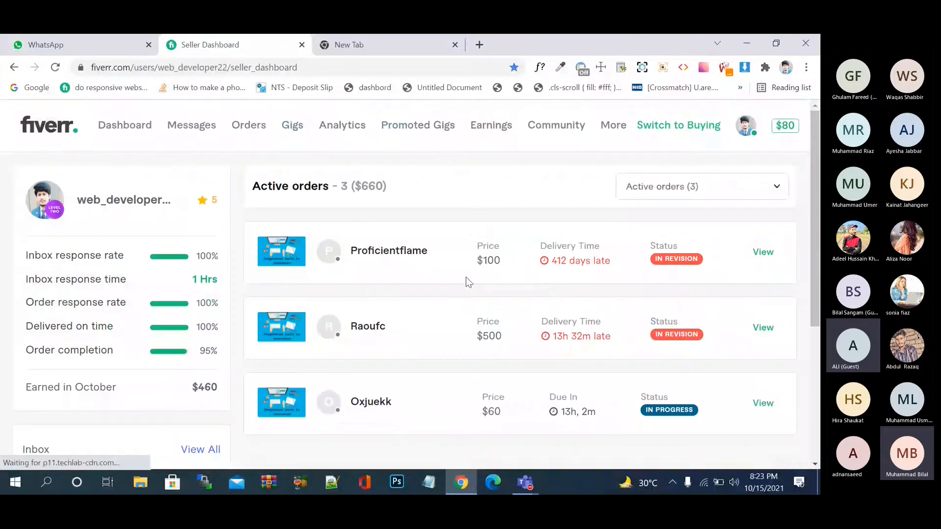
Step: Open the Fiverr gigs list and review the impressions, clicks and orders of the active gigs for the last 30 days
{"action": "left_click", "coordinate": [294, 126]}
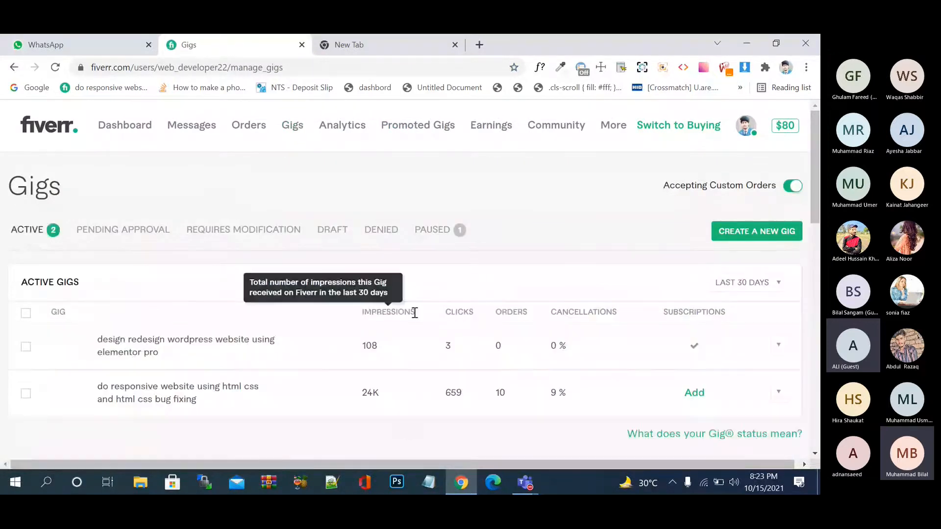
{"action": "scroll", "coordinate": [415, 313], "scroll_direction": "down", "scroll_amount": 2}
{"action": "scroll", "coordinate": [415, 312], "scroll_direction": "down", "scroll_amount": 1}
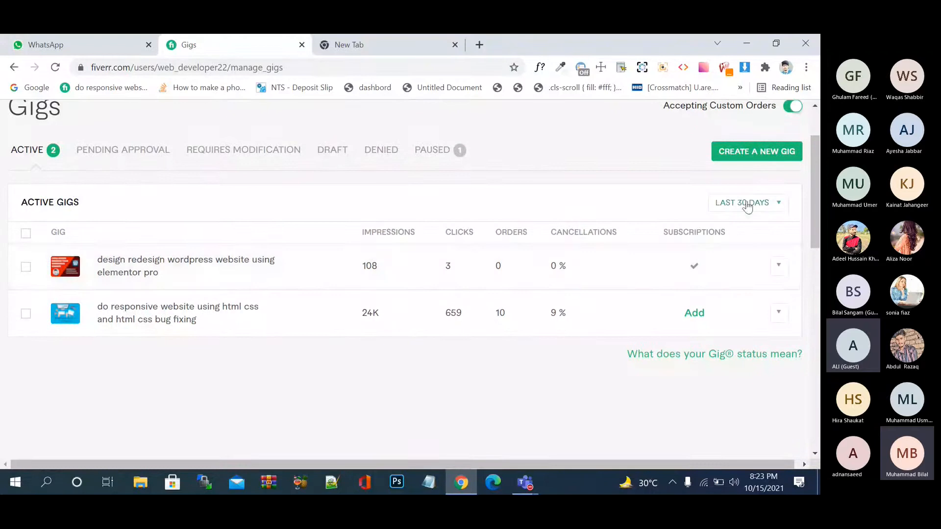
{"action": "double_click", "coordinate": [384, 264]}
{"action": "left_click", "coordinate": [456, 266]}
{"action": "left_click", "coordinate": [486, 267]}
{"action": "scroll", "coordinate": [406, 269], "scroll_direction": "down", "scroll_amount": 1}
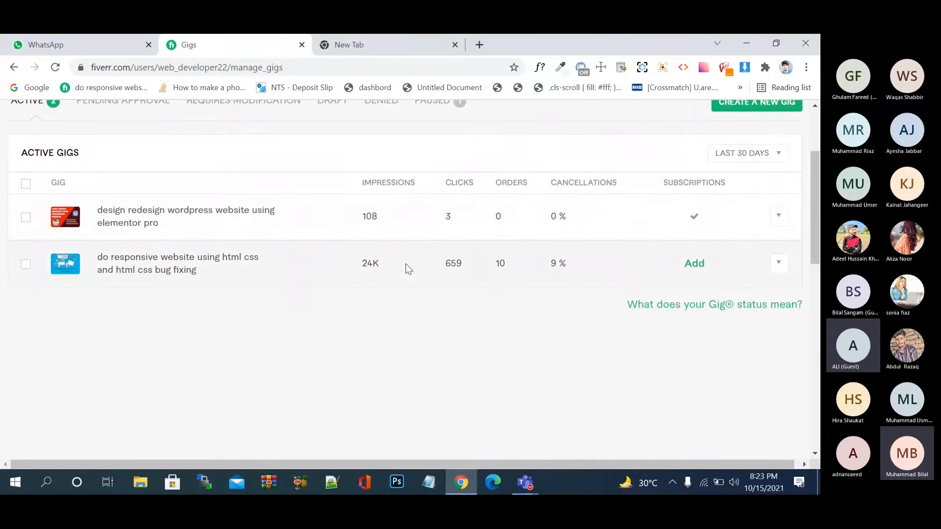
{"action": "scroll", "coordinate": [406, 269], "scroll_direction": "down", "scroll_amount": 1}
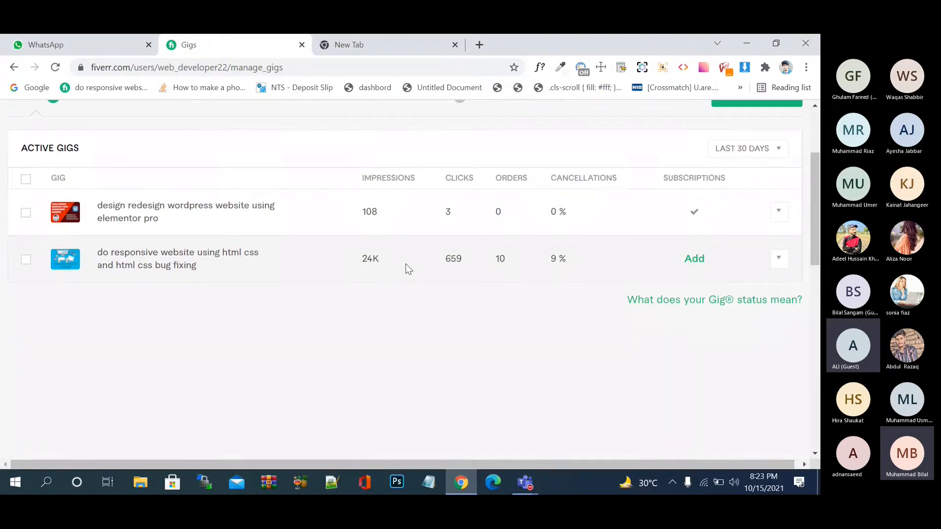
{"action": "scroll", "coordinate": [406, 268], "scroll_direction": "up", "scroll_amount": 3}
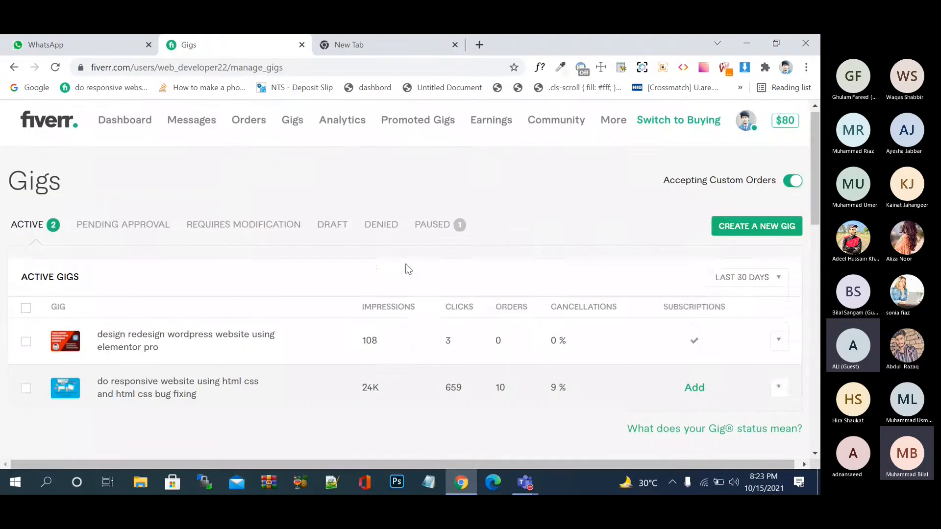
Step: Check the paused gigs, return to the active ones and open the seller profile page
{"action": "left_click", "coordinate": [427, 225]}
{"action": "left_click", "coordinate": [44, 225]}
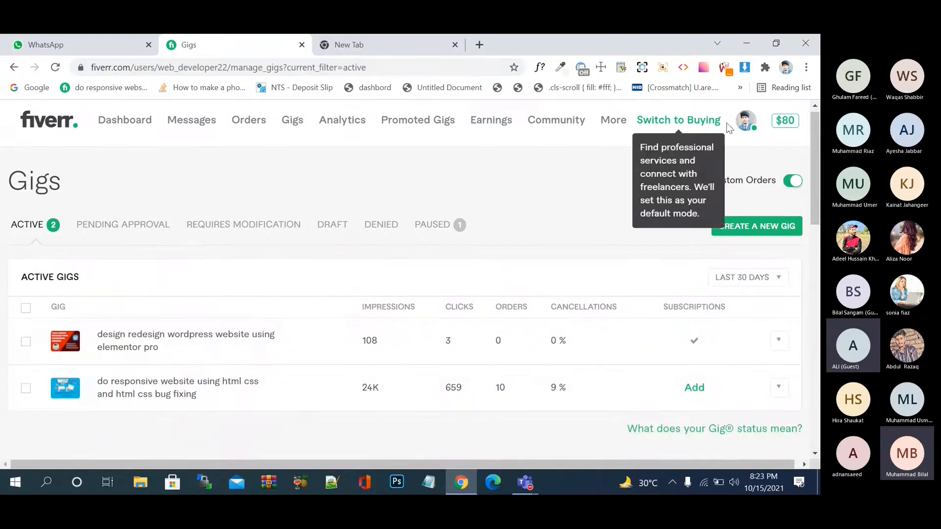
{"action": "left_click", "coordinate": [753, 132]}
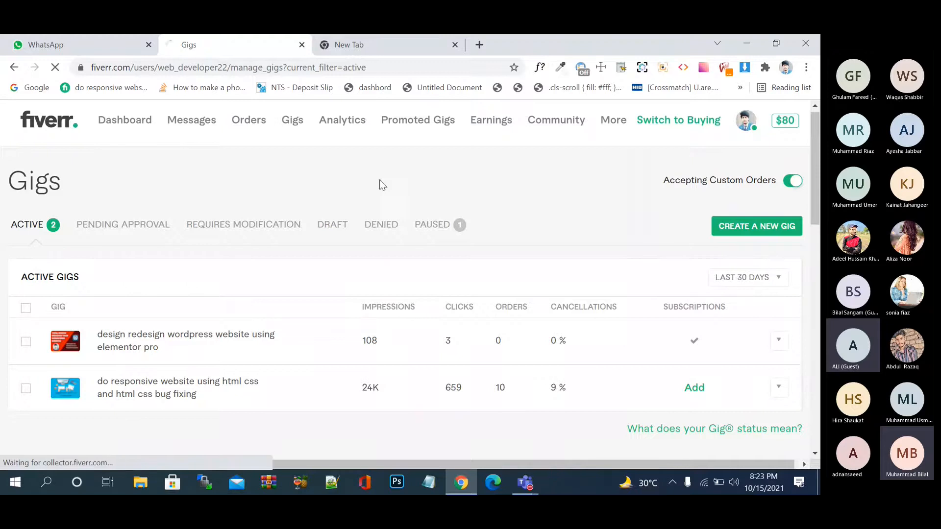
Step: Search Google for "canva" in the empty browser tab and open the Canva website
{"action": "left_click", "coordinate": [377, 49]}
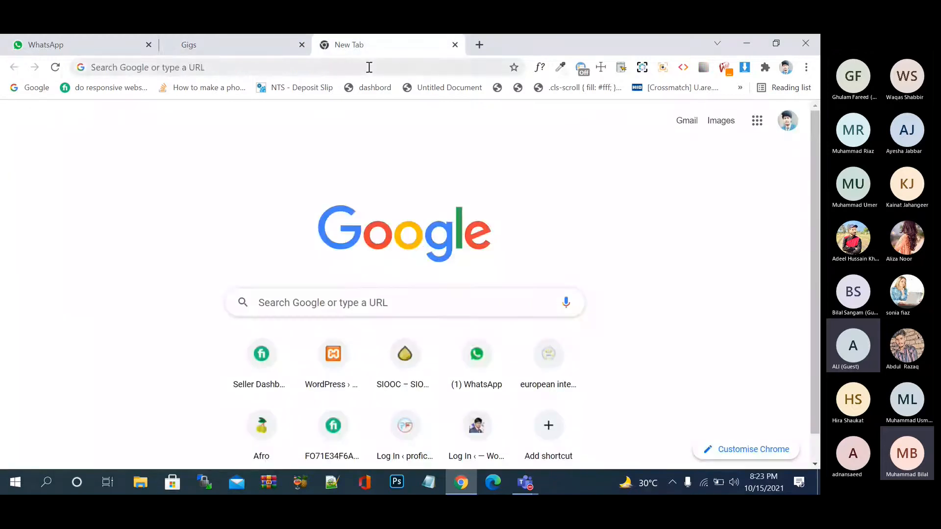
{"action": "left_click", "coordinate": [369, 67]}
{"action": "type", "text": "canva"}
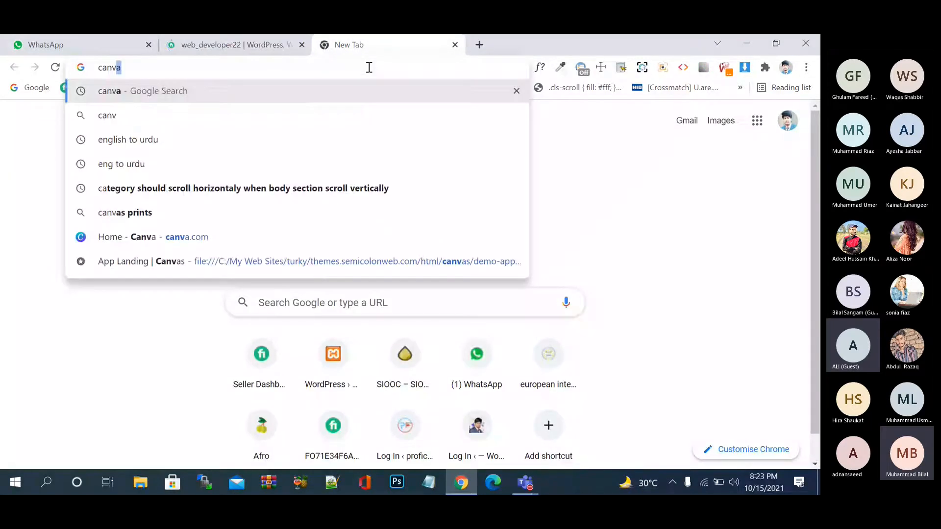
{"action": "key", "text": "Return"}
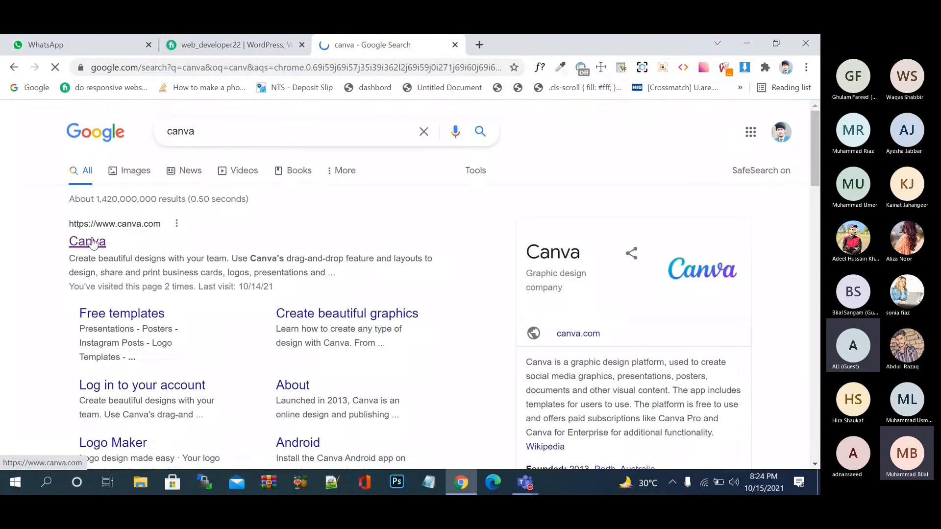
{"action": "left_click", "coordinate": [93, 242]}
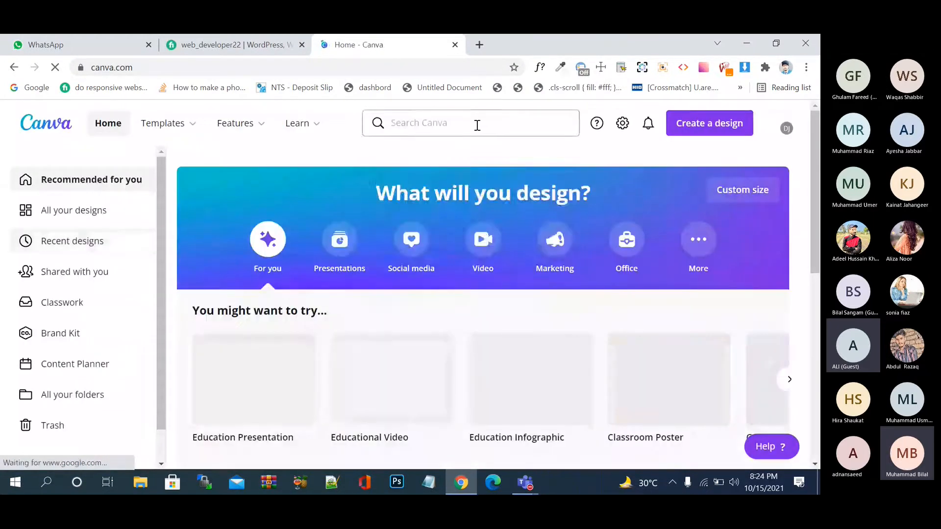
Step: Search Canva for "logo" templates
{"action": "left_click", "coordinate": [477, 125]}
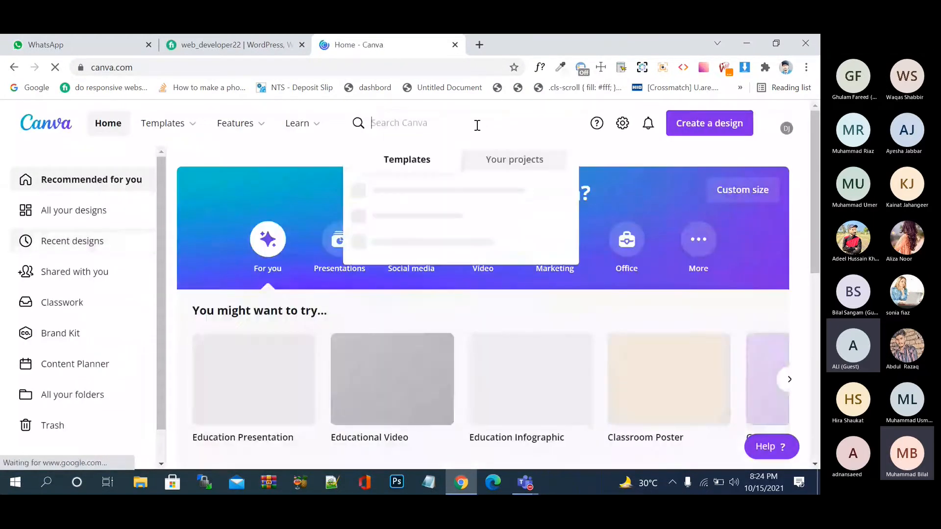
{"action": "type", "text": "lo"}
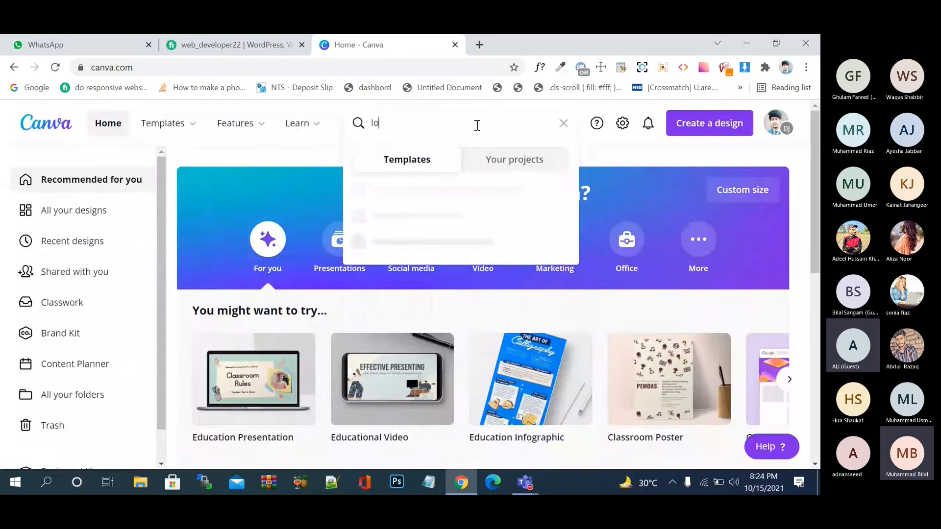
{"action": "type", "text": "go"}
{"action": "key", "text": "Return"}
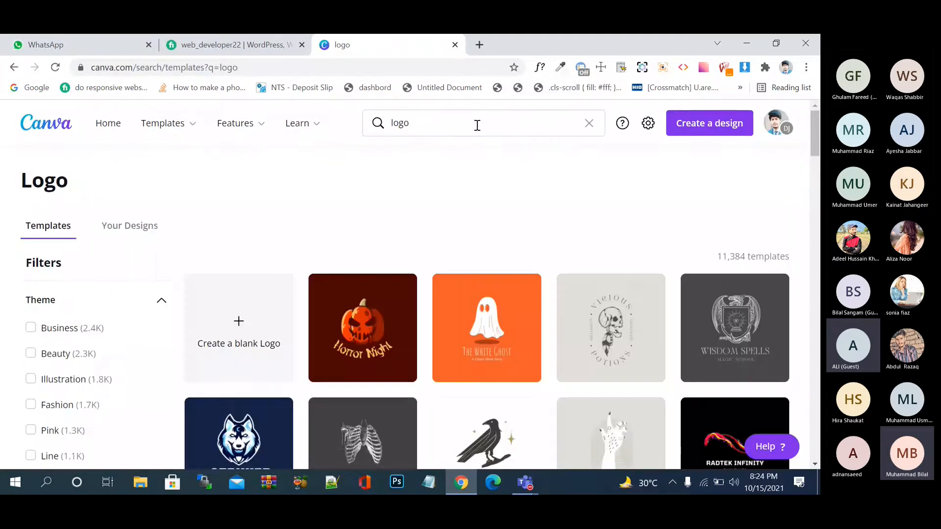
Step: Expand the theme filters for the logo templates and restrict the results to the Technology theme
{"action": "scroll", "coordinate": [461, 272], "scroll_direction": "down", "scroll_amount": 2}
{"action": "scroll", "coordinate": [460, 270], "scroll_direction": "down", "scroll_amount": 3}
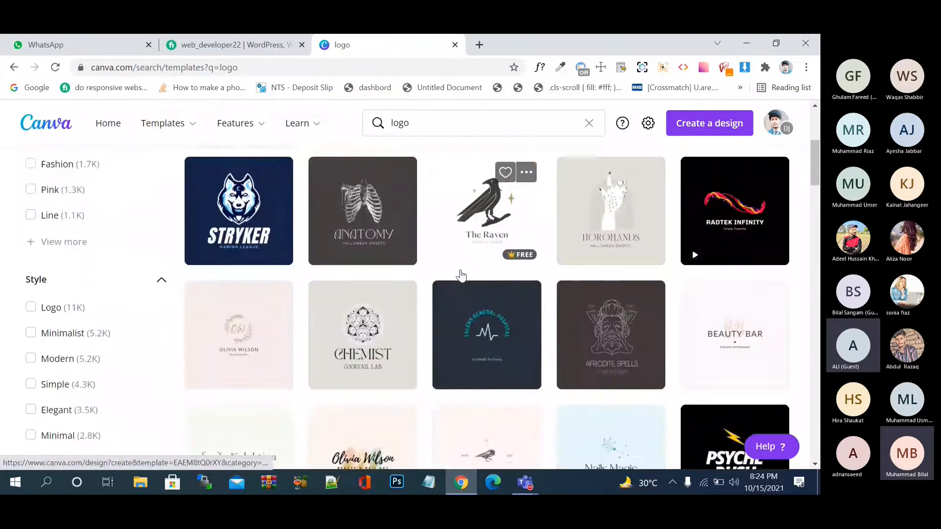
{"action": "scroll", "coordinate": [463, 274], "scroll_direction": "up", "scroll_amount": 4}
{"action": "left_click", "coordinate": [392, 123]}
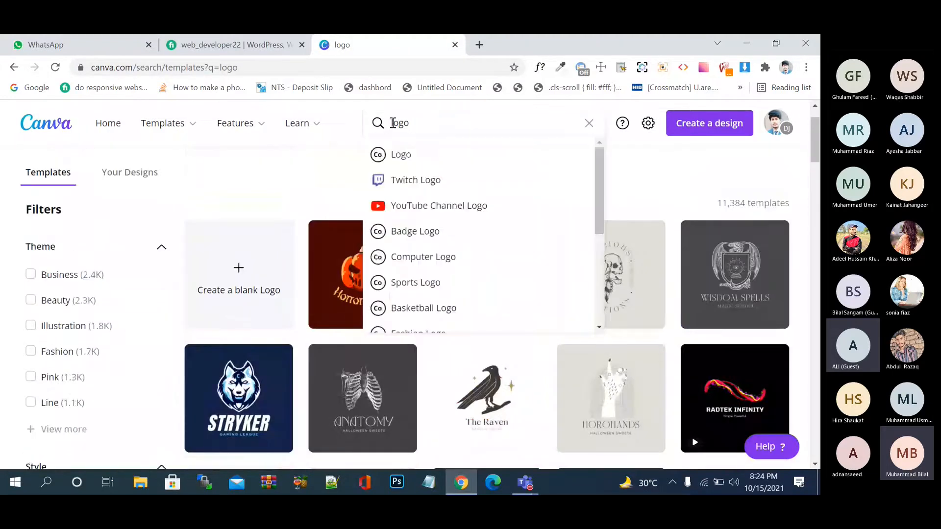
{"action": "scroll", "coordinate": [126, 370], "scroll_direction": "down", "scroll_amount": 4}
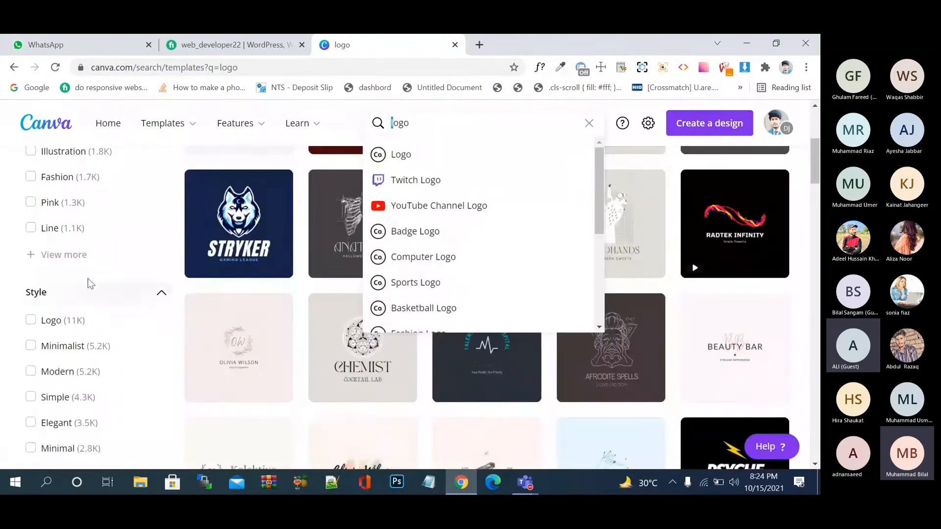
{"action": "left_click", "coordinate": [73, 257]}
{"action": "scroll", "coordinate": [93, 315], "scroll_direction": "down", "scroll_amount": 3}
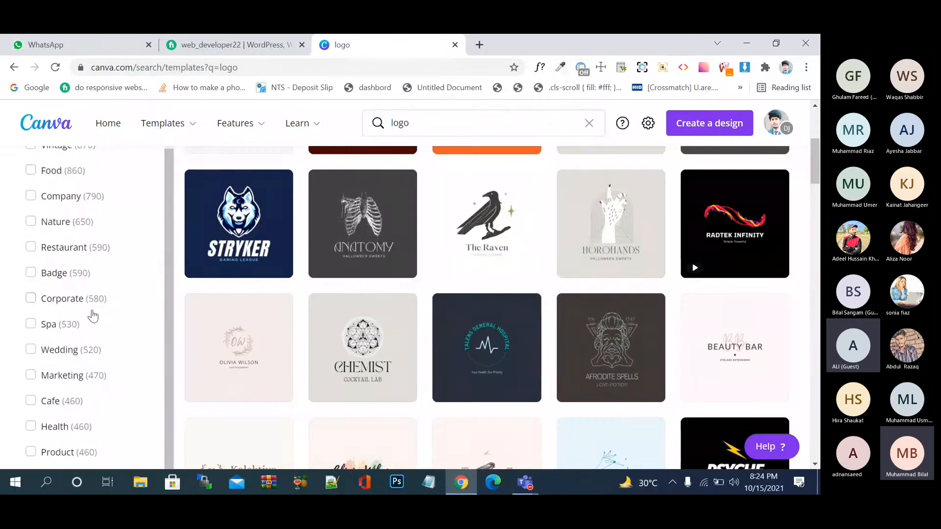
{"action": "scroll", "coordinate": [92, 315], "scroll_direction": "down", "scroll_amount": 4}
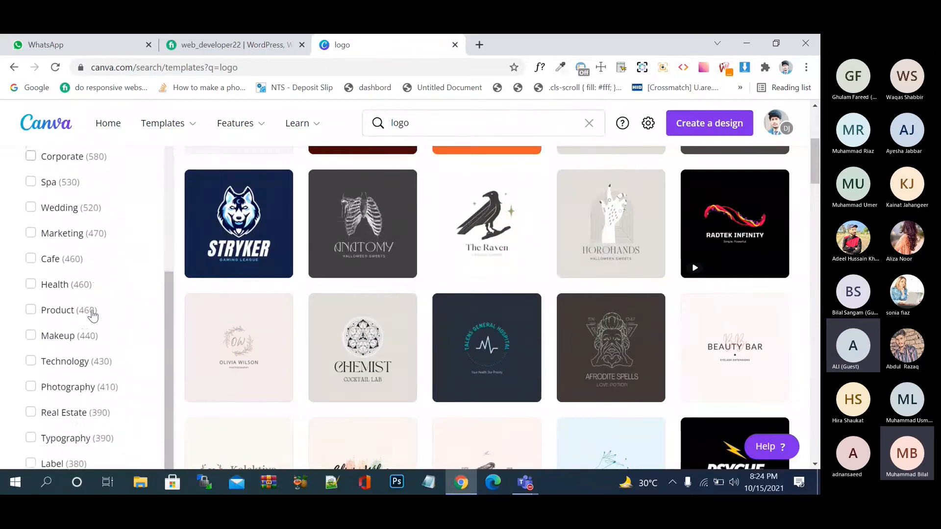
{"action": "scroll", "coordinate": [92, 315], "scroll_direction": "down", "scroll_amount": 1}
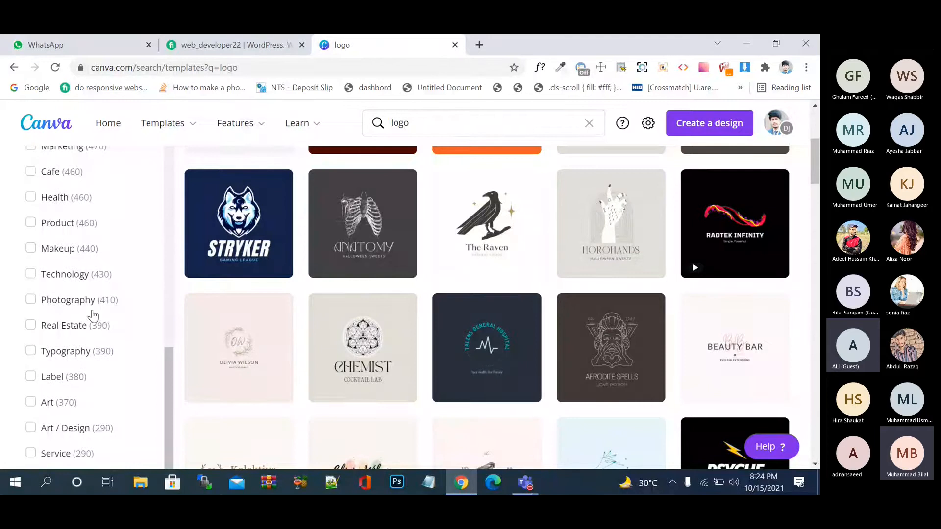
{"action": "left_click", "coordinate": [79, 281]}
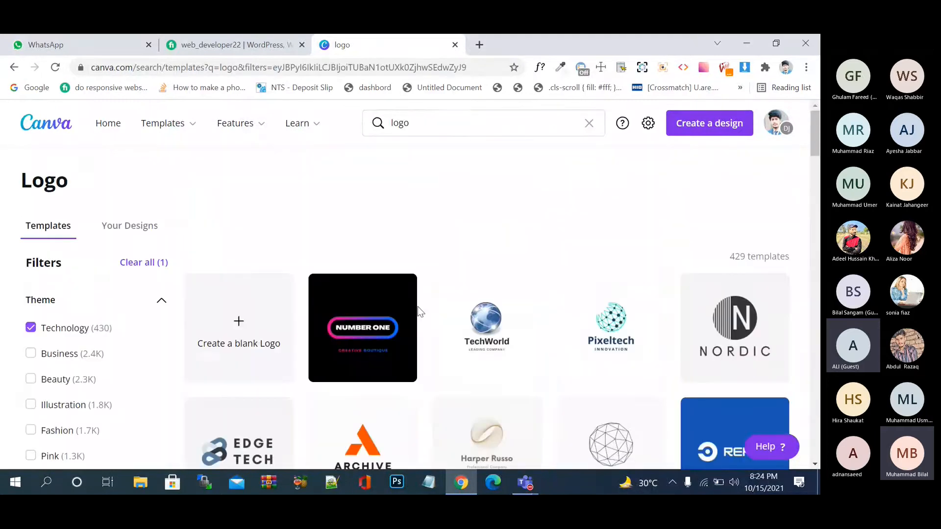
Step: Examine the Technology logo templates for a suitable design
{"action": "scroll", "coordinate": [418, 307], "scroll_direction": "down", "scroll_amount": 3}
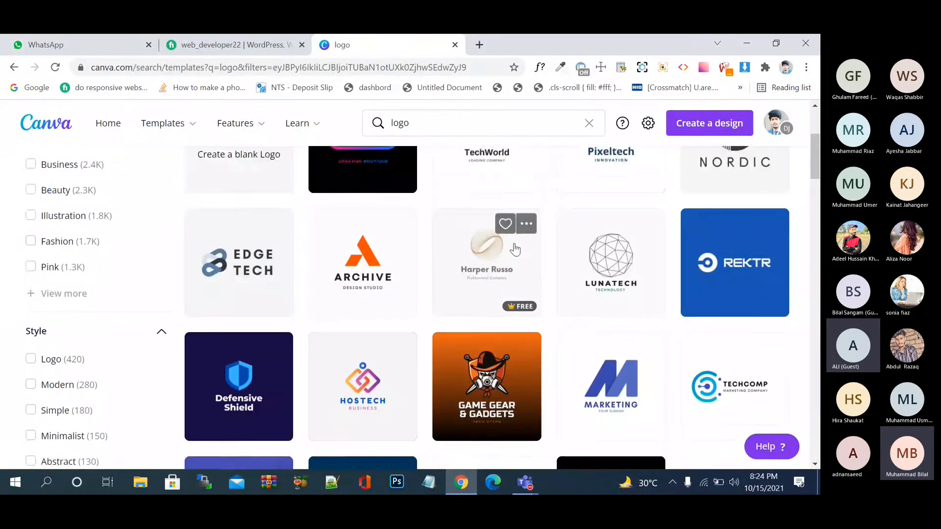
{"action": "scroll", "coordinate": [498, 348], "scroll_direction": "down", "scroll_amount": 4}
{"action": "scroll", "coordinate": [499, 348], "scroll_direction": "down", "scroll_amount": 2}
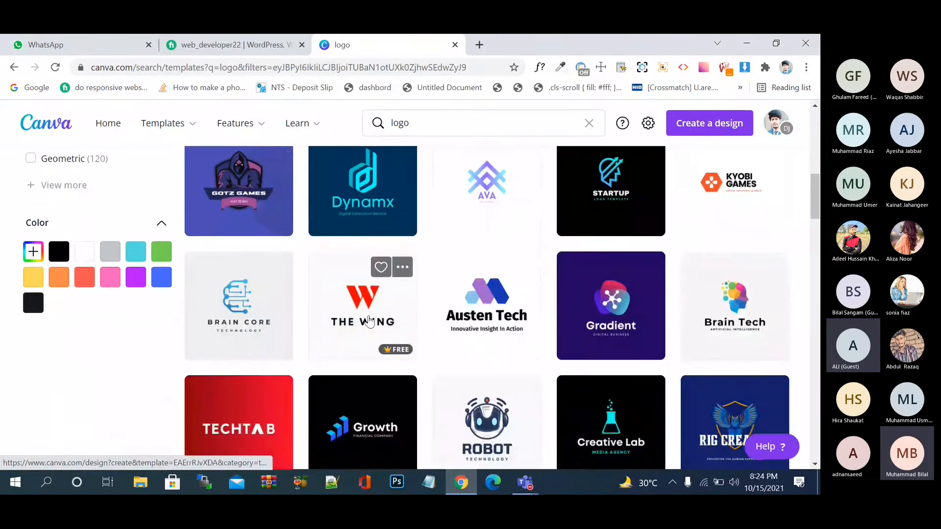
{"action": "scroll", "coordinate": [486, 325], "scroll_direction": "down", "scroll_amount": 3}
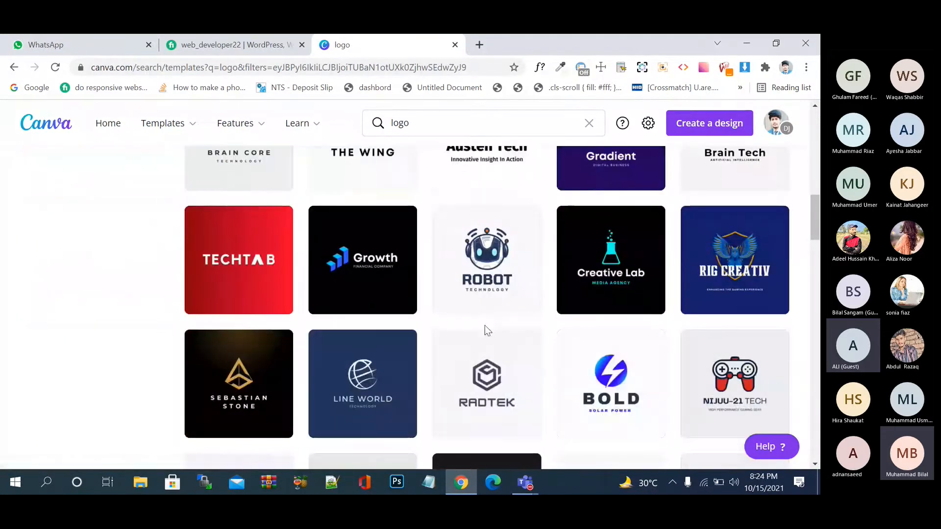
{"action": "scroll", "coordinate": [486, 326], "scroll_direction": "down", "scroll_amount": 2}
{"action": "scroll", "coordinate": [485, 331], "scroll_direction": "down", "scroll_amount": 2}
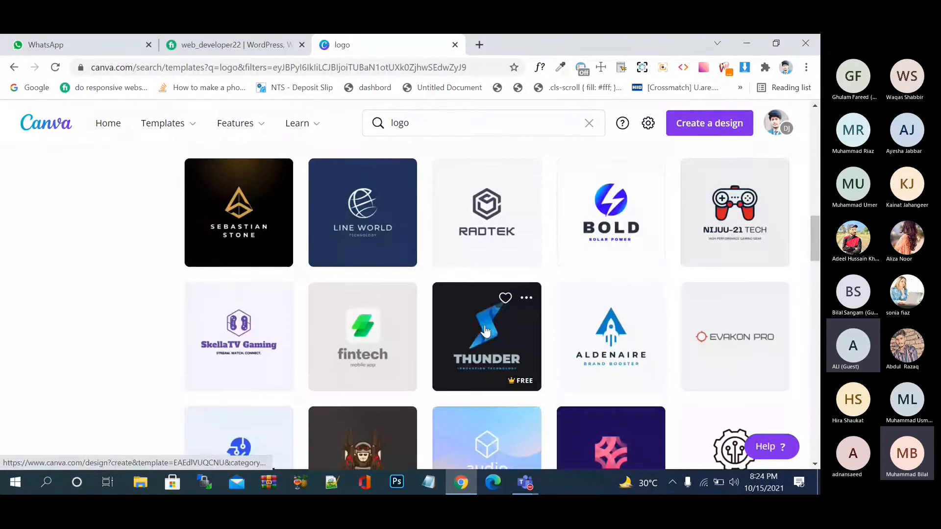
{"action": "scroll", "coordinate": [485, 331], "scroll_direction": "up", "scroll_amount": 3}
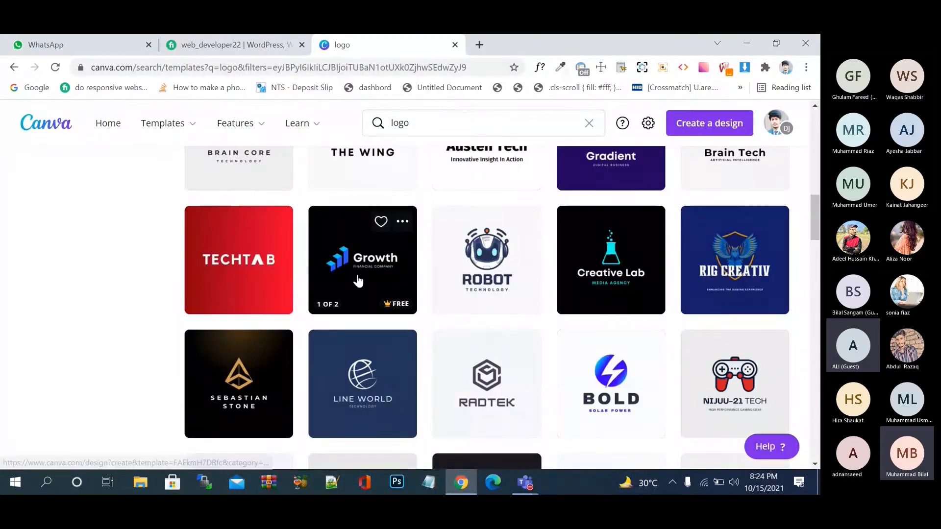
{"action": "scroll", "coordinate": [358, 281], "scroll_direction": "up", "scroll_amount": 5}
{"action": "scroll", "coordinate": [358, 280], "scroll_direction": "up", "scroll_amount": 2}
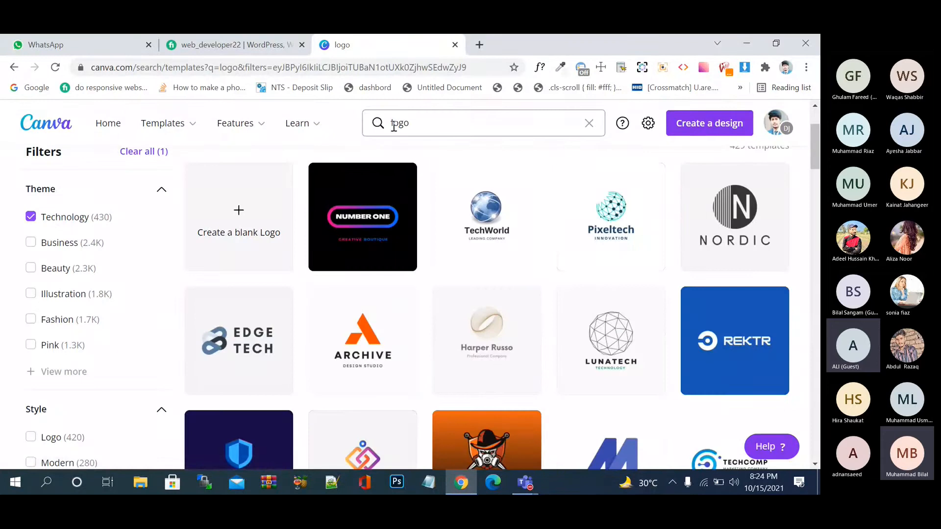
Step: Change the Canva template search to "web logo"
{"action": "left_click", "coordinate": [392, 124]}
{"action": "type", "text": "web"}
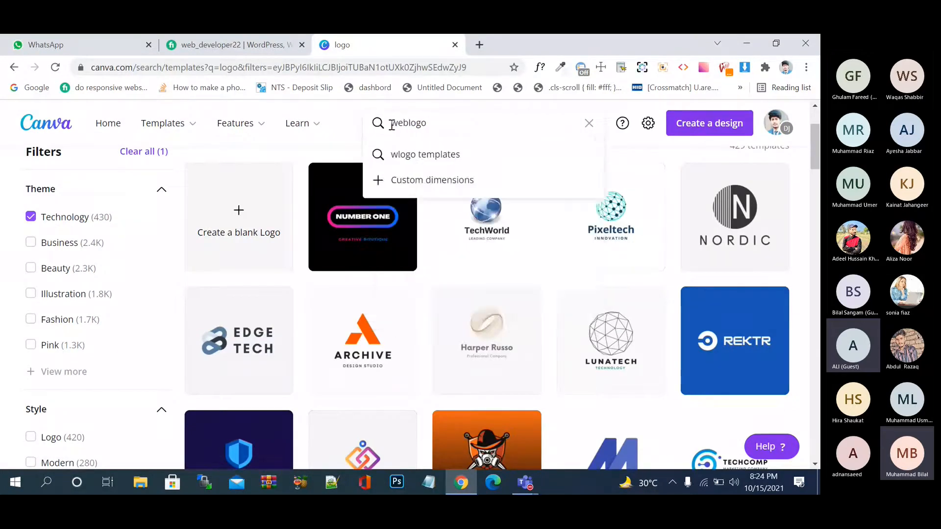
{"action": "key", "text": "Return"}
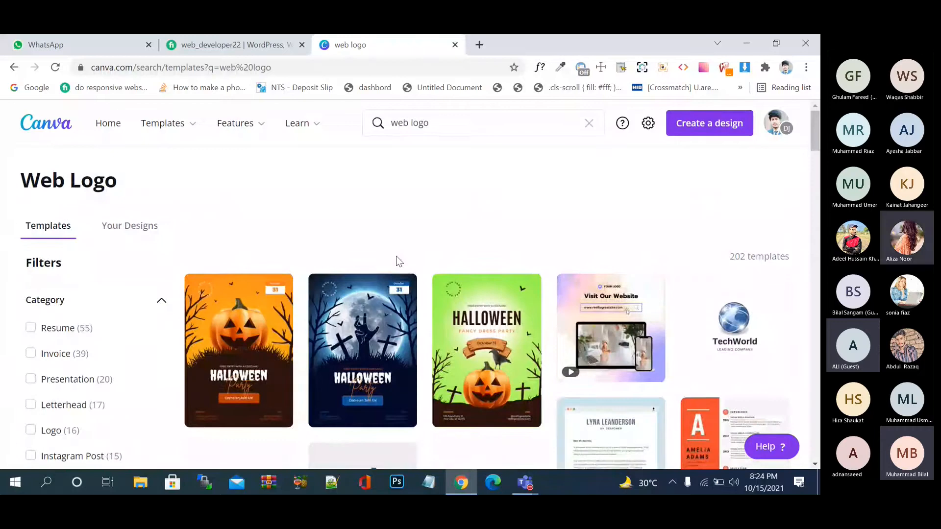
Step: Find the Moontech logo template with the blue globe among the results and open it for editing
{"action": "scroll", "coordinate": [397, 262], "scroll_direction": "down", "scroll_amount": 5}
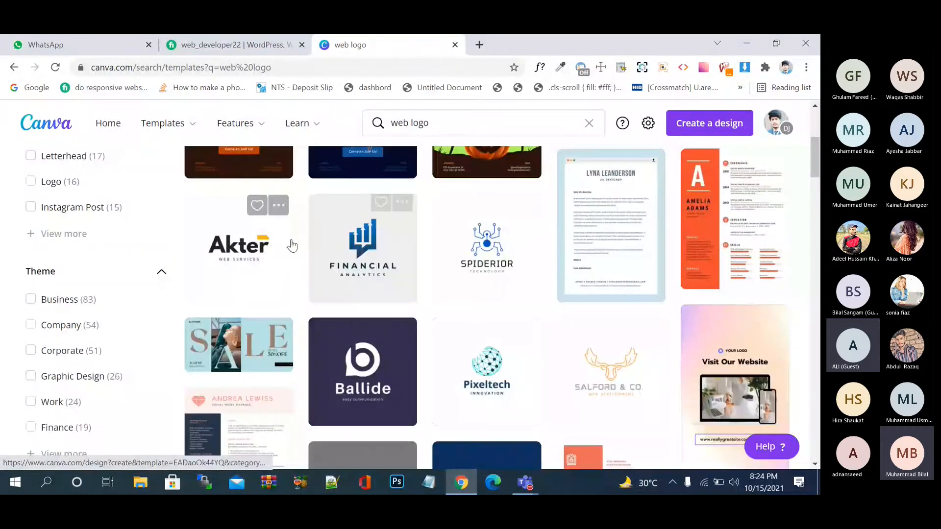
{"action": "scroll", "coordinate": [603, 397], "scroll_direction": "down", "scroll_amount": 5}
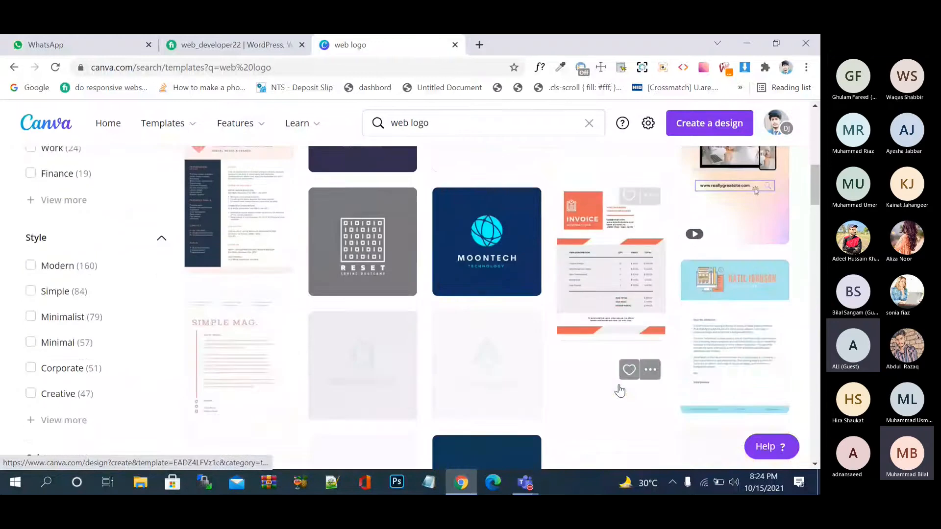
{"action": "scroll", "coordinate": [524, 306], "scroll_direction": "up", "scroll_amount": 3}
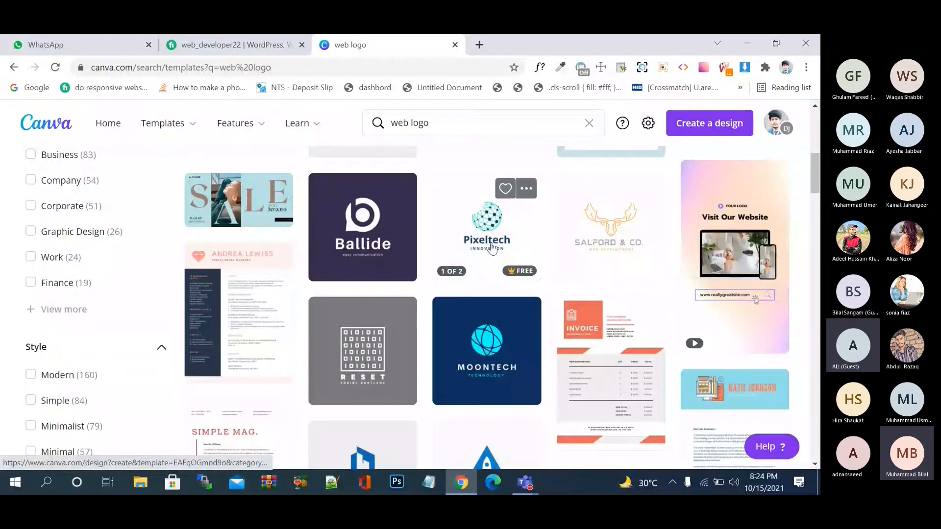
{"action": "left_click", "coordinate": [492, 249]}
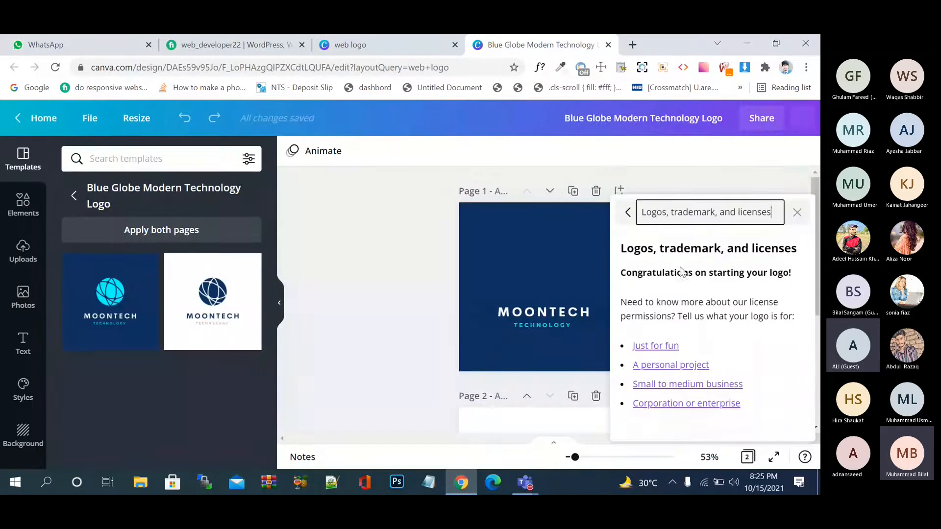
Step: Replace the MOONTECH text on page 1 of the logo with the person's first name in capitals
{"action": "left_click", "coordinate": [557, 314]}
{"action": "double_click", "coordinate": [556, 313]}
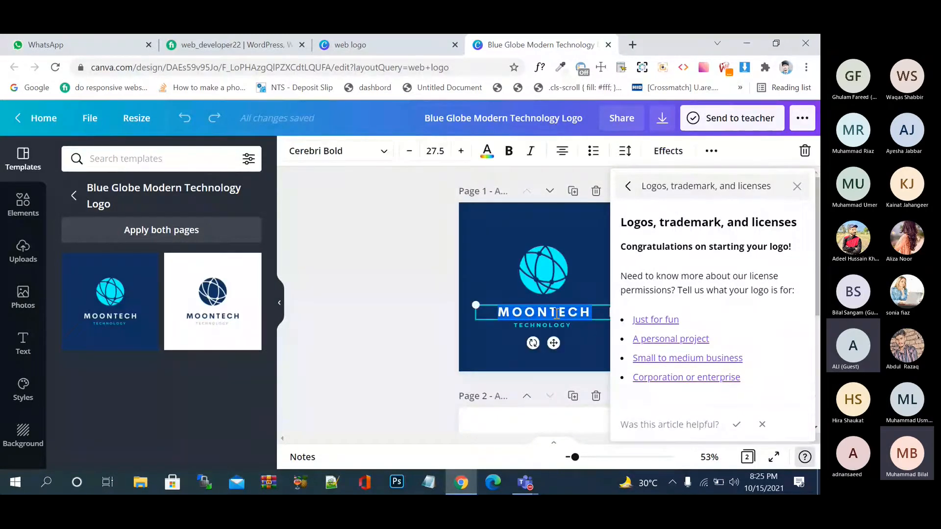
{"action": "type", "text": "KAINAT"}
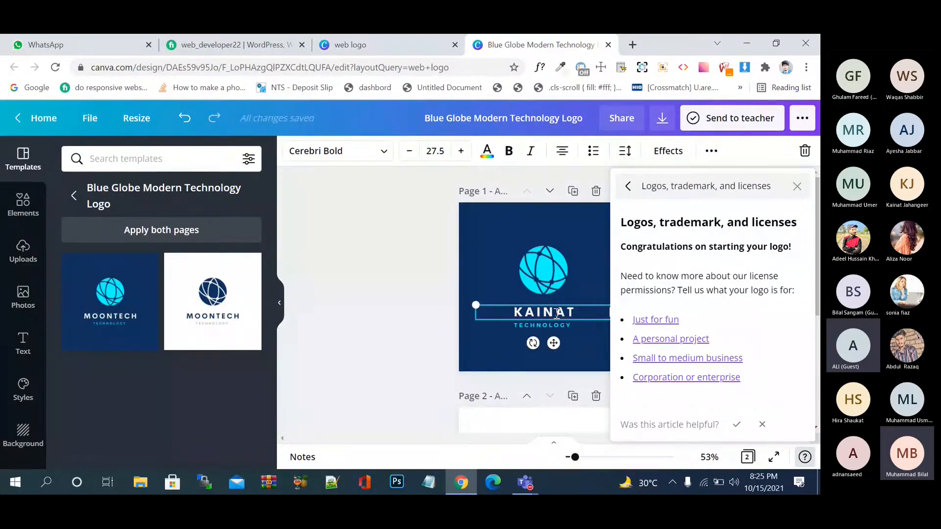
Step: Append "_2" to the name on page 1 of the logo and replace the TECHNOLOGY tagline with "WORDPRESS DEVELOPERS"
{"action": "type", "text": "_2"}
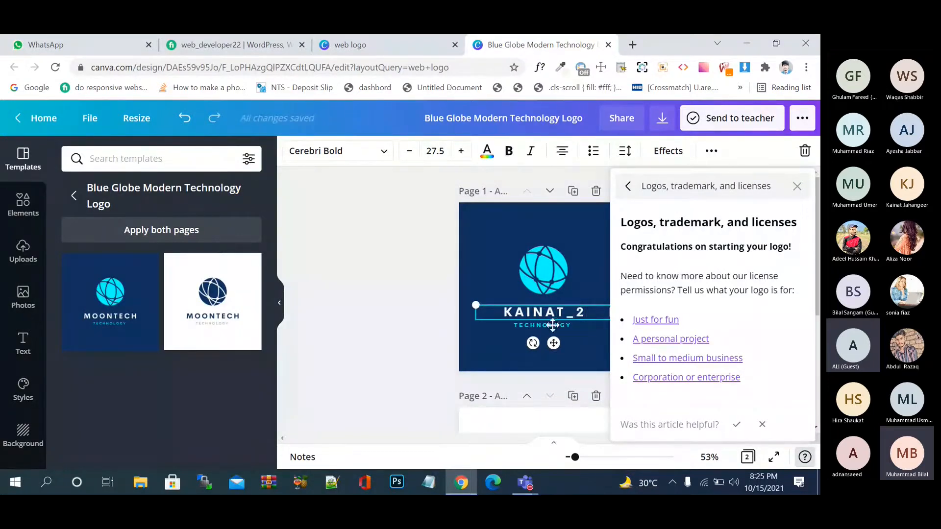
{"action": "double_click", "coordinate": [554, 326]}
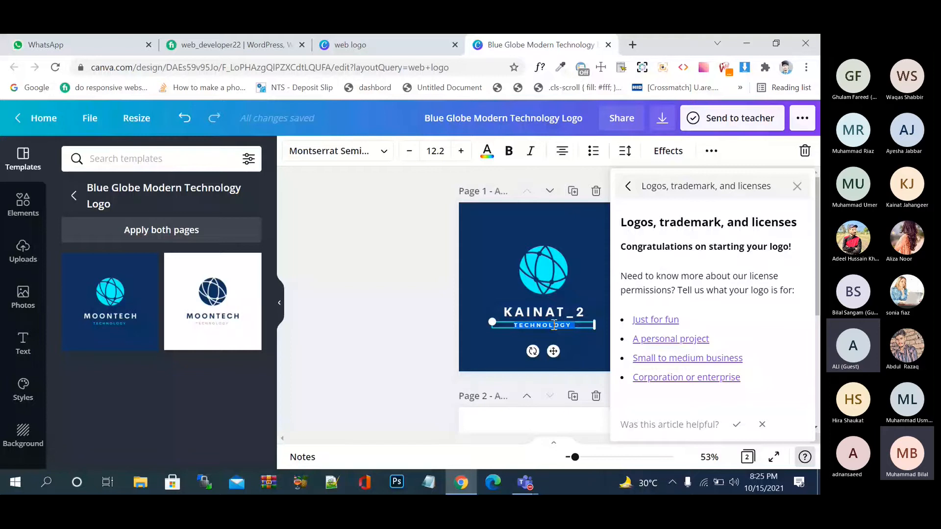
{"action": "type", "text": "W"}
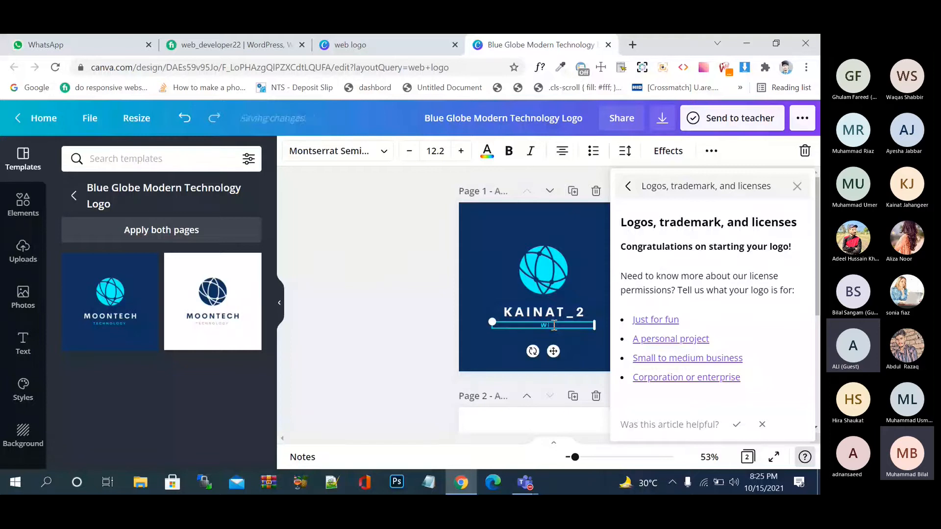
{"action": "type", "text": "ORDPRESS DEVELOPERS"}
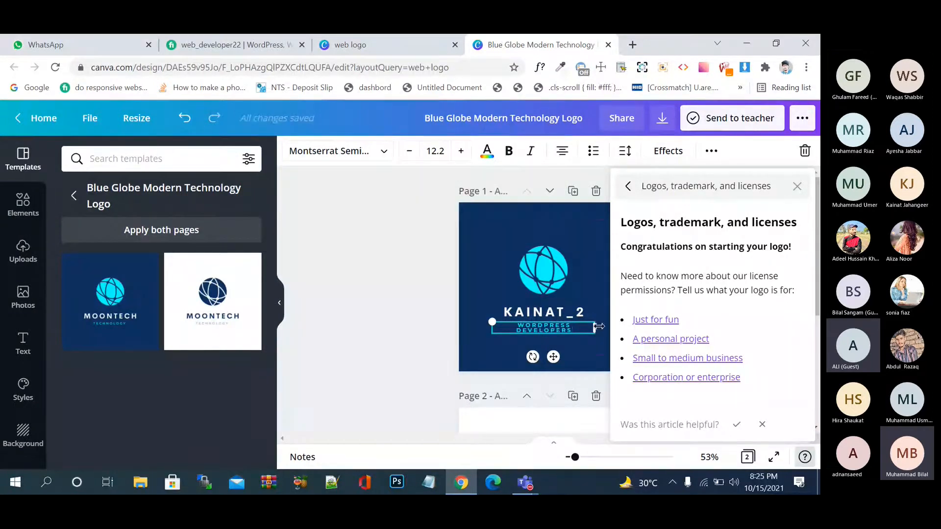
Step: Widen the tagline's text box to about 351 so it fits on one line, and reposition the tagline and name centred beneath the globe
{"action": "left_click_drag", "start_coordinate": [595, 328], "coordinate": [614, 324]}
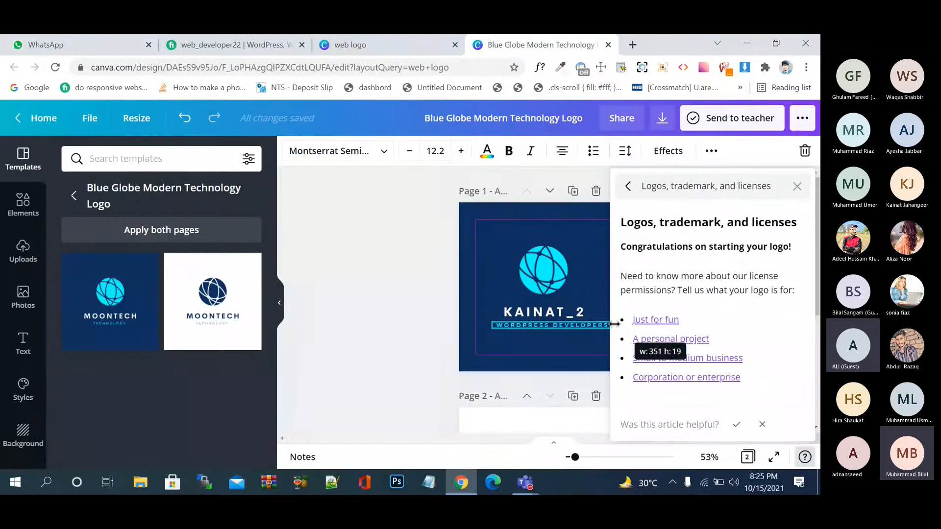
{"action": "left_click", "coordinate": [410, 290]}
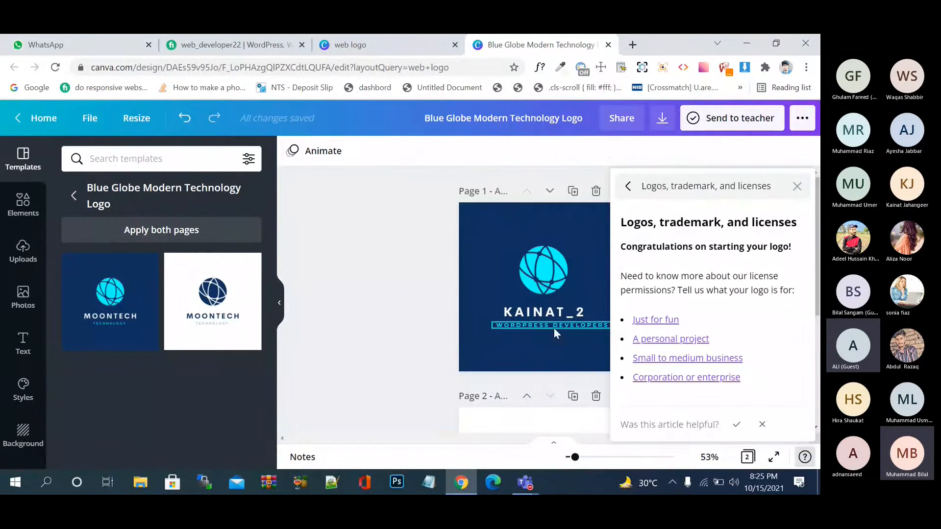
{"action": "left_click", "coordinate": [794, 186]}
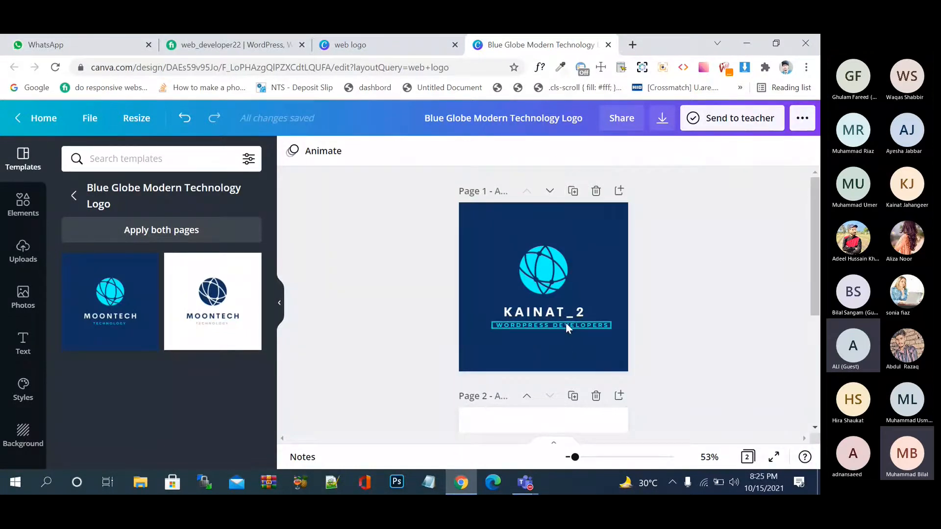
{"action": "mouse_move", "coordinate": [566, 322]}
{"action": "left_mouse_down"}
{"action": "mouse_move", "coordinate": [556, 323]}
{"action": "mouse_move", "coordinate": [562, 305]}
{"action": "mouse_move", "coordinate": [568, 326]}
{"action": "left_mouse_up"}
{"action": "left_click_drag", "start_coordinate": [544, 272], "coordinate": [548, 280]}
{"action": "left_click", "coordinate": [716, 271]}
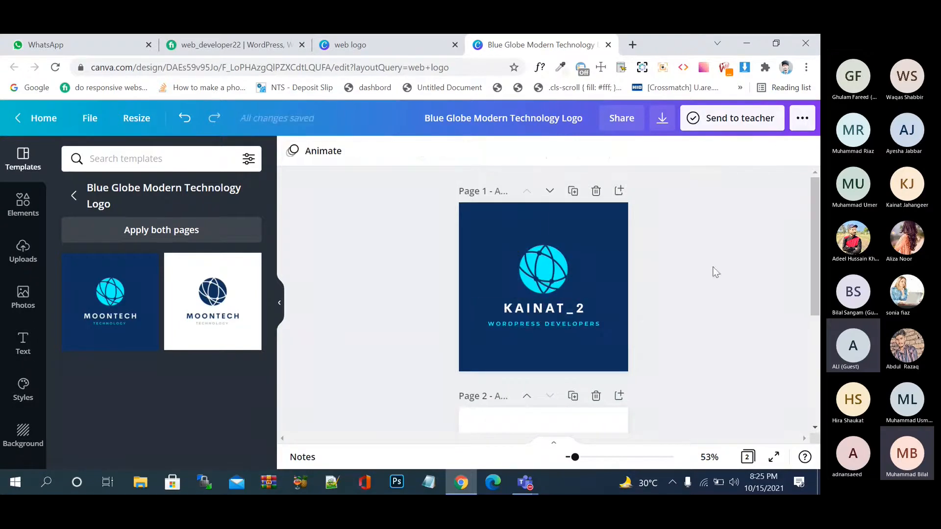
Step: Download only page 1 of the logo as a PNG with a transparent background
{"action": "left_click", "coordinate": [671, 121]}
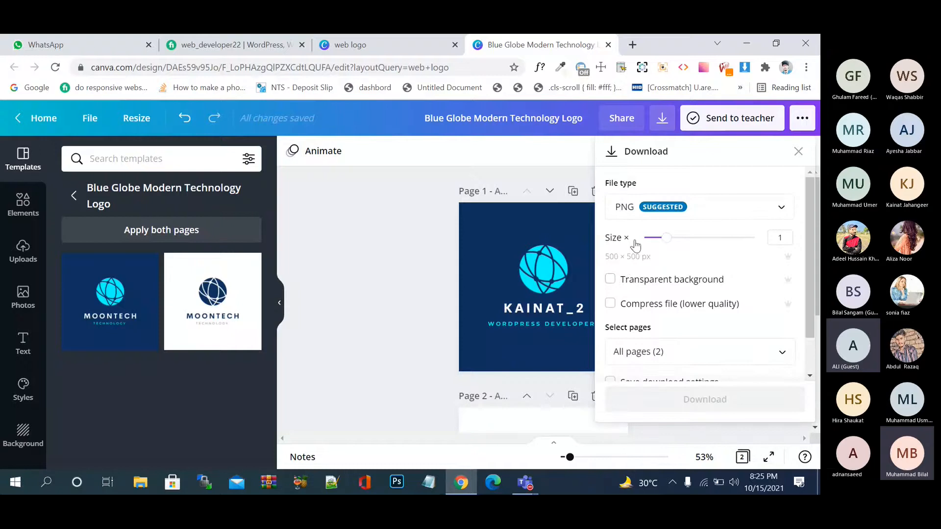
{"action": "left_click", "coordinate": [613, 282]}
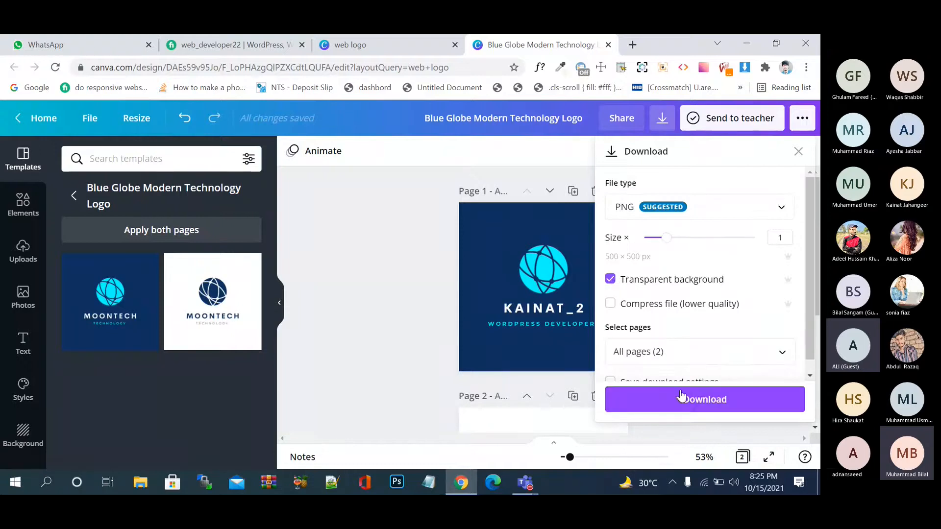
{"action": "left_click", "coordinate": [687, 351]}
{"action": "left_click", "coordinate": [750, 262]}
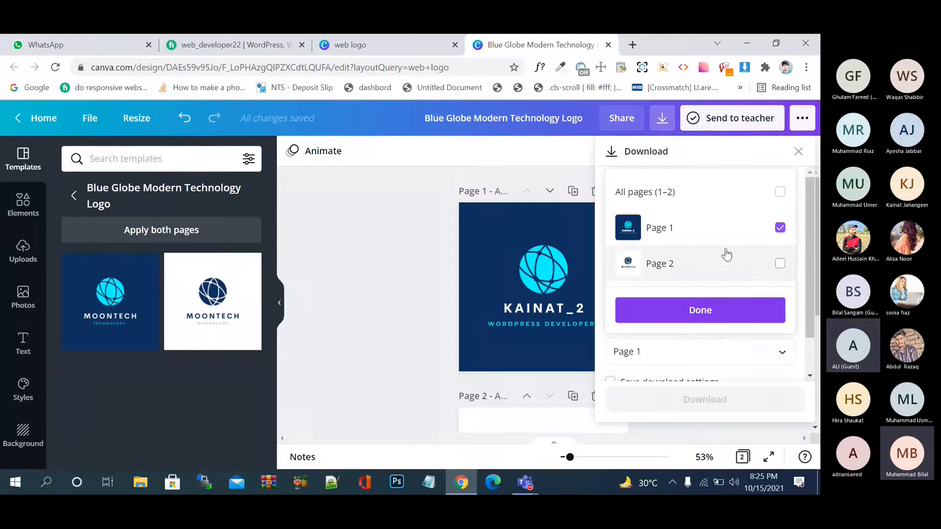
{"action": "left_click", "coordinate": [687, 310]}
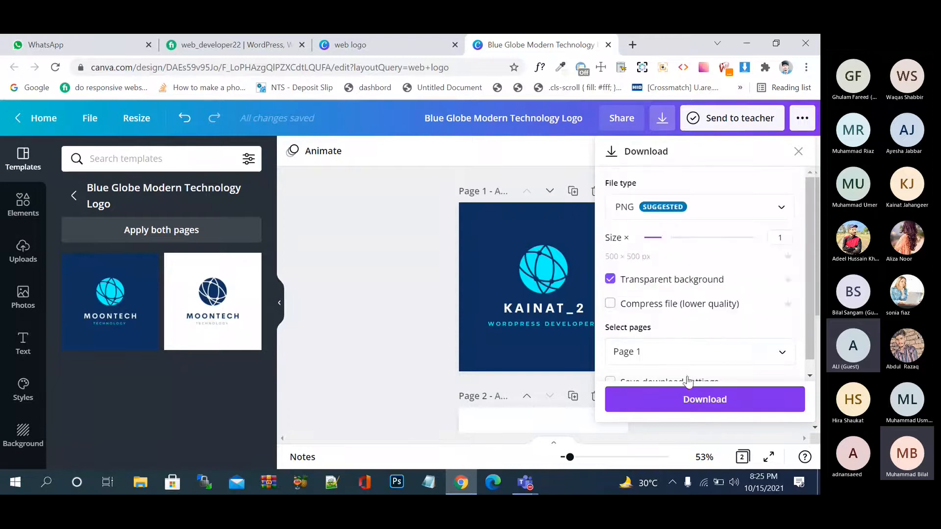
{"action": "left_click", "coordinate": [686, 405]}
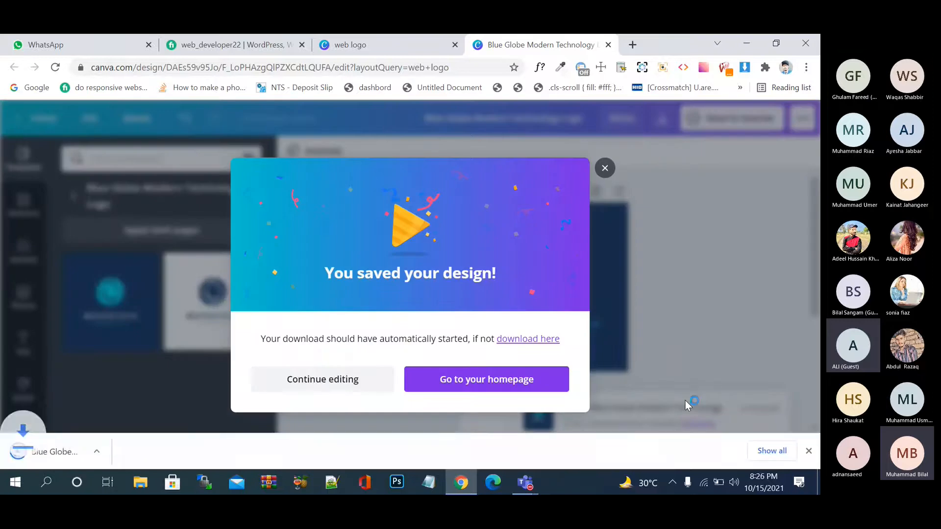
Step: Open the downloaded transparent PNG to inspect the logo, and return to the design editor
{"action": "left_click", "coordinate": [112, 454]}
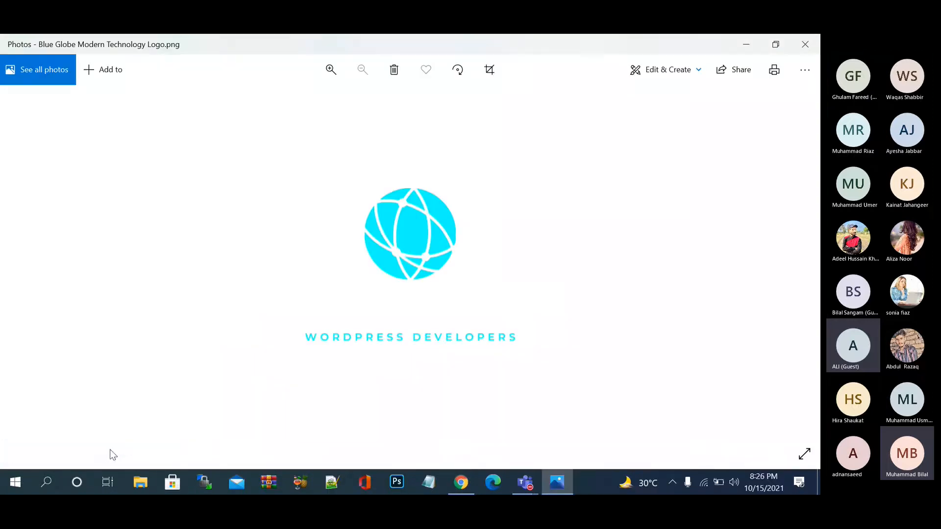
{"action": "scroll", "coordinate": [386, 316], "scroll_direction": "up", "scroll_amount": 4}
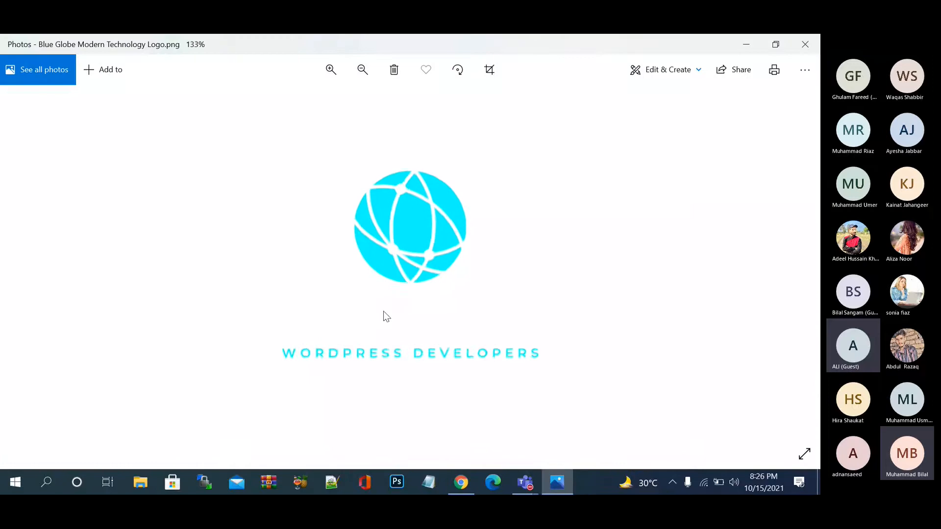
{"action": "scroll", "coordinate": [386, 316], "scroll_direction": "down", "scroll_amount": 4}
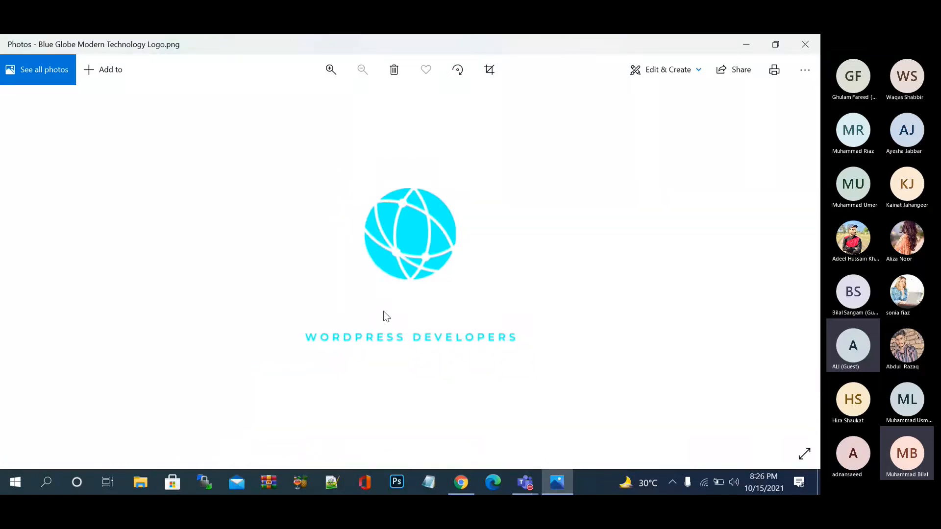
{"action": "left_click", "coordinate": [797, 48]}
{"action": "left_click", "coordinate": [606, 170]}
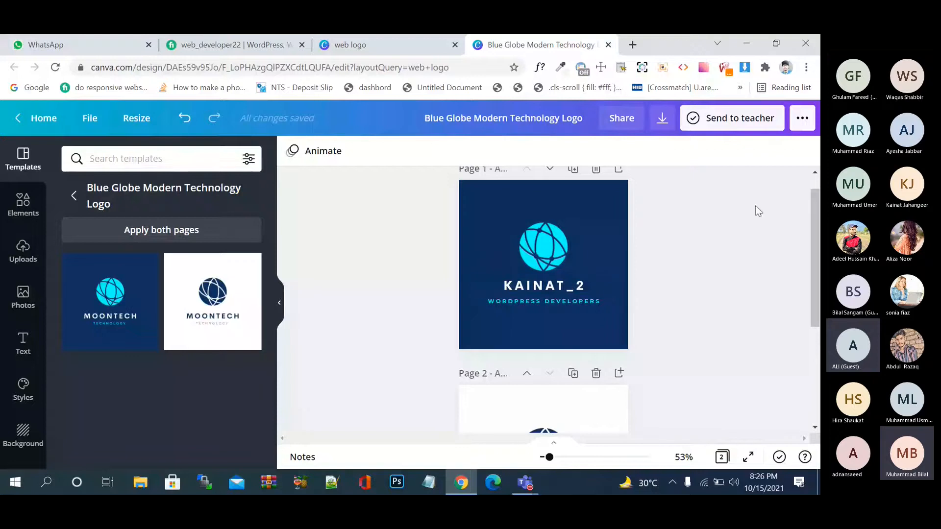
Step: Download only page 1 of the logo again as a PNG, with the transparent background option off
{"action": "scroll", "coordinate": [745, 228], "scroll_direction": "down", "scroll_amount": 3}
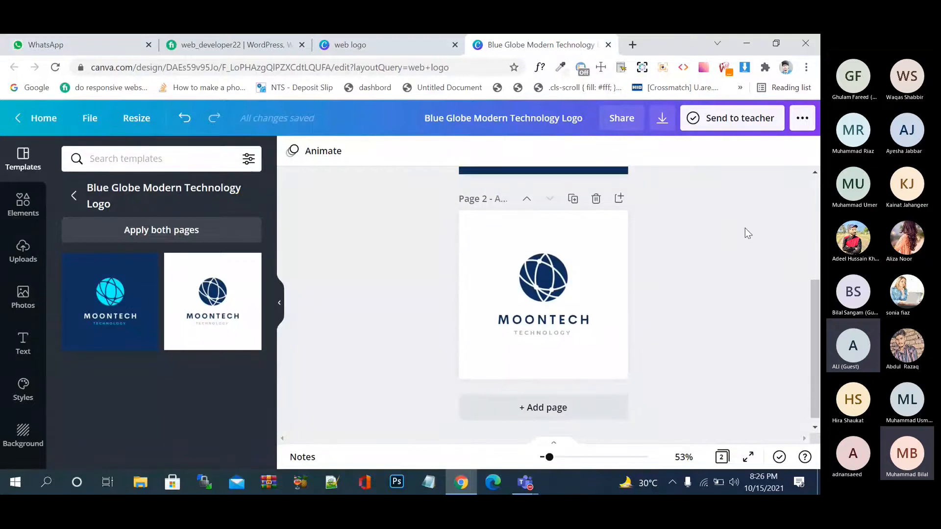
{"action": "scroll", "coordinate": [572, 313], "scroll_direction": "up", "scroll_amount": 1}
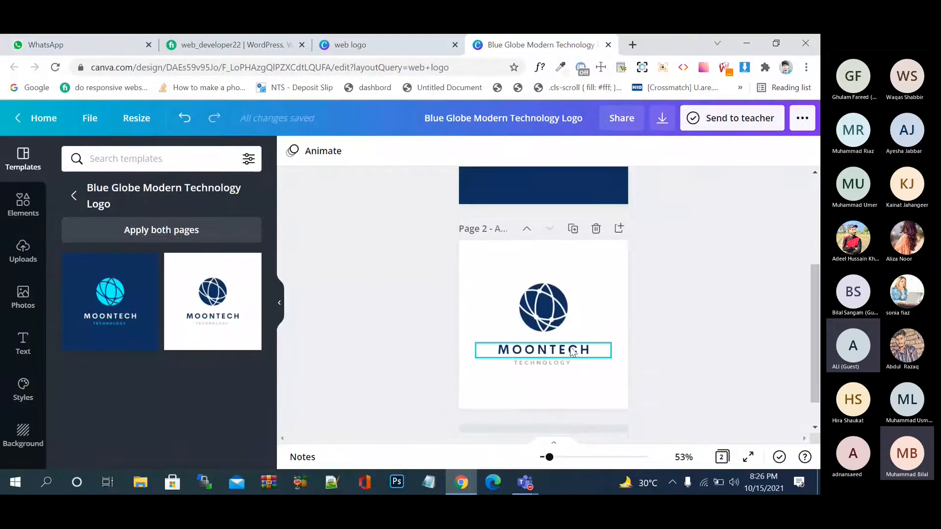
{"action": "scroll", "coordinate": [723, 309], "scroll_direction": "up", "scroll_amount": 5}
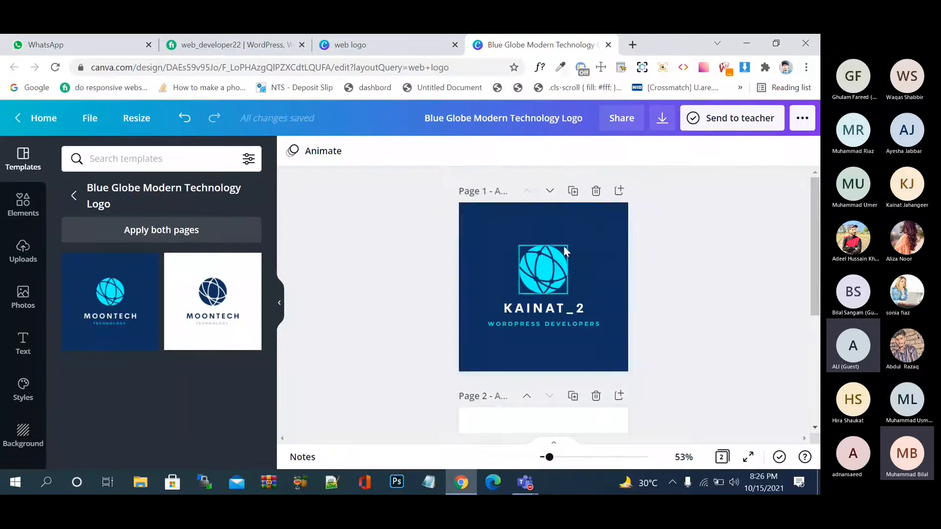
{"action": "left_click", "coordinate": [662, 118]}
{"action": "left_click", "coordinate": [611, 280]}
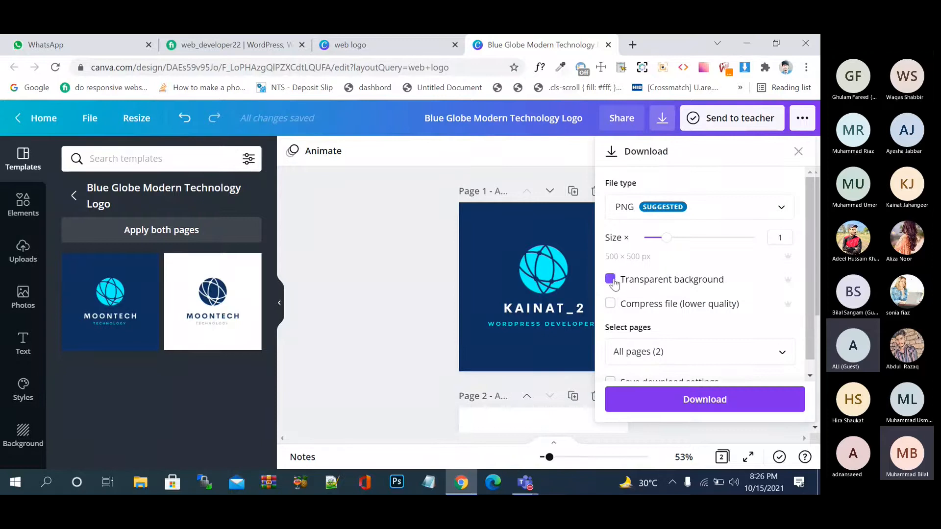
{"action": "left_click", "coordinate": [611, 280]}
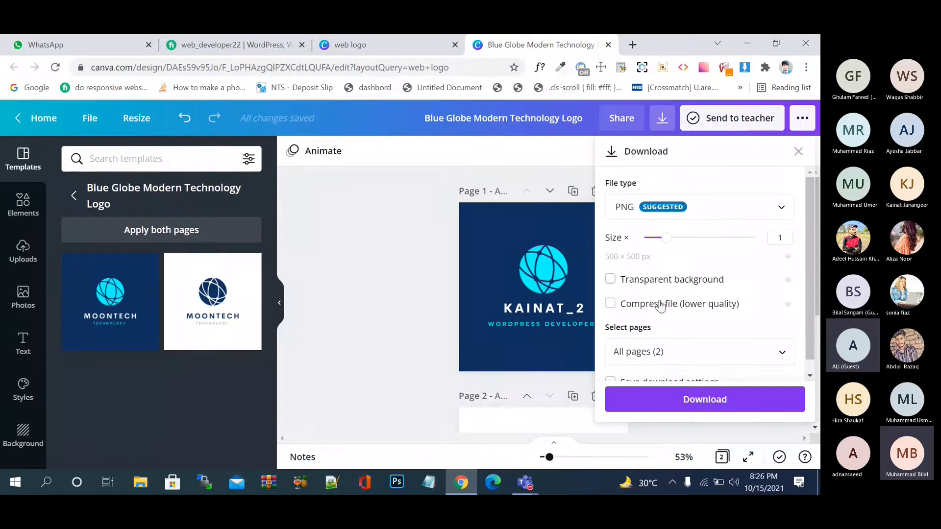
{"action": "left_click", "coordinate": [701, 349]}
{"action": "left_click", "coordinate": [712, 309]}
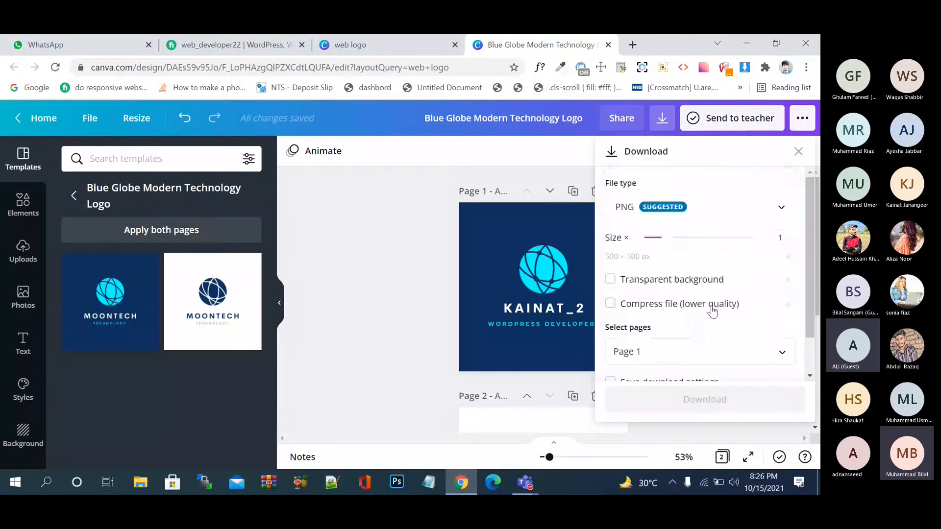
{"action": "left_click", "coordinate": [705, 400]}
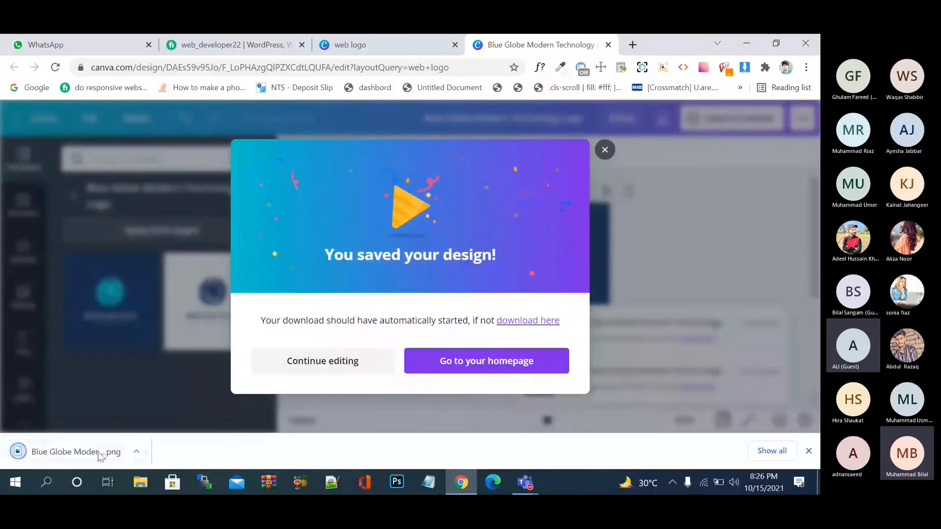
Step: Open the second downloaded PNG to check the logo on its background, and return to the design editor
{"action": "left_click", "coordinate": [96, 453]}
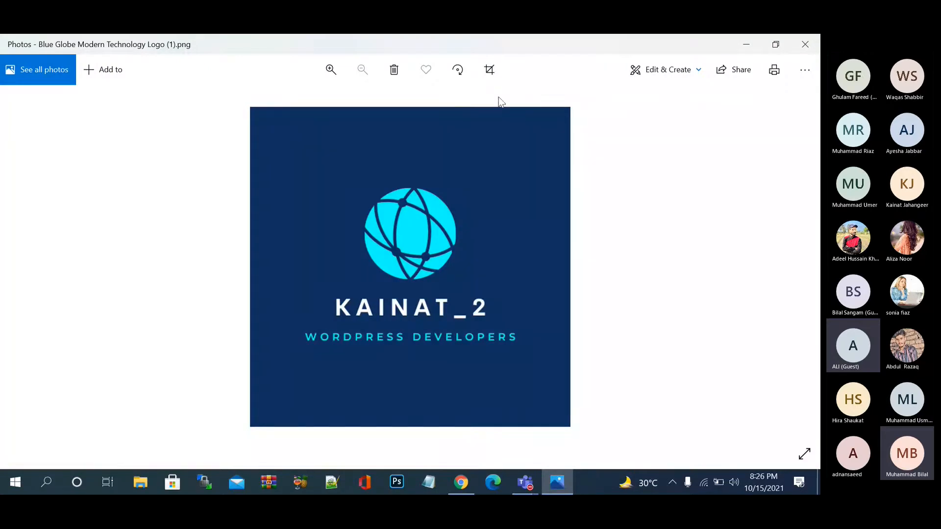
{"action": "left_click", "coordinate": [806, 44]}
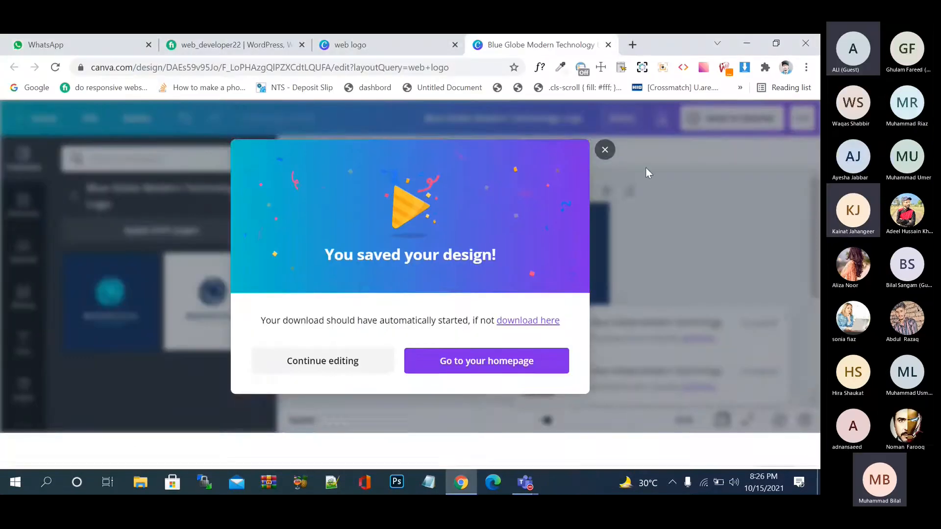
{"action": "left_click", "coordinate": [604, 149]}
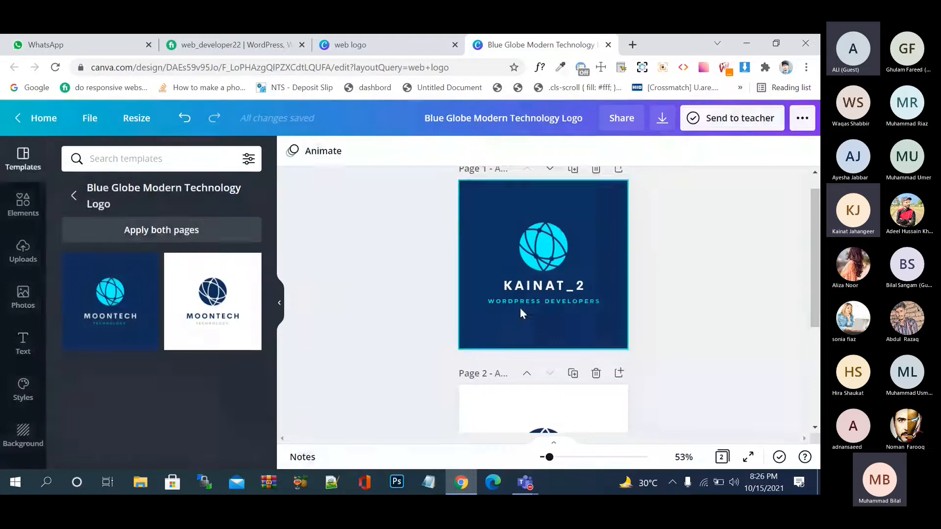
Step: Return to the Canva home page and look over its search suggestions and recent designs
{"action": "left_click", "coordinate": [53, 126]}
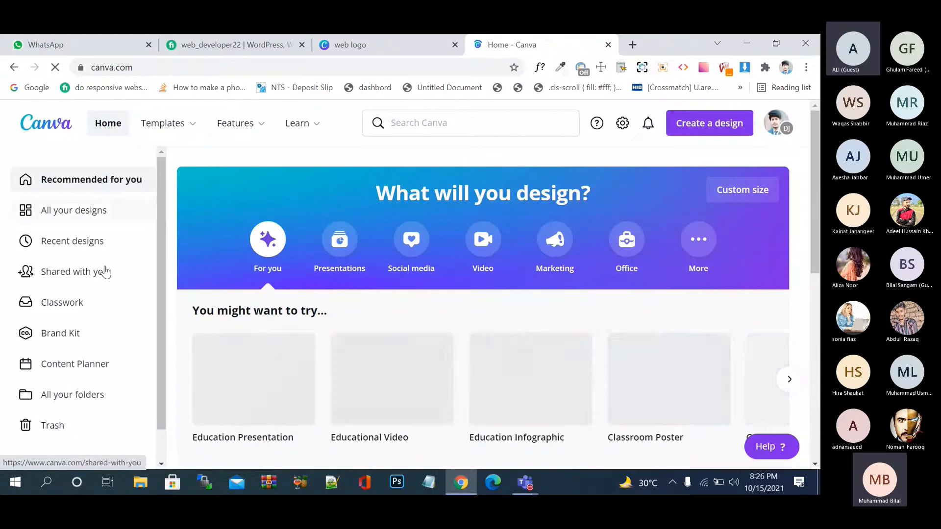
{"action": "scroll", "coordinate": [110, 319], "scroll_direction": "down", "scroll_amount": 1}
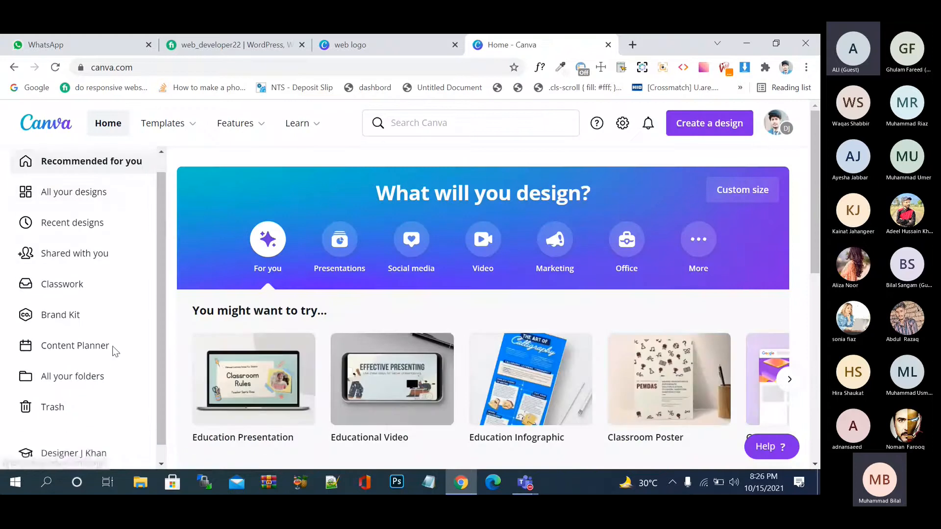
{"action": "left_click", "coordinate": [460, 124]}
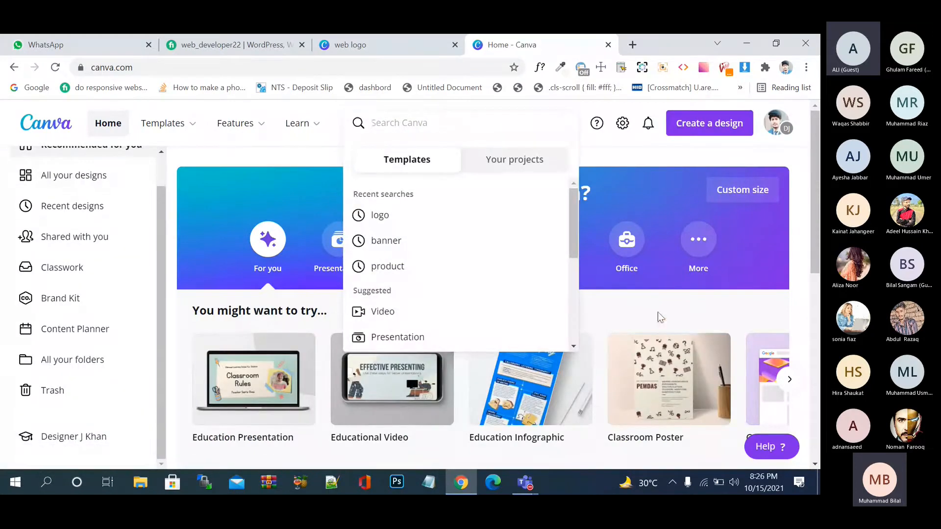
{"action": "left_click", "coordinate": [653, 301]}
{"action": "scroll", "coordinate": [650, 301], "scroll_direction": "down", "scroll_amount": 5}
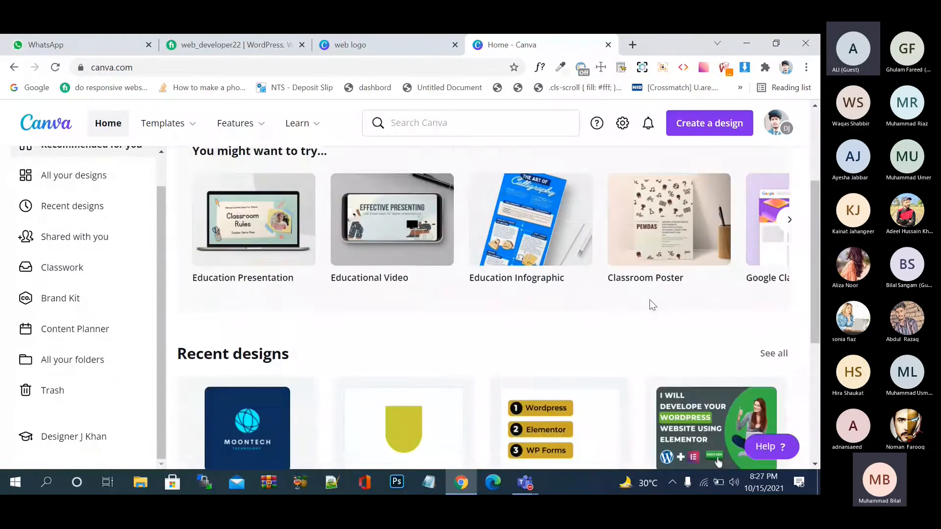
{"action": "scroll", "coordinate": [650, 301], "scroll_direction": "down", "scroll_amount": 3}
{"action": "scroll", "coordinate": [650, 300], "scroll_direction": "up", "scroll_amount": 8}
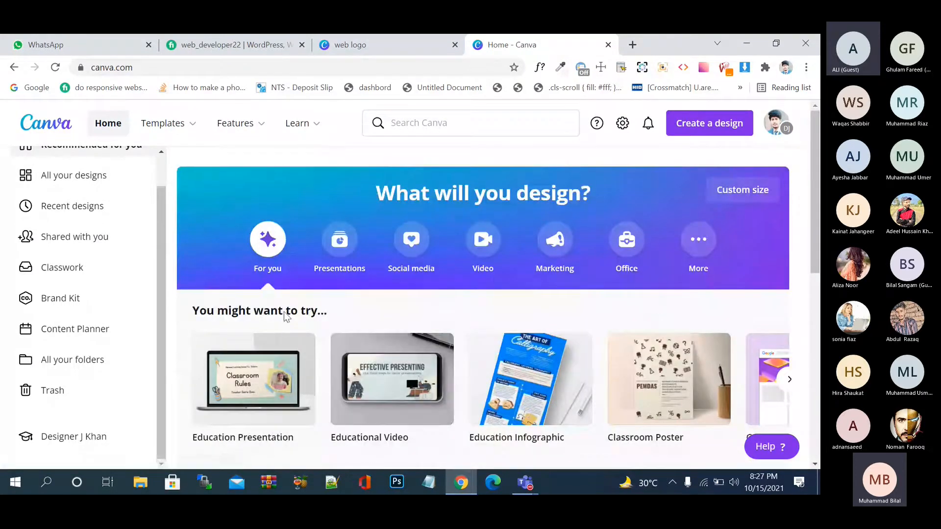
Step: Browse the suggested design types on the home page as far as the Logo format
{"action": "left_click", "coordinate": [788, 381]}
{"action": "left_click", "coordinate": [787, 381]}
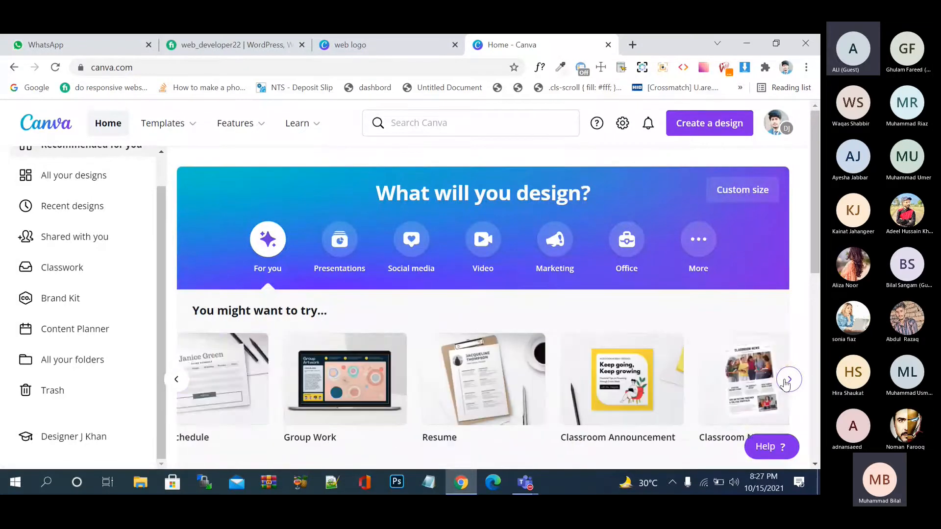
{"action": "left_click", "coordinate": [788, 380]}
{"action": "left_click", "coordinate": [788, 380]}
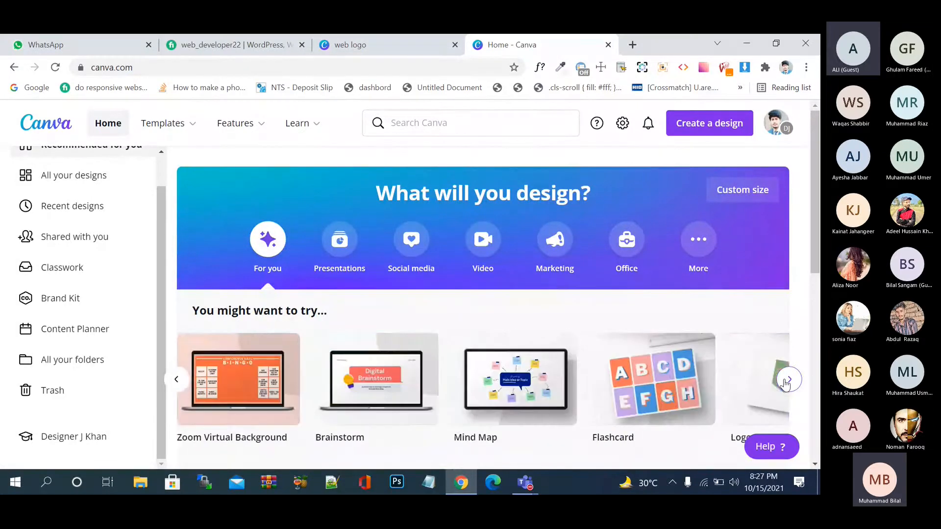
{"action": "left_click", "coordinate": [788, 380]}
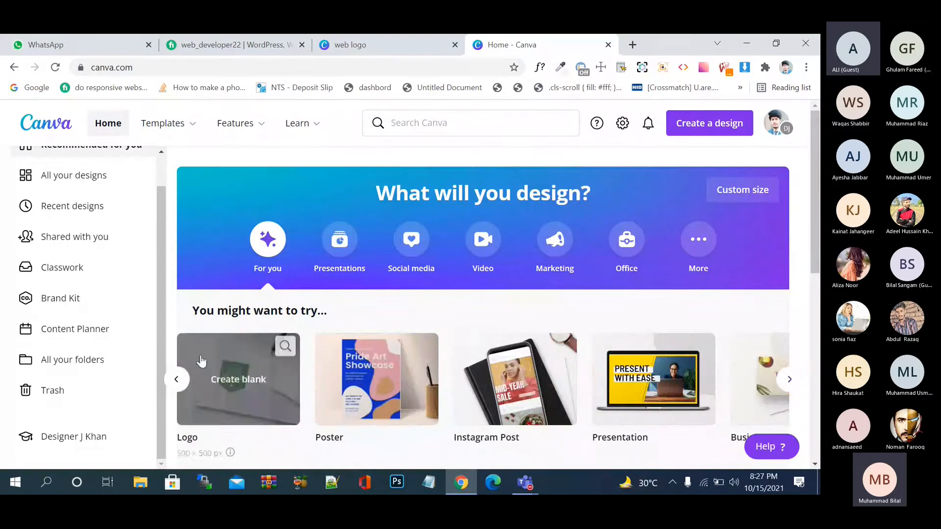
Step: Create a blank Logo design of 500 × 500 px and bring its editor to the front
{"action": "left_click", "coordinate": [233, 369]}
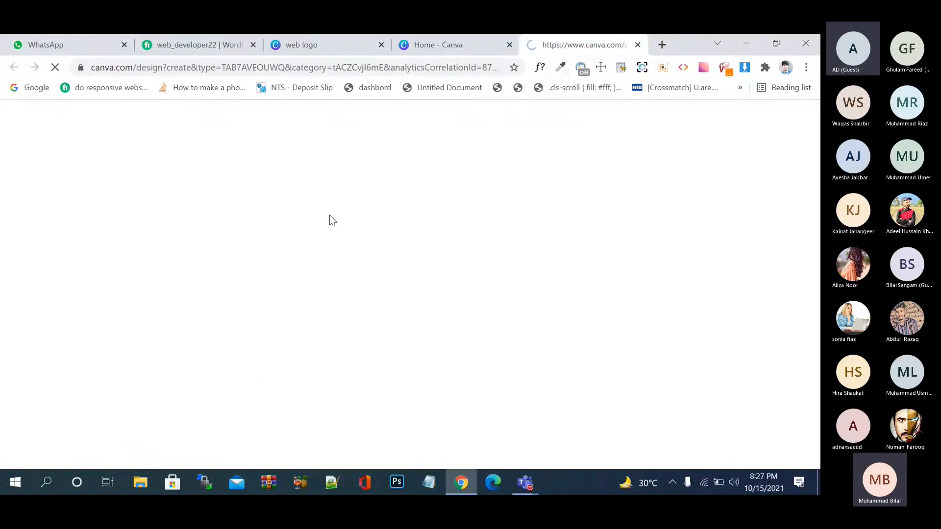
{"action": "left_click", "coordinate": [463, 38]}
{"action": "left_click", "coordinate": [429, 122]}
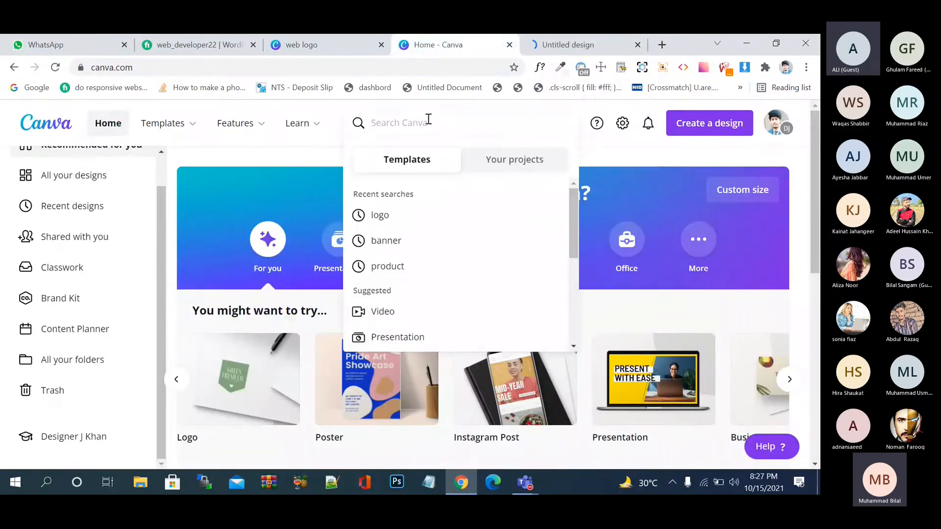
{"action": "left_click", "coordinate": [568, 45]}
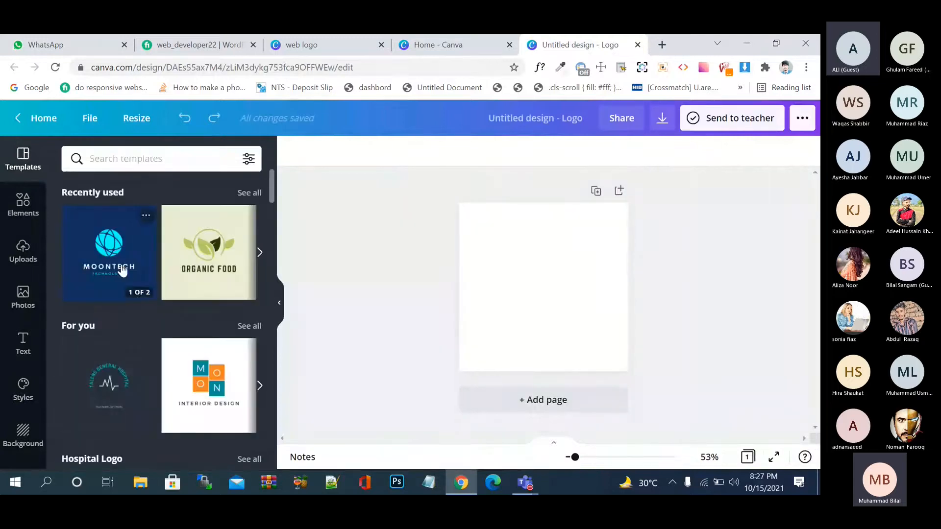
Step: Apply the circular "K." monogram template from the Badge Logo category to the blank page
{"action": "scroll", "coordinate": [185, 309], "scroll_direction": "down", "scroll_amount": 2}
{"action": "scroll", "coordinate": [186, 312], "scroll_direction": "down", "scroll_amount": 1}
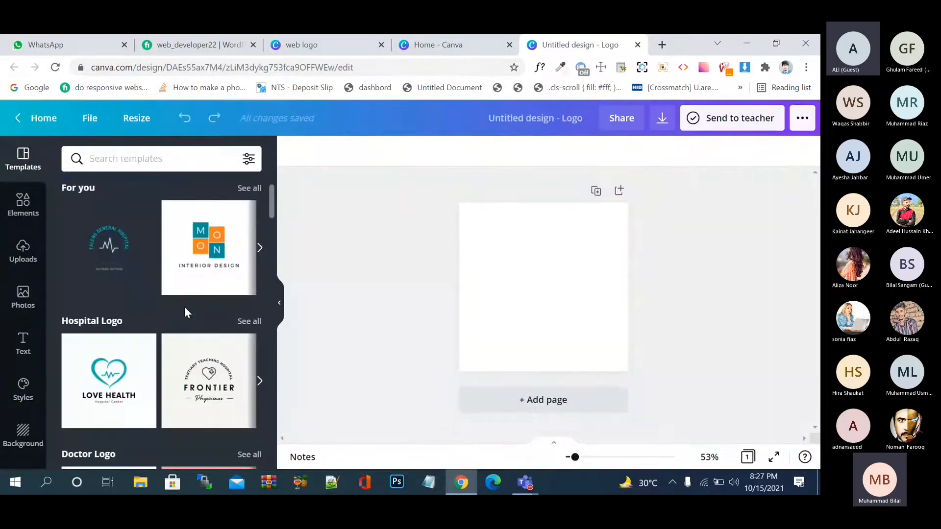
{"action": "scroll", "coordinate": [185, 311], "scroll_direction": "down", "scroll_amount": 4}
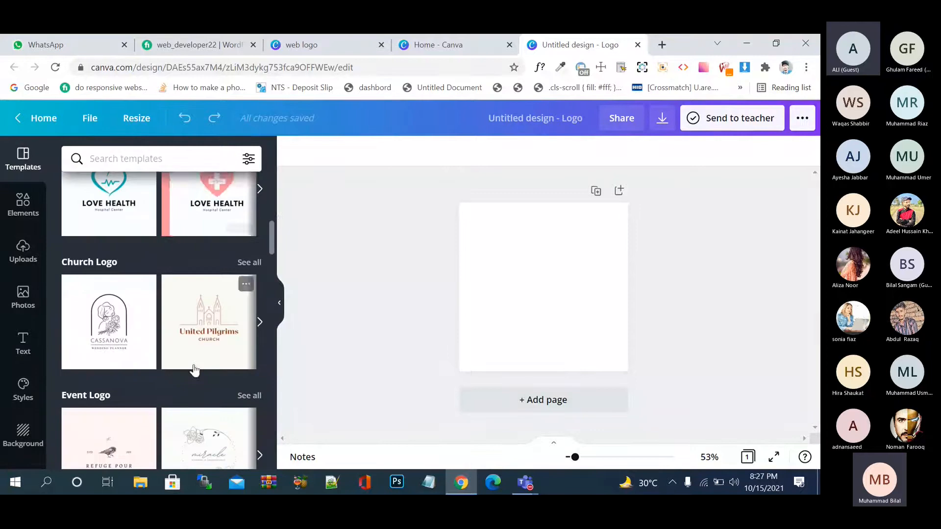
{"action": "scroll", "coordinate": [112, 313], "scroll_direction": "down", "scroll_amount": 2}
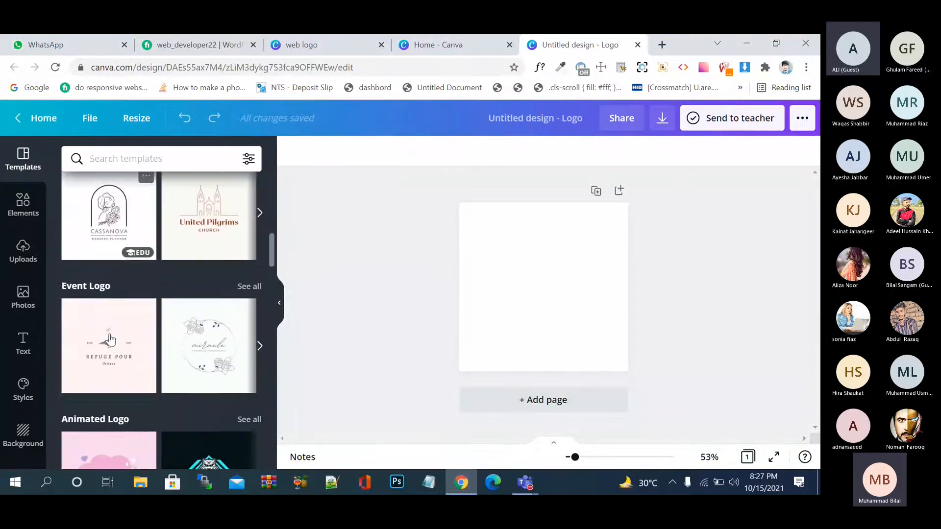
{"action": "scroll", "coordinate": [144, 348], "scroll_direction": "down", "scroll_amount": 5}
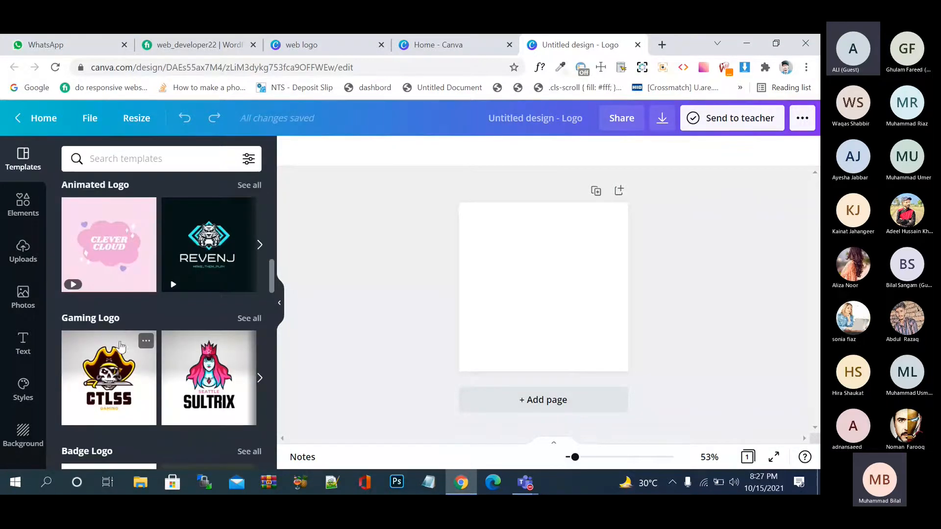
{"action": "scroll", "coordinate": [122, 349], "scroll_direction": "down", "scroll_amount": 3}
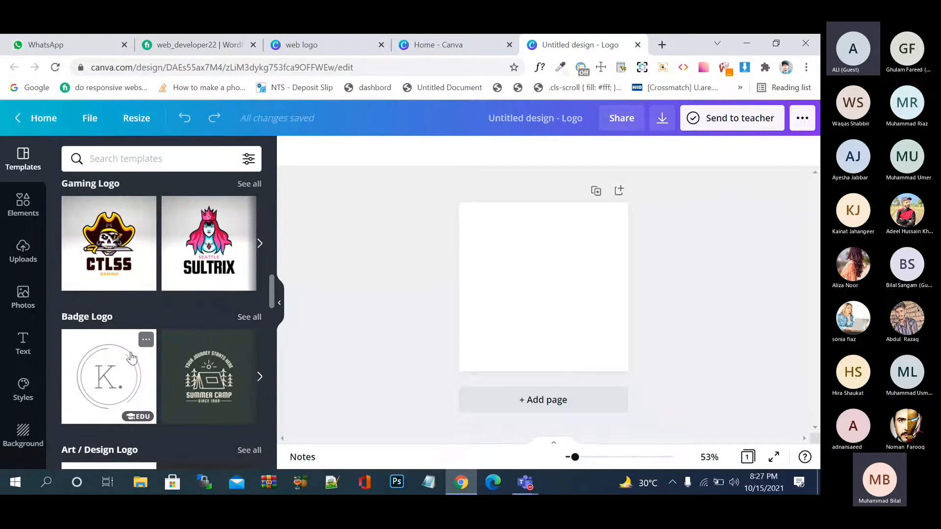
{"action": "scroll", "coordinate": [131, 358], "scroll_direction": "down", "scroll_amount": 3}
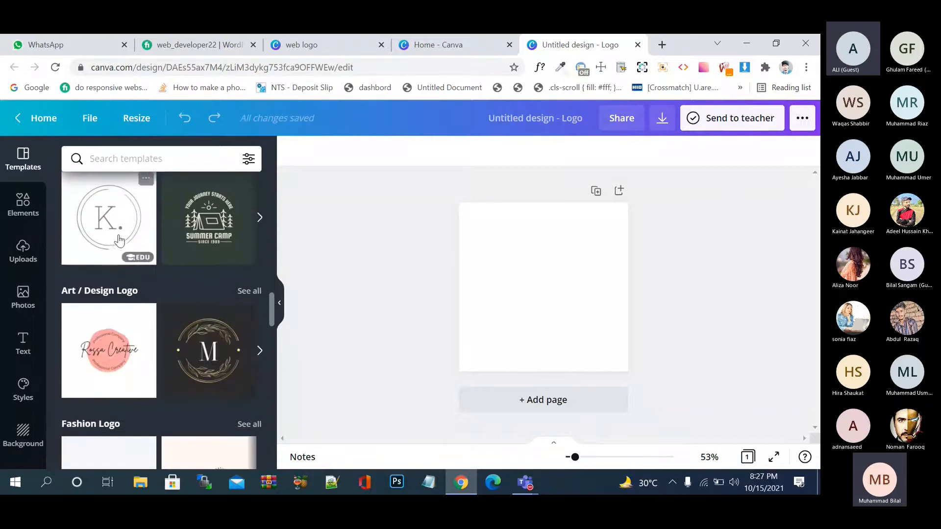
{"action": "left_click", "coordinate": [119, 216]}
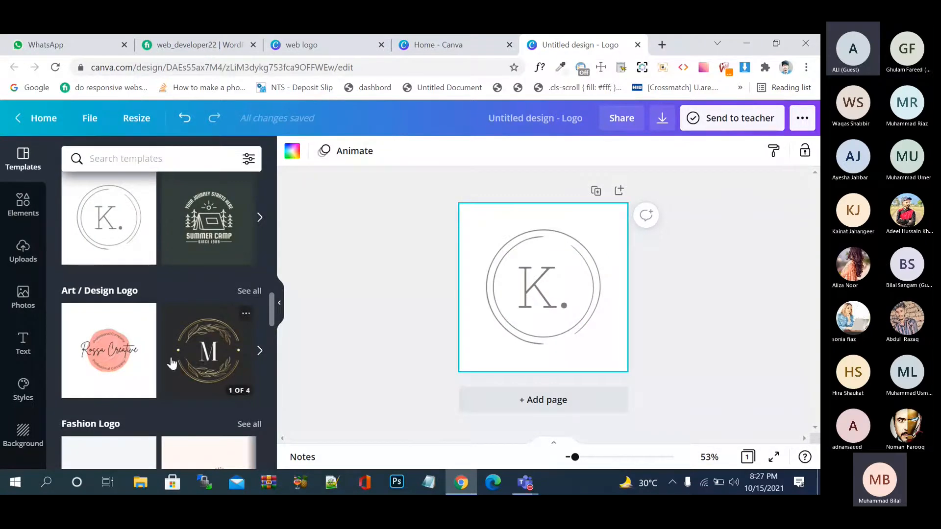
Step: Browse the remaining logo template categories, from Fashion Logo through to Technology Logo and Heart Logo
{"action": "scroll", "coordinate": [172, 363], "scroll_direction": "down", "scroll_amount": 3}
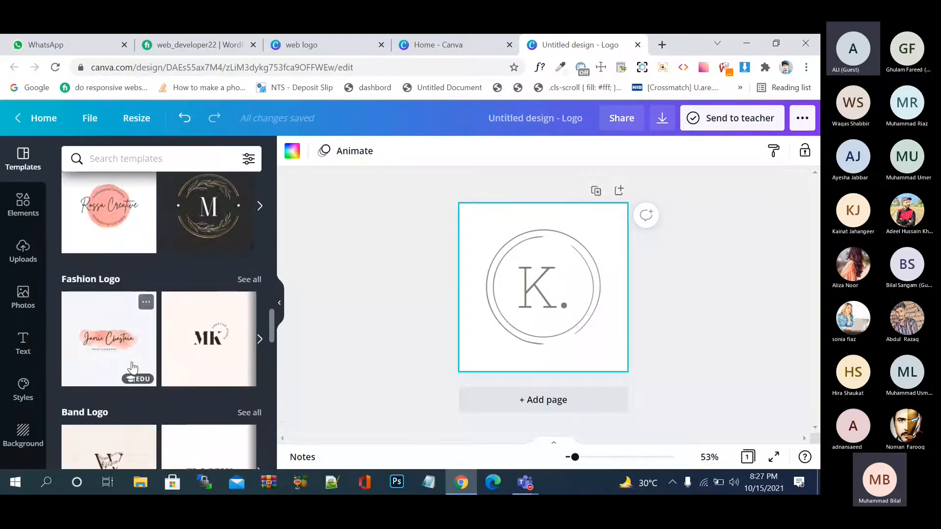
{"action": "scroll", "coordinate": [131, 368], "scroll_direction": "down", "scroll_amount": 2}
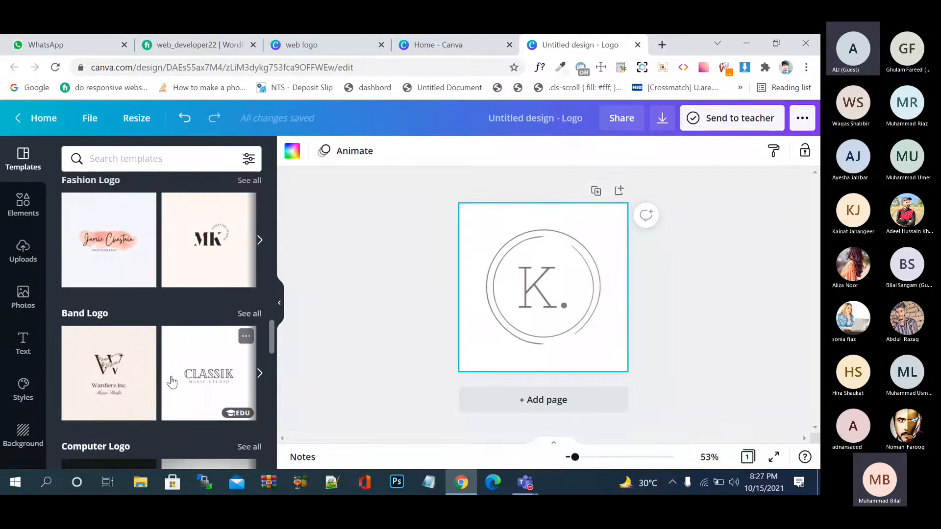
{"action": "scroll", "coordinate": [172, 381], "scroll_direction": "down", "scroll_amount": 4}
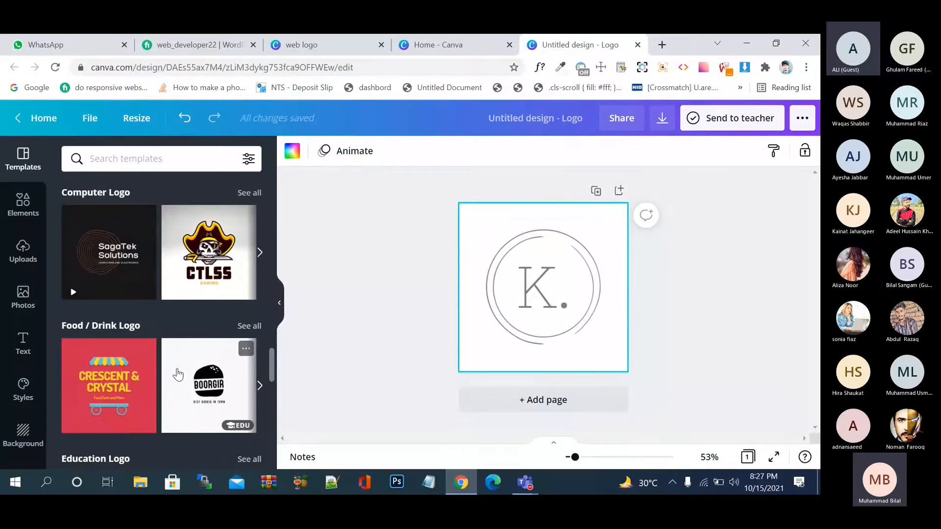
{"action": "scroll", "coordinate": [178, 375], "scroll_direction": "down", "scroll_amount": 6}
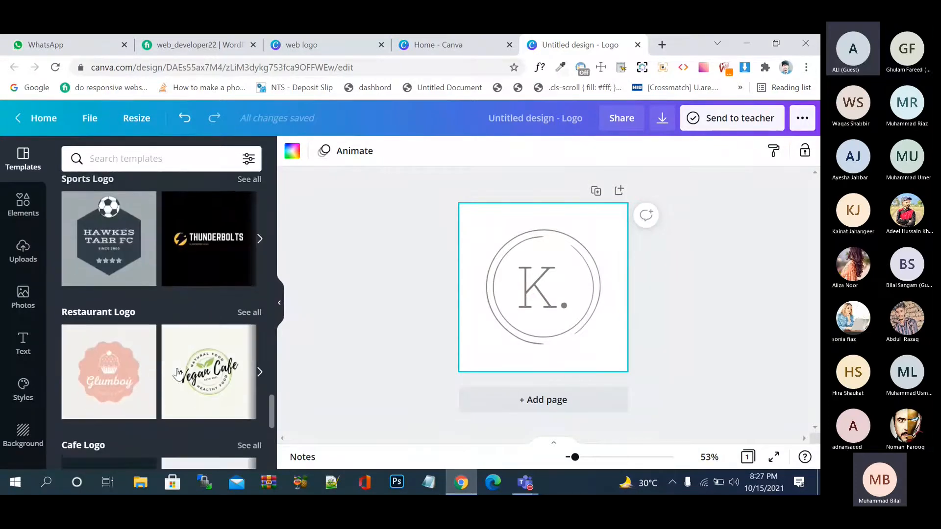
{"action": "scroll", "coordinate": [177, 373], "scroll_direction": "down", "scroll_amount": 6}
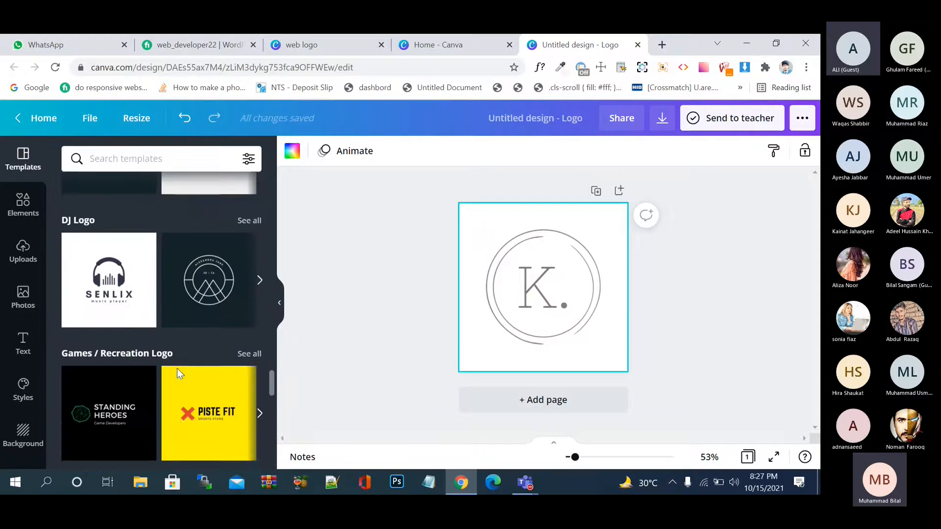
{"action": "scroll", "coordinate": [177, 368], "scroll_direction": "down", "scroll_amount": 5}
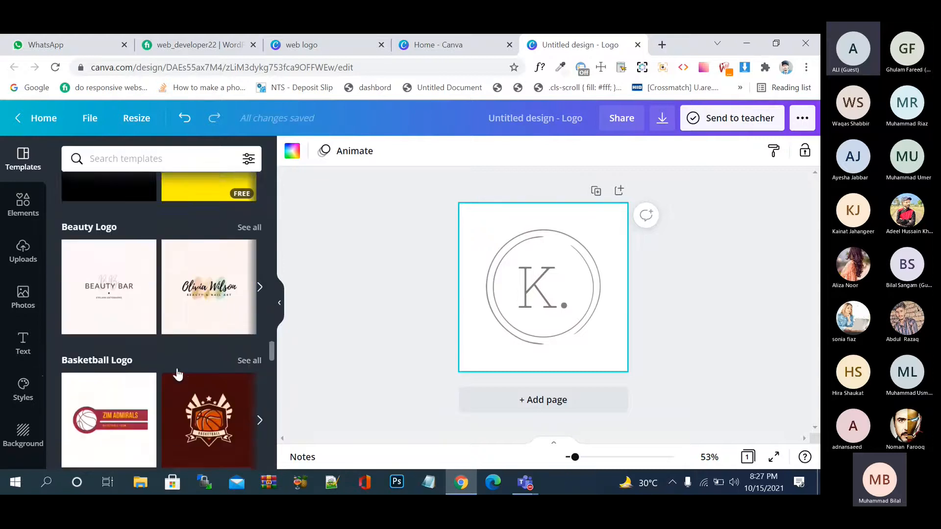
{"action": "scroll", "coordinate": [178, 375], "scroll_direction": "down", "scroll_amount": 2}
{"action": "scroll", "coordinate": [178, 375], "scroll_direction": "down", "scroll_amount": 7}
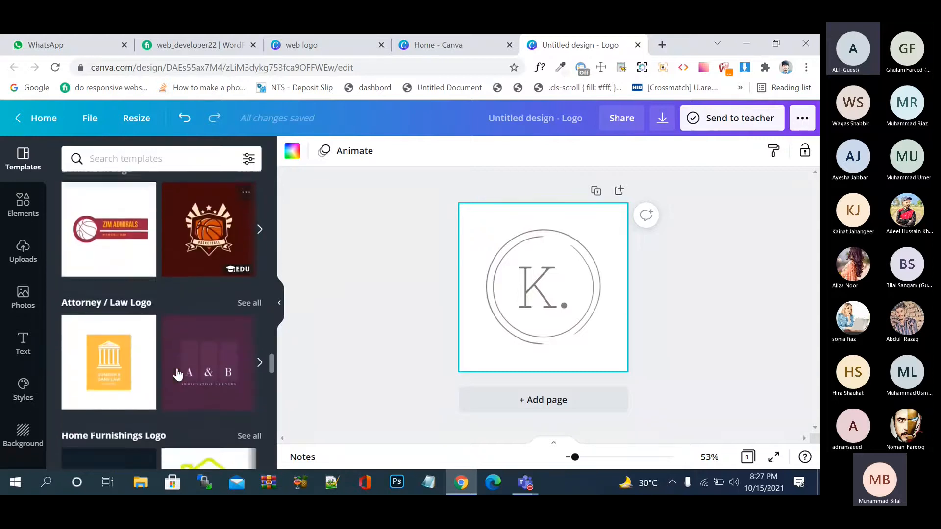
{"action": "scroll", "coordinate": [178, 372], "scroll_direction": "down", "scroll_amount": 1}
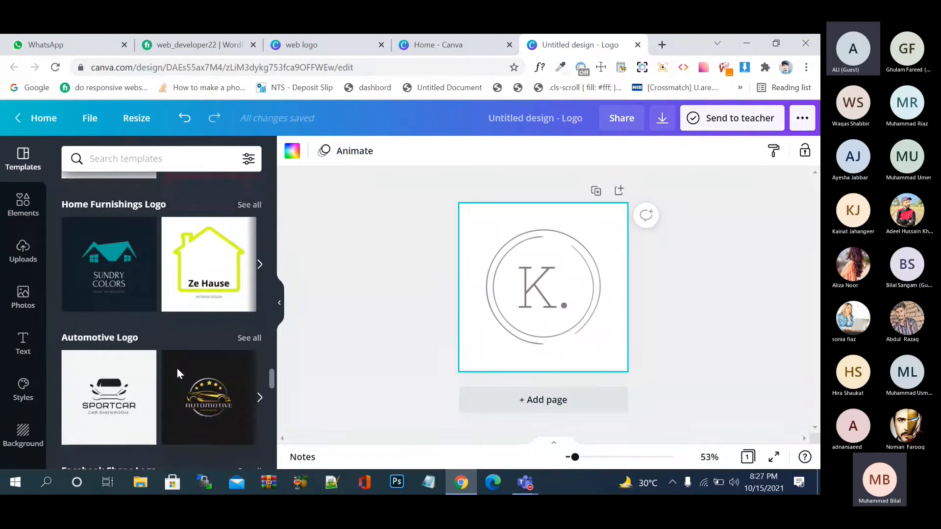
{"action": "scroll", "coordinate": [161, 358], "scroll_direction": "down", "scroll_amount": 1}
{"action": "scroll", "coordinate": [154, 348], "scroll_direction": "down", "scroll_amount": 4}
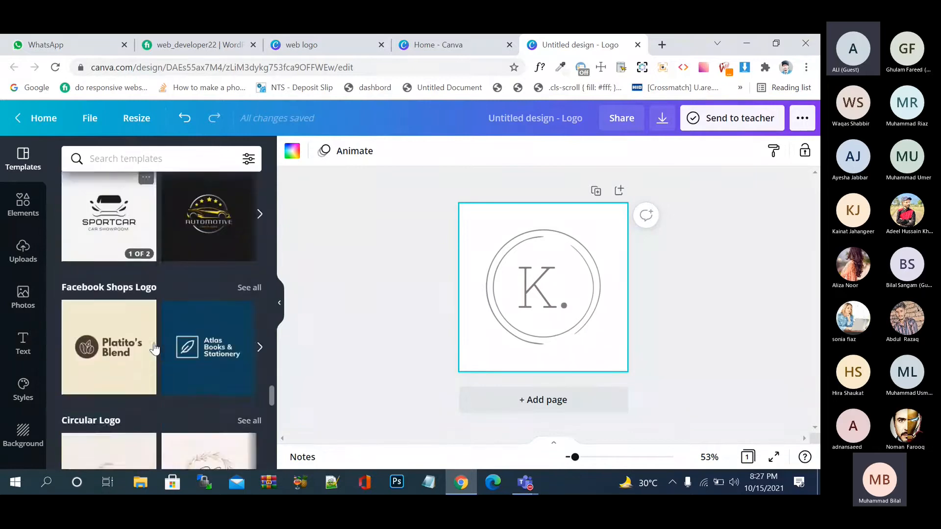
{"action": "scroll", "coordinate": [154, 345], "scroll_direction": "down", "scroll_amount": 8}
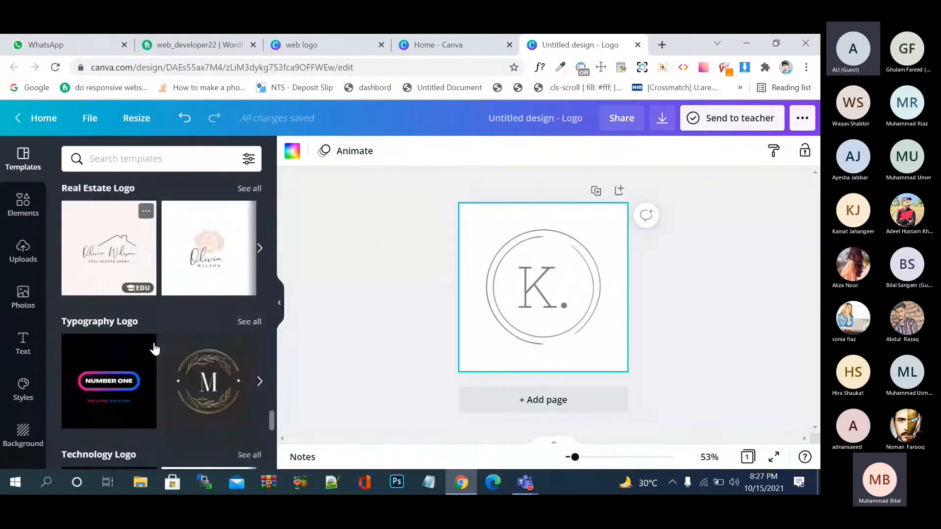
{"action": "scroll", "coordinate": [154, 347], "scroll_direction": "down", "scroll_amount": 2}
{"action": "scroll", "coordinate": [153, 347], "scroll_direction": "up", "scroll_amount": 1}
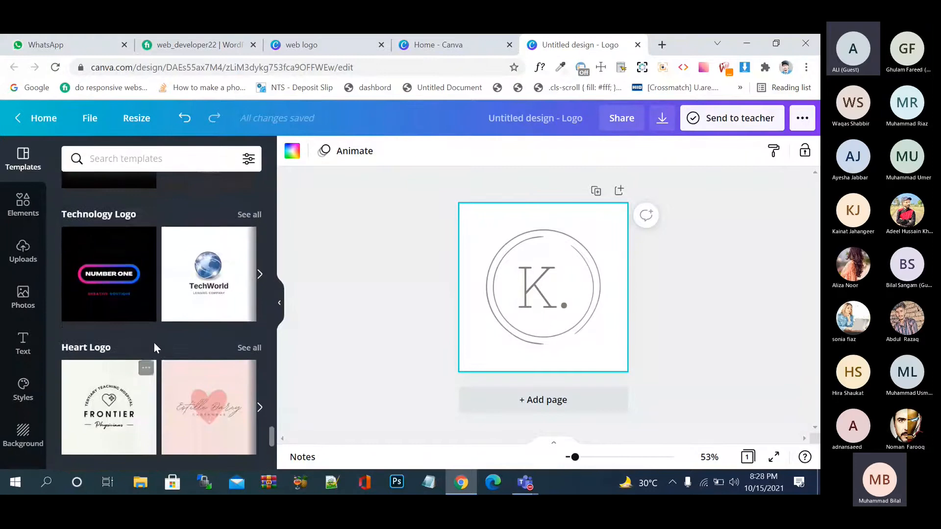
Step: Show all Technology Logo templates and apply the blue REKTR template to the page
{"action": "left_click", "coordinate": [240, 223]}
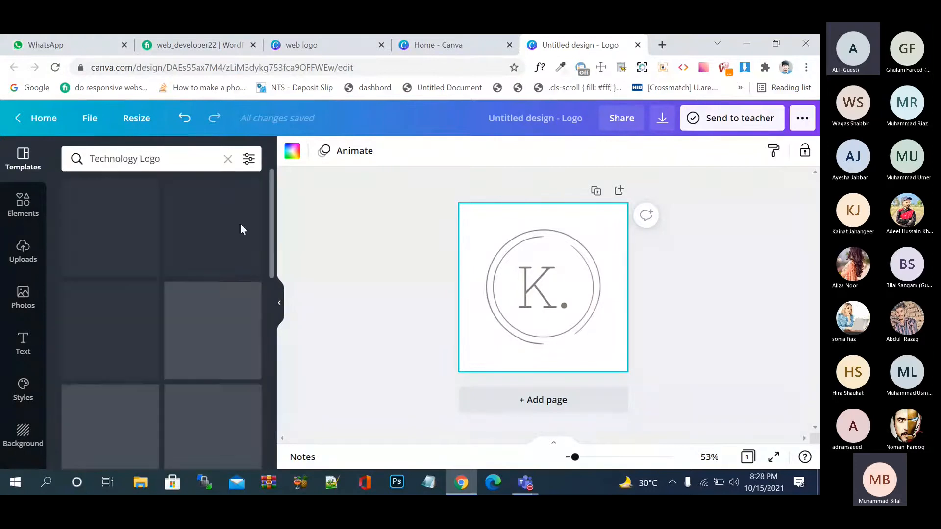
{"action": "scroll", "coordinate": [210, 339], "scroll_direction": "down", "scroll_amount": 3}
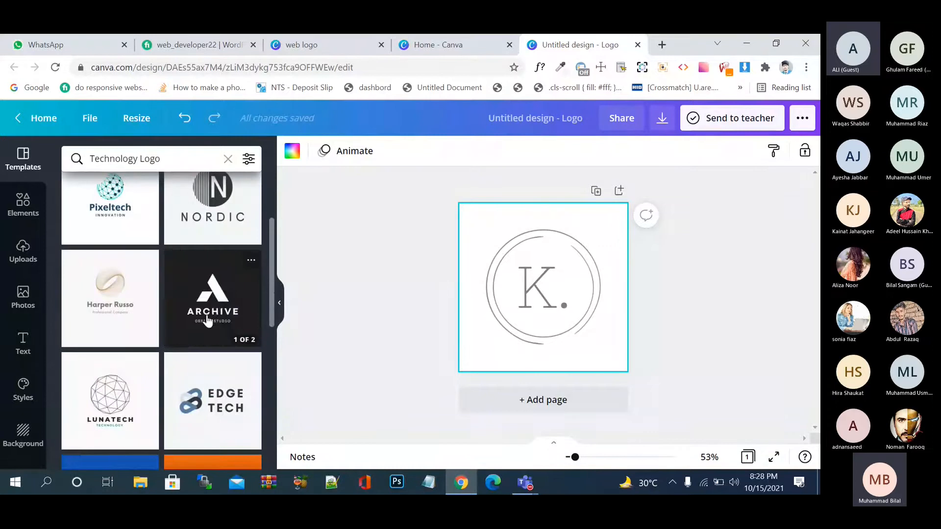
{"action": "scroll", "coordinate": [130, 378], "scroll_direction": "down", "scroll_amount": 2}
{"action": "scroll", "coordinate": [129, 379], "scroll_direction": "down", "scroll_amount": 1}
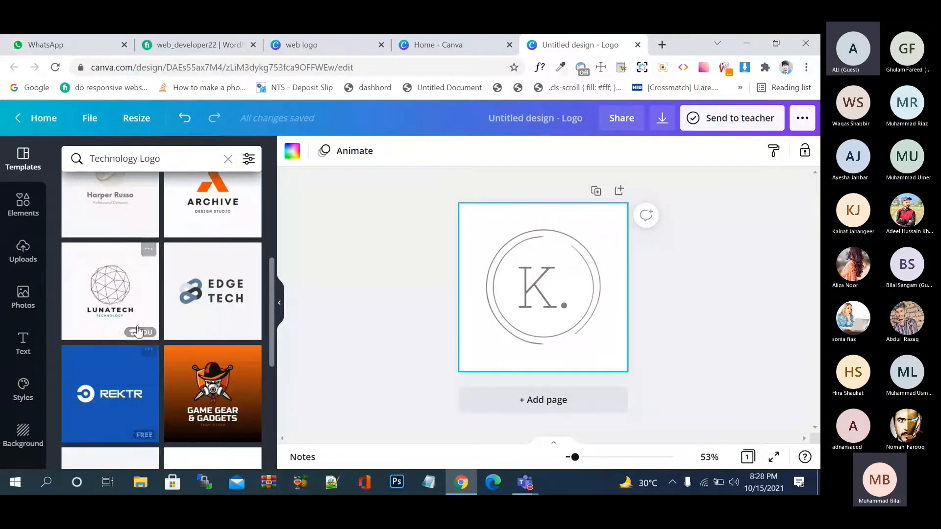
{"action": "left_click", "coordinate": [108, 398]}
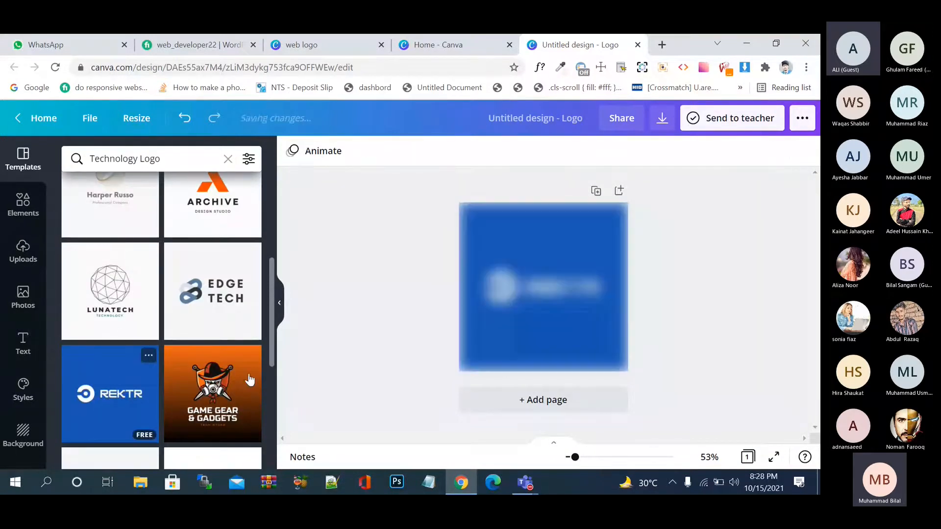
Step: Replace the REKTR text in the logo with the designer's first name in capitals
{"action": "left_click", "coordinate": [544, 292]}
{"action": "double_click", "coordinate": [561, 287]}
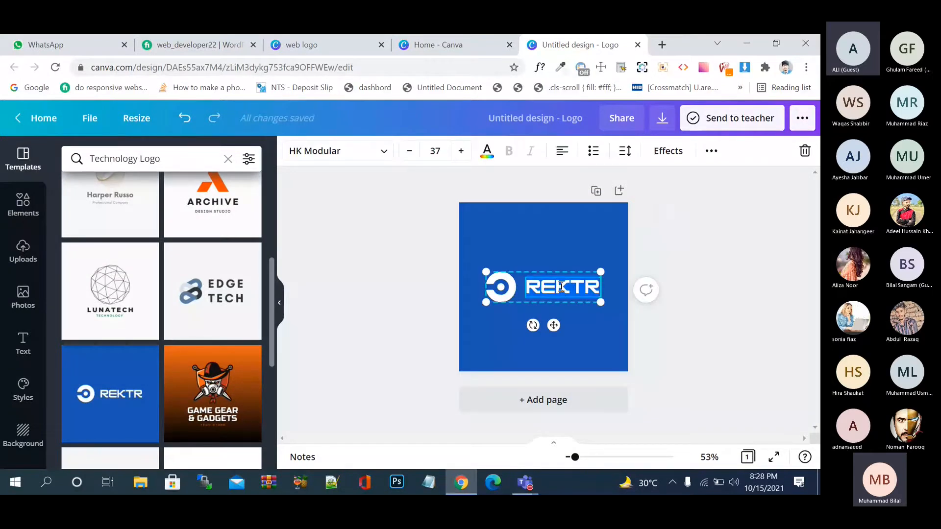
{"action": "left_click", "coordinate": [561, 287]}
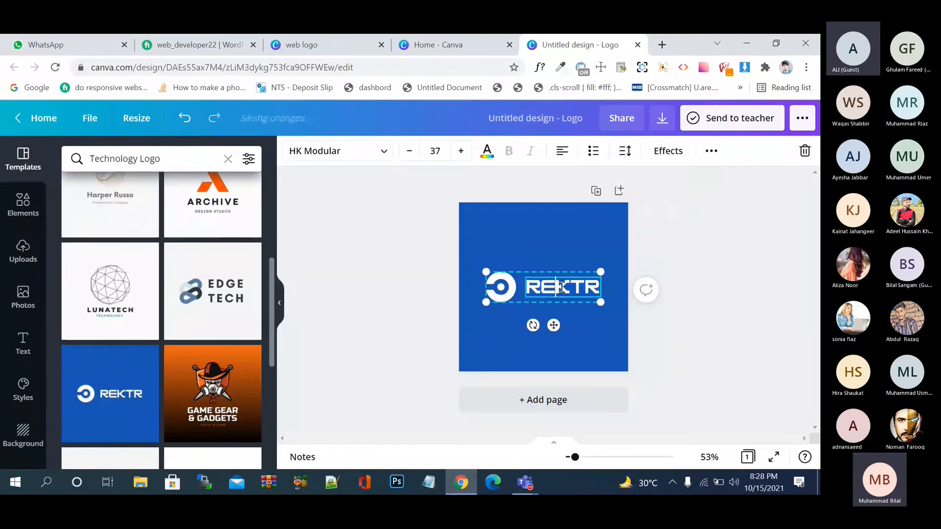
{"action": "key", "text": "ctrl+a"}
{"action": "type", "text": "BILAL"}
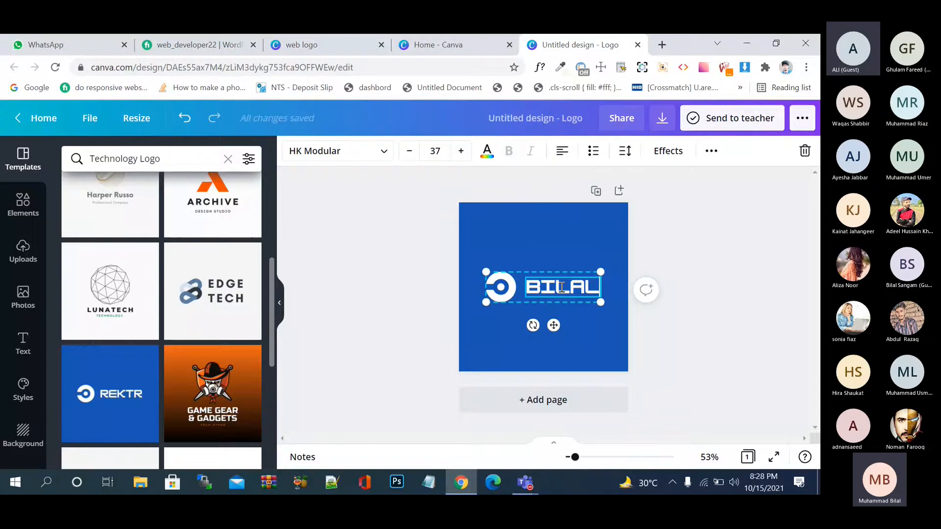
Step: Extend the logo text by adding "_DESIGNER" after the first name
{"action": "key", "text": "Return"}
{"action": "type", "text": "_DEBE"}
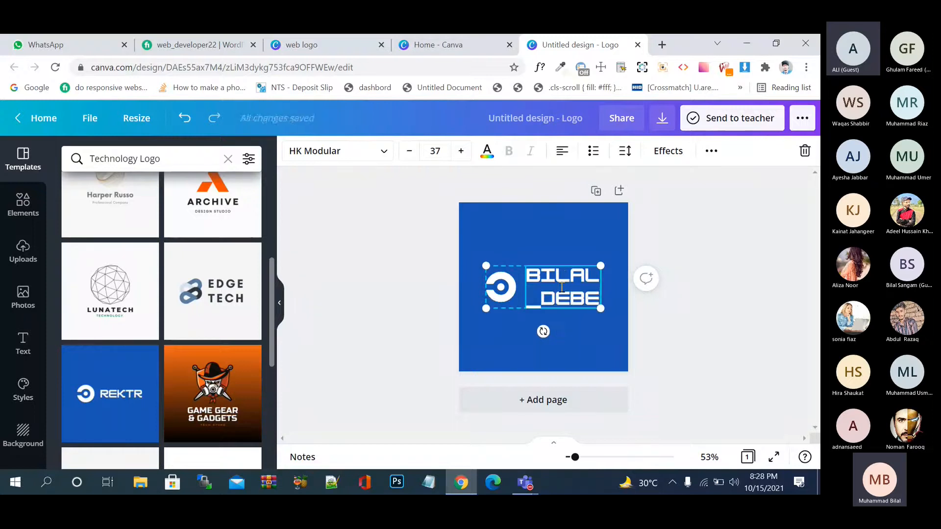
{"action": "key", "text": "BackSpace"}
{"action": "key", "text": "BackSpace"}
{"action": "key", "text": "BackSpace"}
{"action": "key", "text": "BackSpace"}
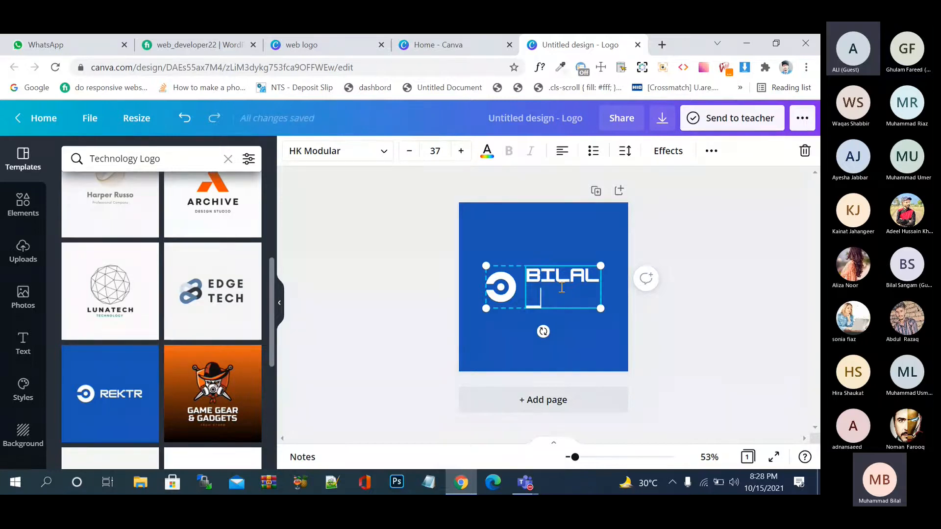
{"action": "key", "text": "BackSpace"}
{"action": "key", "text": "BackSpace"}
{"action": "key", "text": "Return"}
{"action": "type", "text": "_DESIGNER"}
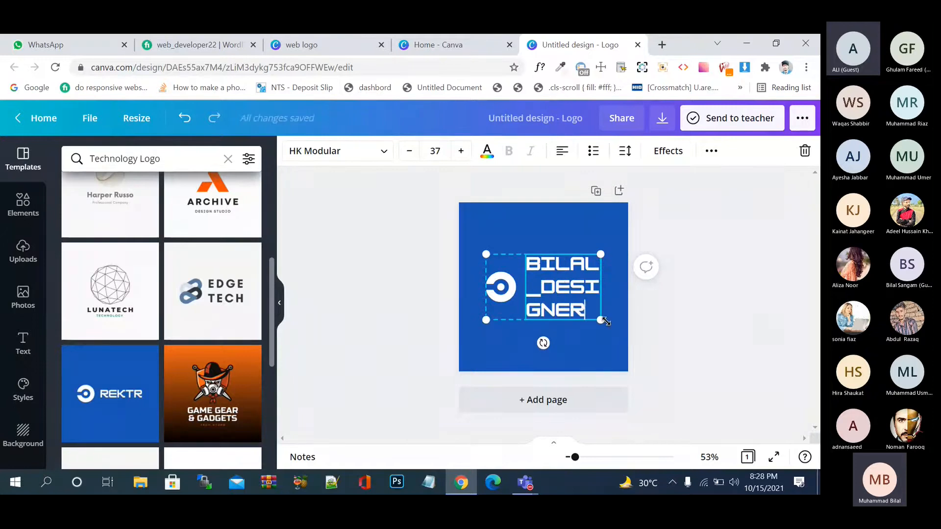
Step: Try enlarging the whole logo group from its corner, and undo the resize
{"action": "left_click_drag", "start_coordinate": [606, 321], "coordinate": [670, 323]}
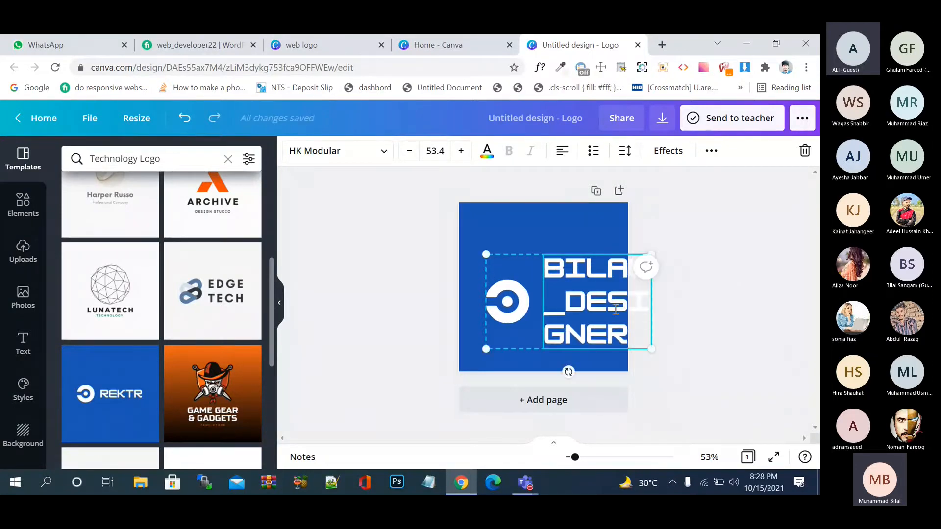
{"action": "key", "text": "ctrl+z"}
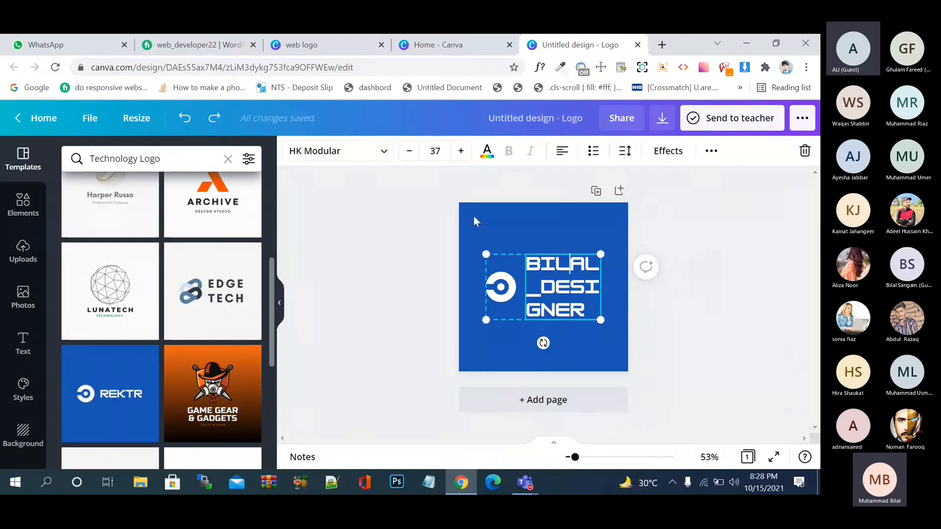
Step: Reduce the font size of the logo text to 23
{"action": "left_click", "coordinate": [409, 153]}
{"action": "left_click", "coordinate": [410, 152]}
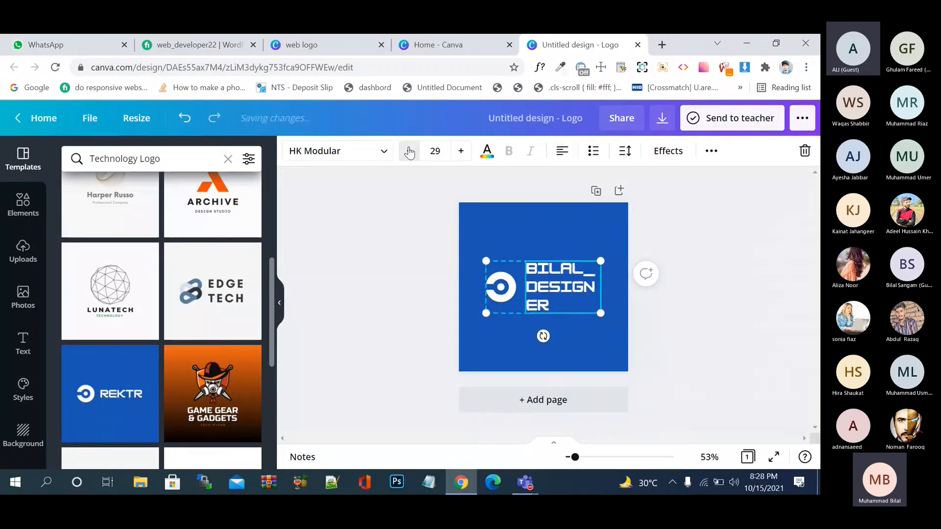
{"action": "left_click", "coordinate": [409, 153]}
{"action": "left_click", "coordinate": [409, 152]}
{"action": "left_click", "coordinate": [409, 153]}
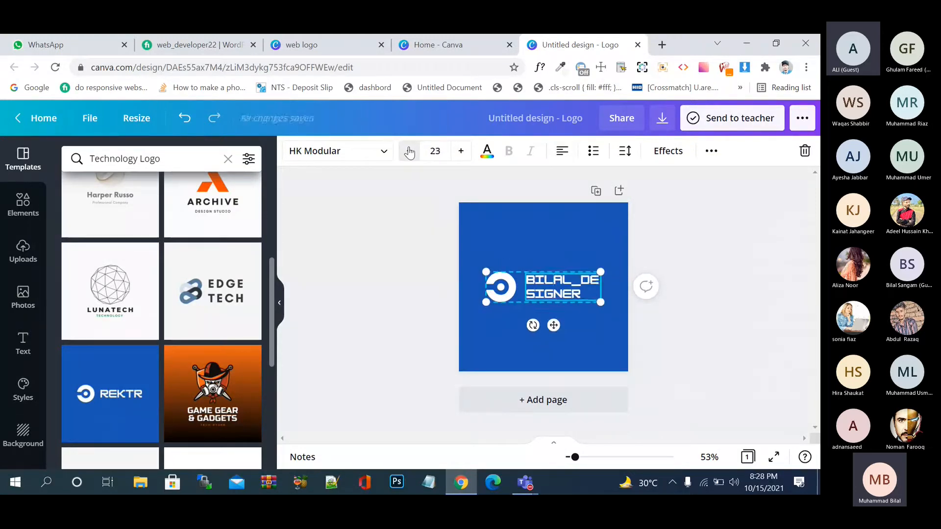
Step: Reduce the font size of the logo text to 18
{"action": "left_click", "coordinate": [410, 152]}
{"action": "left_click", "coordinate": [409, 153]}
{"action": "left_click", "coordinate": [409, 153]}
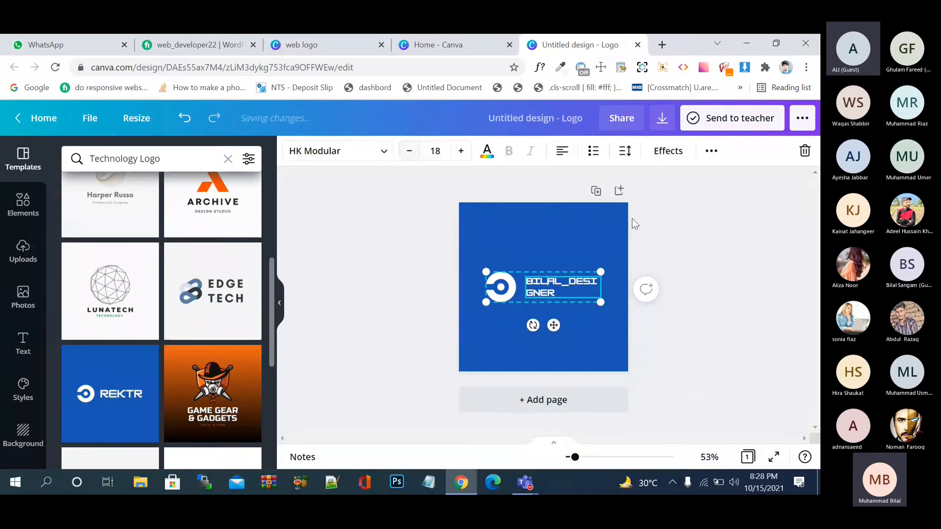
Step: Try enlarging the logo group towards its upper-right corner, and undo the resize
{"action": "left_click_drag", "start_coordinate": [606, 265], "coordinate": [697, 250]}
{"action": "left_click", "coordinate": [552, 273]}
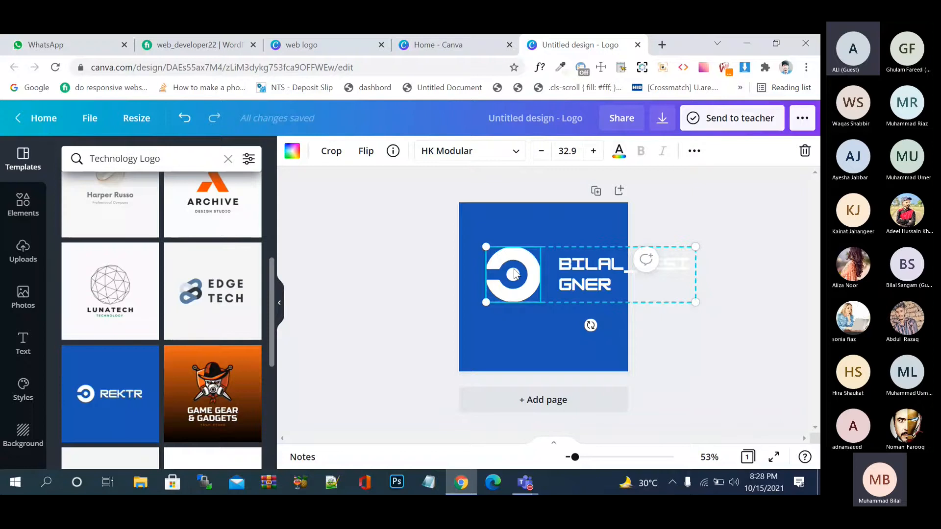
{"action": "key", "text": "ctrl+z"}
{"action": "left_click", "coordinate": [536, 286]}
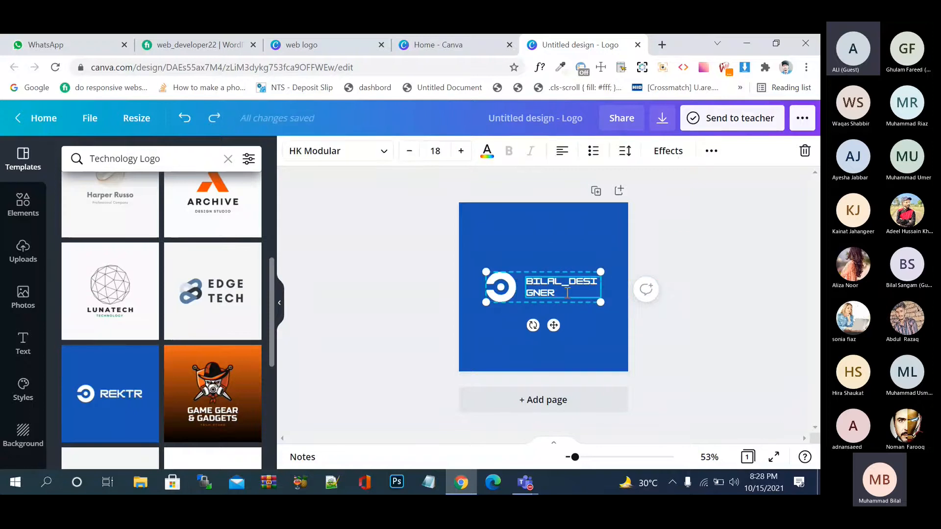
Step: Move the logo group slightly up and enlarge it until the text extends past the page's right edge
{"action": "mouse_move", "coordinate": [552, 324]}
{"action": "left_mouse_down"}
{"action": "mouse_move", "coordinate": [557, 346]}
{"action": "mouse_move", "coordinate": [551, 307]}
{"action": "left_mouse_up"}
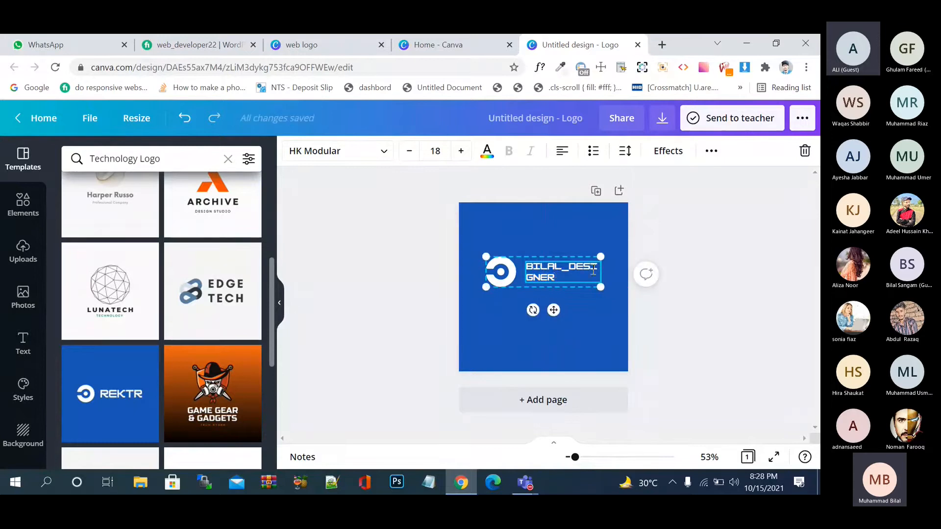
{"action": "left_click_drag", "start_coordinate": [602, 255], "coordinate": [756, 215]}
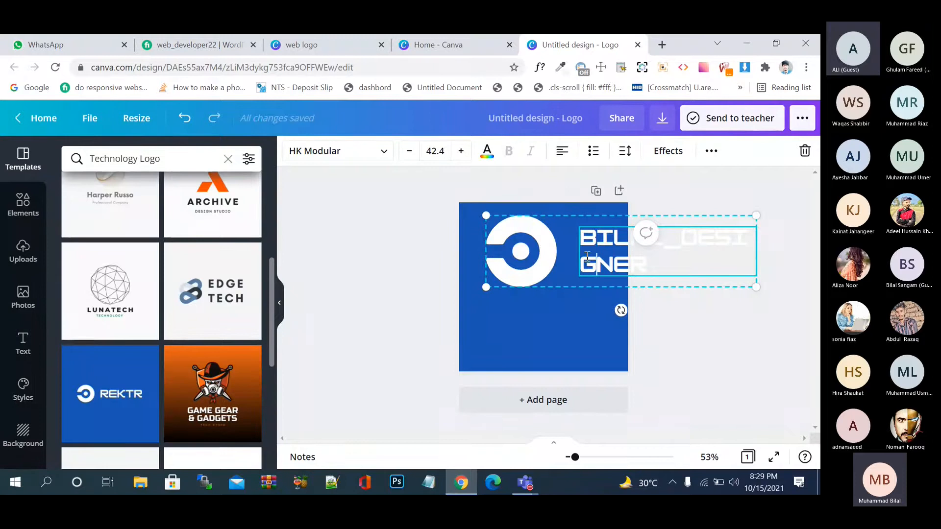
Step: Remove the letter I from DESIGNER in the logo text and move the enlarged group to the page's left edge
{"action": "key", "text": "BackSpace"}
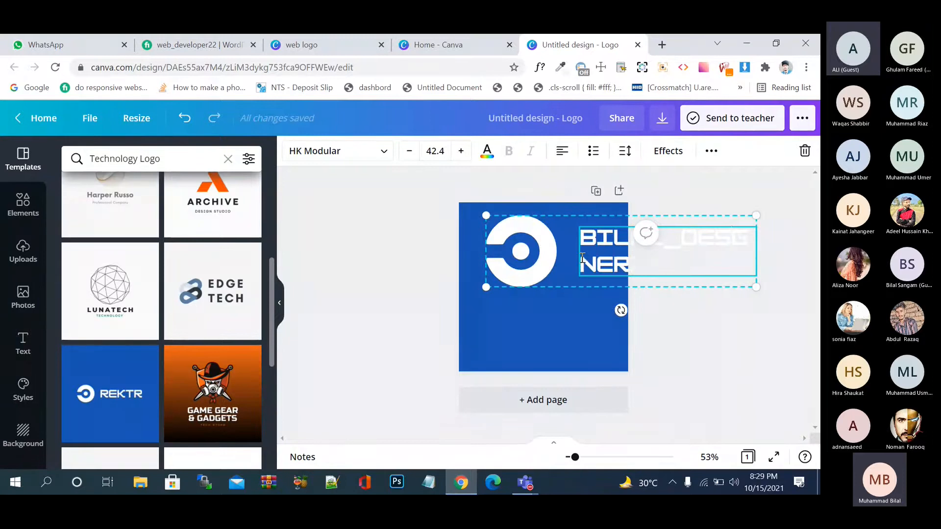
{"action": "left_click", "coordinate": [555, 253]}
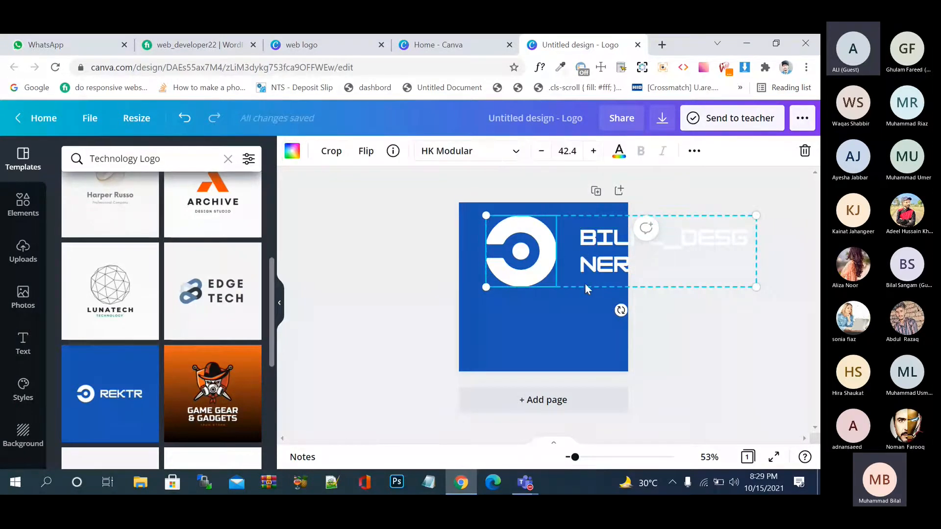
{"action": "left_click", "coordinate": [567, 319]}
{"action": "left_click", "coordinate": [548, 284]}
{"action": "left_click_drag", "start_coordinate": [524, 321], "coordinate": [498, 350]}
{"action": "left_click", "coordinate": [559, 284]}
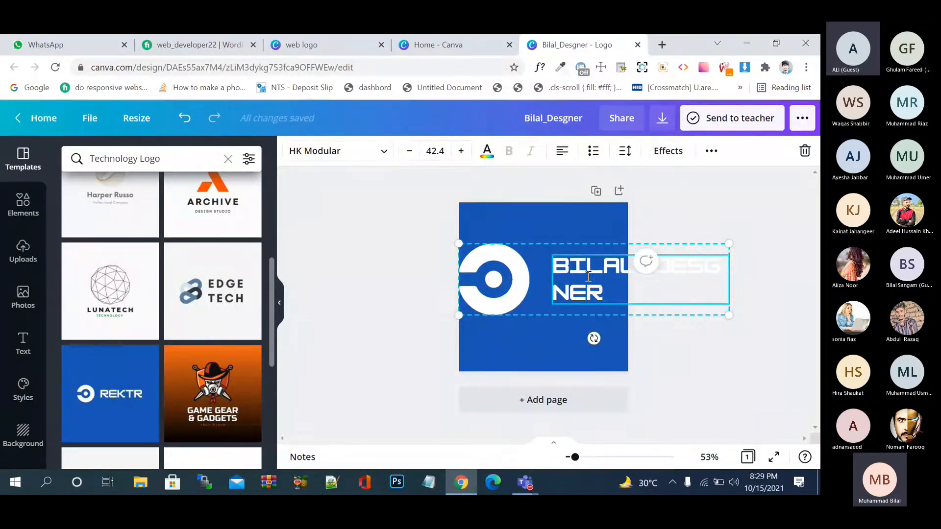
Step: Delete all of the text from the logo group, keeping only the ring icon
{"action": "right_click", "coordinate": [588, 278]}
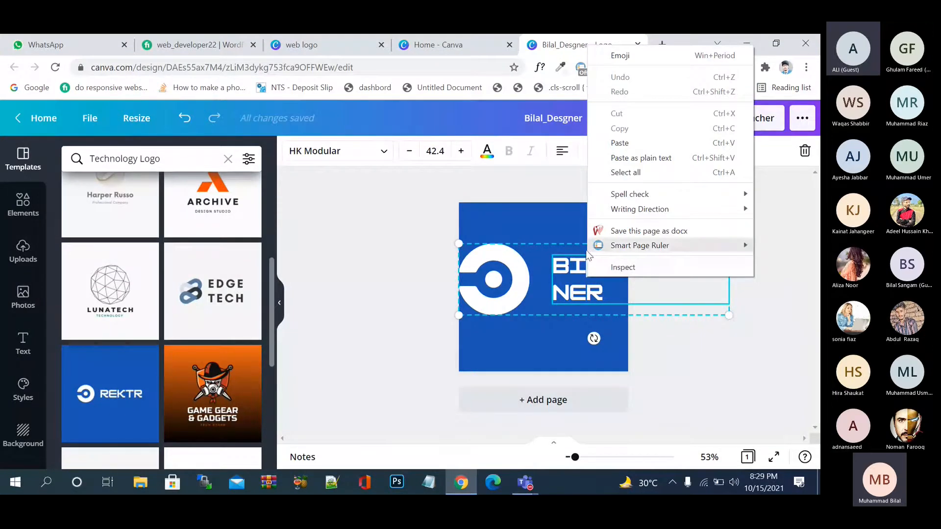
{"action": "left_click", "coordinate": [567, 287]}
{"action": "key", "text": "Delete"}
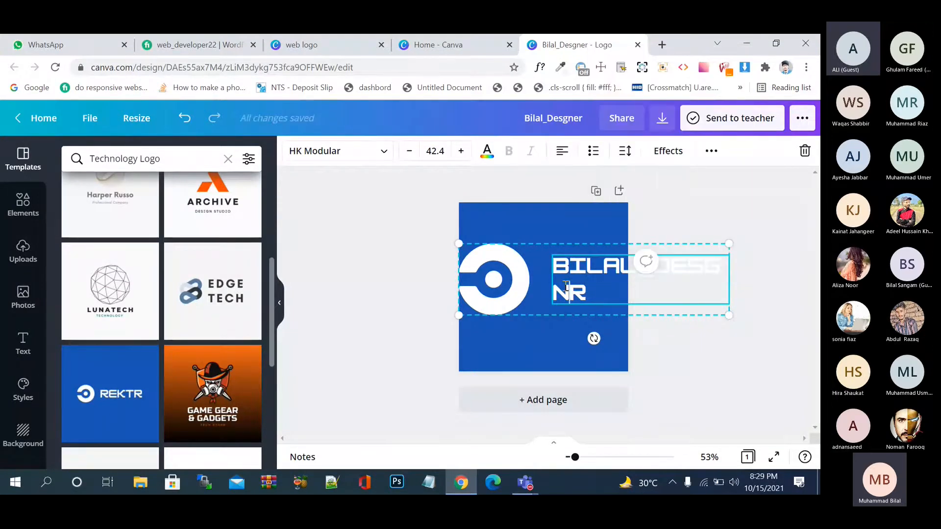
{"action": "key", "text": "End"}
{"action": "key", "text": "BackSpace"}
{"action": "key", "text": "BackSpace"}
{"action": "key", "text": "BackSpace"}
{"action": "key", "text": "BackSpace"}
{"action": "key", "text": "BackSpace"}
{"action": "key", "text": "BackSpace"}
{"action": "key", "text": "BackSpace"}
{"action": "key", "text": "BackSpace"}
{"action": "key", "text": "BackSpace"}
{"action": "key", "text": "BackSpace"}
{"action": "key", "text": "BackSpace"}
{"action": "key", "text": "BackSpace"}
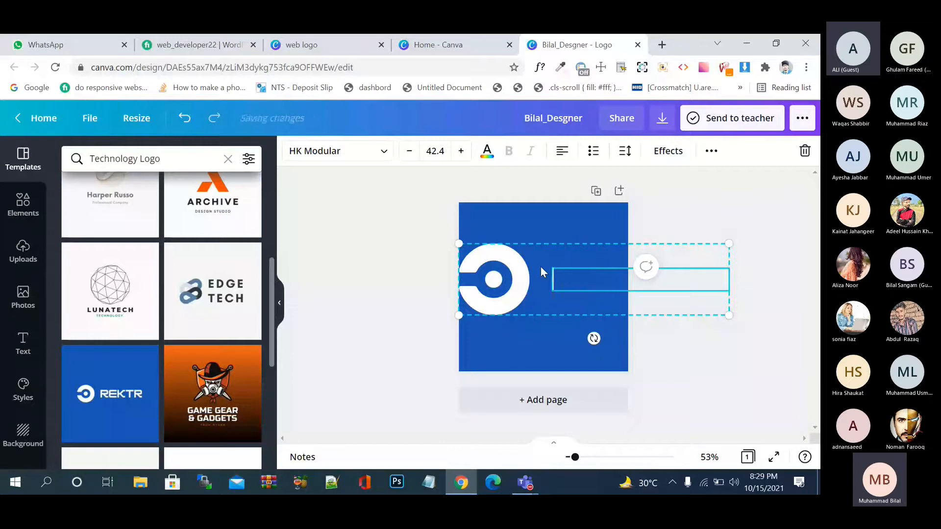
Step: Shrink the logo group to fit inside the page and move it to the page's vertical middle
{"action": "left_click", "coordinate": [559, 330]}
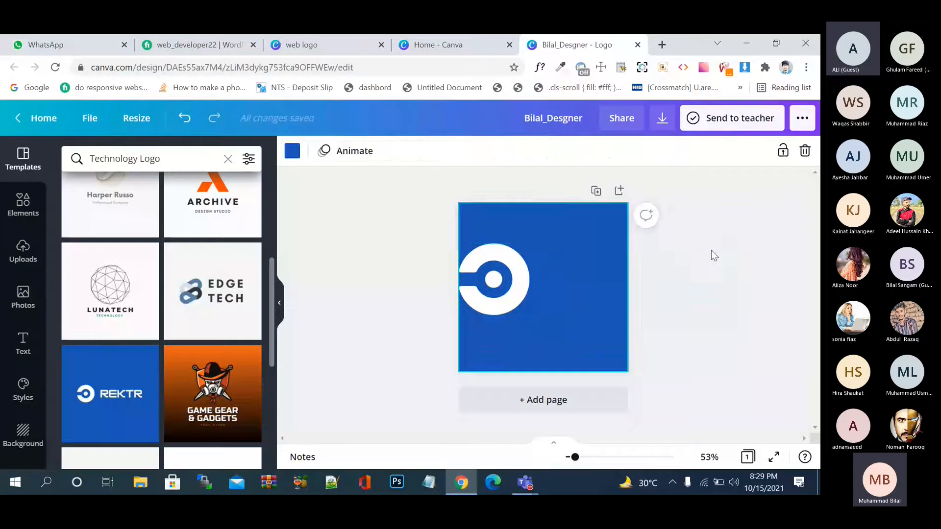
{"action": "left_click", "coordinate": [581, 266]}
{"action": "left_click_drag", "start_coordinate": [732, 245], "coordinate": [598, 271]}
{"action": "left_click_drag", "start_coordinate": [540, 295], "coordinate": [554, 286]}
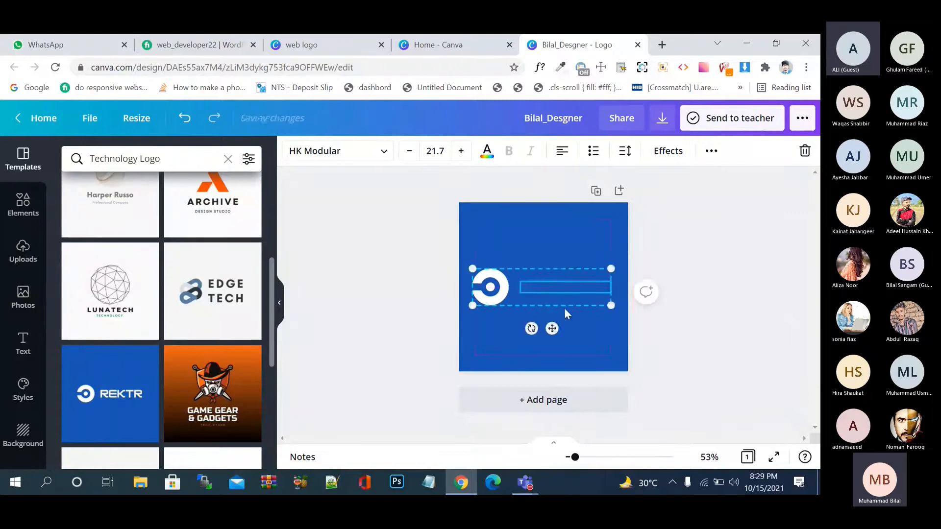
{"action": "left_click", "coordinate": [572, 332]}
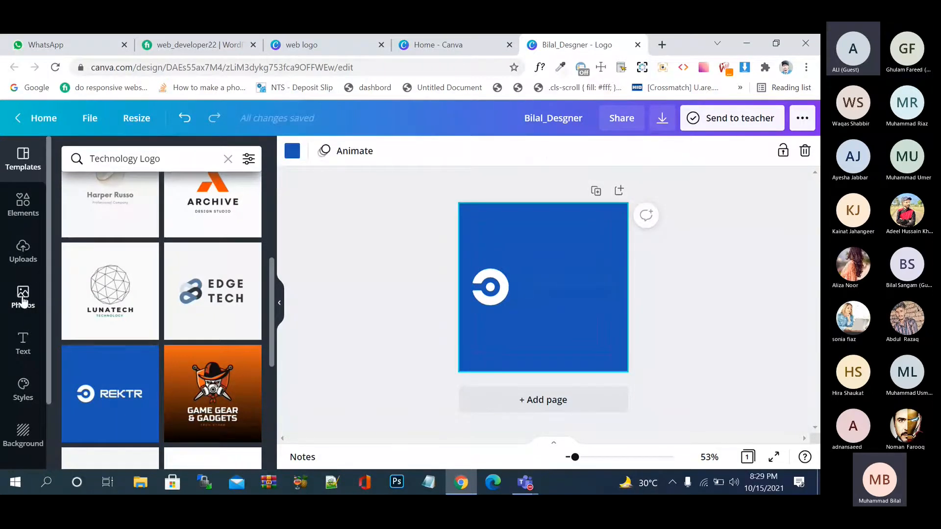
Step: Add a heading to the page containing the designer's first name followed by "_Designer"
{"action": "left_click", "coordinate": [30, 349]}
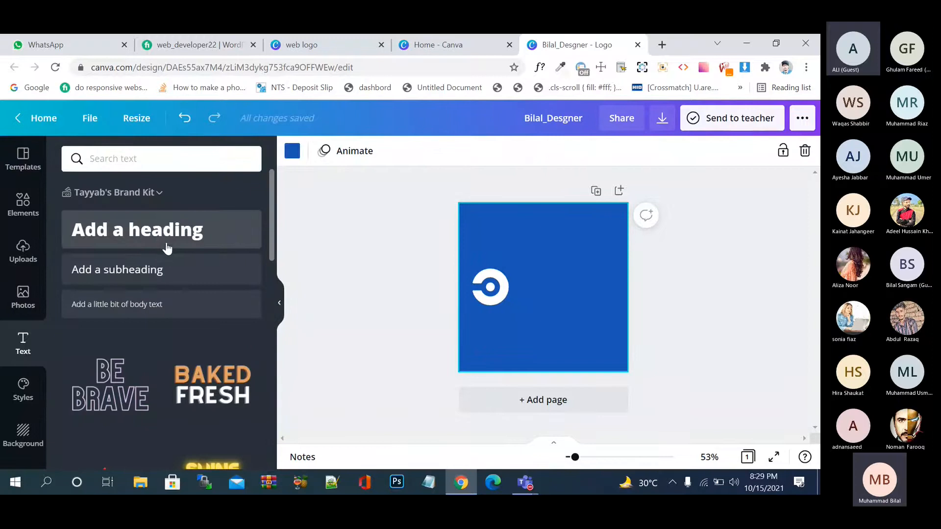
{"action": "left_click", "coordinate": [168, 246]}
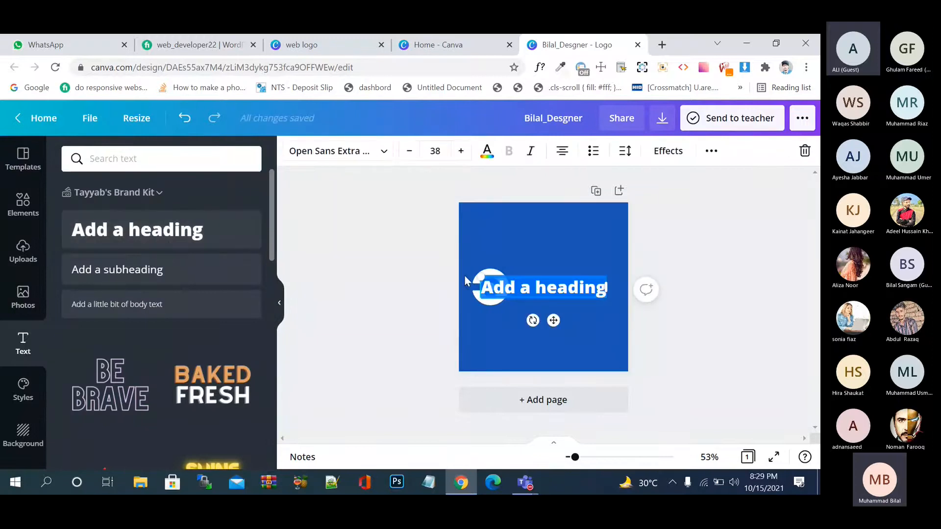
{"action": "type", "text": "b"}
{"action": "key", "text": "BackSpace"}
{"action": "type", "text": "Bi"}
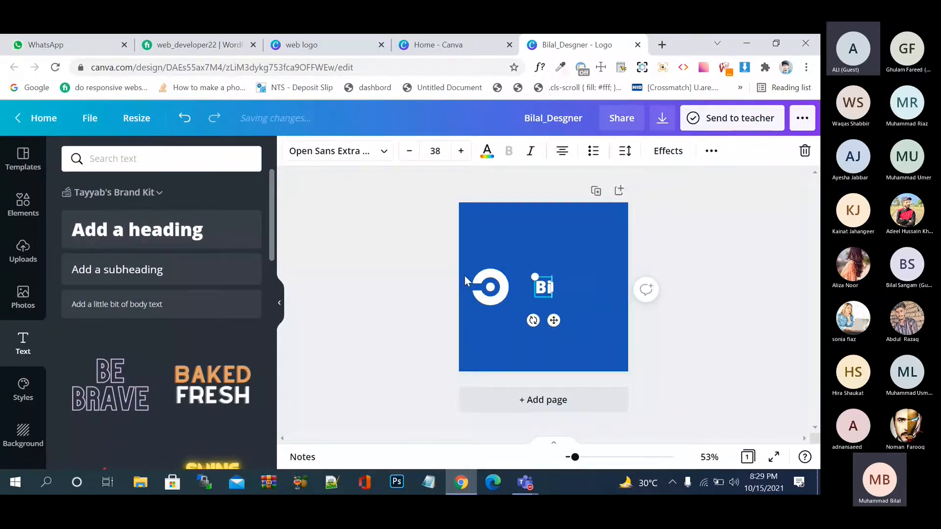
{"action": "type", "text": "lal_Designer"}
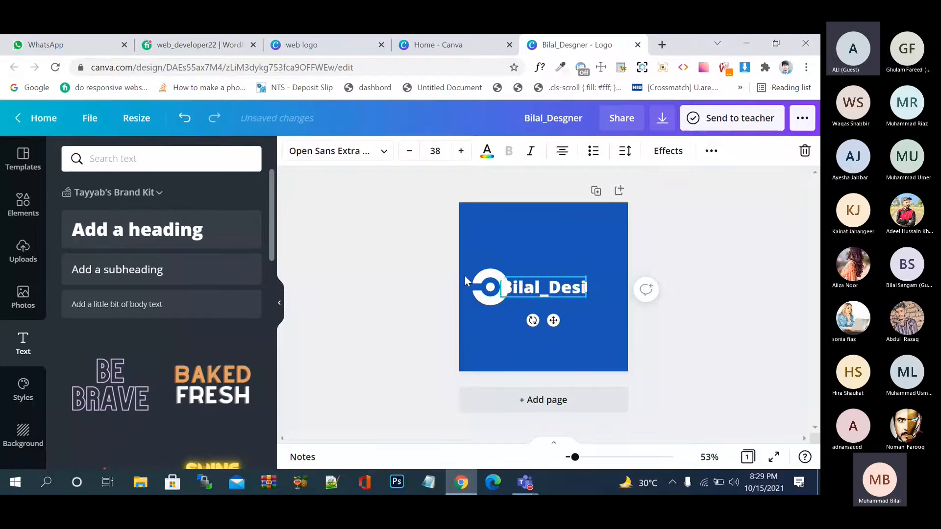
Step: Change the heading's font to Montserrat Semi-Bold
{"action": "left_click", "coordinate": [376, 161]}
{"action": "left_click", "coordinate": [141, 273]}
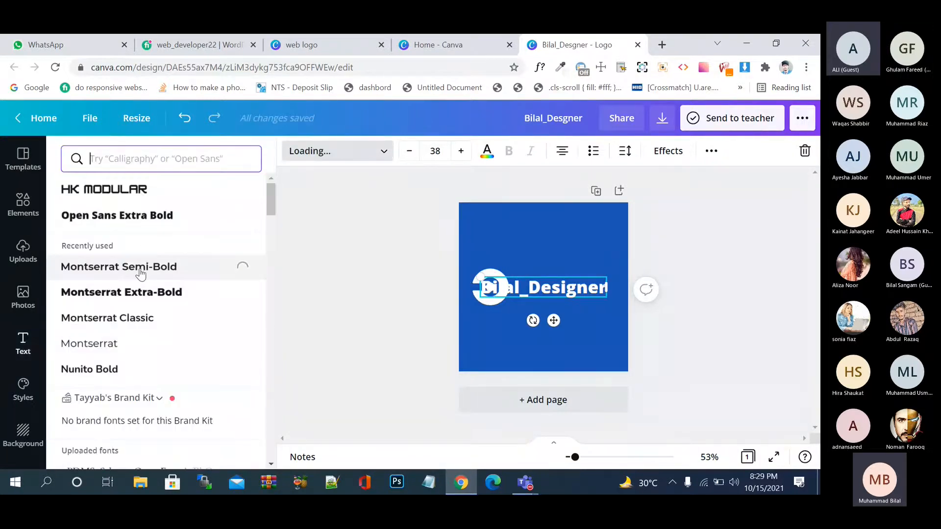
{"action": "left_click", "coordinate": [677, 324]}
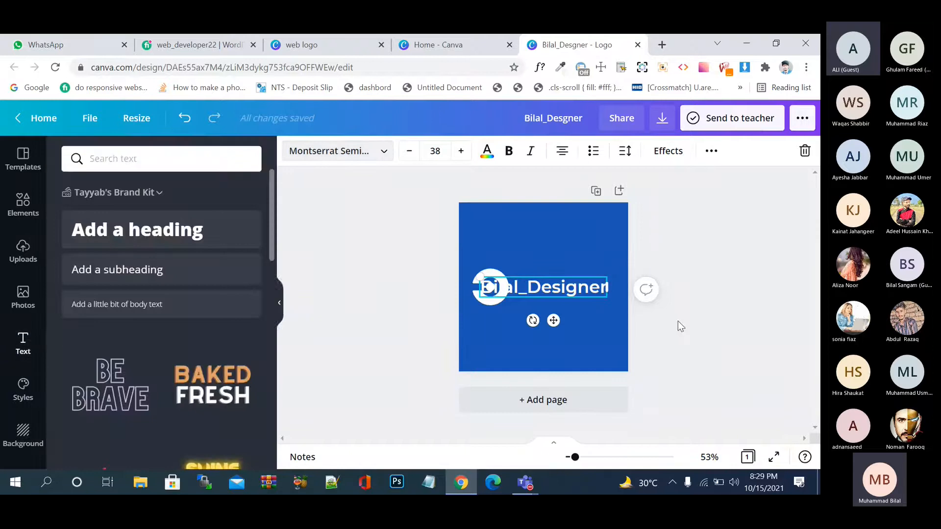
Step: Reduce the heading's font size to 30
{"action": "left_click", "coordinate": [555, 291]}
{"action": "left_click", "coordinate": [410, 151]}
{"action": "left_click", "coordinate": [410, 151]}
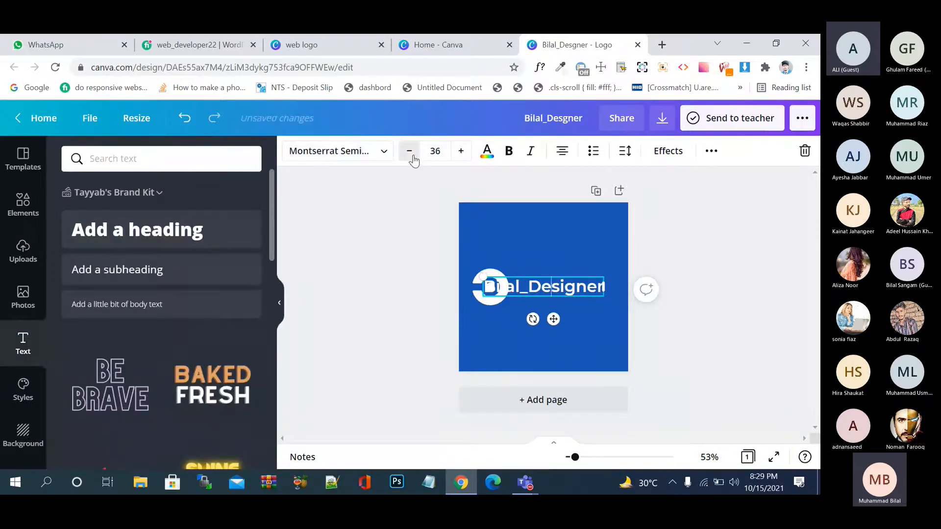
{"action": "left_click", "coordinate": [410, 152]}
{"action": "left_click", "coordinate": [410, 151]}
{"action": "left_click", "coordinate": [410, 152]}
{"action": "left_click", "coordinate": [409, 151]}
{"action": "left_click", "coordinate": [410, 151]}
{"action": "left_click", "coordinate": [409, 152]}
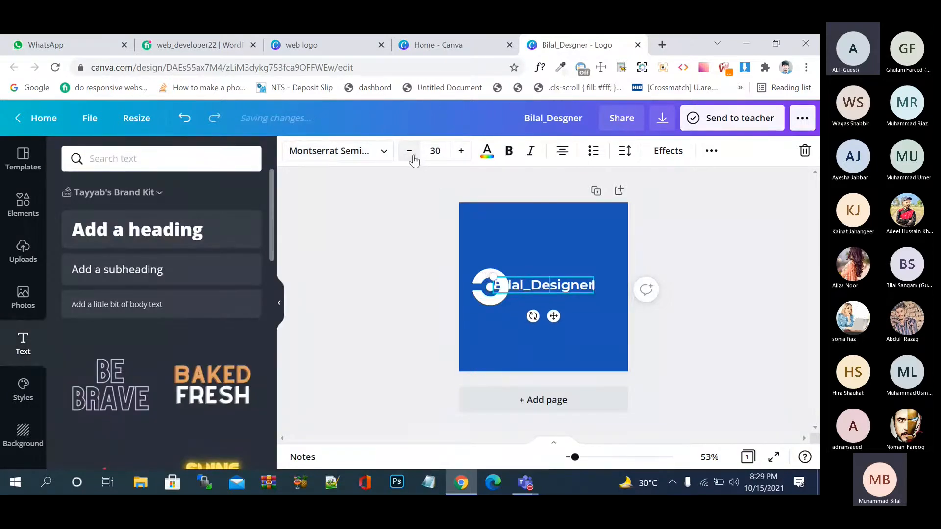
Step: Move the heading below the ring icon, then shift the icon above the heading and shrink it
{"action": "left_click", "coordinate": [721, 332]}
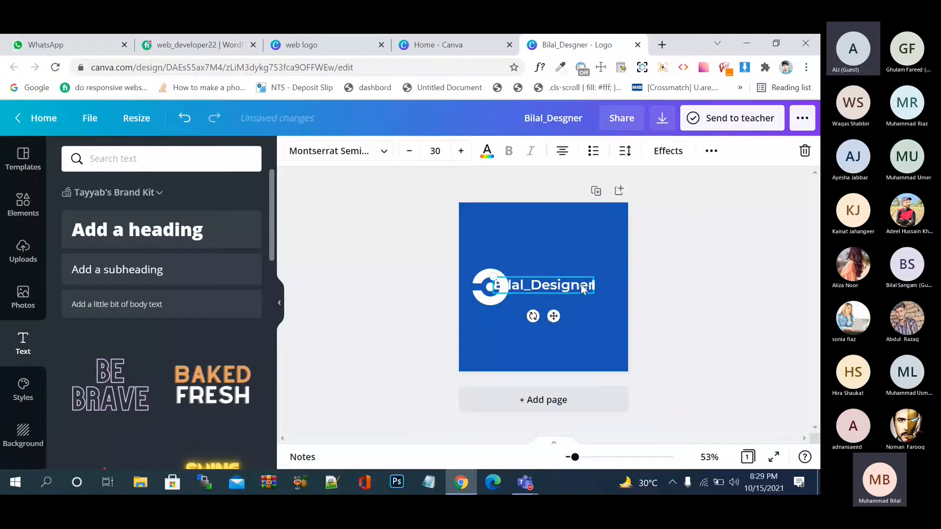
{"action": "left_click_drag", "start_coordinate": [578, 283], "coordinate": [583, 309]}
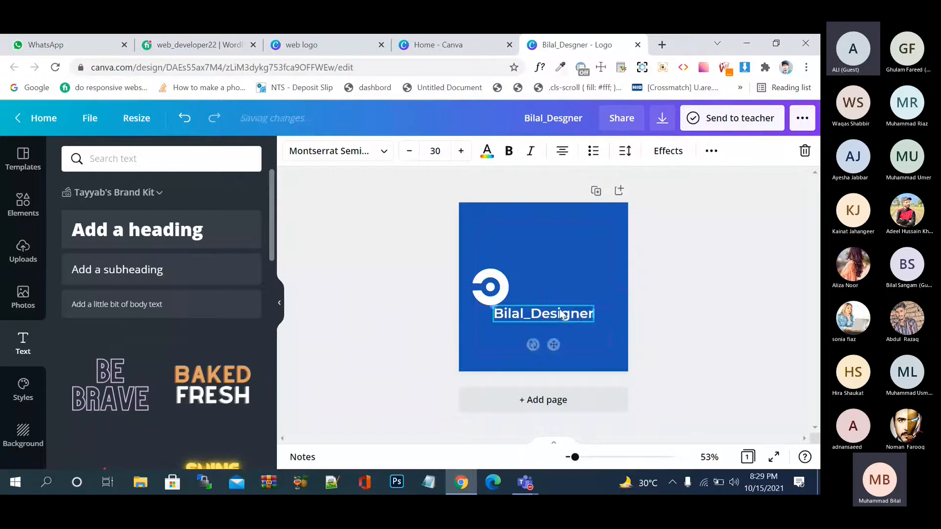
{"action": "left_click_drag", "start_coordinate": [490, 287], "coordinate": [521, 275]}
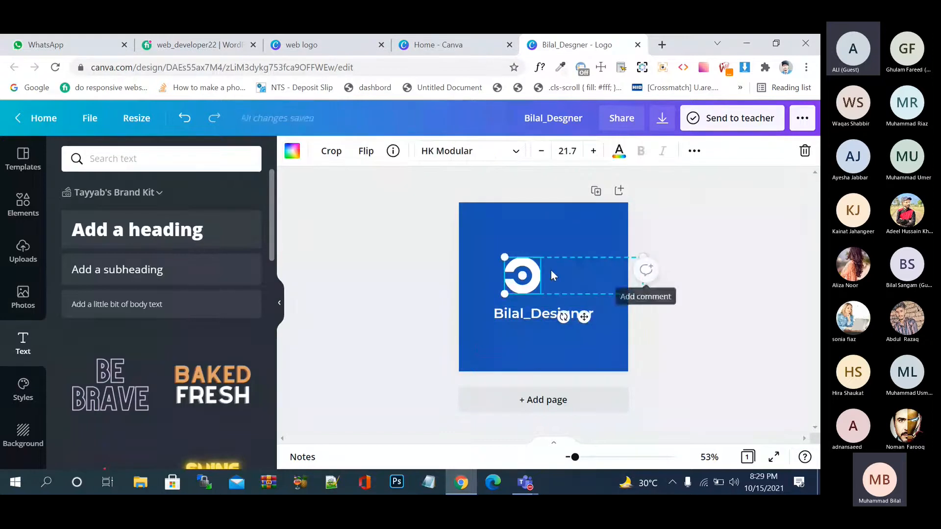
{"action": "left_click_drag", "start_coordinate": [642, 257], "coordinate": [583, 262]}
{"action": "left_click", "coordinate": [617, 304]}
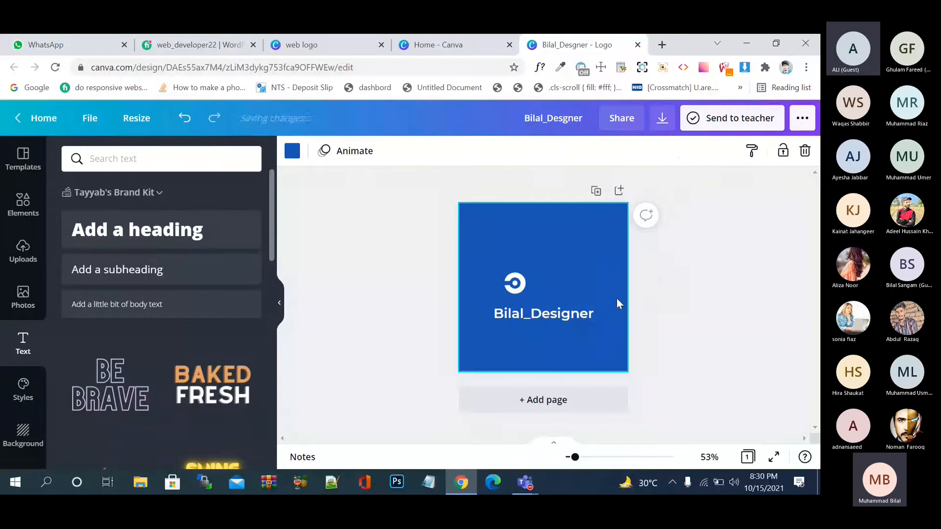
Step: Centre the ring icon above the heading and enlarge it, and move the heading up closer beneath it
{"action": "left_click", "coordinate": [595, 277]}
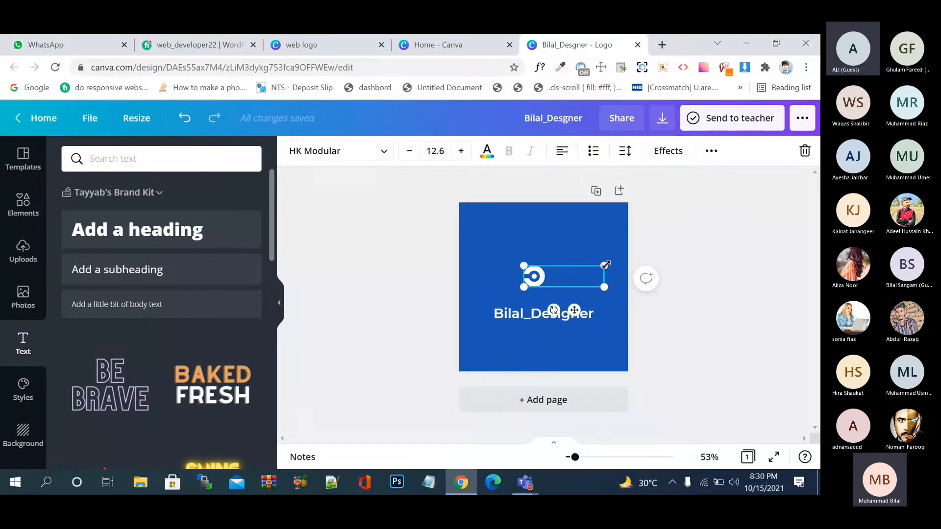
{"action": "left_click_drag", "start_coordinate": [605, 266], "coordinate": [635, 259]}
{"action": "left_click", "coordinate": [535, 276]}
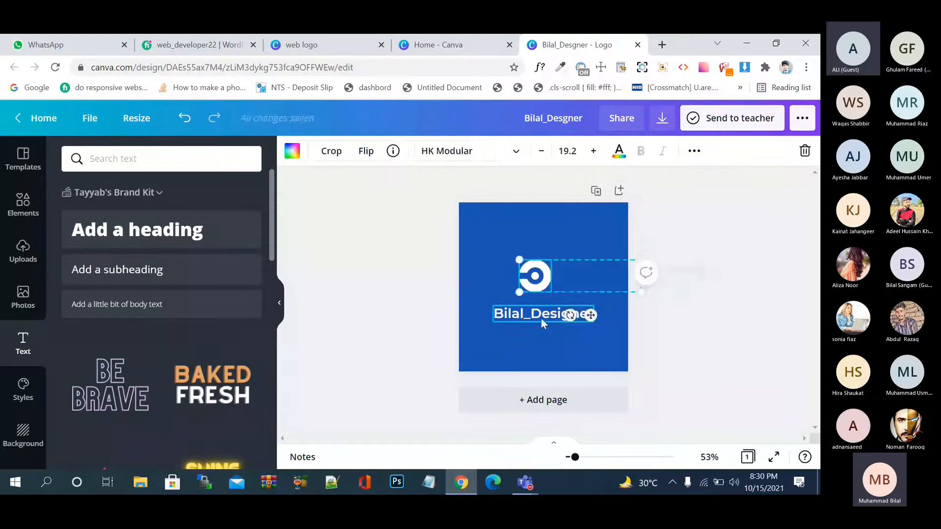
{"action": "left_click", "coordinate": [542, 340]}
{"action": "mouse_move", "coordinate": [546, 319]}
{"action": "left_mouse_down"}
{"action": "mouse_move", "coordinate": [557, 304]}
{"action": "mouse_move", "coordinate": [557, 314]}
{"action": "left_mouse_up"}
{"action": "left_click", "coordinate": [588, 337]}
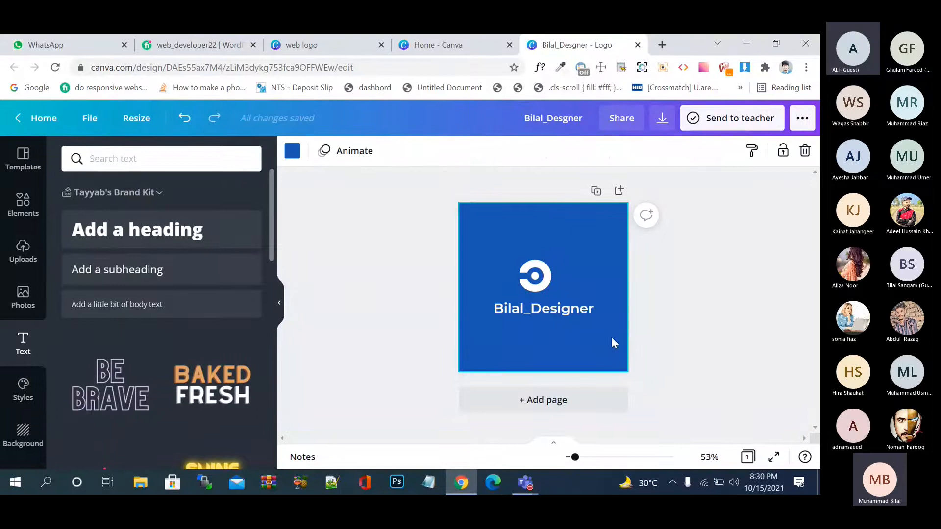
Step: Close the finished logo design and switch to the Fiverr seller profile, dismissing the chat message notification
{"action": "left_click", "coordinate": [330, 269]}
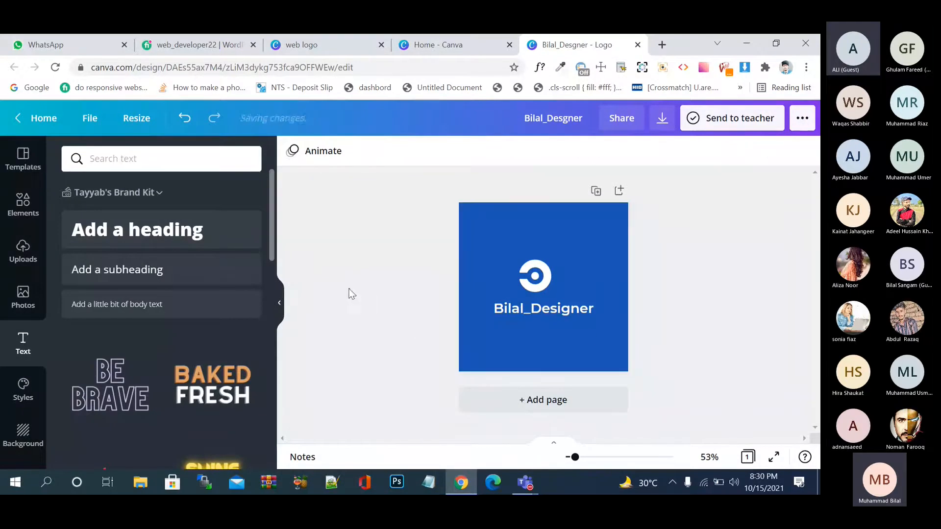
{"action": "left_click", "coordinate": [638, 44]}
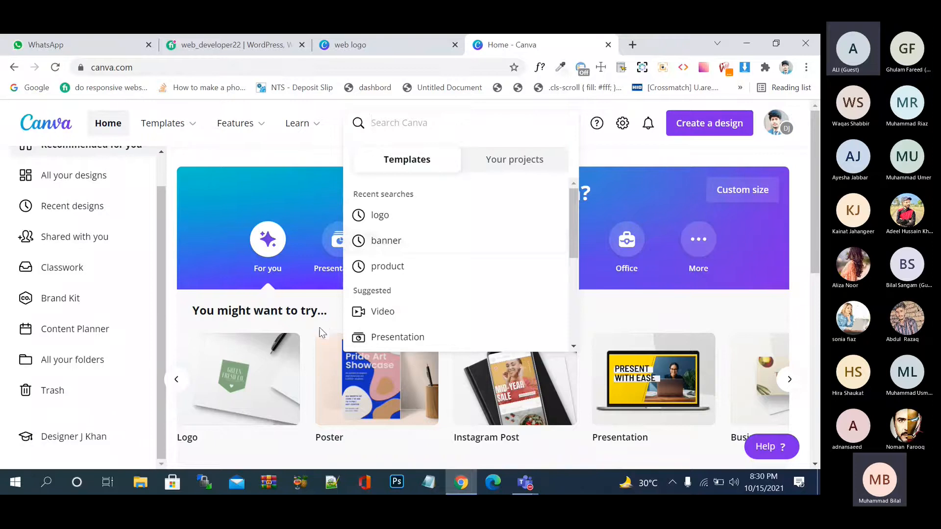
{"action": "left_click", "coordinate": [281, 67]}
{"action": "left_click", "coordinate": [281, 45]}
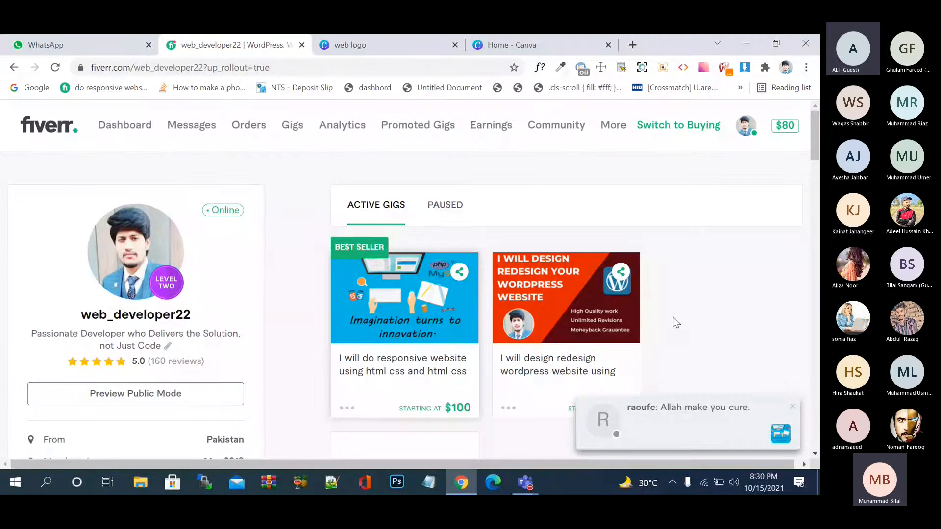
{"action": "left_click", "coordinate": [793, 407]}
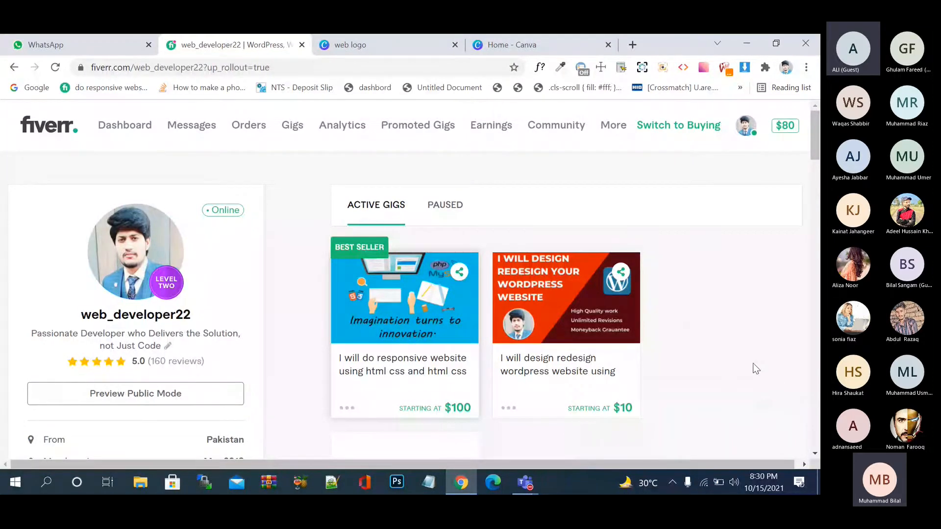
Step: Open the advanced settings of the WordPress website redesign gig
{"action": "left_click", "coordinate": [509, 413]}
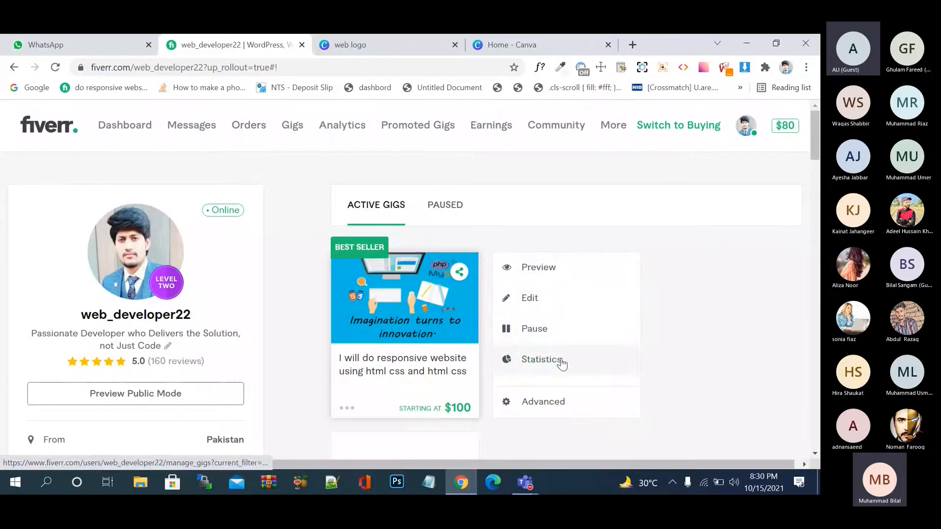
{"action": "left_click", "coordinate": [531, 406]}
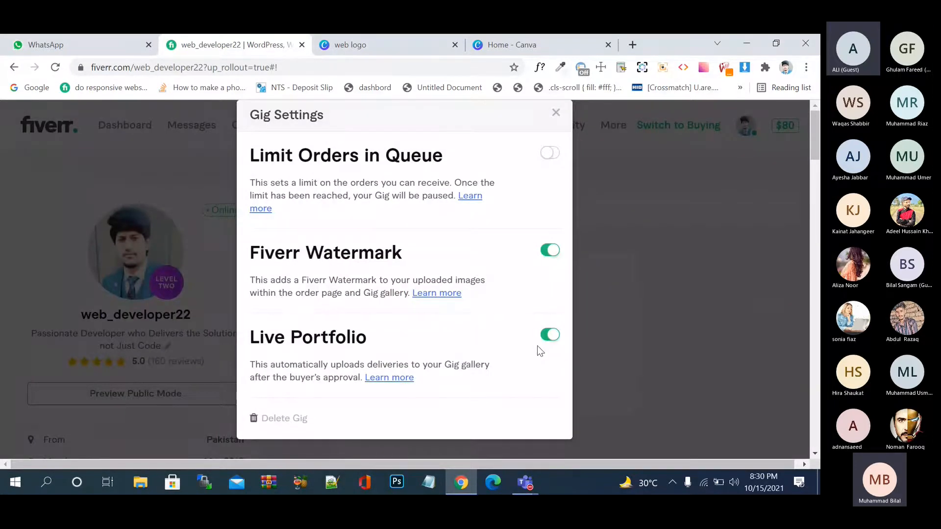
Step: Close the gig settings and start creating a new gig from the seller profile
{"action": "left_click", "coordinate": [729, 296]}
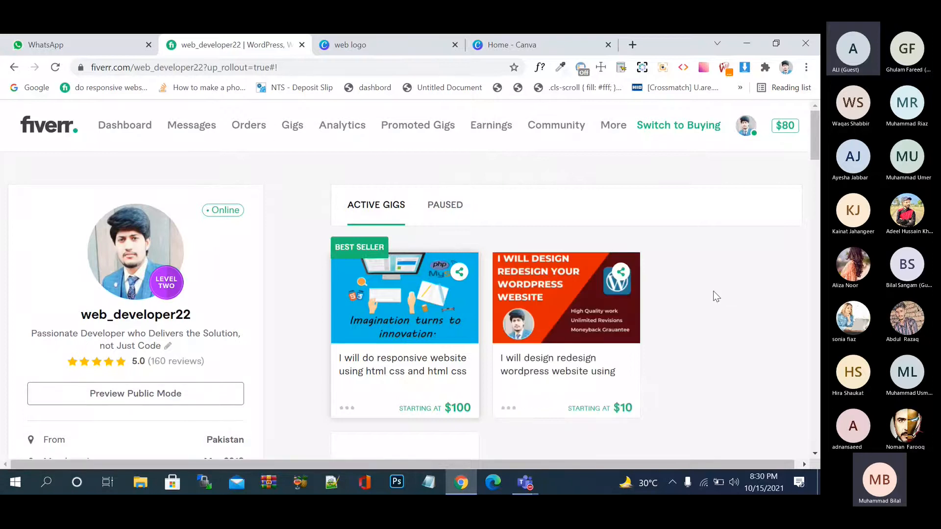
{"action": "scroll", "coordinate": [712, 296], "scroll_direction": "down", "scroll_amount": 5}
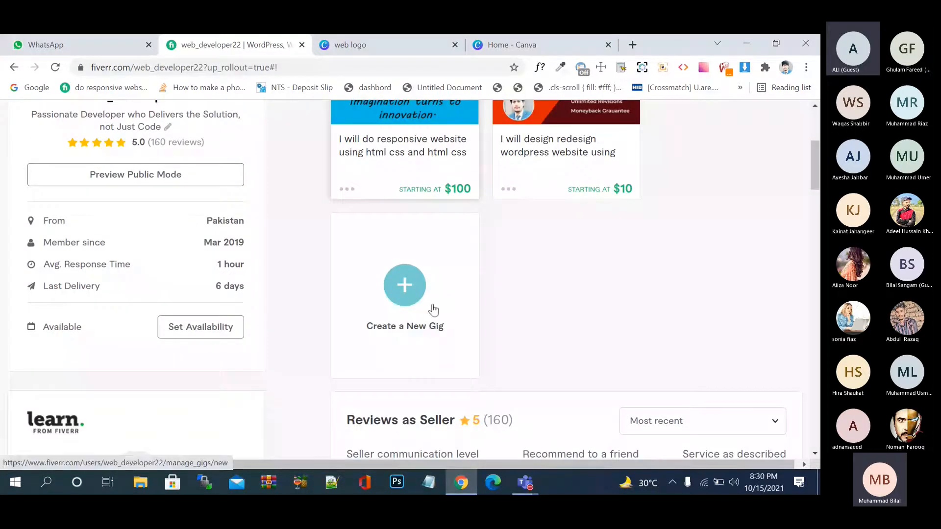
{"action": "left_click", "coordinate": [424, 320]}
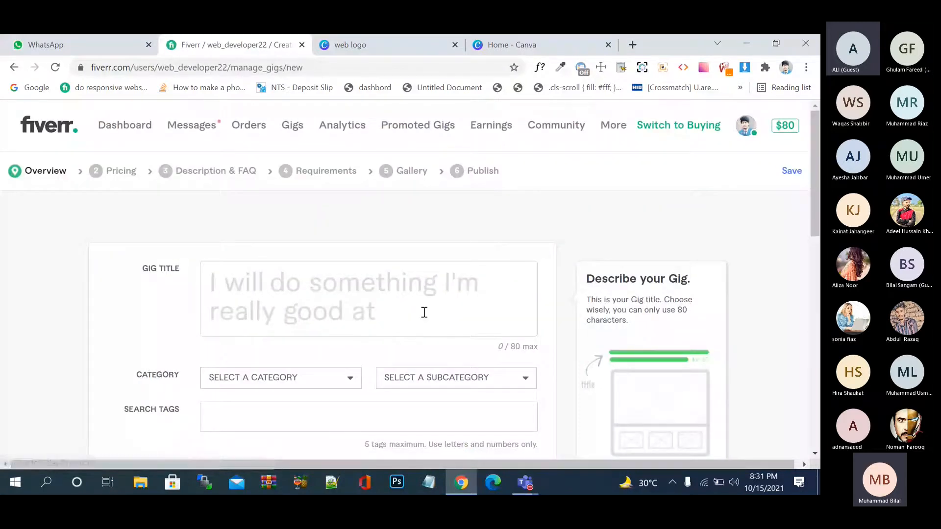
Step: Close both Canva tabs, then open Fiverr in a new tab and switch it to buying mode
{"action": "left_click", "coordinate": [455, 45]}
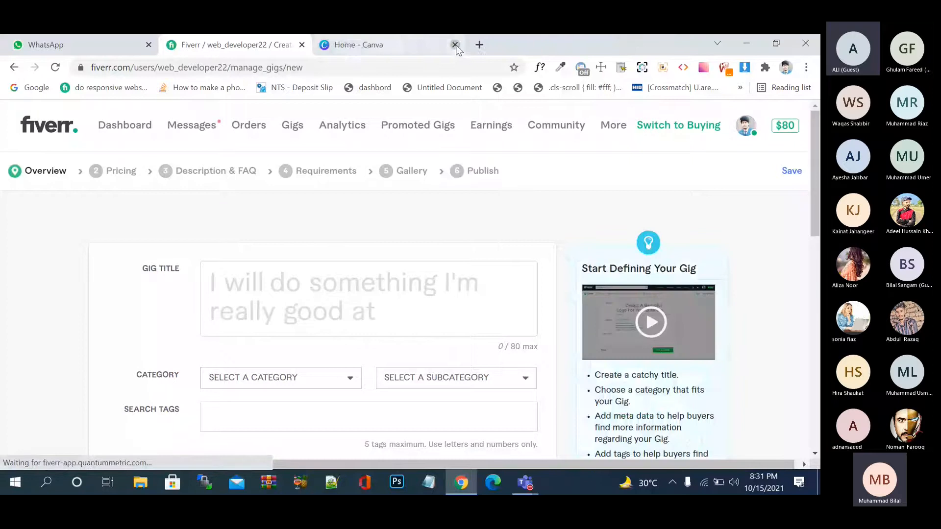
{"action": "left_click", "coordinate": [455, 45]}
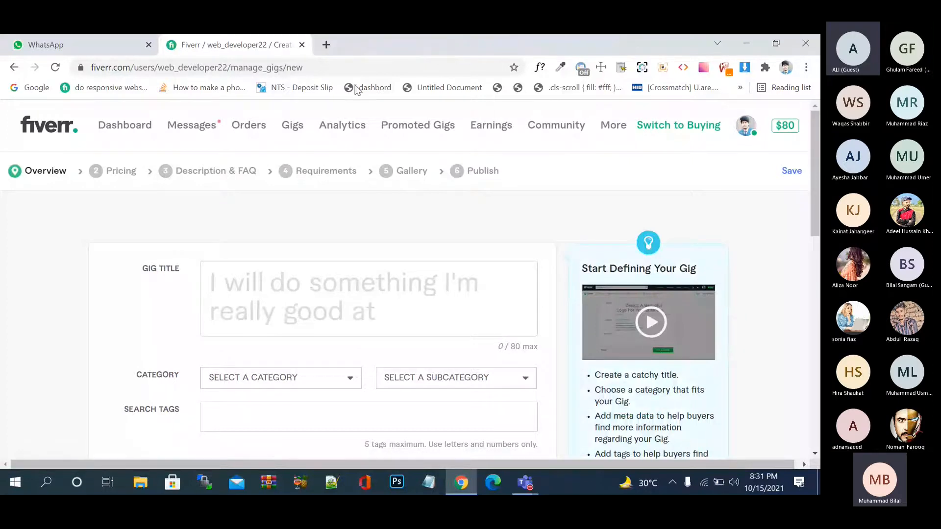
{"action": "left_click", "coordinate": [328, 48]}
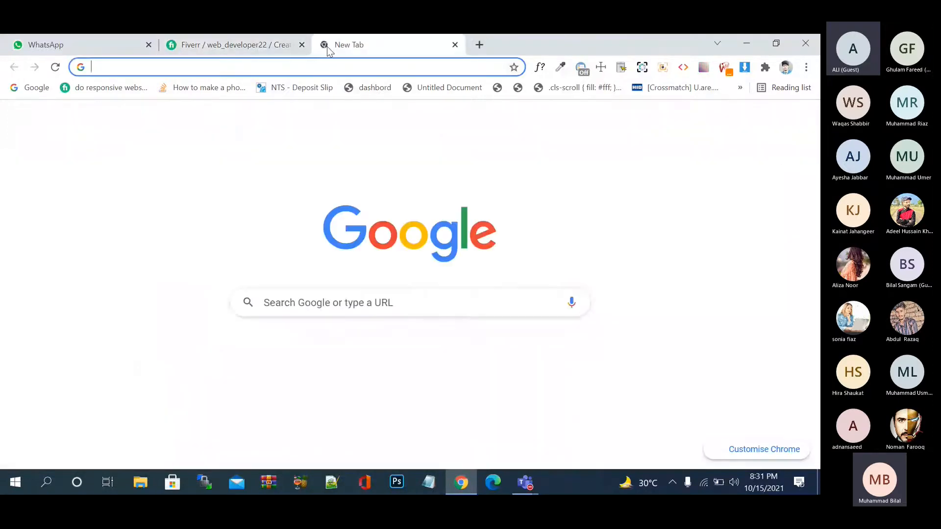
{"action": "type", "text": "fi"}
{"action": "key", "text": "Return"}
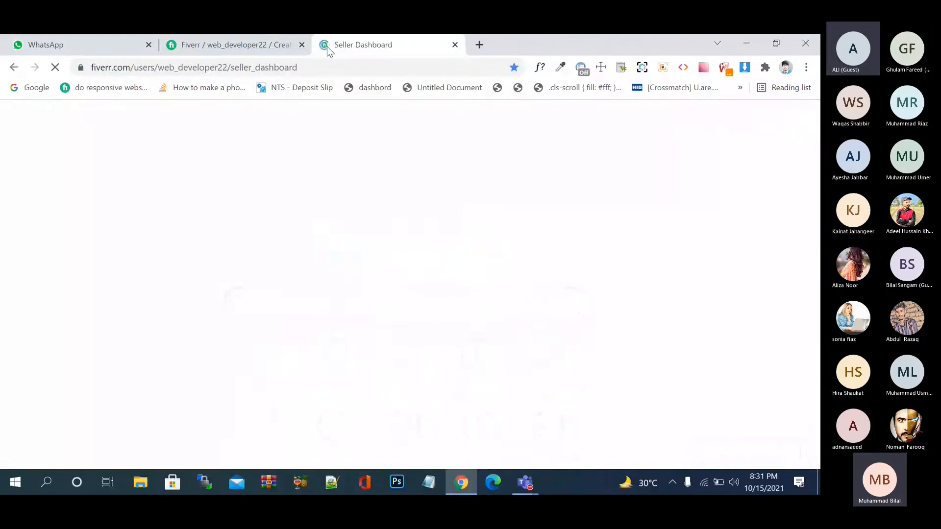
{"action": "left_click", "coordinate": [706, 129]}
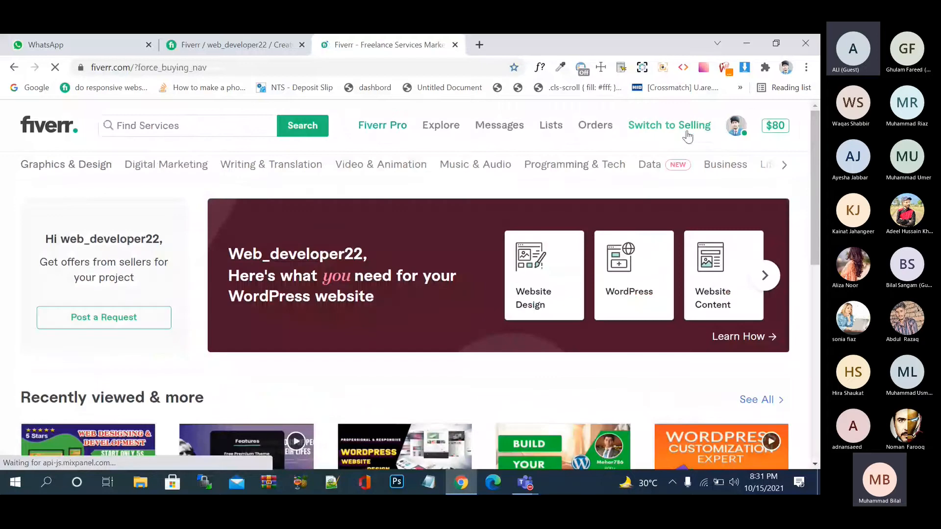
Step: Search Fiverr services for the suggested phrase "wordpress issue fix"
{"action": "left_click", "coordinate": [200, 126]}
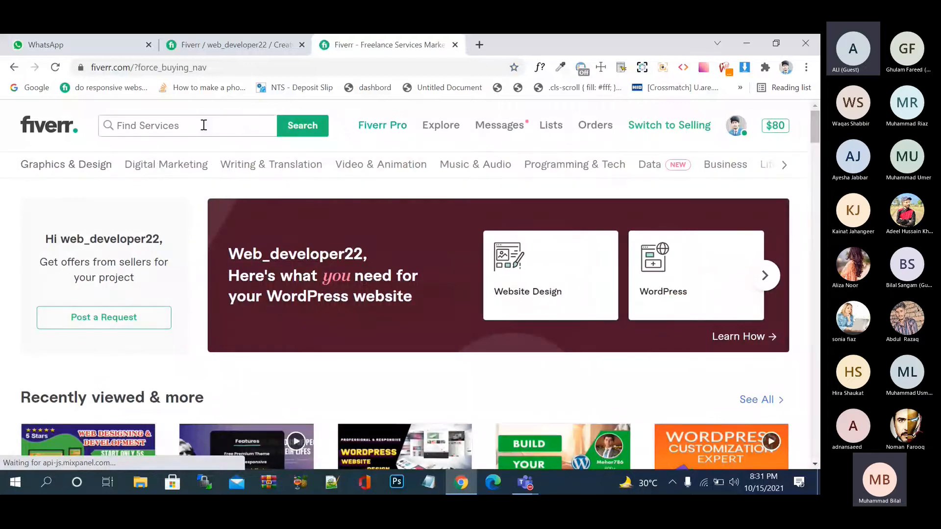
{"action": "type", "text": "wordp"}
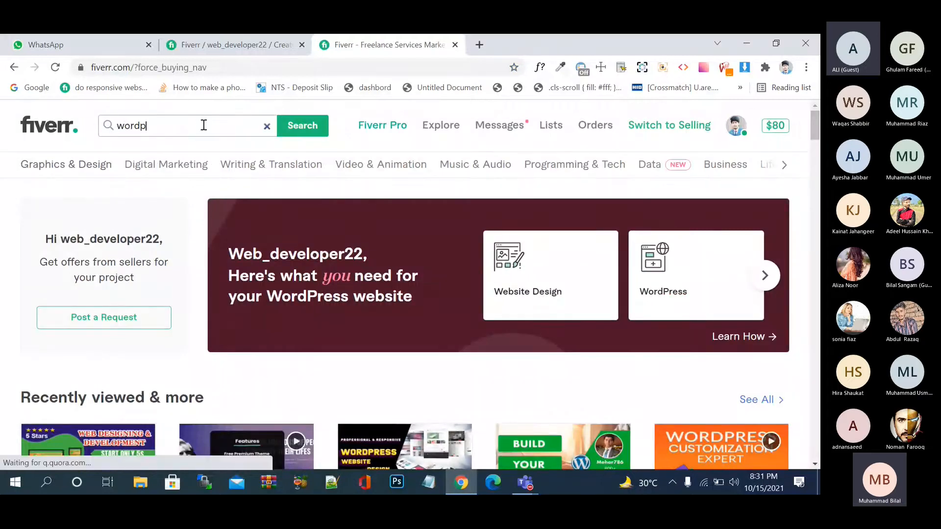
{"action": "type", "text": "ress"}
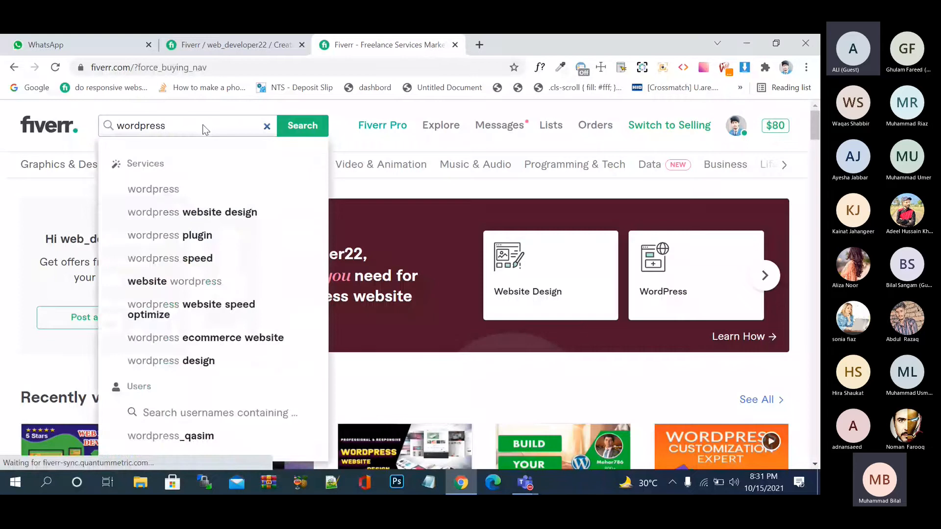
{"action": "type", "text": " iss"}
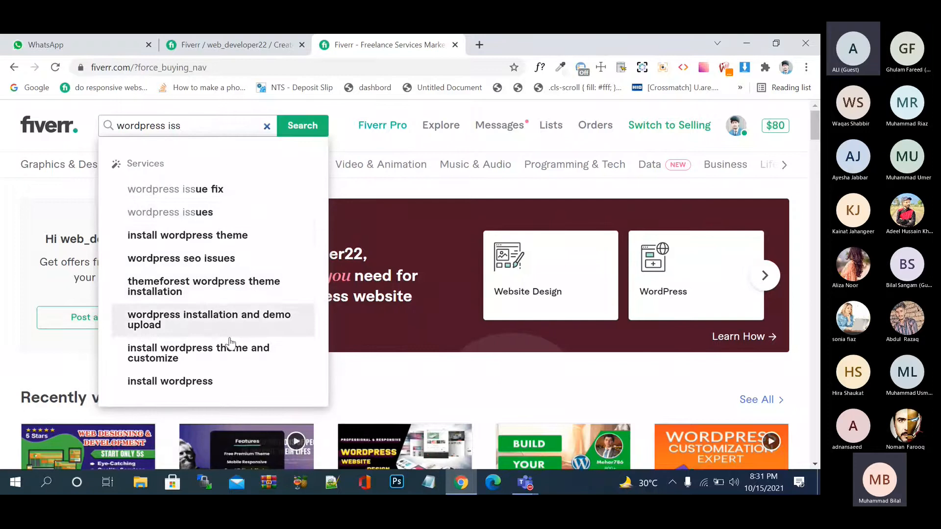
{"action": "left_click", "coordinate": [235, 201]}
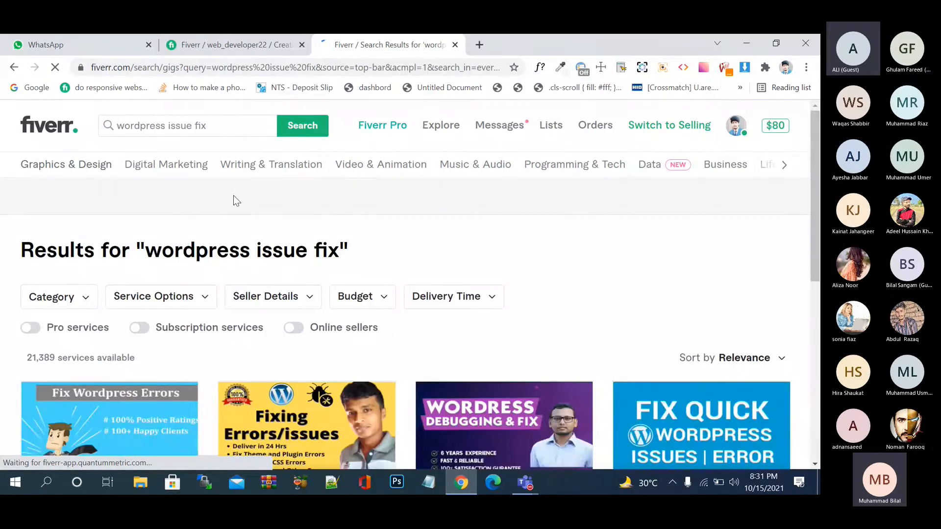
Step: Copy the phrase "wordpress issue fix" from the service search
{"action": "left_click", "coordinate": [229, 122]}
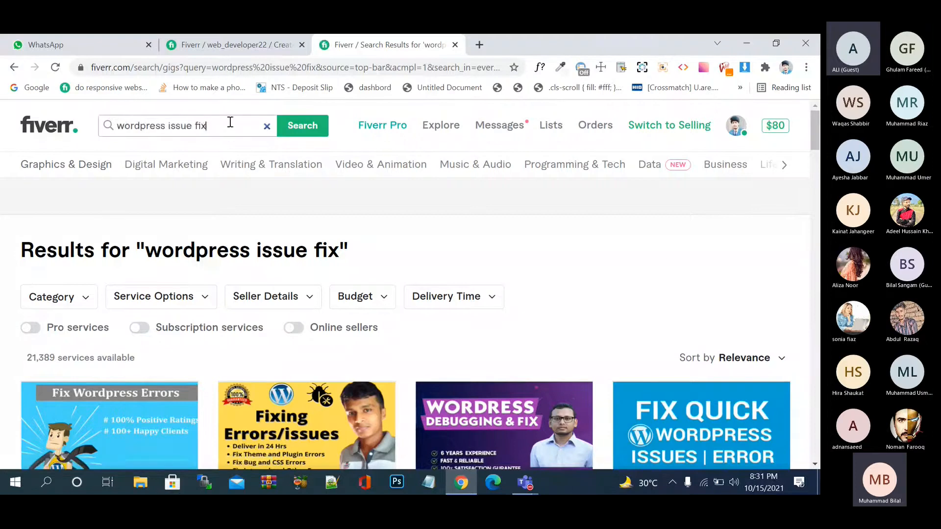
{"action": "triple_click", "coordinate": [230, 122]}
{"action": "key", "text": "ctrl+c"}
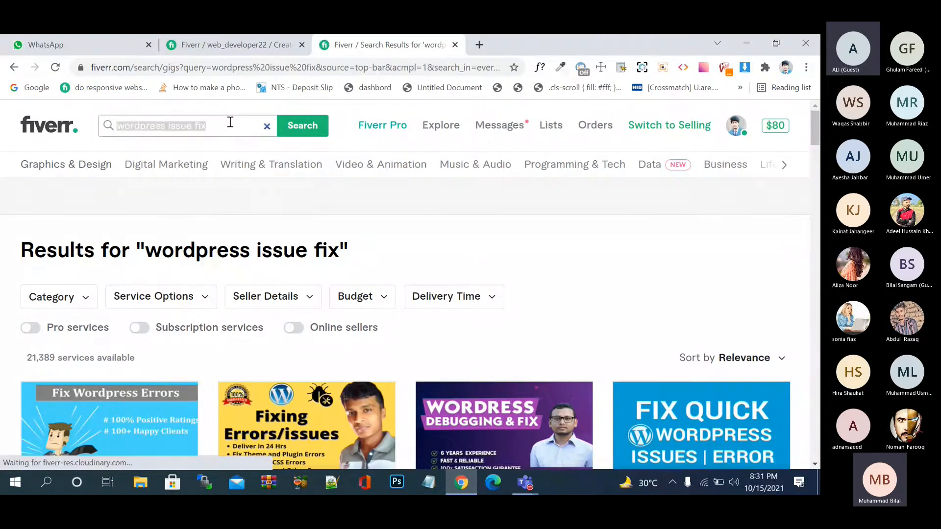
{"action": "left_click", "coordinate": [458, 230]}
Step: Switch to Excel and create a blank workbook
{"action": "key", "text": "super"}
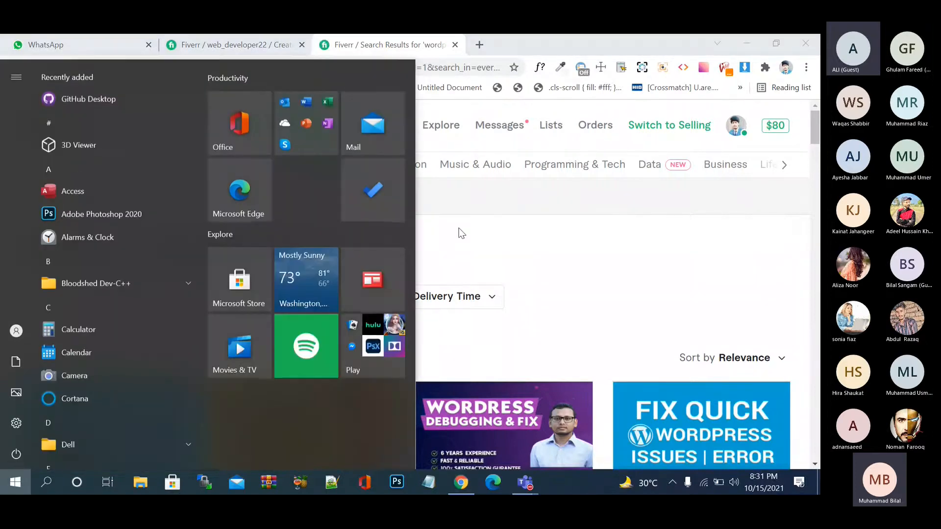
{"action": "type", "text": "ex"}
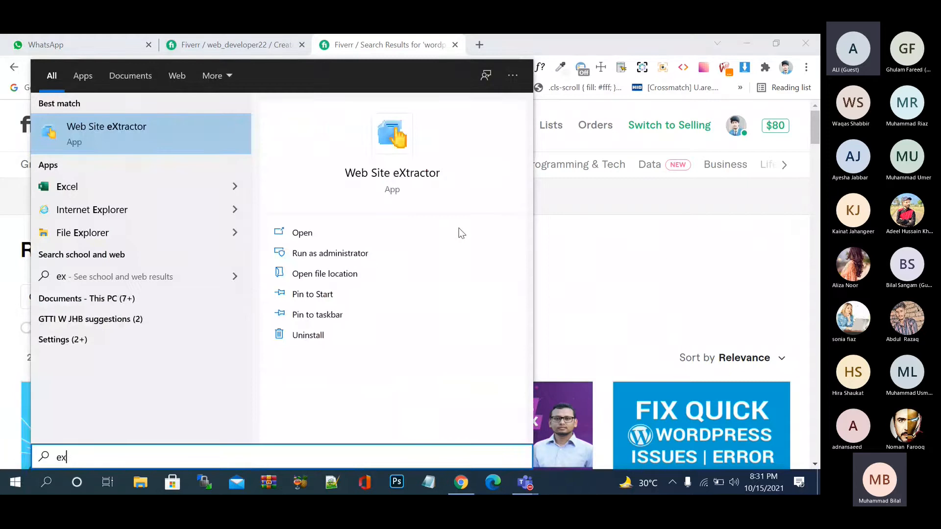
{"action": "left_click", "coordinate": [204, 185]}
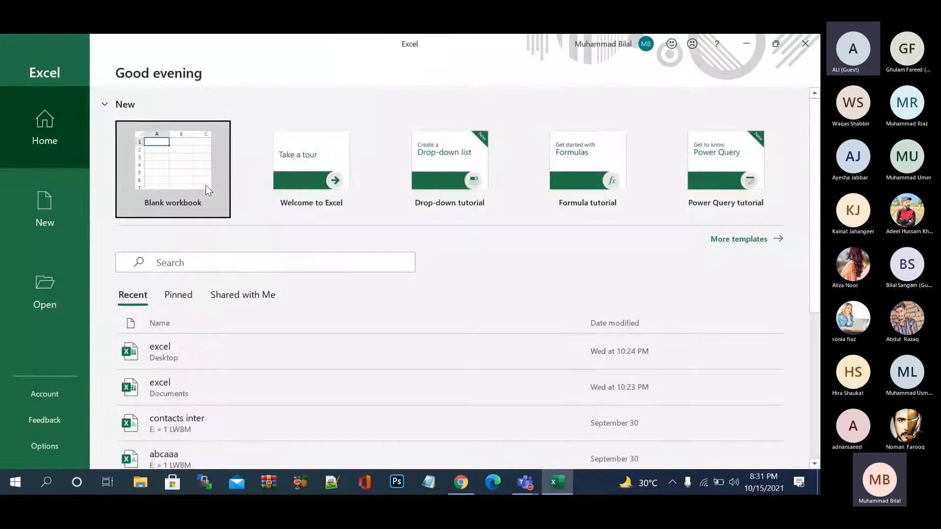
{"action": "left_click", "coordinate": [206, 185]}
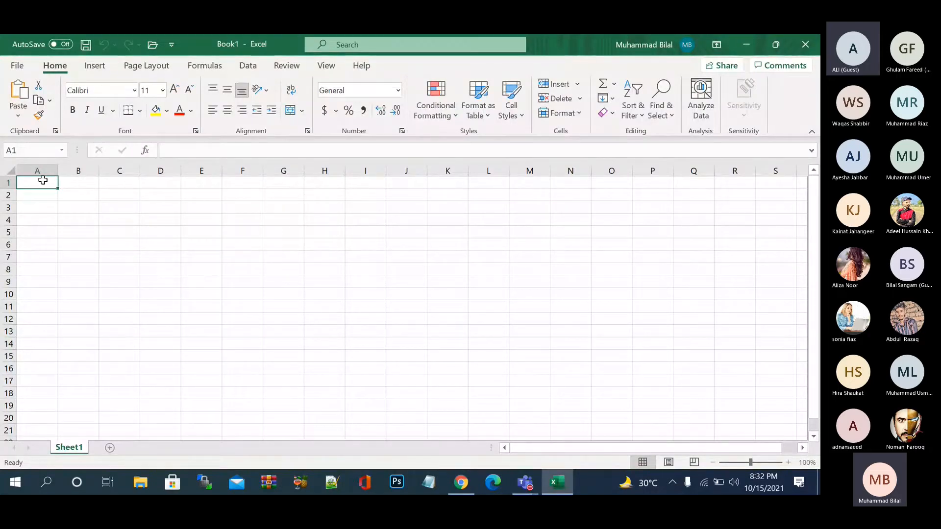
Step: Enter the headers "Keyword", "Total Gigs" and "Online Gigs" in cells A1 to C1
{"action": "type", "text": "Keyword"}
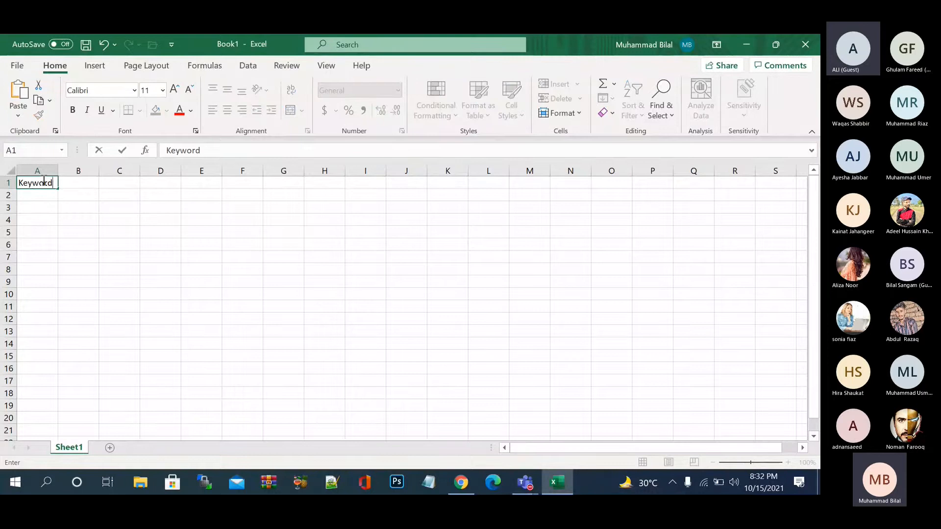
{"action": "key", "text": "Tab"}
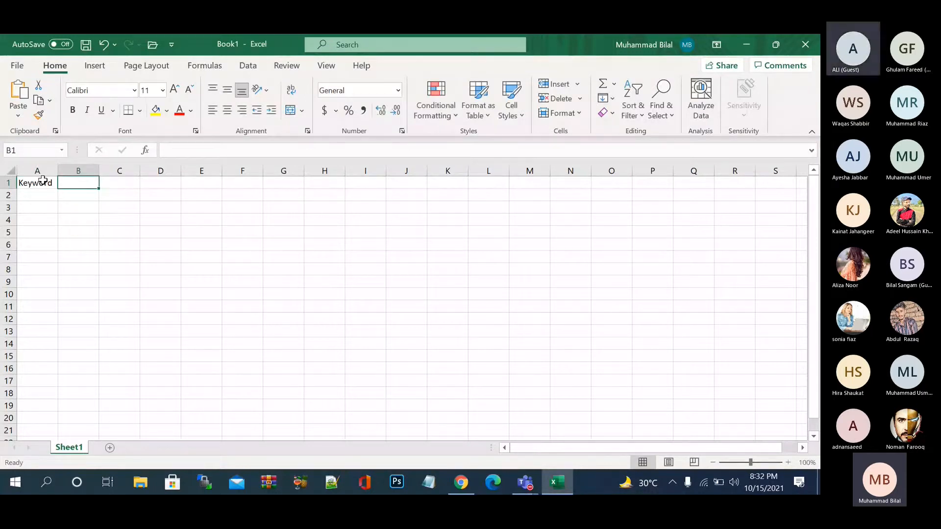
{"action": "type", "text": "Tota"}
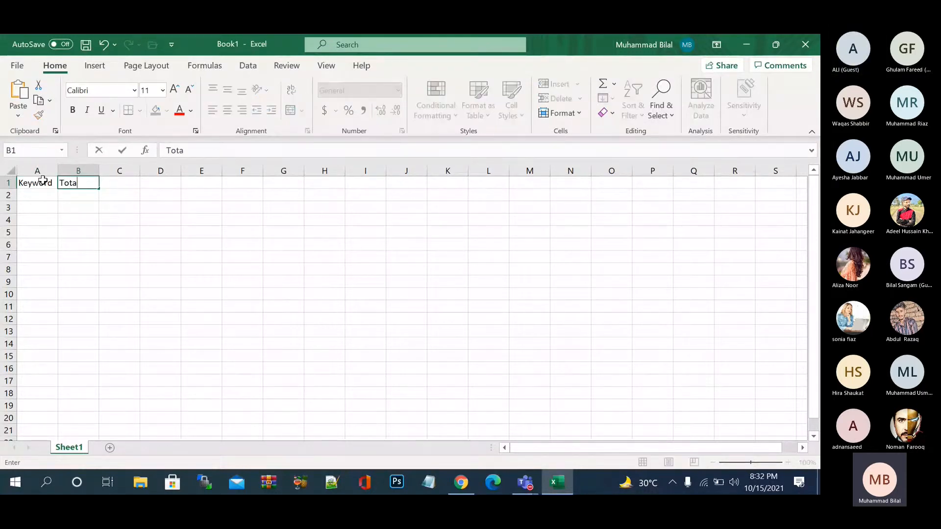
{"action": "type", "text": "l Gigs"}
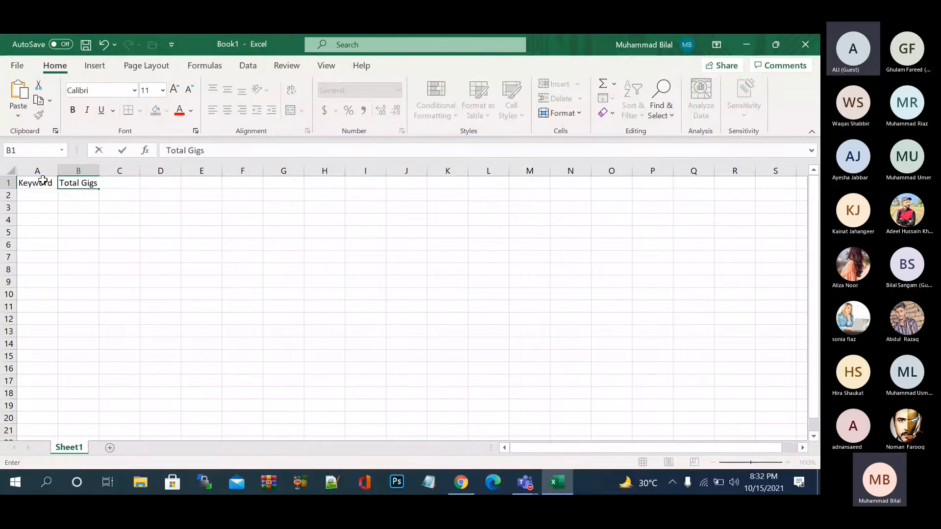
{"action": "key", "text": "Tab"}
{"action": "type", "text": "Onlin"}
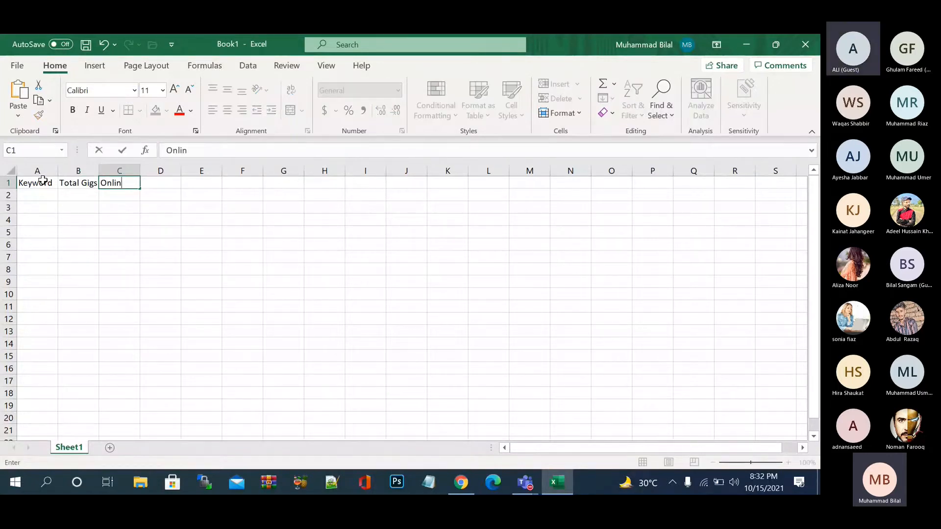
{"action": "type", "text": "e Gigs"}
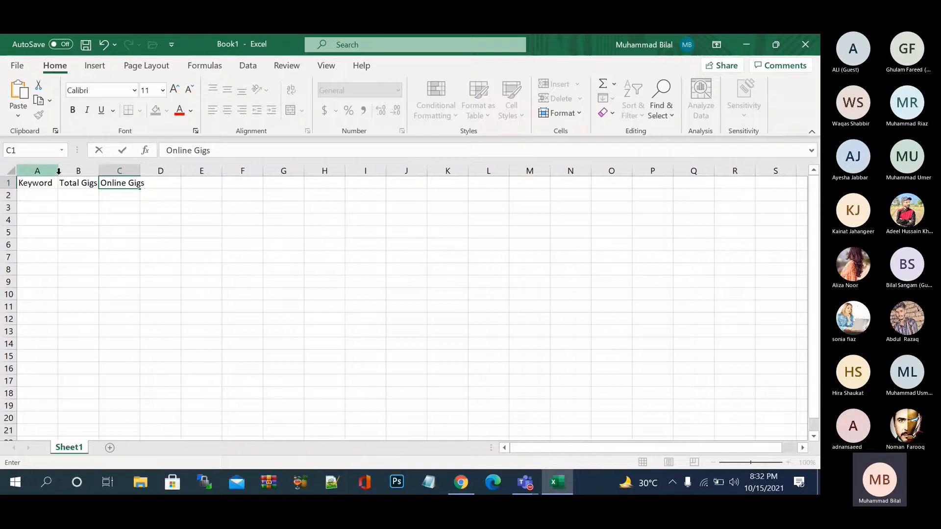
Step: Paste the keyword "wordpress issue fix" into cell A2 and widen columns A to C
{"action": "left_click", "coordinate": [43, 201]}
{"action": "key", "text": "ctrl+v"}
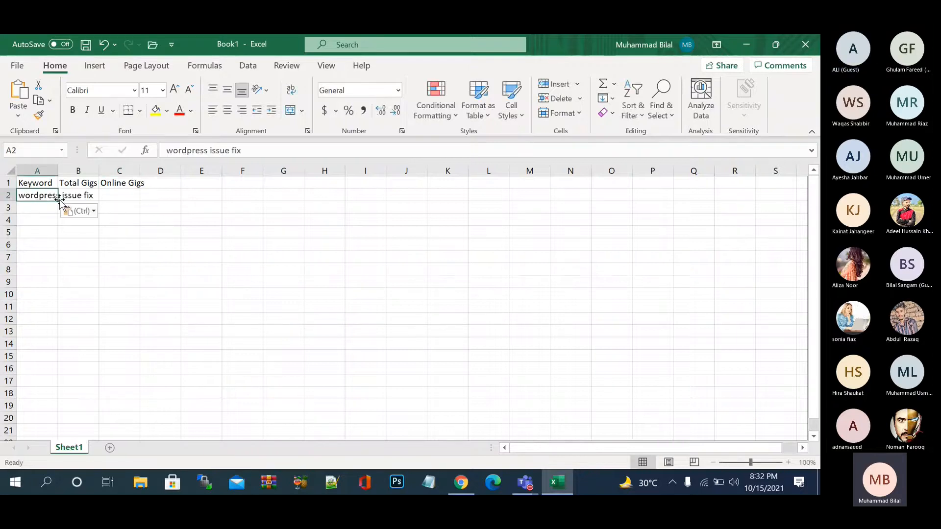
{"action": "left_click", "coordinate": [97, 214]}
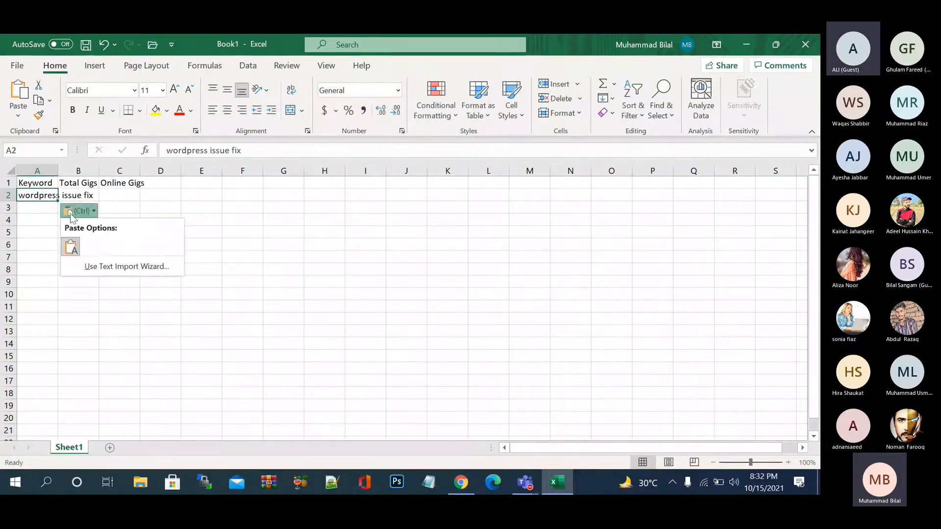
{"action": "left_click", "coordinate": [35, 224]}
{"action": "left_click_drag", "start_coordinate": [58, 171], "coordinate": [427, 169]}
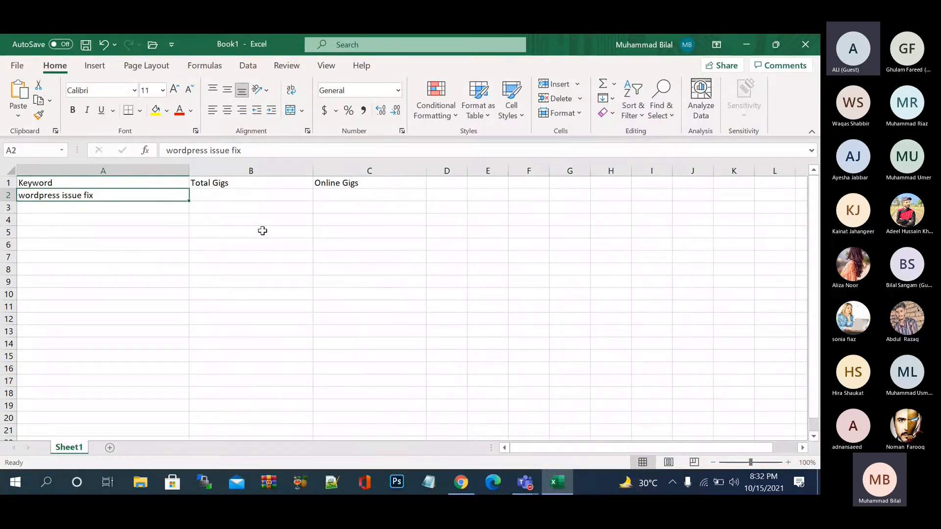
Step: Switch back to Fiverr in the browser, open the newest message notification and look through the order conversation
{"action": "left_click", "coordinate": [461, 483]}
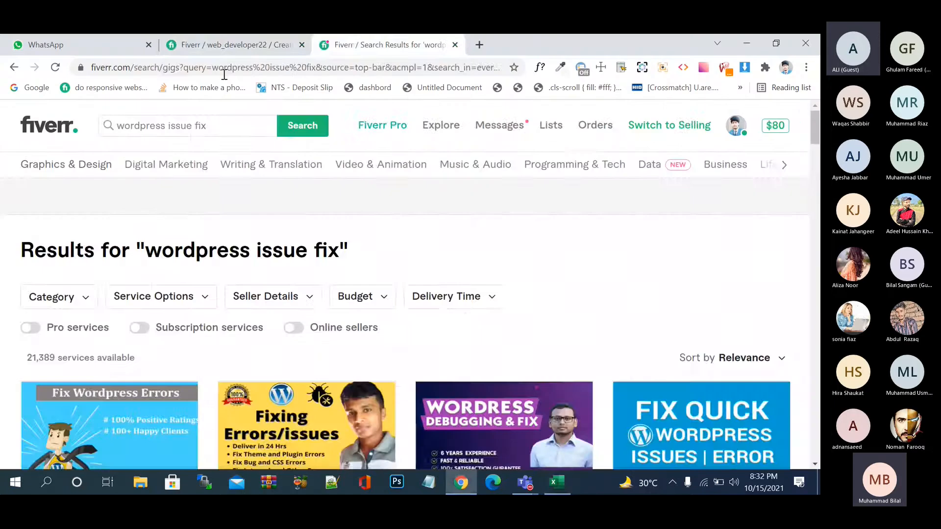
{"action": "left_click", "coordinate": [228, 47]}
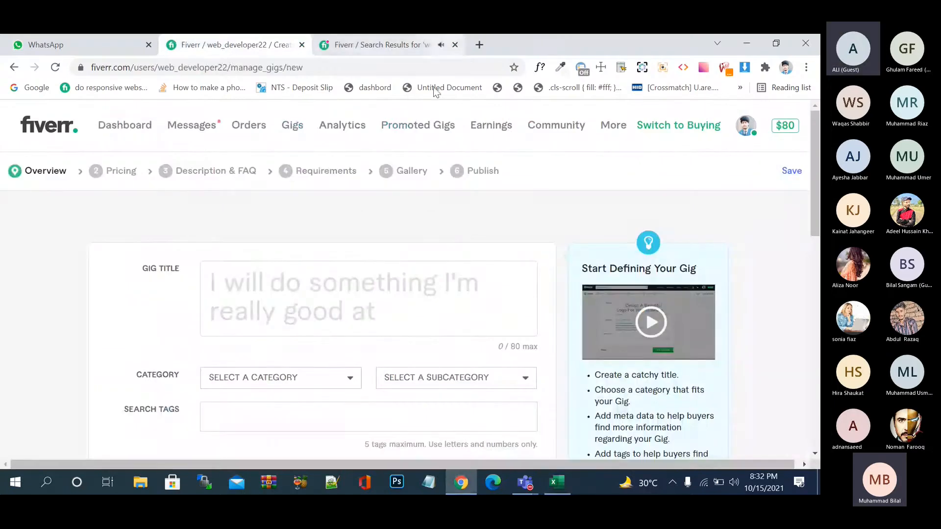
{"action": "mouse_move", "coordinate": [185, 133]}
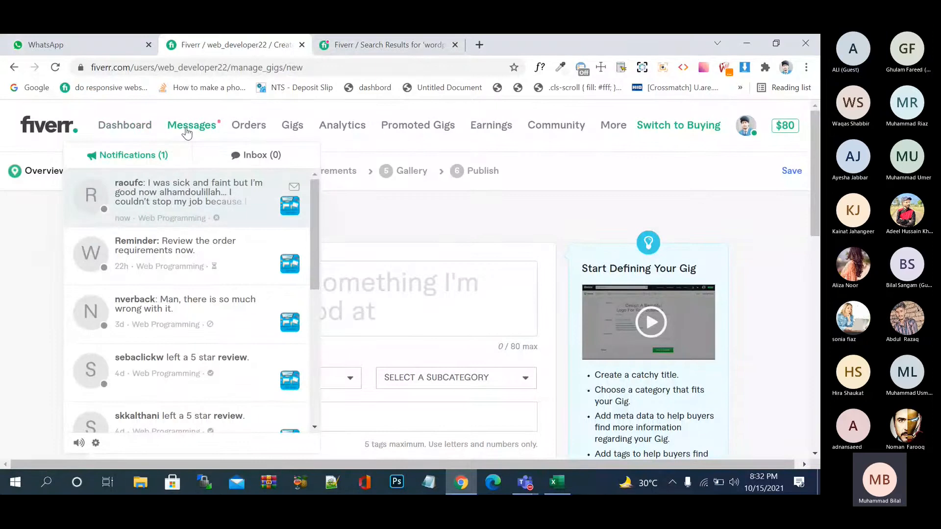
{"action": "left_click", "coordinate": [185, 199]}
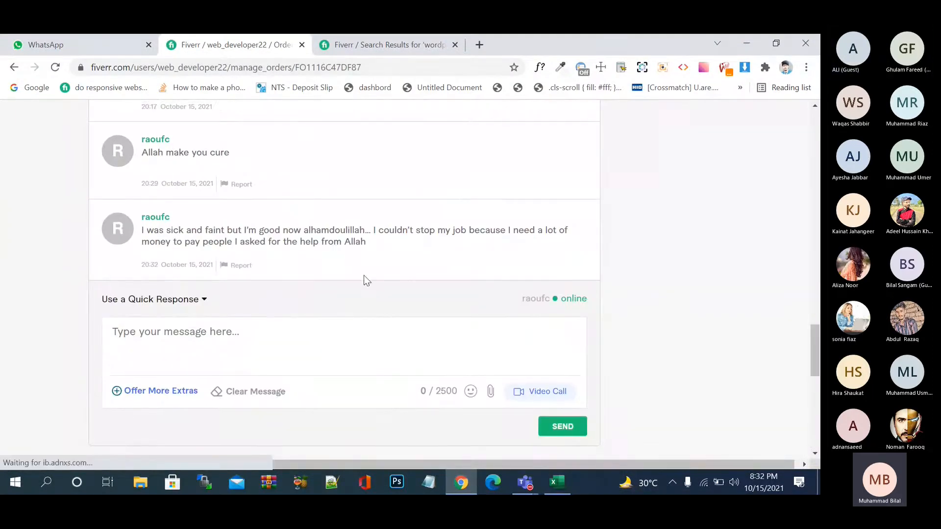
{"action": "scroll", "coordinate": [364, 276], "scroll_direction": "up", "scroll_amount": 10}
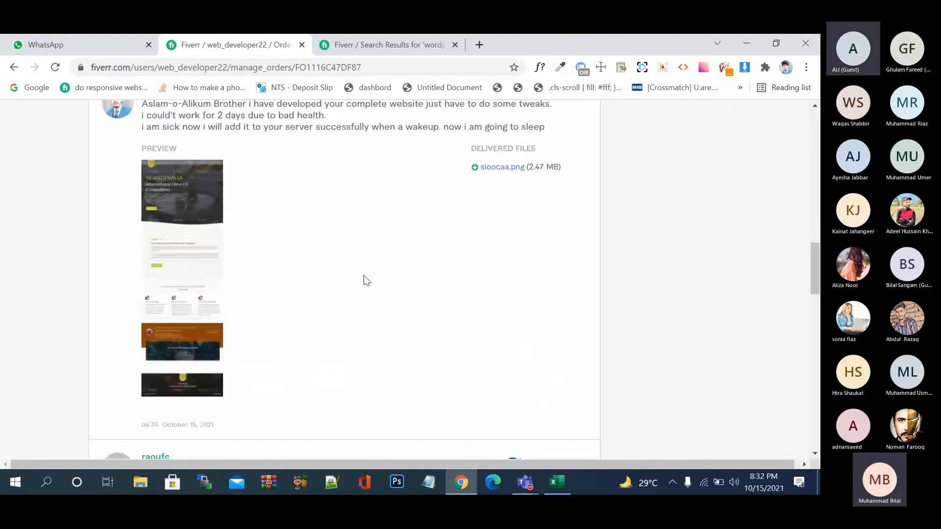
Step: Switch to the Teams meeting, mute all attendees, dismiss the recording notice and return to the Fiverr search results
{"action": "key", "text": "ctrl+Tab"}
{"action": "mouse_move", "coordinate": [524, 483]}
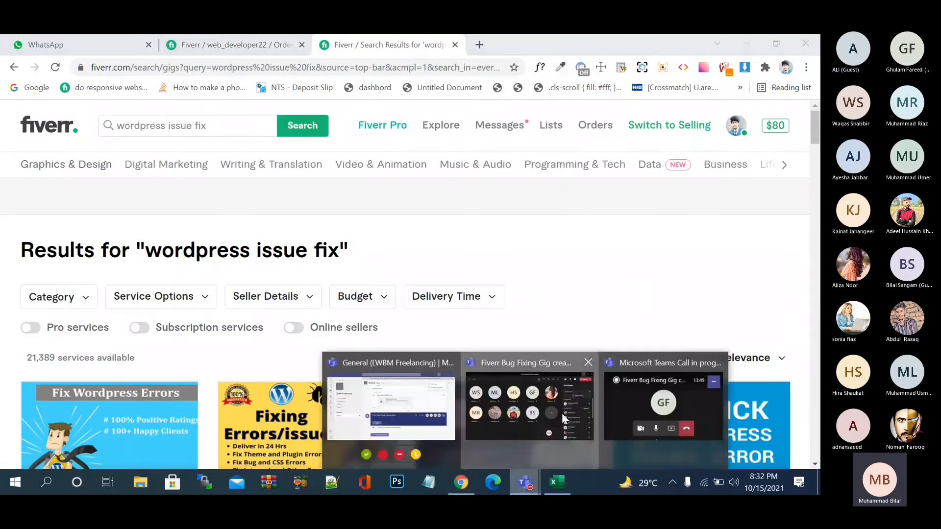
{"action": "left_click", "coordinate": [562, 412]}
{"action": "left_click", "coordinate": [773, 265]}
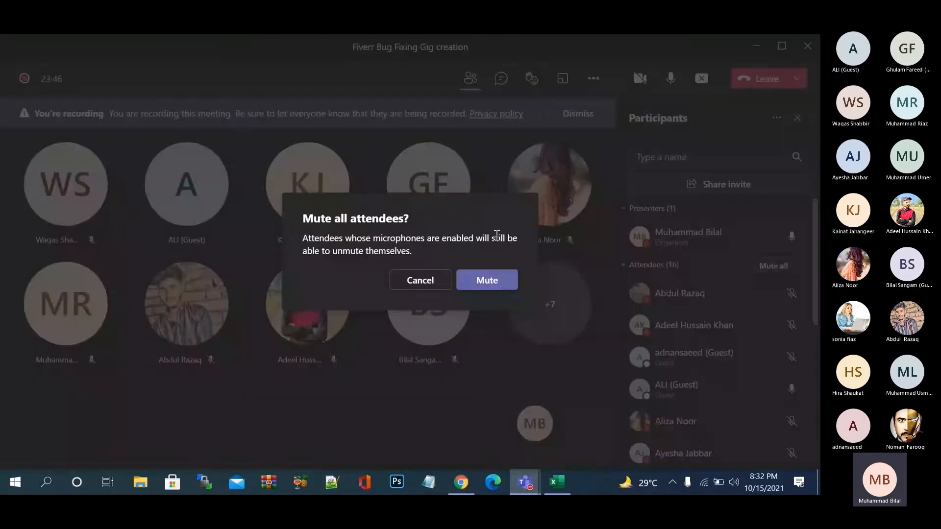
{"action": "left_click", "coordinate": [485, 279]}
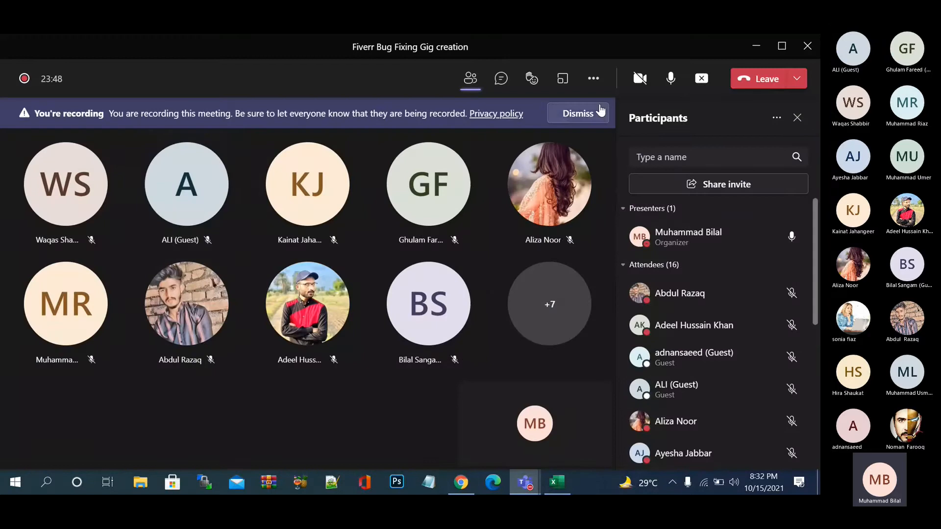
{"action": "left_click", "coordinate": [592, 112]}
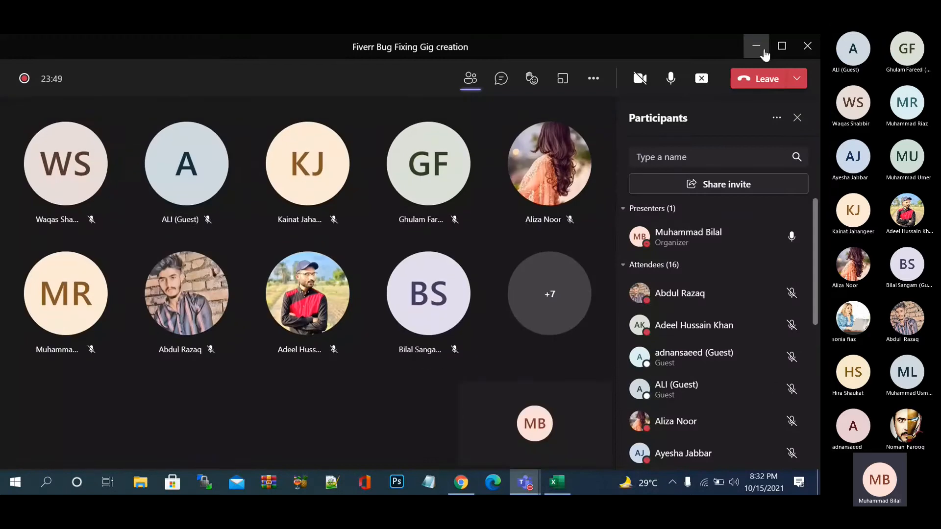
{"action": "left_click", "coordinate": [763, 49]}
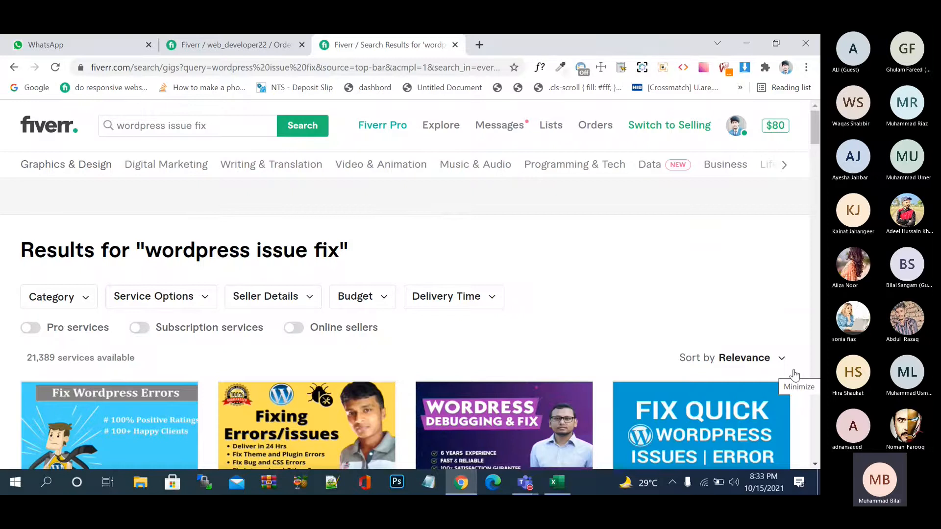
Step: Copy the total services count 21,389 for "wordpress issue fix" into Excel cell B2, matching the sheet's own formatting
{"action": "scroll", "coordinate": [603, 287], "scroll_direction": "down", "scroll_amount": 1}
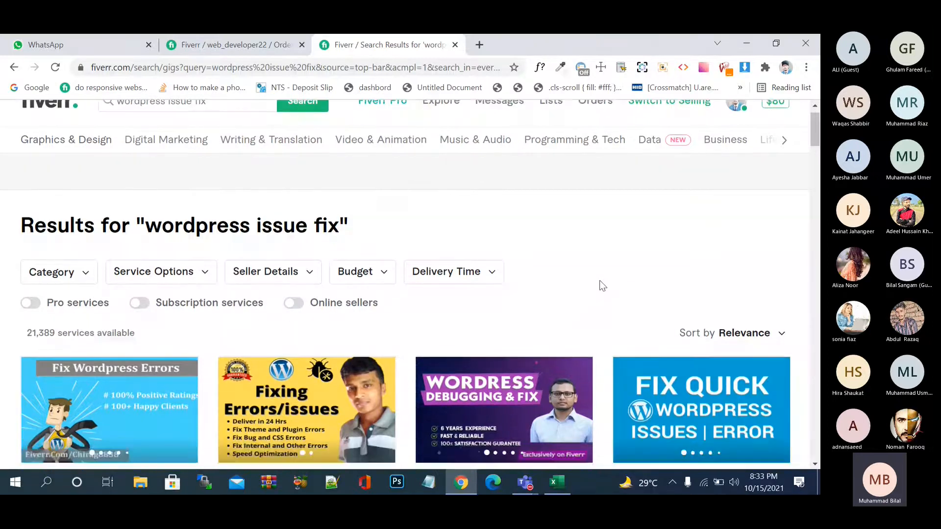
{"action": "scroll", "coordinate": [603, 264], "scroll_direction": "down", "scroll_amount": 2}
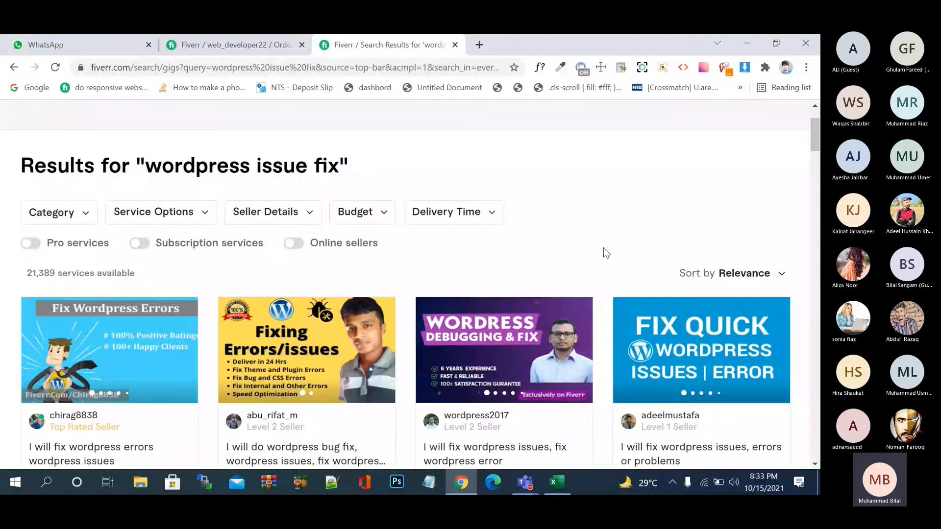
{"action": "scroll", "coordinate": [603, 248], "scroll_direction": "down", "scroll_amount": 1}
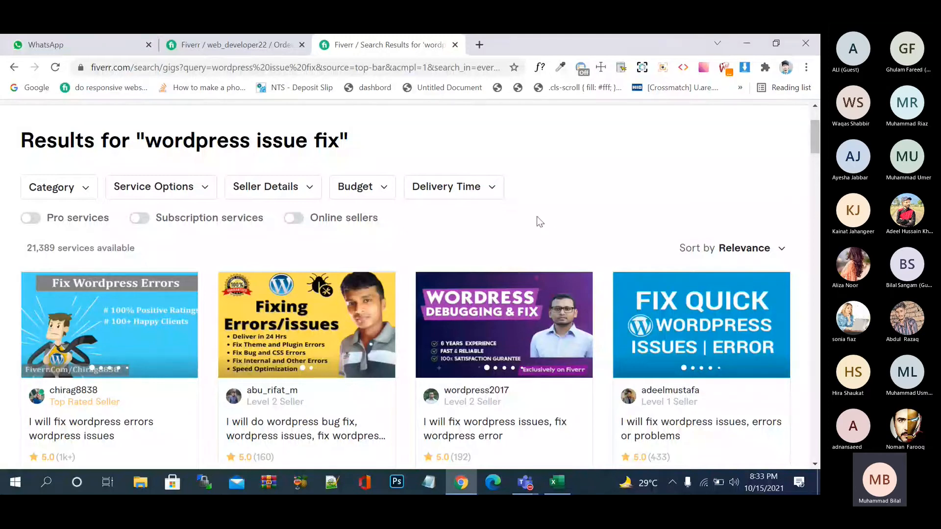
{"action": "left_click_drag", "start_coordinate": [56, 248], "coordinate": [28, 248]}
{"action": "key", "text": "ctrl+c"}
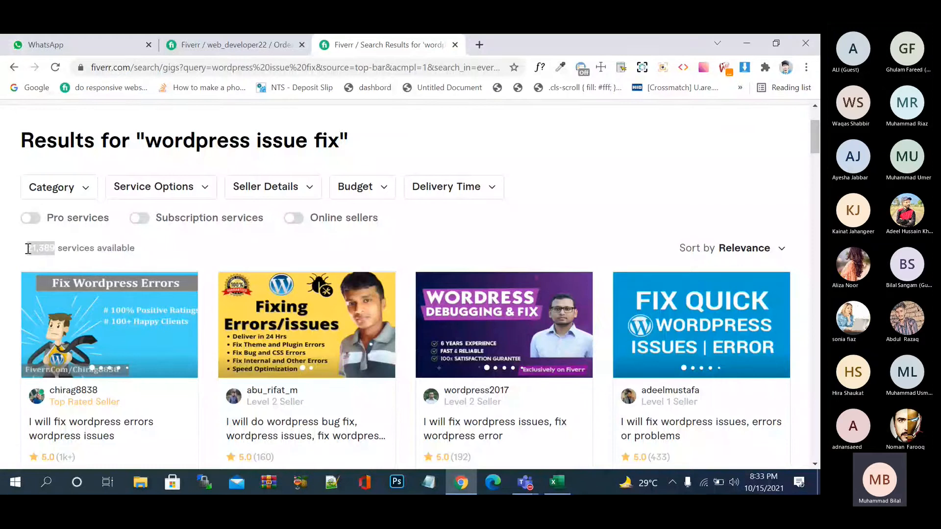
{"action": "left_click", "coordinate": [557, 483]}
{"action": "left_click", "coordinate": [235, 199]}
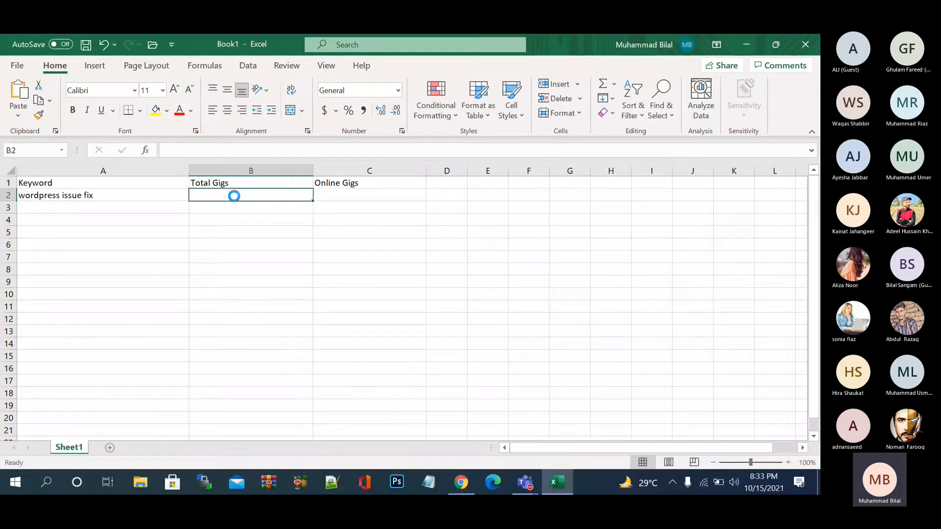
{"action": "key", "text": "ctrl+v"}
{"action": "left_click", "coordinate": [348, 216]}
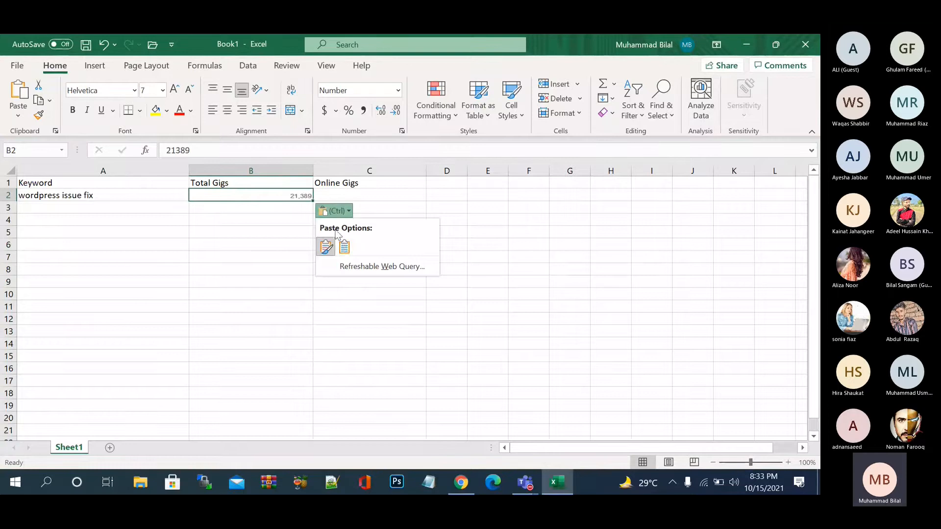
{"action": "left_click", "coordinate": [343, 246]}
{"action": "left_click", "coordinate": [300, 239]}
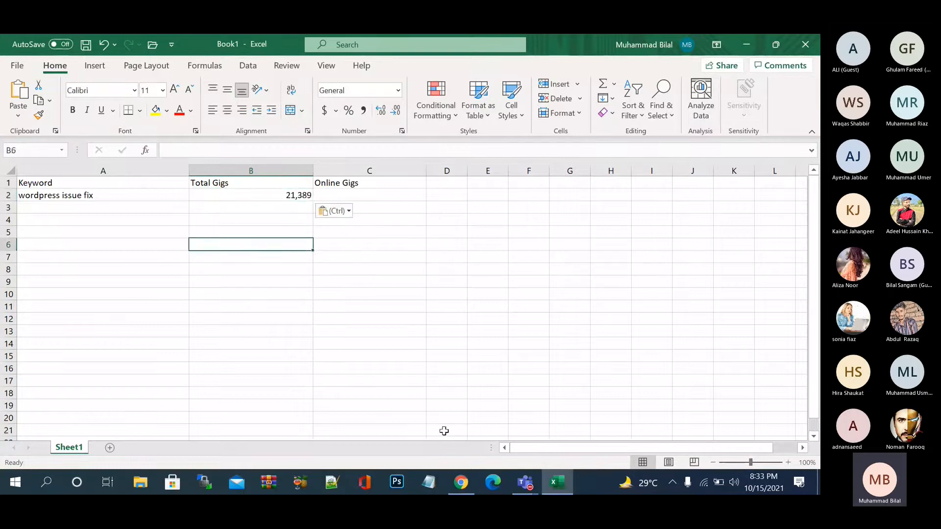
Step: Filter the Fiverr results to online sellers and copy the count 2,240 into Excel cell C2, matching the sheet's formatting
{"action": "left_click", "coordinate": [460, 483]}
{"action": "left_click", "coordinate": [293, 218]}
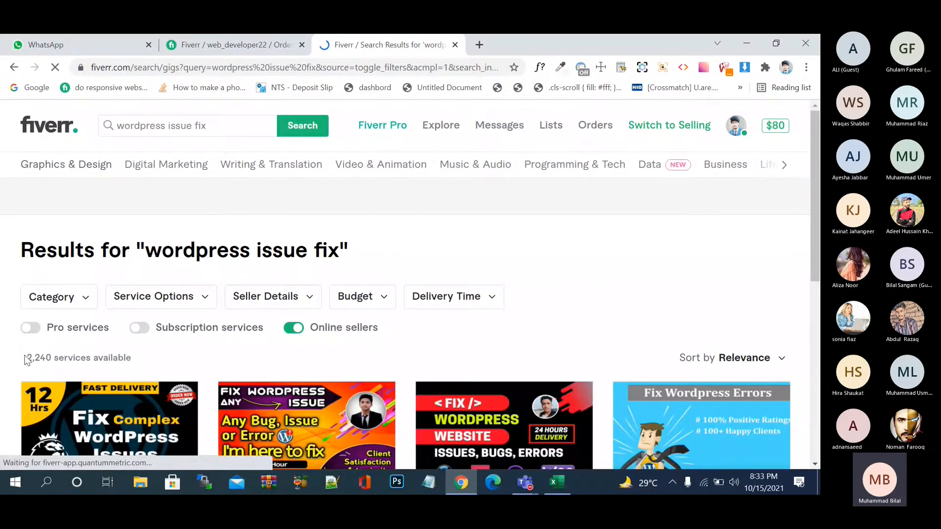
{"action": "double_click", "coordinate": [28, 358]}
{"action": "key", "text": "ctrl+c"}
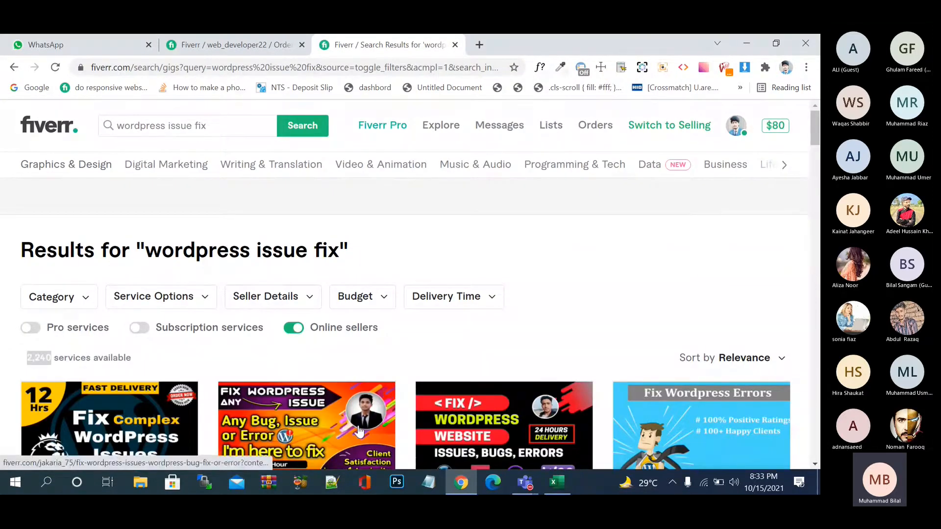
{"action": "key", "text": "alt+Tab"}
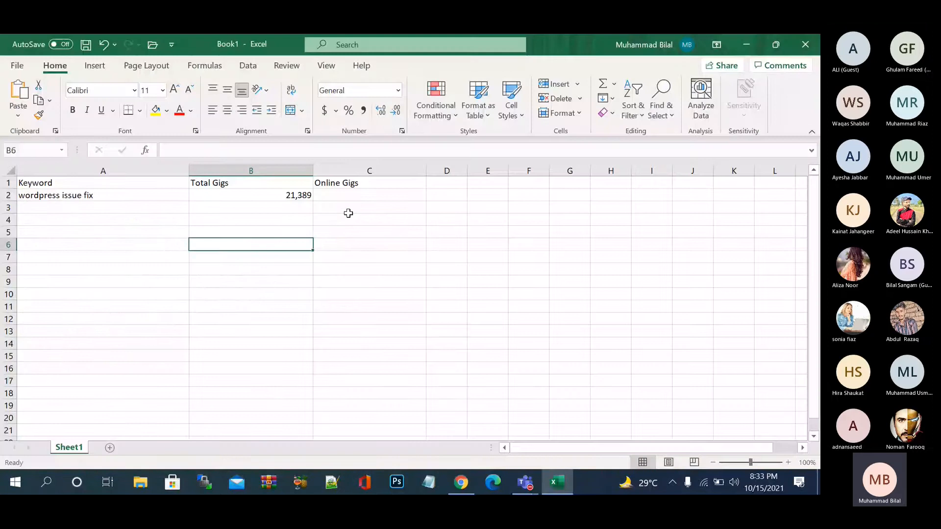
{"action": "left_click", "coordinate": [349, 195]}
{"action": "key", "text": "ctrl+v"}
{"action": "left_click", "coordinate": [462, 211]}
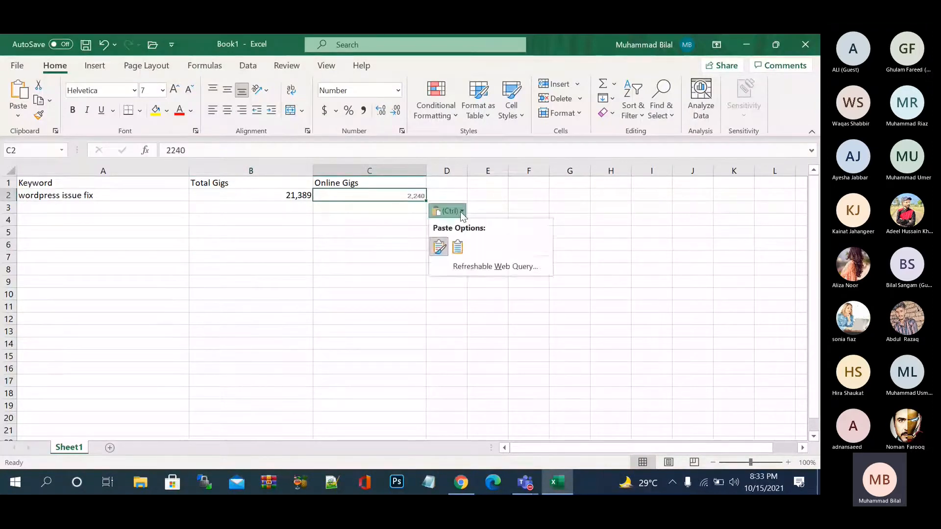
{"action": "left_click", "coordinate": [458, 246]}
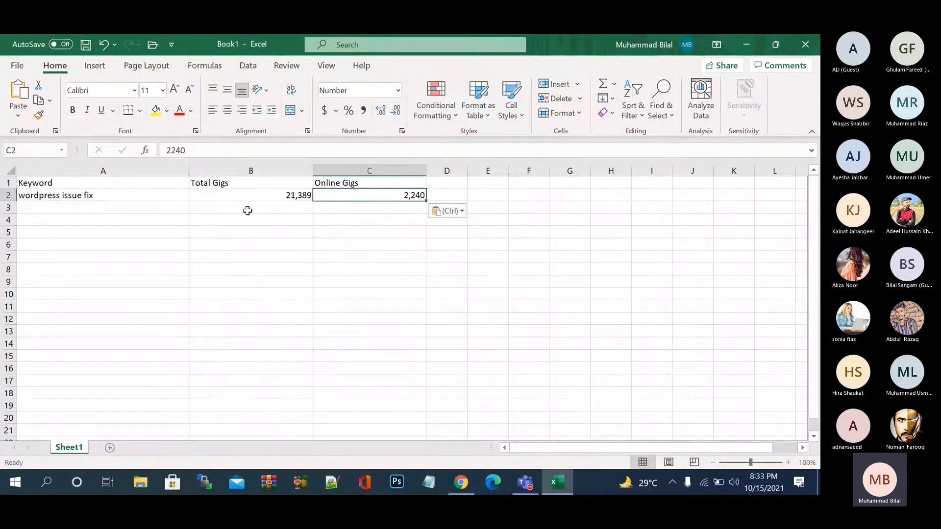
{"action": "left_click", "coordinate": [117, 217]}
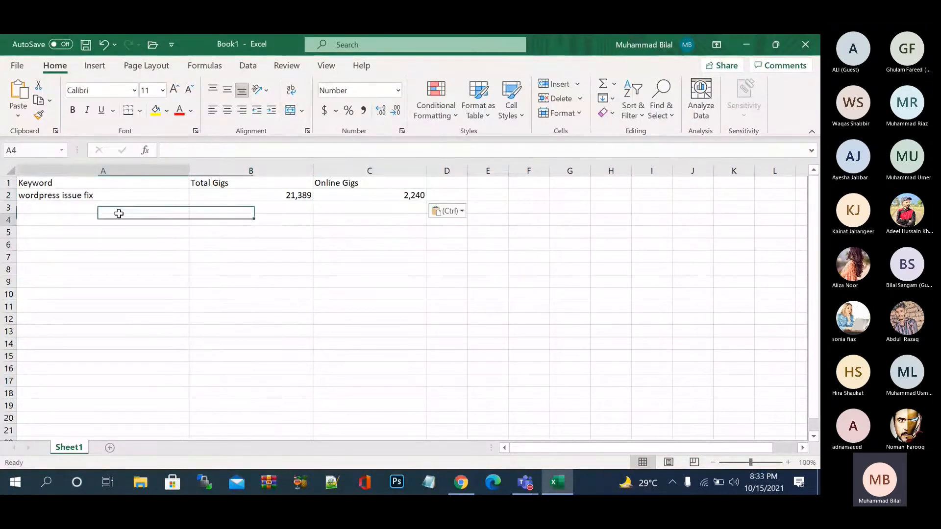
Step: Return to Fiverr and search for the suggested keyword "wordpress issues"
{"action": "left_click", "coordinate": [471, 484]}
{"action": "left_click", "coordinate": [235, 124]}
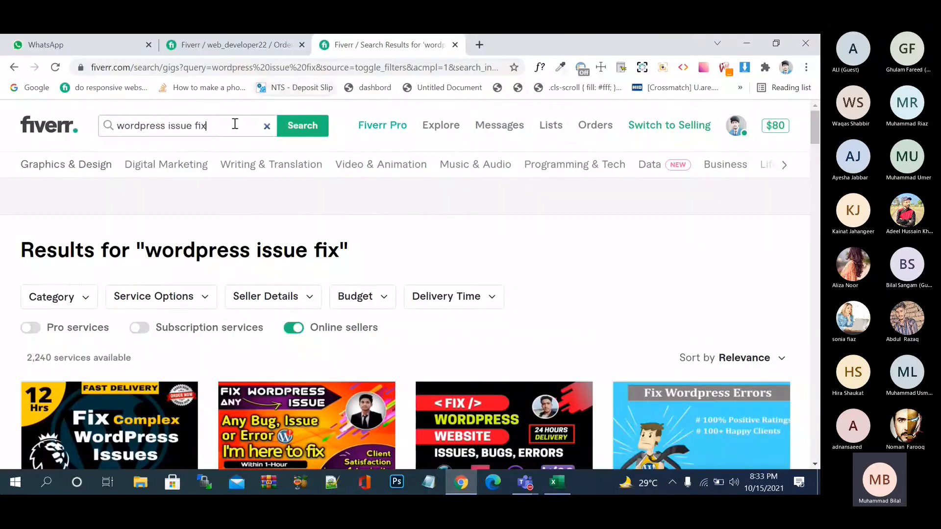
{"action": "left_click", "coordinate": [304, 160]}
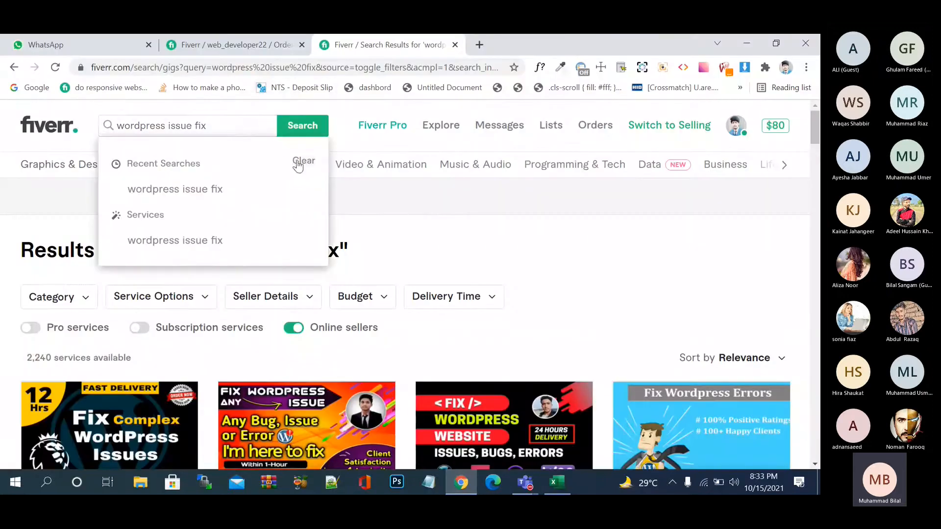
{"action": "left_click_drag", "start_coordinate": [215, 120], "coordinate": [167, 125]}
{"action": "key", "text": "BackSpace"}
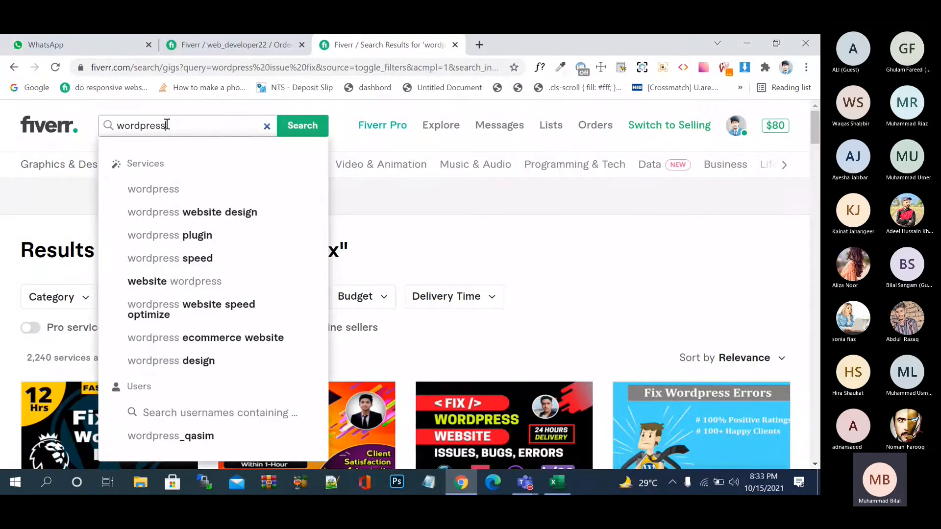
{"action": "type", "text": "iss"}
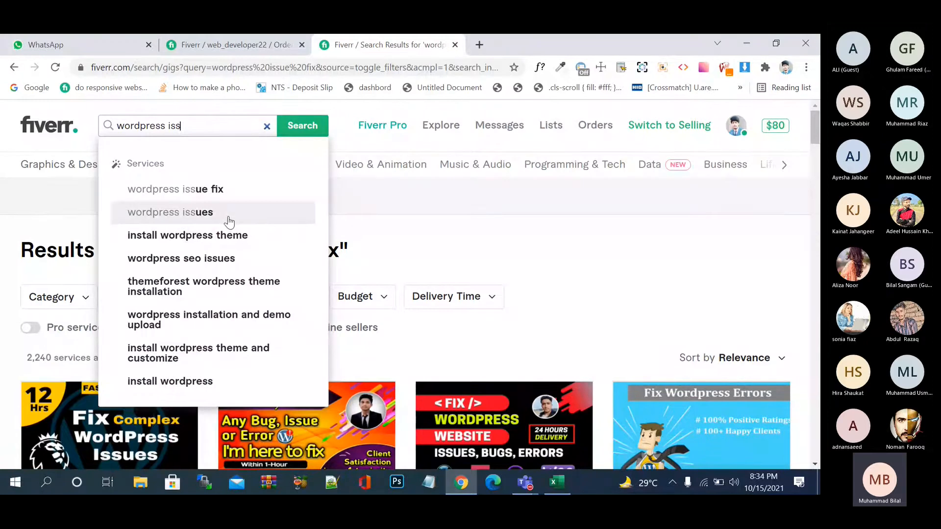
{"action": "left_click", "coordinate": [229, 222]}
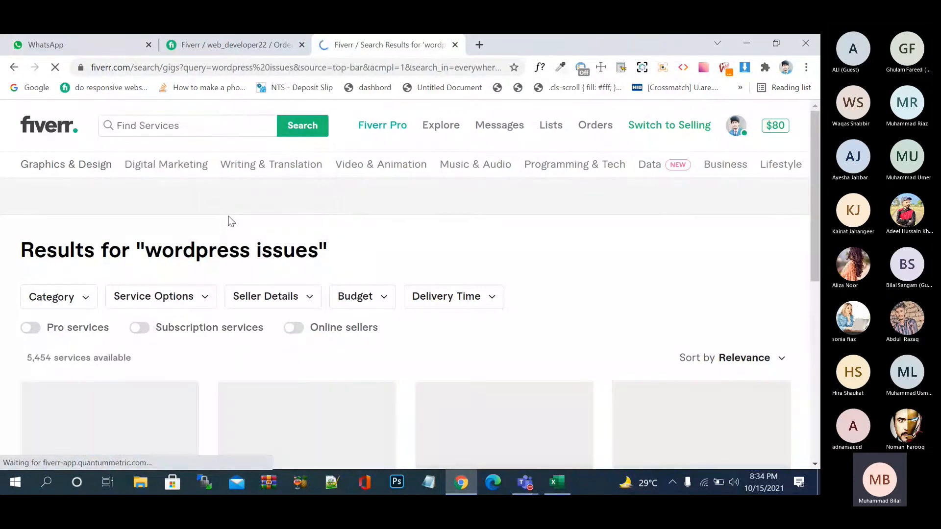
Step: Look through the "wordpress issues" gigs and check the results with the online sellers filter temporarily on
{"action": "scroll", "coordinate": [231, 221], "scroll_direction": "down", "scroll_amount": 1}
{"action": "scroll", "coordinate": [230, 220], "scroll_direction": "down", "scroll_amount": 3}
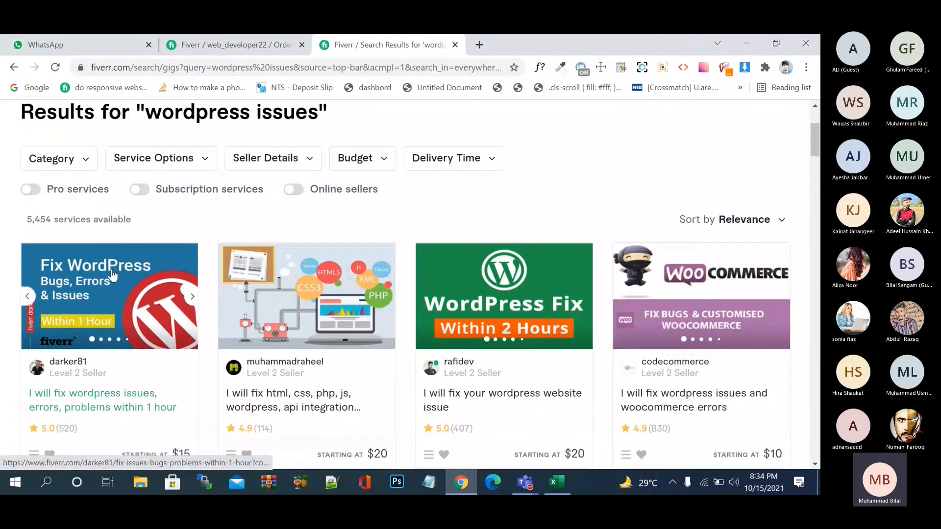
{"action": "scroll", "coordinate": [112, 276], "scroll_direction": "down", "scroll_amount": 3}
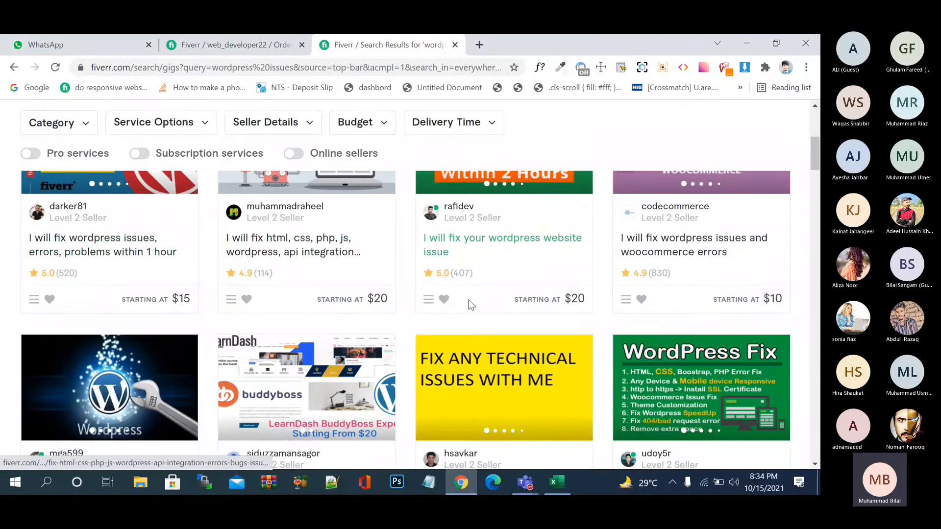
{"action": "scroll", "coordinate": [471, 305], "scroll_direction": "down", "scroll_amount": 4}
{"action": "scroll", "coordinate": [642, 354], "scroll_direction": "down", "scroll_amount": 5}
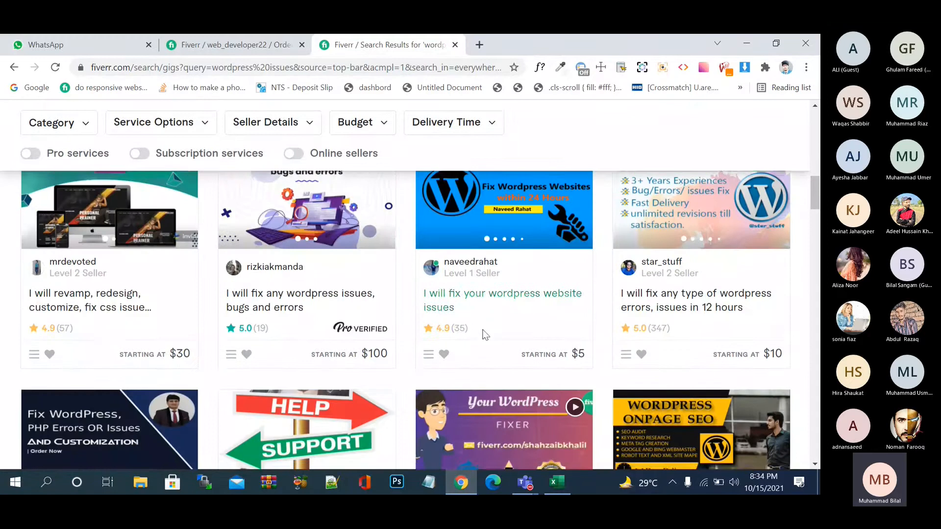
{"action": "scroll", "coordinate": [485, 334], "scroll_direction": "down", "scroll_amount": 5}
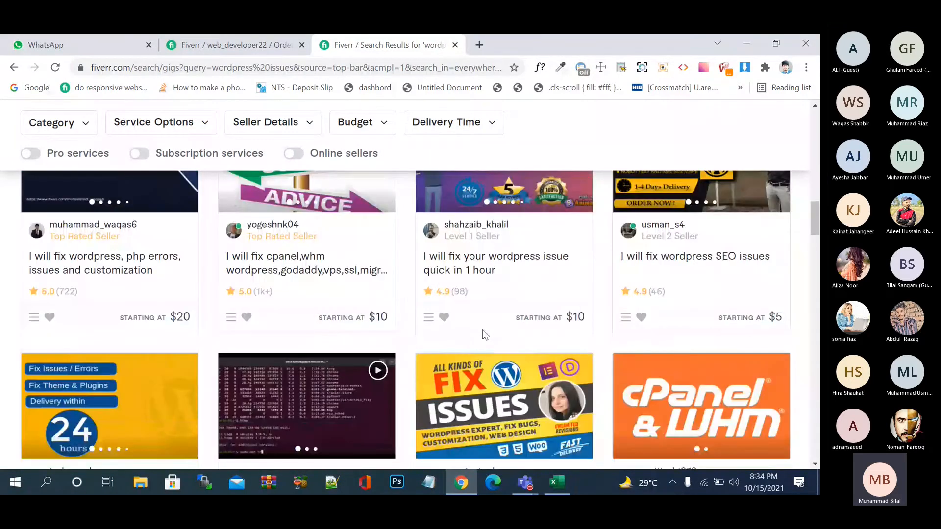
{"action": "scroll", "coordinate": [485, 334], "scroll_direction": "down", "scroll_amount": 4}
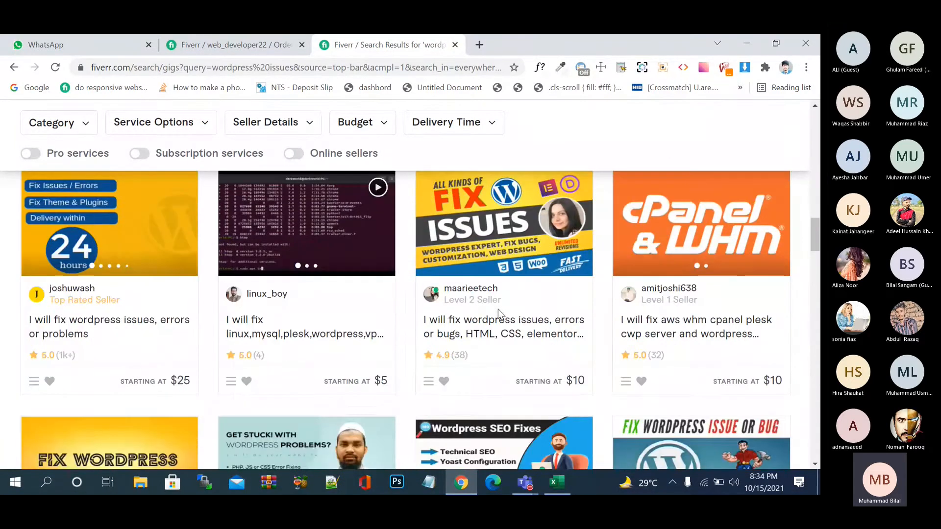
{"action": "scroll", "coordinate": [217, 310], "scroll_direction": "up", "scroll_amount": 5}
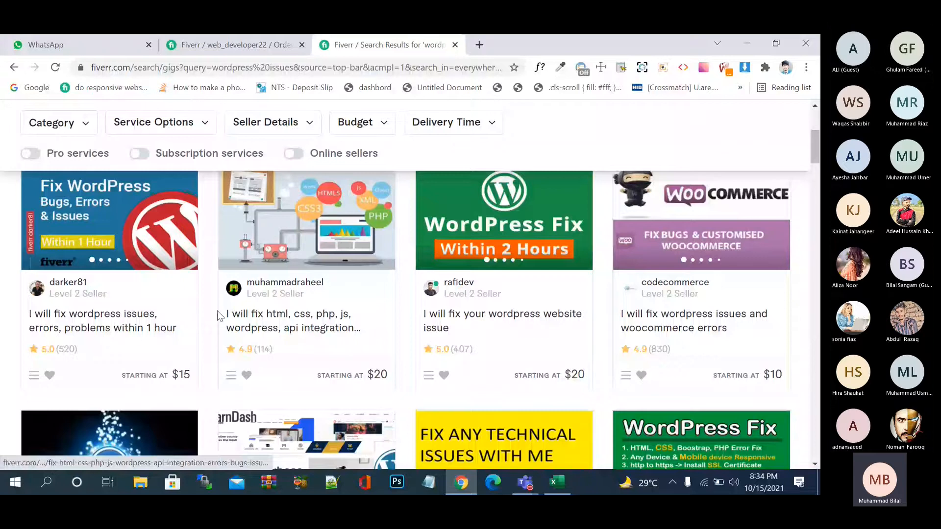
{"action": "scroll", "coordinate": [217, 311], "scroll_direction": "up", "scroll_amount": 5}
{"action": "left_click", "coordinate": [292, 327]}
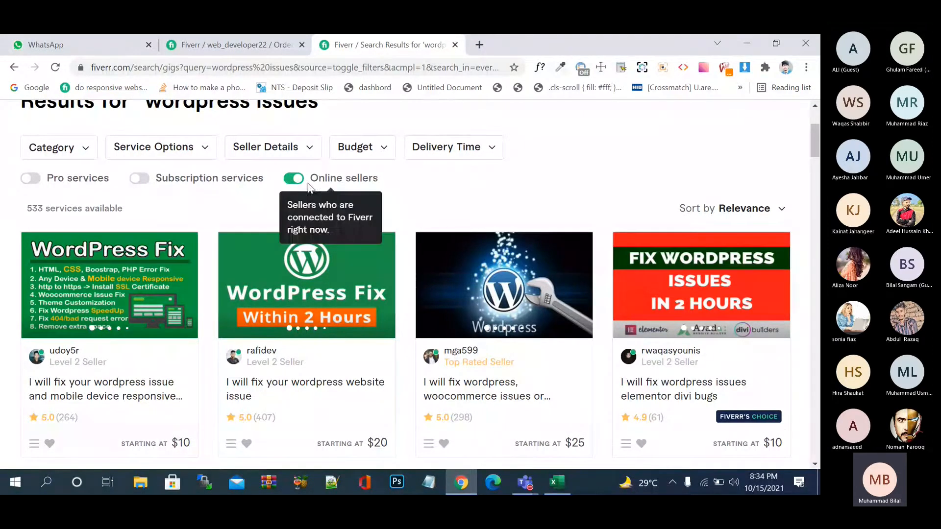
{"action": "left_click", "coordinate": [290, 179]}
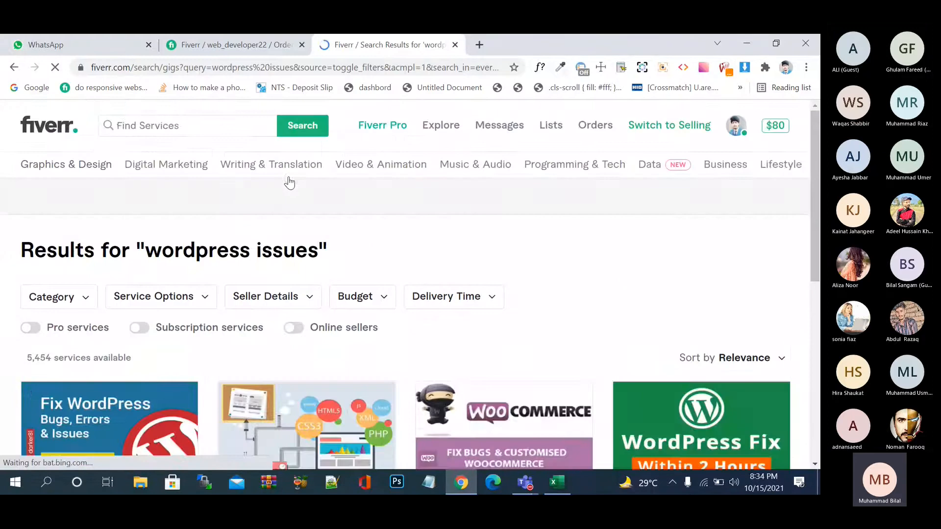
Step: Copy the keyword "wordpress issues" from the Fiverr search into Excel cell A3 and return to Fiverr
{"action": "left_click", "coordinate": [199, 126]}
{"action": "key", "text": "ctrl+c"}
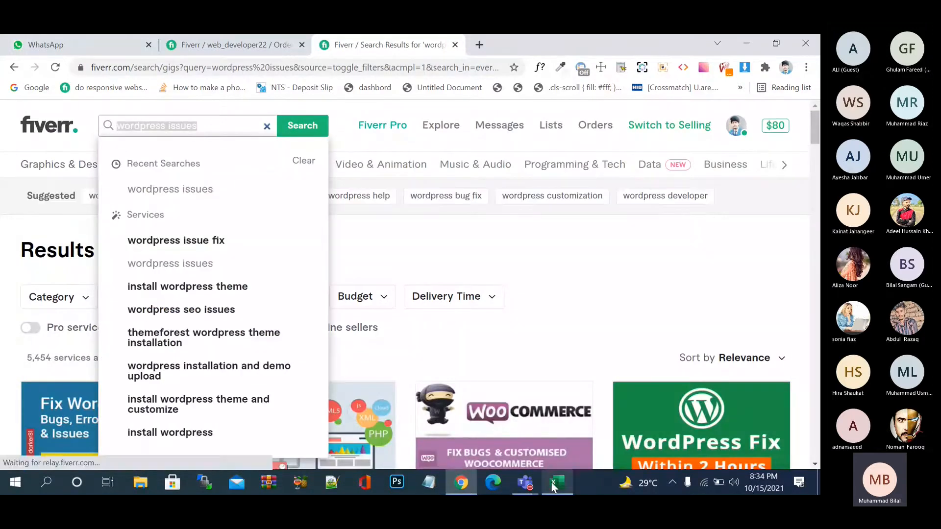
{"action": "key", "text": "alt+Tab"}
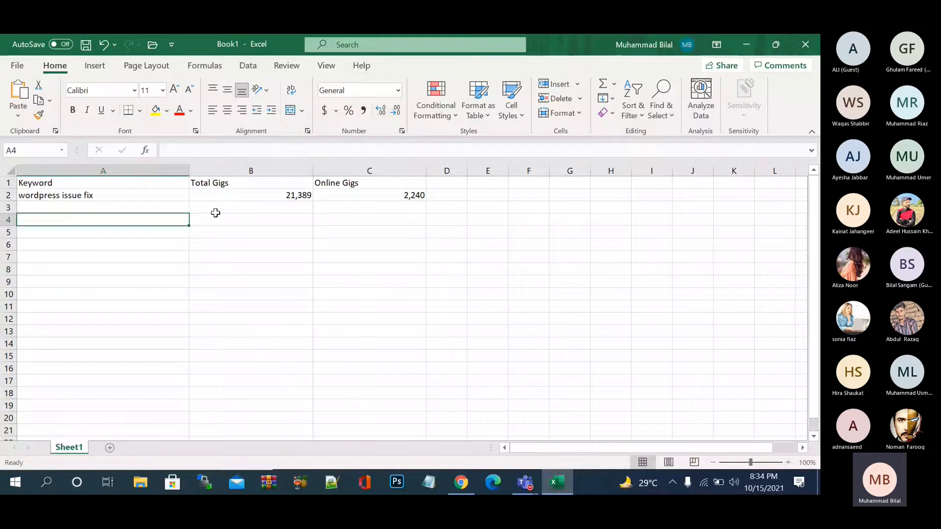
{"action": "left_click", "coordinate": [124, 208]}
{"action": "key", "text": "ctrl+v"}
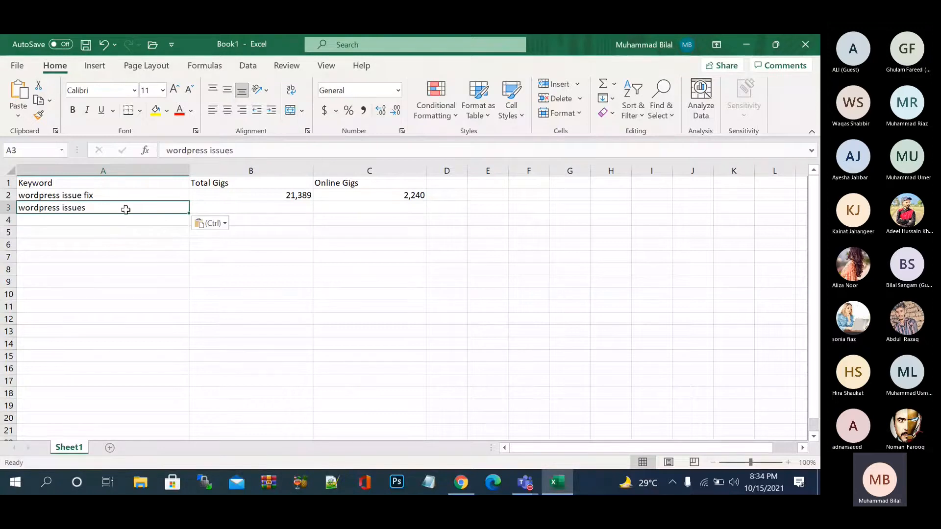
{"action": "left_click", "coordinate": [461, 483]}
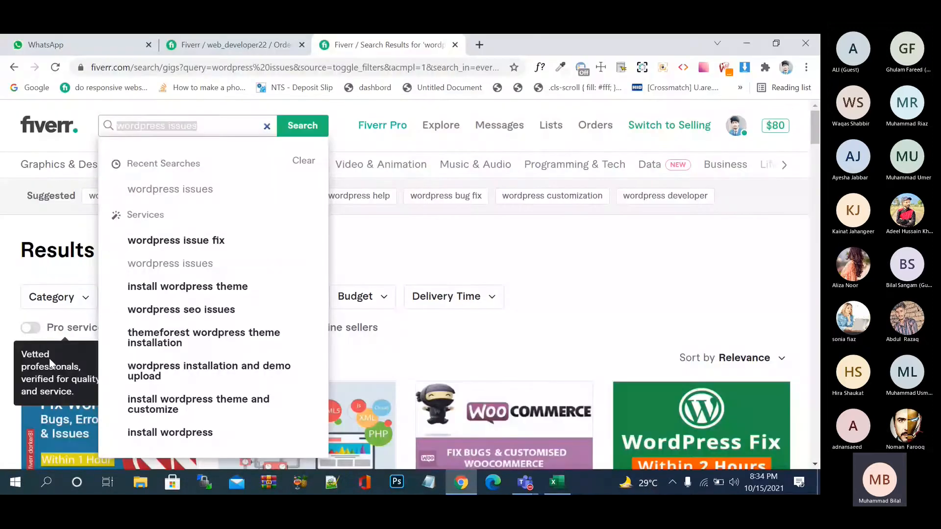
Step: Copy the total services count 5,454 for "wordpress issues" from Fiverr into Excel cell B3, matching the sheet's formatting
{"action": "left_click", "coordinate": [18, 356]}
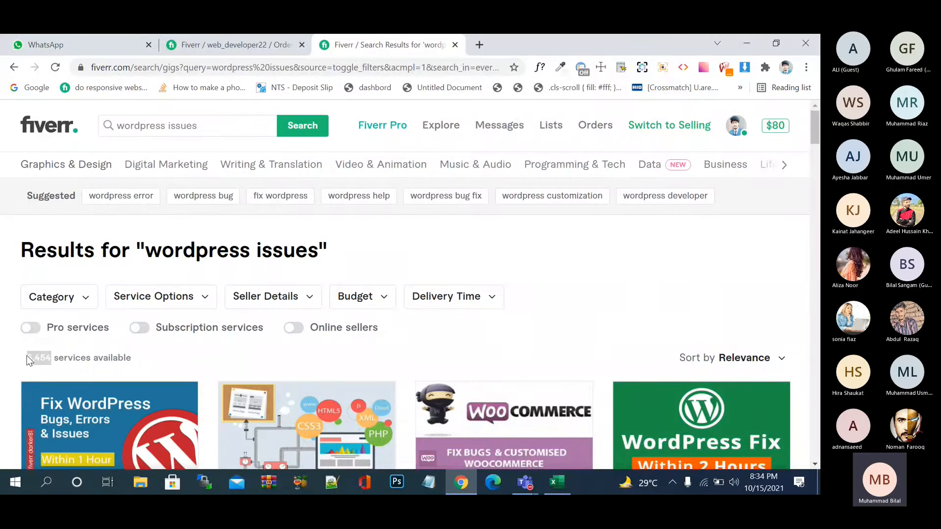
{"action": "left_click", "coordinate": [554, 483]}
{"action": "left_click", "coordinate": [226, 207]}
{"action": "type", "text": "5,454"}
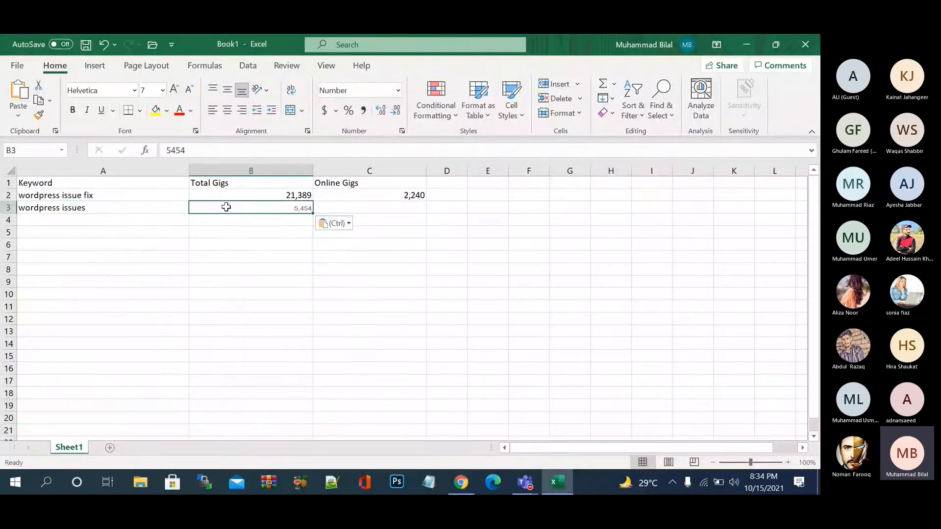
{"action": "left_click", "coordinate": [349, 224]}
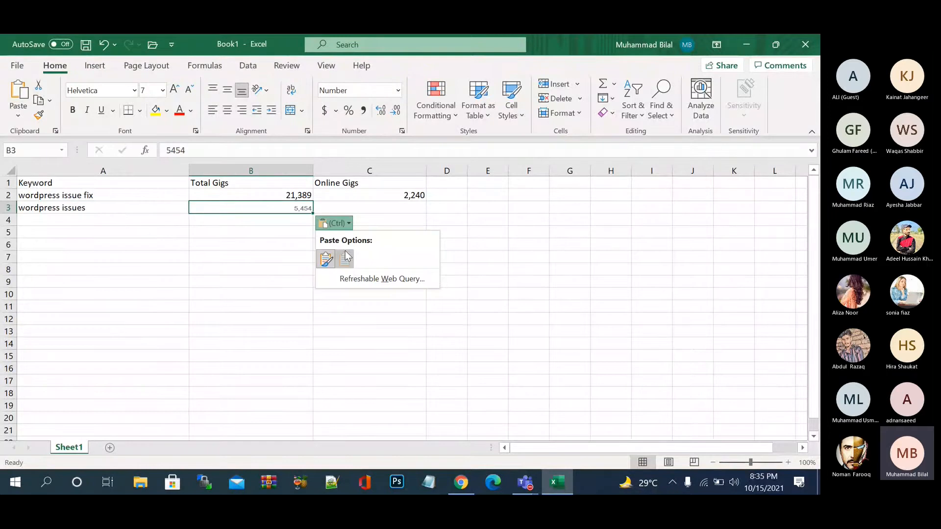
{"action": "left_click", "coordinate": [343, 253]}
Step: Enter 533 as the online gig count for "wordpress issues" in cell C3
{"action": "left_click", "coordinate": [382, 210]}
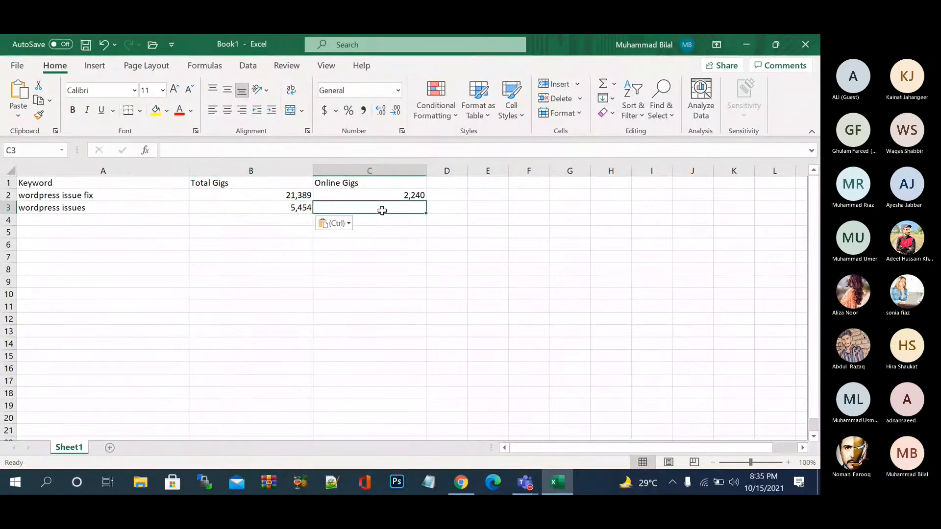
{"action": "type", "text": "533"}
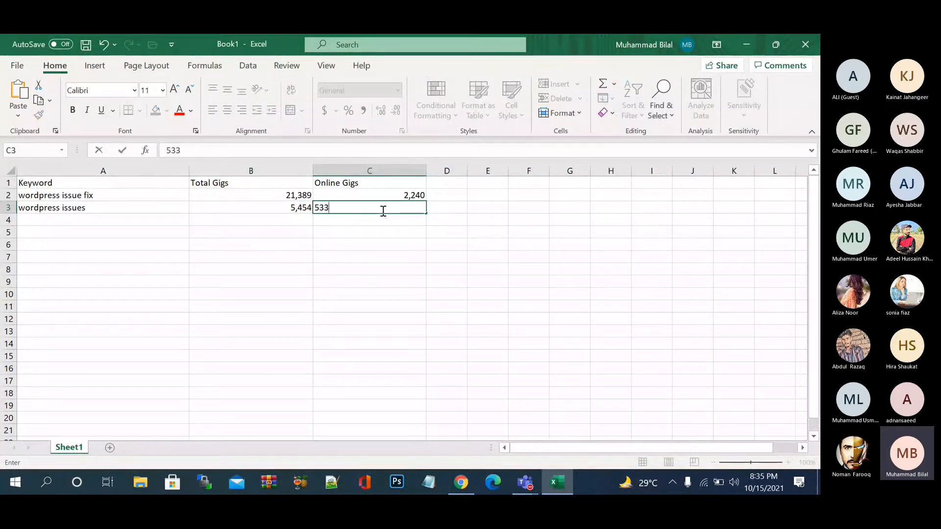
{"action": "left_click", "coordinate": [272, 219]}
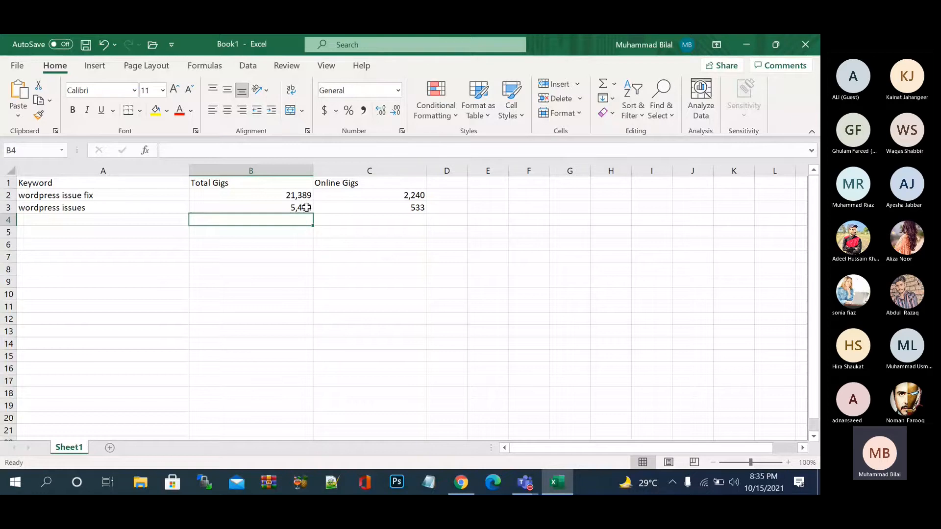
Step: Return to Fiverr and open the suggested searches "wordpress error" and "wordpress bug" in separate new tabs
{"action": "left_click", "coordinate": [464, 490]}
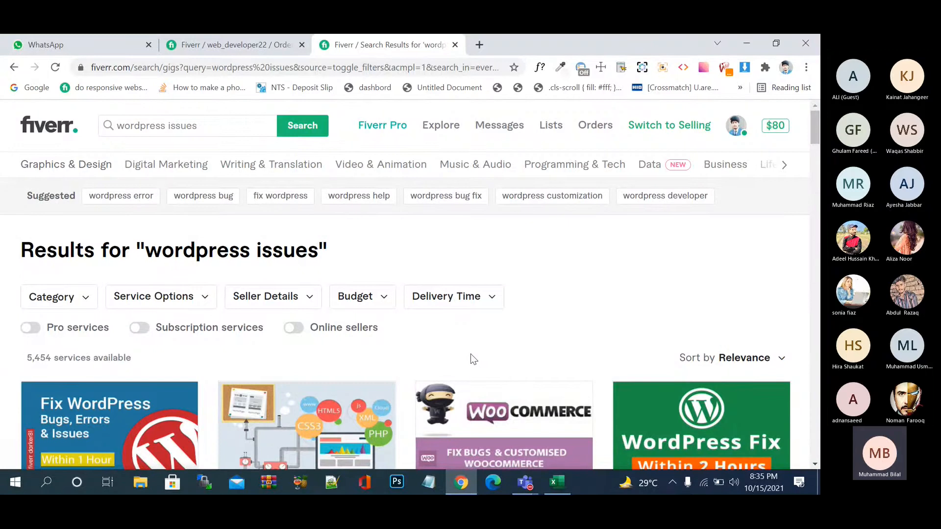
{"action": "scroll", "coordinate": [471, 357], "scroll_direction": "down", "scroll_amount": 2}
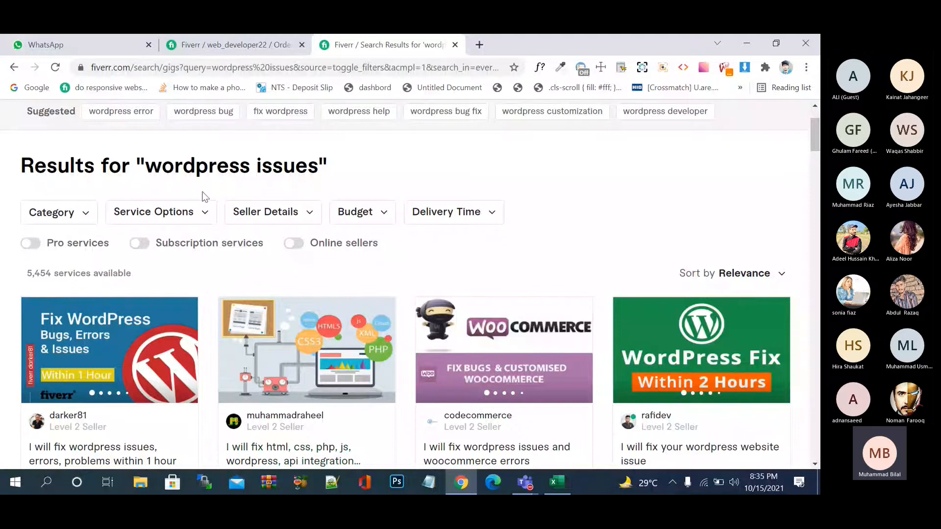
{"action": "scroll", "coordinate": [206, 200], "scroll_direction": "up", "scroll_amount": 2}
{"action": "left_click", "coordinate": [223, 126]}
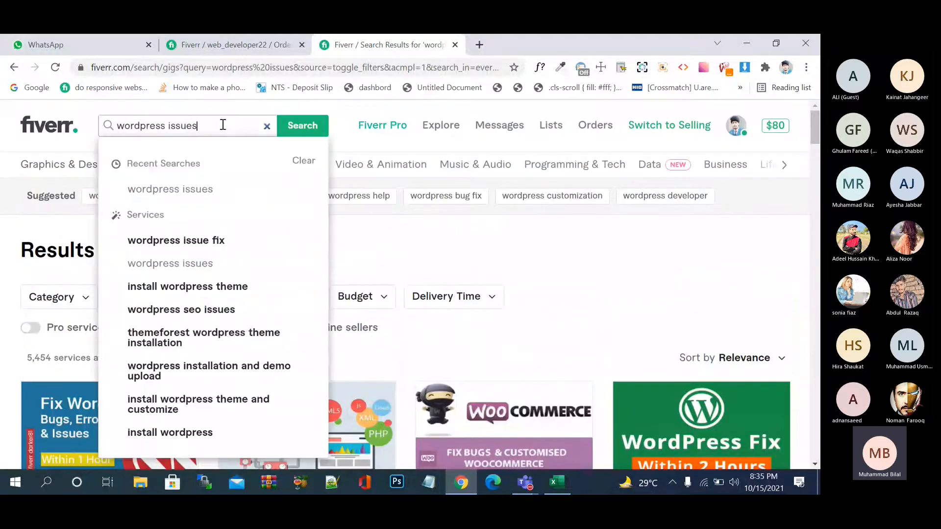
{"action": "left_click", "coordinate": [367, 215]}
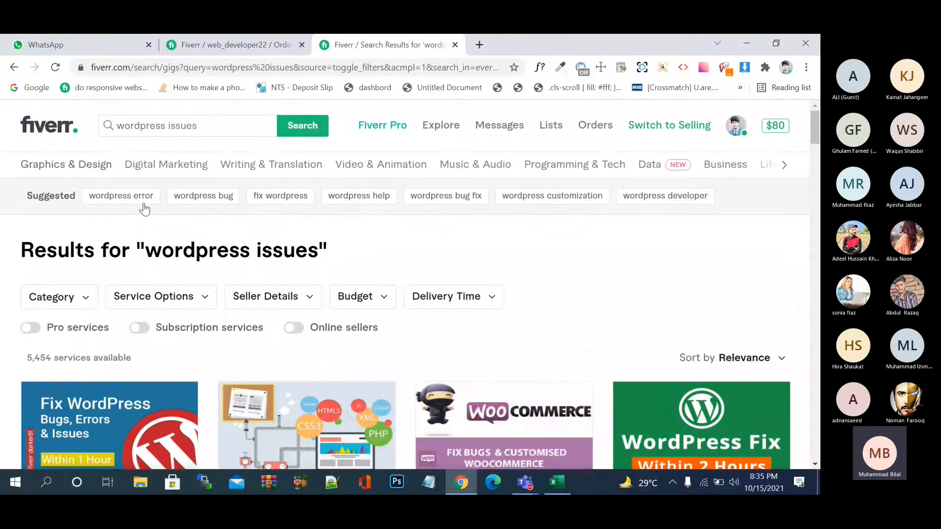
{"action": "right_click", "coordinate": [143, 202]}
{"action": "left_click", "coordinate": [176, 208]}
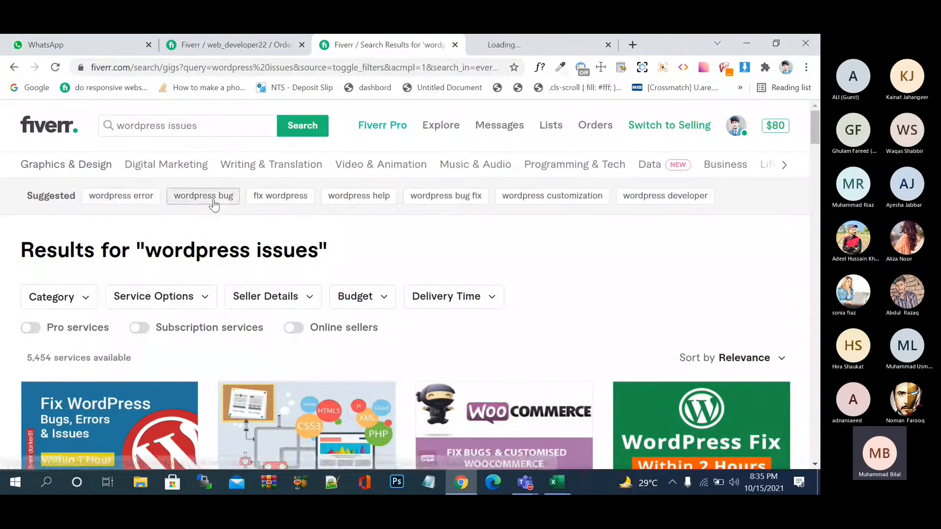
{"action": "right_click", "coordinate": [216, 200]}
{"action": "left_click", "coordinate": [264, 208]}
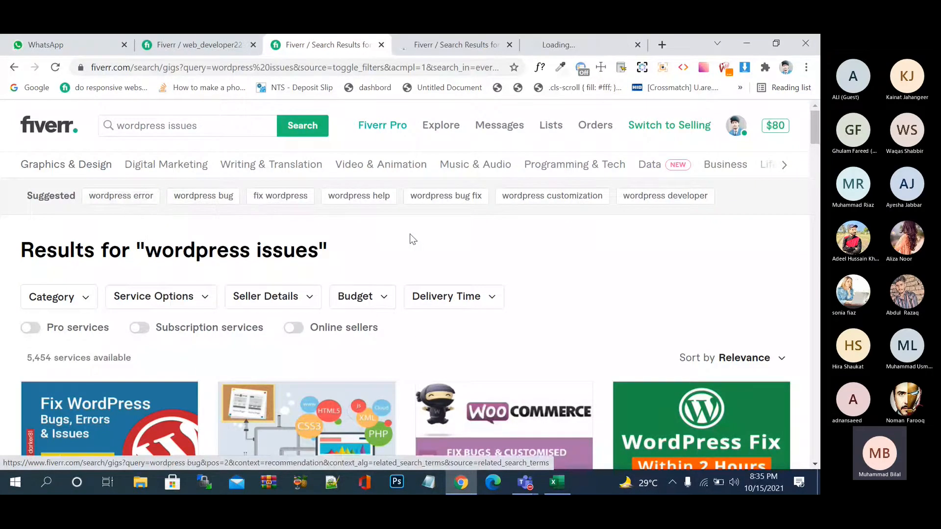
Step: Look through the first page of "wordpress error" gigs, examining their titles, seller levels, ratings and prices
{"action": "left_click", "coordinate": [436, 41]}
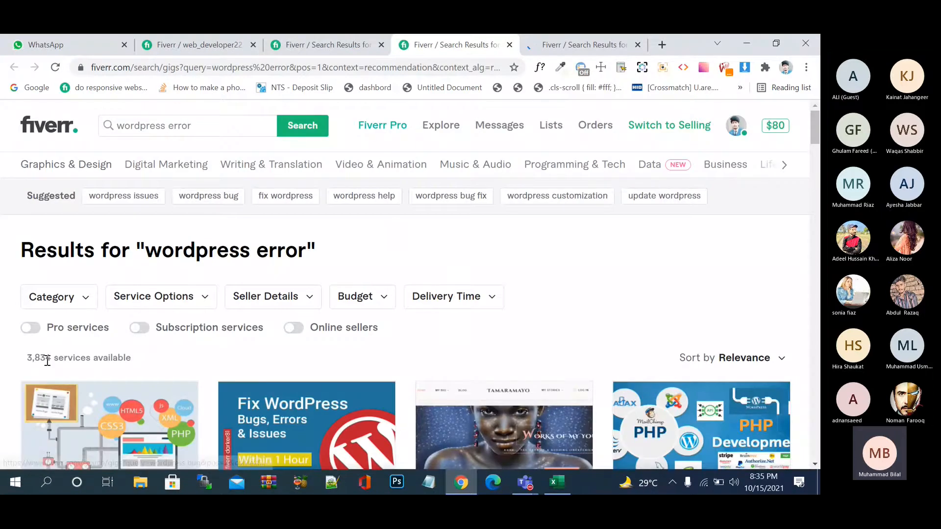
{"action": "scroll", "coordinate": [141, 364], "scroll_direction": "down", "scroll_amount": 3}
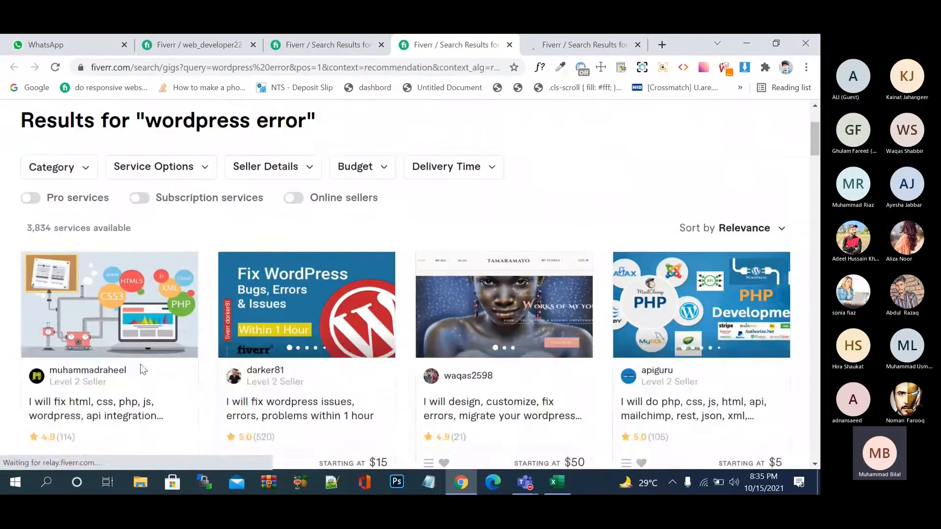
{"action": "scroll", "coordinate": [142, 370], "scroll_direction": "down", "scroll_amount": 3}
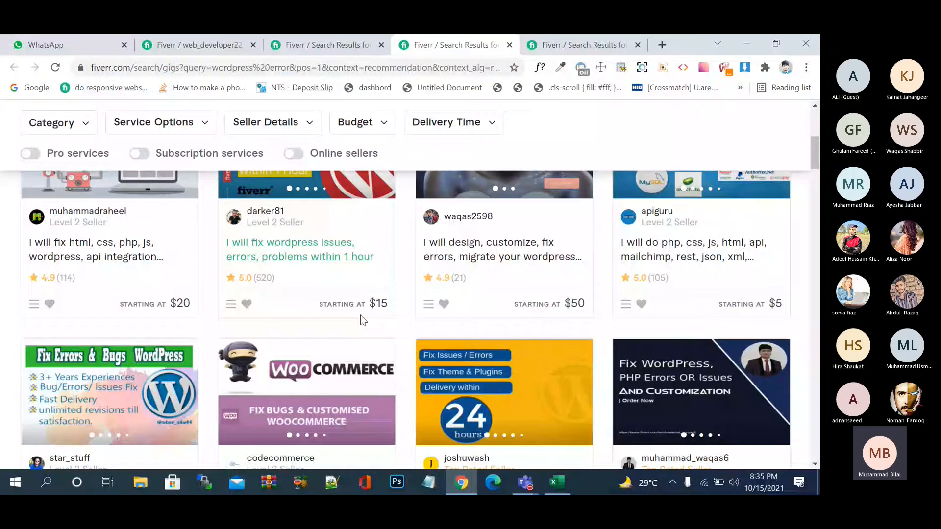
{"action": "scroll", "coordinate": [294, 331], "scroll_direction": "down", "scroll_amount": 4}
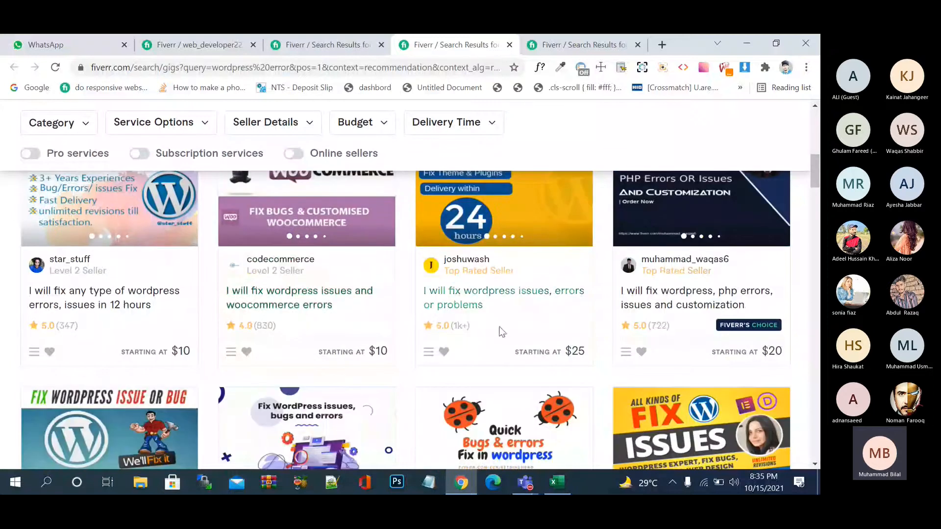
{"action": "scroll", "coordinate": [294, 332], "scroll_direction": "down", "scroll_amount": 5}
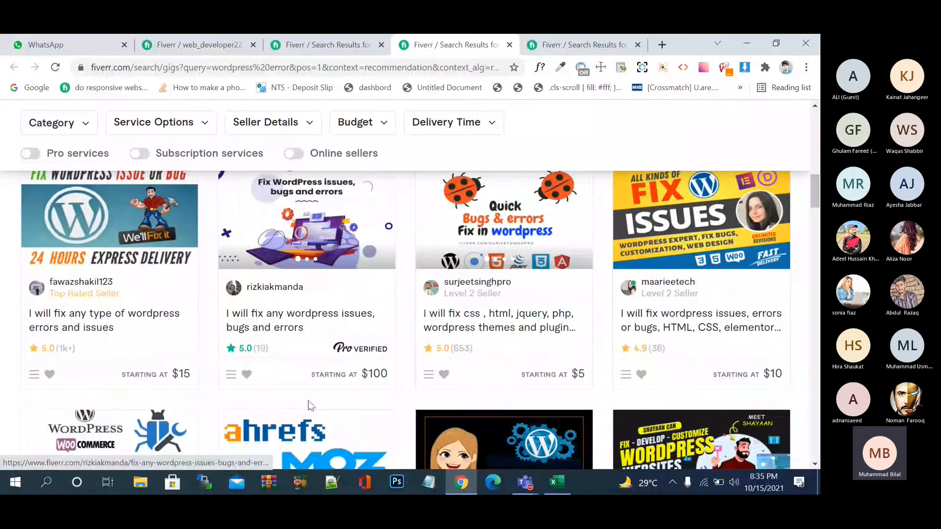
{"action": "scroll", "coordinate": [308, 401], "scroll_direction": "down", "scroll_amount": 6}
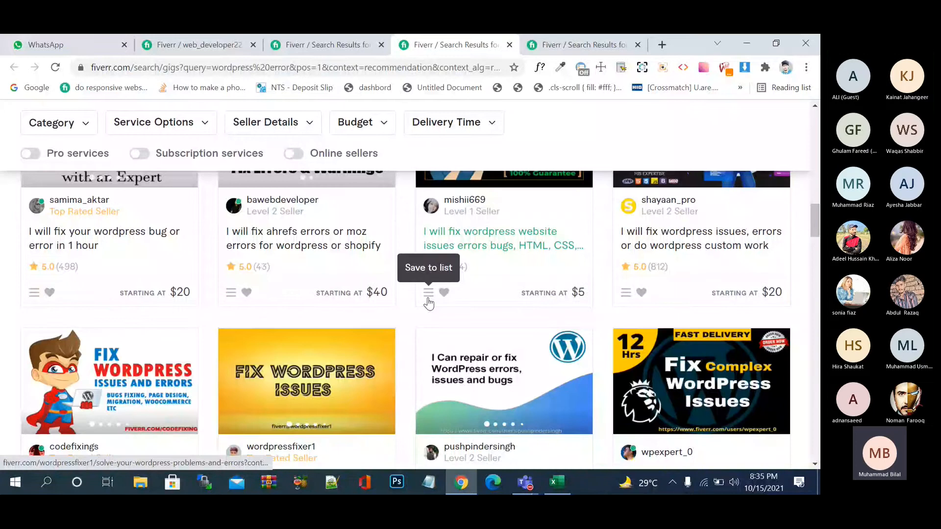
{"action": "scroll", "coordinate": [403, 332], "scroll_direction": "down", "scroll_amount": 3}
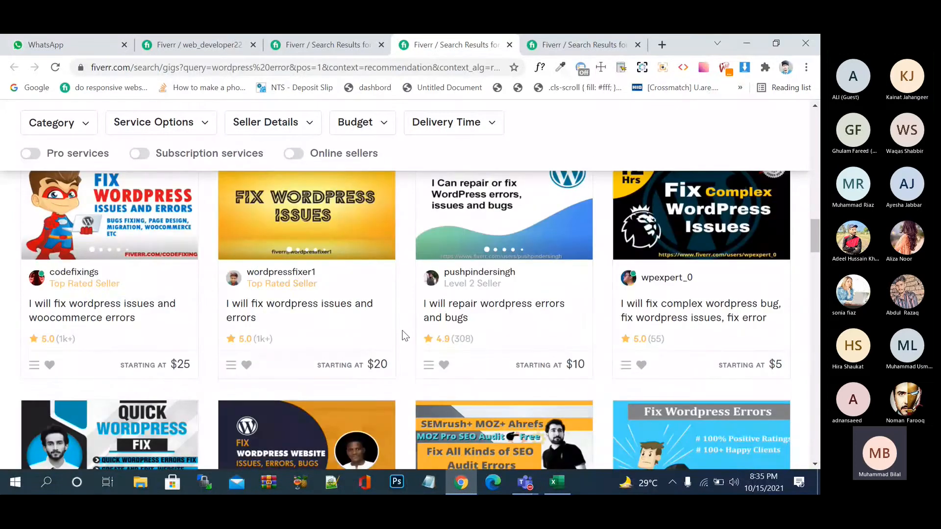
{"action": "scroll", "coordinate": [403, 336], "scroll_direction": "down", "scroll_amount": 1}
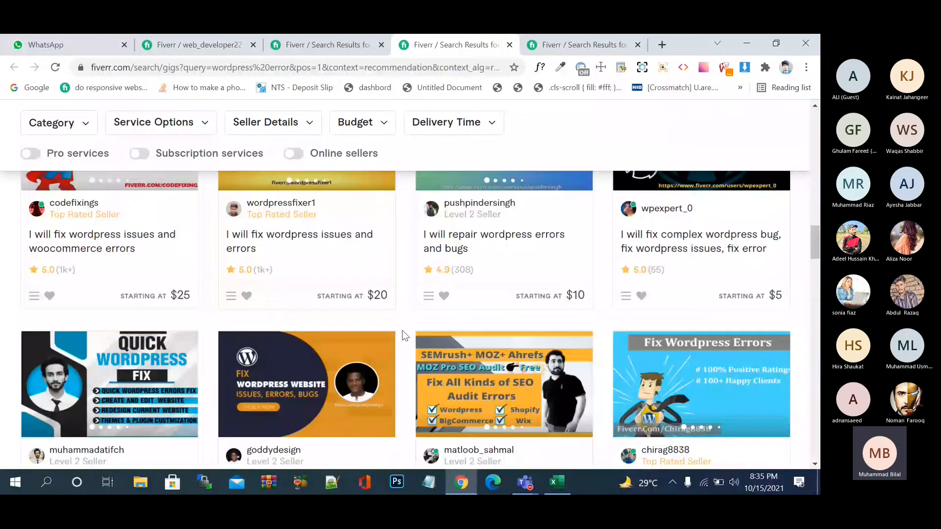
{"action": "scroll", "coordinate": [404, 336], "scroll_direction": "down", "scroll_amount": 3}
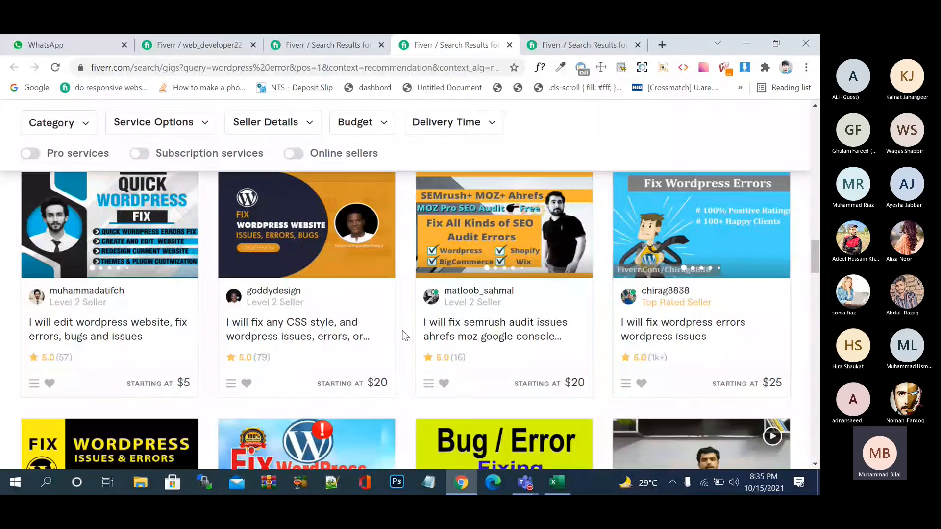
{"action": "scroll", "coordinate": [404, 336], "scroll_direction": "down", "scroll_amount": 3}
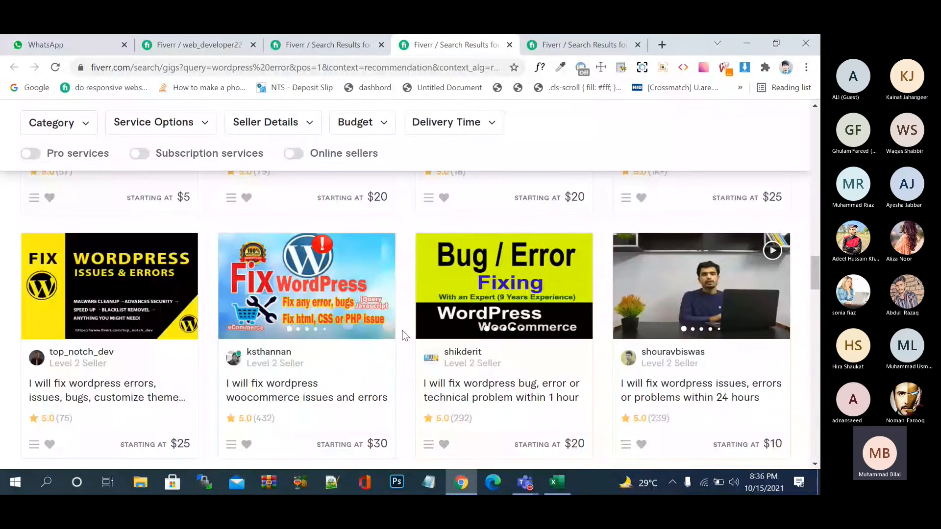
{"action": "scroll", "coordinate": [403, 337], "scroll_direction": "down", "scroll_amount": 2}
{"action": "scroll", "coordinate": [404, 336], "scroll_direction": "down", "scroll_amount": 1}
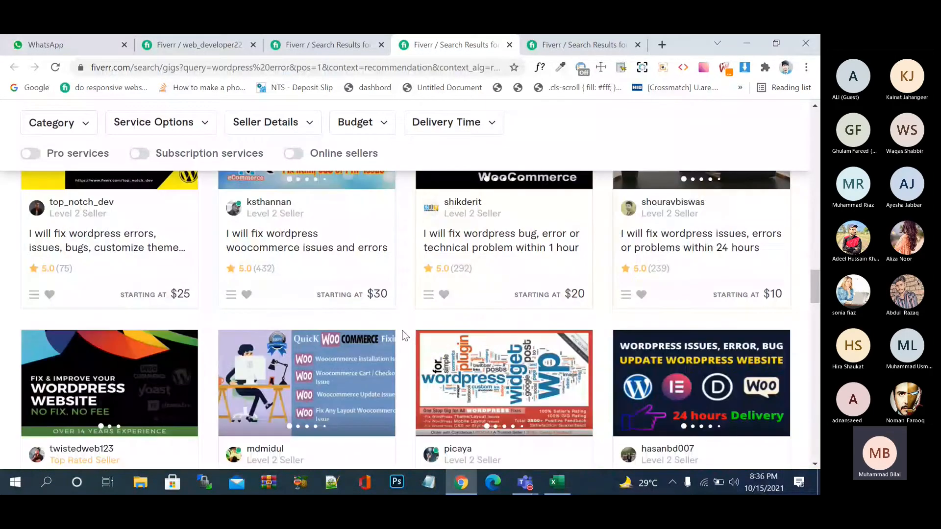
{"action": "scroll", "coordinate": [403, 337], "scroll_direction": "down", "scroll_amount": 3}
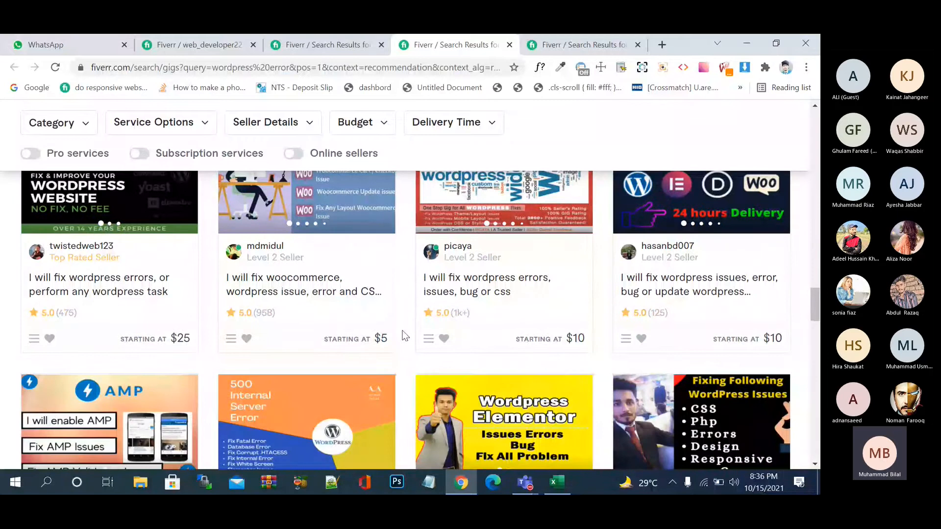
{"action": "scroll", "coordinate": [403, 337], "scroll_direction": "down", "scroll_amount": 3}
{"action": "scroll", "coordinate": [403, 336], "scroll_direction": "down", "scroll_amount": 1}
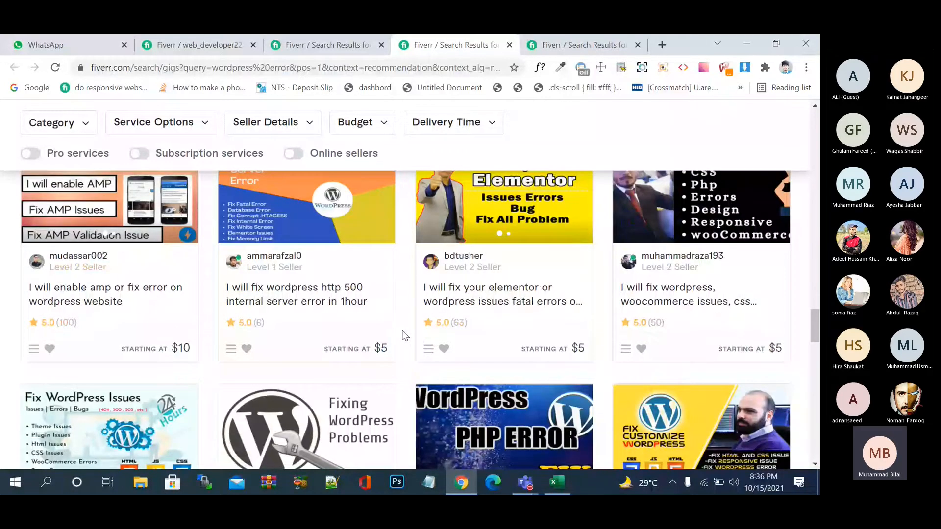
{"action": "scroll", "coordinate": [403, 336], "scroll_direction": "down", "scroll_amount": 2}
{"action": "scroll", "coordinate": [403, 336], "scroll_direction": "down", "scroll_amount": 7}
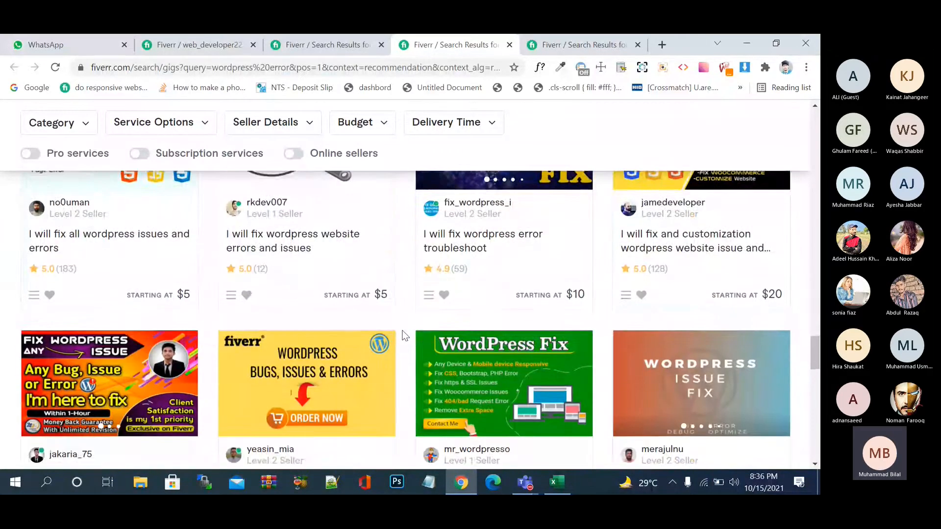
{"action": "scroll", "coordinate": [403, 336], "scroll_direction": "down", "scroll_amount": 5}
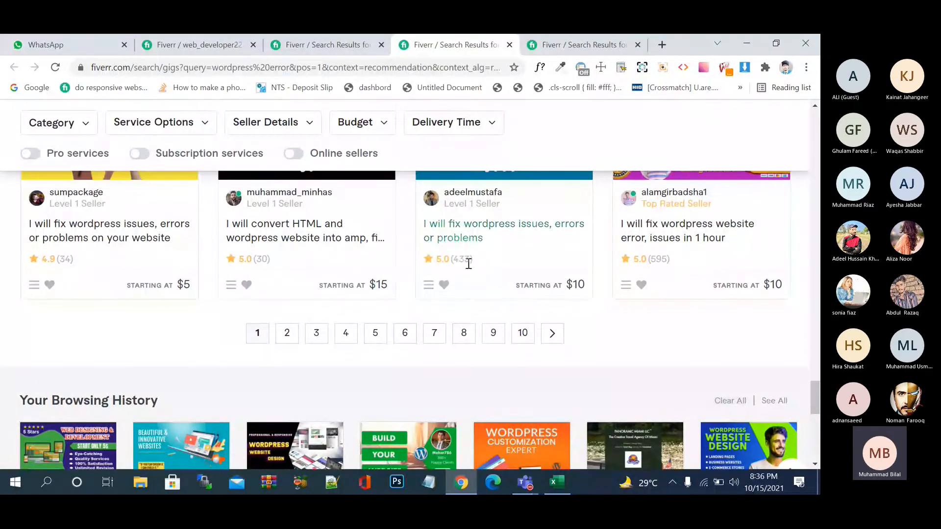
{"action": "scroll", "coordinate": [696, 279], "scroll_direction": "up", "scroll_amount": 3}
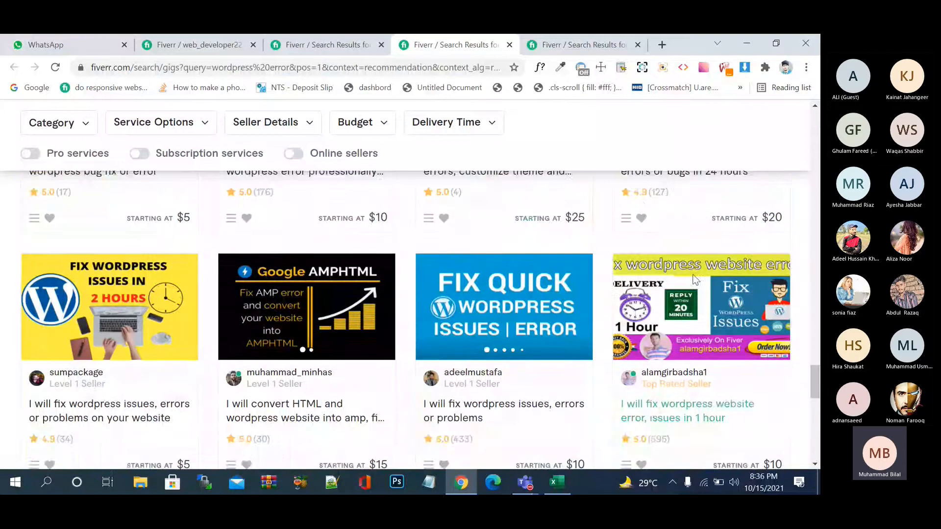
{"action": "scroll", "coordinate": [696, 279], "scroll_direction": "up", "scroll_amount": 1}
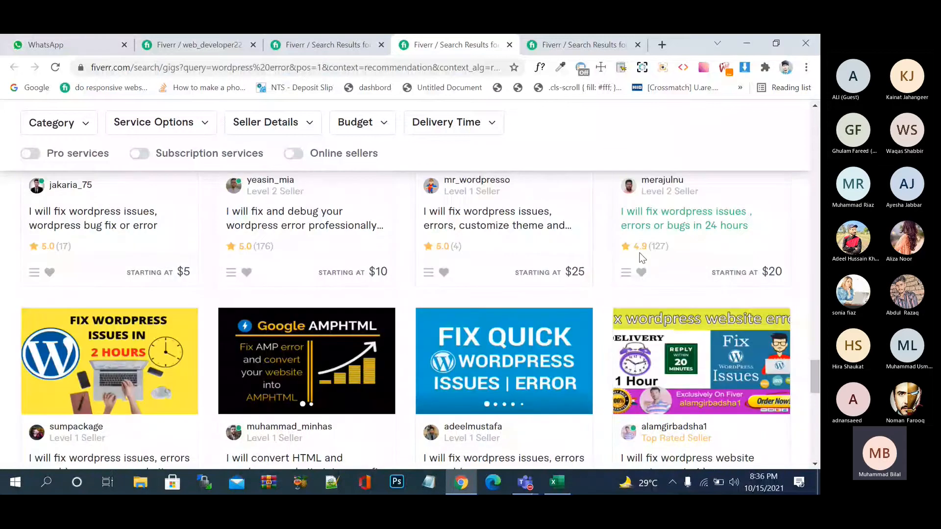
{"action": "key", "text": "Home"}
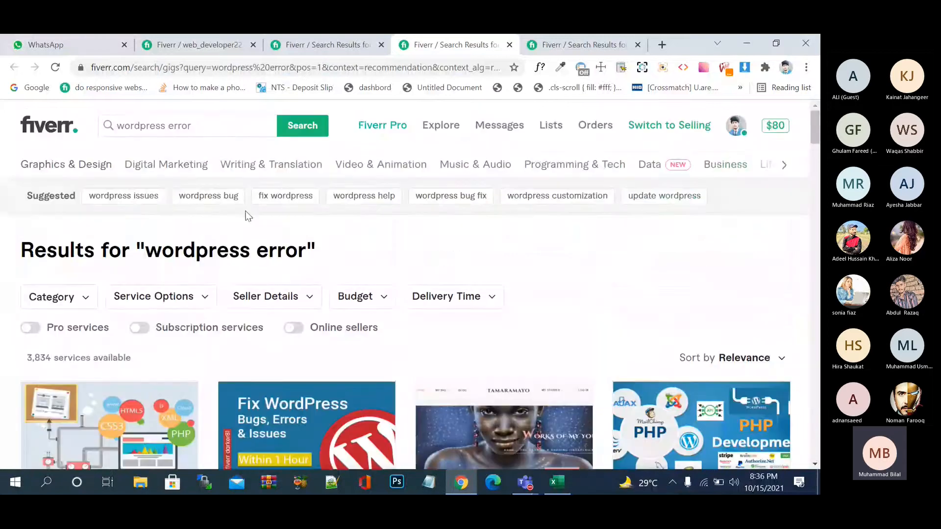
Step: Copy the keyword "wordpress error" from the Fiverr search into Excel cell A4 and open its paste options
{"action": "left_click", "coordinate": [210, 128]}
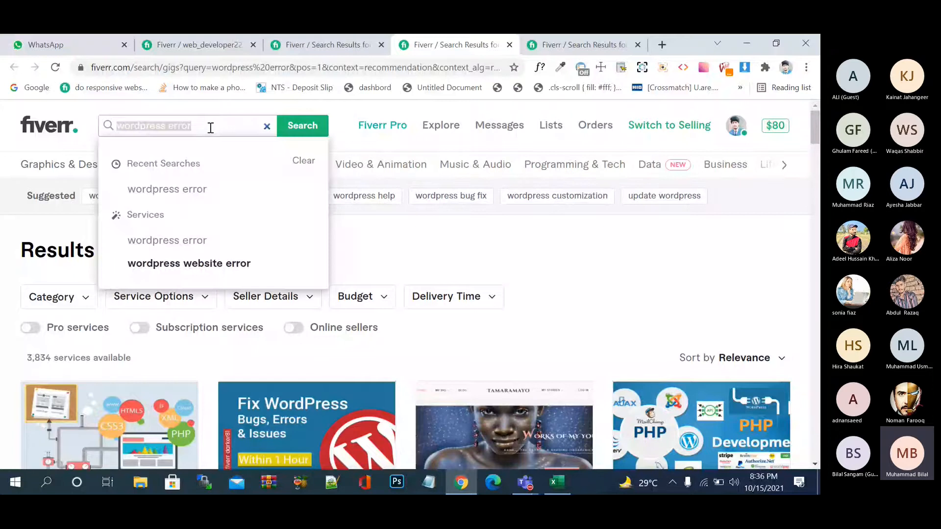
{"action": "left_click", "coordinate": [210, 128]}
{"action": "left_click", "coordinate": [209, 127]}
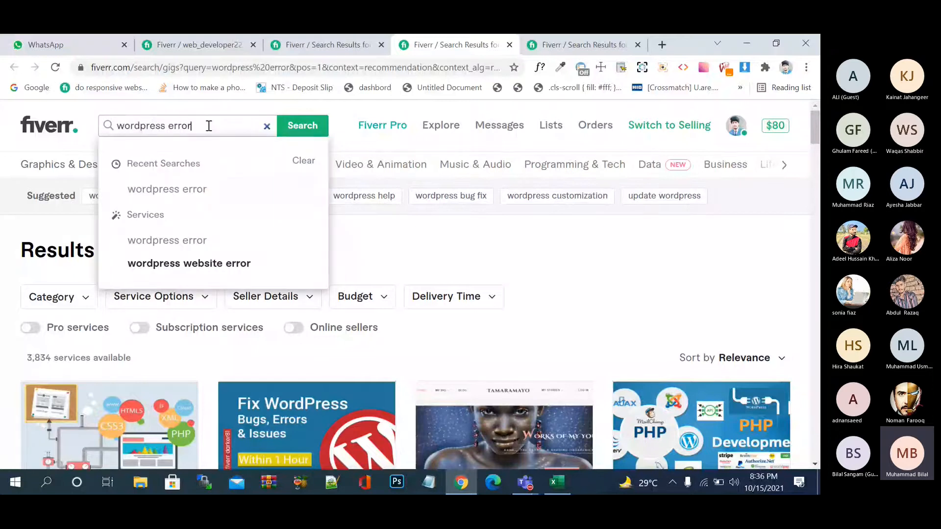
{"action": "key", "text": "ctrl+a"}
{"action": "key", "text": "ctrl+c"}
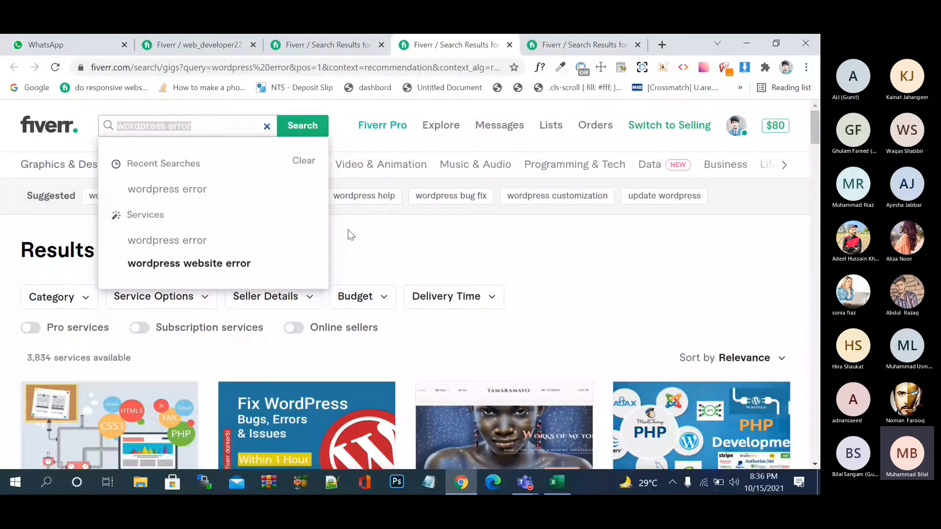
{"action": "left_click", "coordinate": [556, 482]}
{"action": "left_click", "coordinate": [157, 221]}
{"action": "key", "text": "ctrl+v"}
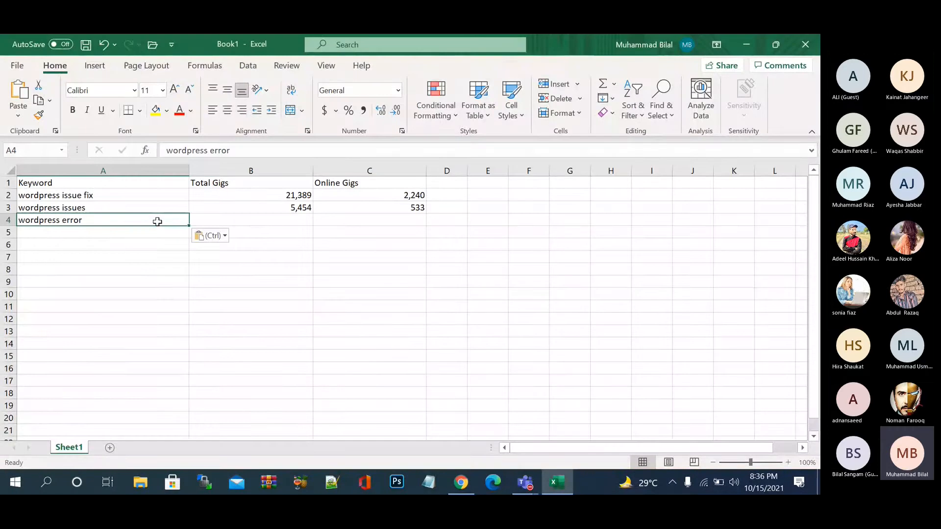
{"action": "left_click", "coordinate": [211, 236]}
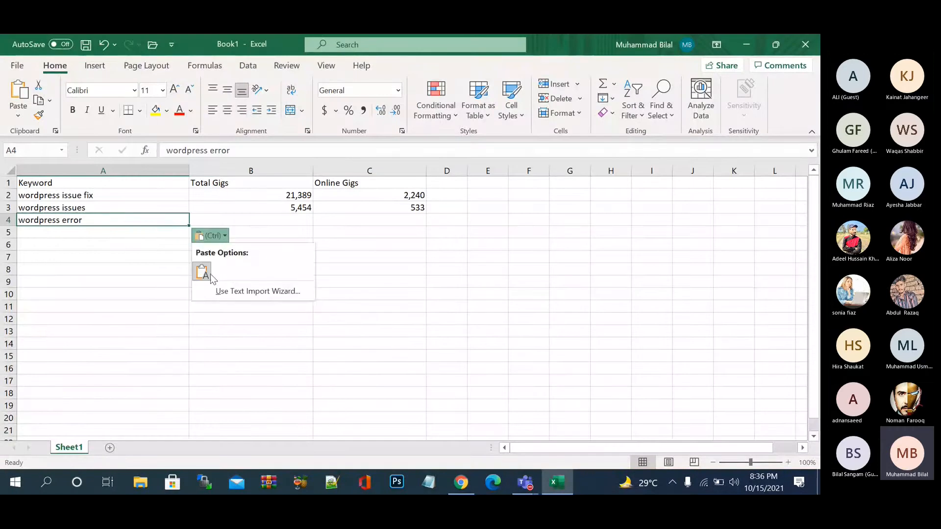
Step: Switch to the Microsoft Teams meeting, mute all attendees, and minimize the meeting window
{"action": "mouse_move", "coordinate": [525, 483]}
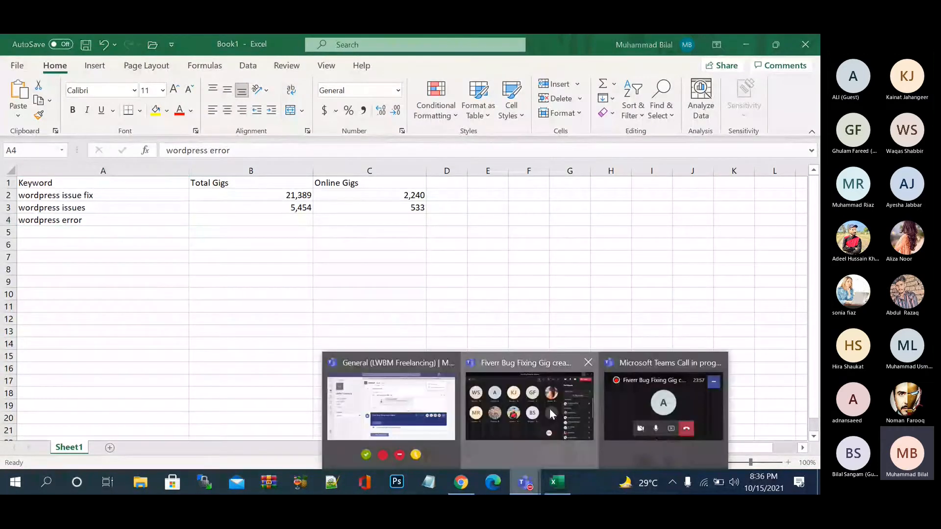
{"action": "left_click", "coordinate": [549, 407]}
{"action": "scroll", "coordinate": [735, 351], "scroll_direction": "down", "scroll_amount": 4}
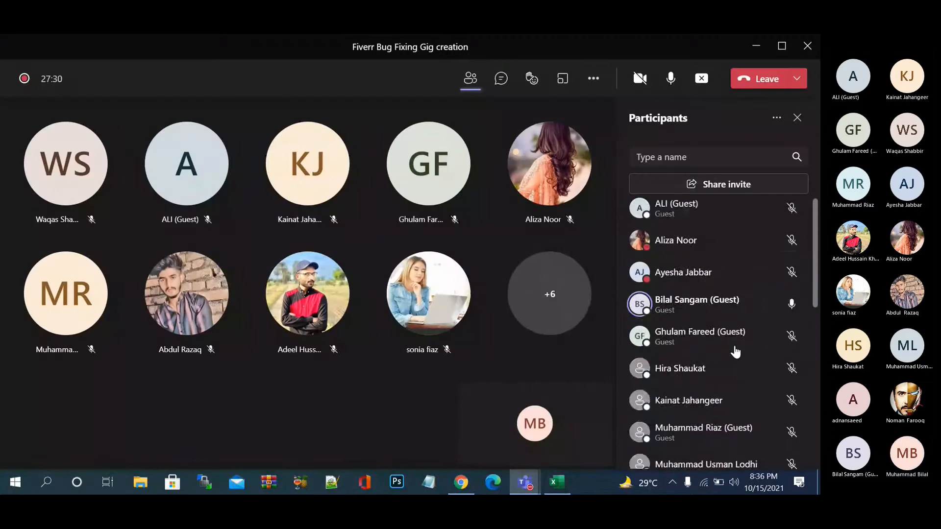
{"action": "scroll", "coordinate": [735, 351], "scroll_direction": "up", "scroll_amount": 4}
{"action": "left_click", "coordinate": [773, 266]}
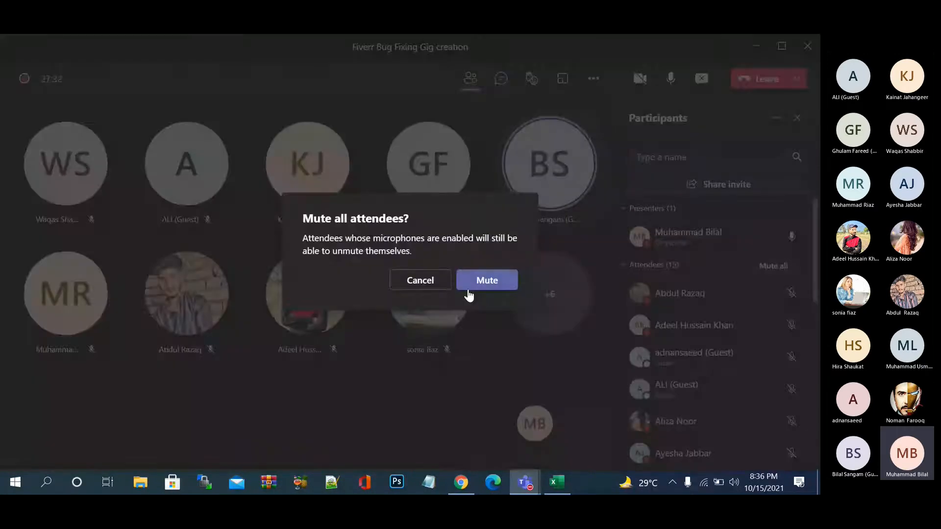
{"action": "left_click", "coordinate": [473, 286]}
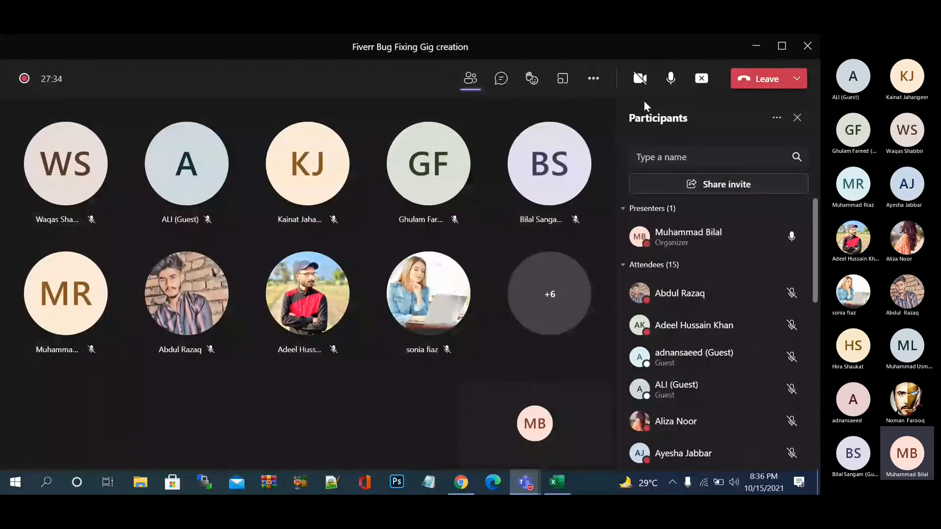
{"action": "left_click", "coordinate": [754, 47]}
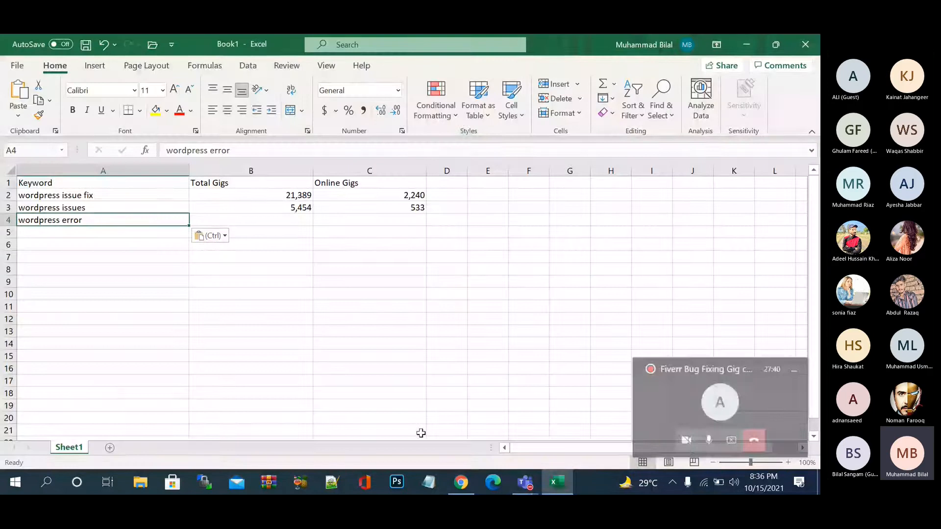
Step: Switch to the open Fiverr order page in Chrome and read the client's latest messages about the delivery
{"action": "left_click", "coordinate": [458, 488]}
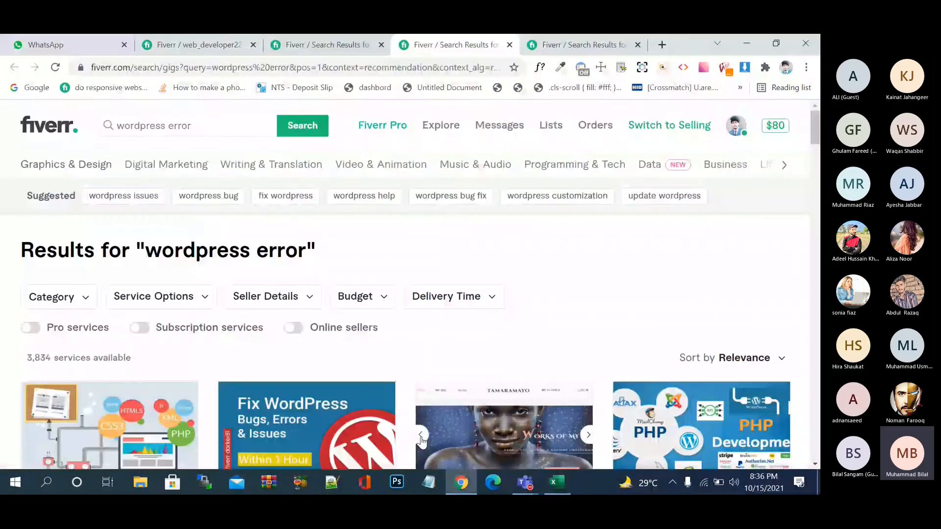
{"action": "left_click", "coordinate": [290, 43]}
{"action": "left_click", "coordinate": [239, 44]}
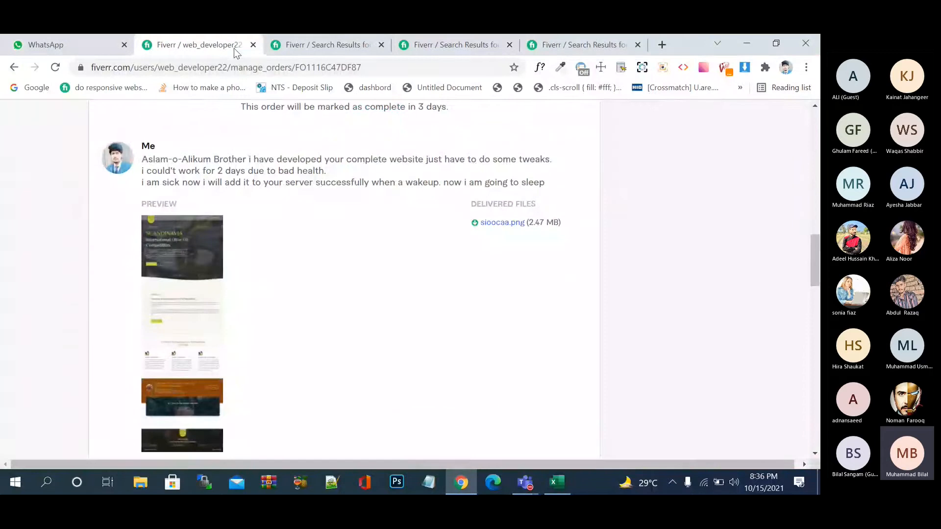
{"action": "scroll", "coordinate": [300, 234], "scroll_direction": "down", "scroll_amount": 15}
{"action": "scroll", "coordinate": [300, 234], "scroll_direction": "up", "scroll_amount": 5}
{"action": "scroll", "coordinate": [300, 235], "scroll_direction": "up", "scroll_amount": 2}
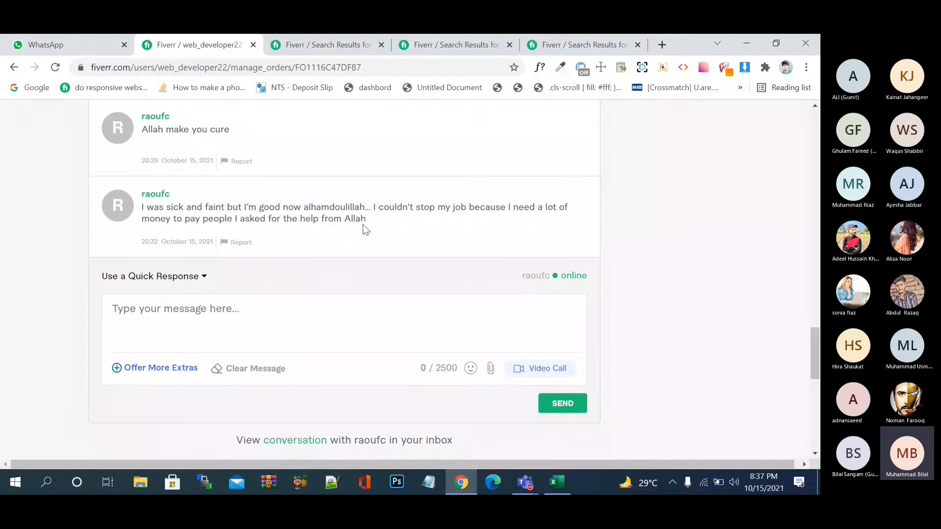
{"action": "left_click_drag", "start_coordinate": [371, 209], "coordinate": [227, 196]}
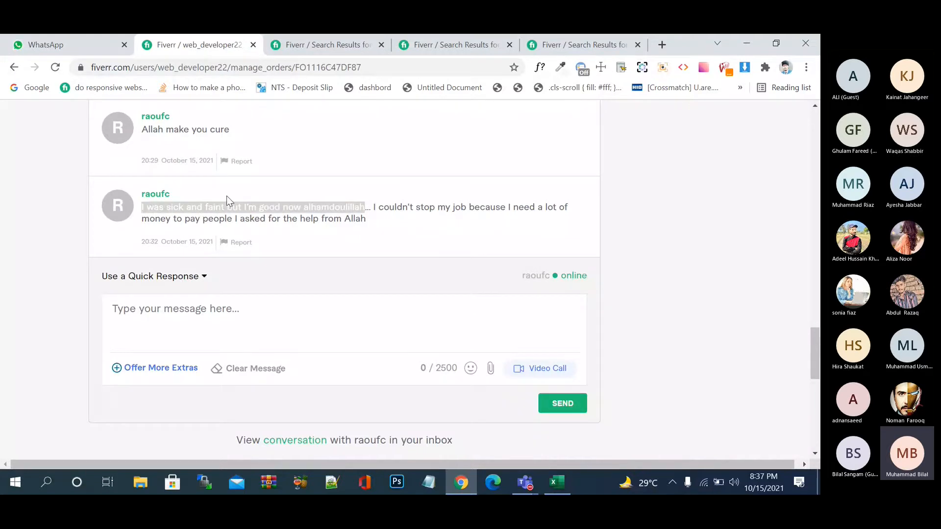
{"action": "left_click", "coordinate": [227, 195]}
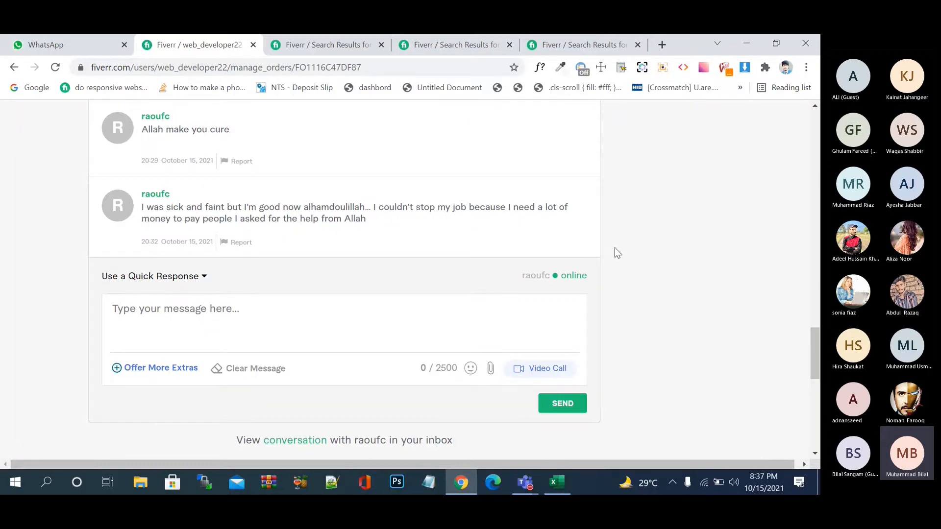
Step: Return to the Fiverr results for "wordpress error" and check them against the keyword recorded in the Excel sheet
{"action": "left_click", "coordinate": [451, 51]}
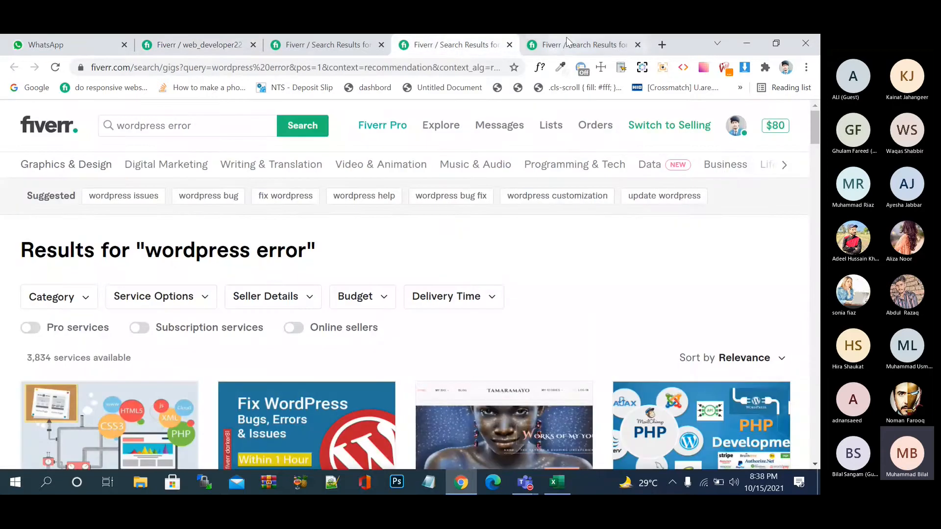
{"action": "left_click", "coordinate": [566, 38]}
{"action": "left_click", "coordinate": [446, 43]}
{"action": "left_click", "coordinate": [343, 43]}
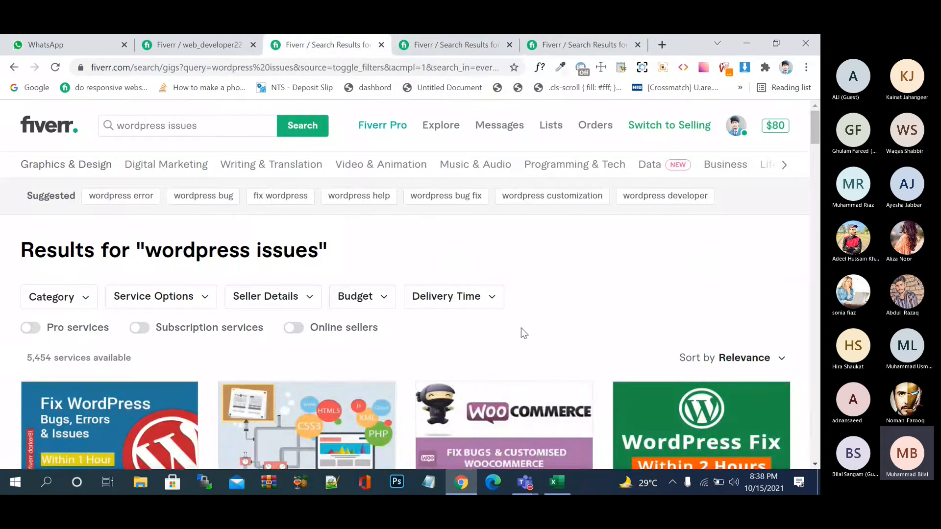
{"action": "left_click", "coordinate": [429, 44]}
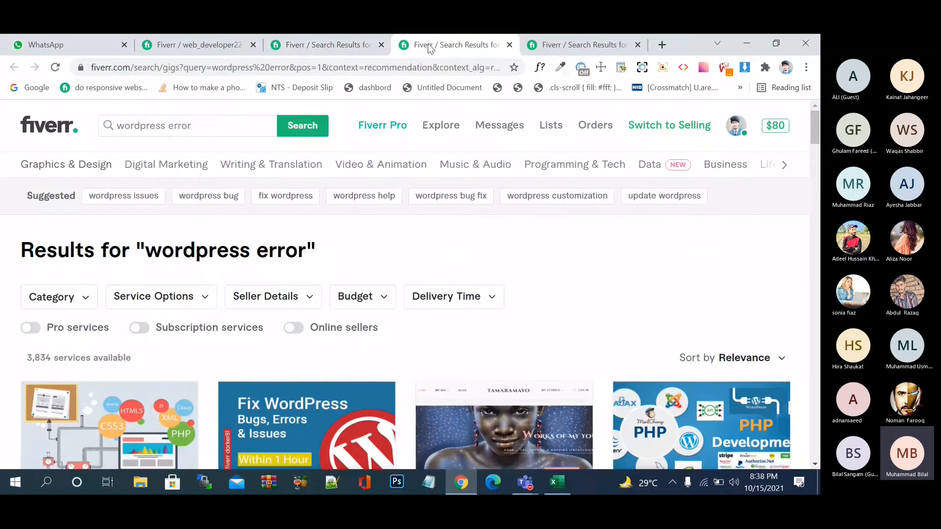
{"action": "scroll", "coordinate": [430, 256], "scroll_direction": "down", "scroll_amount": 1}
{"action": "scroll", "coordinate": [431, 257], "scroll_direction": "down", "scroll_amount": 2}
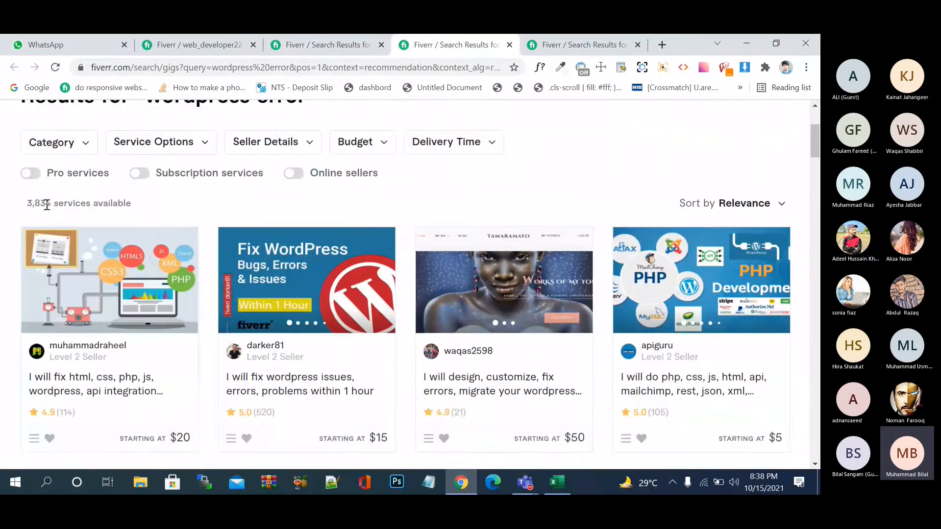
{"action": "scroll", "coordinate": [46, 205], "scroll_direction": "up", "scroll_amount": 2}
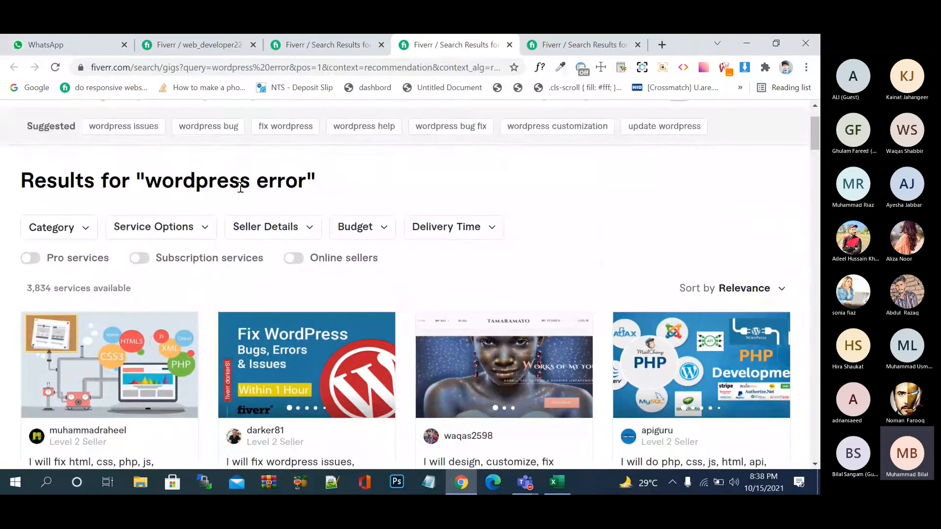
{"action": "scroll", "coordinate": [240, 188], "scroll_direction": "up", "scroll_amount": 2}
{"action": "left_click", "coordinate": [210, 124]}
{"action": "key", "text": "ctrl+a"}
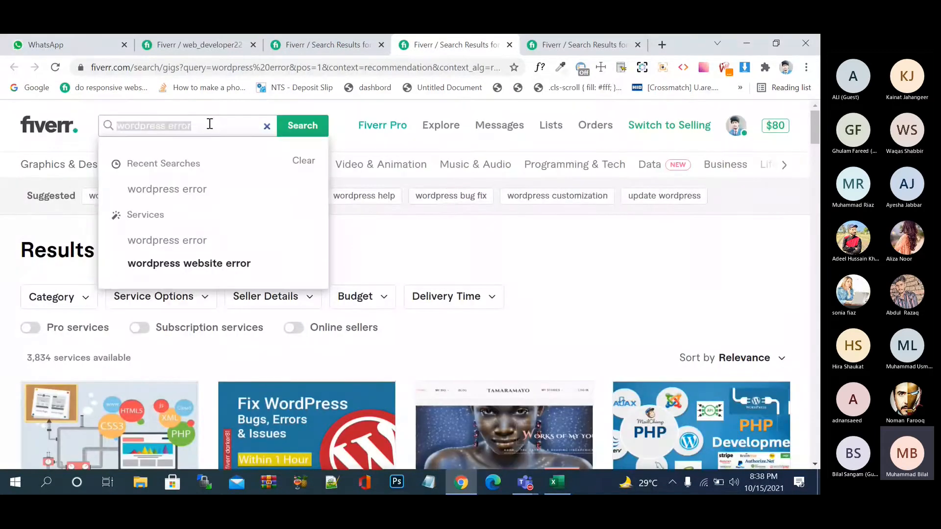
{"action": "key", "text": "alt+Tab"}
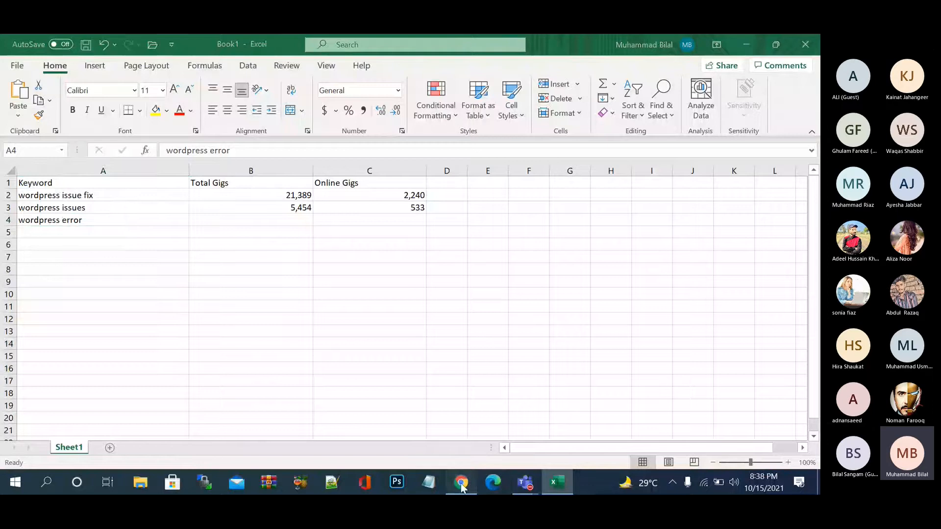
{"action": "key", "text": "alt+Tab"}
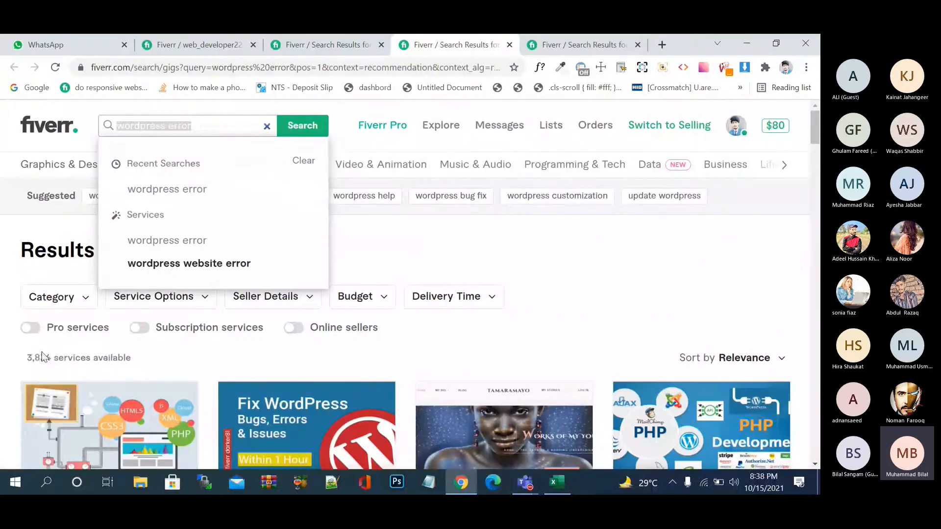
Step: Copy the total services count 3,834 for "wordpress error" into Excel cell B4, matching the sheet's formatting
{"action": "left_click_drag", "start_coordinate": [52, 358], "coordinate": [29, 356]}
{"action": "key", "text": "ctrl+c"}
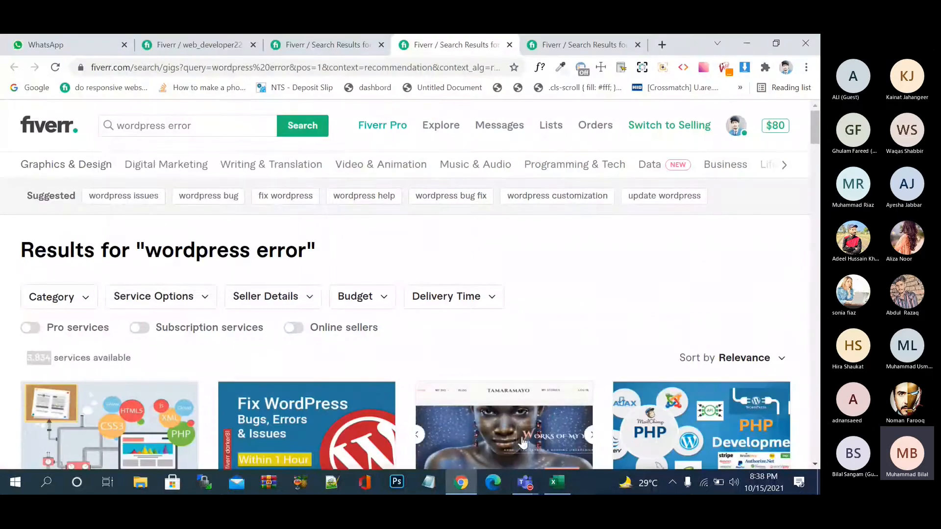
{"action": "left_click", "coordinate": [557, 483]}
{"action": "key", "text": "ctrl+v"}
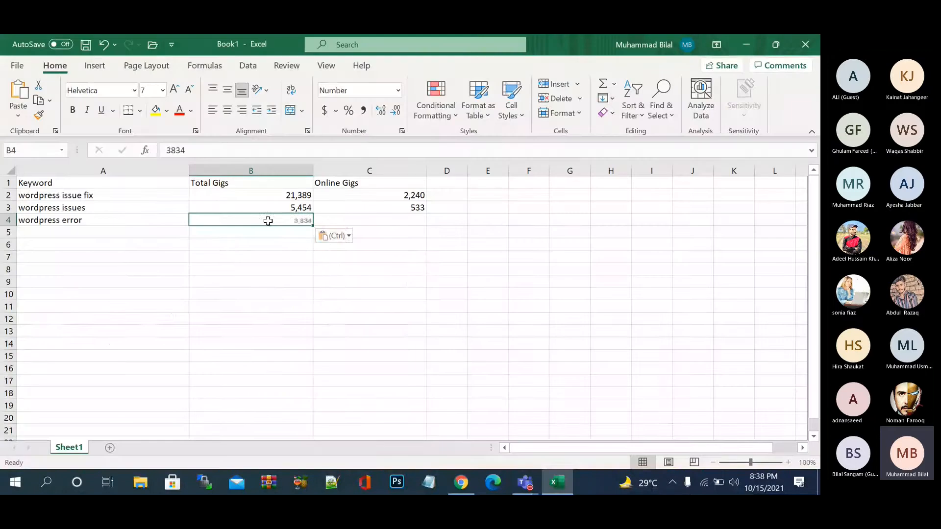
{"action": "left_click", "coordinate": [349, 236]}
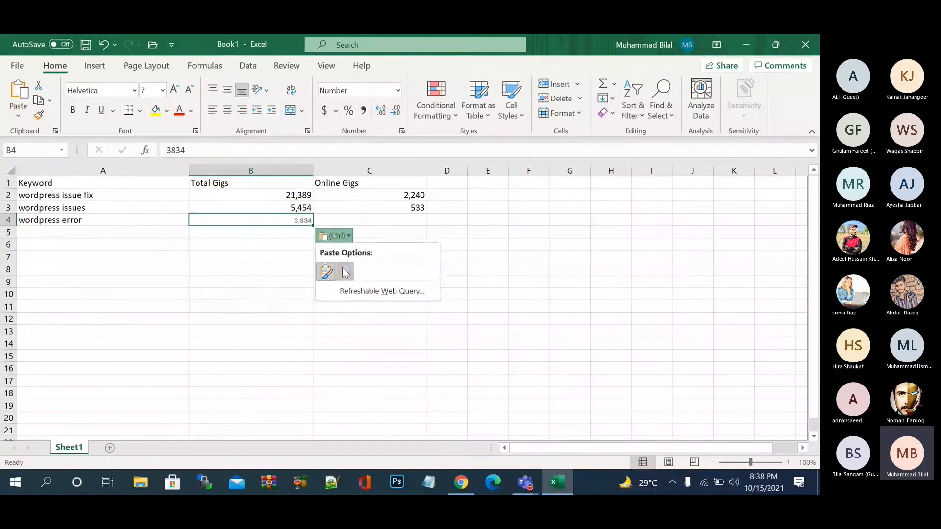
{"action": "left_click", "coordinate": [342, 267]}
Step: Return to Fiverr and limit the "wordpress error" results to online sellers
{"action": "left_click", "coordinate": [463, 483]}
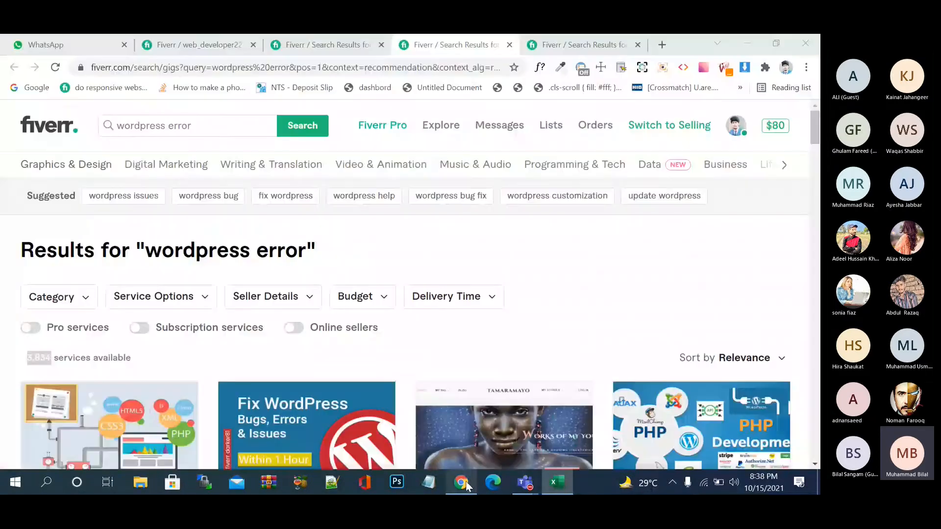
{"action": "left_click", "coordinate": [295, 328]}
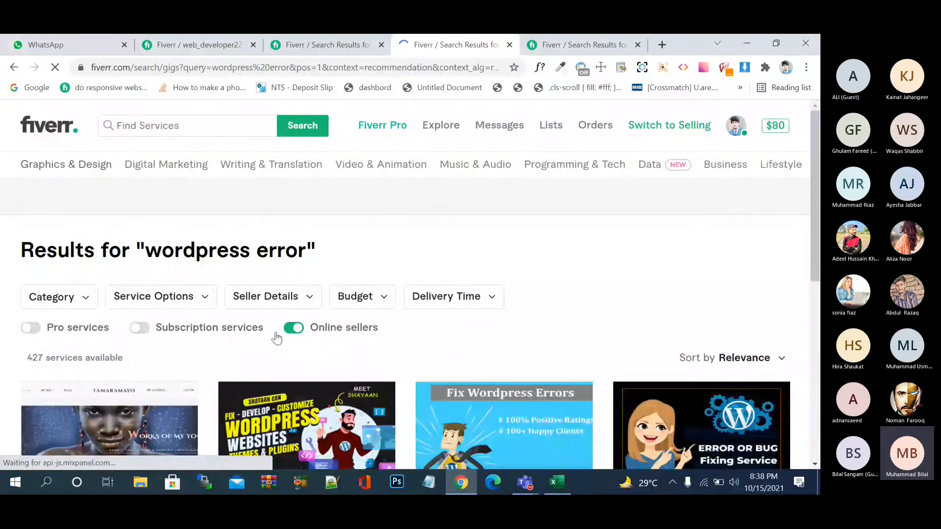
{"action": "scroll", "coordinate": [228, 347], "scroll_direction": "down", "scroll_amount": 2}
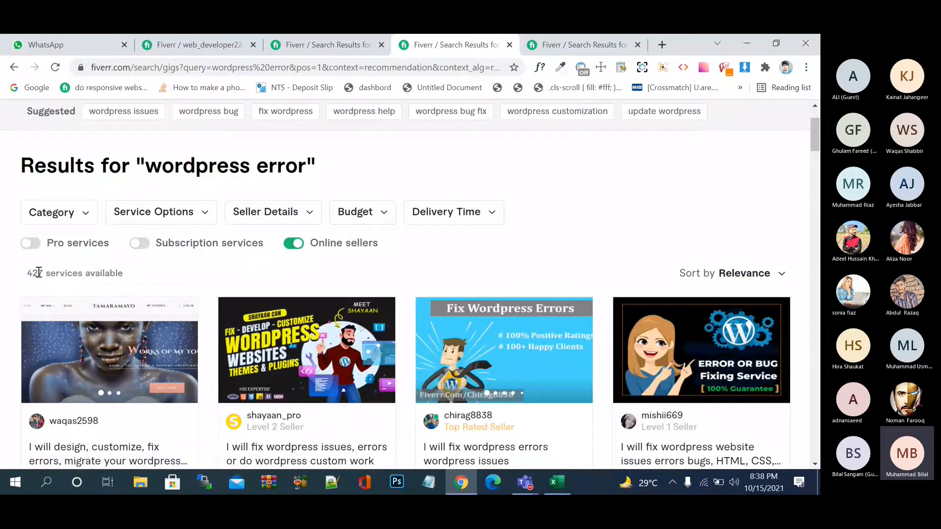
Step: Copy the online services count 427 into Excel cell C4, matching the sheet's formatting
{"action": "left_click_drag", "start_coordinate": [44, 273], "coordinate": [28, 274]}
{"action": "key", "text": "ctrl+c"}
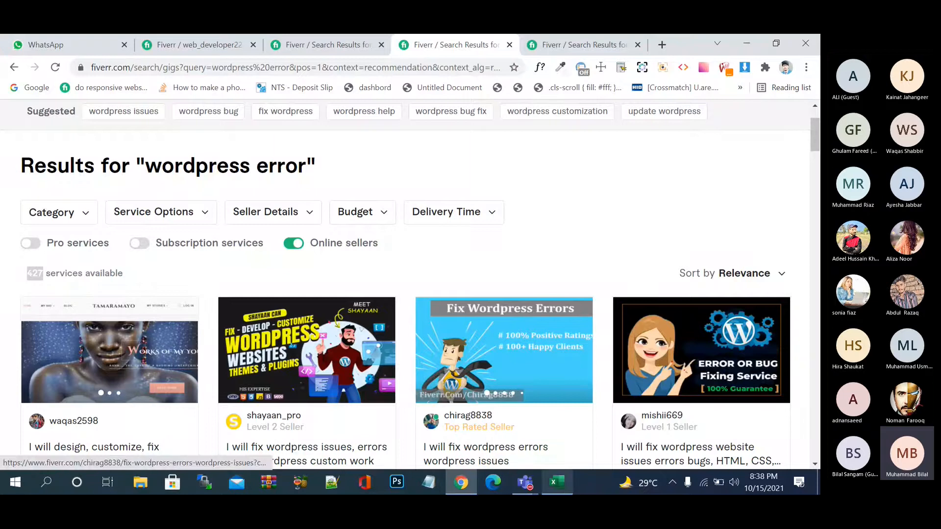
{"action": "left_click", "coordinate": [557, 483]}
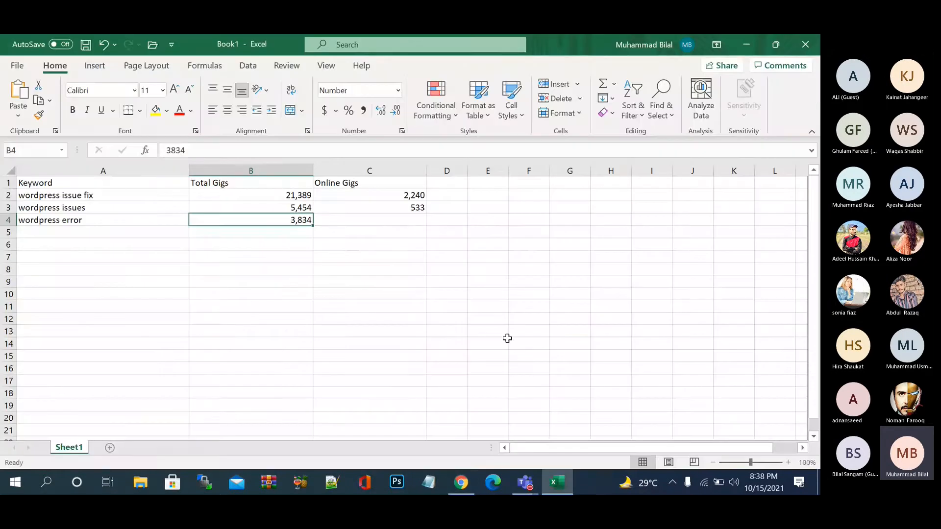
{"action": "left_click", "coordinate": [412, 222]}
{"action": "key", "text": "ctrl+v"}
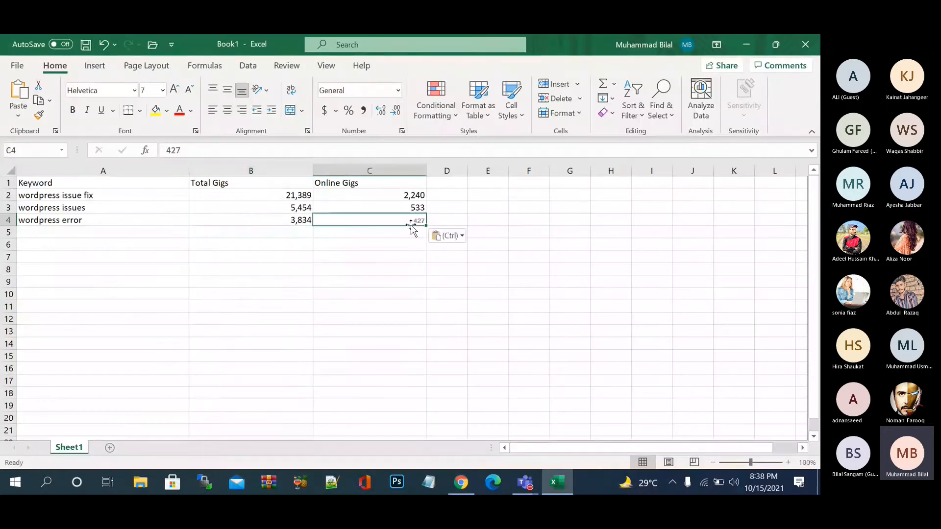
{"action": "left_click", "coordinate": [461, 235]}
{"action": "left_click", "coordinate": [462, 270]}
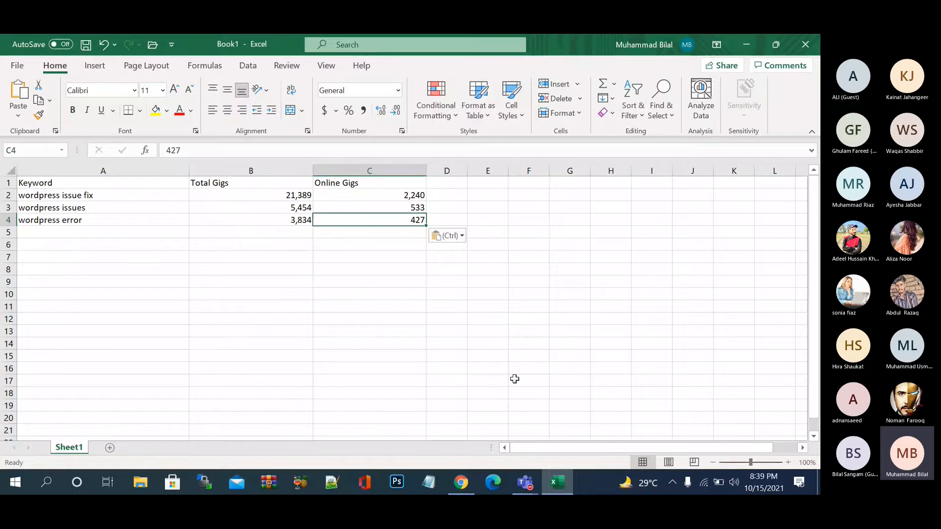
Step: Switch to the Fiverr results for "wordpress bug" and examine the competing gigs' titles, thumbnails, ratings and starting prices
{"action": "left_click", "coordinate": [458, 481]}
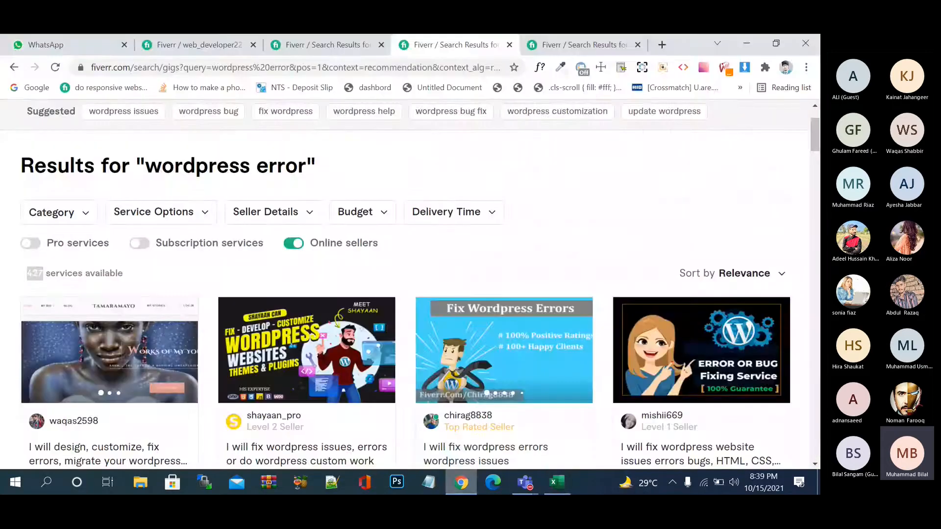
{"action": "left_click", "coordinate": [583, 45]}
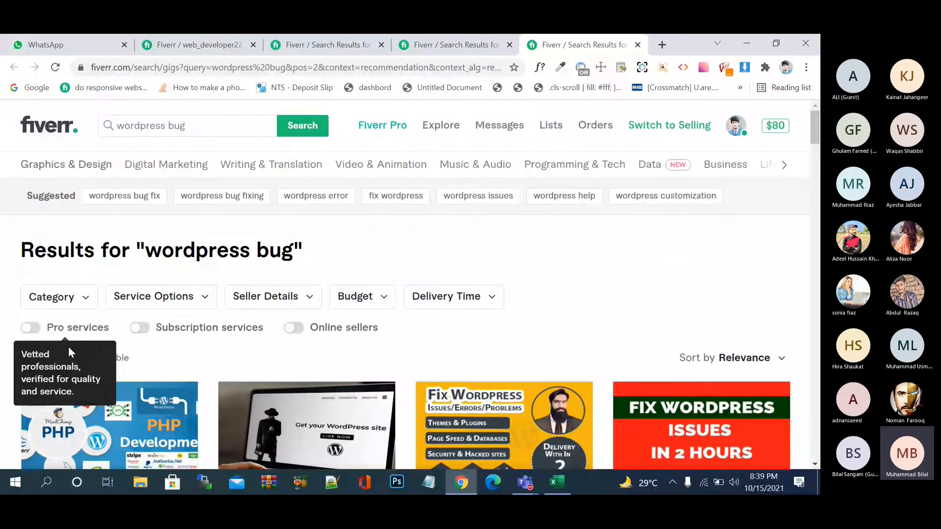
{"action": "scroll", "coordinate": [274, 372], "scroll_direction": "down", "scroll_amount": 1}
{"action": "scroll", "coordinate": [275, 373], "scroll_direction": "down", "scroll_amount": 3}
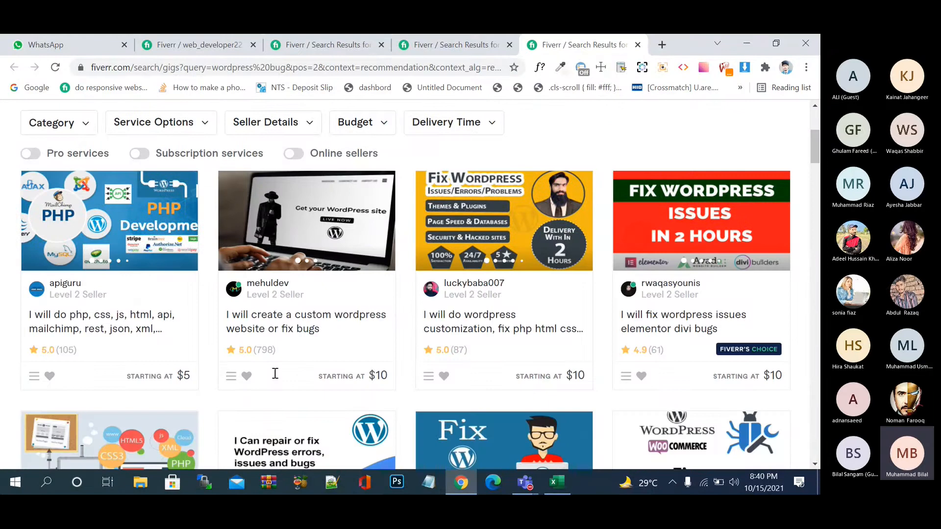
{"action": "scroll", "coordinate": [275, 374], "scroll_direction": "down", "scroll_amount": 3}
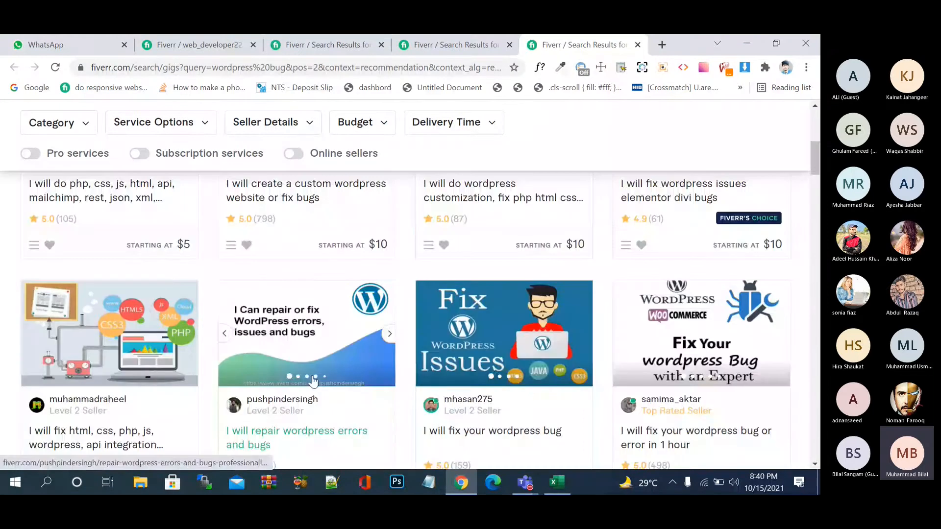
{"action": "scroll", "coordinate": [314, 379], "scroll_direction": "down", "scroll_amount": 5}
{"action": "scroll", "coordinate": [313, 381], "scroll_direction": "down", "scroll_amount": 5}
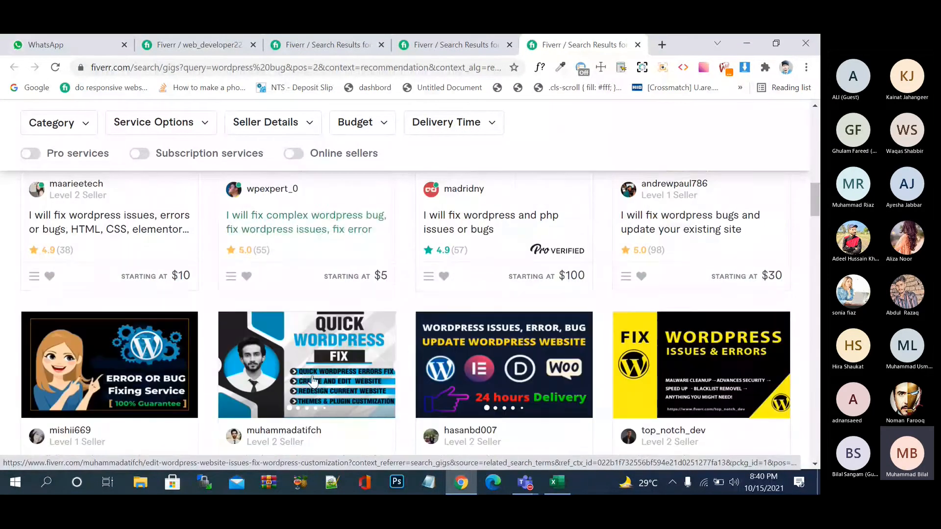
{"action": "scroll", "coordinate": [313, 381], "scroll_direction": "down", "scroll_amount": 3}
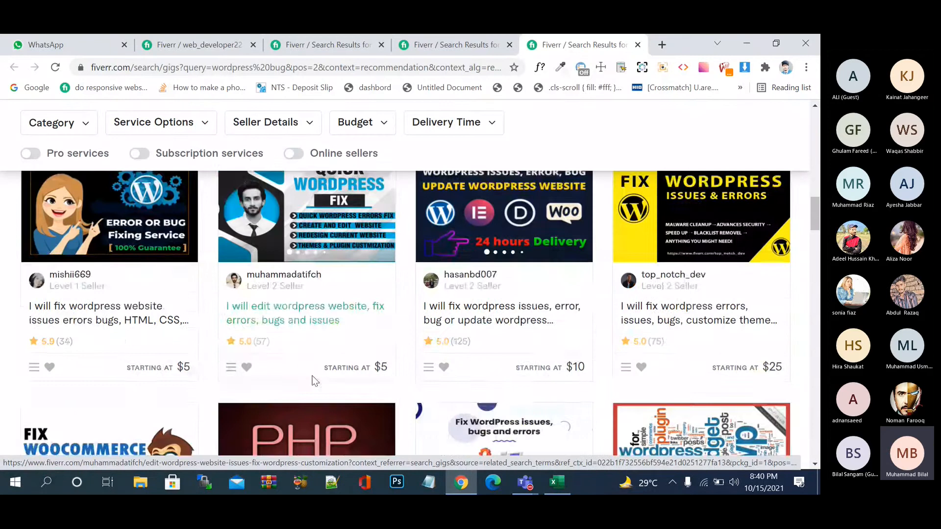
{"action": "scroll", "coordinate": [314, 381], "scroll_direction": "down", "scroll_amount": 1}
{"action": "scroll", "coordinate": [313, 381], "scroll_direction": "down", "scroll_amount": 7}
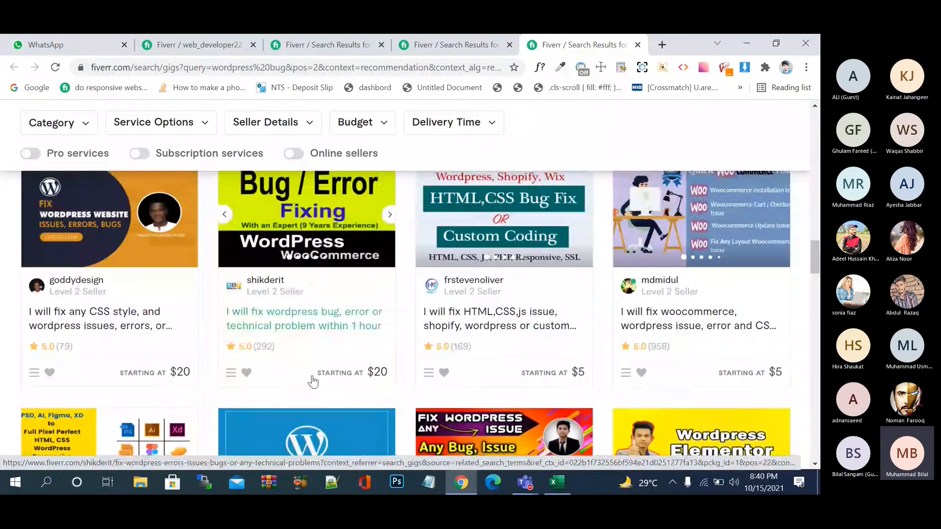
{"action": "scroll", "coordinate": [313, 381], "scroll_direction": "down", "scroll_amount": 3}
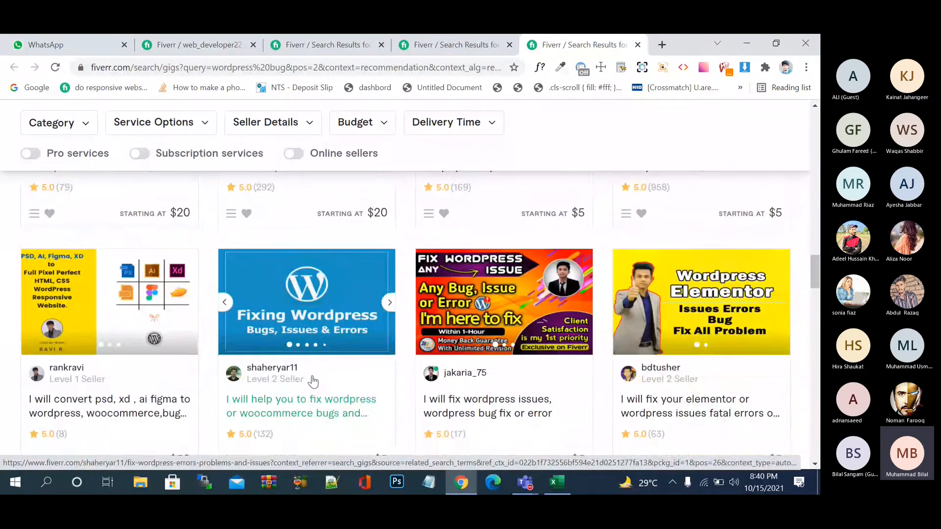
{"action": "scroll", "coordinate": [312, 382], "scroll_direction": "down", "scroll_amount": 3}
{"action": "scroll", "coordinate": [313, 381], "scroll_direction": "down", "scroll_amount": 3}
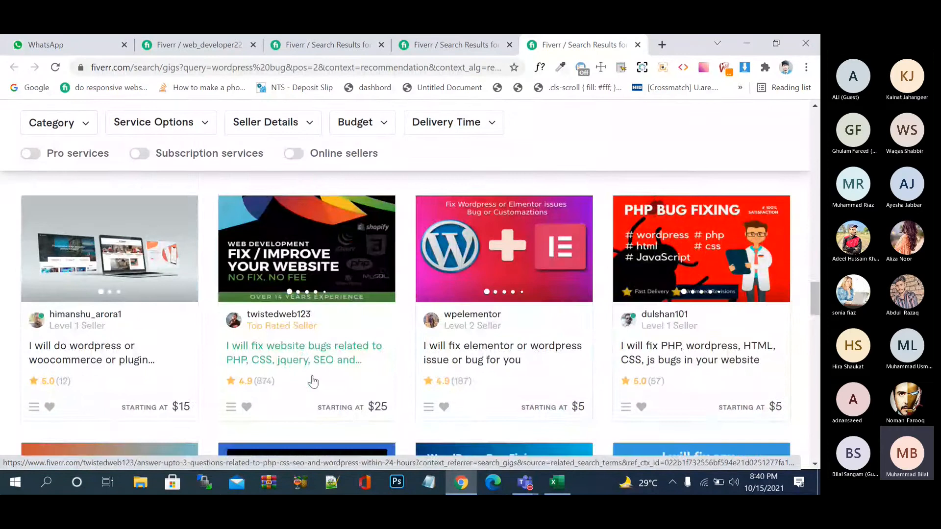
{"action": "scroll", "coordinate": [312, 381], "scroll_direction": "down", "scroll_amount": 4}
{"action": "scroll", "coordinate": [313, 381], "scroll_direction": "down", "scroll_amount": 3}
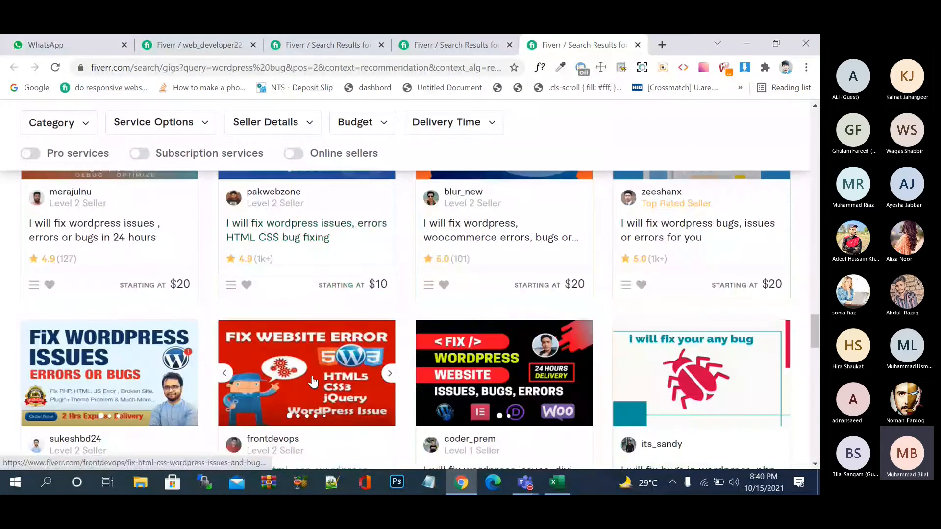
{"action": "scroll", "coordinate": [313, 381], "scroll_direction": "down", "scroll_amount": 2}
{"action": "scroll", "coordinate": [314, 381], "scroll_direction": "down", "scroll_amount": 1}
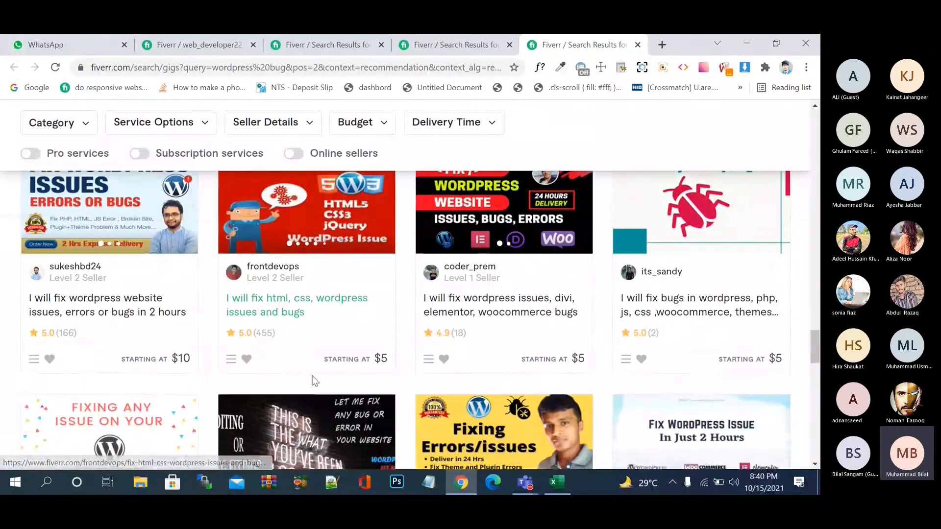
{"action": "scroll", "coordinate": [314, 381], "scroll_direction": "down", "scroll_amount": 1}
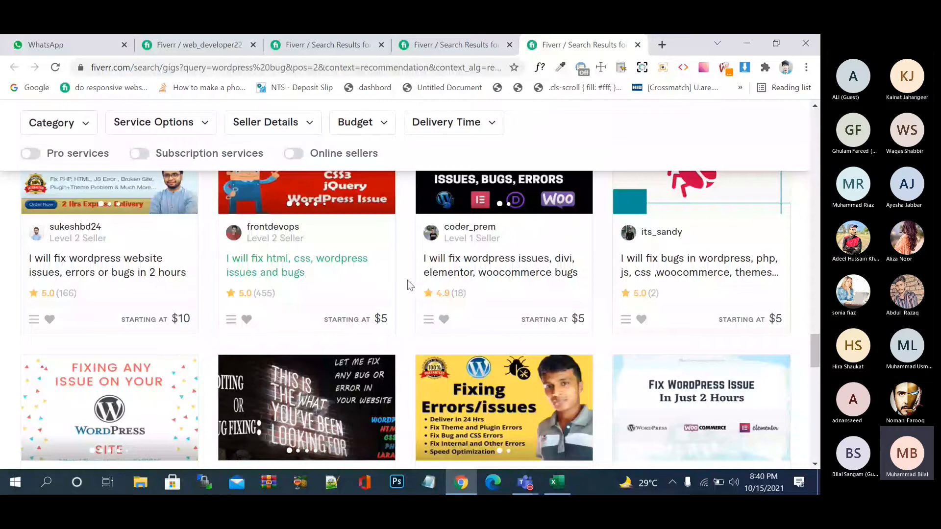
{"action": "scroll", "coordinate": [416, 295], "scroll_direction": "down", "scroll_amount": 4}
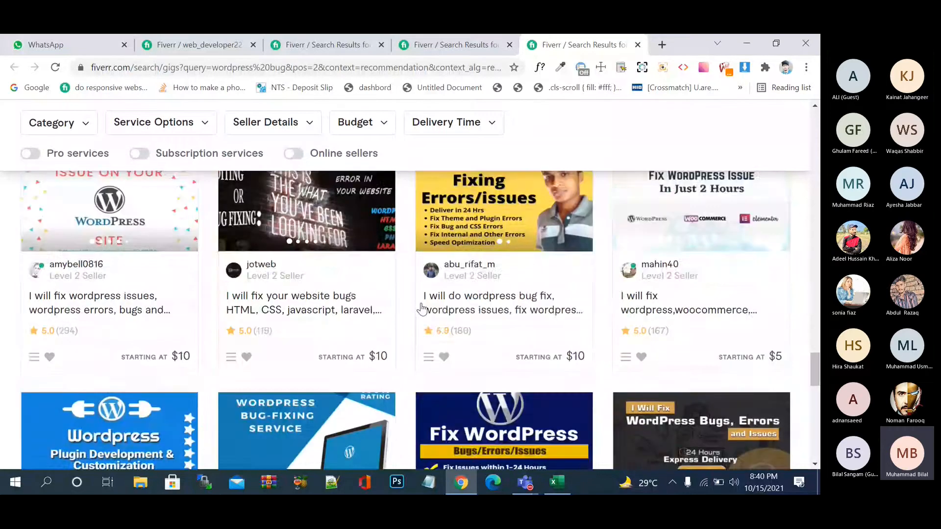
{"action": "scroll", "coordinate": [420, 307], "scroll_direction": "down", "scroll_amount": 2}
{"action": "scroll", "coordinate": [421, 307], "scroll_direction": "up", "scroll_amount": 10}
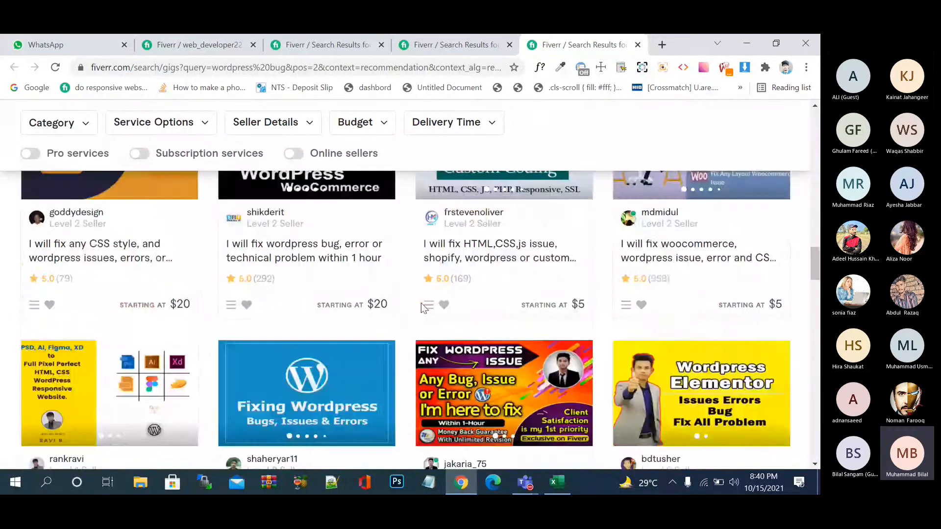
{"action": "scroll", "coordinate": [423, 307], "scroll_direction": "up", "scroll_amount": 10}
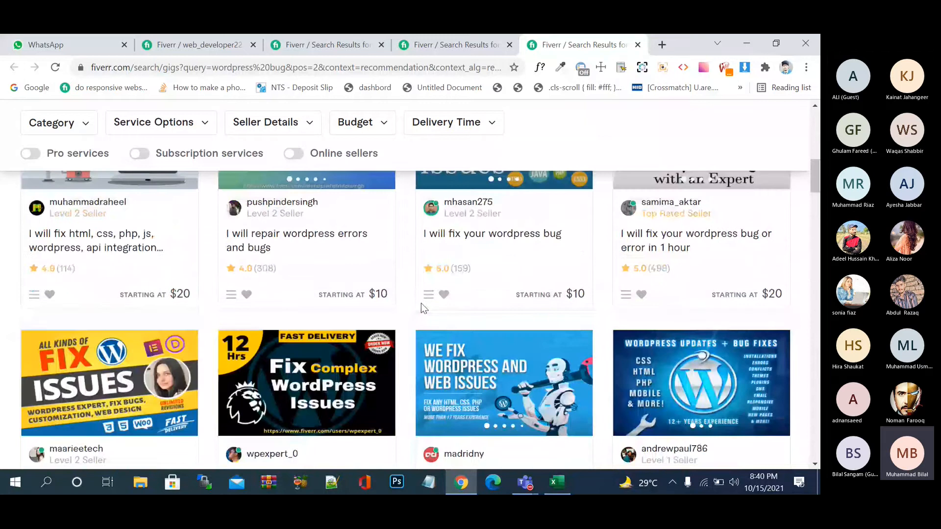
{"action": "scroll", "coordinate": [421, 303], "scroll_direction": "up", "scroll_amount": 10}
Step: Copy the search keyword "wordpress bug" from Fiverr into Excel cell A5
{"action": "left_click", "coordinate": [211, 126]}
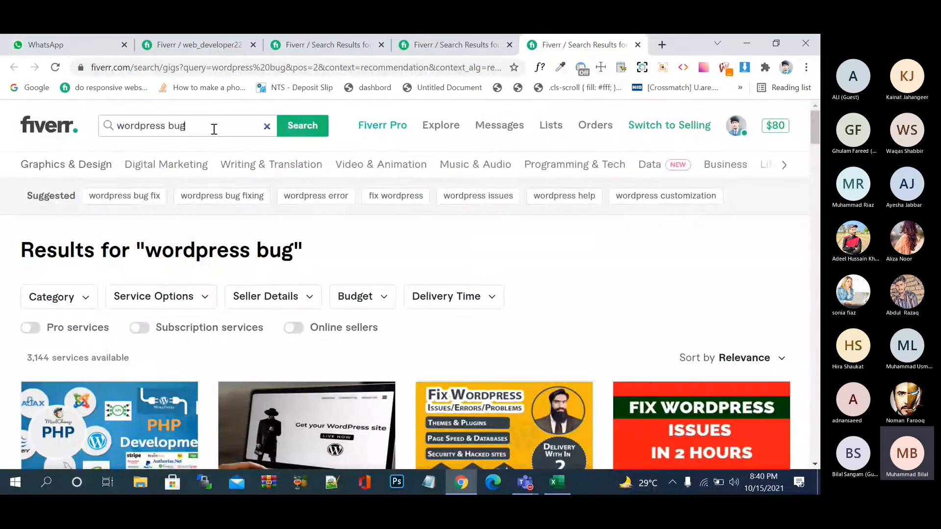
{"action": "key", "text": "ctrl+a"}
{"action": "key", "text": "ctrl+c"}
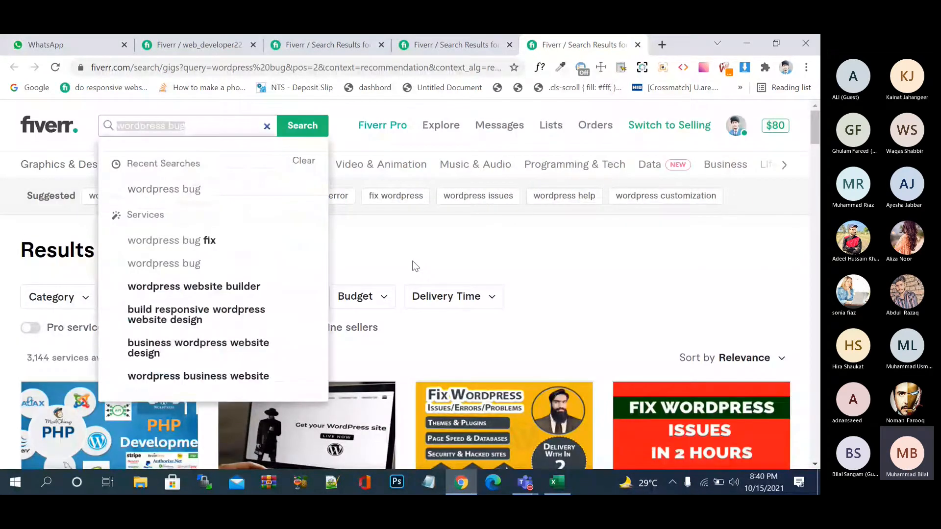
{"action": "left_click", "coordinate": [415, 266]}
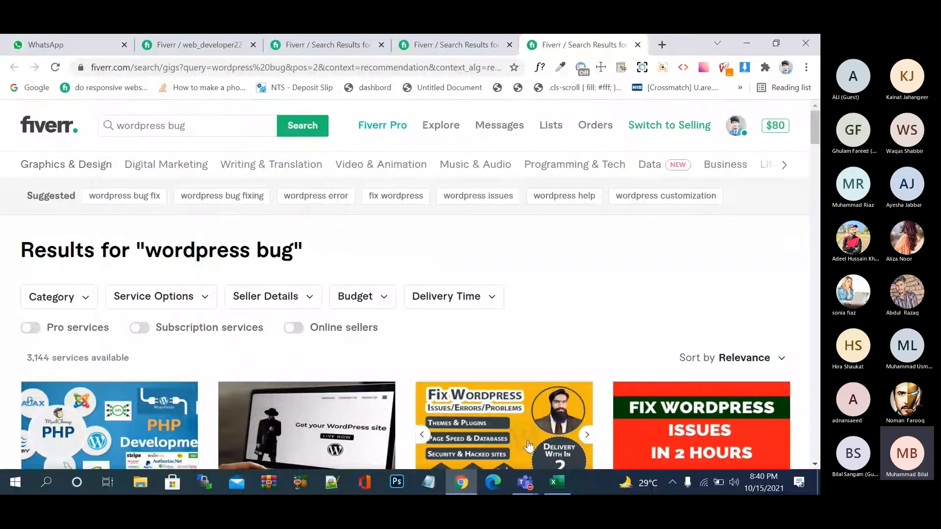
{"action": "key", "text": "alt+Tab"}
{"action": "left_click", "coordinate": [122, 231]}
{"action": "key", "text": "ctrl+v"}
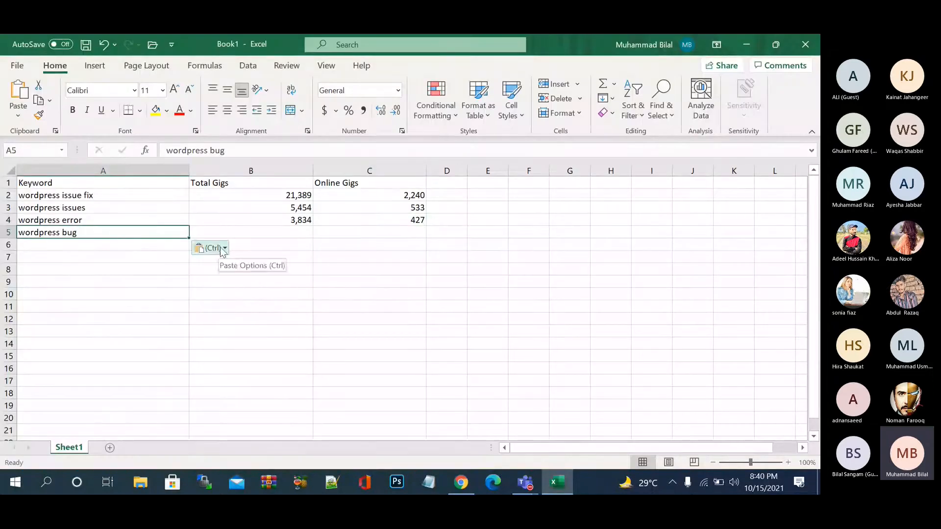
Step: Return to Fiverr, copy the total services count for "wordpress bug", and limit the results to online sellers
{"action": "left_click", "coordinate": [464, 486]}
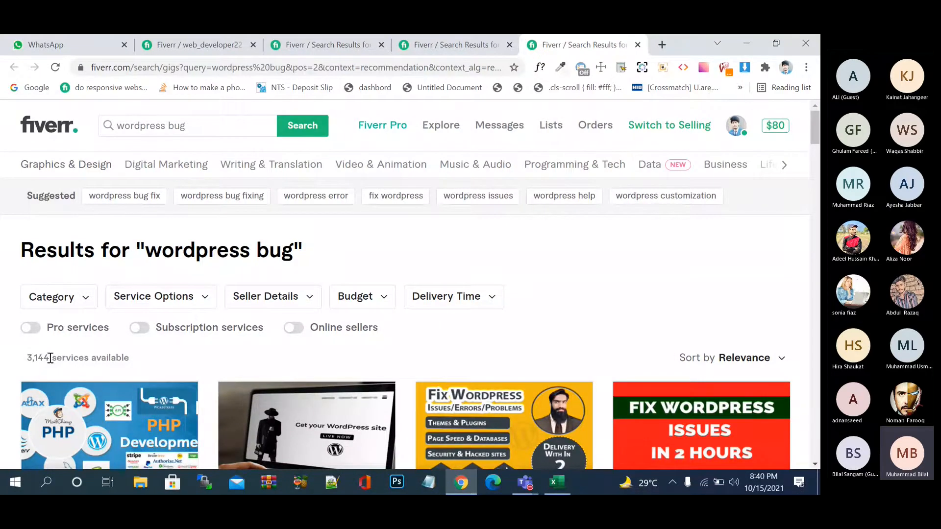
{"action": "left_click", "coordinate": [295, 328]}
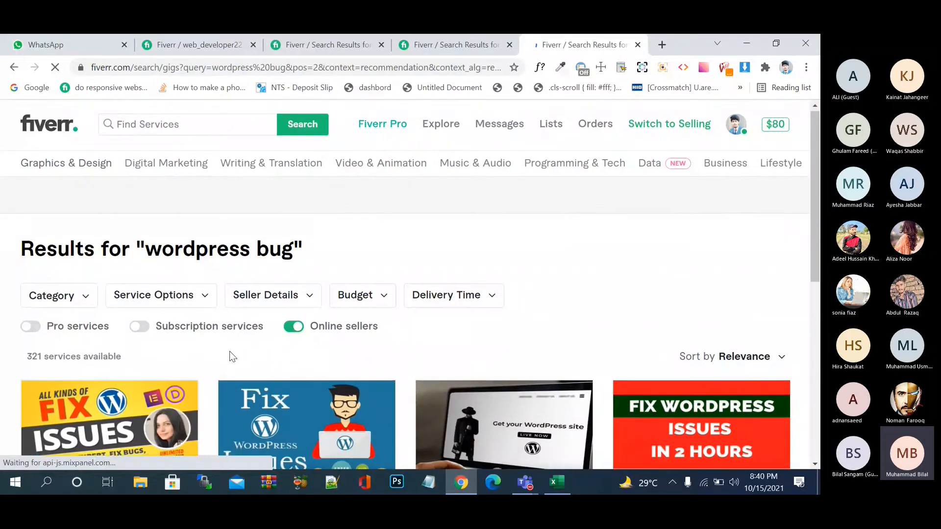
{"action": "scroll", "coordinate": [230, 353], "scroll_direction": "down", "scroll_amount": 2}
Step: Enter the total services count 3,144 in Excel cell B5, matching the sheet's formatting
{"action": "left_click", "coordinate": [556, 482]}
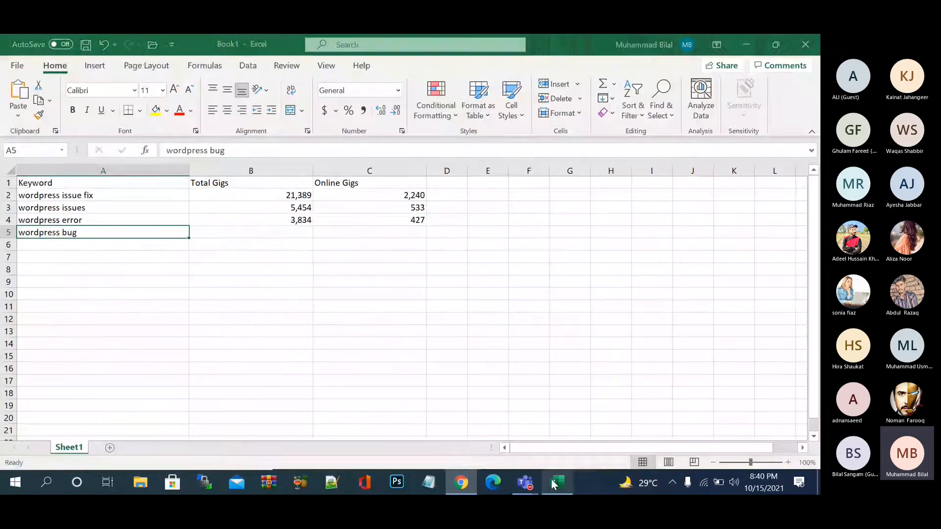
{"action": "left_click", "coordinate": [289, 232]}
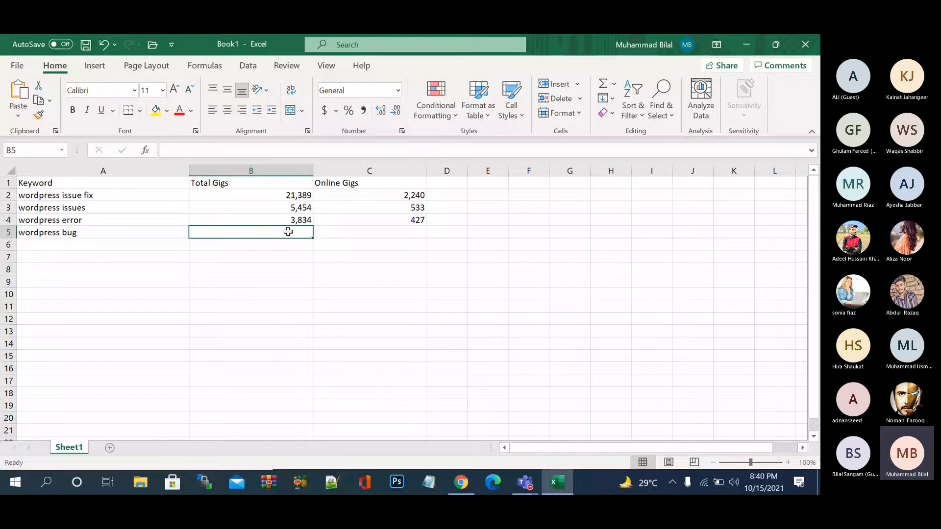
{"action": "type", "text": "3,144"}
{"action": "left_click", "coordinate": [347, 249]}
{"action": "left_click", "coordinate": [344, 283]}
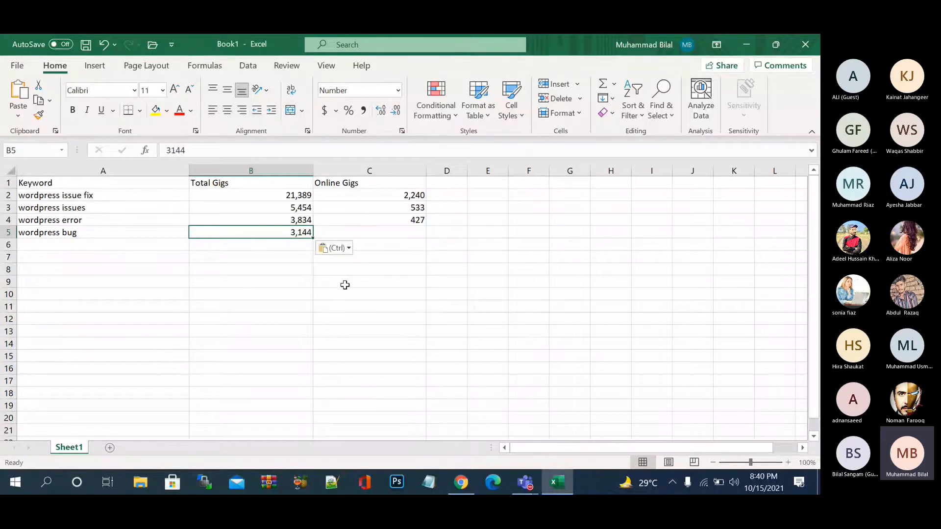
Step: Copy the online services count 321 for "wordpress bug" from Fiverr into Excel cell C5, matching the sheet's formatting
{"action": "left_click", "coordinate": [461, 485]}
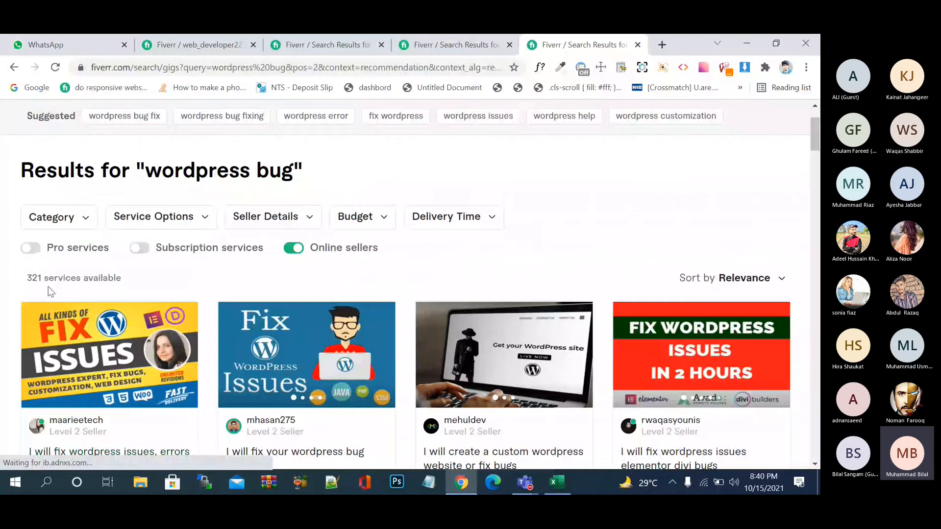
{"action": "left_click_drag", "start_coordinate": [42, 278], "coordinate": [26, 278]}
{"action": "key", "text": "ctrl+c"}
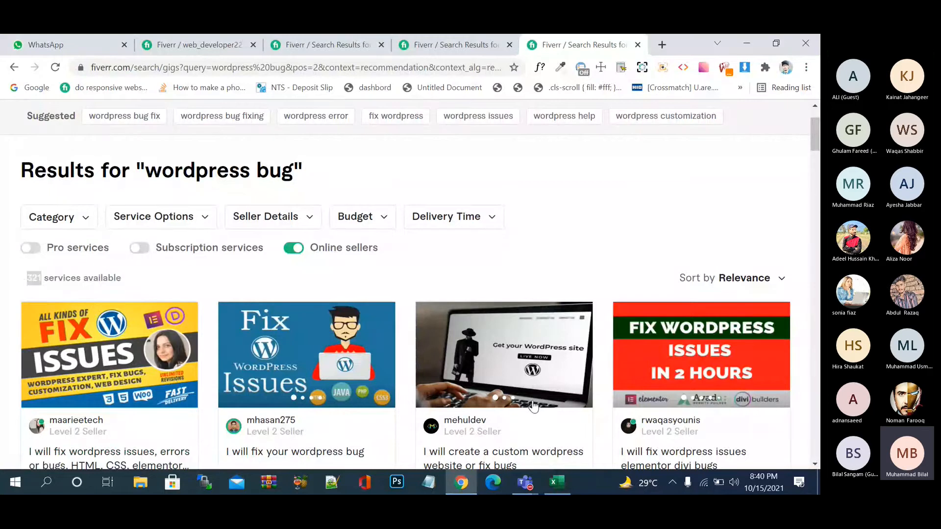
{"action": "left_click", "coordinate": [557, 482]}
{"action": "left_click", "coordinate": [365, 232]}
{"action": "key", "text": "ctrl+v"}
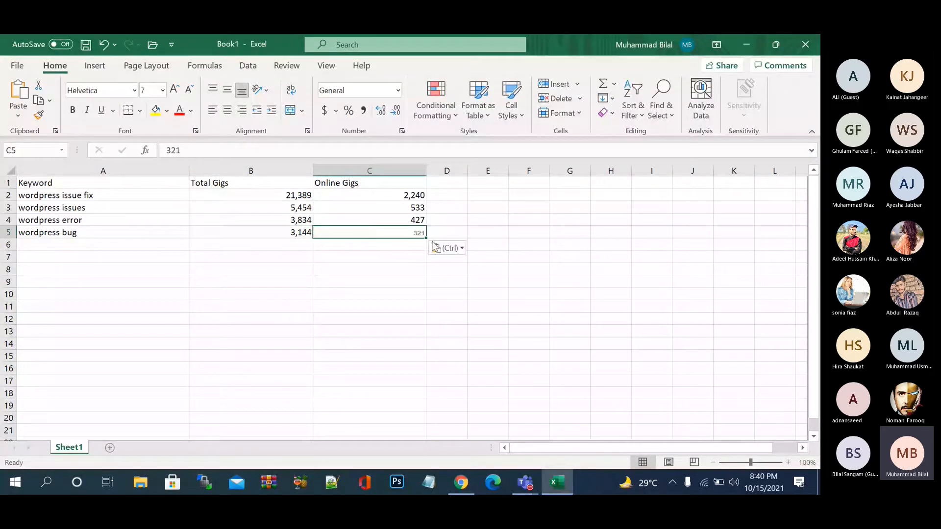
{"action": "left_click", "coordinate": [462, 248]}
{"action": "left_click", "coordinate": [455, 282]}
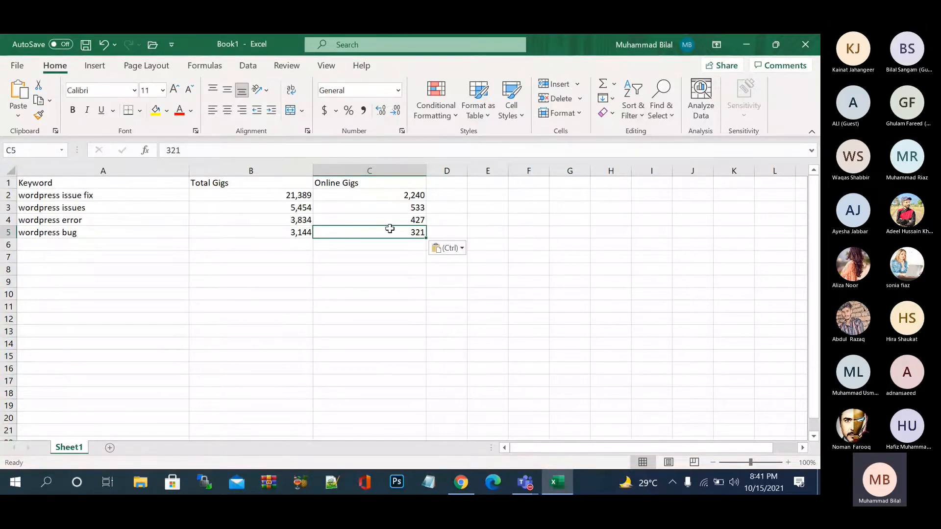
{"action": "left_click", "coordinate": [274, 229]}
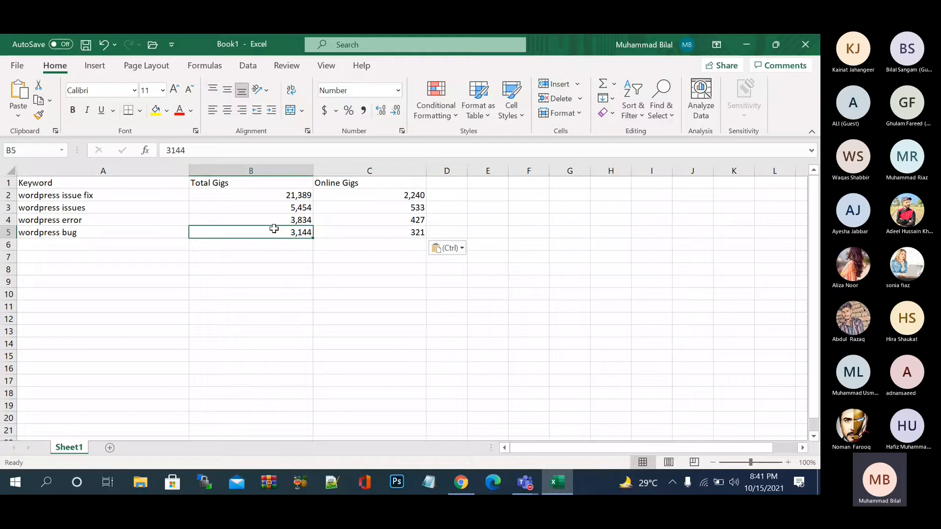
{"action": "left_click", "coordinate": [167, 243]}
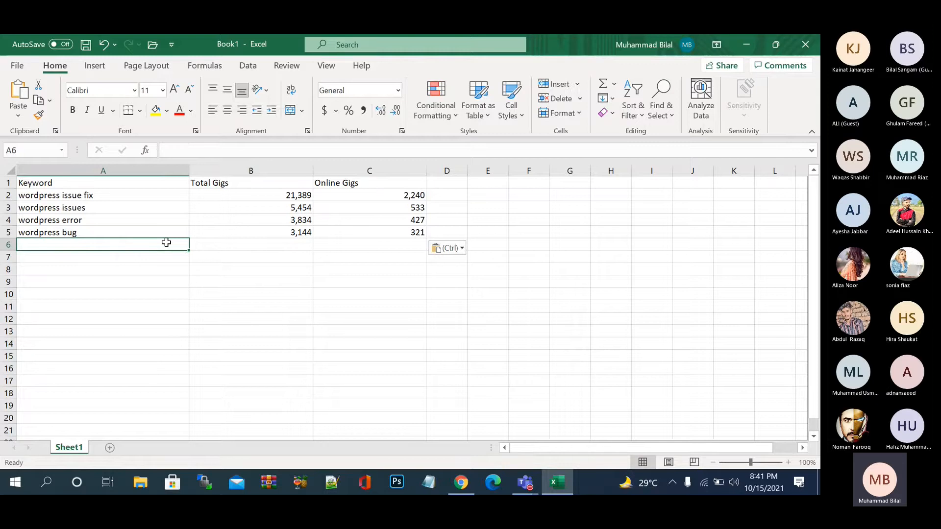
{"action": "left_click", "coordinate": [367, 245]}
{"action": "left_click", "coordinate": [100, 250]}
{"action": "left_click", "coordinate": [231, 246]}
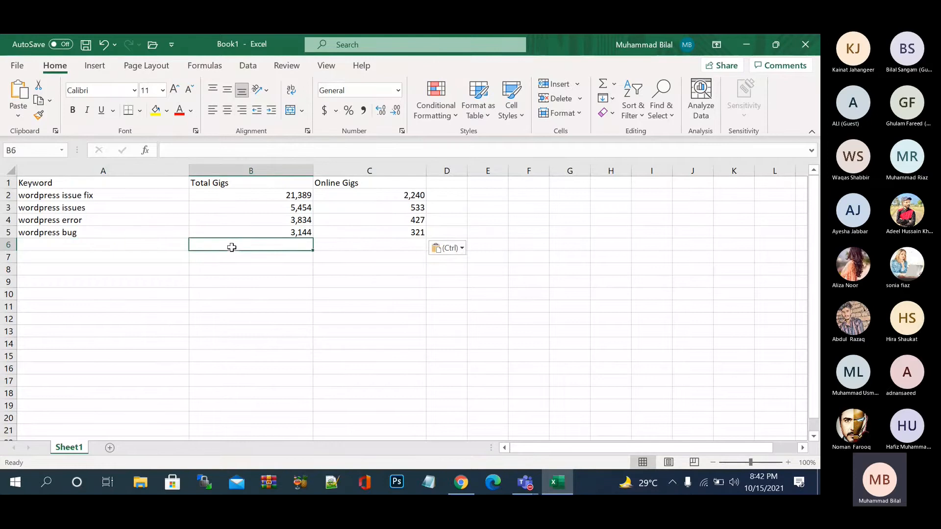
Step: Return to Fiverr and review the suggested keywords on the "wordpress bug" and "wordpress error" results
{"action": "left_click", "coordinate": [462, 483]}
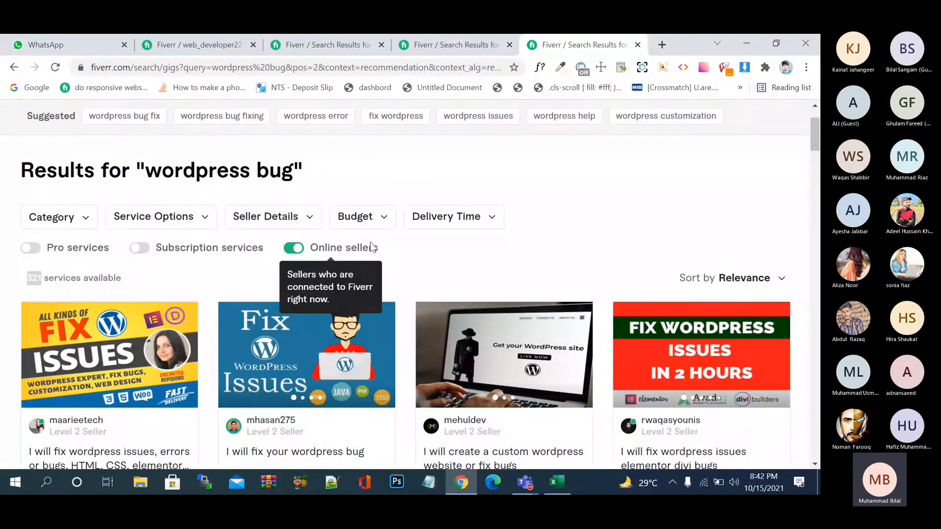
{"action": "scroll", "coordinate": [372, 247], "scroll_direction": "up", "scroll_amount": 2}
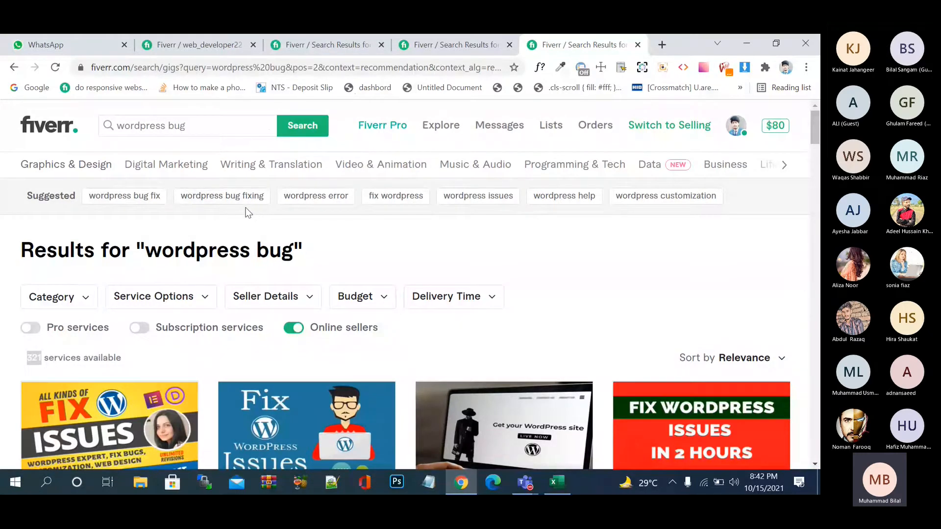
{"action": "left_click", "coordinate": [419, 40]}
{"action": "scroll", "coordinate": [339, 148], "scroll_direction": "up", "scroll_amount": 1}
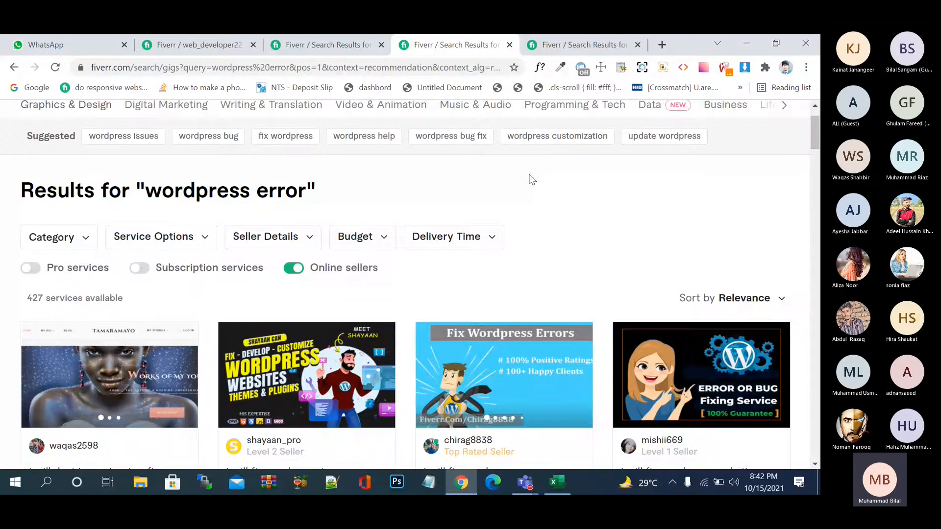
{"action": "key", "text": "ctrl+Tab"}
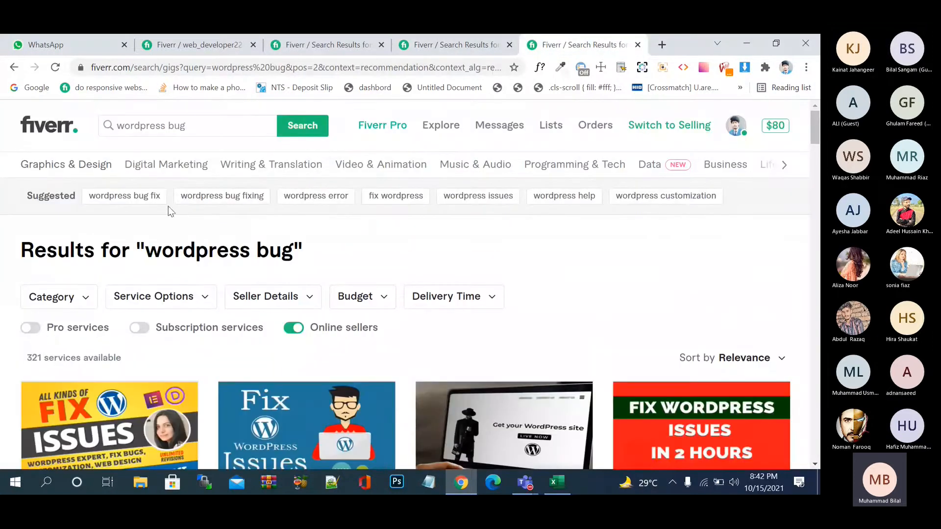
Step: Open the suggested searches "wordpress bug fix", "wordpress bug fixing" and "wordpress error" in separate new tabs
{"action": "right_click", "coordinate": [144, 198]}
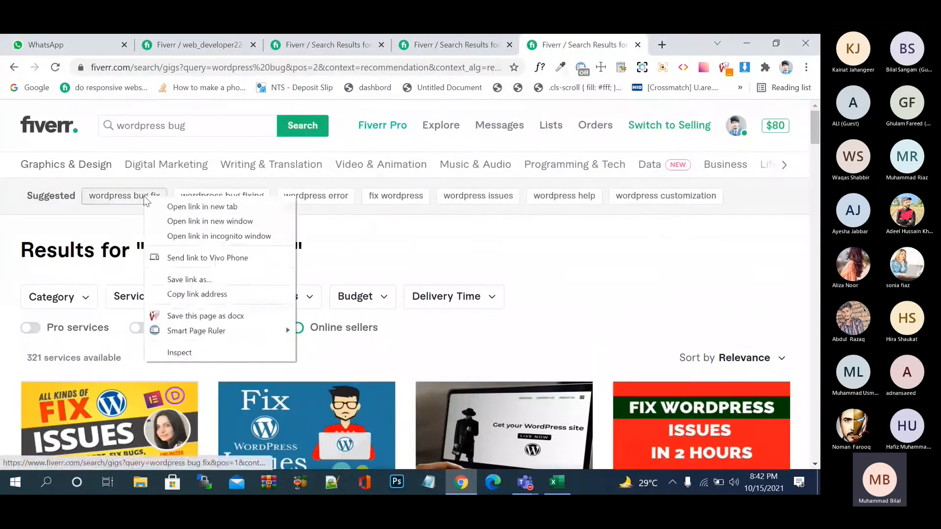
{"action": "left_click", "coordinate": [180, 211]}
{"action": "right_click", "coordinate": [251, 196]}
{"action": "left_click", "coordinate": [286, 207]}
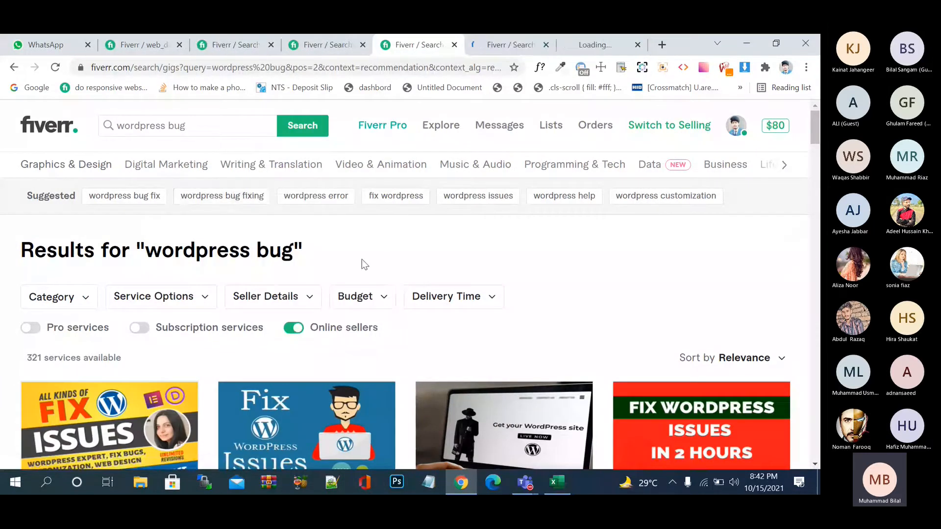
{"action": "right_click", "coordinate": [338, 200]}
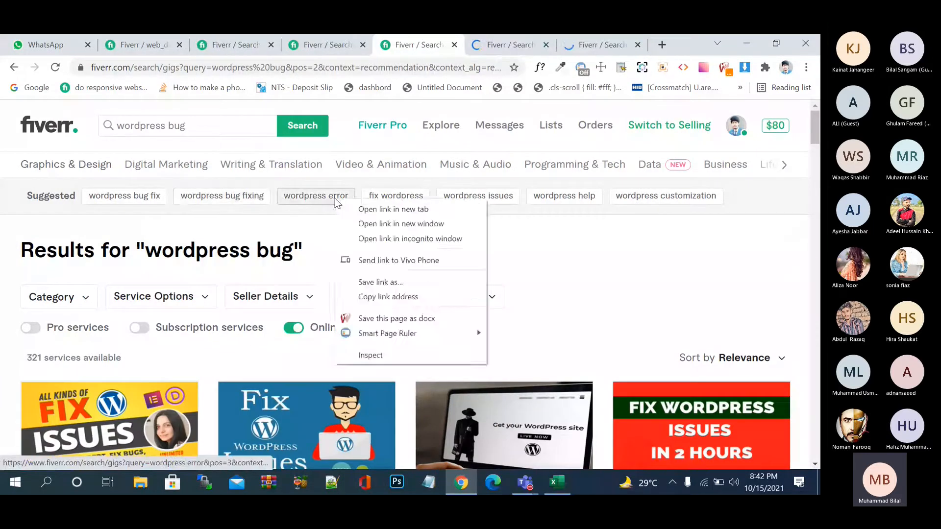
{"action": "left_click", "coordinate": [364, 209]}
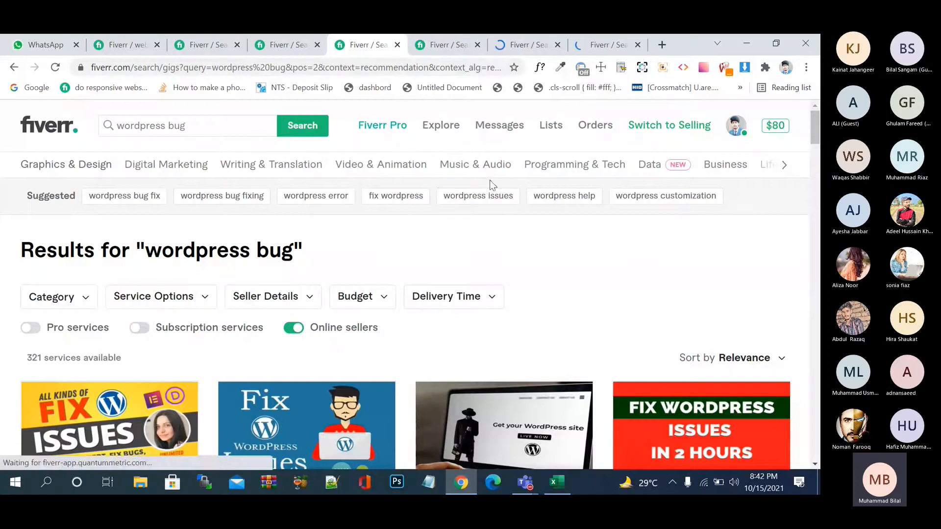
Step: Compare the available services and suggested keywords on the "wordpress bug fix" and "wordpress bug fixing" results
{"action": "left_click", "coordinate": [451, 45]}
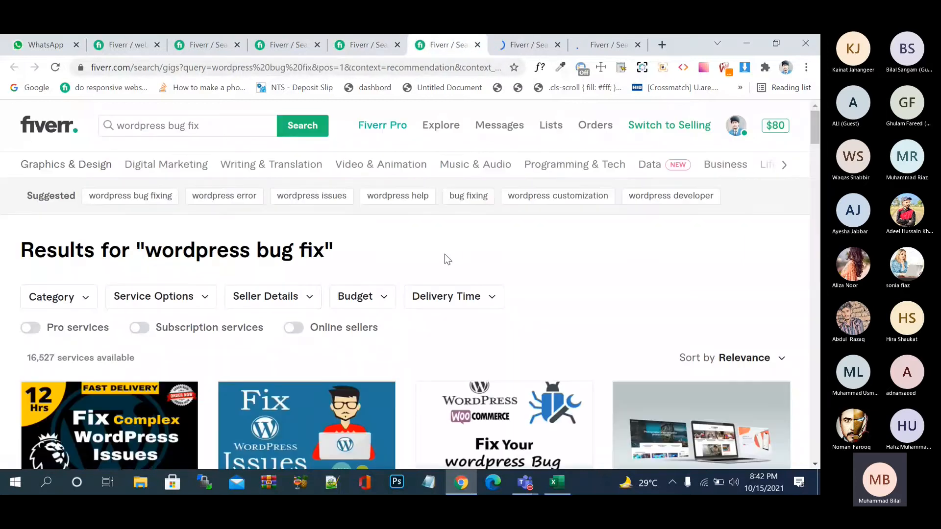
{"action": "scroll", "coordinate": [445, 255], "scroll_direction": "down", "scroll_amount": 3}
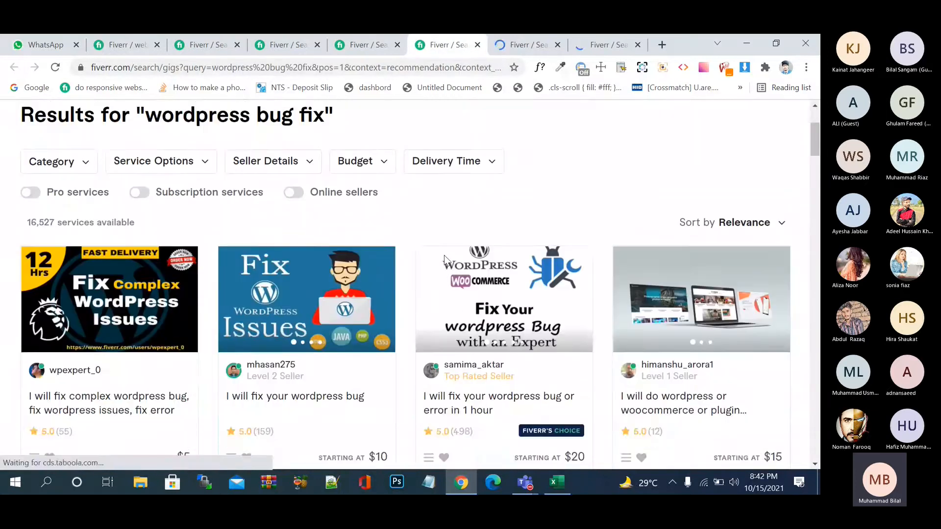
{"action": "scroll", "coordinate": [444, 255], "scroll_direction": "down", "scroll_amount": 2}
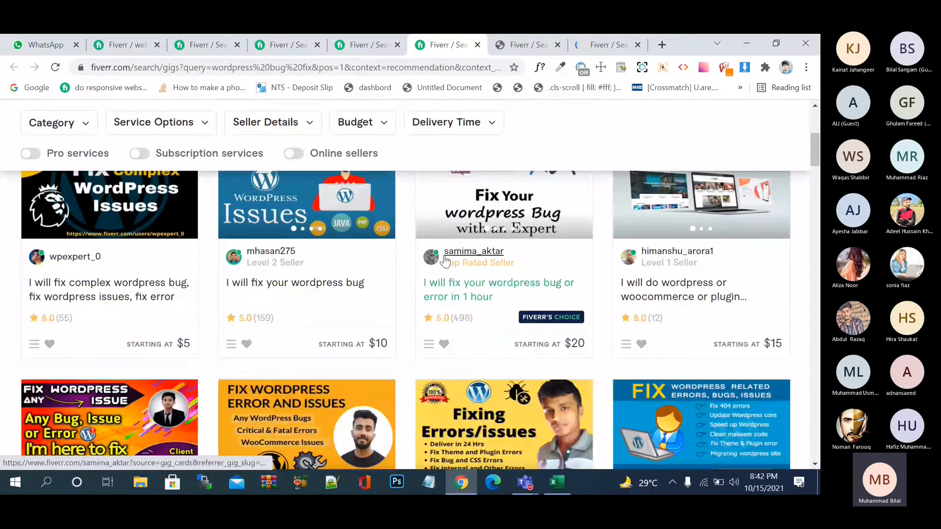
{"action": "scroll", "coordinate": [445, 260], "scroll_direction": "up", "scroll_amount": 5}
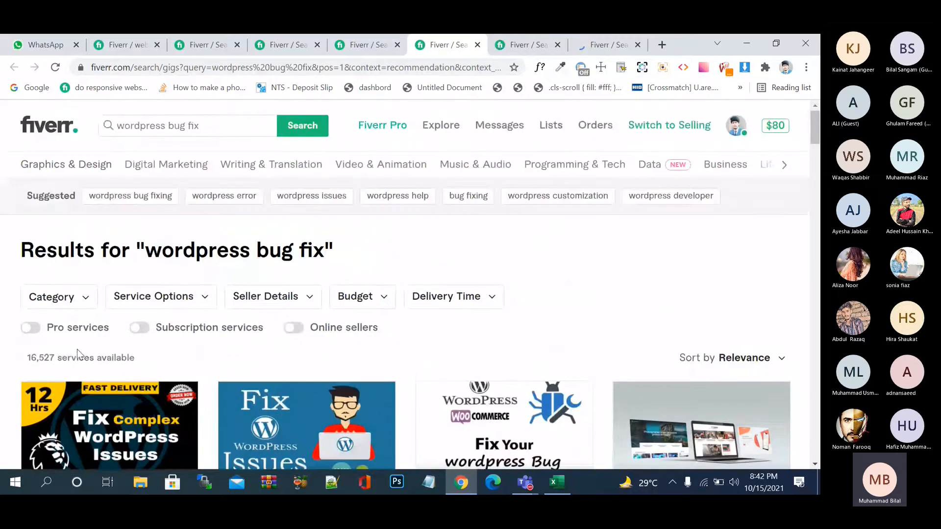
{"action": "left_click", "coordinate": [524, 44]}
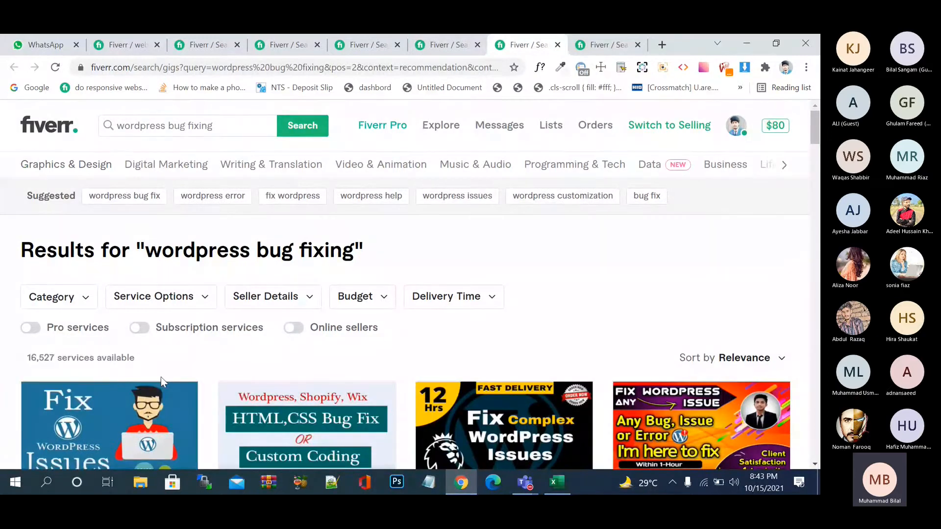
{"action": "left_click", "coordinate": [446, 47]}
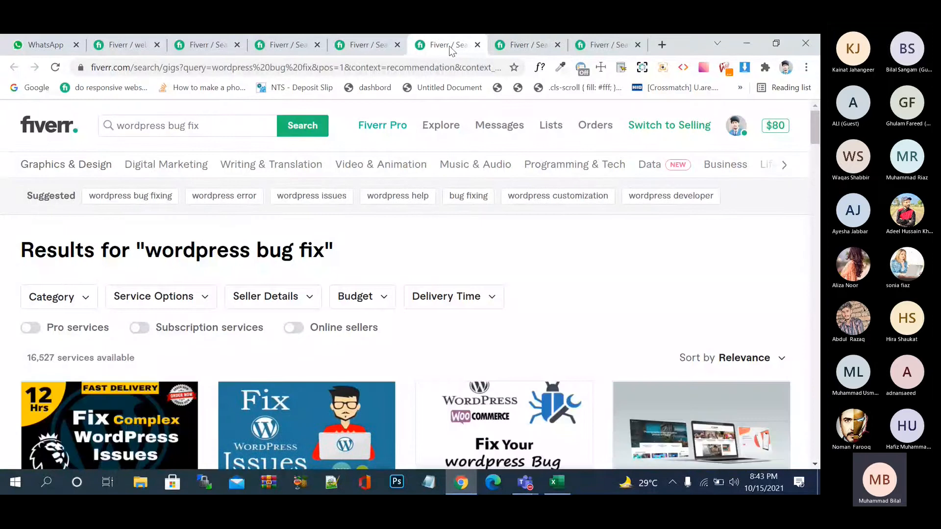
{"action": "left_click", "coordinate": [519, 45]}
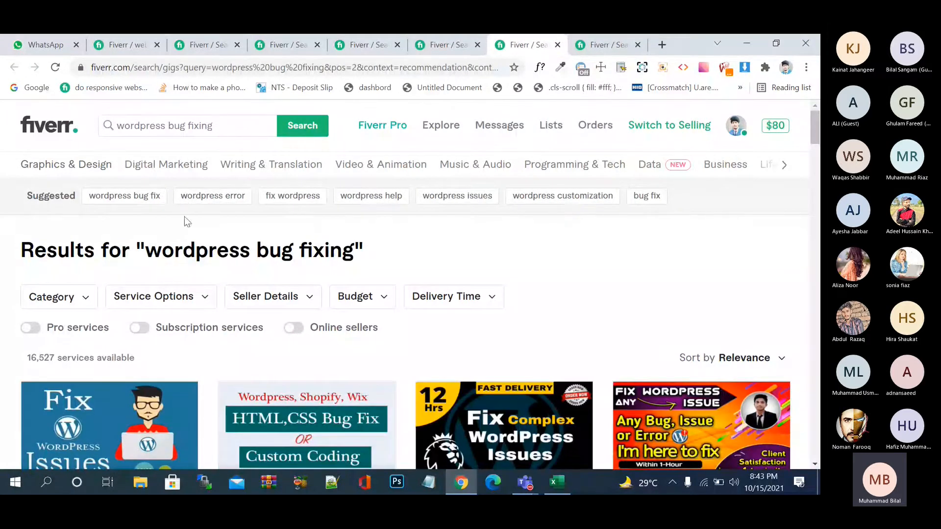
Step: Review the "wordpress error" results and check them against the keywords already recorded in Excel
{"action": "left_click", "coordinate": [603, 41]}
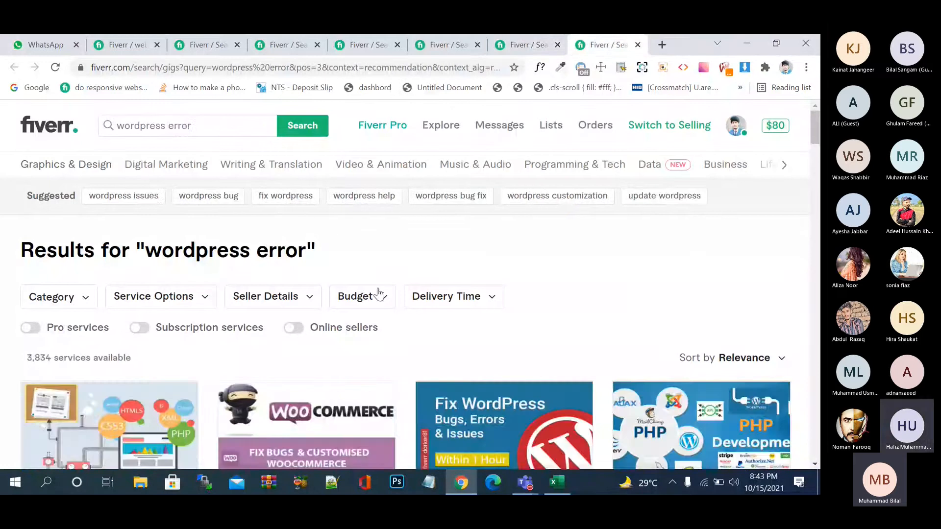
{"action": "scroll", "coordinate": [406, 291], "scroll_direction": "down", "scroll_amount": 1}
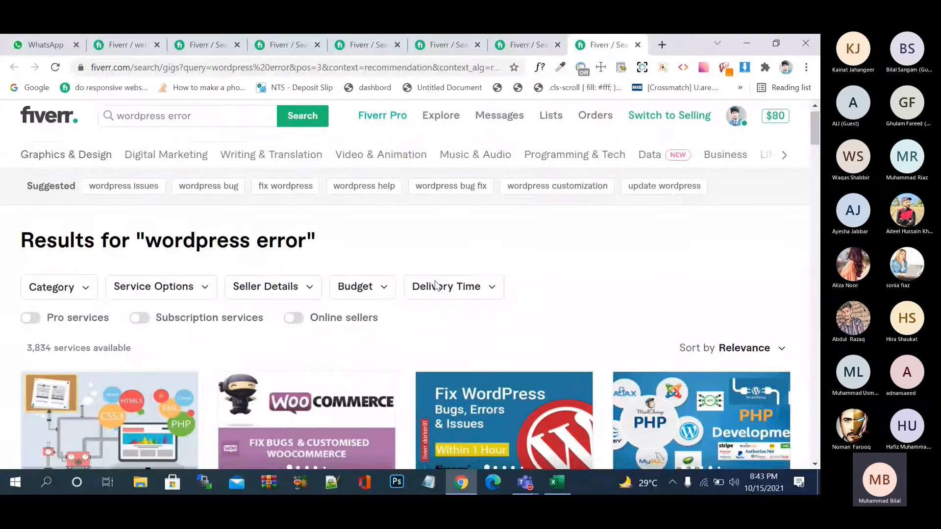
{"action": "scroll", "coordinate": [435, 286], "scroll_direction": "up", "scroll_amount": 1}
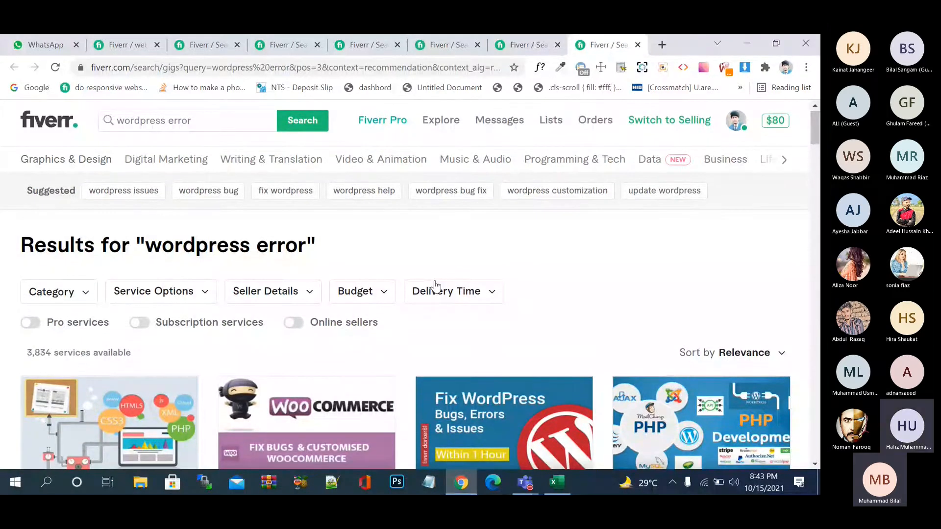
{"action": "left_click", "coordinate": [560, 482]}
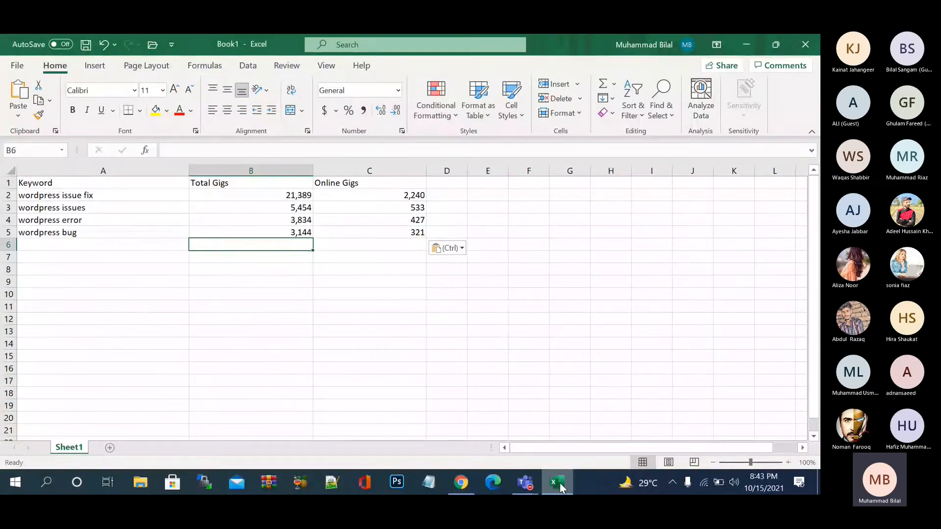
{"action": "left_click", "coordinate": [560, 483]}
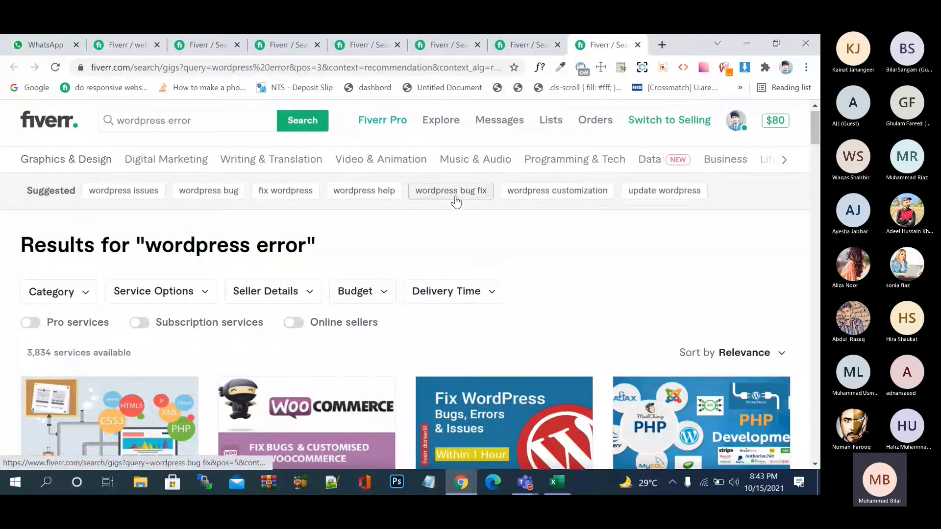
Step: Open the suggested "fix wordpress" search on Fiverr and limit its results to online sellers
{"action": "left_click", "coordinate": [289, 195]}
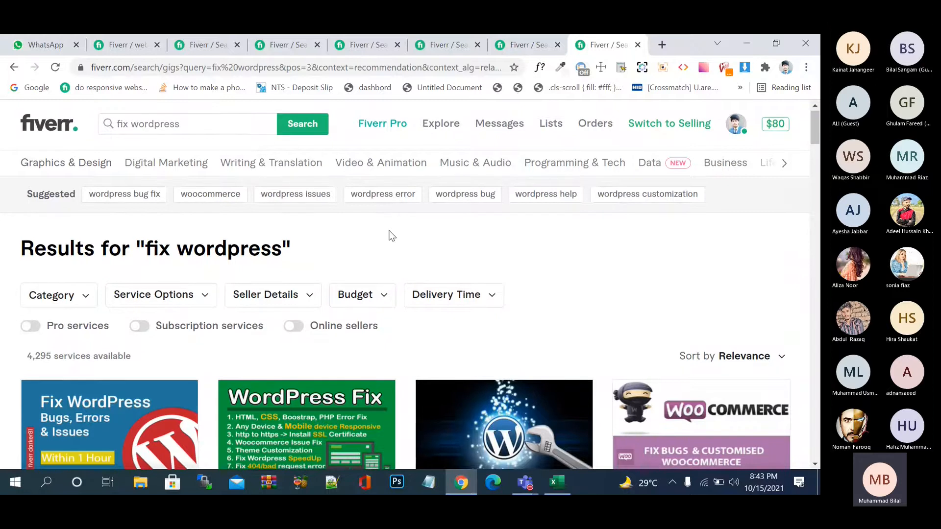
{"action": "scroll", "coordinate": [391, 236], "scroll_direction": "down", "scroll_amount": 3}
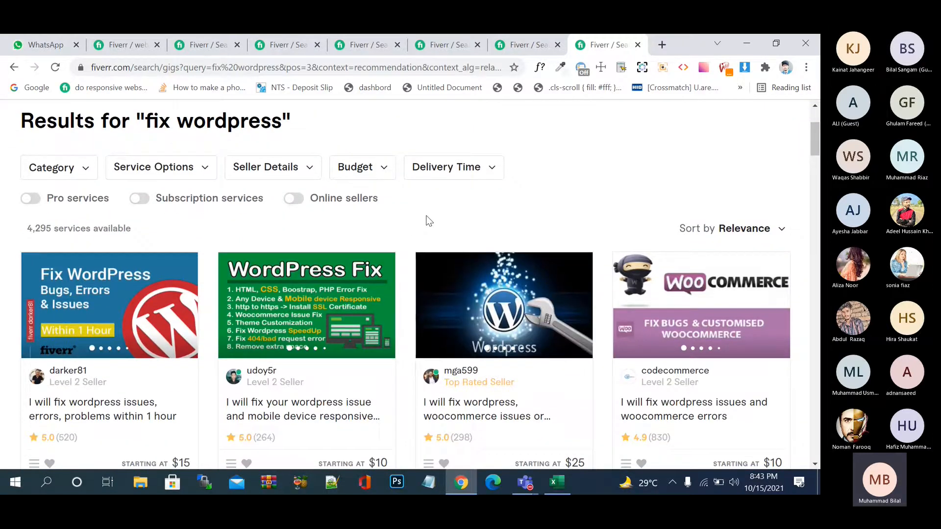
{"action": "scroll", "coordinate": [427, 219], "scroll_direction": "up", "scroll_amount": 2}
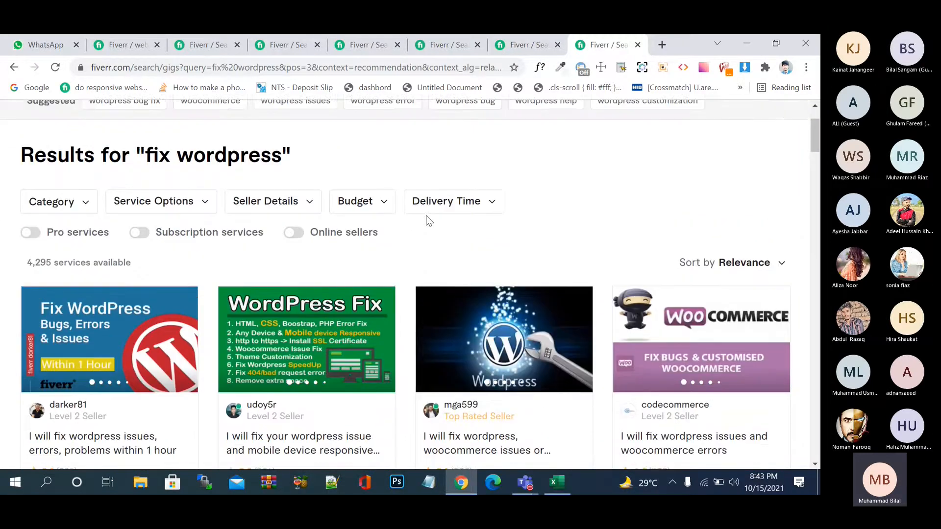
{"action": "mouse_move", "coordinate": [180, 291]}
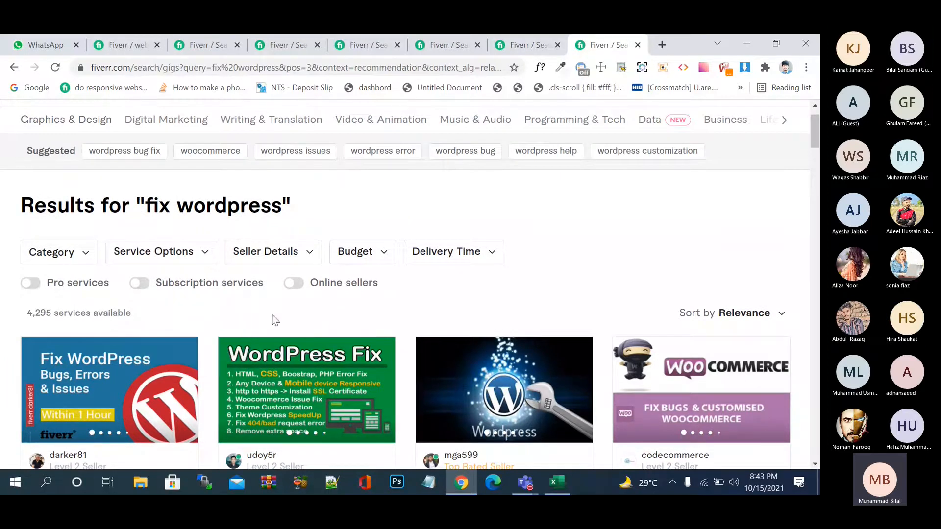
{"action": "left_click", "coordinate": [300, 284]}
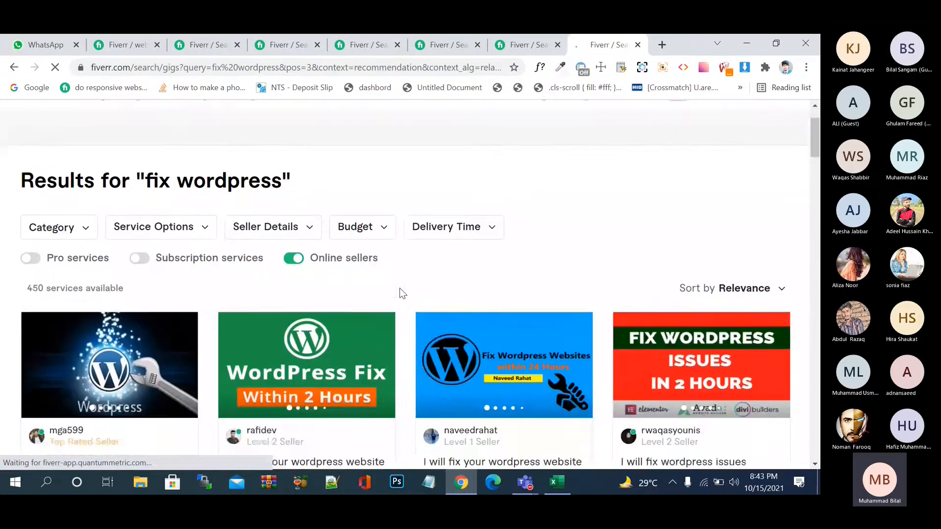
{"action": "scroll", "coordinate": [402, 293], "scroll_direction": "down", "scroll_amount": 2}
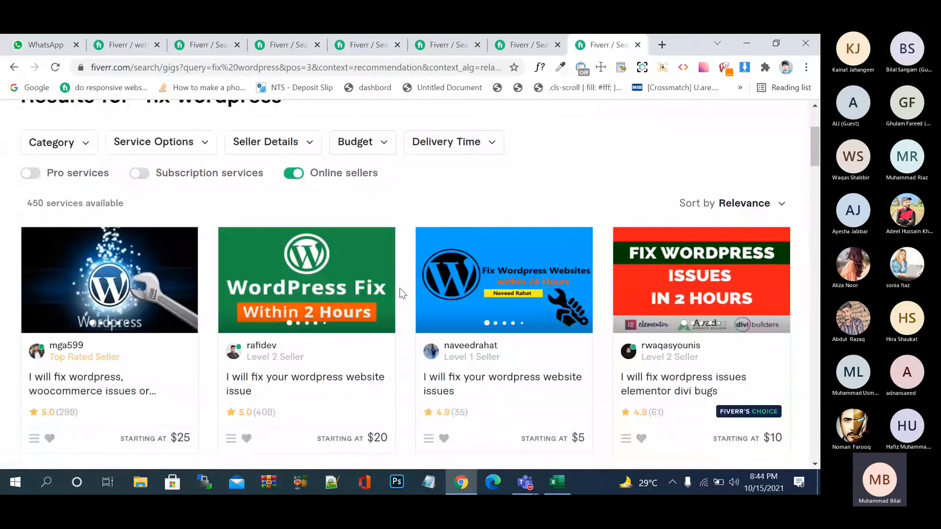
{"action": "scroll", "coordinate": [400, 290], "scroll_direction": "up", "scroll_amount": 2}
Step: Copy the keyword "fix wordpress" from the Fiverr results heading into Excel cell A6, matching the sheet's formatting
{"action": "left_click_drag", "start_coordinate": [283, 219], "coordinate": [150, 212]}
{"action": "key", "text": "ctrl+c"}
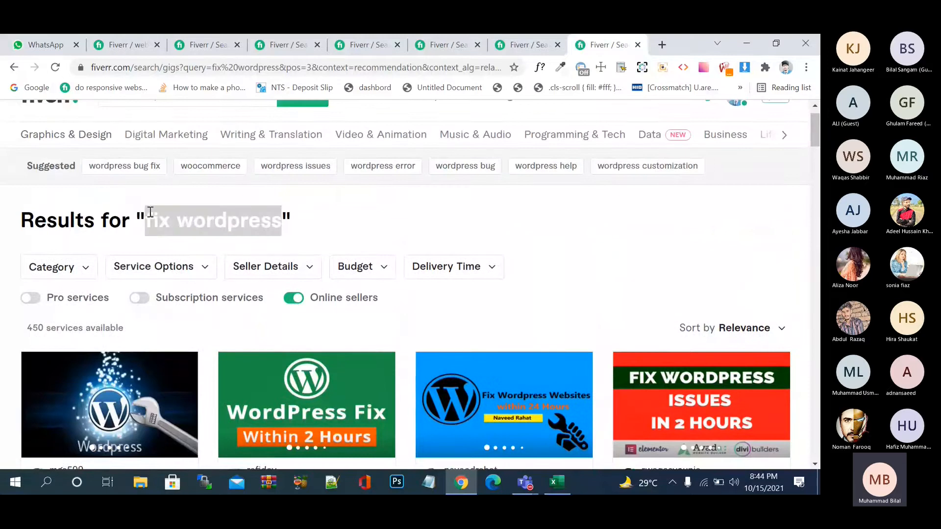
{"action": "scroll", "coordinate": [150, 211], "scroll_direction": "down", "scroll_amount": 5}
{"action": "scroll", "coordinate": [150, 217], "scroll_direction": "down", "scroll_amount": 1}
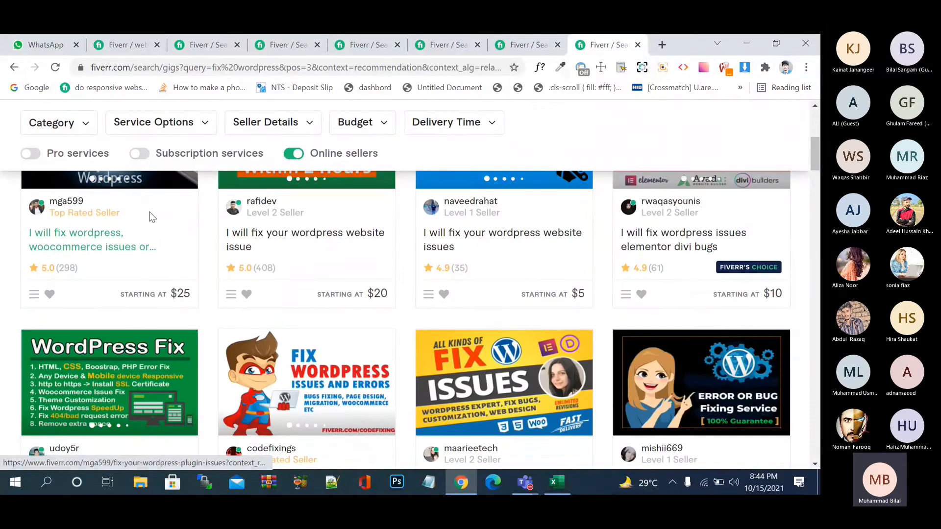
{"action": "scroll", "coordinate": [152, 217], "scroll_direction": "up", "scroll_amount": 4}
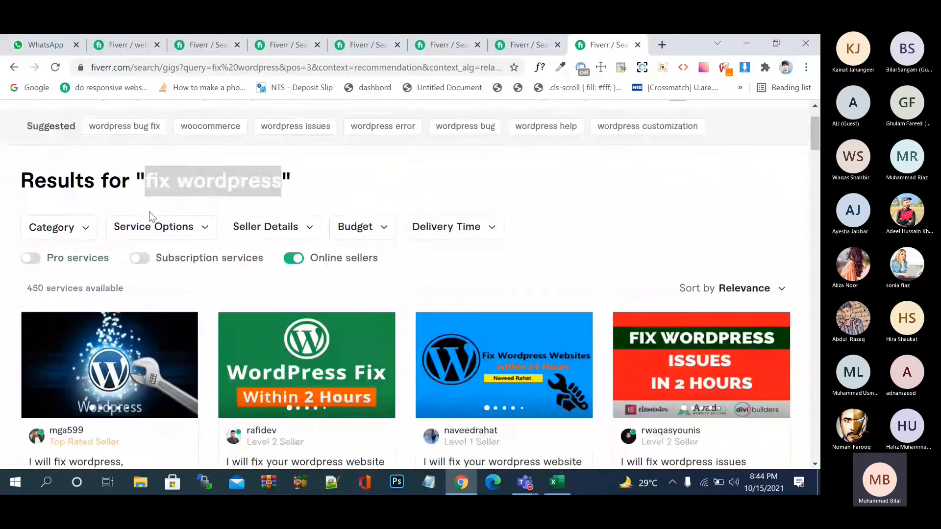
{"action": "left_click", "coordinate": [557, 485]}
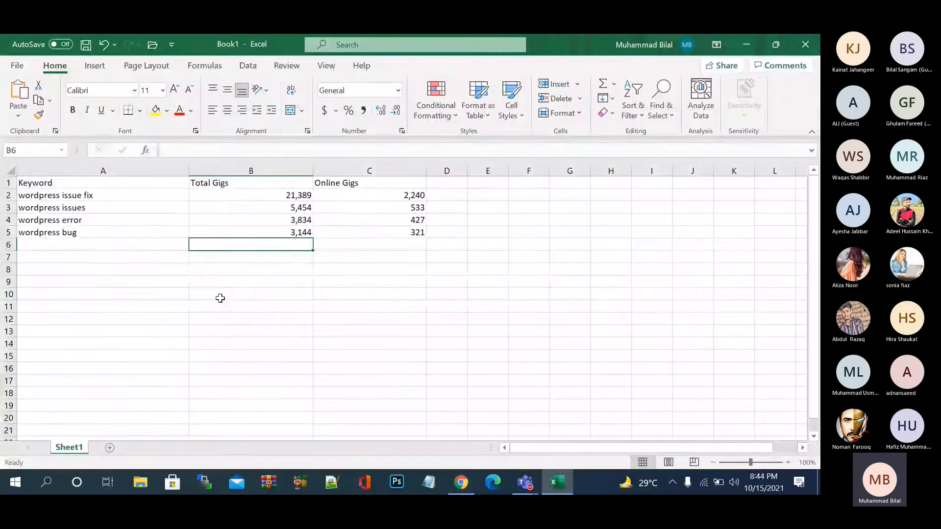
{"action": "left_click", "coordinate": [119, 245]}
{"action": "key", "text": "ctrl+v"}
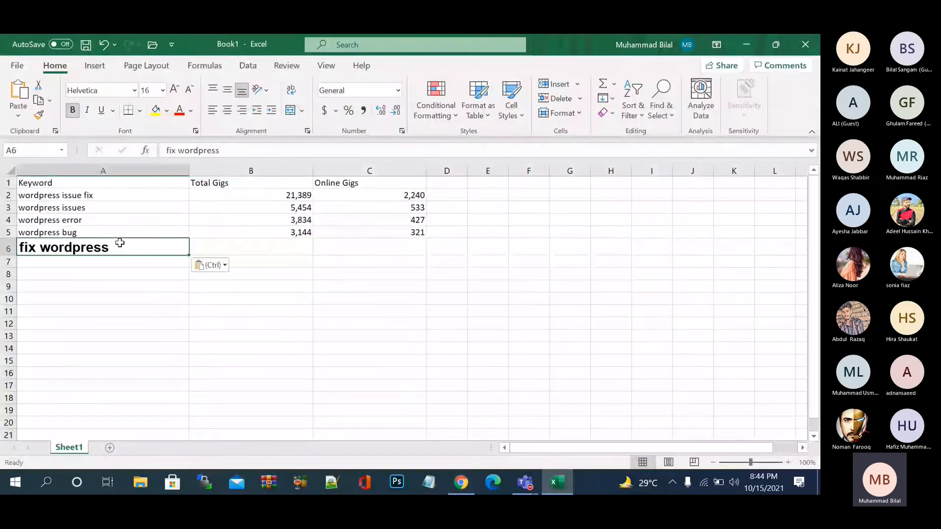
{"action": "left_click", "coordinate": [221, 265]}
{"action": "left_click", "coordinate": [217, 300]}
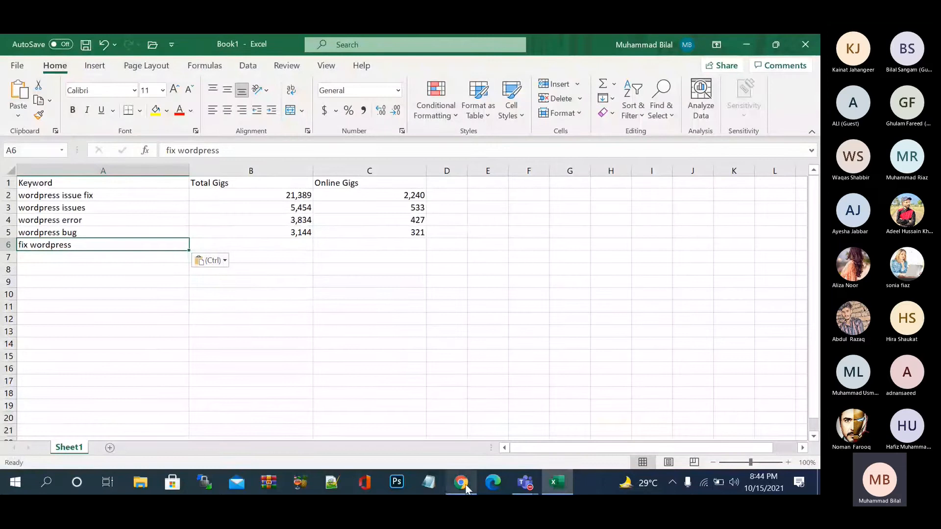
Step: Remove the online sellers filter on Fiverr and enter the online services count 450 in Excel cell C6
{"action": "left_click", "coordinate": [461, 483]}
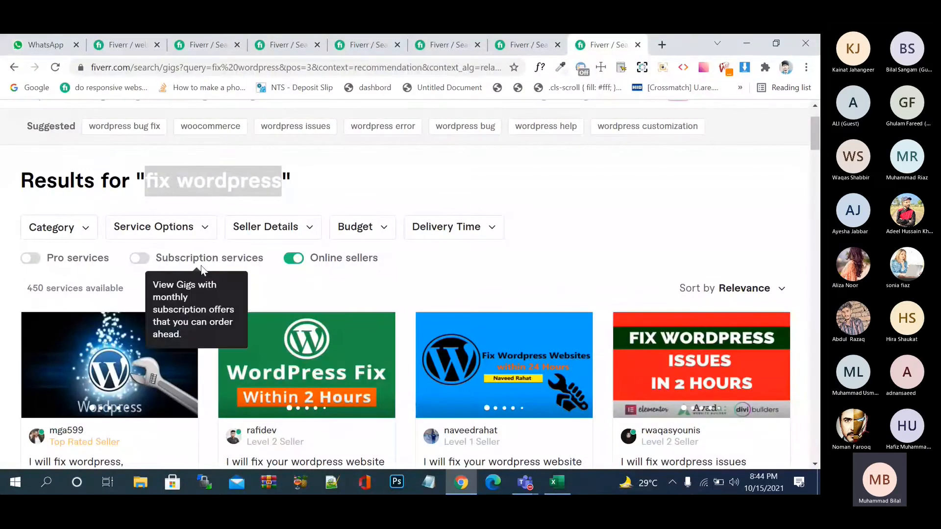
{"action": "left_click", "coordinate": [294, 257]}
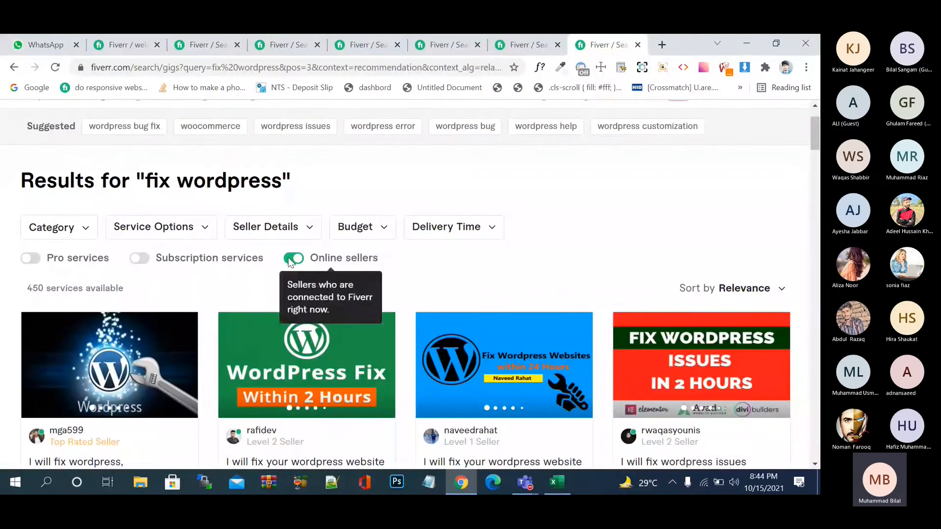
{"action": "left_click", "coordinate": [563, 484]}
{"action": "left_click", "coordinate": [395, 248]}
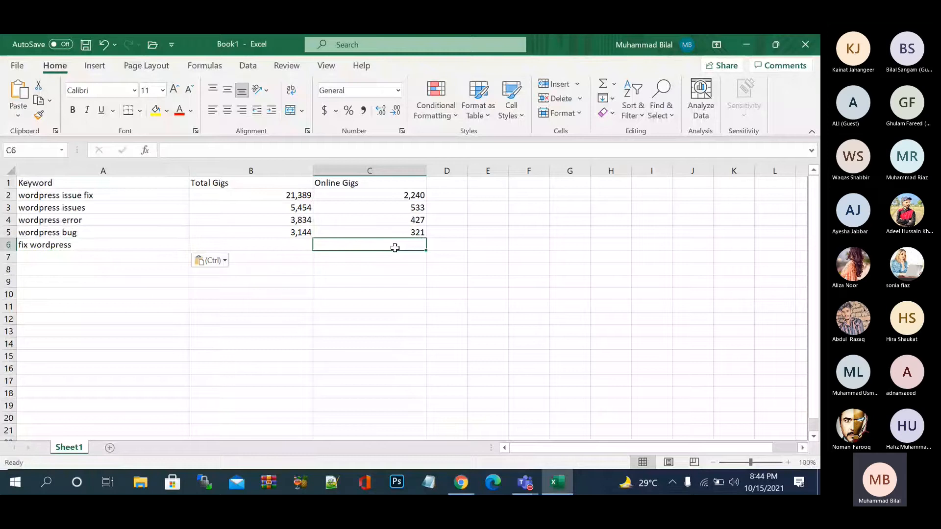
{"action": "type", "text": "450"}
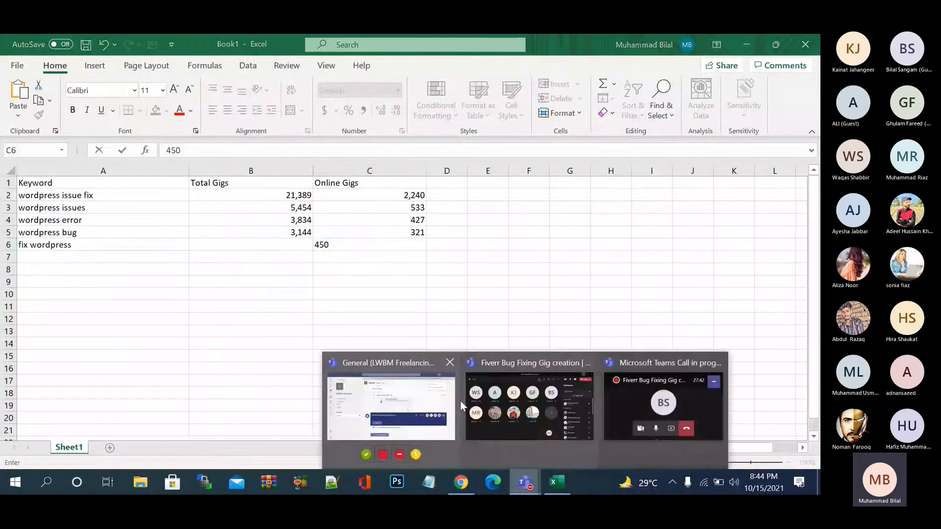
Step: Look up the total services count for "fix wordpress" on Fiverr and enter 4295 in Excel cell B6
{"action": "left_click", "coordinate": [407, 400]}
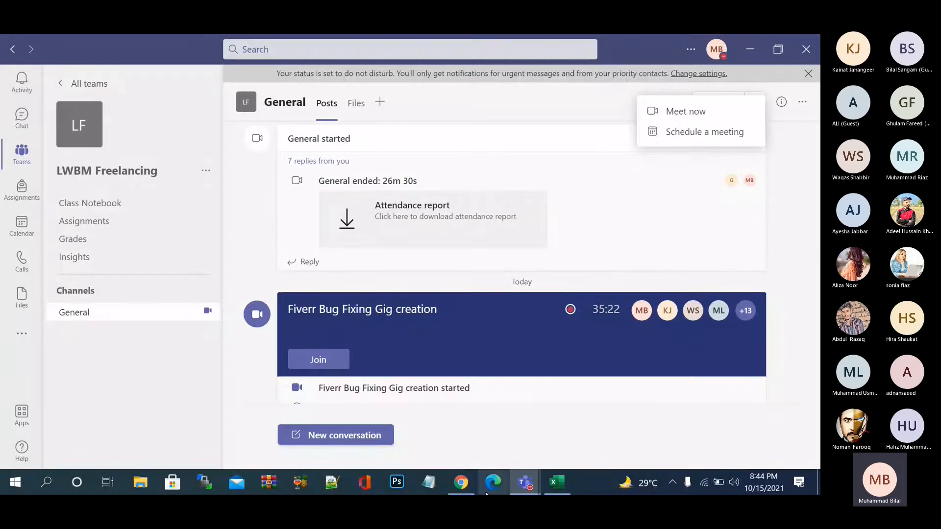
{"action": "left_click", "coordinate": [458, 483]}
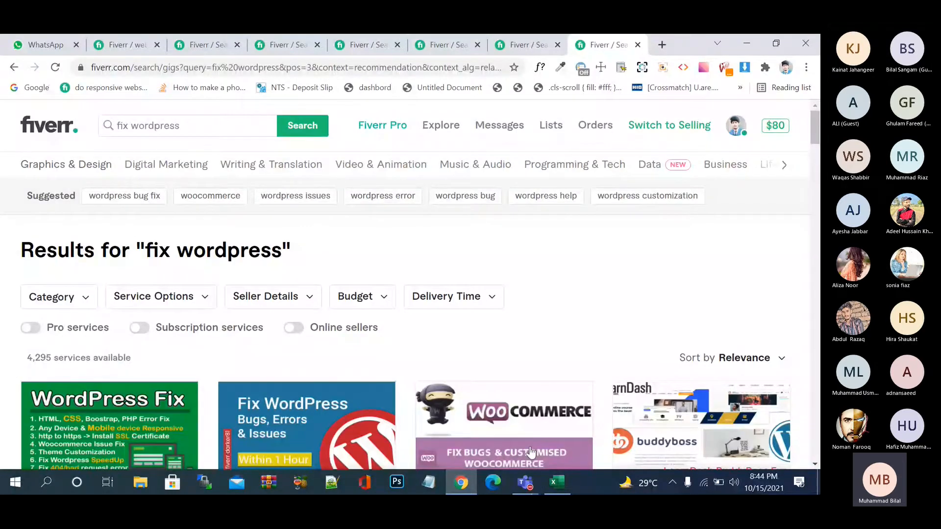
{"action": "left_click", "coordinate": [556, 483]}
{"action": "type", "text": "4295"}
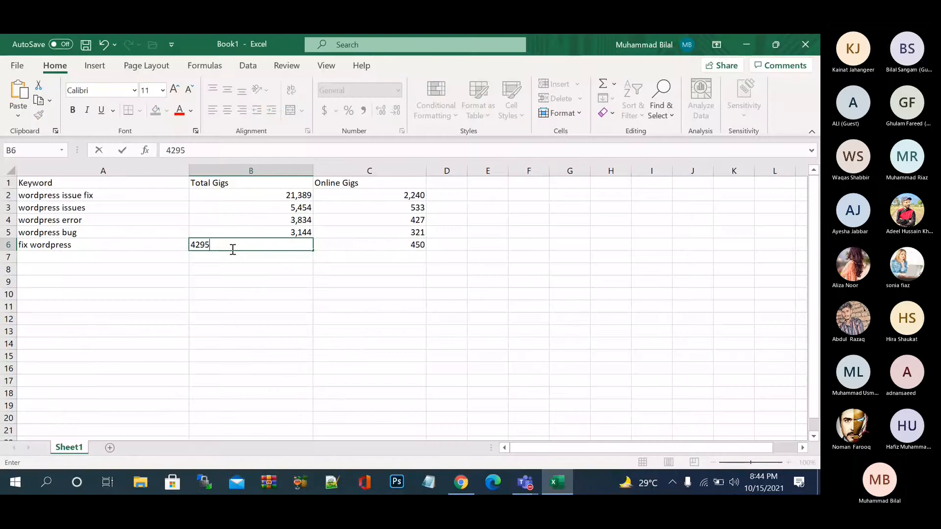
{"action": "left_click", "coordinate": [233, 249]}
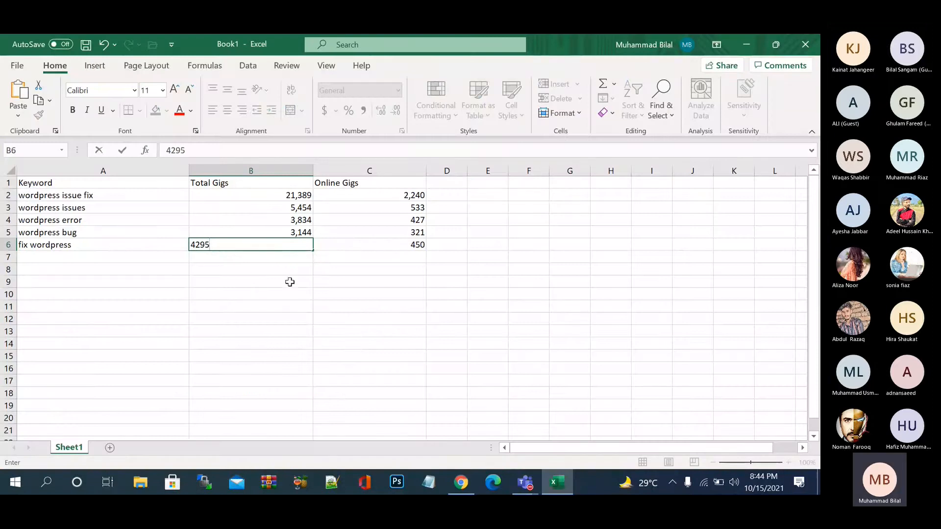
{"action": "left_click", "coordinate": [327, 302]}
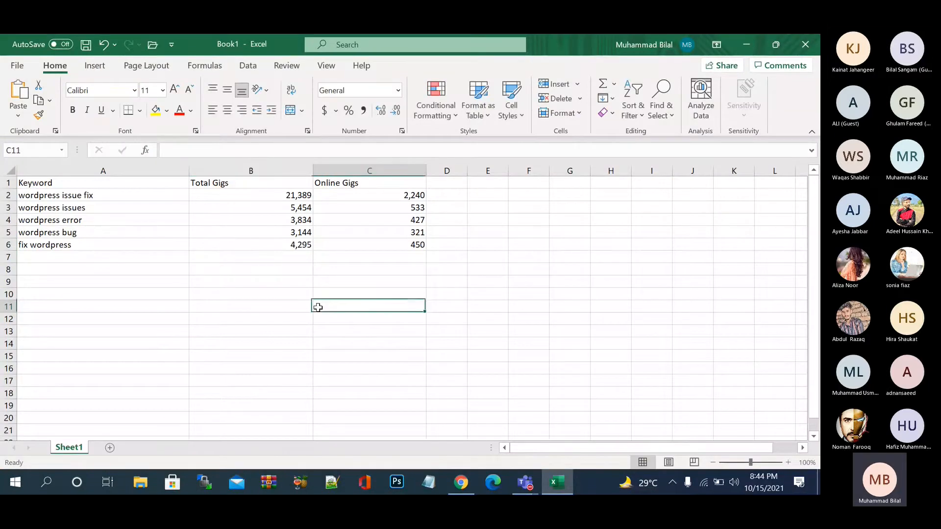
Step: Return to Fiverr's "wordpress issues" results and close all the other keyword search tabs
{"action": "left_click", "coordinate": [461, 482]}
{"action": "left_click", "coordinate": [390, 46]}
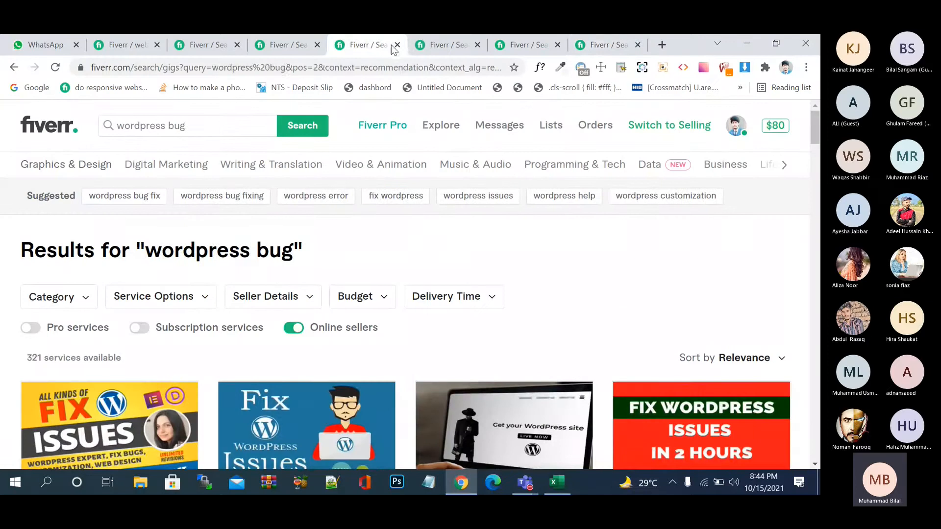
{"action": "left_click", "coordinate": [294, 45]}
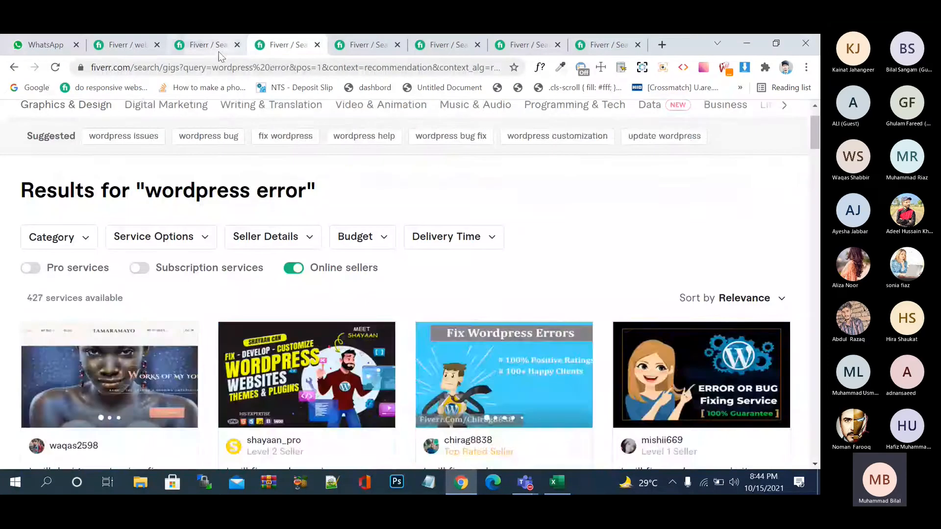
{"action": "left_click", "coordinate": [218, 49]}
{"action": "left_click", "coordinate": [317, 45]}
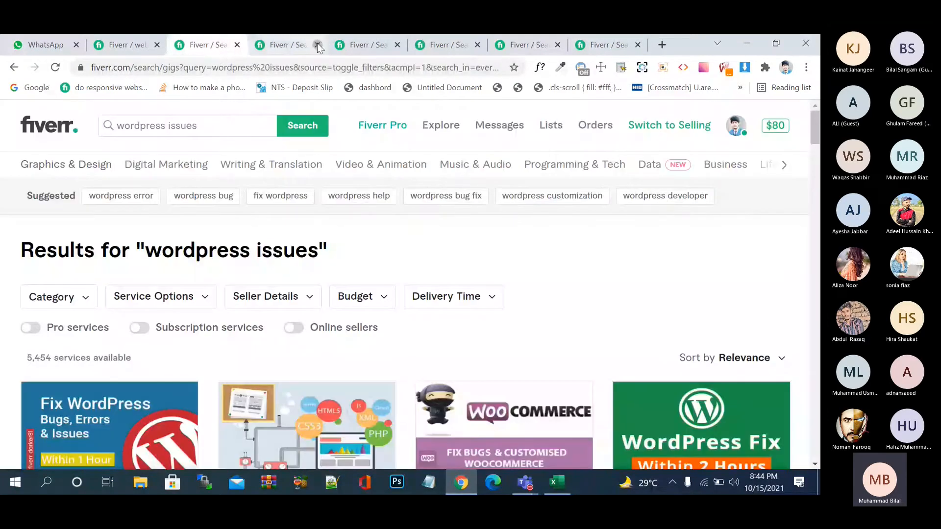
{"action": "left_click", "coordinate": [317, 44]}
{"action": "left_click", "coordinate": [317, 45]}
{"action": "left_click", "coordinate": [317, 45]}
{"action": "left_click", "coordinate": [317, 44]}
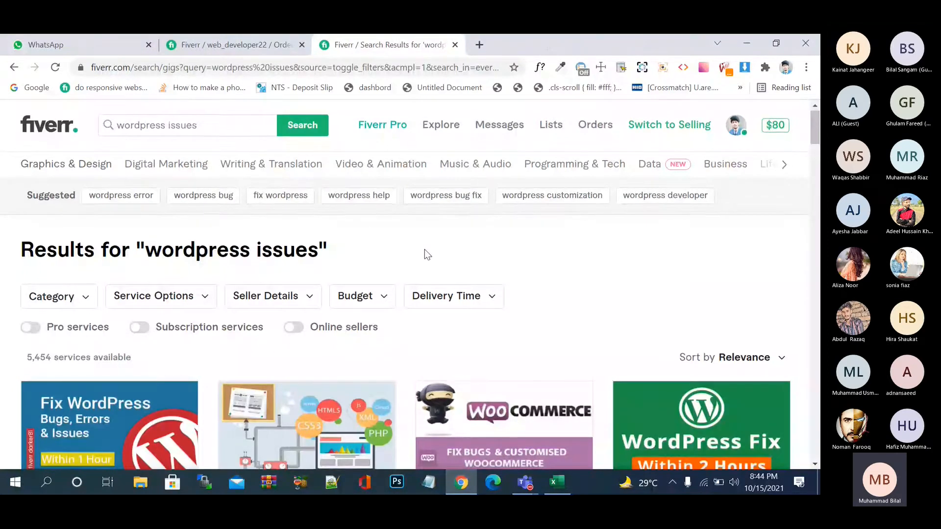
Step: Open the four gigs in the first row of the "wordpress issues" results in separate new tabs
{"action": "scroll", "coordinate": [424, 249], "scroll_direction": "down", "scroll_amount": 3}
{"action": "right_click", "coordinate": [147, 346]}
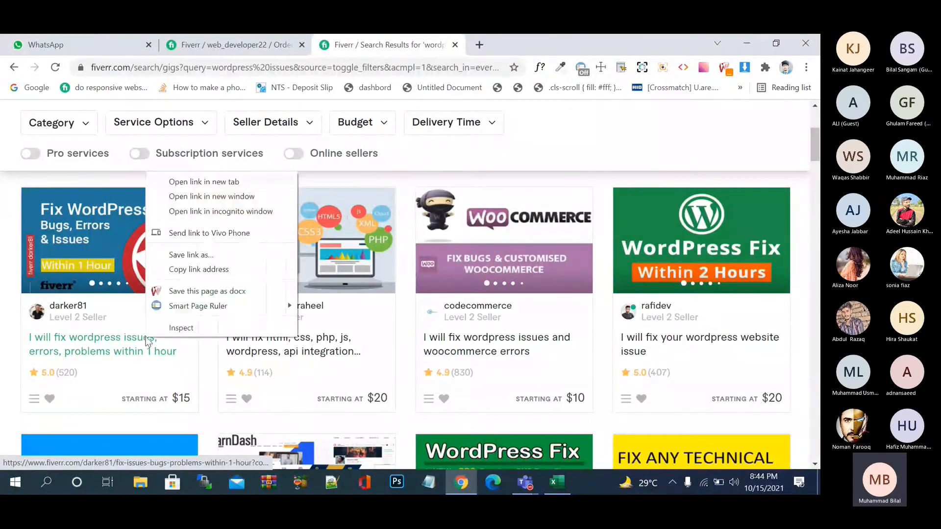
{"action": "left_click", "coordinate": [243, 177]}
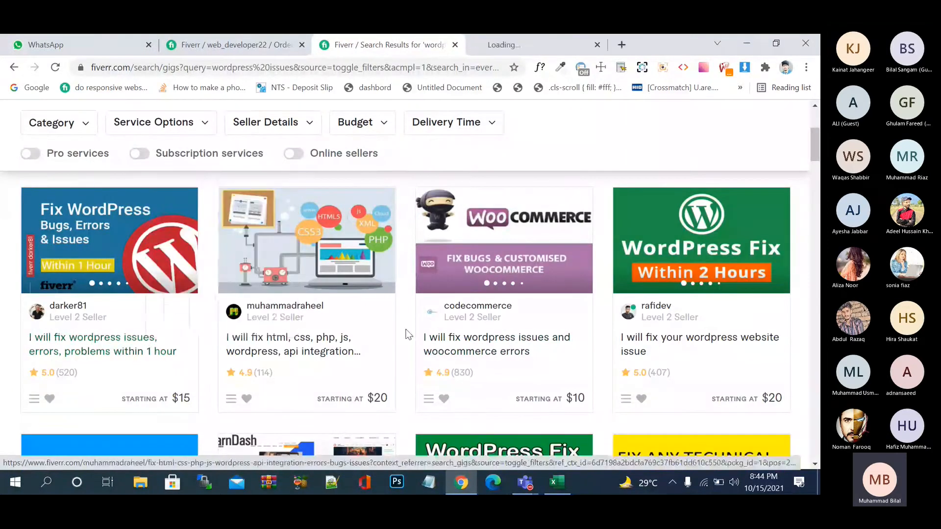
{"action": "right_click", "coordinate": [331, 343]}
{"action": "left_click", "coordinate": [390, 188]}
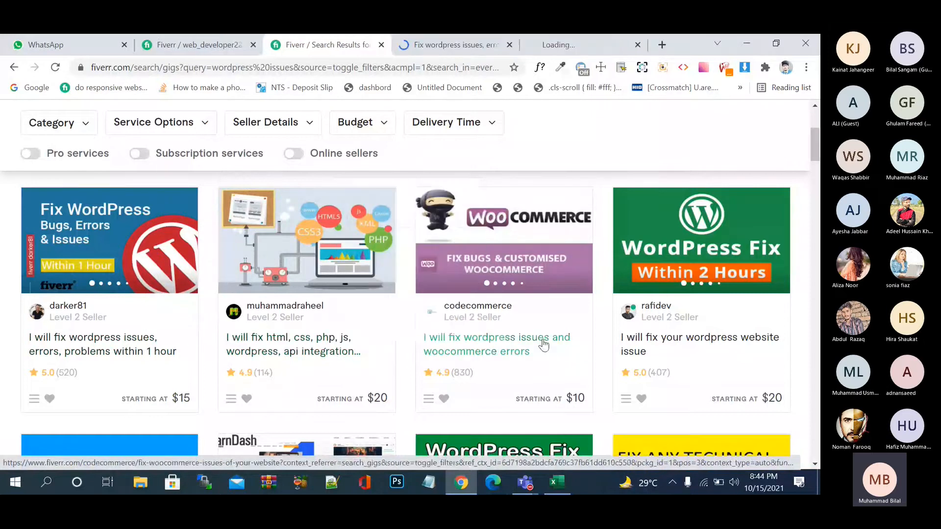
{"action": "right_click", "coordinate": [542, 342]}
{"action": "left_click", "coordinate": [637, 186]}
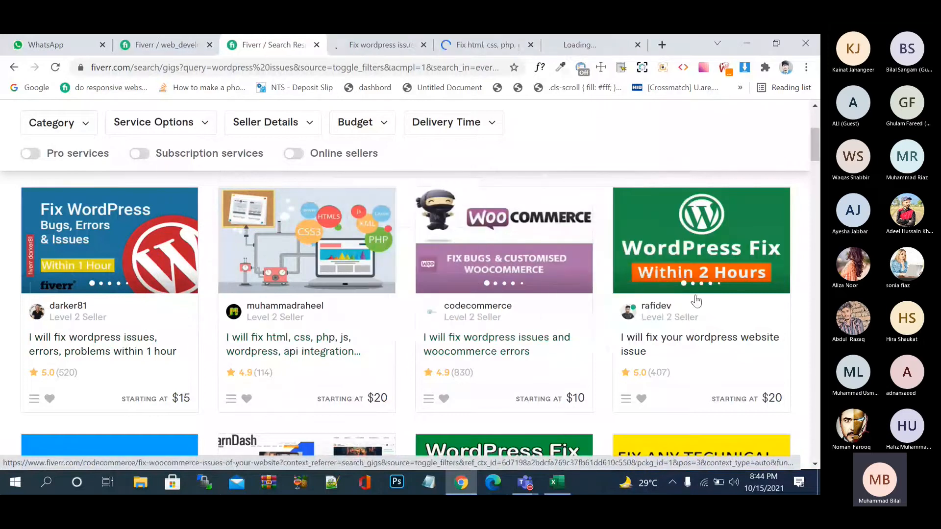
{"action": "right_click", "coordinate": [726, 344]}
{"action": "left_click", "coordinate": [737, 183]}
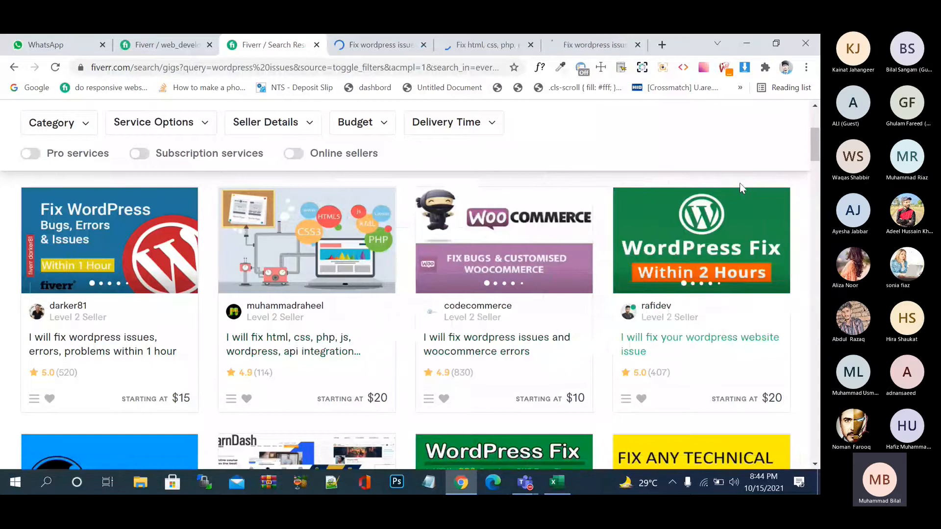
Step: Open the second-row gig "I will fix your wordpress website issues" in a new tab
{"action": "scroll", "coordinate": [525, 148], "scroll_direction": "down", "scroll_amount": 4}
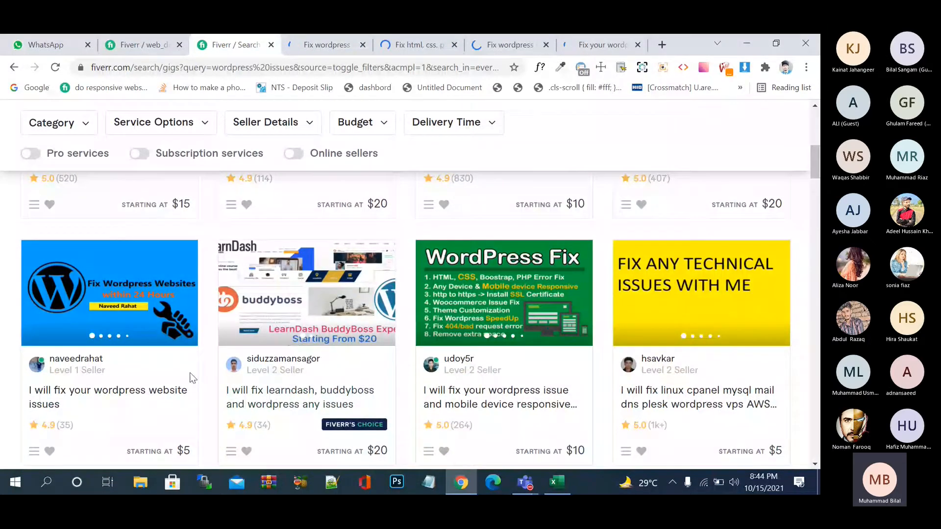
{"action": "right_click", "coordinate": [155, 392]}
{"action": "left_click", "coordinate": [225, 239]}
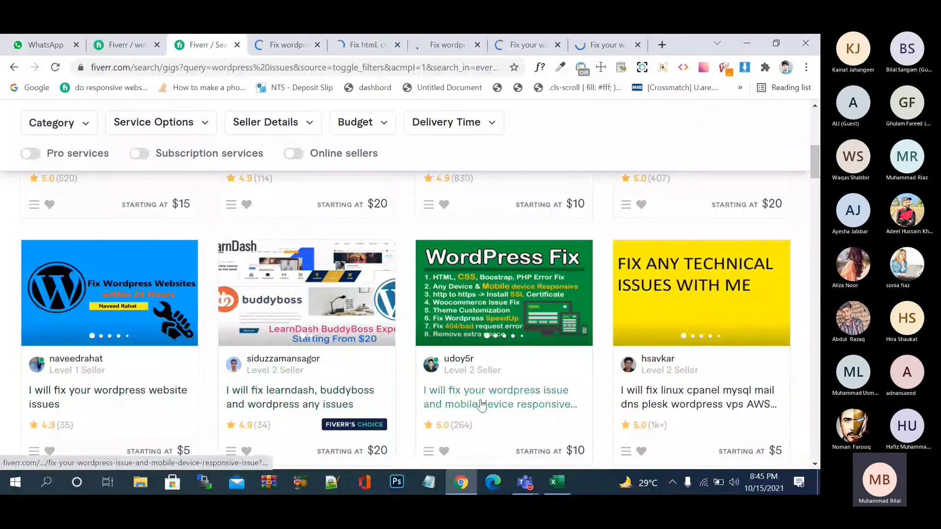
{"action": "right_click", "coordinate": [481, 405]}
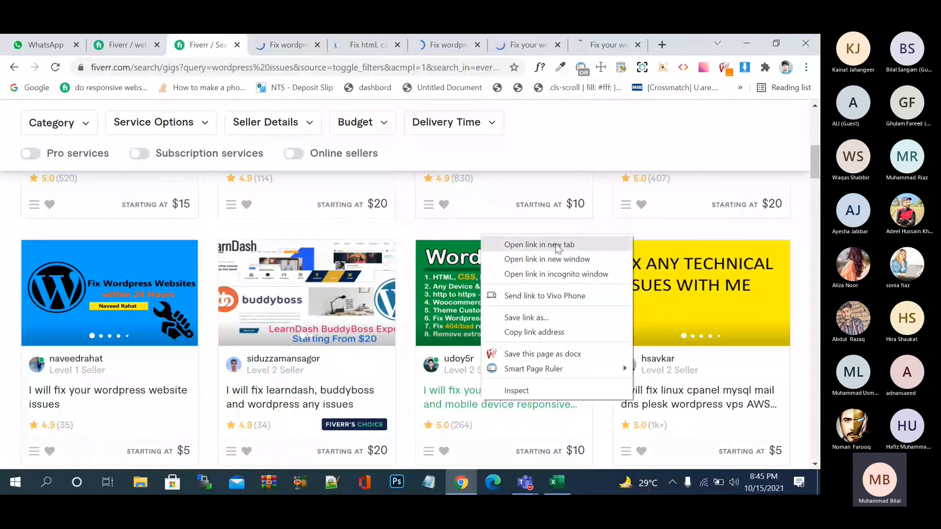
Step: View the gig "I will fix wordpress issues, errors, problems within 1 hour" and copy the word "problems" from its title
{"action": "left_click", "coordinate": [280, 46]}
{"action": "left_click", "coordinate": [282, 46]}
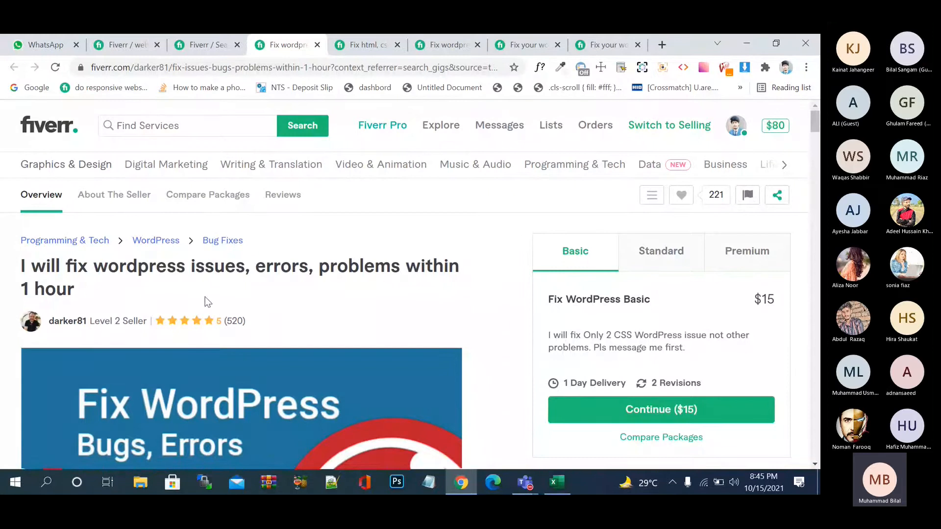
{"action": "left_click_drag", "start_coordinate": [245, 268], "coordinate": [100, 267]}
{"action": "left_click_drag", "start_coordinate": [311, 267], "coordinate": [260, 267]}
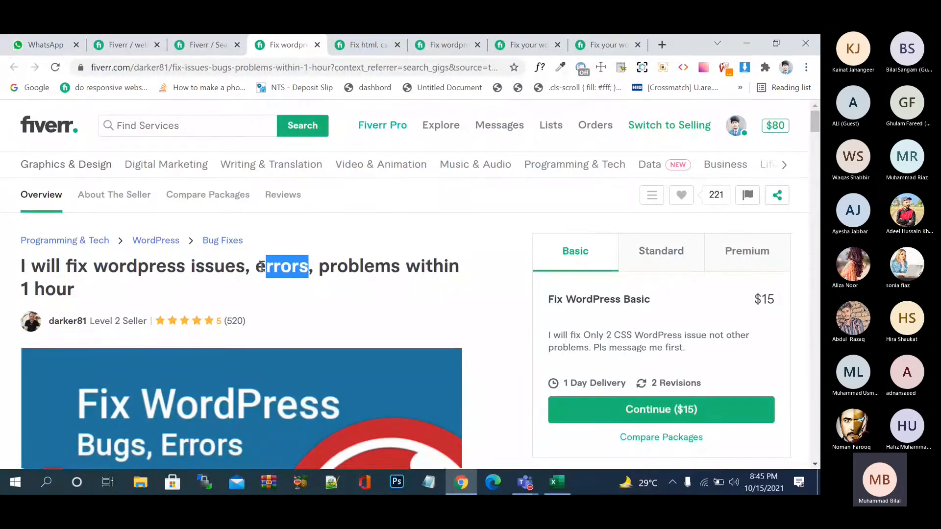
{"action": "left_click", "coordinate": [342, 268]}
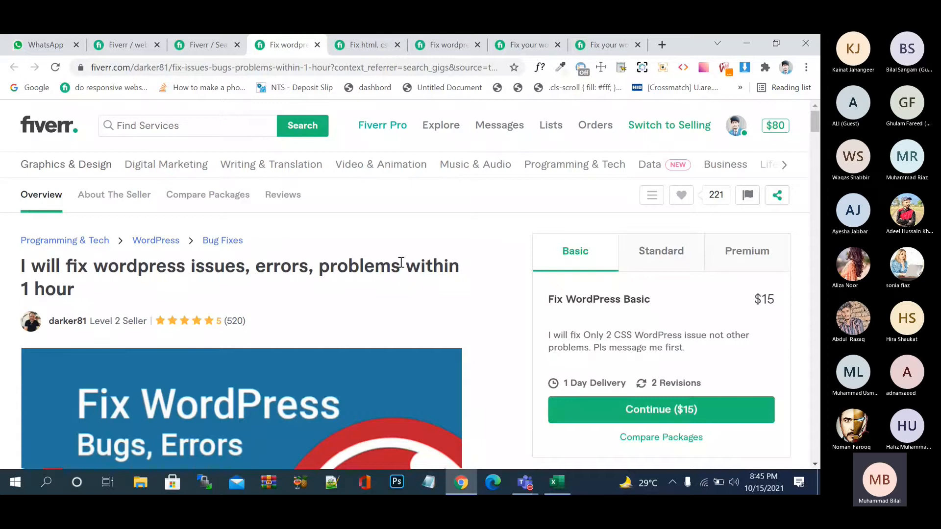
{"action": "left_click_drag", "start_coordinate": [401, 263], "coordinate": [319, 267]}
{"action": "key", "text": "ctrl+c"}
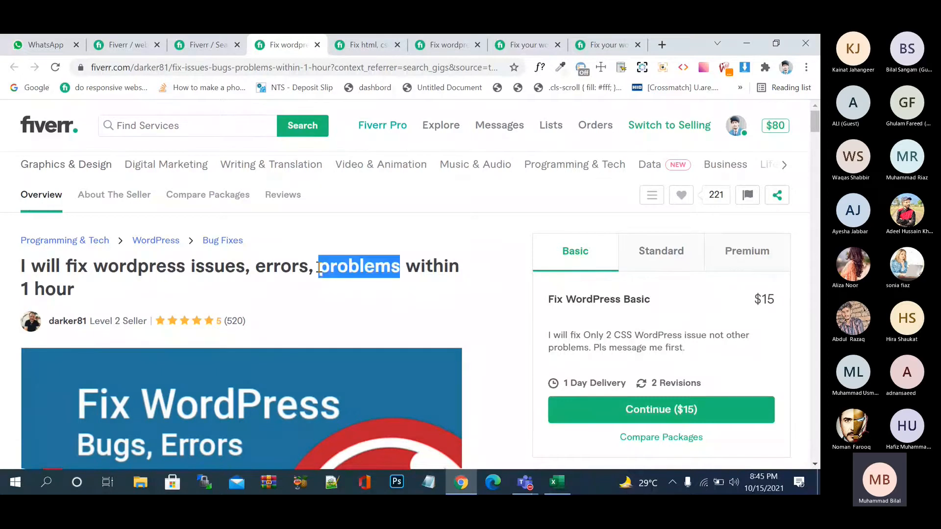
Step: Look up Fiverr's search suggestions for the keyword "problems" without running the search
{"action": "left_click", "coordinate": [235, 126]}
{"action": "key", "text": "ctrl+v"}
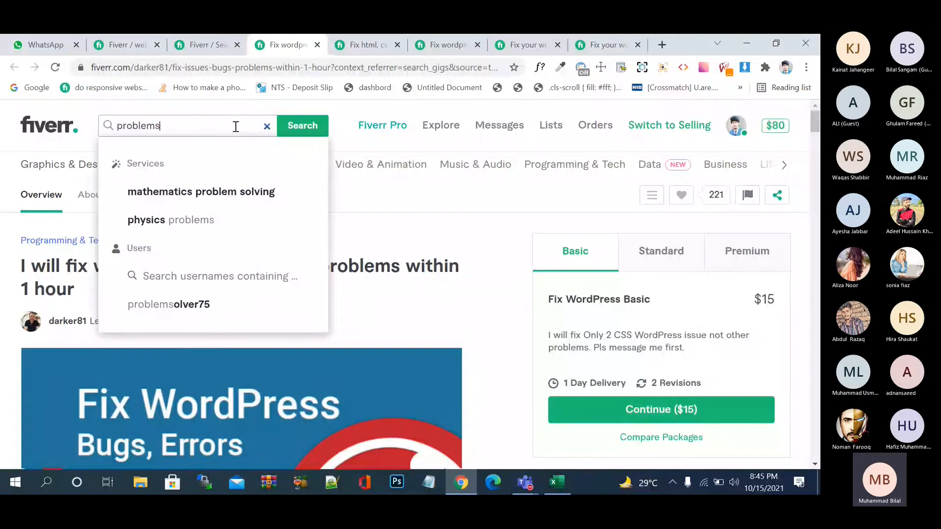
{"action": "left_click", "coordinate": [342, 213]}
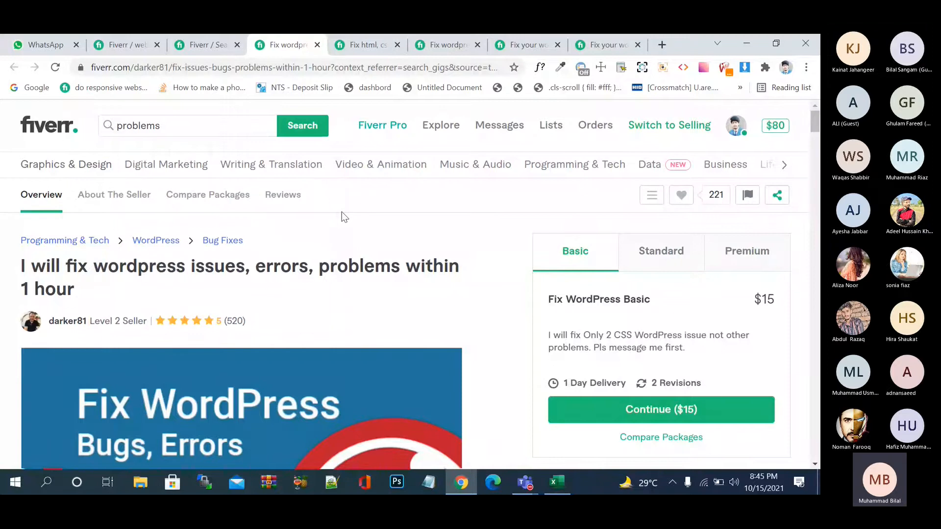
Step: Compare the titles of the remaining open WordPress-fix gigs, ending with "I will fix your wordpress website issues"
{"action": "left_click", "coordinate": [371, 52]}
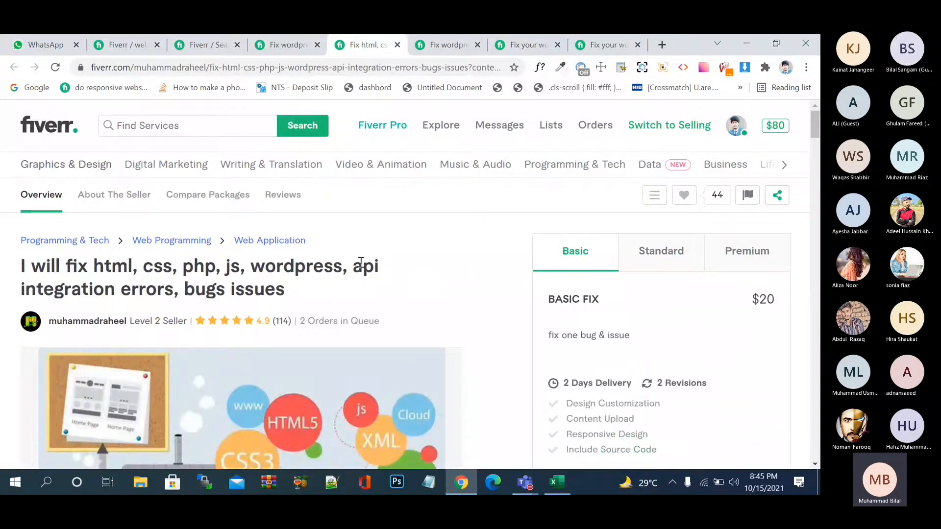
{"action": "left_click", "coordinate": [425, 48]}
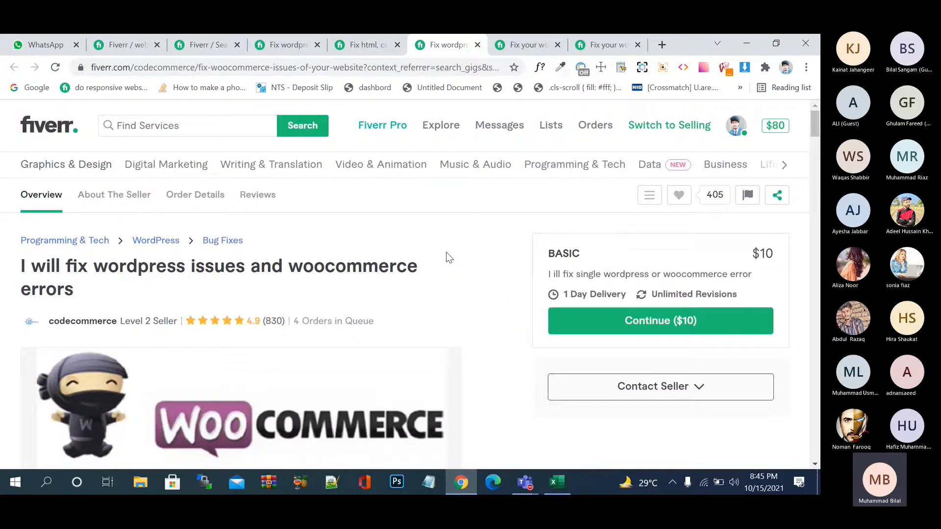
{"action": "left_click", "coordinate": [526, 49]}
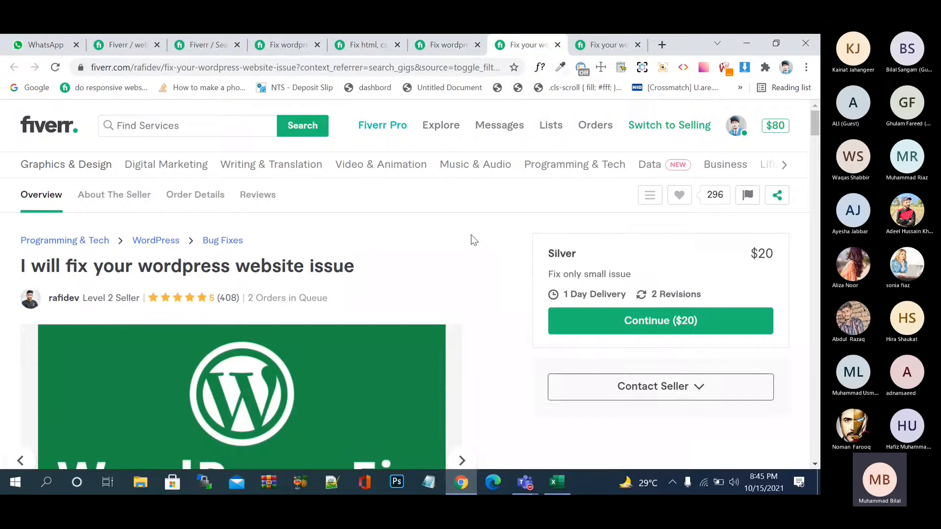
{"action": "left_click", "coordinate": [604, 45]}
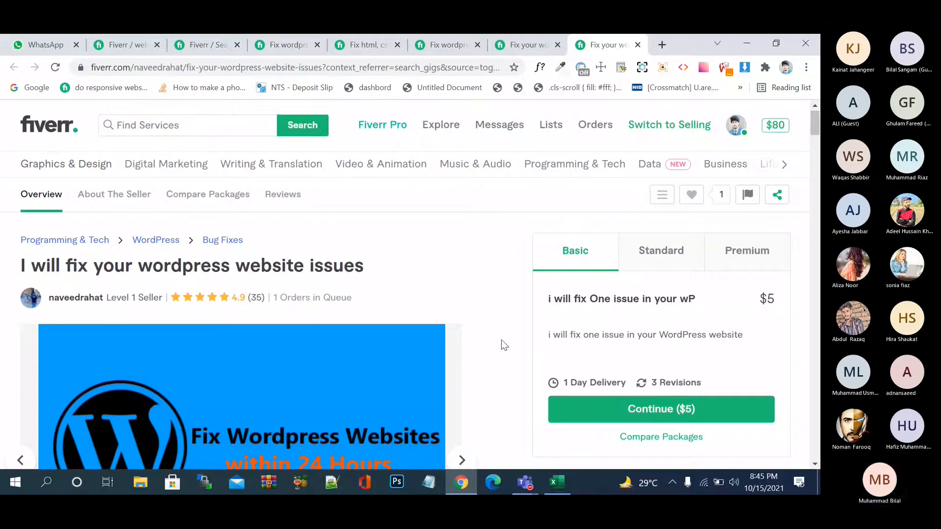
{"action": "scroll", "coordinate": [502, 340], "scroll_direction": "down", "scroll_amount": 5}
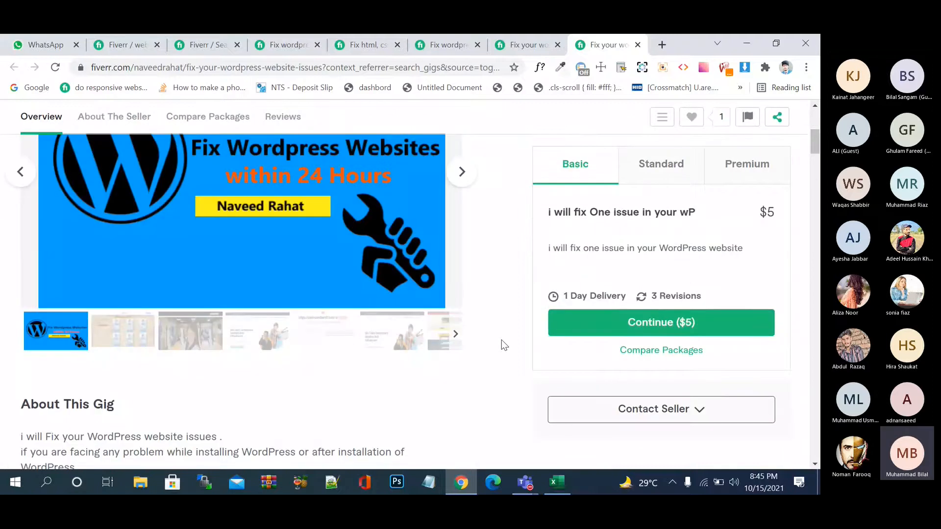
Step: Switch to the Excel keyword sheet and copy the keyword "wordpress bug" from cell A5
{"action": "key", "text": "alt+Tab"}
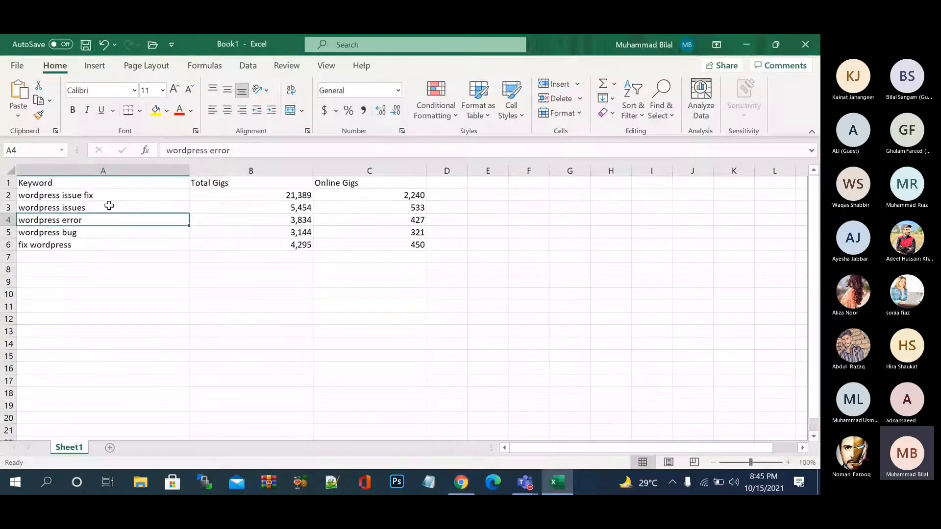
{"action": "left_click", "coordinate": [117, 195]}
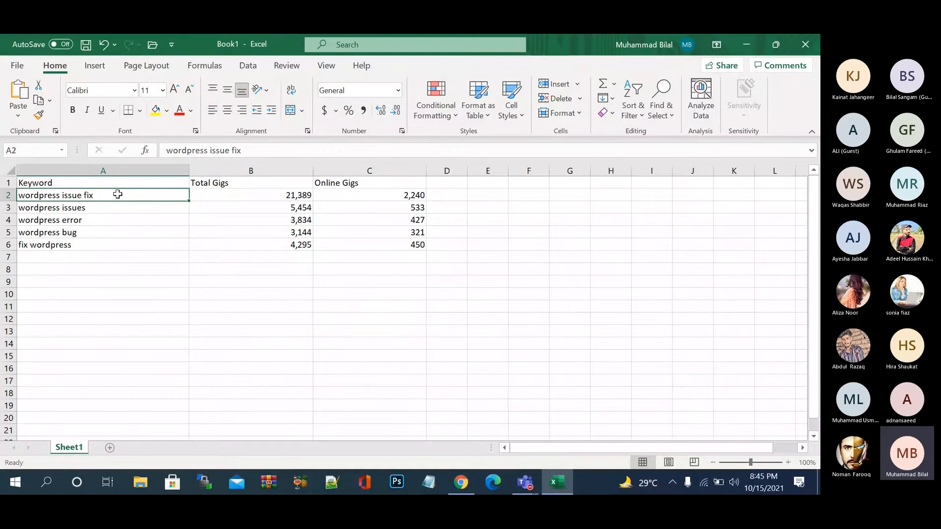
{"action": "double_click", "coordinate": [117, 194]}
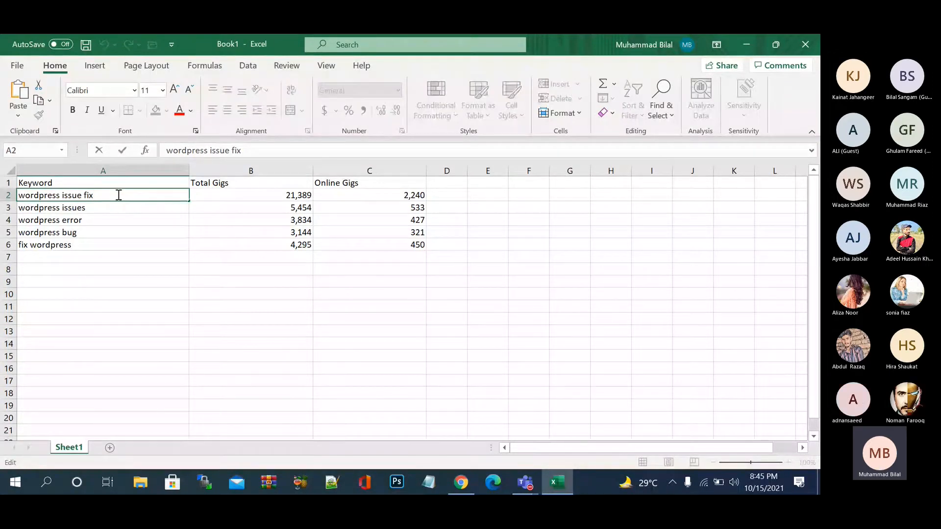
{"action": "key", "text": "Return"}
{"action": "key", "text": "Down"}
{"action": "key", "text": "Down"}
{"action": "key", "text": "alt+Tab"}
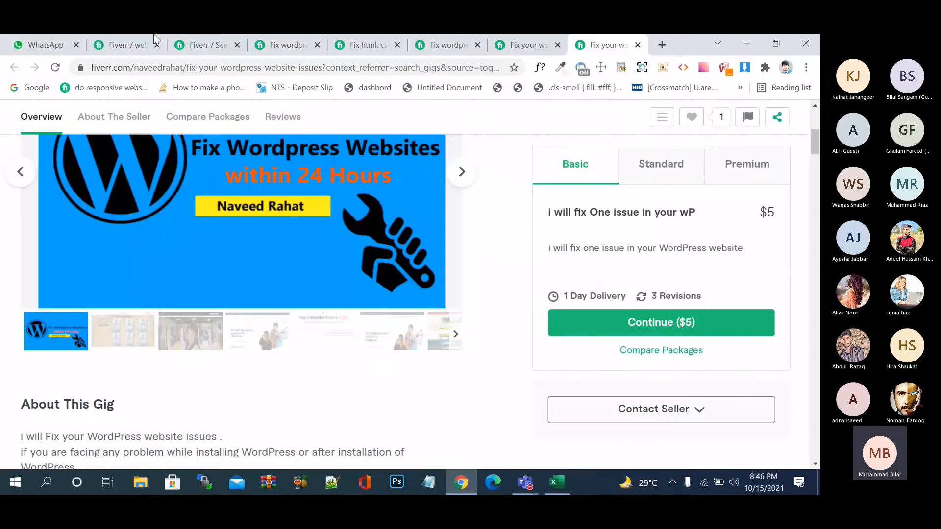
Step: Return to the Fiverr search results in Chrome, search for "wordpress bug fix", and check the keyword against the Excel list
{"action": "left_click", "coordinate": [154, 34]}
{"action": "key", "text": "ctrl+Tab"}
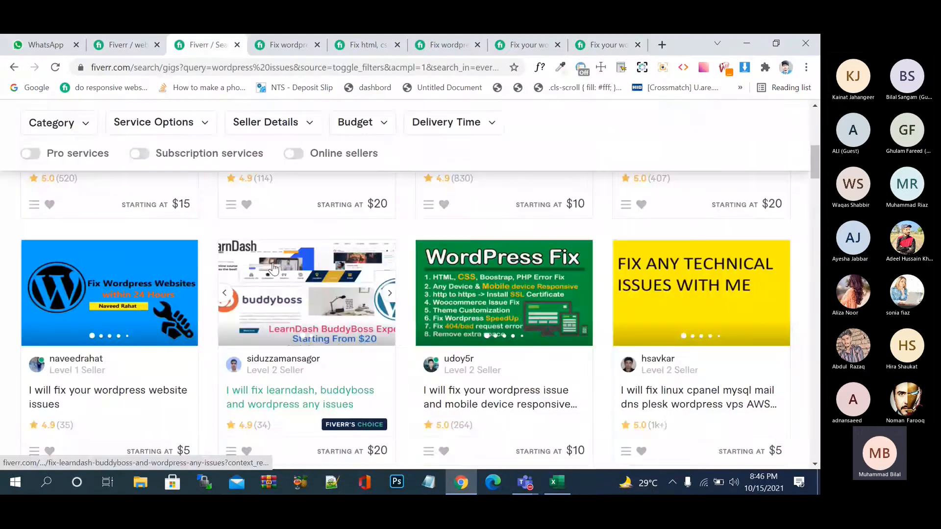
{"action": "scroll", "coordinate": [273, 268], "scroll_direction": "up", "scroll_amount": 8}
{"action": "left_click", "coordinate": [236, 123]}
{"action": "key", "text": "ctrl+a"}
{"action": "type", "text": "wordpress bug"}
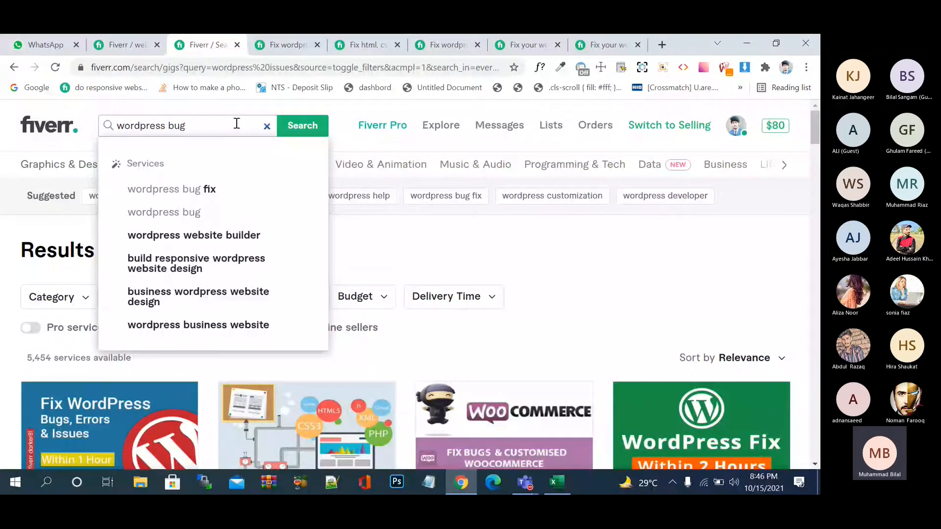
{"action": "left_click", "coordinate": [294, 189]}
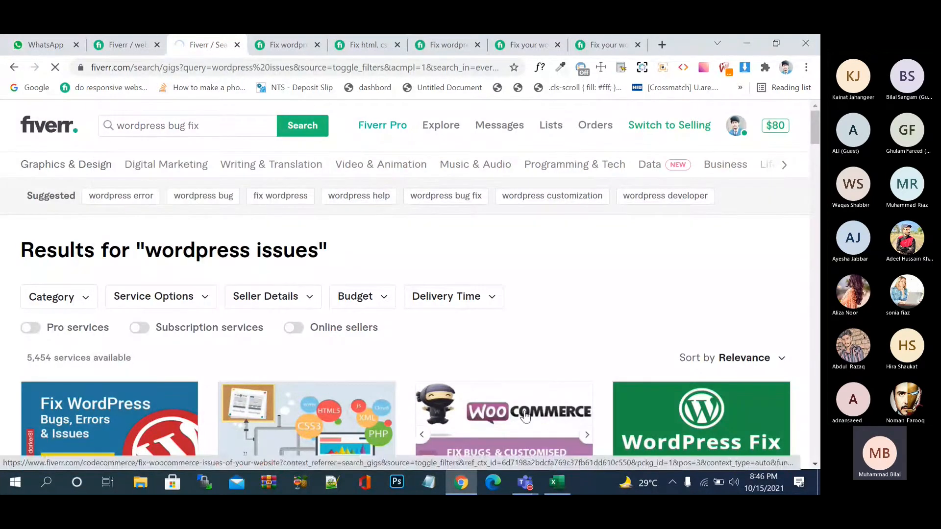
{"action": "left_click", "coordinate": [556, 484]}
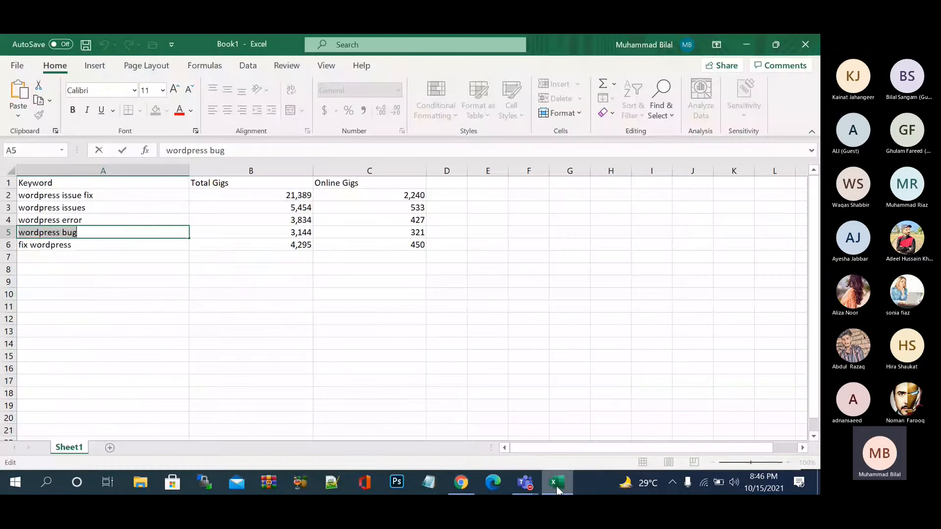
{"action": "left_click", "coordinate": [556, 485]}
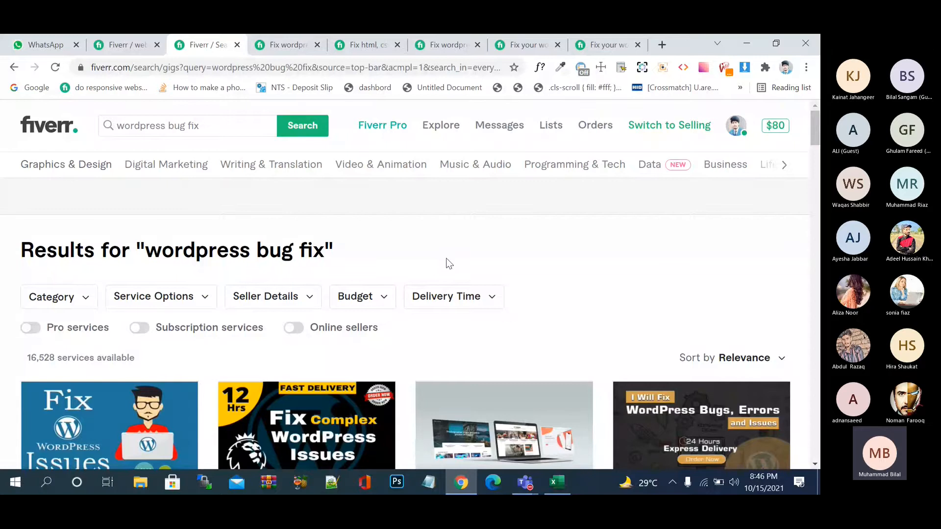
{"action": "scroll", "coordinate": [324, 314], "scroll_direction": "down", "scroll_amount": 3}
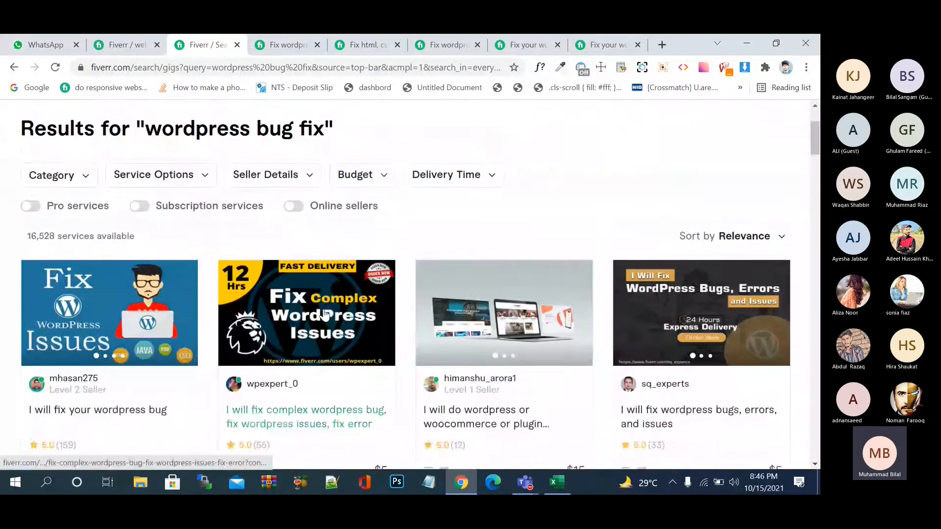
Step: Shorten the Fiverr search term to "wordpress bug" and run the search
{"action": "scroll", "coordinate": [325, 314], "scroll_direction": "up", "scroll_amount": 3}
{"action": "left_click", "coordinate": [218, 125]}
{"action": "key", "text": "BackSpace"}
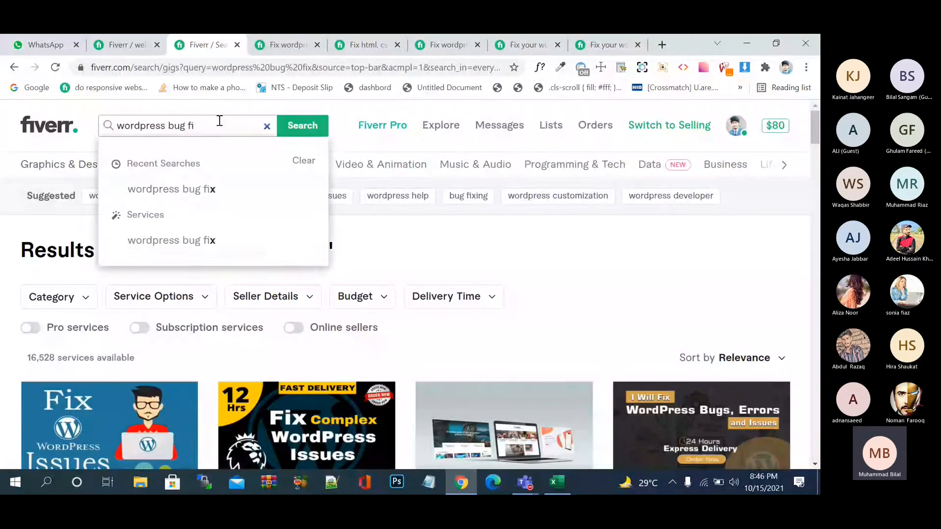
{"action": "key", "text": "BackSpace"}
{"action": "key", "text": "BackSpace"}
{"action": "key", "text": "Return"}
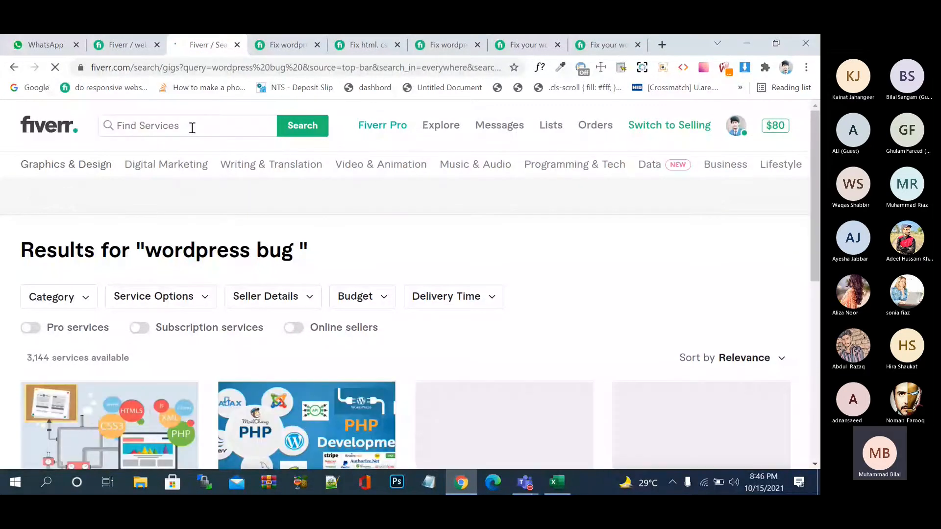
Step: Open the first, third and fourth gigs in the first row of the "wordpress bug" results in new tabs
{"action": "scroll", "coordinate": [208, 251], "scroll_direction": "down", "scroll_amount": 1}
{"action": "scroll", "coordinate": [208, 251], "scroll_direction": "down", "scroll_amount": 2}
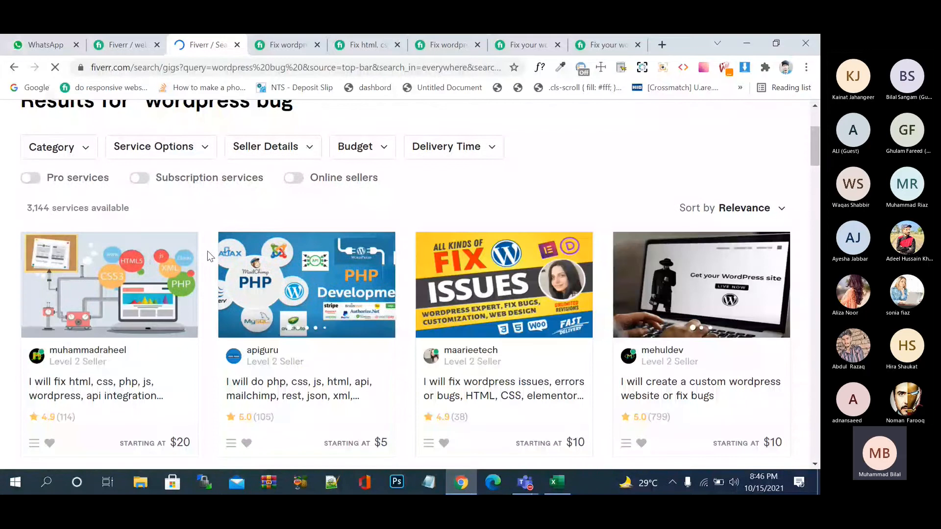
{"action": "scroll", "coordinate": [208, 251], "scroll_direction": "down", "scroll_amount": 2}
{"action": "right_click", "coordinate": [122, 310]}
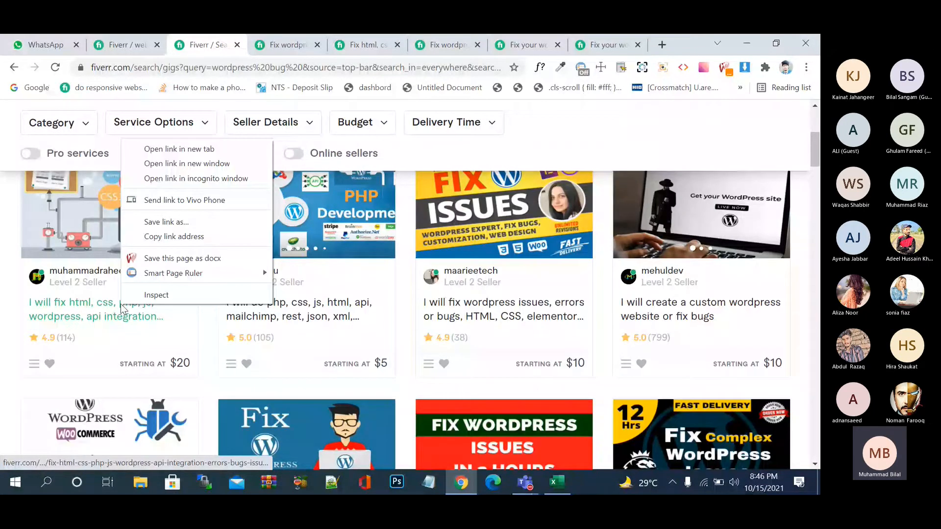
{"action": "left_click", "coordinate": [179, 149]}
{"action": "right_click", "coordinate": [468, 310]}
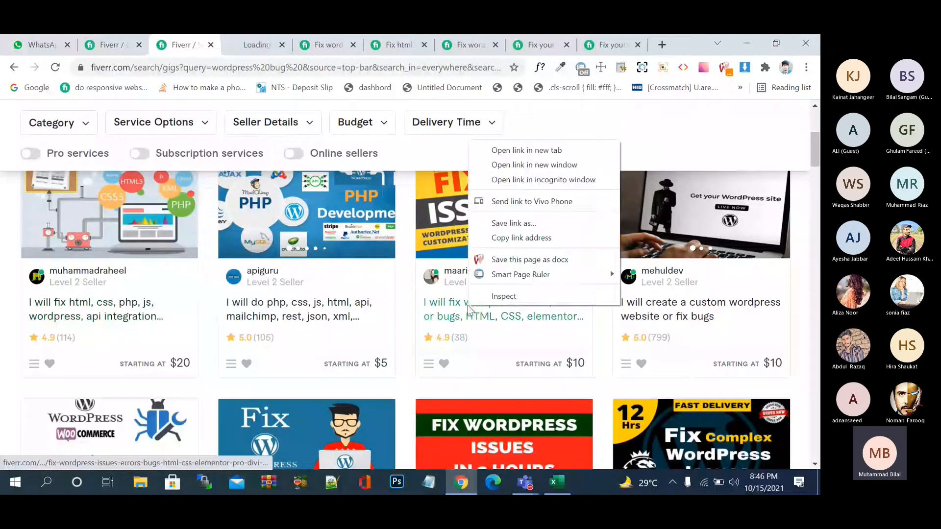
{"action": "left_click", "coordinate": [526, 150]}
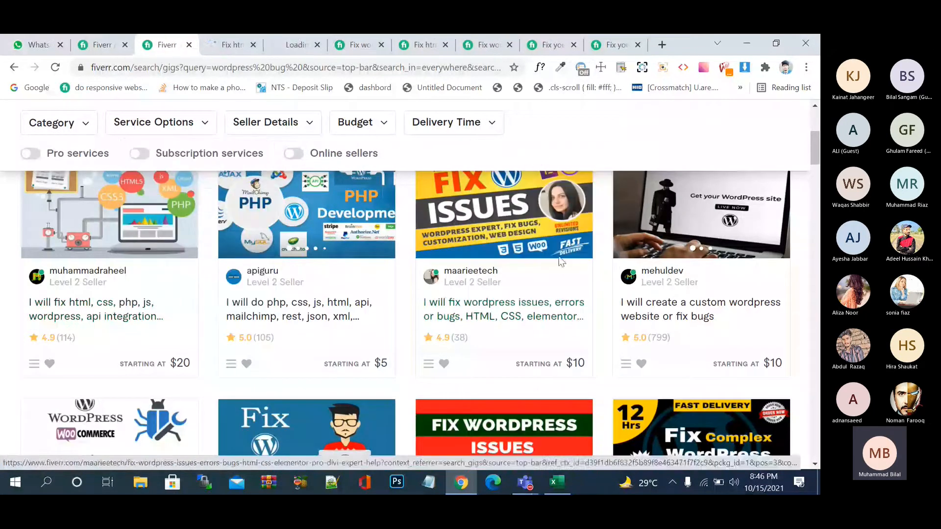
{"action": "right_click", "coordinate": [661, 319]}
{"action": "left_click", "coordinate": [742, 162]}
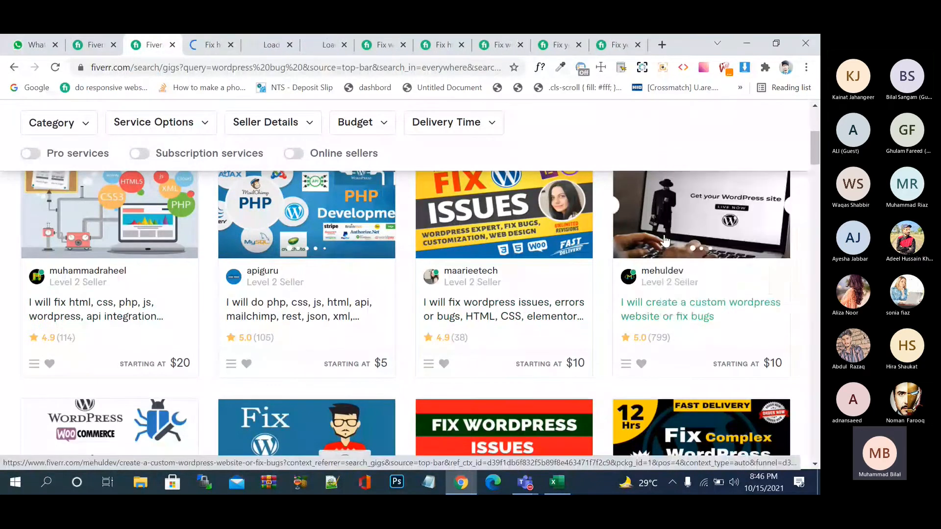
Step: Open the gigs "I will fix your wordpress bug" and "I will fix your wordpress bug or error in 1 hour" in new tabs
{"action": "scroll", "coordinate": [665, 240], "scroll_direction": "down", "scroll_amount": 3}
{"action": "scroll", "coordinate": [665, 240], "scroll_direction": "down", "scroll_amount": 2}
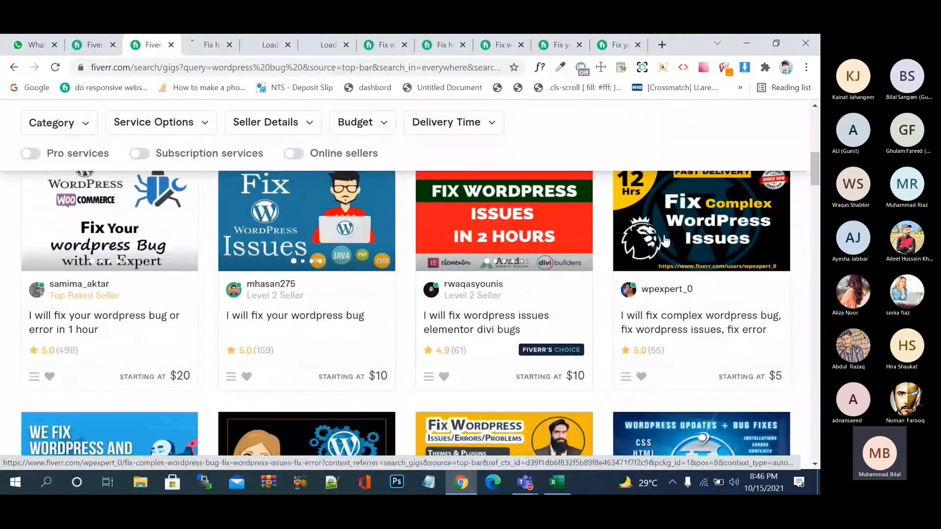
{"action": "right_click", "coordinate": [278, 318]}
{"action": "left_click", "coordinate": [357, 164]}
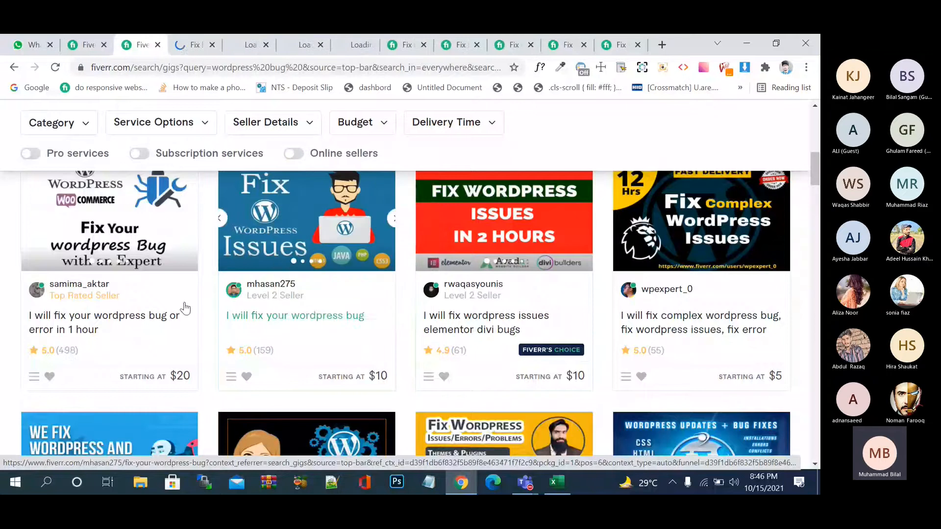
{"action": "right_click", "coordinate": [142, 326]}
{"action": "left_click", "coordinate": [206, 160]}
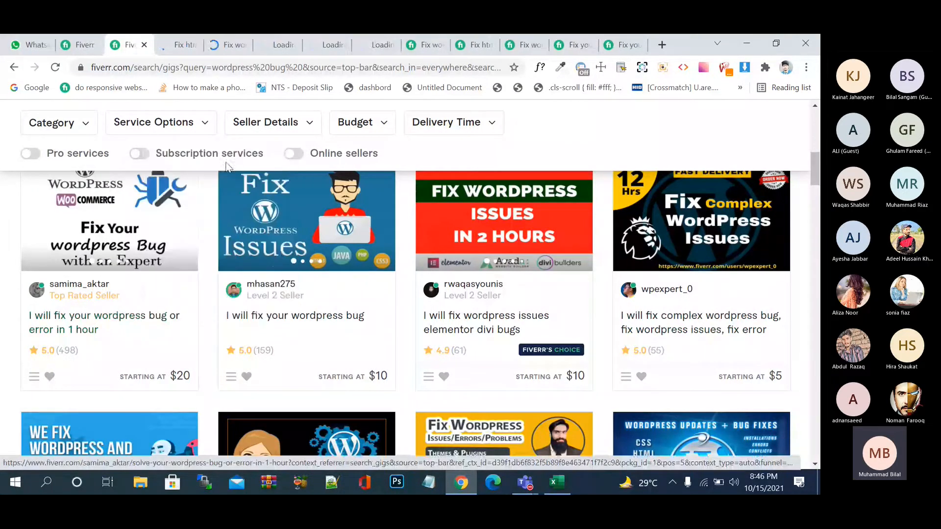
Step: Go through the newly opened gig pages to compare how their titles use the keyword
{"action": "left_click", "coordinate": [325, 47]}
{"action": "left_click", "coordinate": [177, 45]}
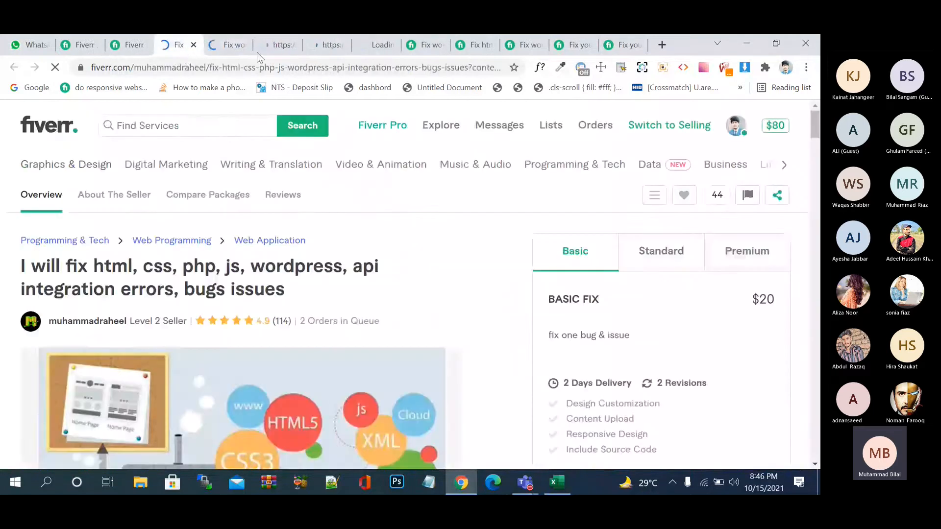
{"action": "left_click", "coordinate": [282, 44]}
{"action": "left_click", "coordinate": [321, 45]}
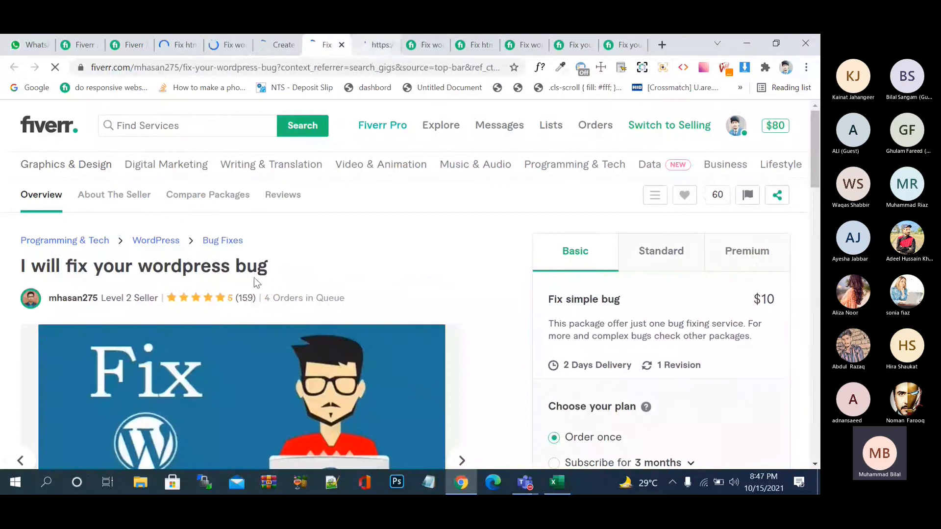
{"action": "left_click", "coordinate": [369, 49]}
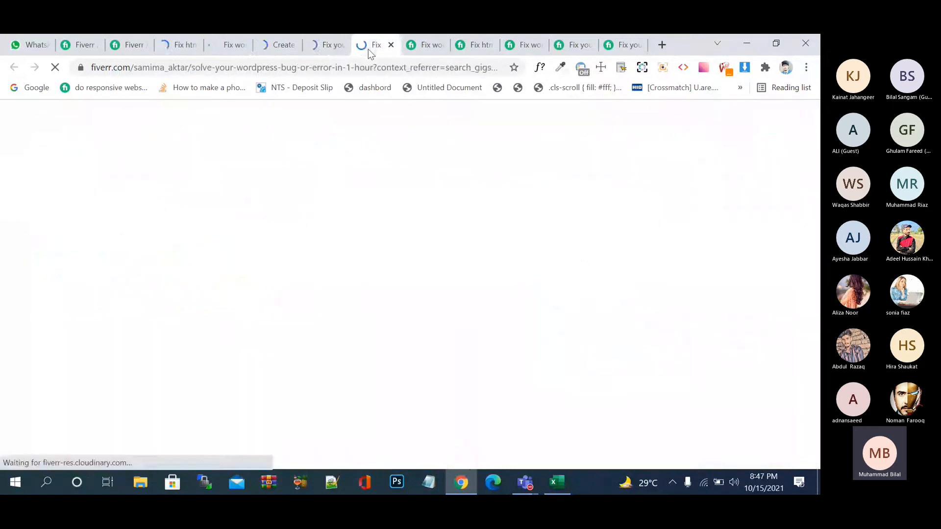
Step: Examine the images, reviews and description of the gig "I will fix your wordpress bug or error in 1 hour"
{"action": "scroll", "coordinate": [340, 236], "scroll_direction": "down", "scroll_amount": 1}
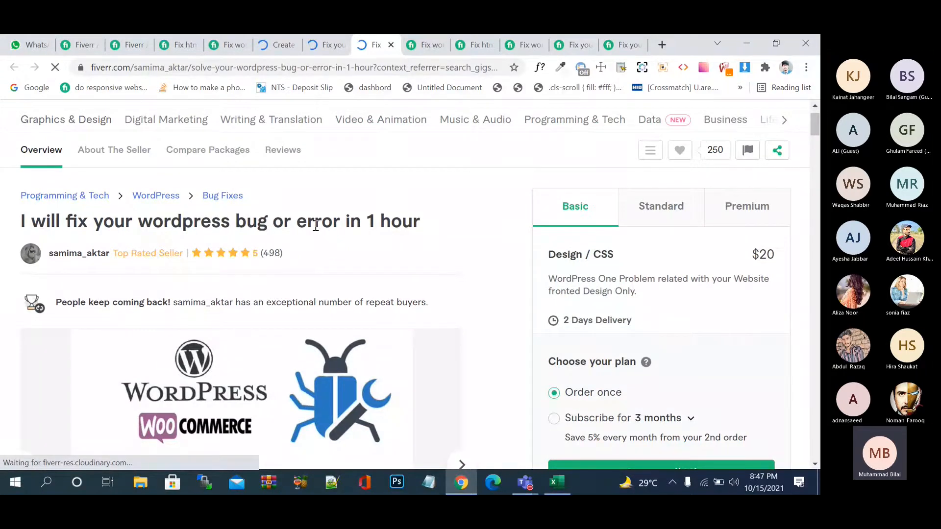
{"action": "scroll", "coordinate": [424, 296], "scroll_direction": "down", "scroll_amount": 8}
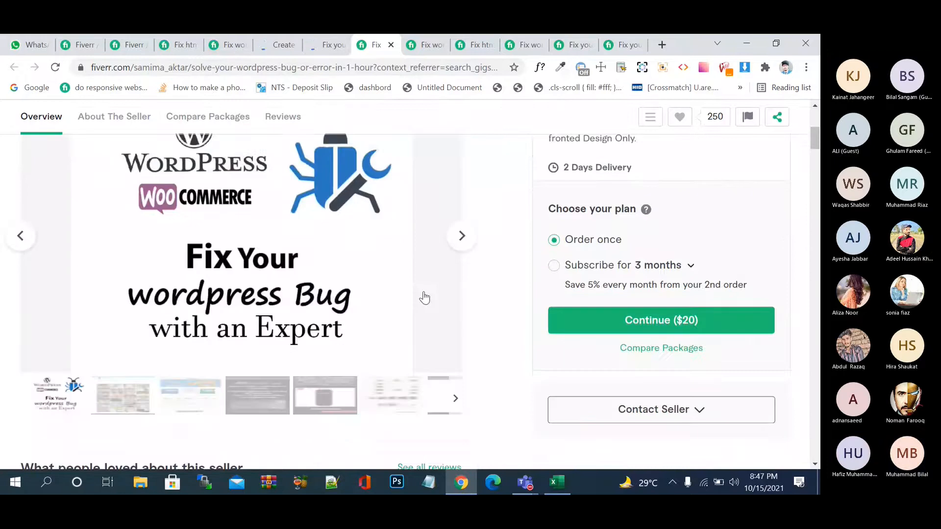
{"action": "scroll", "coordinate": [424, 296], "scroll_direction": "down", "scroll_amount": 2}
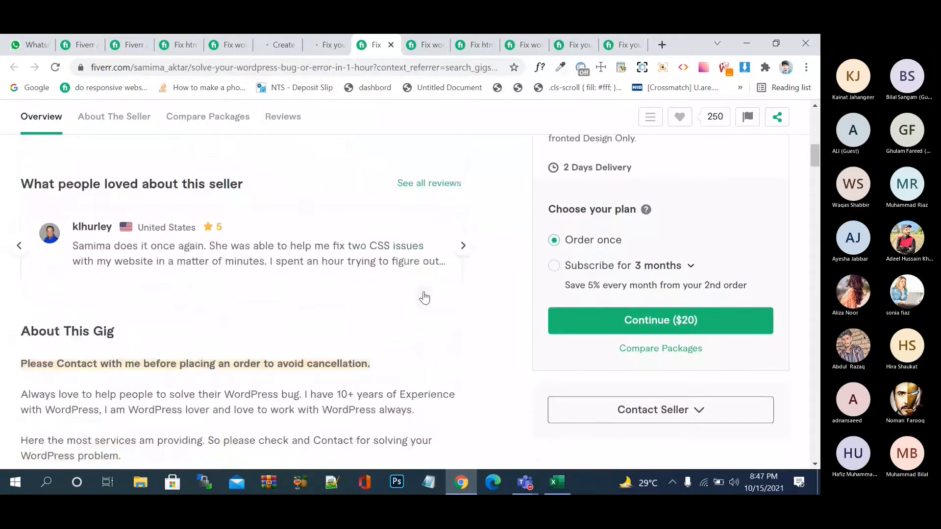
{"action": "scroll", "coordinate": [425, 297], "scroll_direction": "down", "scroll_amount": 5}
{"action": "scroll", "coordinate": [424, 297], "scroll_direction": "down", "scroll_amount": 8}
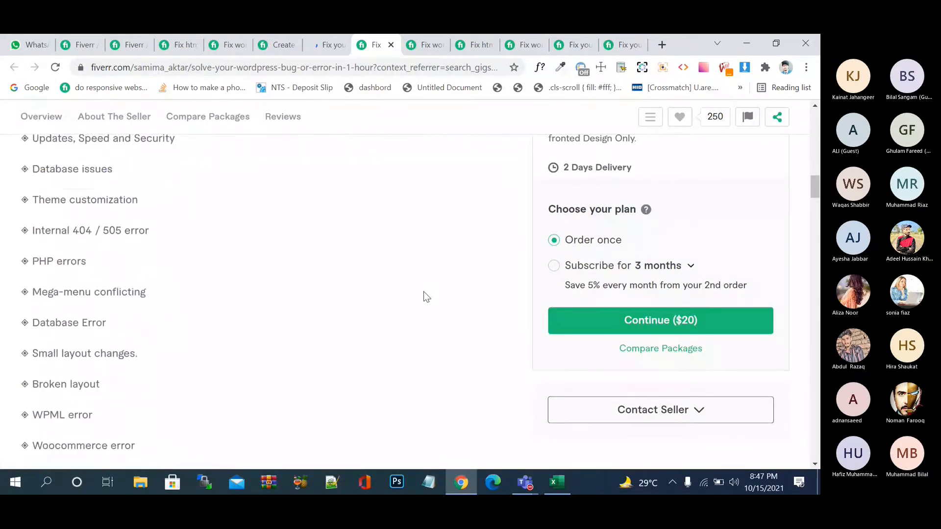
{"action": "scroll", "coordinate": [424, 296], "scroll_direction": "up", "scroll_amount": 20}
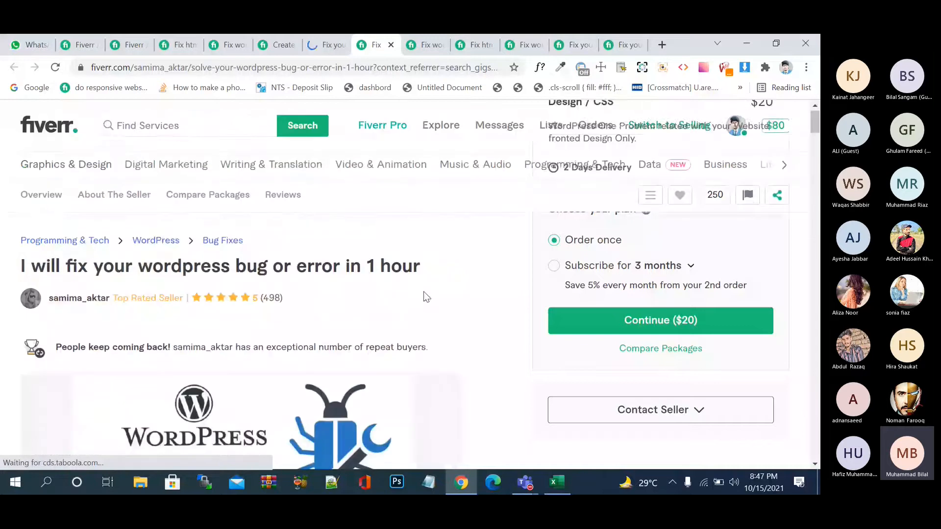
Step: Switch to Excel and draft the gig title "I will fix wordpress issues,bug wordpress erro" in cell A8
{"action": "left_click", "coordinate": [554, 482]}
{"action": "left_click", "coordinate": [66, 270]}
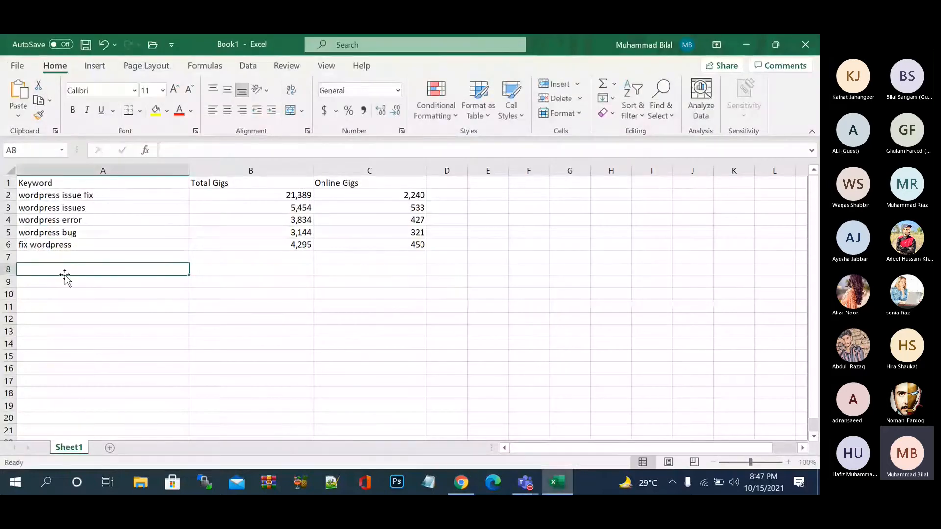
{"action": "type", "text": "I will fi"}
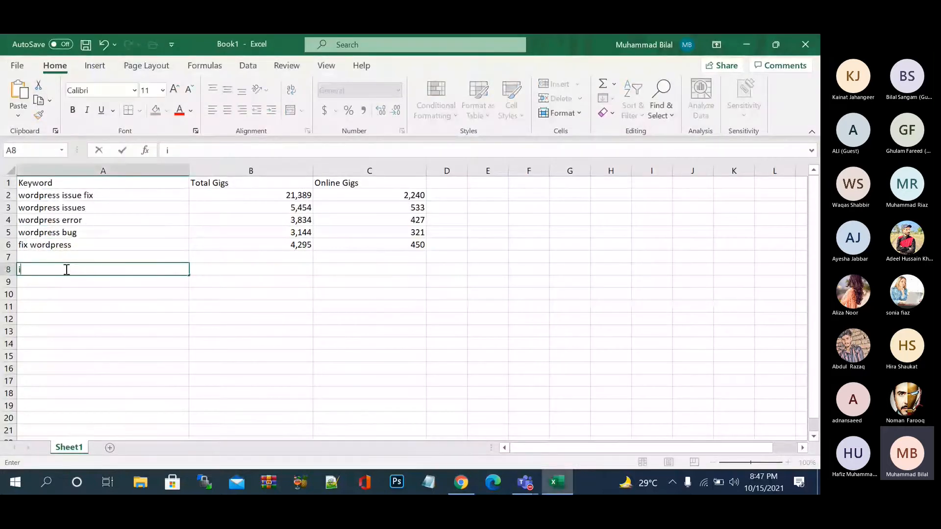
{"action": "type", "text": "x"}
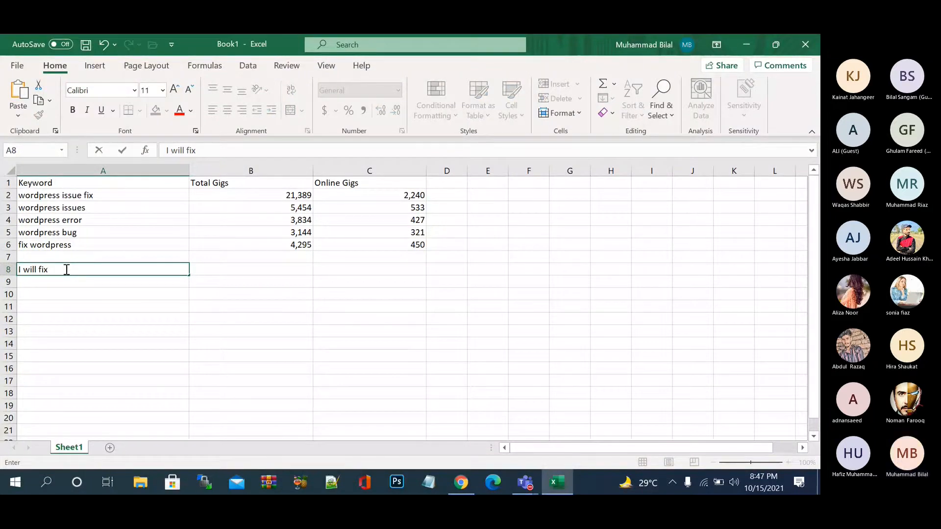
{"action": "type", "text": " wordpress"}
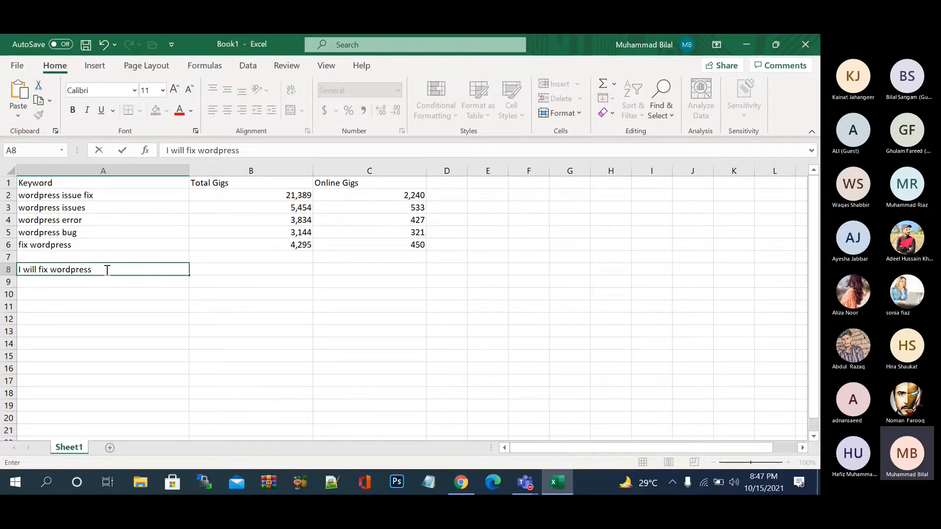
{"action": "type", "text": "issues"}
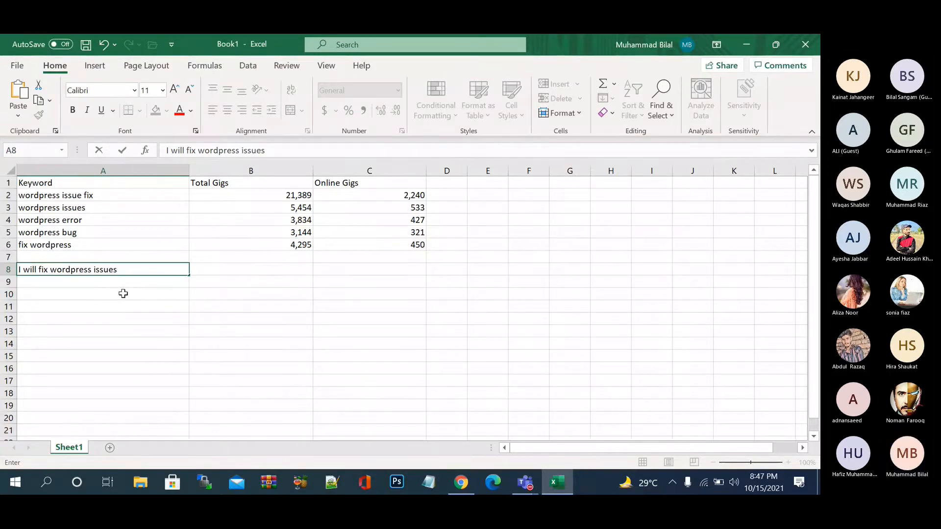
{"action": "type", "text": ",bug"}
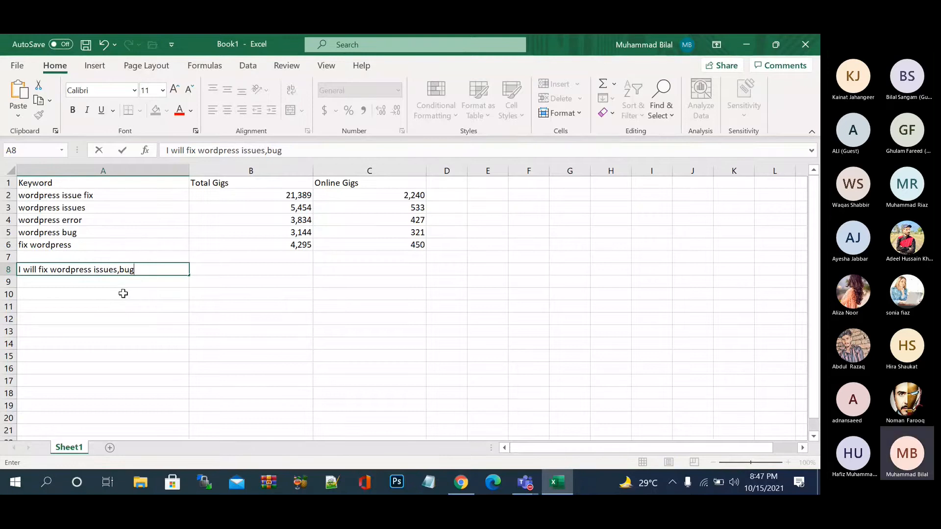
{"action": "type", "text": "wordpress "}
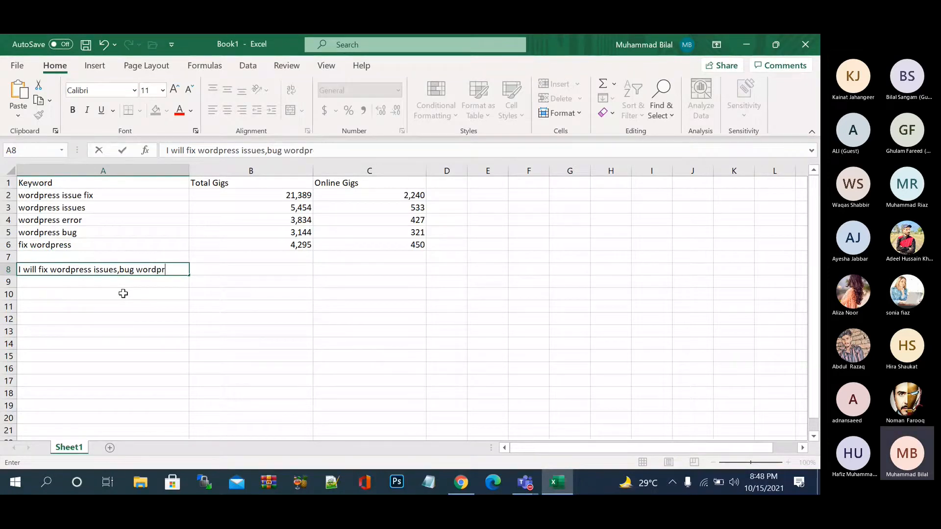
{"action": "type", "text": "erro"}
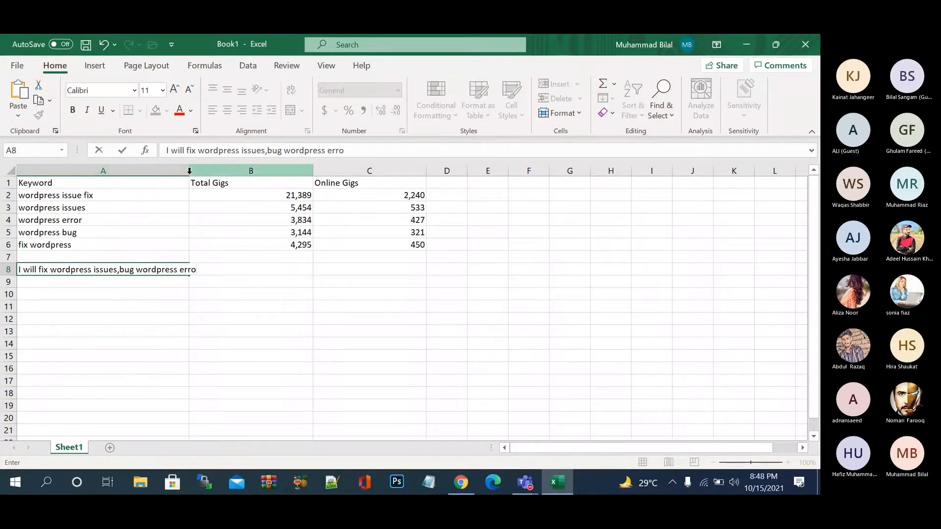
Step: Widen column A to fit the draft title and complete the title's last word as "error"
{"action": "left_click", "coordinate": [103, 207]}
{"action": "left_click_drag", "start_coordinate": [189, 171], "coordinate": [288, 182]}
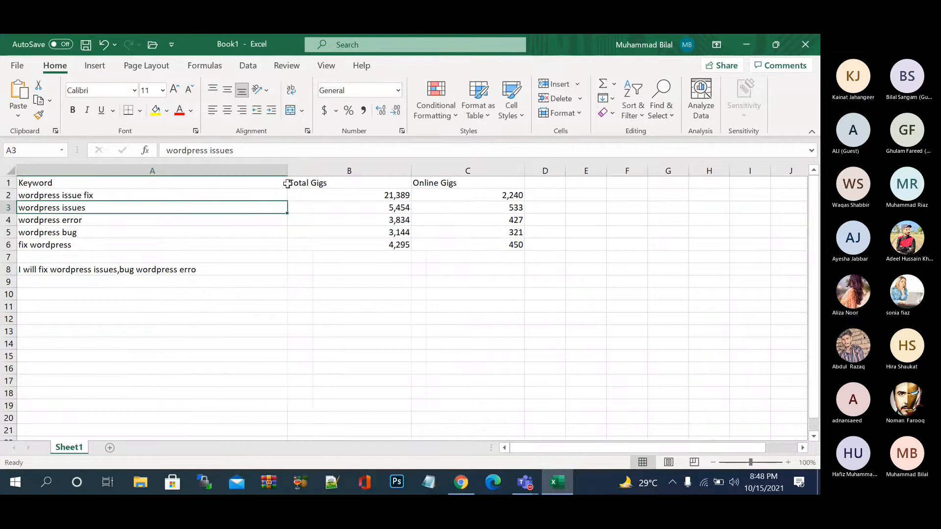
{"action": "left_click", "coordinate": [262, 267]}
{"action": "double_click", "coordinate": [262, 267]}
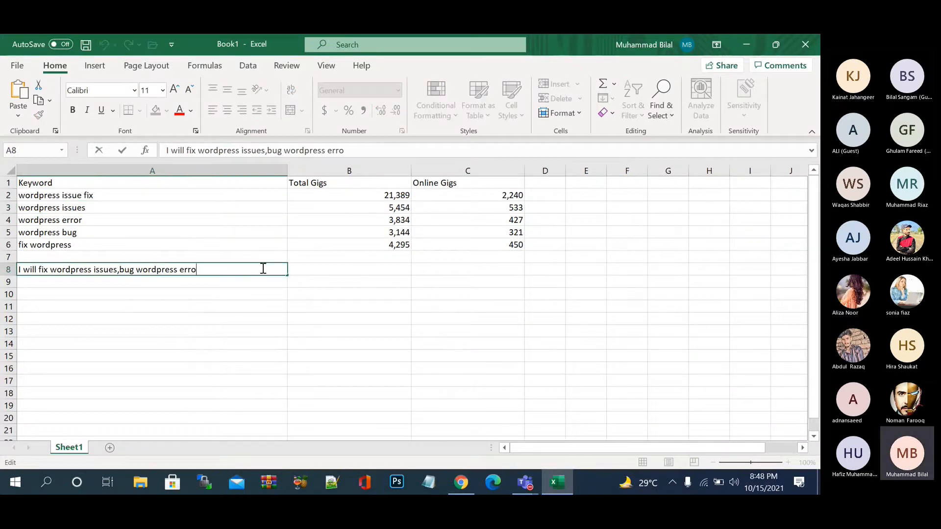
{"action": "type", "text": "r"}
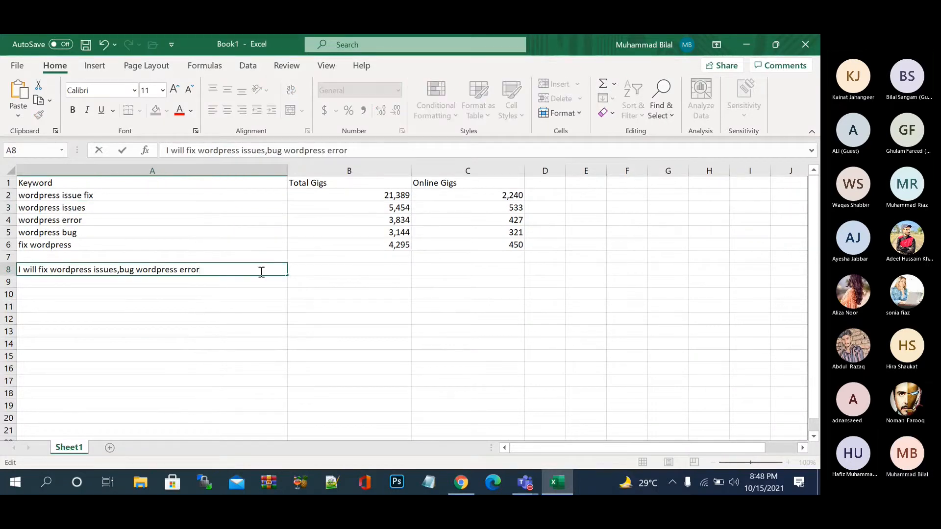
Step: Switch to Chrome and go through the remaining open gig pages to compare the wording of their titles
{"action": "left_click", "coordinate": [461, 483]}
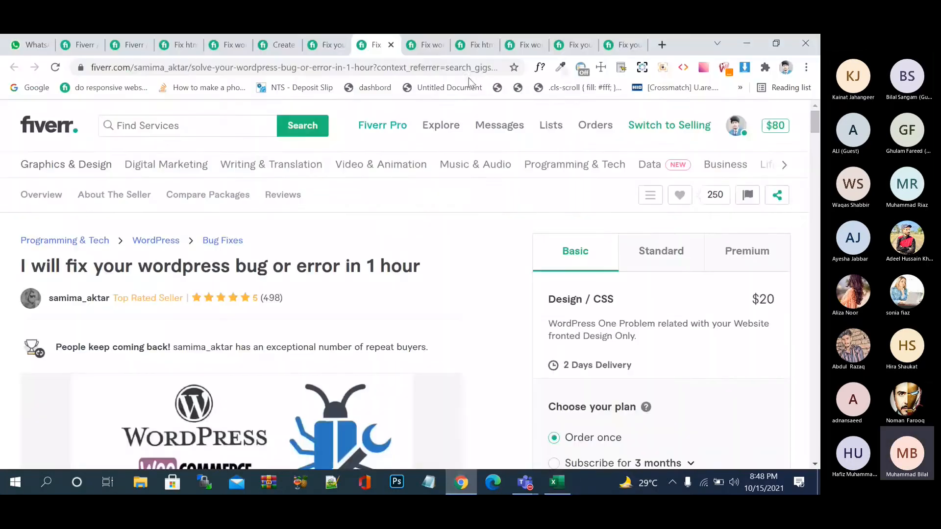
{"action": "left_click", "coordinate": [417, 47]}
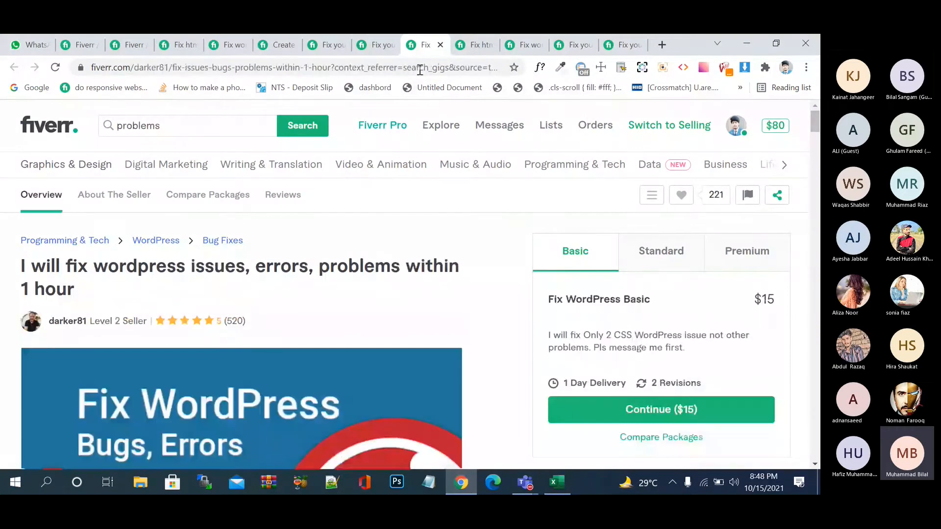
{"action": "left_click", "coordinate": [475, 46]}
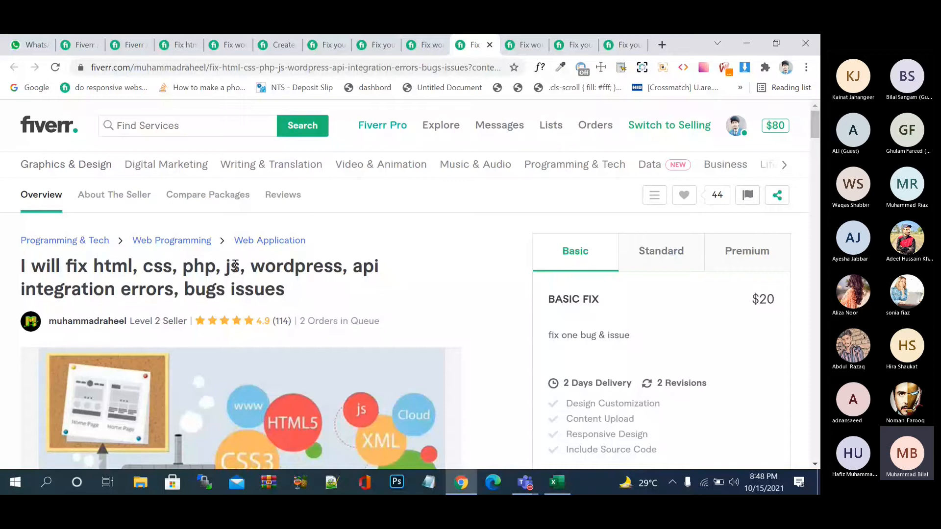
{"action": "key", "text": "ctrl+Tab"}
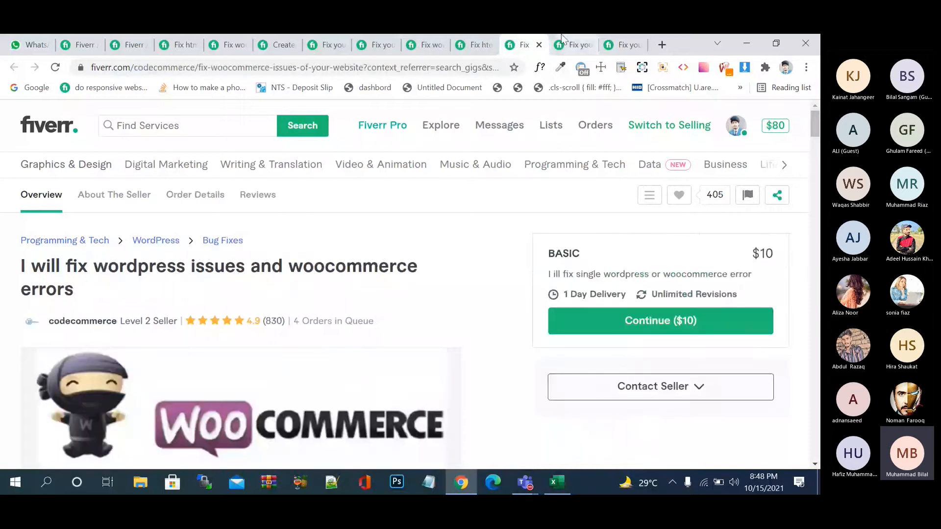
{"action": "key", "text": "ctrl+Tab"}
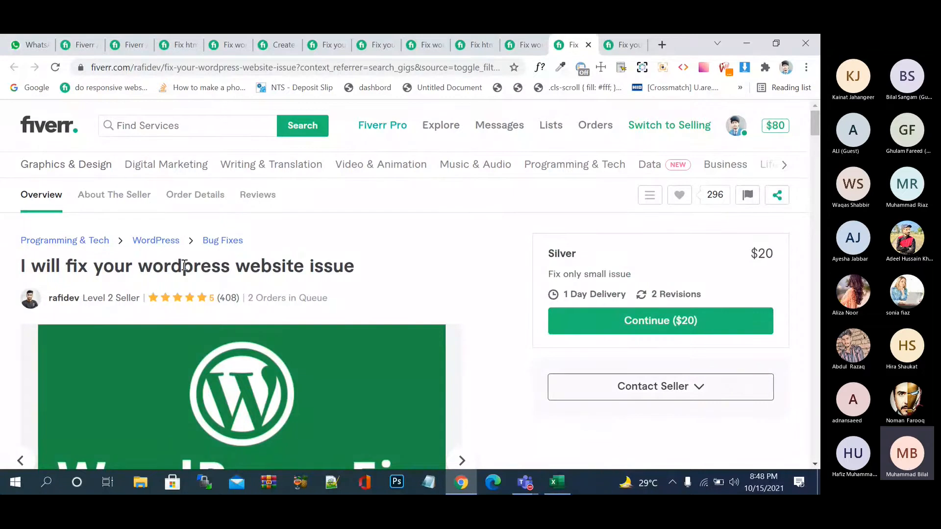
{"action": "left_click", "coordinate": [630, 53]}
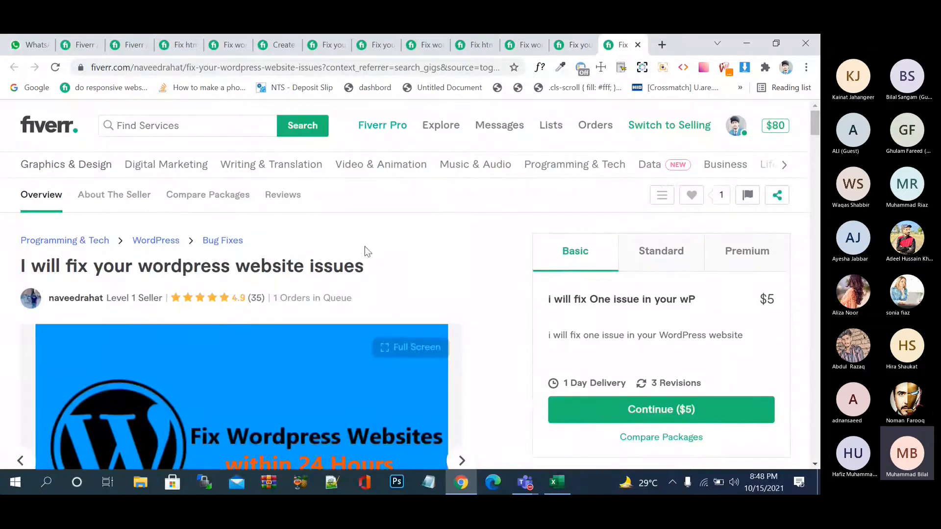
Step: Check Fiverr's search suggestions for "website issue" and the shortened "website iss", and close that gig's tab
{"action": "left_click", "coordinate": [223, 119]}
{"action": "type", "text": "w"}
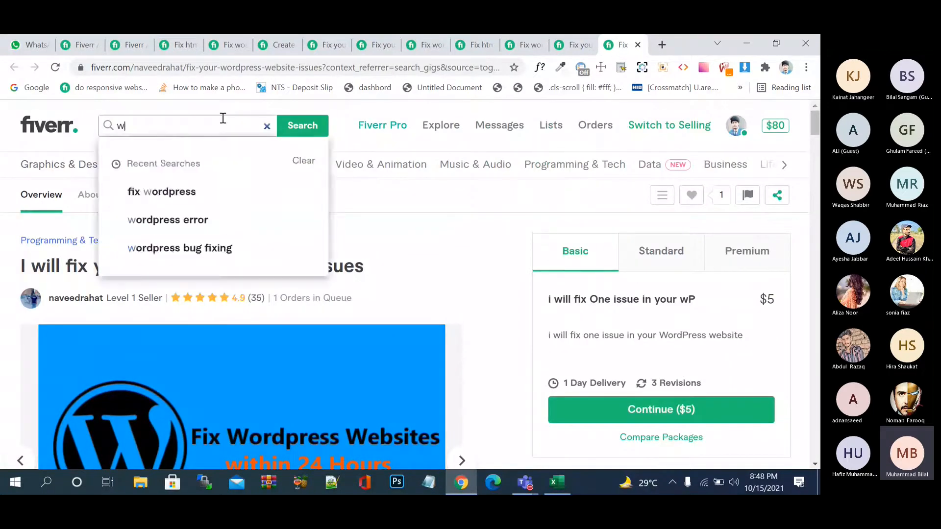
{"action": "type", "text": "ebsite iss"}
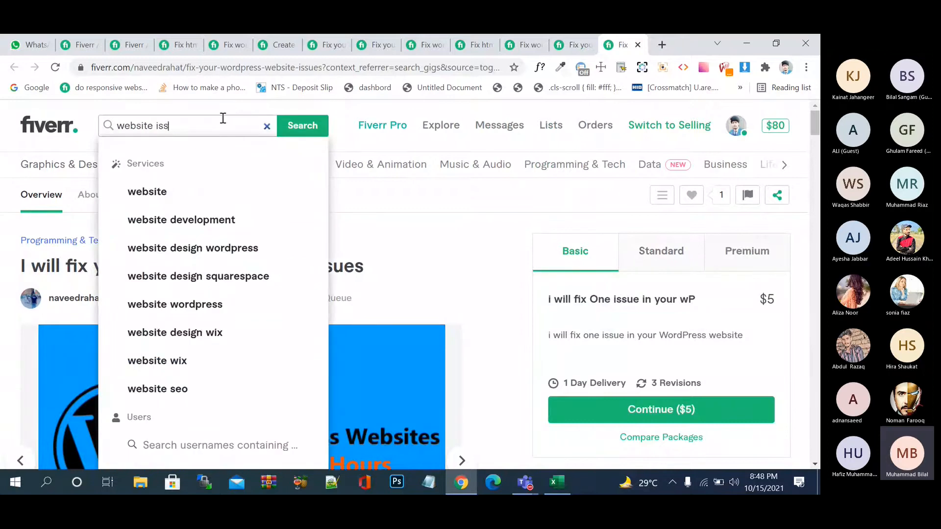
{"action": "type", "text": "eue"}
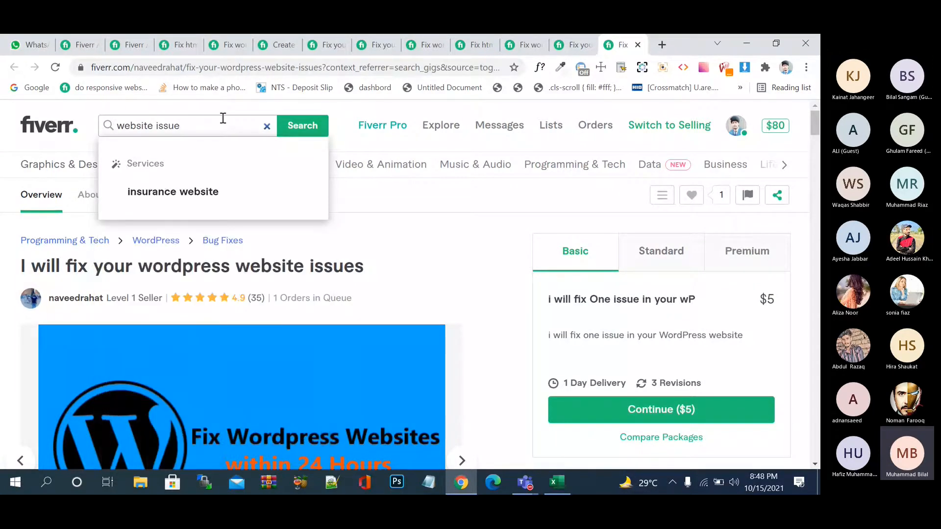
{"action": "key", "text": "BackSpace"}
{"action": "key", "text": "BackSpace"}
{"action": "key", "text": "BackSpace"}
{"action": "key", "text": "BackSpace"}
{"action": "type", "text": "s"}
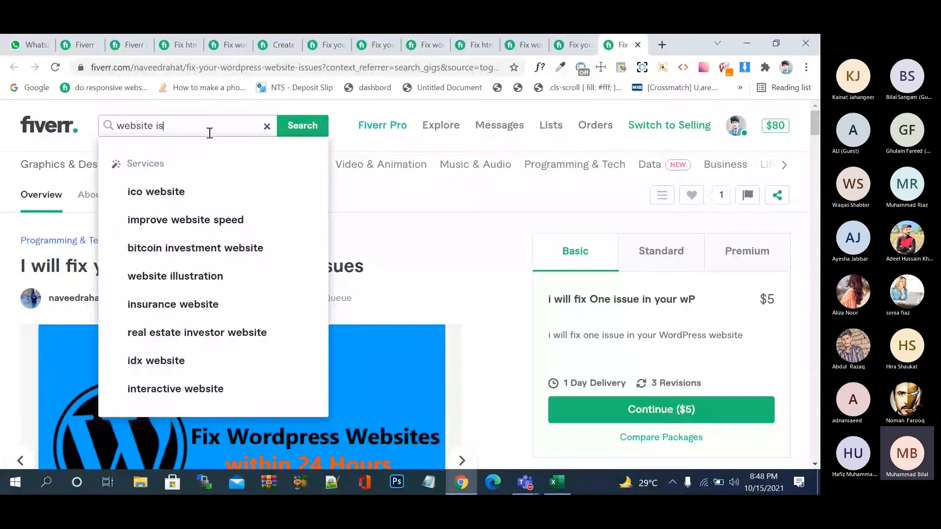
{"action": "type", "text": "s"}
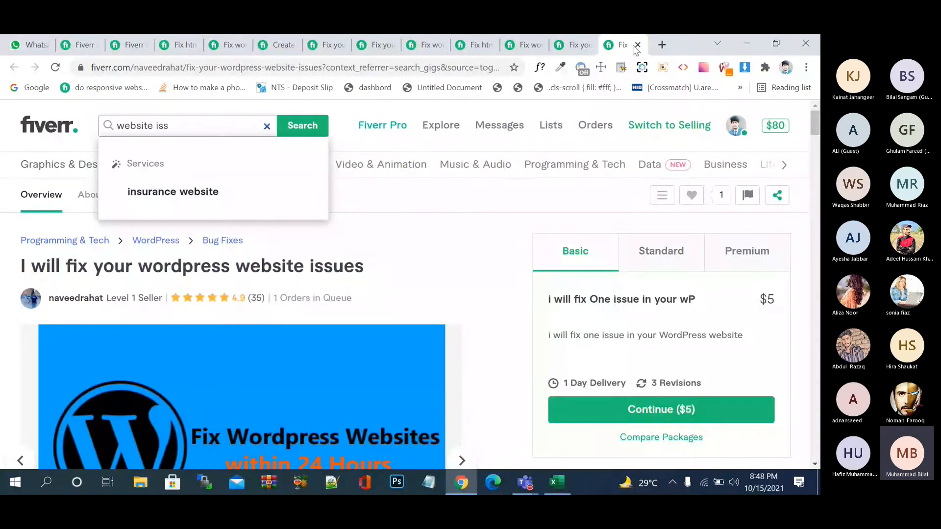
{"action": "left_click", "coordinate": [638, 45]}
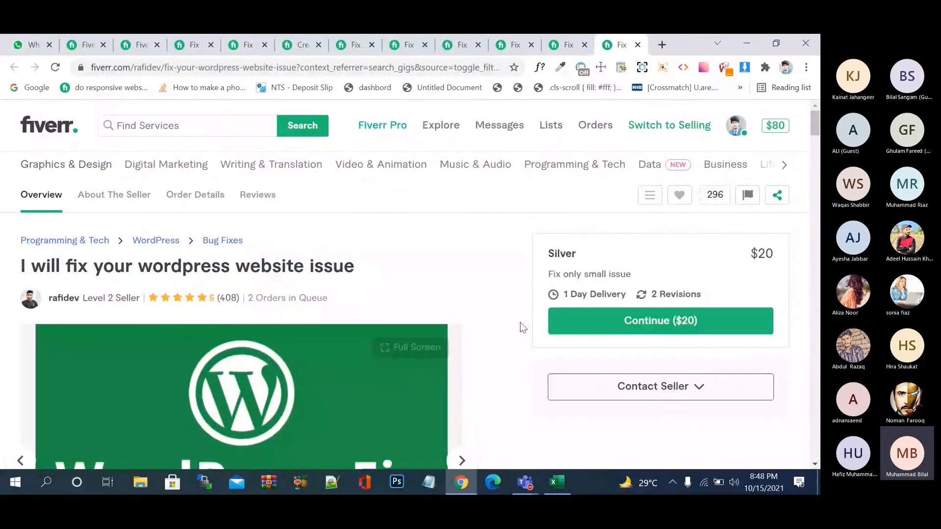
Step: Switch to Excel and replace the comma with a space and remove the second "wordpress" from the draft title in A8
{"action": "key", "text": "alt+Tab"}
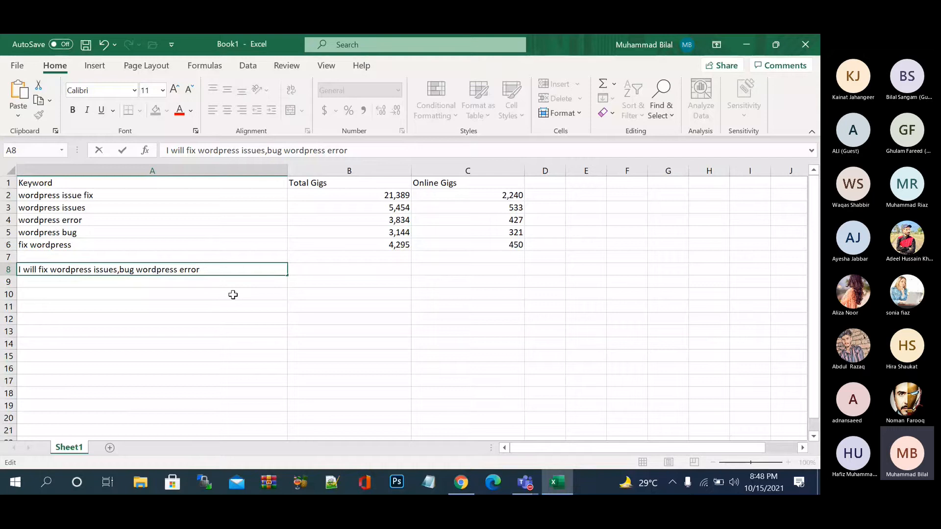
{"action": "left_click", "coordinate": [114, 270]}
{"action": "left_click", "coordinate": [93, 209]}
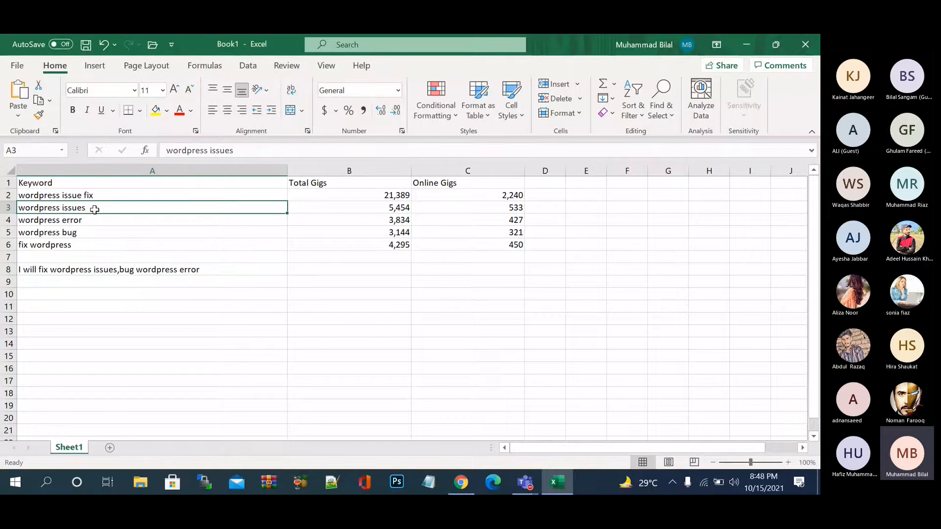
{"action": "left_click", "coordinate": [86, 254]}
{"action": "left_click", "coordinate": [85, 245]}
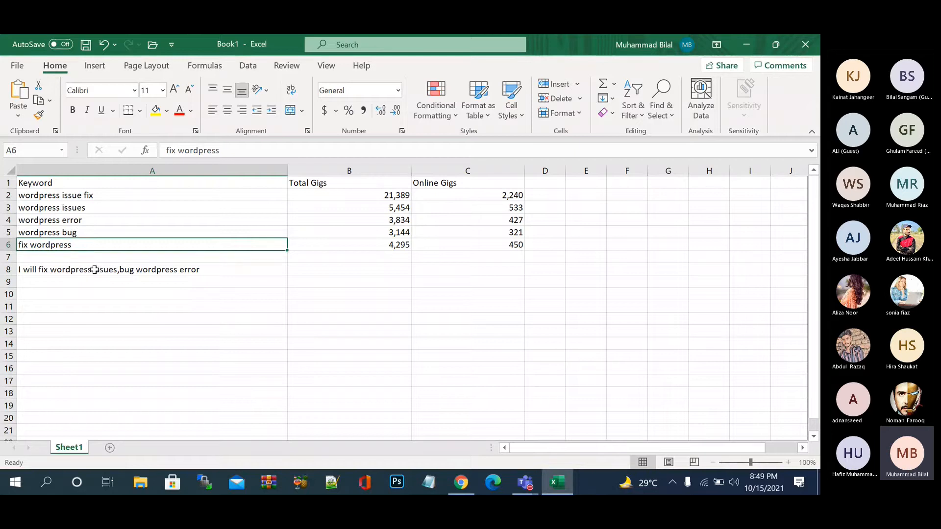
{"action": "double_click", "coordinate": [120, 269]}
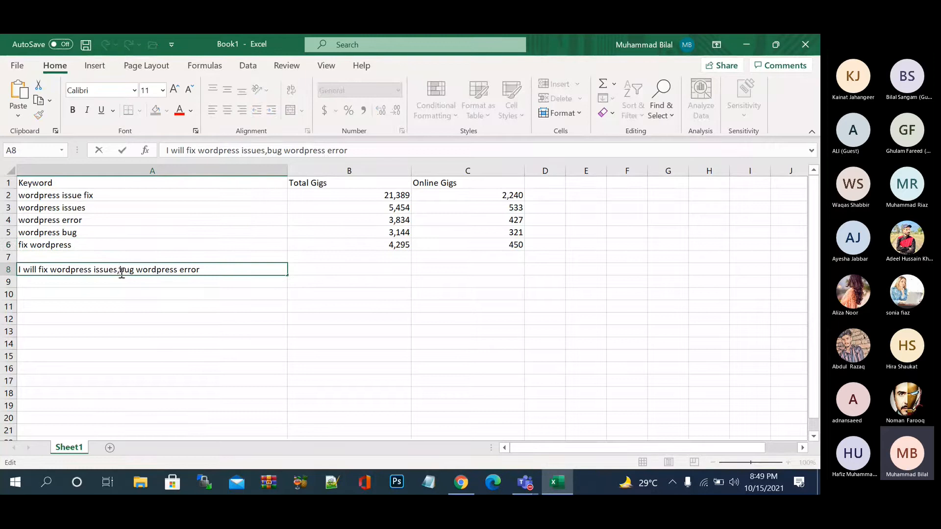
{"action": "key", "text": "BackSpace"}
{"action": "left_click_drag", "start_coordinate": [178, 269], "coordinate": [139, 269]}
{"action": "key", "text": "BackSpace"}
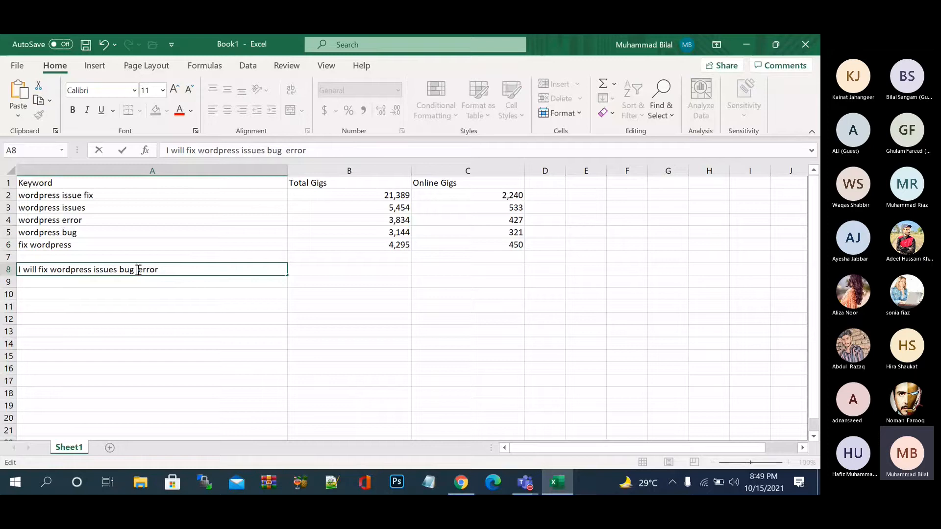
Step: Insert "and wordpress" before "error" in the draft title in A8
{"action": "type", "text": "and "}
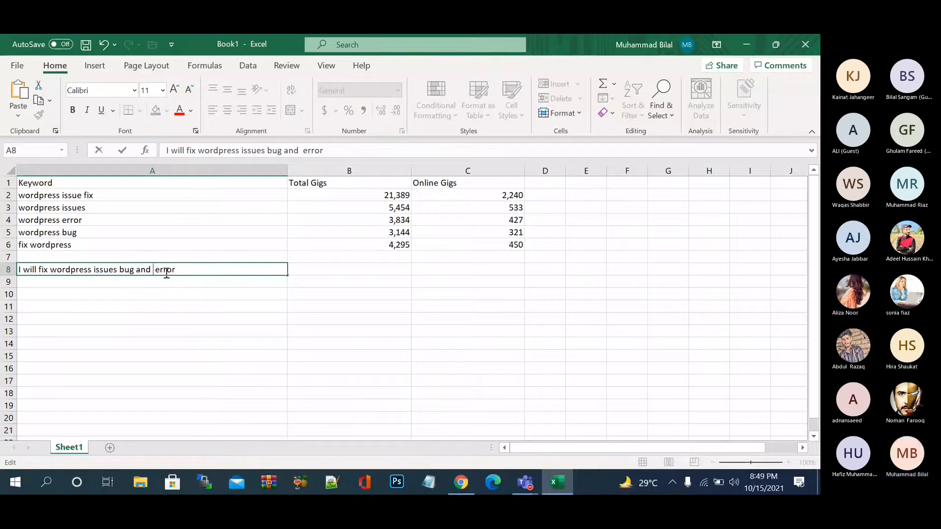
{"action": "type", "text": "wordpre"}
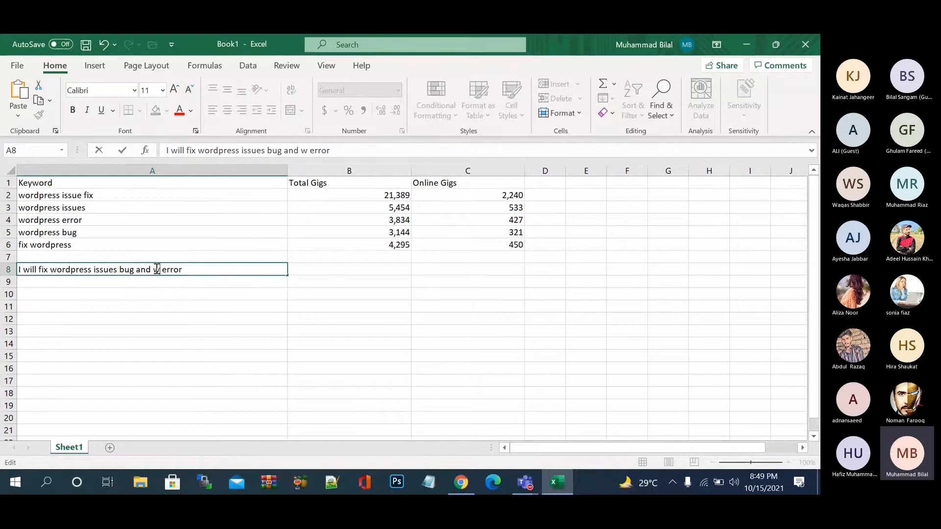
{"action": "type", "text": "ss"}
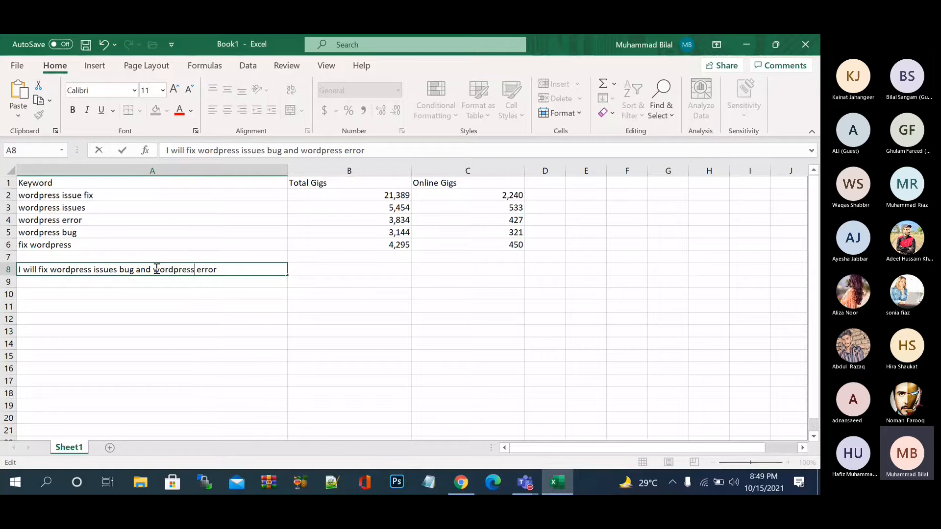
{"action": "left_click", "coordinate": [235, 306]}
{"action": "key", "text": "Up"}
{"action": "key", "text": "Up"}
{"action": "key", "text": "Up"}
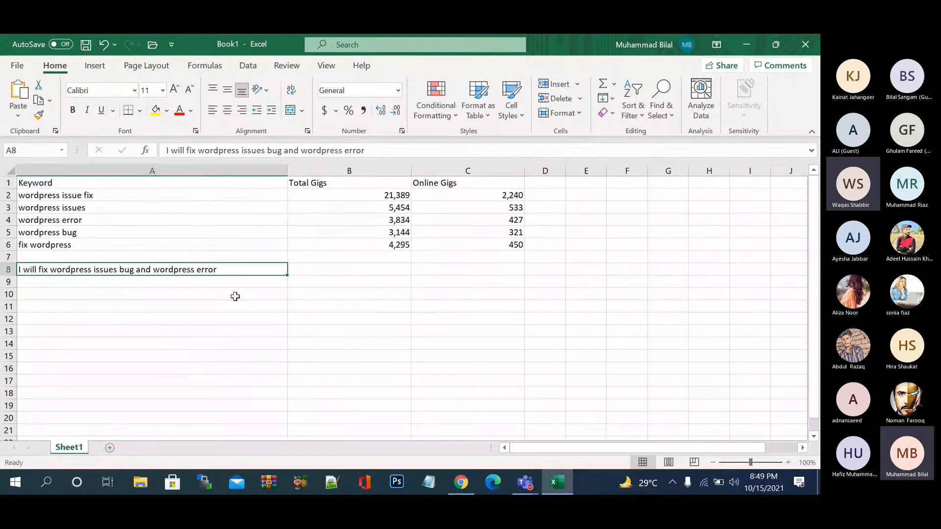
Step: Switch to Chrome, search Fiverr for the suggested "fix wordpress website", and check the service count and the first gigs
{"action": "left_click", "coordinate": [461, 483]}
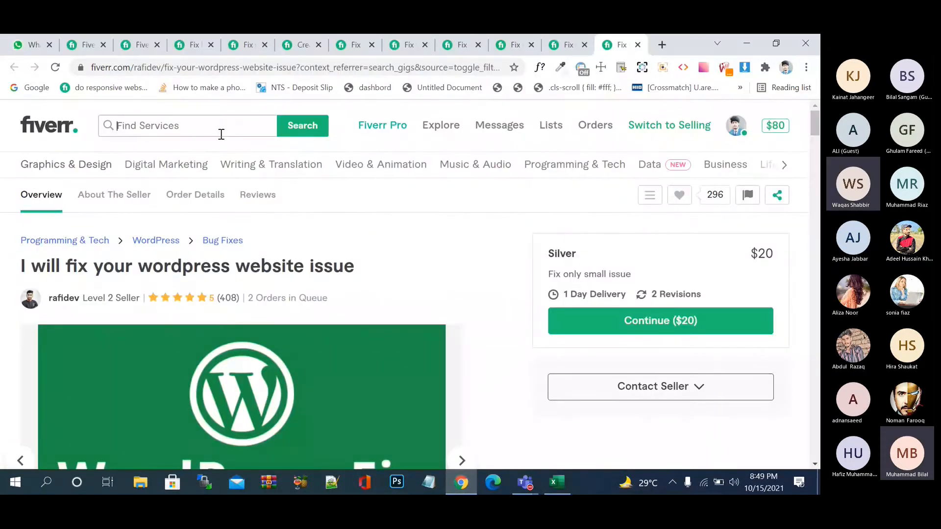
{"action": "type", "text": "fix"}
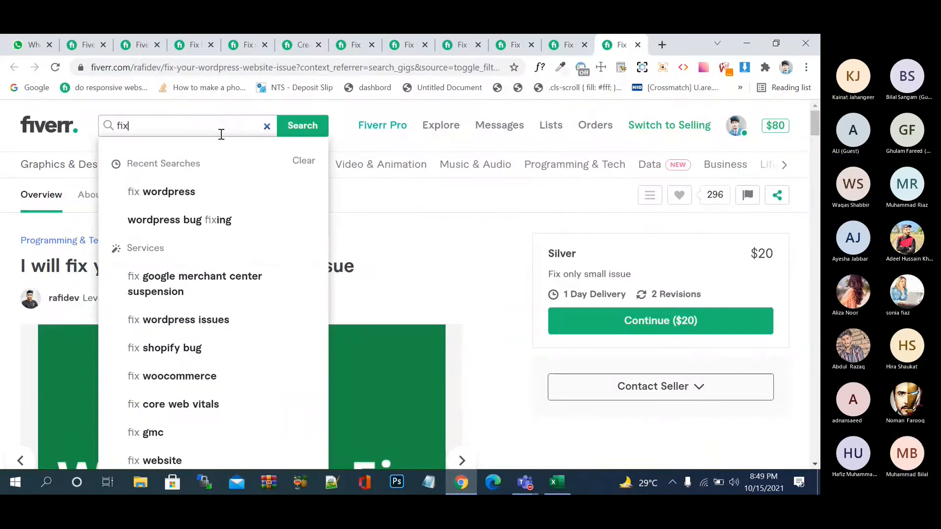
{"action": "type", "text": " we"}
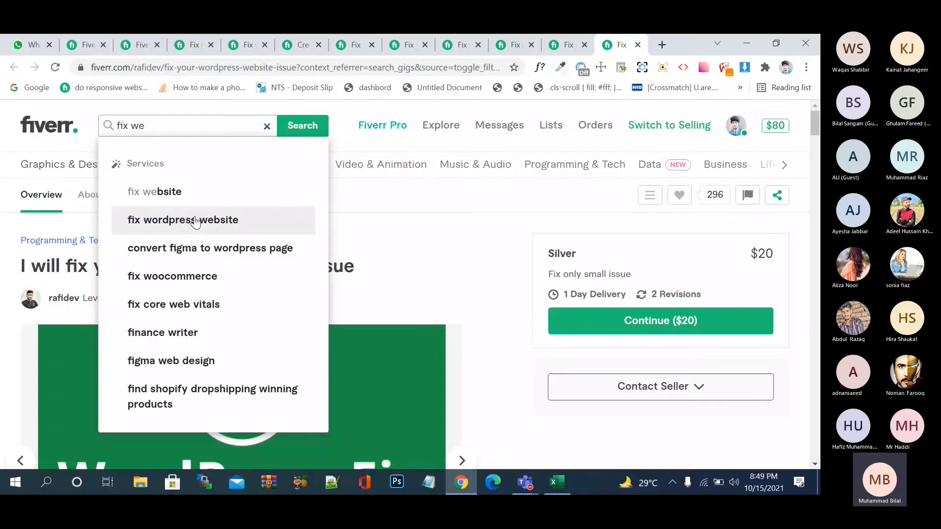
{"action": "left_click", "coordinate": [195, 222]}
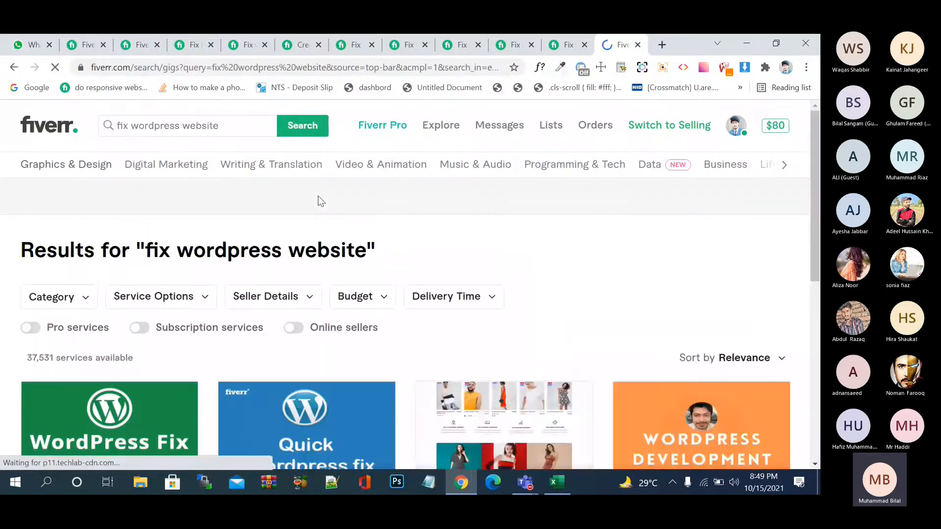
{"action": "scroll", "coordinate": [318, 196], "scroll_direction": "down", "scroll_amount": 1}
{"action": "scroll", "coordinate": [319, 200], "scroll_direction": "down", "scroll_amount": 2}
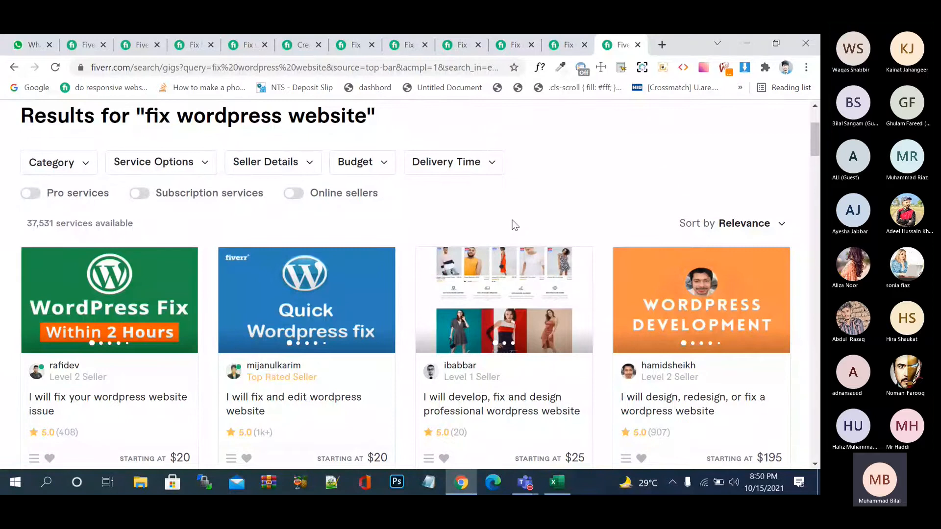
{"action": "scroll", "coordinate": [510, 220], "scroll_direction": "up", "scroll_amount": 3}
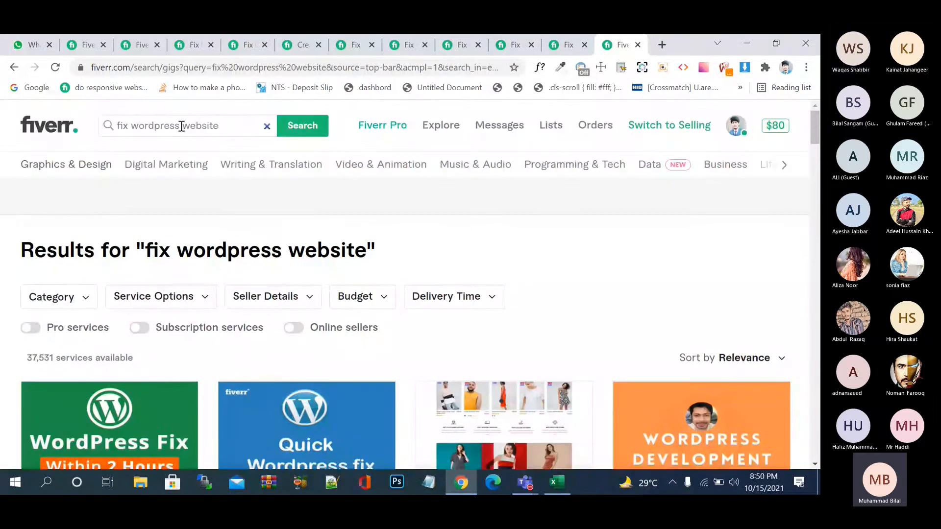
Step: Remove "wordpress" from the Fiverr search phrase and search for "fix website" instead
{"action": "left_click_drag", "start_coordinate": [181, 127], "coordinate": [133, 122]}
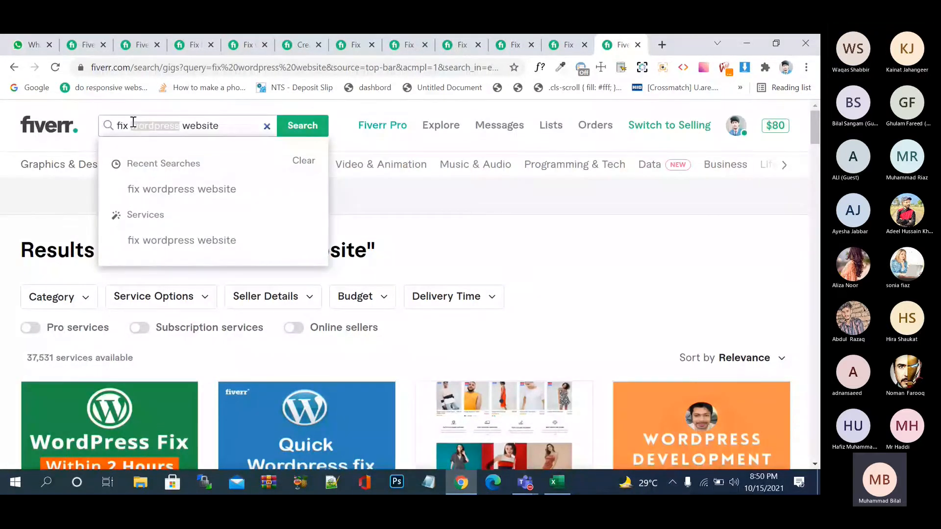
{"action": "key", "text": "BackSpace"}
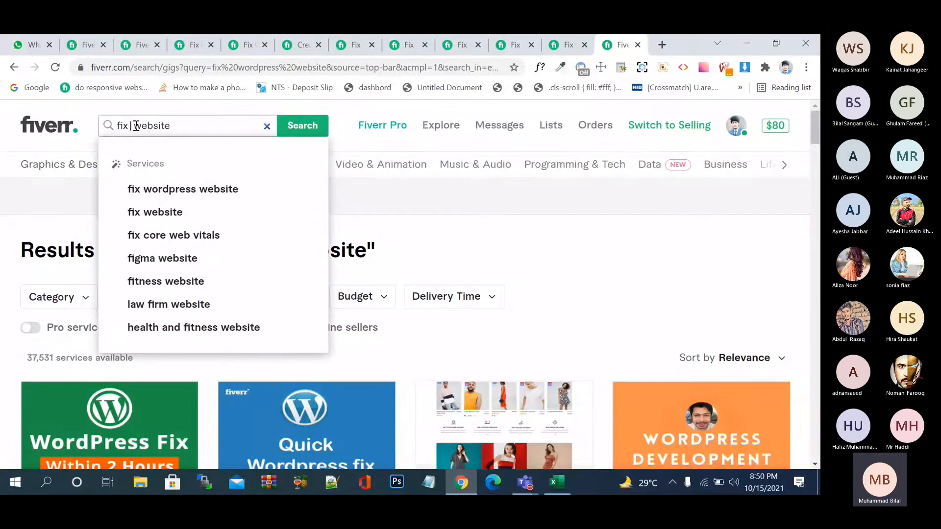
{"action": "key", "text": "BackSpace"}
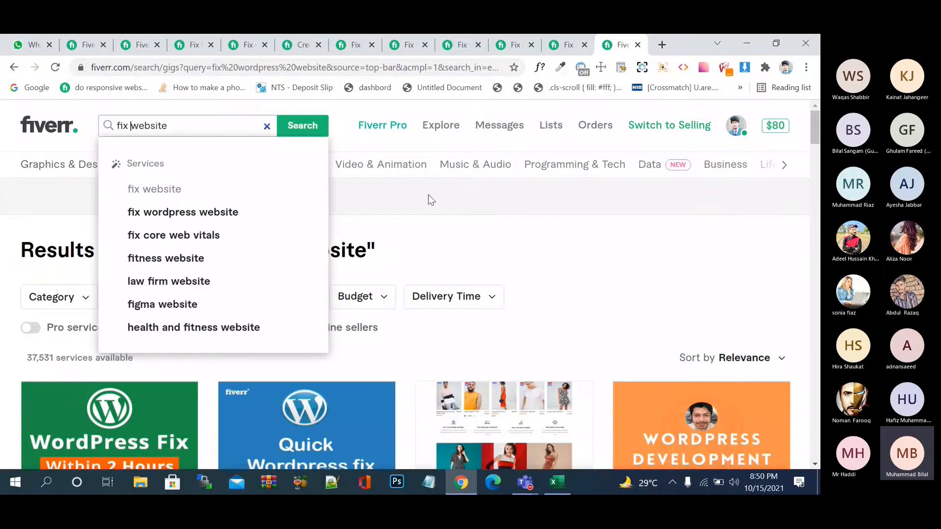
{"action": "left_click", "coordinate": [222, 188]}
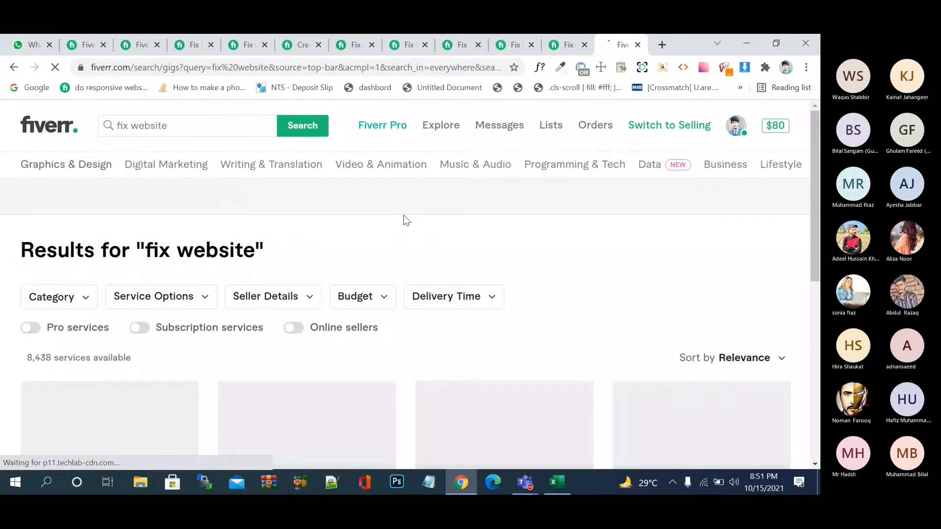
Step: Examine the gig titles in the "fix website" results and return to the open gig about WordPress issues and WooCommerce errors
{"action": "scroll", "coordinate": [406, 221], "scroll_direction": "down", "scroll_amount": 1}
{"action": "scroll", "coordinate": [406, 220], "scroll_direction": "down", "scroll_amount": 3}
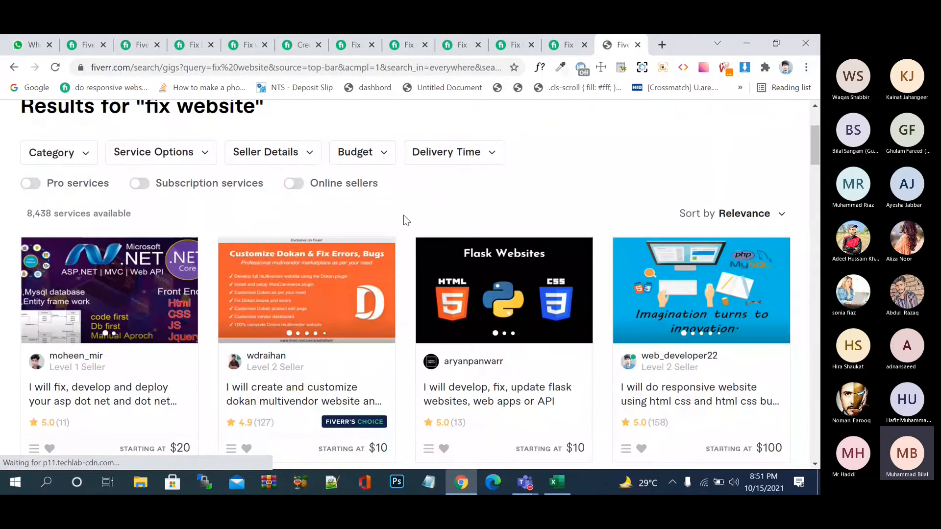
{"action": "scroll", "coordinate": [407, 221], "scroll_direction": "down", "scroll_amount": 1}
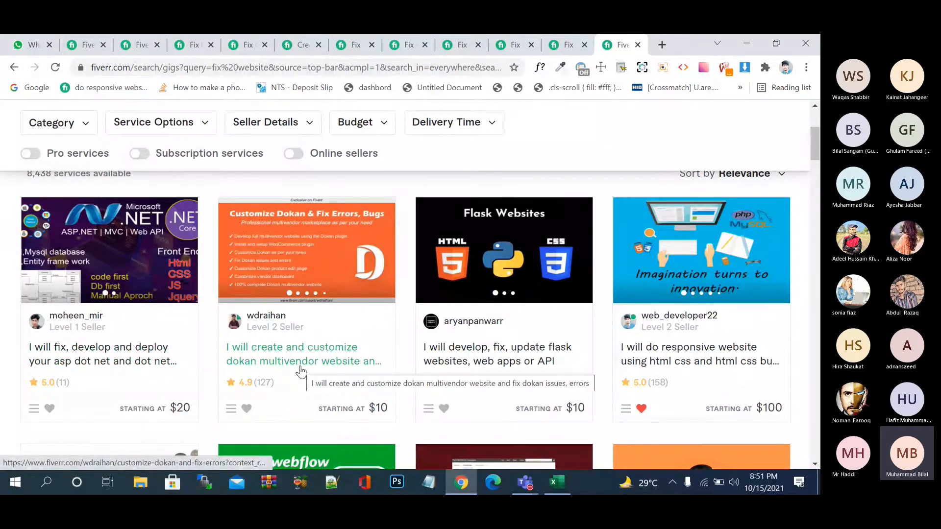
{"action": "scroll", "coordinate": [311, 316], "scroll_direction": "up", "scroll_amount": 1}
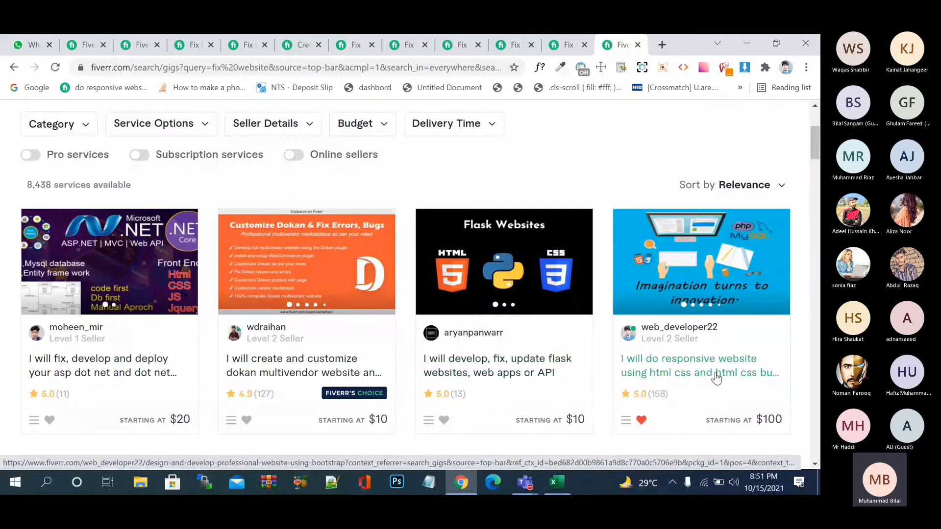
{"action": "scroll", "coordinate": [717, 378], "scroll_direction": "down", "scroll_amount": 3}
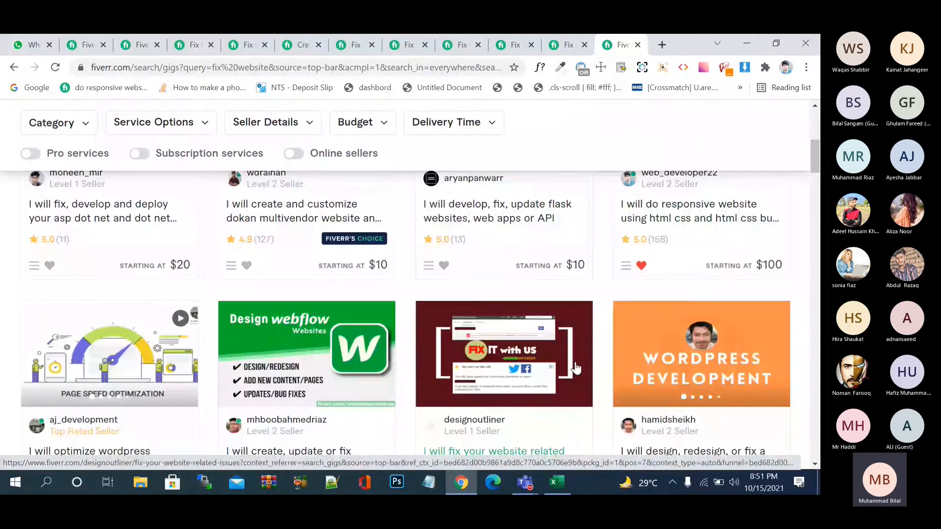
{"action": "scroll", "coordinate": [314, 372], "scroll_direction": "down", "scroll_amount": 4}
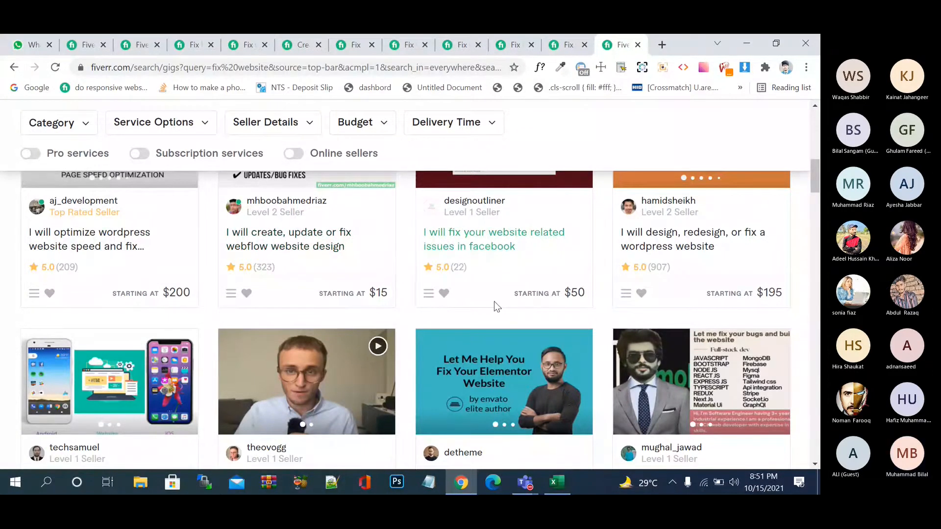
{"action": "scroll", "coordinate": [494, 301], "scroll_direction": "down", "scroll_amount": 2}
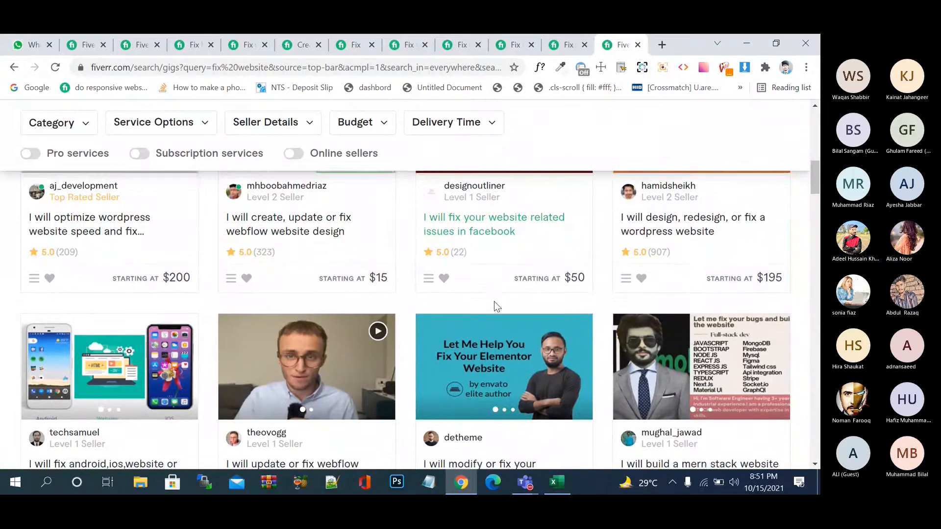
{"action": "scroll", "coordinate": [493, 301], "scroll_direction": "down", "scroll_amount": 2}
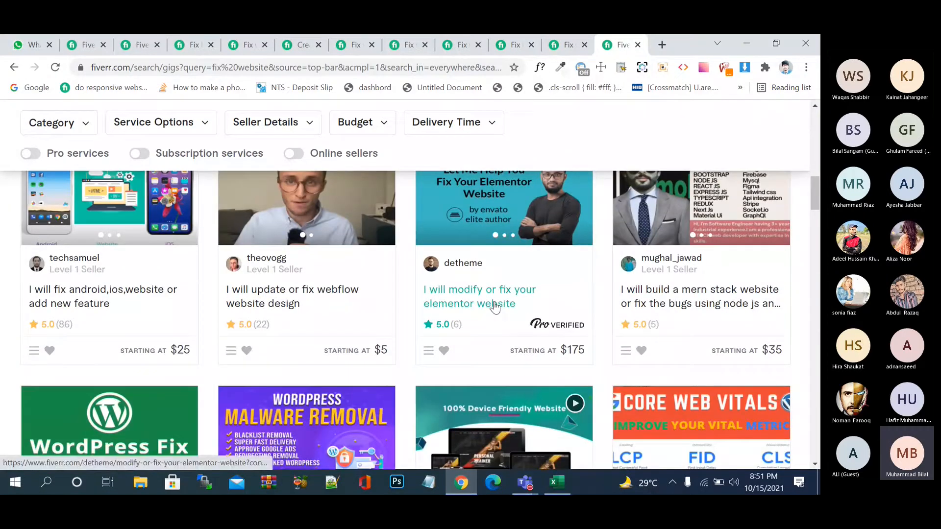
{"action": "scroll", "coordinate": [495, 307], "scroll_direction": "up", "scroll_amount": 1}
{"action": "scroll", "coordinate": [494, 301], "scroll_direction": "down", "scroll_amount": 2}
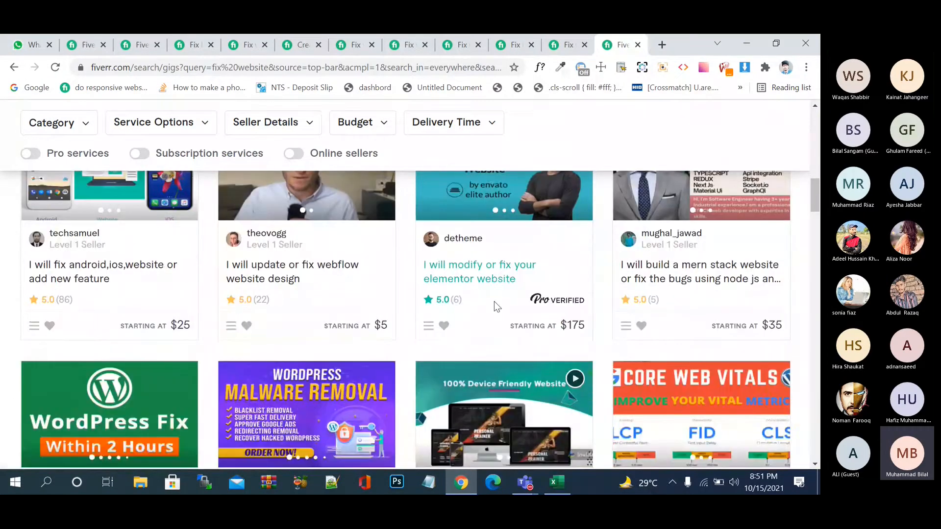
{"action": "scroll", "coordinate": [494, 301], "scroll_direction": "up", "scroll_amount": 10}
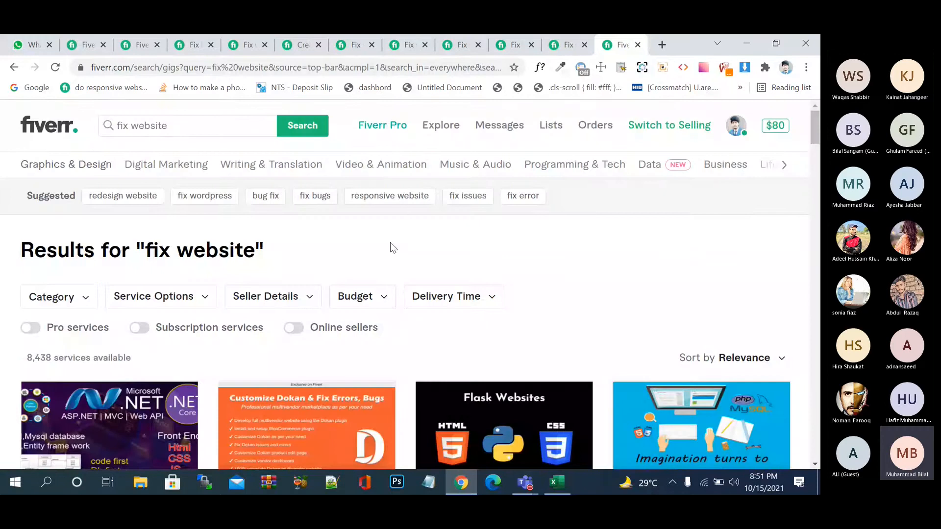
{"action": "left_click", "coordinate": [565, 46]}
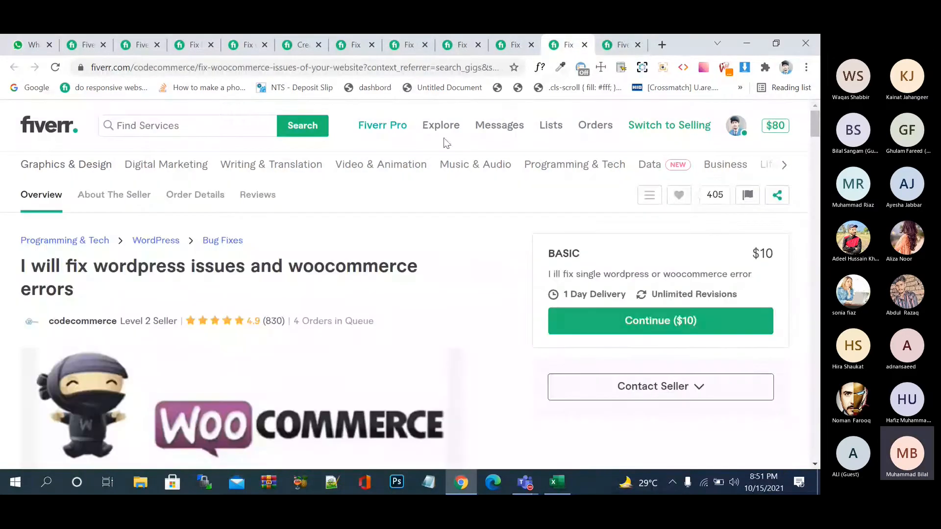
Step: Switch to Excel and copy the full text of the draft gig title in A8
{"action": "left_click", "coordinate": [554, 483]}
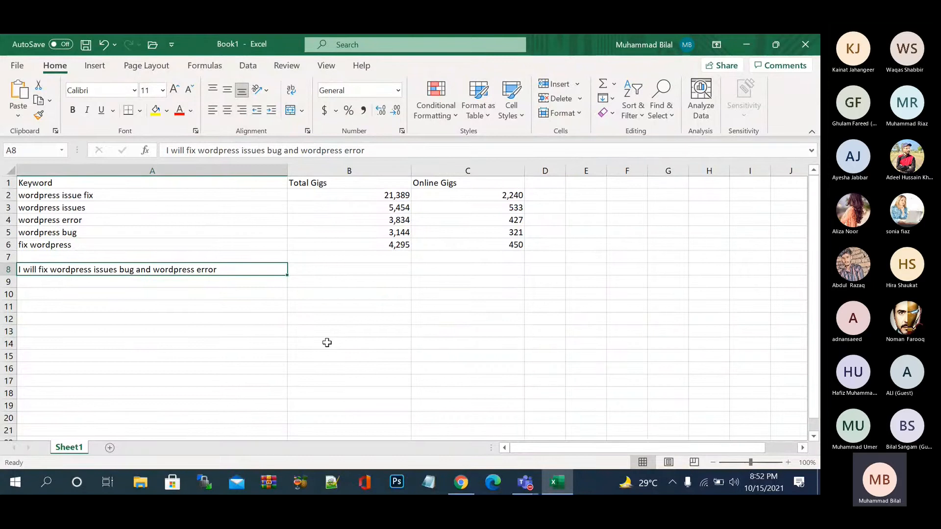
{"action": "double_click", "coordinate": [245, 272]}
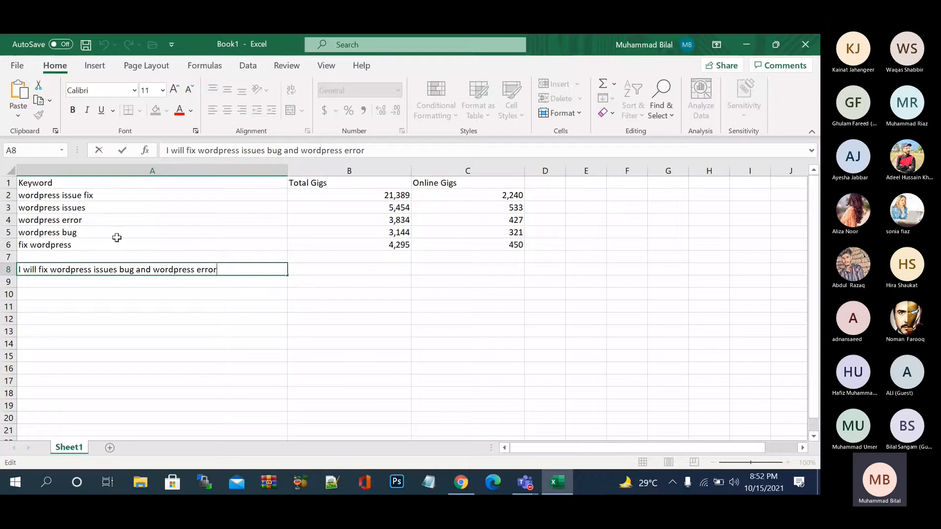
{"action": "triple_click", "coordinate": [183, 270]}
{"action": "key", "text": "ctrl+c"}
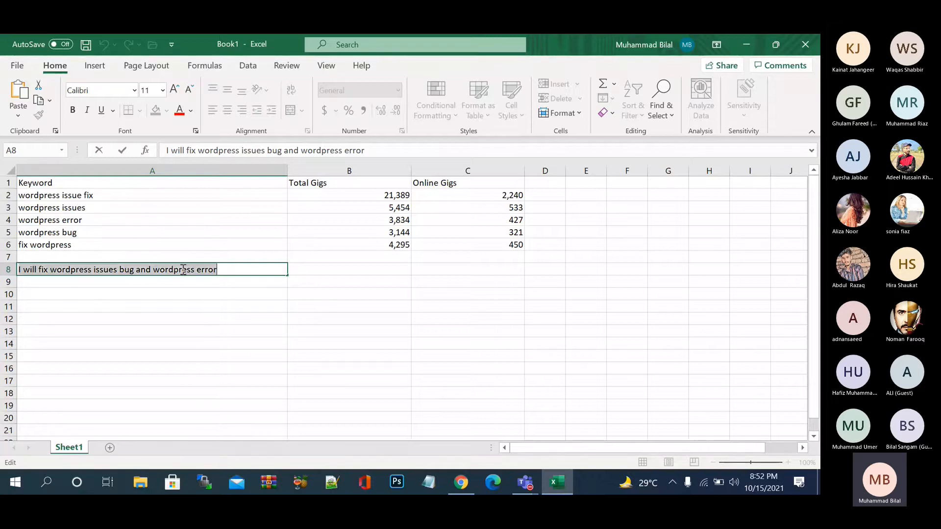
Step: Switch to the Teams meeting, mute all attendees, and return to Chrome
{"action": "left_click", "coordinate": [460, 483]}
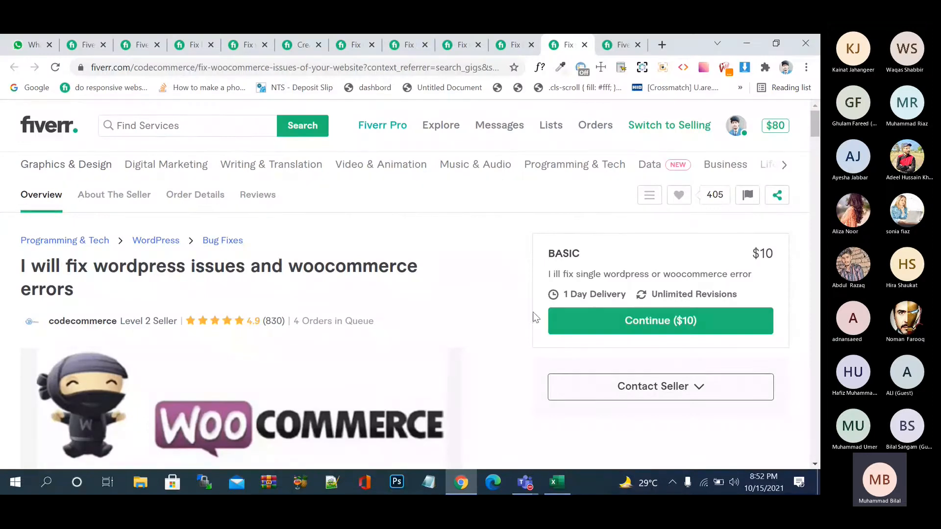
{"action": "left_click", "coordinate": [526, 484]}
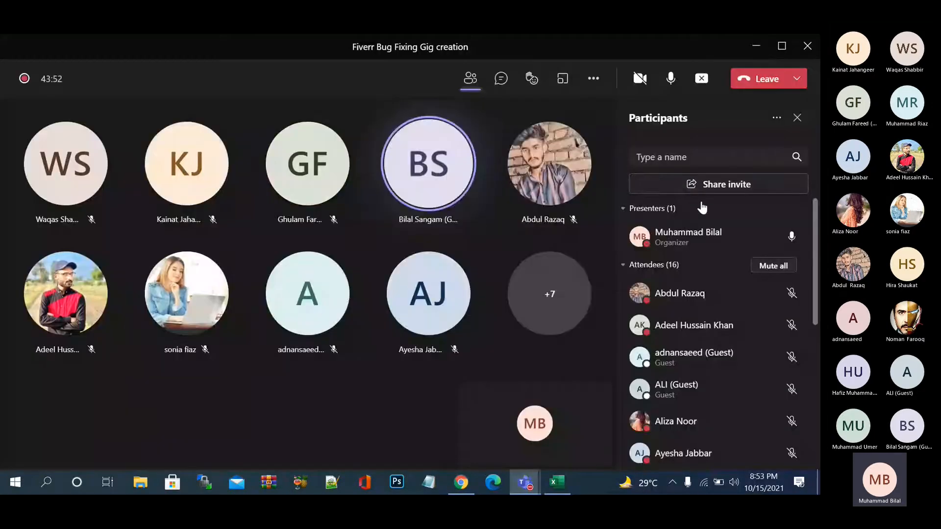
{"action": "left_click", "coordinate": [779, 267]}
{"action": "left_click", "coordinate": [508, 290]}
{"action": "left_click", "coordinate": [466, 489]}
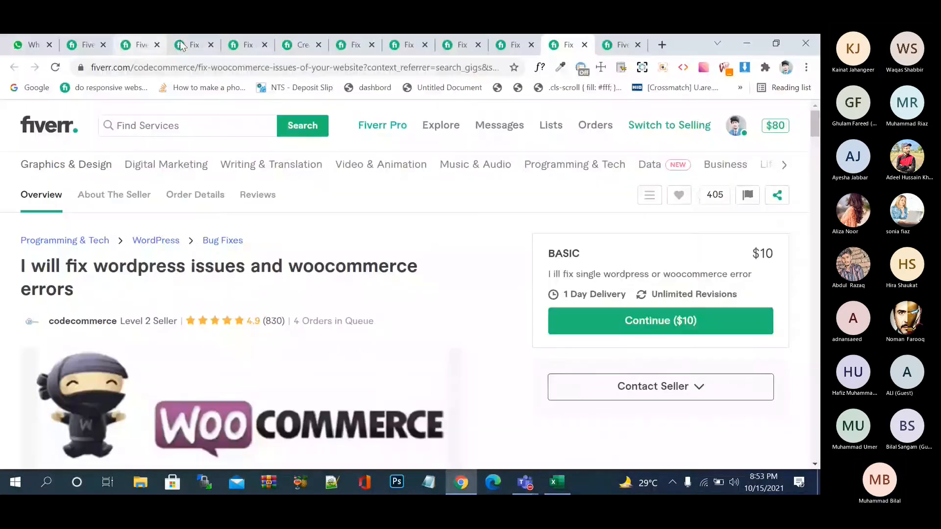
Step: Go back through the open Fiverr pages to the order management page
{"action": "left_click", "coordinate": [192, 45]}
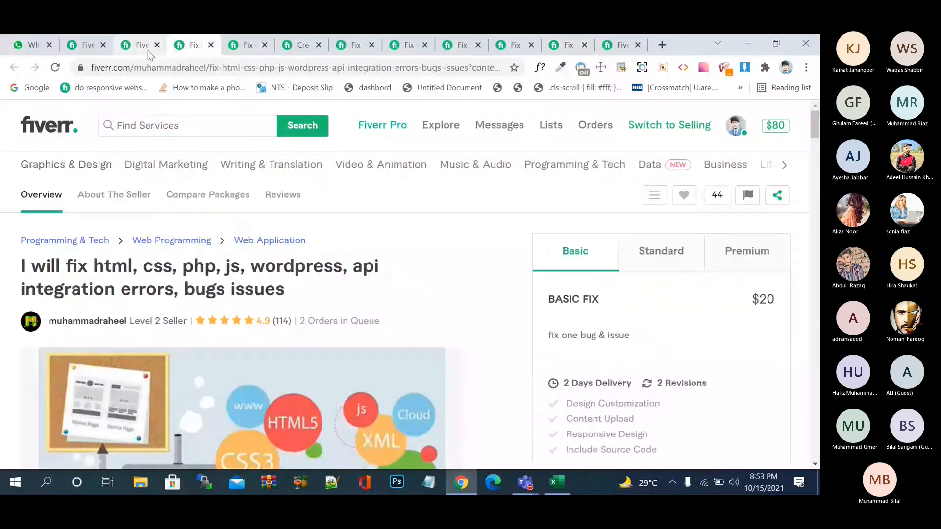
{"action": "left_click", "coordinate": [141, 45]}
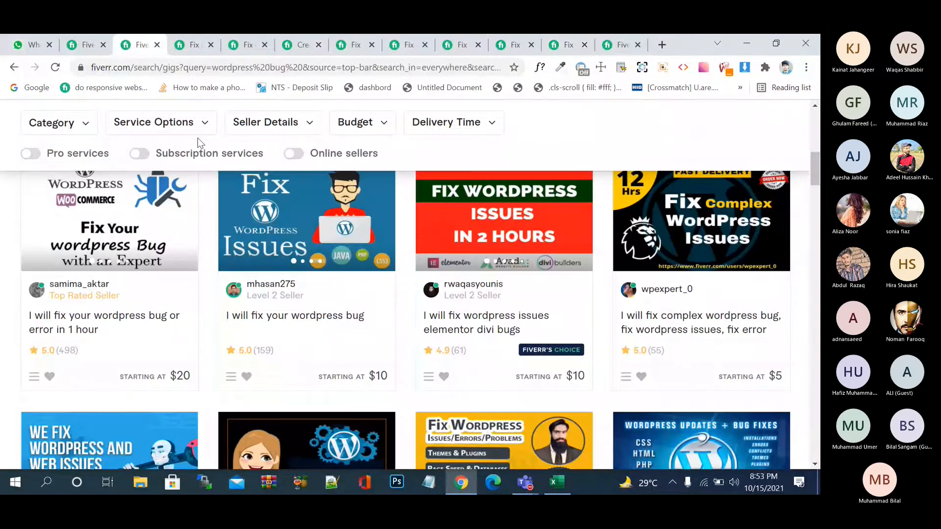
{"action": "left_click", "coordinate": [91, 43]}
{"action": "scroll", "coordinate": [208, 188], "scroll_direction": "up", "scroll_amount": 10}
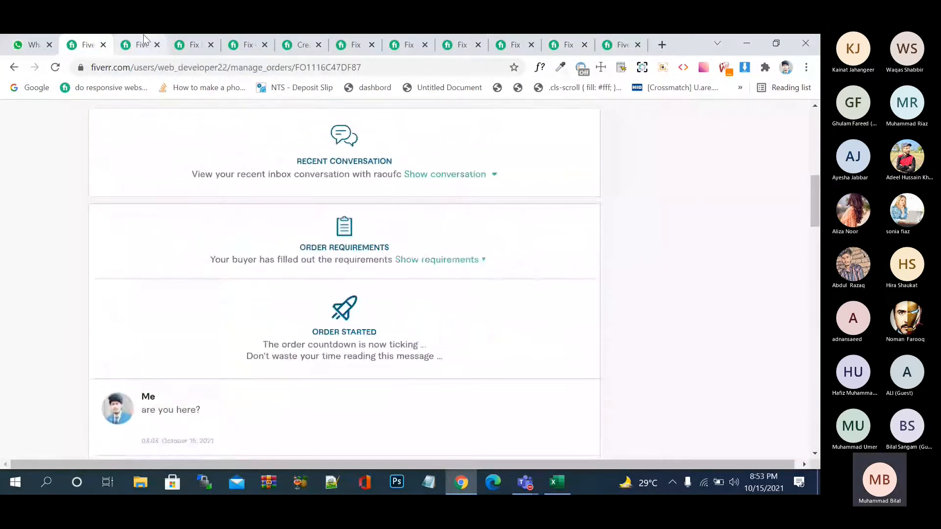
{"action": "key", "text": "ctrl+Tab"}
{"action": "key", "text": "ctrl+shift+Tab"}
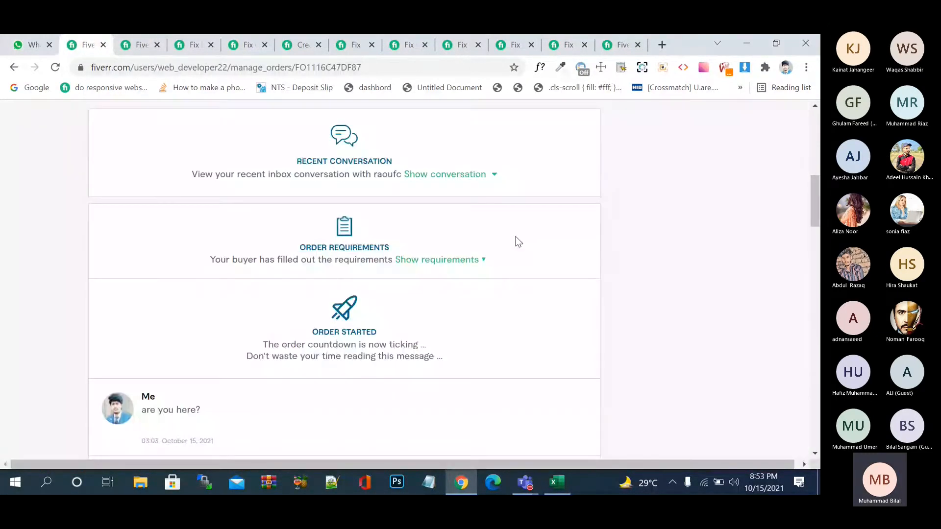
Step: Switch the Fiverr account to selling mode and open its own profile page with the active gigs
{"action": "scroll", "coordinate": [554, 229], "scroll_direction": "up", "scroll_amount": 10}
{"action": "left_click", "coordinate": [678, 129]}
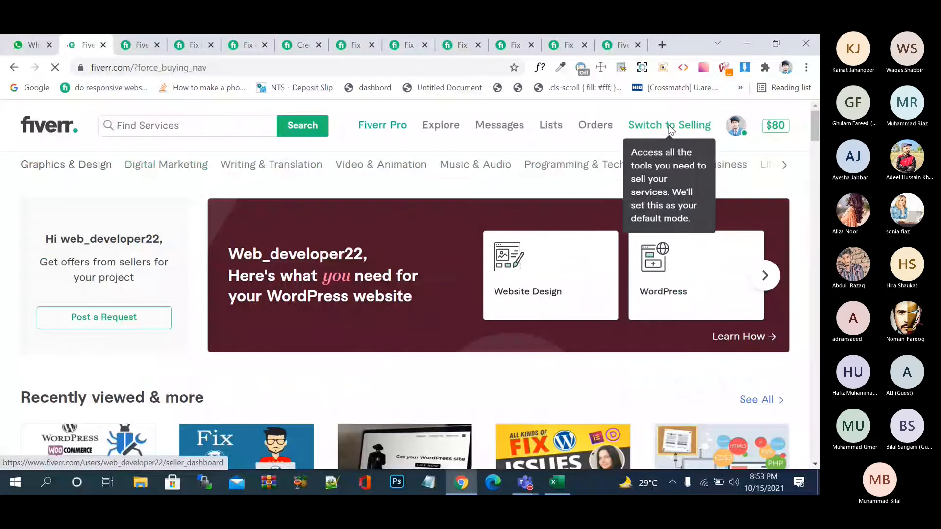
{"action": "left_click", "coordinate": [668, 124]}
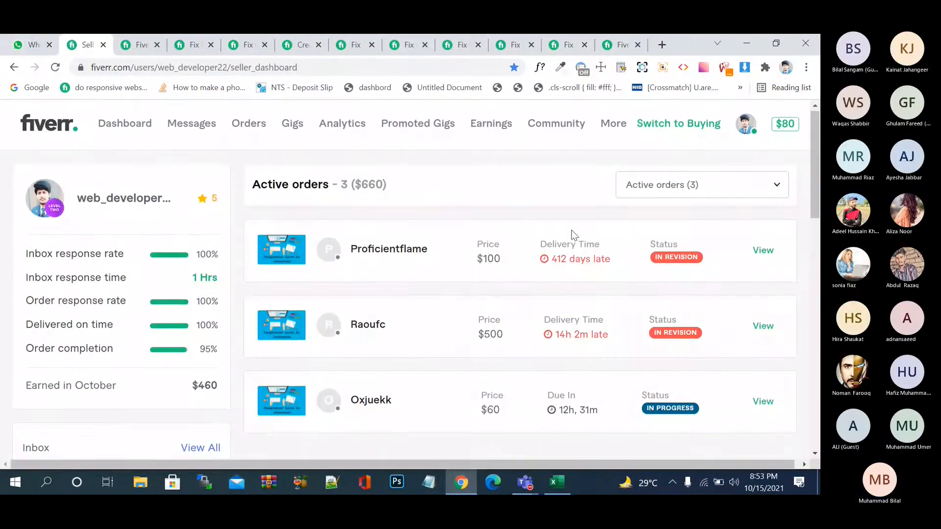
{"action": "scroll", "coordinate": [571, 230], "scroll_direction": "down", "scroll_amount": 4}
{"action": "scroll", "coordinate": [702, 142], "scroll_direction": "up", "scroll_amount": 4}
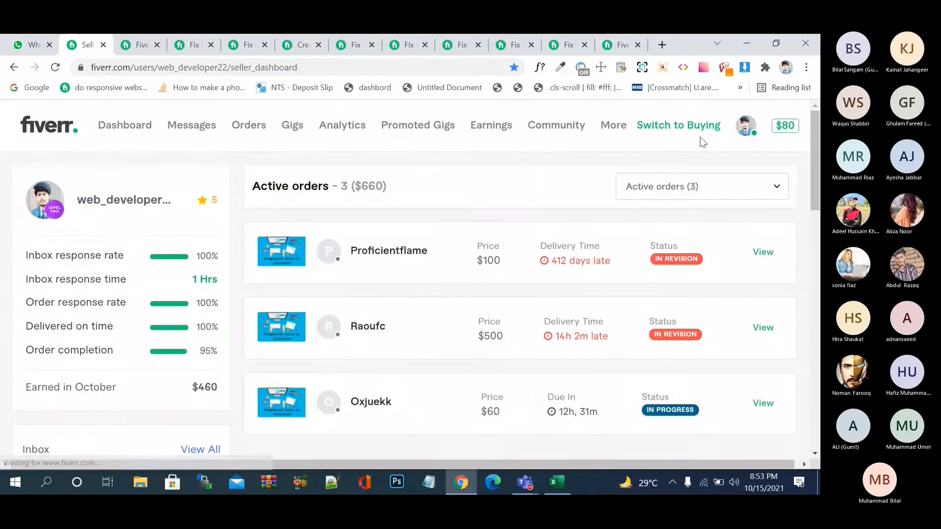
{"action": "left_click", "coordinate": [756, 121]}
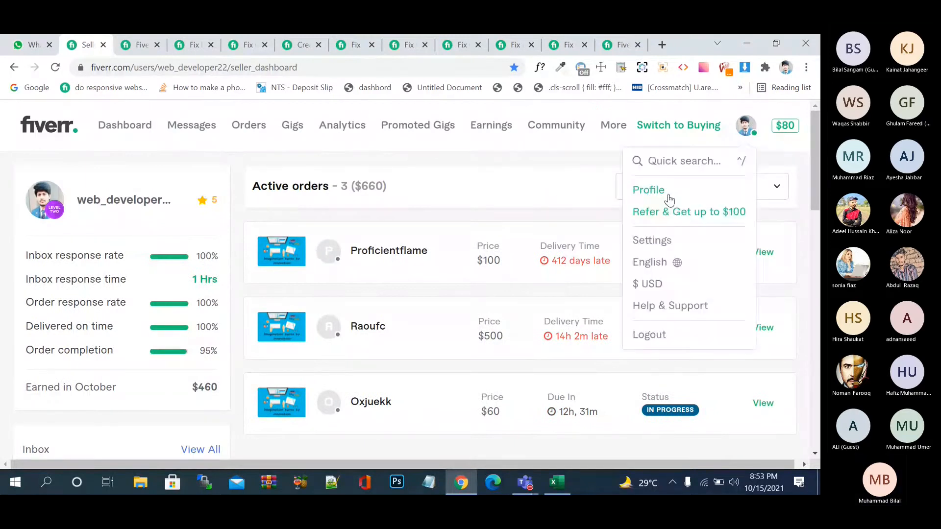
{"action": "left_click", "coordinate": [668, 196]}
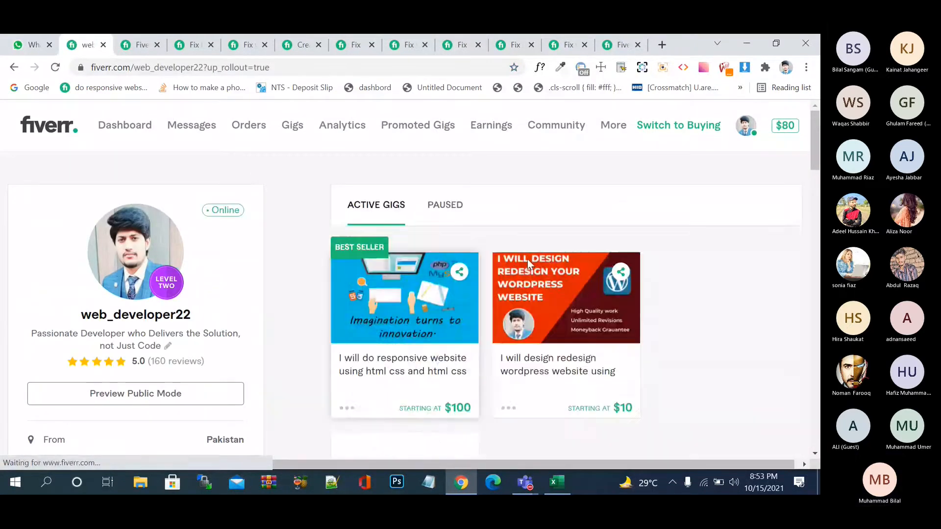
Step: Start a new gig from the profile page and paste the copied "I will fix wordpress issues bug and wordpress error" as its title
{"action": "scroll", "coordinate": [437, 248], "scroll_direction": "down", "scroll_amount": 3}
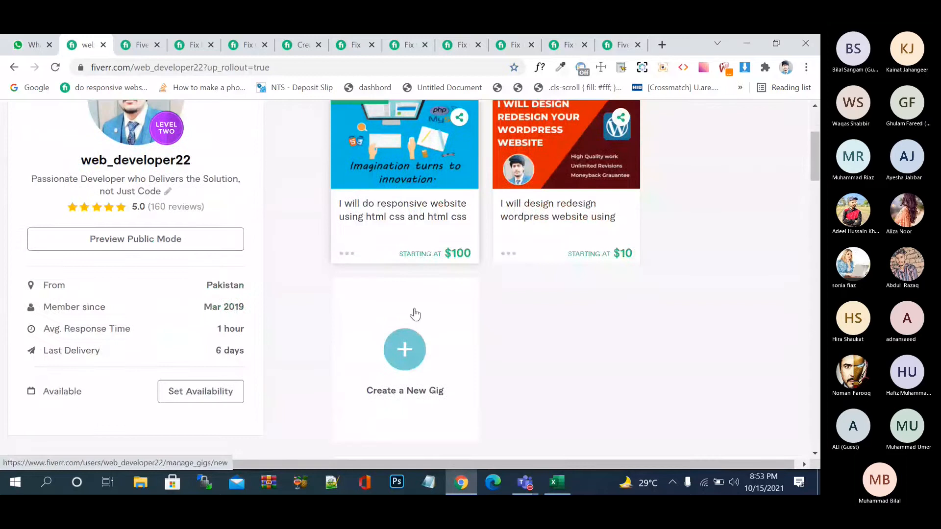
{"action": "left_click", "coordinate": [416, 355]}
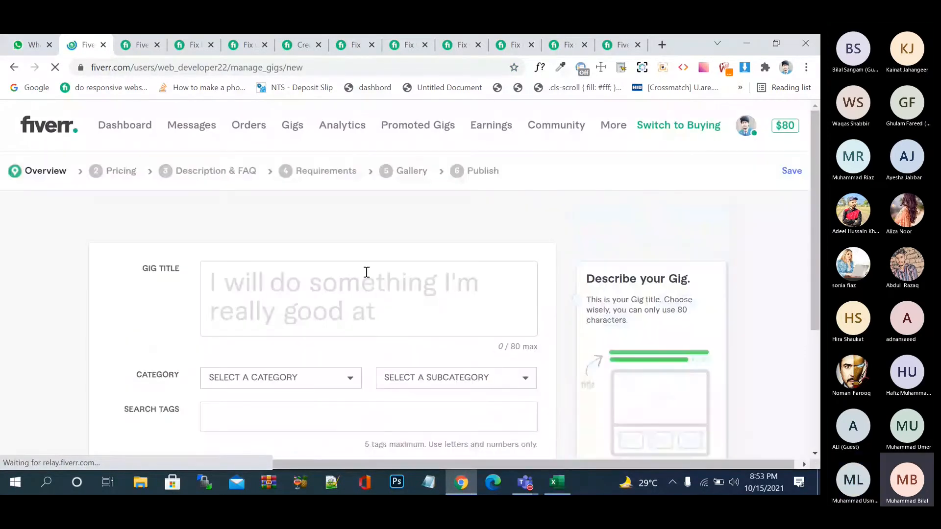
{"action": "left_click", "coordinate": [366, 272]}
{"action": "key", "text": "ctrl+v"}
{"action": "scroll", "coordinate": [330, 290], "scroll_direction": "up", "scroll_amount": 1}
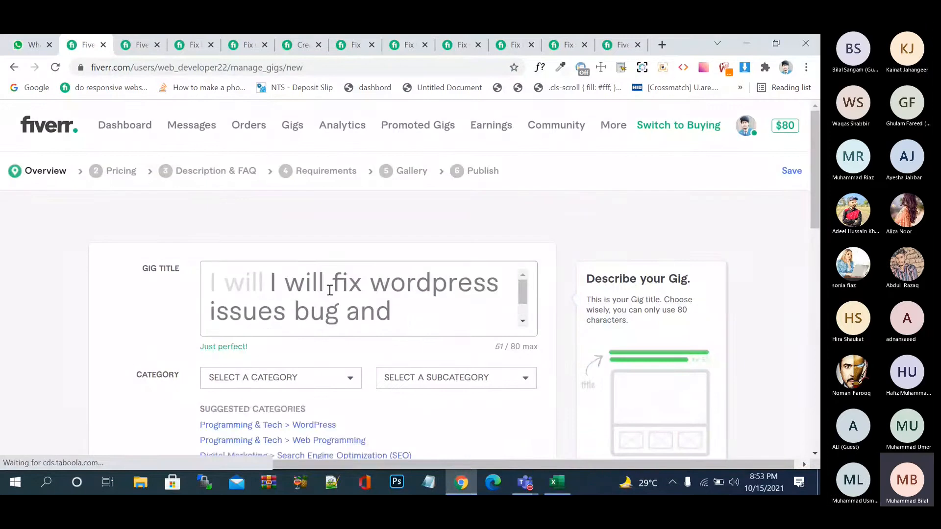
Step: Remove the duplicated "I will" so the entered part of the gig title starts with "fix"
{"action": "left_click", "coordinate": [330, 290]}
{"action": "key", "text": "BackSpace"}
{"action": "key", "text": "BackSpace"}
{"action": "key", "text": "BackSpace"}
{"action": "key", "text": "BackSpace"}
{"action": "key", "text": "BackSpace"}
{"action": "key", "text": "BackSpace"}
{"action": "key", "text": "BackSpace"}
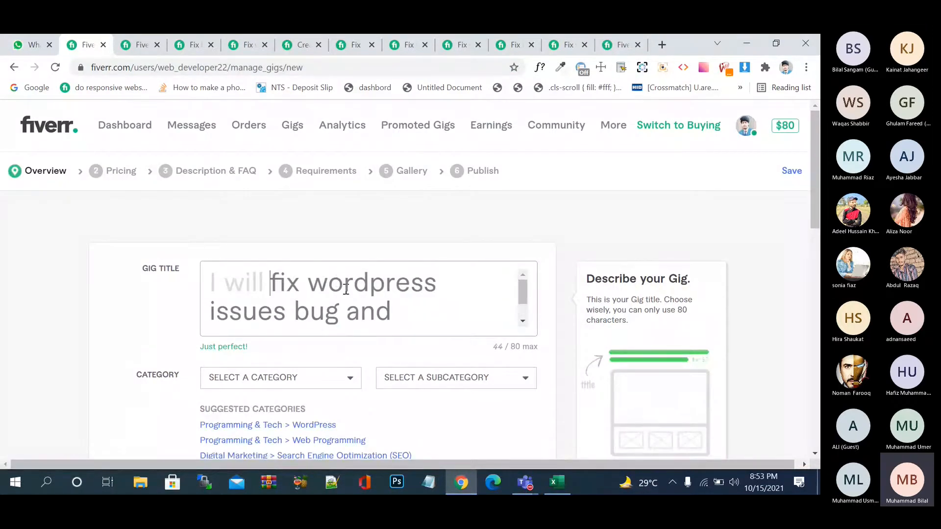
Step: Read through the whole gig title to examine its wording and keywords
{"action": "scroll", "coordinate": [346, 289], "scroll_direction": "down", "scroll_amount": 1}
{"action": "scroll", "coordinate": [346, 289], "scroll_direction": "down", "scroll_amount": 1}
{"action": "scroll", "coordinate": [345, 289], "scroll_direction": "down", "scroll_amount": 3}
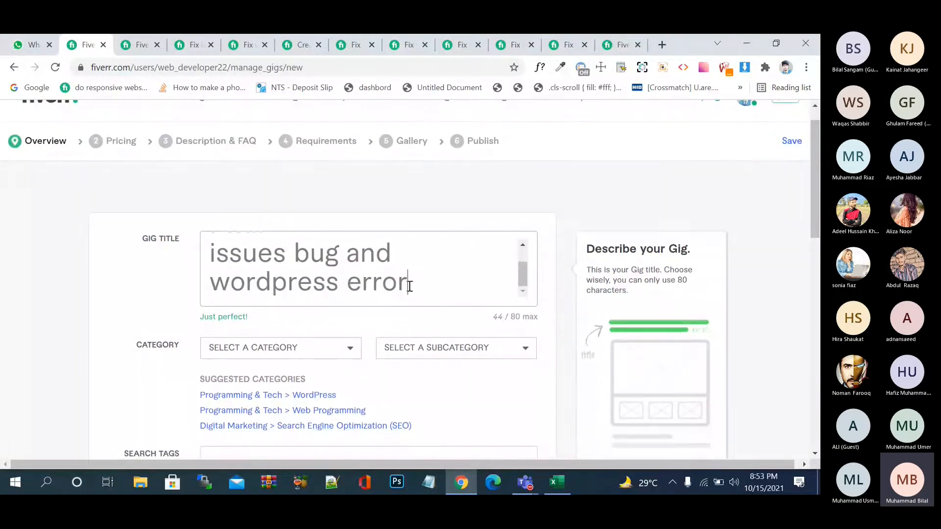
{"action": "scroll", "coordinate": [365, 285], "scroll_direction": "up", "scroll_amount": 3}
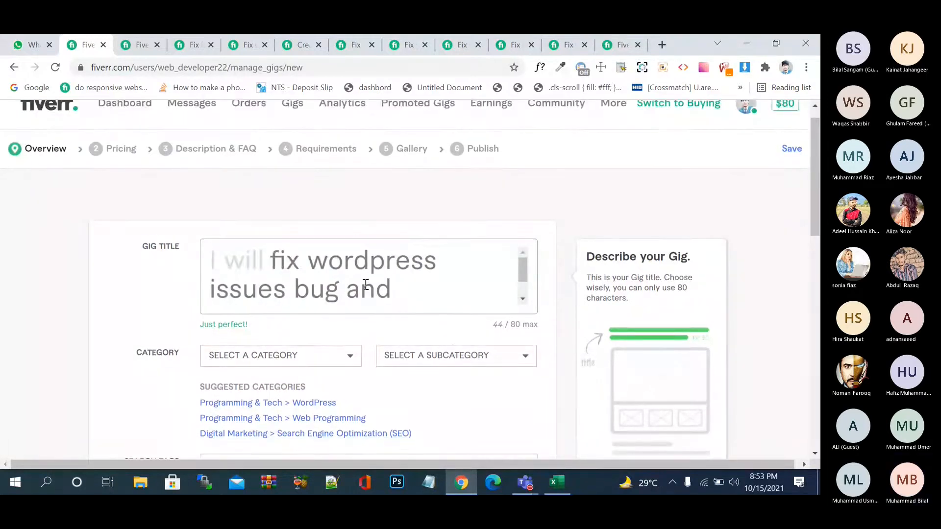
{"action": "scroll", "coordinate": [366, 284], "scroll_direction": "down", "scroll_amount": 2}
{"action": "scroll", "coordinate": [399, 223], "scroll_direction": "down", "scroll_amount": 2}
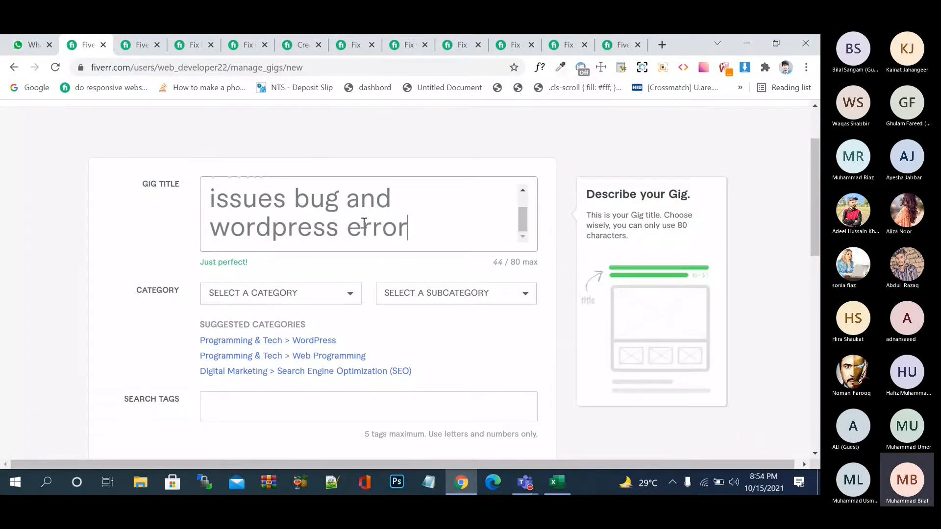
{"action": "scroll", "coordinate": [364, 223], "scroll_direction": "up", "scroll_amount": 2}
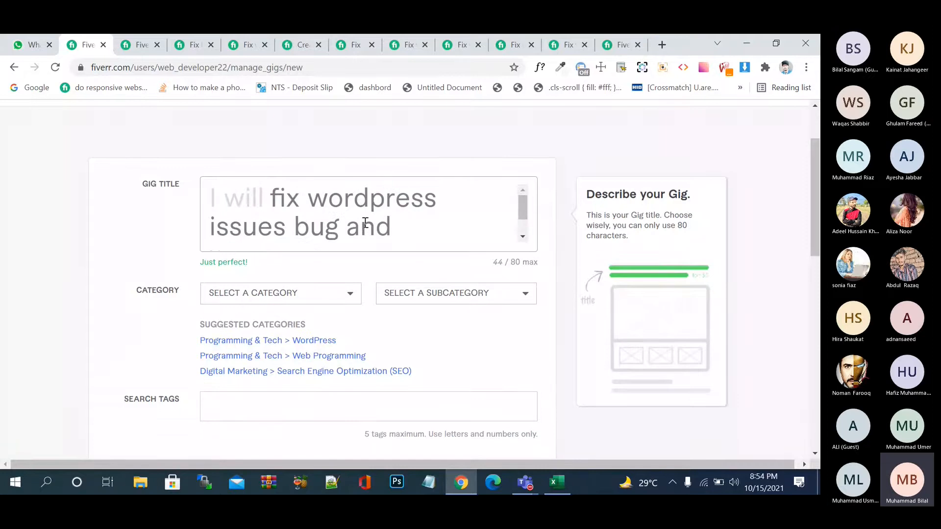
{"action": "scroll", "coordinate": [365, 223], "scroll_direction": "down", "scroll_amount": 1}
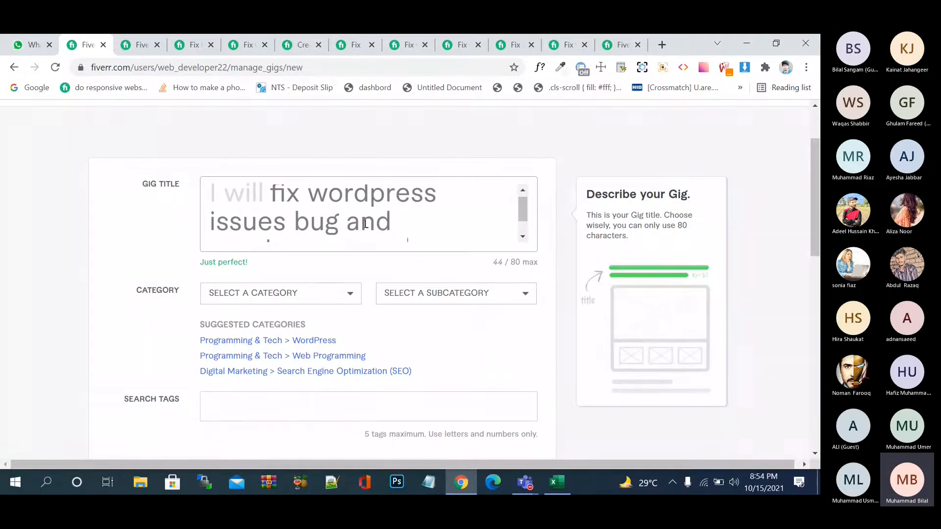
{"action": "scroll", "coordinate": [365, 222], "scroll_direction": "down", "scroll_amount": 1}
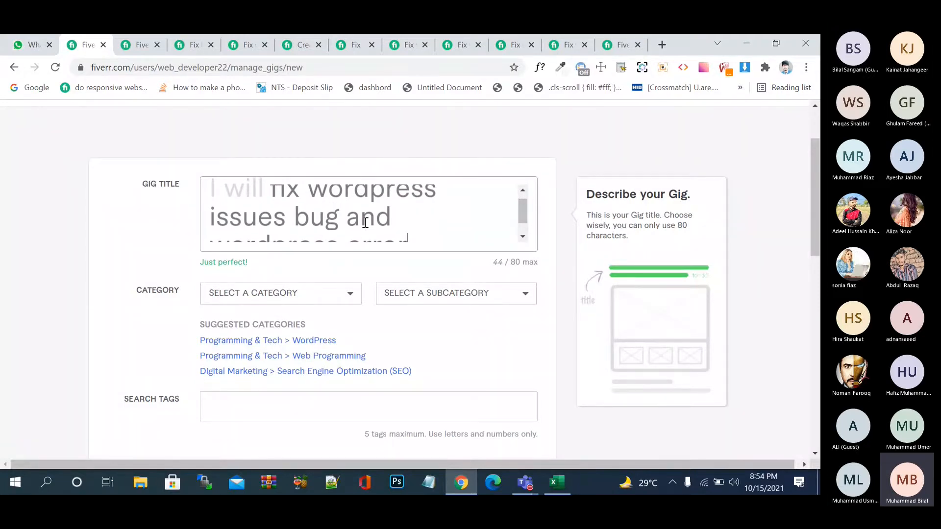
{"action": "scroll", "coordinate": [365, 223], "scroll_direction": "down", "scroll_amount": 2}
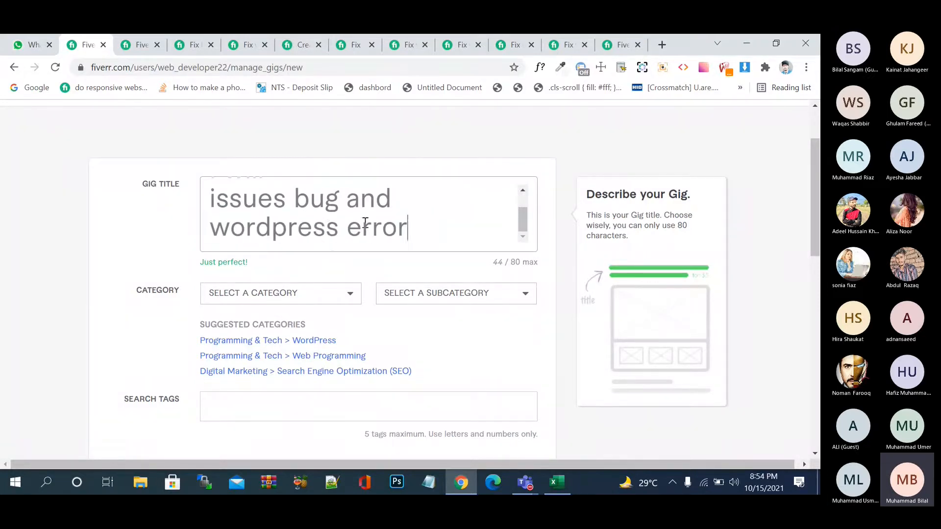
Step: Insert "wordpres" before "bug" in the gig title
{"action": "left_click", "coordinate": [294, 203]}
{"action": "type", "text": "wordpres"}
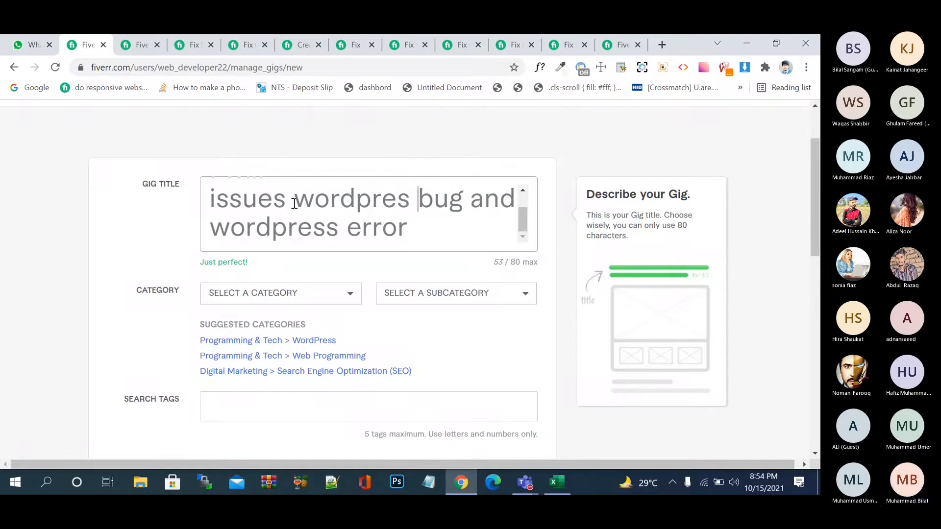
{"action": "left_click", "coordinate": [288, 201]}
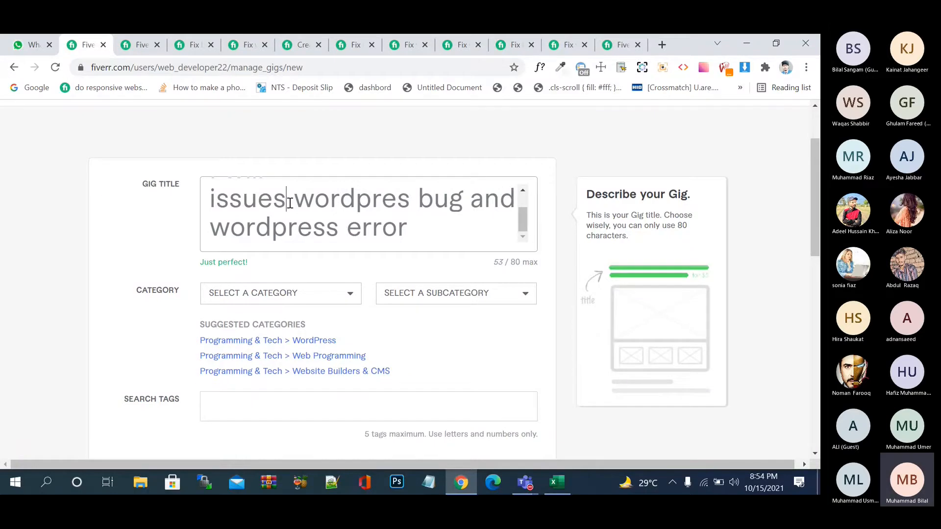
{"action": "left_click", "coordinate": [415, 234]}
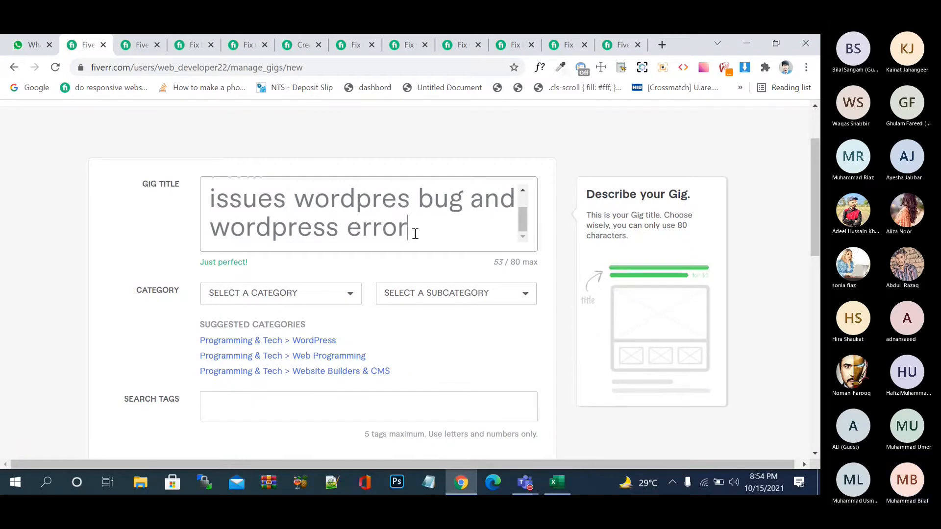
{"action": "scroll", "coordinate": [415, 234], "scroll_direction": "up", "scroll_amount": 1}
{"action": "scroll", "coordinate": [415, 233], "scroll_direction": "down", "scroll_amount": 1}
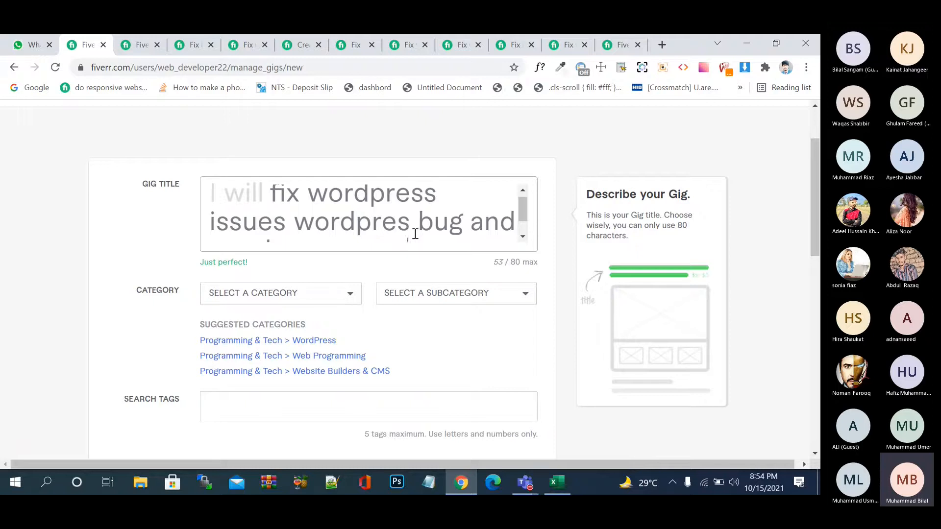
{"action": "scroll", "coordinate": [415, 234], "scroll_direction": "down", "scroll_amount": 1}
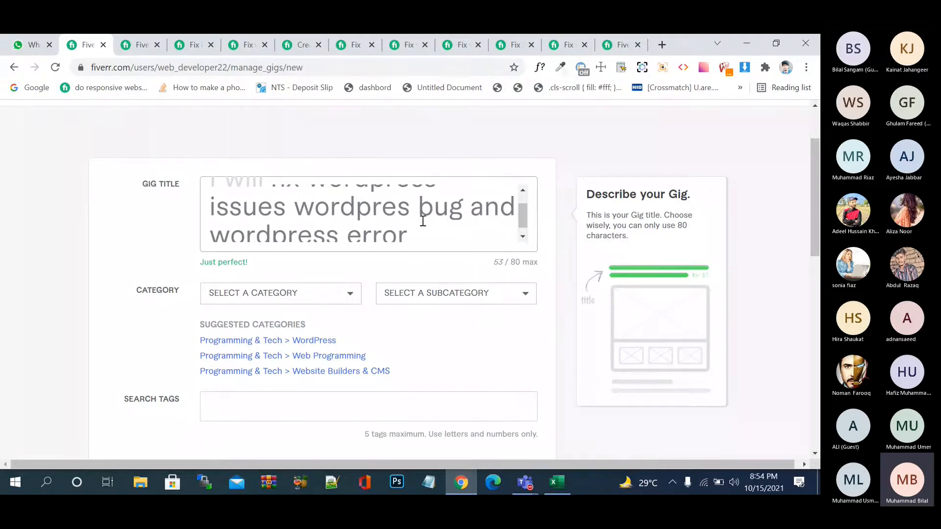
{"action": "type", "text": "issue"}
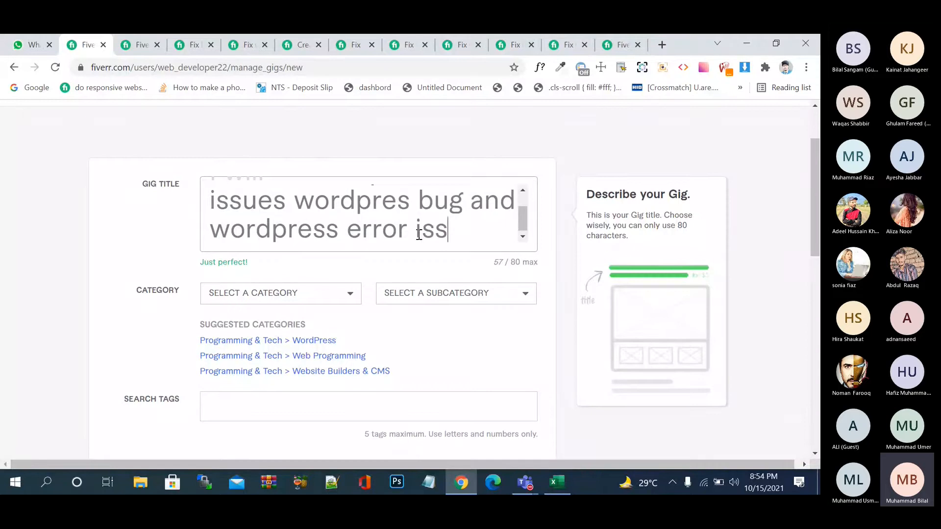
{"action": "key", "text": "BackSpace"}
{"action": "key", "text": "BackSpace"}
{"action": "key", "text": "BackSpace"}
{"action": "key", "text": "BackSpace"}
{"action": "key", "text": "BackSpace"}
{"action": "key", "text": "BackSpace"}
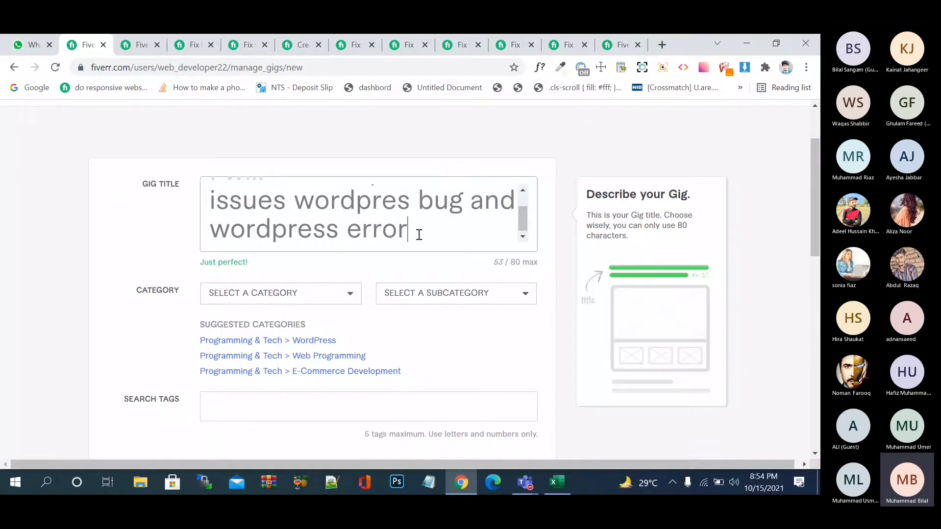
Step: Insert "fix" between "issues" and "wordpres" in the gig title
{"action": "scroll", "coordinate": [419, 234], "scroll_direction": "up", "scroll_amount": 1}
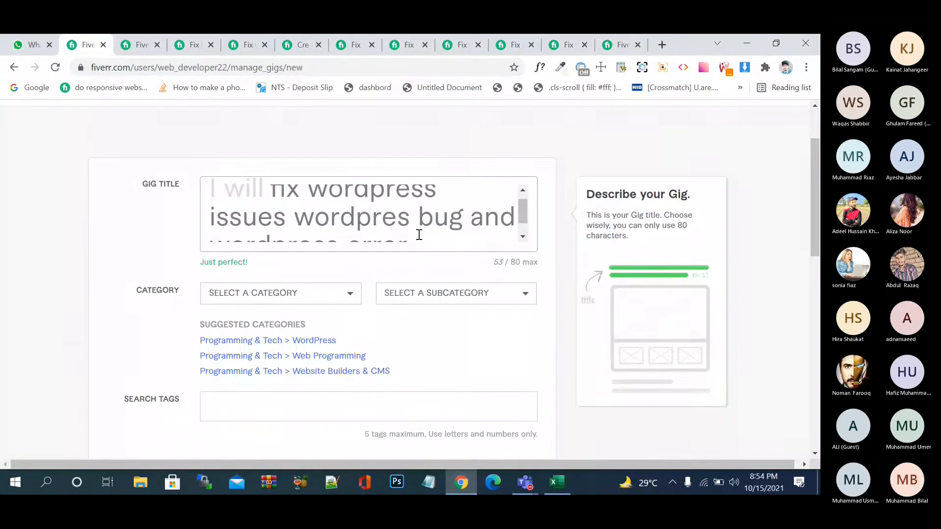
{"action": "left_click", "coordinate": [292, 223]}
{"action": "type", "text": "fix"}
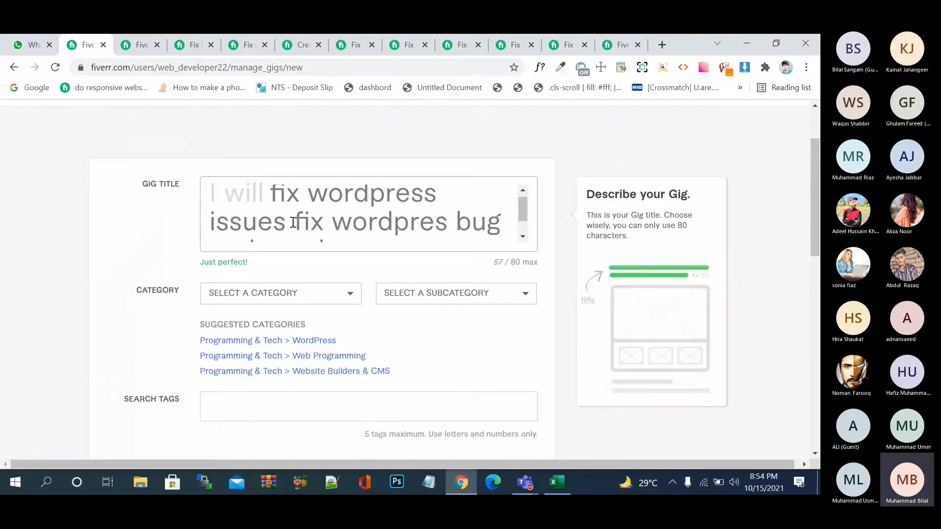
{"action": "scroll", "coordinate": [338, 221], "scroll_direction": "down", "scroll_amount": 1}
{"action": "left_click", "coordinate": [261, 231]}
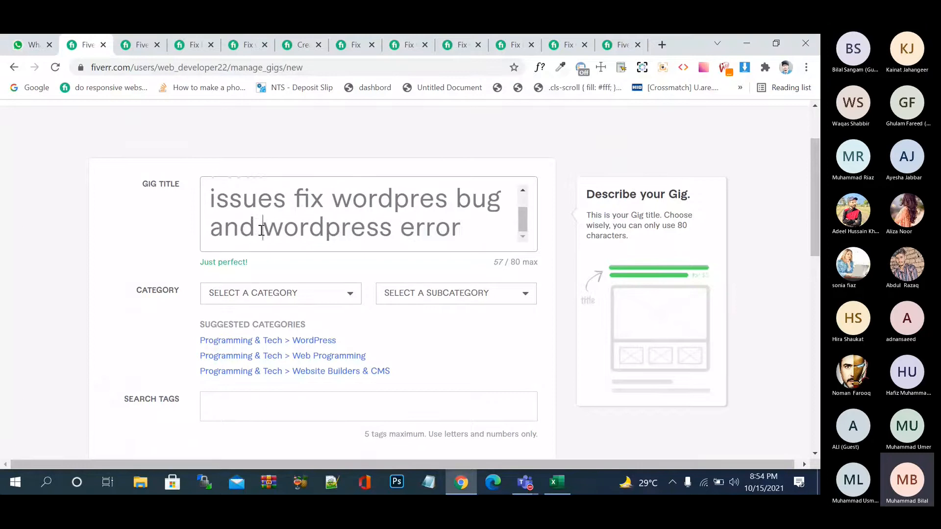
{"action": "scroll", "coordinate": [436, 234], "scroll_direction": "up", "scroll_amount": 1}
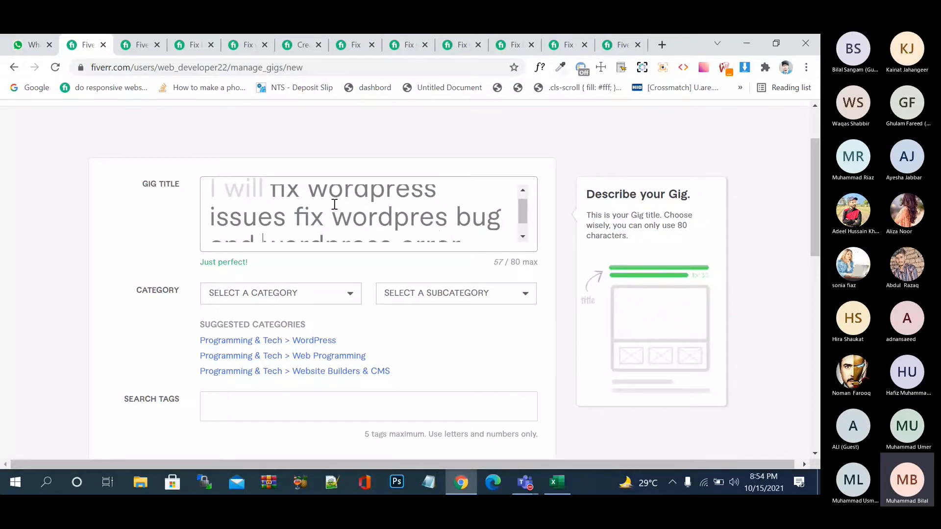
Step: Compare the "wordpress issues fix" part of the title with the A2 keyword in Excel, and return to Chrome
{"action": "mouse_move", "coordinate": [324, 217]}
{"action": "left_mouse_down"}
{"action": "mouse_move", "coordinate": [294, 216]}
{"action": "mouse_move", "coordinate": [324, 206]}
{"action": "left_mouse_up"}
{"action": "left_click", "coordinate": [312, 215]}
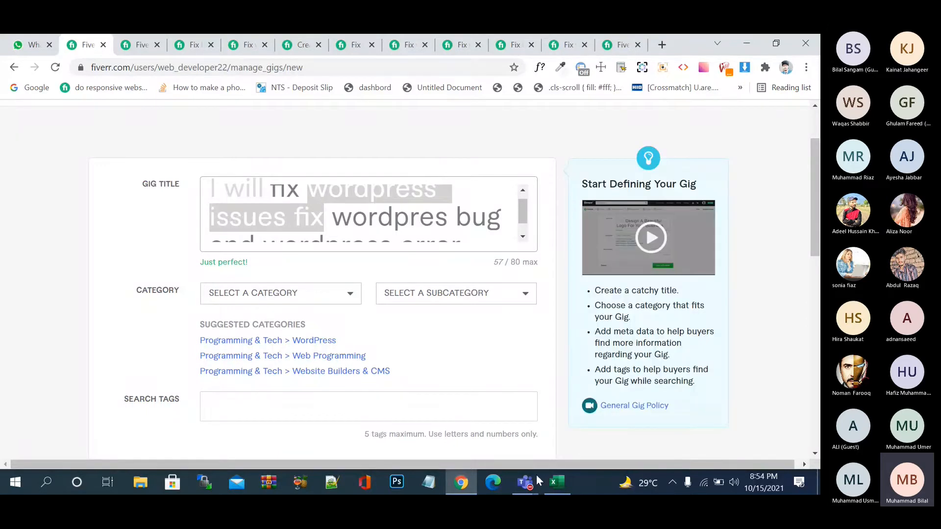
{"action": "left_click", "coordinate": [557, 483]}
{"action": "left_click", "coordinate": [217, 226]}
{"action": "left_click", "coordinate": [142, 195]}
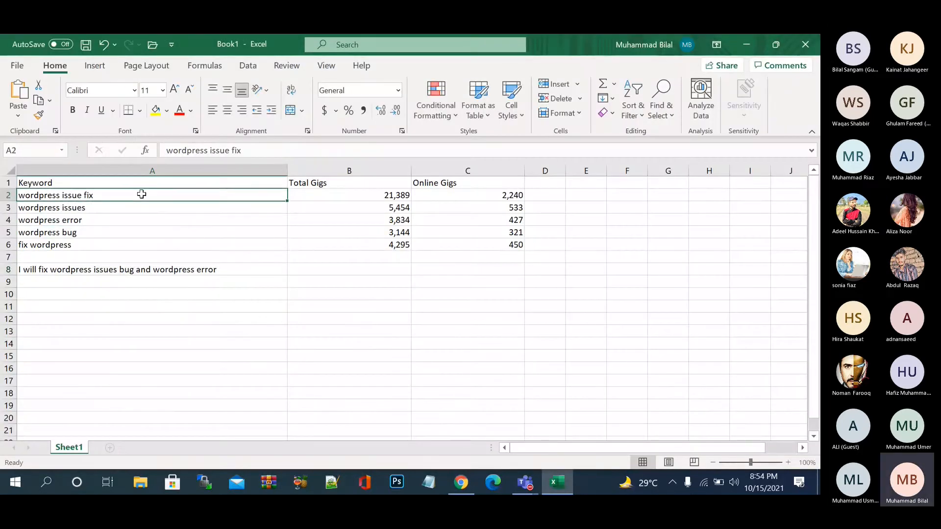
{"action": "double_click", "coordinate": [141, 194]}
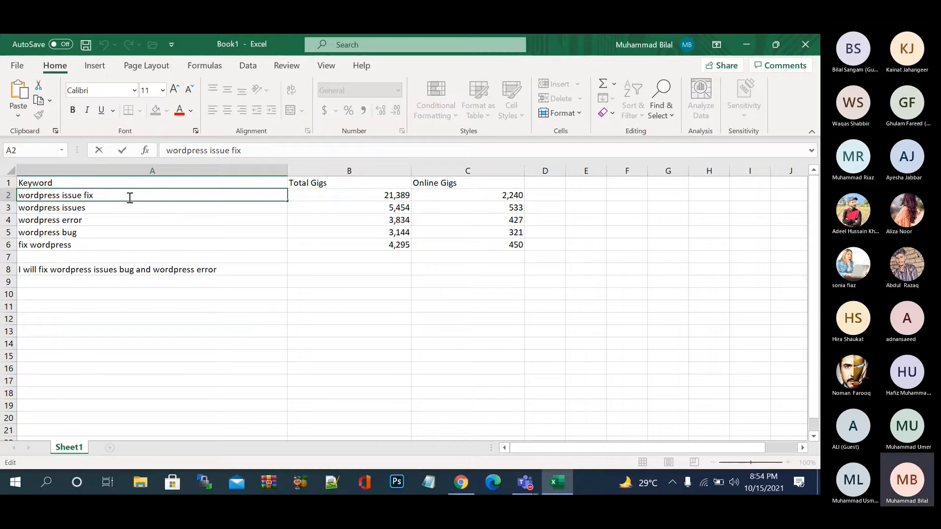
{"action": "left_click", "coordinate": [461, 483]}
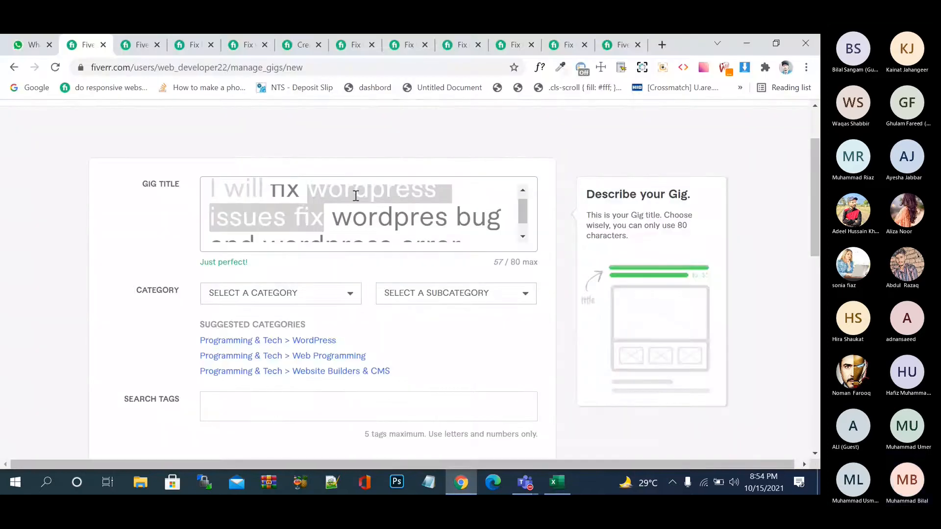
Step: Check the "fix wordpres bug" phrase and the remaining wording of the gig title
{"action": "left_click", "coordinate": [307, 219]}
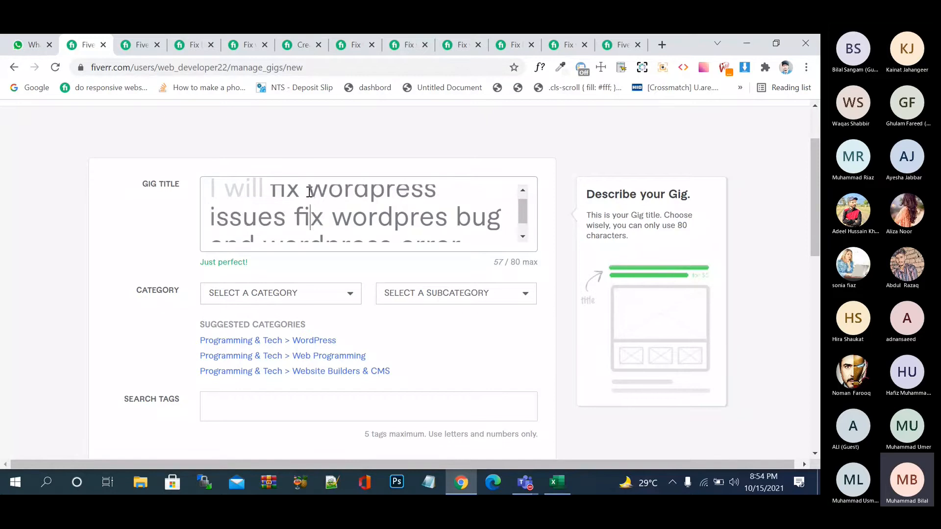
{"action": "scroll", "coordinate": [315, 205], "scroll_direction": "up", "scroll_amount": 1}
{"action": "left_click_drag", "start_coordinate": [308, 198], "coordinate": [500, 223]}
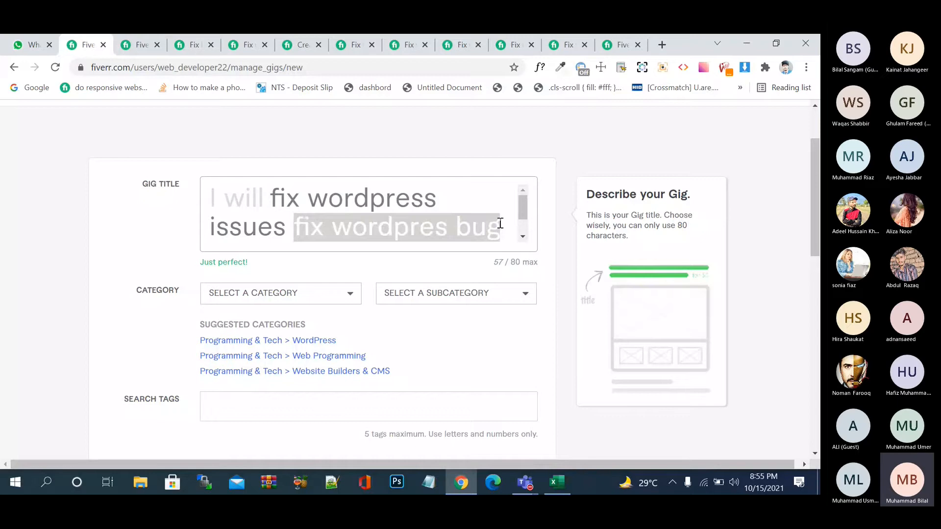
{"action": "scroll", "coordinate": [500, 223], "scroll_direction": "down", "scroll_amount": 1}
{"action": "left_click", "coordinate": [435, 203]}
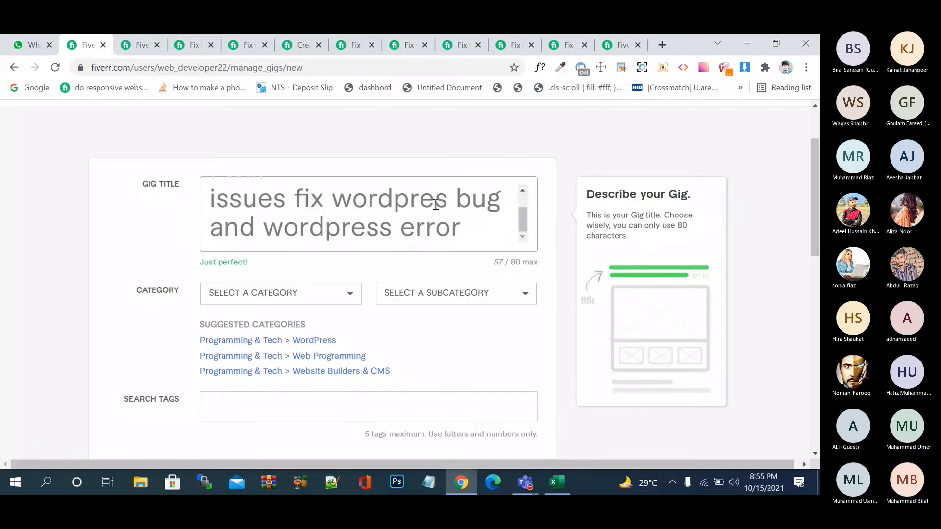
{"action": "scroll", "coordinate": [436, 205], "scroll_direction": "up", "scroll_amount": 1}
{"action": "scroll", "coordinate": [435, 204], "scroll_direction": "down", "scroll_amount": 1}
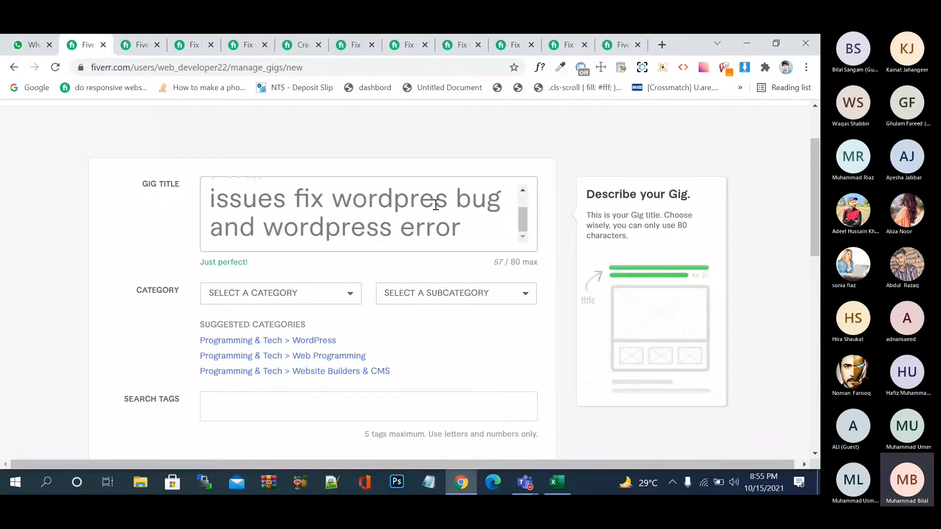
Step: Set the gig's category to Programming & Tech
{"action": "left_click", "coordinate": [317, 294]}
{"action": "scroll", "coordinate": [397, 258], "scroll_direction": "down", "scroll_amount": 2}
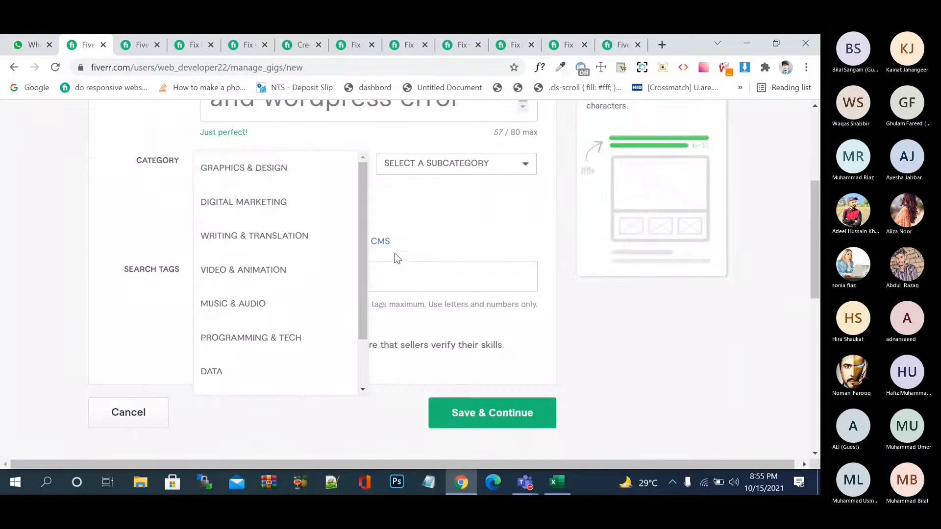
{"action": "scroll", "coordinate": [310, 294], "scroll_direction": "down", "scroll_amount": 2}
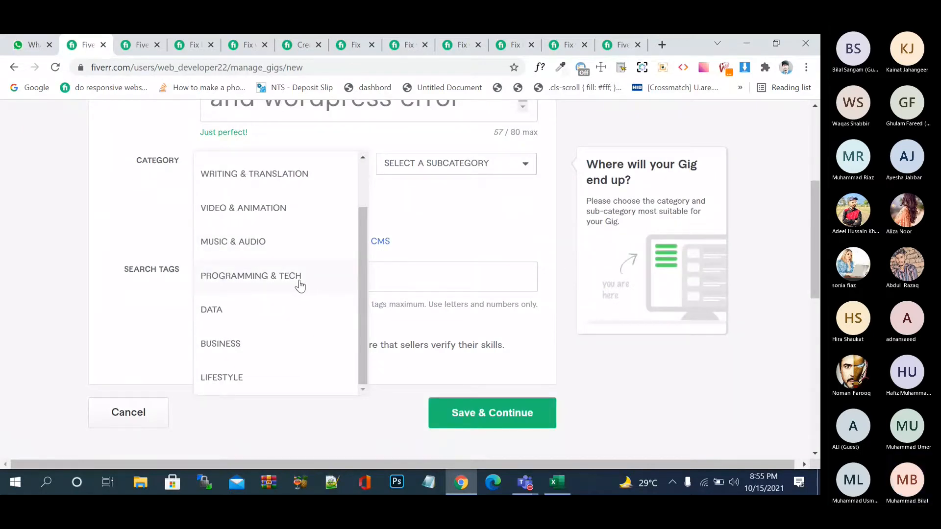
{"action": "left_click", "coordinate": [300, 280]}
Step: Set the gig's subcategory to WordPress under Programming & Tech
{"action": "left_click", "coordinate": [466, 164]}
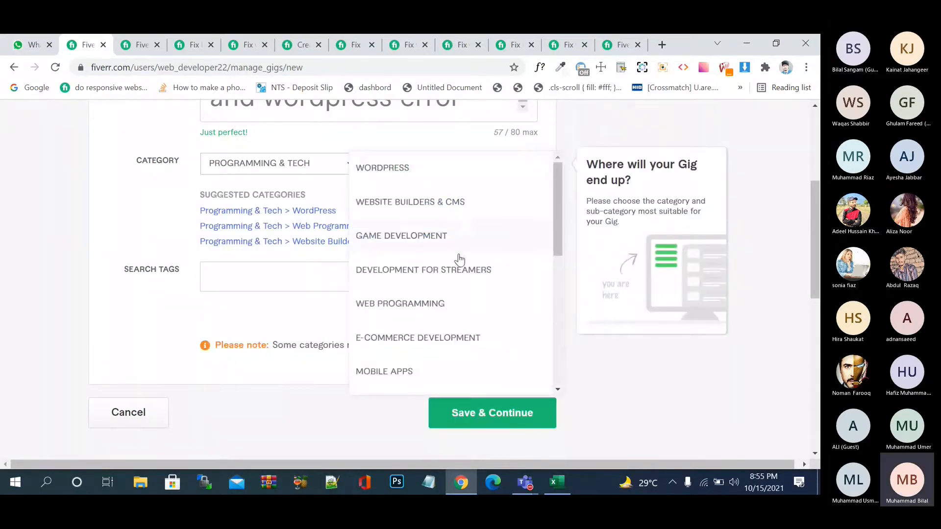
{"action": "scroll", "coordinate": [459, 259], "scroll_direction": "down", "scroll_amount": 6}
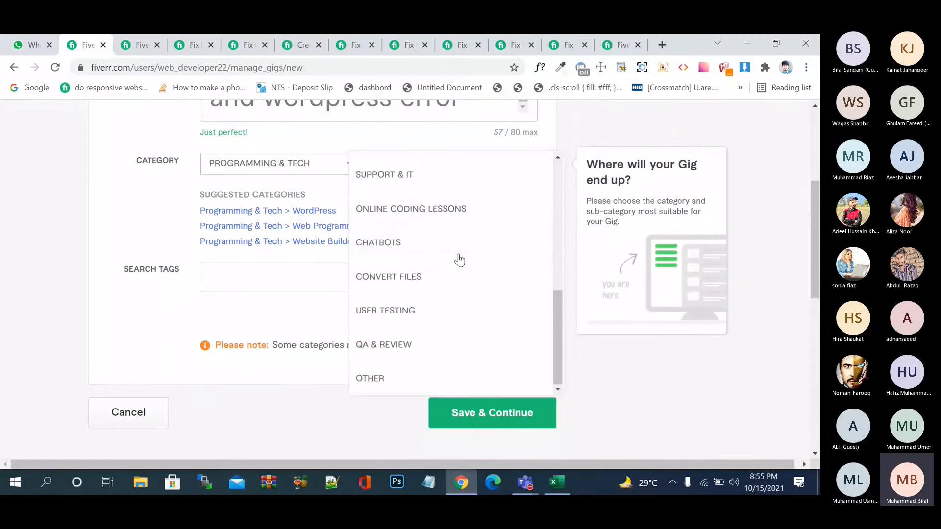
{"action": "scroll", "coordinate": [459, 260], "scroll_direction": "up", "scroll_amount": 3}
{"action": "scroll", "coordinate": [460, 259], "scroll_direction": "up", "scroll_amount": 4}
{"action": "scroll", "coordinate": [459, 260], "scroll_direction": "up", "scroll_amount": 2}
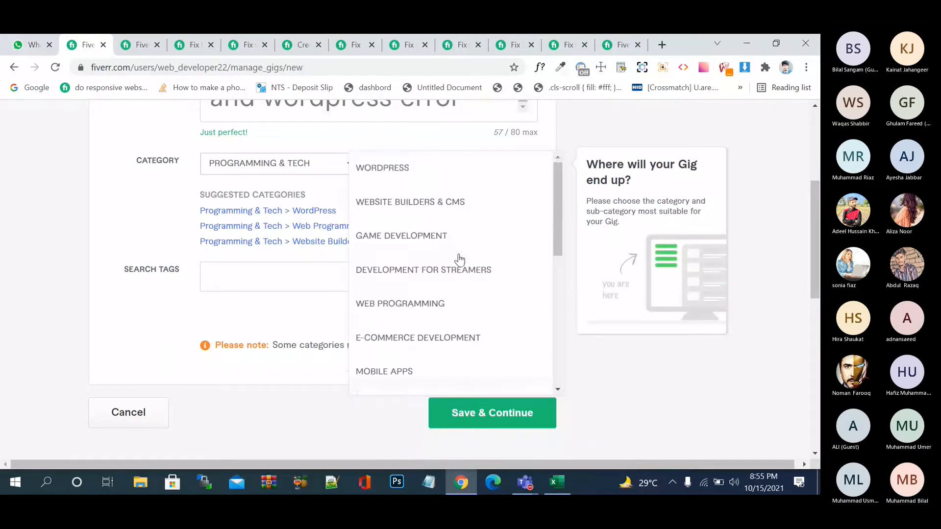
{"action": "left_click", "coordinate": [470, 176]}
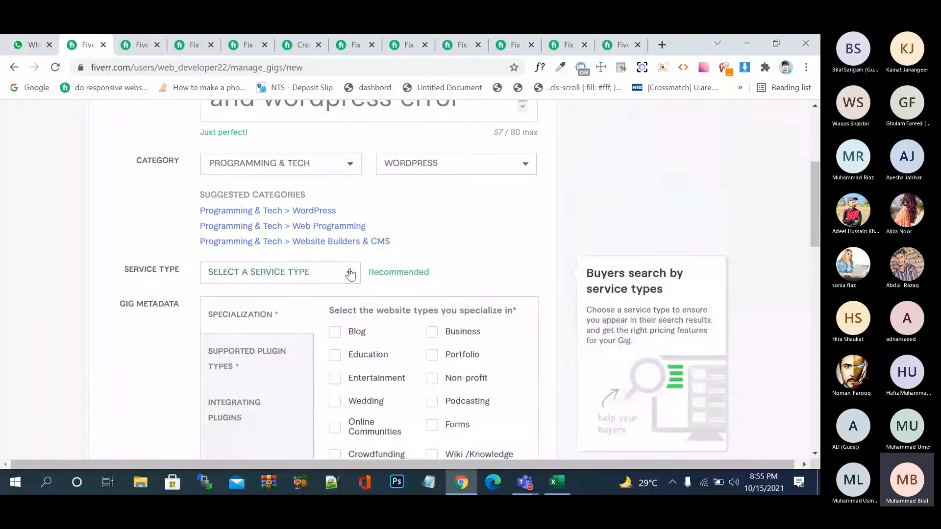
Step: Set the gig's service type to Bug Fixes
{"action": "scroll", "coordinate": [441, 260], "scroll_direction": "down", "scroll_amount": 2}
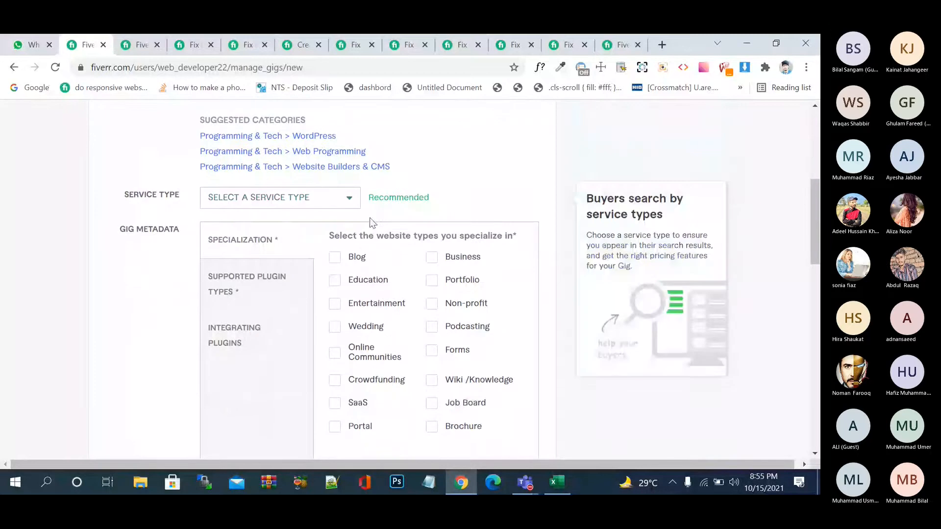
{"action": "left_click", "coordinate": [343, 199]}
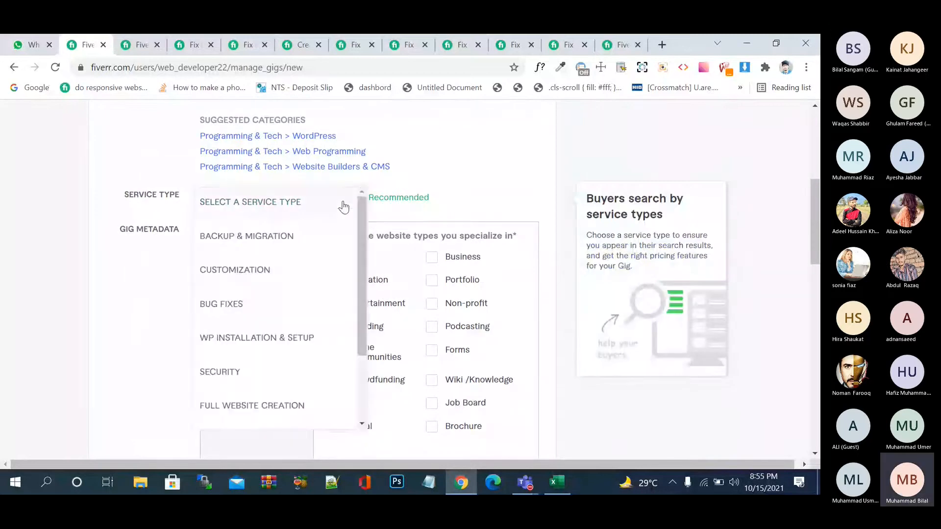
{"action": "left_click", "coordinate": [300, 300]}
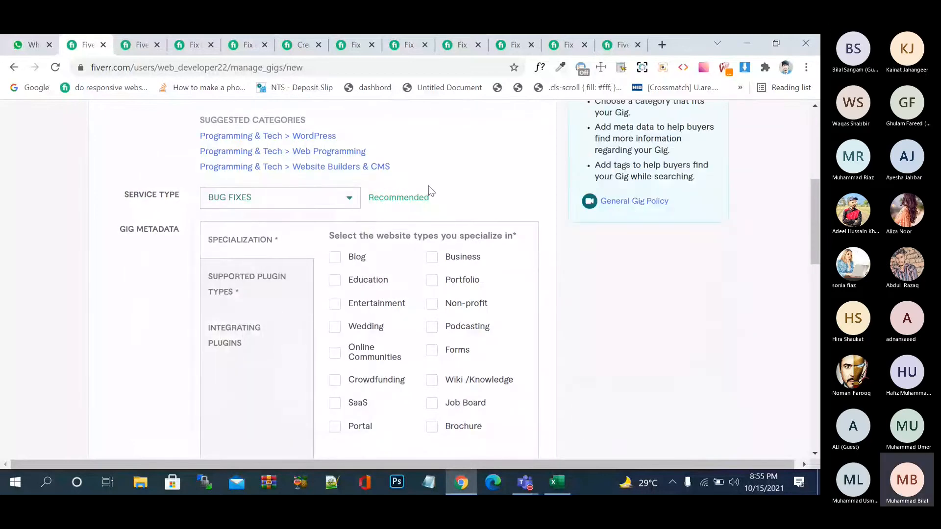
Step: Select the website types for the gig's specialization, from Blog, Business, Education and Portfolio through SaaS, Job Board and Brochure
{"action": "scroll", "coordinate": [444, 184], "scroll_direction": "down", "scroll_amount": 2}
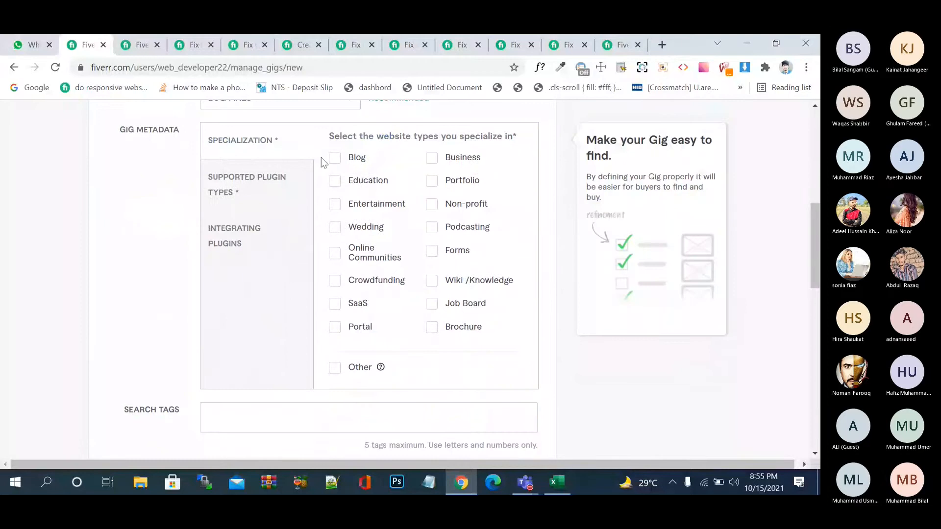
{"action": "left_click", "coordinate": [361, 160]}
{"action": "left_click", "coordinate": [336, 183]}
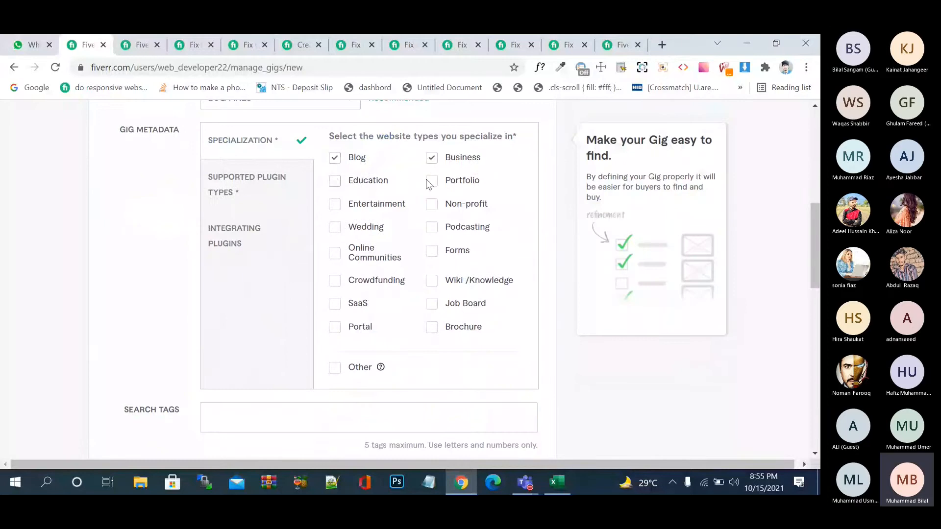
{"action": "left_click", "coordinate": [432, 184]}
{"action": "left_click", "coordinate": [433, 205]}
{"action": "left_click", "coordinate": [350, 206]}
{"action": "left_click", "coordinate": [365, 228]}
{"action": "left_click", "coordinate": [431, 228]}
{"action": "left_click", "coordinate": [431, 251]}
{"action": "left_click", "coordinate": [338, 256]}
{"action": "left_click", "coordinate": [431, 284]}
{"action": "left_click", "coordinate": [365, 285]}
{"action": "left_click", "coordinate": [356, 306]}
{"action": "left_click", "coordinate": [432, 305]}
{"action": "left_click", "coordinate": [433, 327]}
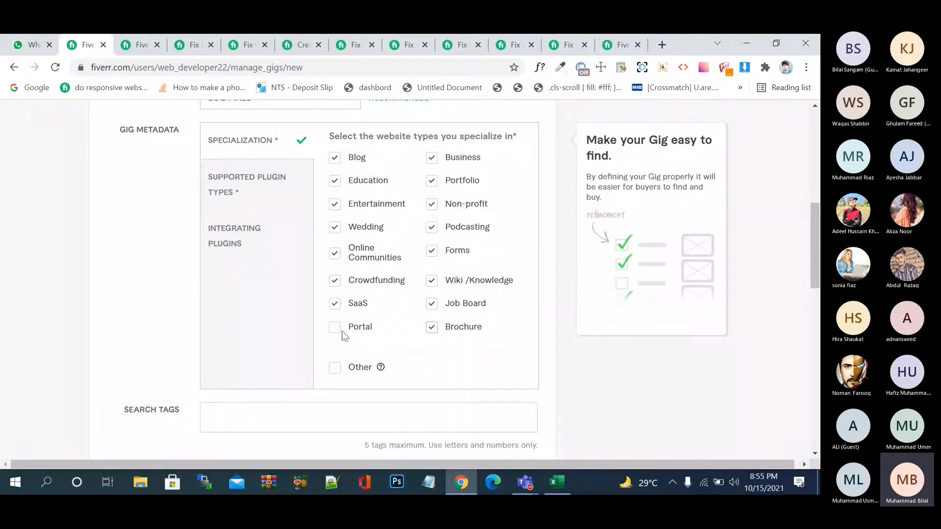
Step: Select every supported plugin type in the gig metadata, from Marketing and Payment to FAQ and Gallery, leaving out Other
{"action": "left_click", "coordinate": [246, 193]}
{"action": "left_click", "coordinate": [335, 158]}
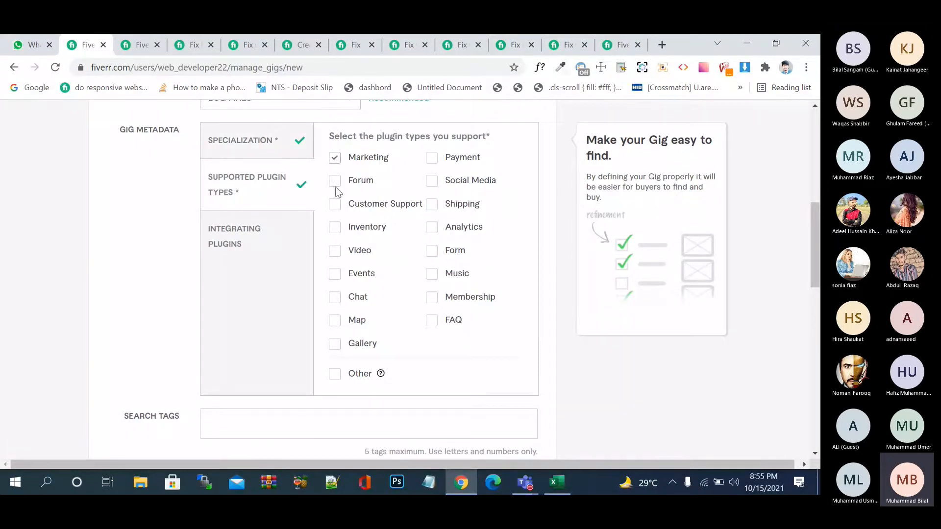
{"action": "left_click", "coordinate": [335, 181]}
{"action": "left_click", "coordinate": [432, 158]}
{"action": "left_click", "coordinate": [432, 181]}
{"action": "left_click", "coordinate": [432, 205]}
{"action": "left_click", "coordinate": [432, 228]}
{"action": "left_click", "coordinate": [334, 204]}
{"action": "left_click", "coordinate": [335, 227]}
{"action": "left_click", "coordinate": [335, 251]}
{"action": "left_click", "coordinate": [431, 251]}
{"action": "left_click", "coordinate": [432, 274]}
{"action": "left_click", "coordinate": [341, 297]}
{"action": "left_click", "coordinate": [431, 322]}
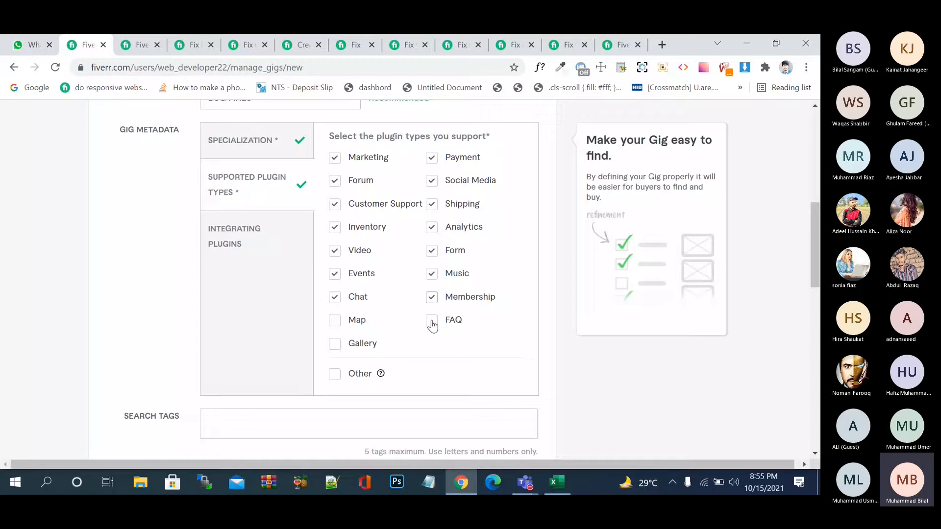
{"action": "left_click", "coordinate": [335, 321]}
{"action": "left_click", "coordinate": [336, 346]}
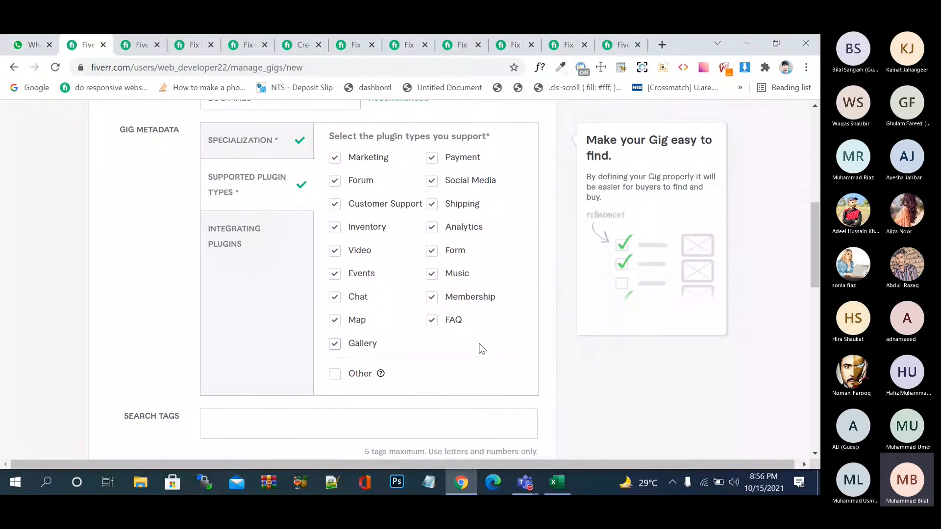
Step: Select all integrating plugins for the gig except Adsense, Amazon, OpenCart and Other
{"action": "left_click", "coordinate": [238, 260]}
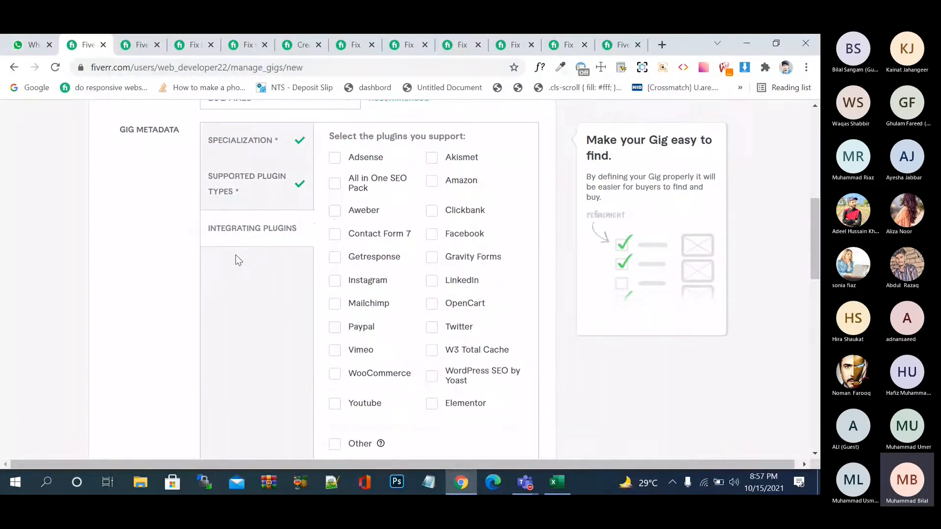
{"action": "left_click", "coordinate": [334, 233]}
{"action": "left_click", "coordinate": [334, 183]}
{"action": "left_click", "coordinate": [431, 158]}
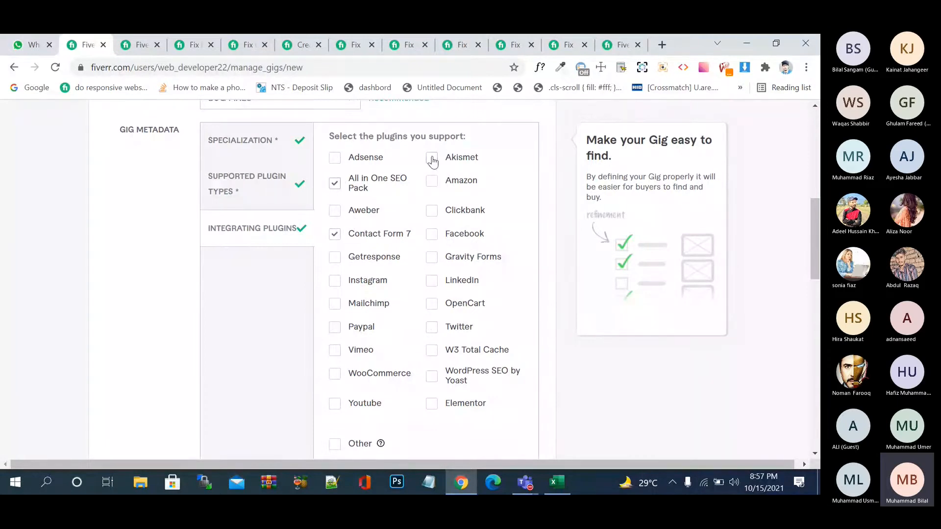
{"action": "left_click", "coordinate": [431, 181]}
{"action": "left_click", "coordinate": [432, 181]}
{"action": "left_click", "coordinate": [432, 234]}
{"action": "left_click", "coordinate": [431, 257]}
{"action": "left_click", "coordinate": [334, 257]}
{"action": "left_click", "coordinate": [334, 281]}
{"action": "left_click", "coordinate": [334, 303]}
{"action": "left_click", "coordinate": [334, 327]}
{"action": "left_click", "coordinate": [334, 350]}
{"action": "left_click", "coordinate": [335, 373]}
{"action": "left_click", "coordinate": [334, 404]}
{"action": "left_click", "coordinate": [432, 403]}
{"action": "left_click", "coordinate": [431, 375]}
{"action": "left_click", "coordinate": [432, 350]}
{"action": "left_click", "coordinate": [431, 327]}
{"action": "left_click", "coordinate": [432, 303]}
{"action": "left_click", "coordinate": [432, 280]}
{"action": "left_click", "coordinate": [438, 304]}
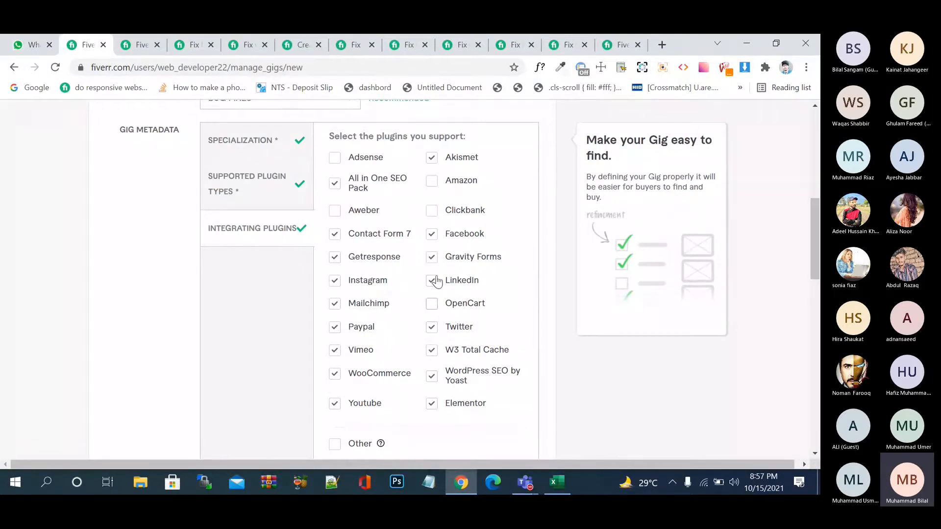
{"action": "double_click", "coordinate": [434, 217]}
{"action": "left_click", "coordinate": [433, 214]}
Step: Review the service type and the selected integrating plugins, and go to the gig's search tags field
{"action": "scroll", "coordinate": [315, 277], "scroll_direction": "down", "scroll_amount": 9}
{"action": "scroll", "coordinate": [315, 278], "scroll_direction": "up", "scroll_amount": 5}
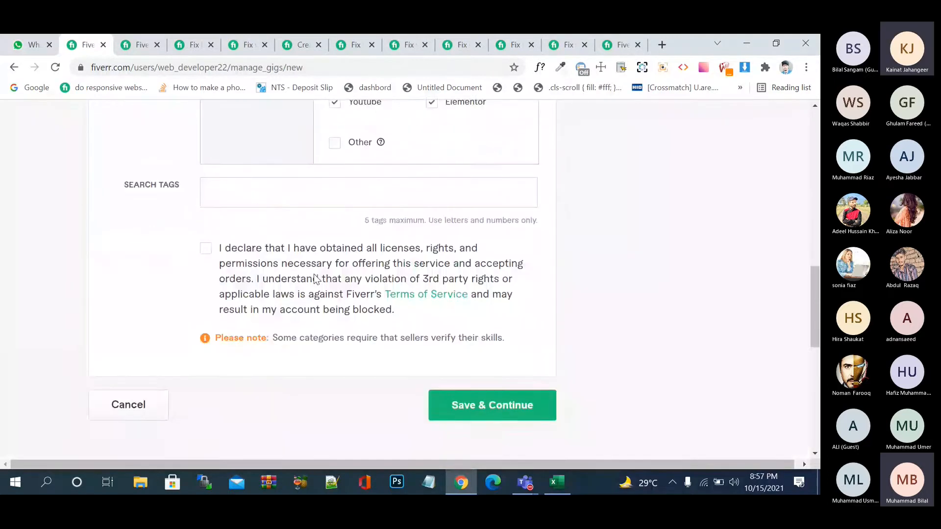
{"action": "scroll", "coordinate": [314, 277], "scroll_direction": "up", "scroll_amount": 8}
{"action": "scroll", "coordinate": [311, 272], "scroll_direction": "down", "scroll_amount": 2}
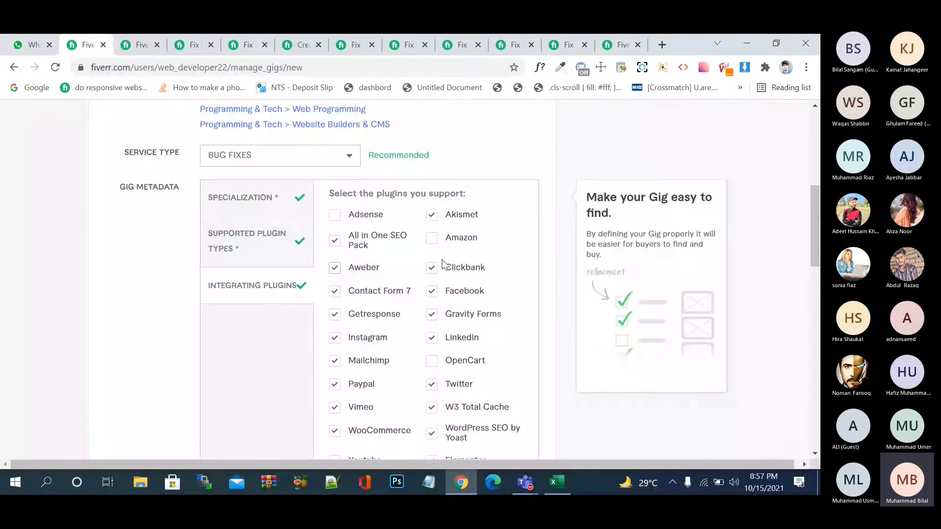
{"action": "scroll", "coordinate": [443, 264], "scroll_direction": "down", "scroll_amount": 2}
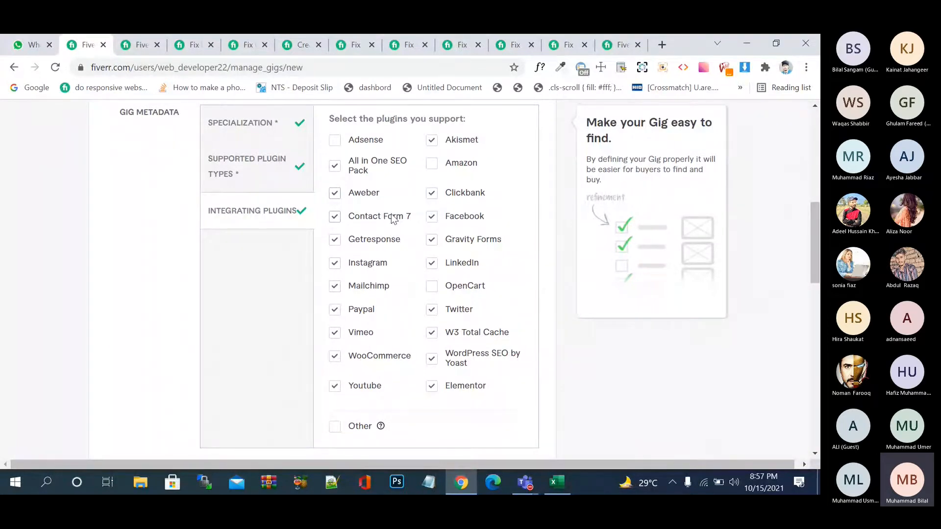
{"action": "scroll", "coordinate": [478, 241], "scroll_direction": "up", "scroll_amount": 1}
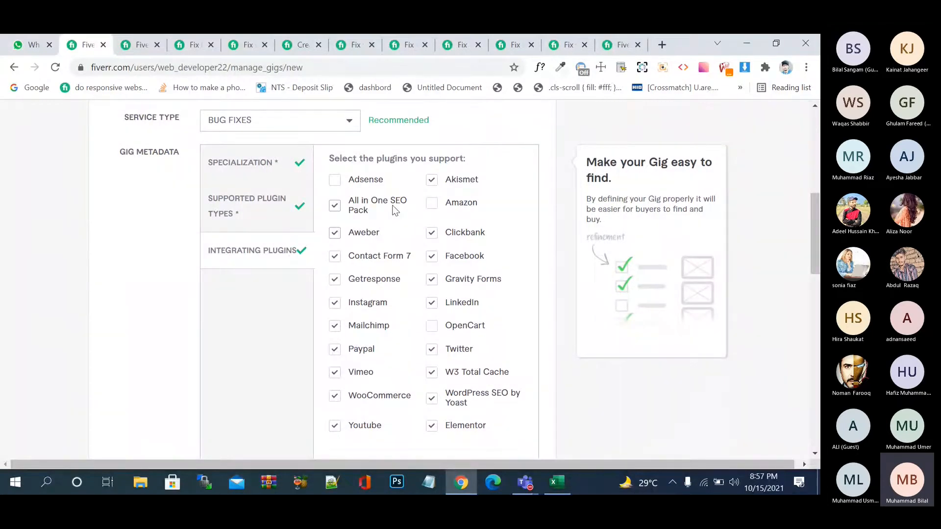
{"action": "scroll", "coordinate": [395, 210], "scroll_direction": "down", "scroll_amount": 5}
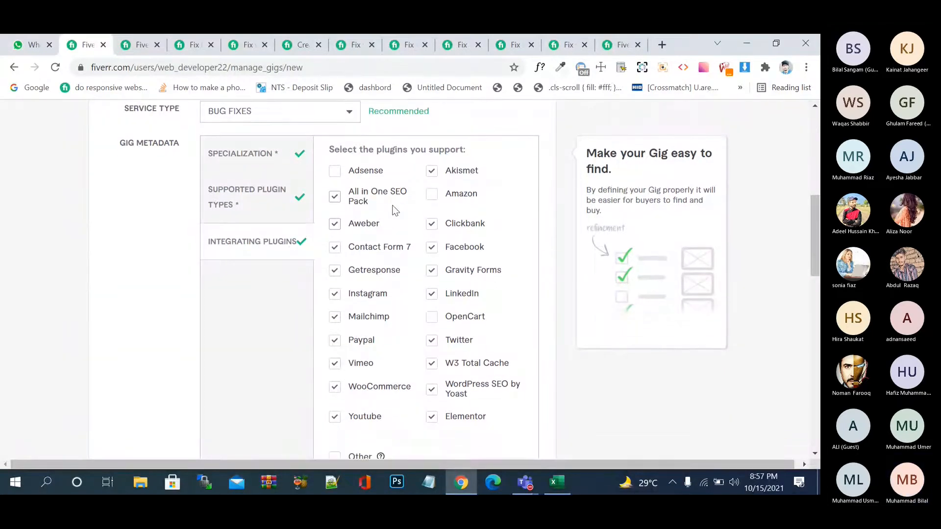
{"action": "left_click", "coordinate": [310, 248]}
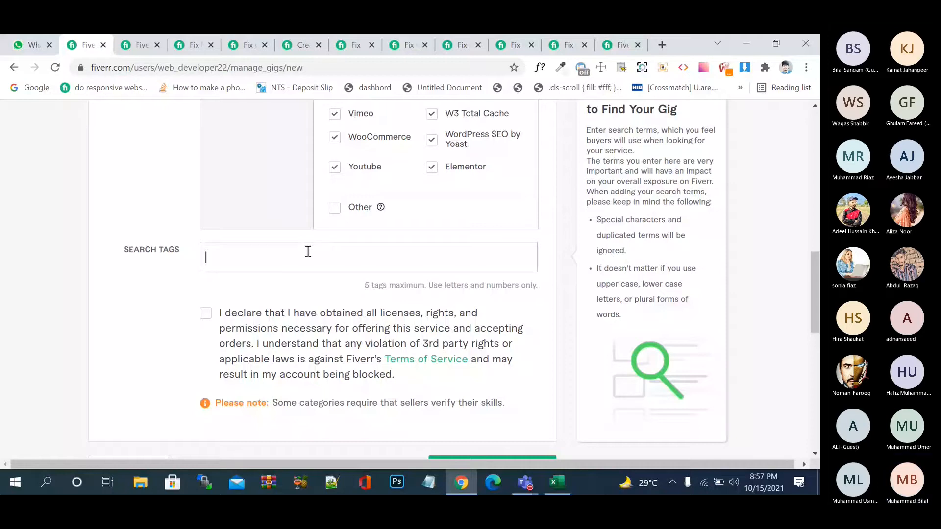
Step: Examine the related tags on the competitor gig about fixing HTML, CSS, PHP, JS, WordPress and API integration errors
{"action": "left_click", "coordinate": [181, 43]}
{"action": "scroll", "coordinate": [252, 272], "scroll_direction": "down", "scroll_amount": 10}
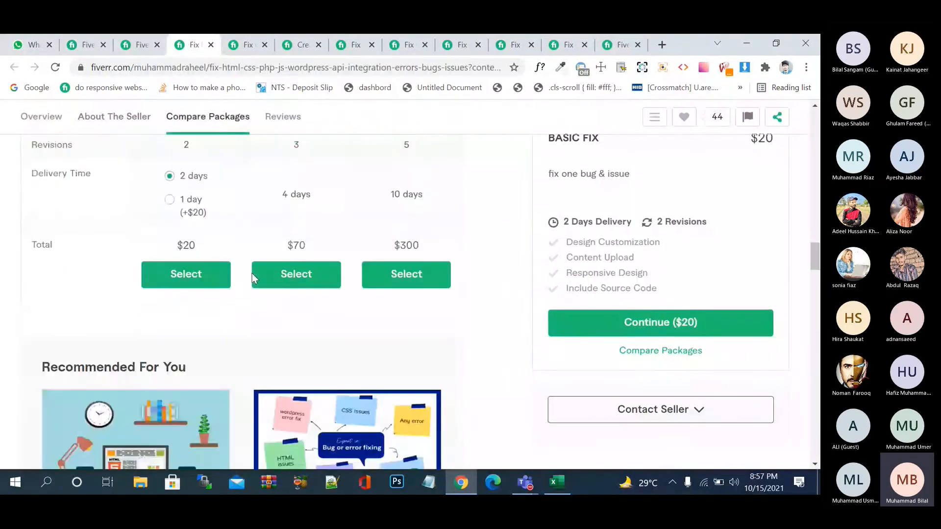
{"action": "scroll", "coordinate": [252, 275], "scroll_direction": "down", "scroll_amount": 20}
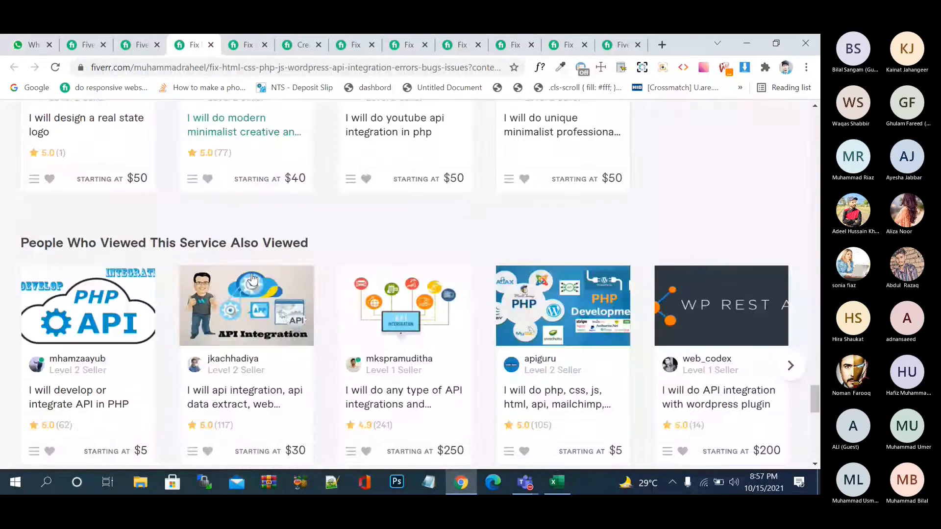
{"action": "scroll", "coordinate": [252, 279], "scroll_direction": "up", "scroll_amount": 10}
{"action": "scroll", "coordinate": [253, 279], "scroll_direction": "up", "scroll_amount": 1}
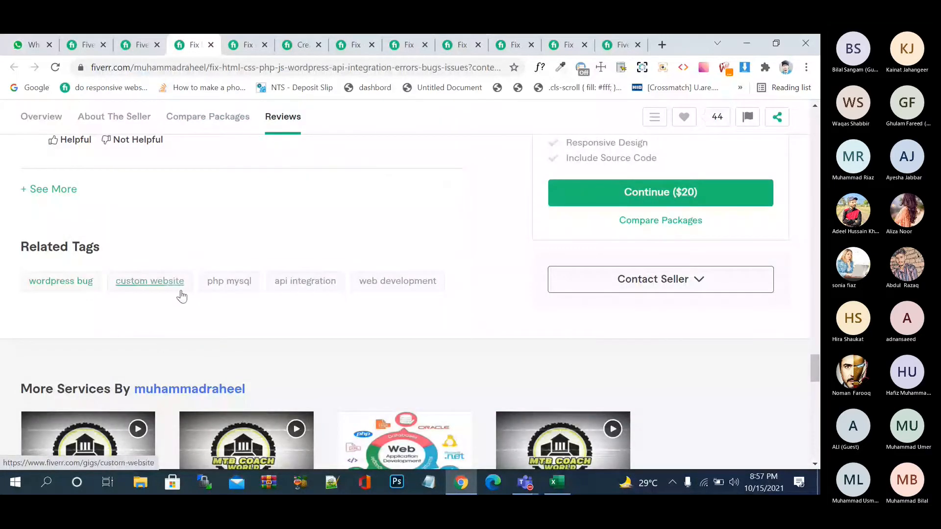
Step: Examine the related tags on the "fix wordpress issues, errors or bugs" competitor gig
{"action": "left_click", "coordinate": [137, 38]}
{"action": "left_click", "coordinate": [213, 38]}
{"action": "left_click", "coordinate": [253, 42]}
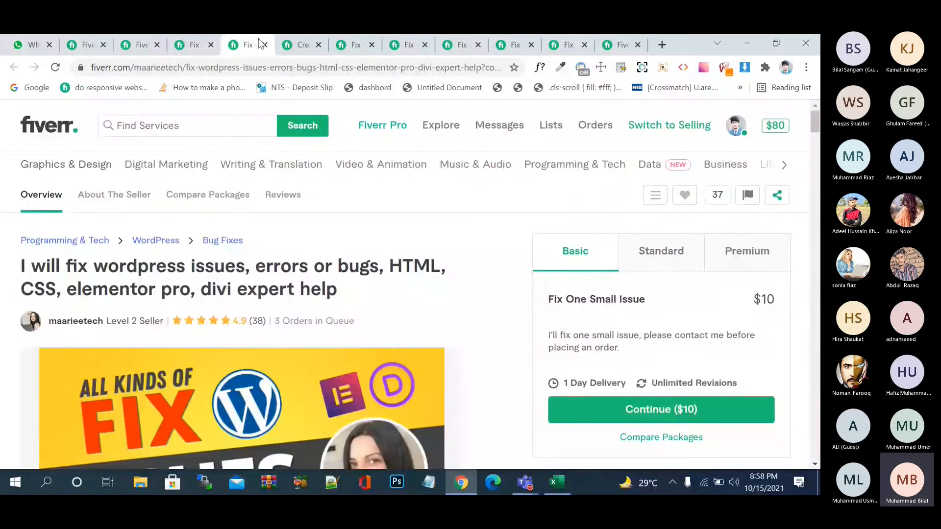
{"action": "scroll", "coordinate": [236, 310], "scroll_direction": "down", "scroll_amount": 20}
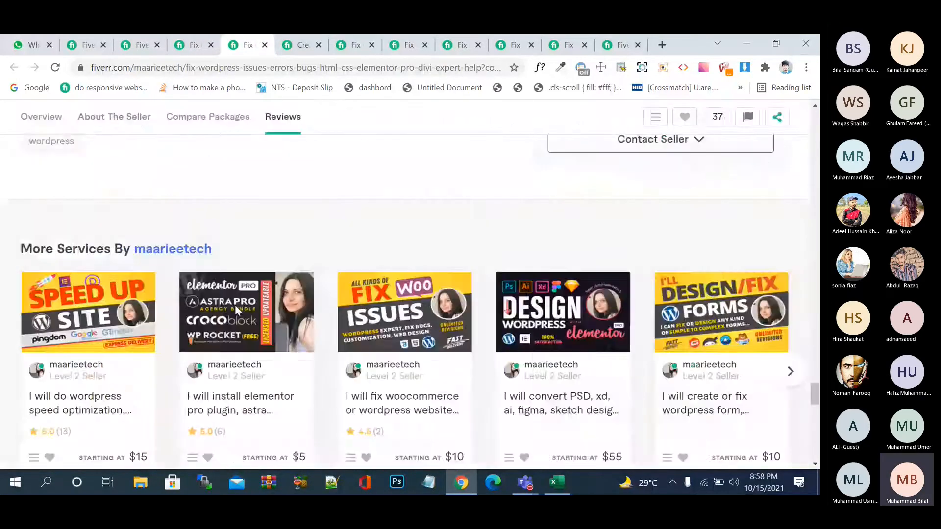
{"action": "scroll", "coordinate": [237, 310], "scroll_direction": "down", "scroll_amount": 8}
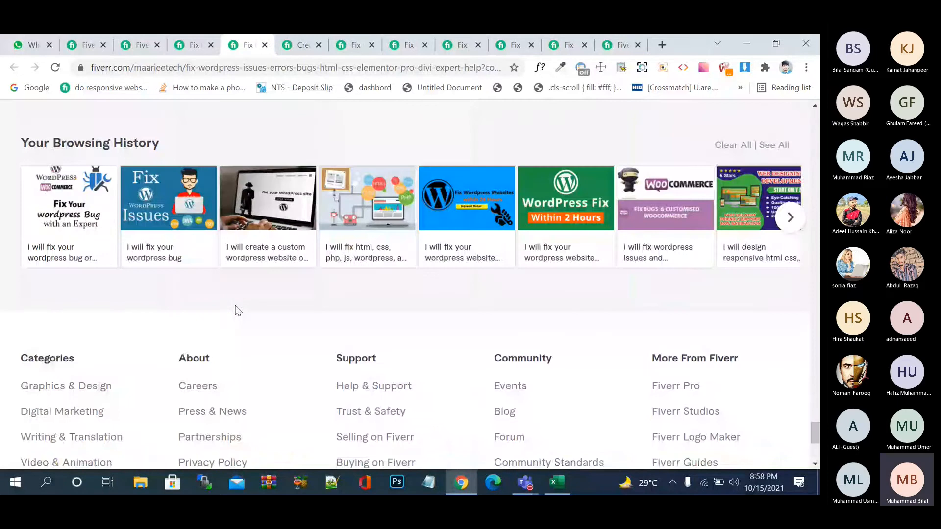
{"action": "scroll", "coordinate": [236, 309], "scroll_direction": "up", "scroll_amount": 10}
{"action": "scroll", "coordinate": [237, 310], "scroll_direction": "up", "scroll_amount": 5}
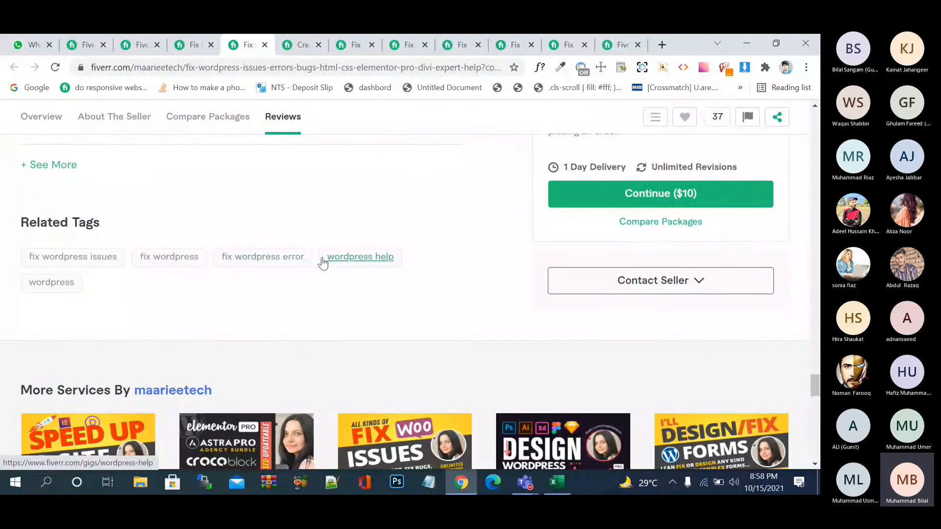
Step: Examine the related tags on the "create a custom wordpress website or fix bugs" competitor gig
{"action": "left_click", "coordinate": [301, 45]}
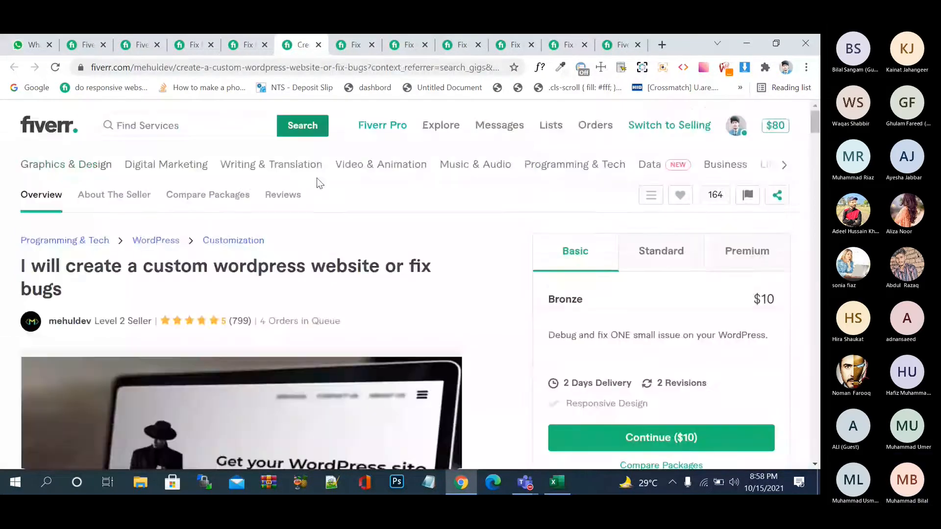
{"action": "scroll", "coordinate": [318, 194], "scroll_direction": "down", "scroll_amount": 10}
{"action": "scroll", "coordinate": [317, 196], "scroll_direction": "down", "scroll_amount": 10}
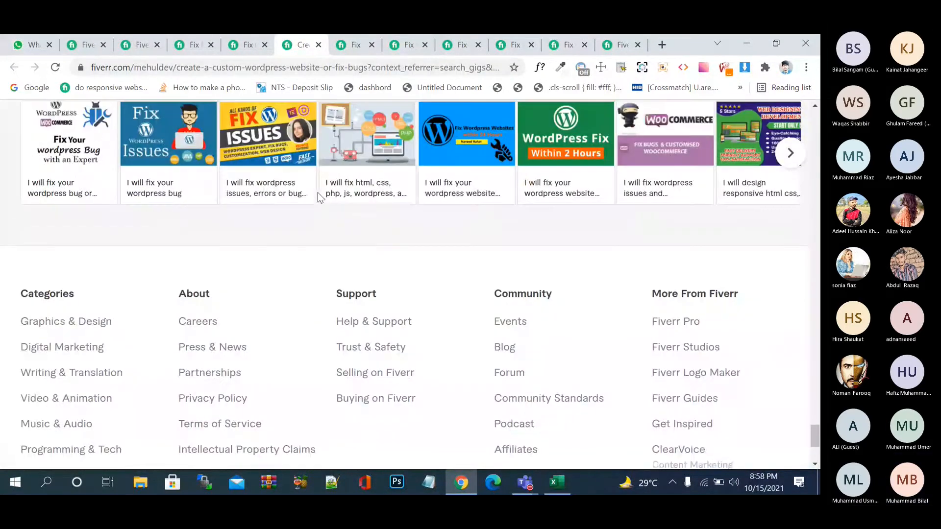
{"action": "scroll", "coordinate": [317, 192], "scroll_direction": "up", "scroll_amount": 10}
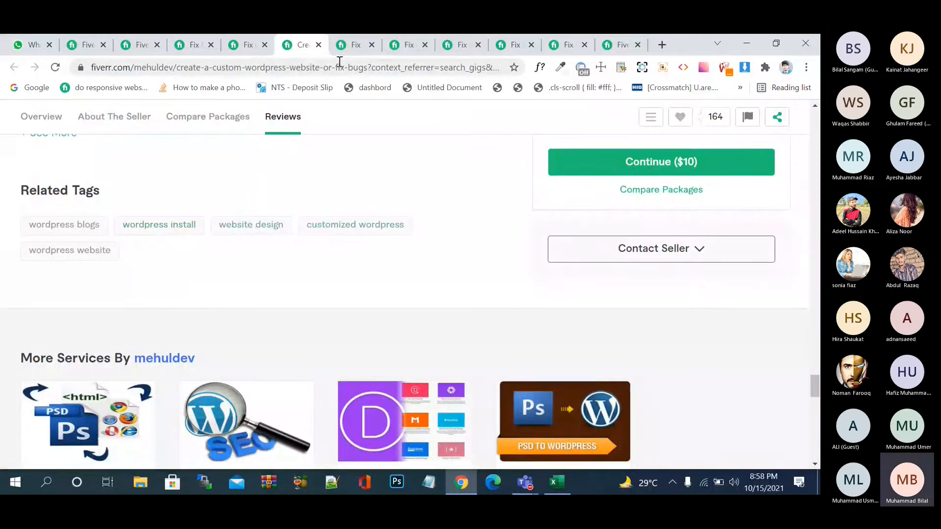
Step: Examine the related tags on the "fix your wordpress bug" competitor gig
{"action": "left_click", "coordinate": [354, 47]}
{"action": "scroll", "coordinate": [340, 243], "scroll_direction": "down", "scroll_amount": 20}
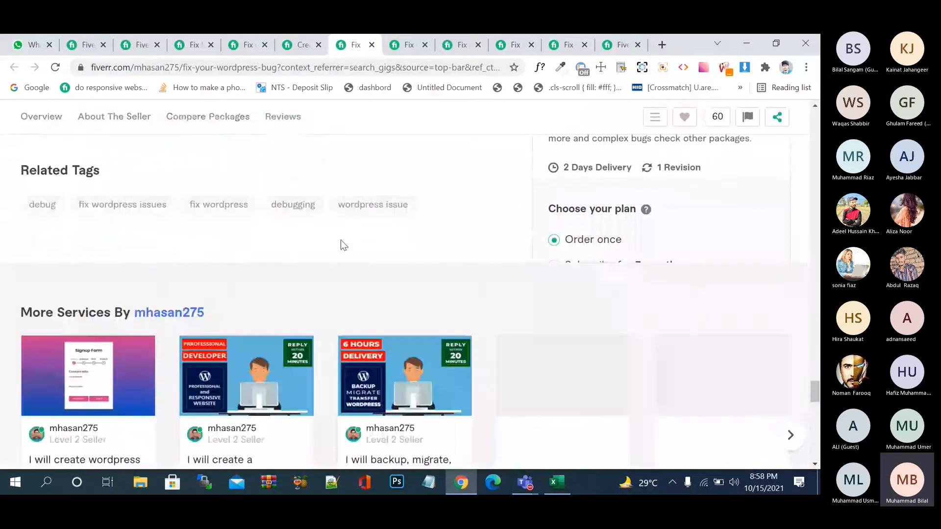
{"action": "scroll", "coordinate": [342, 246], "scroll_direction": "up", "scroll_amount": 10}
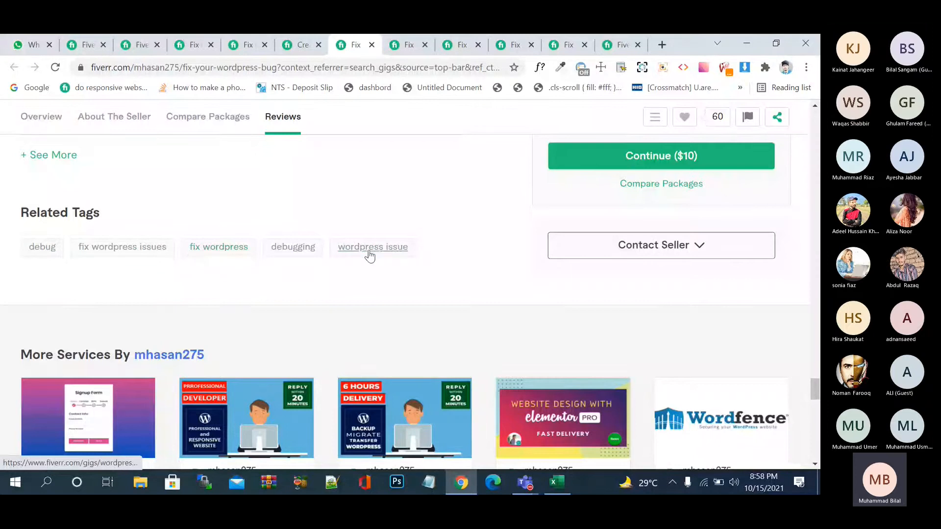
Step: Examine the related tags on the "fix your wordpress bug or error in 1 hour" competitor gig
{"action": "key", "text": "ctrl+Tab"}
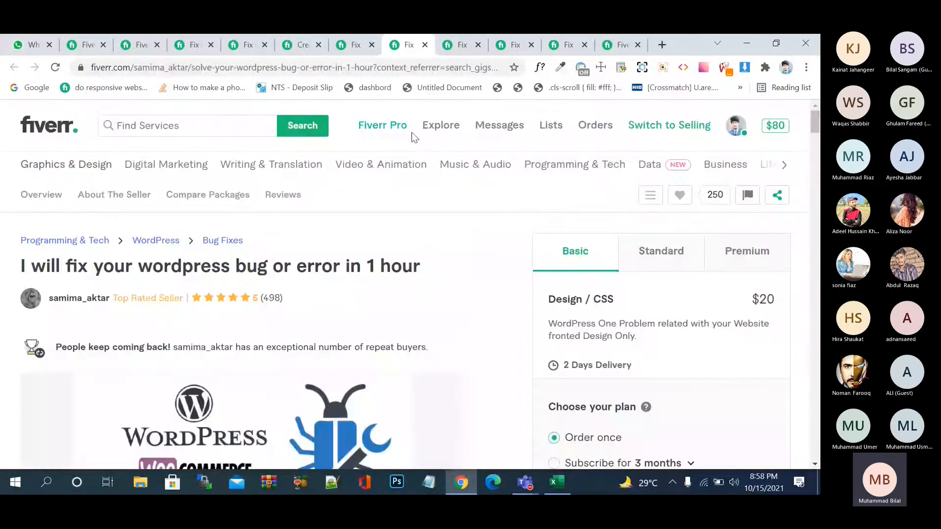
{"action": "scroll", "coordinate": [403, 252], "scroll_direction": "down", "scroll_amount": 10}
{"action": "scroll", "coordinate": [403, 252], "scroll_direction": "down", "scroll_amount": 15}
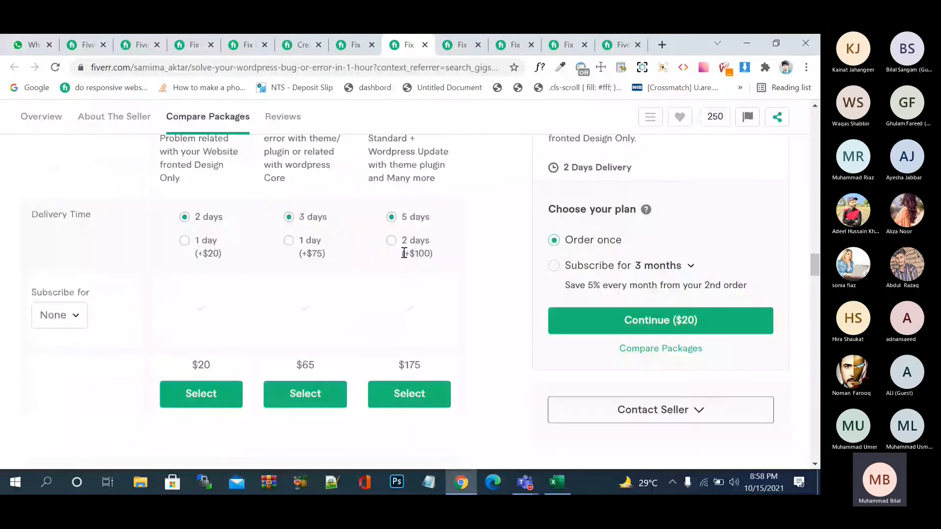
{"action": "scroll", "coordinate": [404, 257], "scroll_direction": "down", "scroll_amount": 5}
{"action": "scroll", "coordinate": [403, 254], "scroll_direction": "down", "scroll_amount": 5}
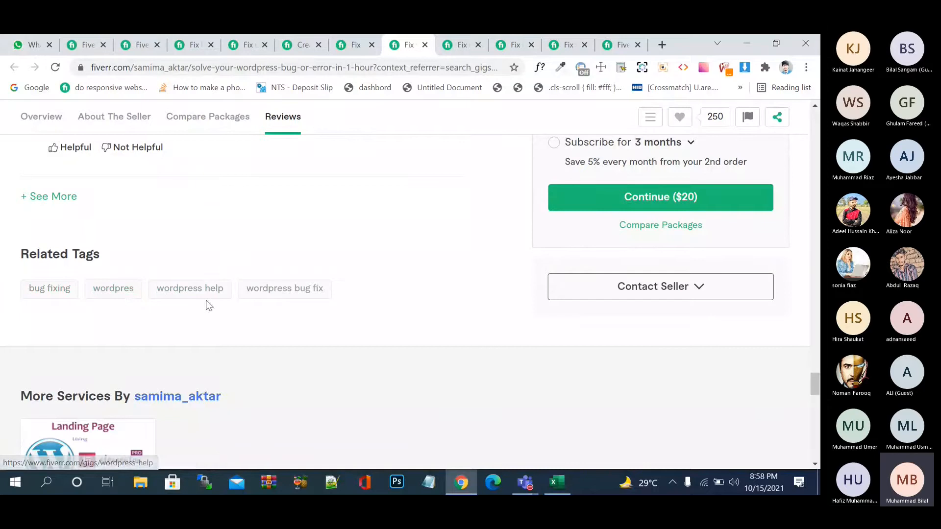
Step: Examine the related tags on the competitor gig about fixing issues, bugs and problems within 1 hour, and return to the new gig form
{"action": "key", "text": "ctrl+Tab"}
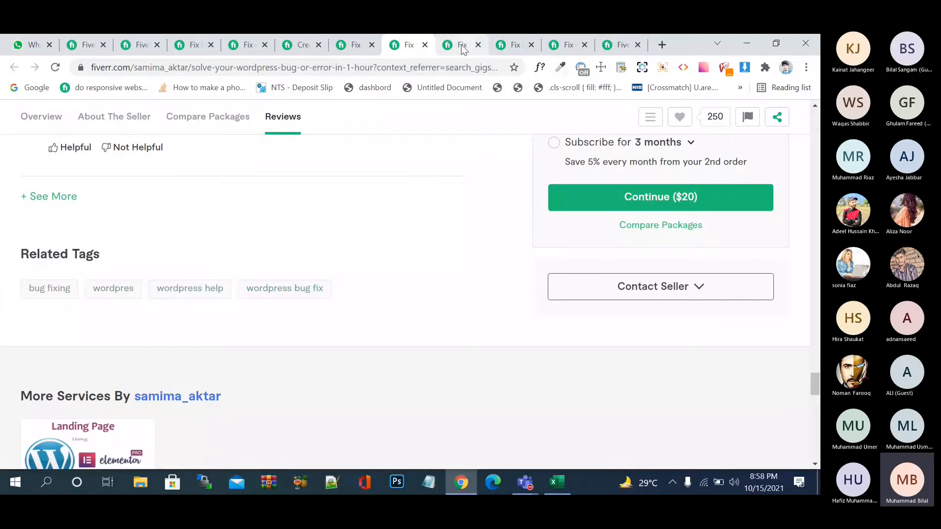
{"action": "scroll", "coordinate": [385, 290], "scroll_direction": "down", "scroll_amount": 15}
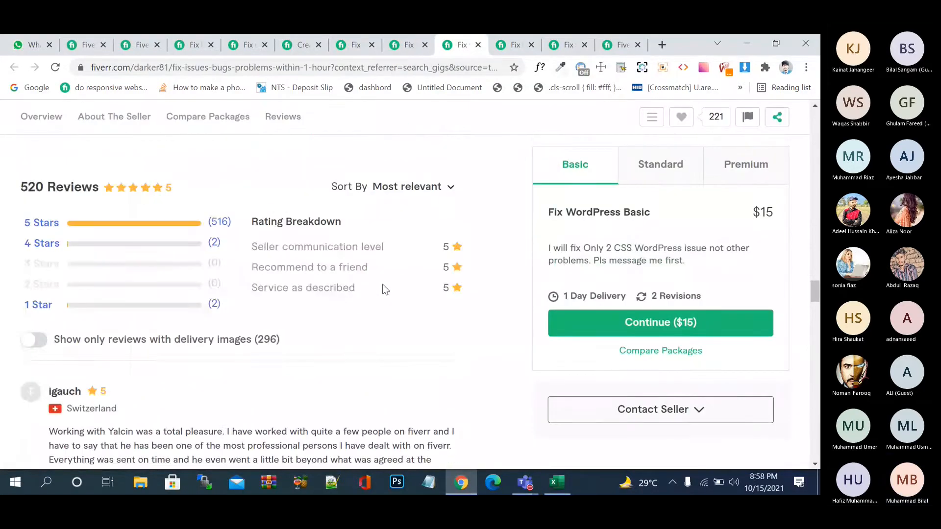
{"action": "scroll", "coordinate": [384, 289], "scroll_direction": "down", "scroll_amount": 5}
{"action": "scroll", "coordinate": [382, 287], "scroll_direction": "up", "scroll_amount": 2}
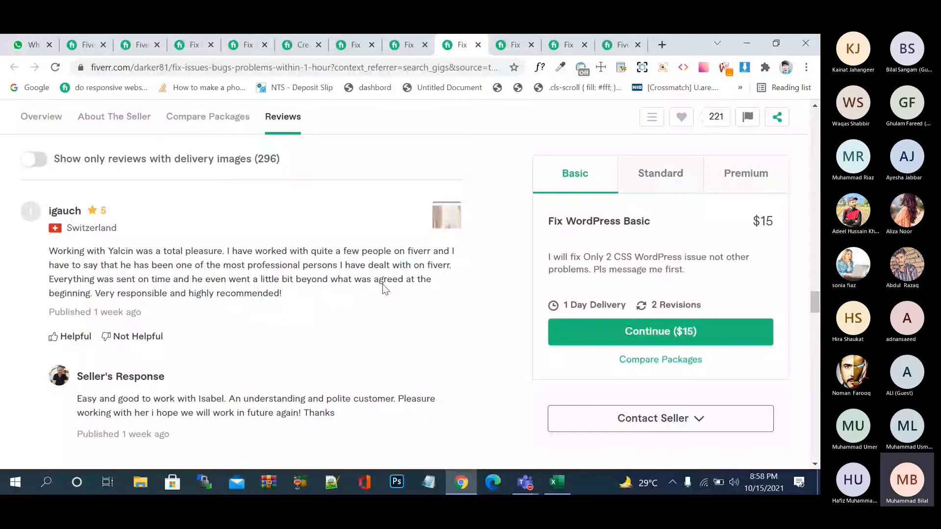
{"action": "scroll", "coordinate": [382, 287], "scroll_direction": "down", "scroll_amount": 10}
{"action": "scroll", "coordinate": [383, 285], "scroll_direction": "down", "scroll_amount": 10}
{"action": "scroll", "coordinate": [385, 289], "scroll_direction": "up", "scroll_amount": 1}
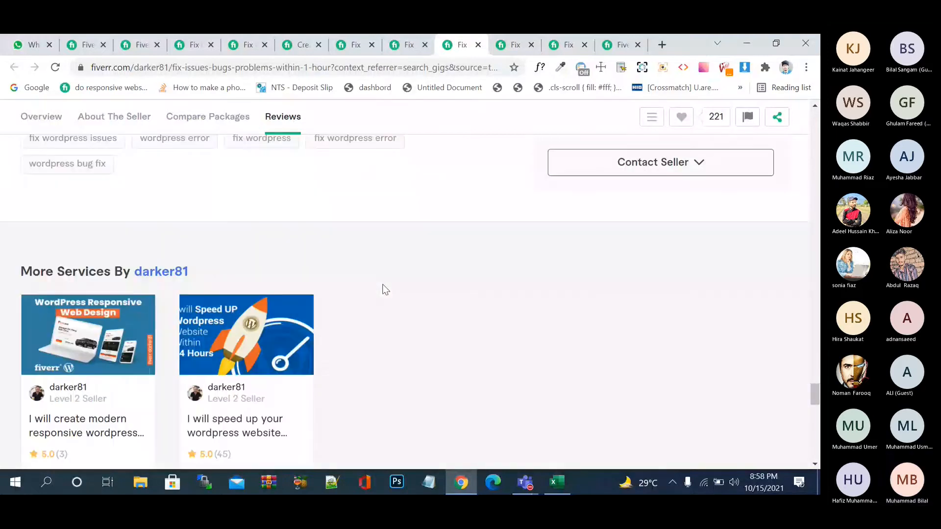
{"action": "scroll", "coordinate": [78, 188], "scroll_direction": "up", "scroll_amount": 1}
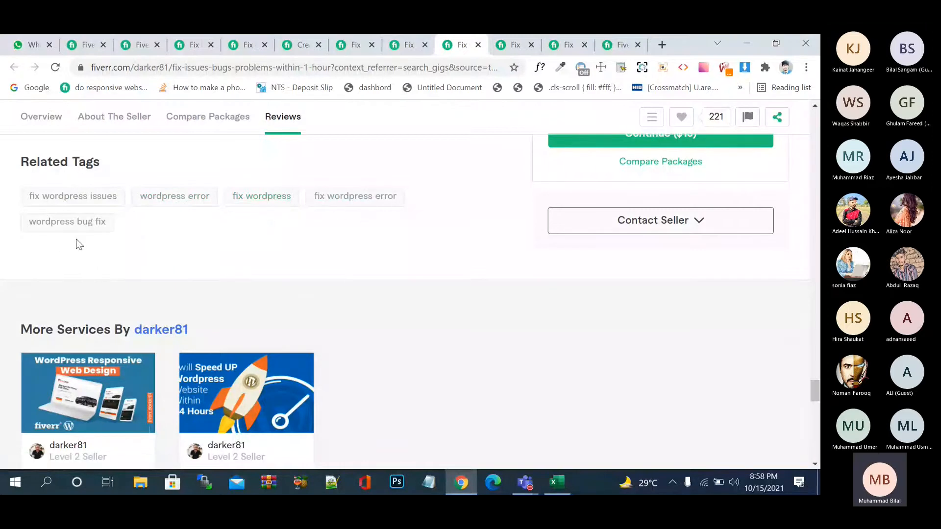
{"action": "left_click", "coordinate": [84, 44]}
{"action": "type", "text": "b"}
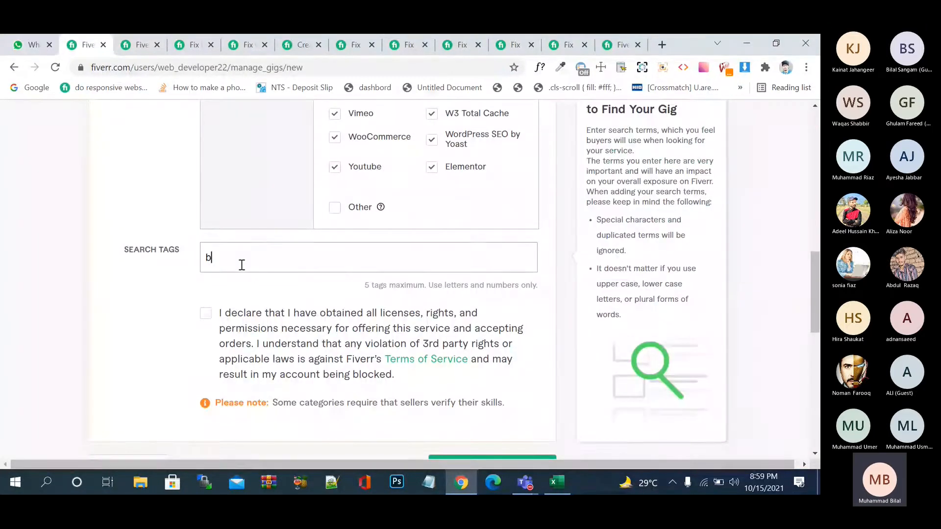
{"action": "type", "text": "ug fix"}
{"action": "key", "text": "BackSpace"}
{"action": "key", "text": "BackSpace"}
{"action": "type", "text": "i"}
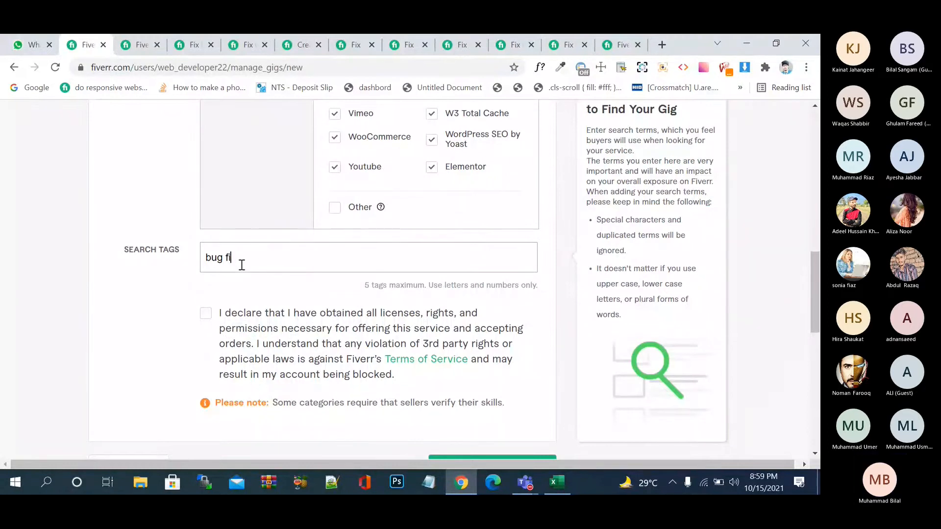
{"action": "key", "text": "BackSpace"}
{"action": "key", "text": "BackSpace"}
{"action": "key", "text": "BackSpace"}
{"action": "key", "text": "BackSpace"}
{"action": "key", "text": "BackSpace"}
{"action": "key", "text": "BackSpace"}
Step: Add "fix wordpress" as the first search tag of the new gig
{"action": "type", "text": "fi"}
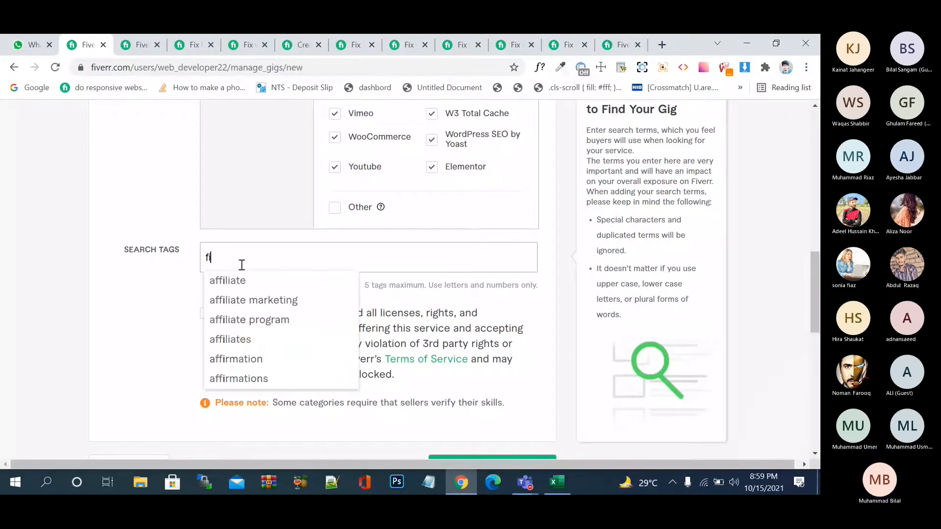
{"action": "type", "text": "x wordpress"}
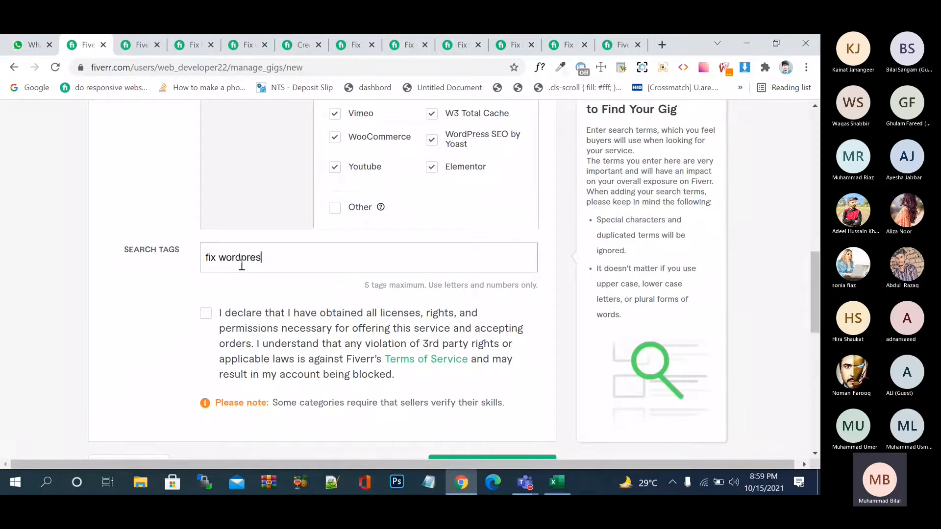
{"action": "key", "text": "Return"}
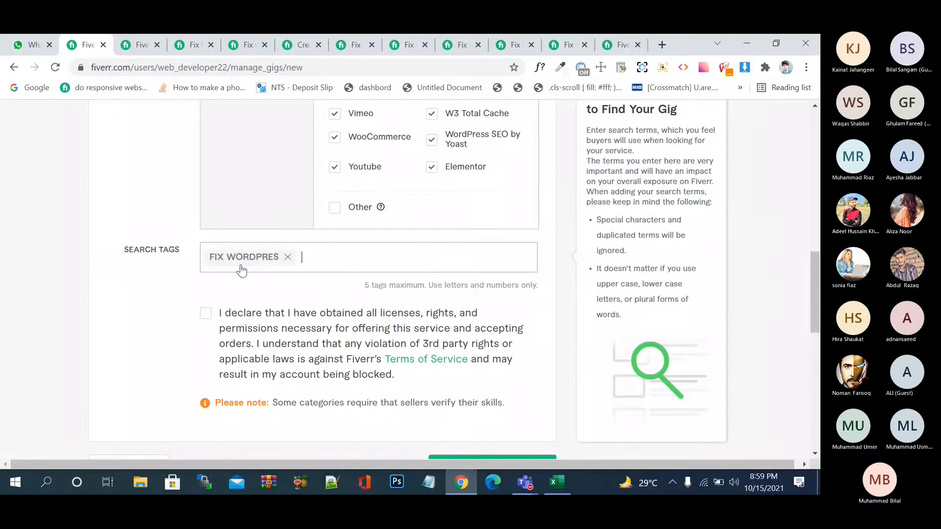
{"action": "left_click", "coordinate": [276, 261]}
{"action": "key", "text": "Return"}
{"action": "type", "text": "fi"}
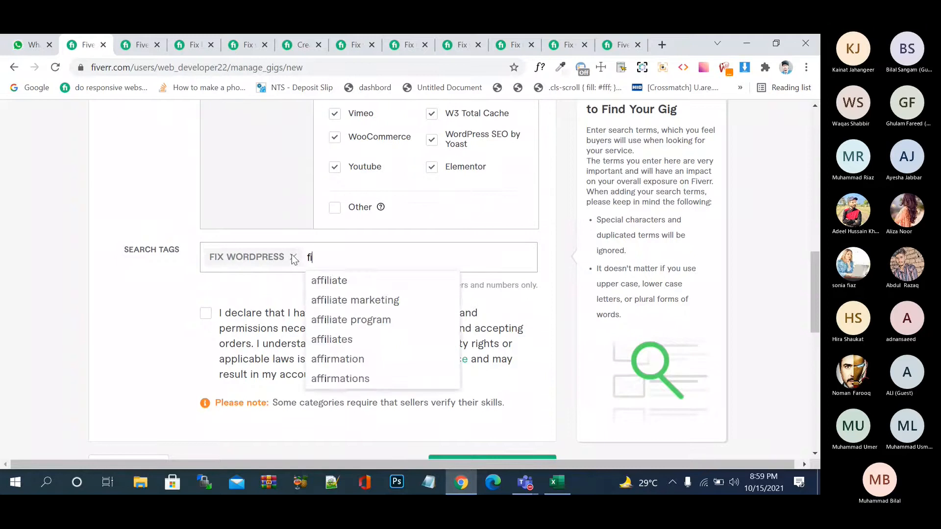
{"action": "type", "text": "x"}
{"action": "key", "text": "BackSpace"}
{"action": "key", "text": "BackSpace"}
{"action": "key", "text": "BackSpace"}
{"action": "type", "text": "wor"}
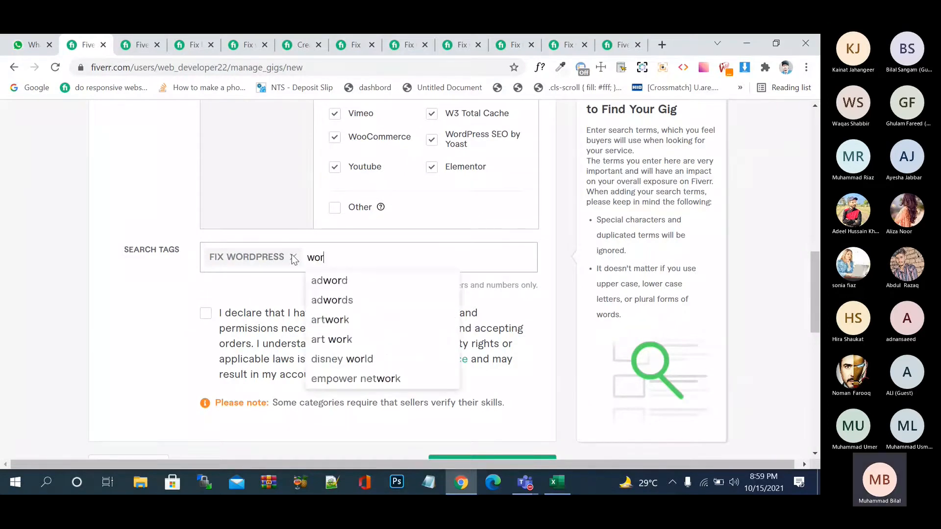
{"action": "type", "text": "dpre"}
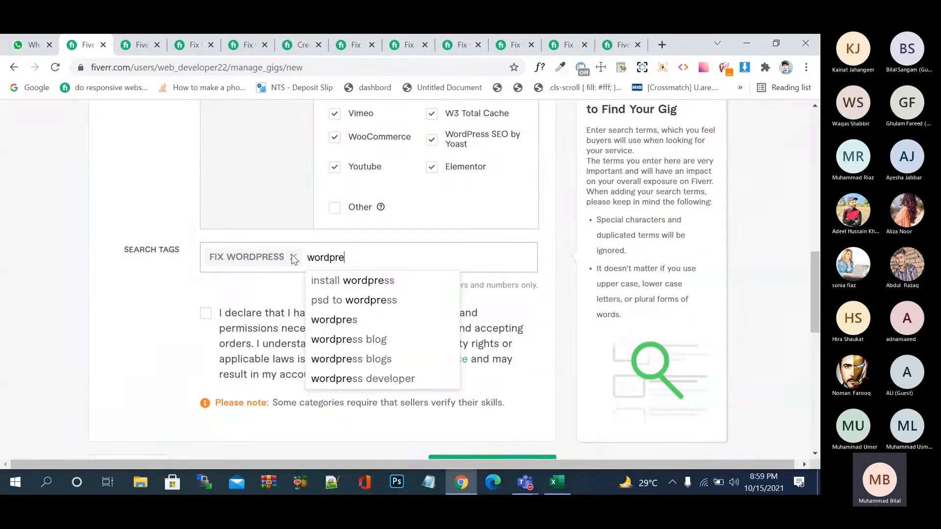
{"action": "key", "text": "BackSpace"}
{"action": "key", "text": "BackSpace"}
{"action": "key", "text": "BackSpace"}
{"action": "key", "text": "BackSpace"}
{"action": "key", "text": "BackSpace"}
{"action": "key", "text": "BackSpace"}
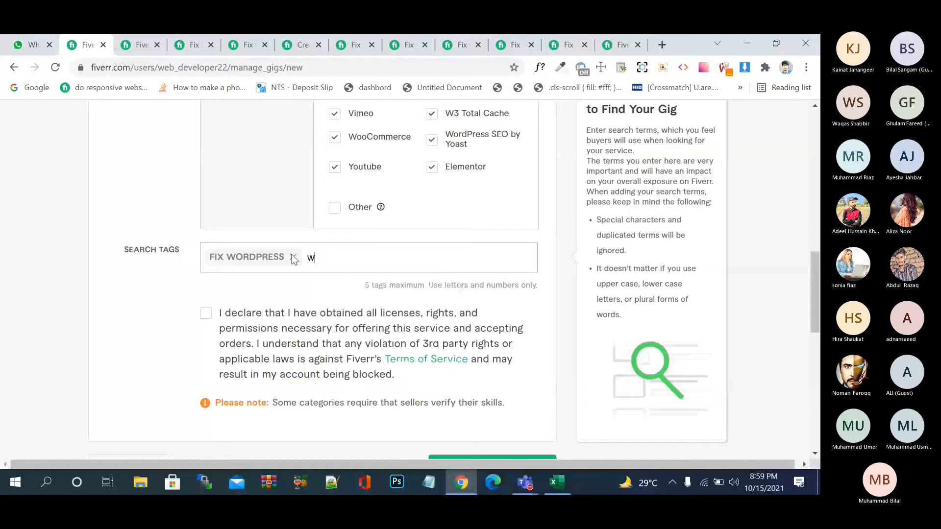
{"action": "key", "text": "BackSpace"}
{"action": "type", "text": "issue"}
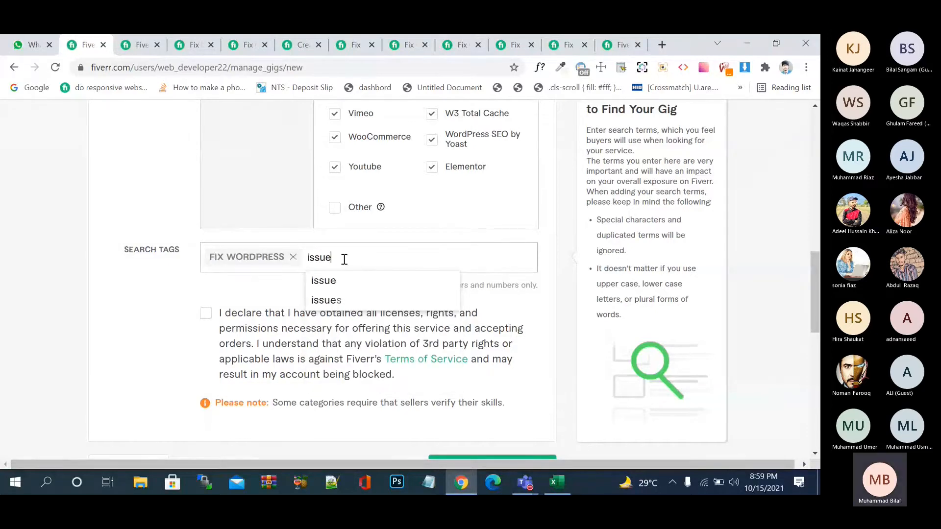
{"action": "left_click_drag", "start_coordinate": [344, 259], "coordinate": [312, 259]}
{"action": "key", "text": "BackSpace"}
{"action": "key", "text": "BackSpace"}
{"action": "key", "text": "BackSpace"}
{"action": "key", "text": "BackSpace"}
{"action": "key", "text": "BackSpace"}
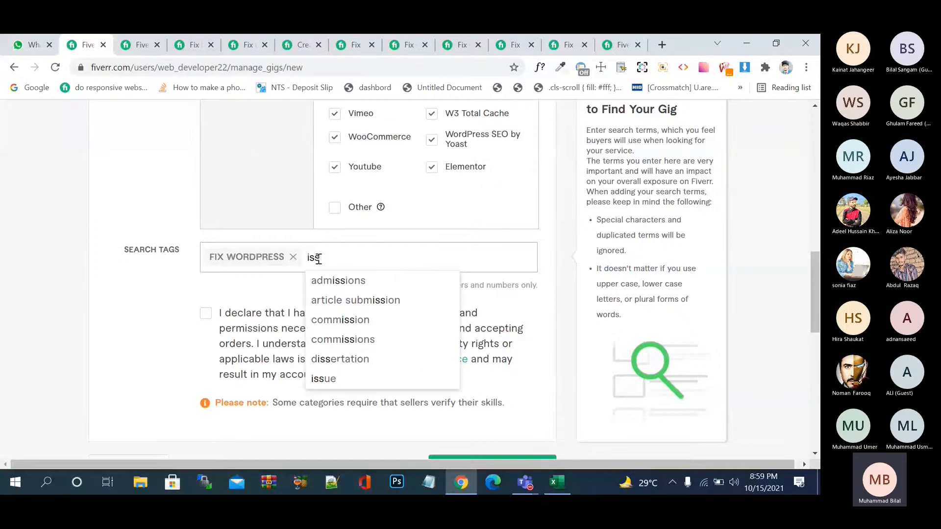
Step: Add the search tags "wordpress issues", "wordpress error" and "bug fixing" to the gig
{"action": "type", "text": "wordpr"}
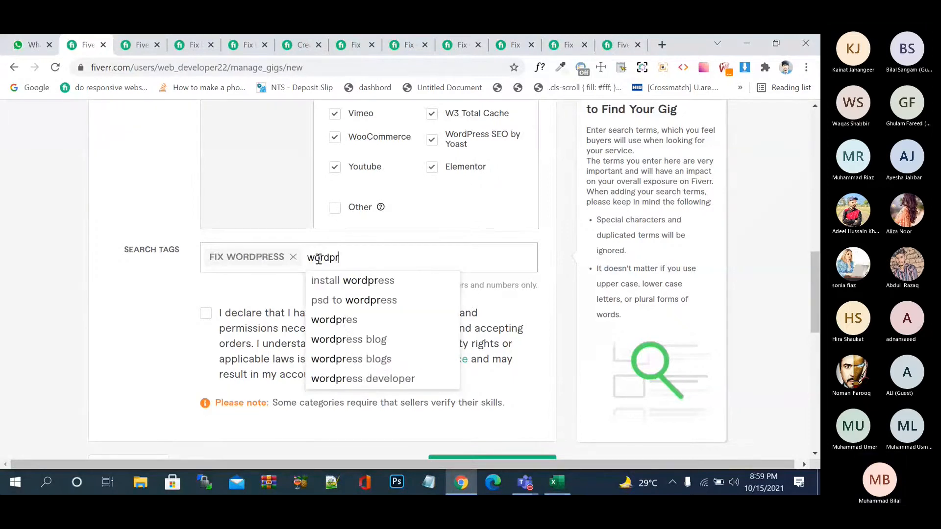
{"action": "type", "text": "ess issues"}
{"action": "key", "text": "Return"}
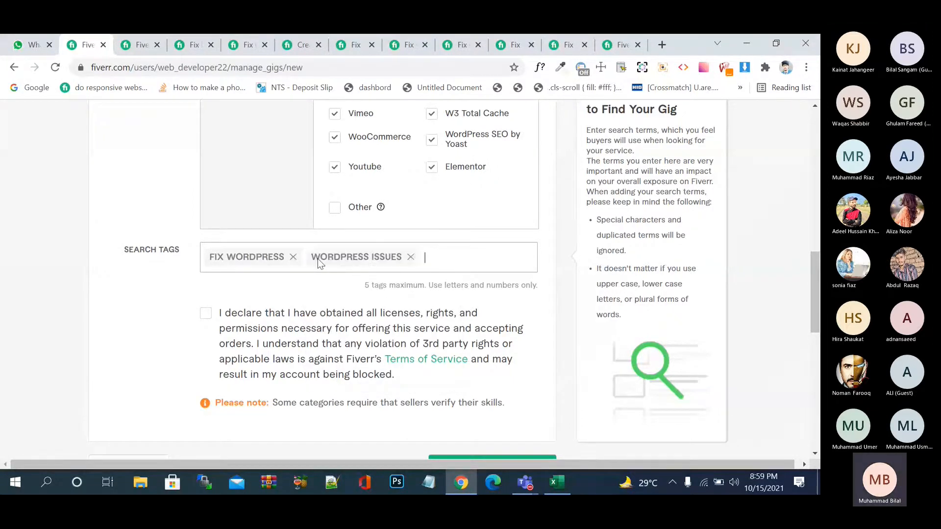
{"action": "type", "text": "word"}
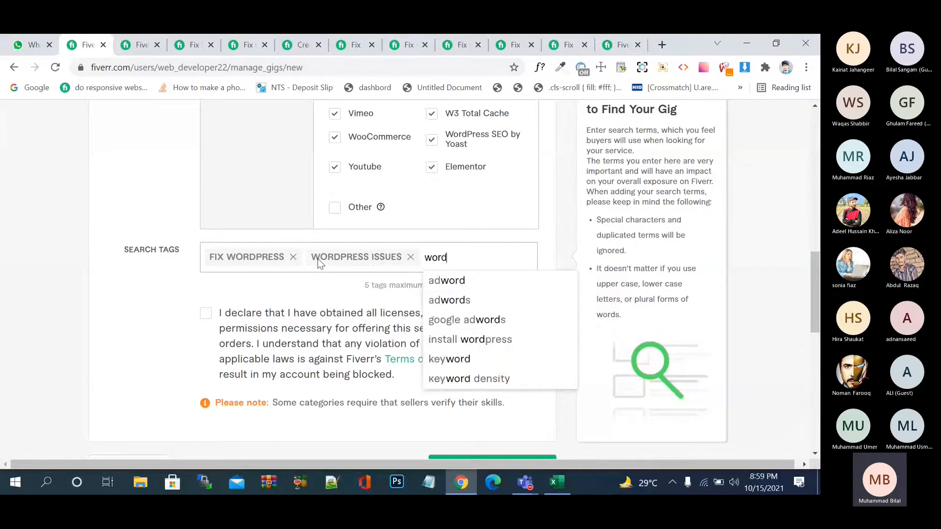
{"action": "type", "text": "press e"}
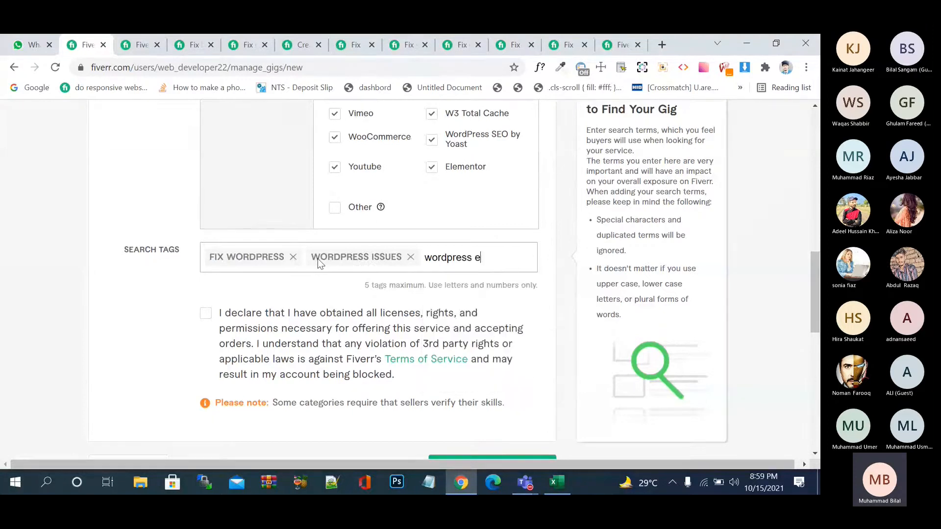
{"action": "type", "text": "rror"}
{"action": "key", "text": "Return"}
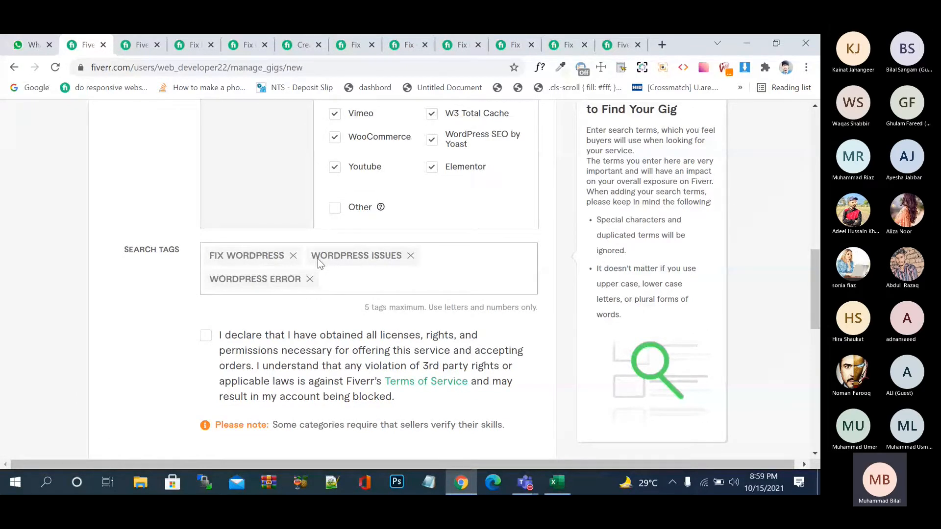
{"action": "type", "text": "bu"}
{"action": "type", "text": "fixing"}
{"action": "key", "text": "Return"}
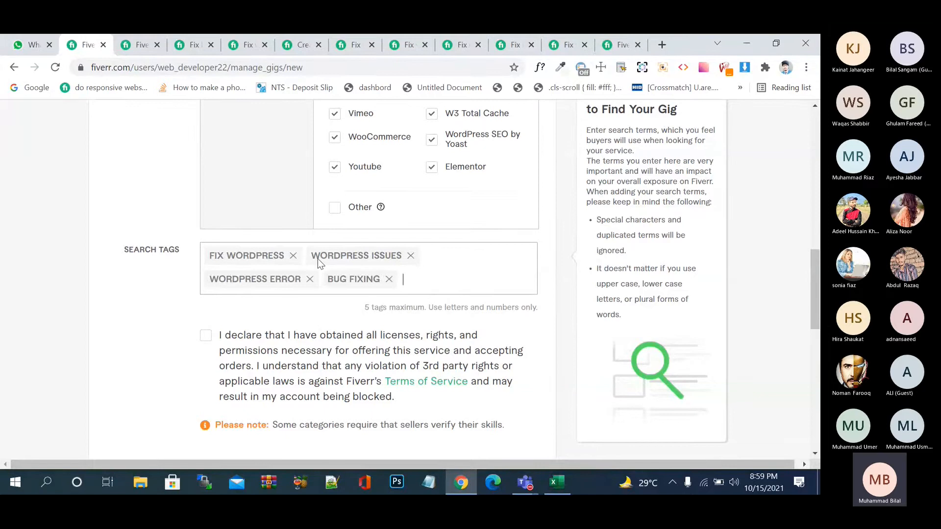
{"action": "type", "text": "wordpr"}
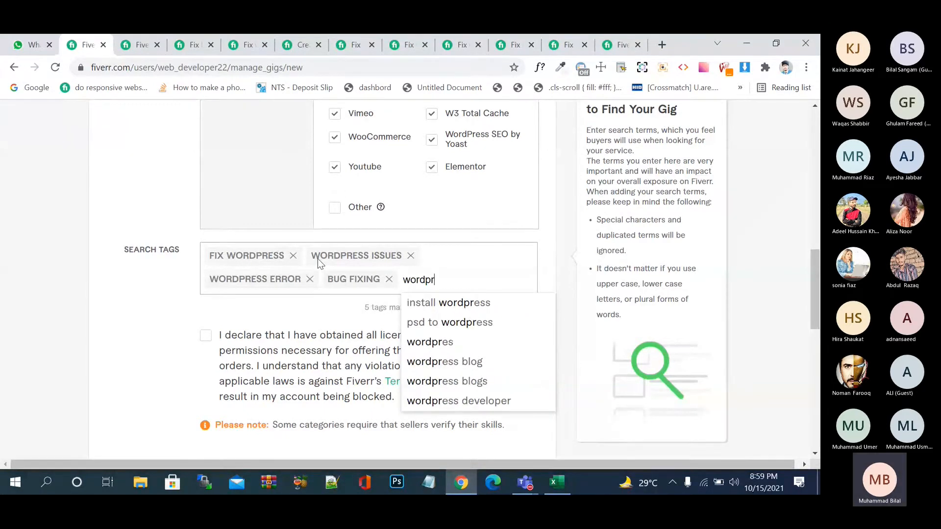
{"action": "key", "text": "ctrl+a"}
{"action": "type", "text": "bug"}
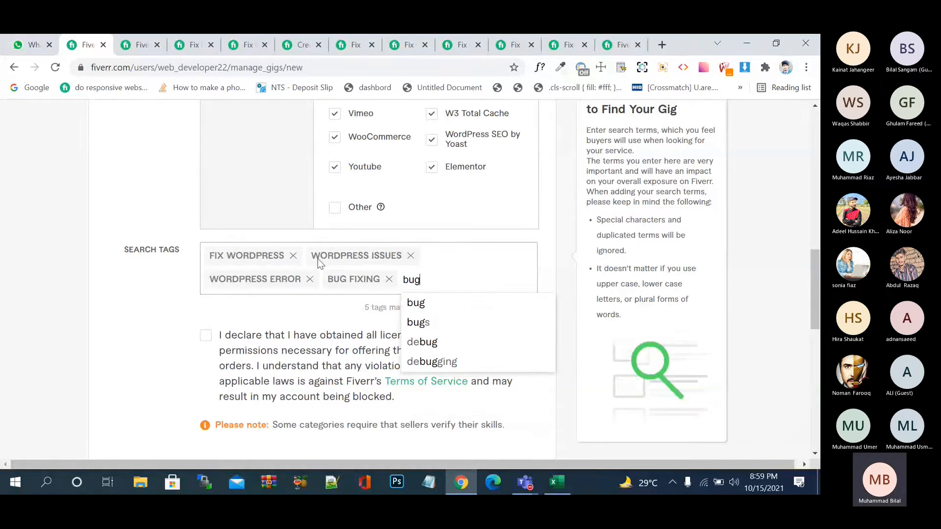
{"action": "key", "text": "BackSpace"}
{"action": "key", "text": "BackSpace"}
{"action": "key", "text": "BackSpace"}
Step: Add "wordpress bug" as the fifth search tag of the gig
{"action": "type", "text": "wor"}
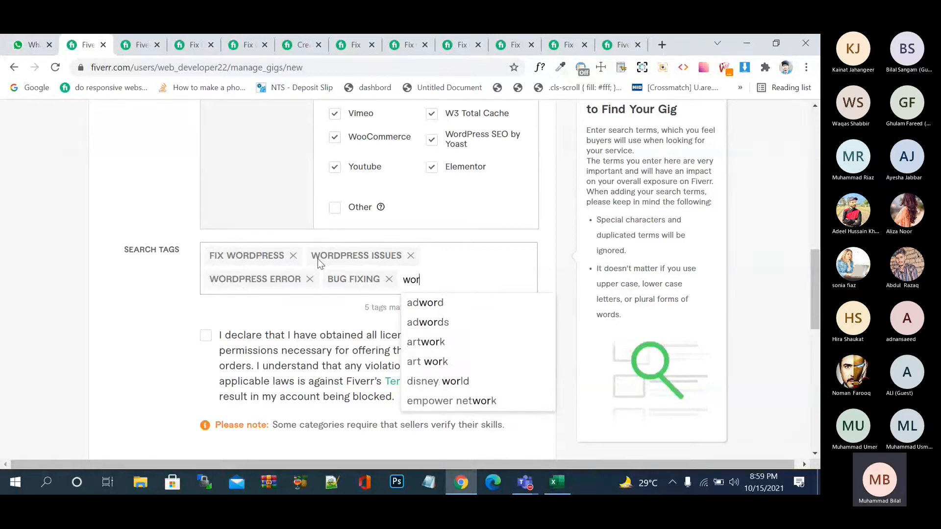
{"action": "type", "text": "dpress "}
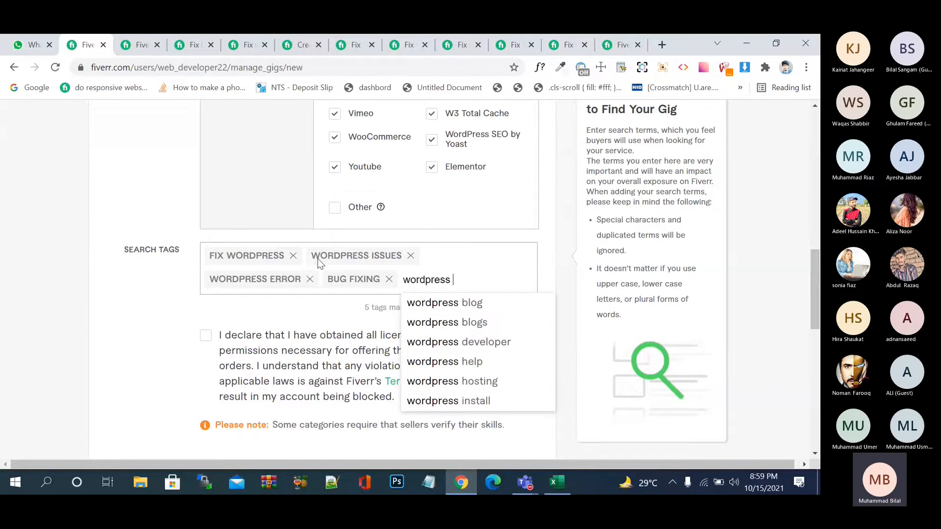
{"action": "type", "text": "b"}
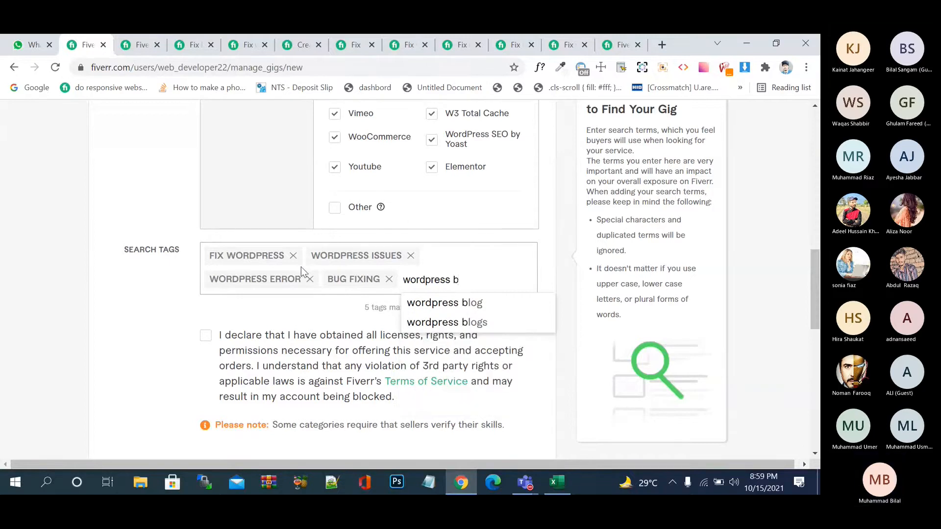
{"action": "type", "text": "ugs"}
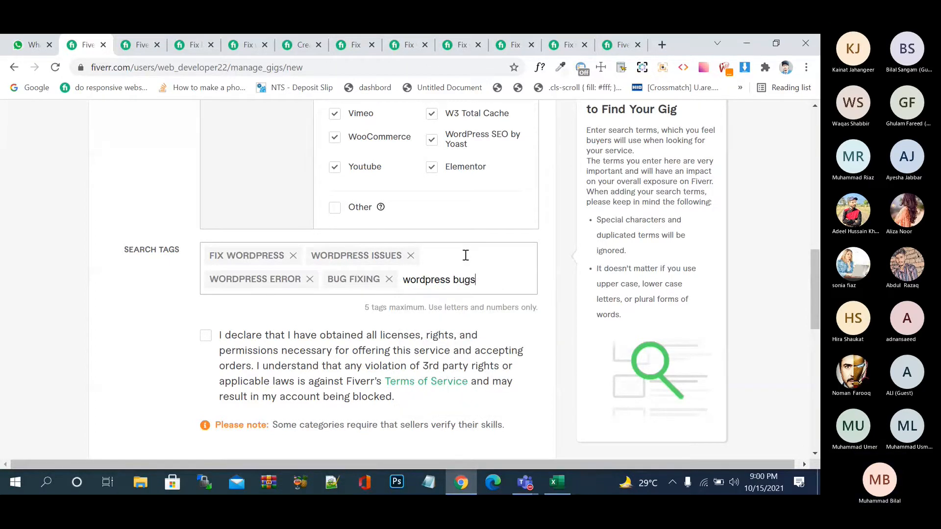
{"action": "key", "text": "Return"}
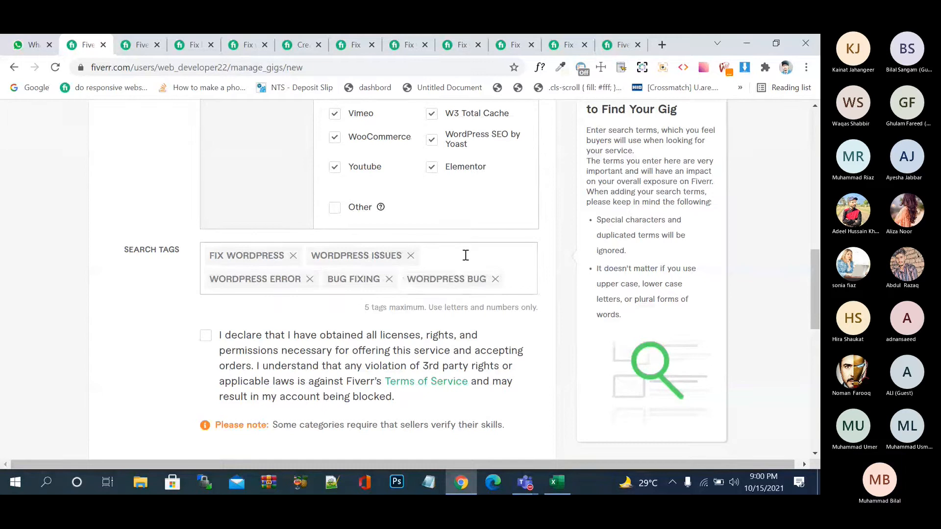
Step: Accept the licenses and rights declaration, and save the gig overview to continue to the pricing stage
{"action": "left_click", "coordinate": [206, 336]}
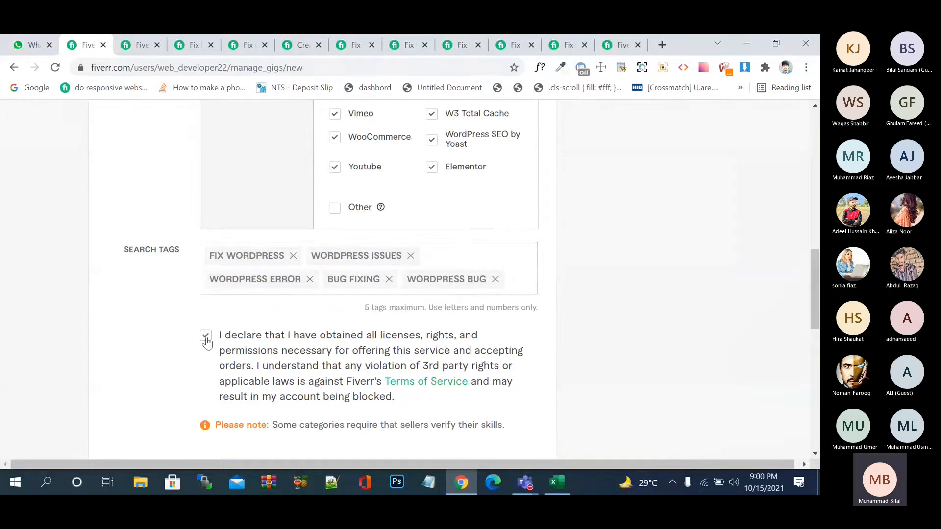
{"action": "scroll", "coordinate": [206, 343], "scroll_direction": "down", "scroll_amount": 2}
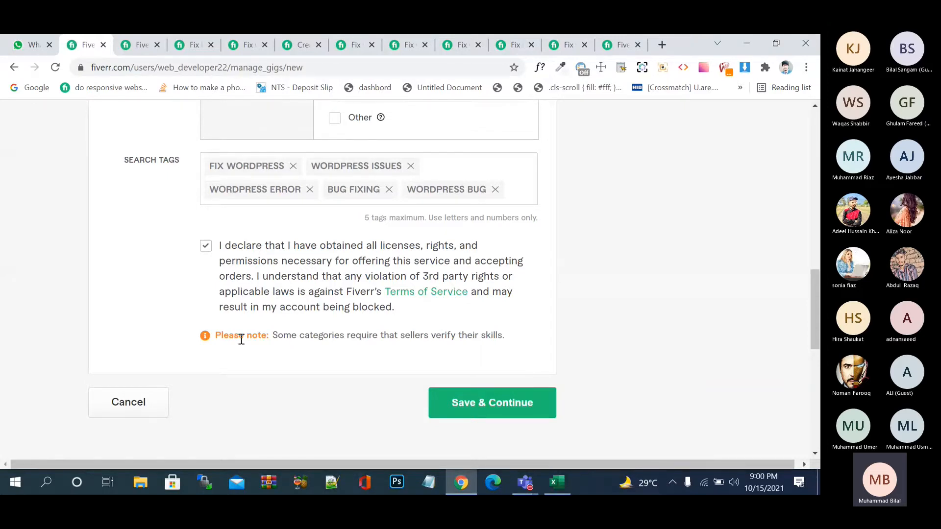
{"action": "left_click", "coordinate": [471, 400]}
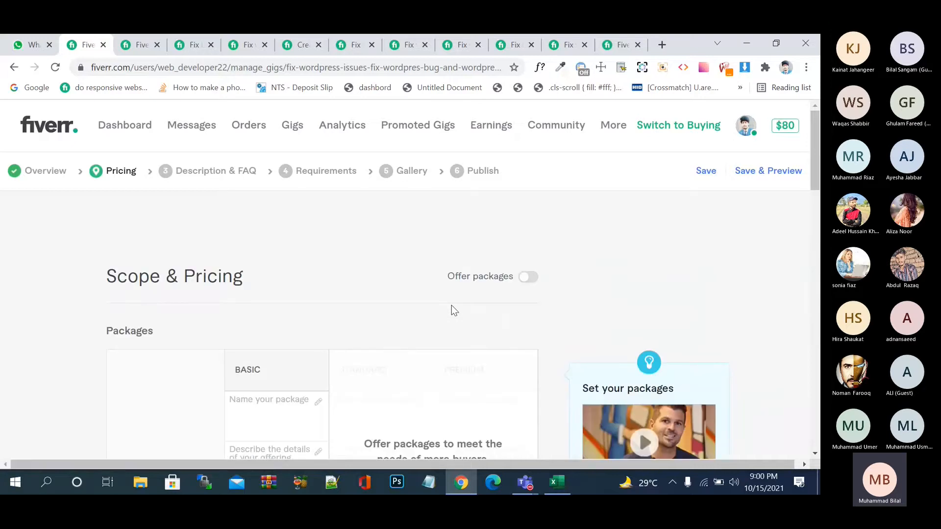
Step: Create Basic, Standard and Premium packages for the gig and dismiss the introduction to gig packages
{"action": "scroll", "coordinate": [452, 310], "scroll_direction": "down", "scroll_amount": 4}
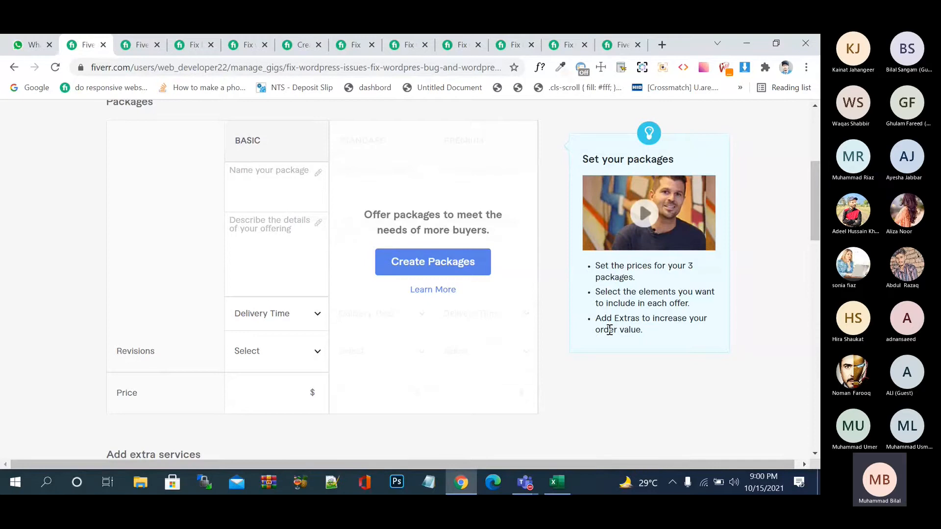
{"action": "left_click", "coordinate": [456, 263]}
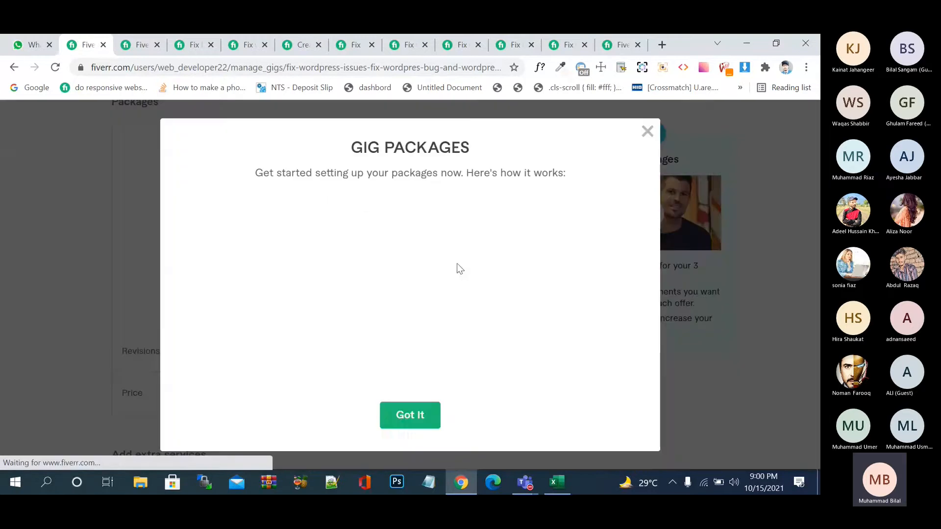
{"action": "left_click", "coordinate": [646, 131]}
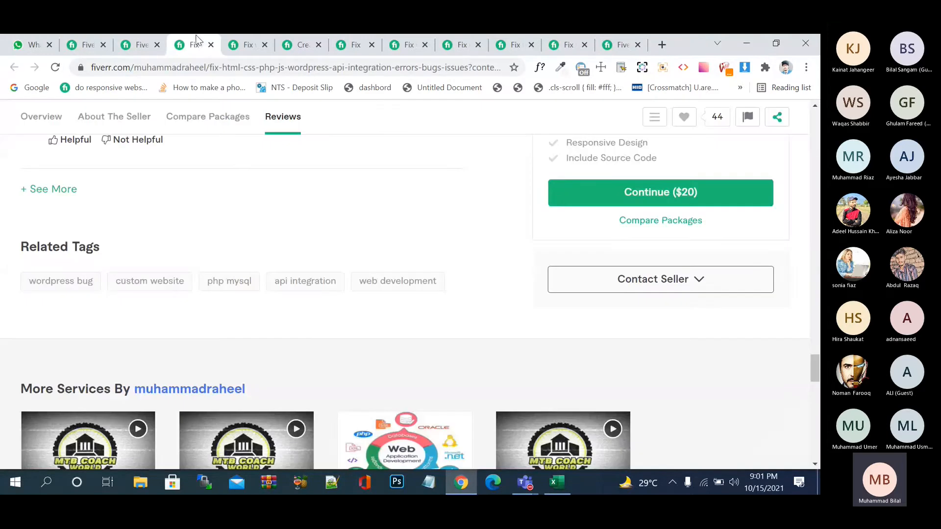
Step: Review the Basic, Standard and Premium packages of the competing html, css, php, js, wordpress bug-fixing gig
{"action": "key", "text": "ctrl+Tab"}
{"action": "key", "text": "ctrl+Tab"}
{"action": "scroll", "coordinate": [322, 264], "scroll_direction": "up", "scroll_amount": 15}
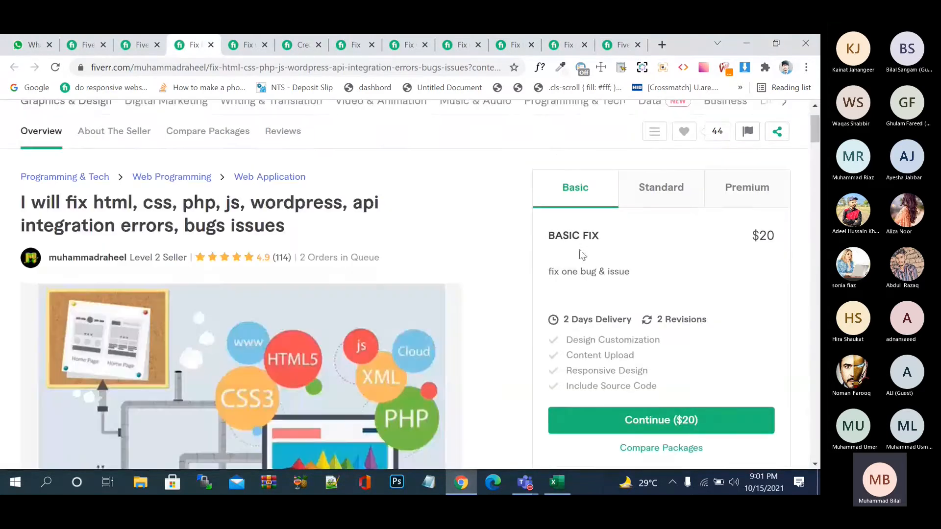
{"action": "left_click", "coordinate": [671, 202]}
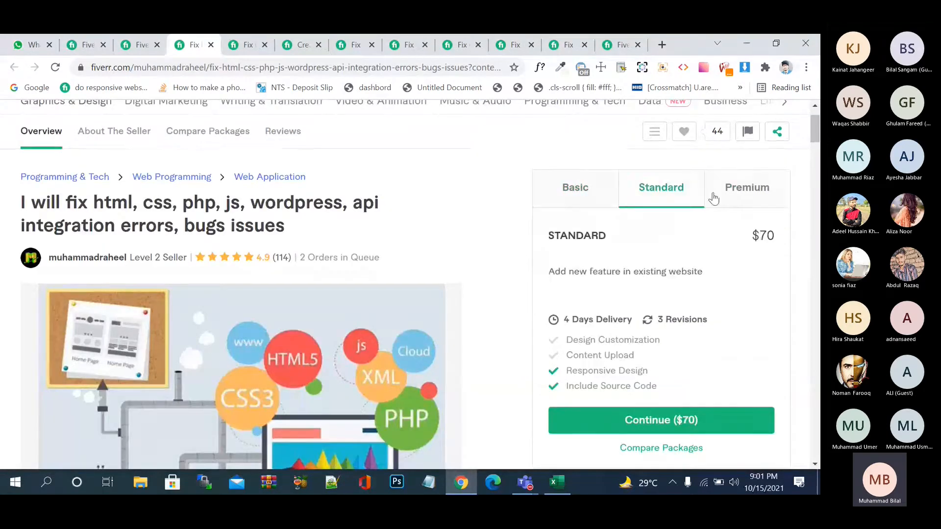
{"action": "left_click", "coordinate": [728, 194]}
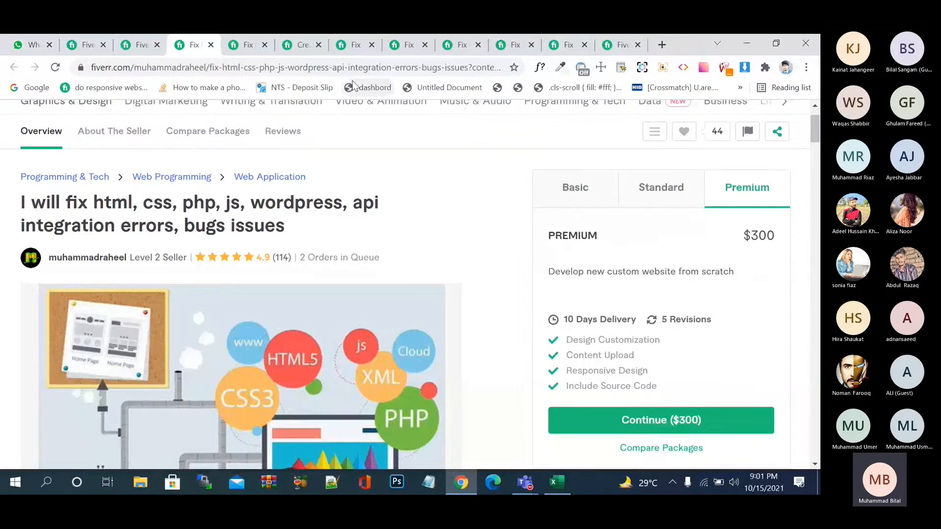
Step: Compare the three package offers and prices of the competing WordPress issues, Elementor Pro and Divi expert gig
{"action": "key", "text": "ctrl+Tab"}
{"action": "scroll", "coordinate": [660, 225], "scroll_direction": "up", "scroll_amount": 3}
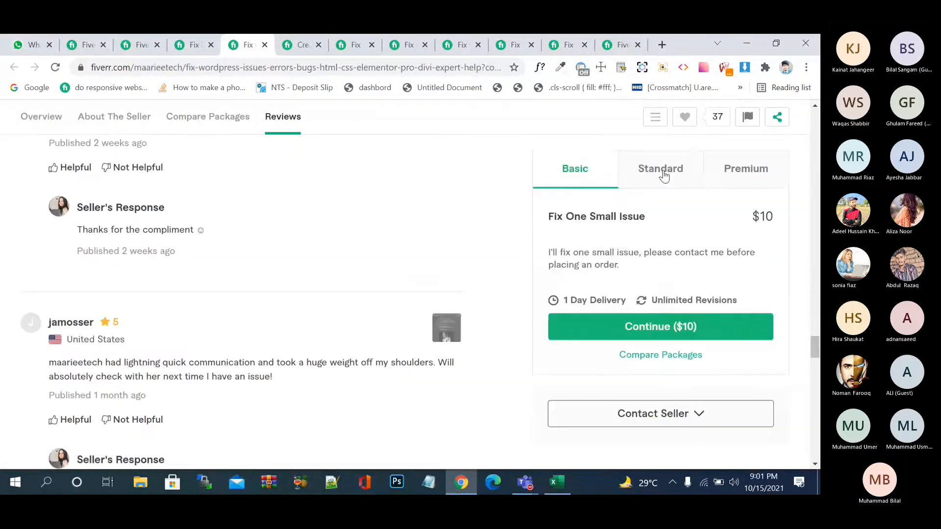
{"action": "left_click", "coordinate": [661, 168]}
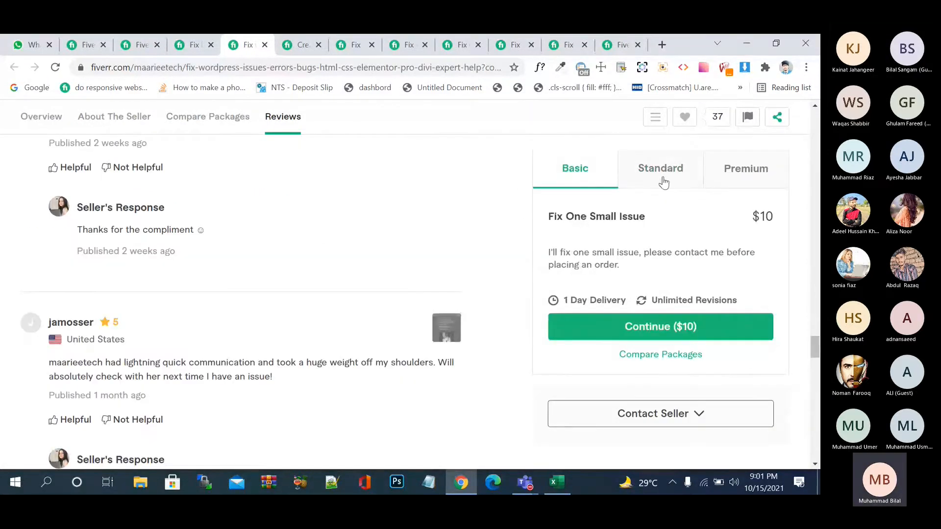
{"action": "left_click", "coordinate": [660, 181]}
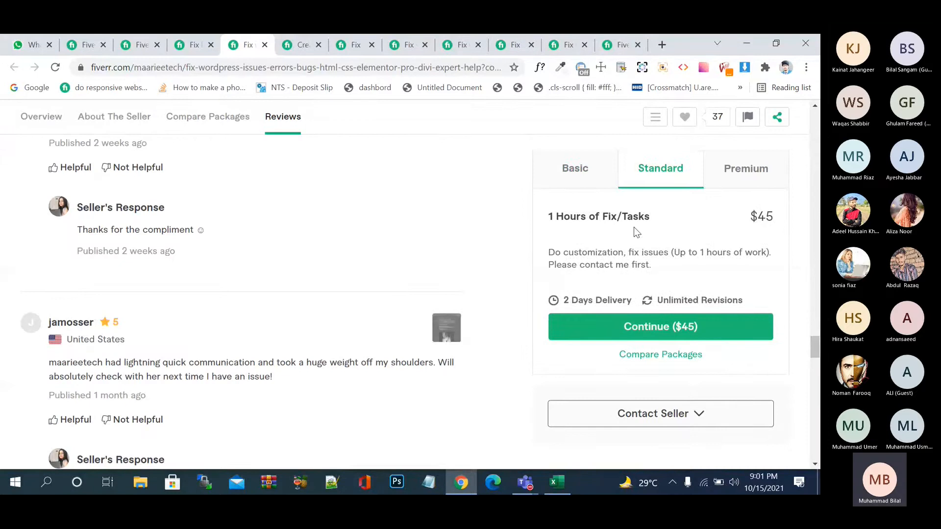
{"action": "left_click", "coordinate": [729, 169]}
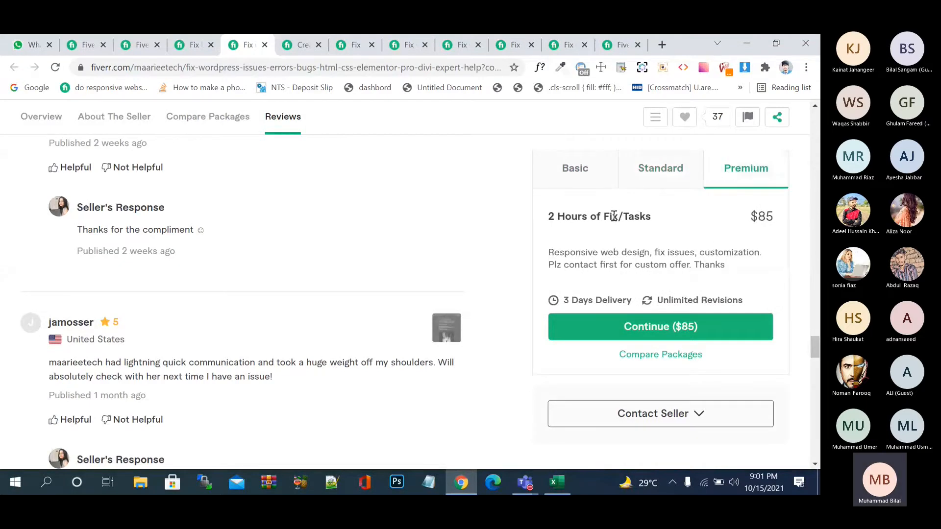
Step: Examine the package tiers of the competing gig for creating a custom WordPress website or fixing bugs
{"action": "left_click", "coordinate": [302, 48]}
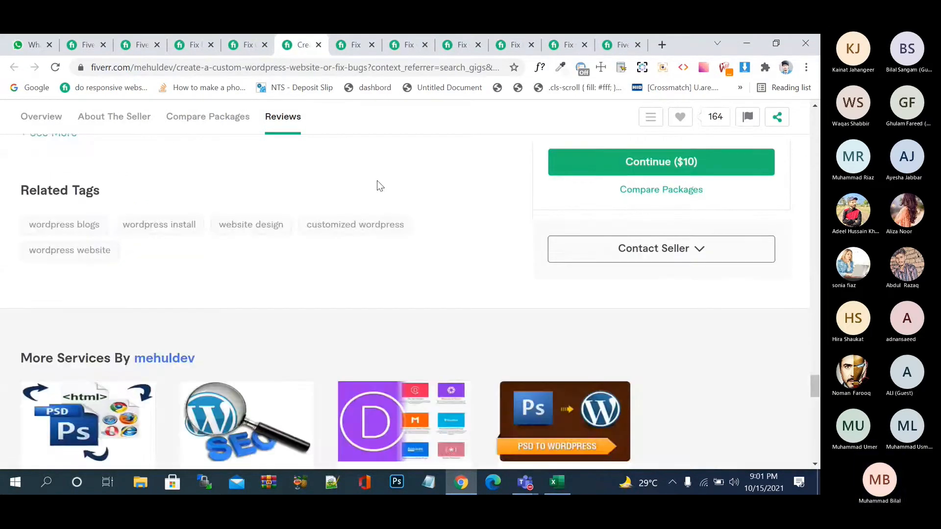
{"action": "scroll", "coordinate": [377, 187], "scroll_direction": "up", "scroll_amount": 5}
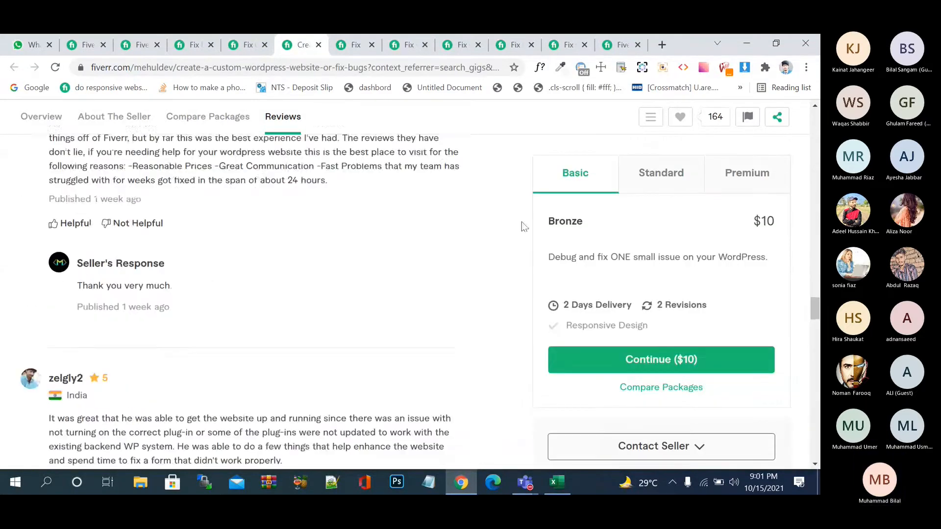
{"action": "left_click", "coordinate": [651, 183]}
{"action": "left_click", "coordinate": [747, 185]}
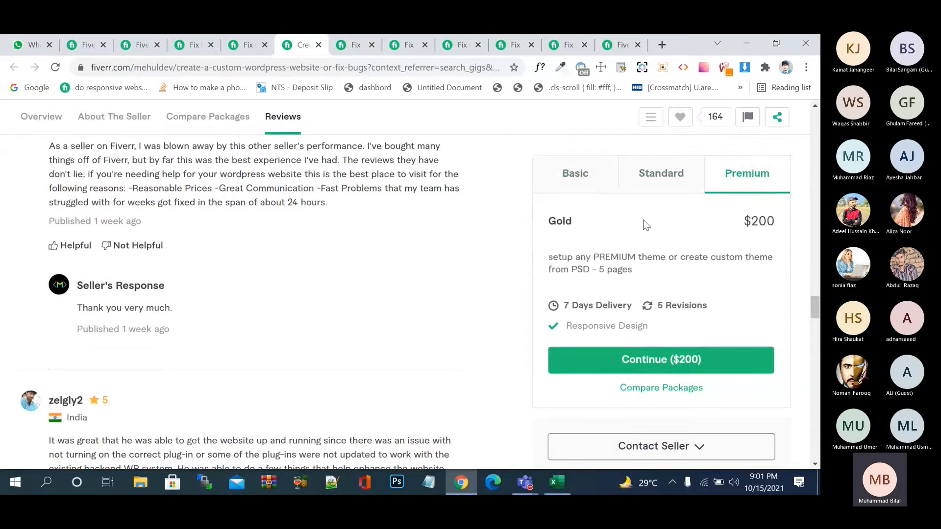
Step: Examine the Basic, Standard and Premium offers of the competing "fix your wordpress bug" gig
{"action": "left_click", "coordinate": [354, 45]}
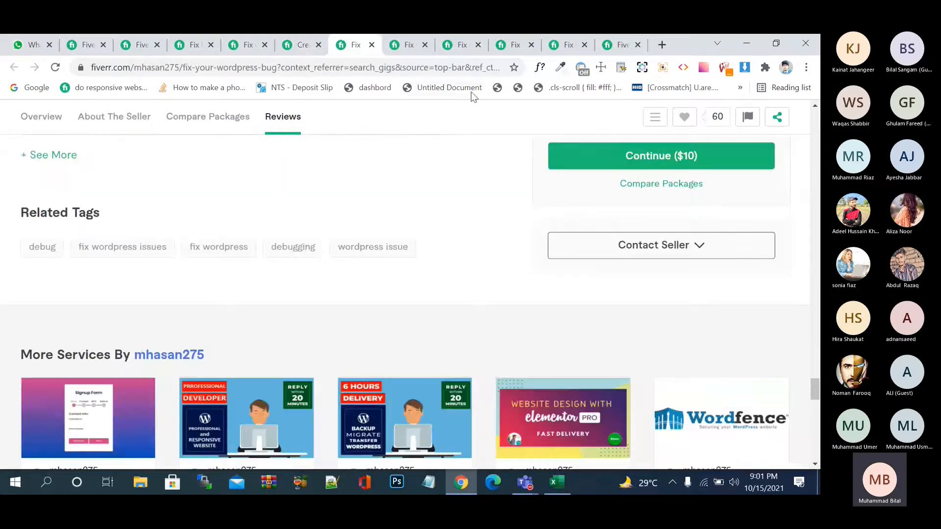
{"action": "scroll", "coordinate": [484, 234], "scroll_direction": "up", "scroll_amount": 5}
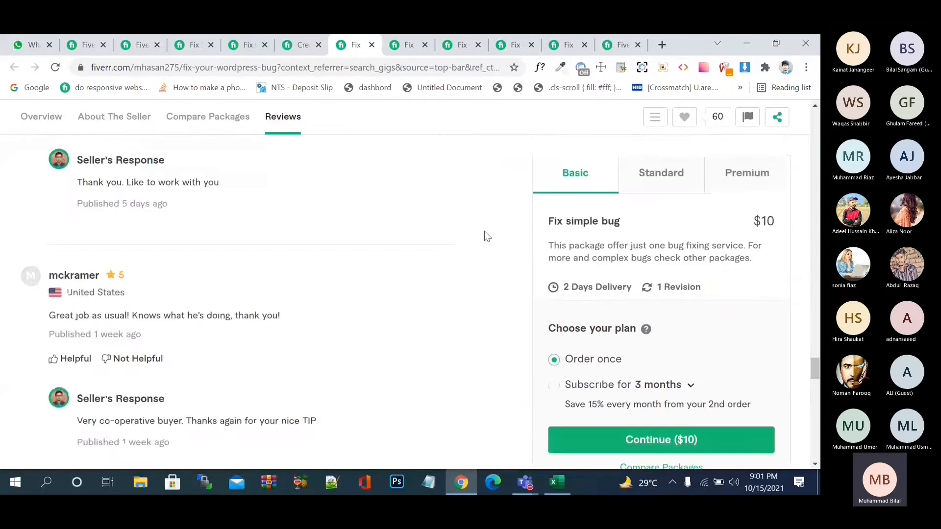
{"action": "left_click", "coordinate": [653, 182]}
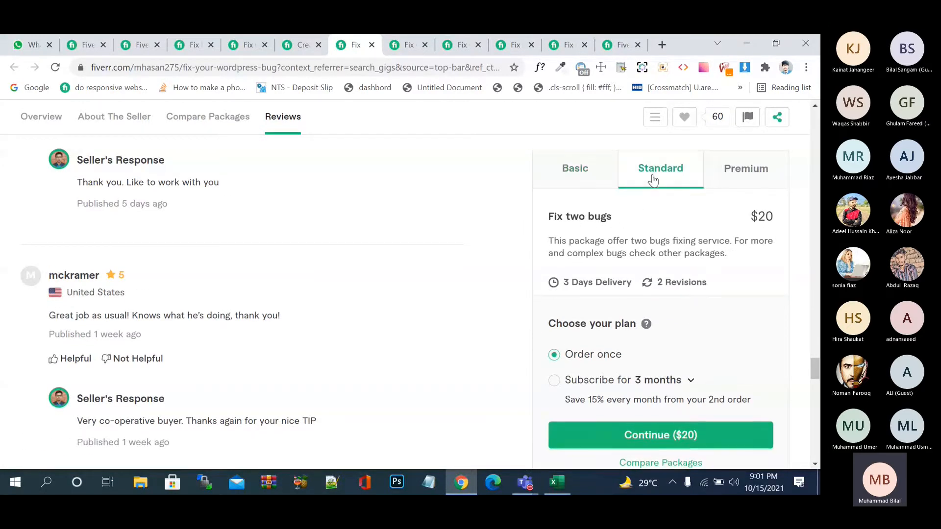
{"action": "left_click", "coordinate": [745, 171]}
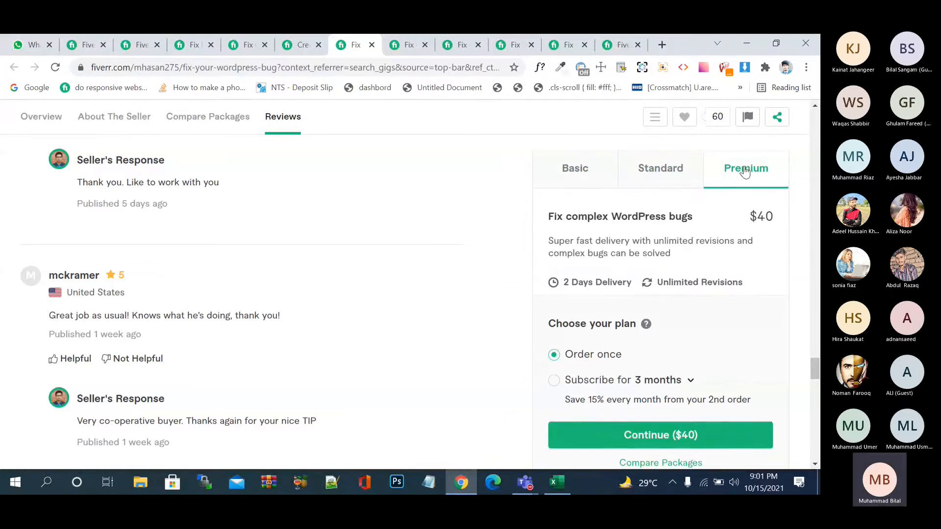
Step: Return to the new gig's pricing page and name the Basic package "simple one bug fixing"
{"action": "left_click", "coordinate": [140, 44]}
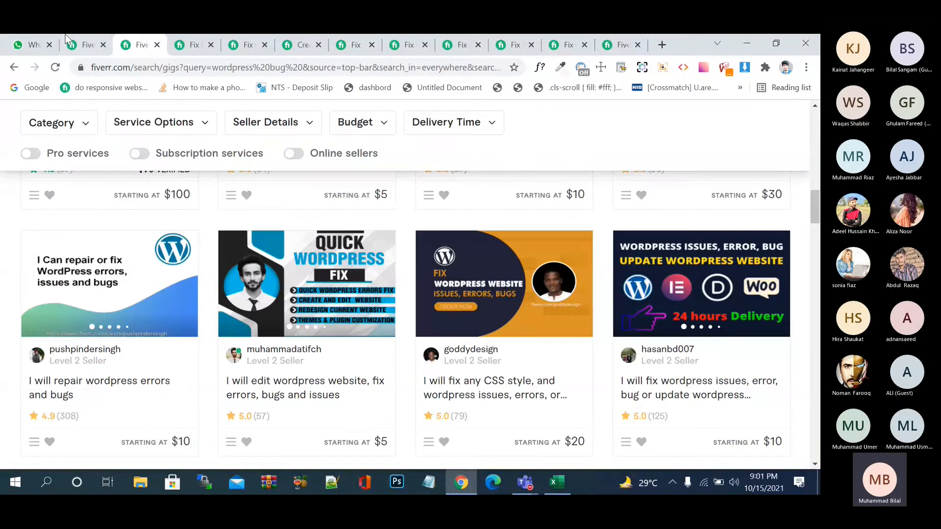
{"action": "left_click", "coordinate": [67, 39]}
{"action": "mouse_move", "coordinate": [319, 192]}
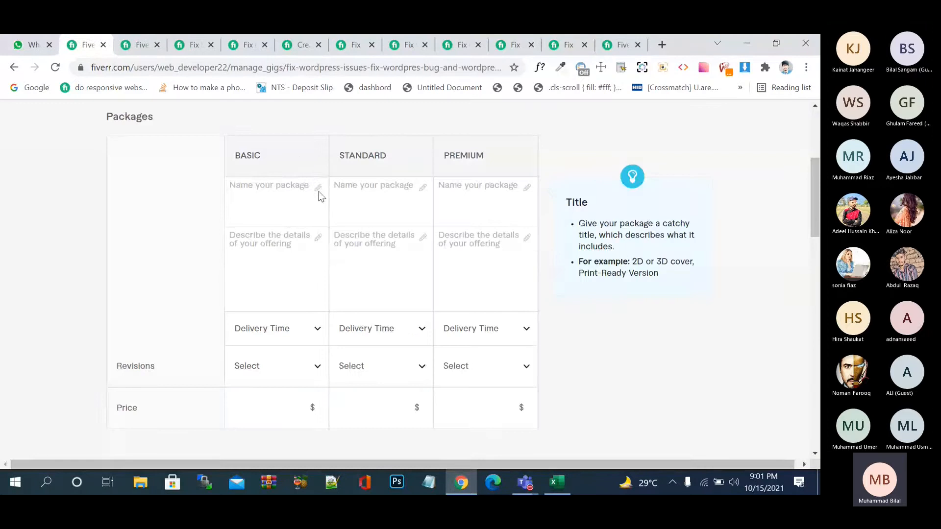
{"action": "type", "text": "Simp"}
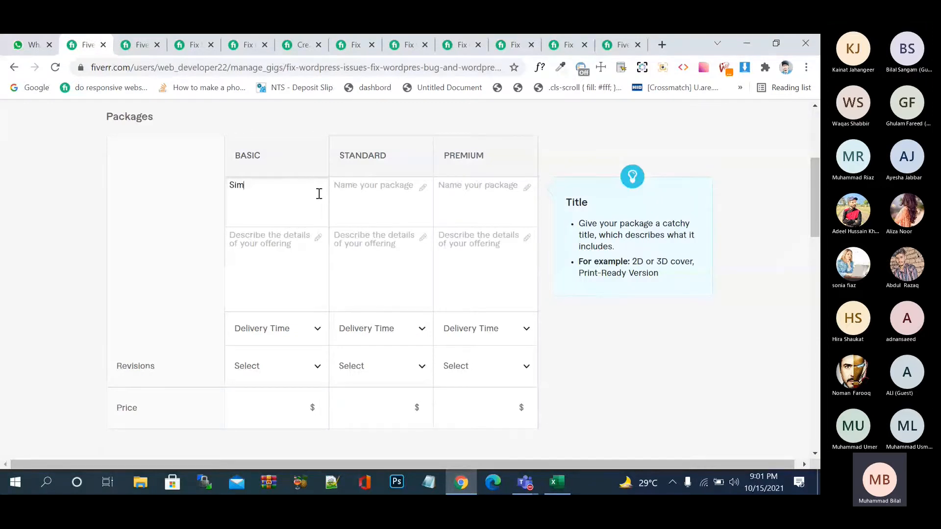
{"action": "key", "text": "BackSpace"}
{"action": "key", "text": "BackSpace"}
{"action": "key", "text": "BackSpace"}
{"action": "key", "text": "BackSpace"}
{"action": "type", "text": "simple 1"}
{"action": "type", "text": " fix"}
{"action": "key", "text": "BackSpace"}
{"action": "key", "text": "BackSpace"}
{"action": "type", "text": "f"}
{"action": "key", "text": "BackSpace"}
{"action": "key", "text": "BackSpace"}
{"action": "key", "text": "BackSpace"}
{"action": "type", "text": "one"}
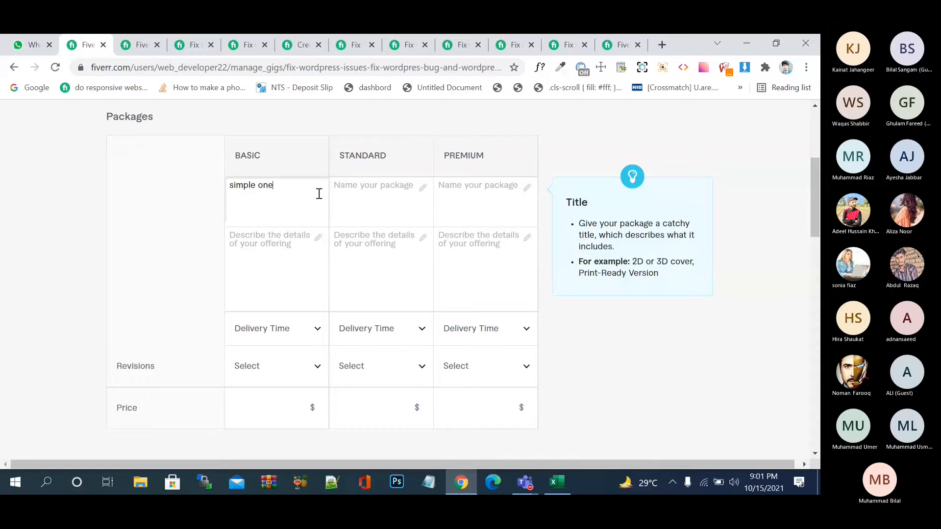
{"action": "type", "text": " bug f"}
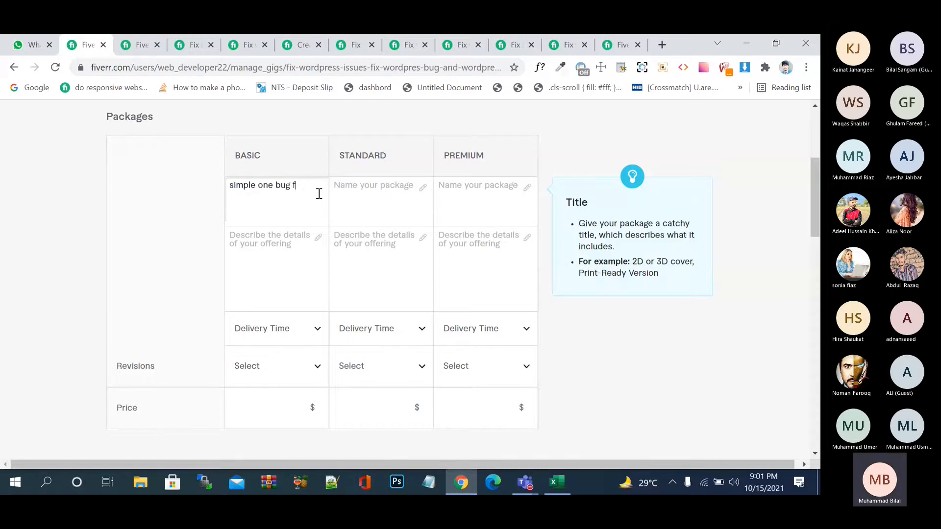
{"action": "type", "text": "ixing"}
Step: Describe the Basic package's offering as "fix simple 1 bug,issue"
{"action": "left_click", "coordinate": [305, 242]}
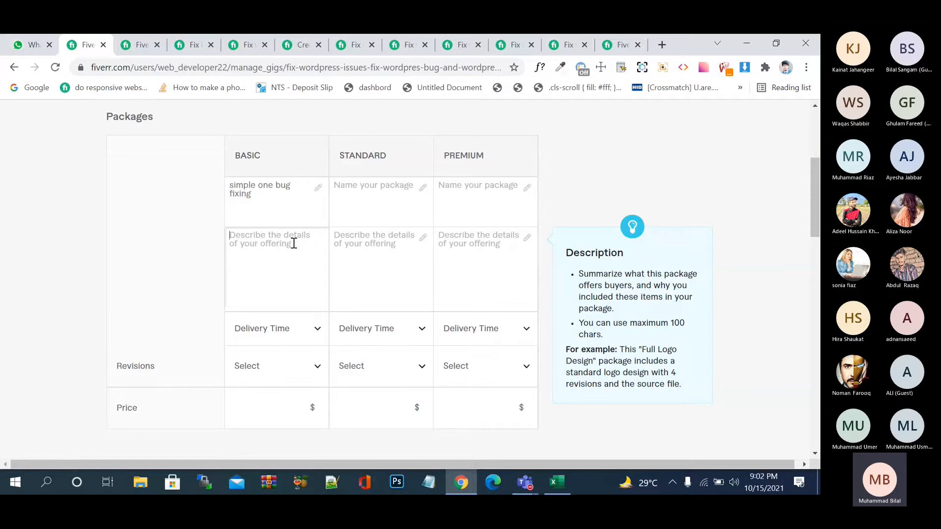
{"action": "type", "text": "fxi"}
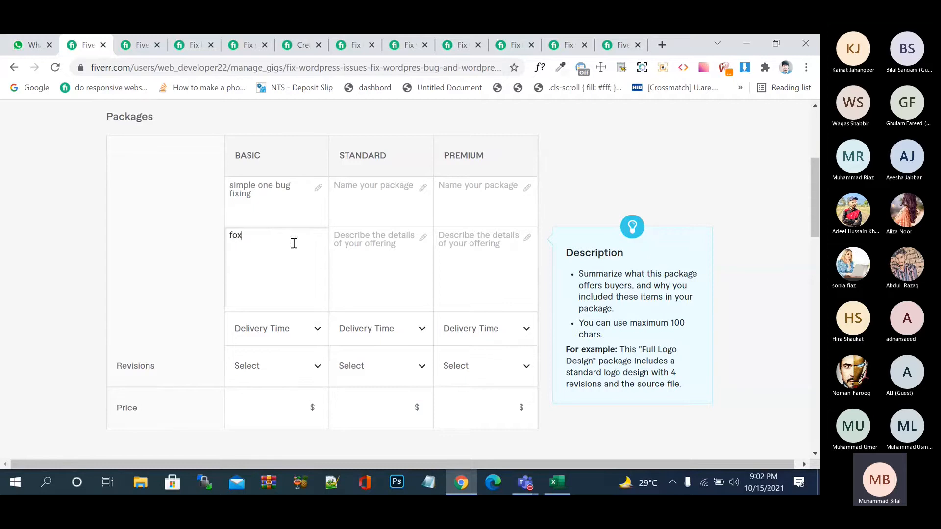
{"action": "key", "text": "BackSpace"}
{"action": "key", "text": "BackSpace"}
{"action": "type", "text": "ix"}
{"action": "type", "text": " so"}
{"action": "key", "text": "BackSpace"}
{"action": "type", "text": "imple 1 issue"}
{"action": "left_click", "coordinate": [278, 235]}
{"action": "type", "text": "bug "}
{"action": "type", "text": "issue"}
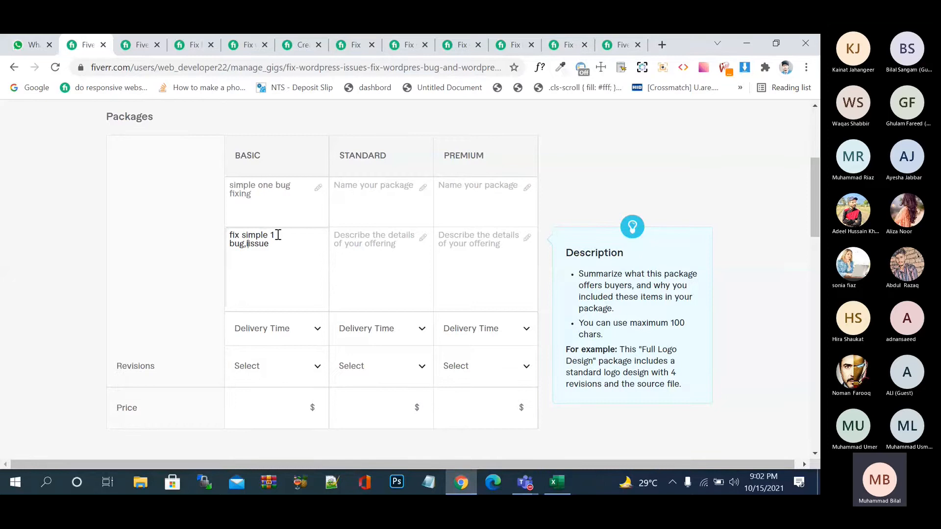
{"action": "key", "text": "BackSpace"}
{"action": "key", "text": "BackSpace"}
{"action": "key", "text": "BackSpace"}
{"action": "key", "text": "BackSpace"}
{"action": "key", "text": "BackSpace"}
{"action": "key", "text": "End"}
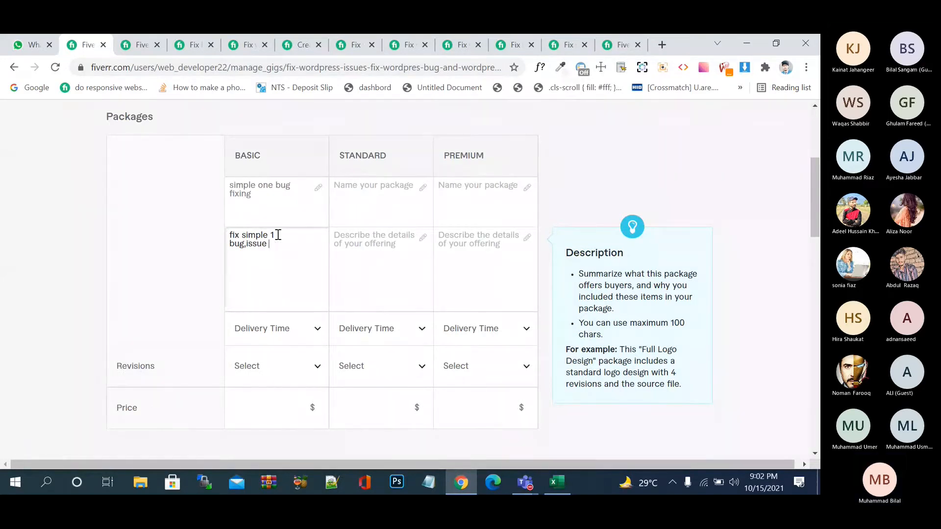
Step: Extend the Basic package's description to read "fix simple 1 wordprss bug,issues and error"
{"action": "type", "text": "an"}
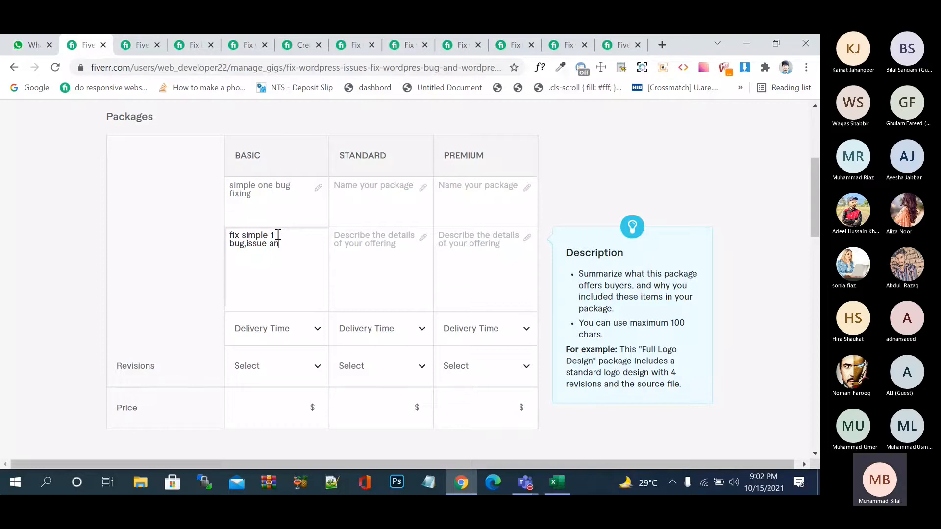
{"action": "type", "text": "d errorwordprs"}
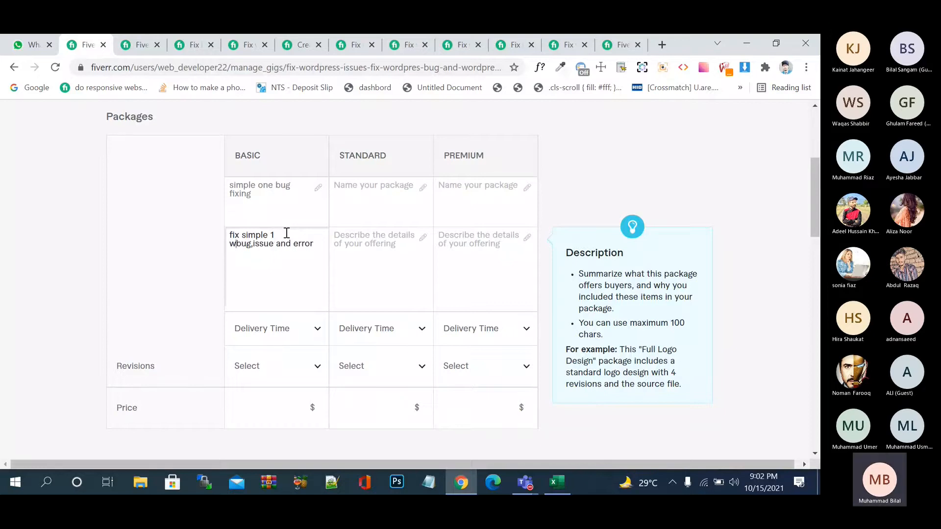
{"action": "type", "text": "s"}
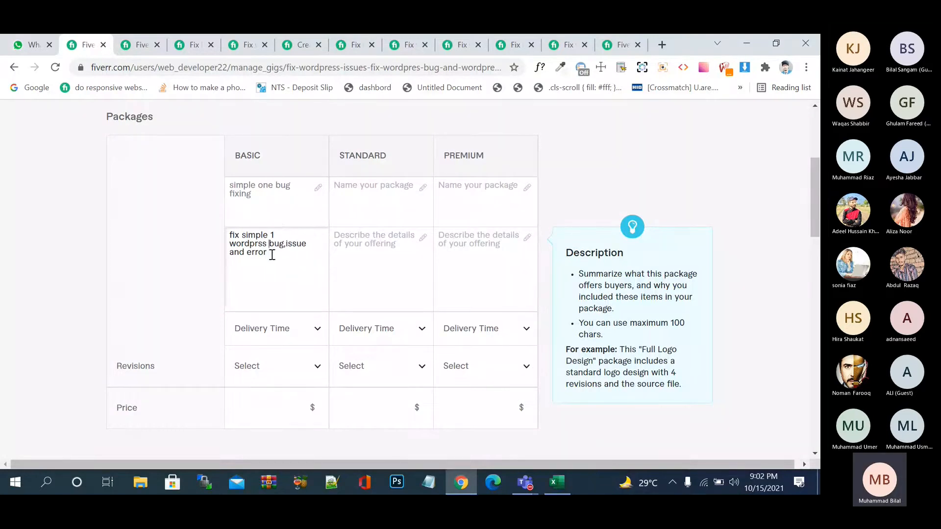
{"action": "left_click", "coordinate": [279, 229]}
{"action": "left_click", "coordinate": [284, 244]}
{"action": "type", "text": ","}
{"action": "left_click", "coordinate": [310, 243]}
{"action": "type", "text": "s"}
Step: Set the Basic package to 1 day delivery, unlimited revisions and a price of $5
{"action": "left_click", "coordinate": [300, 329]}
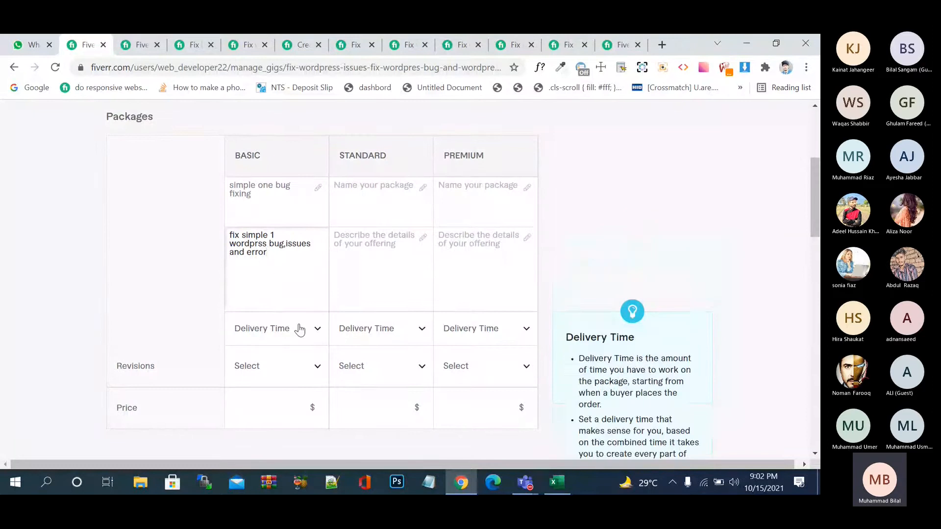
{"action": "left_click", "coordinate": [289, 203]}
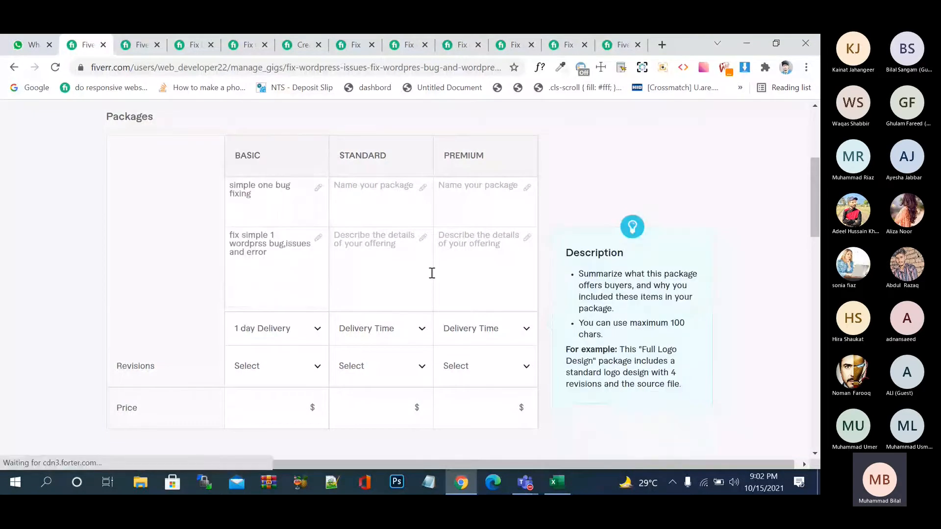
{"action": "scroll", "coordinate": [431, 273], "scroll_direction": "down", "scroll_amount": 3}
{"action": "left_click", "coordinate": [317, 236]}
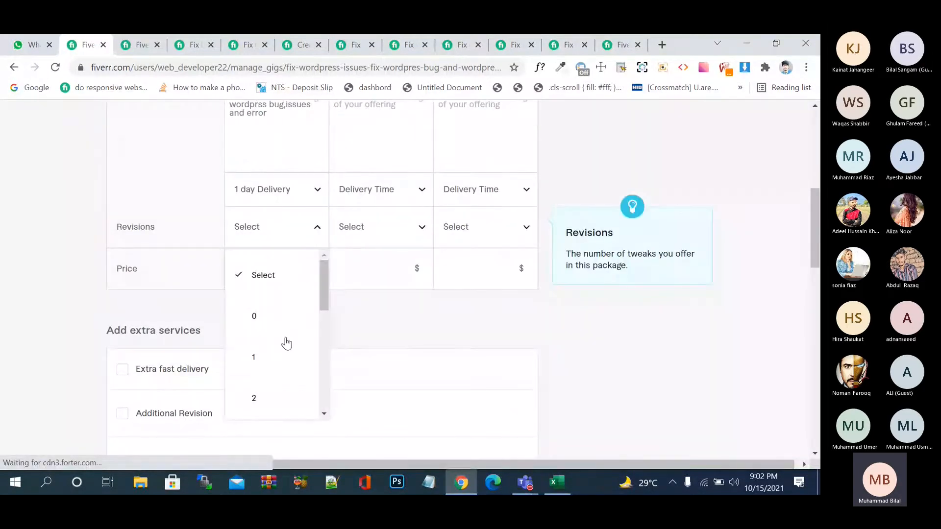
{"action": "scroll", "coordinate": [283, 341], "scroll_direction": "down", "scroll_amount": 5}
{"action": "left_click", "coordinate": [275, 393]}
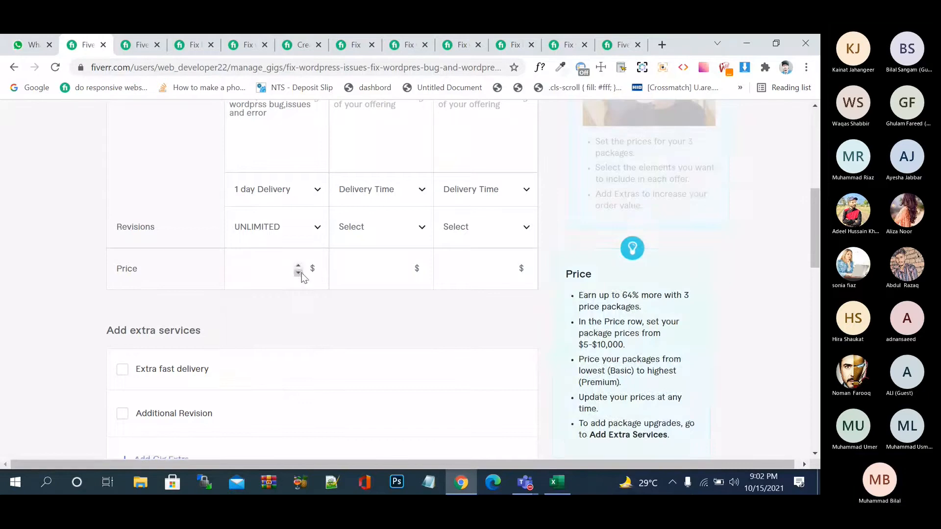
{"action": "left_click", "coordinate": [278, 269]}
{"action": "type", "text": "5"}
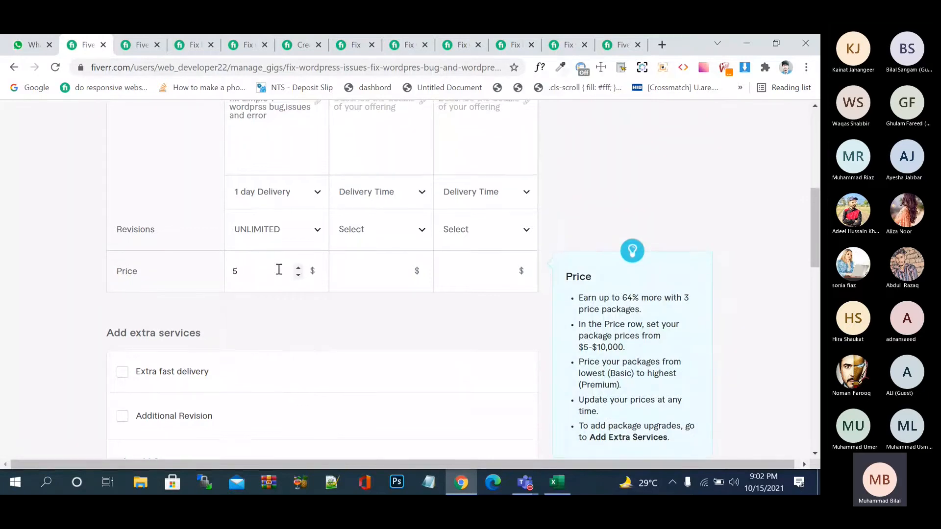
Step: Name the Standard package "Fix two to three issues"
{"action": "scroll", "coordinate": [278, 269], "scroll_direction": "up", "scroll_amount": 3}
{"action": "left_click", "coordinate": [368, 213]}
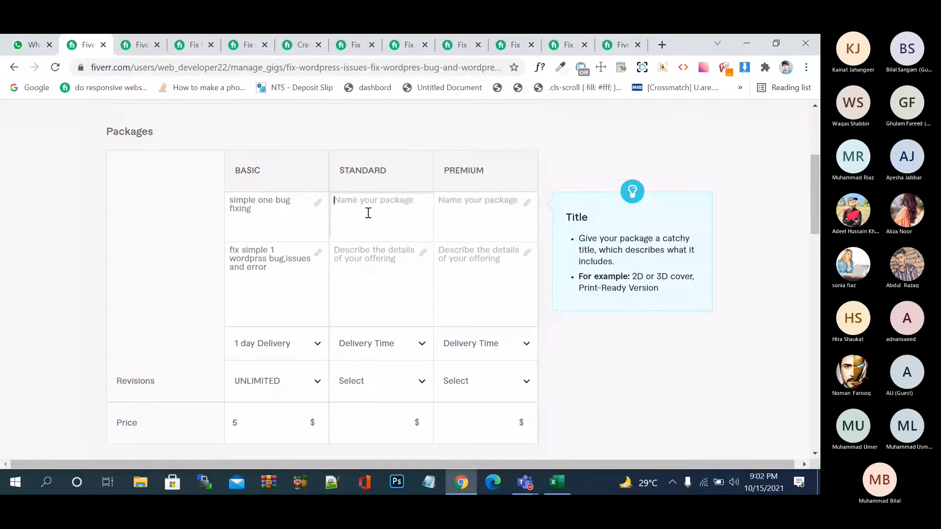
{"action": "type", "text": "fix"}
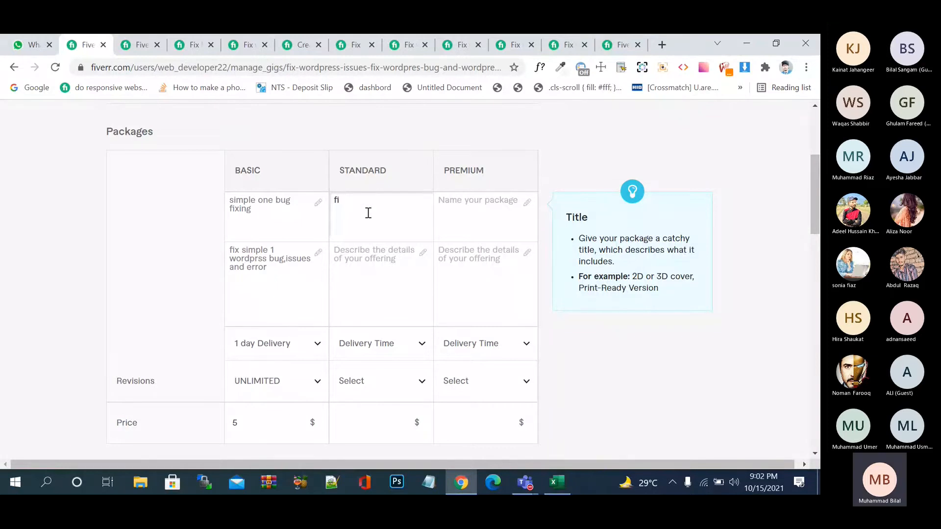
{"action": "key", "text": "BackSpace"}
{"action": "key", "text": "BackSpace"}
{"action": "type", "text": "2"}
{"action": "key", "text": "BackSpace"}
{"action": "type", "text": "t"}
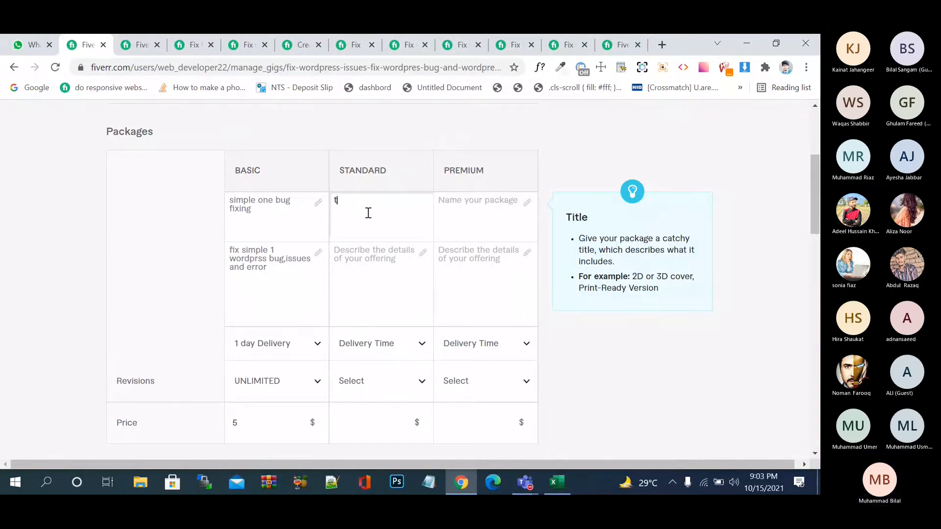
{"action": "type", "text": "ype"}
{"action": "key", "text": "BackSpace"}
{"action": "key", "text": "BackSpace"}
{"action": "key", "text": "BackSpace"}
{"action": "type", "text": "wo to three issues"}
{"action": "left_click", "coordinate": [336, 200]}
{"action": "type", "text": "Fix"}
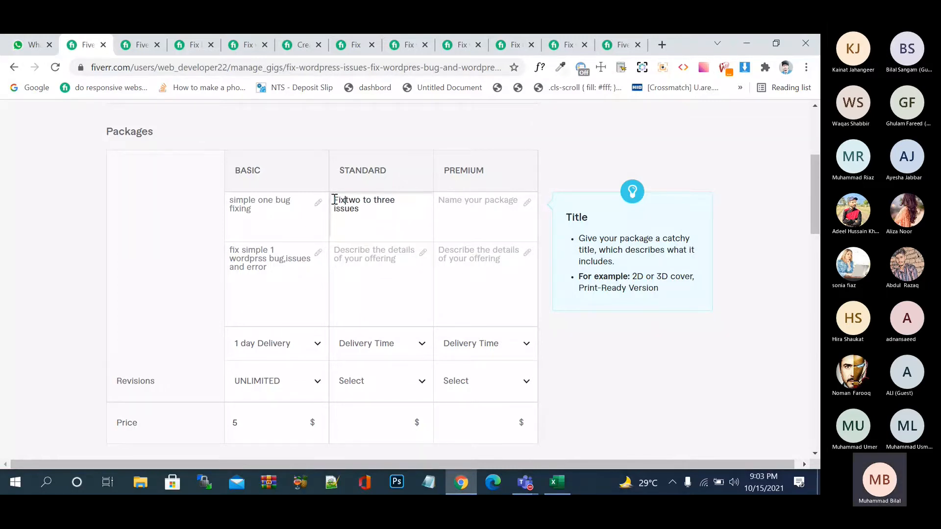
Step: Describe the Standard package's offering as "will fix 2 to 3 wordpress issues"
{"action": "left_click", "coordinate": [372, 259]}
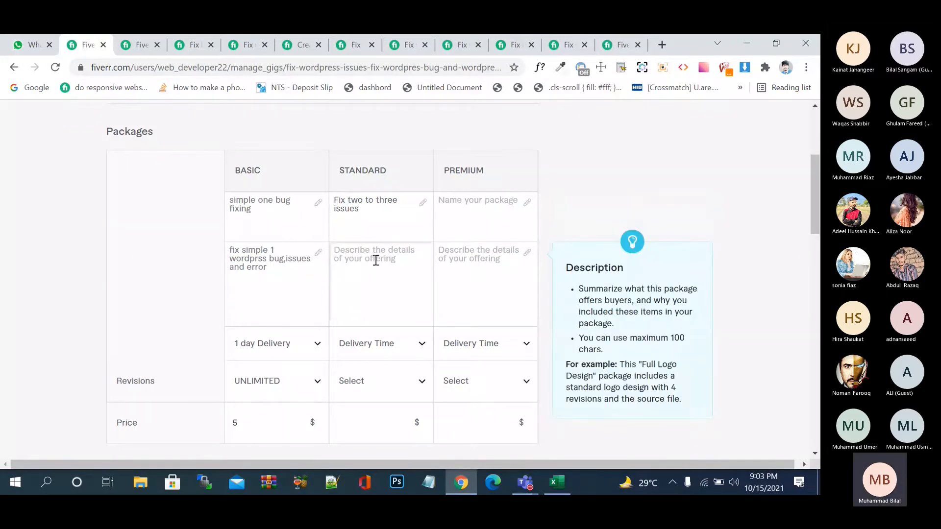
{"action": "type", "text": "will fix to"}
{"action": "type", "text": "2 to 3 issues"}
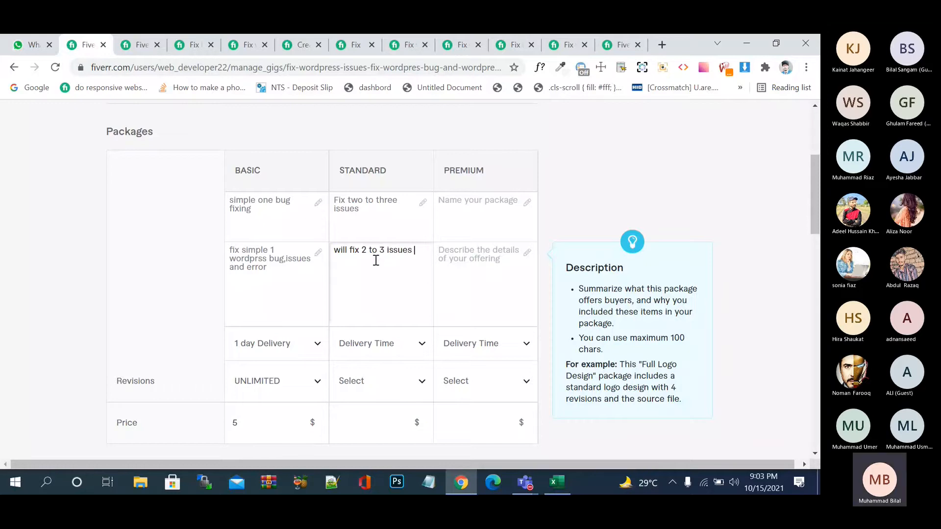
{"action": "key", "text": "Left"}
{"action": "key", "text": "Left"}
{"action": "key", "text": "Left"}
{"action": "key", "text": "Left"}
{"action": "key", "text": "Left"}
{"action": "key", "text": "Left"}
{"action": "key", "text": "Left"}
{"action": "type", "text": "wordpress"}
Step: Extend the Standard package's description to read "will fix 2 to 3 wordpress issues error and bug"
{"action": "left_click", "coordinate": [410, 258]}
{"action": "type", "text": "eroro"}
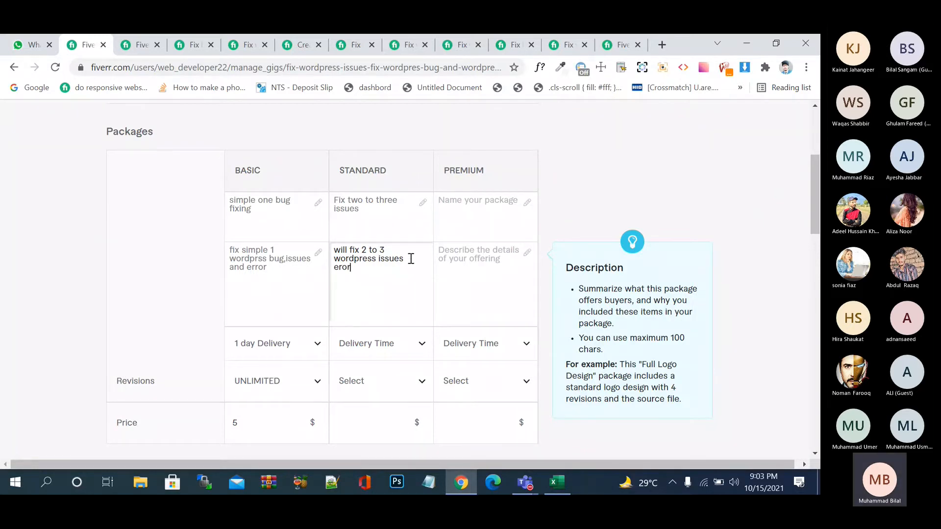
{"action": "key", "text": "BackSpace"}
{"action": "key", "text": "BackSpace"}
{"action": "key", "text": "BackSpace"}
{"action": "type", "text": "rr"}
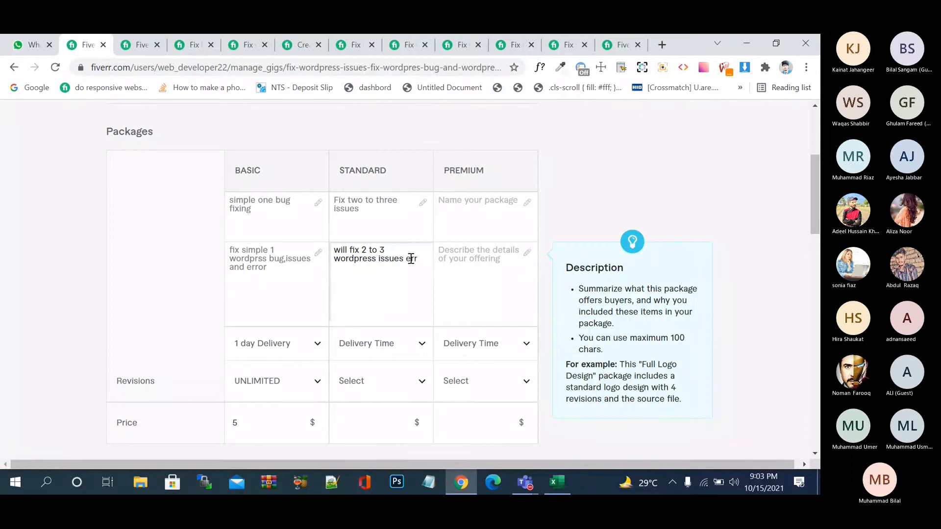
{"action": "type", "text": "or and bug"}
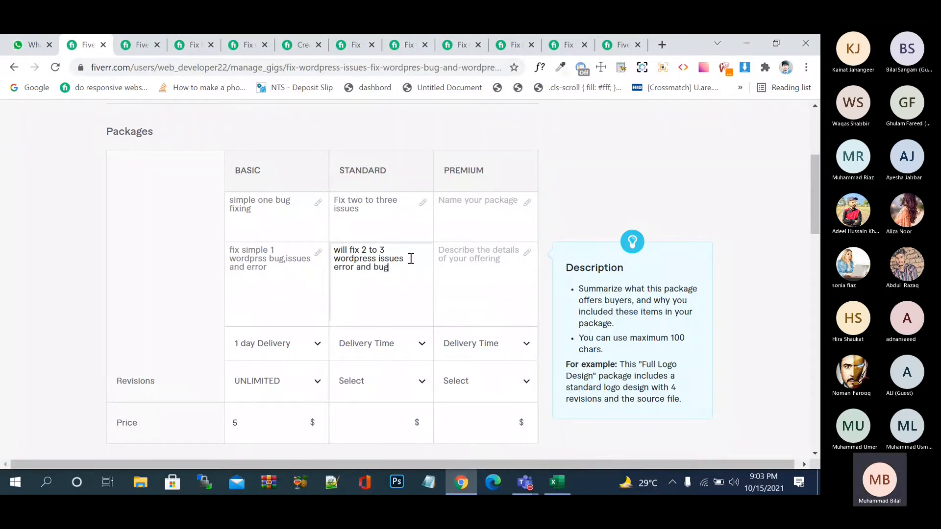
Step: Set the Standard package to 2 days delivery, unlimited revisions and a price of $10
{"action": "left_click", "coordinate": [403, 343]}
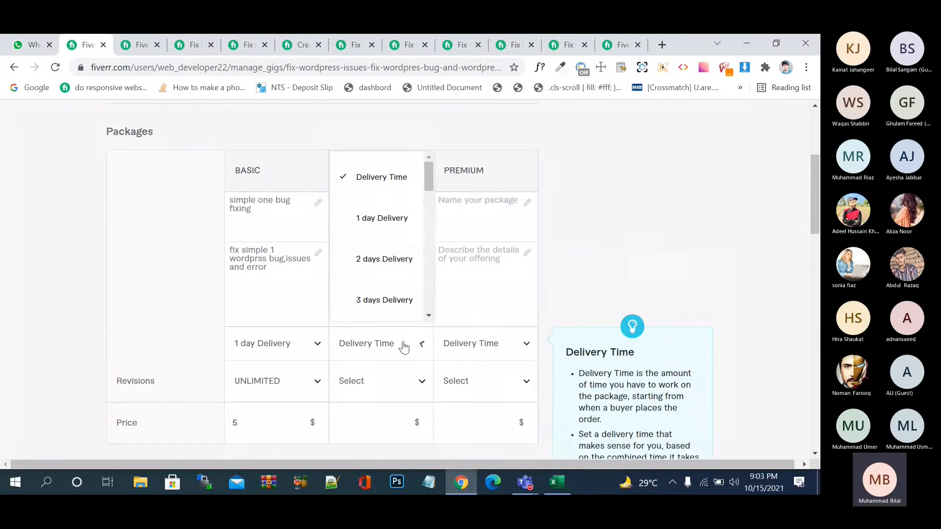
{"action": "left_click", "coordinate": [395, 263]}
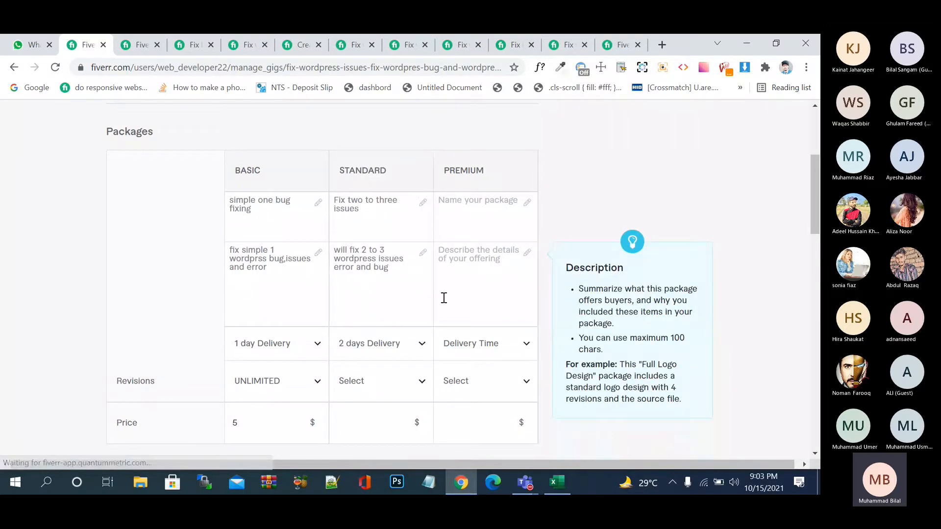
{"action": "scroll", "coordinate": [444, 298], "scroll_direction": "down", "scroll_amount": 1}
{"action": "left_click", "coordinate": [413, 321]}
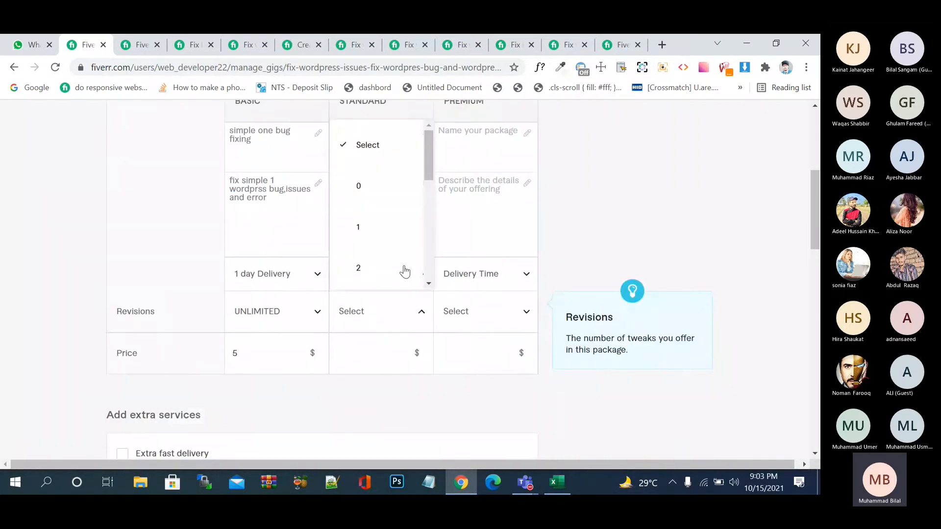
{"action": "scroll", "coordinate": [404, 272], "scroll_direction": "down", "scroll_amount": 5}
{"action": "left_click", "coordinate": [405, 272]}
{"action": "left_click", "coordinate": [389, 349]}
{"action": "type", "text": "10"}
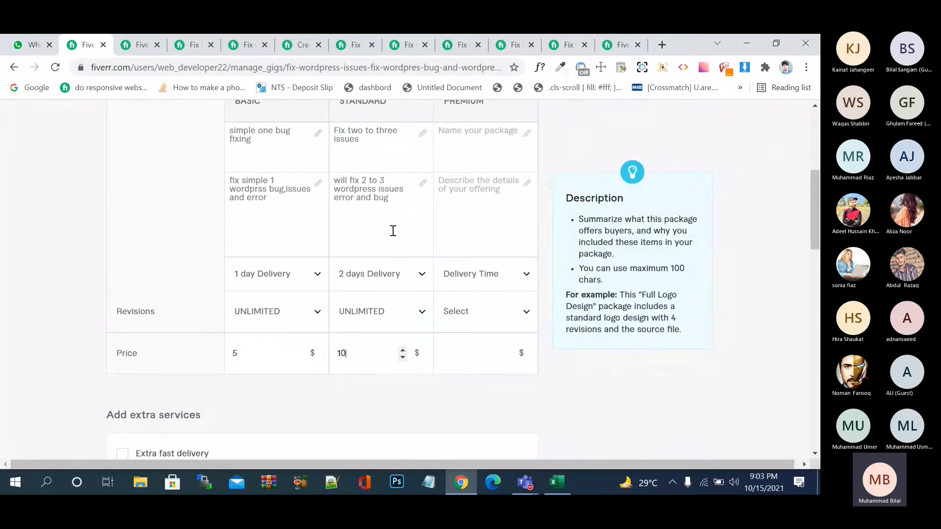
Step: Name the Premium package "fix 5 small and big issue wordprss"
{"action": "scroll", "coordinate": [437, 218], "scroll_direction": "up", "scroll_amount": 1}
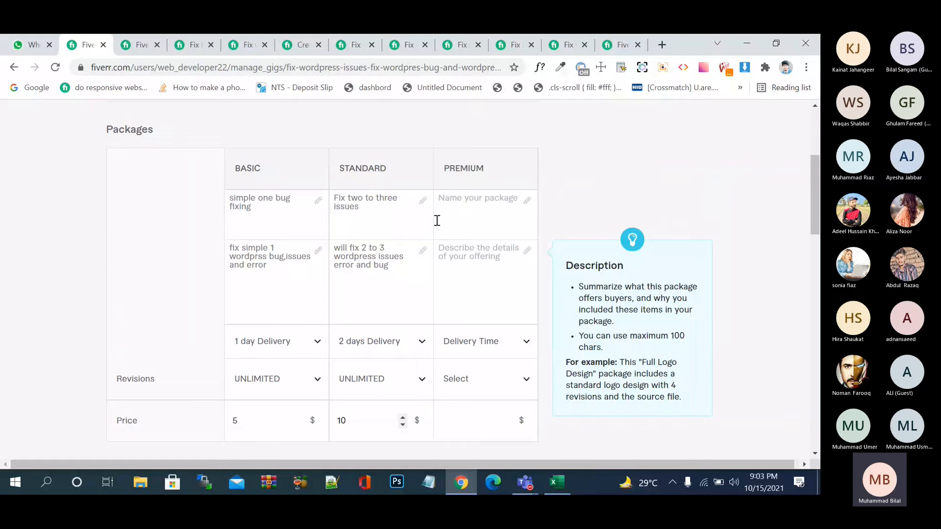
{"action": "left_click", "coordinate": [472, 203]}
{"action": "type", "text": "fix "}
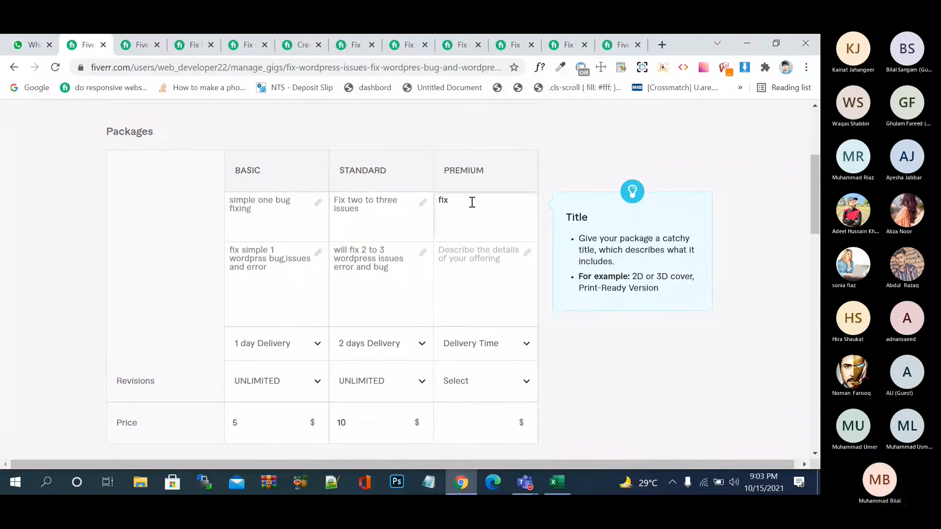
{"action": "type", "text": "5 "}
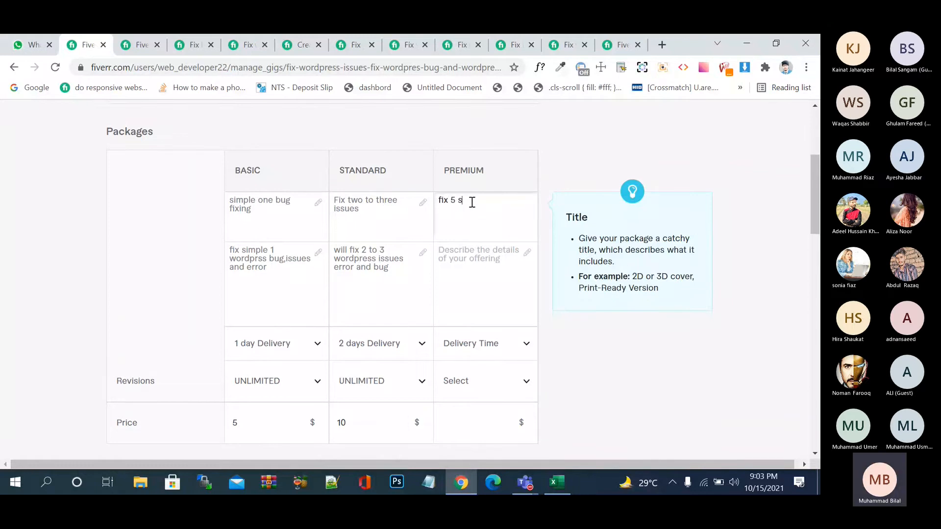
{"action": "type", "text": "sn"}
{"action": "key", "text": "BackSpace"}
{"action": "key", "text": "BackSpace"}
{"action": "type", "text": "small and big os"}
{"action": "key", "text": "BackSpace"}
{"action": "key", "text": "BackSpace"}
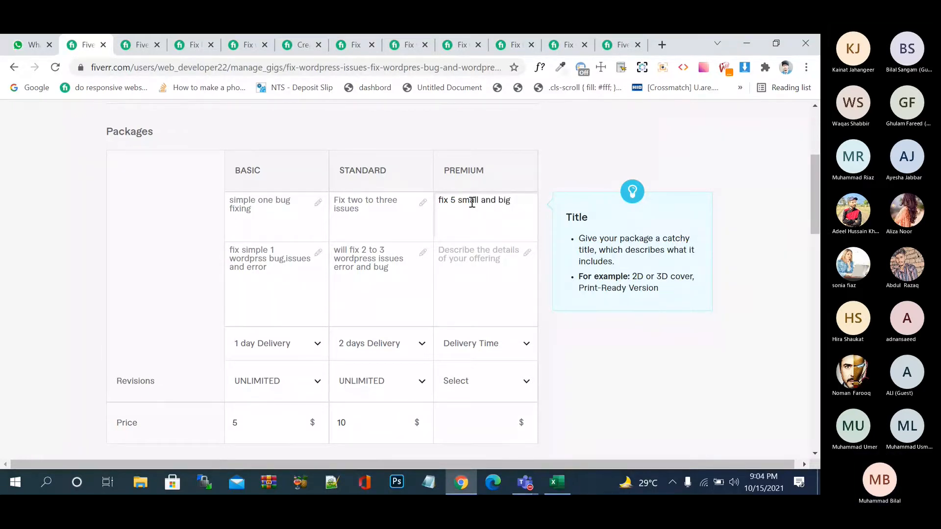
{"action": "type", "text": "issue wordprss"}
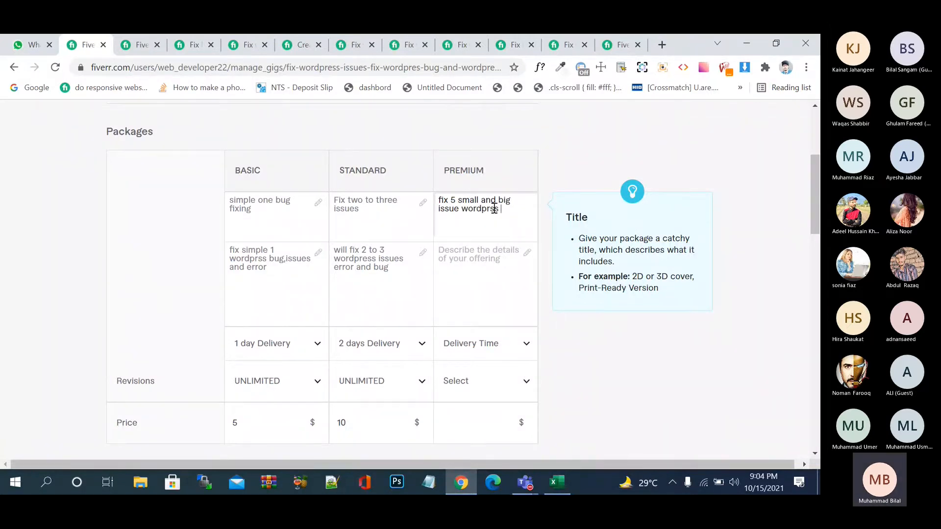
Step: Reword the Premium package's name to "fix 5 small or big wordprss issues"
{"action": "left_click_drag", "start_coordinate": [462, 210], "coordinate": [498, 211]}
{"action": "key", "text": "ctrl+c"}
{"action": "key", "text": "BackSpace"}
{"action": "key", "text": "ctrl+v"}
{"action": "left_click_drag", "start_coordinate": [496, 197], "coordinate": [482, 198]}
{"action": "type", "text": "or"}
{"action": "left_click", "coordinate": [540, 216]}
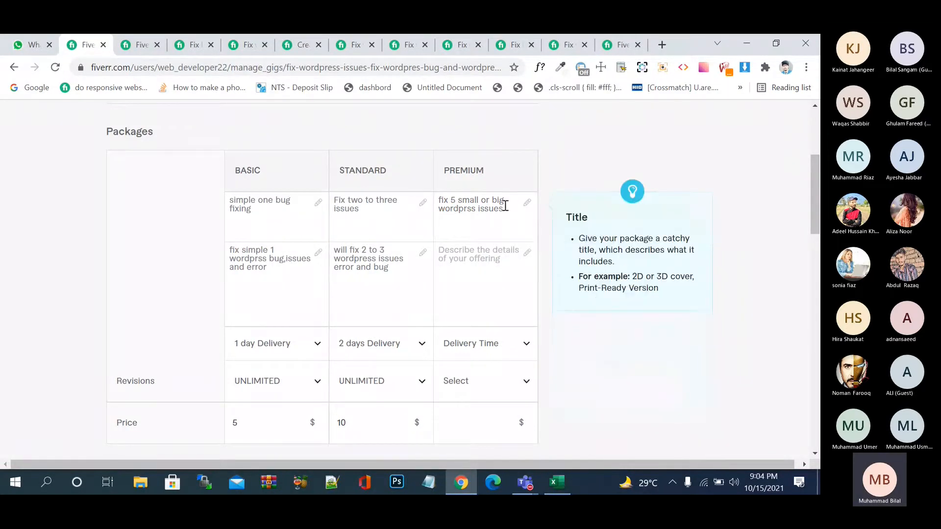
Step: Copy the Premium package's name text for reuse and replace the name with "Fix 5 complex issues"
{"action": "left_click_drag", "start_coordinate": [503, 209], "coordinate": [484, 209]}
{"action": "key", "text": "ctrl+a"}
{"action": "key", "text": "ctrl+c"}
{"action": "key", "text": "BackSpace"}
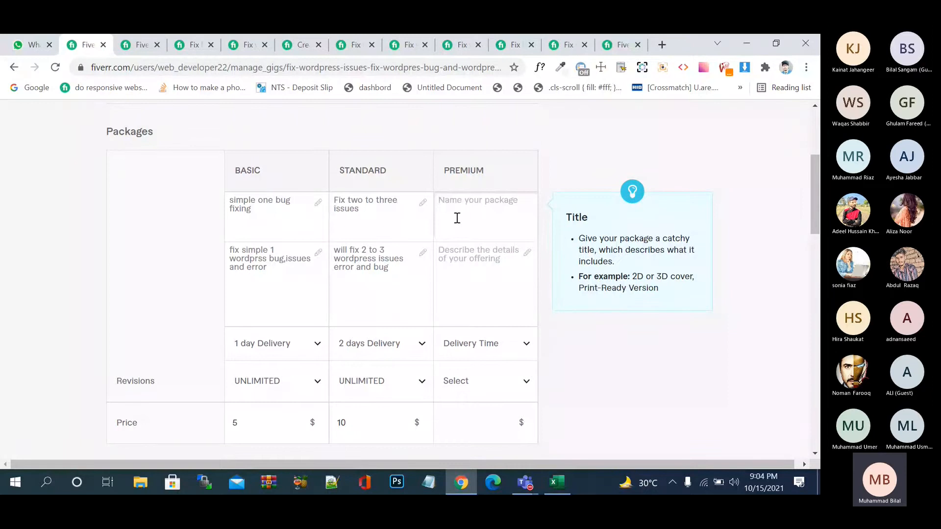
{"action": "type", "text": "Fix 5 complex issues"}
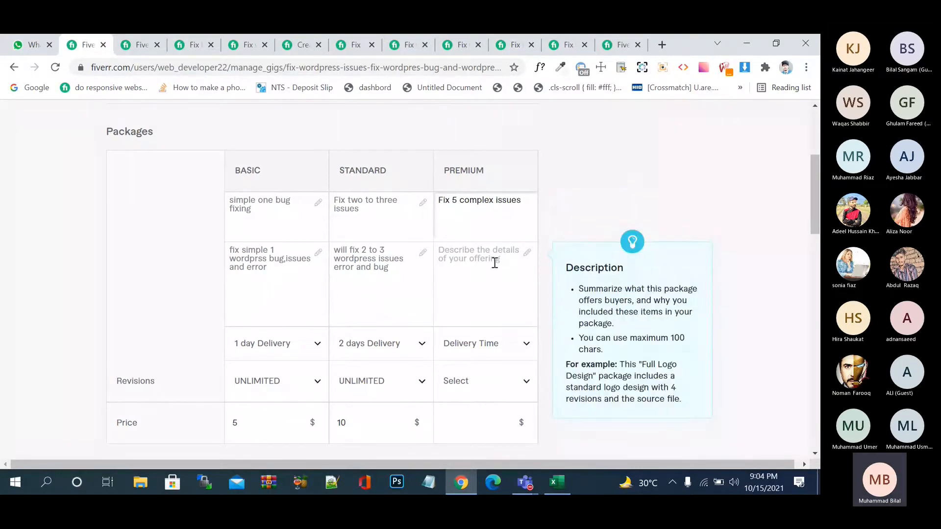
Step: Paste the copied text as the Premium description and extend it to "fix 5 small or big wordprss issues,erros and bug"
{"action": "left_click", "coordinate": [495, 263]}
{"action": "key", "text": "ctrl+v"}
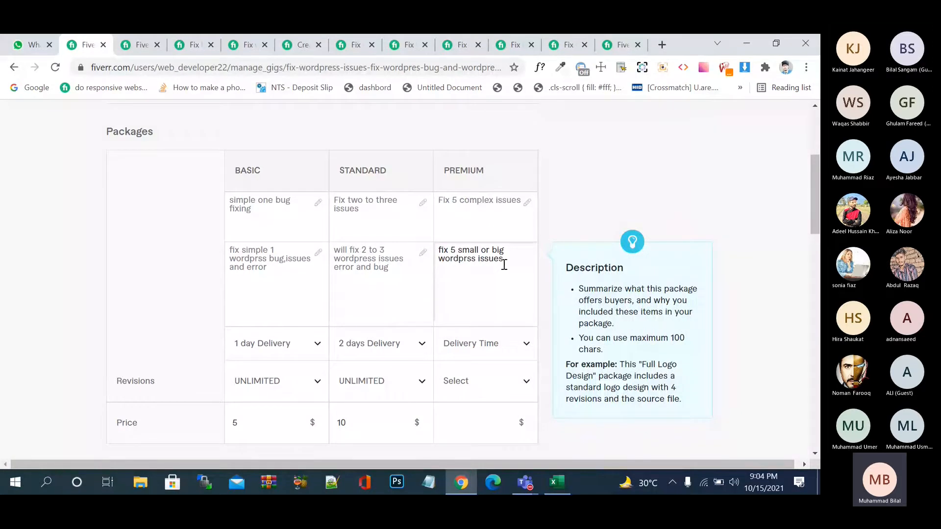
{"action": "type", "text": ",eroro"}
{"action": "key", "text": "BackSpace"}
{"action": "key", "text": "BackSpace"}
{"action": "key", "text": "BackSpace"}
{"action": "type", "text": "ros and bu"}
Step: Set the Premium package to 3 days delivery, unlimited revisions and a price of $20
{"action": "left_click", "coordinate": [520, 349]}
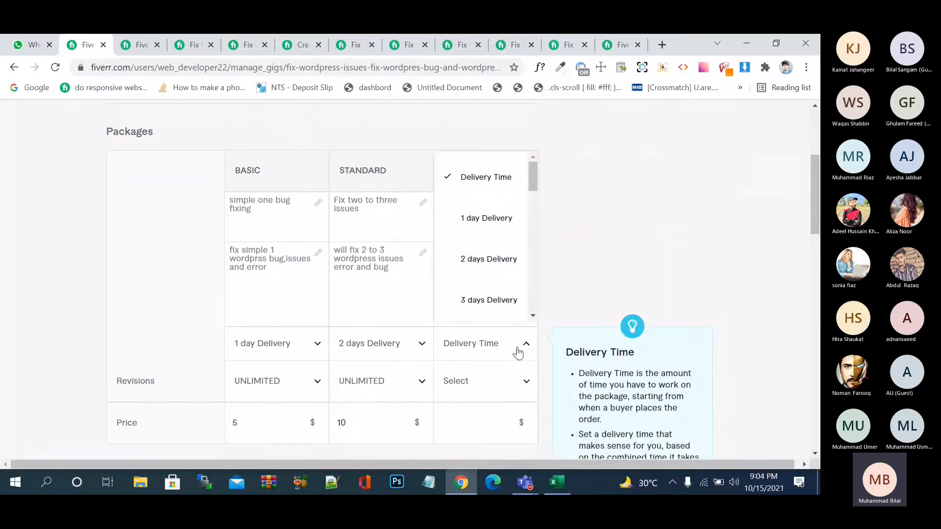
{"action": "left_click", "coordinate": [496, 300]}
{"action": "scroll", "coordinate": [588, 289], "scroll_direction": "down", "scroll_amount": 3}
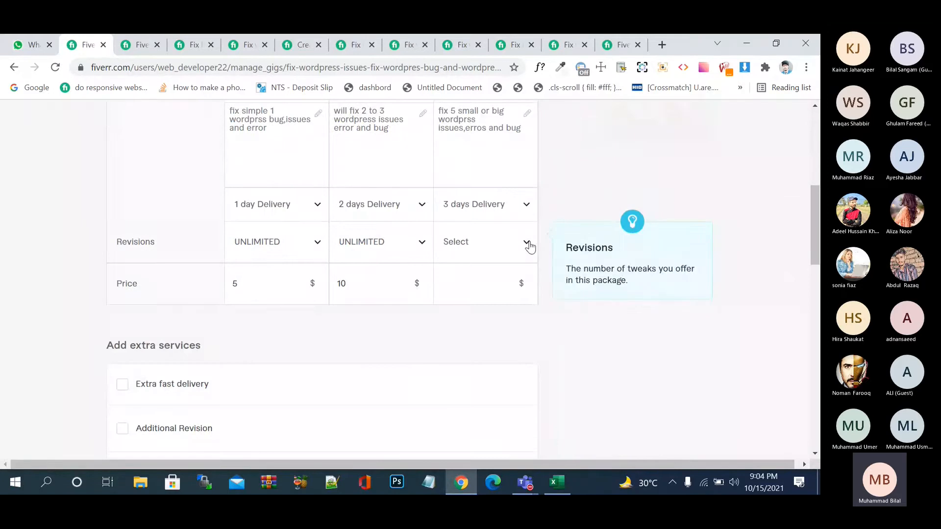
{"action": "left_click", "coordinate": [526, 242]}
{"action": "scroll", "coordinate": [501, 320], "scroll_direction": "down", "scroll_amount": 5}
{"action": "left_click", "coordinate": [485, 407]}
{"action": "left_click", "coordinate": [469, 289]}
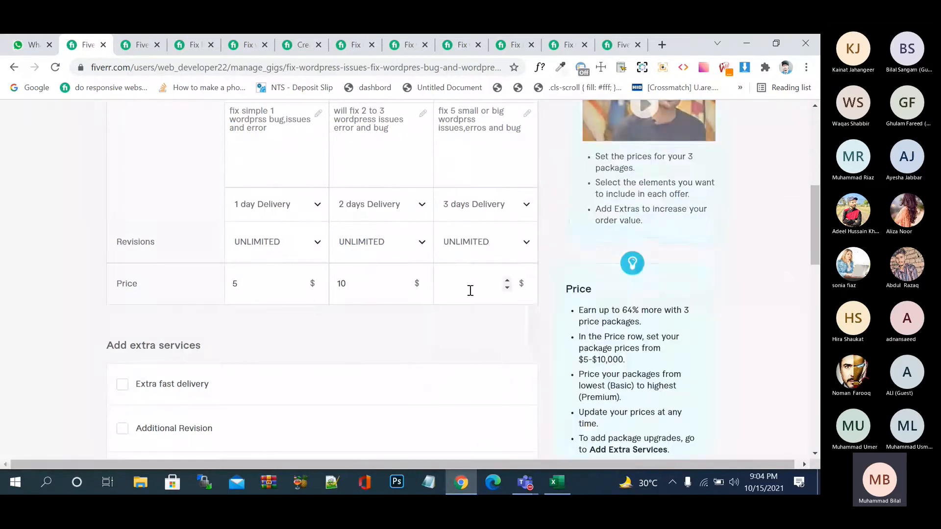
{"action": "type", "text": "20"}
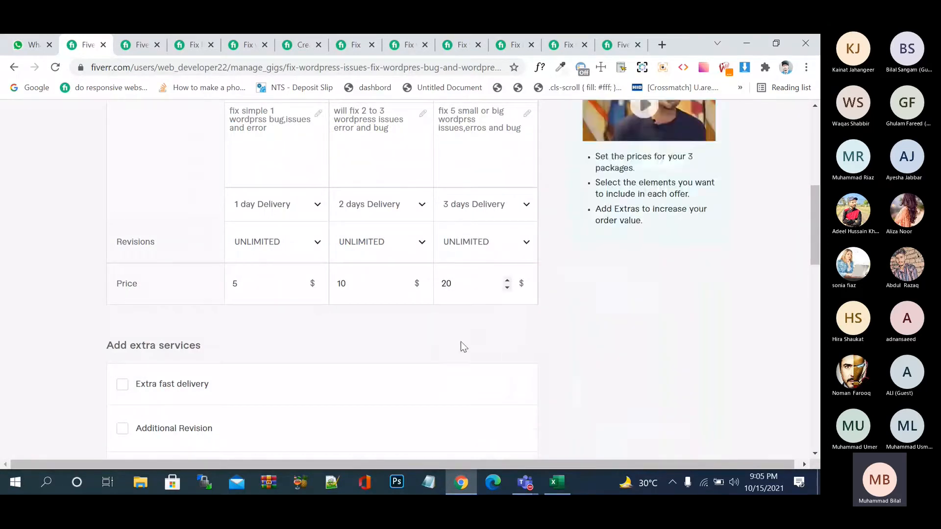
Step: Enable the extra fast delivery service and offer Standard delivery in 2 days for an extra $5
{"action": "scroll", "coordinate": [460, 346], "scroll_direction": "down", "scroll_amount": 1}
{"action": "scroll", "coordinate": [460, 342], "scroll_direction": "down", "scroll_amount": 3}
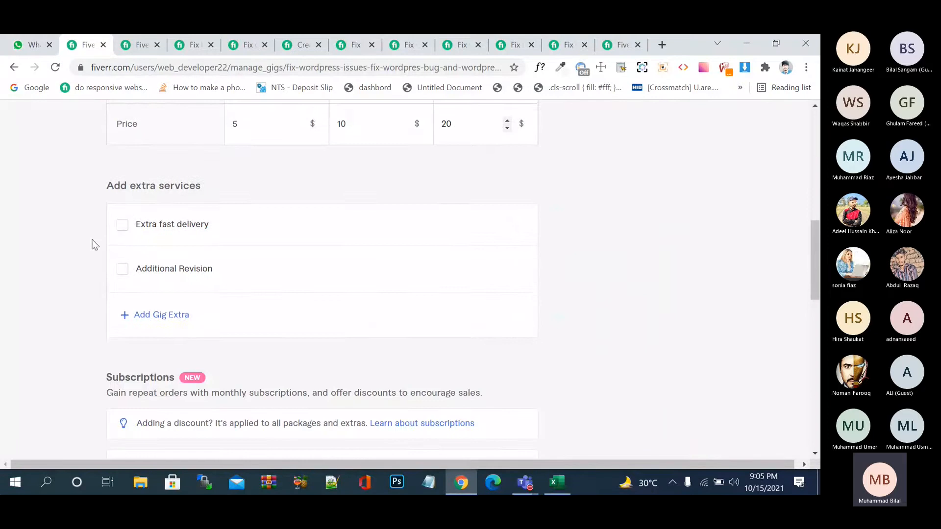
{"action": "left_click", "coordinate": [123, 227]}
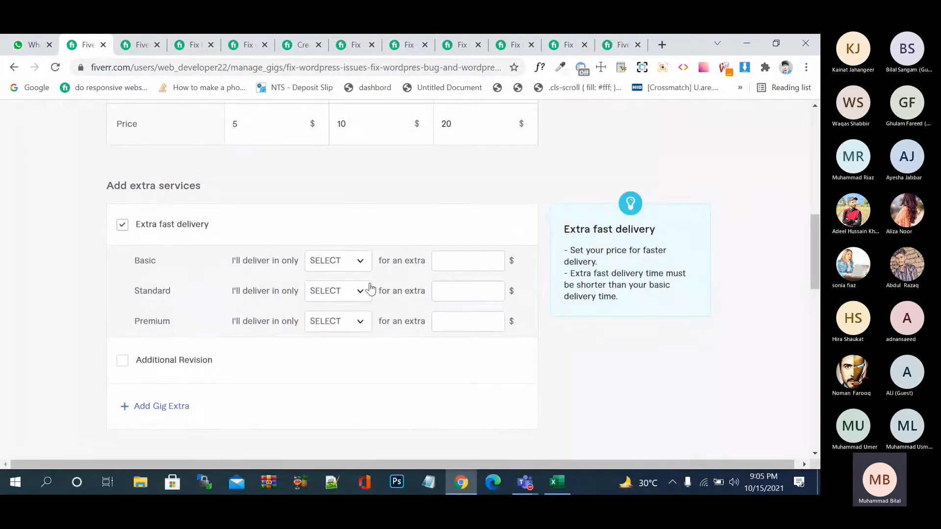
{"action": "left_click", "coordinate": [359, 294]}
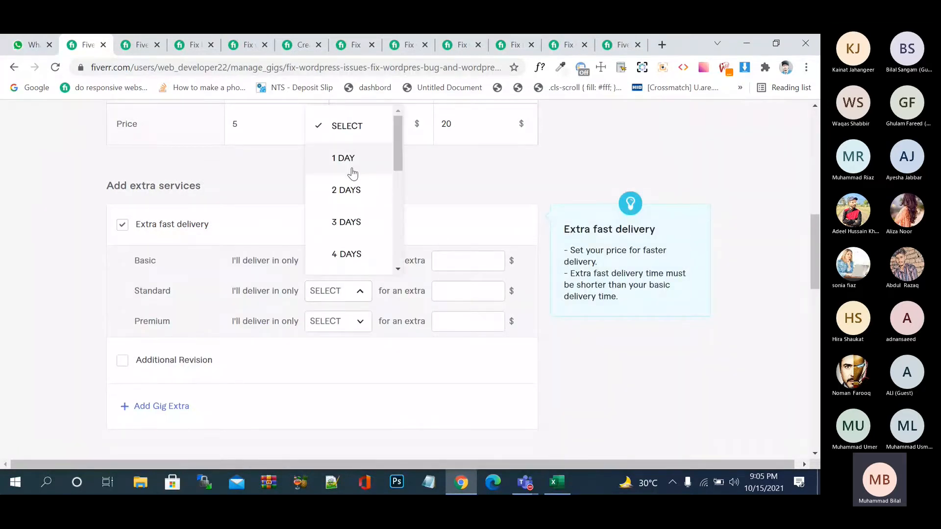
{"action": "left_click", "coordinate": [349, 189]}
{"action": "left_click", "coordinate": [466, 299]}
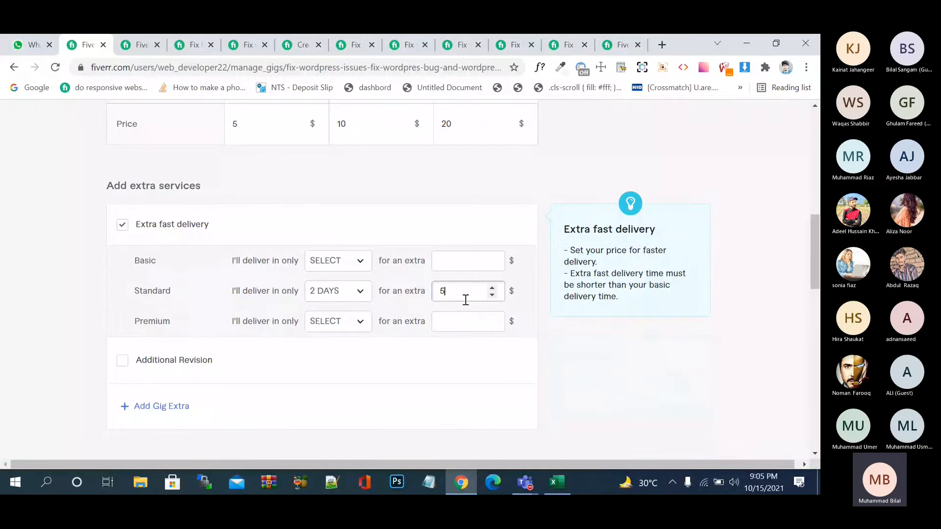
Step: Offer extra fast delivery for the Premium package in 2 days for an extra $15
{"action": "left_click", "coordinate": [361, 322]}
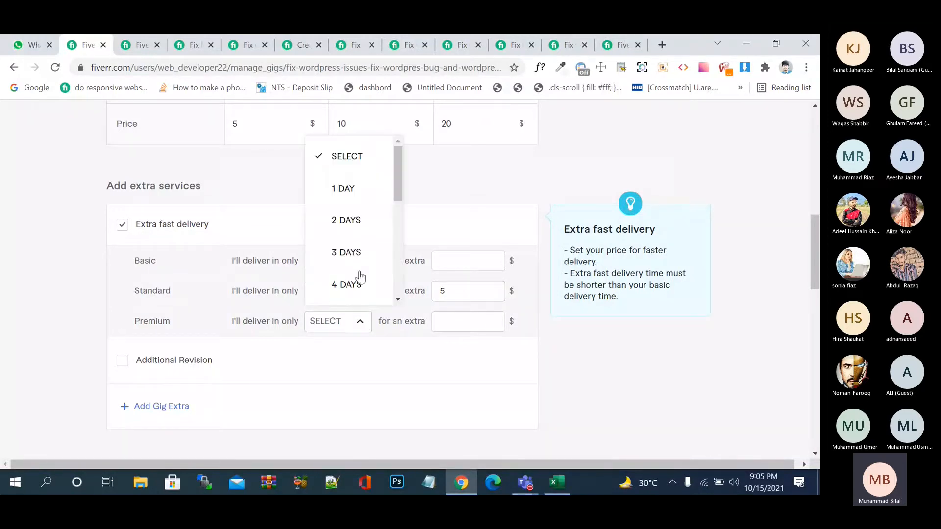
{"action": "left_click", "coordinate": [356, 251]}
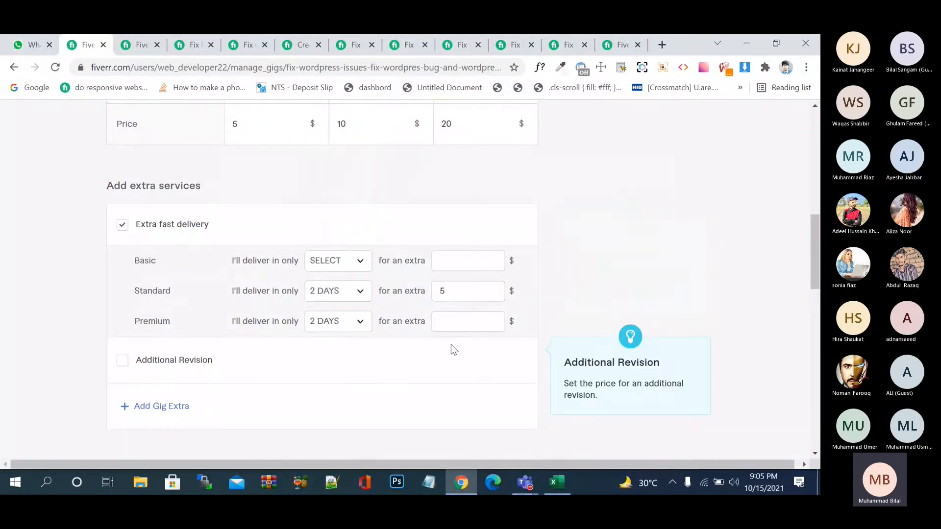
{"action": "scroll", "coordinate": [451, 345], "scroll_direction": "up", "scroll_amount": 3}
{"action": "scroll", "coordinate": [451, 345], "scroll_direction": "down", "scroll_amount": 4}
{"action": "left_click", "coordinate": [459, 287]}
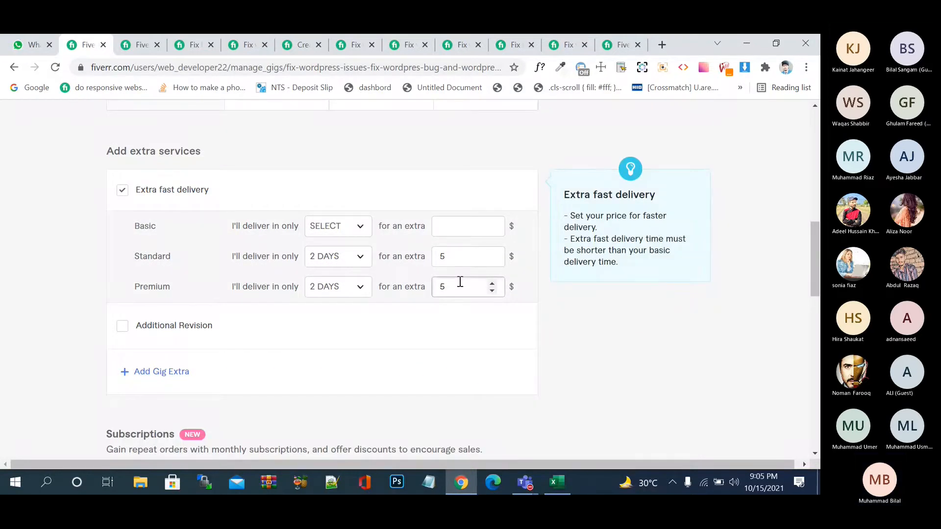
{"action": "key", "text": "BackSpace"}
{"action": "type", "text": "10"}
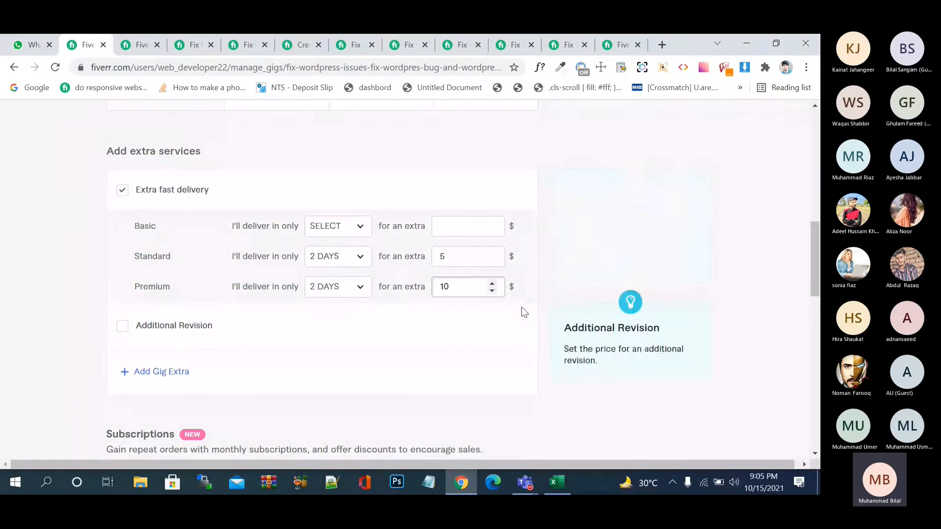
{"action": "key", "text": "BackSpace"}
{"action": "type", "text": "5"}
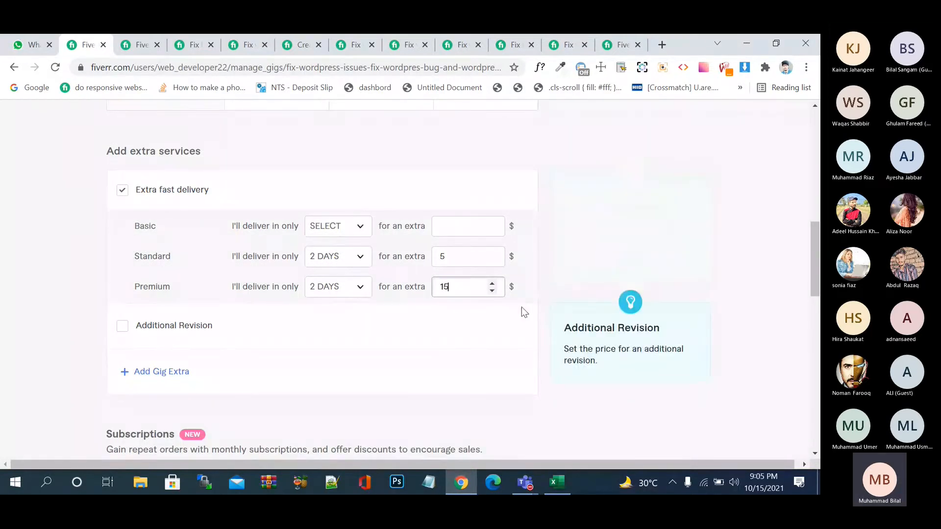
Step: Keep the Premium extra fast delivery at 2 days and set its extra price to $10
{"action": "left_click", "coordinate": [319, 290]}
{"action": "left_click", "coordinate": [361, 142]}
{"action": "left_click", "coordinate": [361, 293]}
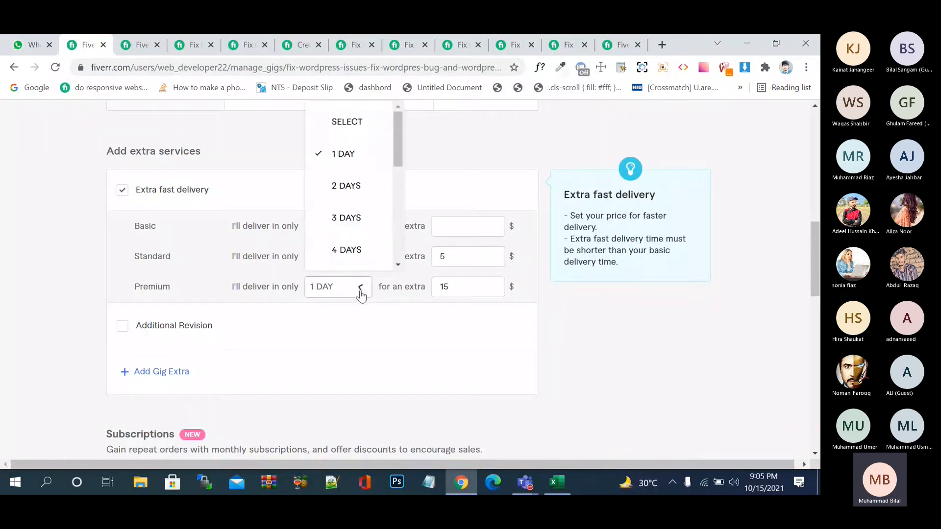
{"action": "left_click", "coordinate": [351, 185]}
{"action": "left_click", "coordinate": [454, 289]}
{"action": "key", "text": "BackSpace"}
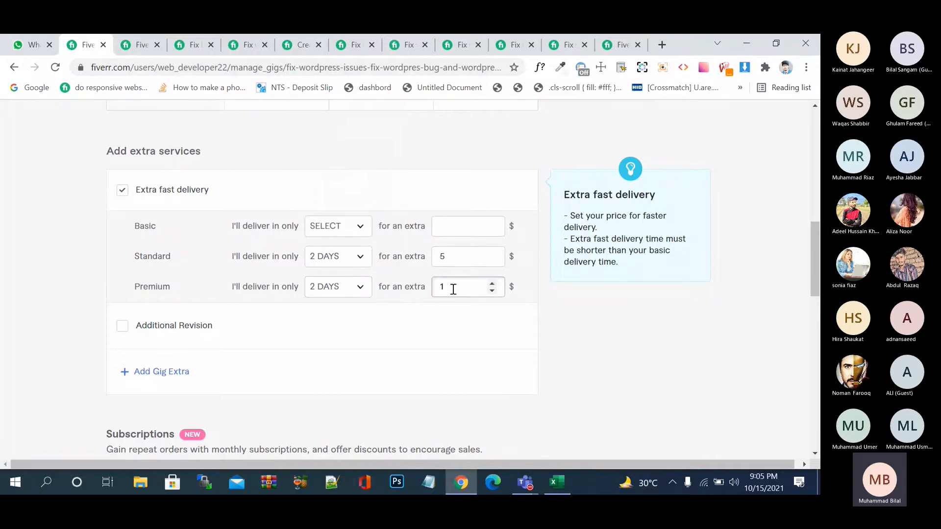
{"action": "type", "text": "0"}
Step: Review the additional revision extra, the subscription options and note, and the package prices before saving the pricing
{"action": "scroll", "coordinate": [559, 316], "scroll_direction": "down", "scroll_amount": 2}
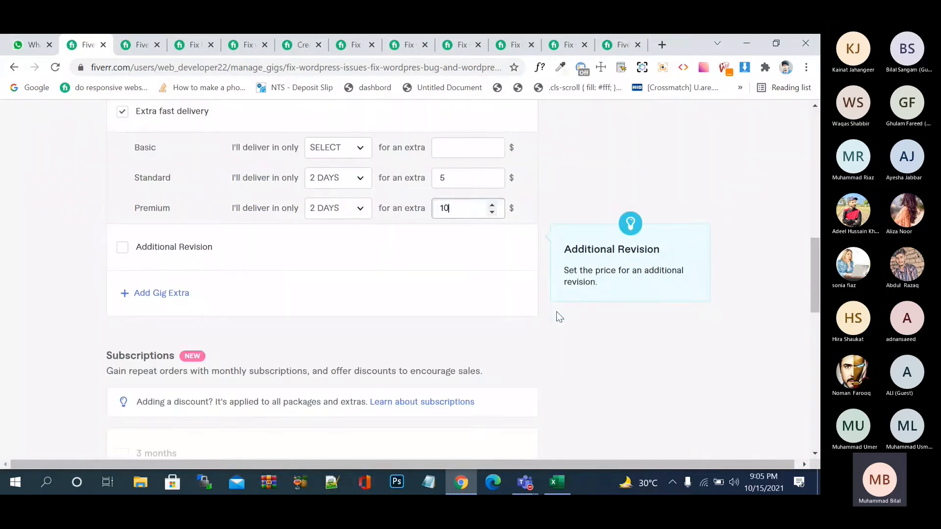
{"action": "scroll", "coordinate": [557, 311], "scroll_direction": "down", "scroll_amount": 1}
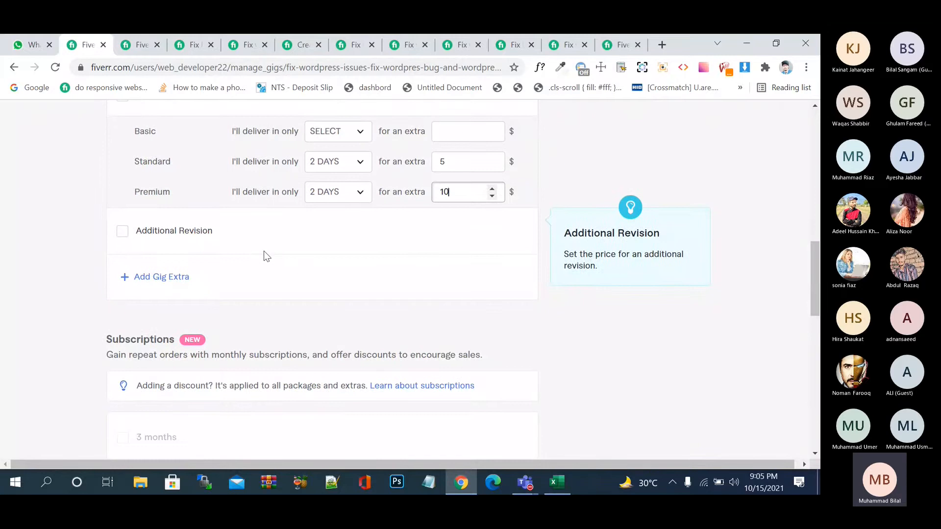
{"action": "scroll", "coordinate": [265, 256], "scroll_direction": "up", "scroll_amount": 1}
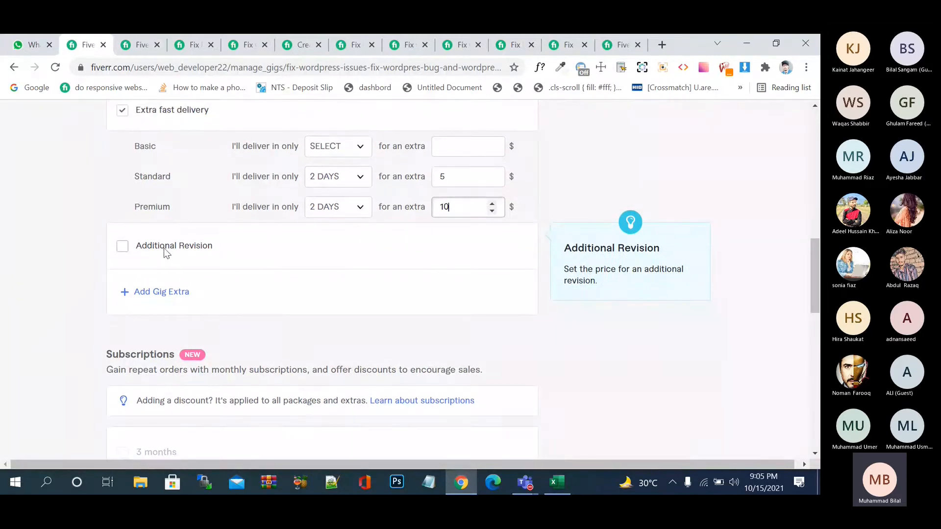
{"action": "scroll", "coordinate": [216, 291], "scroll_direction": "down", "scroll_amount": 4}
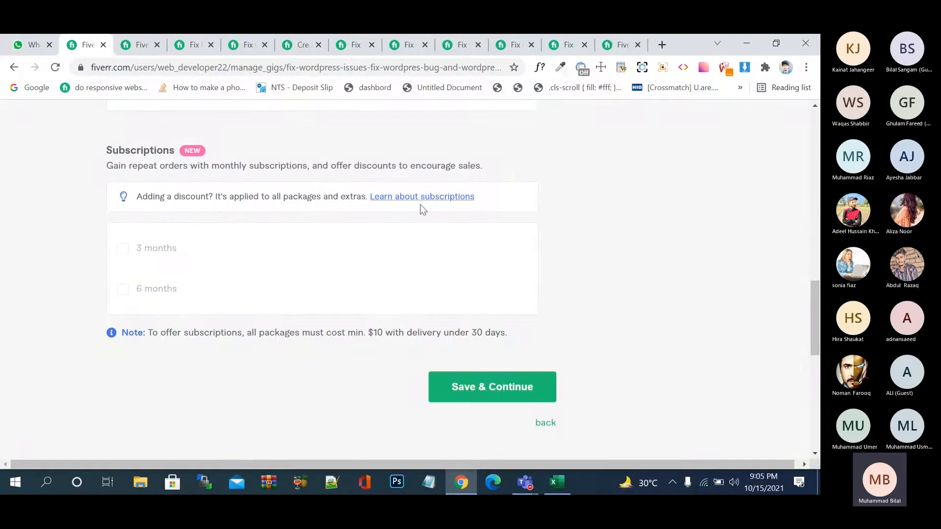
{"action": "scroll", "coordinate": [366, 232], "scroll_direction": "up", "scroll_amount": 2}
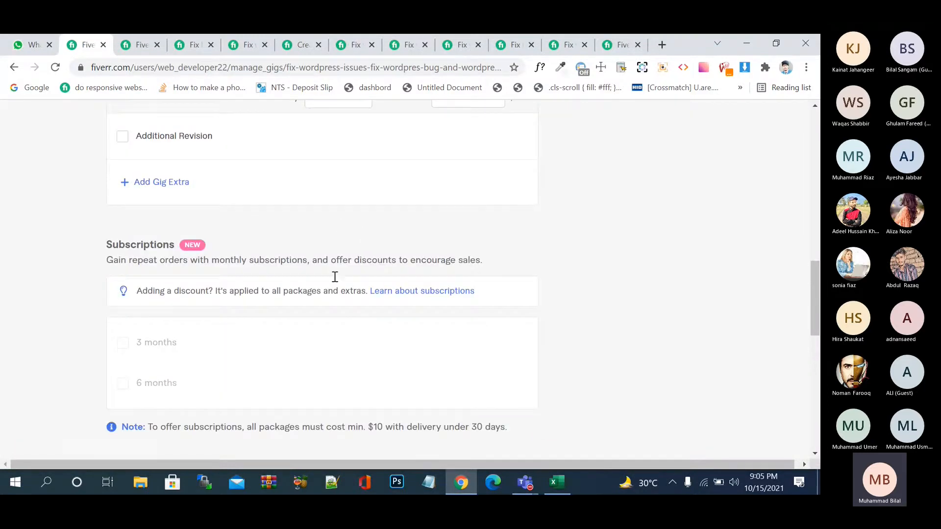
{"action": "scroll", "coordinate": [368, 309], "scroll_direction": "down", "scroll_amount": 5}
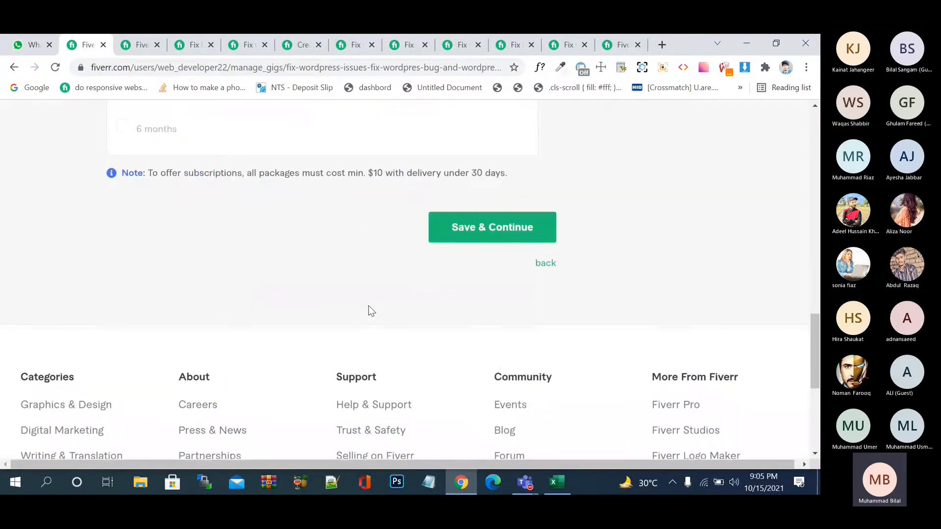
{"action": "scroll", "coordinate": [367, 311], "scroll_direction": "up", "scroll_amount": 2}
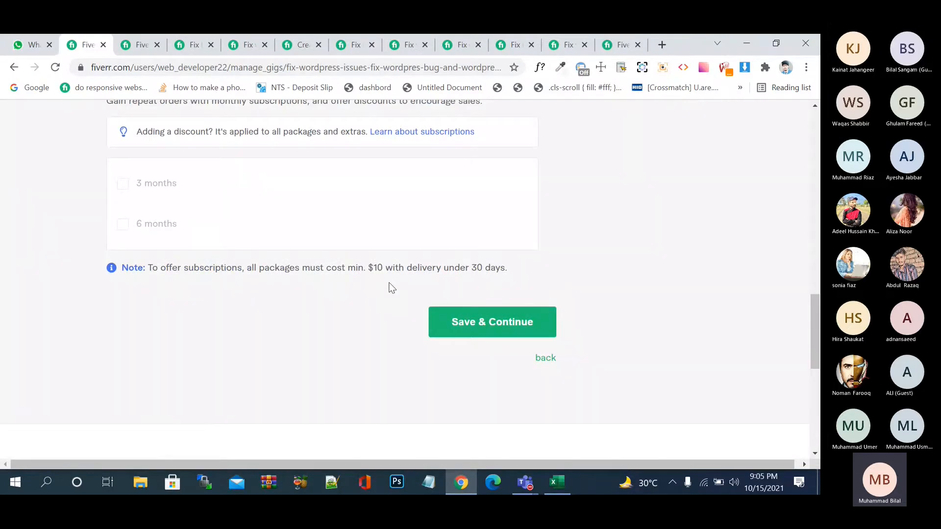
{"action": "scroll", "coordinate": [380, 277], "scroll_direction": "up", "scroll_amount": 10}
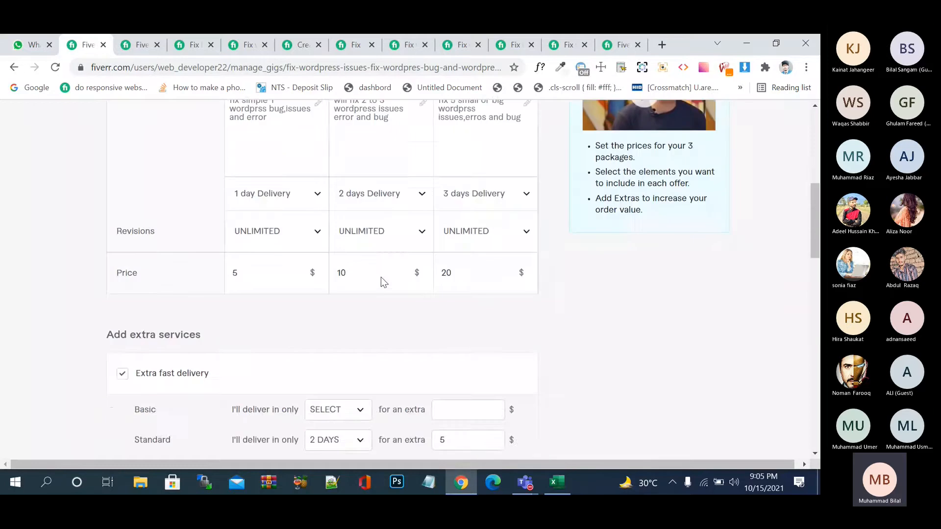
{"action": "scroll", "coordinate": [358, 366], "scroll_direction": "down", "scroll_amount": 12}
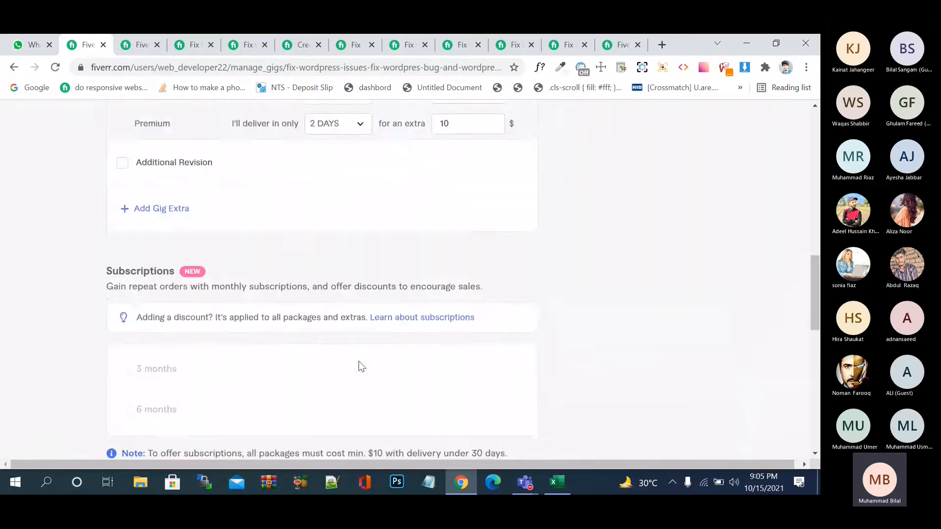
Step: Set the Standard extra fast delivery to 1 day, then save the pricing and continue to the description stage
{"action": "left_click", "coordinate": [510, 192]}
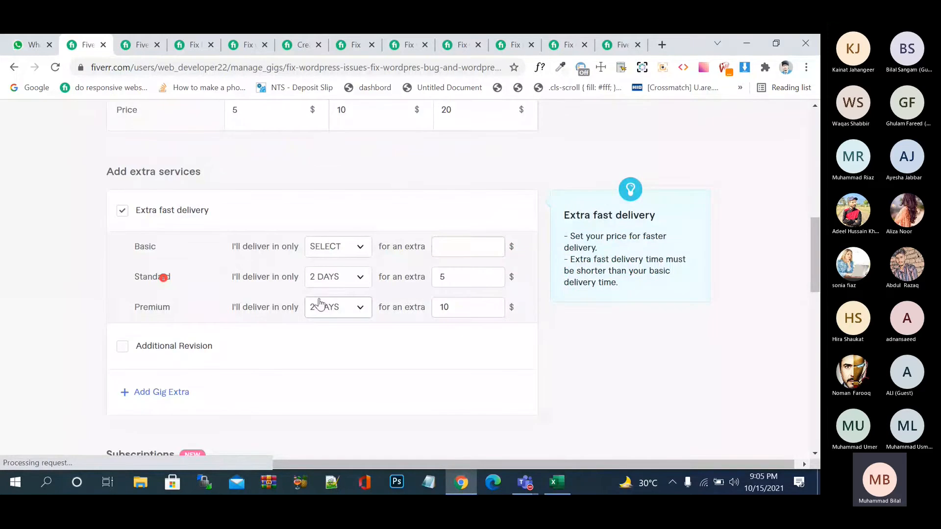
{"action": "left_click", "coordinate": [443, 247]}
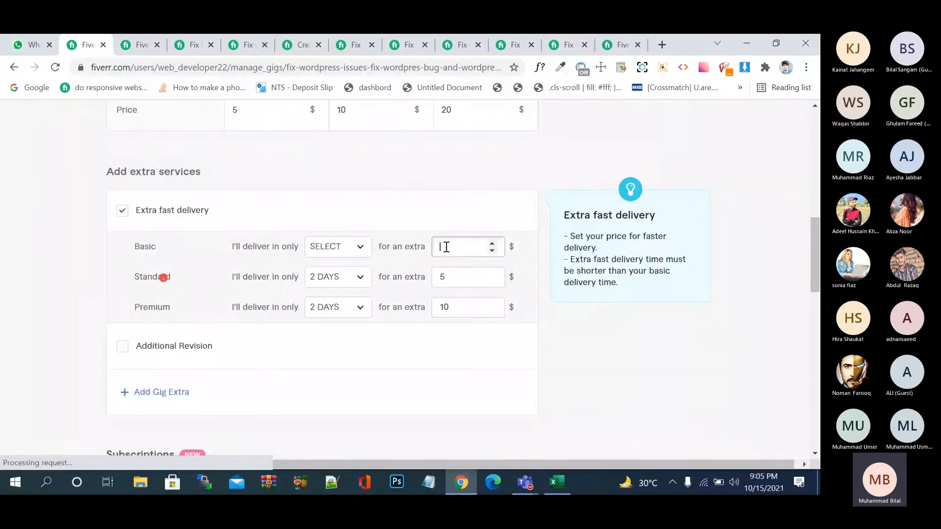
{"action": "mouse_move", "coordinate": [164, 280]}
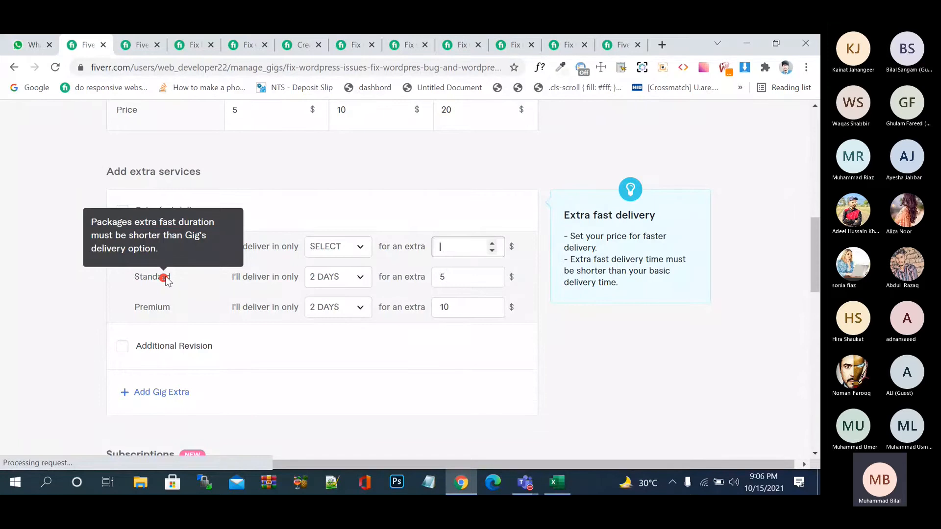
{"action": "left_click", "coordinate": [345, 277]}
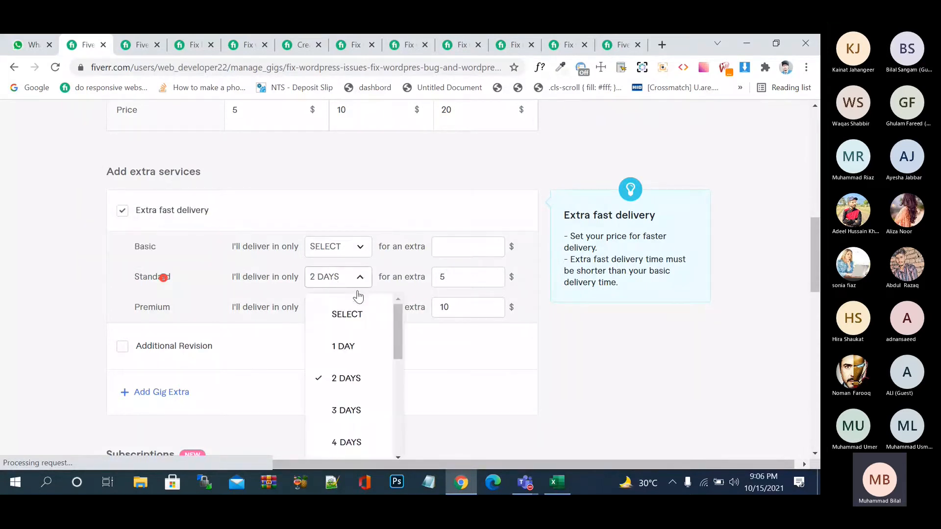
{"action": "left_click", "coordinate": [348, 346]}
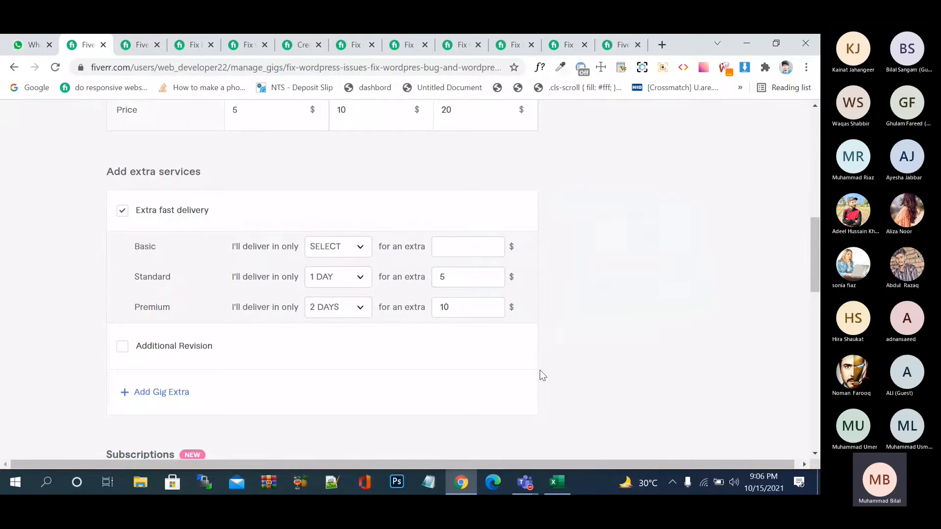
{"action": "scroll", "coordinate": [540, 372], "scroll_direction": "down", "scroll_amount": 7}
{"action": "left_click", "coordinate": [501, 315]}
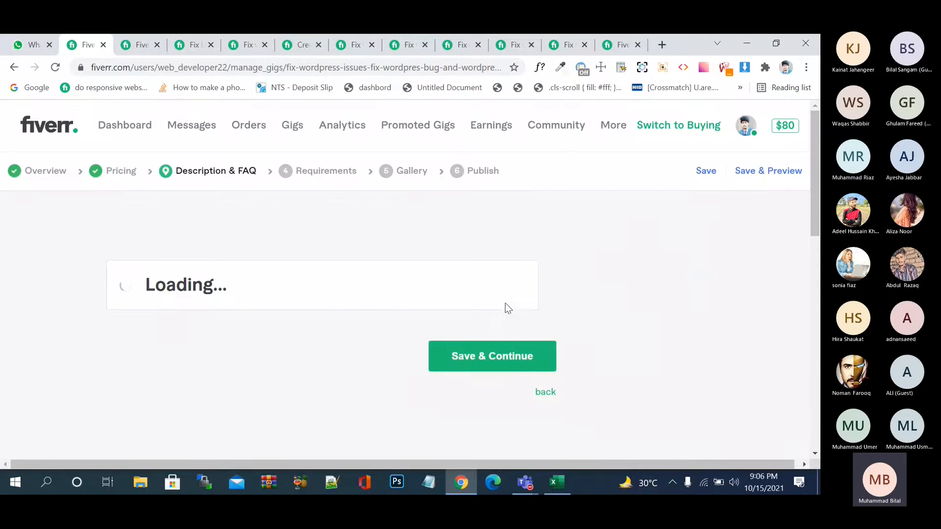
Step: Start the gig description, then read the About This Gig text of the competing HTML, CSS, PHP and WordPress error-fixing gig for reference
{"action": "scroll", "coordinate": [508, 307], "scroll_direction": "down", "scroll_amount": 2}
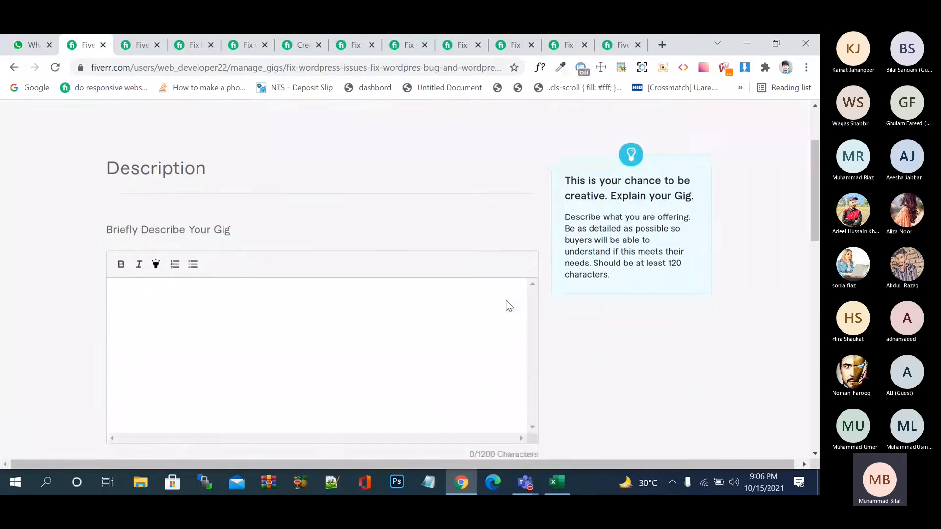
{"action": "left_click", "coordinate": [258, 312]}
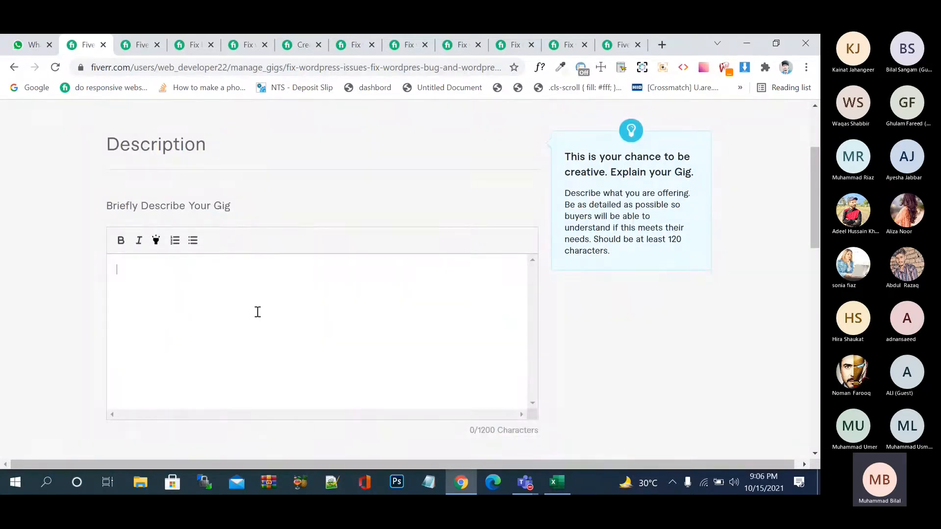
{"action": "left_click", "coordinate": [193, 49]}
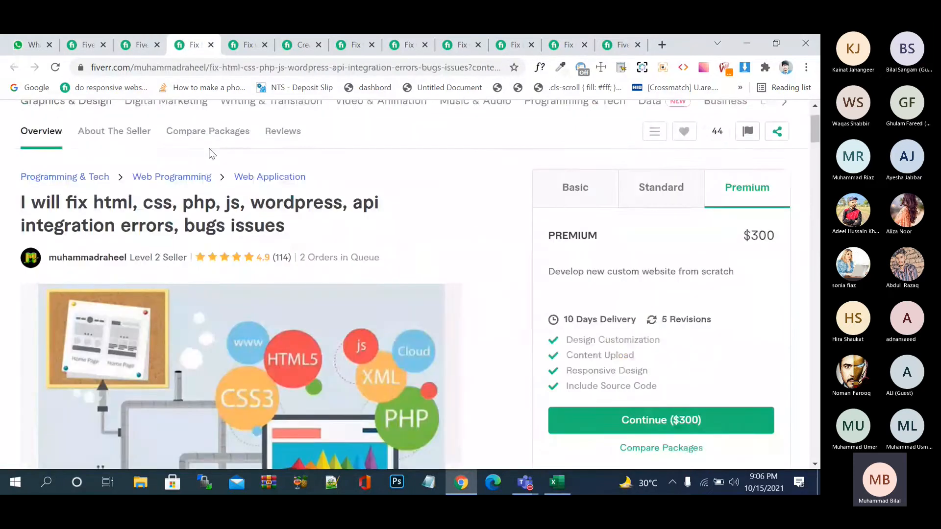
{"action": "scroll", "coordinate": [421, 209], "scroll_direction": "down", "scroll_amount": 10}
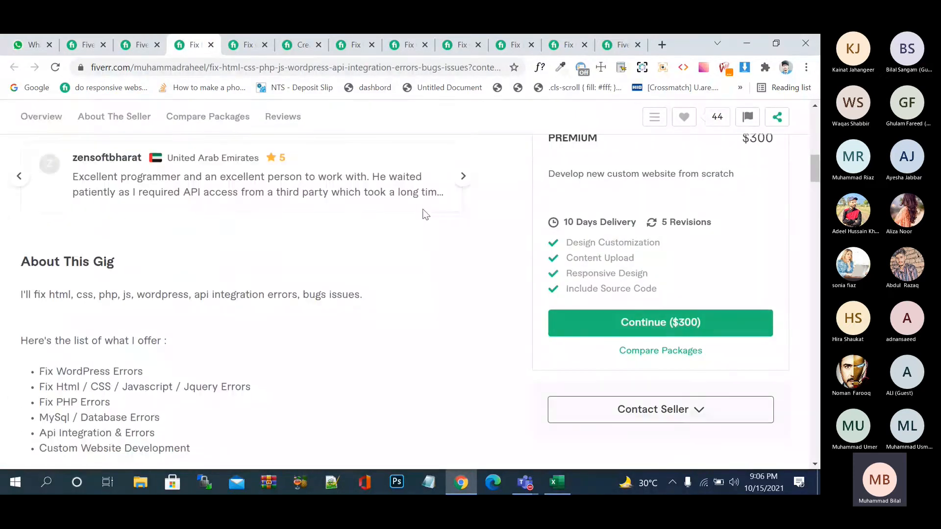
{"action": "scroll", "coordinate": [423, 211], "scroll_direction": "down", "scroll_amount": 5}
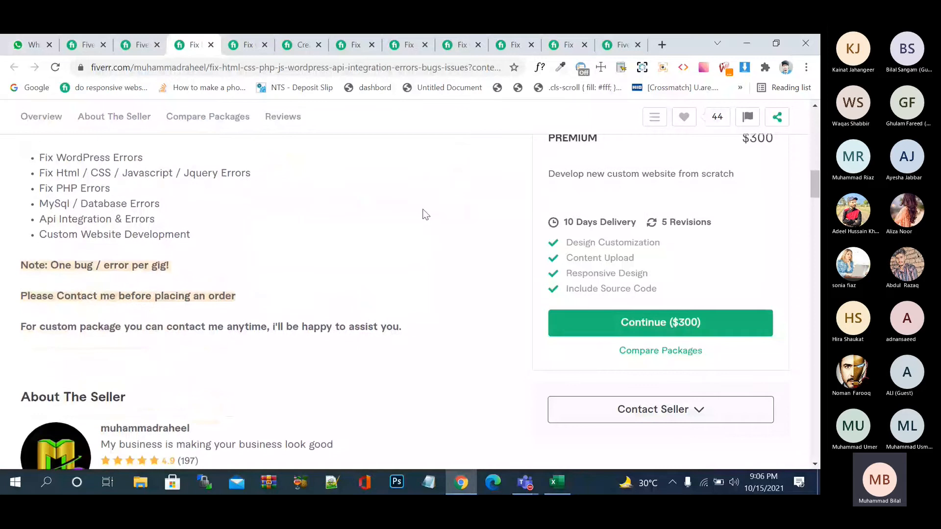
{"action": "scroll", "coordinate": [425, 213], "scroll_direction": "up", "scroll_amount": 1}
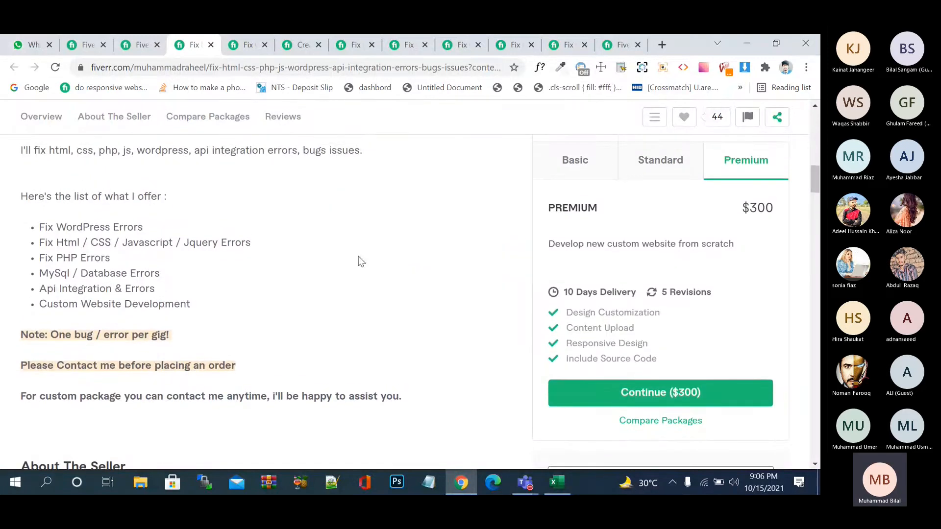
Step: Examine the title, cover image and About This Gig text of the competing WordPress issues, Elementor Pro and Divi gig
{"action": "left_click", "coordinate": [249, 45]}
{"action": "scroll", "coordinate": [307, 222], "scroll_direction": "up", "scroll_amount": 4}
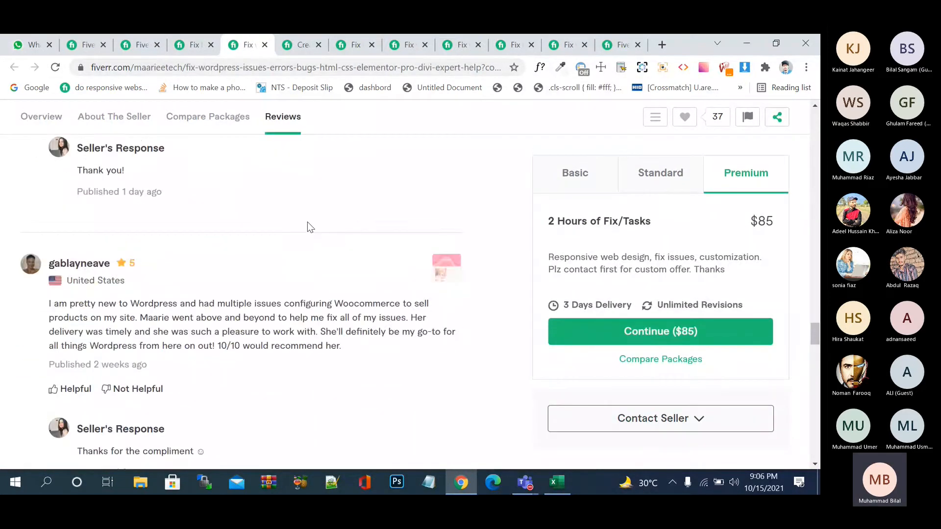
{"action": "scroll", "coordinate": [307, 222], "scroll_direction": "up", "scroll_amount": 10}
{"action": "scroll", "coordinate": [307, 222], "scroll_direction": "up", "scroll_amount": 10}
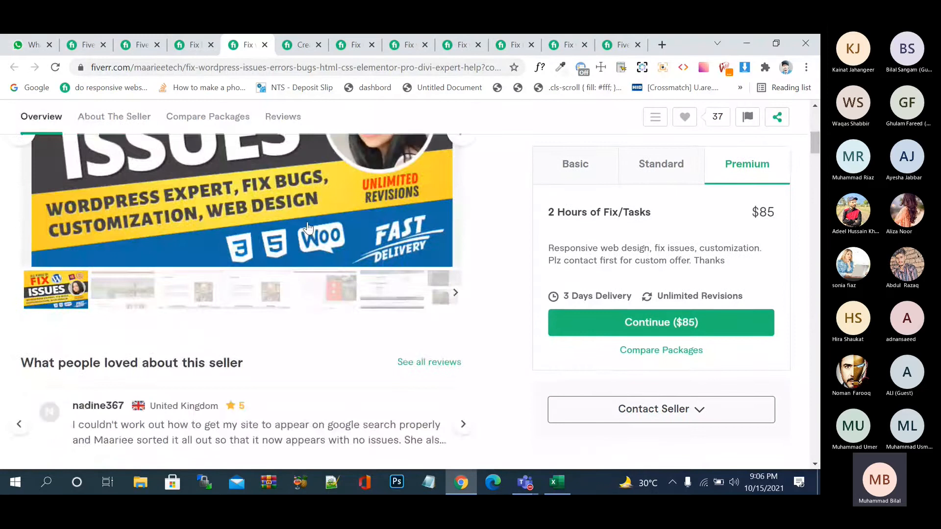
{"action": "scroll", "coordinate": [307, 223], "scroll_direction": "down", "scroll_amount": 6}
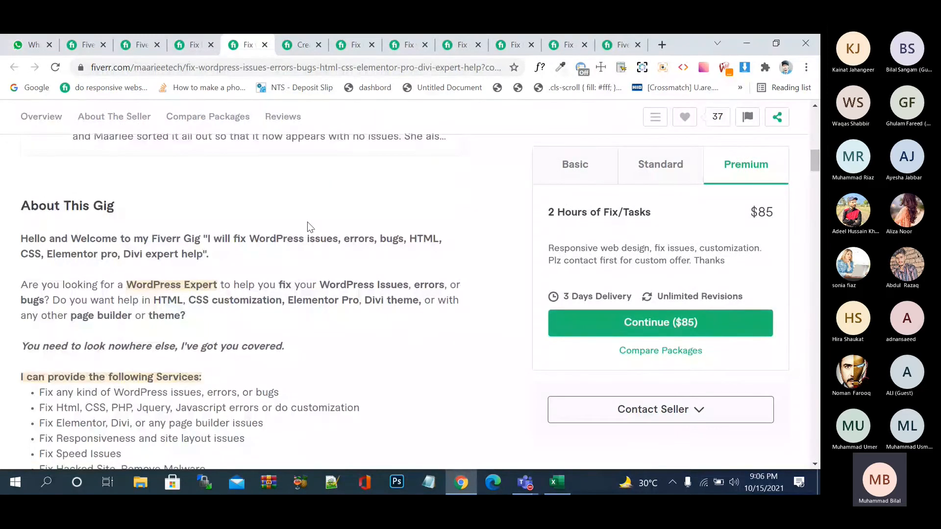
{"action": "scroll", "coordinate": [307, 223], "scroll_direction": "down", "scroll_amount": 1}
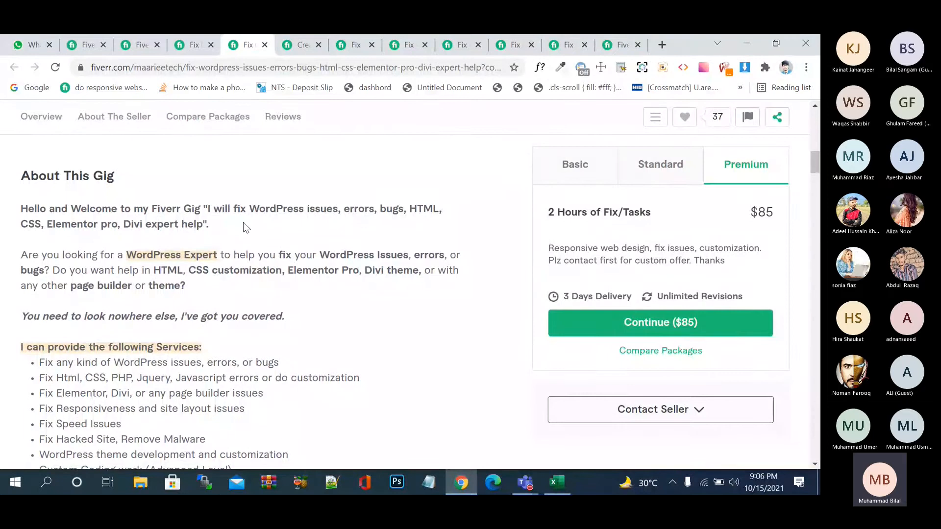
{"action": "scroll", "coordinate": [243, 227], "scroll_direction": "up", "scroll_amount": 4}
{"action": "scroll", "coordinate": [243, 227], "scroll_direction": "down", "scroll_amount": 6}
{"action": "scroll", "coordinate": [243, 227], "scroll_direction": "up", "scroll_amount": 4}
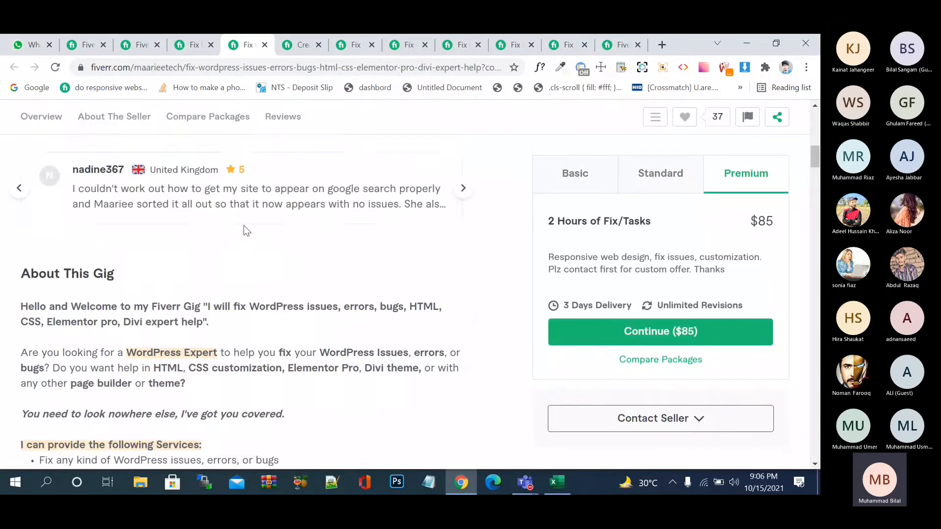
{"action": "scroll", "coordinate": [243, 231], "scroll_direction": "up", "scroll_amount": 5}
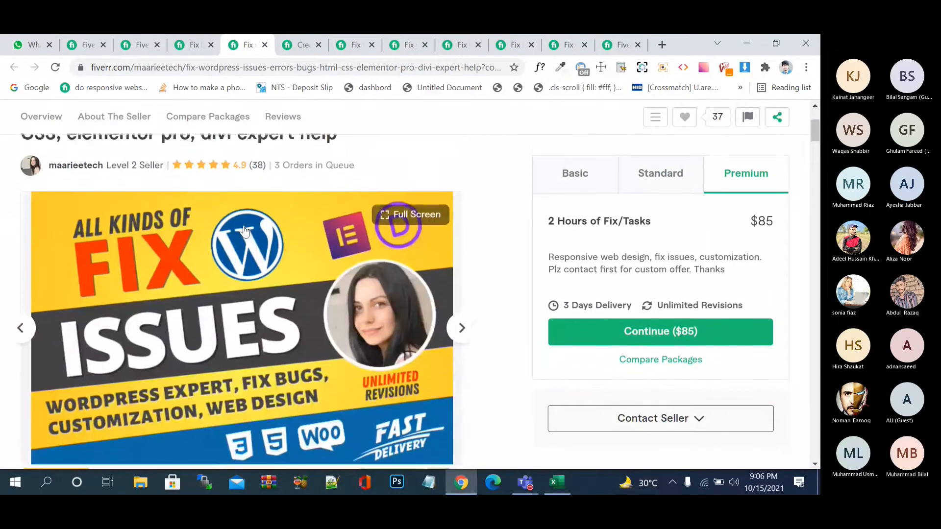
{"action": "scroll", "coordinate": [243, 230], "scroll_direction": "up", "scroll_amount": 2}
{"action": "scroll", "coordinate": [243, 230], "scroll_direction": "down", "scroll_amount": 4}
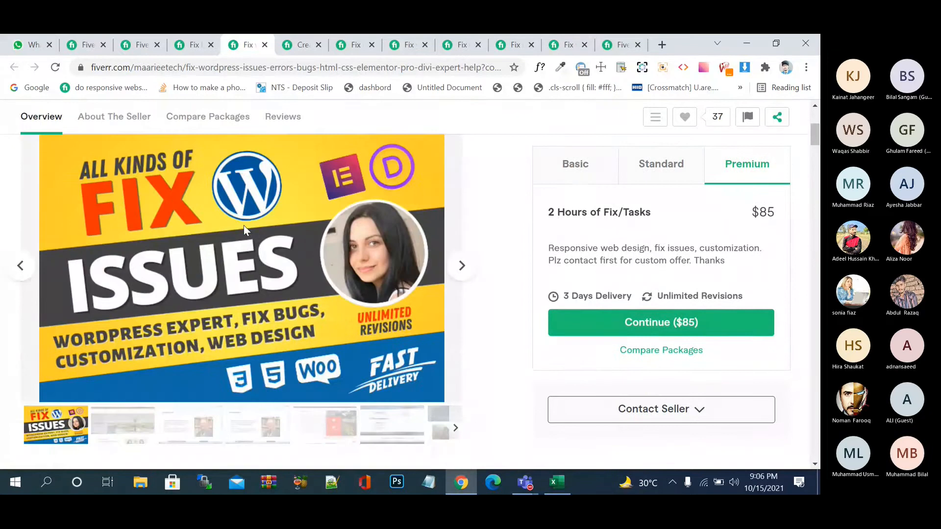
{"action": "scroll", "coordinate": [244, 226], "scroll_direction": "down", "scroll_amount": 2}
{"action": "scroll", "coordinate": [244, 230], "scroll_direction": "up", "scroll_amount": 6}
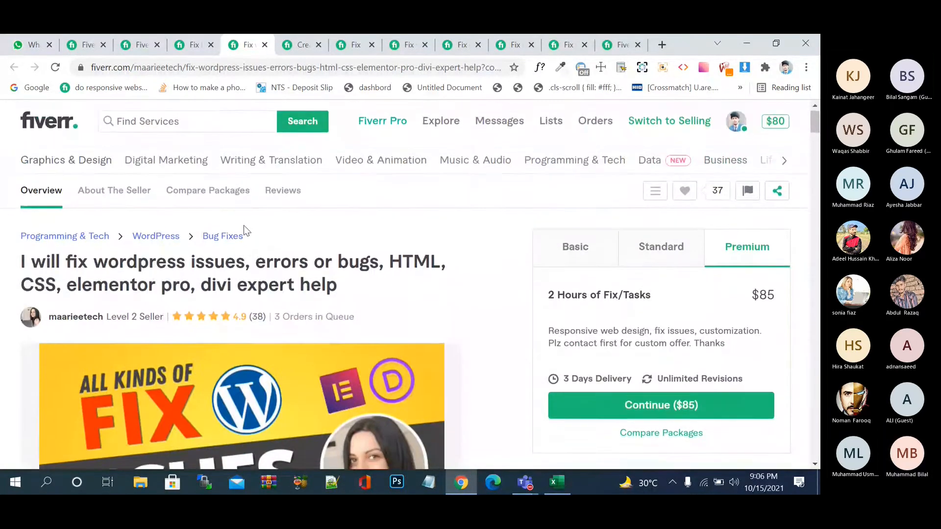
{"action": "scroll", "coordinate": [245, 228], "scroll_direction": "down", "scroll_amount": 10}
{"action": "scroll", "coordinate": [245, 227], "scroll_direction": "up", "scroll_amount": 7}
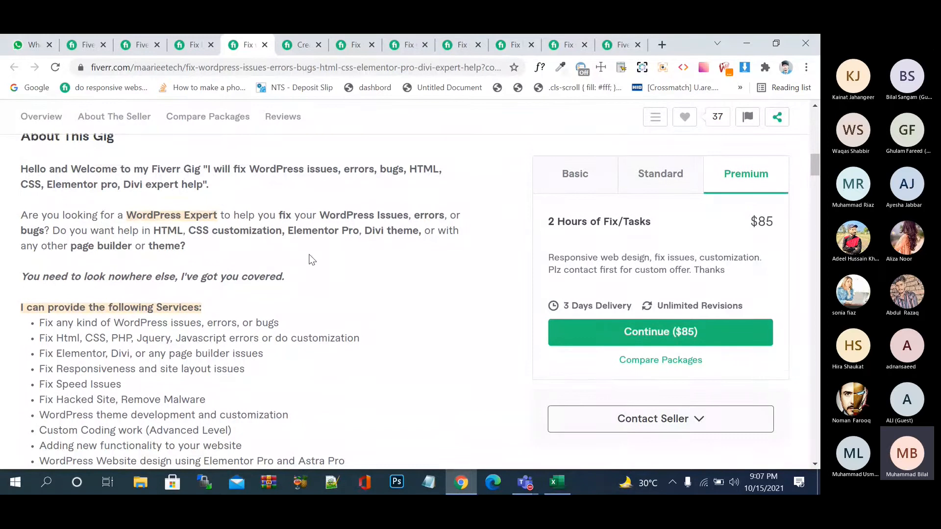
{"action": "scroll", "coordinate": [312, 260], "scroll_direction": "down", "scroll_amount": 2}
Step: Read the offered services and notes in the competing custom WordPress website or bug-fixing gig's description
{"action": "key", "text": "ctrl+Tab"}
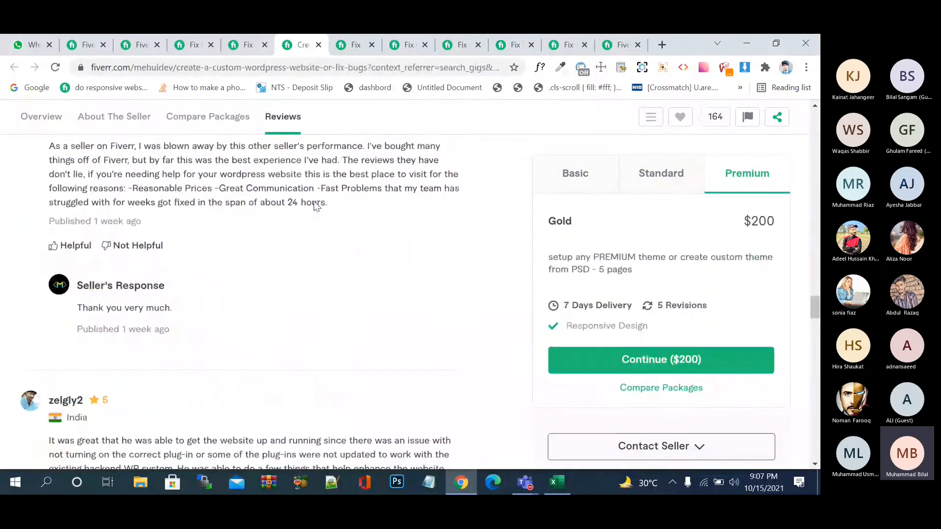
{"action": "scroll", "coordinate": [327, 312], "scroll_direction": "up", "scroll_amount": 10}
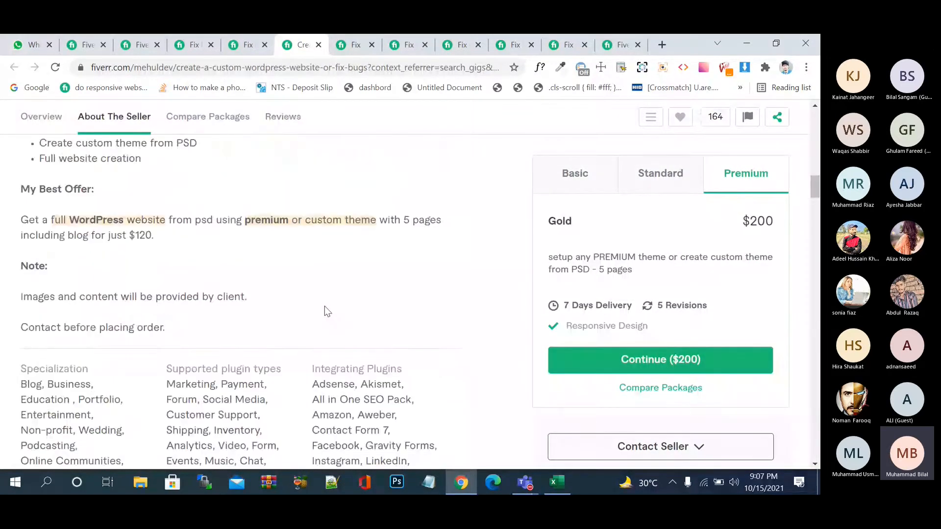
{"action": "scroll", "coordinate": [328, 311], "scroll_direction": "down", "scroll_amount": 3}
{"action": "scroll", "coordinate": [327, 311], "scroll_direction": "up", "scroll_amount": 6}
{"action": "scroll", "coordinate": [327, 311], "scroll_direction": "up", "scroll_amount": 1}
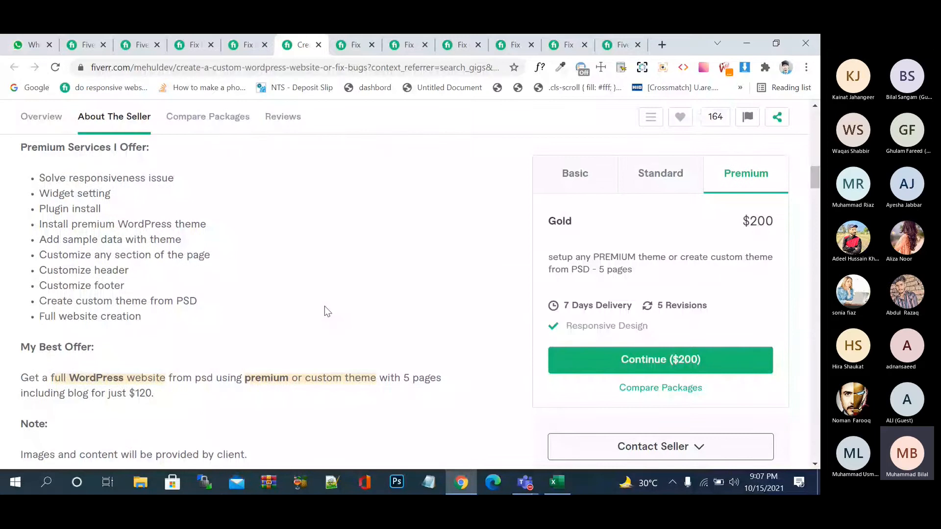
Step: Reread the About Me text of the custom WordPress website or bug-fixing gig and check its Basic package
{"action": "scroll", "coordinate": [327, 311], "scroll_direction": "up", "scroll_amount": 5}
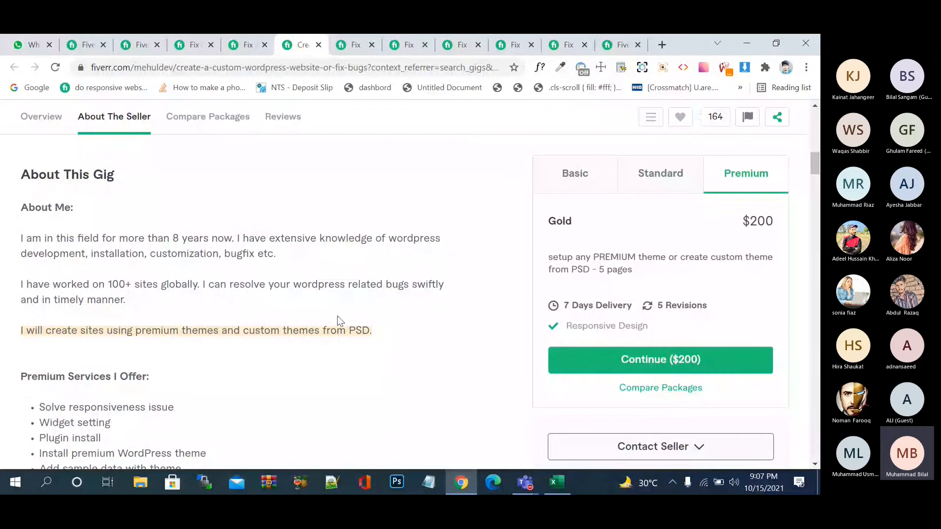
{"action": "scroll", "coordinate": [337, 316], "scroll_direction": "down", "scroll_amount": 1}
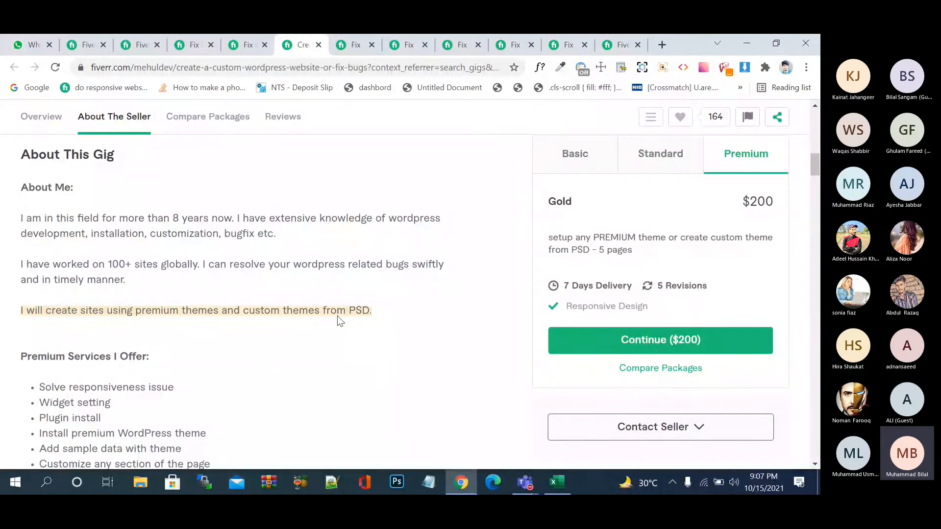
{"action": "scroll", "coordinate": [338, 316], "scroll_direction": "down", "scroll_amount": 1}
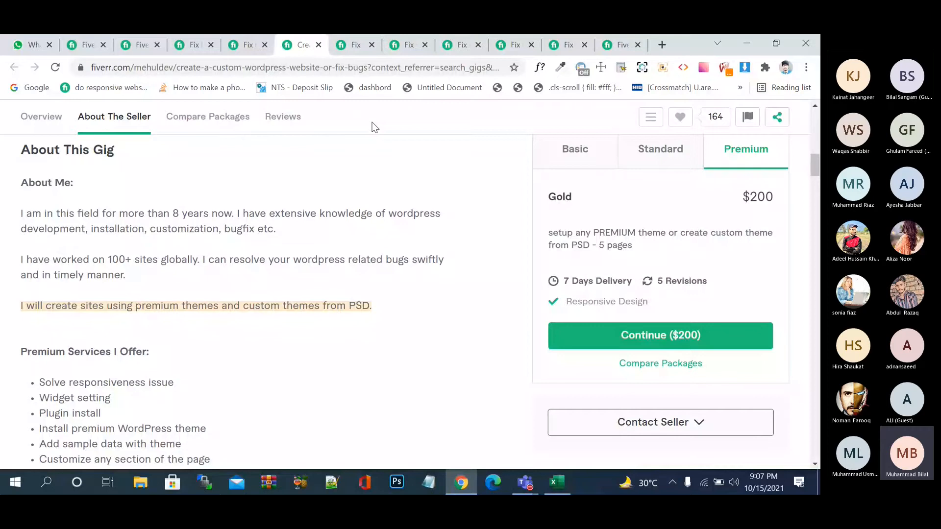
{"action": "left_click", "coordinate": [593, 162]}
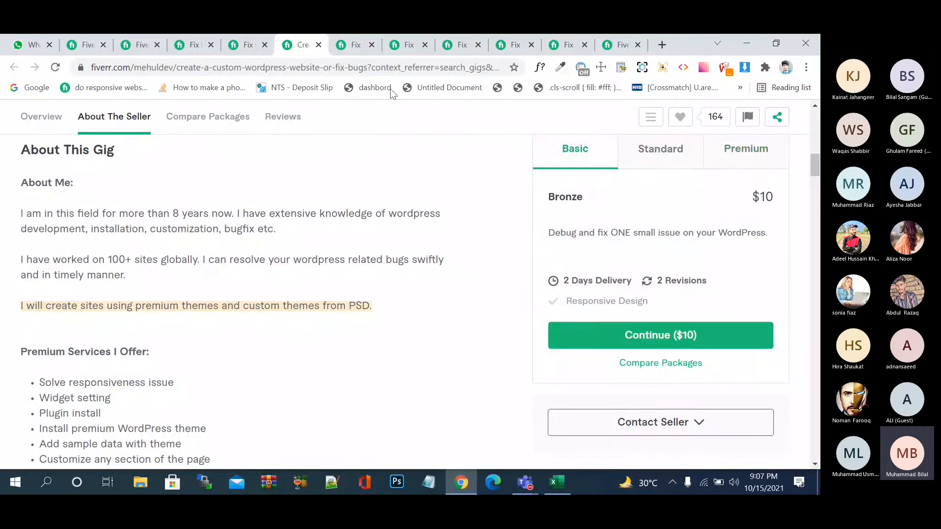
Step: Read the competing "I will fix your wordpress bug" gig's About This Gig introduction and its list of common issues
{"action": "key", "text": "ctrl+Tab"}
{"action": "scroll", "coordinate": [380, 243], "scroll_direction": "up", "scroll_amount": 15}
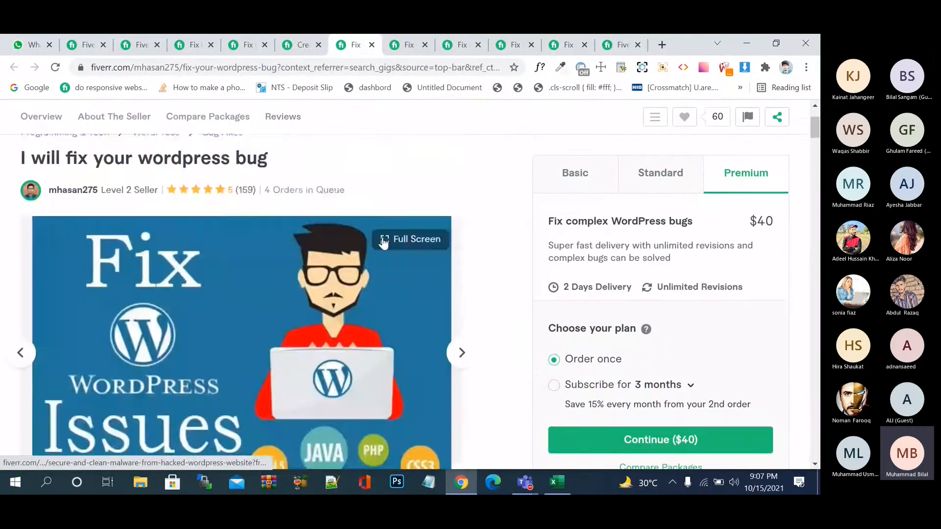
{"action": "scroll", "coordinate": [385, 242], "scroll_direction": "up", "scroll_amount": 1}
{"action": "scroll", "coordinate": [385, 243], "scroll_direction": "down", "scroll_amount": 5}
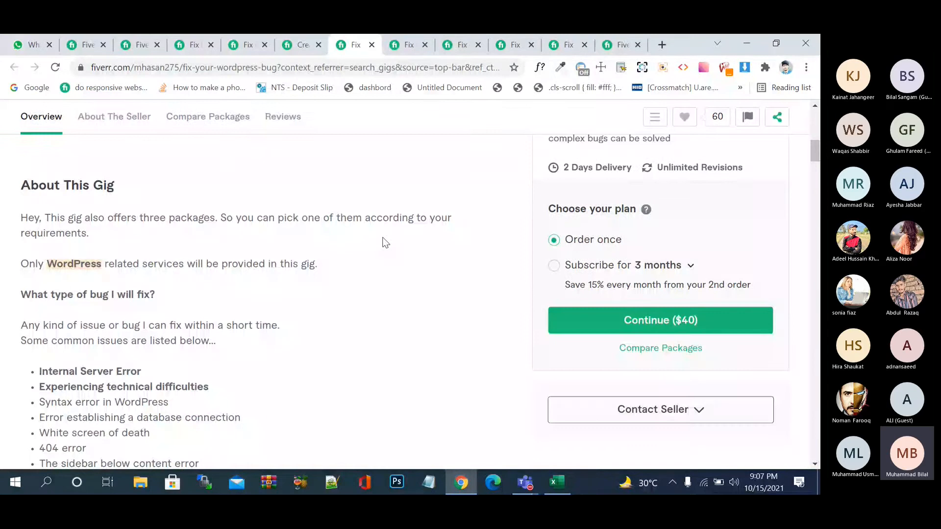
{"action": "scroll", "coordinate": [385, 243], "scroll_direction": "down", "scroll_amount": 1}
{"action": "scroll", "coordinate": [405, 273], "scroll_direction": "down", "scroll_amount": 1}
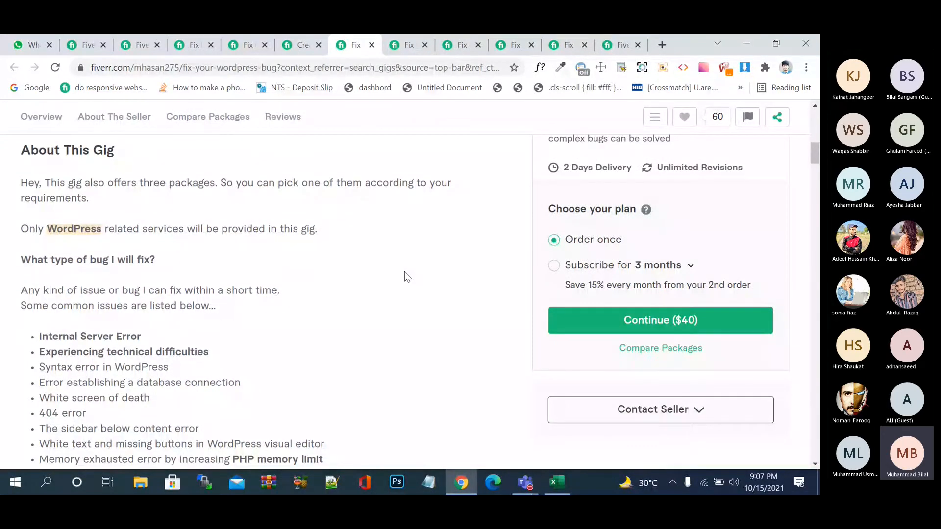
{"action": "scroll", "coordinate": [405, 272], "scroll_direction": "down", "scroll_amount": 2}
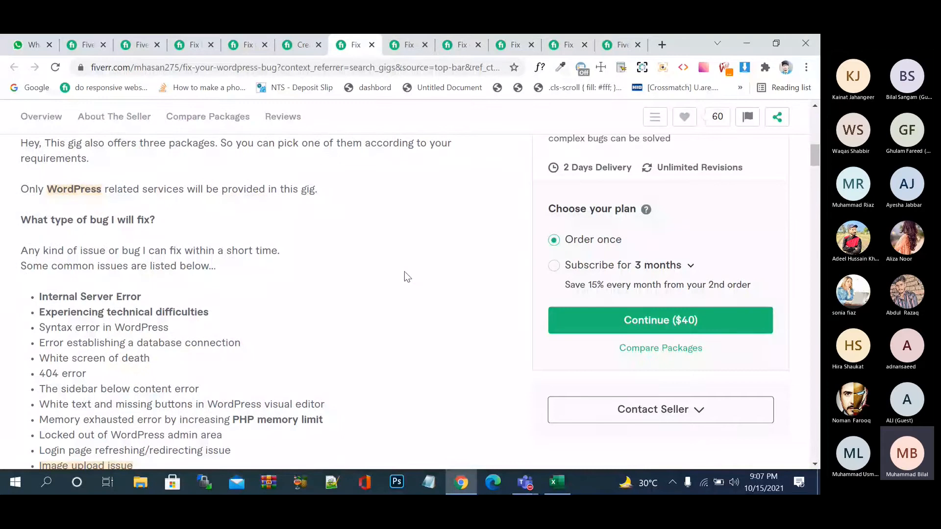
{"action": "scroll", "coordinate": [404, 272], "scroll_direction": "down", "scroll_amount": 1}
{"action": "left_click_drag", "start_coordinate": [319, 179], "coordinate": [28, 179]}
{"action": "left_click", "coordinate": [243, 202]}
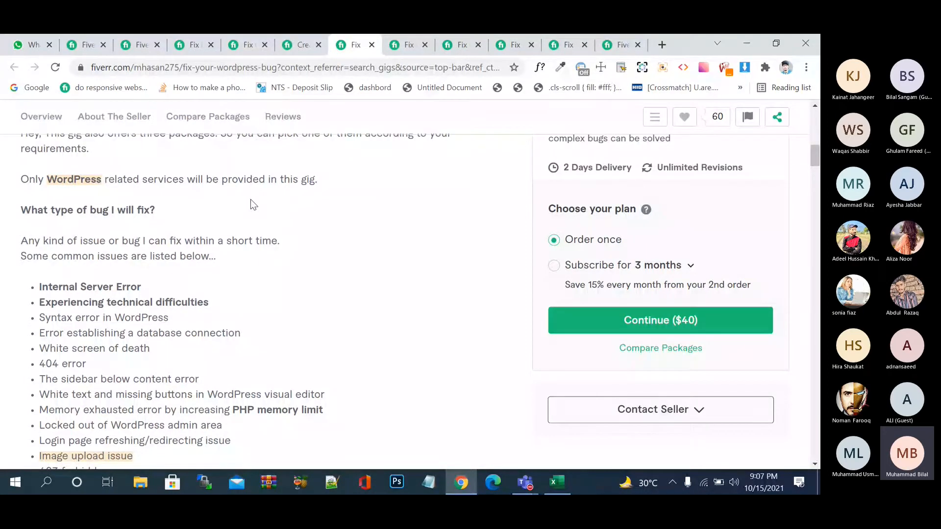
{"action": "scroll", "coordinate": [251, 200], "scroll_direction": "down", "scroll_amount": 1}
{"action": "scroll", "coordinate": [251, 200], "scroll_direction": "up", "scroll_amount": 1}
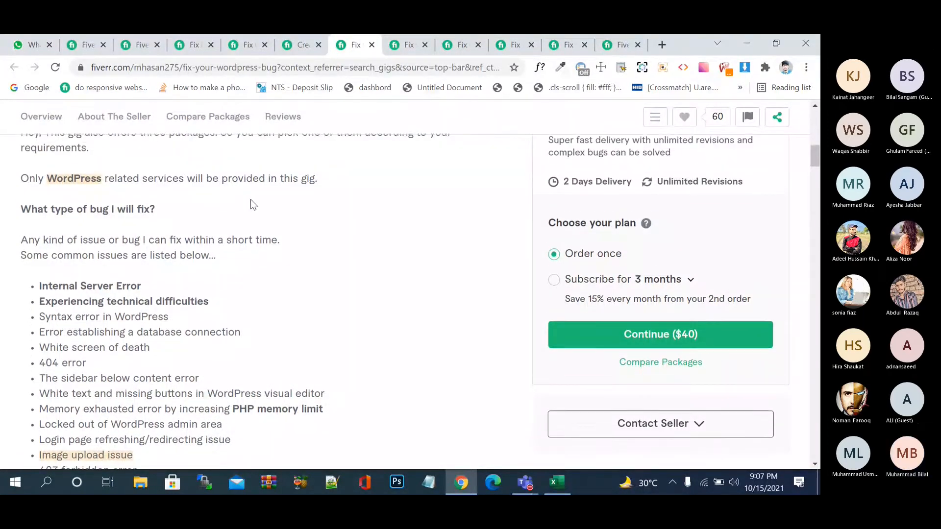
{"action": "scroll", "coordinate": [251, 199], "scroll_direction": "down", "scroll_amount": 1}
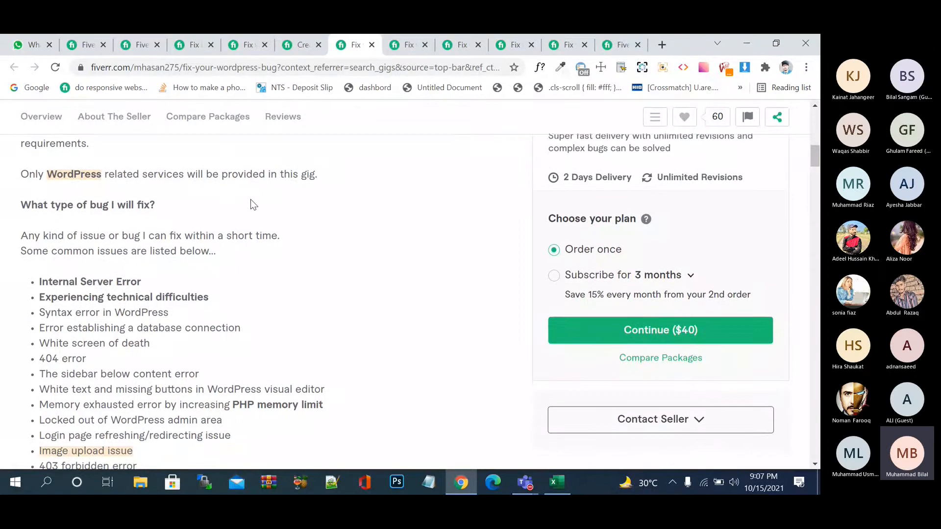
Step: Examine the opening note and introduction of the competing gig that fixes a WordPress bug or error in 1 hour
{"action": "left_click", "coordinate": [402, 46]}
{"action": "scroll", "coordinate": [346, 224], "scroll_direction": "up", "scroll_amount": 20}
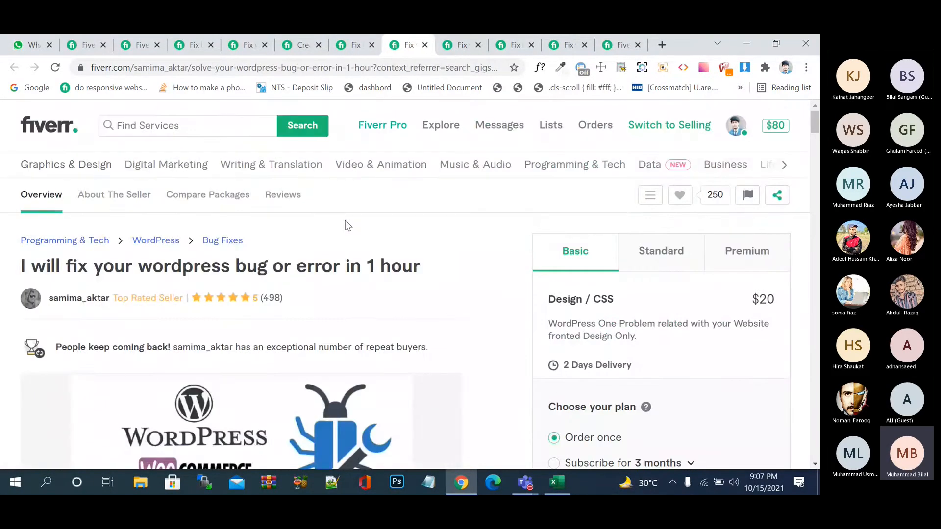
{"action": "scroll", "coordinate": [347, 225], "scroll_direction": "down", "scroll_amount": 4}
{"action": "scroll", "coordinate": [345, 226], "scroll_direction": "down", "scroll_amount": 7}
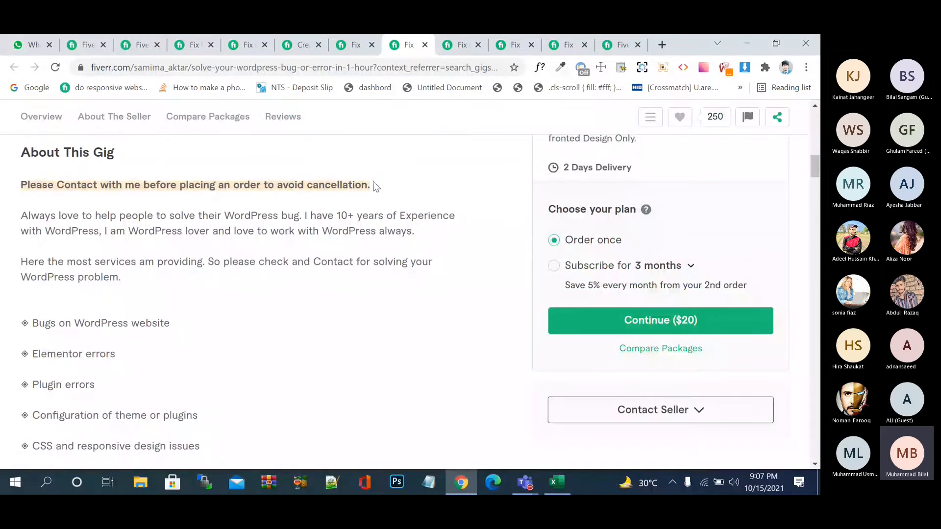
{"action": "left_click_drag", "start_coordinate": [373, 186], "coordinate": [77, 182]}
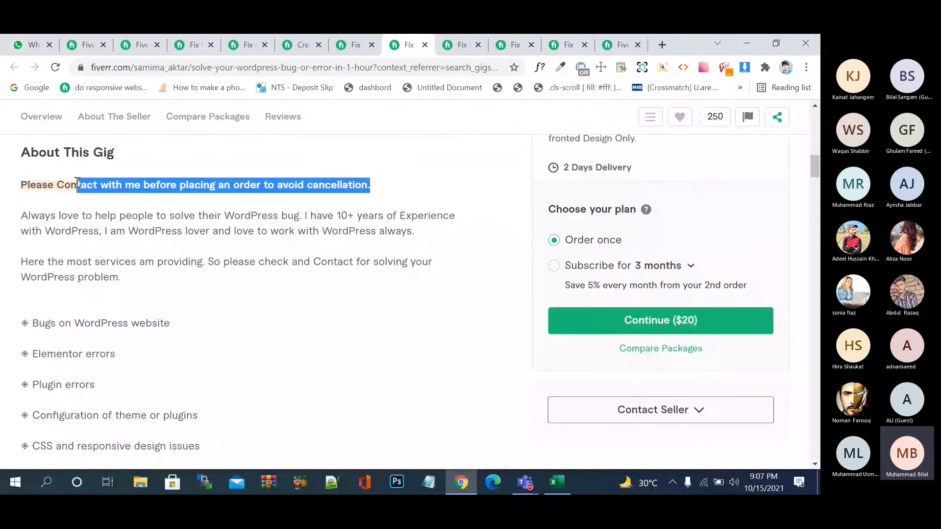
{"action": "left_click", "coordinate": [107, 193]}
Step: Look through the gig search results and the other open competing gigs, then return to the 1-hour WordPress bug gig
{"action": "left_click", "coordinate": [138, 46]}
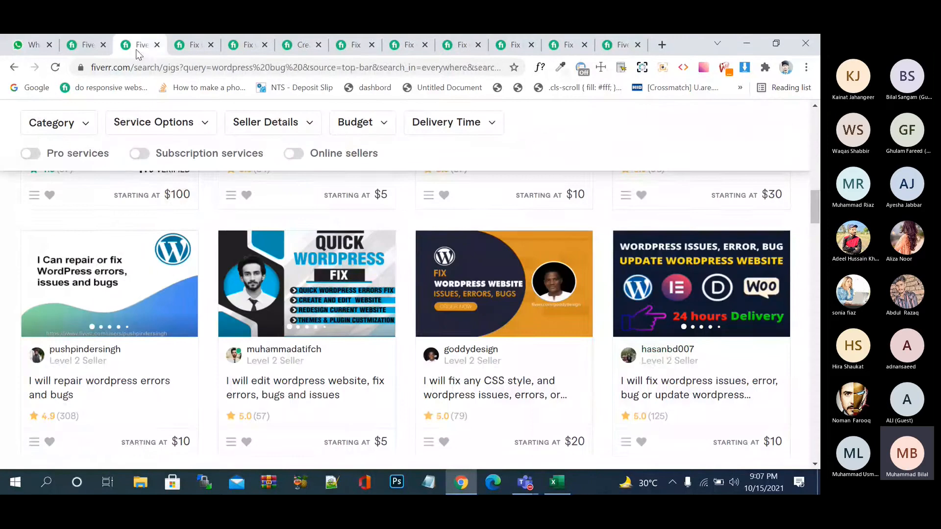
{"action": "left_click", "coordinate": [570, 45]}
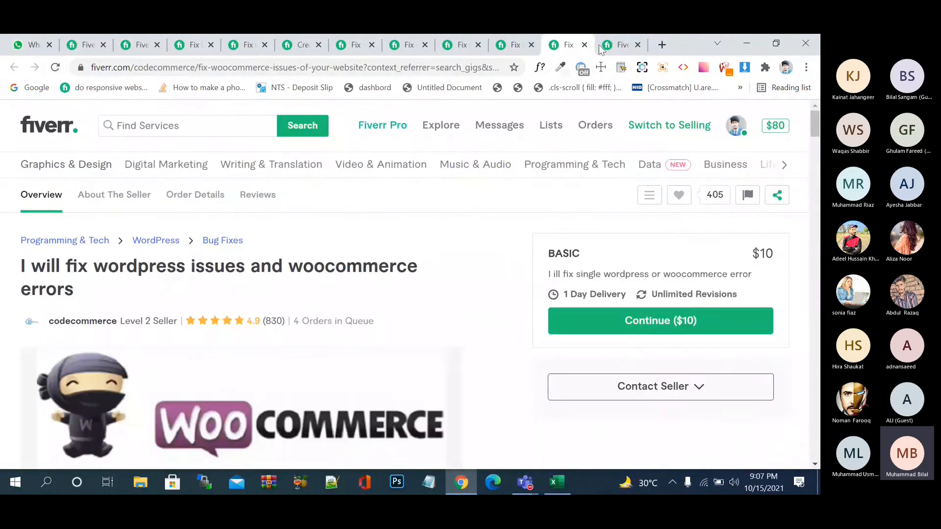
{"action": "left_click", "coordinate": [601, 47]}
{"action": "left_click", "coordinate": [566, 46]}
{"action": "left_click", "coordinate": [463, 45]}
{"action": "left_click", "coordinate": [411, 45]}
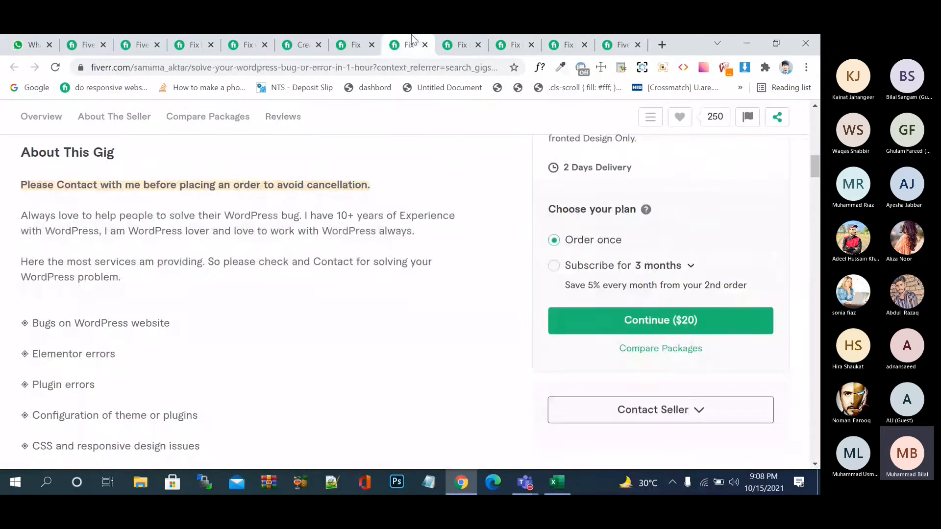
{"action": "left_click", "coordinate": [370, 39]}
{"action": "left_click", "coordinate": [302, 45]}
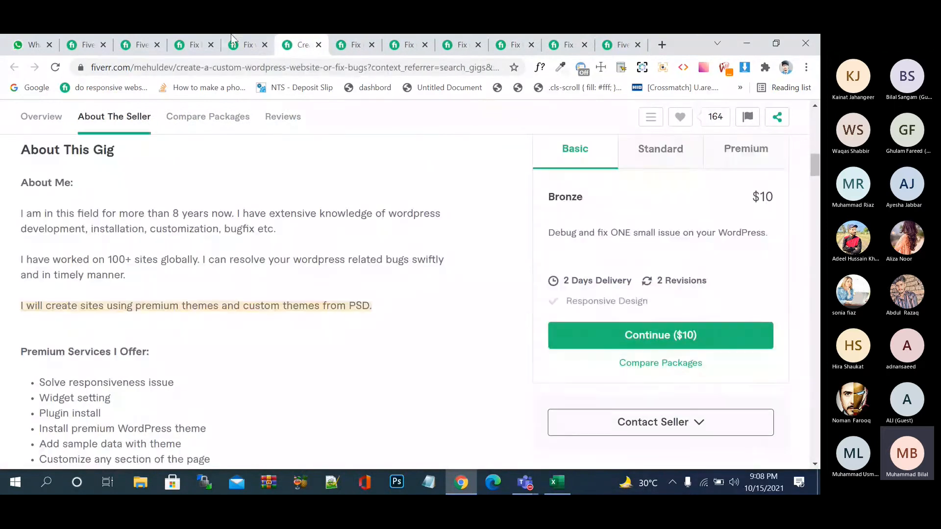
{"action": "left_click", "coordinate": [244, 43]}
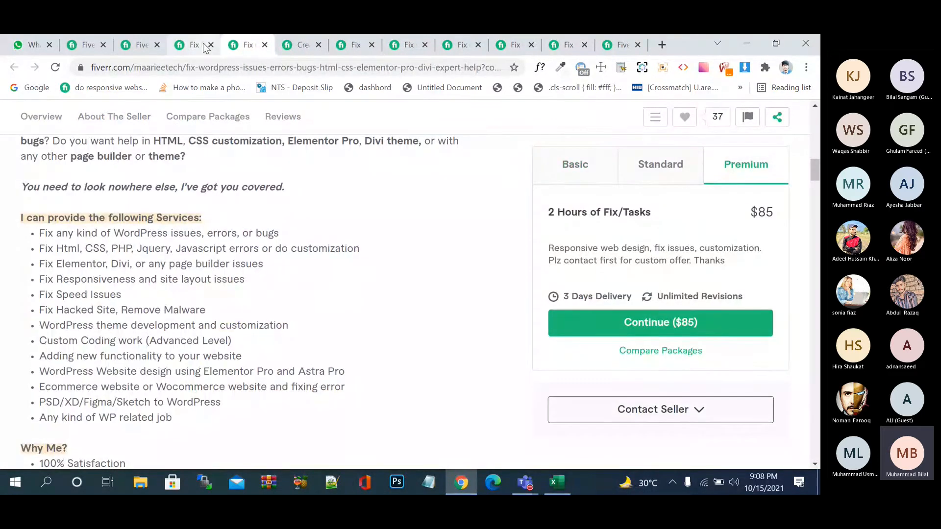
{"action": "left_click", "coordinate": [142, 44]}
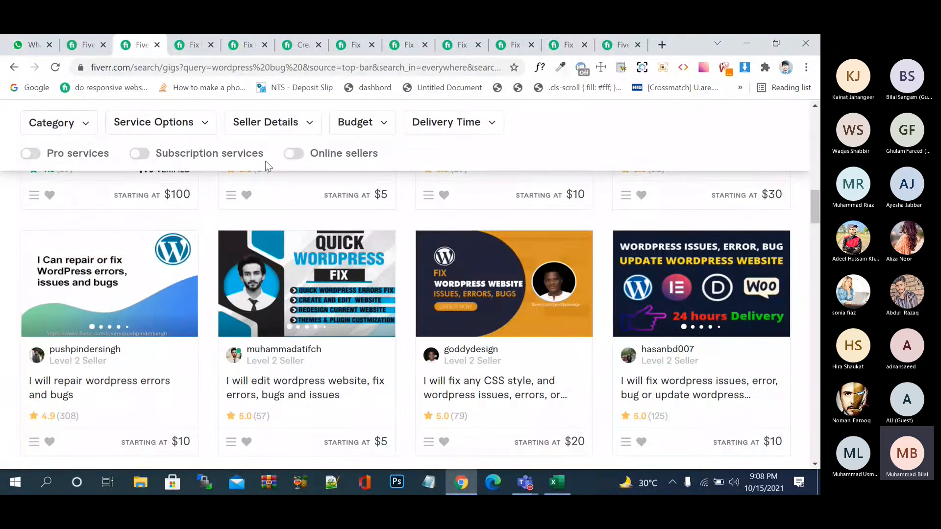
{"action": "left_click", "coordinate": [502, 49]}
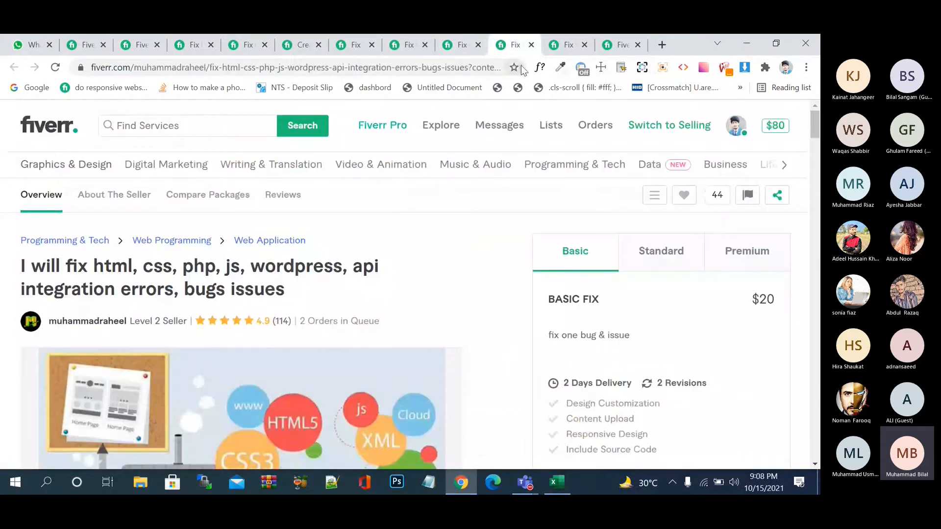
{"action": "left_click", "coordinate": [408, 46]}
{"action": "left_click", "coordinate": [401, 48]}
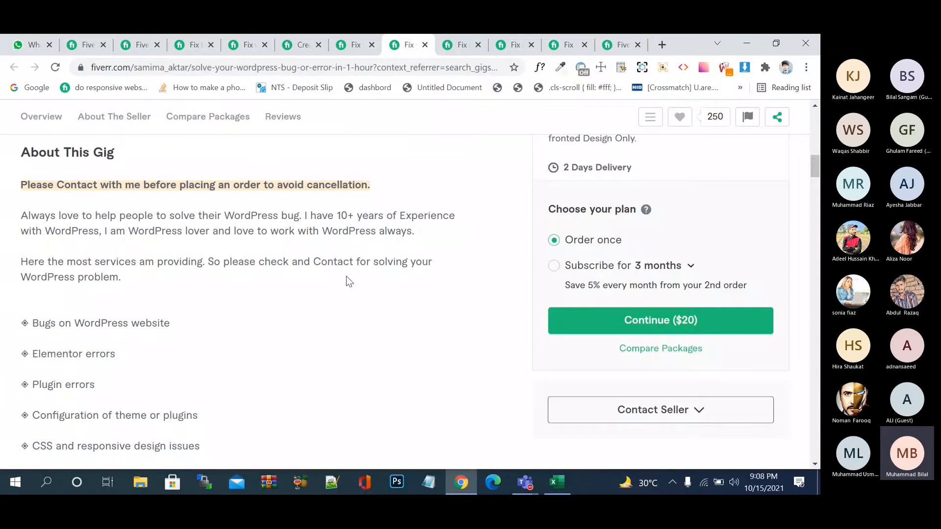
Step: Read the contact-before-ordering note and the introduction in the 1-hour WordPress bug gig's description
{"action": "left_click_drag", "start_coordinate": [362, 185], "coordinate": [371, 185]}
{"action": "left_click", "coordinate": [133, 201]}
{"action": "scroll", "coordinate": [238, 283], "scroll_direction": "down", "scroll_amount": 2}
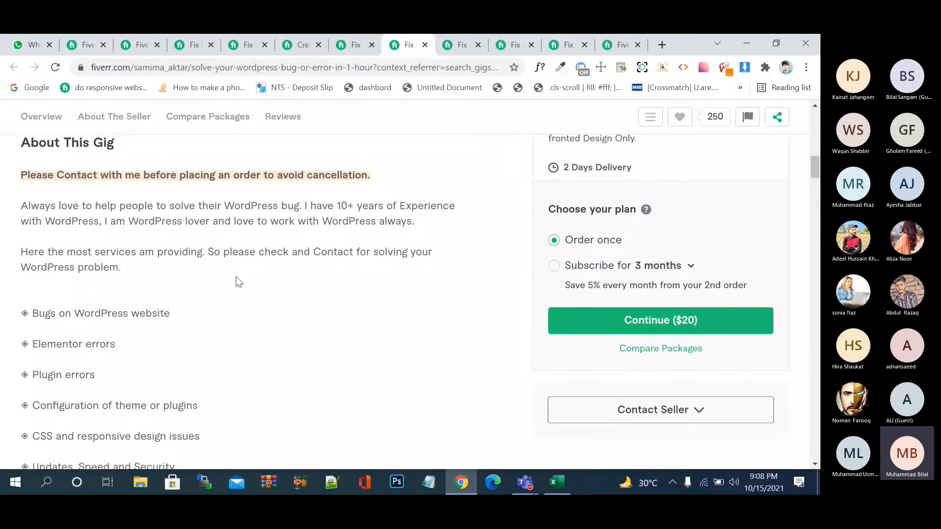
{"action": "scroll", "coordinate": [236, 279], "scroll_direction": "up", "scroll_amount": 4}
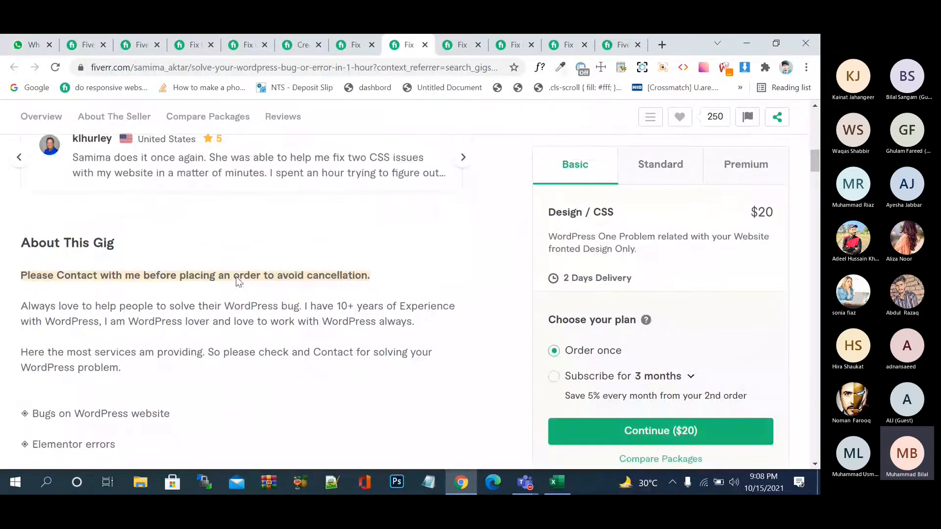
{"action": "scroll", "coordinate": [116, 263], "scroll_direction": "down", "scroll_amount": 1}
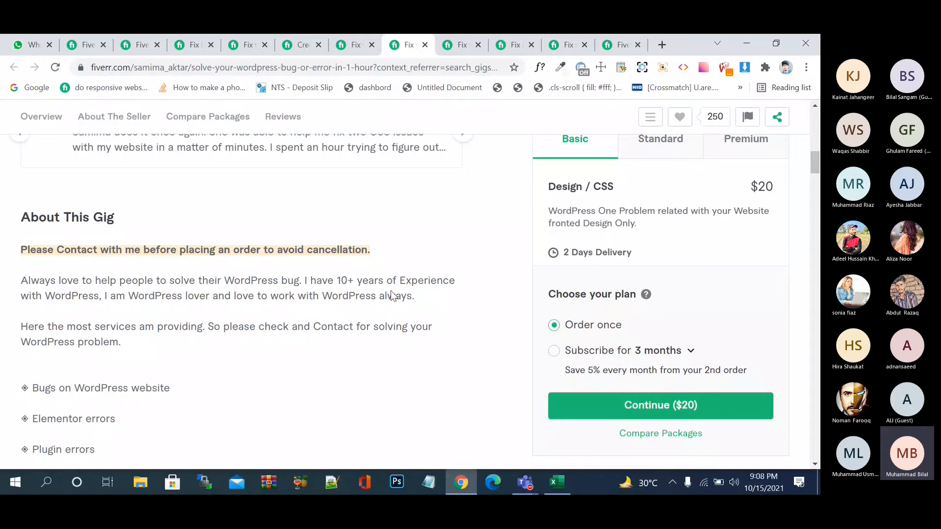
Step: Copy the "Always love to help people" paragraph from the 1-hour gig into the description and put "Hi Welcome to" before it
{"action": "left_click_drag", "start_coordinate": [413, 296], "coordinate": [21, 284]}
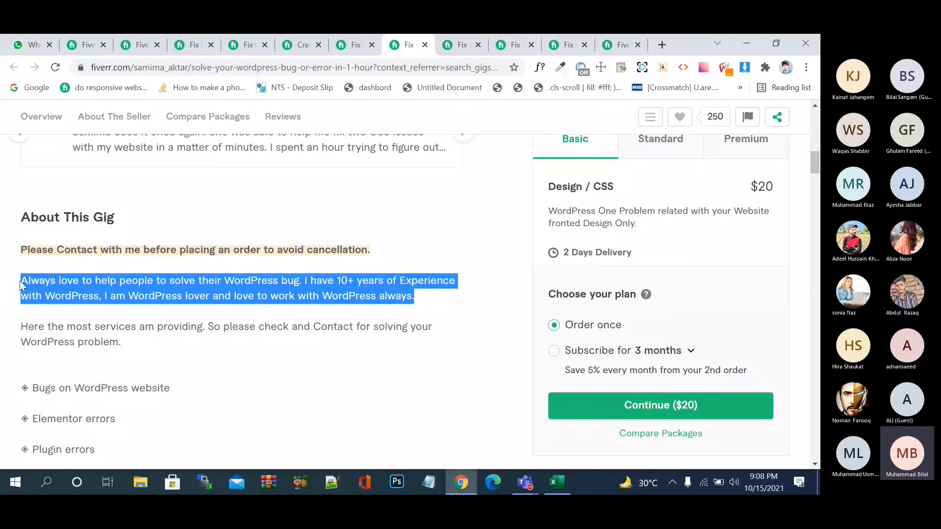
{"action": "left_click", "coordinate": [140, 44]}
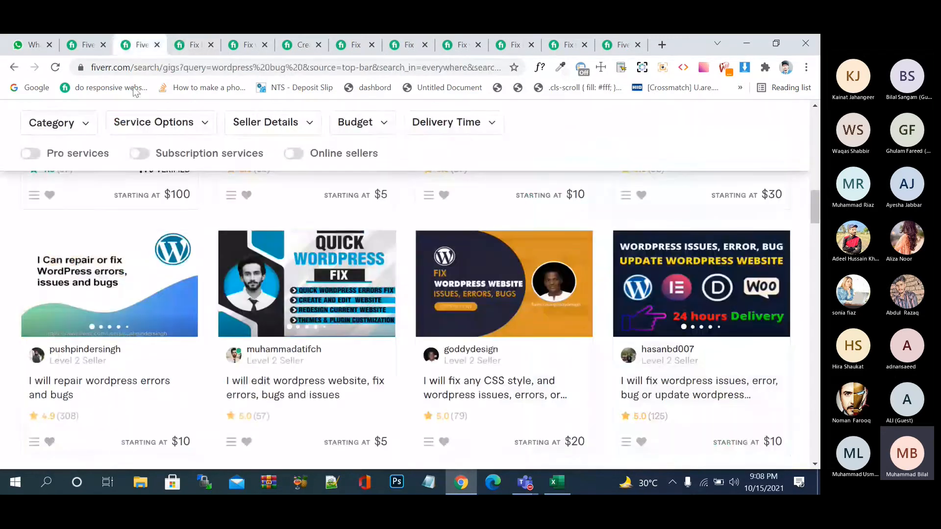
{"action": "left_click", "coordinate": [99, 51]}
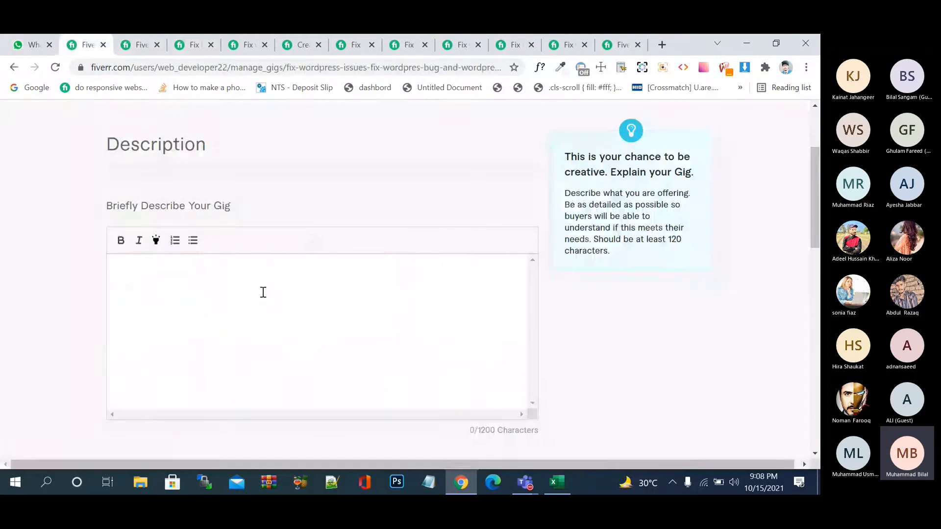
{"action": "left_click", "coordinate": [118, 268]}
{"action": "type", "text": "Hi Welcom"}
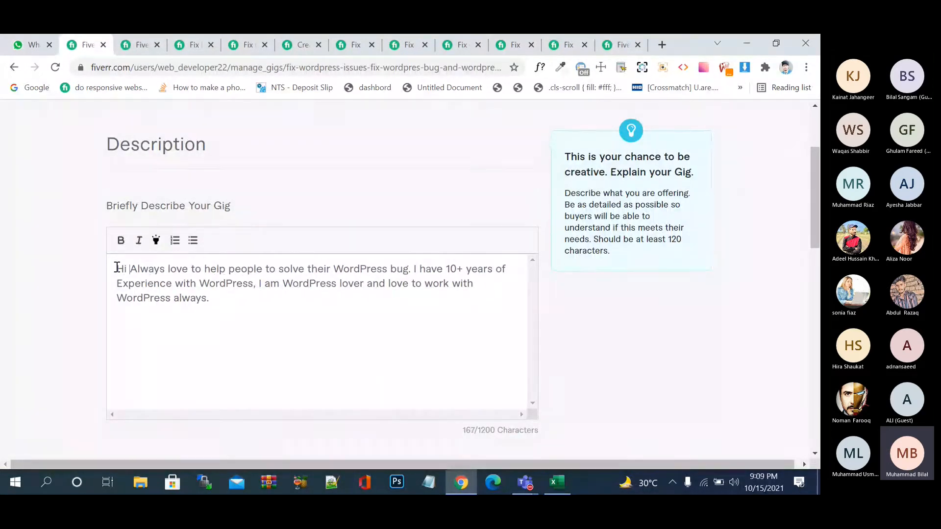
{"action": "type", "text": "e to"}
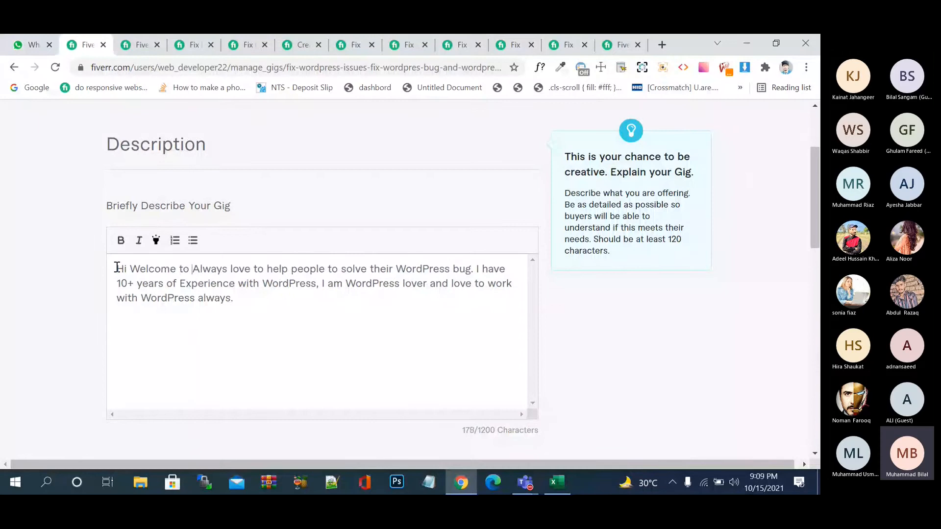
Step: Copy the greeting "Hello and Welcome to my Fiverr Gig" from the competing gig offering HTML, CSS, Elementor Pro and Divi help
{"action": "left_click", "coordinate": [185, 44]}
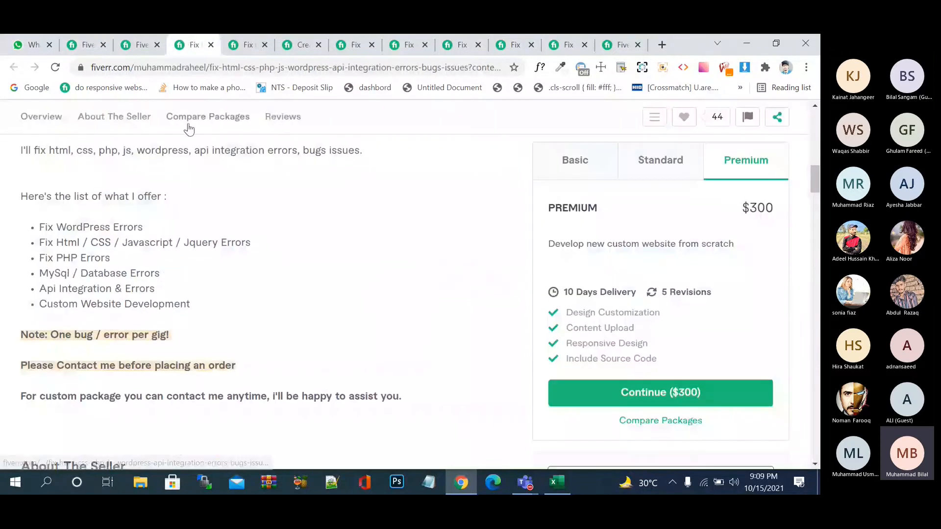
{"action": "scroll", "coordinate": [218, 163], "scroll_direction": "up", "scroll_amount": 10}
{"action": "left_click", "coordinate": [255, 43]}
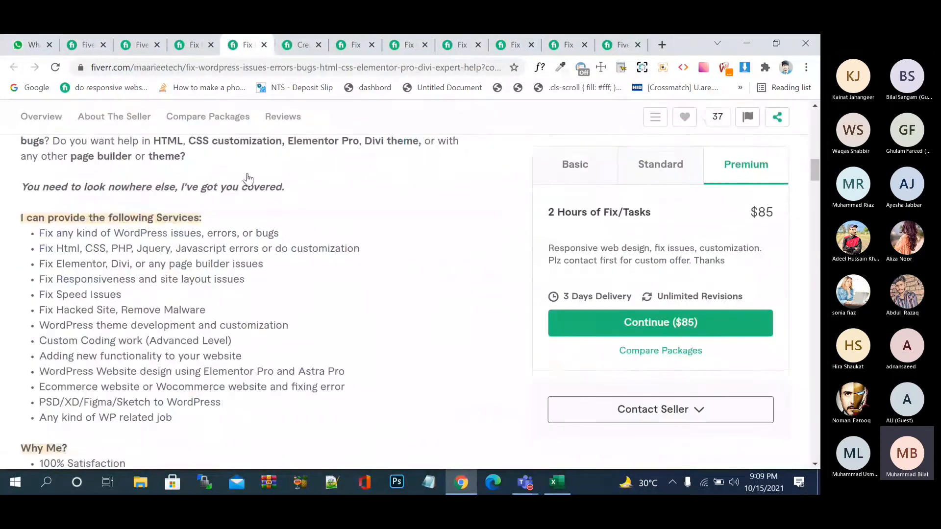
{"action": "scroll", "coordinate": [247, 179], "scroll_direction": "up", "scroll_amount": 3}
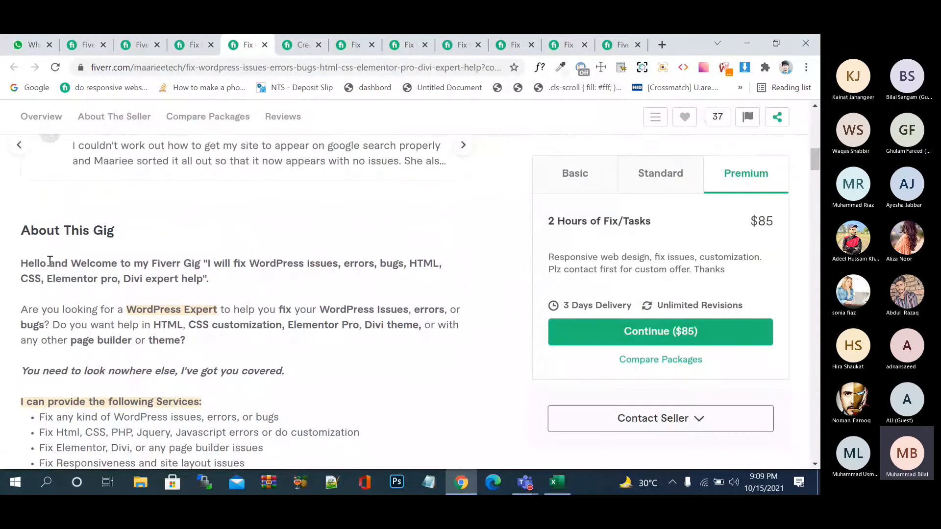
{"action": "left_click_drag", "start_coordinate": [22, 264], "coordinate": [202, 264]}
{"action": "key", "text": "ctrl+c"}
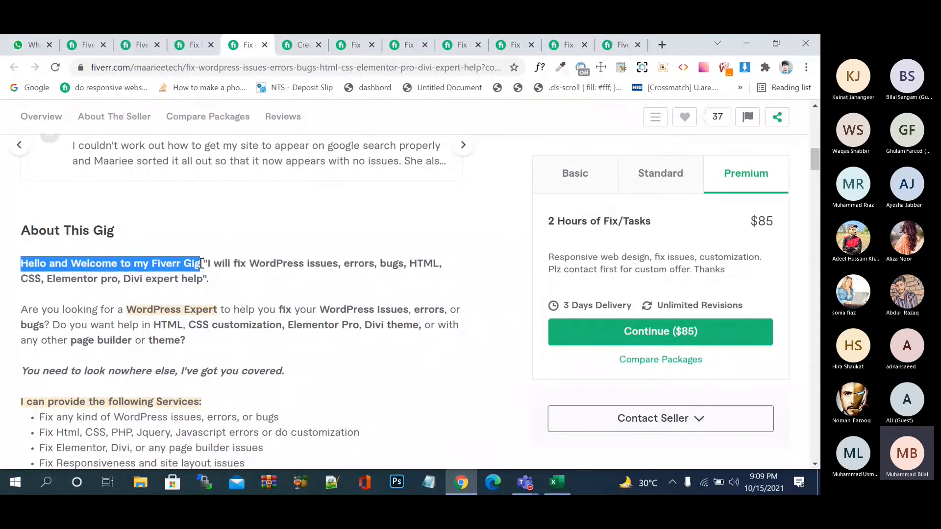
Step: Replace "Hi Welcome to" in the gig description with the copied greeting, on its own line above the paragraph
{"action": "left_click", "coordinate": [111, 34]}
{"action": "left_click_drag", "start_coordinate": [190, 269], "coordinate": [109, 274]}
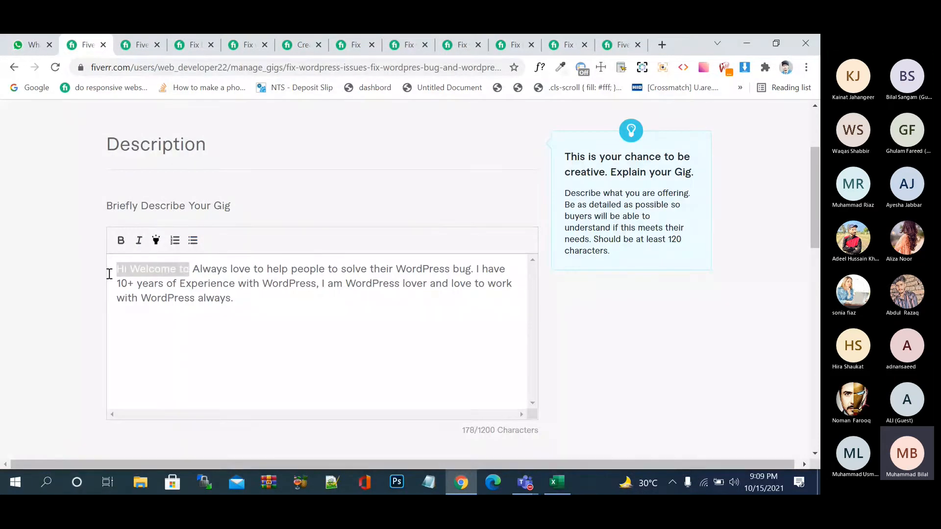
{"action": "key", "text": "BackSpace"}
{"action": "key", "text": "Return"}
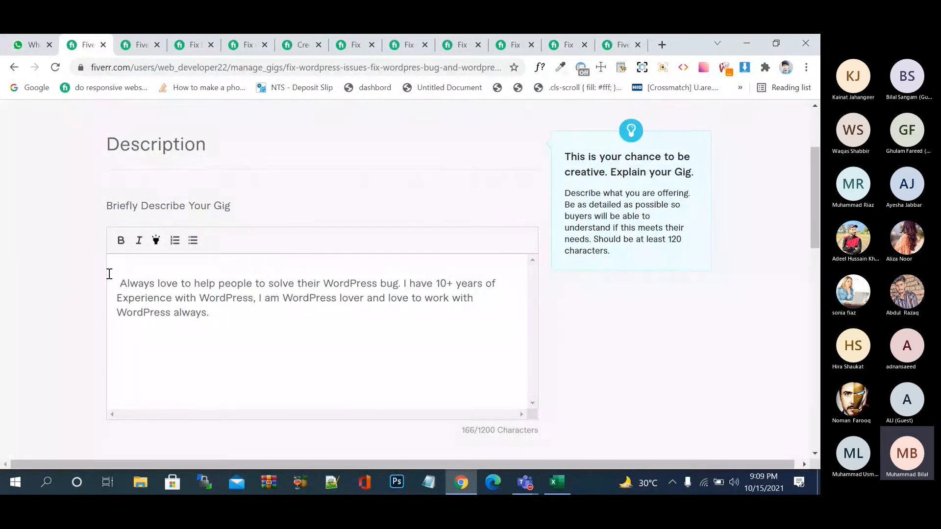
{"action": "key", "text": "ctrl+v"}
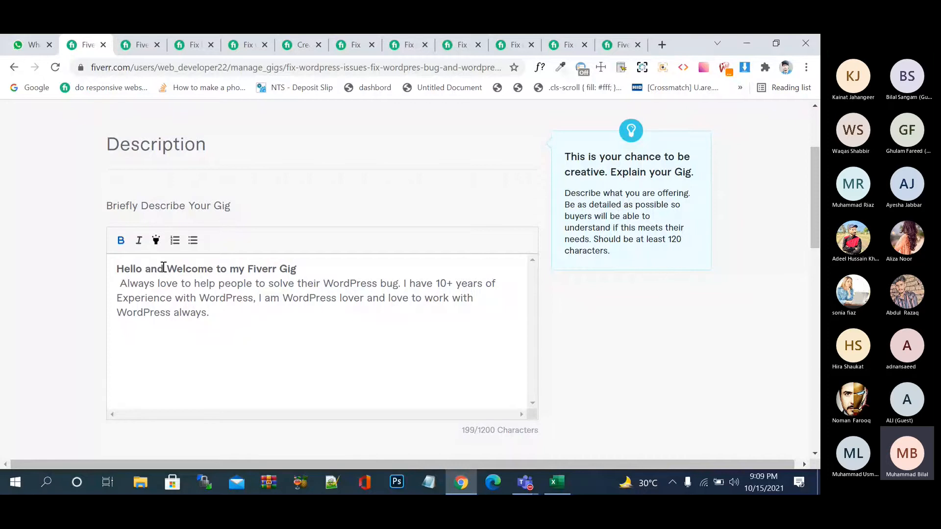
Step: Add the gig title "fix wordpress issues fix wordpres bug and wordpress error" from the Overview in quotation marks after the greeting
{"action": "type", "text": "\"\""}
{"action": "scroll", "coordinate": [303, 268], "scroll_direction": "up", "scroll_amount": 3}
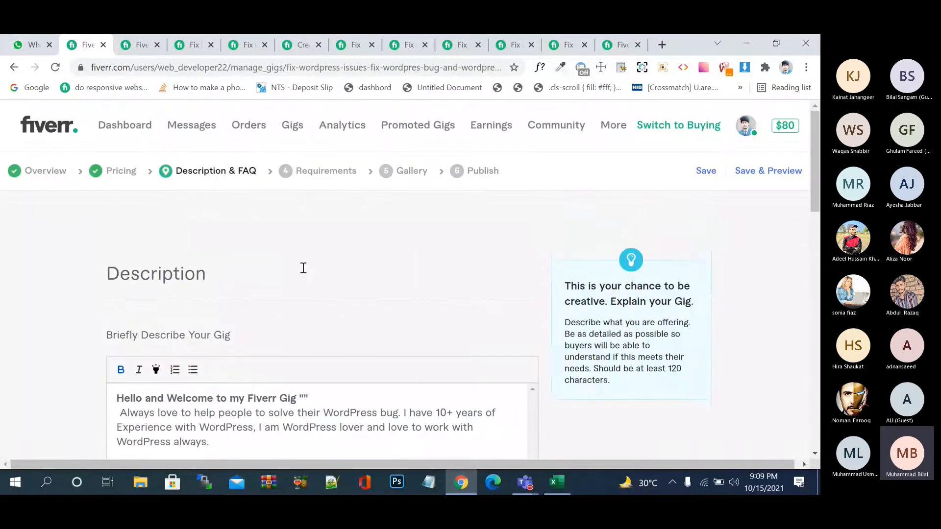
{"action": "left_click", "coordinate": [62, 180]}
{"action": "triple_click", "coordinate": [310, 292]}
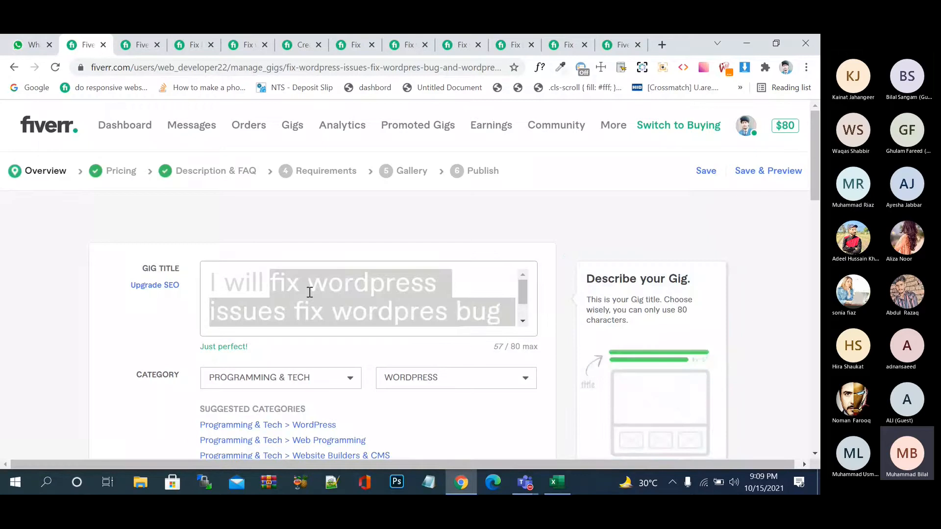
{"action": "left_click", "coordinate": [238, 171]}
{"action": "scroll", "coordinate": [292, 378], "scroll_direction": "down", "scroll_amount": 3}
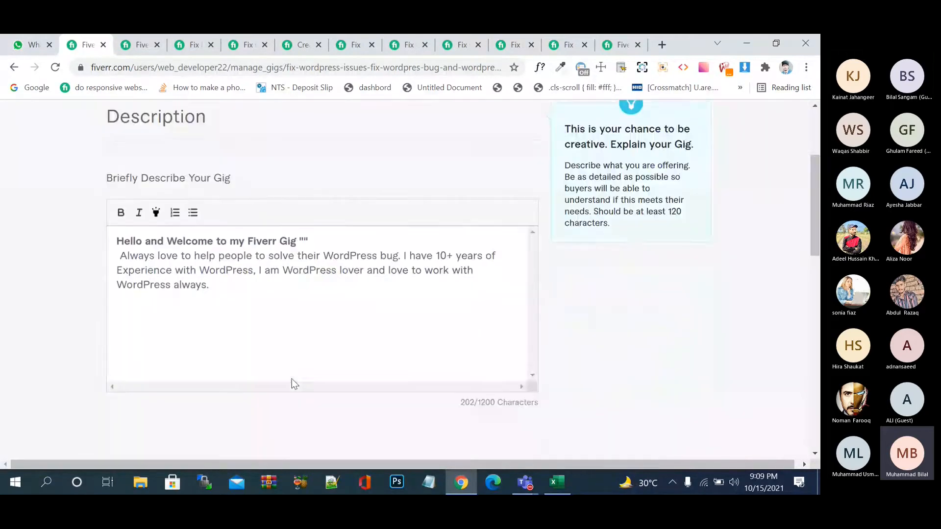
{"action": "left_click", "coordinate": [304, 239]}
{"action": "type", "text": "fix wordpress issues fix wordpres bug and wordpress error"}
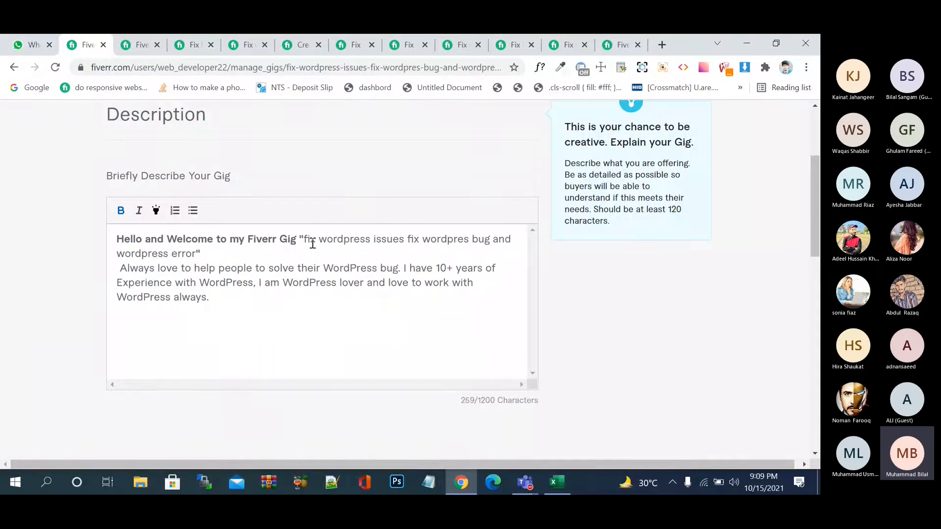
Step: Correct the spelling of "wordpres" to "wordpress" in the quoted gig title of the description
{"action": "scroll", "coordinate": [313, 243], "scroll_direction": "up", "scroll_amount": 1}
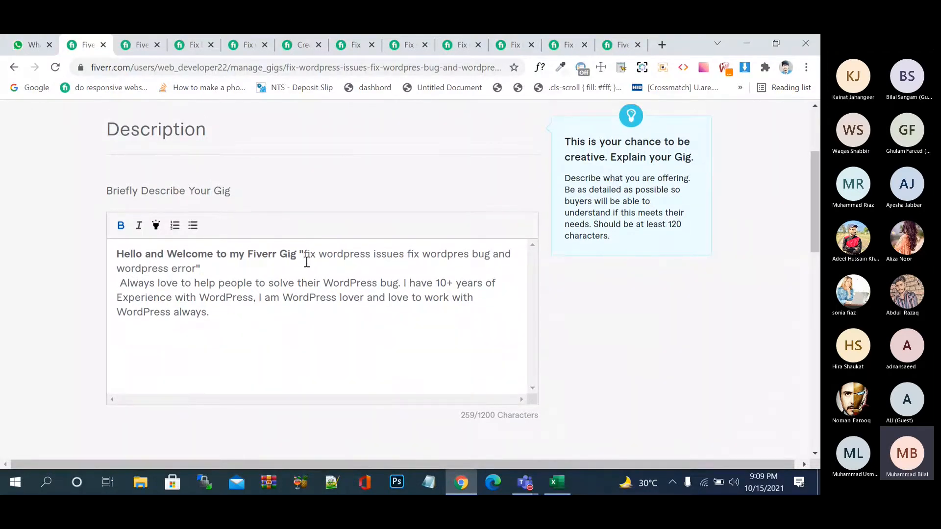
{"action": "left_click", "coordinate": [307, 261]}
{"action": "left_click", "coordinate": [470, 255]}
{"action": "type", "text": "s"}
Step: Extend "WordPress bug" in the description's first sentence to read "WordPress bug,issues and error"
{"action": "scroll", "coordinate": [340, 328], "scroll_direction": "down", "scroll_amount": 1}
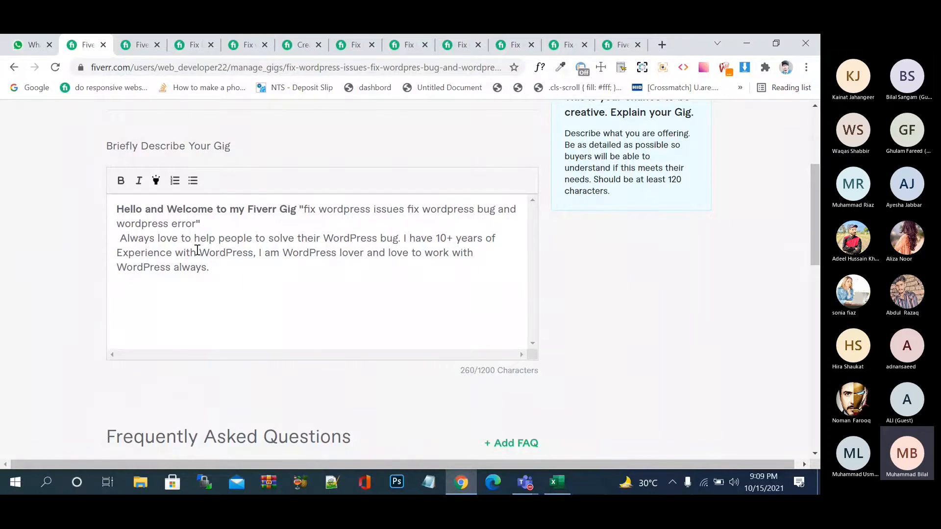
{"action": "left_click", "coordinate": [399, 240]}
{"action": "type", "text": "."}
{"action": "type", "text": "issues and "}
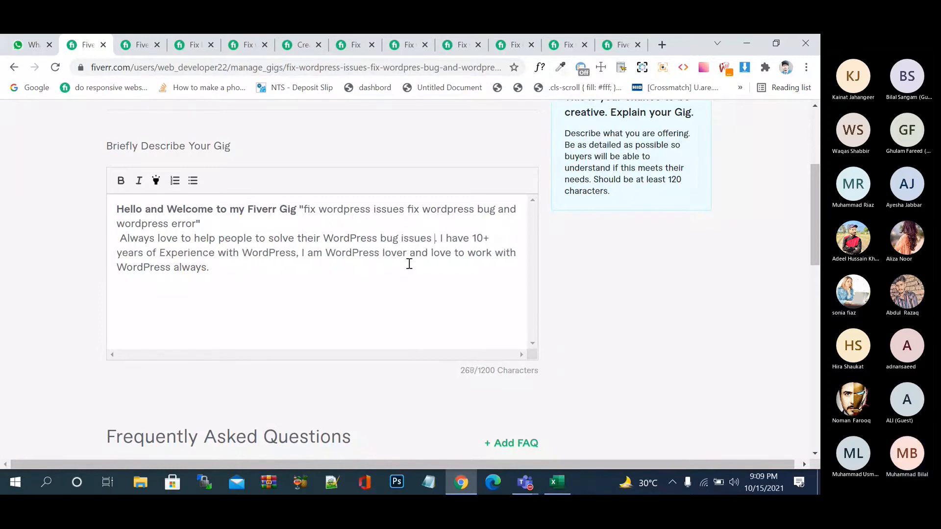
{"action": "type", "text": "werro"}
{"action": "key", "text": "BackSpace"}
{"action": "key", "text": "BackSpace"}
{"action": "key", "text": "BackSpace"}
{"action": "key", "text": "BackSpace"}
{"action": "key", "text": "BackSpace"}
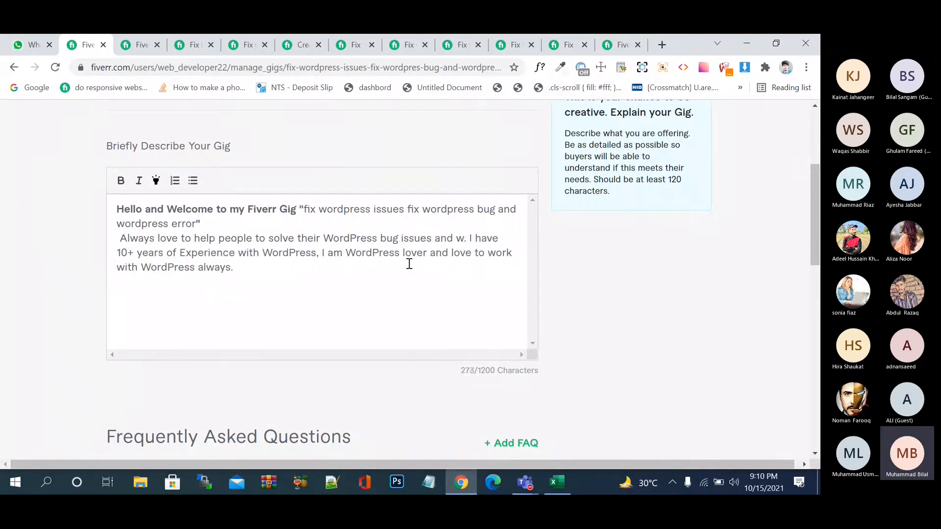
{"action": "type", "text": "err"}
{"action": "type", "text": "or"}
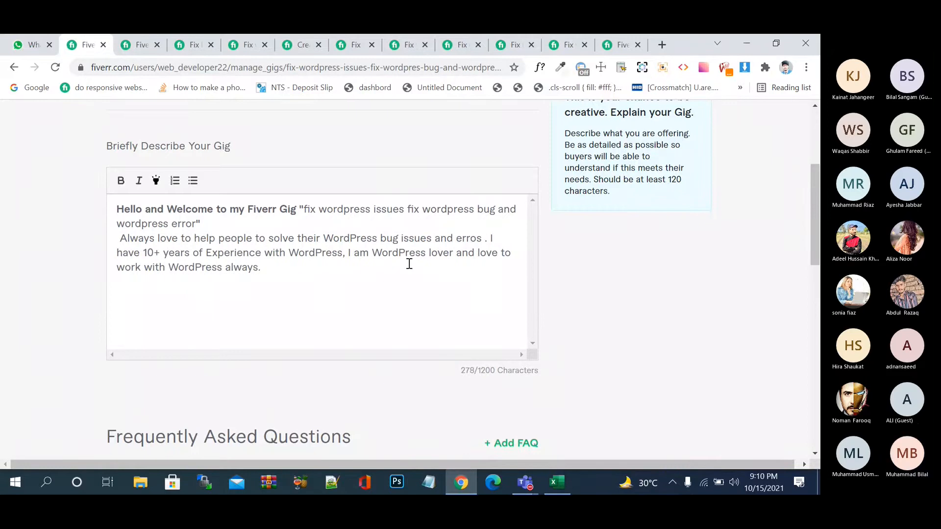
{"action": "key", "text": "BackSpace"}
{"action": "type", "text": "r"}
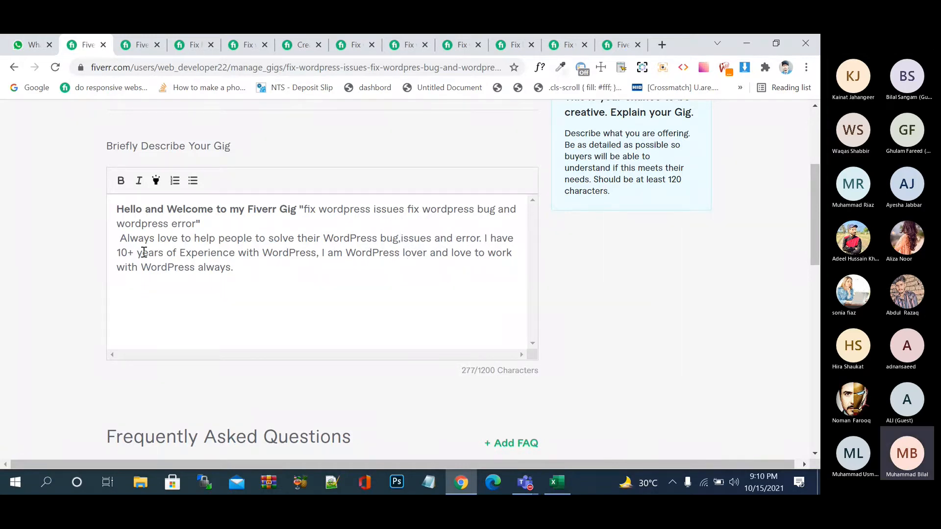
Step: Reword the experience statement in the description to "2+ years of Experience in the wp field"
{"action": "left_click", "coordinate": [121, 252]}
{"action": "key", "text": "Delete"}
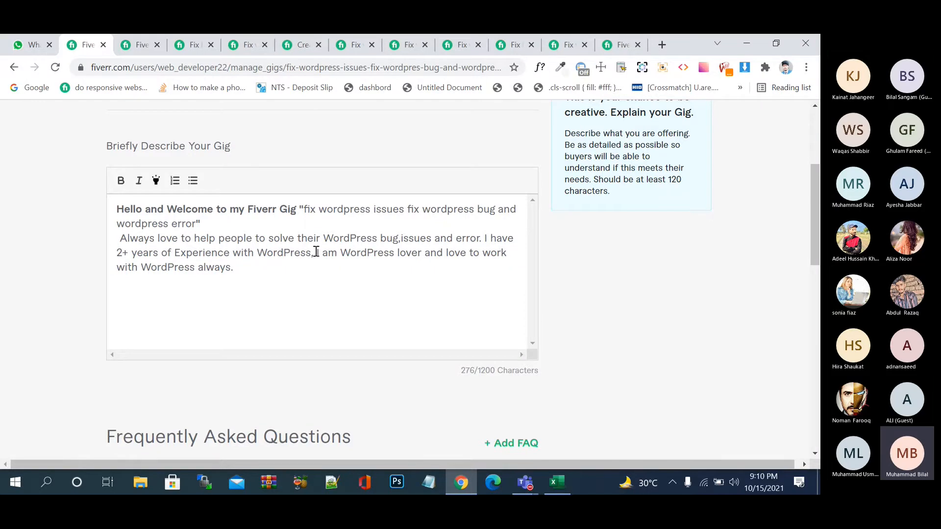
{"action": "left_click_drag", "start_coordinate": [313, 253], "coordinate": [236, 253]}
{"action": "key", "text": "BackSpace"}
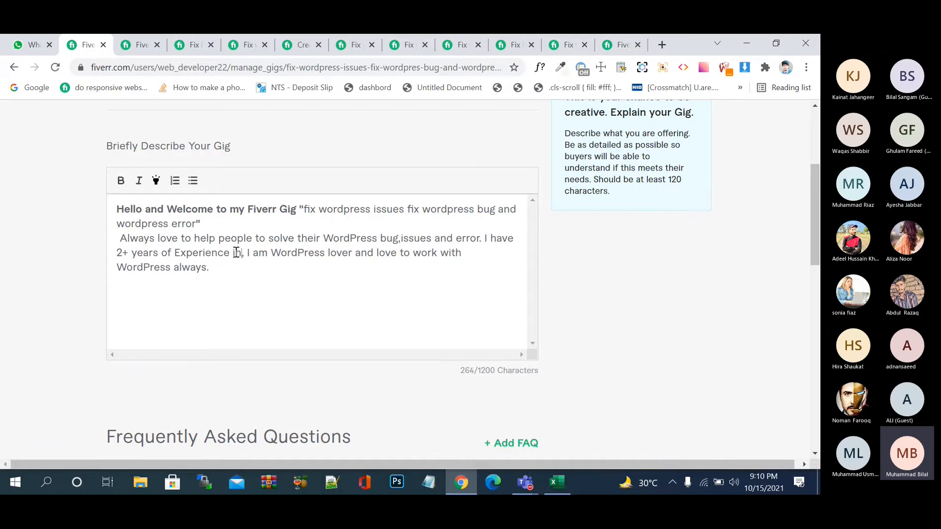
{"action": "type", "text": "in the field"}
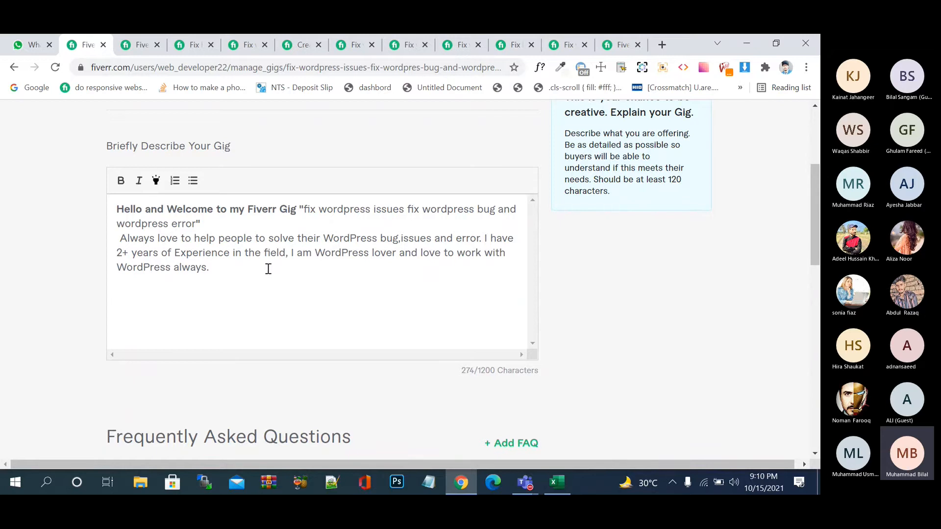
{"action": "left_click", "coordinate": [264, 254]}
{"action": "type", "text": "W"}
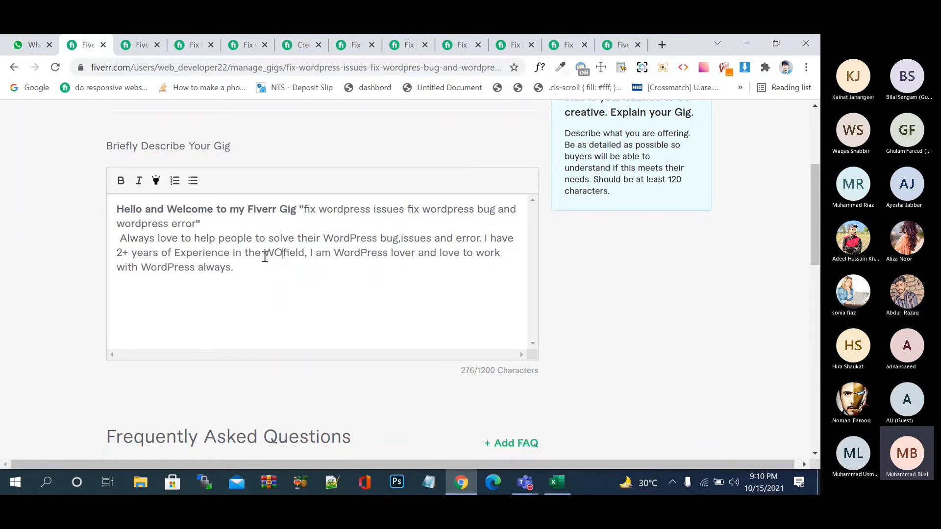
{"action": "key", "text": "BackSpace"}
{"action": "type", "text": "wp"}
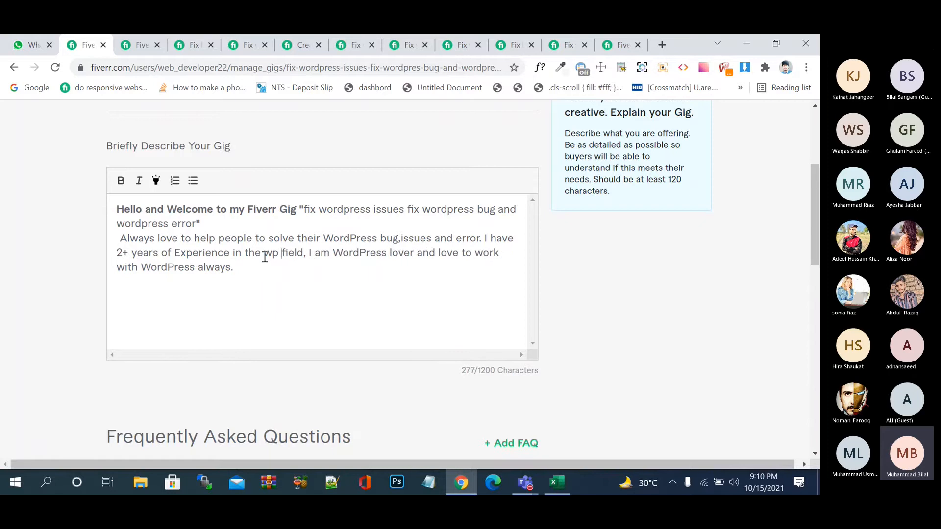
Step: Replace "in the wp field" with "with WP" in the experience sentence of the gig description
{"action": "left_click", "coordinate": [304, 253]}
{"action": "key", "text": "BackSpace"}
{"action": "key", "text": "BackSpace"}
{"action": "key", "text": "BackSpace"}
{"action": "key", "text": "BackSpace"}
{"action": "key", "text": "BackSpace"}
{"action": "key", "text": "BackSpace"}
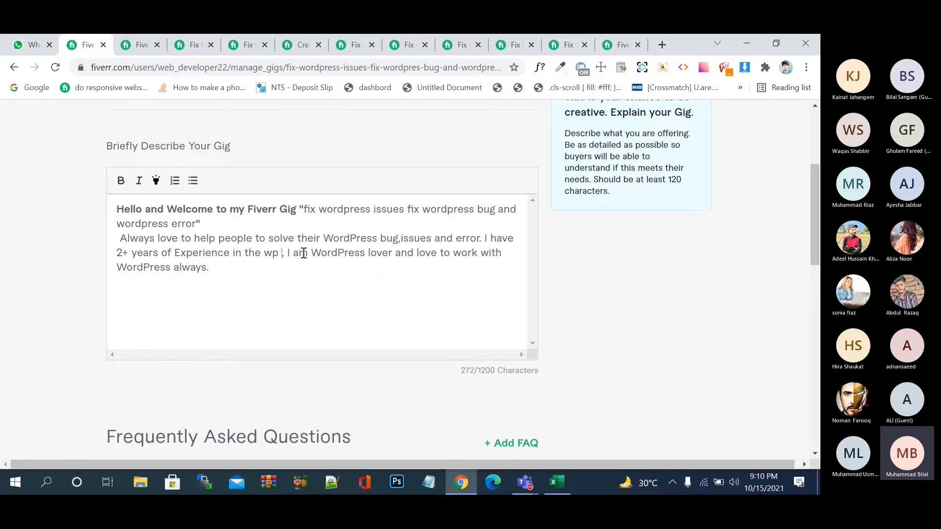
{"action": "key", "text": "BackSpace"}
{"action": "key", "text": "BackSpace"}
{"action": "key", "text": "BackSpace"}
{"action": "key", "text": "BackSpace"}
{"action": "key", "text": "BackSpace"}
{"action": "key", "text": "BackSpace"}
{"action": "key", "text": "BackSpace"}
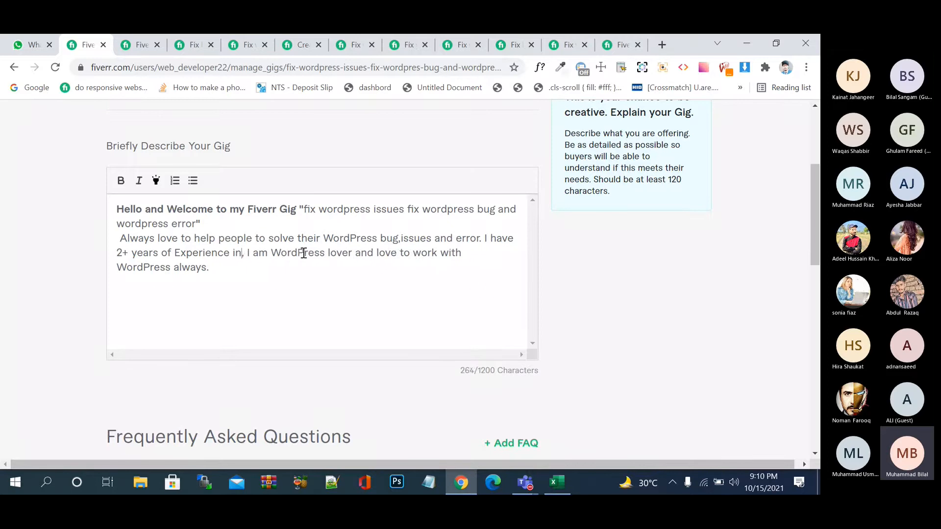
{"action": "key", "text": "BackSpace"}
{"action": "key", "text": "BackSpace"}
{"action": "type", "text": "with wo"}
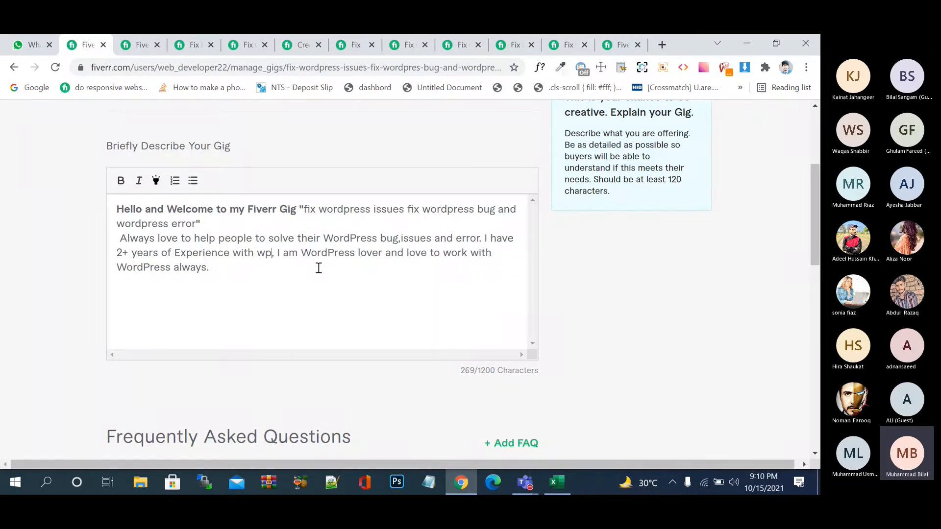
{"action": "key", "text": "BackSpace"}
{"action": "key", "text": "BackSpace"}
{"action": "type", "text": "WP"}
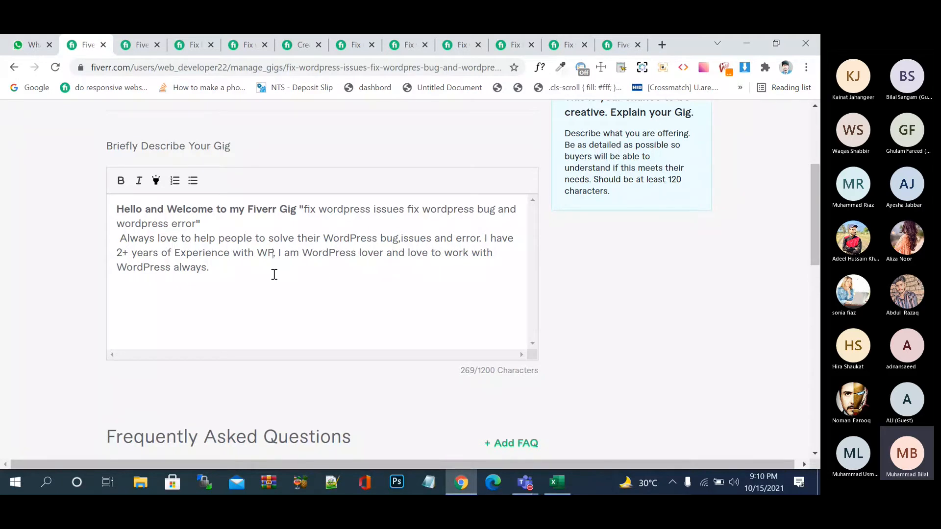
Step: Shorten both WordPress mentions after "I am" to WP in the gig description and insert "Websites" before "always"
{"action": "left_click", "coordinate": [243, 270]}
{"action": "left_click_drag", "start_coordinate": [171, 268], "coordinate": [125, 270]}
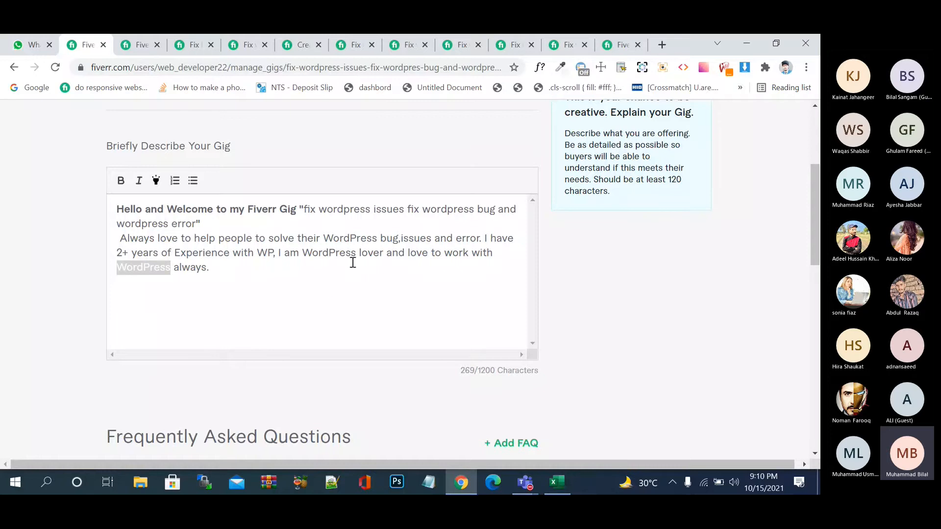
{"action": "left_click_drag", "start_coordinate": [356, 253], "coordinate": [306, 255]}
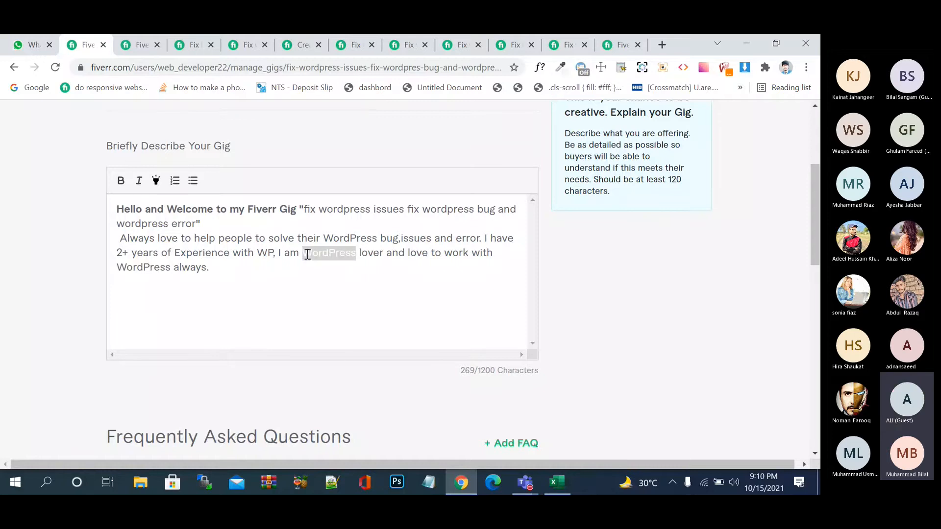
{"action": "type", "text": "WP"}
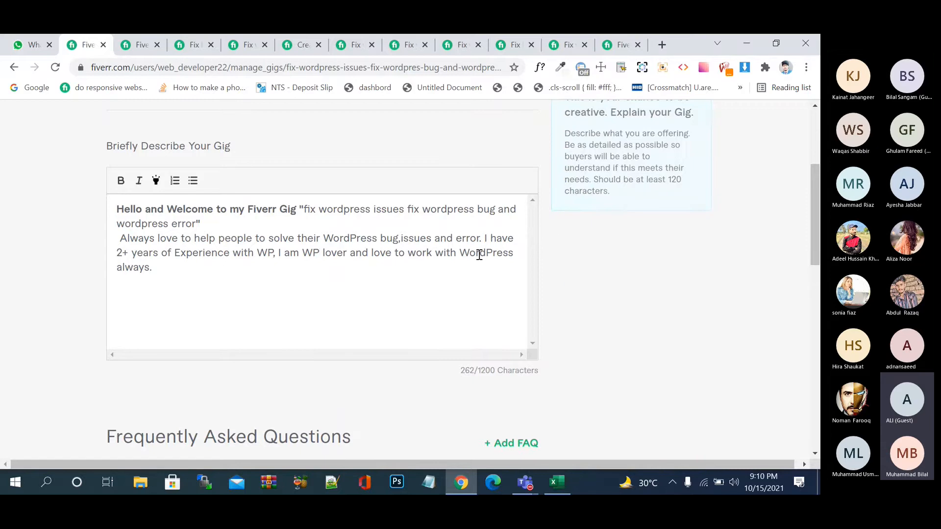
{"action": "left_click_drag", "start_coordinate": [460, 253], "coordinate": [513, 255]}
{"action": "type", "text": "WP"}
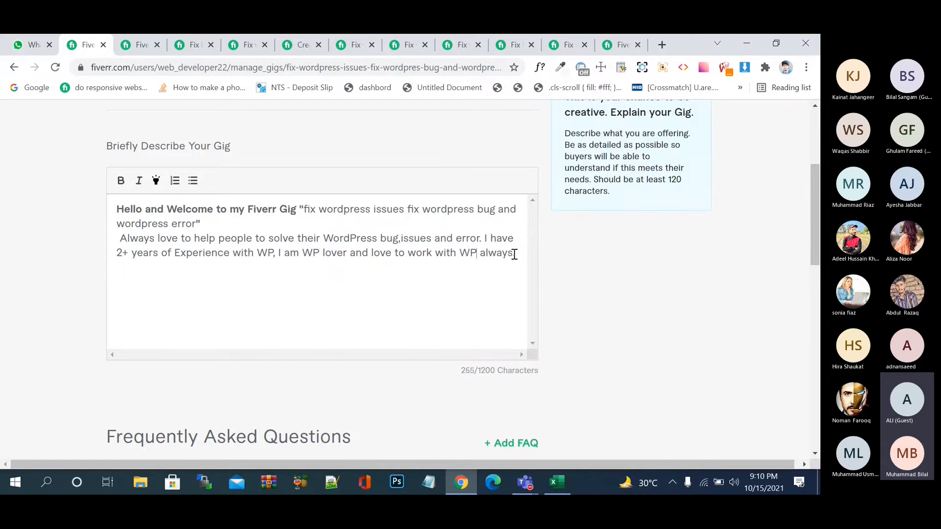
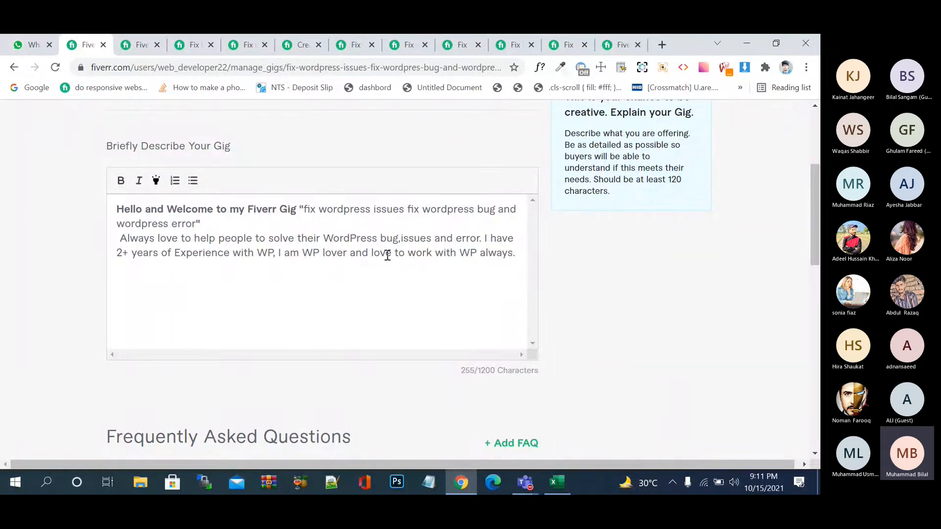
{"action": "left_click", "coordinate": [479, 252]}
{"action": "type", "text": "Web sites"}
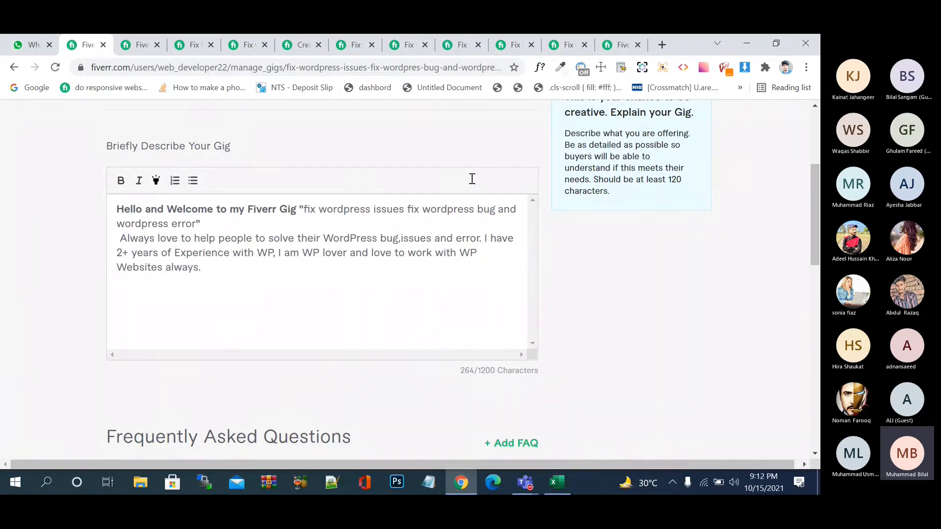
Step: Look through the open competitor gigs and read the description of the one offering WordPress fixes within 1 hour
{"action": "left_click", "coordinate": [299, 44]}
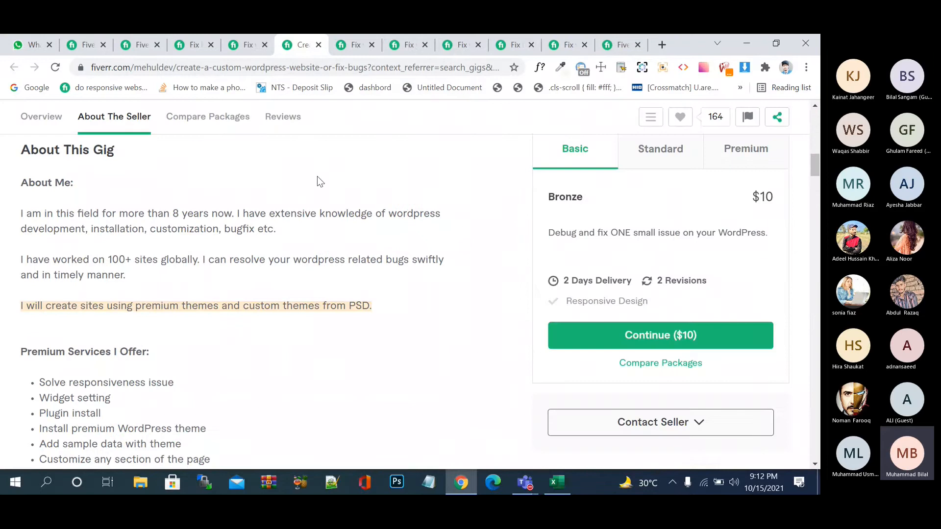
{"action": "left_click", "coordinate": [369, 40]}
{"action": "left_click", "coordinate": [414, 43]}
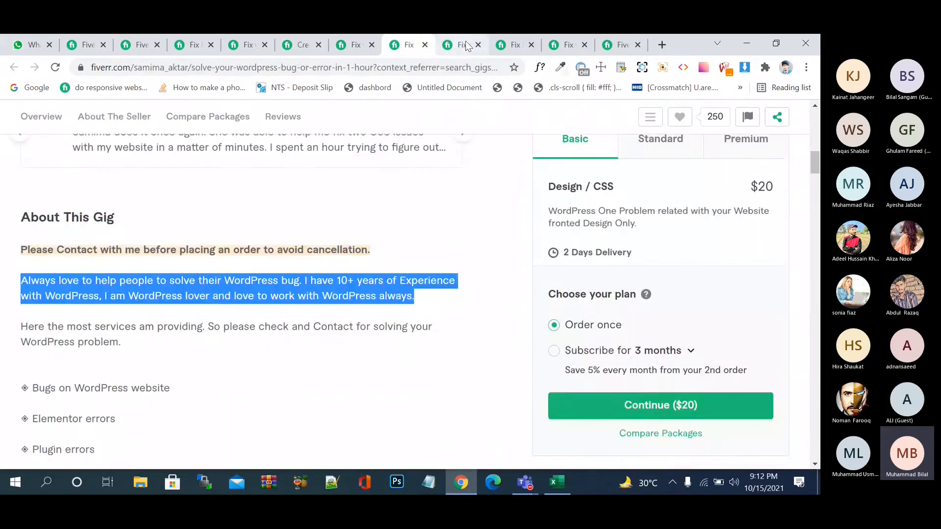
{"action": "left_click", "coordinate": [463, 45]}
{"action": "scroll", "coordinate": [437, 255], "scroll_direction": "up", "scroll_amount": 10}
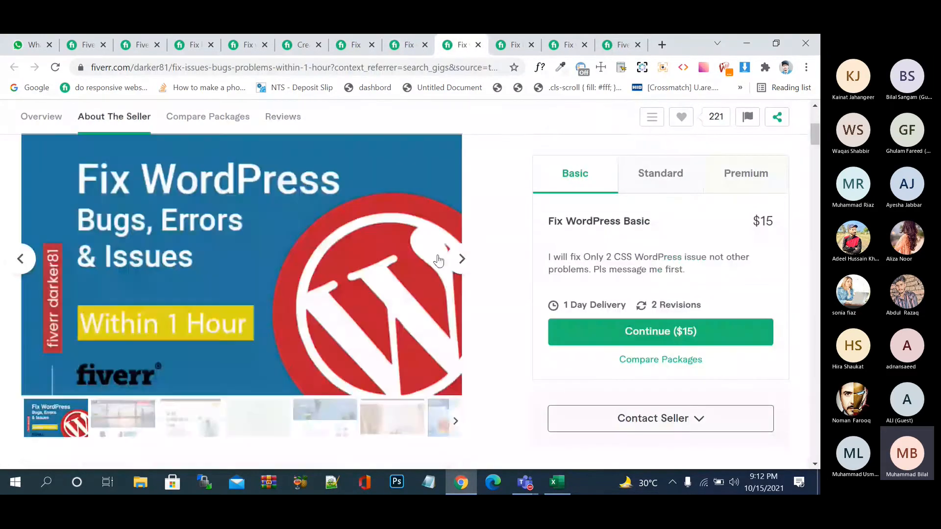
{"action": "scroll", "coordinate": [437, 255], "scroll_direction": "up", "scroll_amount": 2}
{"action": "scroll", "coordinate": [437, 254], "scroll_direction": "down", "scroll_amount": 10}
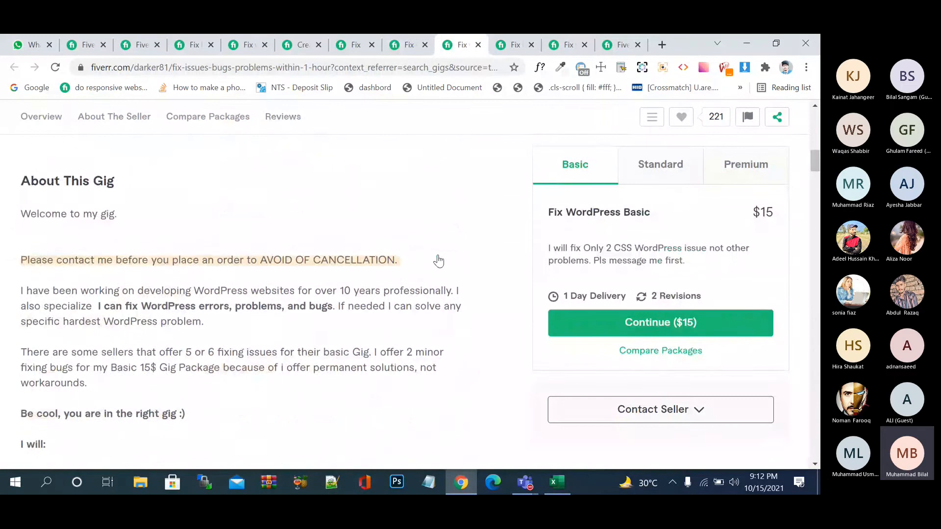
{"action": "scroll", "coordinate": [439, 261], "scroll_direction": "down", "scroll_amount": 2}
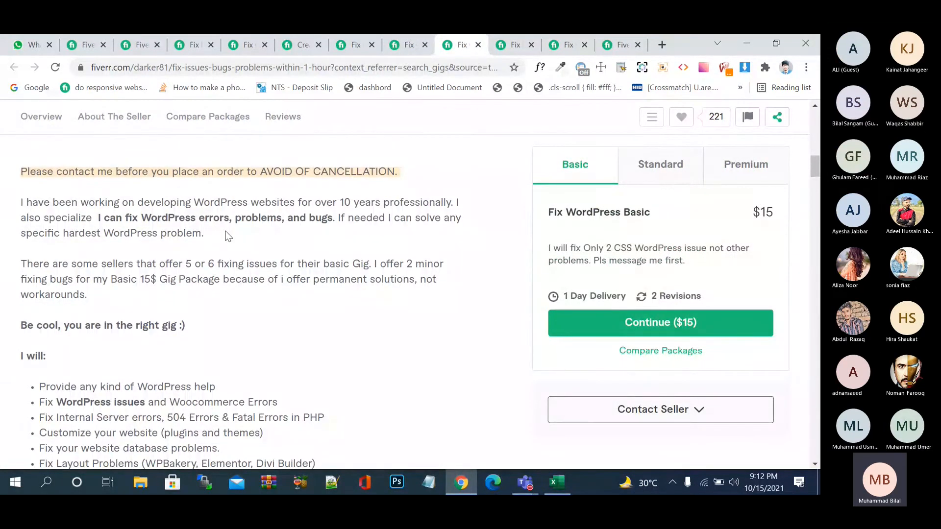
Step: Examine the descriptions of the HTML/CSS/PHP error-fixing gig and the WooCommerce errors gig, and glance at the "fix website" search results
{"action": "left_click", "coordinate": [508, 47]}
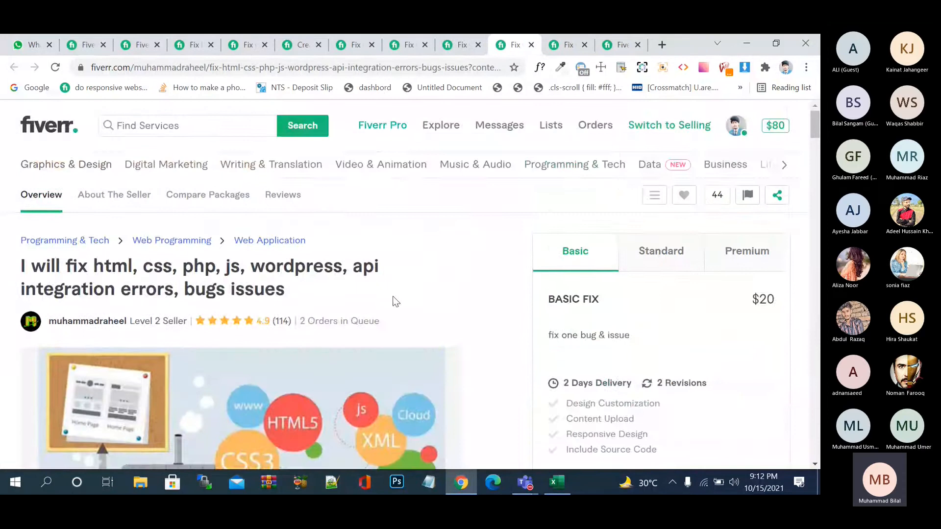
{"action": "scroll", "coordinate": [392, 297], "scroll_direction": "down", "scroll_amount": 10}
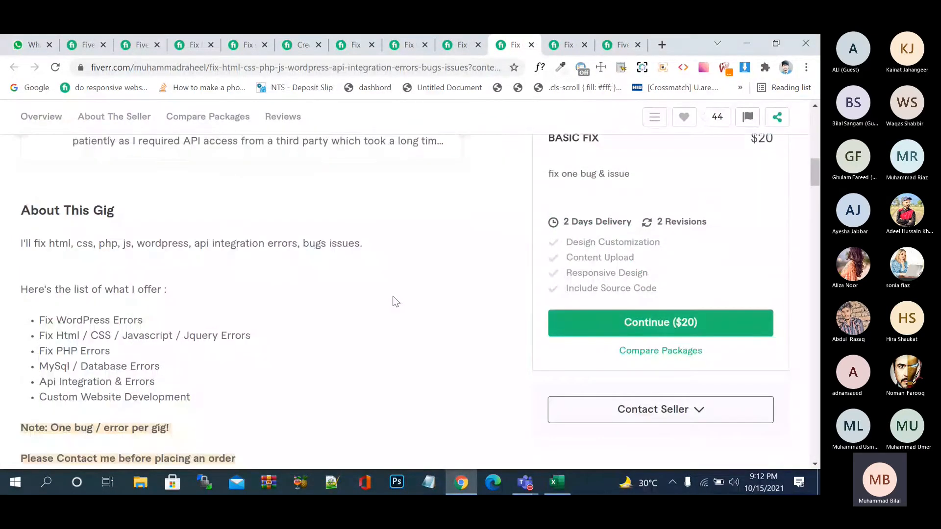
{"action": "scroll", "coordinate": [396, 301], "scroll_direction": "down", "scroll_amount": 1}
{"action": "key", "text": "ctrl+Tab"}
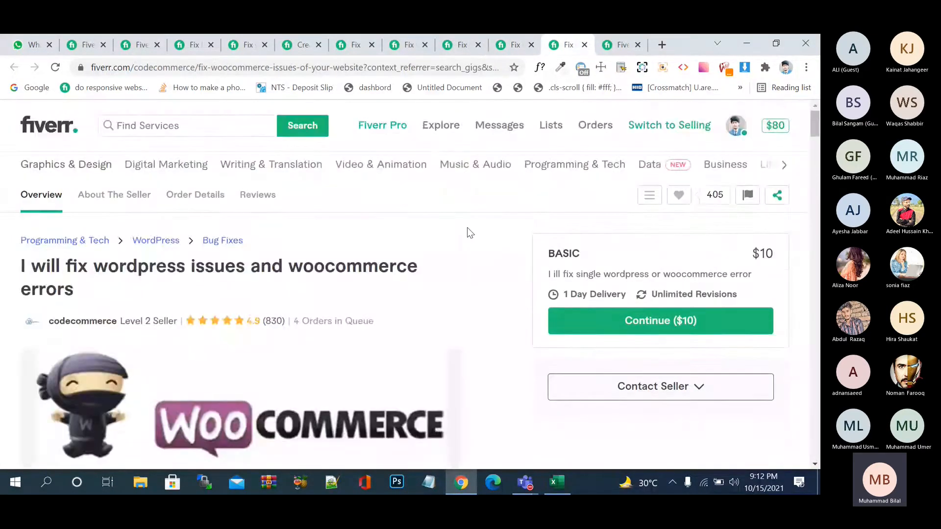
{"action": "scroll", "coordinate": [466, 228], "scroll_direction": "down", "scroll_amount": 5}
{"action": "scroll", "coordinate": [467, 227], "scroll_direction": "down", "scroll_amount": 4}
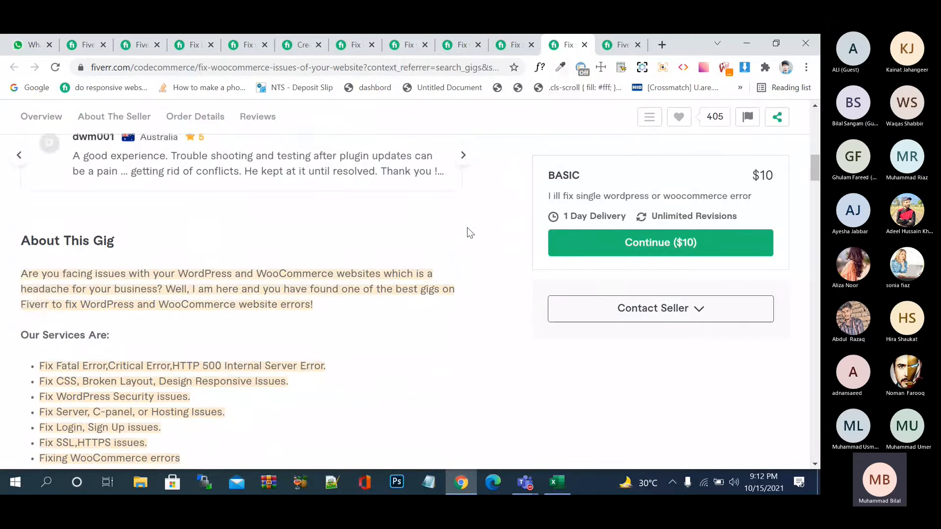
{"action": "scroll", "coordinate": [458, 236], "scroll_direction": "down", "scroll_amount": 1}
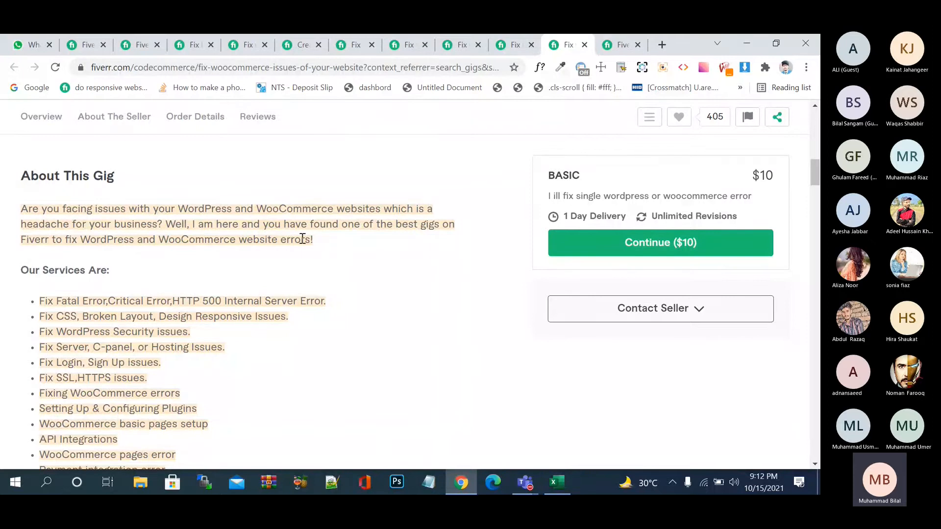
{"action": "left_click", "coordinate": [633, 36]}
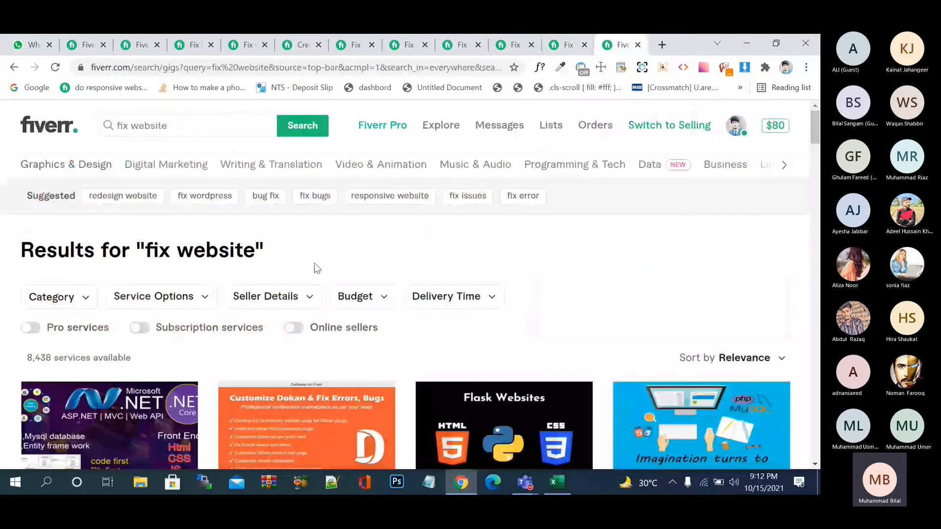
{"action": "scroll", "coordinate": [314, 265], "scroll_direction": "down", "scroll_amount": 3}
{"action": "scroll", "coordinate": [315, 269], "scroll_direction": "up", "scroll_amount": 3}
{"action": "key", "text": "ctrl+shift+Tab"}
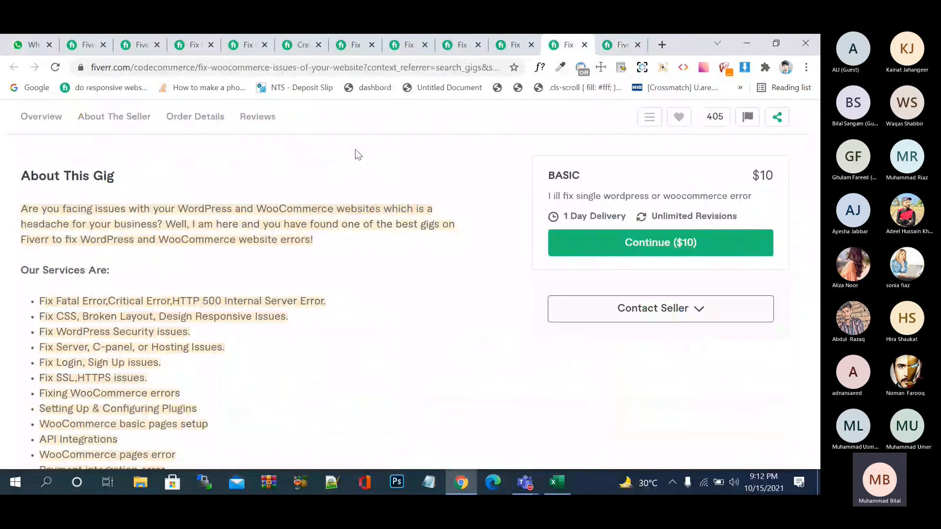
Step: Copy "Are you facing issues with your WordPress" from the WooCommerce errors gig onto a new last line of the gig description
{"action": "left_click_drag", "start_coordinate": [20, 209], "coordinate": [235, 209]}
{"action": "key", "text": "ctrl+c"}
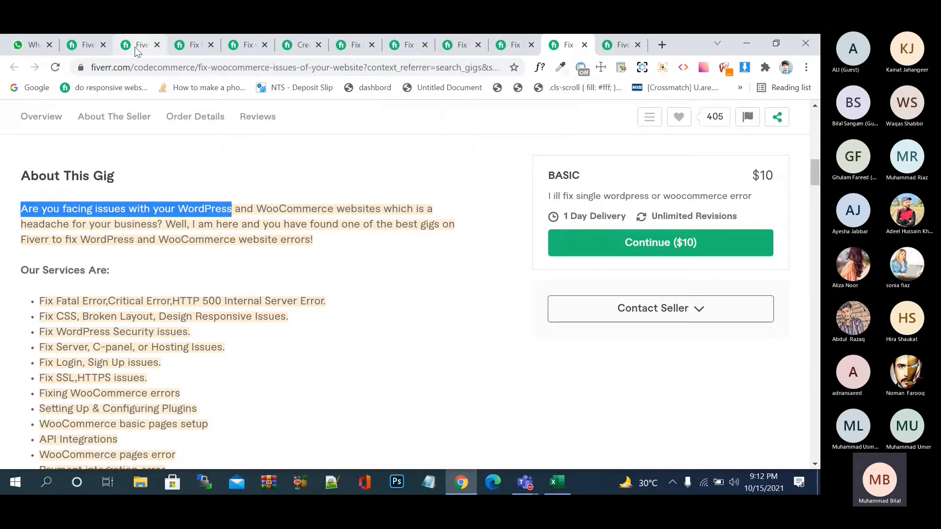
{"action": "left_click", "coordinate": [84, 45]}
{"action": "left_click", "coordinate": [211, 267]}
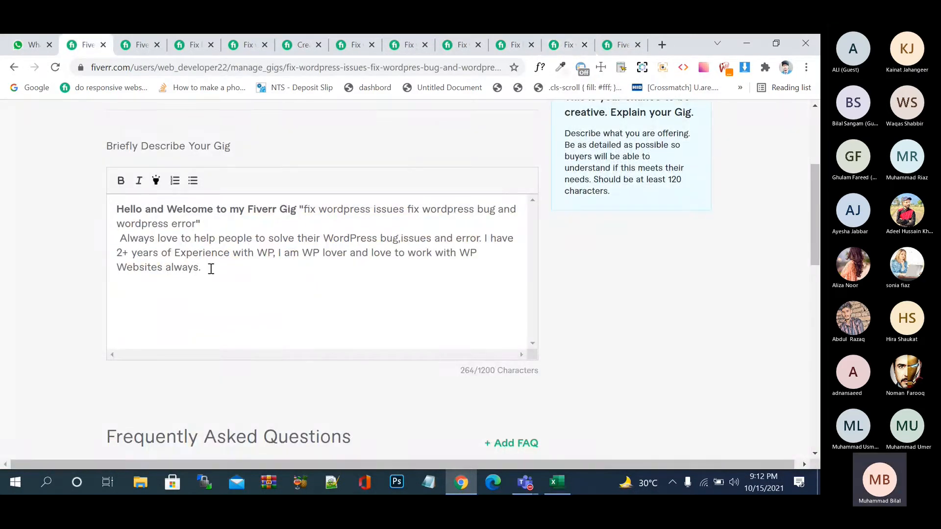
{"action": "key", "text": "Return"}
{"action": "key", "text": "ctrl+v"}
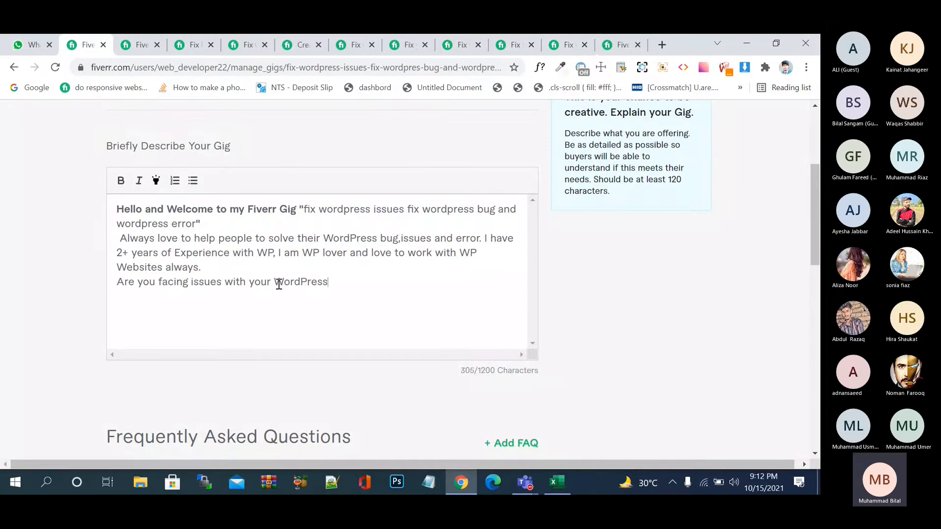
Step: Complete the new last line of the gig description with the word "Website"
{"action": "type", "text": "Websoye"}
{"action": "key", "text": "BackSpace"}
{"action": "key", "text": "BackSpace"}
{"action": "key", "text": "BackSpace"}
{"action": "type", "text": "ite"}
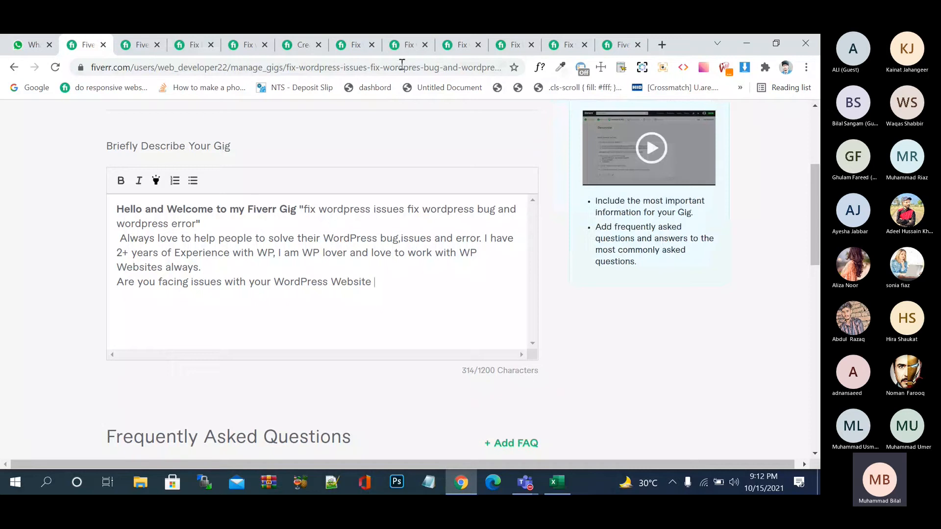
Step: Append the WooCommerce gig's text from "Well, I am here" through "fix WordPress and" to the description, and put a question mark after "Website"
{"action": "left_click", "coordinate": [568, 45]}
{"action": "left_click", "coordinate": [325, 241]}
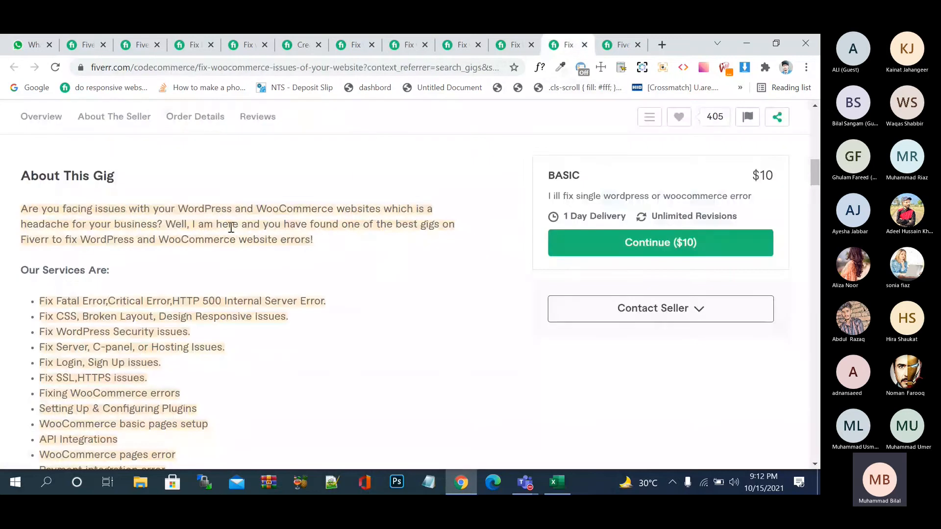
{"action": "left_click_drag", "start_coordinate": [167, 224], "coordinate": [156, 240]}
{"action": "key", "text": "ctrl+c"}
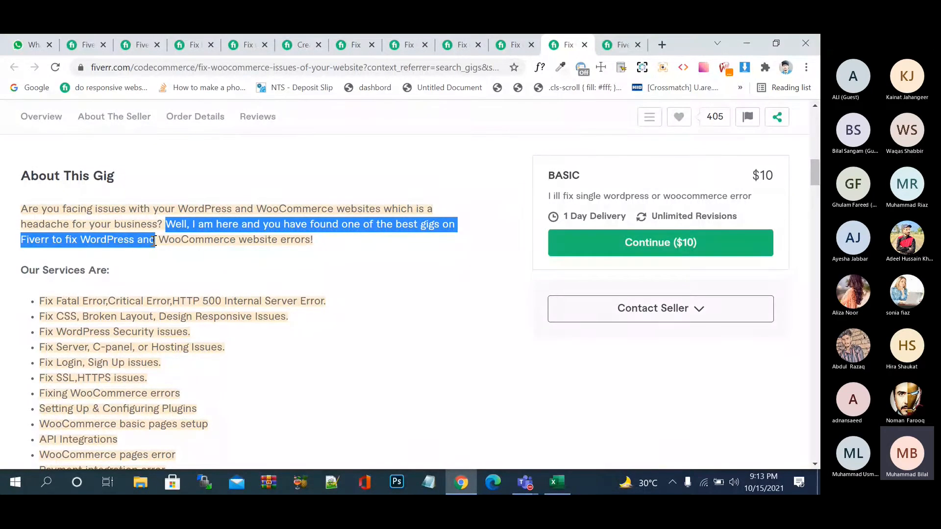
{"action": "left_click", "coordinate": [84, 37]}
{"action": "key", "text": "ctrl+v"}
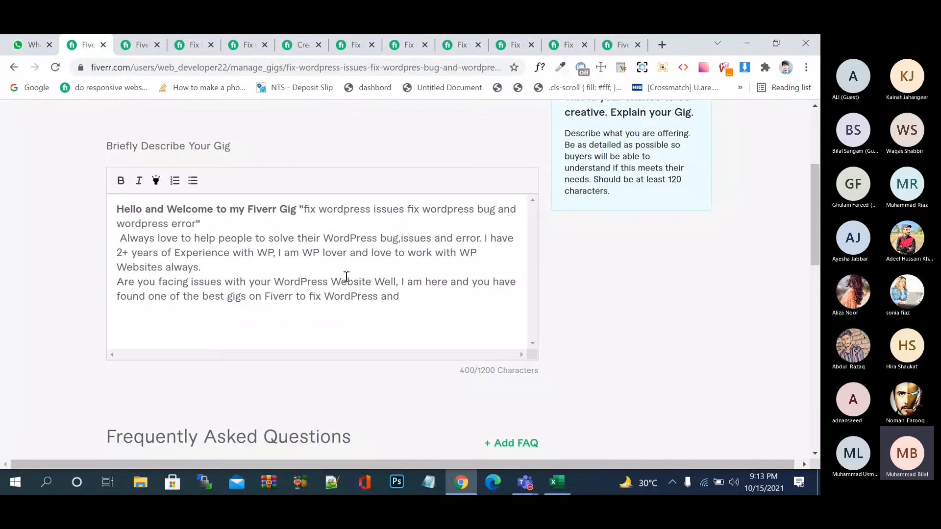
{"action": "type", "text": "?"}
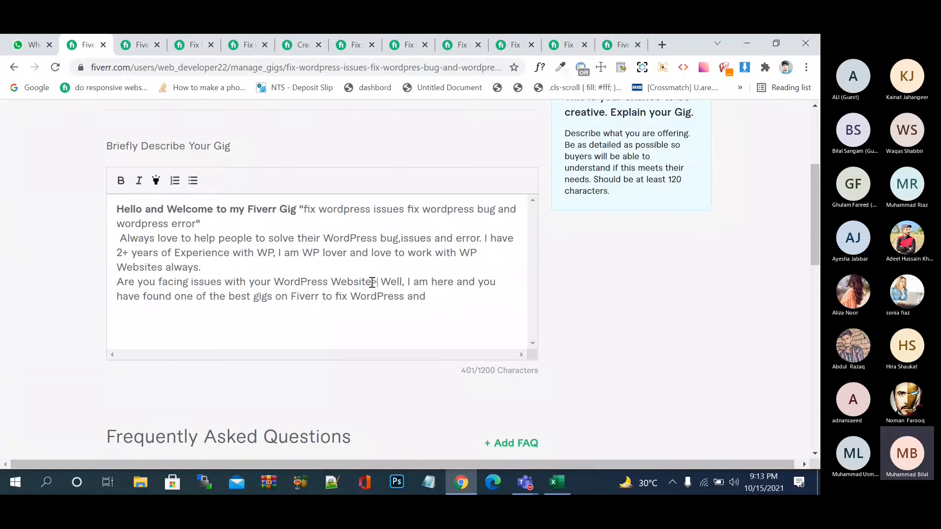
{"action": "key", "text": "BackSpace"}
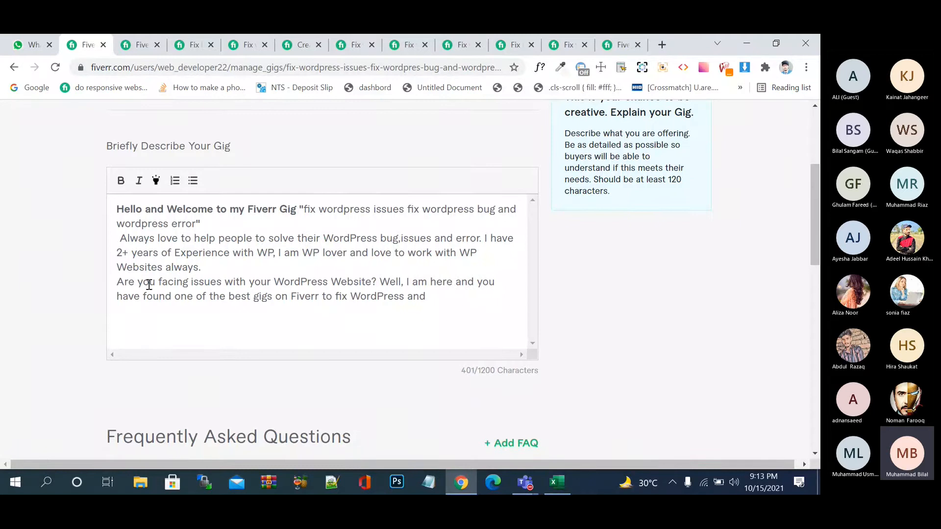
Step: Make "WordPress Website" and "fix WordPress" bold in the last paragraph of the gig description
{"action": "left_click_drag", "start_coordinate": [274, 282], "coordinate": [374, 283]}
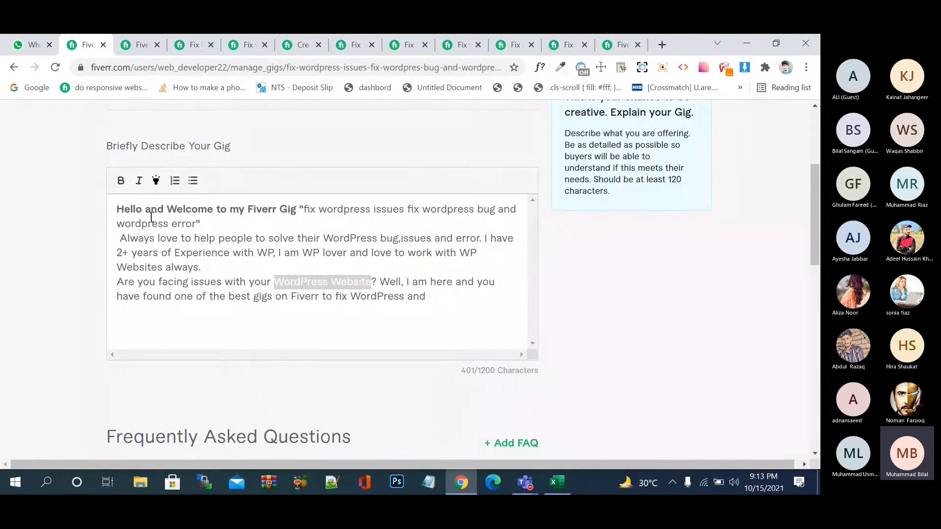
{"action": "left_click", "coordinate": [121, 180]}
{"action": "left_click", "coordinate": [453, 298]}
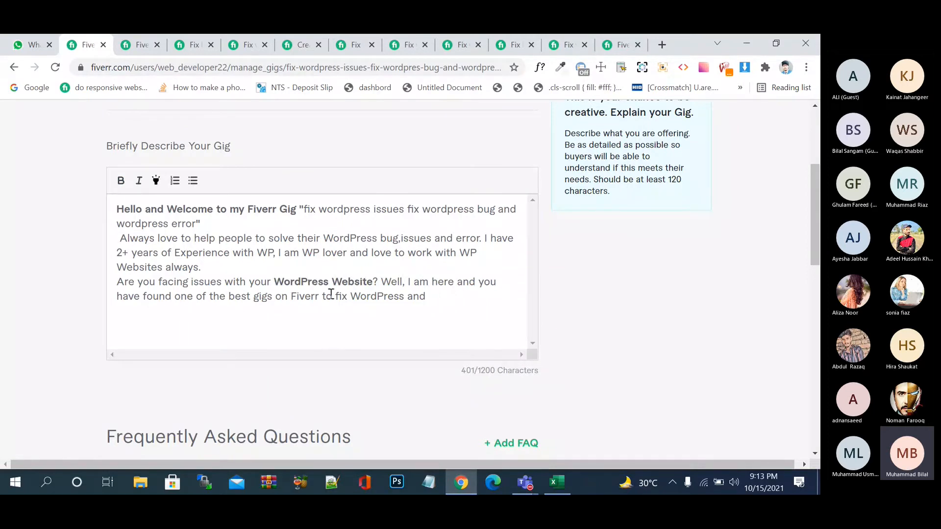
{"action": "left_click_drag", "start_coordinate": [335, 297], "coordinate": [409, 301]}
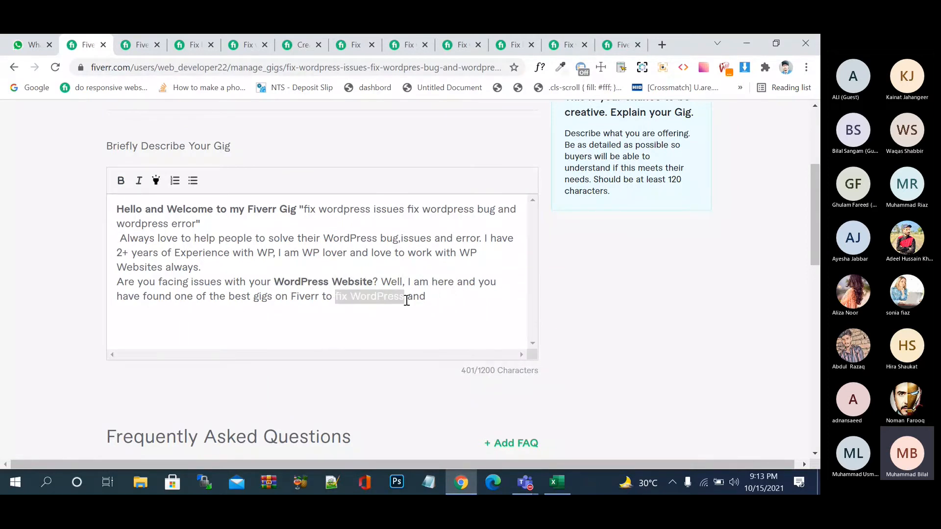
{"action": "key", "text": "ctrl+b"}
{"action": "left_click", "coordinate": [407, 296]}
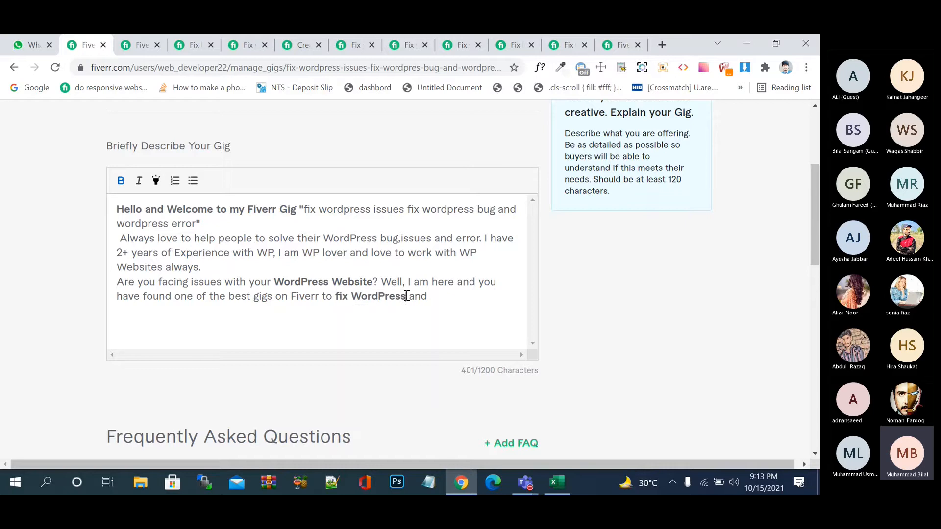
Step: Insert "issues,errors and bug" in bold after "fix WordPress" in the last paragraph of the gig description
{"action": "type", "text": "issues and bug and"}
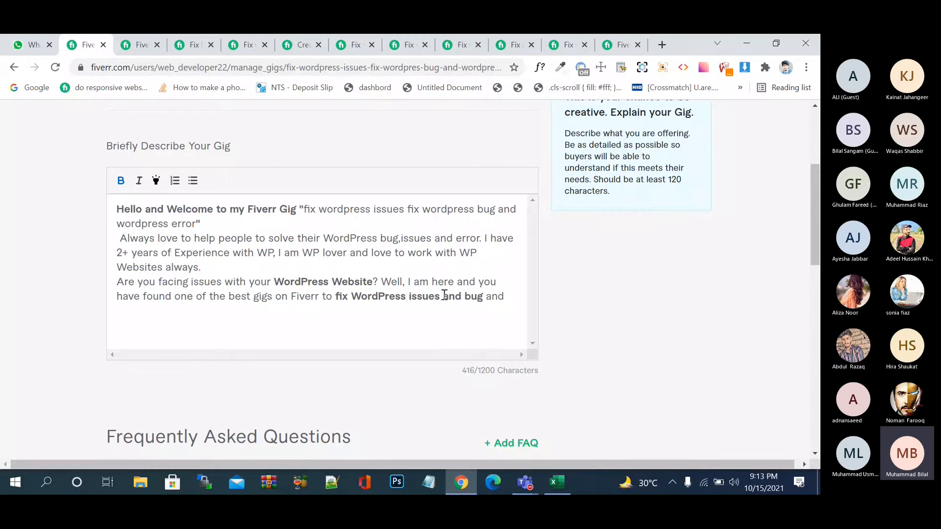
{"action": "key", "text": "BackSpace"}
{"action": "type", "text": ",eror"}
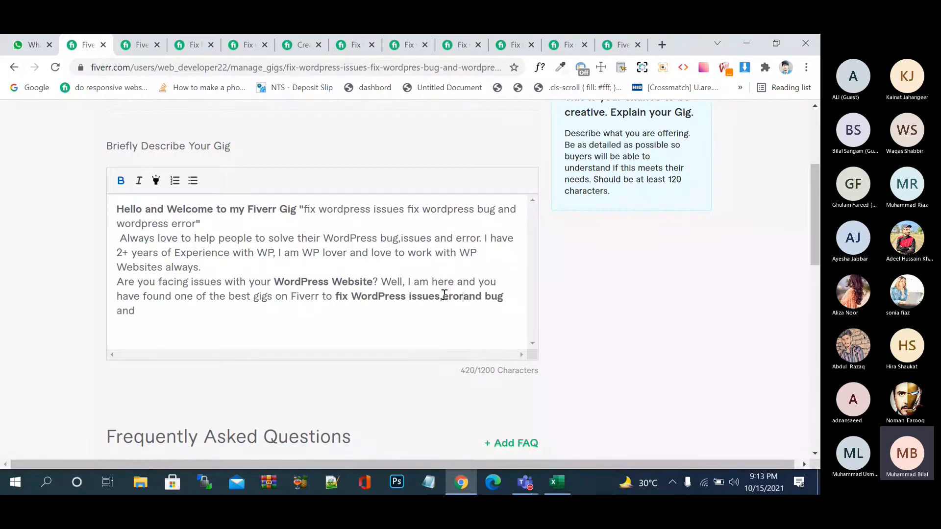
{"action": "key", "text": "BackSpace"}
{"action": "key", "text": "BackSpace"}
{"action": "type", "text": "rors"}
Step: Remove the trailing "and" from the last paragraph, end the sentence with a period and start a new line
{"action": "left_click", "coordinate": [249, 317]}
{"action": "key", "text": "BackSpace"}
{"action": "key", "text": "BackSpace"}
{"action": "key", "text": "BackSpace"}
{"action": "key", "text": "BackSpace"}
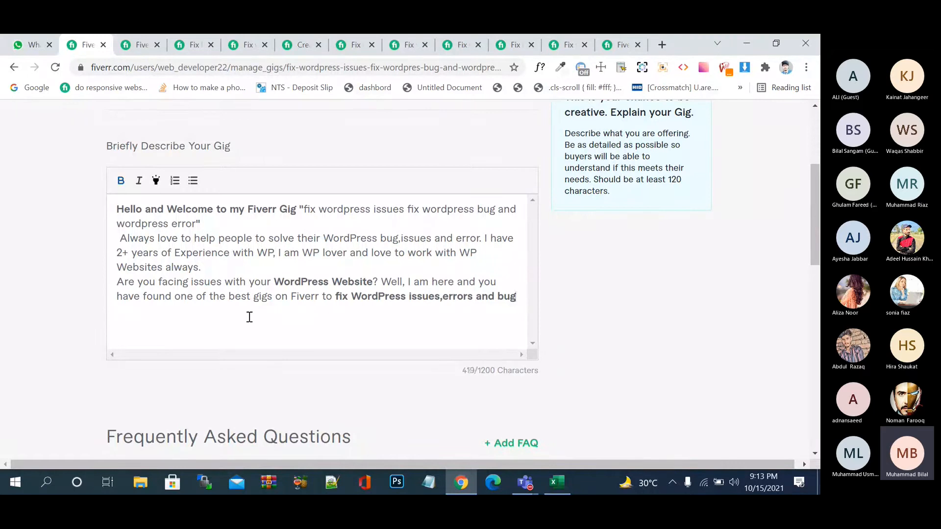
{"action": "type", "text": "."}
{"action": "key", "text": "Return"}
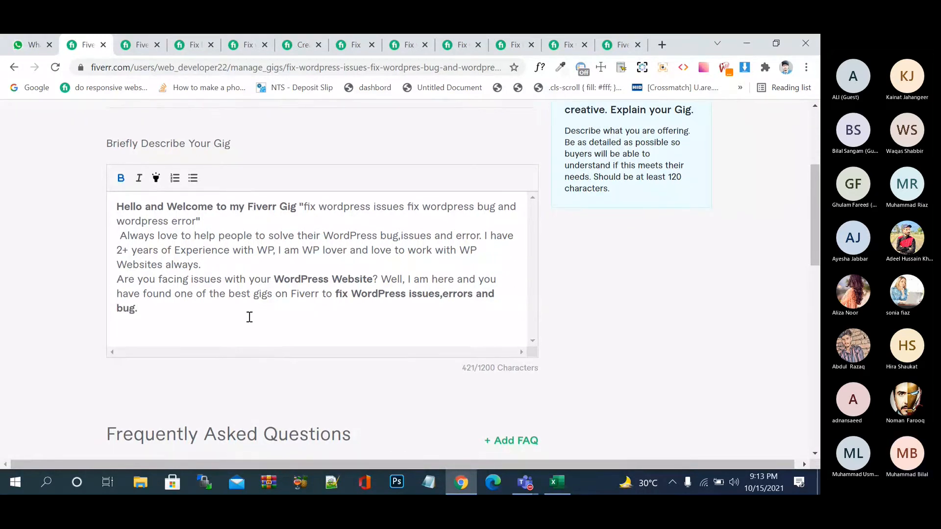
Step: Examine the lists of offered services in the open competing WordPress bug and error fixing gigs
{"action": "scroll", "coordinate": [250, 317], "scroll_direction": "down", "scroll_amount": 1}
{"action": "left_click", "coordinate": [185, 47]}
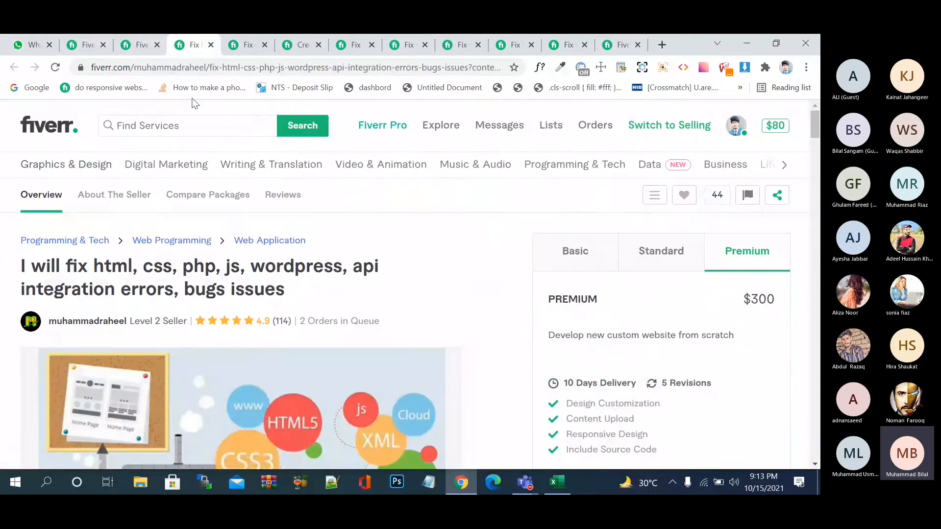
{"action": "scroll", "coordinate": [245, 243], "scroll_direction": "down", "scroll_amount": 10}
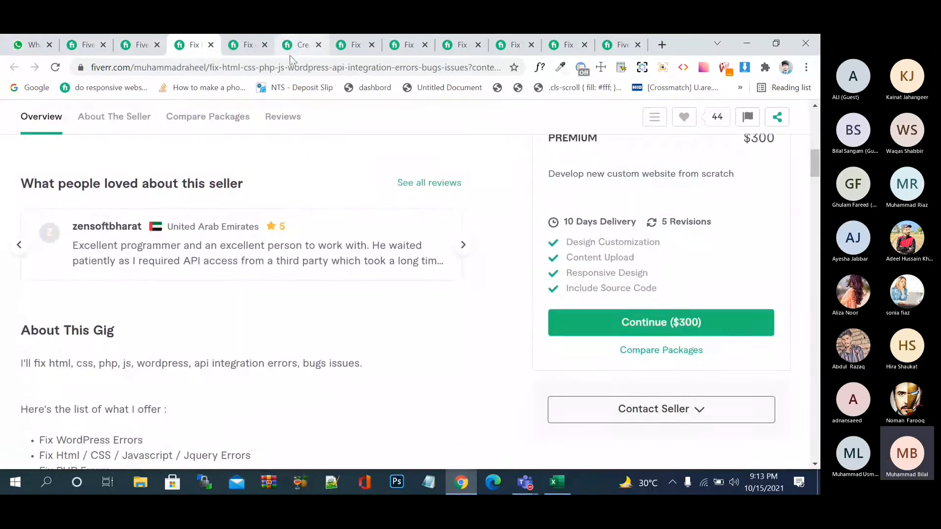
{"action": "scroll", "coordinate": [271, 344], "scroll_direction": "down", "scroll_amount": 5}
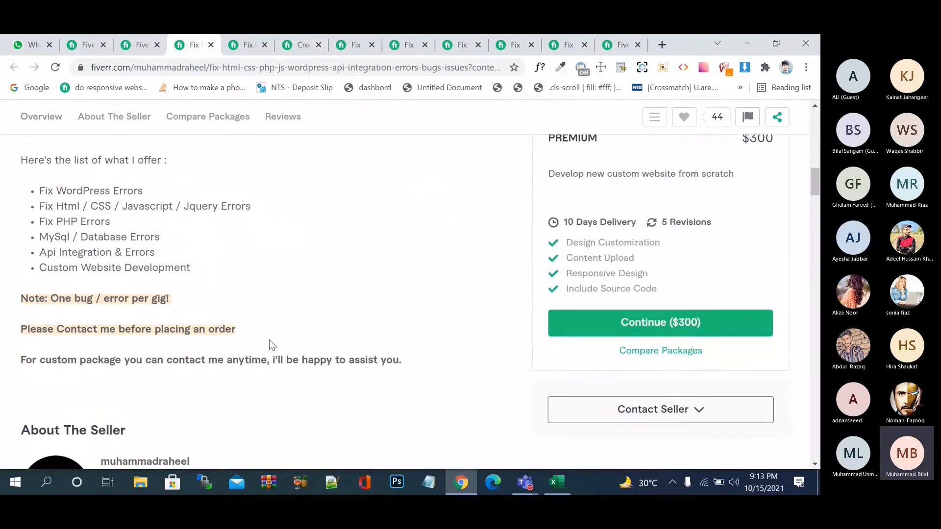
{"action": "left_click", "coordinate": [292, 46]}
{"action": "scroll", "coordinate": [289, 223], "scroll_direction": "down", "scroll_amount": 3}
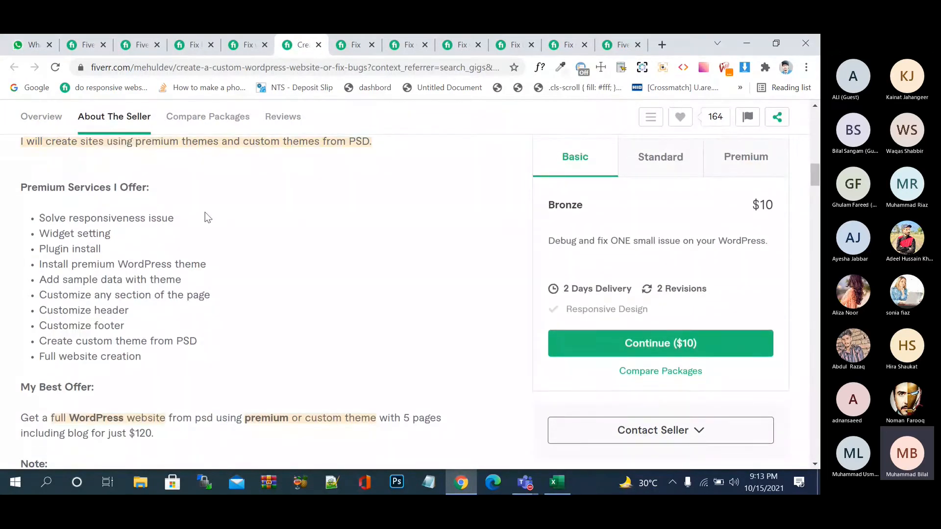
{"action": "left_click", "coordinate": [353, 44]}
{"action": "scroll", "coordinate": [334, 238], "scroll_direction": "down", "scroll_amount": 3}
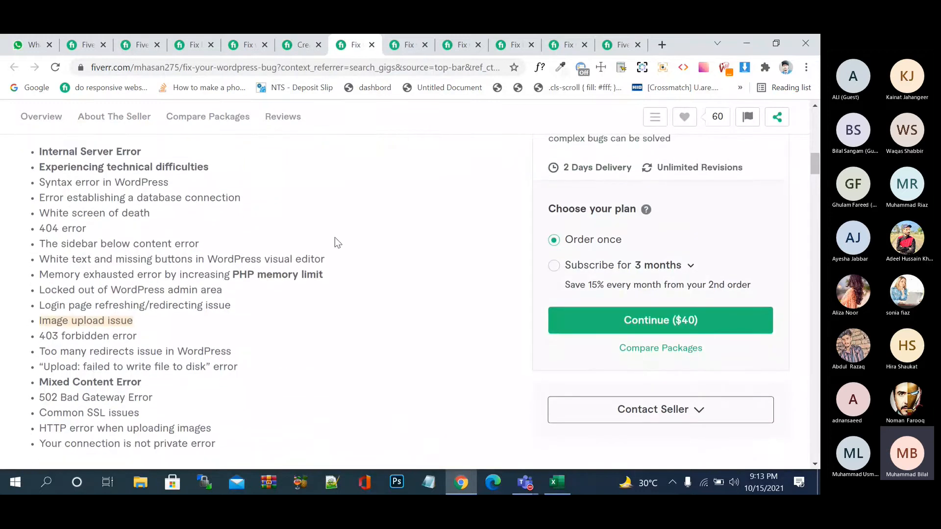
{"action": "left_click", "coordinate": [406, 44]}
{"action": "scroll", "coordinate": [357, 275], "scroll_direction": "down", "scroll_amount": 7}
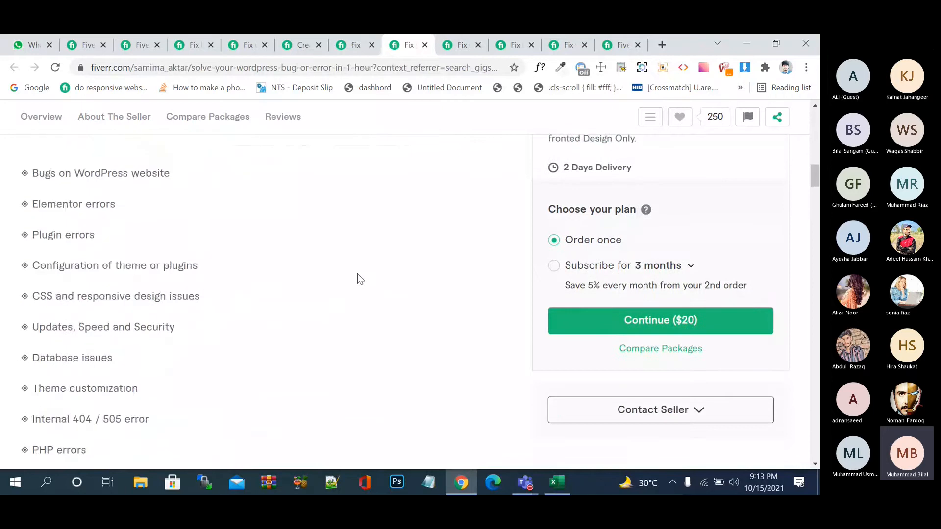
{"action": "scroll", "coordinate": [357, 273], "scroll_direction": "down", "scroll_amount": 2}
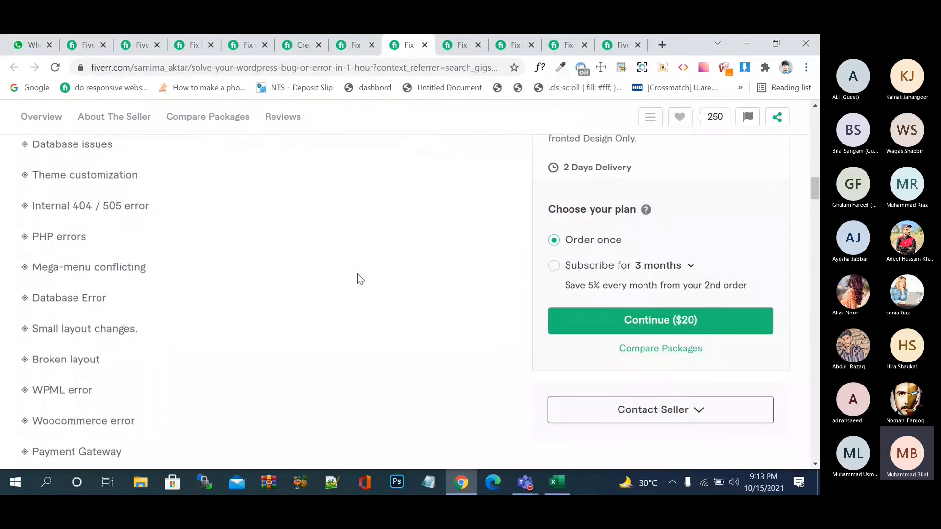
{"action": "scroll", "coordinate": [357, 274], "scroll_direction": "down", "scroll_amount": 2}
{"action": "scroll", "coordinate": [357, 274], "scroll_direction": "up", "scroll_amount": 6}
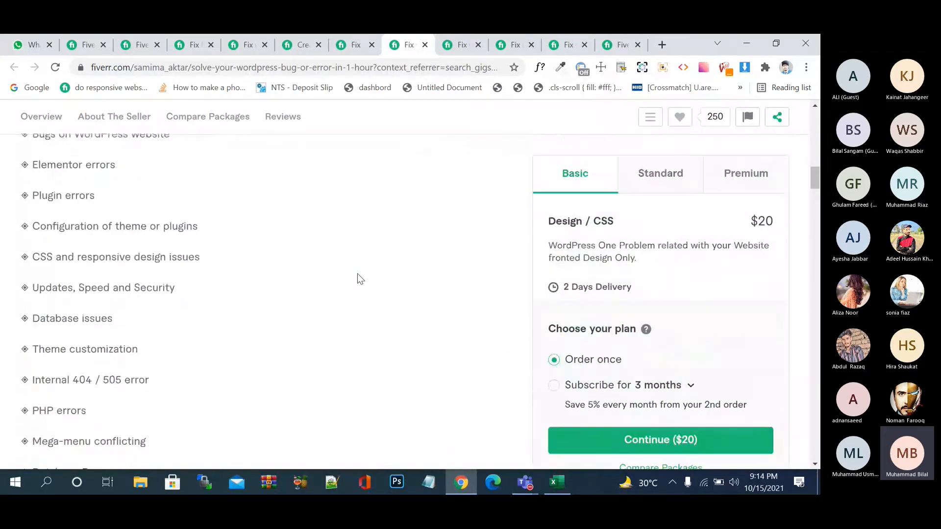
{"action": "scroll", "coordinate": [358, 274], "scroll_direction": "up", "scroll_amount": 2}
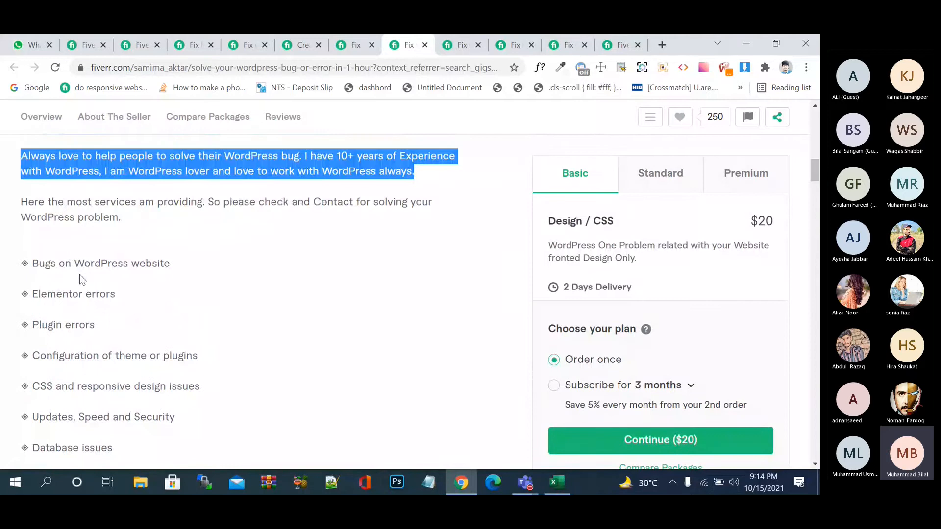
Step: Copy the diamond bullet symbol from the one-hour WordPress bug gig, review the next gig's service list, and return to the gig description
{"action": "double_click", "coordinate": [24, 263]}
{"action": "key", "text": "ctrl+c"}
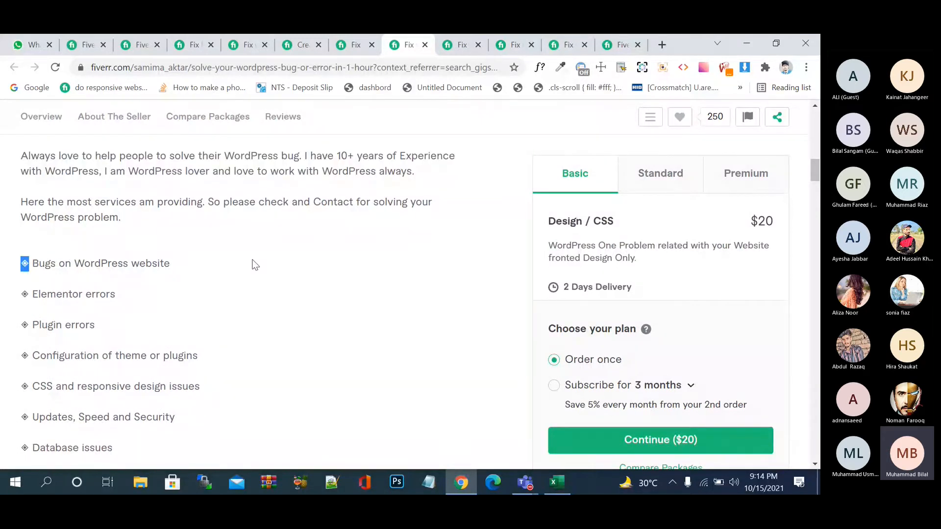
{"action": "left_click", "coordinate": [466, 49]}
{"action": "scroll", "coordinate": [334, 316], "scroll_direction": "down", "scroll_amount": 1}
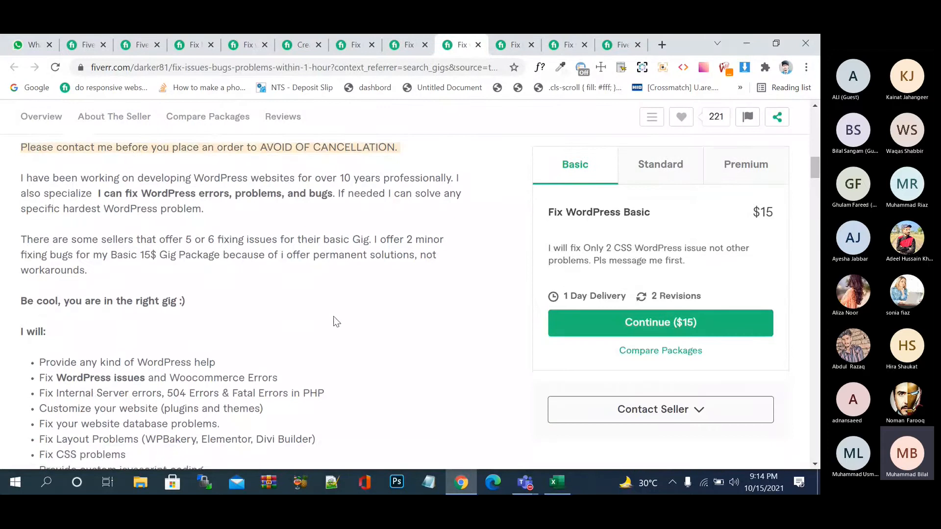
{"action": "scroll", "coordinate": [334, 317], "scroll_direction": "down", "scroll_amount": 3}
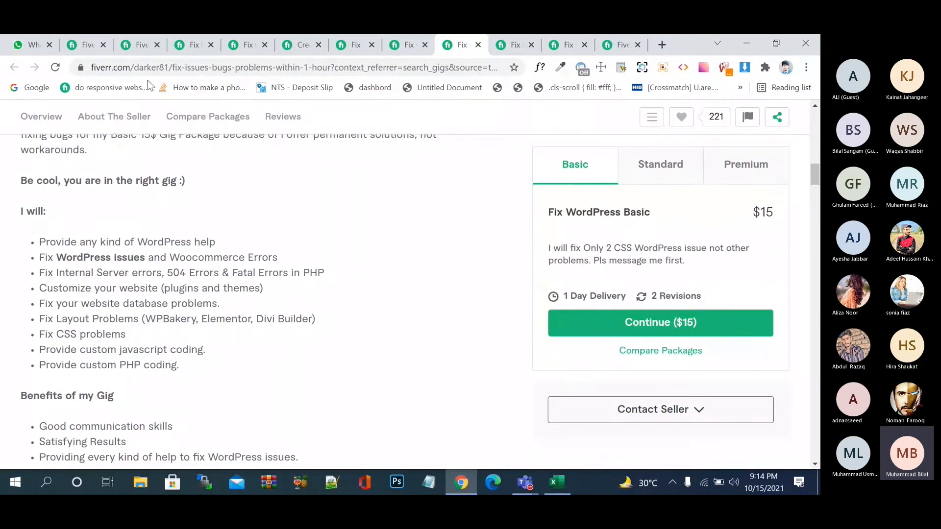
{"action": "left_click", "coordinate": [137, 49]}
{"action": "left_click", "coordinate": [94, 48]}
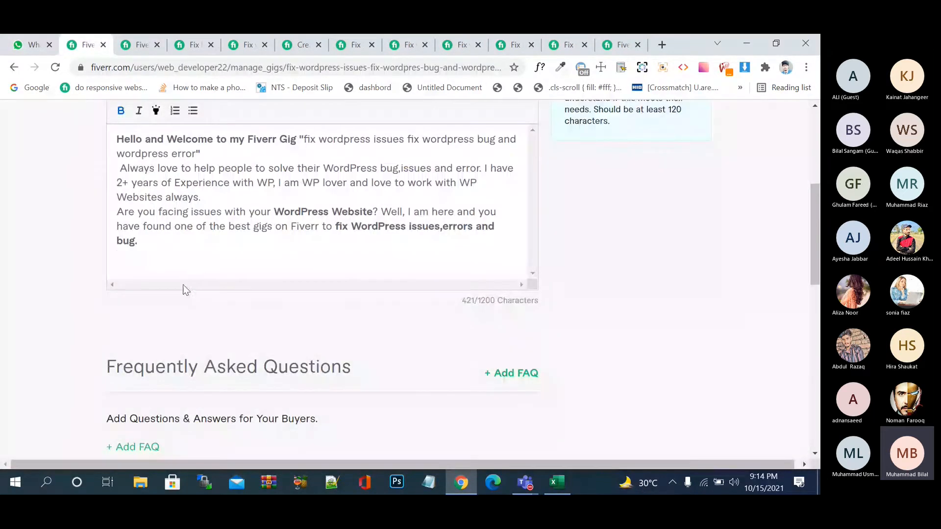
Step: Add the bold heading "What I Offer?" at the end of the description and paste the diamond bullet on a new line below it
{"action": "type", "text": "What"}
{"action": "type", "text": " your"}
{"action": "key", "text": "BackSpace"}
{"action": "key", "text": "BackSpace"}
{"action": "key", "text": "BackSpace"}
{"action": "key", "text": "BackSpace"}
{"action": "type", "text": "i"}
{"action": "type", "text": " a"}
{"action": "type", "text": "Offer?"}
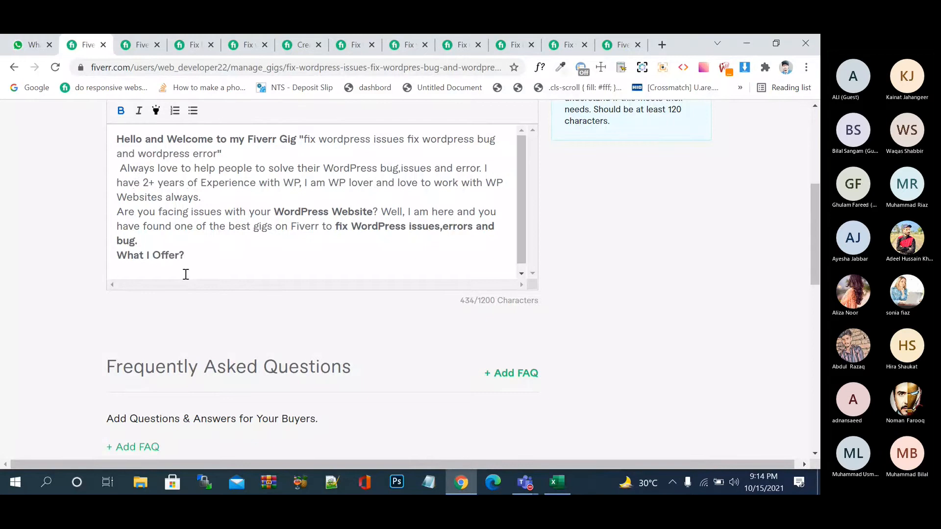
{"action": "key", "text": "Return"}
{"action": "key", "text": "ctrl+v"}
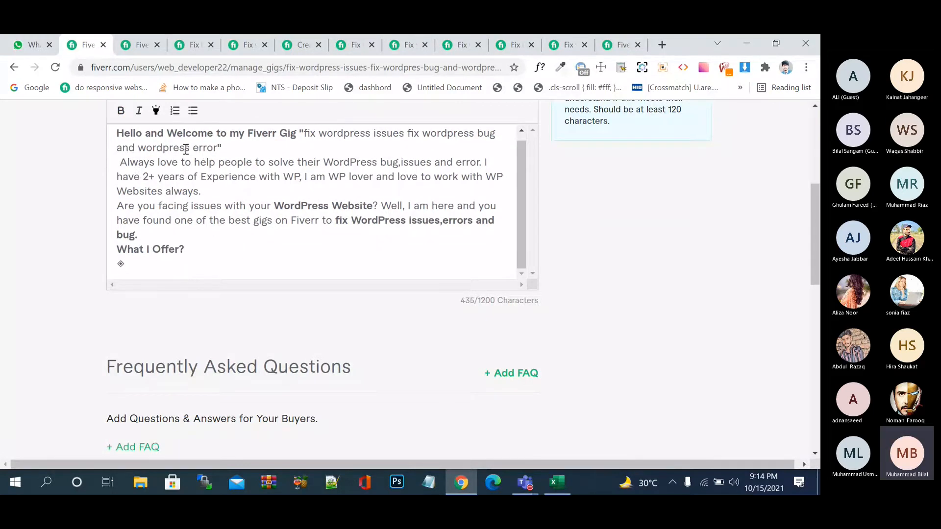
Step: Copy "Bugs on WordPress website" from the one-hour WordPress bug gig's list to the diamond bullet in the description
{"action": "left_click", "coordinate": [300, 49]}
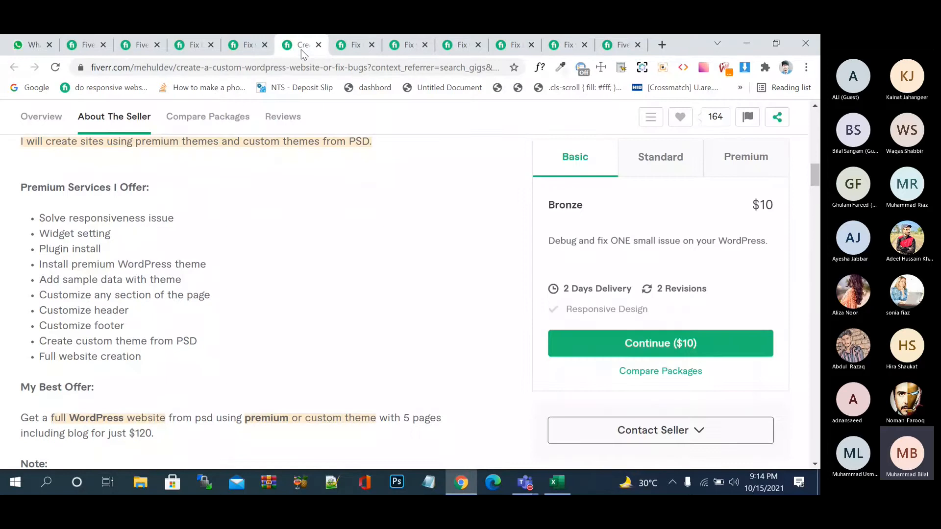
{"action": "left_click", "coordinate": [399, 37]}
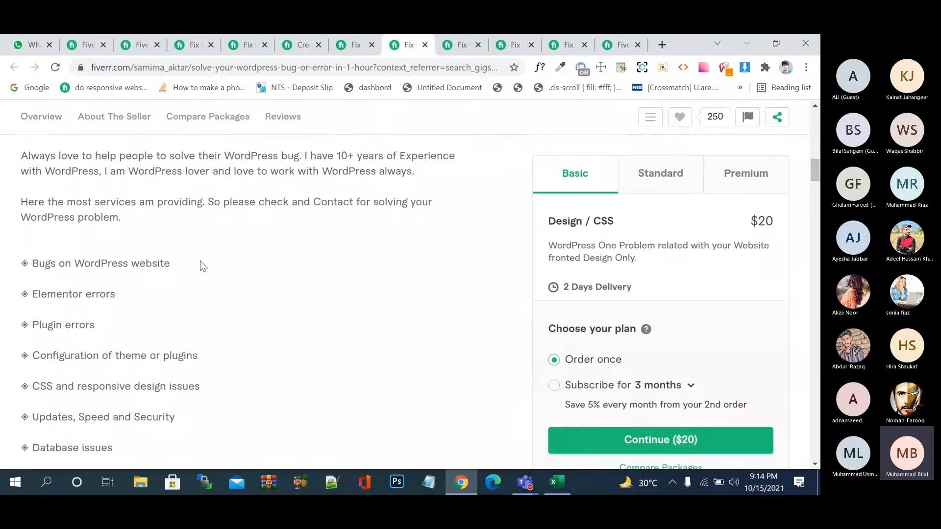
{"action": "scroll", "coordinate": [202, 266], "scroll_direction": "down", "scroll_amount": 1}
{"action": "scroll", "coordinate": [200, 260], "scroll_direction": "down", "scroll_amount": 1}
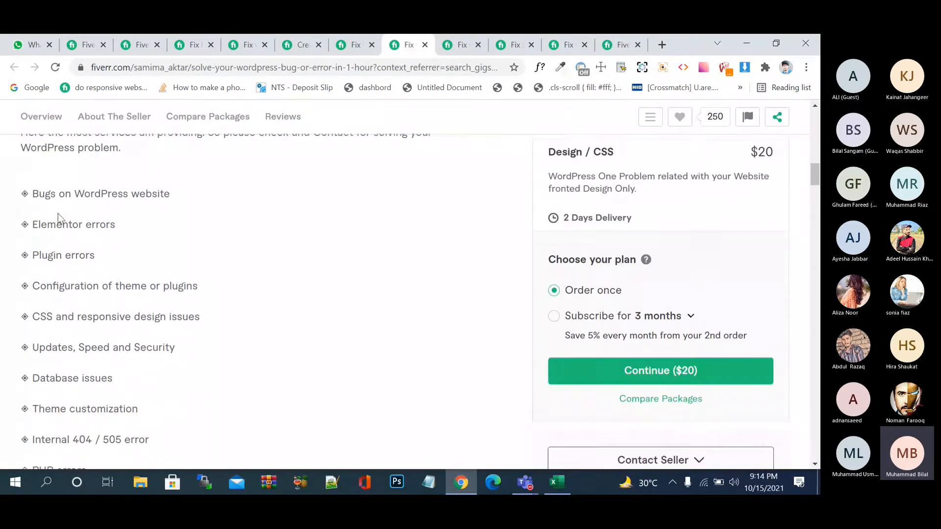
{"action": "left_click_drag", "start_coordinate": [33, 194], "coordinate": [174, 195]}
{"action": "key", "text": "ctrl+c"}
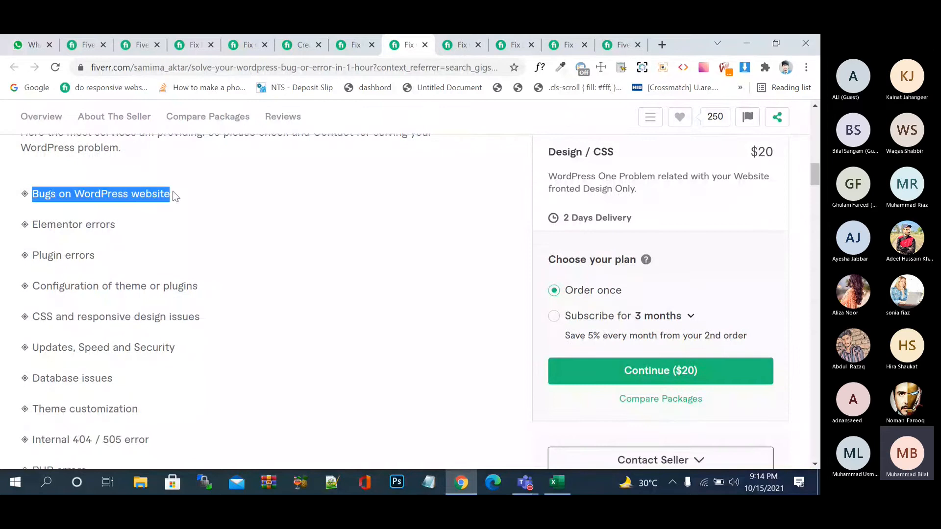
{"action": "left_click", "coordinate": [125, 45]}
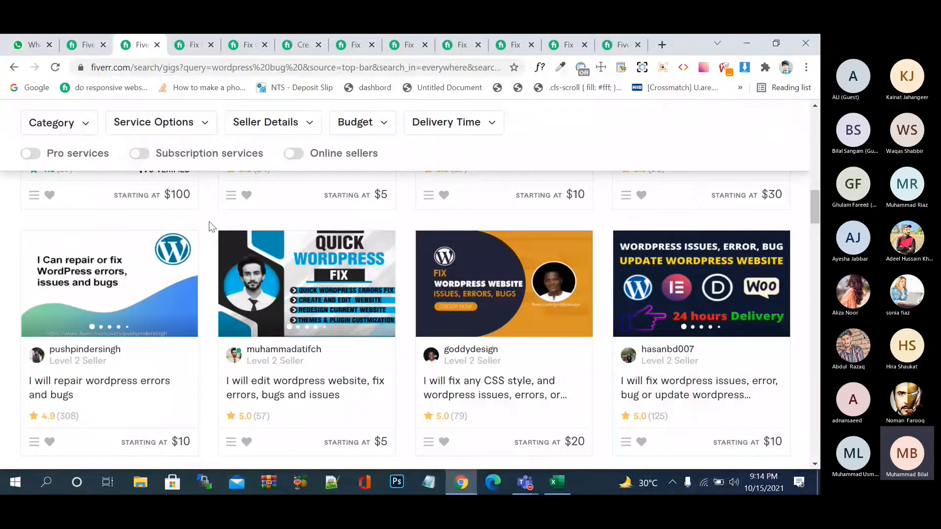
{"action": "left_click", "coordinate": [63, 45]}
{"action": "key", "text": "ctrl+v"}
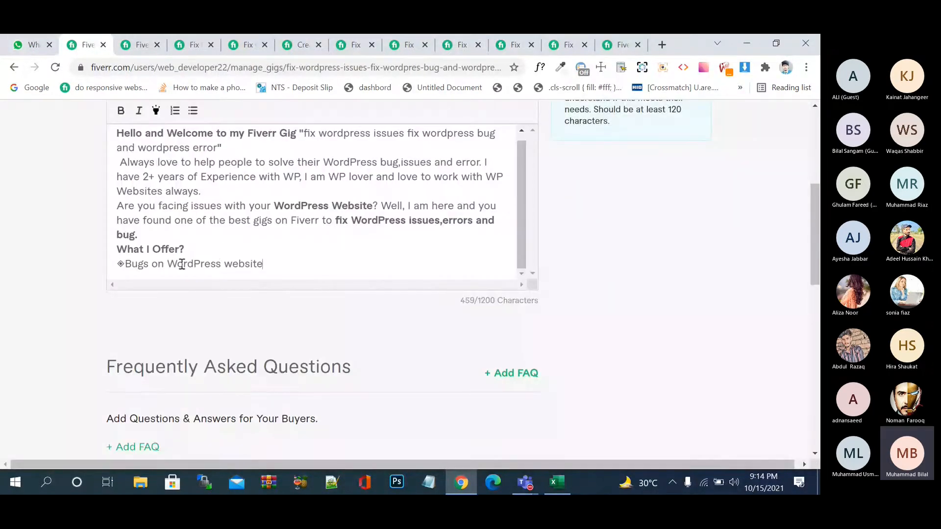
Step: Put "Fix" before "Bugs on WordPress website" and add a space after the diamond bullet
{"action": "left_click", "coordinate": [126, 263]}
{"action": "type", "text": "Fix"}
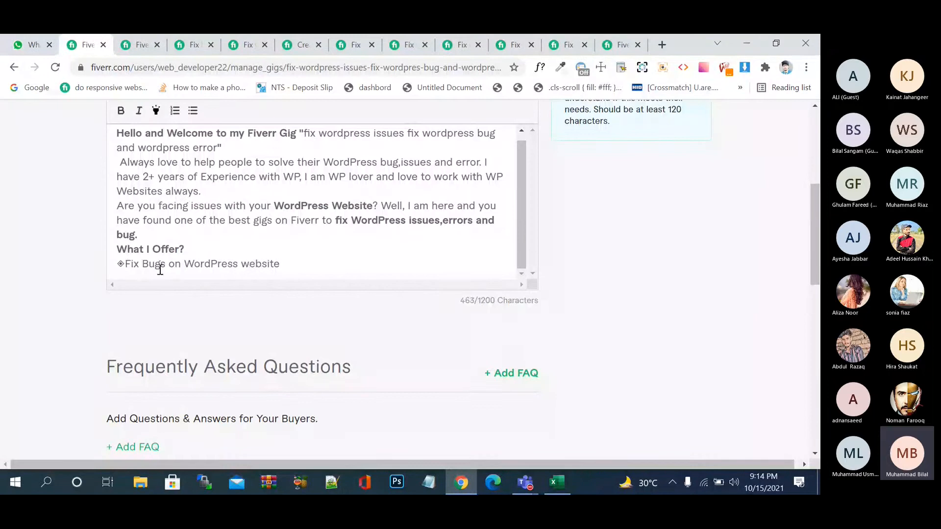
{"action": "left_click", "coordinate": [284, 264]}
{"action": "left_click", "coordinate": [125, 264]}
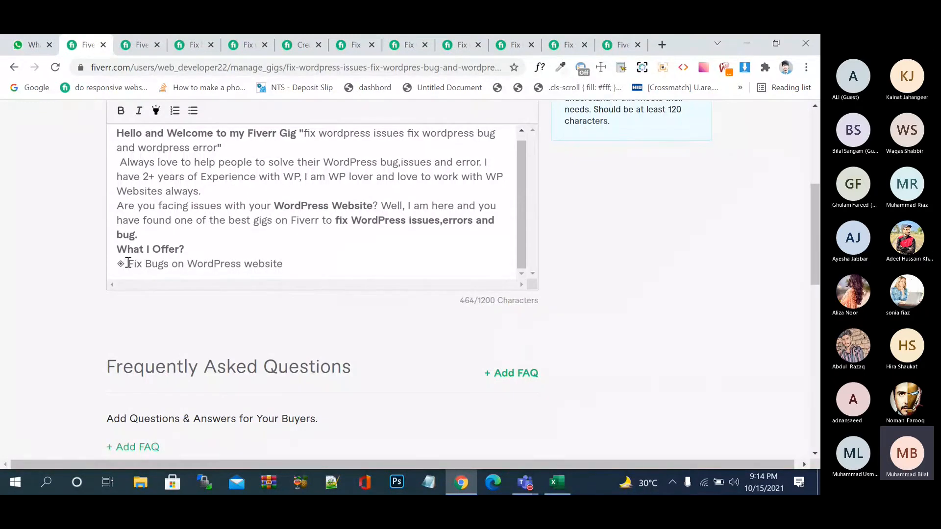
Step: Copy the diamond bullet onto a new line below "Fix Bugs on WordPress website"
{"action": "double_click", "coordinate": [120, 264]}
{"action": "left_click", "coordinate": [305, 262]}
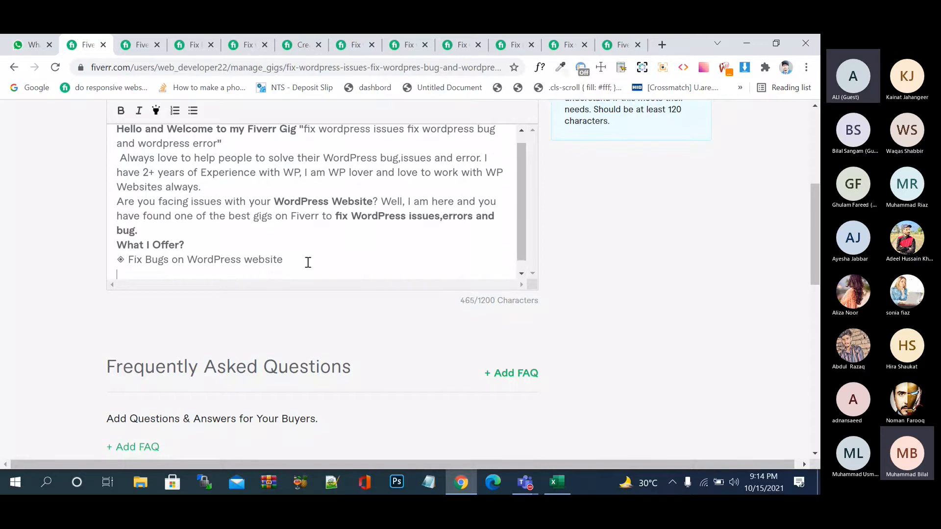
{"action": "key", "text": "Return"}
{"action": "type", "text": "◈"}
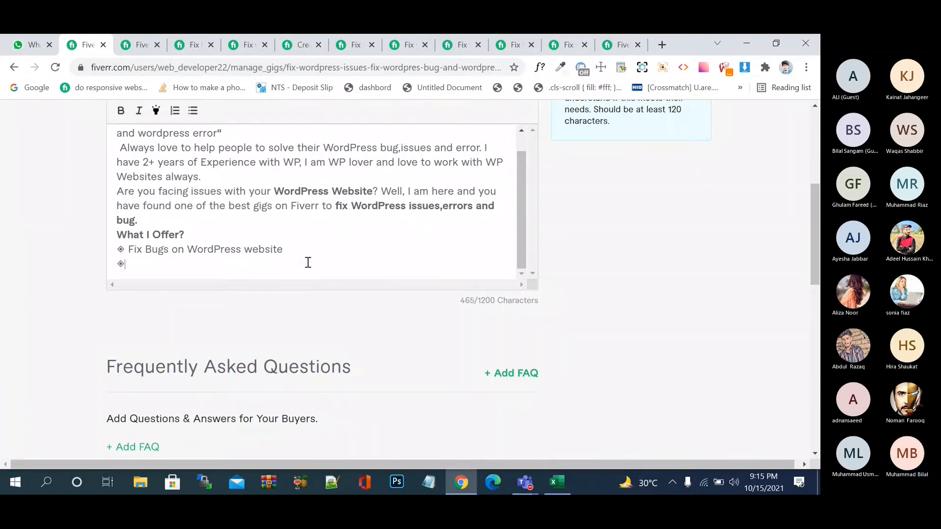
Step: Search Google for "bug" in a new browser tab and read the word's definitions and related questions
{"action": "left_click", "coordinate": [663, 43]}
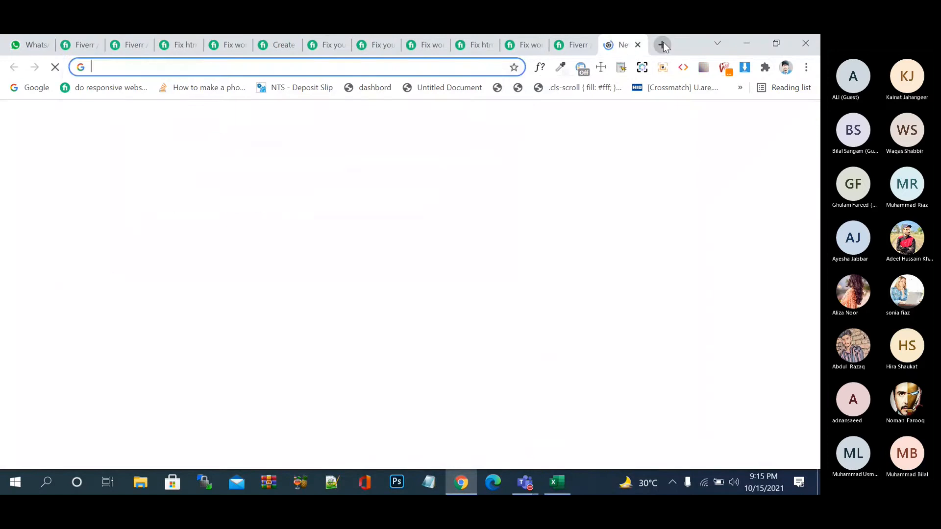
{"action": "type", "text": "bug"}
{"action": "key", "text": "Return"}
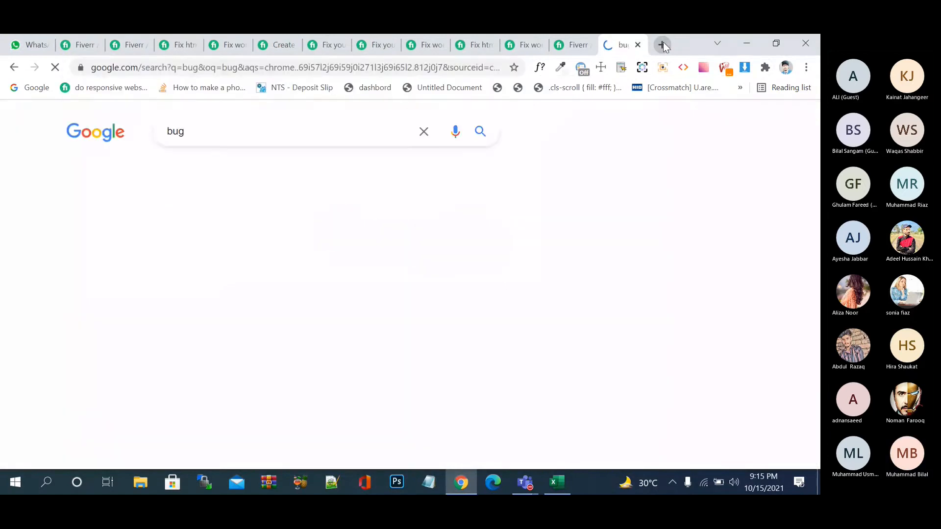
{"action": "scroll", "coordinate": [313, 245], "scroll_direction": "down", "scroll_amount": 2}
{"action": "scroll", "coordinate": [315, 246], "scroll_direction": "down", "scroll_amount": 1}
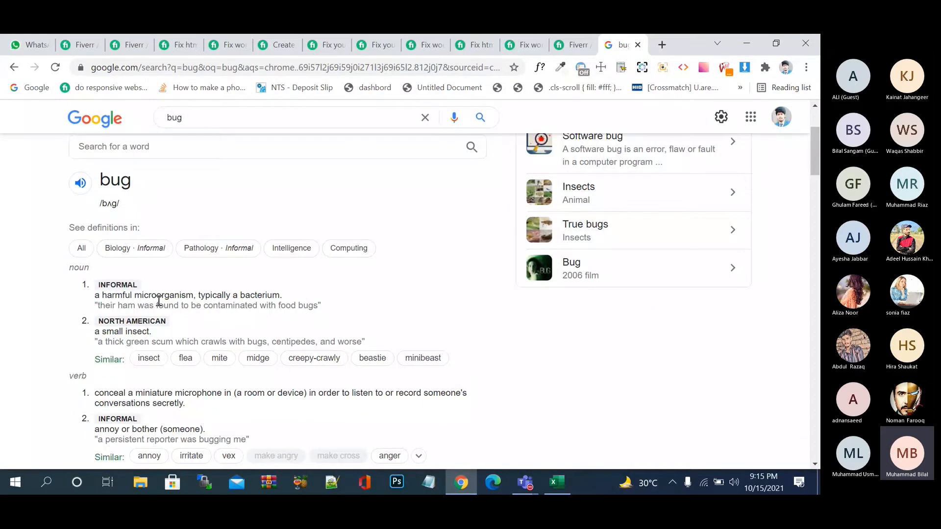
{"action": "left_click_drag", "start_coordinate": [149, 332], "coordinate": [108, 325]}
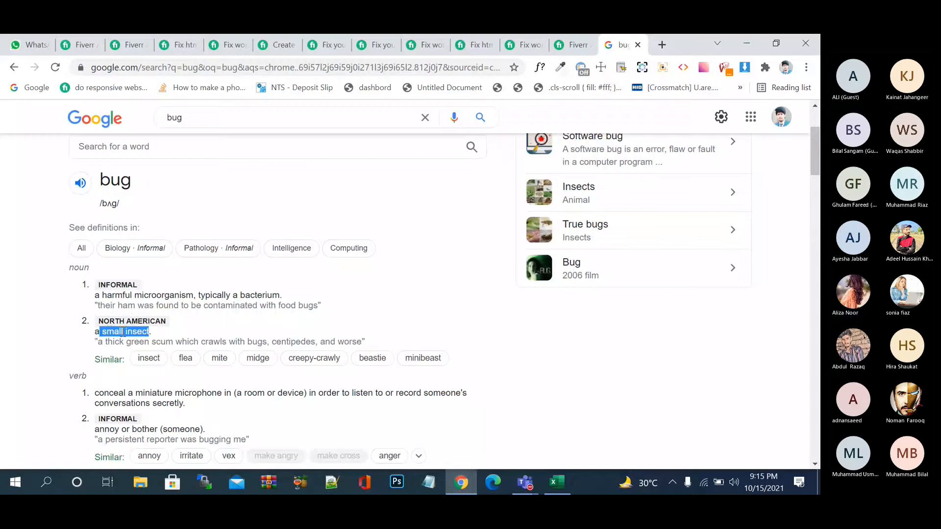
{"action": "left_click", "coordinate": [173, 326]}
{"action": "scroll", "coordinate": [175, 331], "scroll_direction": "down", "scroll_amount": 2}
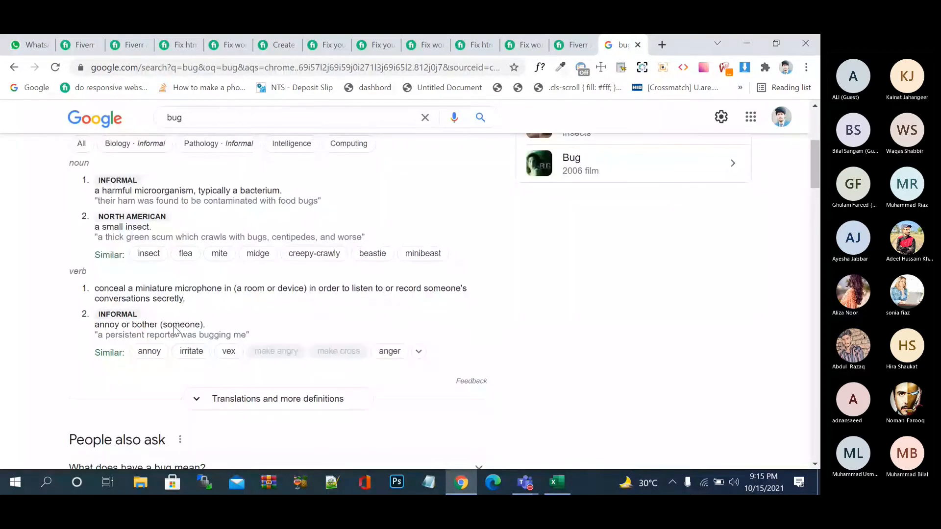
{"action": "scroll", "coordinate": [219, 307], "scroll_direction": "down", "scroll_amount": 4}
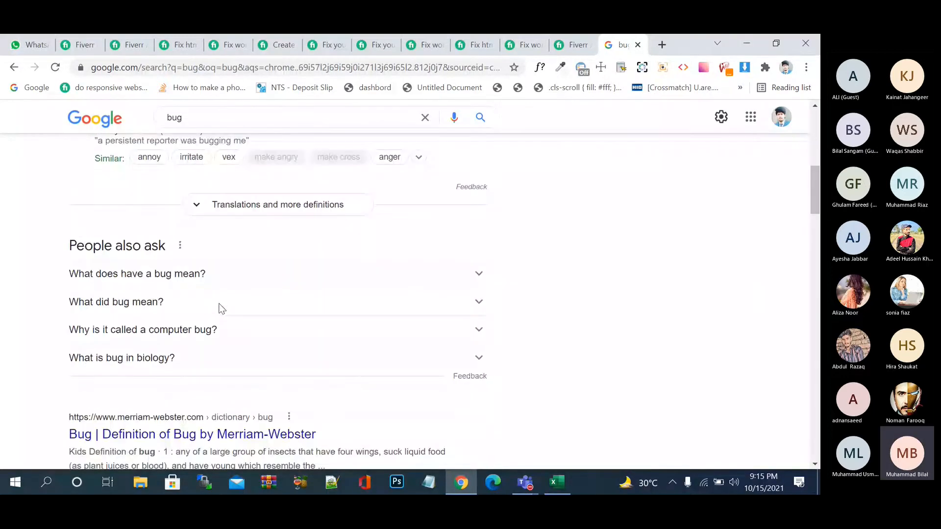
Step: Expand the related questions "What does have a bug mean?" and "What did bug mean?" and read their answers
{"action": "left_click", "coordinate": [259, 273]}
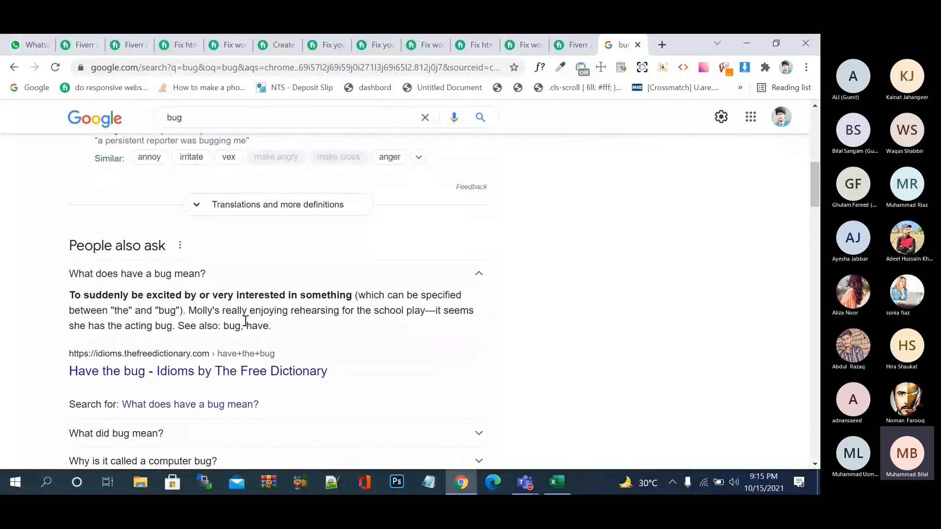
{"action": "scroll", "coordinate": [313, 323], "scroll_direction": "down", "scroll_amount": 1}
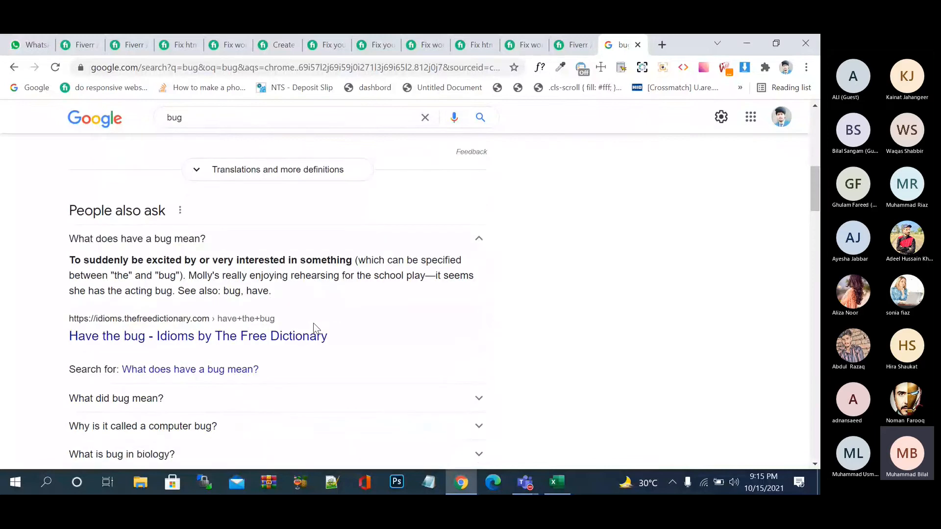
{"action": "scroll", "coordinate": [313, 323], "scroll_direction": "down", "scroll_amount": 3}
{"action": "left_click", "coordinate": [267, 275]}
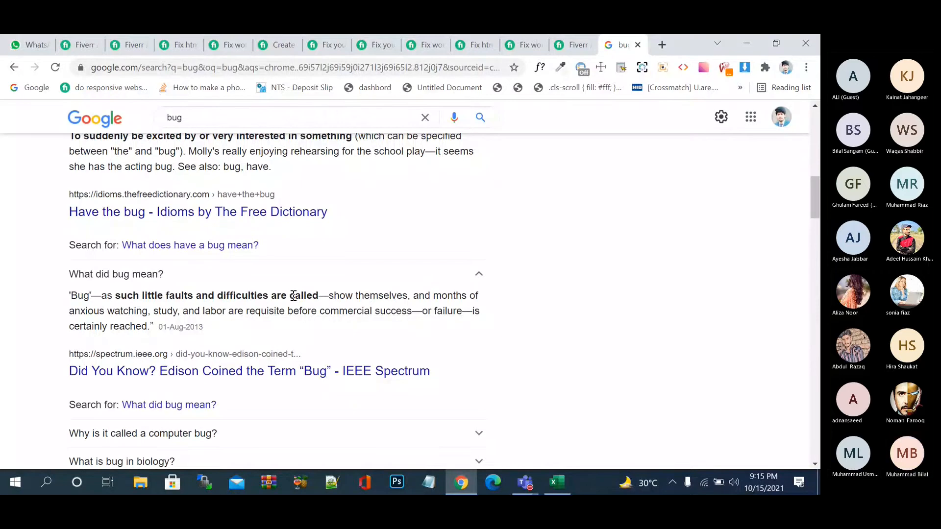
Step: Check the competing gigs' service lists and copy "Elementor errors" from the one-hour WordPress bug gig
{"action": "left_click", "coordinate": [128, 45]}
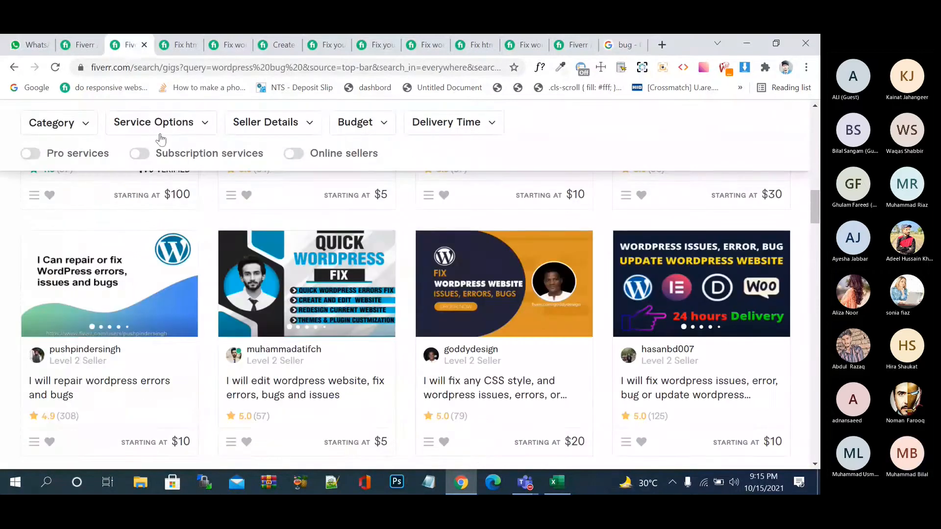
{"action": "left_click", "coordinate": [78, 44]}
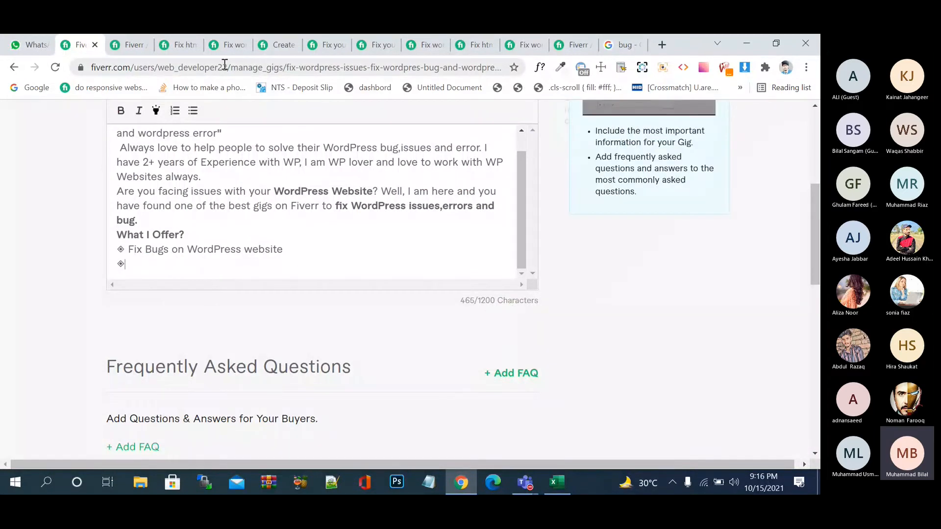
{"action": "left_click", "coordinate": [228, 44]}
{"action": "scroll", "coordinate": [248, 265], "scroll_direction": "down", "scroll_amount": 4}
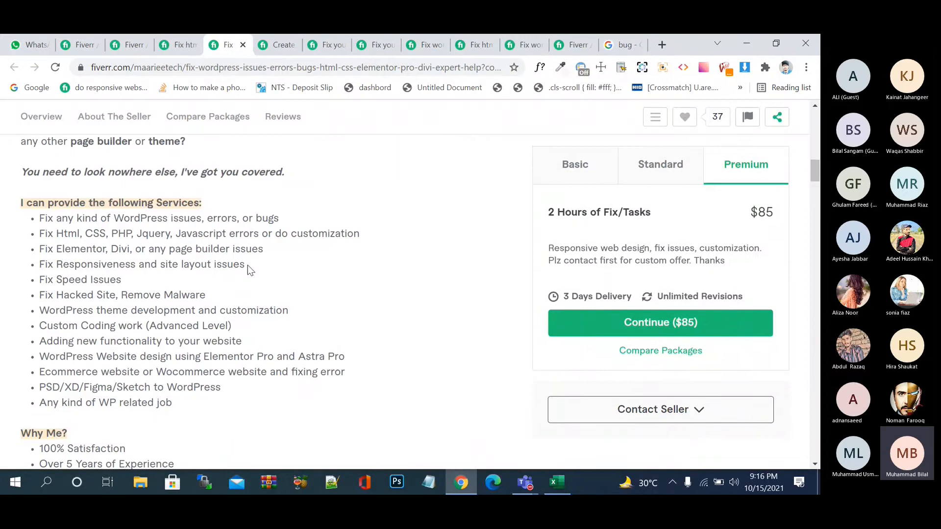
{"action": "left_click", "coordinate": [279, 48]}
{"action": "left_click", "coordinate": [327, 52]}
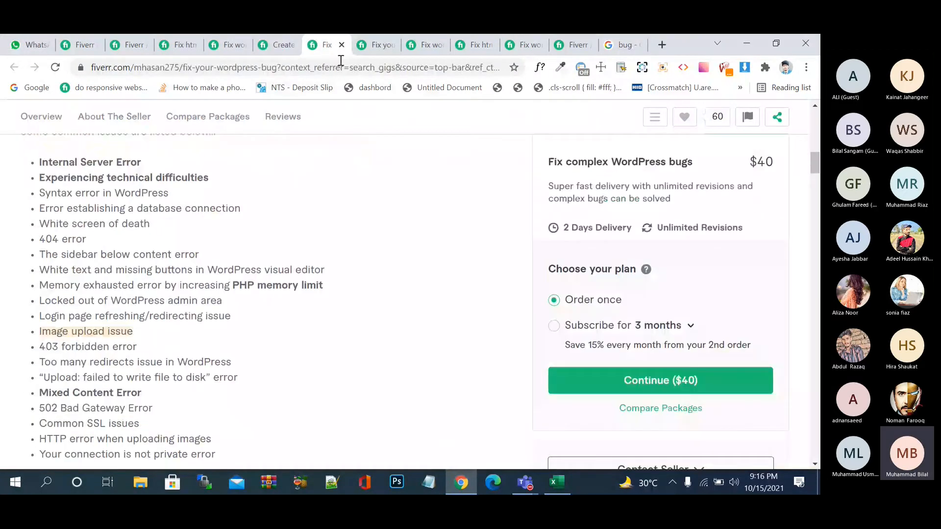
{"action": "left_click", "coordinate": [383, 52]}
{"action": "left_click", "coordinate": [62, 228]}
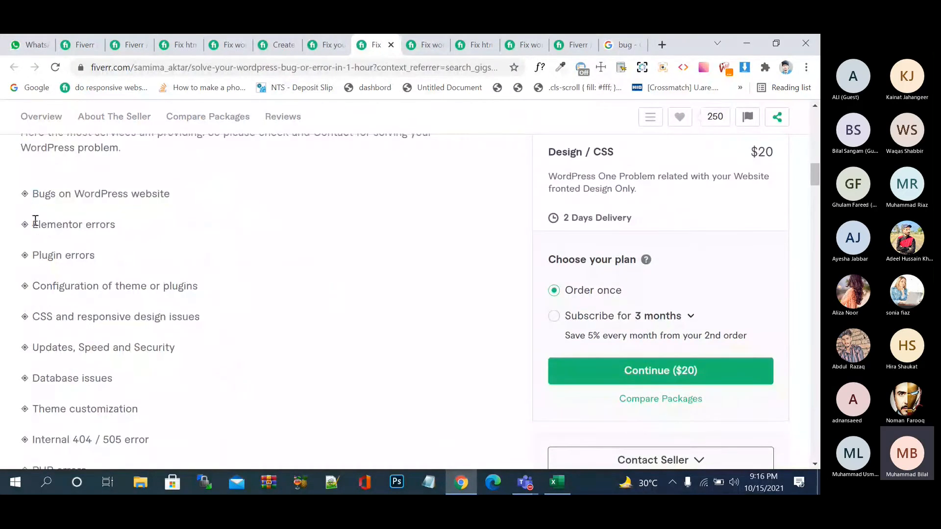
{"action": "left_click_drag", "start_coordinate": [33, 221], "coordinate": [121, 224]}
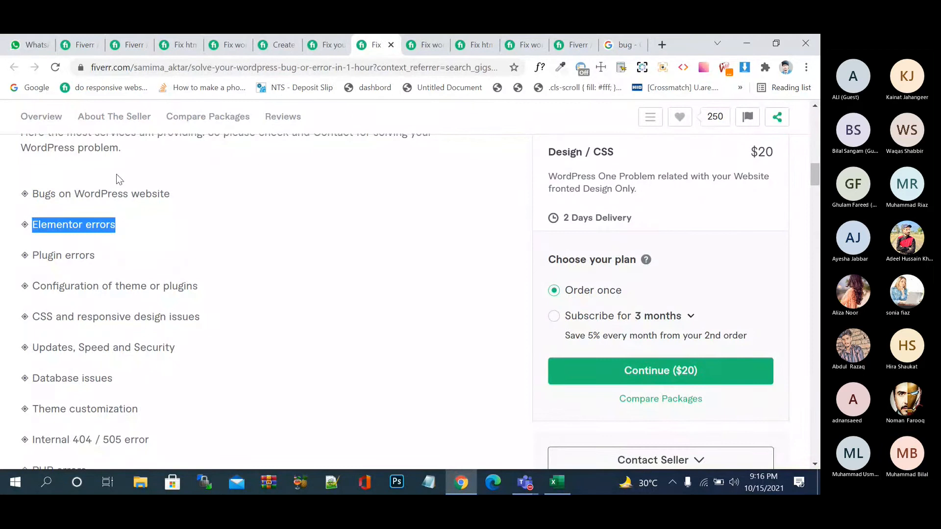
Step: Write "Themes and plugin issues" after the empty diamond bullet in the gig description
{"action": "left_click", "coordinate": [88, 44]}
{"action": "left_click", "coordinate": [139, 264]}
{"action": "type", "text": "The"}
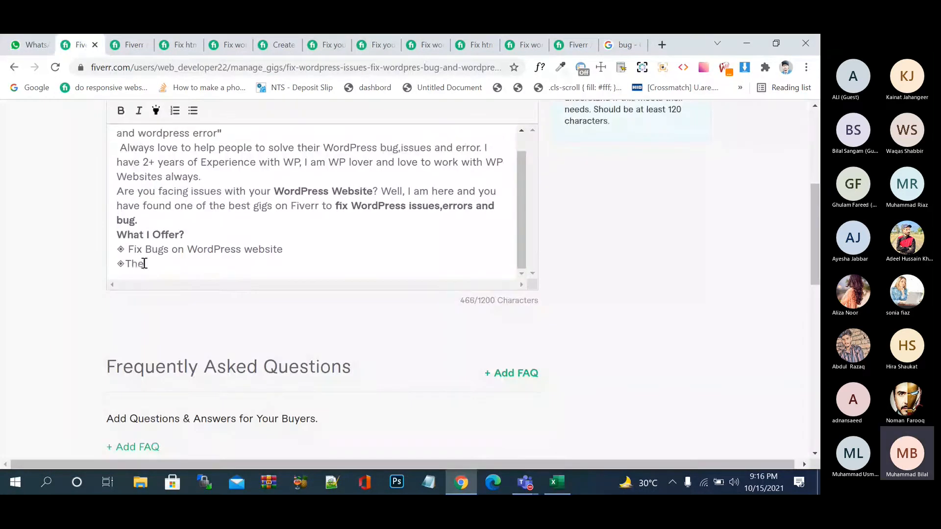
{"action": "type", "text": "mes anf"}
{"action": "key", "text": "BackSpace"}
{"action": "key", "text": "BackSpace"}
{"action": "type", "text": "d plu"}
{"action": "type", "text": "gin issues"}
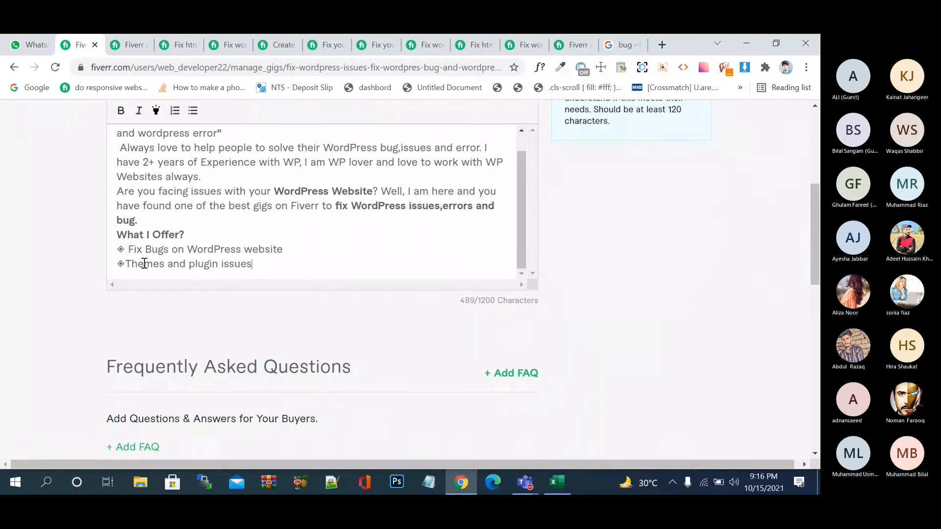
Step: Add "Elementor errors" on a new line with a copied diamond bullet, and put a space after the last two bullets
{"action": "key", "text": "Return"}
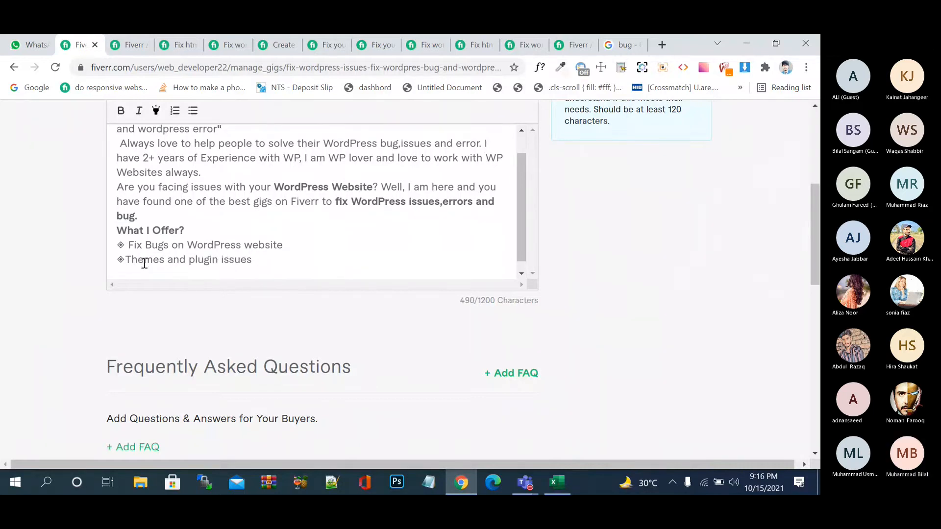
{"action": "type", "text": "Elementor errors"}
{"action": "left_click_drag", "start_coordinate": [125, 260], "coordinate": [116, 259]}
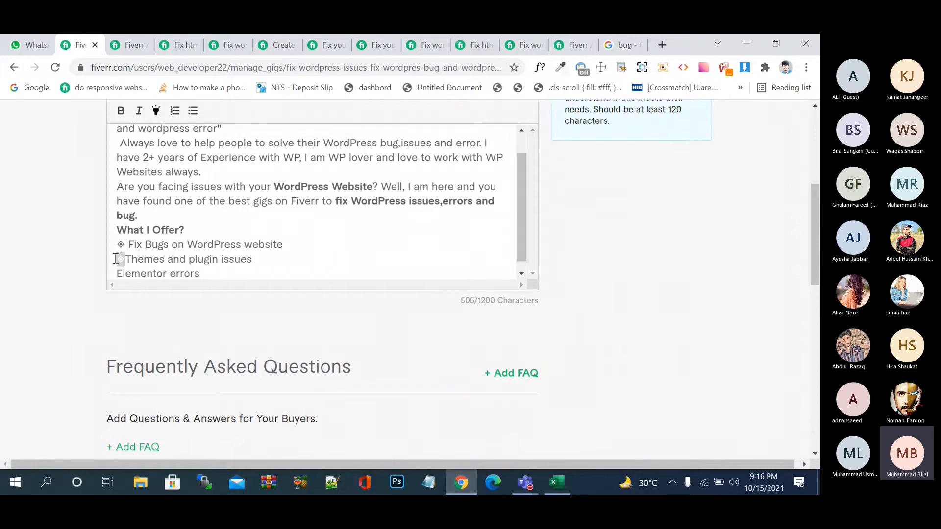
{"action": "key", "text": "ctrl+c"}
{"action": "left_click", "coordinate": [118, 273]}
{"action": "key", "text": "ctrl+v"}
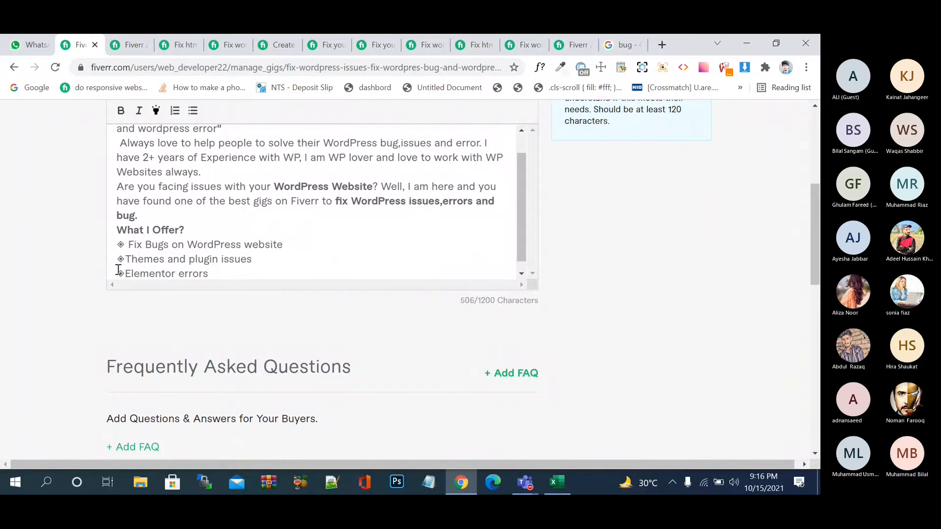
{"action": "left_click", "coordinate": [125, 258]}
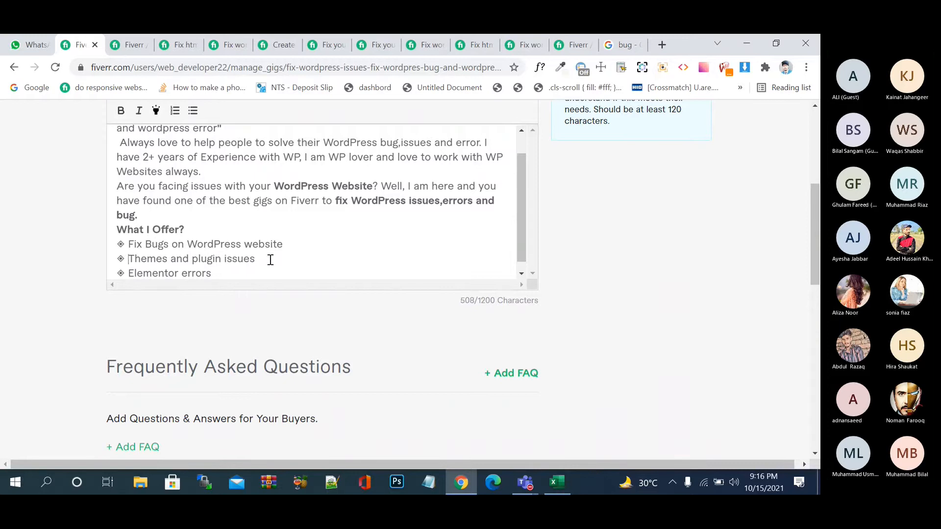
Step: Compare more competing gigs' lists and copy "Updates, Speed and Security" from the one-hour WordPress bug gig
{"action": "left_click", "coordinate": [317, 43]}
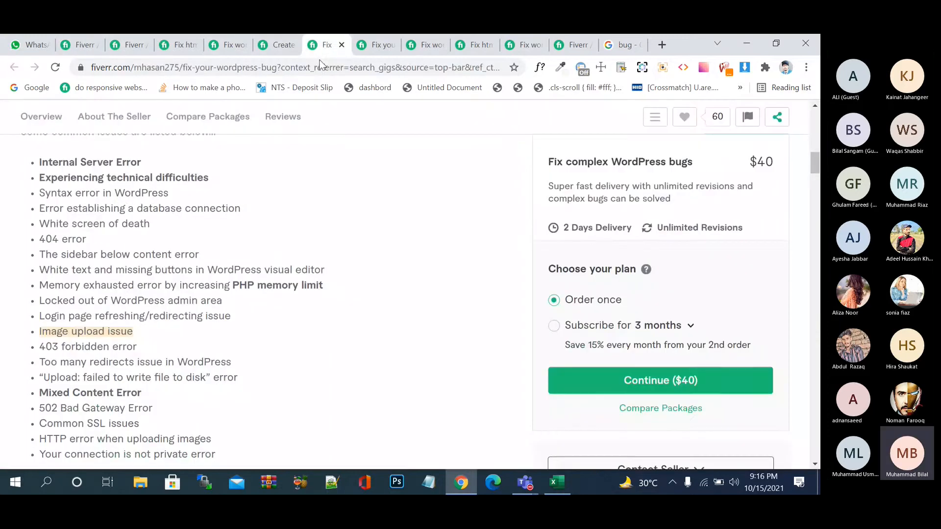
{"action": "left_click", "coordinate": [419, 46]}
{"action": "scroll", "coordinate": [223, 316], "scroll_direction": "down", "scroll_amount": 2}
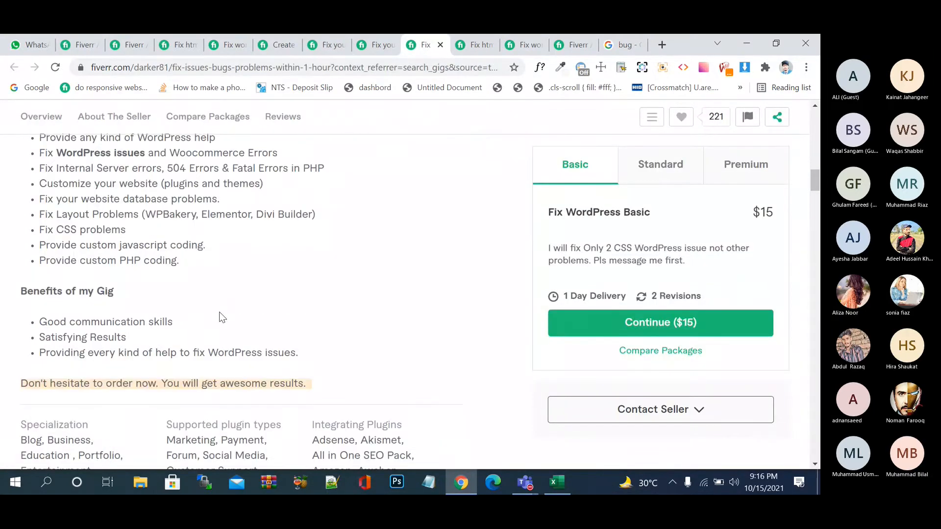
{"action": "left_click", "coordinate": [372, 45]}
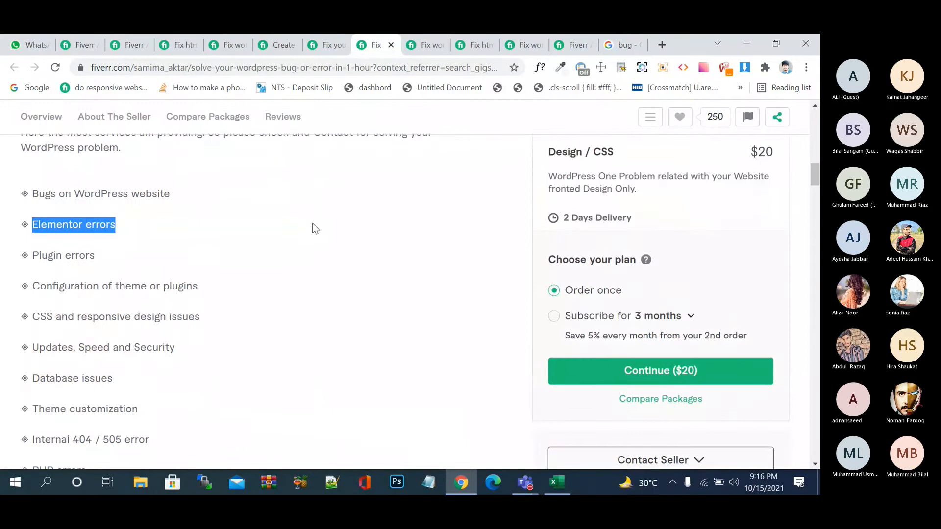
{"action": "scroll", "coordinate": [315, 229], "scroll_direction": "down", "scroll_amount": 2}
{"action": "left_click", "coordinate": [110, 193]}
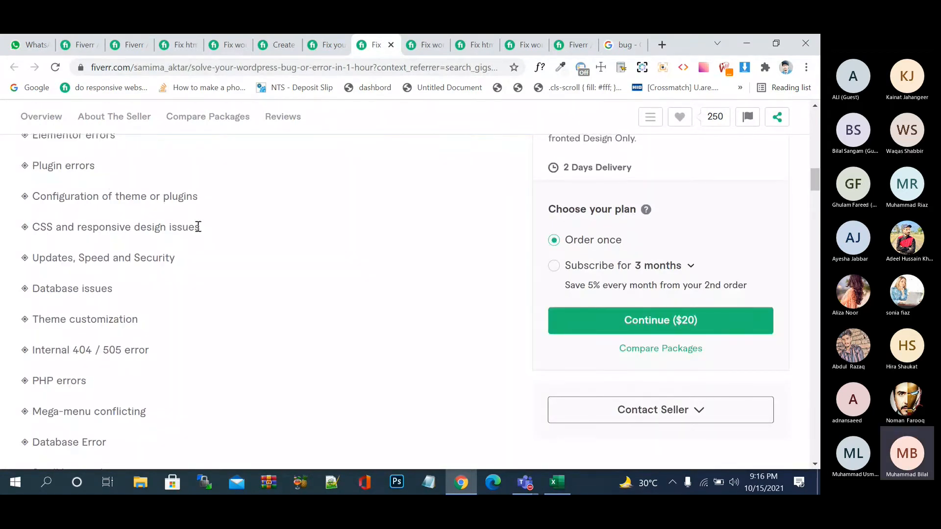
{"action": "left_click_drag", "start_coordinate": [199, 228], "coordinate": [79, 228]}
{"action": "left_click_drag", "start_coordinate": [185, 260], "coordinate": [35, 260]}
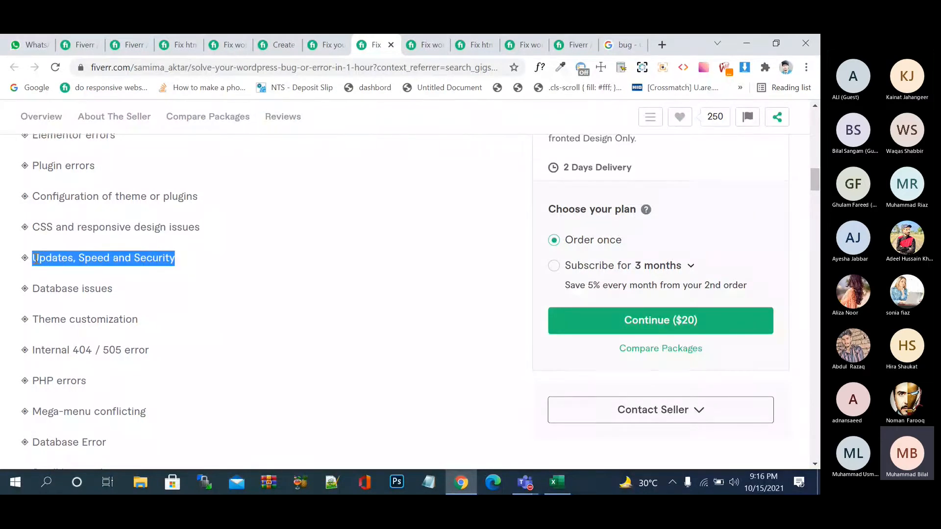
Step: Paste "Updates, Speed and Security" on a new line below "Elementor errors" in the gig description
{"action": "left_click", "coordinate": [181, 44]}
{"action": "left_click", "coordinate": [128, 44]}
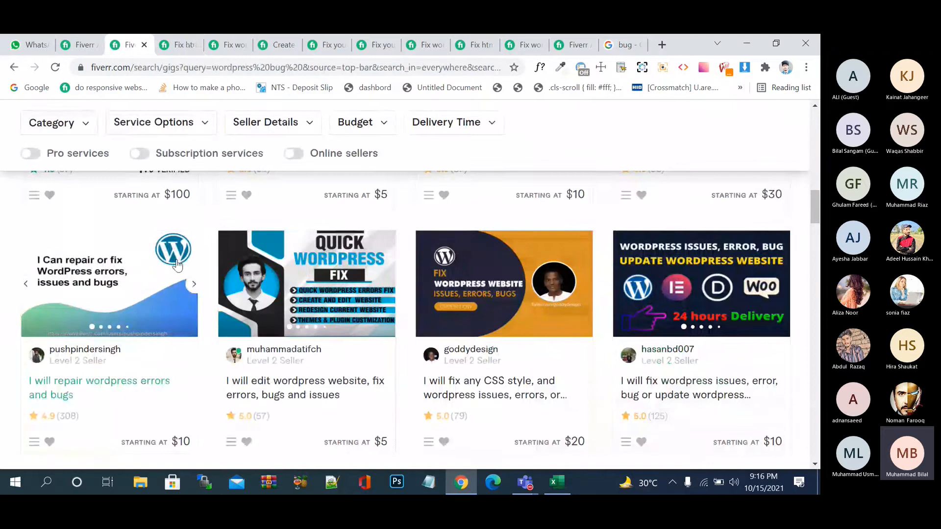
{"action": "left_click", "coordinate": [80, 45]}
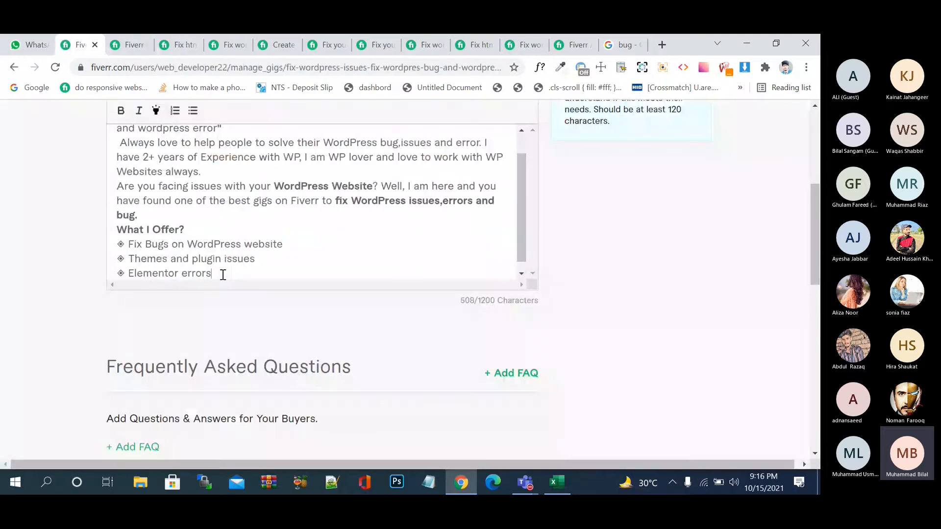
{"action": "key", "text": "Return"}
{"action": "key", "text": "ctrl+v"}
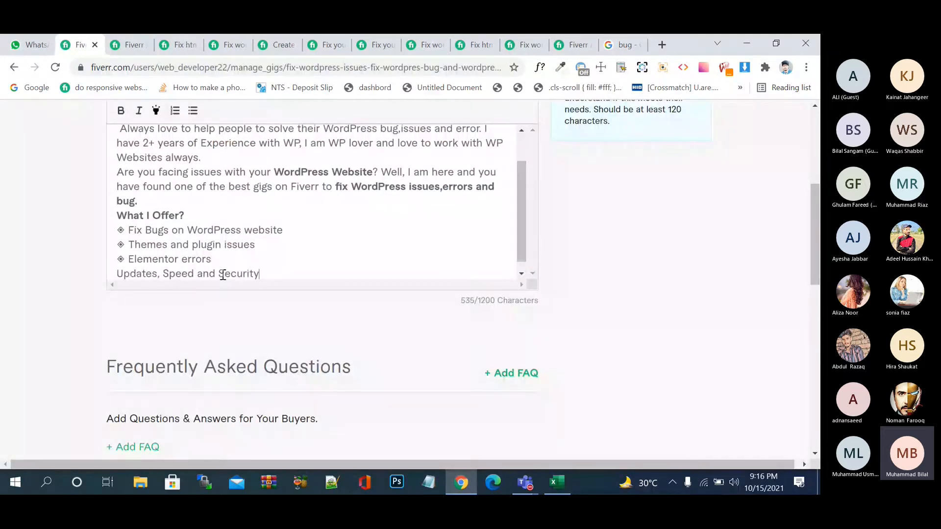
Step: Examine the service and error lists of the competing WordPress gigs for further items to offer
{"action": "left_click", "coordinate": [128, 45]}
{"action": "left_click", "coordinate": [186, 45]}
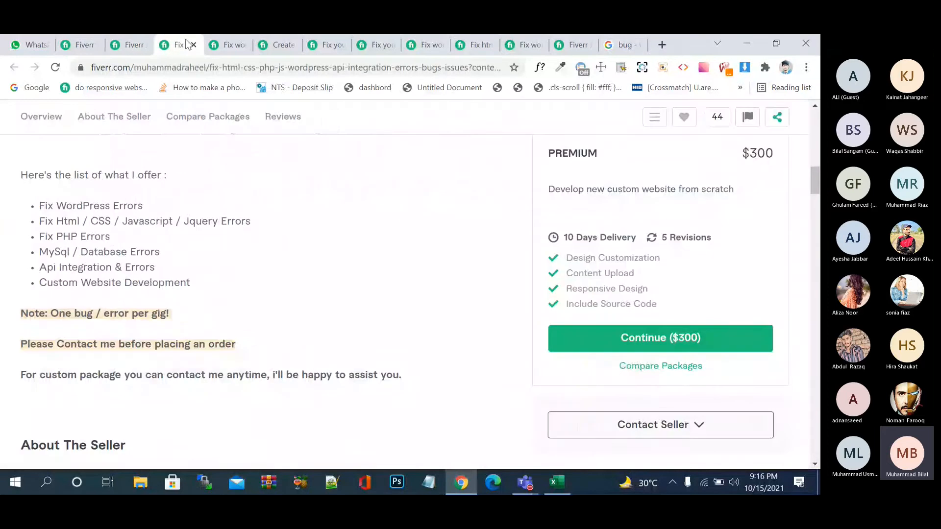
{"action": "left_click", "coordinate": [275, 44]}
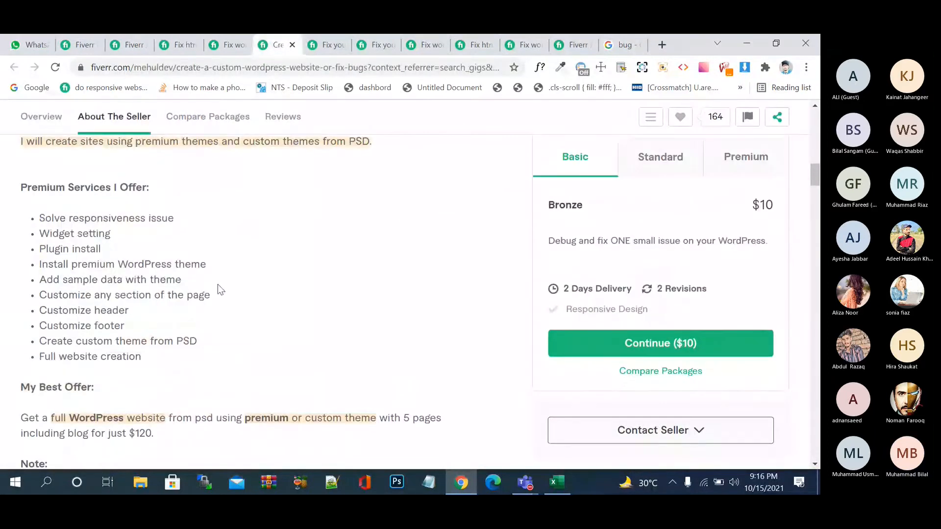
{"action": "left_click", "coordinate": [325, 44]}
{"action": "scroll", "coordinate": [280, 229], "scroll_direction": "down", "scroll_amount": 2}
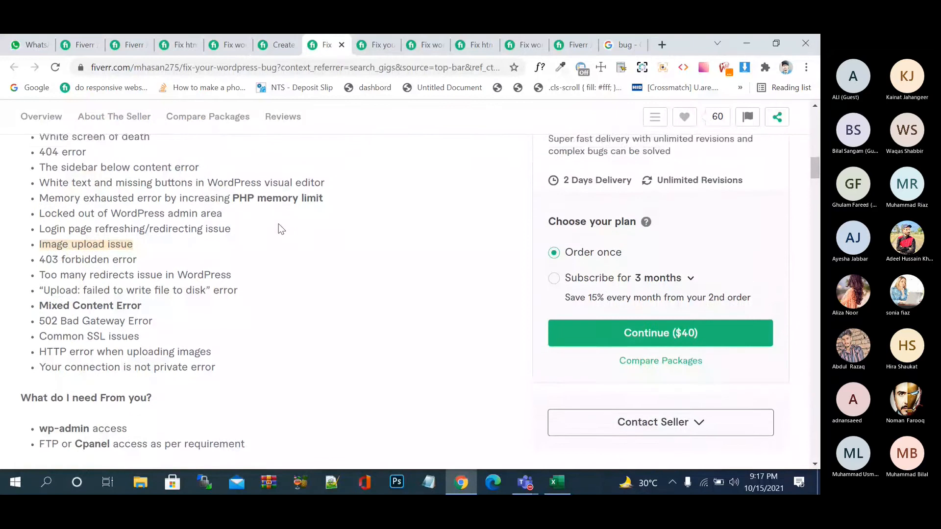
{"action": "scroll", "coordinate": [281, 228], "scroll_direction": "up", "scroll_amount": 1}
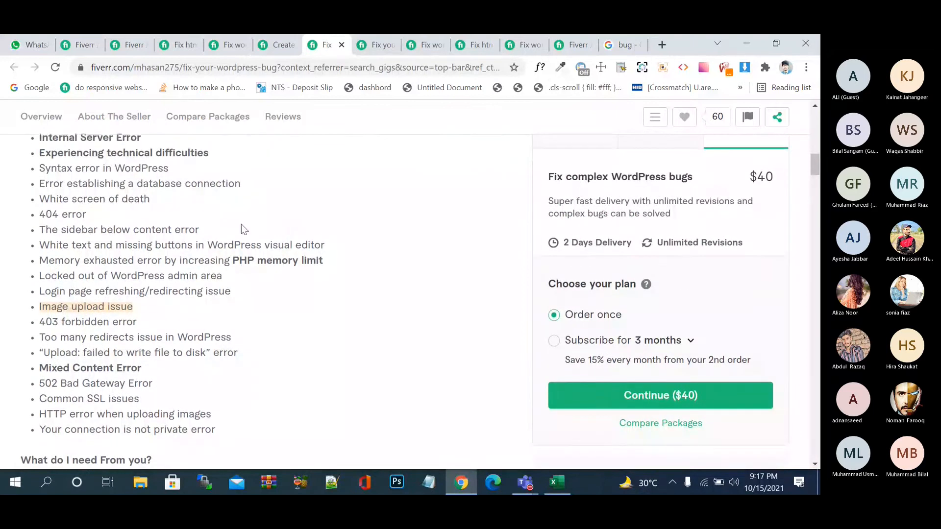
{"action": "scroll", "coordinate": [241, 229], "scroll_direction": "up", "scroll_amount": 1}
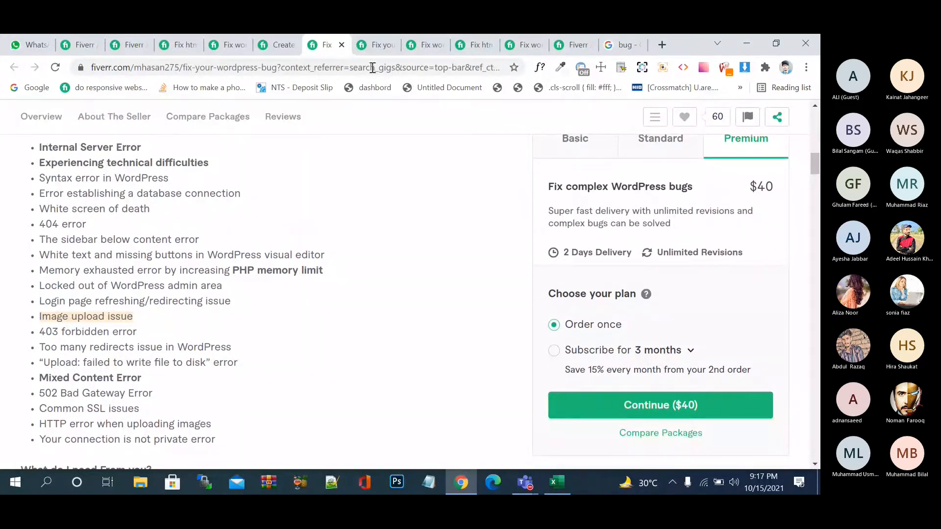
{"action": "left_click", "coordinate": [372, 45]}
{"action": "scroll", "coordinate": [323, 245], "scroll_direction": "down", "scroll_amount": 3}
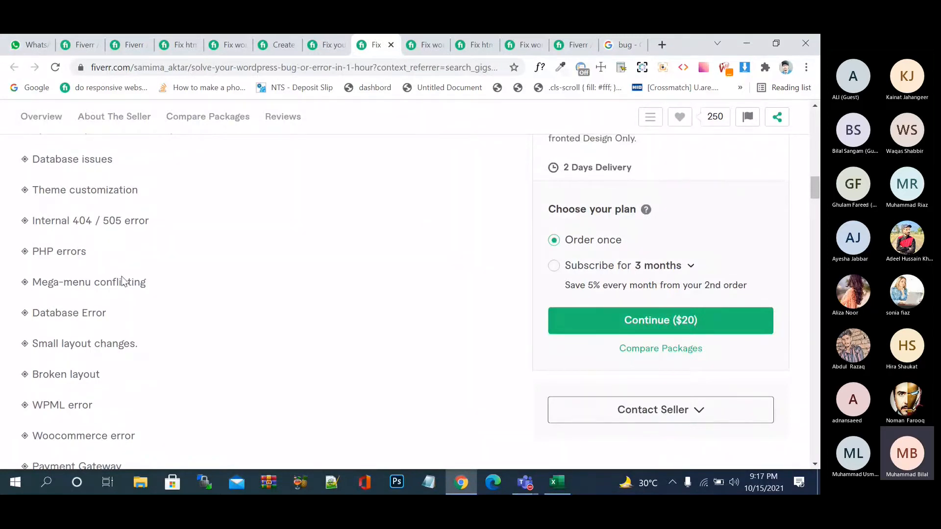
{"action": "scroll", "coordinate": [97, 314], "scroll_direction": "down", "scroll_amount": 1}
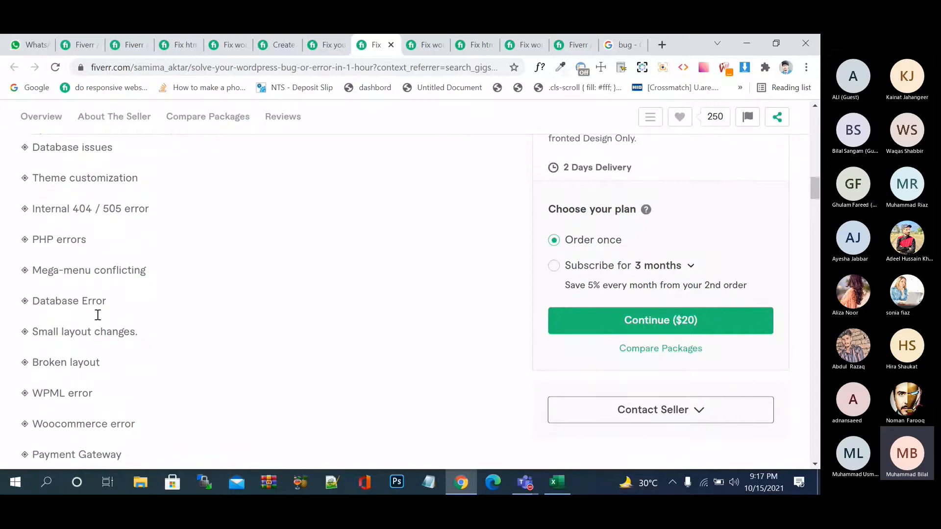
{"action": "scroll", "coordinate": [119, 346], "scroll_direction": "down", "scroll_amount": 1}
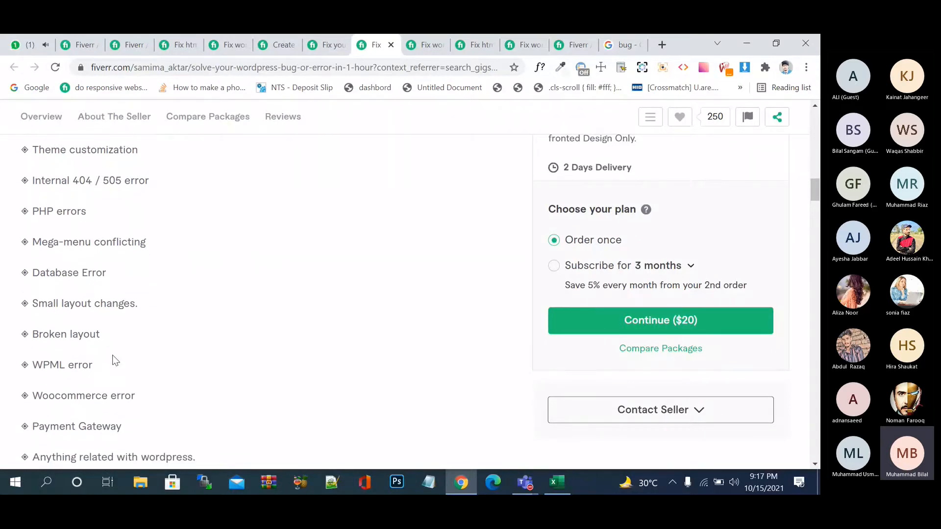
{"action": "scroll", "coordinate": [113, 355], "scroll_direction": "down", "scroll_amount": 3}
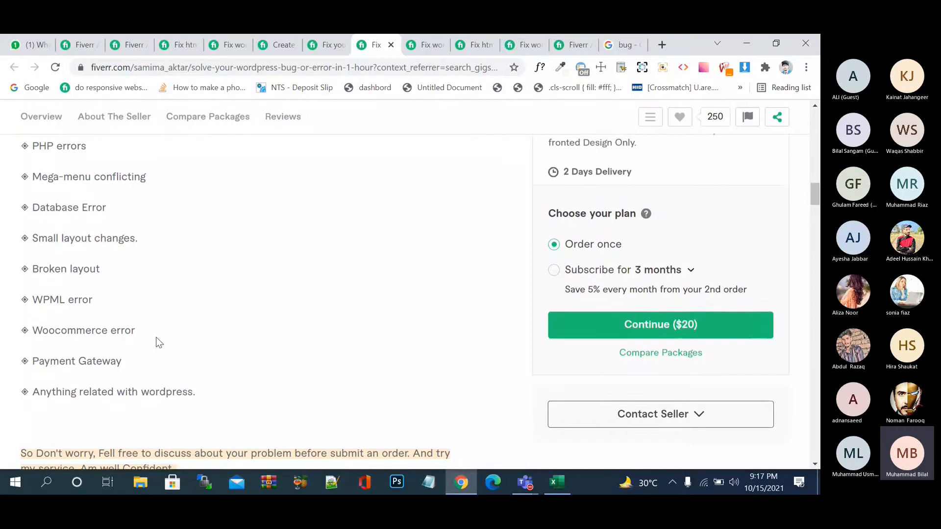
{"action": "scroll", "coordinate": [157, 343], "scroll_direction": "up", "scroll_amount": 5}
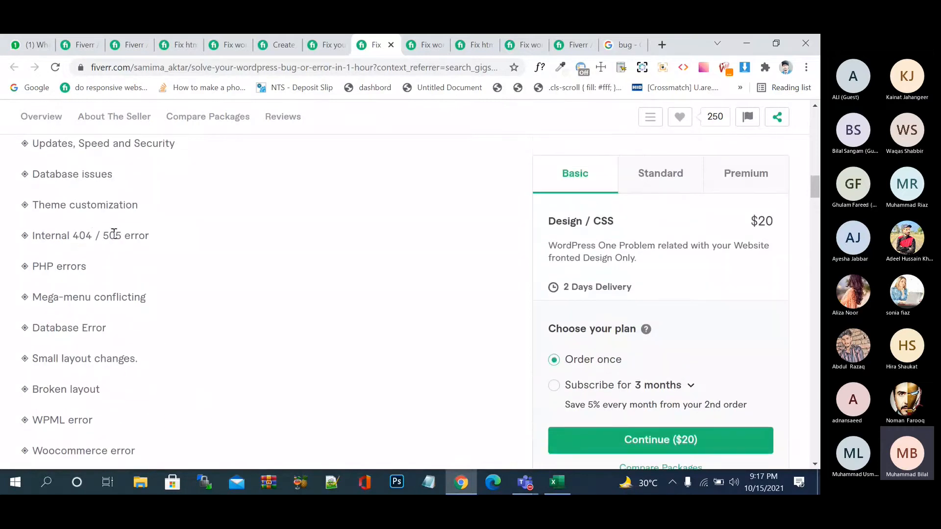
Step: Copy "Internal 404 / 505 error" from the competing gig's list and paste it below "Updates, Speed and Security" in the gig description
{"action": "left_click_drag", "start_coordinate": [149, 236], "coordinate": [32, 236]}
{"action": "key", "text": "ctrl+c"}
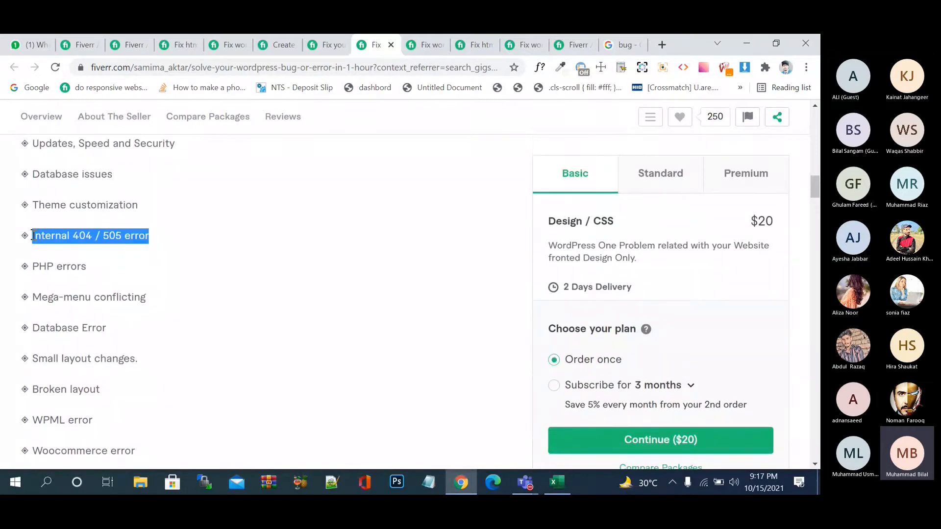
{"action": "left_click", "coordinate": [127, 45]}
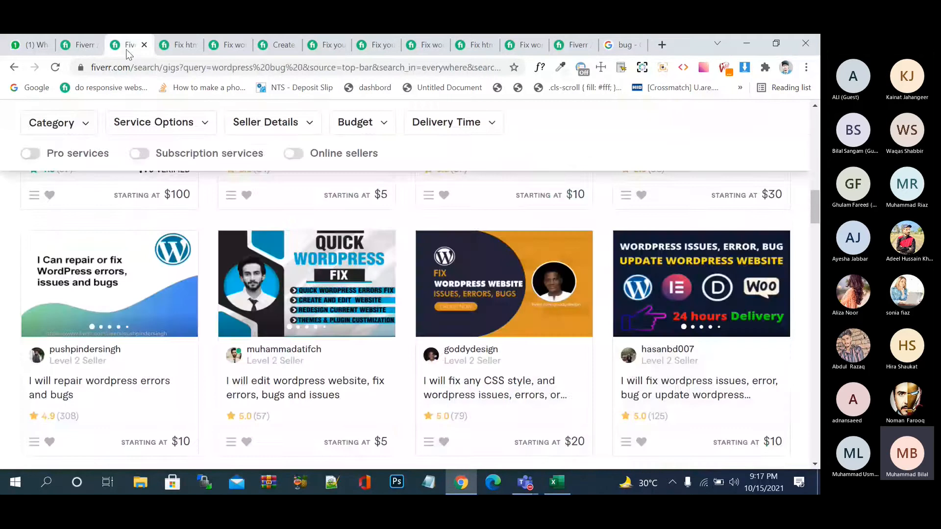
{"action": "left_click", "coordinate": [78, 45]}
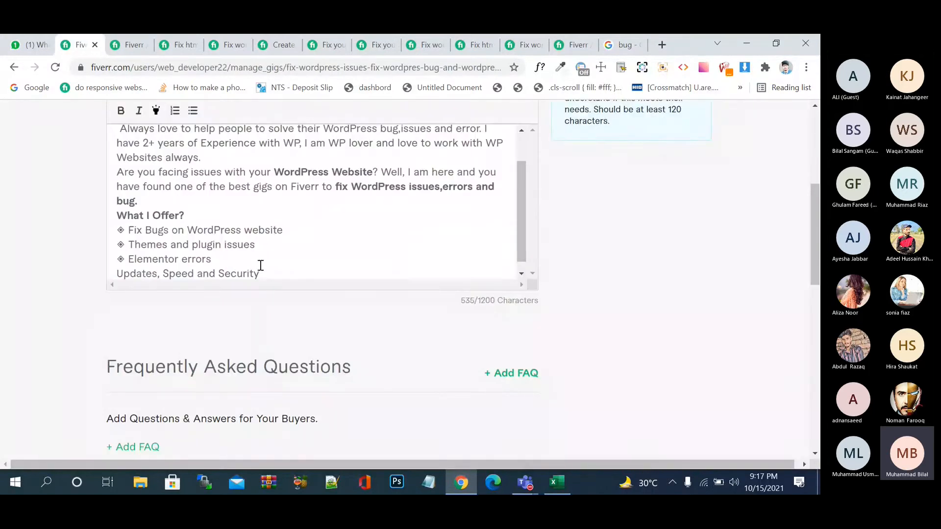
{"action": "key", "text": "Return"}
{"action": "key", "text": "ctrl+v"}
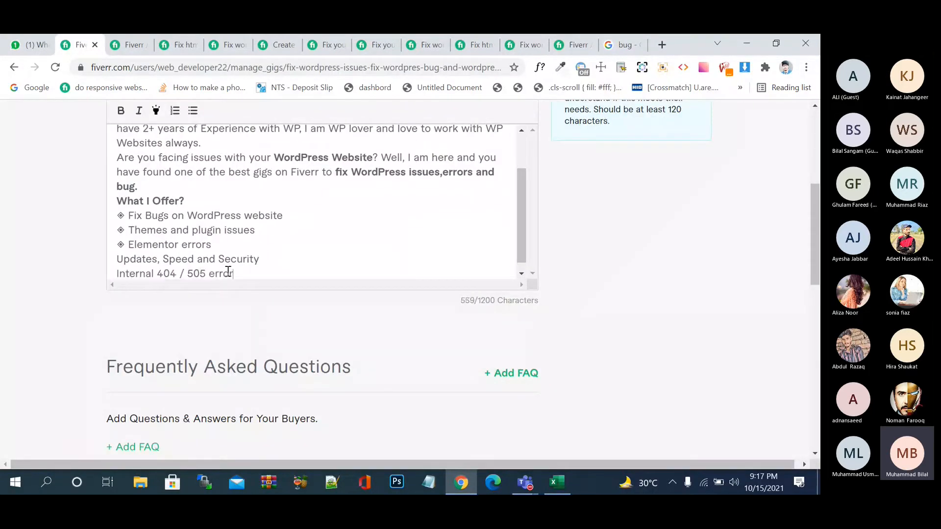
Step: Put a copied diamond bullet and a space before "Updates, Speed and Security" and "Internal 404 / 505 error"
{"action": "left_click_drag", "start_coordinate": [125, 244], "coordinate": [117, 244]}
{"action": "key", "text": "ctrl+c"}
{"action": "left_click", "coordinate": [119, 259]}
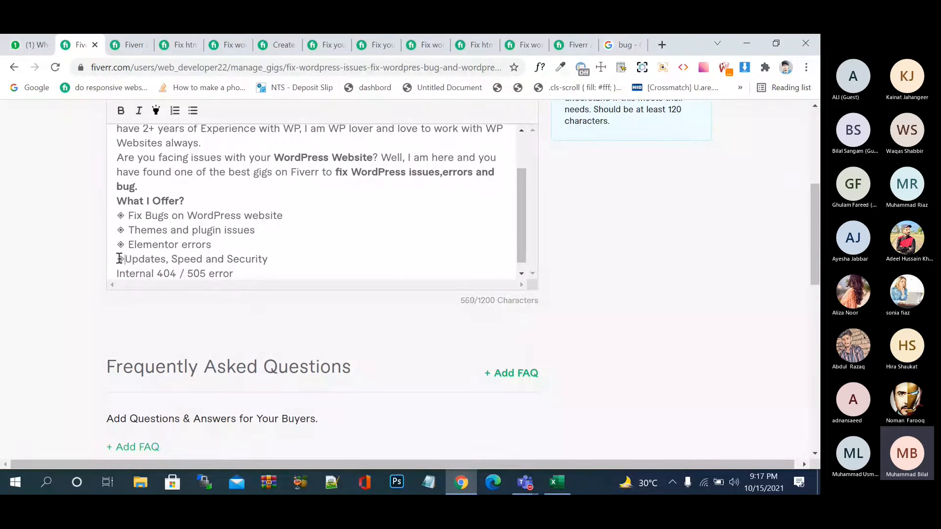
{"action": "key", "text": "ctrl+v"}
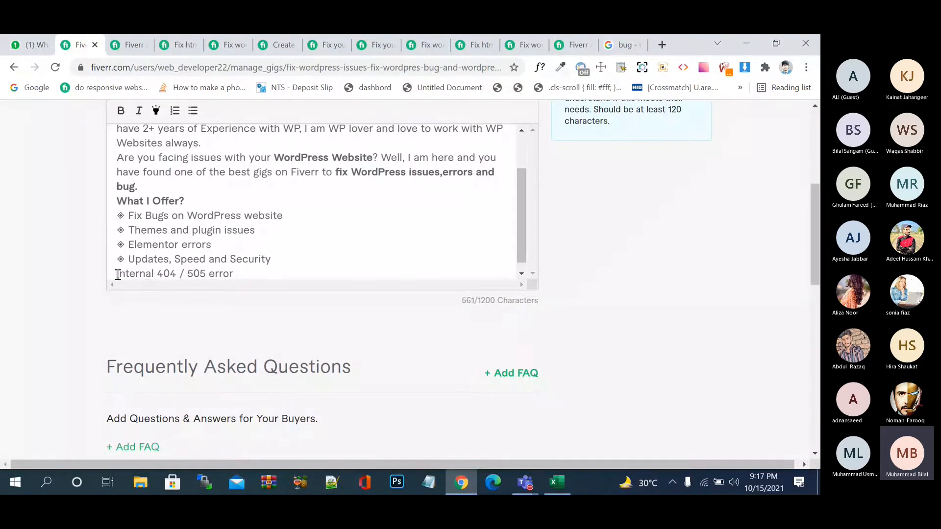
{"action": "left_click", "coordinate": [117, 273]}
{"action": "key", "text": "ctrl+v"}
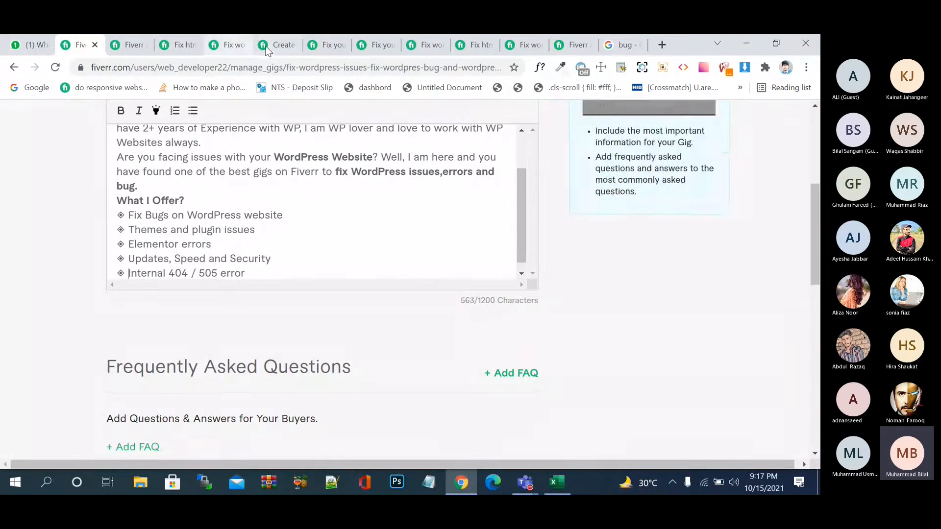
Step: Copy "The sidebar below content error" from the $40 complex WordPress bugs gig and paste it below "Internal 404 / 505 error" in the description
{"action": "left_click", "coordinate": [267, 50]}
{"action": "left_click", "coordinate": [327, 52]}
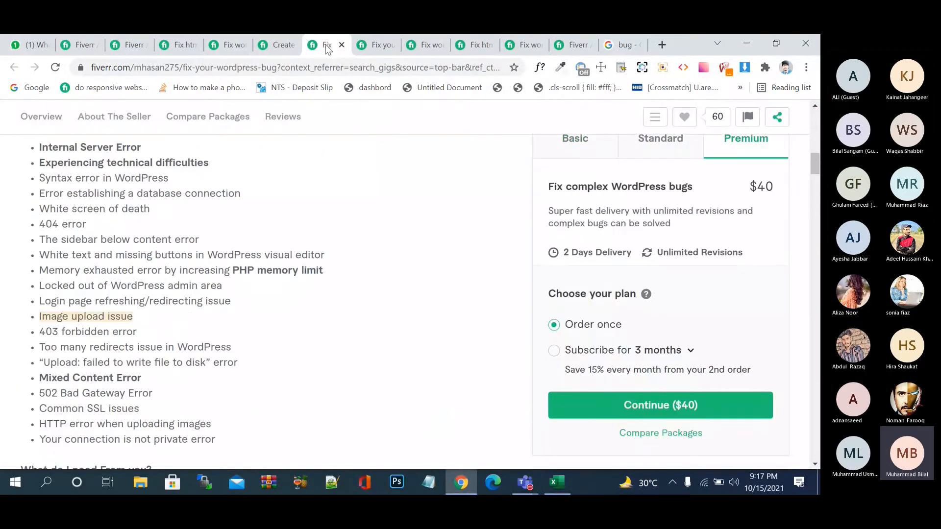
{"action": "scroll", "coordinate": [300, 258], "scroll_direction": "down", "scroll_amount": 1}
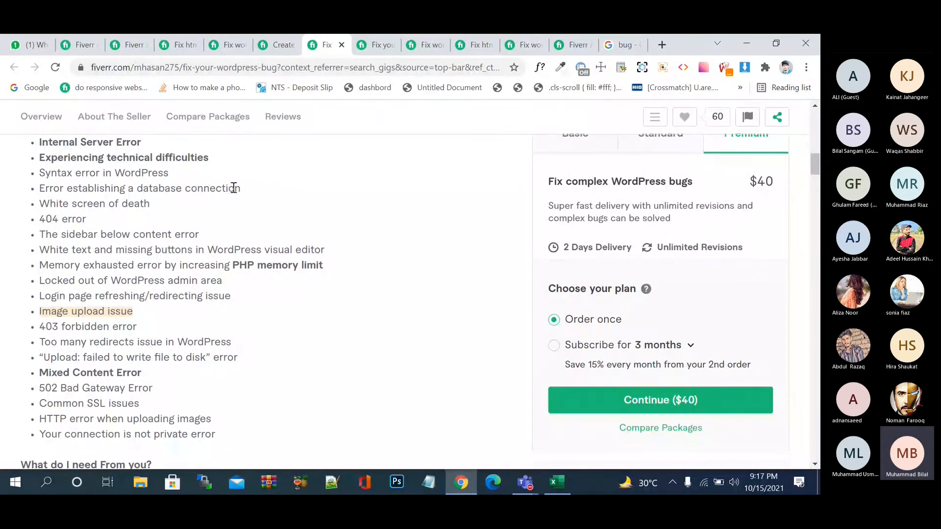
{"action": "left_click_drag", "start_coordinate": [234, 189], "coordinate": [42, 189]}
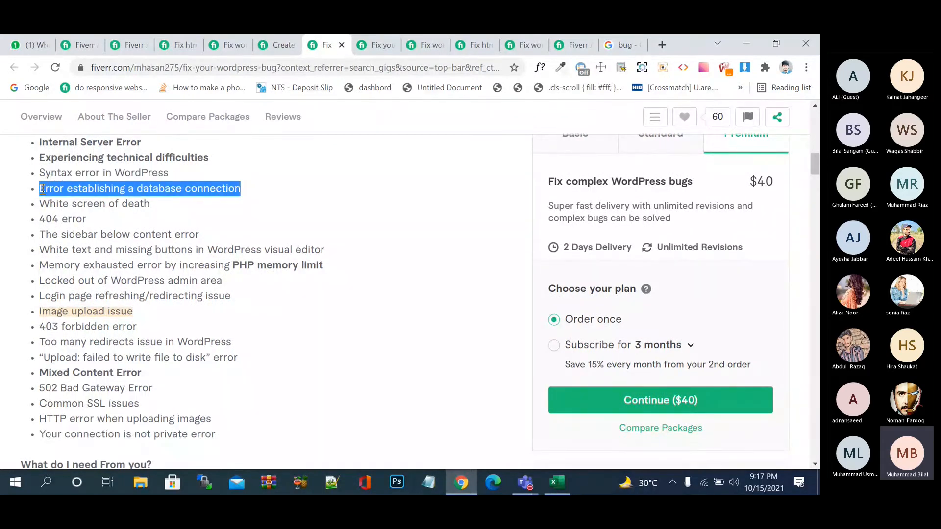
{"action": "left_click", "coordinate": [350, 197]}
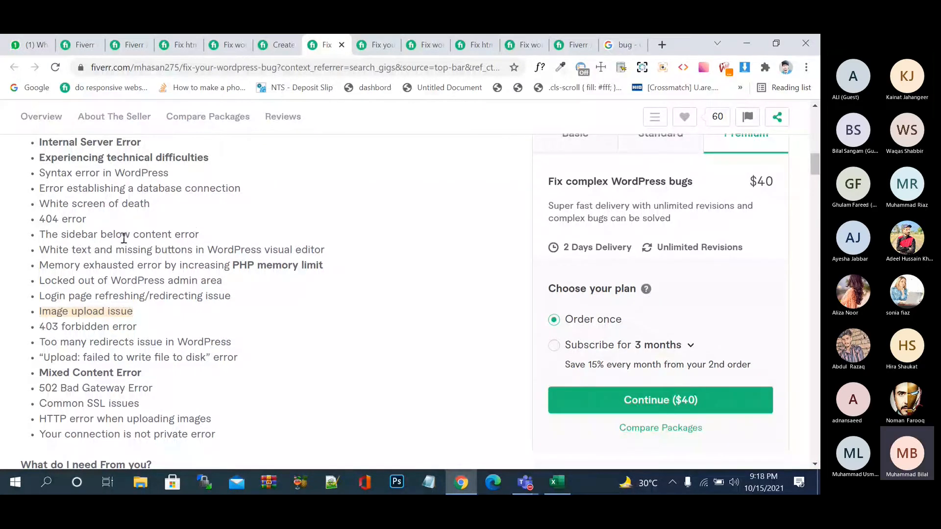
{"action": "left_click_drag", "start_coordinate": [201, 234], "coordinate": [41, 234]}
{"action": "key", "text": "ctrl+c"}
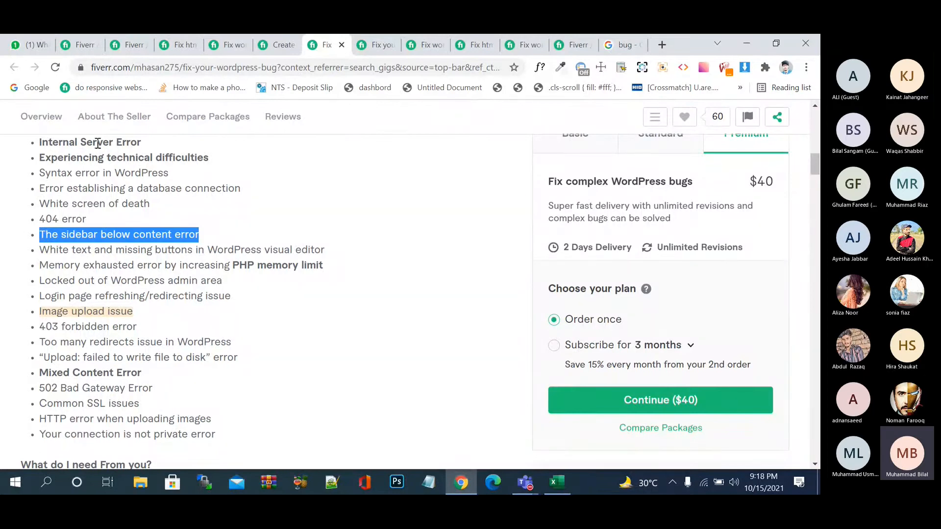
{"action": "left_click", "coordinate": [80, 45]}
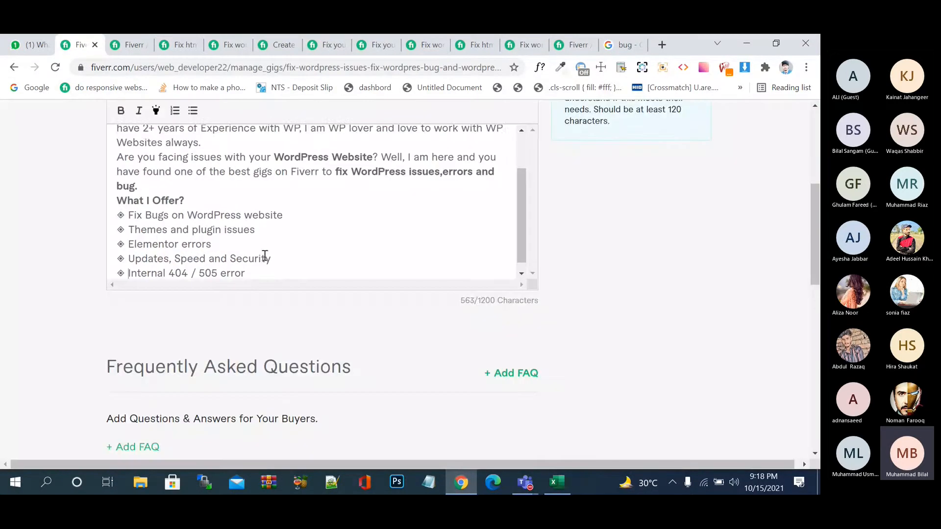
{"action": "key", "text": "ctrl+v"}
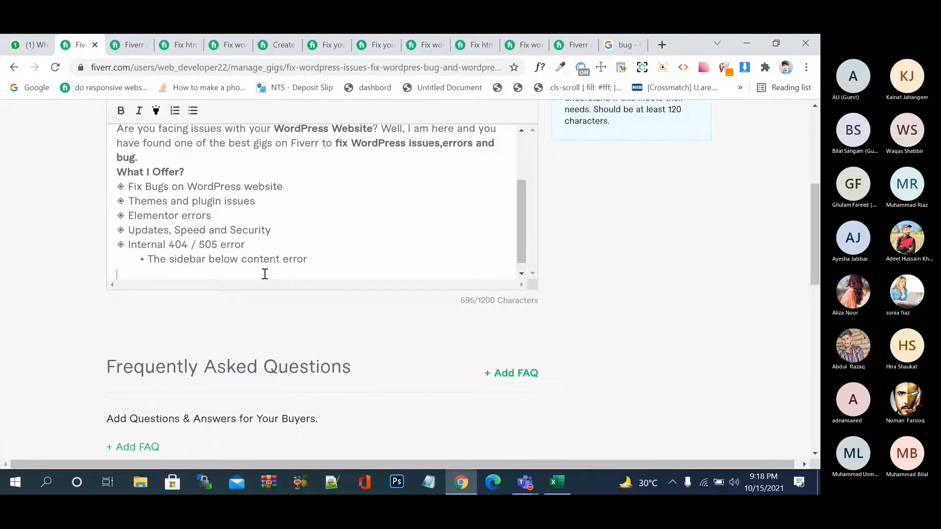
Step: Replace the round list bullet of "The sidebar below content error" with a copied diamond bullet and a space
{"action": "left_click", "coordinate": [148, 259]}
{"action": "key", "text": "BackSpace"}
{"action": "key", "text": "BackSpace"}
{"action": "key", "text": "Return"}
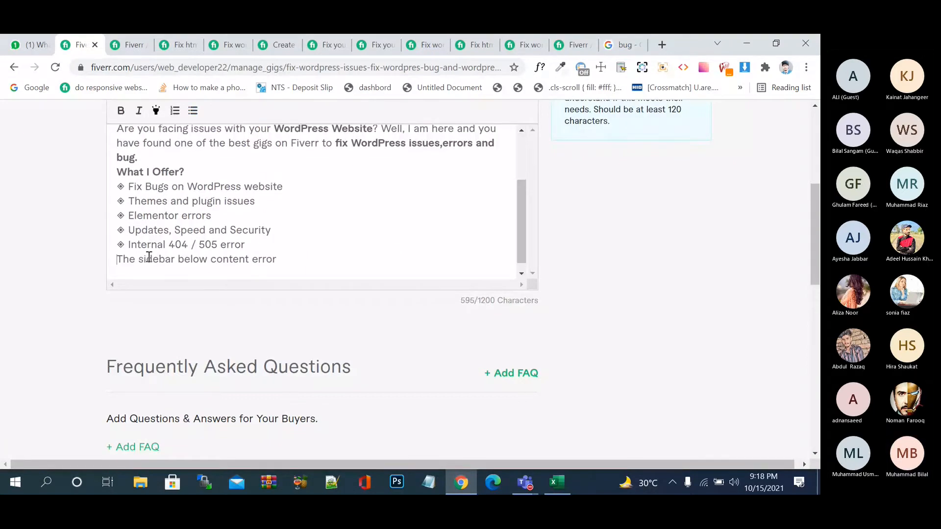
{"action": "left_click_drag", "start_coordinate": [126, 245], "coordinate": [117, 245]}
{"action": "key", "text": "ctrl+c"}
{"action": "left_click", "coordinate": [123, 263]}
{"action": "key", "text": "ctrl+v"}
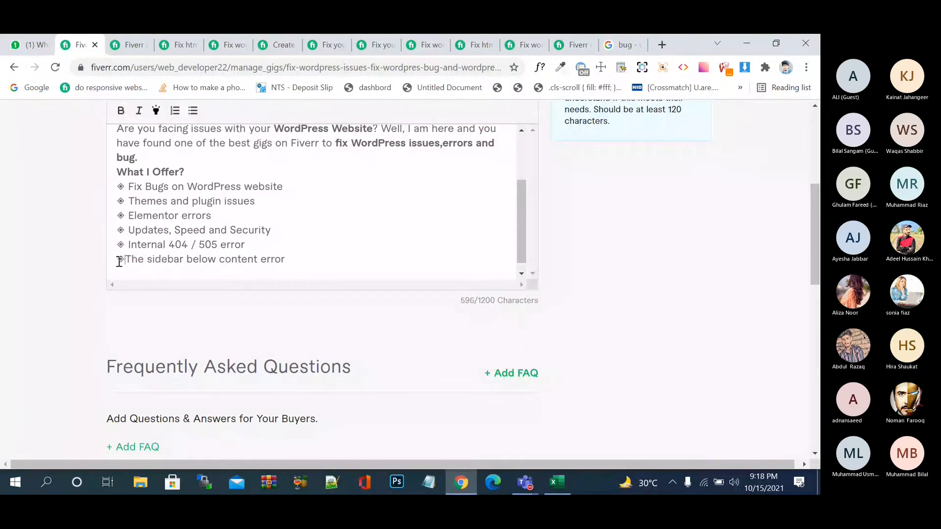
Step: Look through the offer lists of the other open competitor gigs, including the WooCommerce issues gig, for another service to add
{"action": "left_click", "coordinate": [180, 43]}
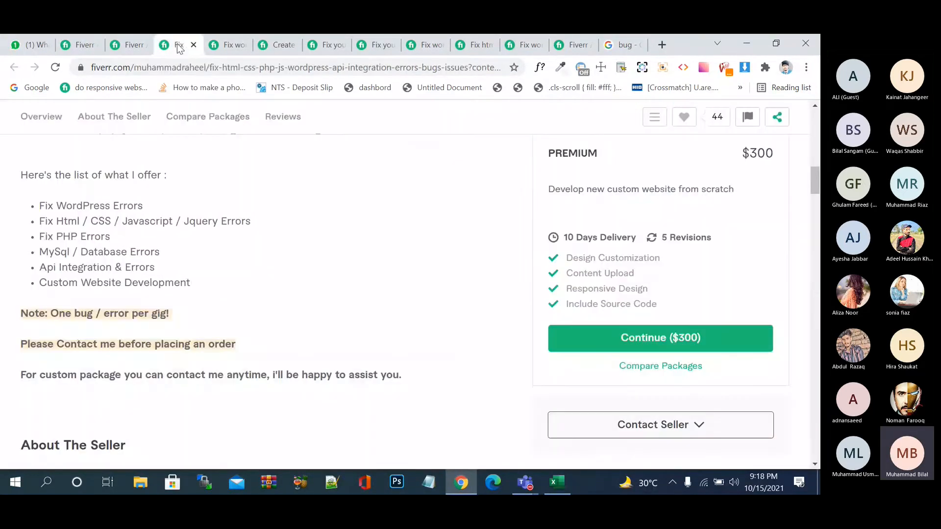
{"action": "left_click", "coordinate": [128, 44]}
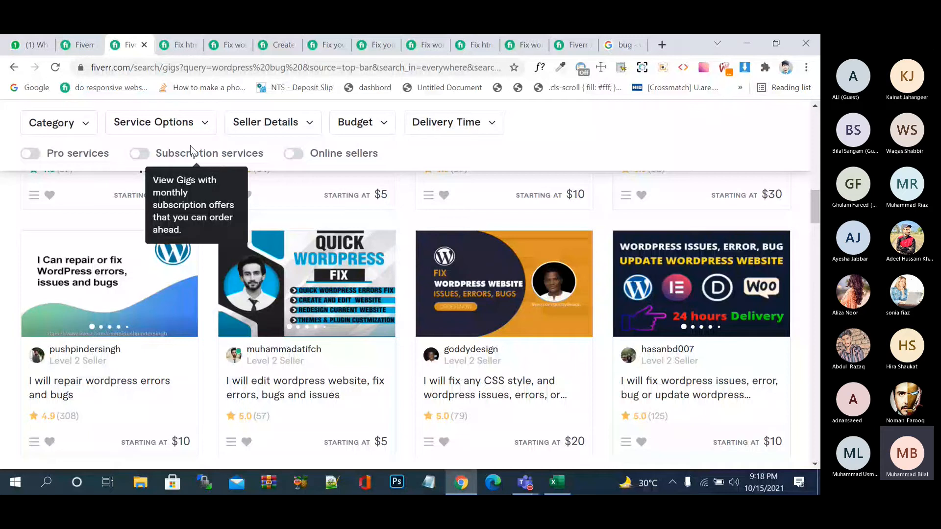
{"action": "left_click", "coordinate": [277, 45]}
{"action": "left_click", "coordinate": [326, 44]}
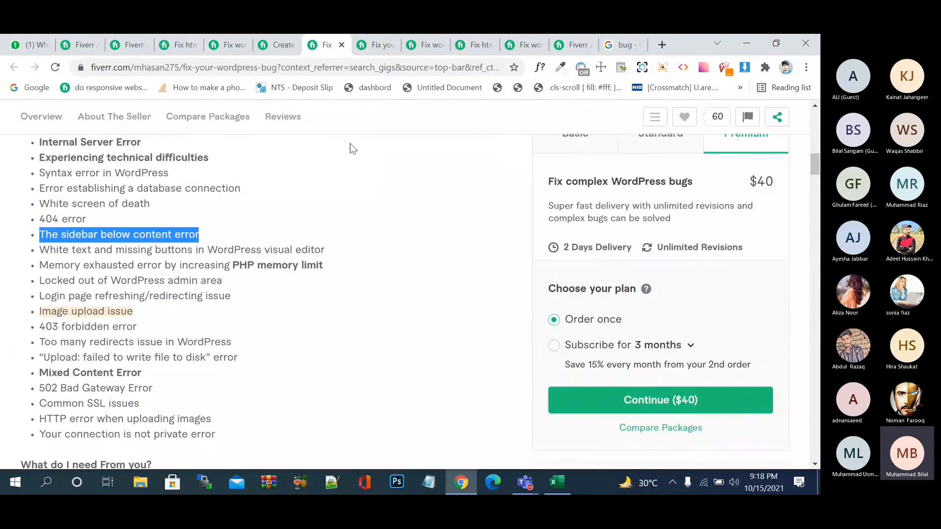
{"action": "left_click", "coordinate": [378, 49]}
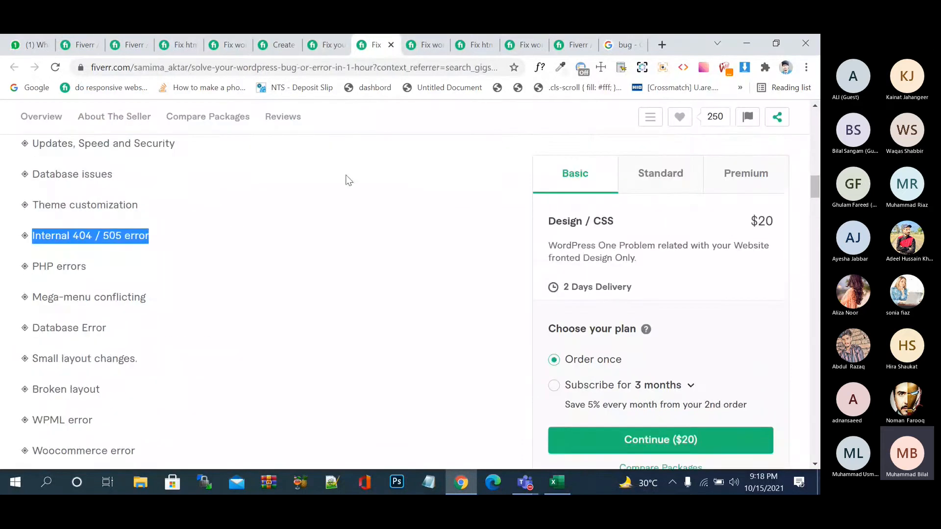
{"action": "scroll", "coordinate": [314, 263], "scroll_direction": "down", "scroll_amount": 2}
{"action": "scroll", "coordinate": [315, 263], "scroll_direction": "down", "scroll_amount": 2}
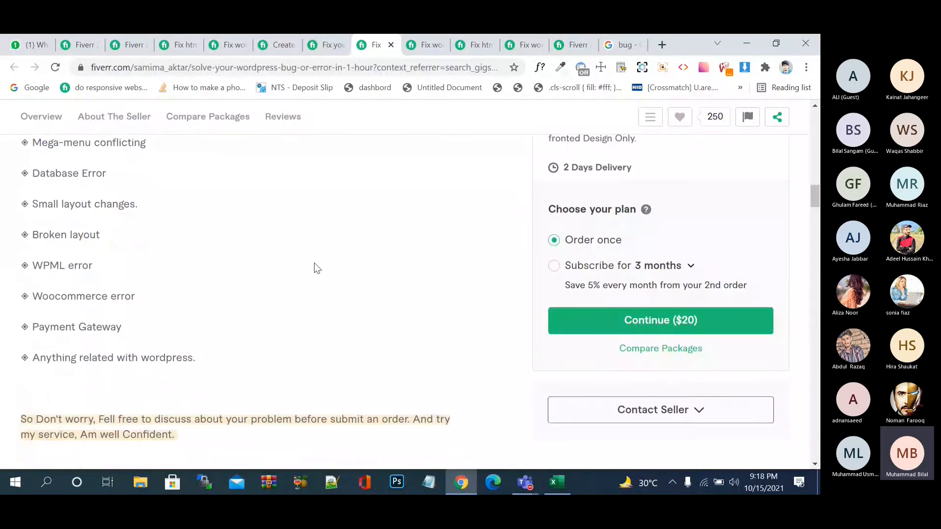
{"action": "scroll", "coordinate": [314, 264], "scroll_direction": "up", "scroll_amount": 1}
{"action": "scroll", "coordinate": [314, 264], "scroll_direction": "up", "scroll_amount": 2}
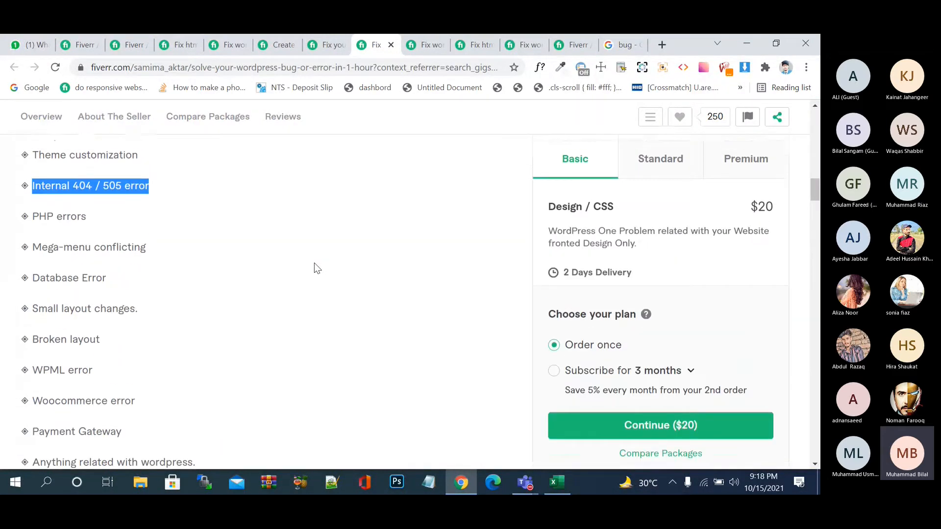
{"action": "left_click", "coordinate": [425, 44]}
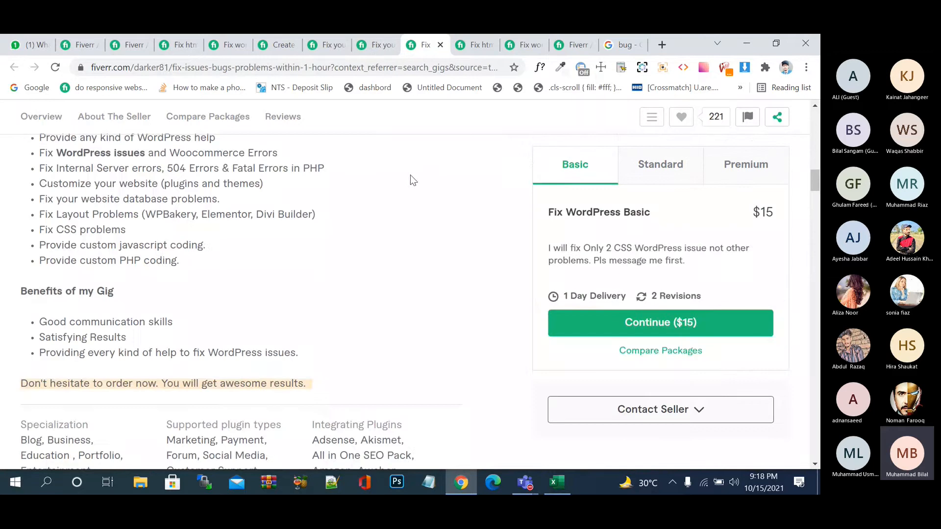
{"action": "scroll", "coordinate": [408, 179], "scroll_direction": "up", "scroll_amount": 1}
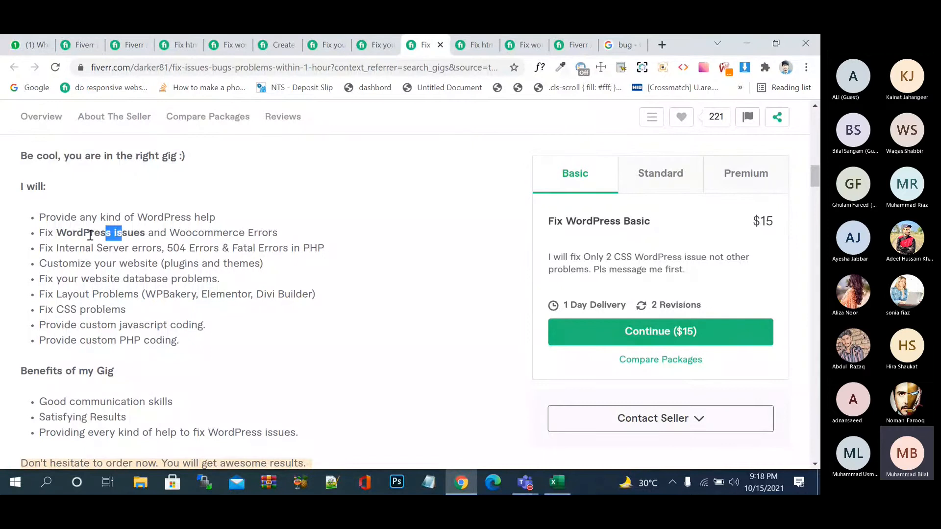
{"action": "left_click", "coordinate": [470, 44]}
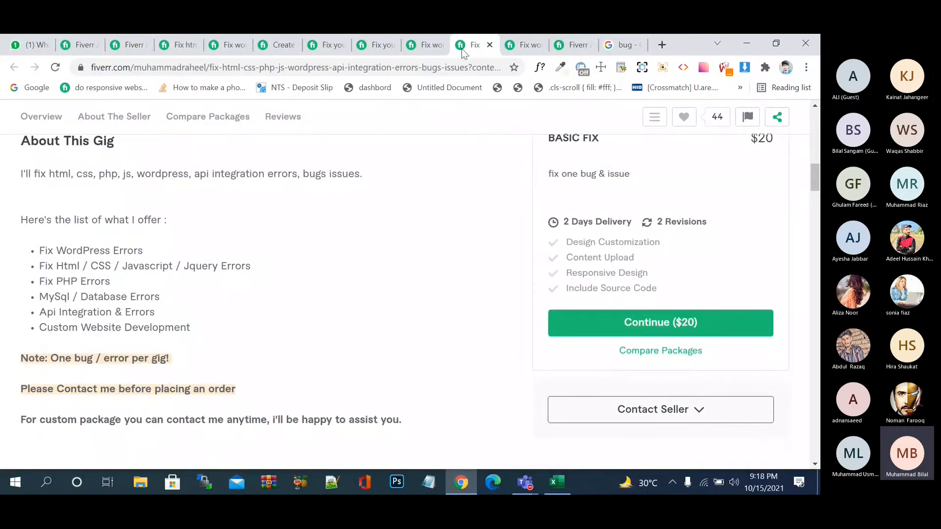
{"action": "left_click", "coordinate": [523, 45]}
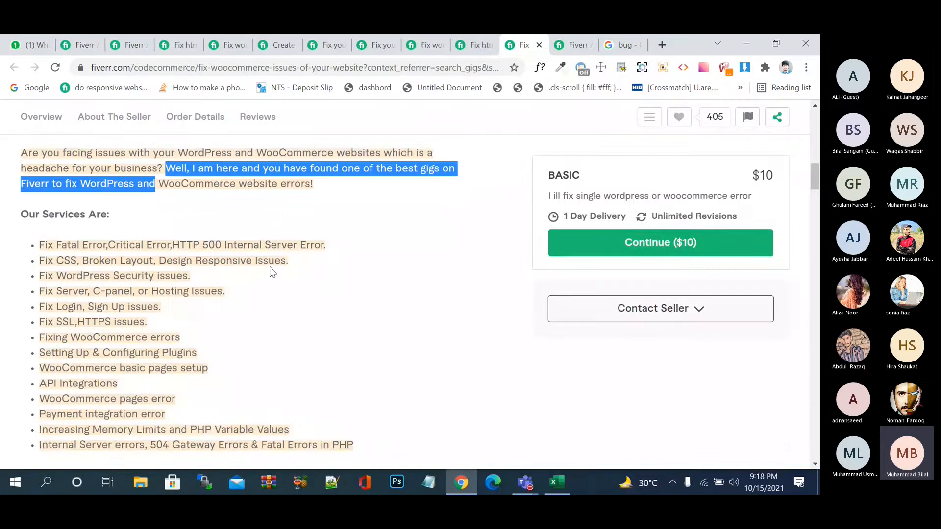
{"action": "scroll", "coordinate": [271, 270], "scroll_direction": "down", "scroll_amount": 2}
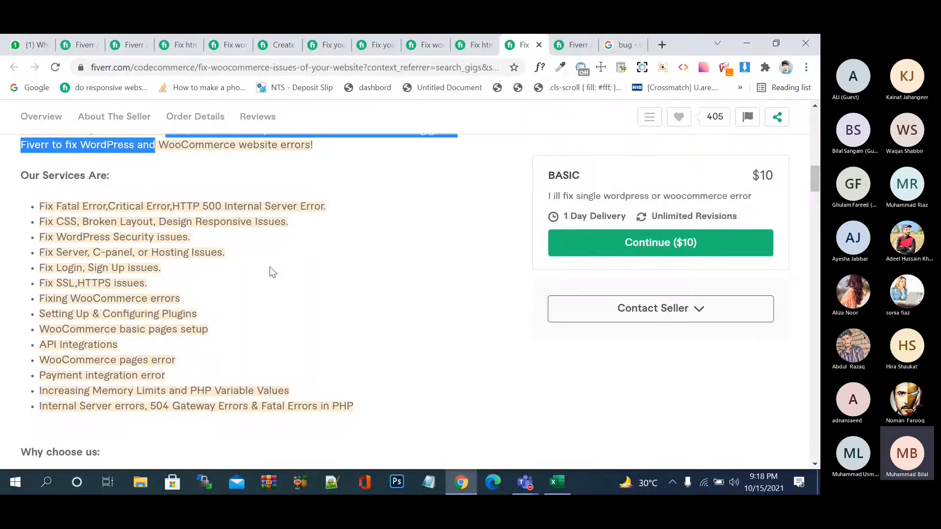
{"action": "scroll", "coordinate": [270, 269], "scroll_direction": "down", "scroll_amount": 1}
{"action": "left_click_drag", "start_coordinate": [198, 284], "coordinate": [109, 288]}
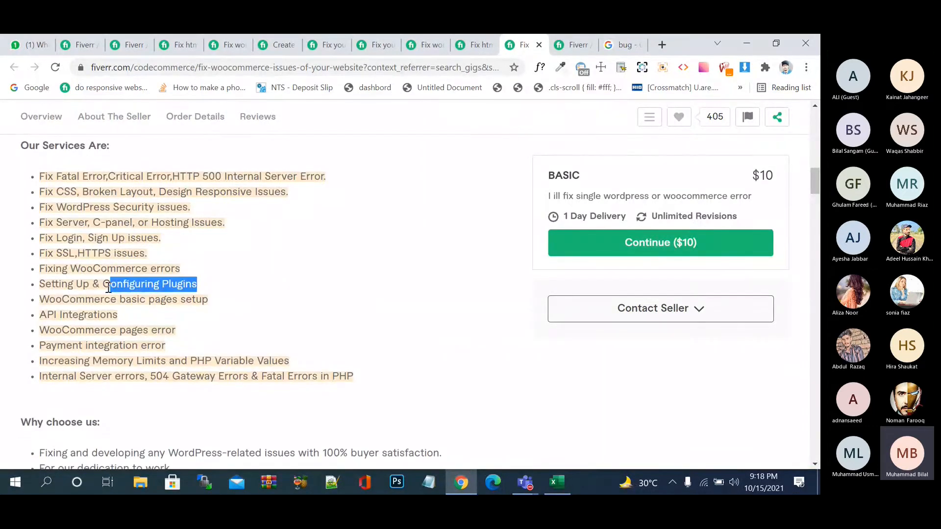
{"action": "left_click", "coordinate": [141, 269]}
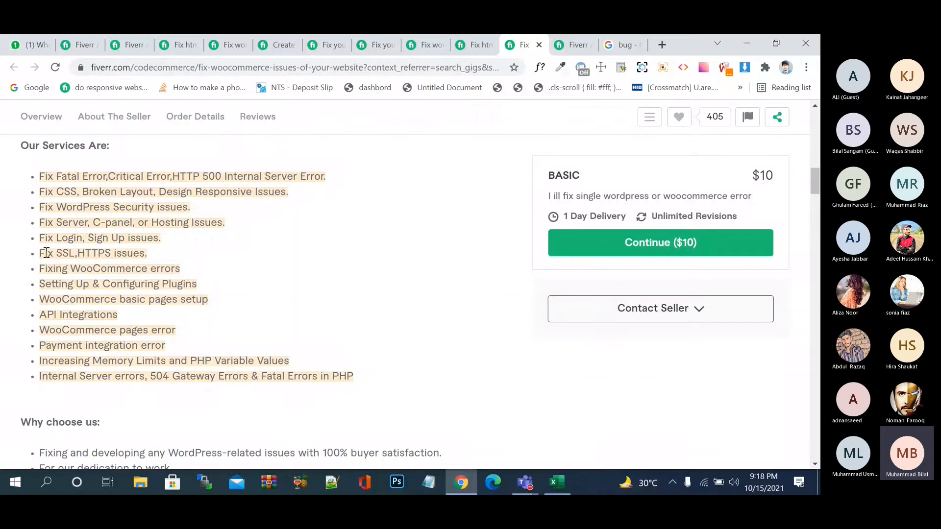
{"action": "left_click_drag", "start_coordinate": [160, 239], "coordinate": [101, 245]}
Step: Copy "Fix SSL,HTTPS issues." from the WooCommerce issues gig and paste it on a new line below "The sidebar below content error"
{"action": "triple_click", "coordinate": [149, 253]}
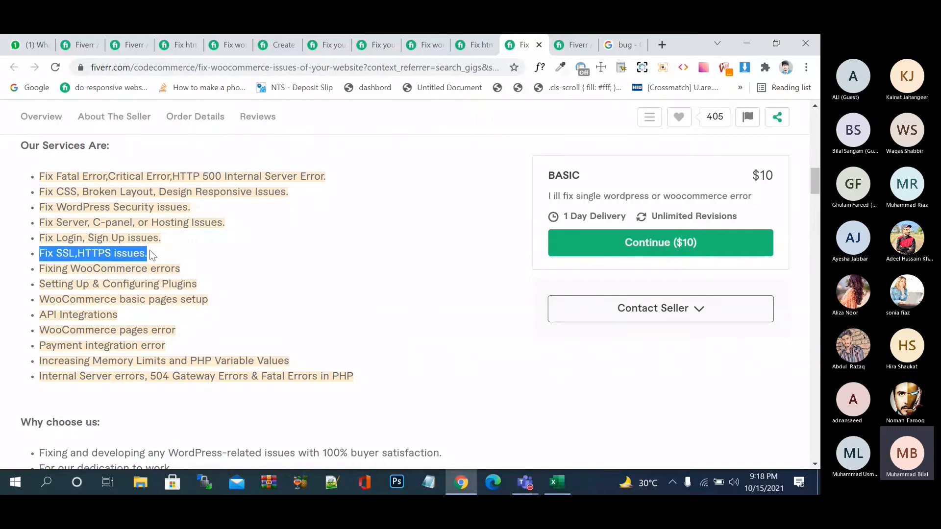
{"action": "left_click", "coordinate": [77, 44]}
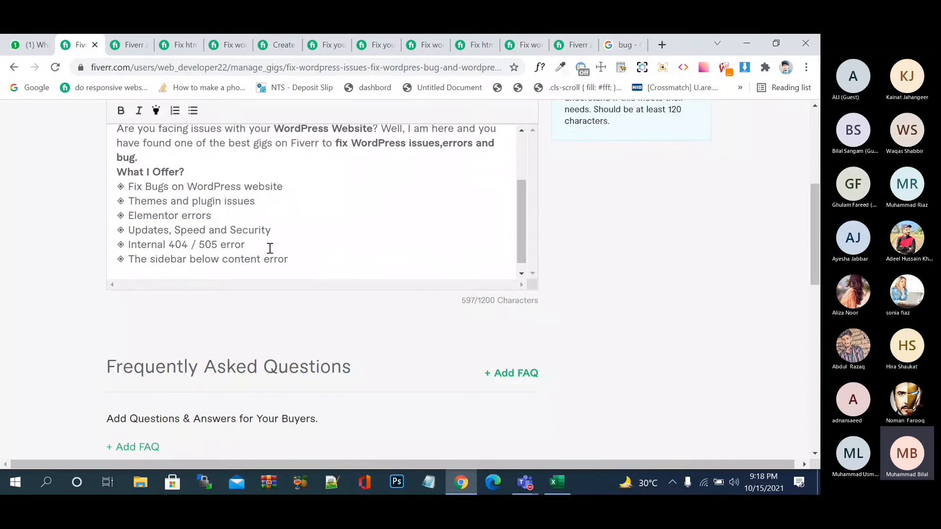
{"action": "left_click", "coordinate": [291, 258]}
{"action": "key", "text": "Return"}
{"action": "key", "text": "ctrl+v"}
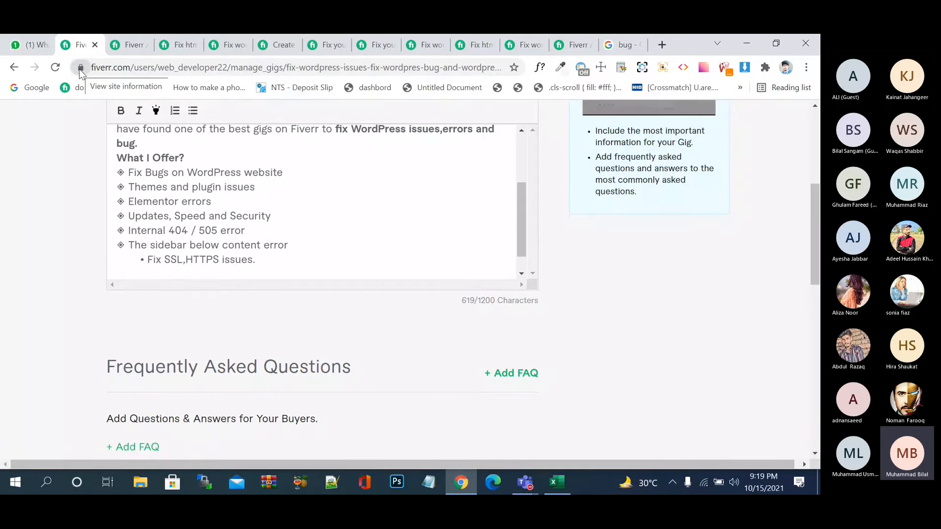
Step: Replace the round list bullet of "Fix SSL,HTTPS issues." with a copied diamond bullet and a space
{"action": "left_click", "coordinate": [148, 260]}
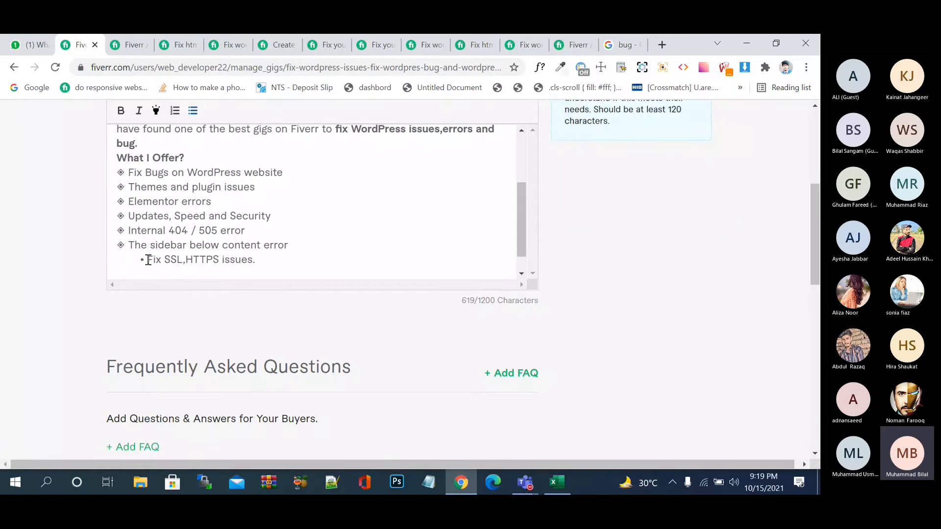
{"action": "key", "text": "BackSpace"}
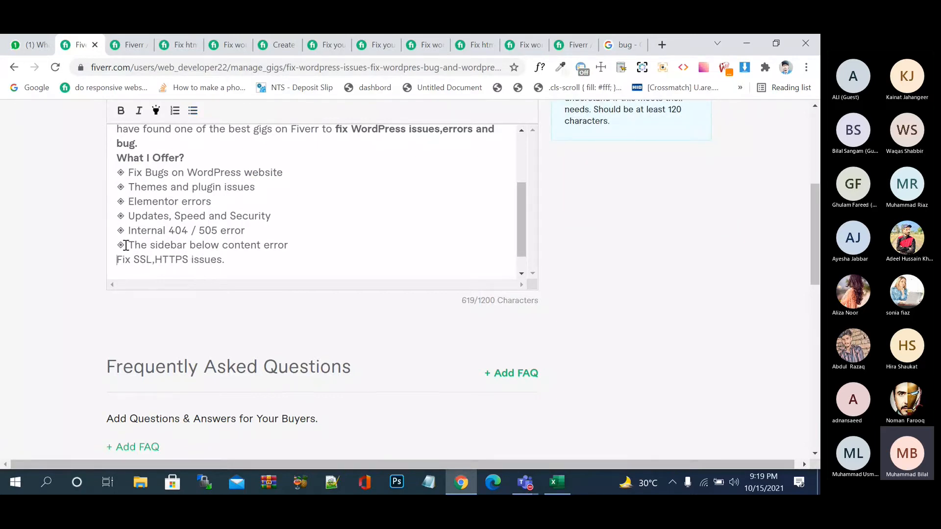
{"action": "left_click_drag", "start_coordinate": [126, 245], "coordinate": [115, 245]}
{"action": "left_click", "coordinate": [118, 261]}
{"action": "key", "text": "ctrl+v"}
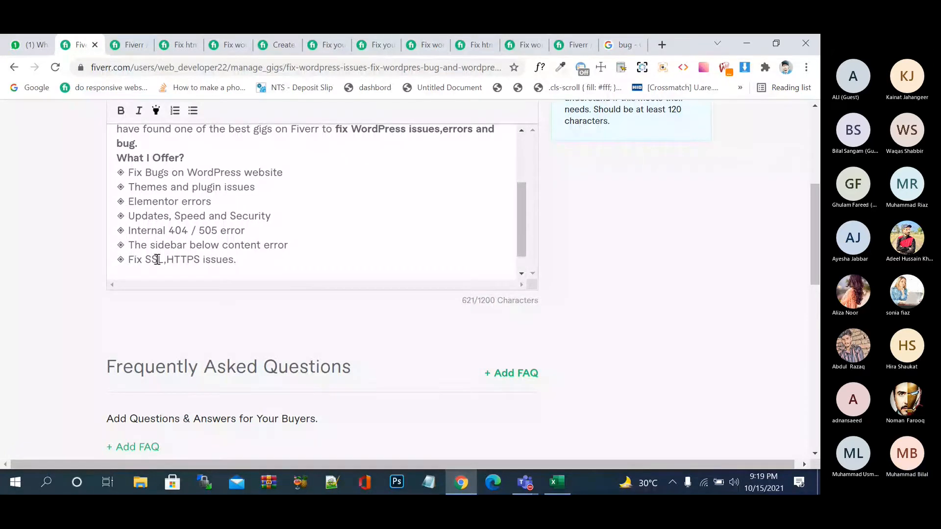
Step: Look through the offer lists of the WooCommerce issues gig and the other open competitor gigs for another service to add
{"action": "left_click", "coordinate": [521, 48]}
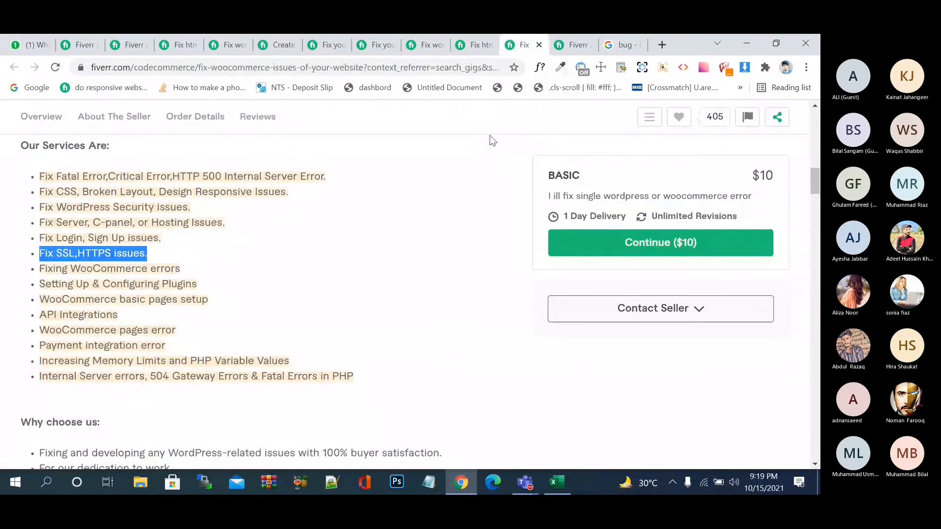
{"action": "left_click", "coordinate": [176, 253]}
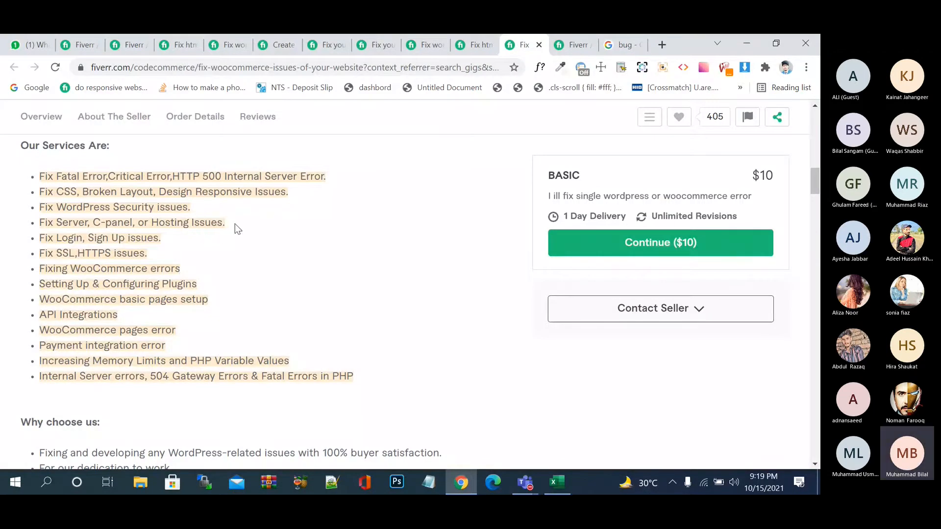
{"action": "scroll", "coordinate": [235, 223], "scroll_direction": "down", "scroll_amount": 3}
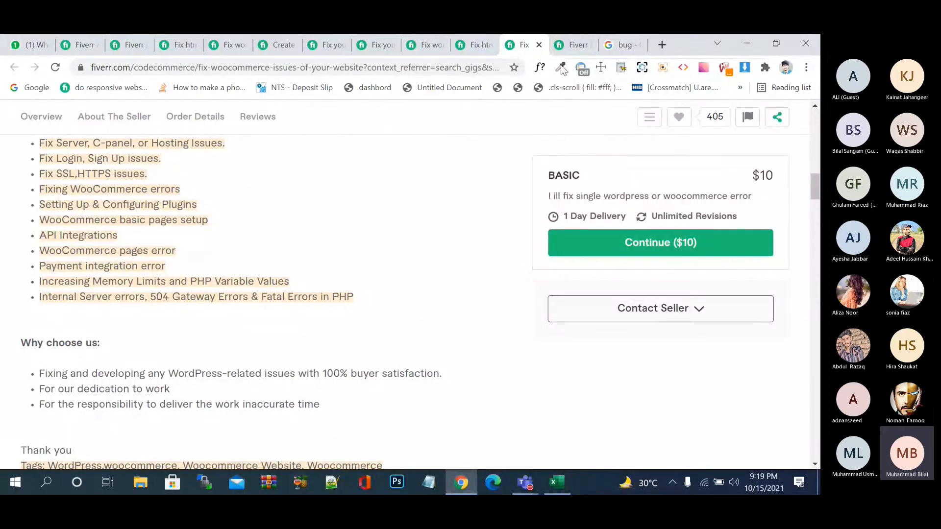
{"action": "left_click", "coordinate": [573, 44]}
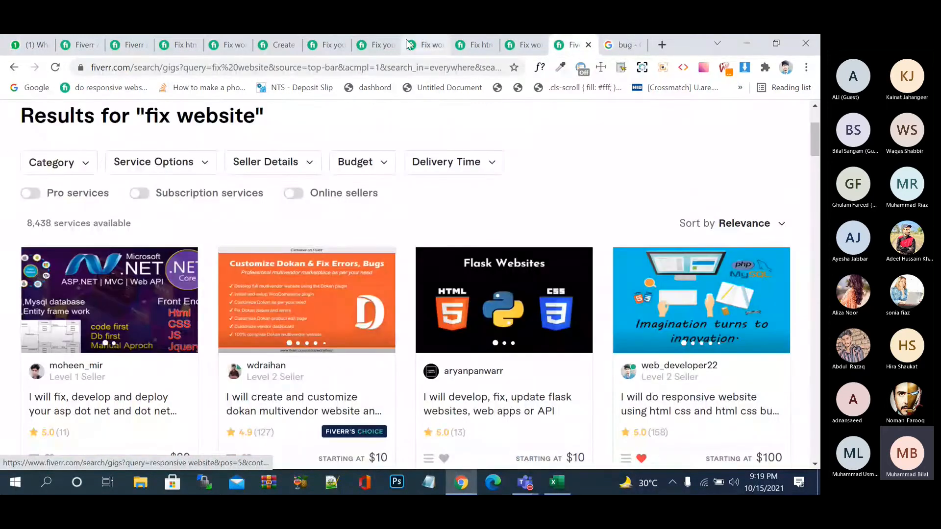
{"action": "left_click", "coordinate": [373, 45]}
{"action": "scroll", "coordinate": [330, 249], "scroll_direction": "down", "scroll_amount": 2}
{"action": "scroll", "coordinate": [329, 249], "scroll_direction": "down", "scroll_amount": 2}
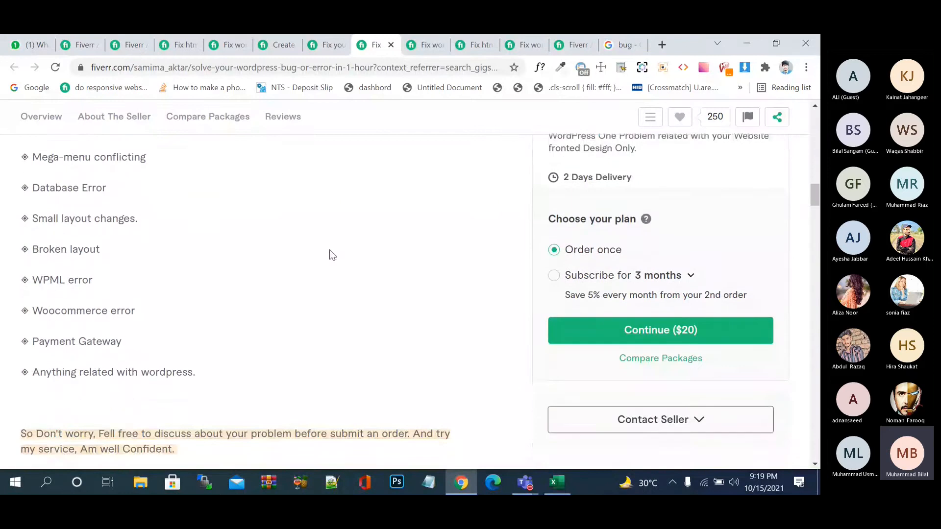
{"action": "scroll", "coordinate": [329, 249], "scroll_direction": "up", "scroll_amount": 4}
{"action": "scroll", "coordinate": [329, 249], "scroll_direction": "up", "scroll_amount": 2}
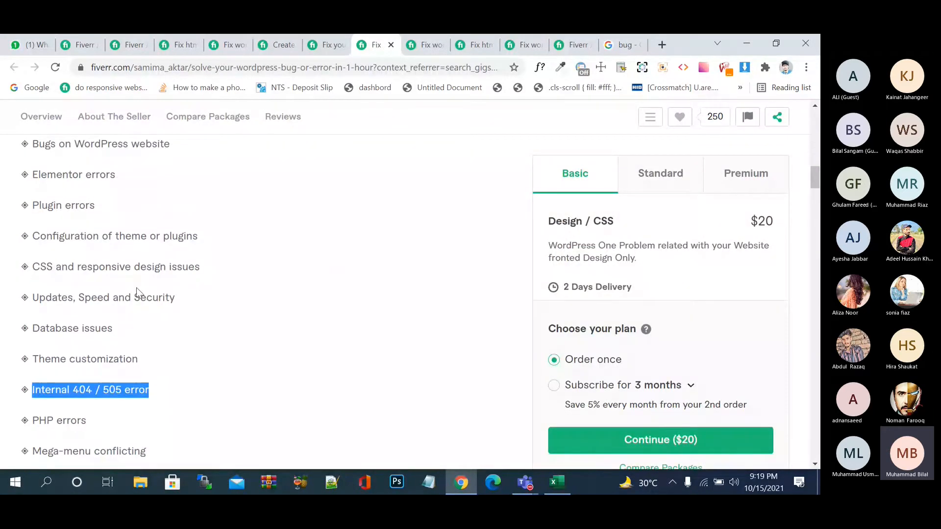
Step: Copy "responsive design issues" from the competitor's diamond-bulleted offer list and paste it on a new line below "Fix SSL,HTTPS issues."
{"action": "scroll", "coordinate": [137, 292], "scroll_direction": "up", "scroll_amount": 1}
{"action": "left_click_drag", "start_coordinate": [77, 287], "coordinate": [214, 286]}
{"action": "key", "text": "ctrl+c"}
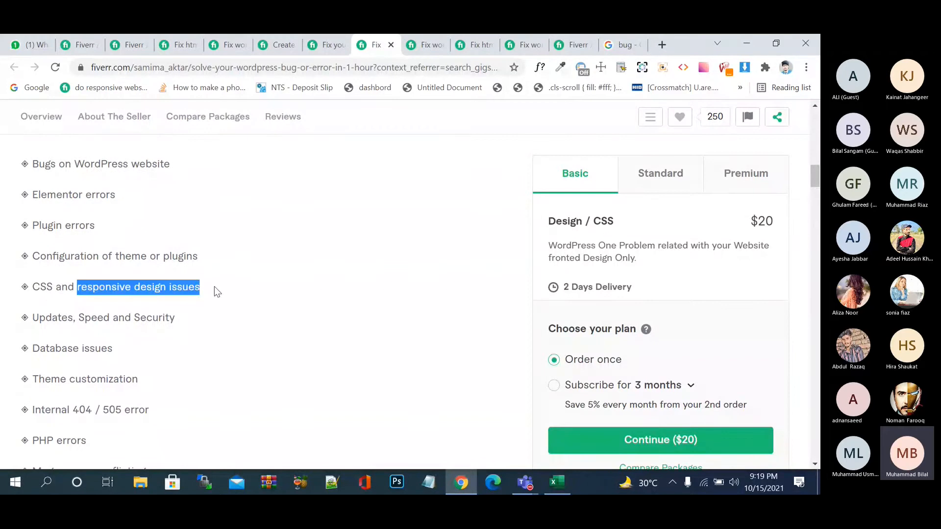
{"action": "left_click", "coordinate": [129, 44]}
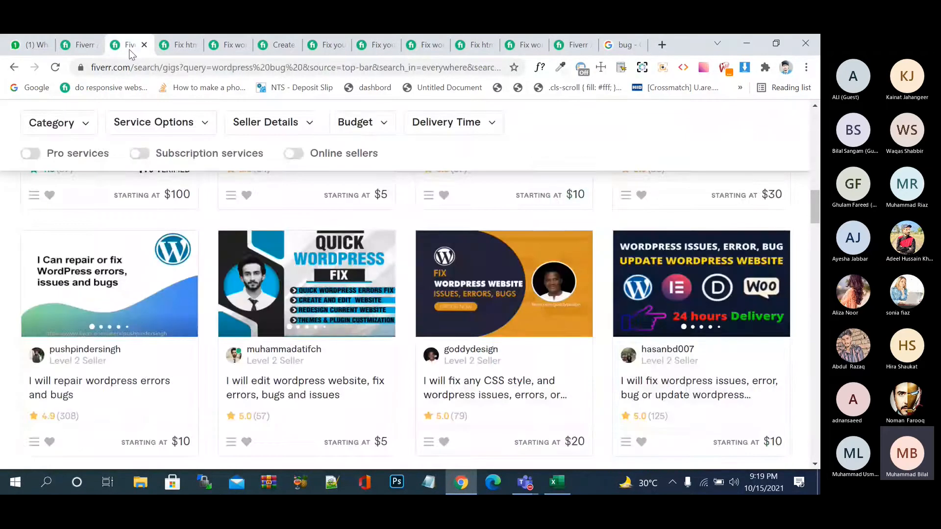
{"action": "left_click", "coordinate": [72, 47]}
{"action": "left_click", "coordinate": [253, 260]}
{"action": "key", "text": "Return"}
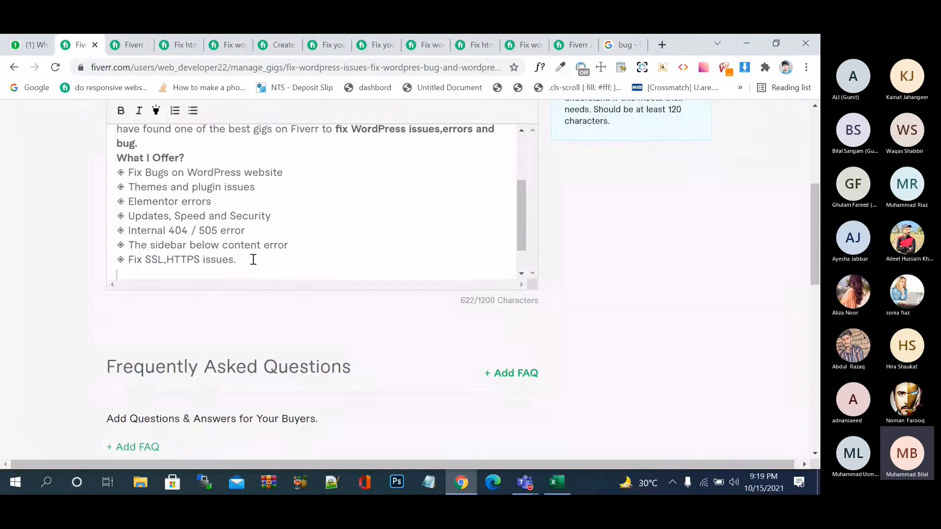
{"action": "key", "text": "ctrl+v"}
Step: Put a copied diamond bullet and a space in front of "responsive design issues"
{"action": "left_click_drag", "start_coordinate": [126, 260], "coordinate": [112, 260]}
{"action": "key", "text": "ctrl+c"}
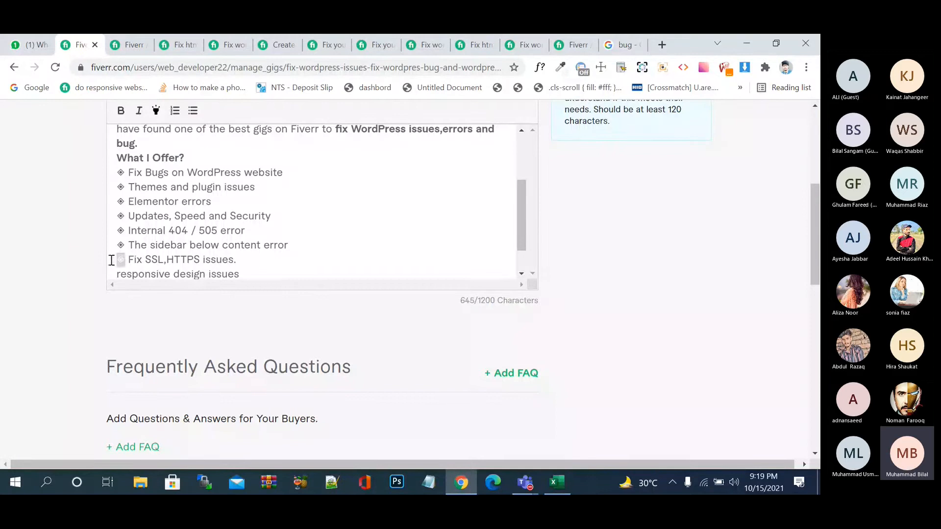
{"action": "left_click", "coordinate": [116, 273]}
{"action": "key", "text": "ctrl+v"}
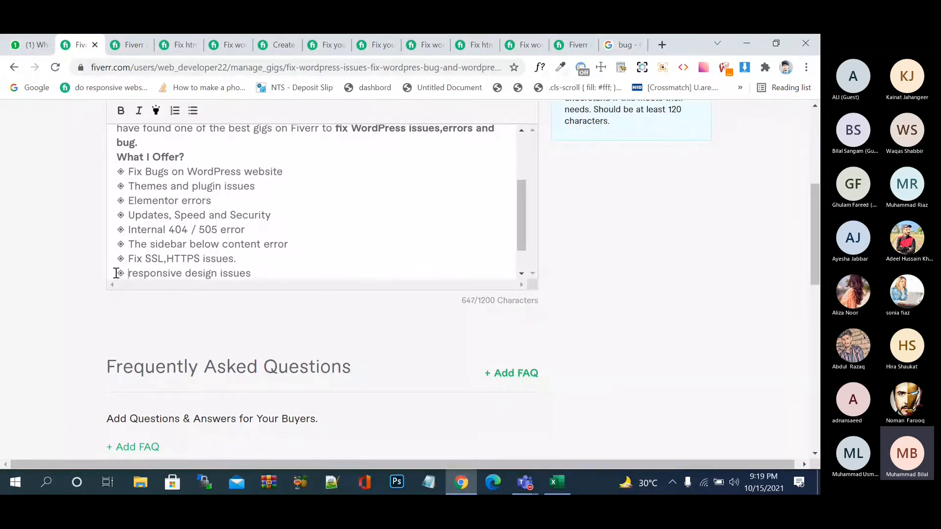
Step: Capitalize the first letter of the "responsive design issues" line
{"action": "scroll", "coordinate": [259, 274], "scroll_direction": "down", "scroll_amount": 1}
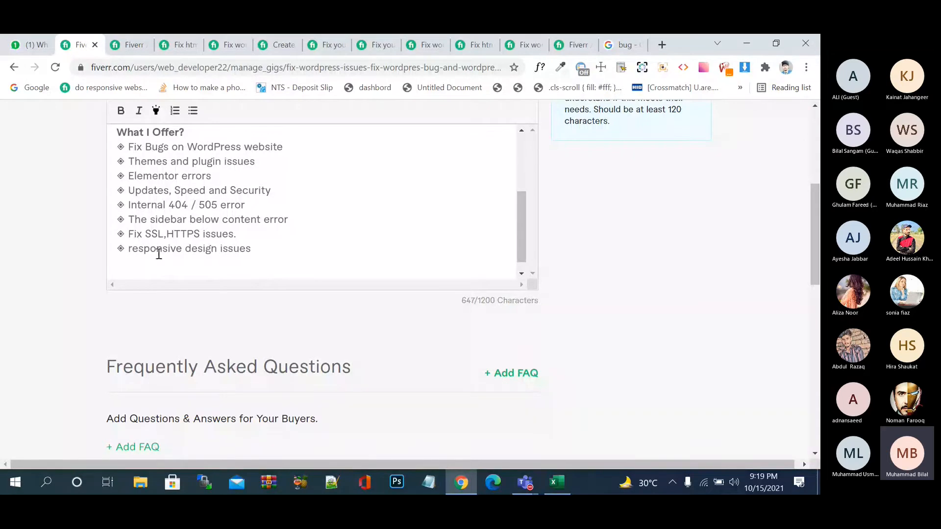
{"action": "key", "text": "Delete"}
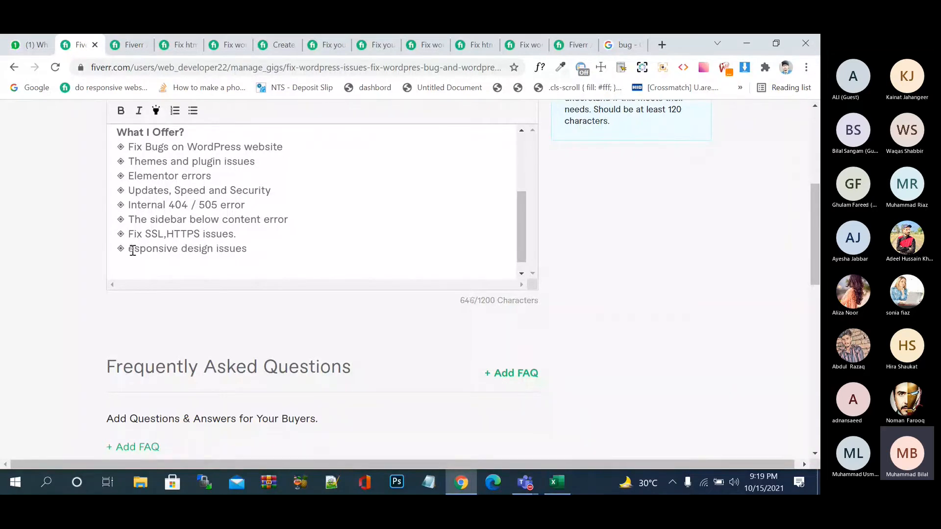
{"action": "type", "text": "R"}
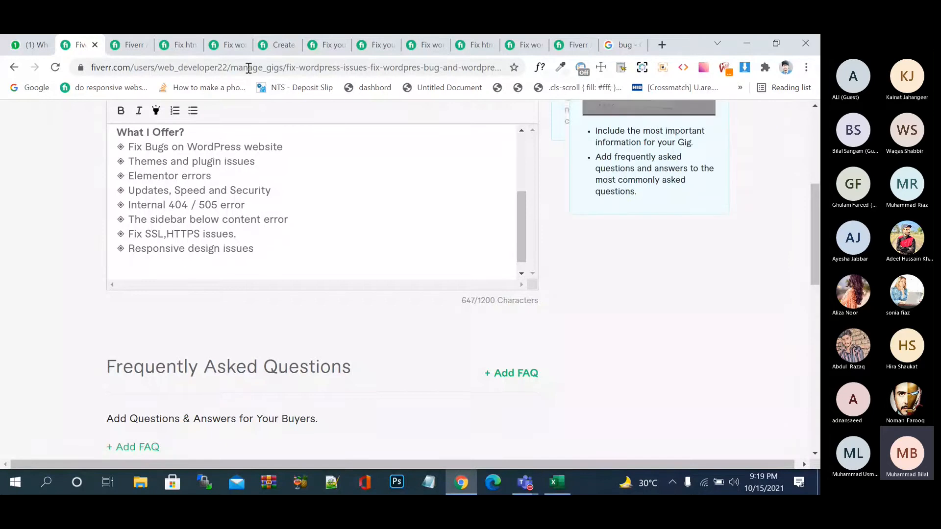
Step: Replace "Responsive design issues" with "Fix Responsiveness and site layout issues" copied from the Elementor and Divi expert's gig, keeping the diamond bullet
{"action": "left_click", "coordinate": [231, 44]}
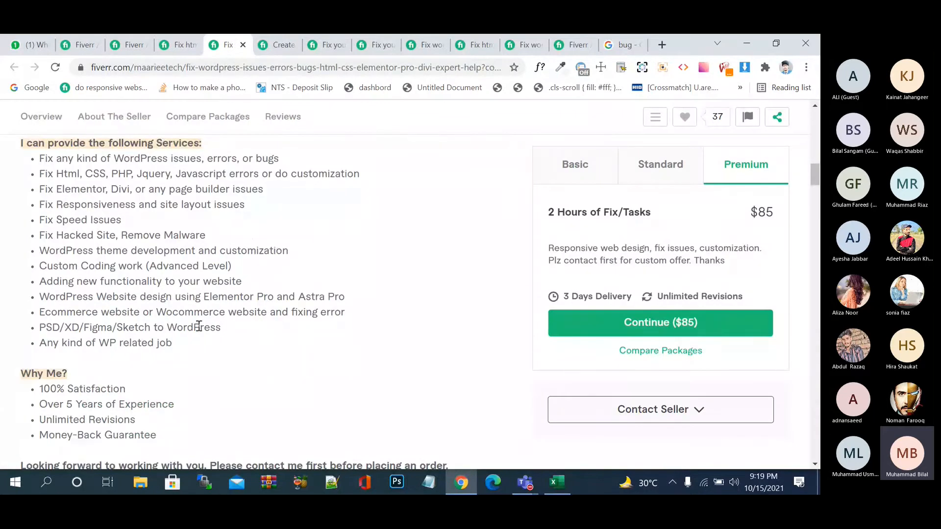
{"action": "left_click_drag", "start_coordinate": [185, 345], "coordinate": [38, 349]}
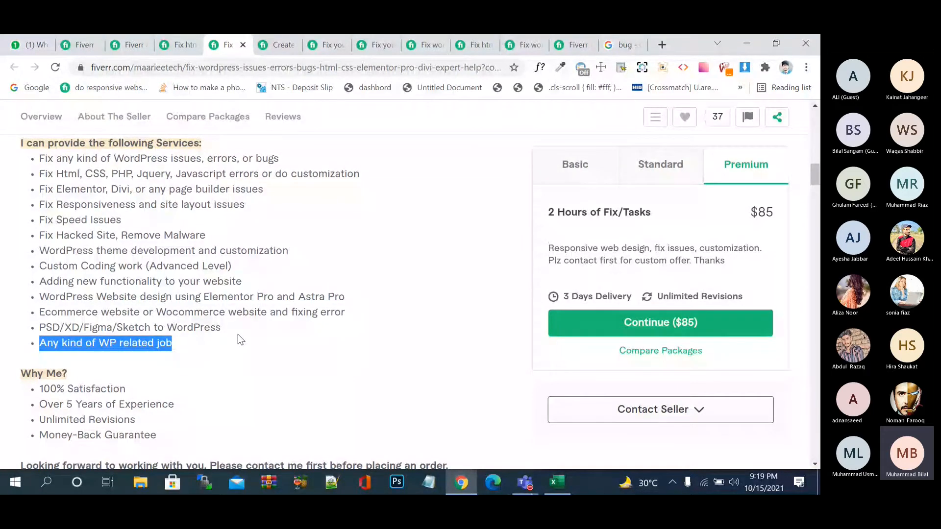
{"action": "left_click_drag", "start_coordinate": [237, 334], "coordinate": [36, 328]}
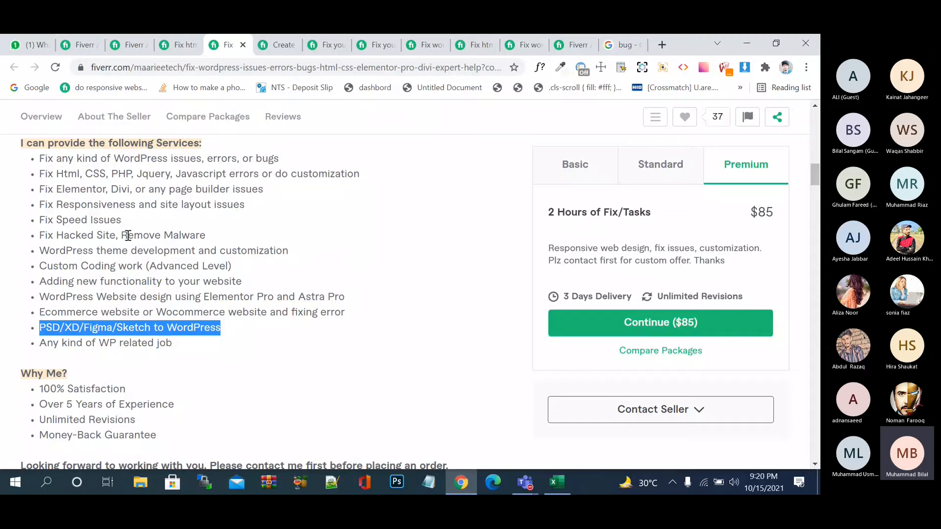
{"action": "left_click", "coordinate": [120, 219]}
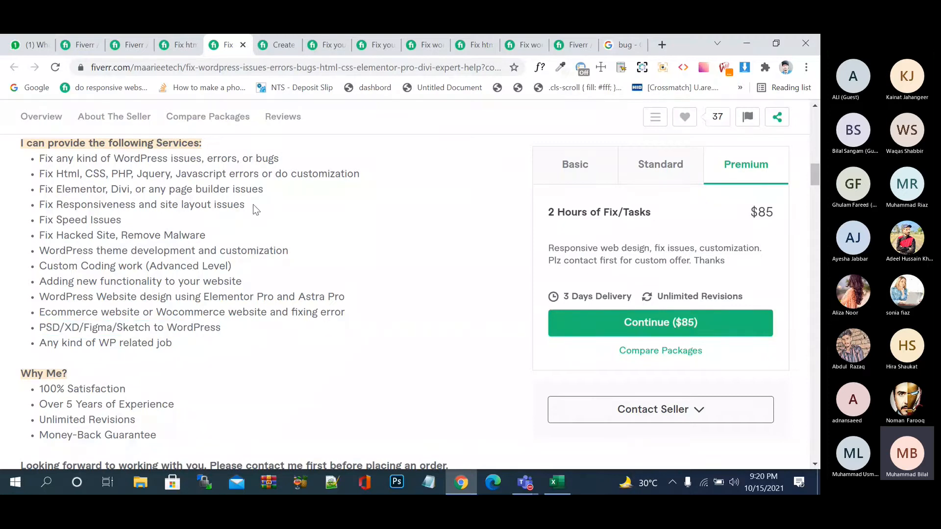
{"action": "left_click_drag", "start_coordinate": [254, 208], "coordinate": [41, 207]}
{"action": "key", "text": "ctrl+c"}
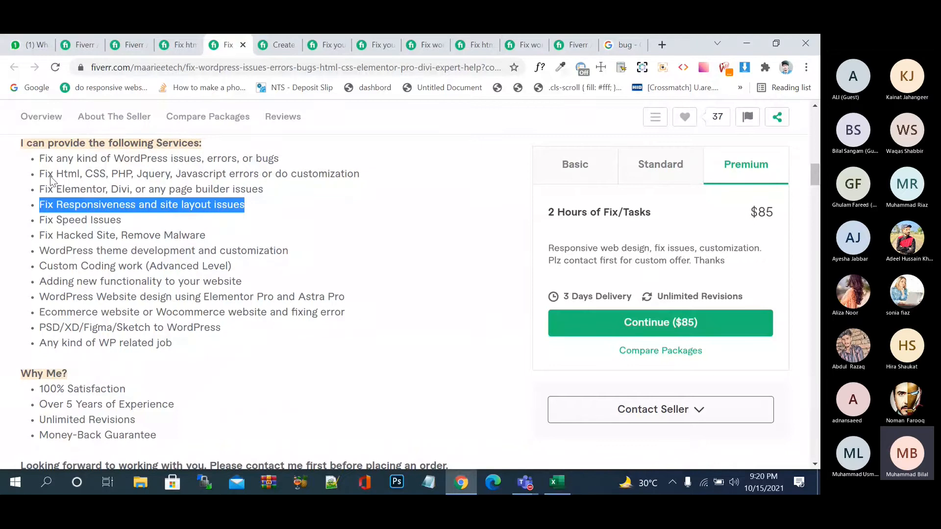
{"action": "key", "text": "ctrl+2"}
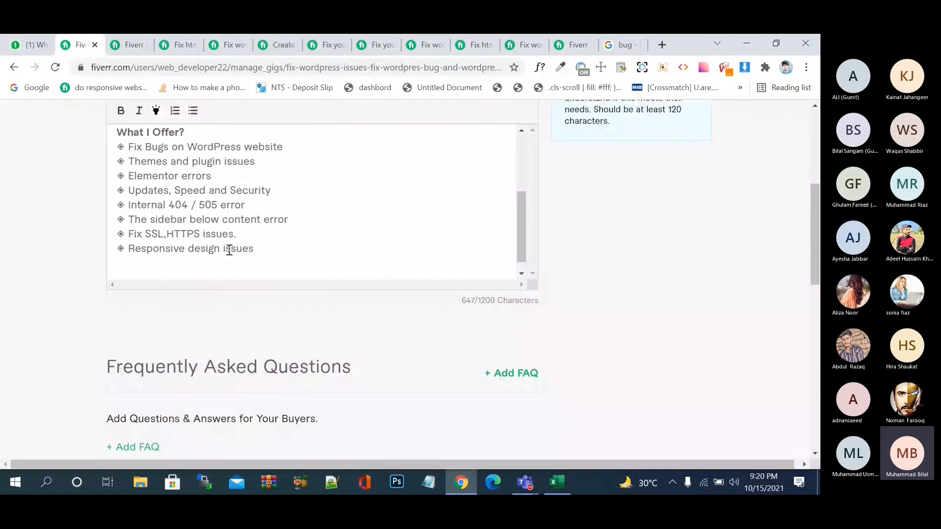
{"action": "left_click_drag", "start_coordinate": [253, 249], "coordinate": [132, 248]}
{"action": "key", "text": "ctrl+v"}
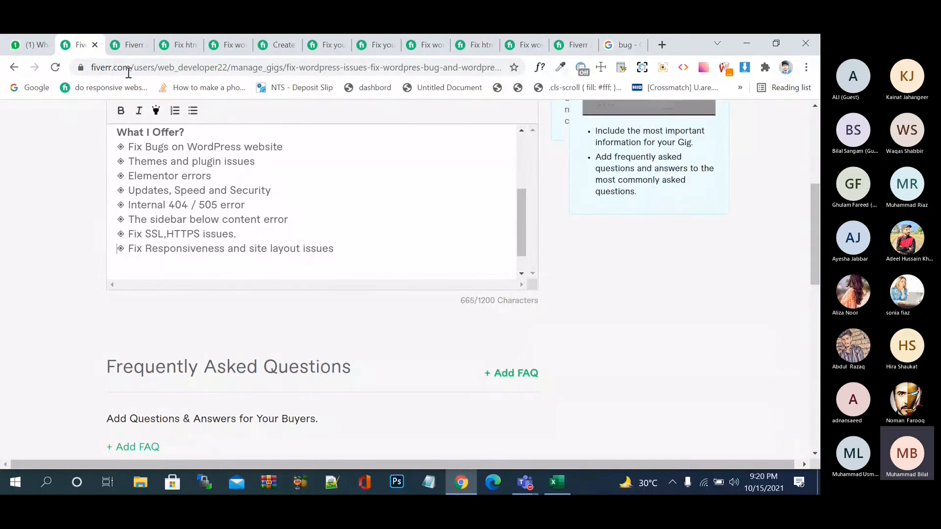
Step: Add "Speed Issues" from the same competitor gig on a new line below "Fix Responsiveness and site layout issues"
{"action": "left_click", "coordinate": [131, 48]}
{"action": "left_click", "coordinate": [227, 45]}
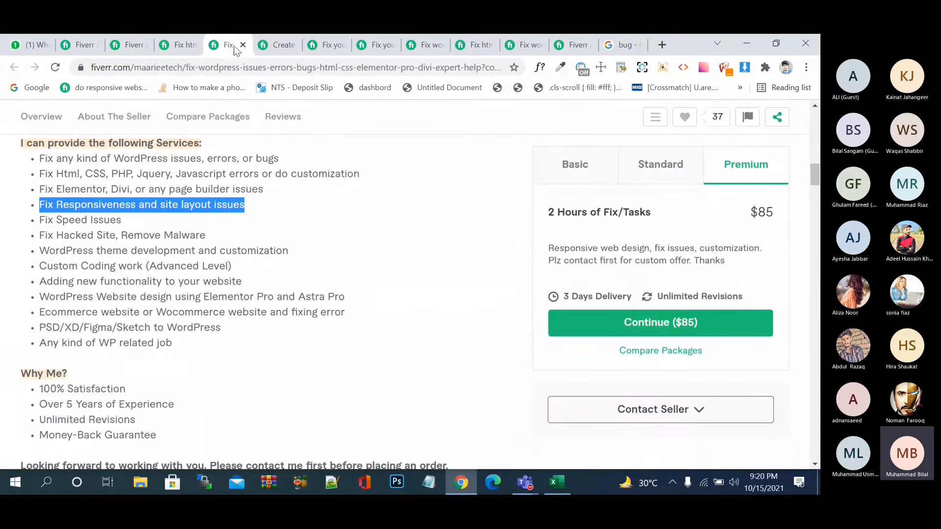
{"action": "left_click", "coordinate": [133, 253]}
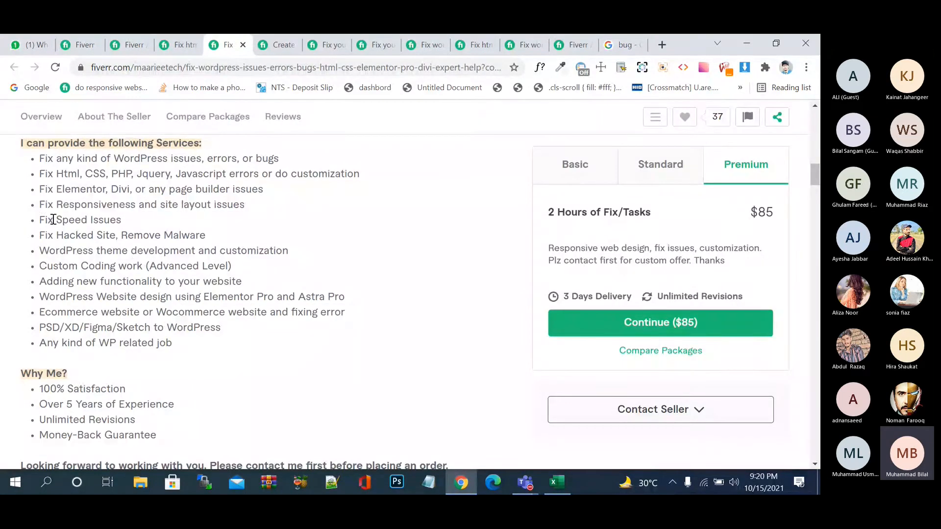
{"action": "left_click_drag", "start_coordinate": [54, 220], "coordinate": [123, 223]}
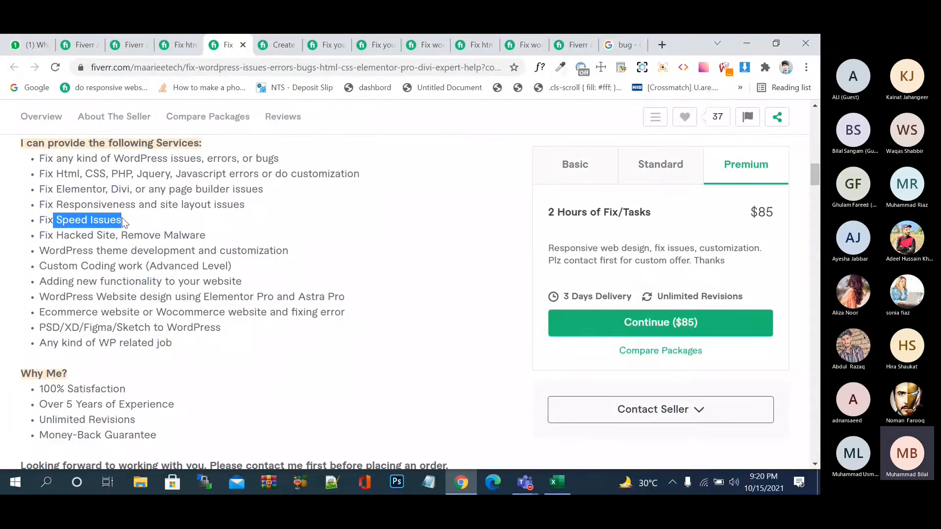
{"action": "key", "text": "ctrl+2"}
{"action": "left_click", "coordinate": [360, 251]}
{"action": "key", "text": "Return"}
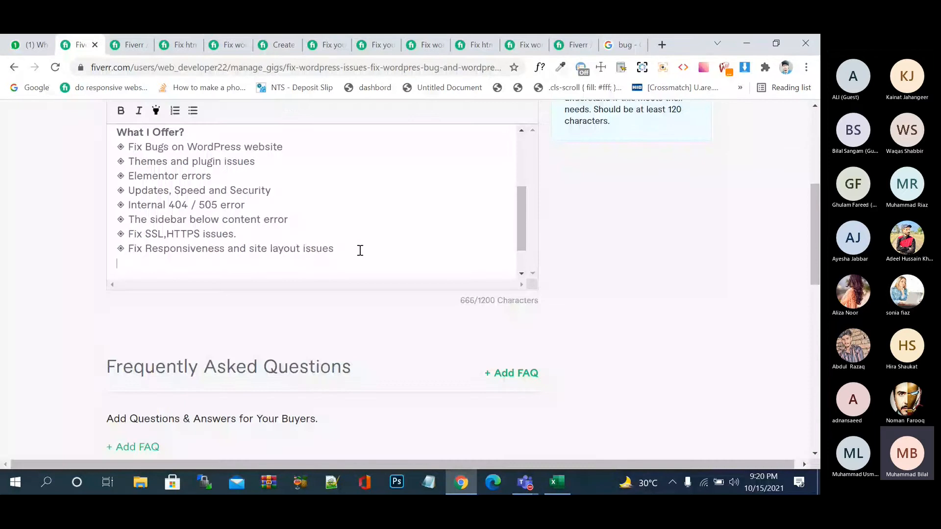
{"action": "type", "text": "Speed issues"}
Step: Copy "Any kind of WP related job" from the same gig into a new line below "Speed Issues" and remove its round list bullet
{"action": "key", "text": "ctrl+4"}
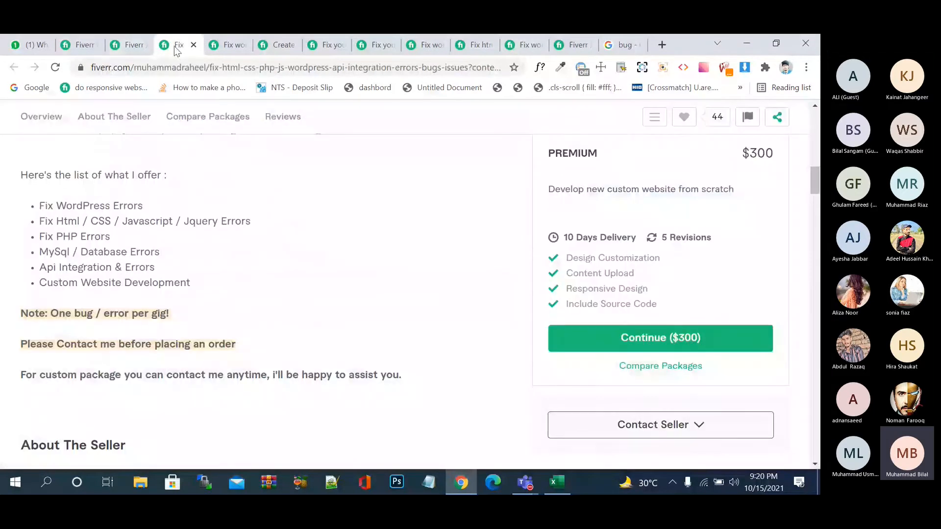
{"action": "key", "text": "ctrl+5"}
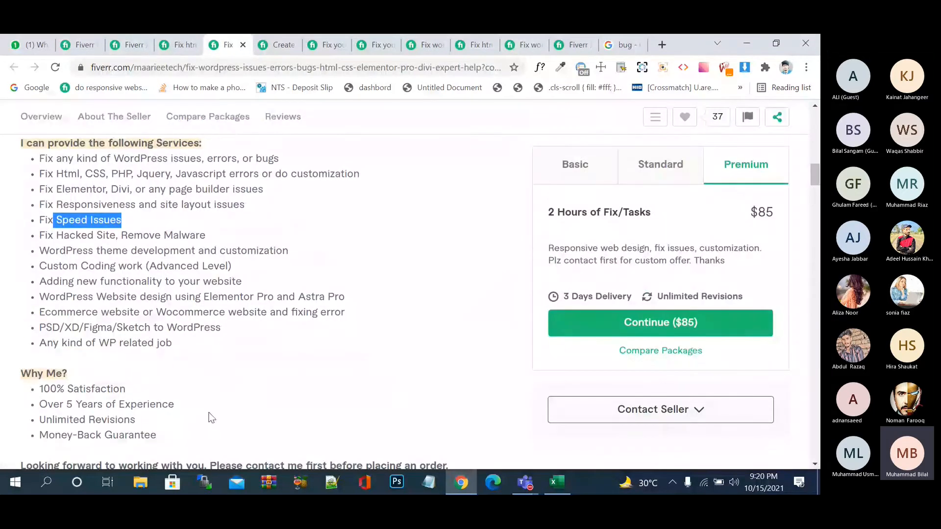
{"action": "left_click_drag", "start_coordinate": [177, 344], "coordinate": [41, 345]}
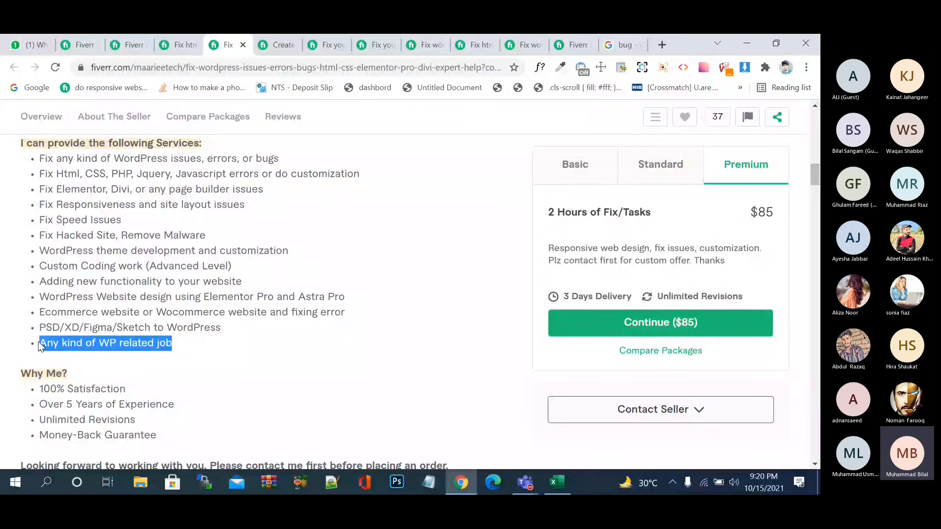
{"action": "left_click", "coordinate": [133, 36]}
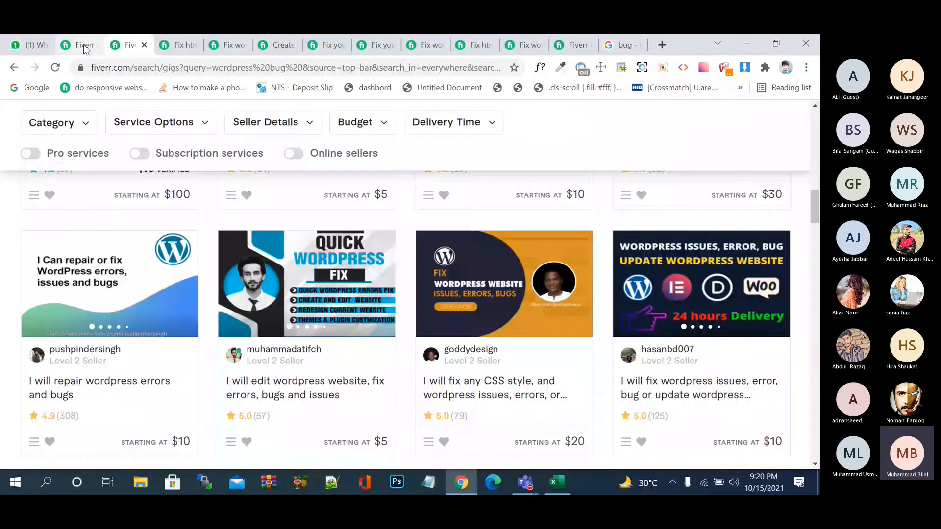
{"action": "left_click", "coordinate": [84, 46]}
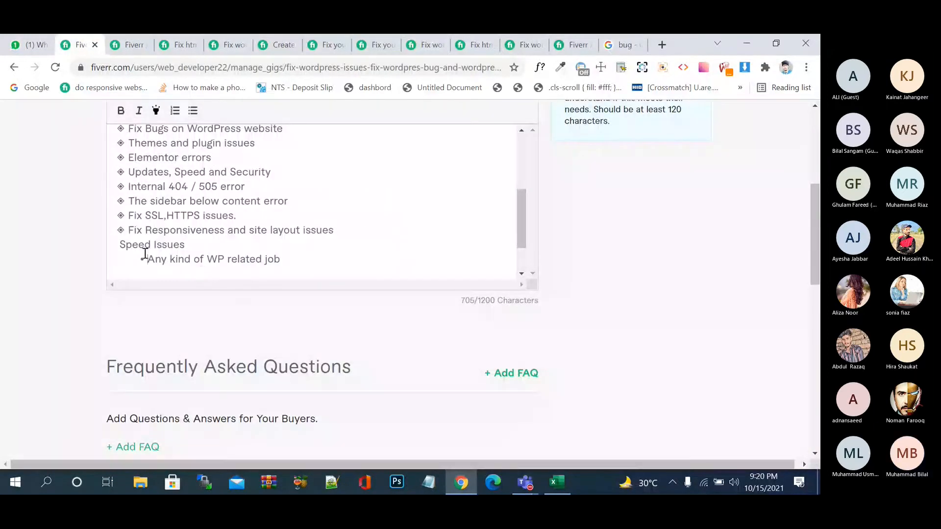
{"action": "key", "text": "BackSpace"}
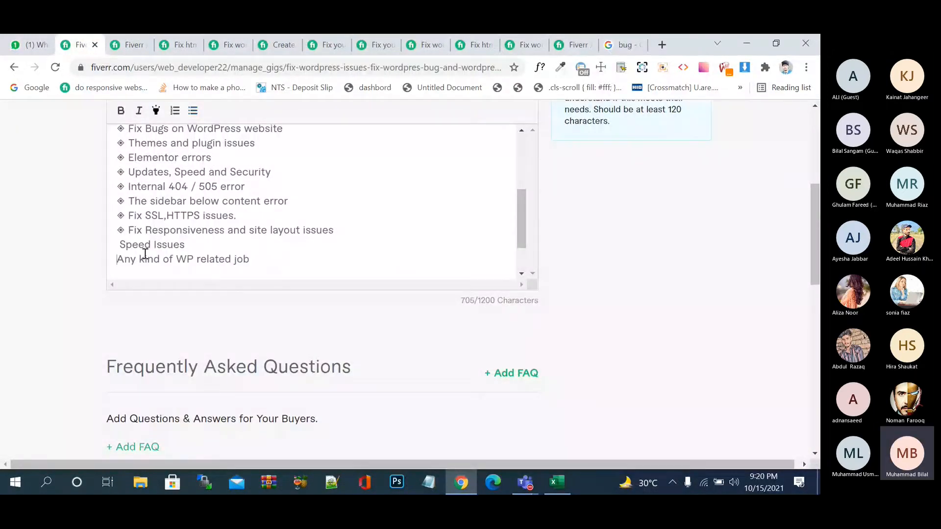
Step: Put diamond bullets in front of "Speed Issues" and "Any kind of WP related job", removing the extra space before the first one
{"action": "left_click", "coordinate": [118, 229]}
{"action": "left_click", "coordinate": [121, 245]}
{"action": "type", "text": "◈"}
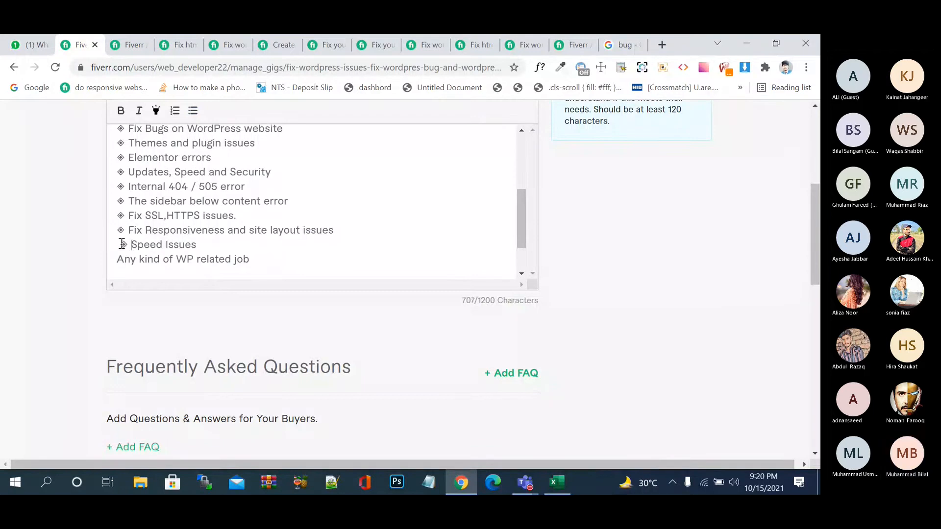
{"action": "left_click", "coordinate": [121, 243]}
{"action": "key", "text": "BackSpace"}
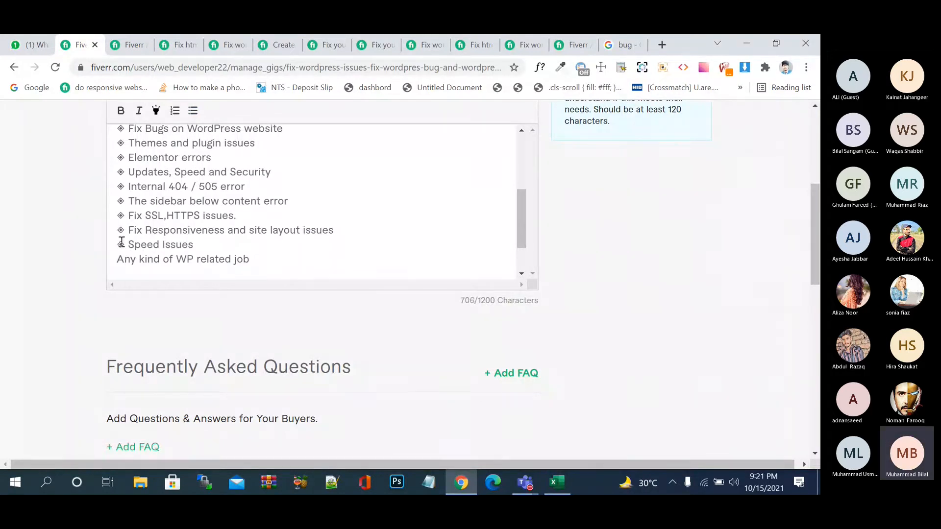
{"action": "left_click", "coordinate": [118, 259]}
{"action": "type", "text": "◈"}
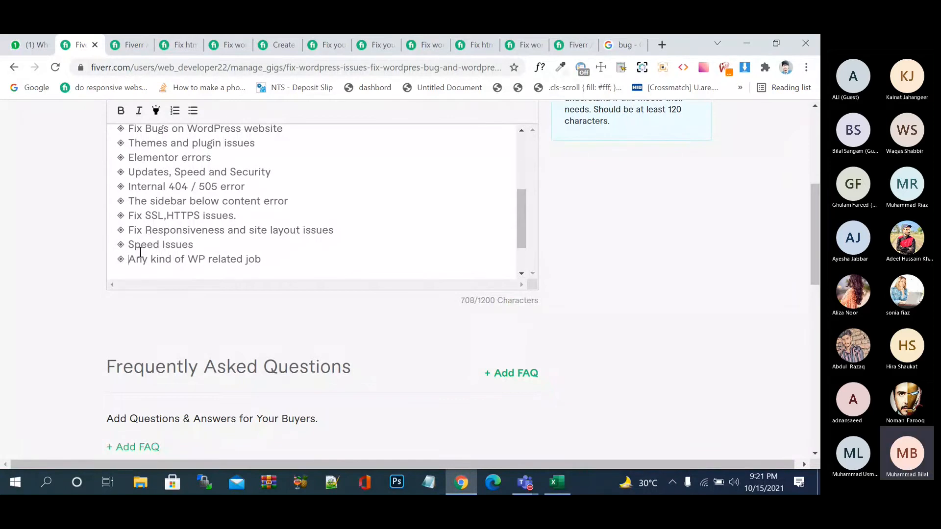
{"action": "scroll", "coordinate": [130, 246], "scroll_direction": "up", "scroll_amount": 3}
{"action": "scroll", "coordinate": [132, 248], "scroll_direction": "down", "scroll_amount": 5}
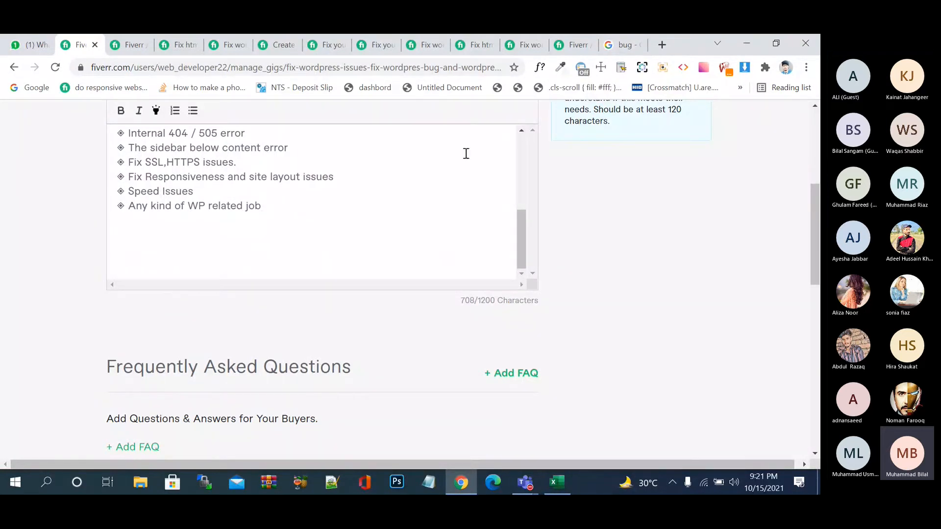
Step: Change "Speed Issues" to "Website Speed Issues" in the offer list and start a new line after "Any kind of WP related job"
{"action": "left_click", "coordinate": [302, 205]}
{"action": "left_click", "coordinate": [128, 190]}
{"action": "type", "text": "Webs"}
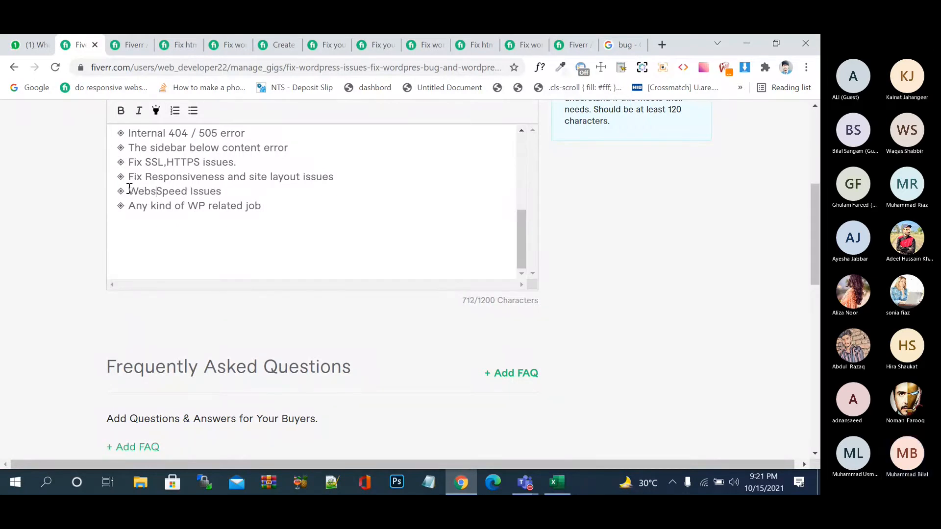
{"action": "type", "text": "ite"}
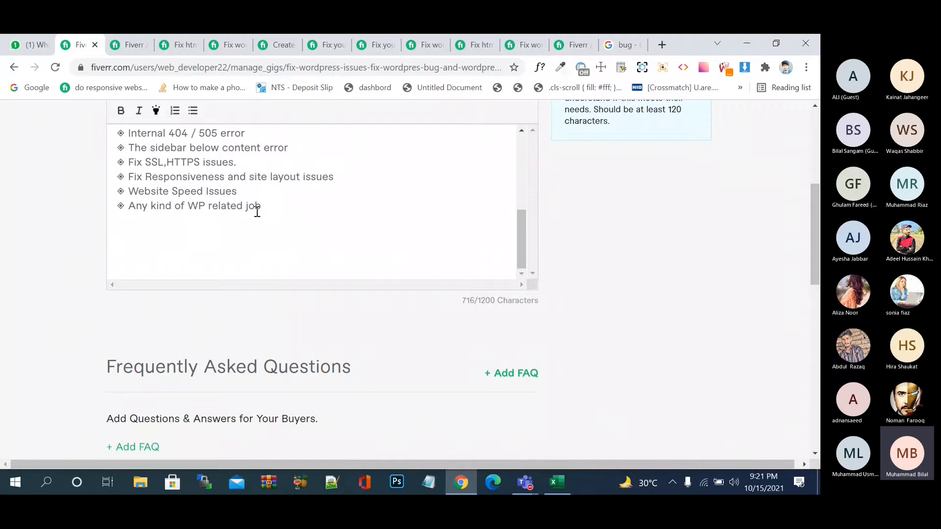
{"action": "key", "text": "Return"}
Step: Examine the closing notes of the HTML, CSS and PHP error-fixing gig and the "Why Me?" section of the Elementor and Divi expert's gig
{"action": "left_click", "coordinate": [182, 44]}
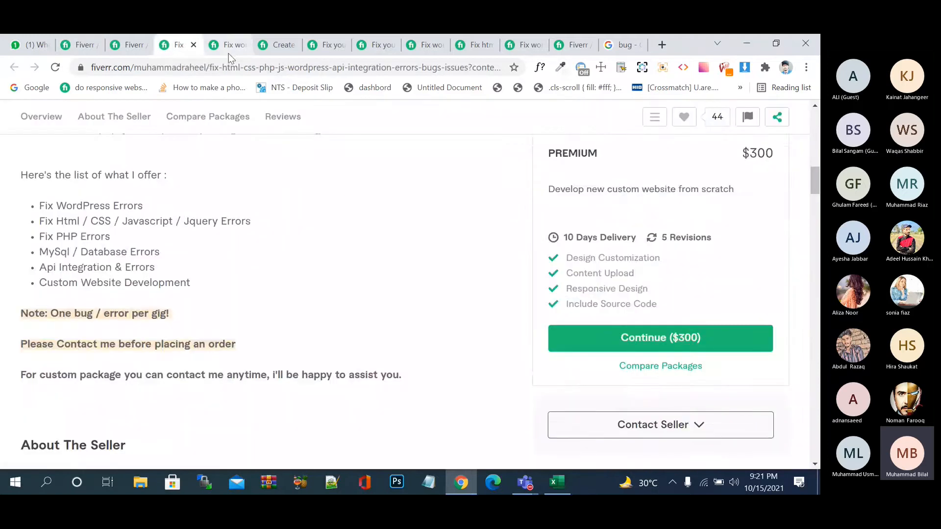
{"action": "left_click", "coordinate": [228, 53]}
{"action": "left_click", "coordinate": [192, 51]}
{"action": "scroll", "coordinate": [174, 216], "scroll_direction": "down", "scroll_amount": 1}
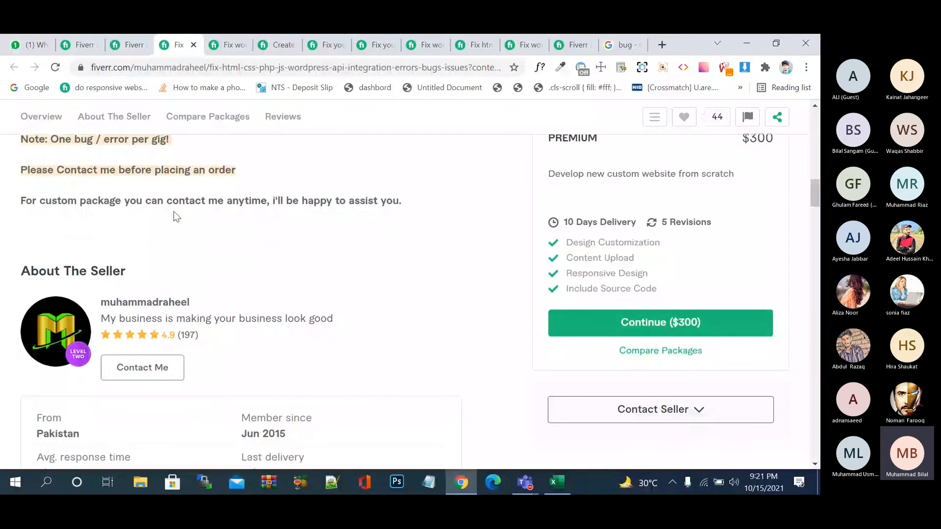
{"action": "scroll", "coordinate": [174, 215], "scroll_direction": "up", "scroll_amount": 4}
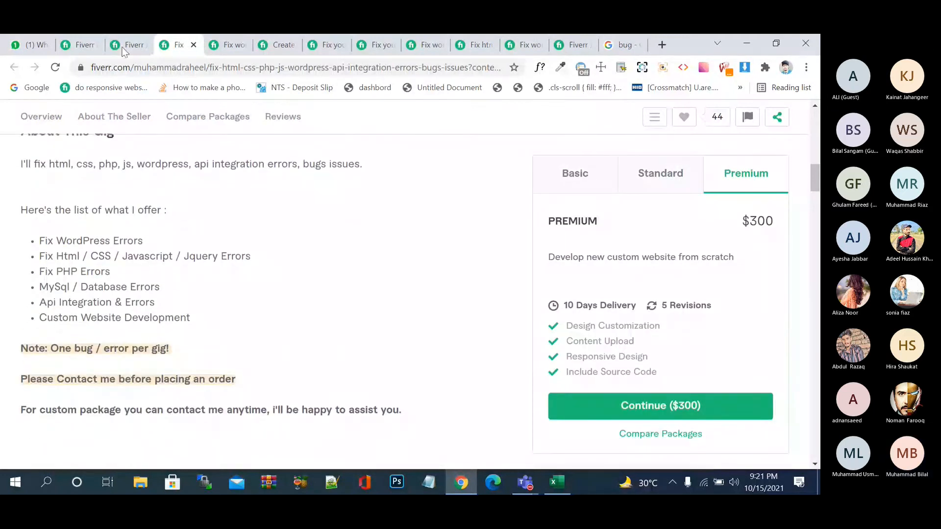
{"action": "key", "text": "ctrl+shift+Tab"}
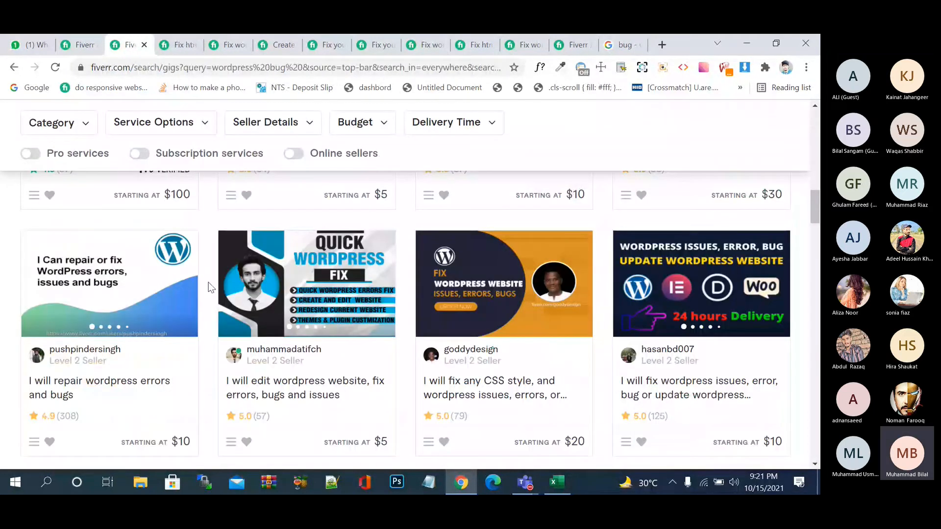
{"action": "key", "text": "ctrl+Tab"}
{"action": "key", "text": "ctrl+Tab"}
{"action": "left_click", "coordinate": [216, 323]}
{"action": "scroll", "coordinate": [91, 239], "scroll_direction": "down", "scroll_amount": 2}
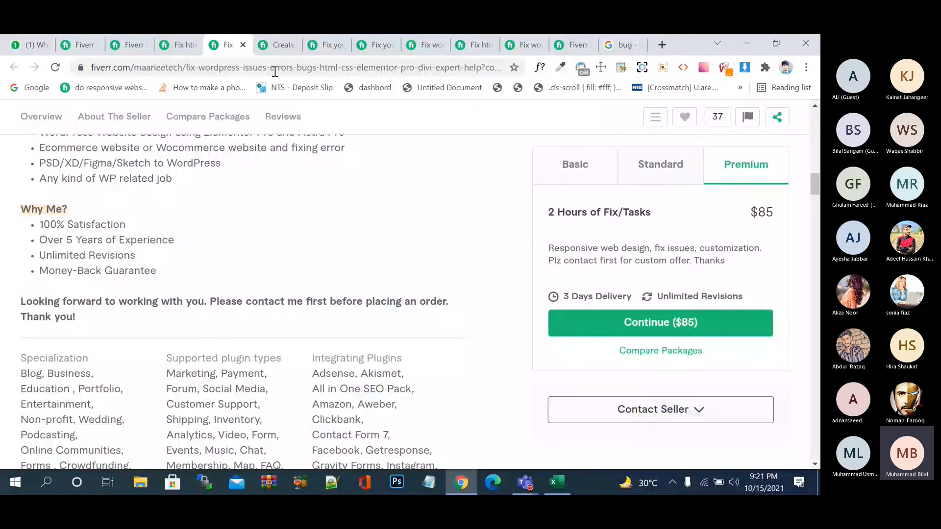
Step: Examine the service lists and closing sections of the custom WordPress website gig and the next two WordPress bug-fixing gigs
{"action": "key", "text": "ctrl+Tab"}
{"action": "scroll", "coordinate": [284, 246], "scroll_direction": "down", "scroll_amount": 6}
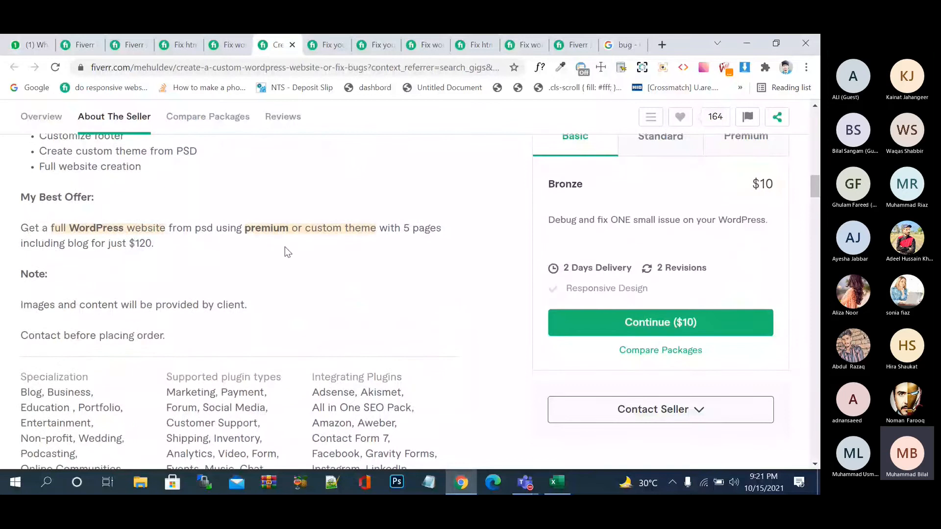
{"action": "scroll", "coordinate": [284, 246], "scroll_direction": "up", "scroll_amount": 5}
{"action": "scroll", "coordinate": [284, 246], "scroll_direction": "up", "scroll_amount": 2}
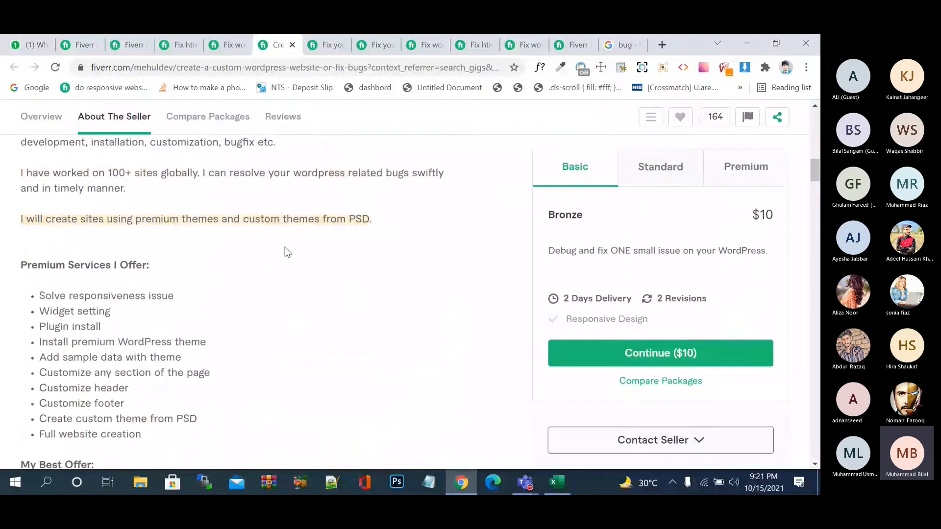
{"action": "scroll", "coordinate": [284, 246], "scroll_direction": "down", "scroll_amount": 2}
{"action": "scroll", "coordinate": [284, 252], "scroll_direction": "down", "scroll_amount": 6}
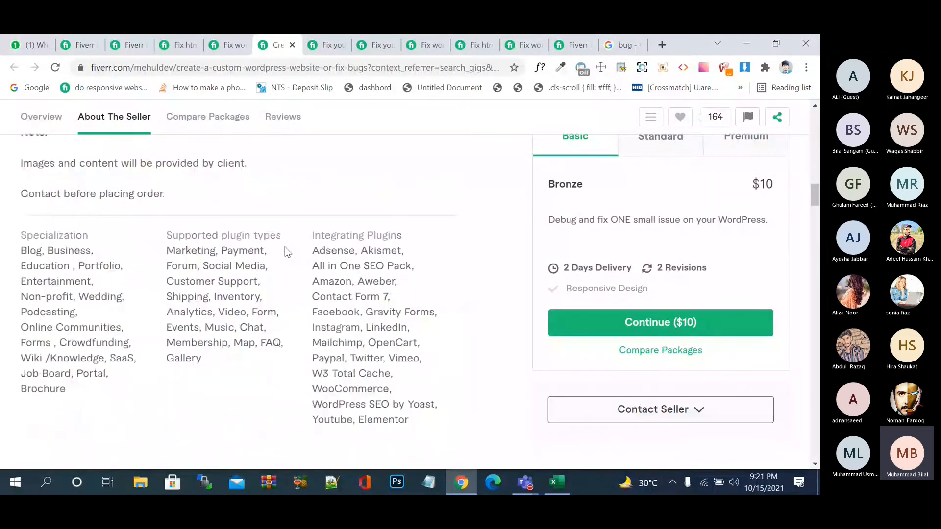
{"action": "scroll", "coordinate": [287, 245], "scroll_direction": "up", "scroll_amount": 4}
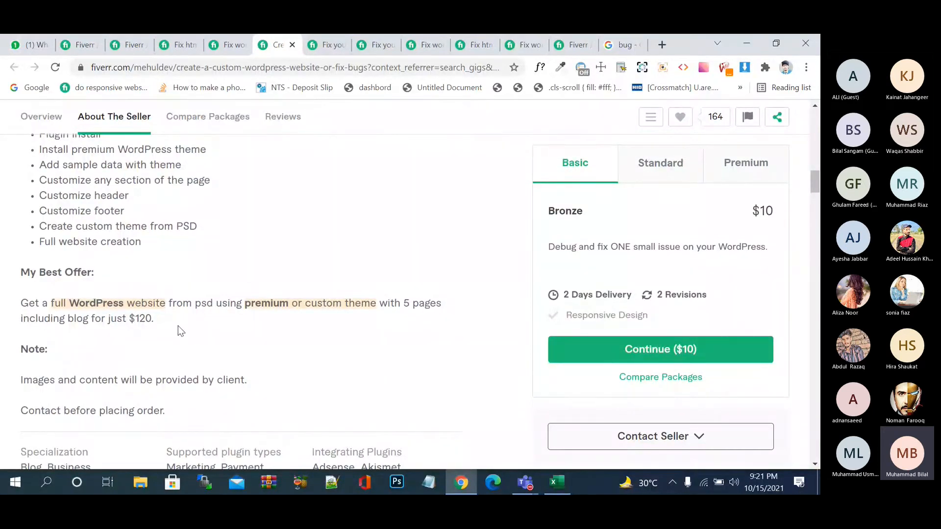
{"action": "left_click", "coordinate": [327, 45]}
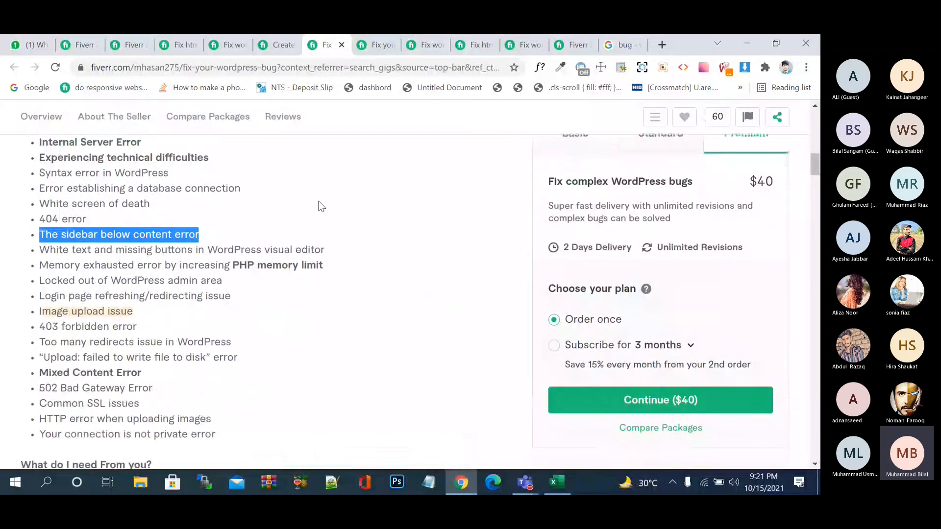
{"action": "scroll", "coordinate": [321, 206], "scroll_direction": "down", "scroll_amount": 5}
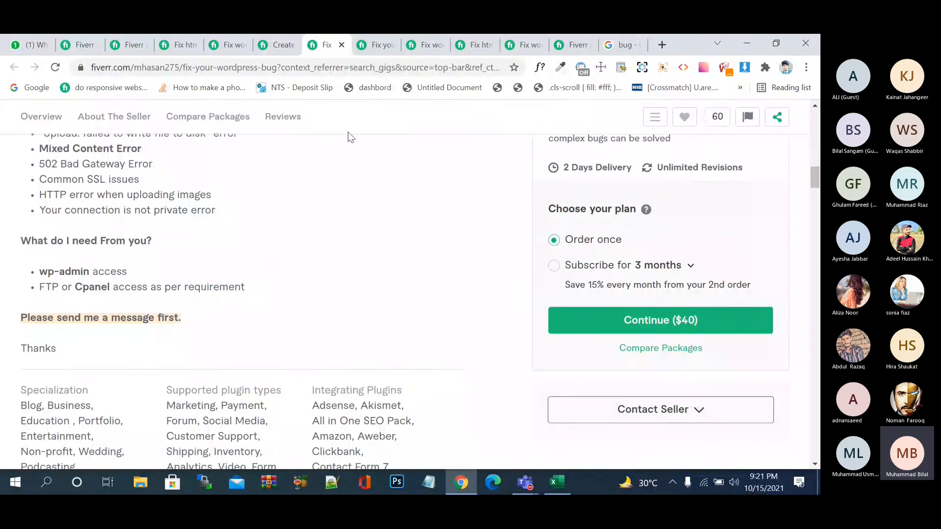
{"action": "left_click_drag", "start_coordinate": [84, 241], "coordinate": [115, 270]}
{"action": "left_click", "coordinate": [148, 273]}
{"action": "left_click", "coordinate": [367, 49]}
{"action": "scroll", "coordinate": [388, 283], "scroll_direction": "down", "scroll_amount": 9}
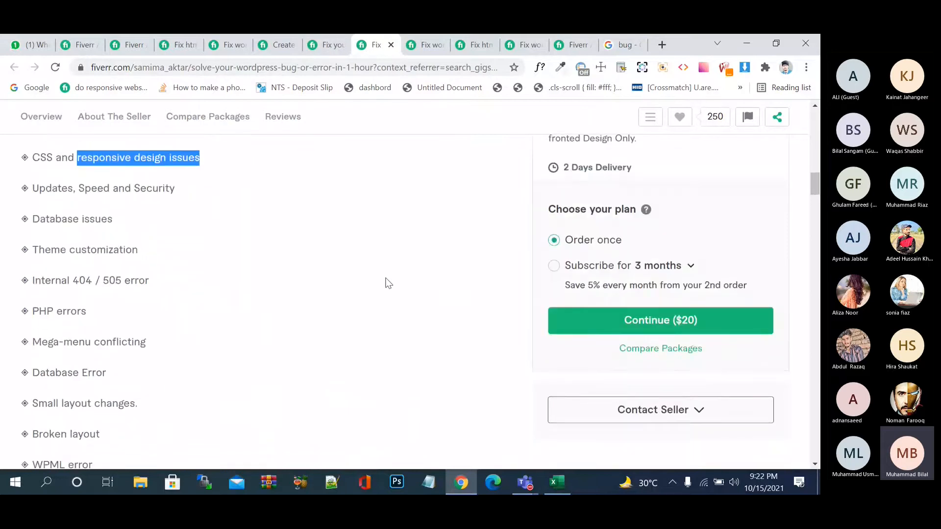
{"action": "scroll", "coordinate": [388, 283], "scroll_direction": "down", "scroll_amount": 2}
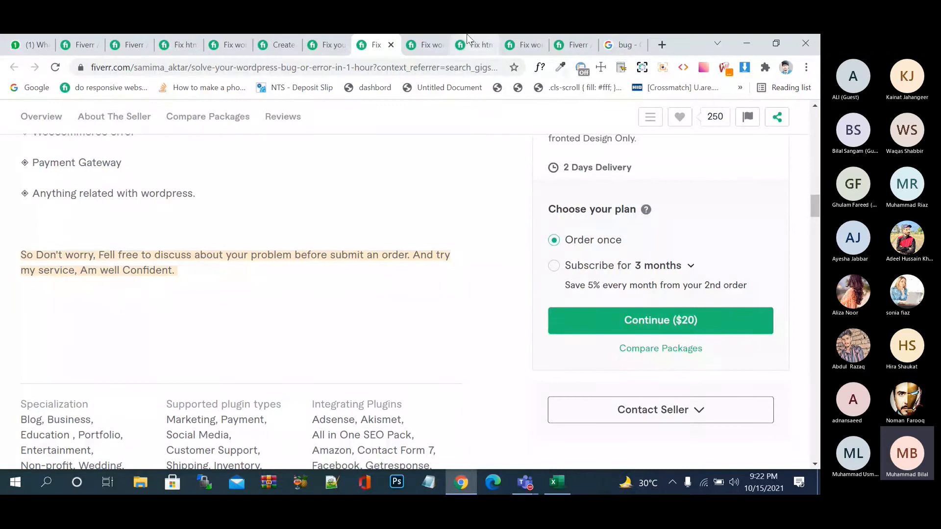
Step: Review the benefits, ordering notes and "Why choose us" sections in the remaining competing gigs, ending with the WooCommerce issues gig
{"action": "left_click", "coordinate": [423, 45]}
{"action": "scroll", "coordinate": [434, 264], "scroll_direction": "down", "scroll_amount": 3}
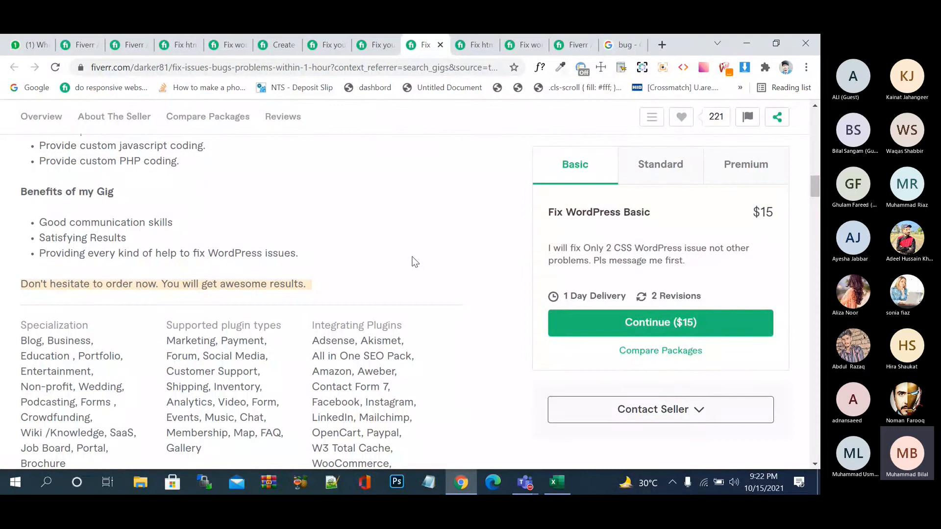
{"action": "key", "text": "ctrl+Tab"}
{"action": "scroll", "coordinate": [429, 236], "scroll_direction": "down", "scroll_amount": 6}
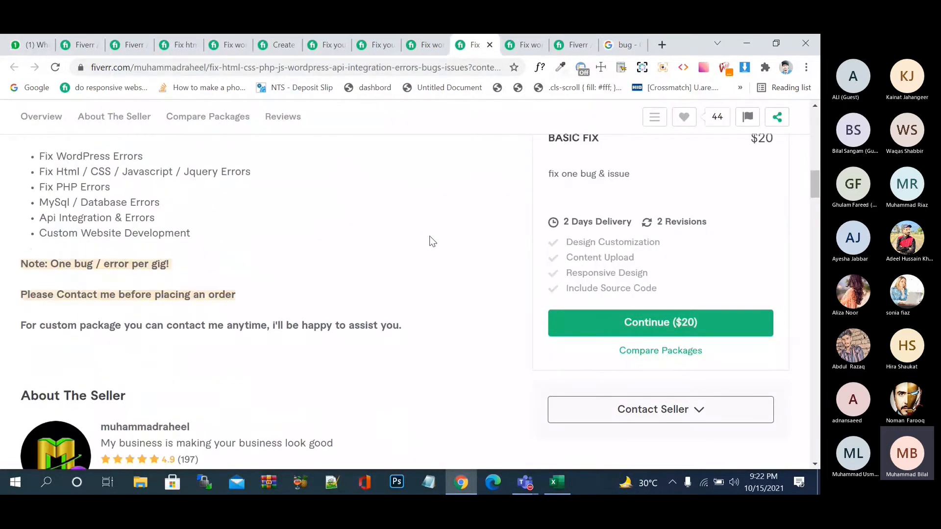
{"action": "key", "text": "ctrl+Tab"}
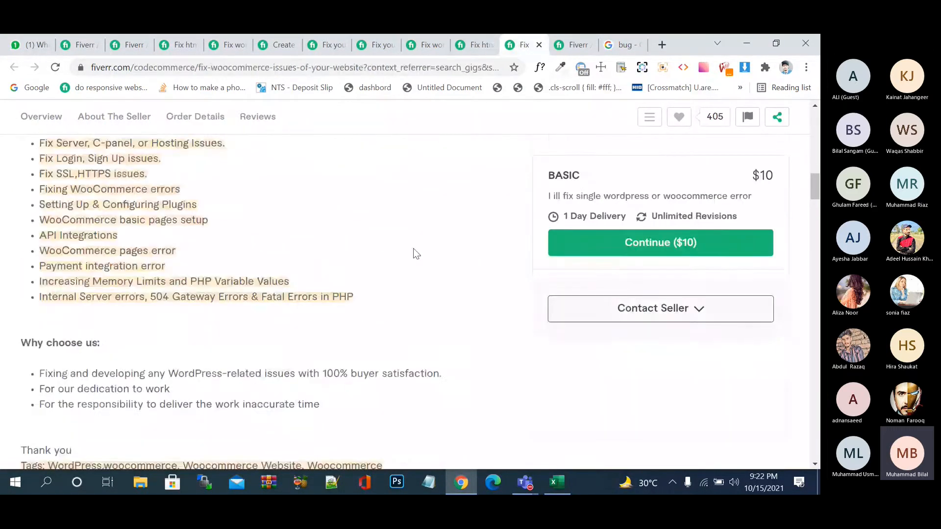
{"action": "scroll", "coordinate": [416, 254], "scroll_direction": "down", "scroll_amount": 3}
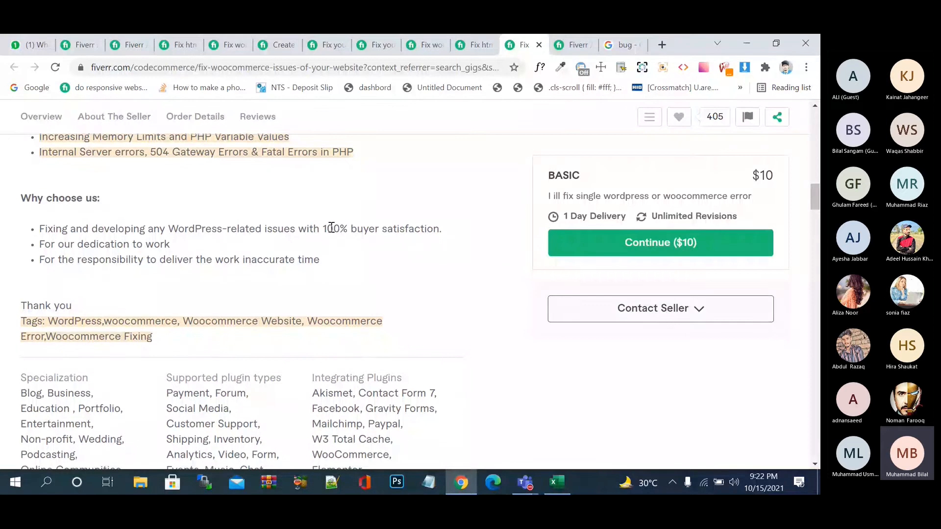
{"action": "left_click_drag", "start_coordinate": [327, 231], "coordinate": [439, 235]}
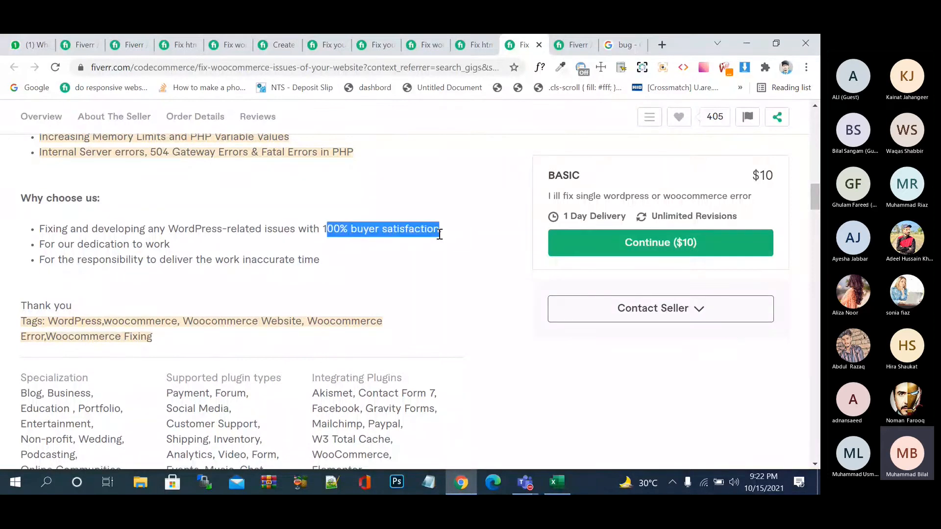
{"action": "left_click", "coordinate": [81, 253]}
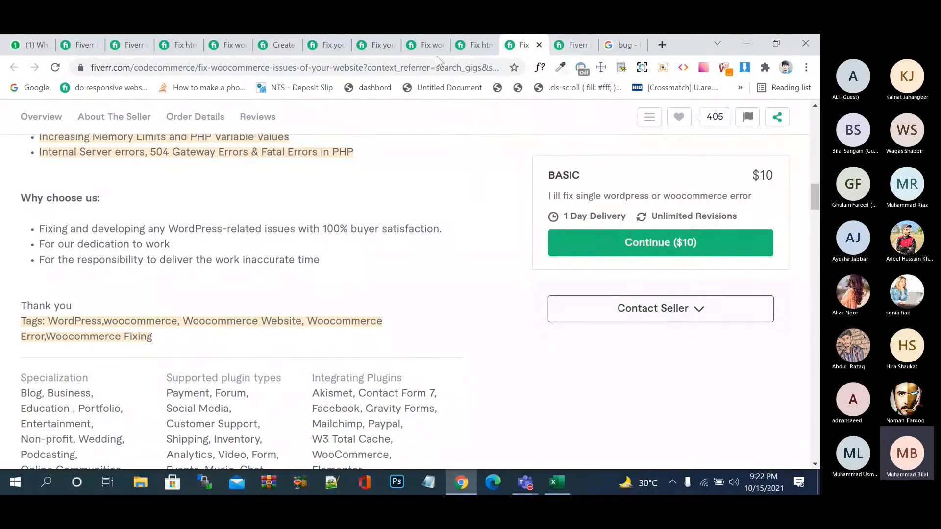
Step: Copy "100% Satisfaction" from the "Why Me?" list of the Elementor and Divi expert's gig and return to the gig description
{"action": "left_click", "coordinate": [279, 45]}
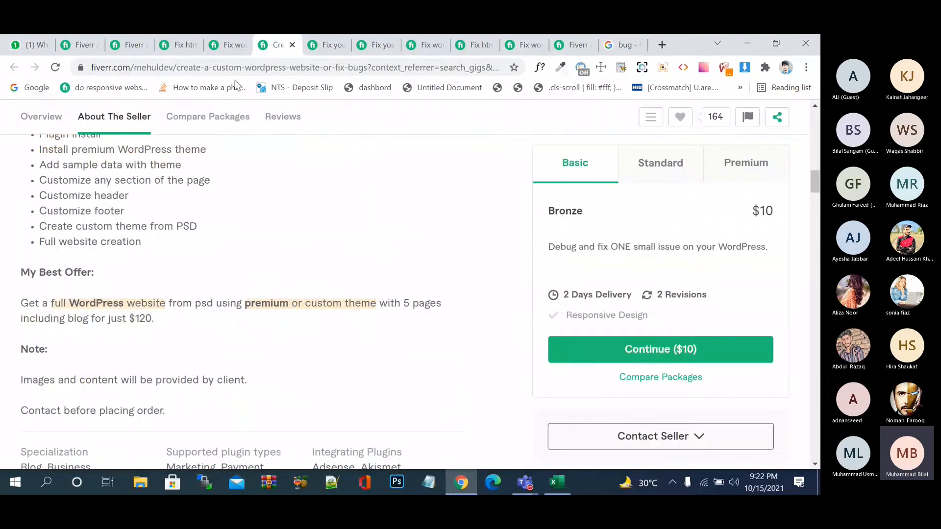
{"action": "left_click", "coordinate": [225, 46]}
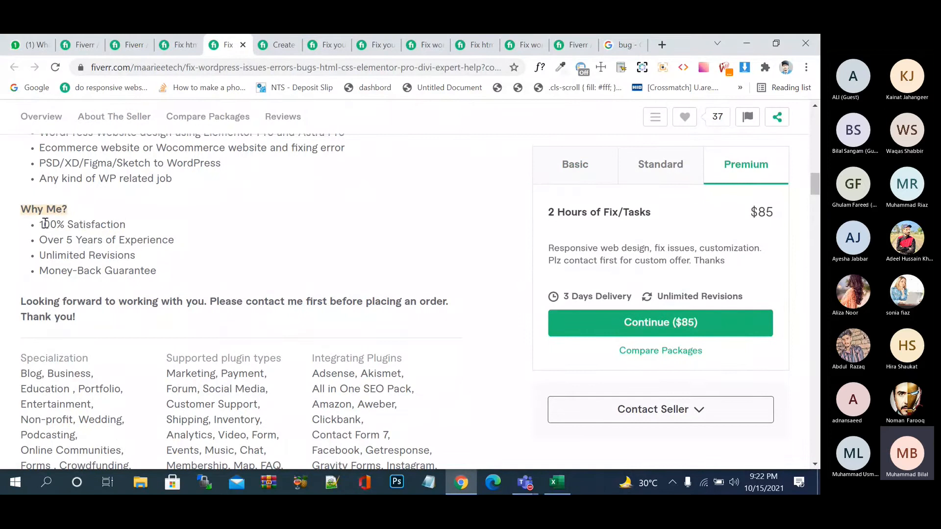
{"action": "left_click_drag", "start_coordinate": [41, 225], "coordinate": [144, 228]}
{"action": "left_click", "coordinate": [81, 49]}
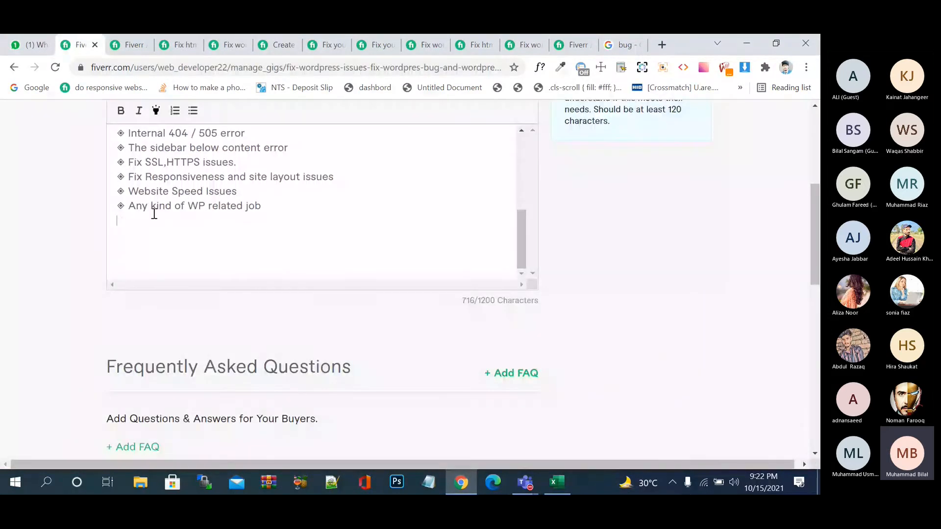
Step: Add a bold "Why Me?" heading on the line below "Any kind of WP related job"
{"action": "type", "text": "Why Men"}
{"action": "key", "text": "BackSpace"}
{"action": "type", "text": "?"}
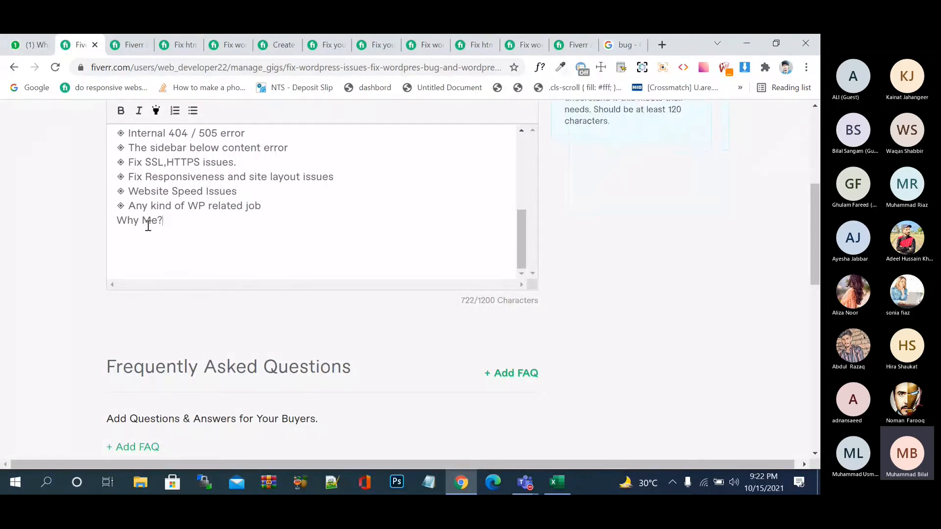
{"action": "left_click_drag", "start_coordinate": [167, 221], "coordinate": [117, 214]}
{"action": "left_click", "coordinate": [121, 111]}
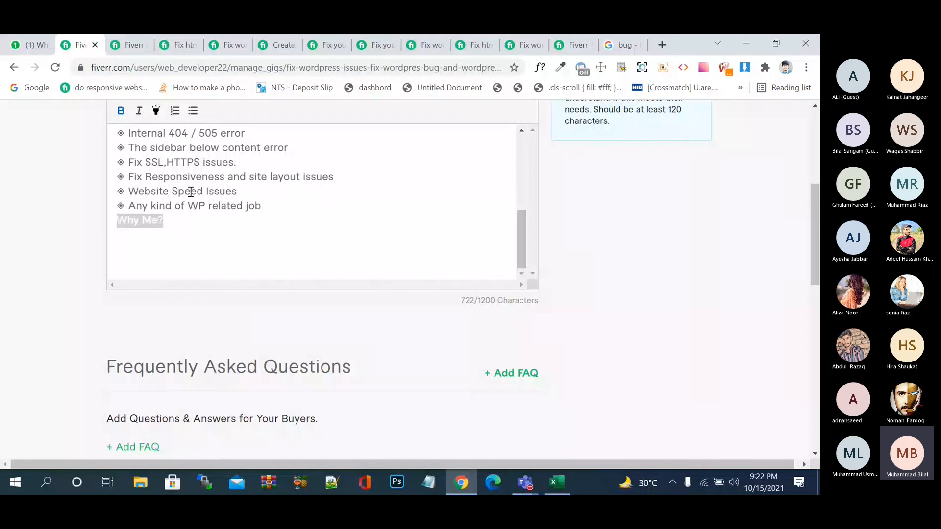
Step: Paste "100% Satisfaction" below the "Why Me?" heading and remove its round list bullet
{"action": "left_click", "coordinate": [260, 206]}
{"action": "left_click", "coordinate": [211, 231]}
{"action": "type", "text": "• 100% Satisfaction"}
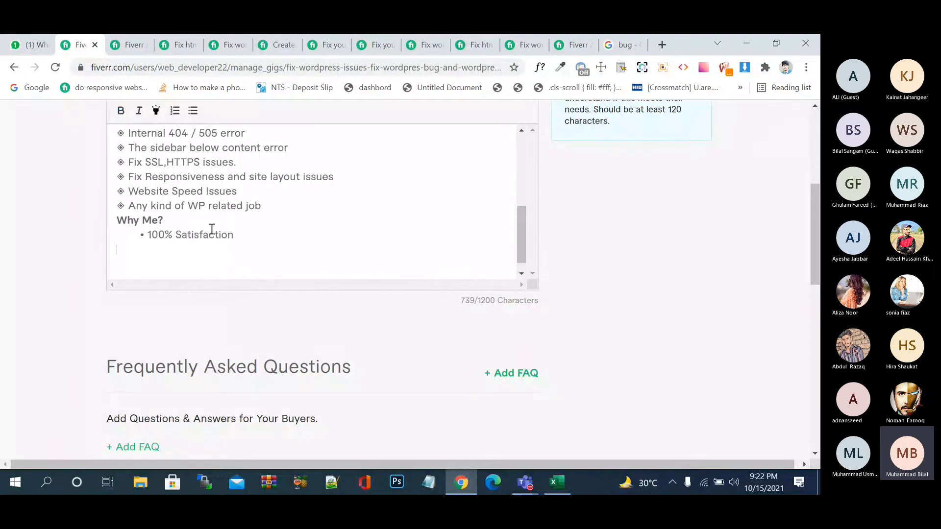
{"action": "left_click", "coordinate": [147, 234]}
{"action": "key", "text": "BackSpace"}
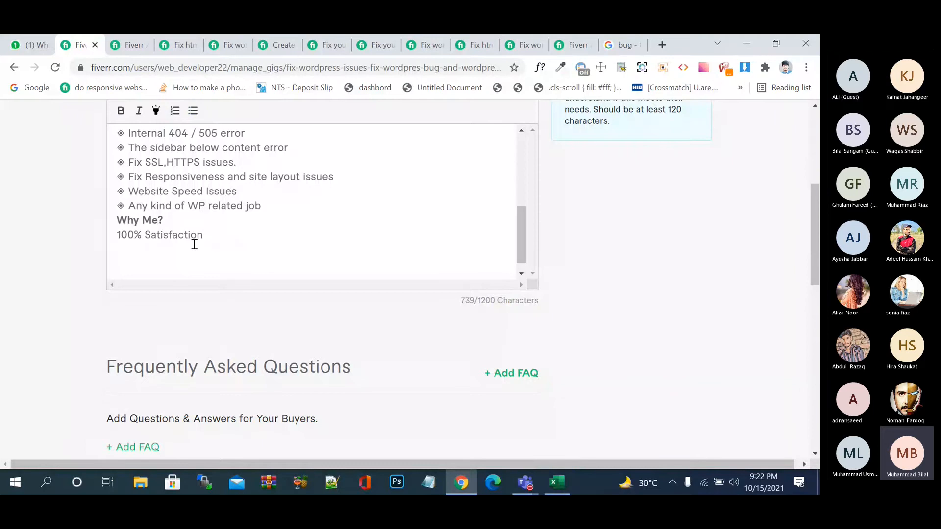
Step: Put a diamond bullet in front of "100% Satisfaction"
{"action": "key", "text": "ctrl+5"}
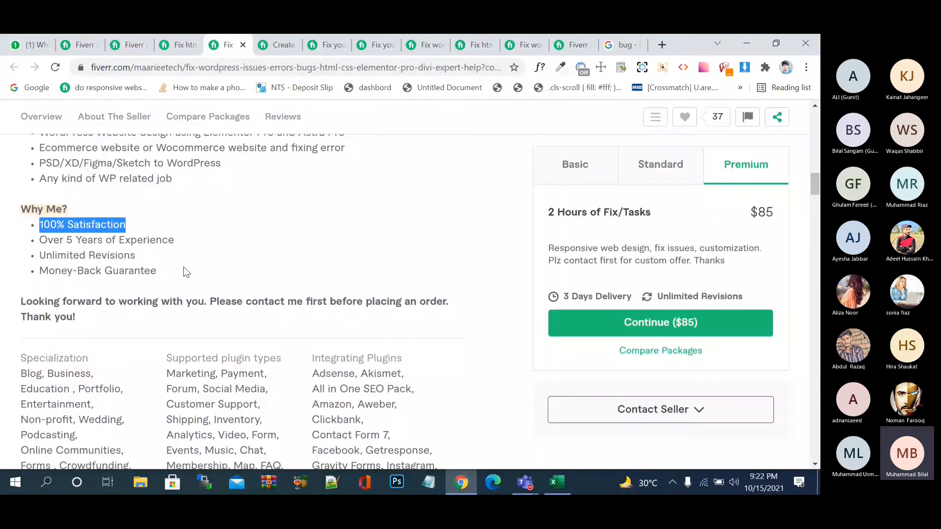
{"action": "scroll", "coordinate": [183, 267], "scroll_direction": "up", "scroll_amount": 3}
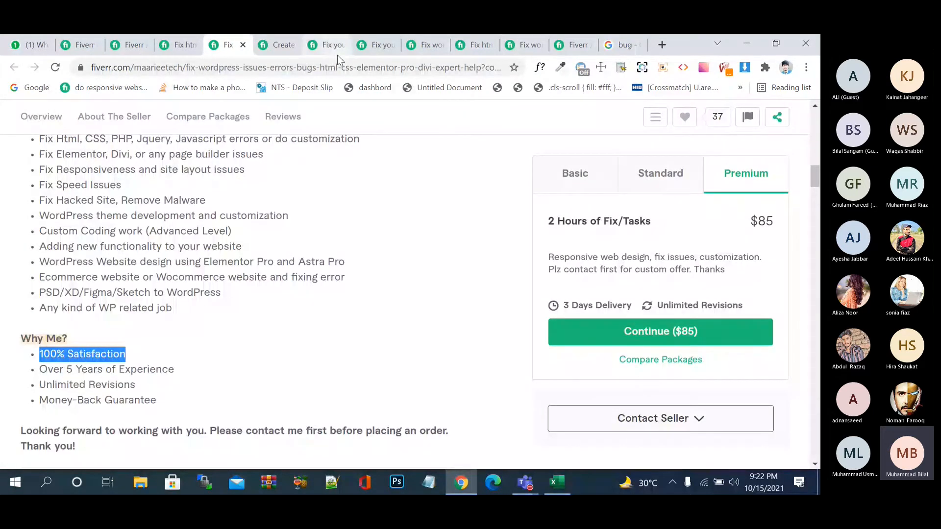
{"action": "left_click", "coordinate": [337, 54]}
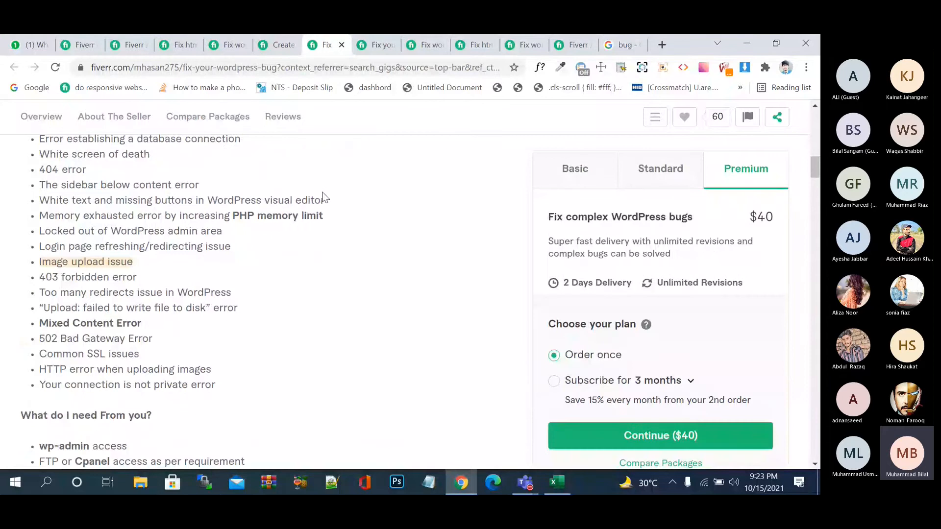
{"action": "left_click", "coordinate": [78, 45]}
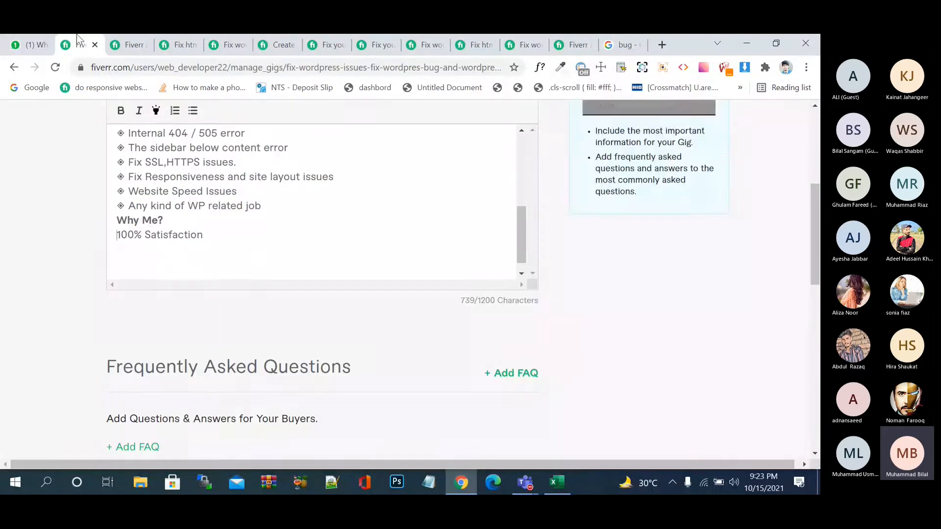
{"action": "left_click", "coordinate": [119, 234]}
{"action": "type", "text": "◈"}
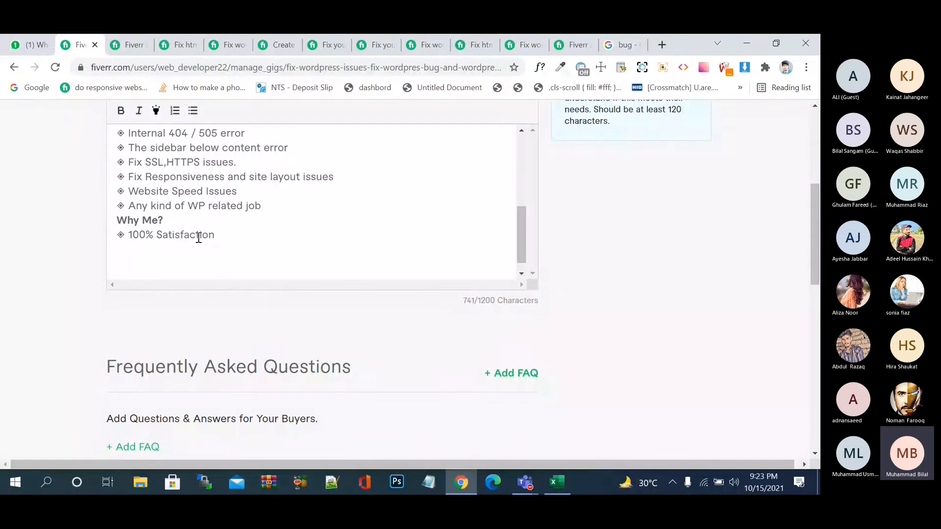
Step: Copy "Money-Back Guarantee" from the "Why Me?" list of the Elementor and Divi expert's gig and return to the gig description
{"action": "left_click", "coordinate": [182, 45]}
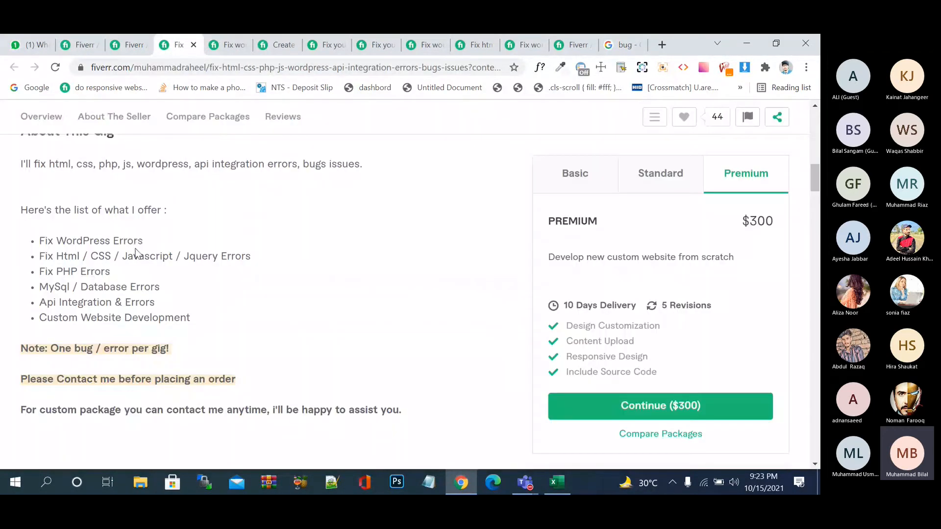
{"action": "key", "text": "ctrl+shift+Tab"}
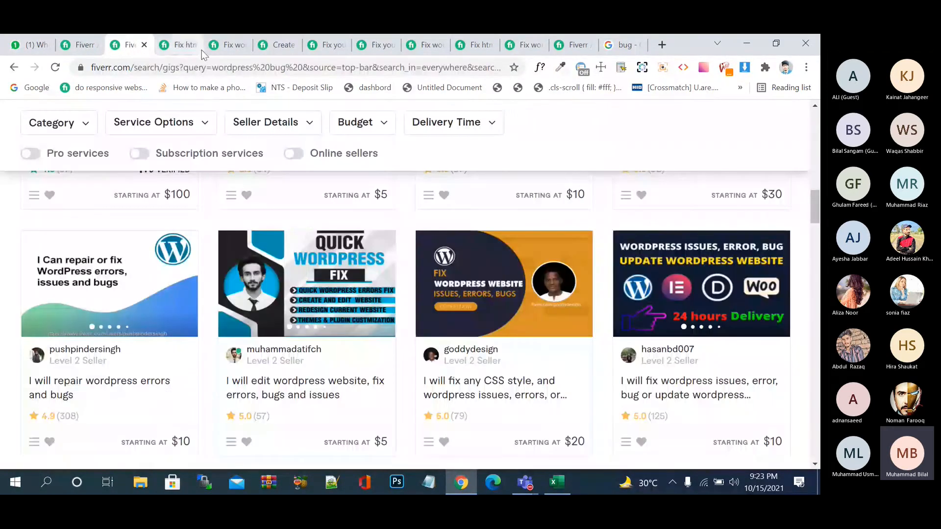
{"action": "left_click", "coordinate": [225, 44]}
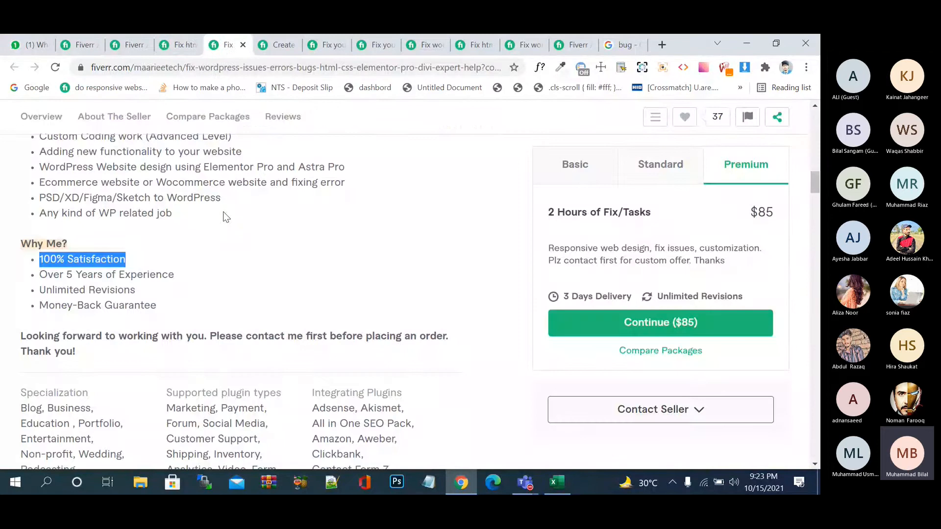
{"action": "left_click_drag", "start_coordinate": [161, 306], "coordinate": [40, 305]}
{"action": "key", "text": "ctrl+c"}
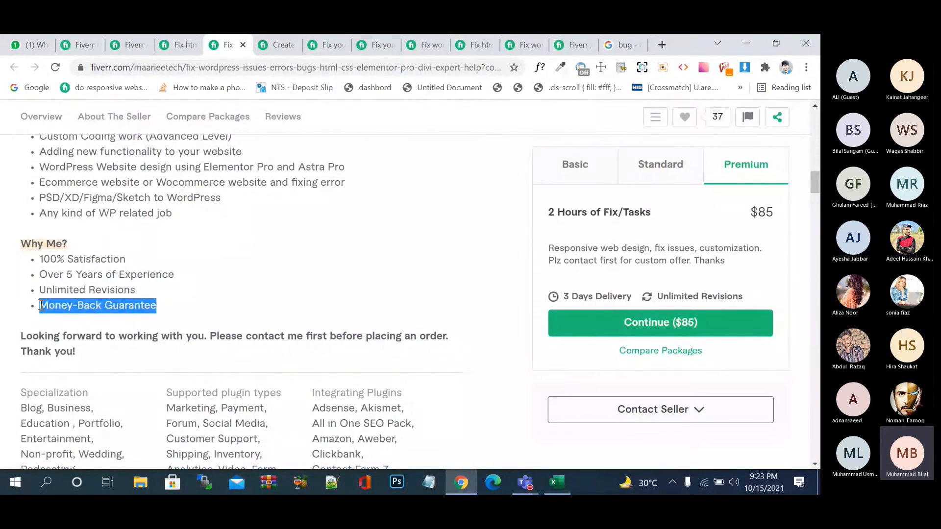
{"action": "left_click", "coordinate": [81, 44]}
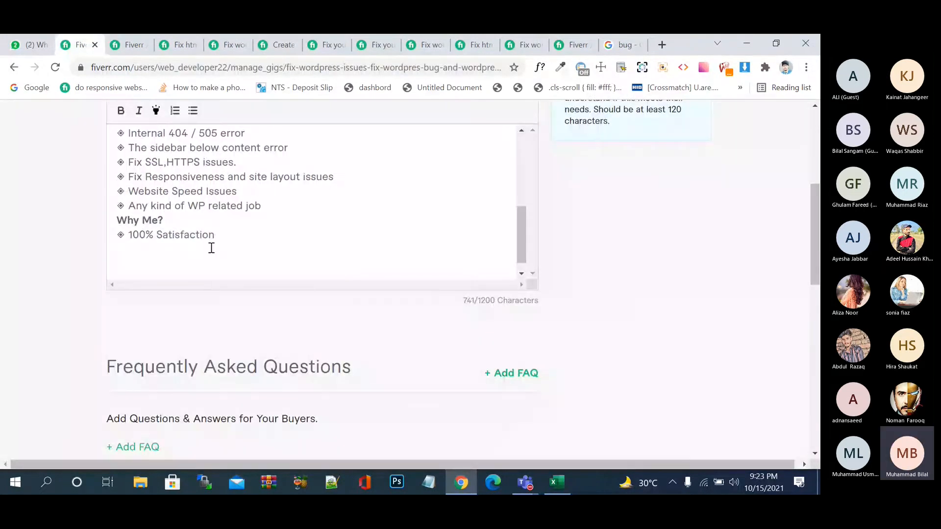
Step: Paste "Money-Back Guarantee" below "100% Satisfaction", remove its round list bullet and put "100%" in front of it
{"action": "left_click", "coordinate": [225, 235]}
{"action": "key", "text": "Return"}
{"action": "key", "text": "ctrl+v"}
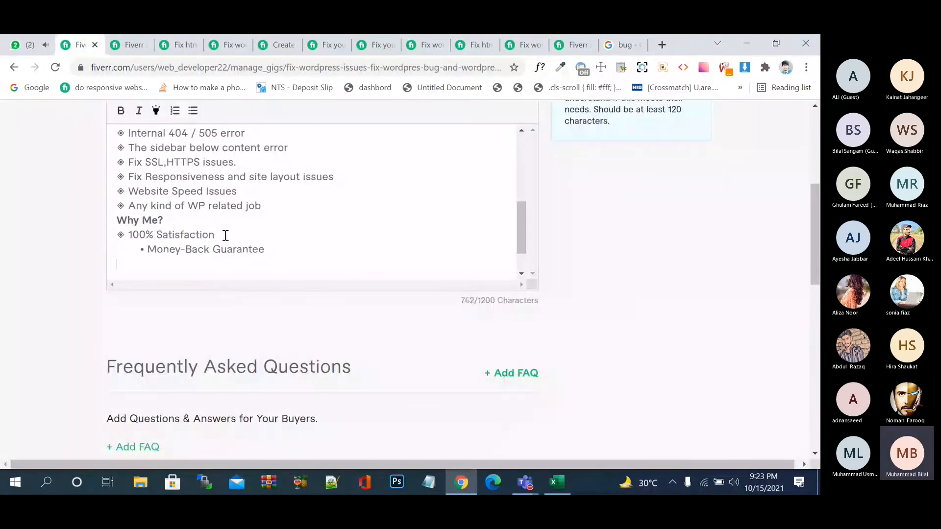
{"action": "left_click", "coordinate": [148, 250]}
{"action": "key", "text": "BackSpace"}
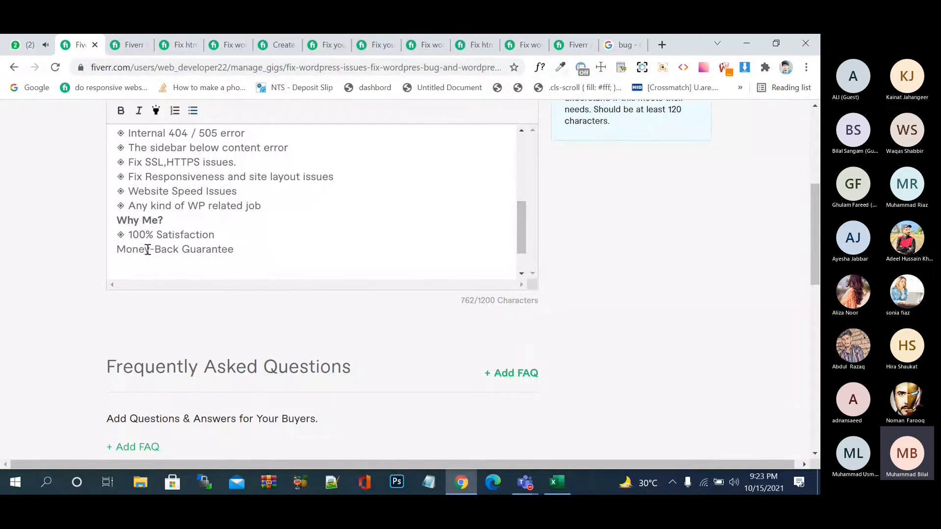
{"action": "type", "text": "100"}
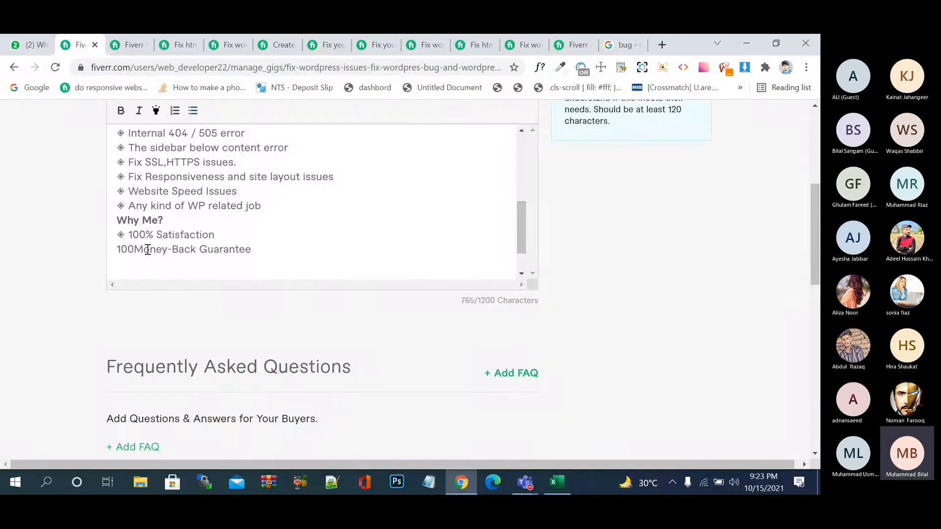
{"action": "type", "text": "%b"}
{"action": "key", "text": "BackSpace"}
{"action": "key", "text": "BackSpace"}
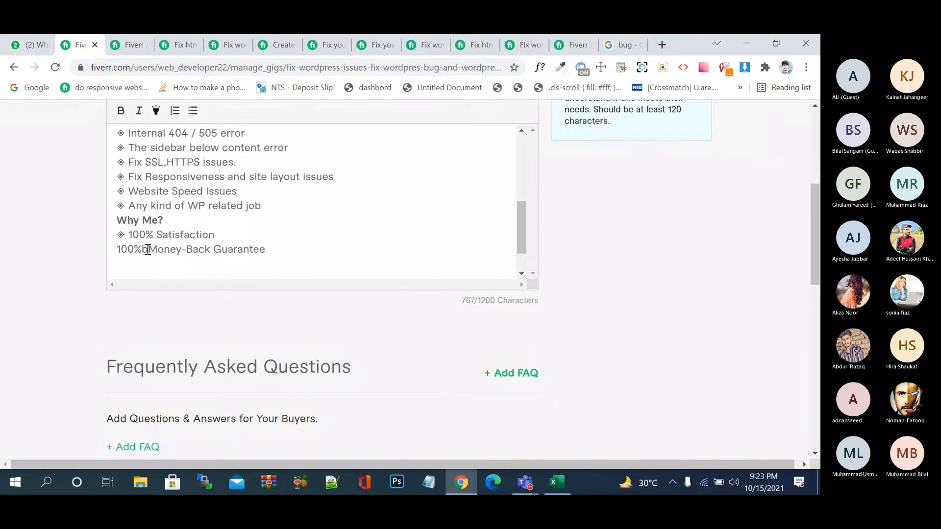
Step: Copy "Unlimited Revisions" from the Elementor and Divi expert's "Why Me?" list and paste it below "100% Money-Back Guarantee"
{"action": "left_click", "coordinate": [129, 45]}
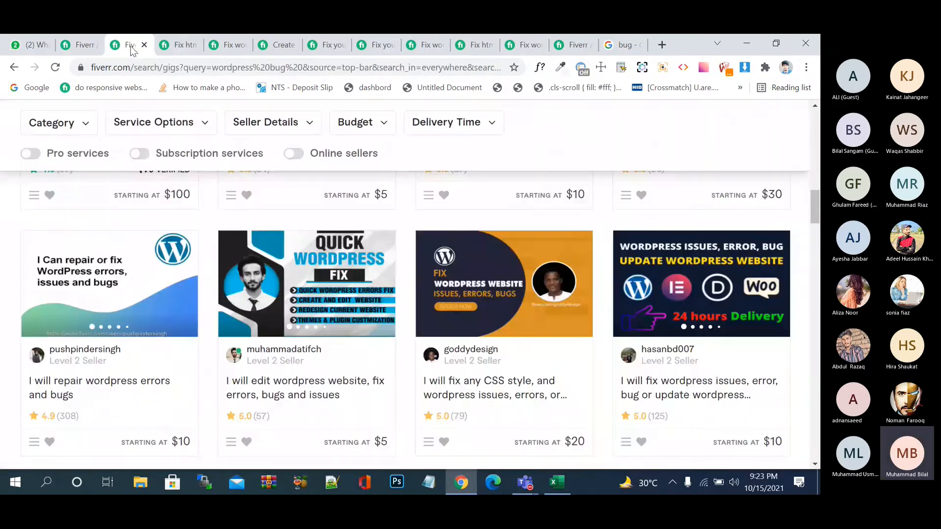
{"action": "left_click", "coordinate": [178, 44]}
{"action": "left_click", "coordinate": [216, 45]}
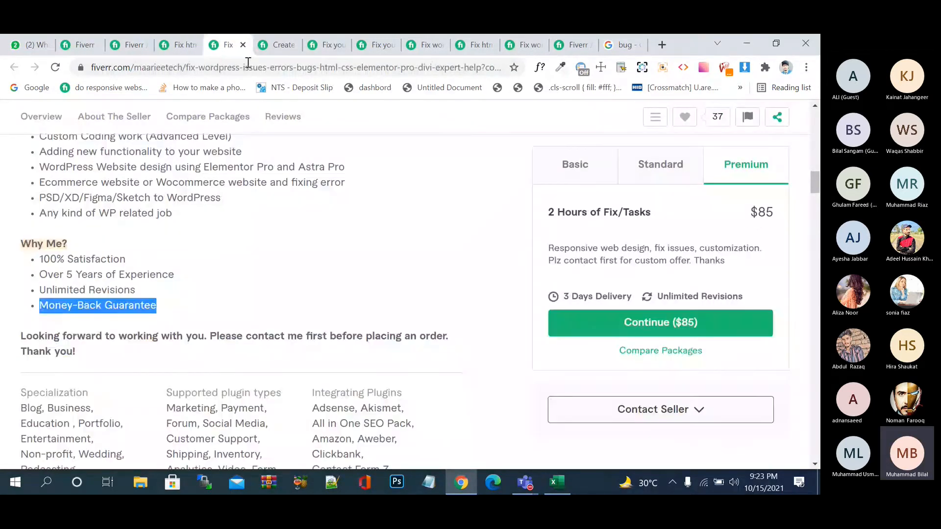
{"action": "left_click", "coordinate": [216, 273]}
{"action": "left_click_drag", "start_coordinate": [137, 286], "coordinate": [42, 290]}
{"action": "key", "text": "ctrl+c"}
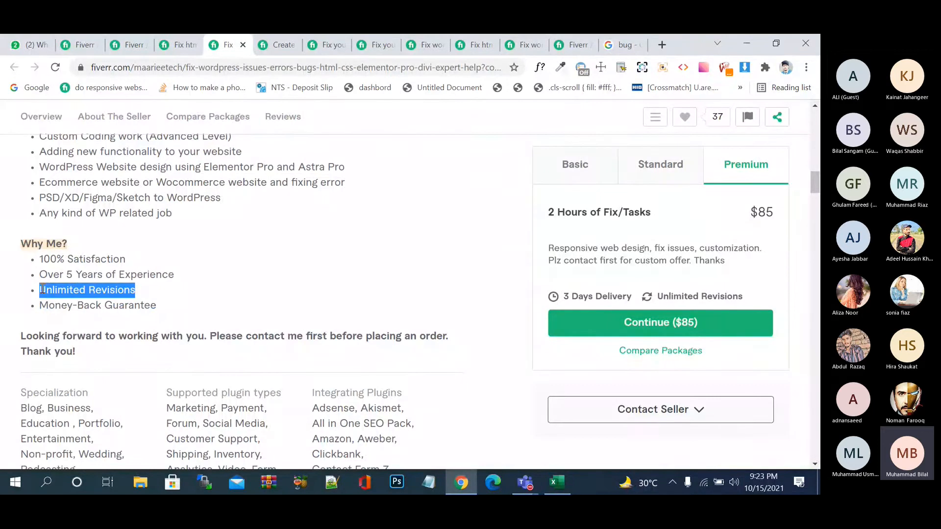
{"action": "left_click", "coordinate": [93, 43]}
{"action": "left_click", "coordinate": [267, 254]}
{"action": "key", "text": "ctrl+v"}
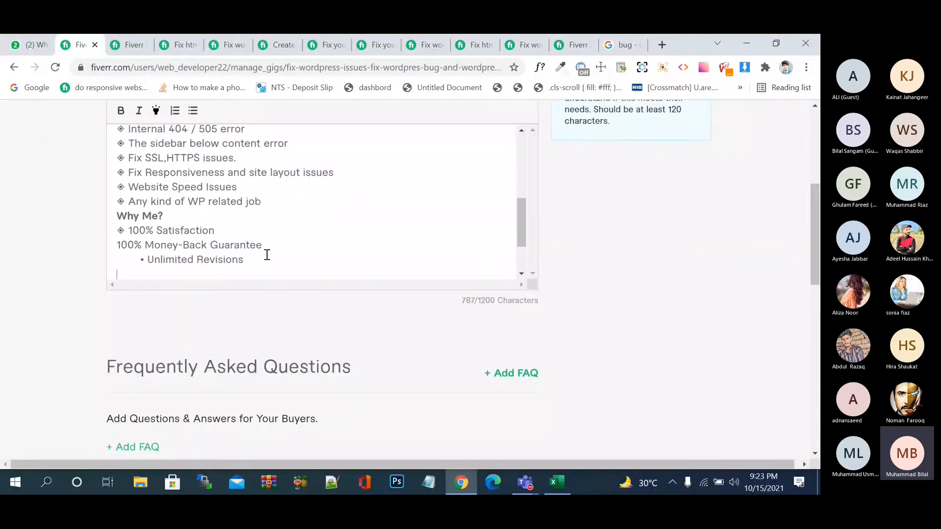
Step: Look through the other open competing gigs for more selling points to use in the "Why Me?" list
{"action": "left_click", "coordinate": [279, 45]}
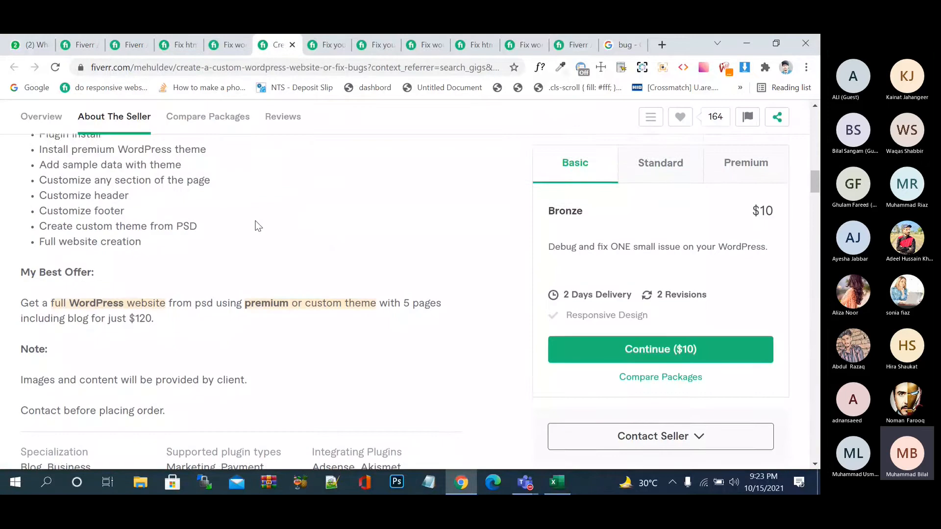
{"action": "scroll", "coordinate": [257, 225], "scroll_direction": "down", "scroll_amount": 1}
{"action": "left_click", "coordinate": [234, 48]}
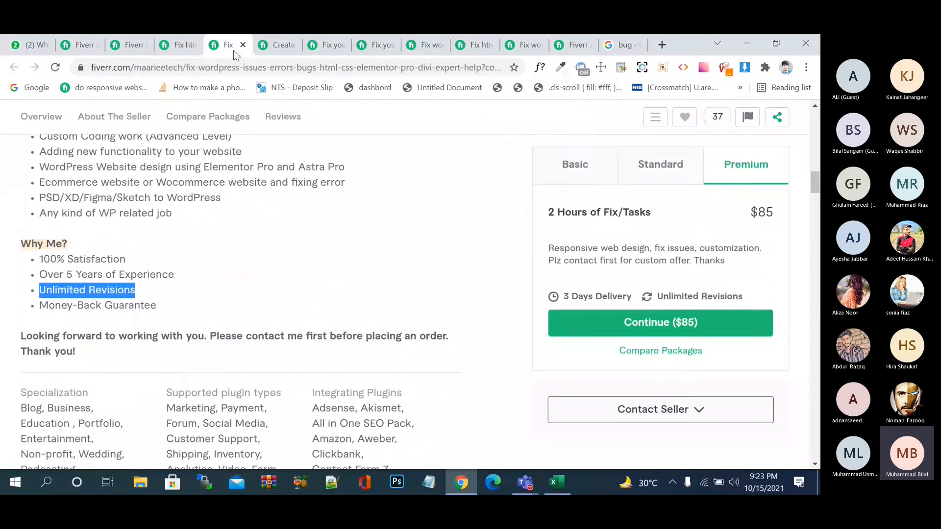
{"action": "left_click", "coordinate": [331, 46]}
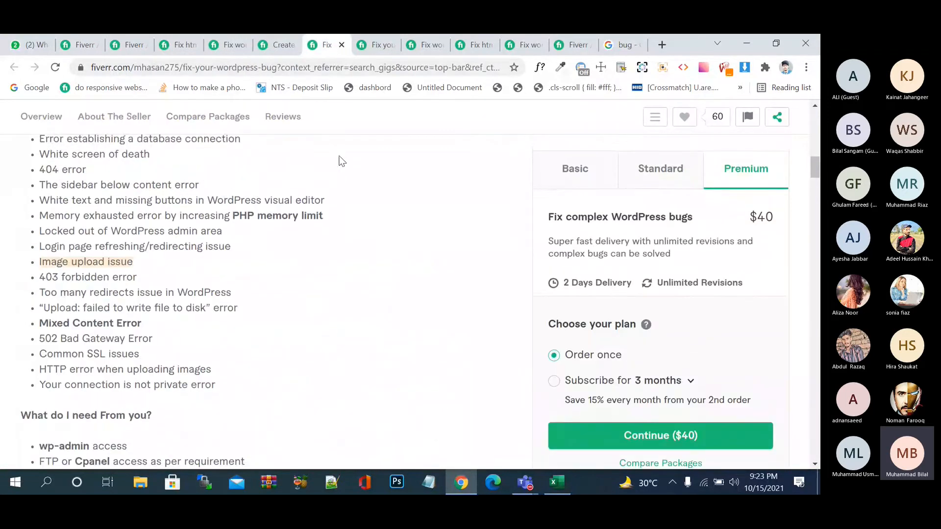
{"action": "scroll", "coordinate": [334, 195], "scroll_direction": "down", "scroll_amount": 3}
{"action": "scroll", "coordinate": [334, 200], "scroll_direction": "down", "scroll_amount": 1}
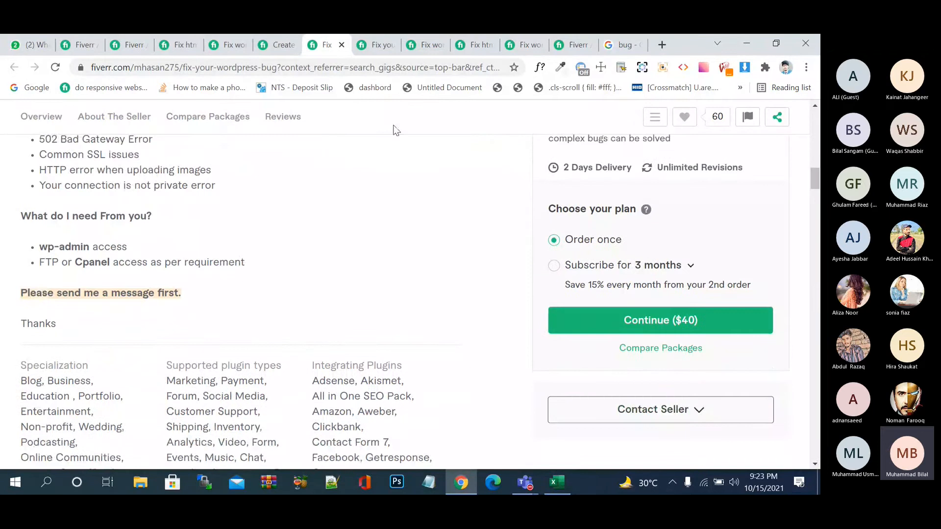
{"action": "left_click", "coordinate": [377, 45]}
{"action": "scroll", "coordinate": [366, 221], "scroll_direction": "up", "scroll_amount": 5}
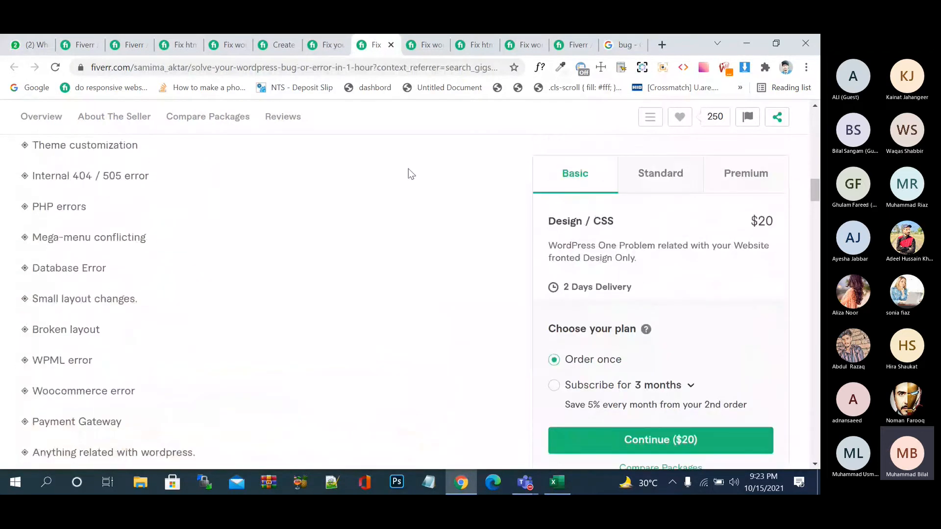
{"action": "scroll", "coordinate": [408, 170], "scroll_direction": "up", "scroll_amount": 5}
Step: Copy "Good communication skills" from the "Benefits of my Gig" list of the gig fixing problems within 1 hour and return to the description
{"action": "key", "text": "ctrl+Tab"}
{"action": "scroll", "coordinate": [409, 234], "scroll_direction": "down", "scroll_amount": 5}
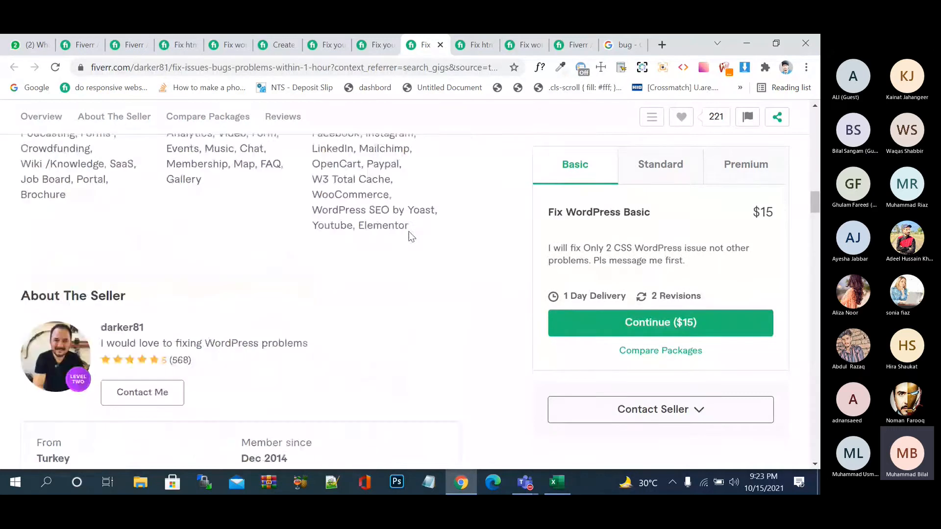
{"action": "scroll", "coordinate": [410, 236], "scroll_direction": "up", "scroll_amount": 5}
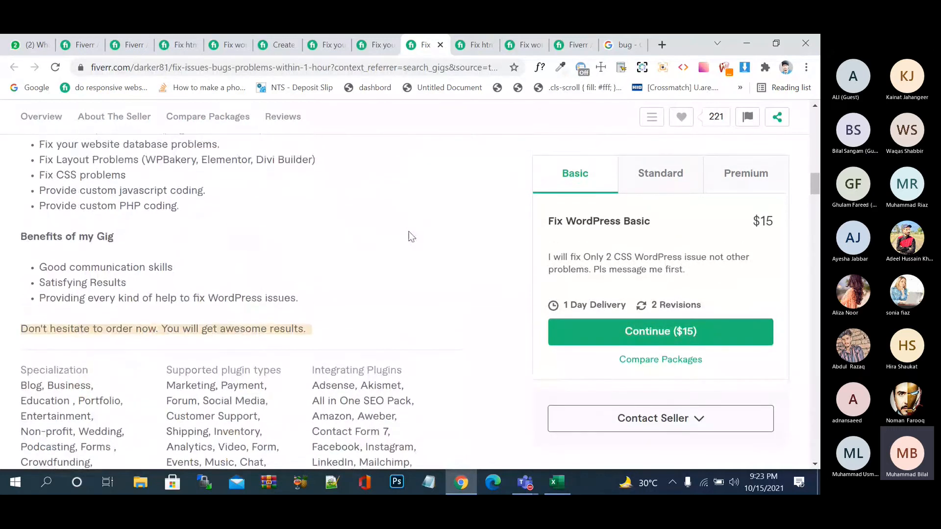
{"action": "left_click_drag", "start_coordinate": [173, 270], "coordinate": [42, 263]}
{"action": "key", "text": "ctrl+c"}
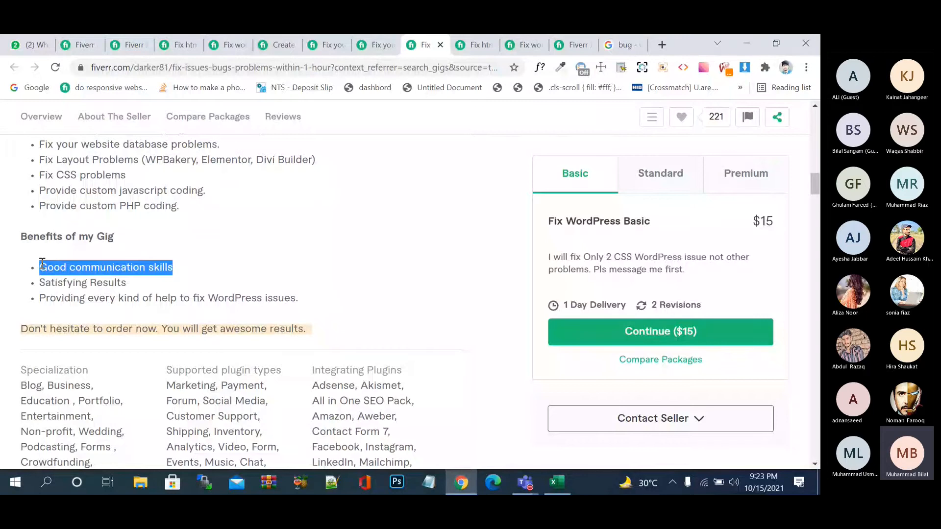
{"action": "key", "text": "ctrl+2"}
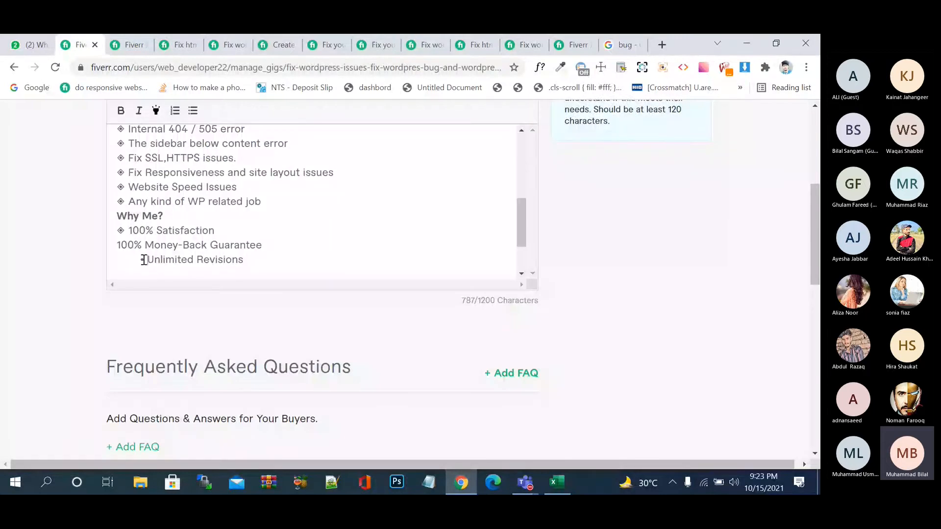
Step: Remove the round list bullet from "Unlimited Revisions" and paste "Good communication skills" on the line below it
{"action": "key", "text": "BackSpace"}
{"action": "key", "text": "BackSpace"}
{"action": "key", "text": "Return"}
{"action": "key", "text": "ctrl+v"}
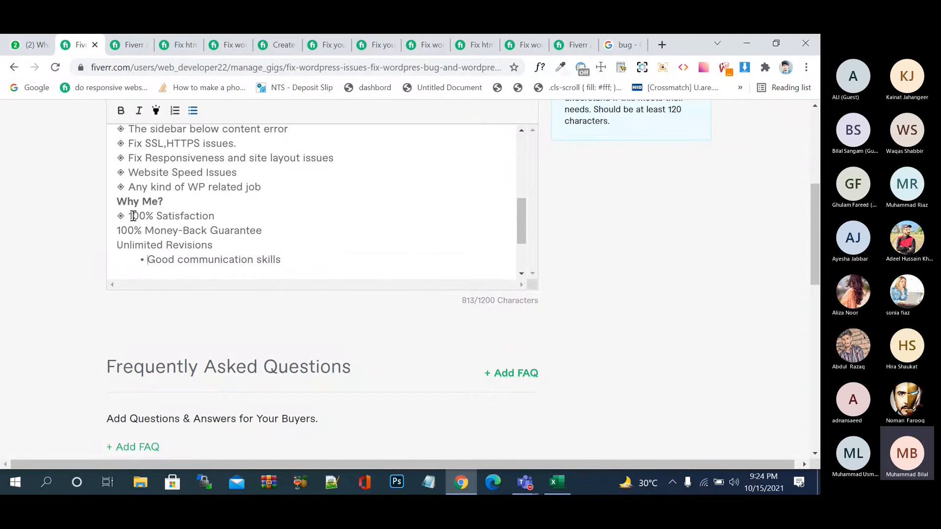
Step: Copy the diamond bullet from "100% Satisfaction" to the front of "100% Money-Back Guarantee" and "Unlimited Revisions"
{"action": "left_click_drag", "start_coordinate": [126, 216], "coordinate": [119, 216]}
{"action": "key", "text": "ctrl+c"}
{"action": "left_click", "coordinate": [119, 230]}
{"action": "key", "text": "ctrl+v"}
{"action": "left_click", "coordinate": [117, 244]}
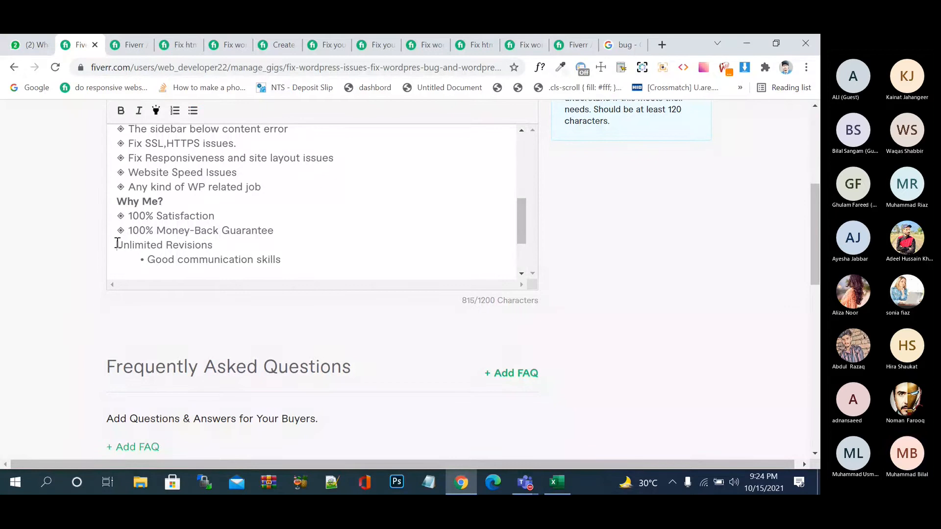
{"action": "key", "text": "ctrl+v"}
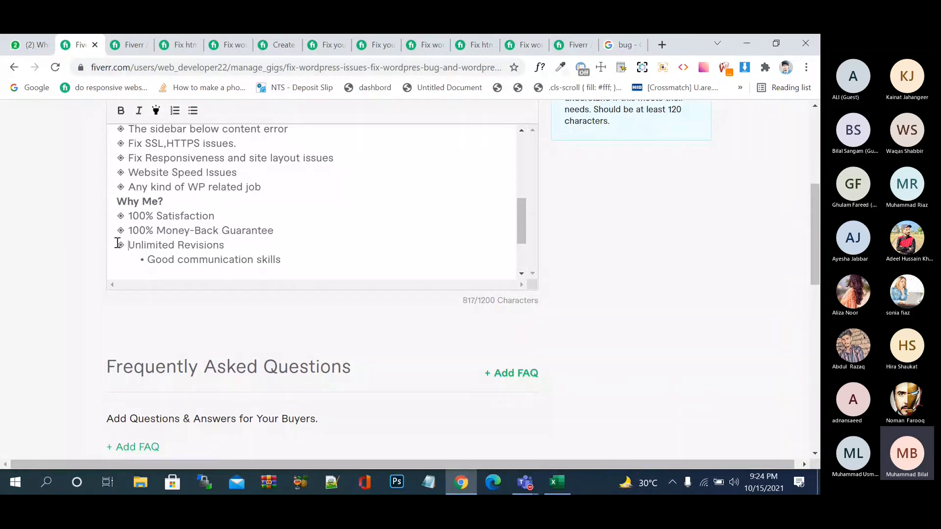
Step: Replace the round list bullet of "Good communication skills" with a diamond bullet
{"action": "double_click", "coordinate": [148, 259]}
{"action": "key", "text": "BackSpace"}
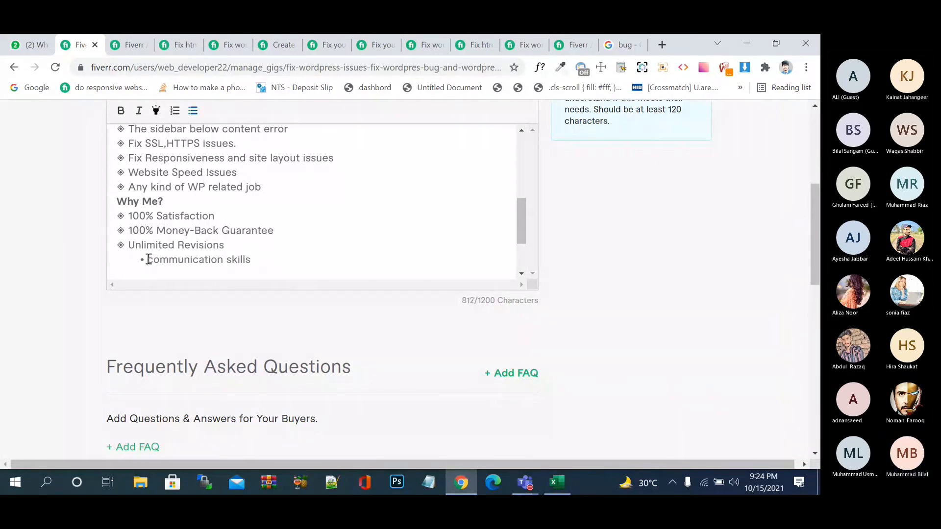
{"action": "key", "text": "ctrl+z"}
{"action": "key", "text": "BackSpace"}
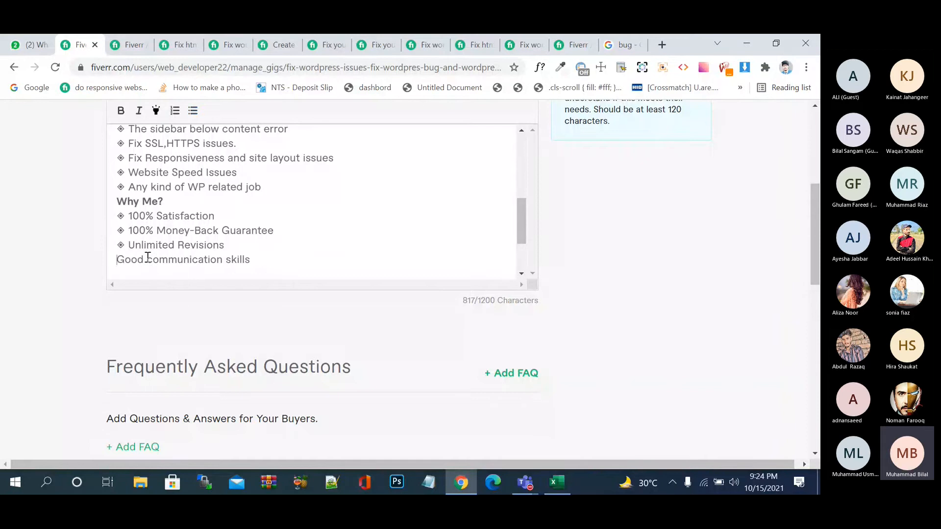
{"action": "key", "text": "ctrl+v"}
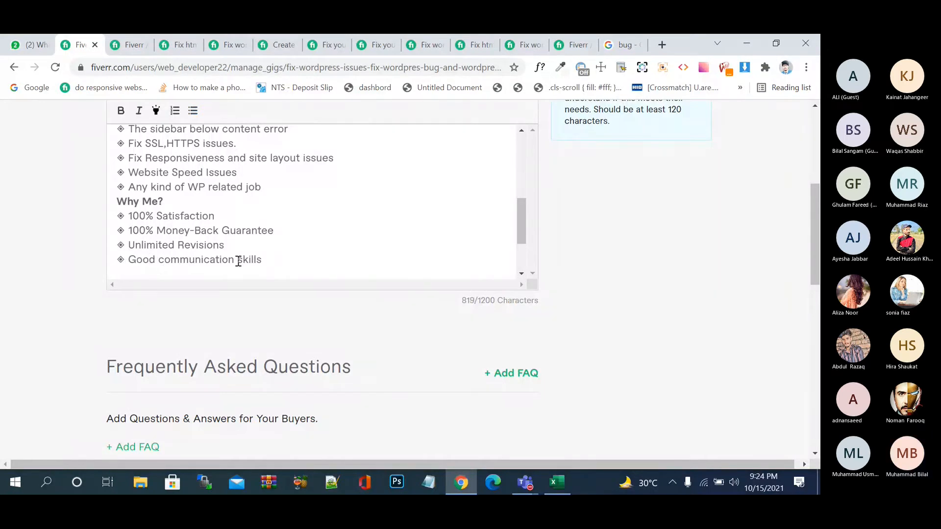
Step: Shorten the last "Why Me?" item to "Good communication" by deleting the word "skills"
{"action": "left_click", "coordinate": [270, 256]}
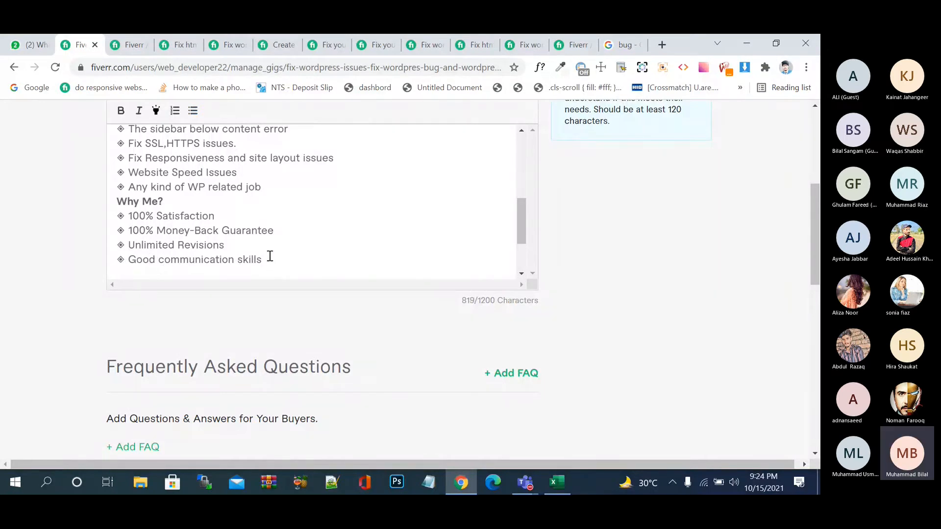
{"action": "key", "text": "BackSpace"}
{"action": "key", "text": "BackSpace"}
{"action": "key", "text": "BackSpace"}
{"action": "key", "text": "BackSpace"}
{"action": "key", "text": "BackSpace"}
{"action": "key", "text": "BackSpace"}
Step: Add a diamond-bulleted line "24/7 Support on going order" below "Good communication"
{"action": "key", "text": "Return"}
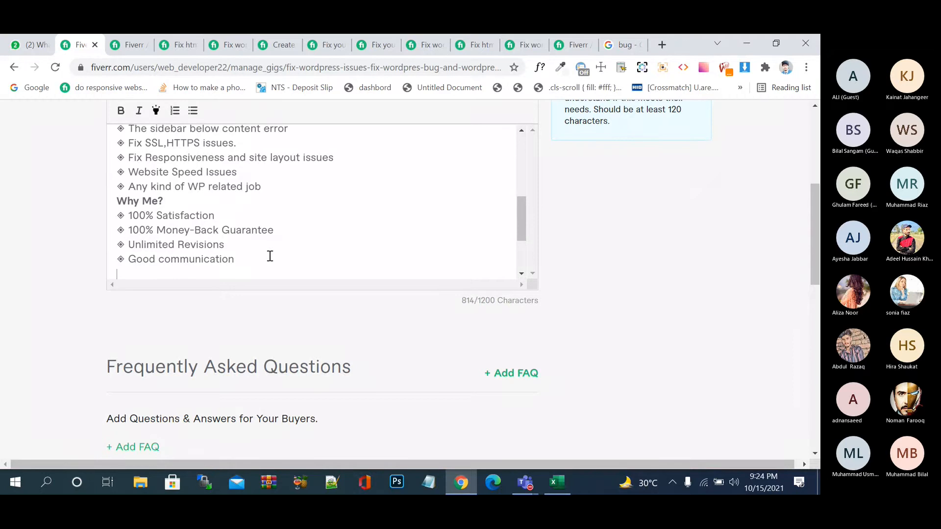
{"action": "key", "text": "ctrl+v"}
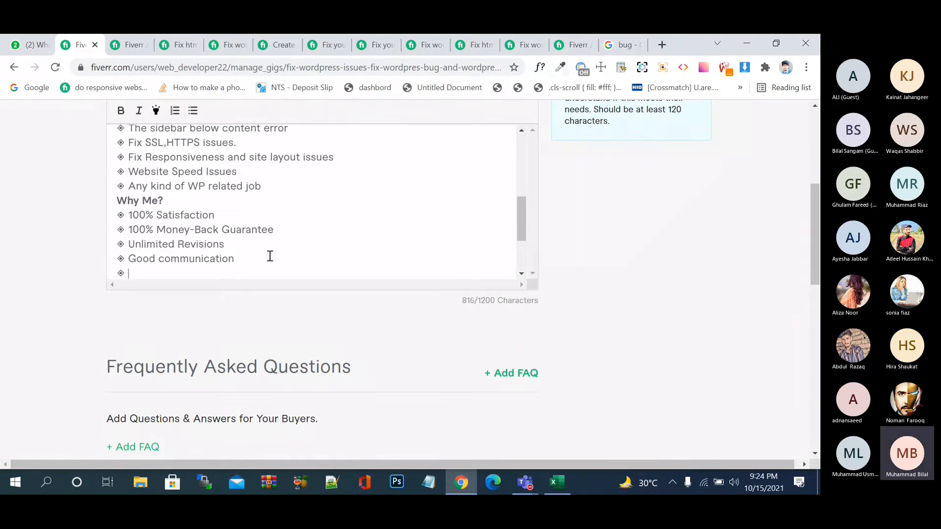
{"action": "type", "text": "@4"}
{"action": "key", "text": "BackSpace"}
{"action": "key", "text": "BackSpace"}
{"action": "type", "text": "25"}
{"action": "key", "text": "BackSpace"}
{"action": "type", "text": "4/7"}
{"action": "key", "text": "BackSpace"}
{"action": "type", "text": "7 Support on going"}
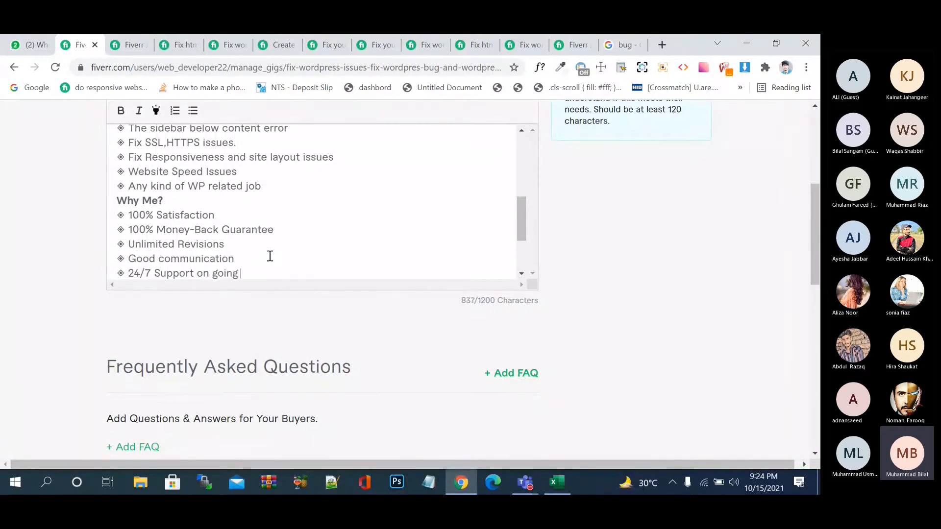
{"action": "type", "text": " order"}
Step: Add a diamond-bulleted line "Extra Fast Delivery" below "24/7 Support on going order" in the "Why Me?" list
{"action": "key", "text": "Return"}
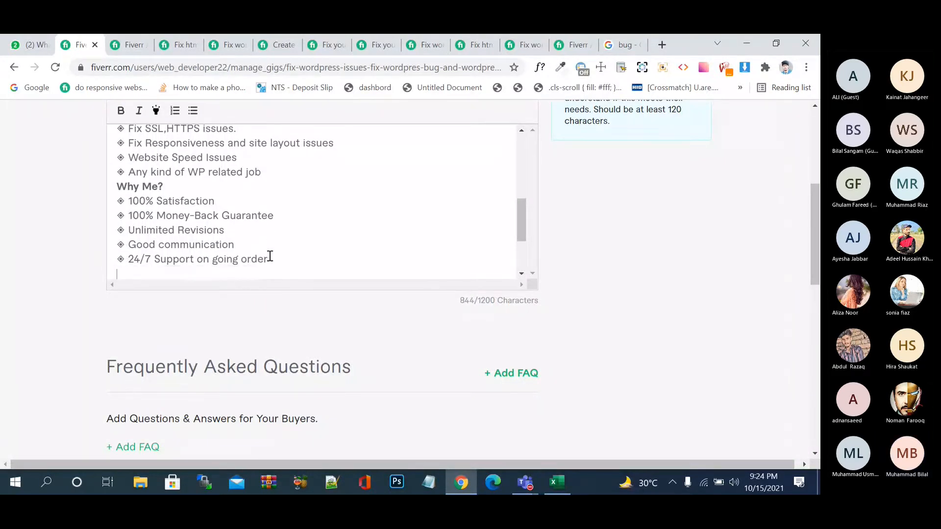
{"action": "key", "text": "ctrl+v"}
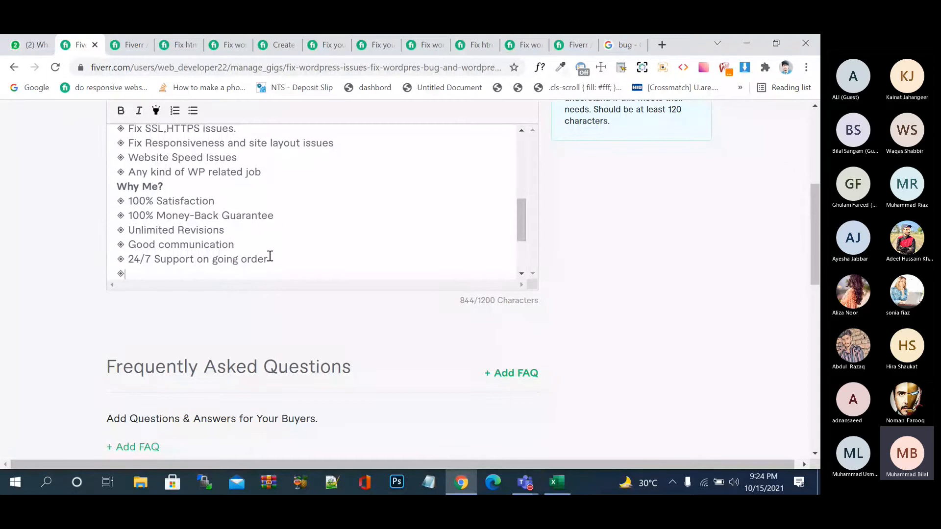
{"action": "type", "text": "On time"}
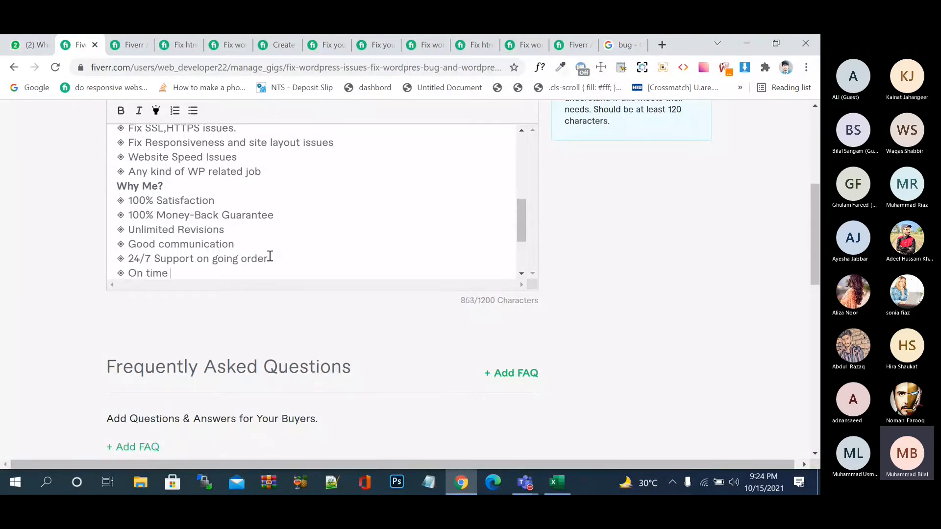
{"action": "key", "text": "BackSpace"}
{"action": "key", "text": "BackSpace"}
{"action": "key", "text": "BackSpace"}
{"action": "key", "text": "BackSpace"}
{"action": "key", "text": "BackSpace"}
{"action": "key", "text": "BackSpace"}
{"action": "key", "text": "BackSpace"}
{"action": "key", "text": "BackSpace"}
{"action": "type", "text": "Fas"}
{"action": "key", "text": "BackSpace"}
{"action": "key", "text": "BackSpace"}
{"action": "key", "text": "BackSpace"}
{"action": "type", "text": "Extra De"}
{"action": "key", "text": "BackSpace"}
{"action": "key", "text": "BackSpace"}
{"action": "type", "text": "Fats De"}
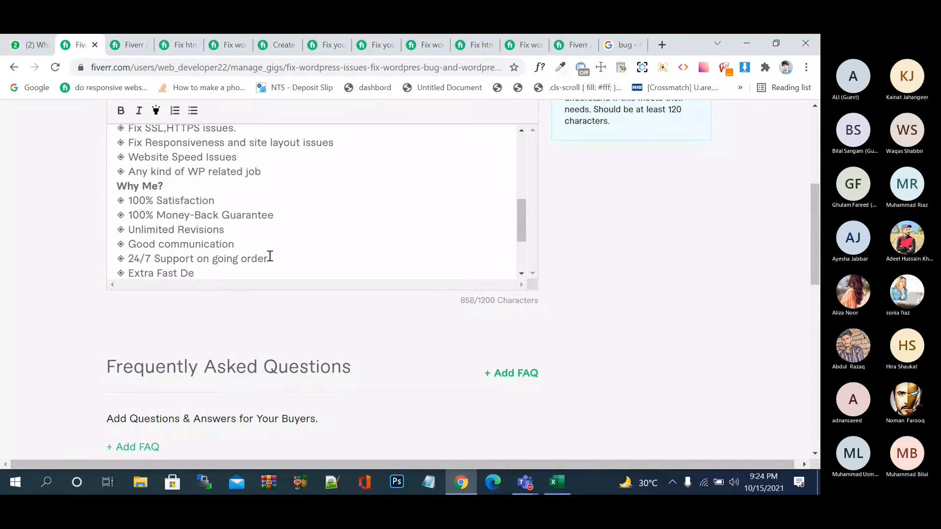
{"action": "type", "text": "livery"}
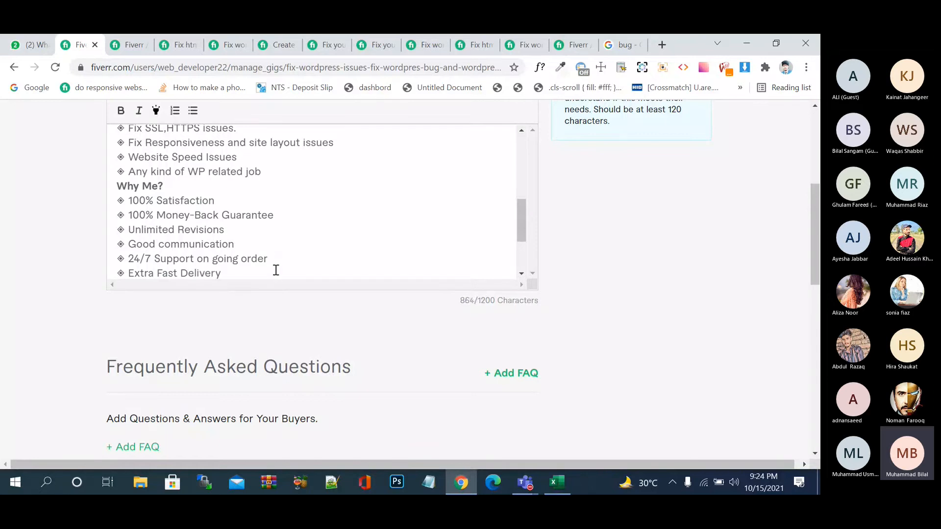
Step: Duplicate the line "24/7 Support on going order" directly below itself in the "Why Me?" list
{"action": "scroll", "coordinate": [276, 270], "scroll_direction": "down", "scroll_amount": 1}
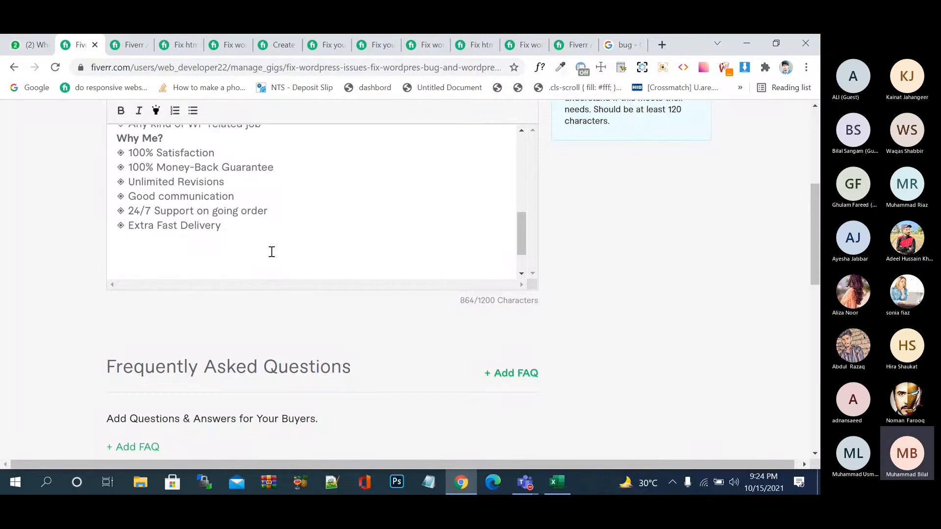
{"action": "scroll", "coordinate": [272, 252], "scroll_direction": "up", "scroll_amount": 1}
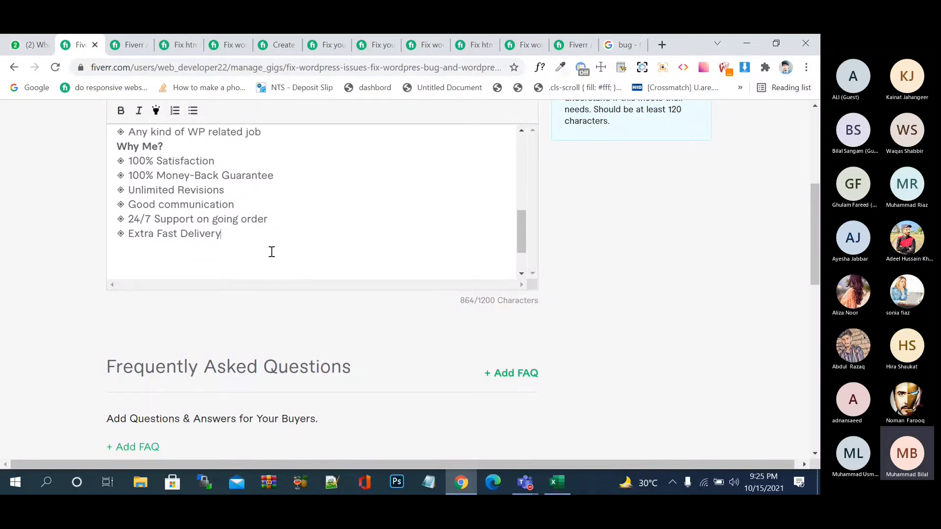
{"action": "scroll", "coordinate": [271, 252], "scroll_direction": "down", "scroll_amount": 1}
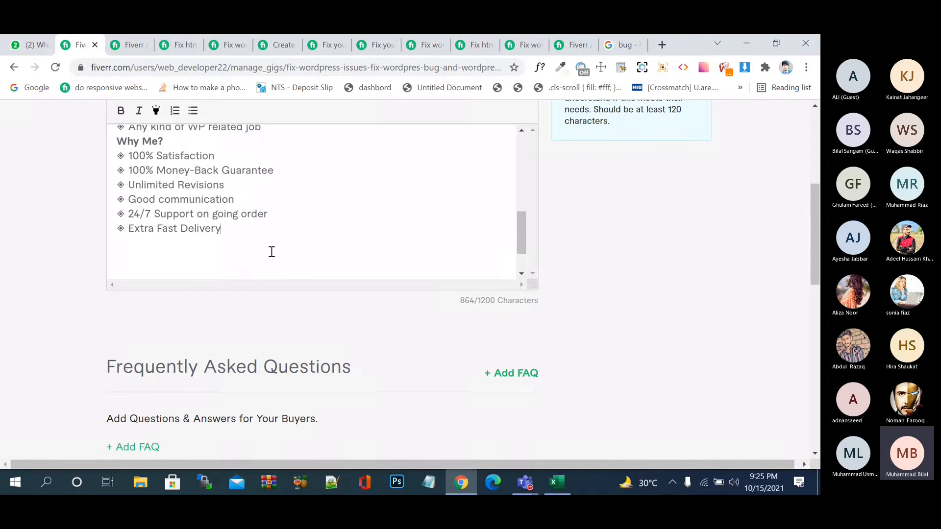
{"action": "left_click_drag", "start_coordinate": [271, 214], "coordinate": [113, 217]}
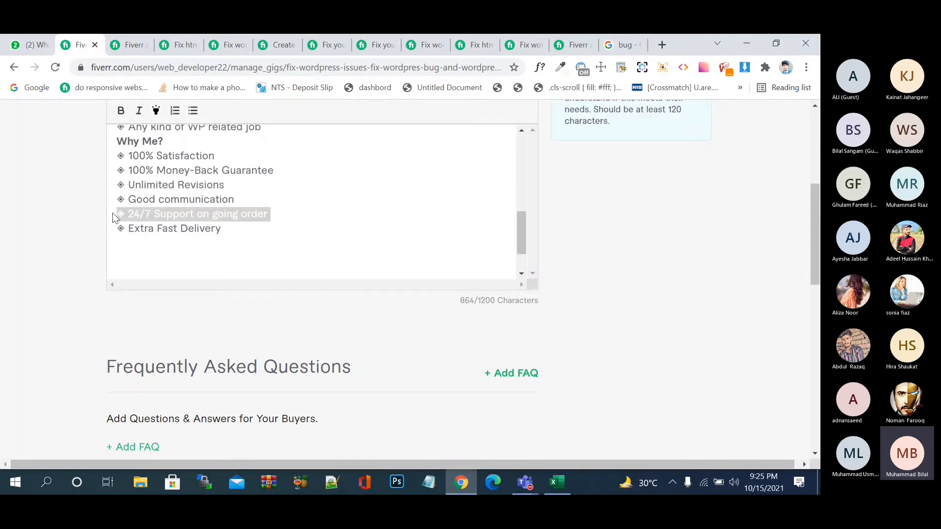
{"action": "left_click", "coordinate": [270, 211]}
{"action": "key", "text": "Return"}
{"action": "key", "text": "ctrl+v"}
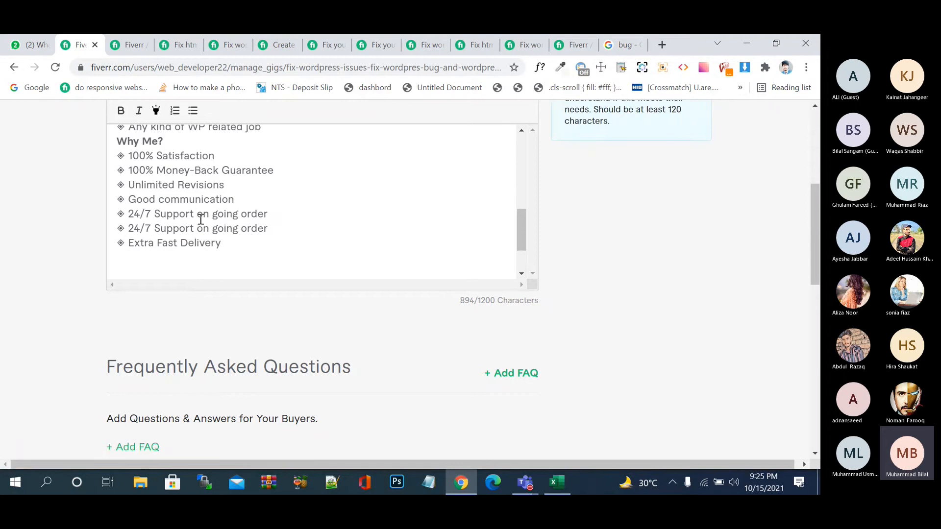
Step: Replace "24/7" with "14 Days" in the second of the two support lines
{"action": "left_click", "coordinate": [151, 228]}
{"action": "key", "text": "BackSpace"}
{"action": "key", "text": "BackSpace"}
{"action": "key", "text": "BackSpace"}
{"action": "key", "text": "BackSpace"}
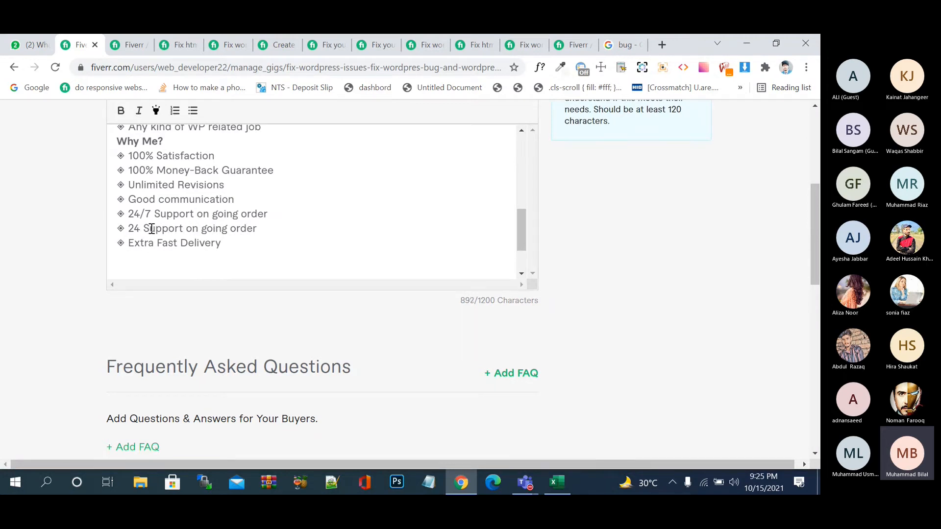
{"action": "type", "text": "14"}
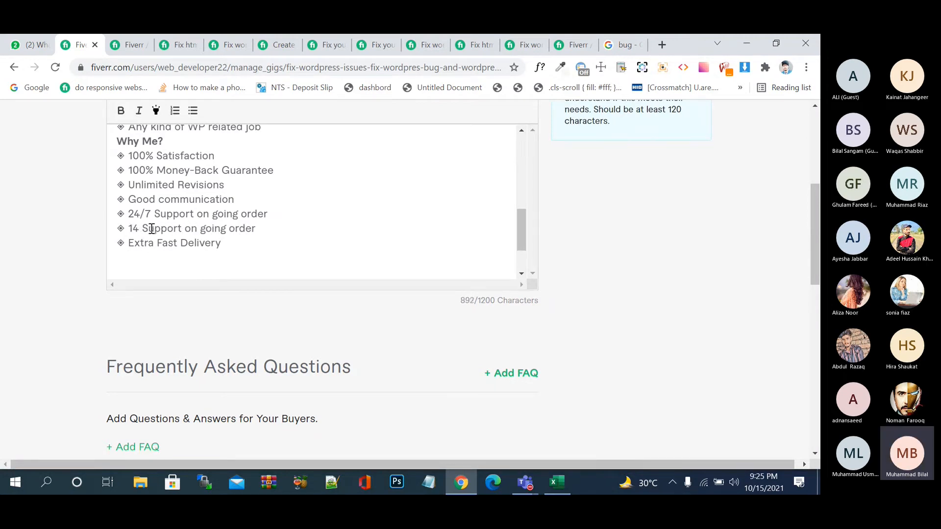
{"action": "type", "text": " Days"}
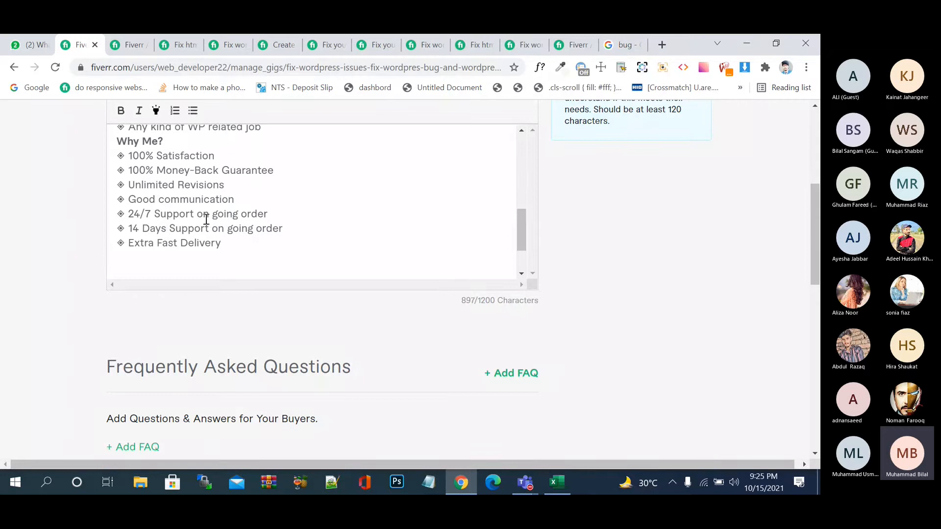
Step: Reword the end of the "14 Days Support" line to "after order compeletion"
{"action": "left_click_drag", "start_coordinate": [211, 229], "coordinate": [247, 229]}
{"action": "type", "text": "Even after"}
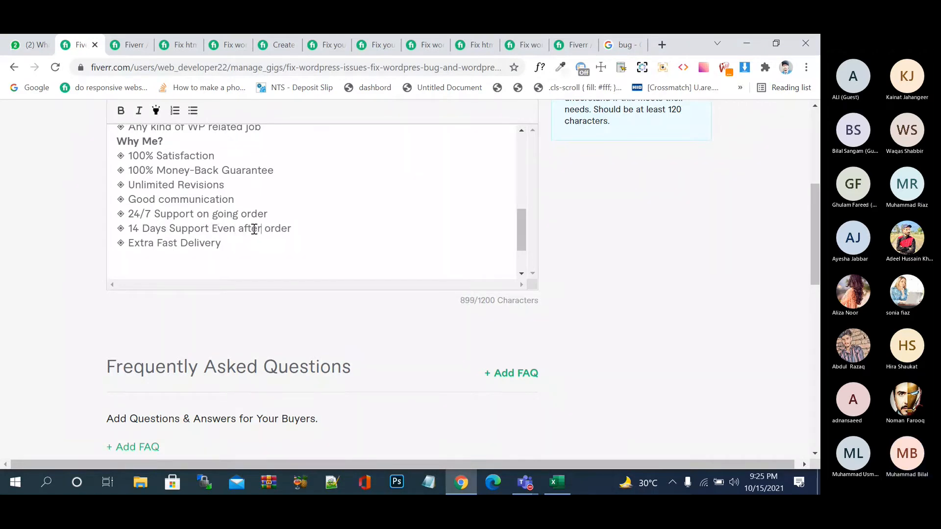
{"action": "left_click", "coordinate": [240, 228]}
{"action": "key", "text": "BackSpace"}
{"action": "key", "text": "BackSpace"}
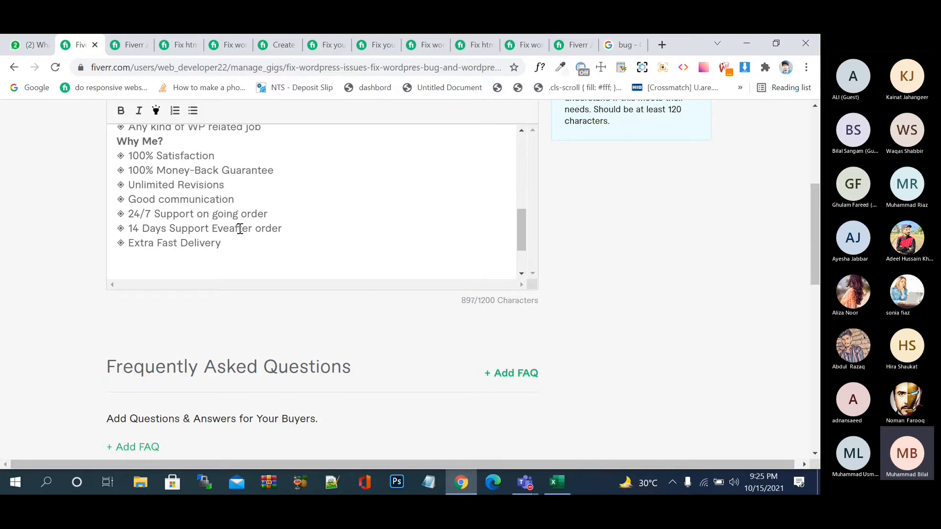
{"action": "key", "text": "BackSpace"}
{"action": "key", "text": "BackSpace"}
{"action": "key", "text": "BackSpace"}
{"action": "left_click", "coordinate": [270, 228]}
{"action": "type", "text": "completu"}
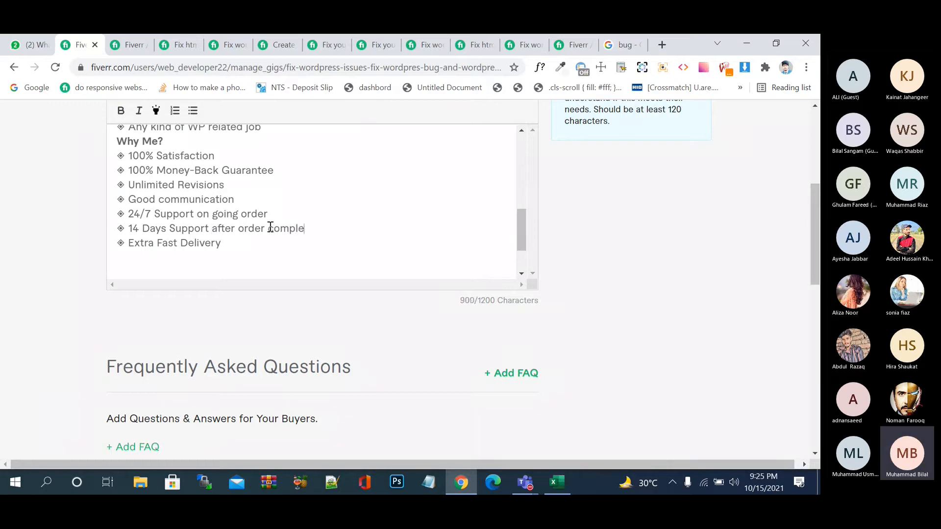
{"action": "key", "text": "BackSpace"}
{"action": "key", "text": "BackSpace"}
{"action": "key", "text": "BackSpace"}
{"action": "key", "text": "BackSpace"}
{"action": "type", "text": "eletion"}
Step: Insert an empty line above and an empty line below the "Why Me?" heading
{"action": "left_click", "coordinate": [267, 129]}
{"action": "key", "text": "Return"}
{"action": "left_click", "coordinate": [192, 152]}
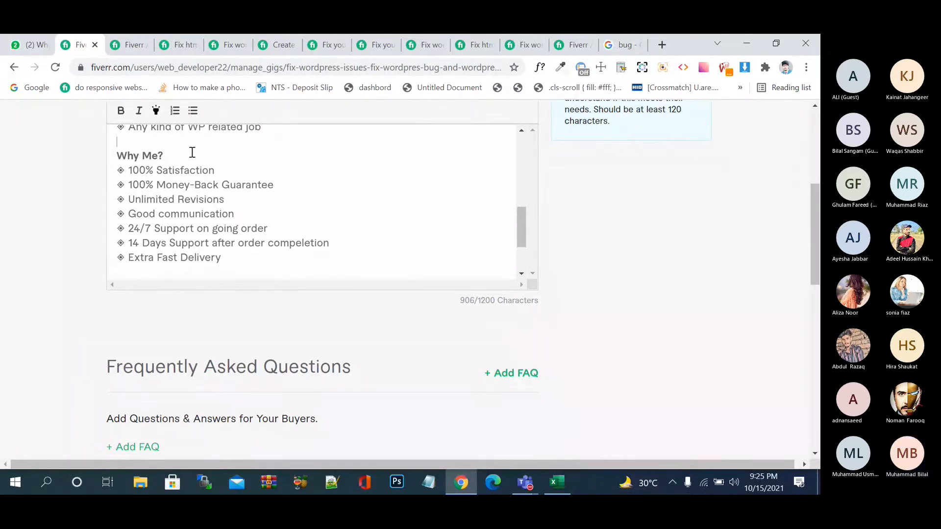
{"action": "key", "text": "Return"}
Step: Look through the competing WordPress gigs for closing text that suits the end of the description
{"action": "scroll", "coordinate": [192, 153], "scroll_direction": "down", "scroll_amount": 2}
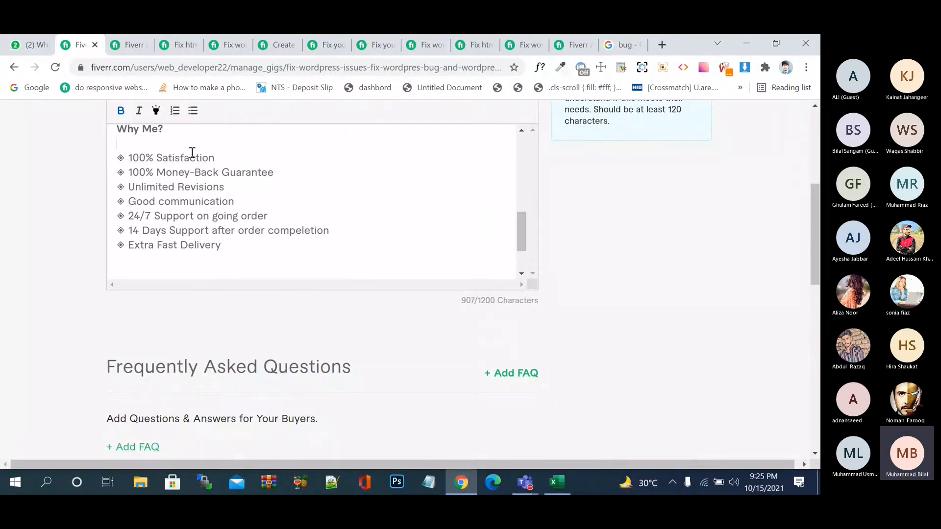
{"action": "left_click", "coordinate": [246, 215]}
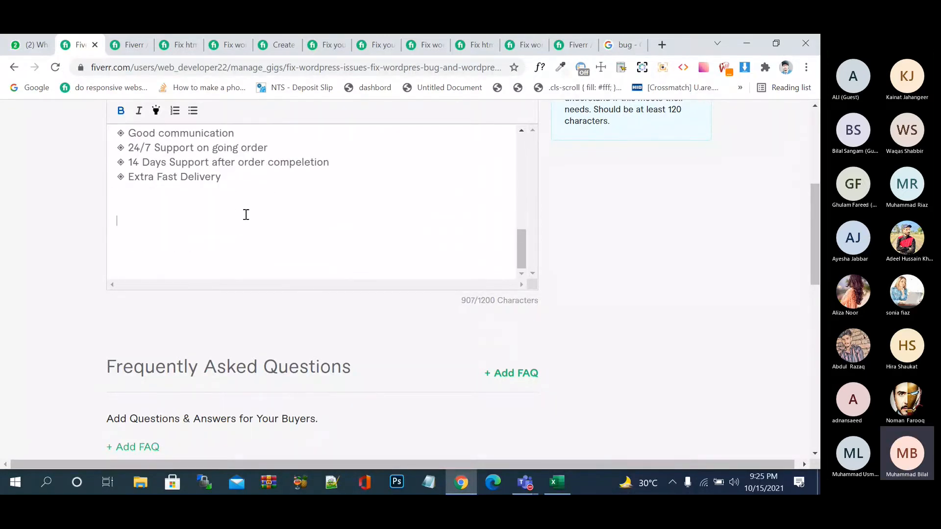
{"action": "left_click", "coordinate": [281, 49]}
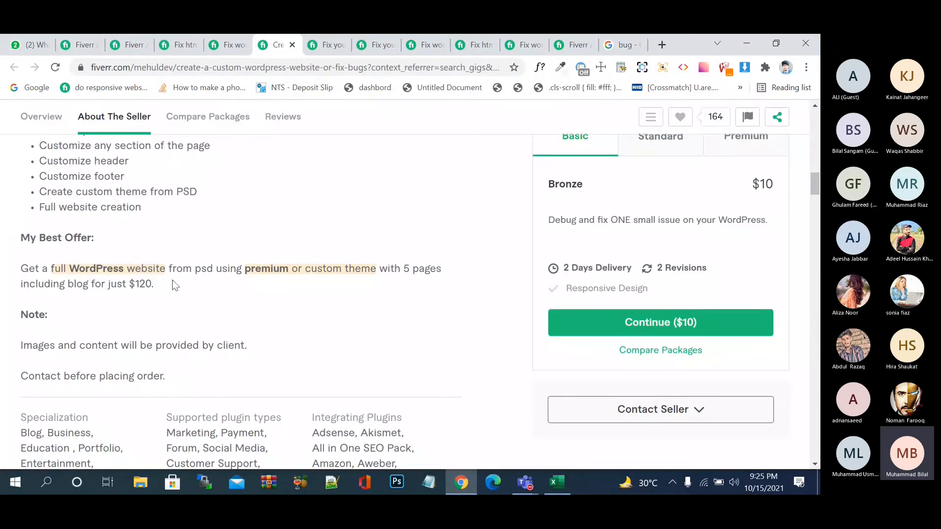
{"action": "key", "text": "ctrl+shift+Tab"}
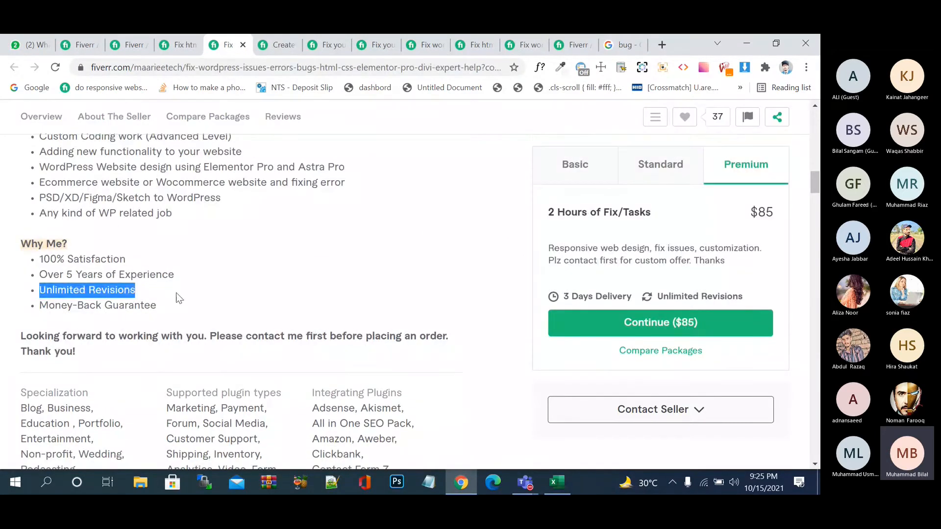
{"action": "left_click", "coordinate": [104, 359]}
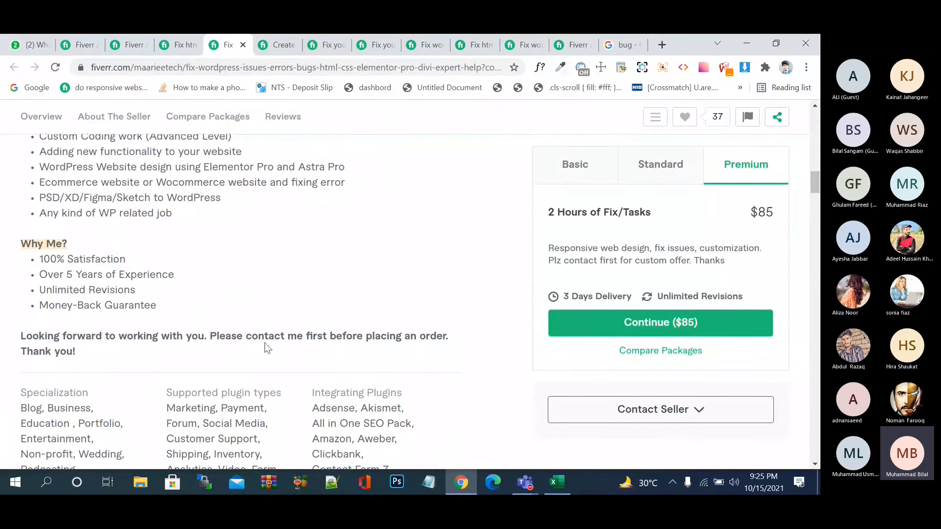
{"action": "left_click", "coordinate": [179, 44]}
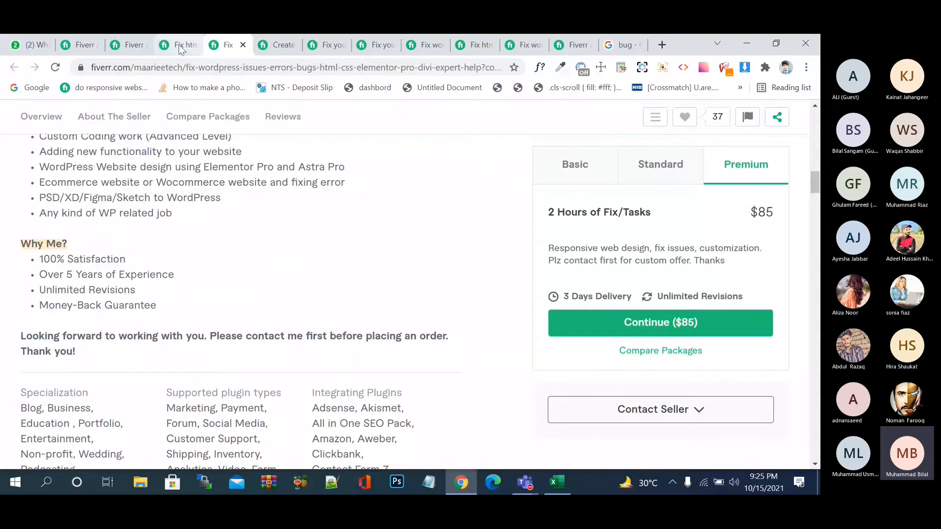
{"action": "scroll", "coordinate": [239, 279], "scroll_direction": "down", "scroll_amount": 2}
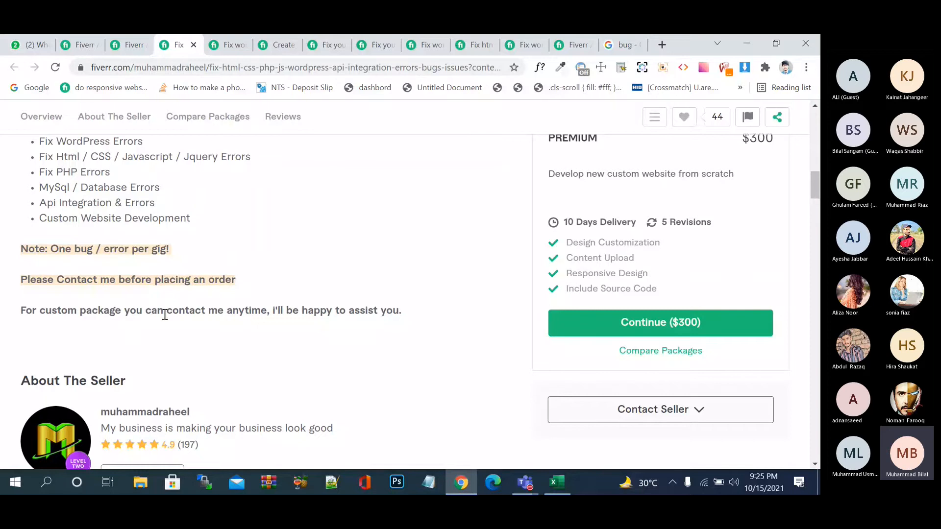
{"action": "left_click", "coordinate": [125, 54]}
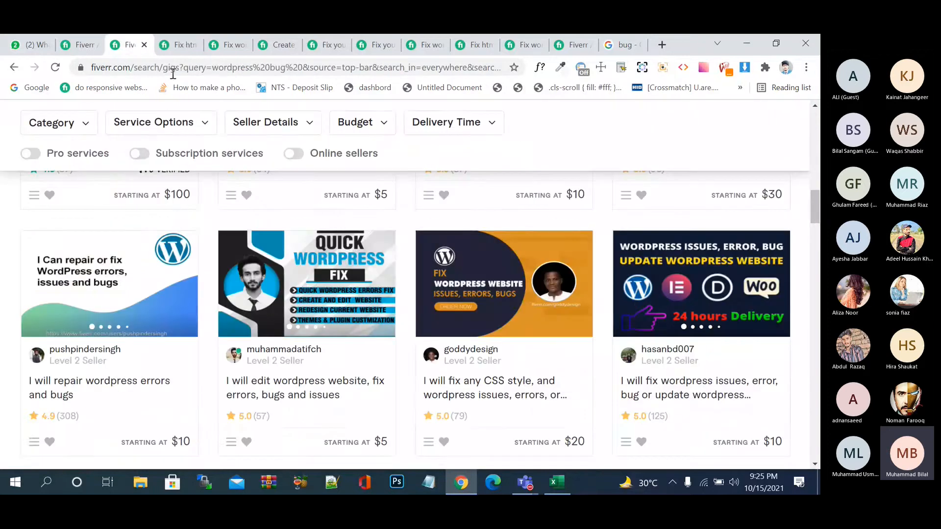
{"action": "left_click", "coordinate": [297, 49]}
{"action": "left_click", "coordinate": [313, 49]}
{"action": "left_click", "coordinate": [373, 44]}
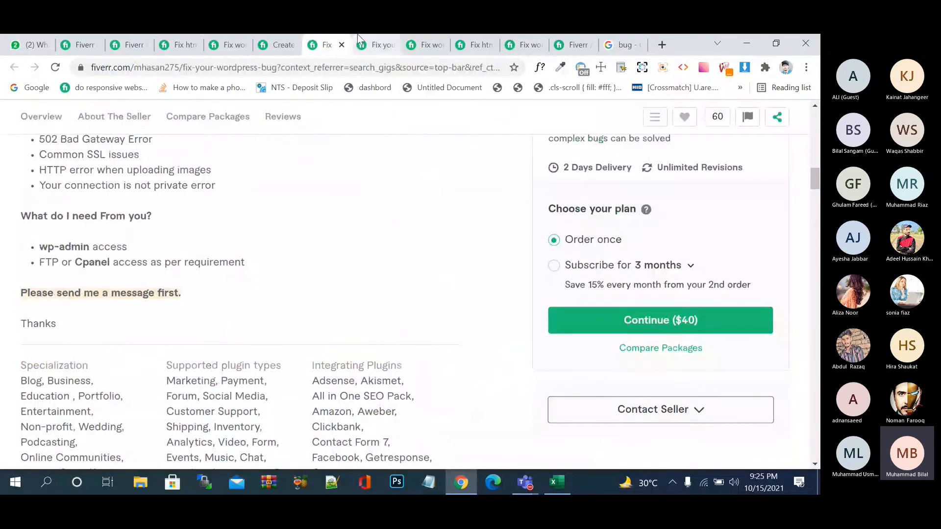
{"action": "scroll", "coordinate": [337, 212], "scroll_direction": "down", "scroll_amount": 10}
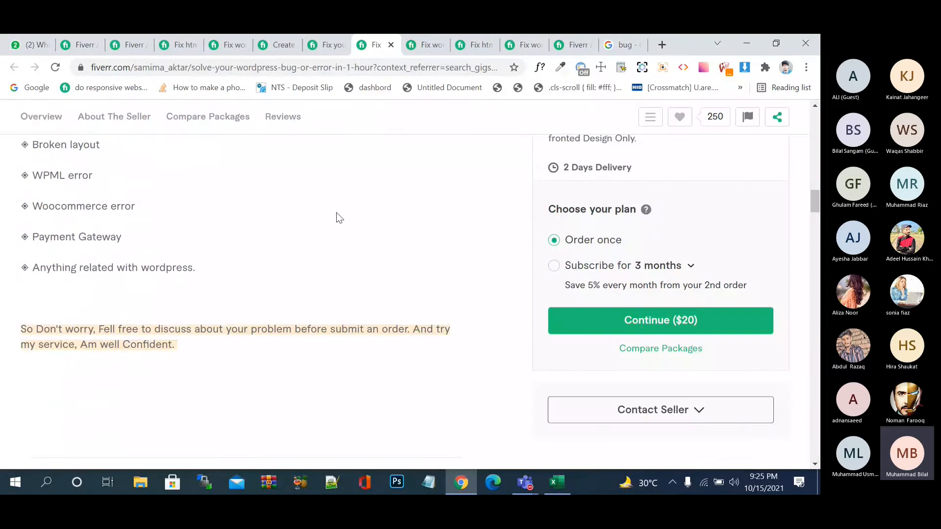
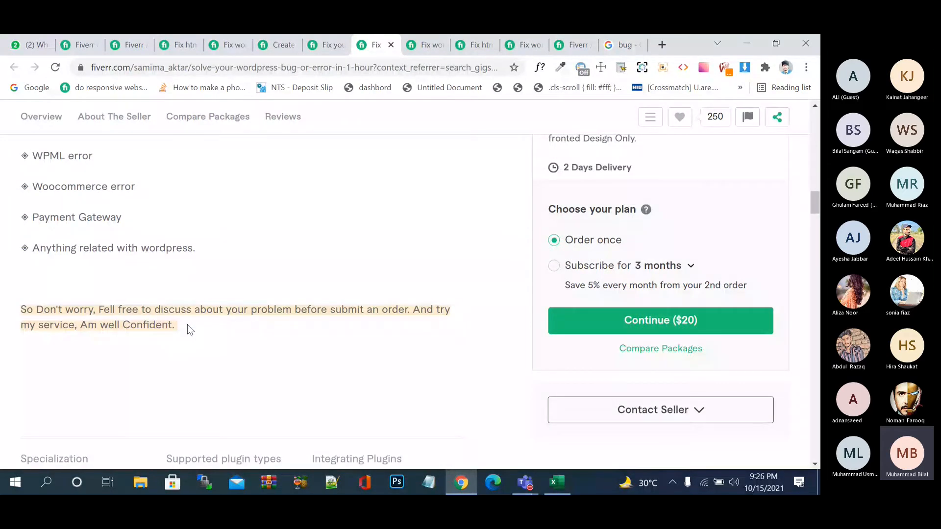
Step: Copy the "So Don't worry, Fell free to discuss about your problem" paragraph from the competing gig into the description below "Extra Fast Delivery"
{"action": "left_click_drag", "start_coordinate": [178, 326], "coordinate": [28, 307]}
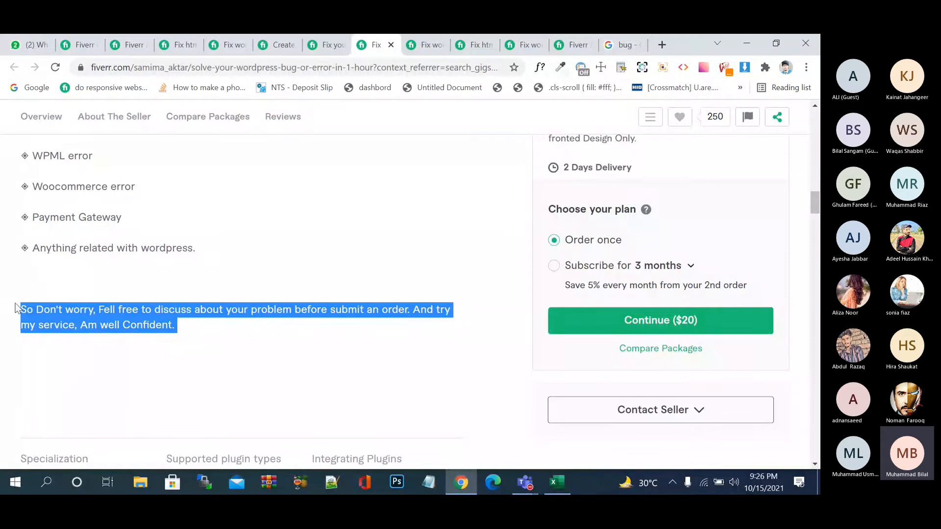
{"action": "left_click", "coordinate": [98, 43]}
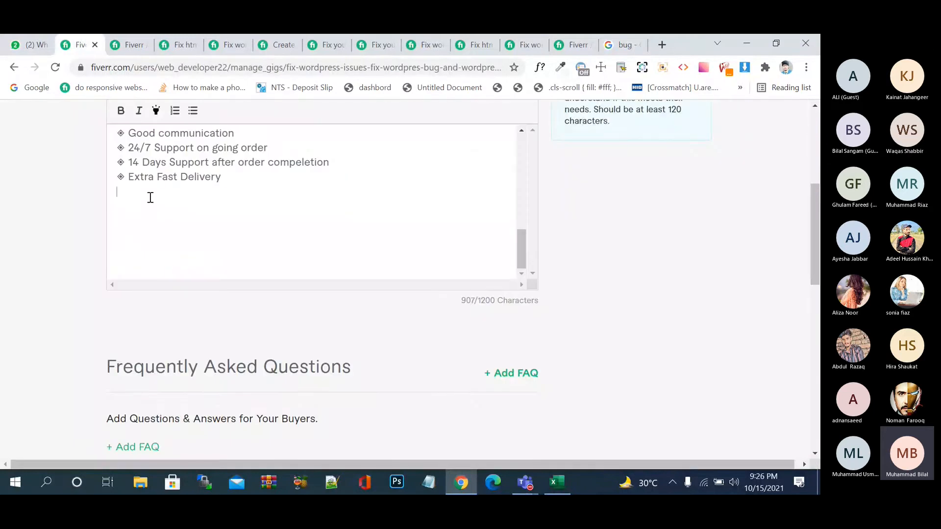
{"action": "type", "text": "So Don't worry, Fell free to discuss about your problem before submit an order. And try my service, Am well Confident."}
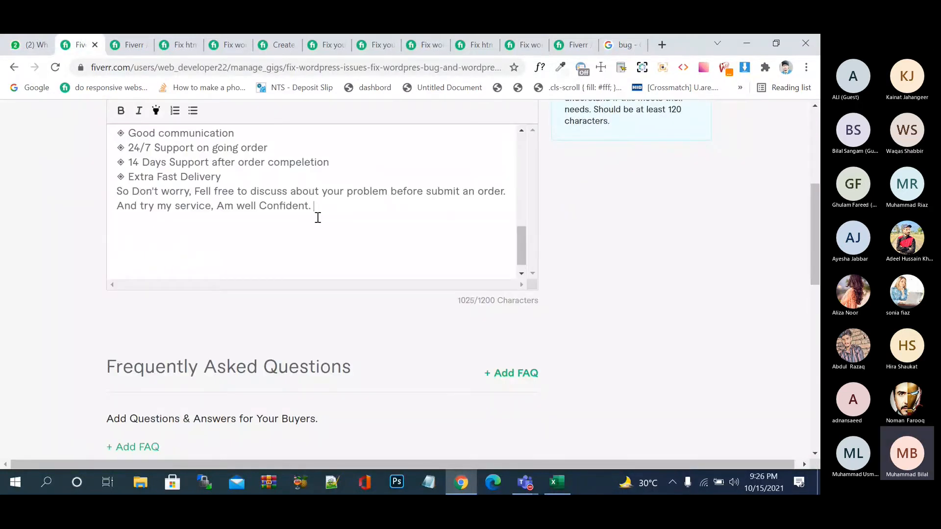
Step: Add the line "Thankyou" and a line with the seller's full name below the closing paragraph
{"action": "key", "text": "Return"}
{"action": "type", "text": "Thankyou"}
{"action": "key", "text": "Return"}
{"action": "type", "text": "Muh"}
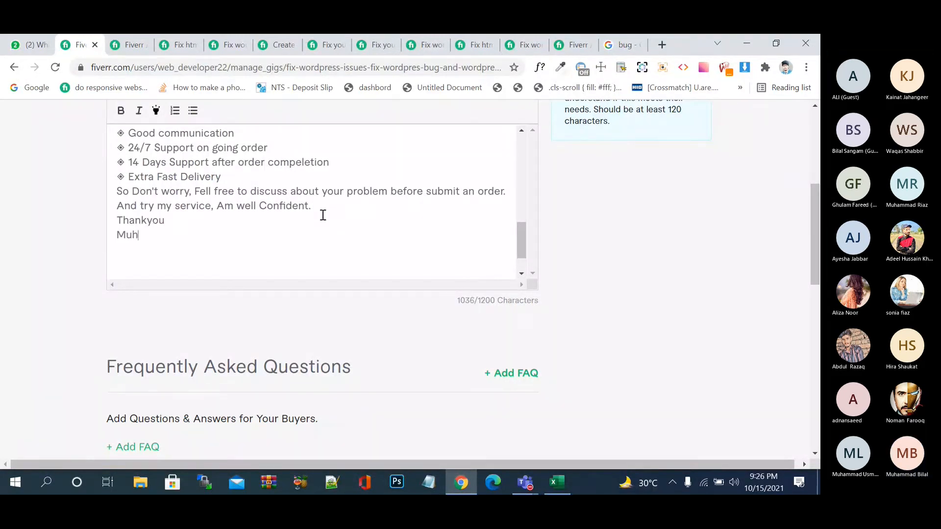
{"action": "type", "text": "ammad Bilal"}
Step: Make the "Thankyou" line near the end of the description bold
{"action": "left_click_drag", "start_coordinate": [166, 222], "coordinate": [118, 223]}
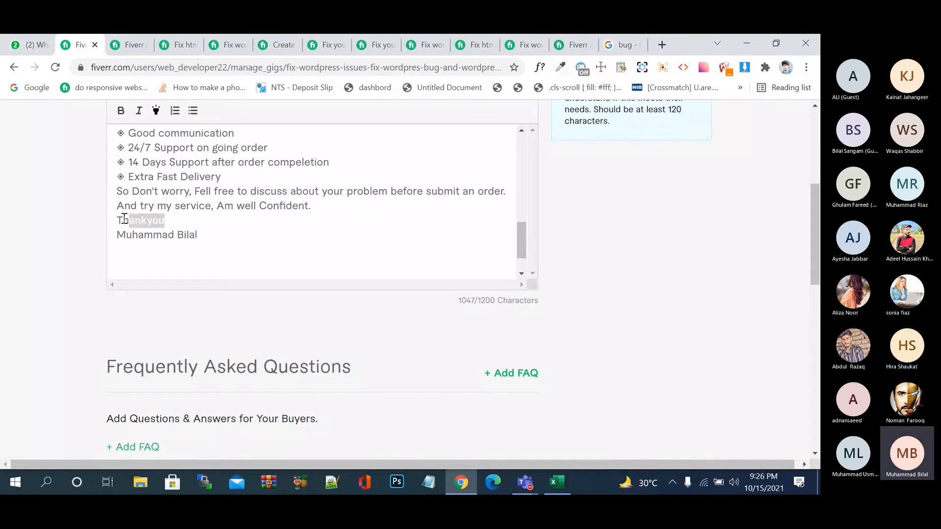
{"action": "left_click", "coordinate": [121, 114]}
{"action": "left_click", "coordinate": [331, 207]}
{"action": "scroll", "coordinate": [349, 267], "scroll_direction": "down", "scroll_amount": 1}
{"action": "scroll", "coordinate": [349, 267], "scroll_direction": "up", "scroll_amount": 1}
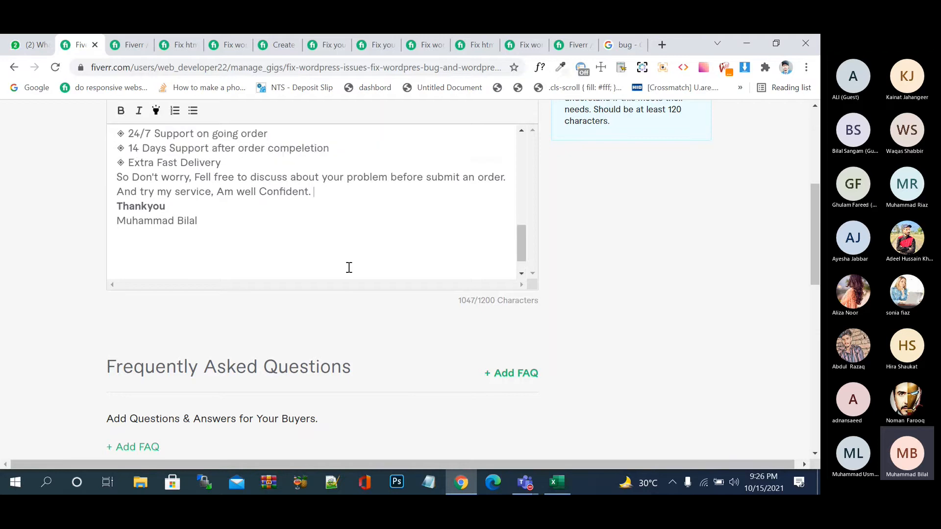
Step: Start a new FAQ entry with the question "What do I need From you?" copied from a competing WordPress bug-fixing gig
{"action": "left_click", "coordinate": [168, 36]}
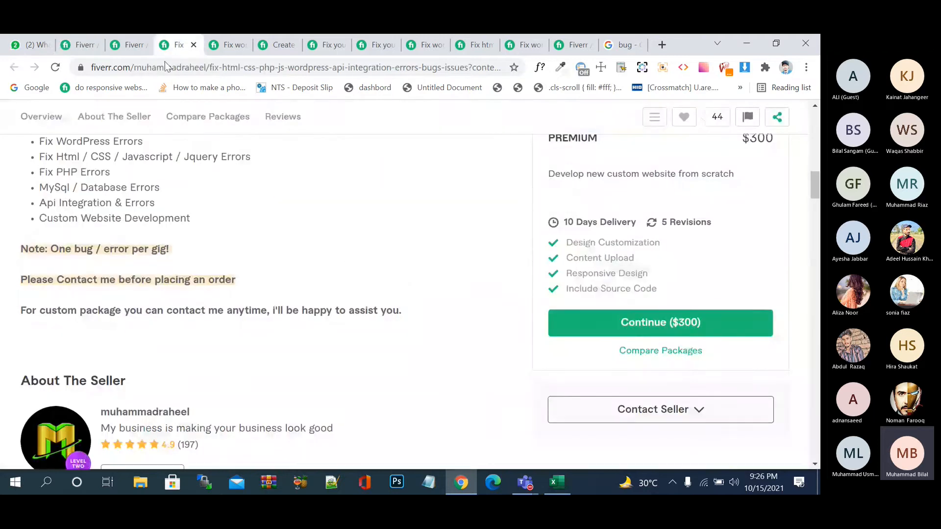
{"action": "left_click", "coordinate": [247, 37]}
{"action": "scroll", "coordinate": [212, 226], "scroll_direction": "up", "scroll_amount": 1}
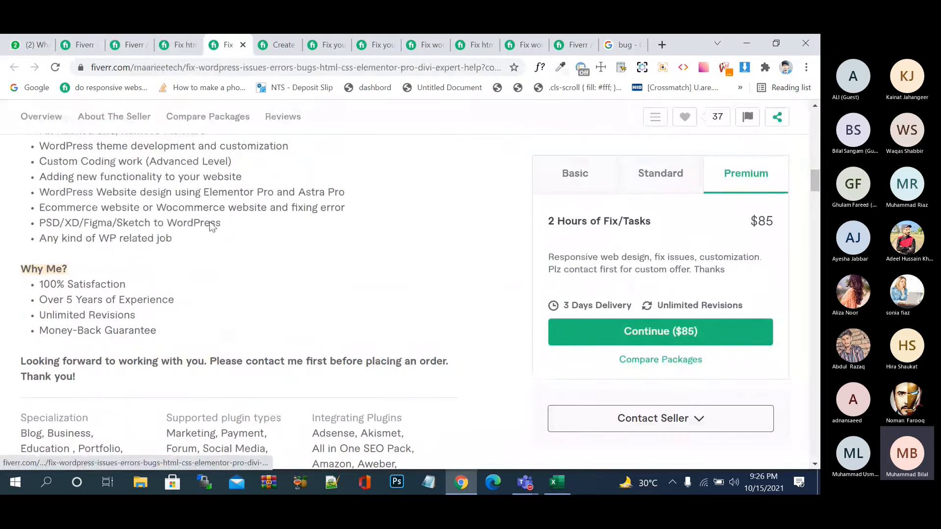
{"action": "left_click", "coordinate": [290, 43]}
{"action": "left_click", "coordinate": [326, 44]}
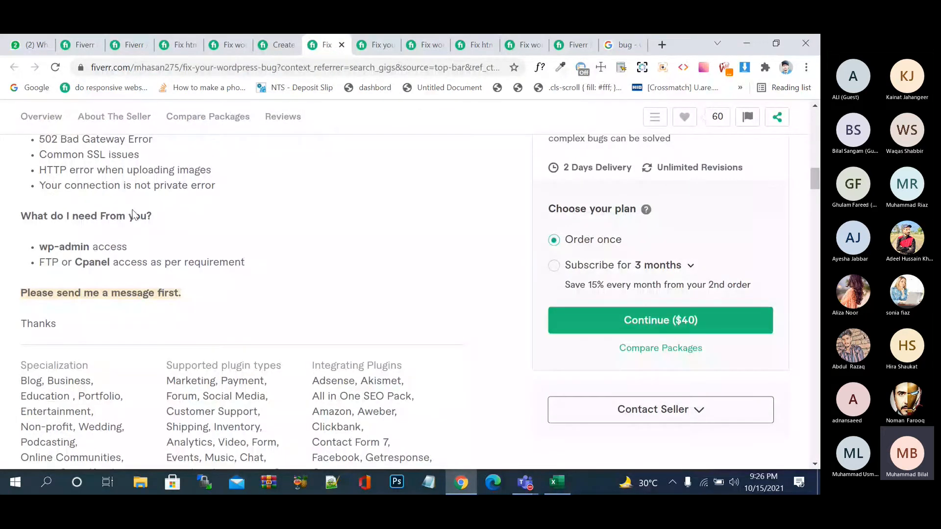
{"action": "left_click_drag", "start_coordinate": [153, 216], "coordinate": [21, 216]}
{"action": "key", "text": "ctrl+c"}
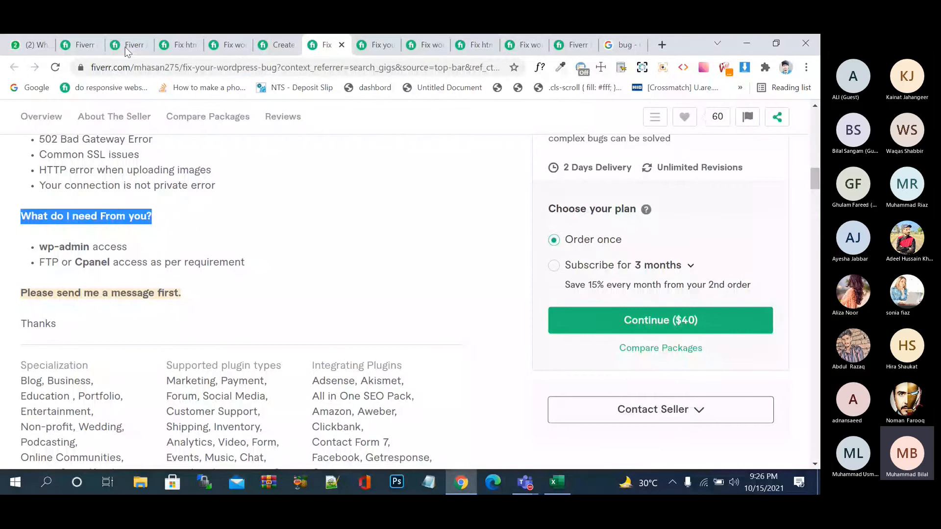
{"action": "left_click", "coordinate": [78, 44]}
{"action": "scroll", "coordinate": [280, 347], "scroll_direction": "down", "scroll_amount": 3}
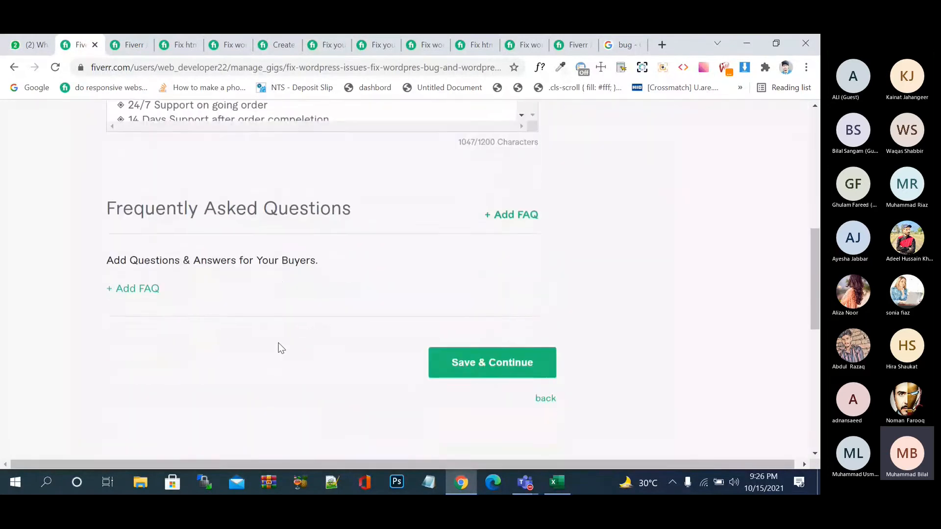
{"action": "left_click", "coordinate": [510, 216]}
{"action": "left_click", "coordinate": [186, 300]}
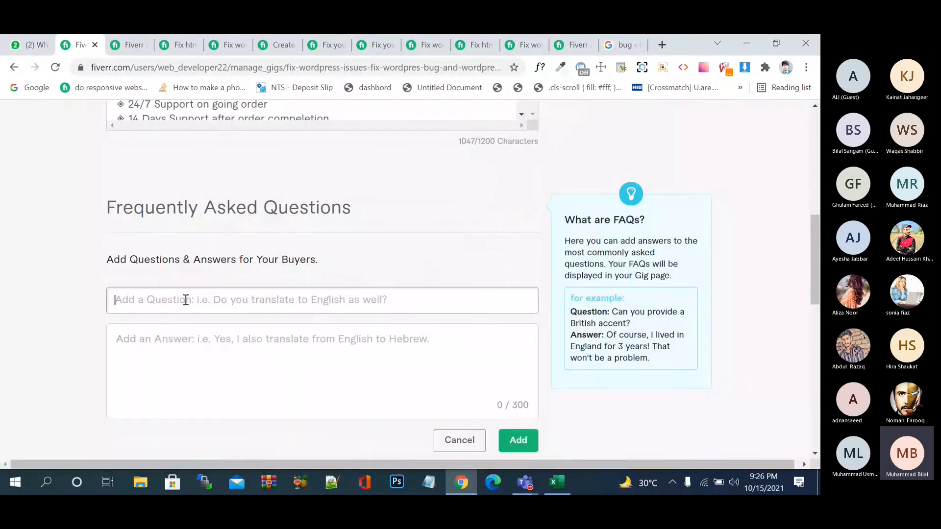
{"action": "key", "text": "ctrl+v"}
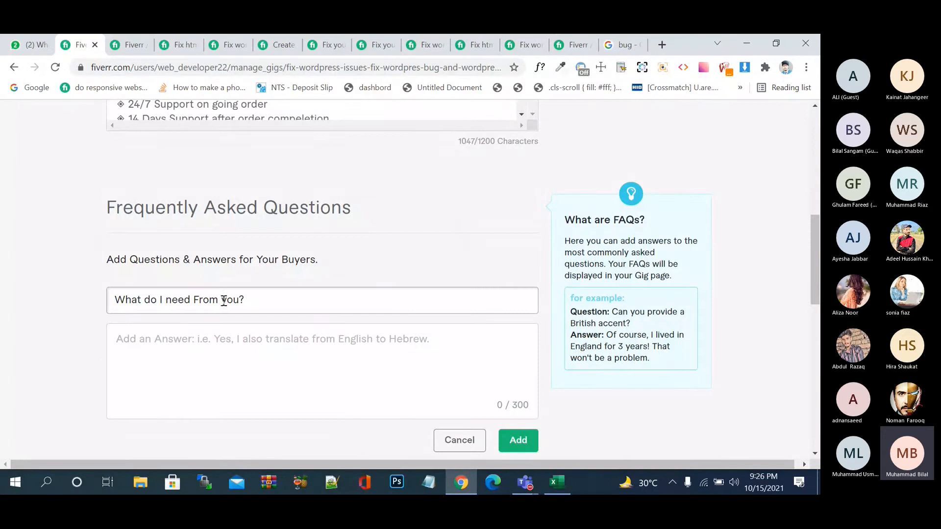
Step: Reword the FAQ question as "What do I need to proceed with you?"
{"action": "left_click_drag", "start_coordinate": [240, 300], "coordinate": [196, 300]}
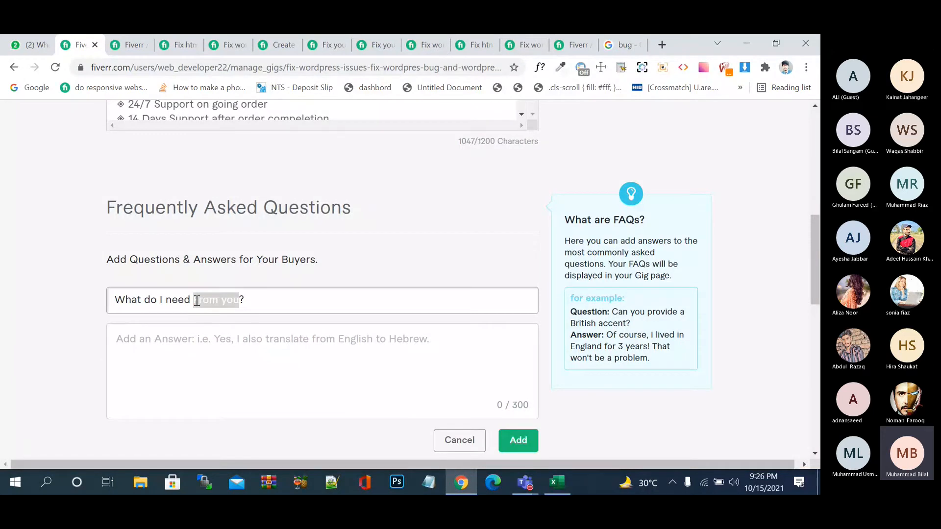
{"action": "type", "text": "to"}
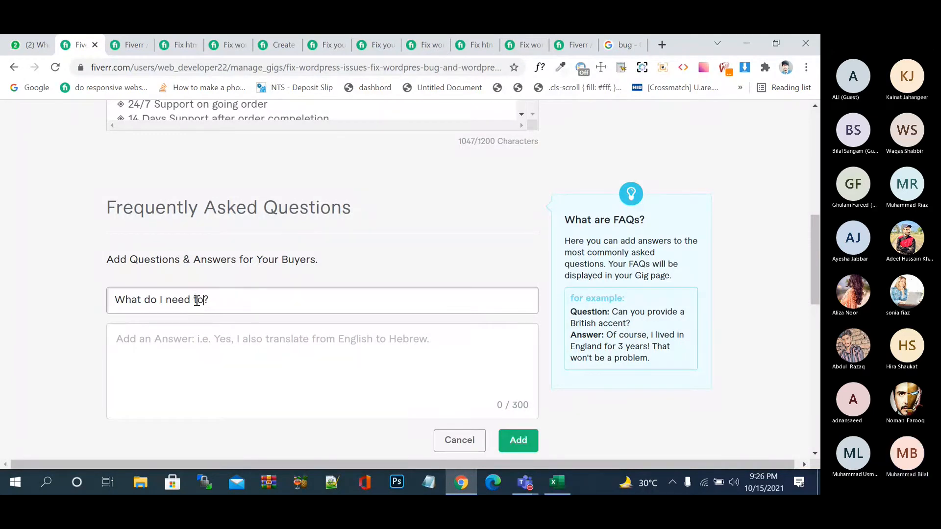
{"action": "type", "text": " proceed with ypu"}
{"action": "key", "text": "BackSpace"}
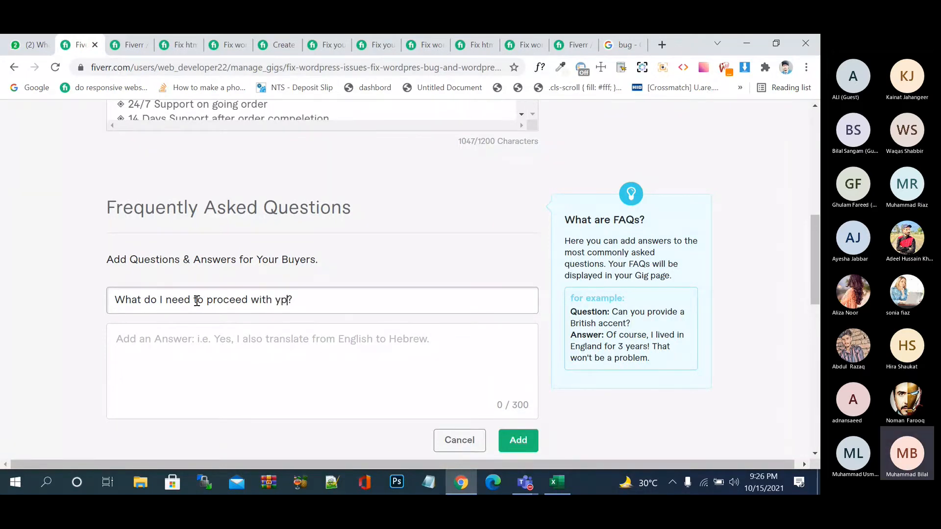
{"action": "key", "text": "BackSpace"}
{"action": "type", "text": "ou"}
Step: Copy the "wp-admin access" and "FTP or Cpanel access as per requirement" lines from the competing gig into the FAQ answer
{"action": "left_click", "coordinate": [297, 338]}
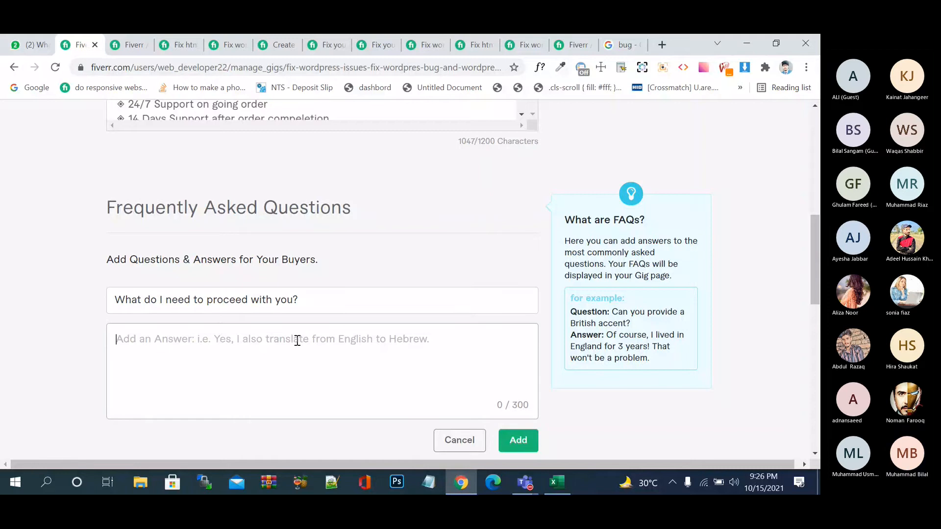
{"action": "left_click", "coordinate": [129, 45]}
{"action": "left_click", "coordinate": [226, 45]}
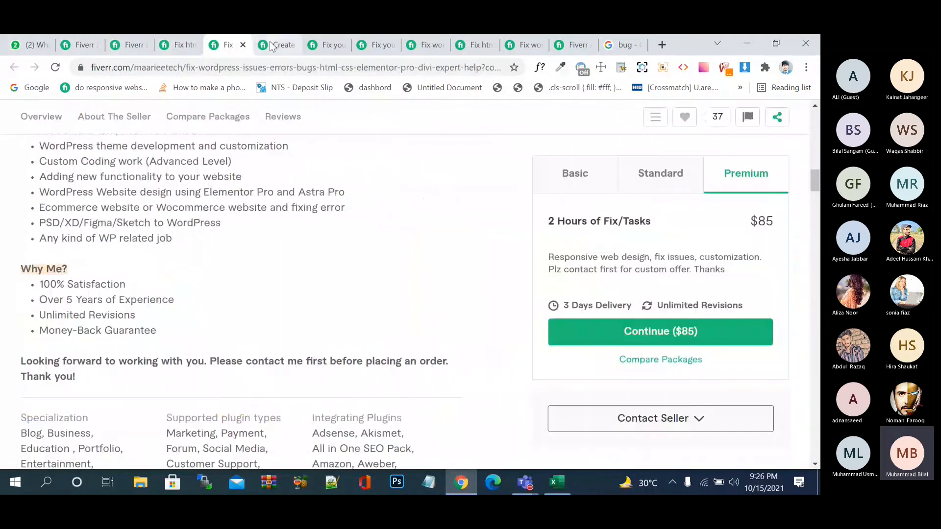
{"action": "left_click", "coordinate": [328, 44]}
{"action": "left_click", "coordinate": [42, 244]}
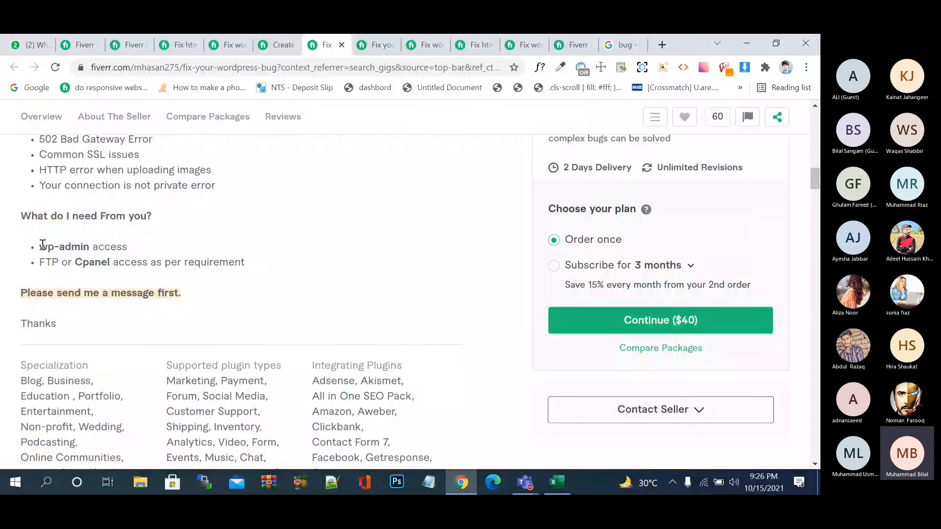
{"action": "left_click_drag", "start_coordinate": [43, 244], "coordinate": [259, 261]}
{"action": "key", "text": "ctrl+c"}
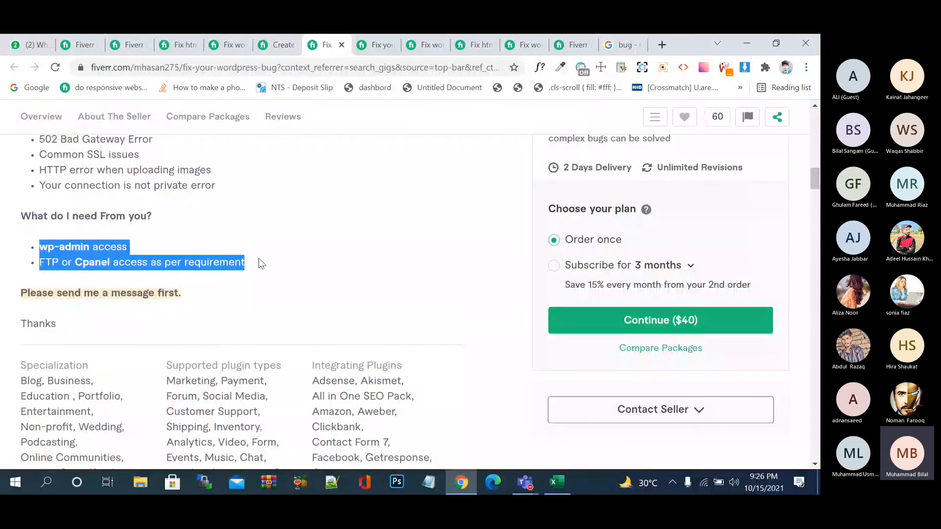
{"action": "left_click", "coordinate": [84, 44]}
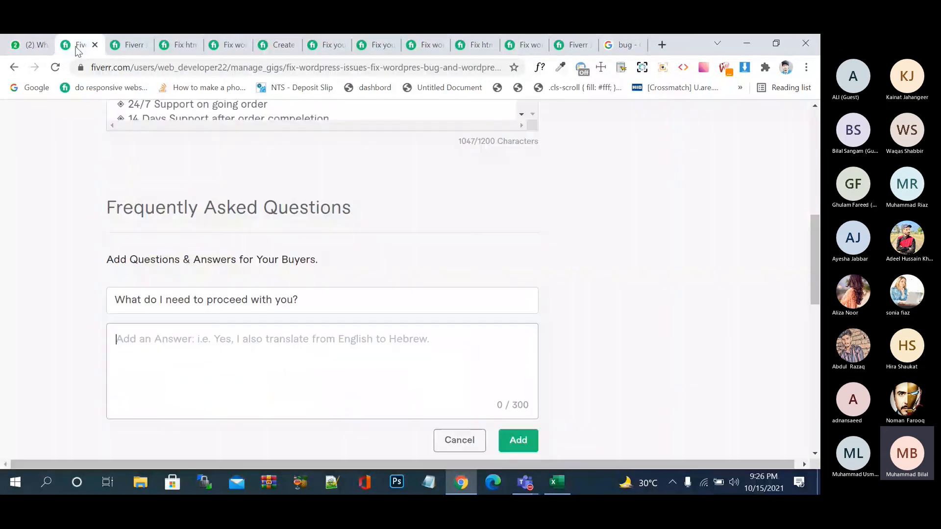
{"action": "left_click", "coordinate": [224, 338]}
{"action": "key", "text": "ctrl+v"}
Step: Join the two answer lines with "and", end the sentence with a period, and add the FAQ to the gig
{"action": "left_click", "coordinate": [223, 339]}
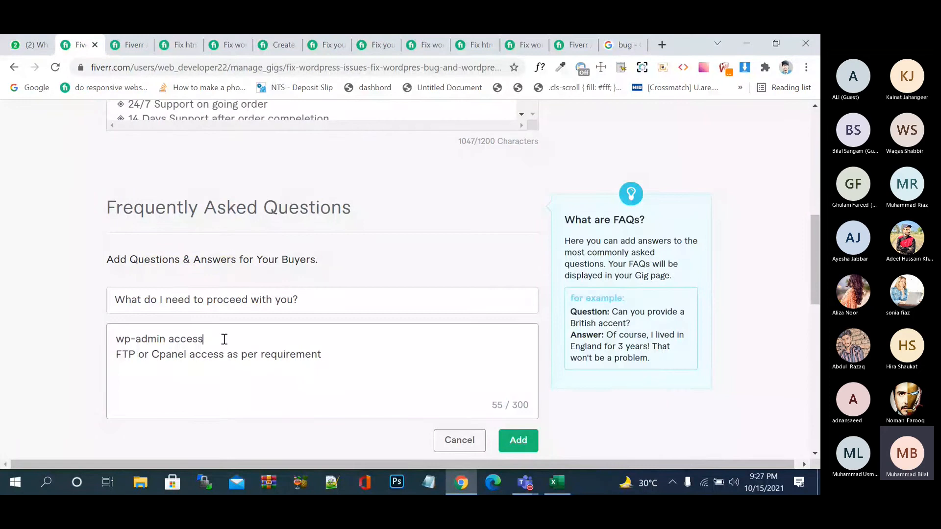
{"action": "left_click", "coordinate": [118, 354]}
{"action": "key", "text": "BackSpace"}
{"action": "type", "text": "and"}
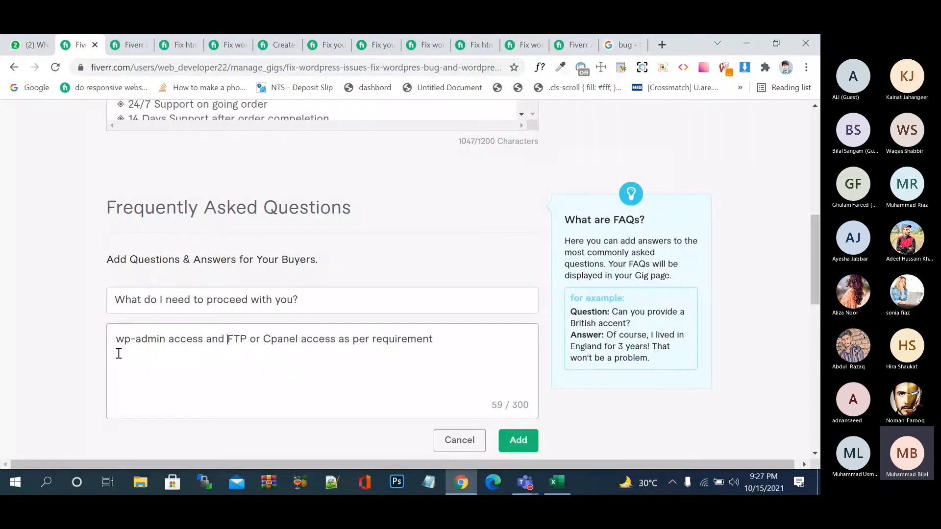
{"action": "left_click", "coordinate": [367, 349]}
{"action": "left_click", "coordinate": [454, 342]}
{"action": "type", "text": "."}
{"action": "left_click", "coordinate": [512, 433]}
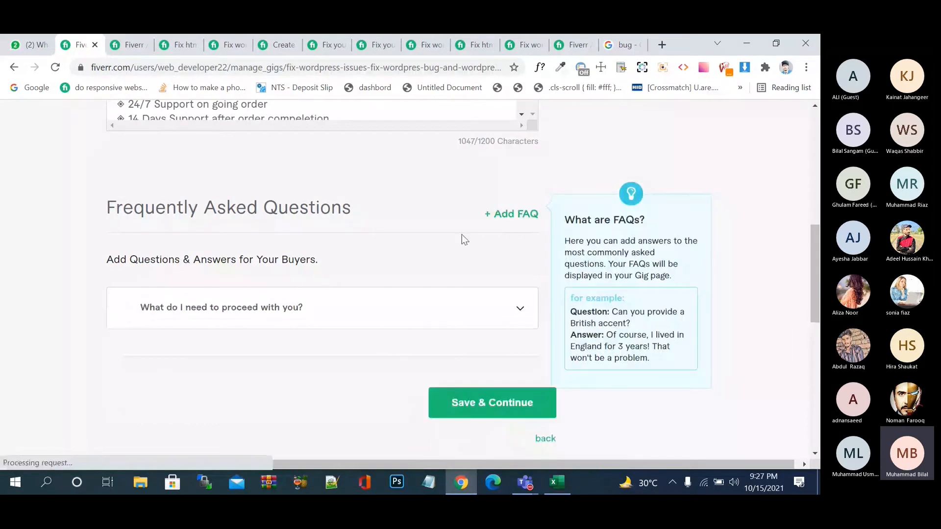
{"action": "left_click", "coordinate": [515, 215]}
{"action": "left_click", "coordinate": [316, 301]}
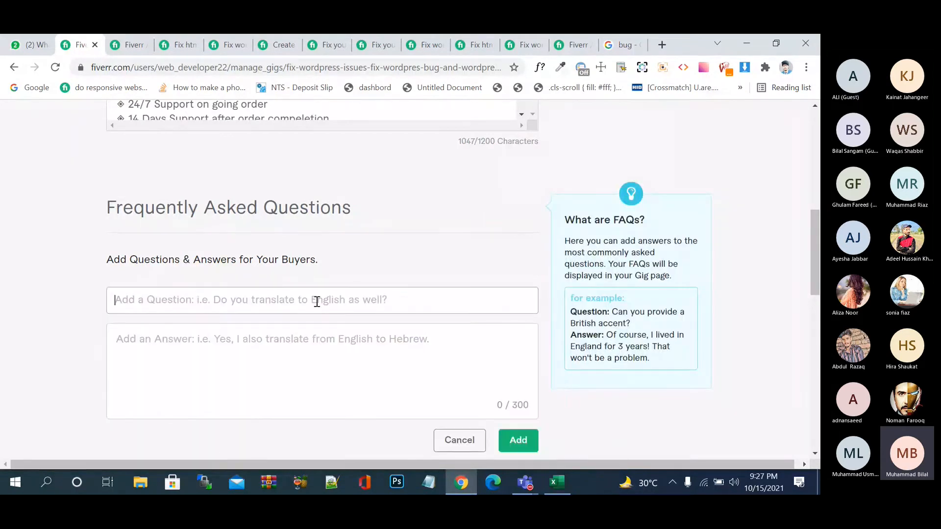
{"action": "type", "text": "What"}
{"action": "key", "text": "BackSpace"}
{"action": "key", "text": "BackSpace"}
{"action": "key", "text": "BackSpace"}
{"action": "key", "text": "BackSpace"}
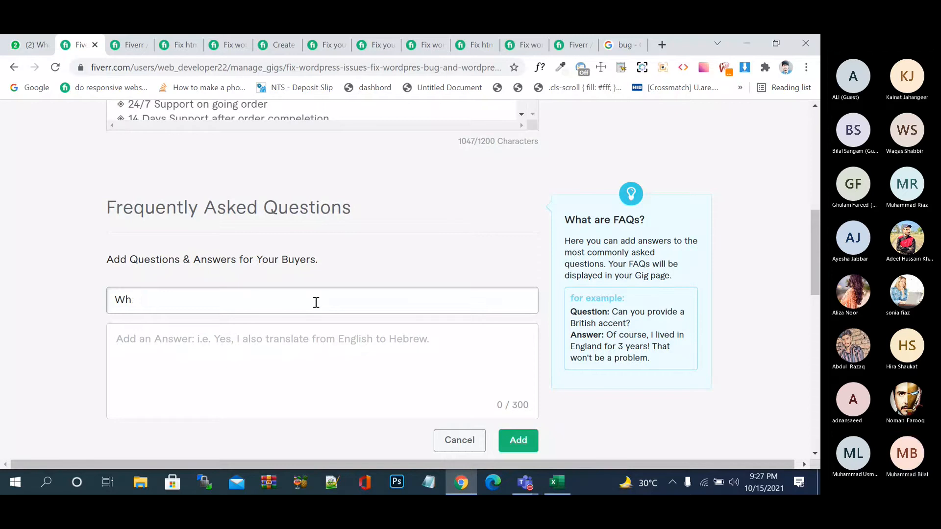
{"action": "left_click", "coordinate": [447, 443]}
Step: Save the description and FAQ, and open a new buyer question in the gig's requirements
{"action": "left_click", "coordinate": [488, 415]}
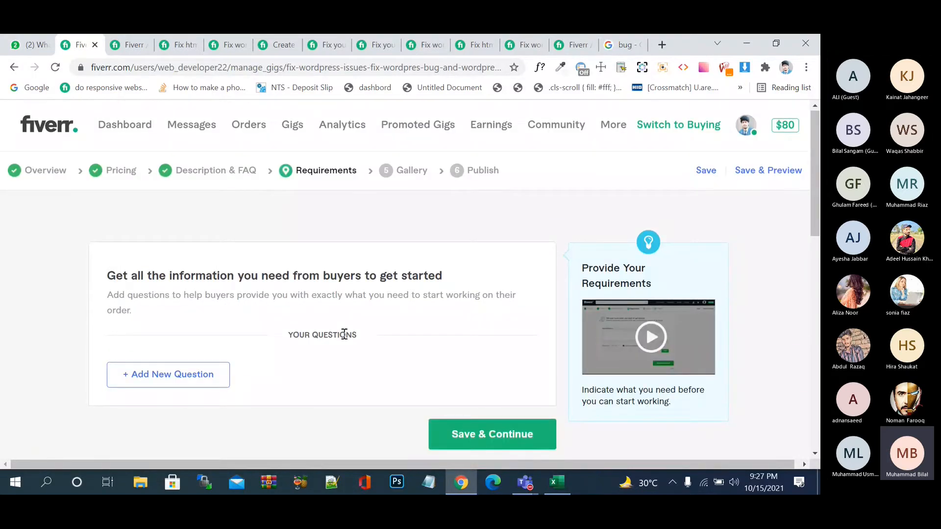
{"action": "scroll", "coordinate": [249, 323], "scroll_direction": "down", "scroll_amount": 1}
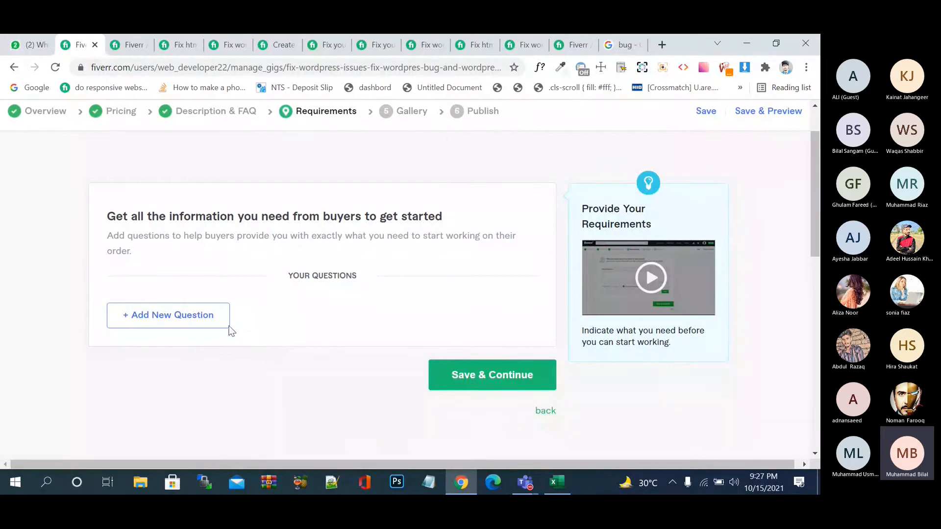
{"action": "left_click", "coordinate": [206, 316]}
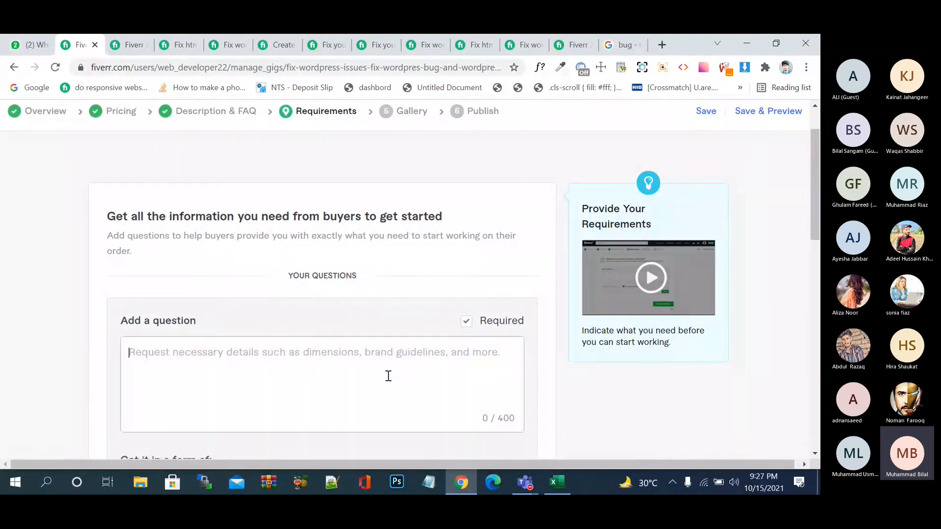
{"action": "scroll", "coordinate": [388, 377], "scroll_direction": "down", "scroll_amount": 2}
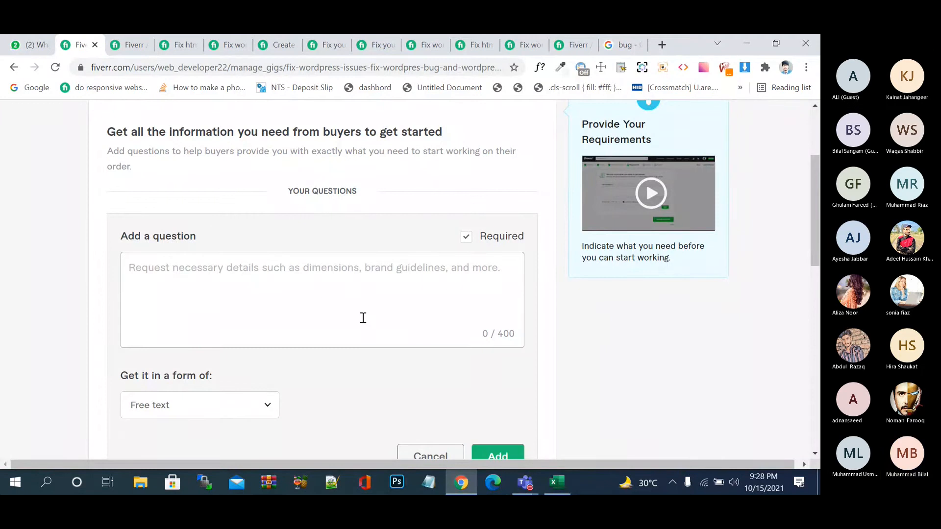
Step: Add the free-text requirement question "please send wp-admin access" for buyers
{"action": "type", "text": "plea"}
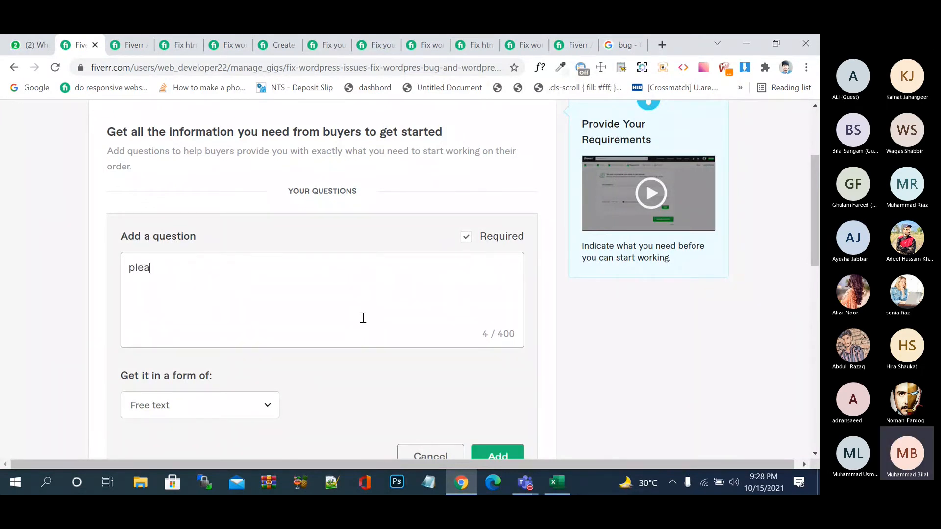
{"action": "type", "text": "se send wo"}
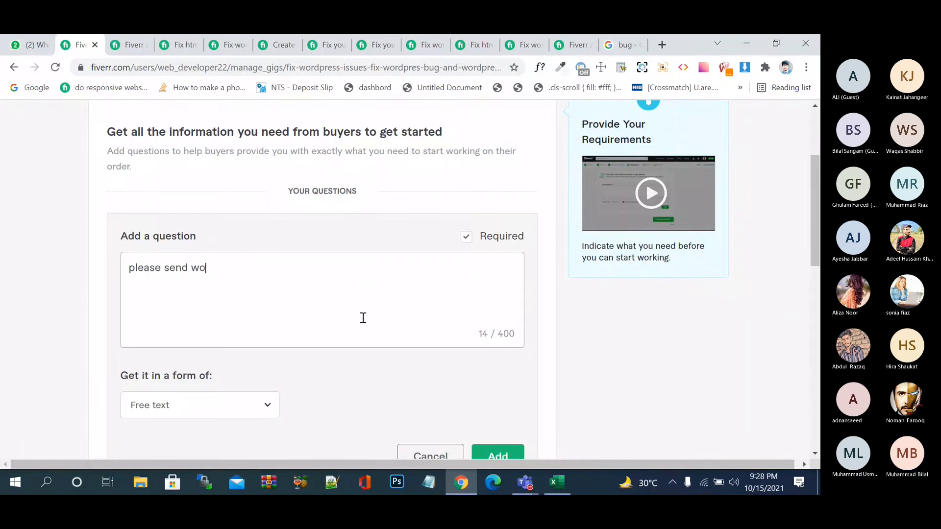
{"action": "key", "text": "BackSpace"}
{"action": "type", "text": "p0a"}
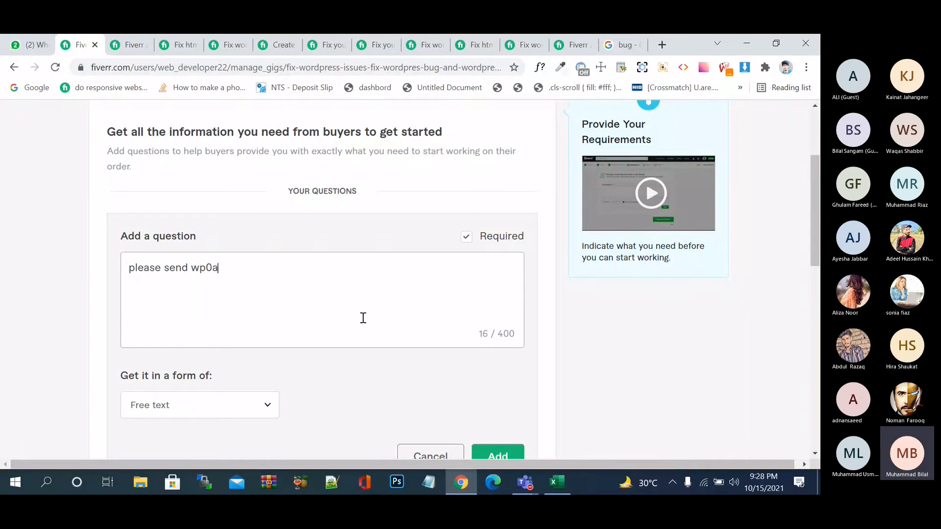
{"action": "type", "text": "dm"}
{"action": "key", "text": "BackSpace"}
{"action": "key", "text": "BackSpace"}
{"action": "key", "text": "BackSpace"}
{"action": "key", "text": "BackSpace"}
{"action": "type", "text": "-amdin"}
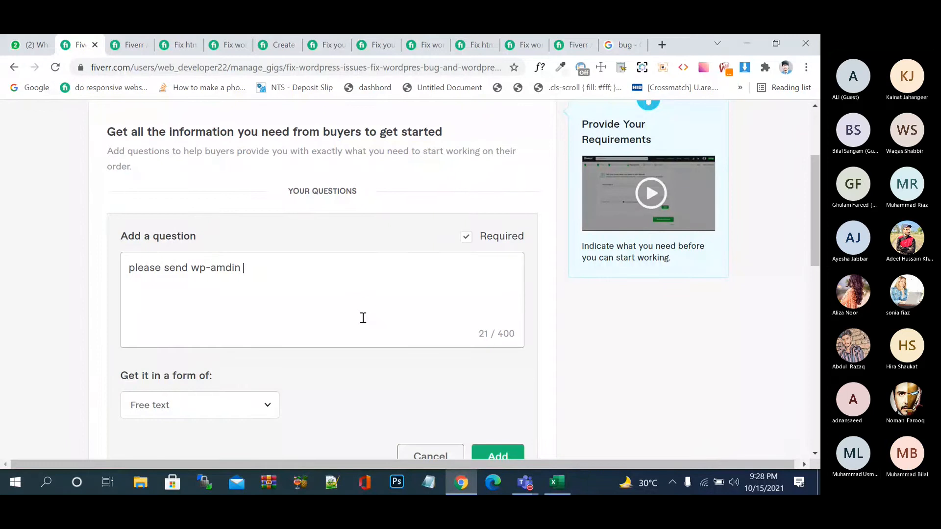
{"action": "key", "text": "BackSpace"}
{"action": "key", "text": "BackSpace"}
{"action": "key", "text": "BackSpace"}
{"action": "key", "text": "BackSpace"}
{"action": "key", "text": "BackSpace"}
{"action": "type", "text": "dmin access"}
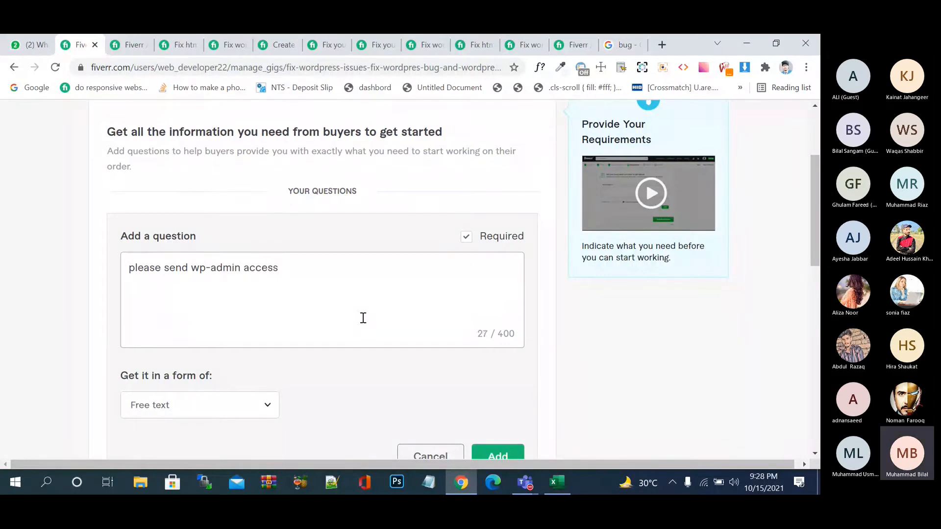
{"action": "scroll", "coordinate": [364, 320], "scroll_direction": "down", "scroll_amount": 1}
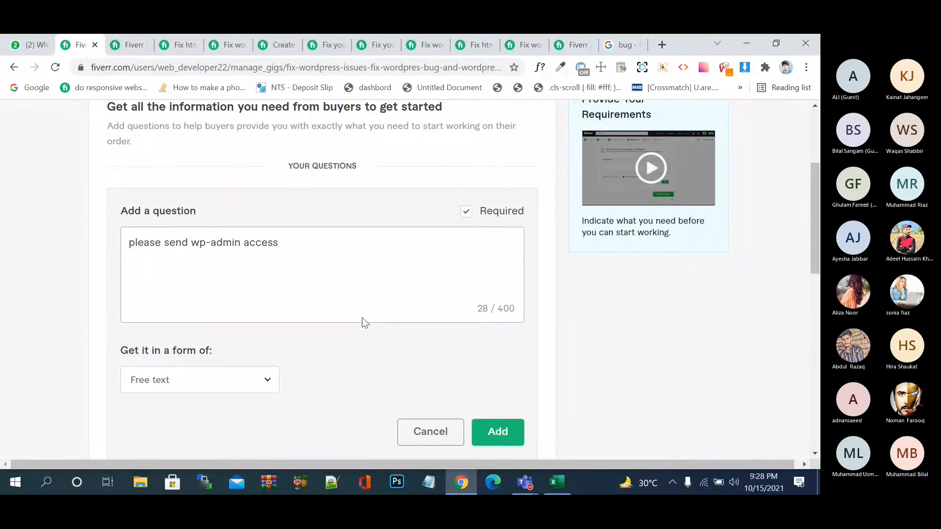
{"action": "key", "text": "BackSpace"}
{"action": "left_click", "coordinate": [498, 432]}
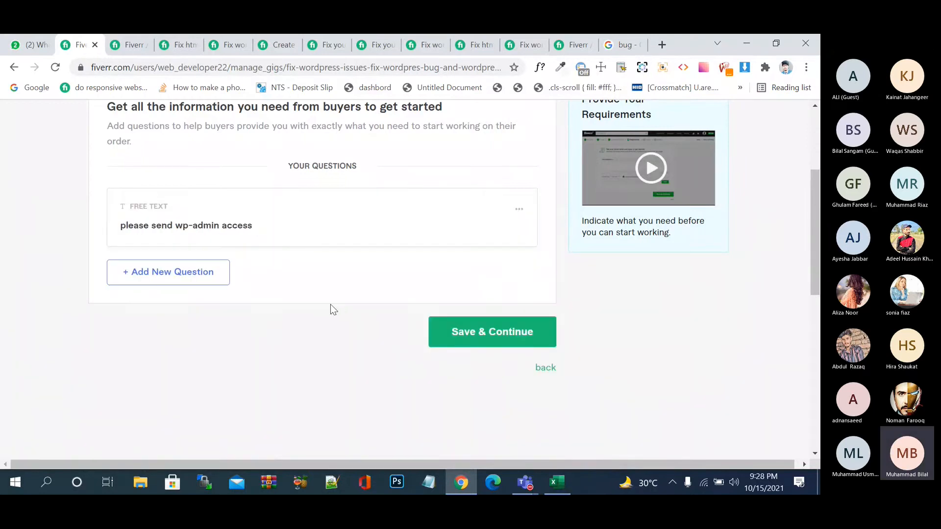
Step: Add the free-text requirement question "Explain your wordpress error ,issu and bug", and save the requirements to continue to the gig gallery
{"action": "left_click", "coordinate": [162, 275]}
{"action": "type", "text": "Explain your "}
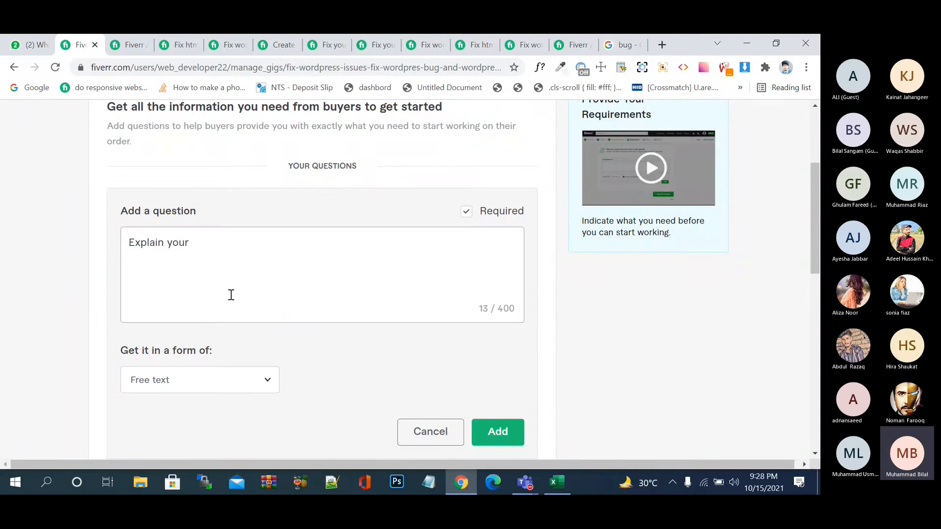
{"action": "type", "text": "wordpress error issu"}
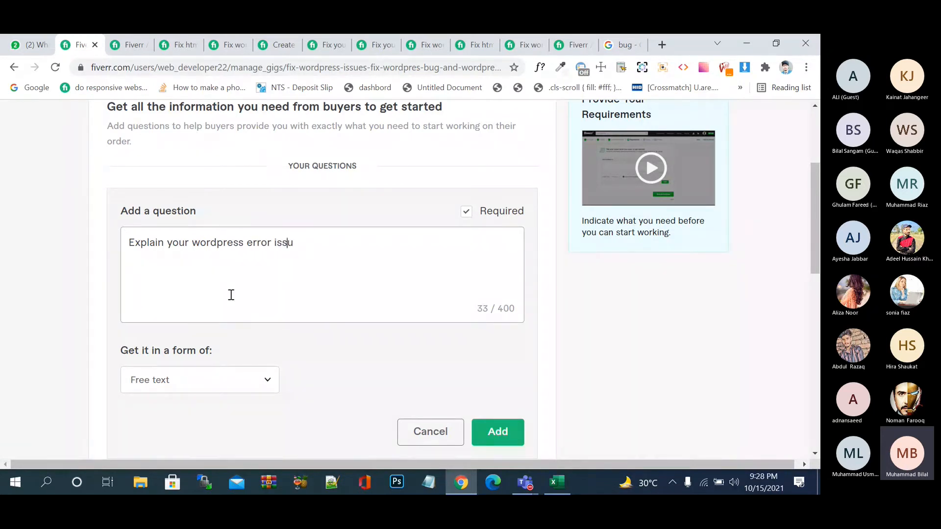
{"action": "key", "text": "Left"}
{"action": "key", "text": "Left"}
{"action": "key", "text": "Left"}
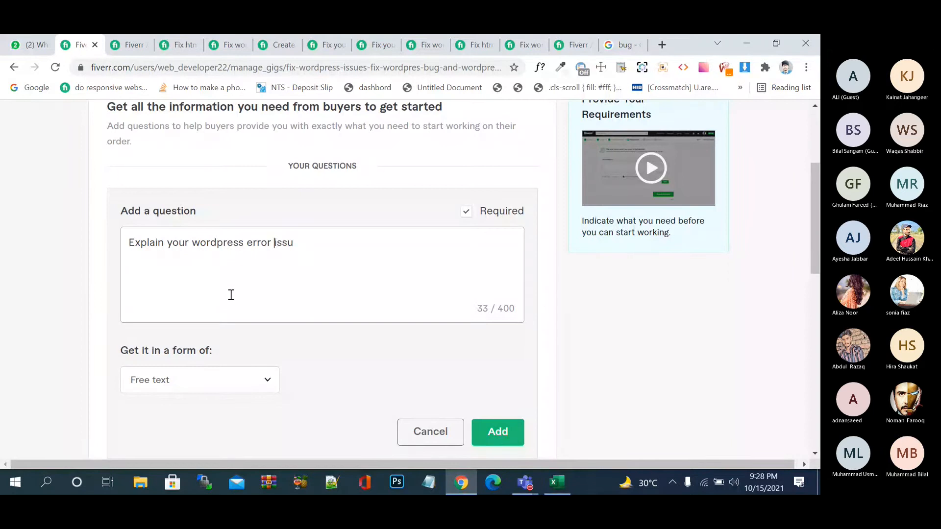
{"action": "type", "text": ","}
{"action": "key", "text": "Right"}
{"action": "key", "text": "Right"}
{"action": "key", "text": "Right"}
{"action": "key", "text": "Right"}
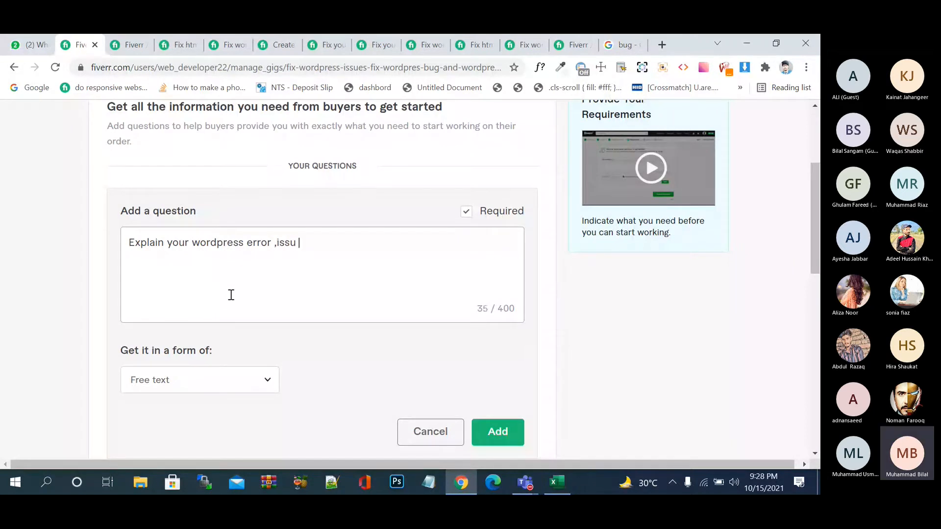
{"action": "type", "text": "and bug"}
{"action": "left_click", "coordinate": [501, 432]}
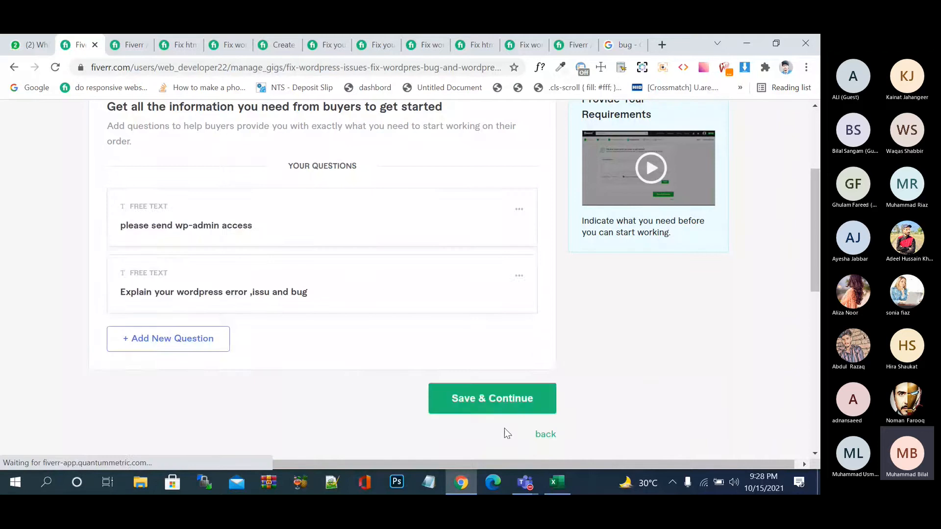
{"action": "left_click", "coordinate": [483, 396]}
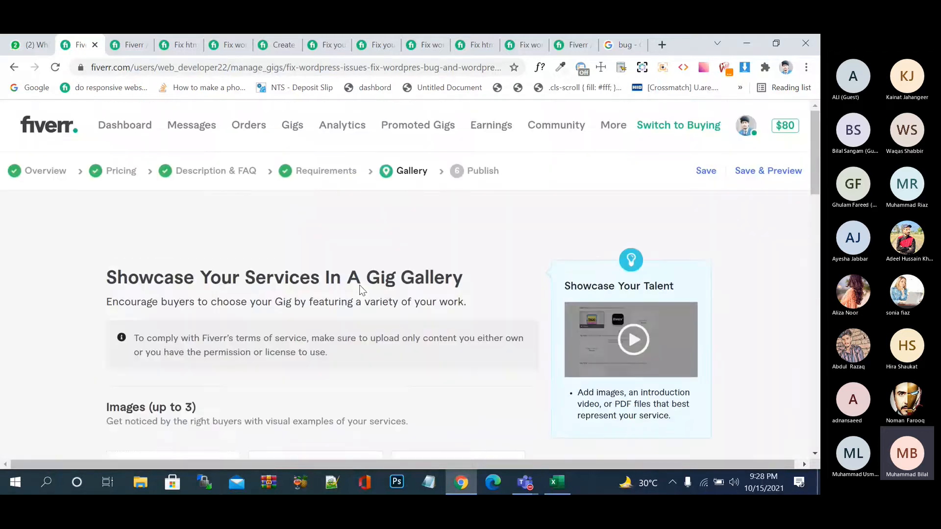
{"action": "scroll", "coordinate": [360, 284], "scroll_direction": "down", "scroll_amount": 4}
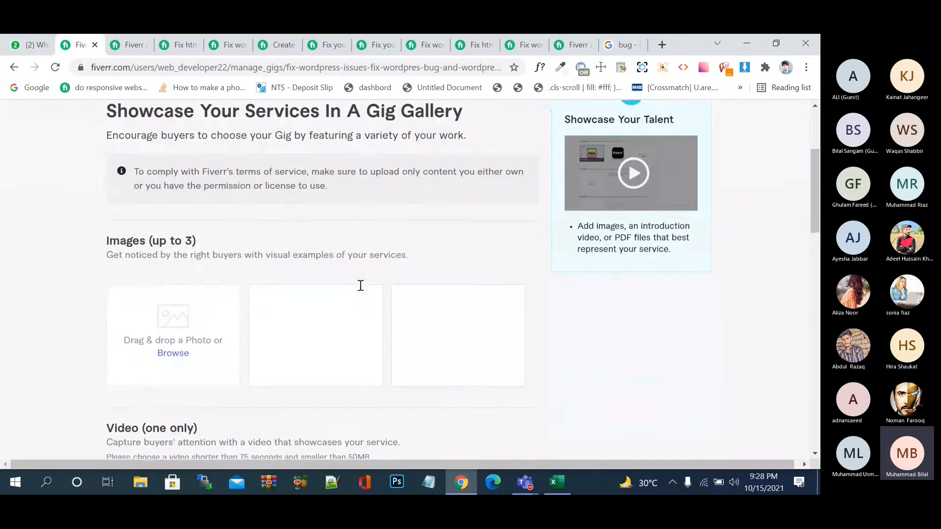
Step: Search Google for Canva in place of the "bug" search results and open the Canva home page
{"action": "left_click", "coordinate": [631, 39]}
{"action": "left_click", "coordinate": [411, 70]}
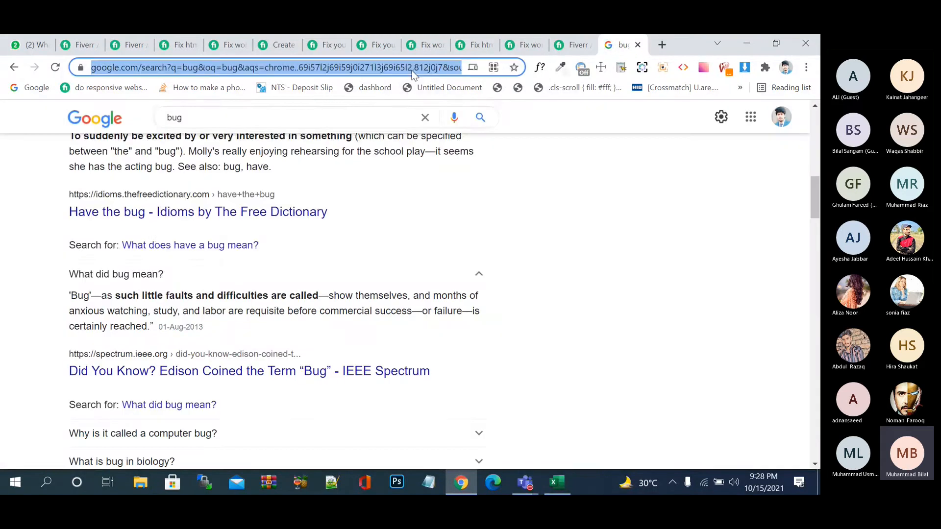
{"action": "type", "text": "can"}
{"action": "key", "text": "Return"}
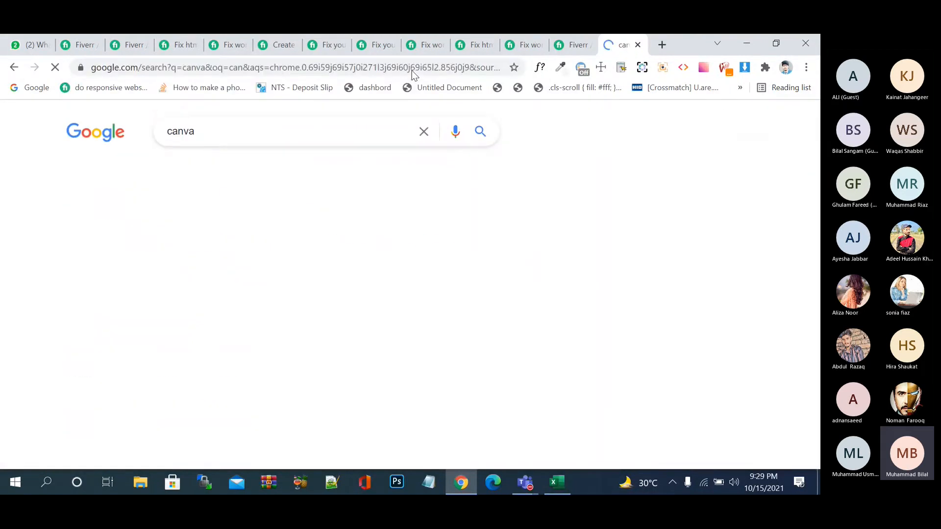
{"action": "left_click", "coordinate": [70, 237]}
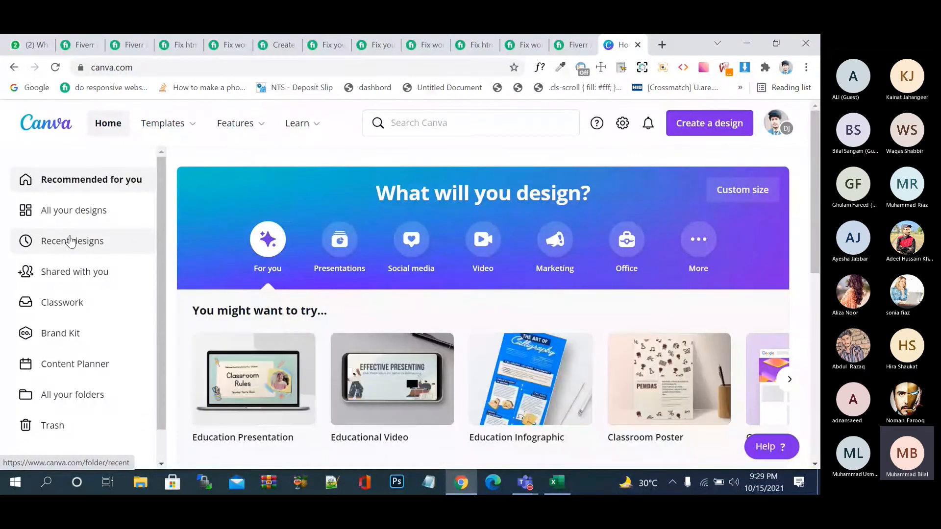
Step: Search Google Images for "bug fix fiverr gig" in a new browser tab
{"action": "left_click", "coordinate": [662, 45]}
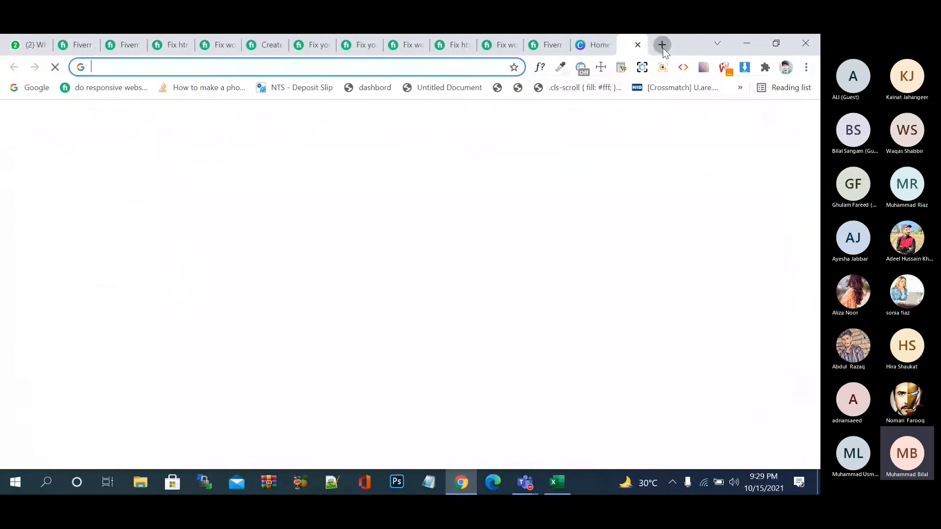
{"action": "type", "text": "b"}
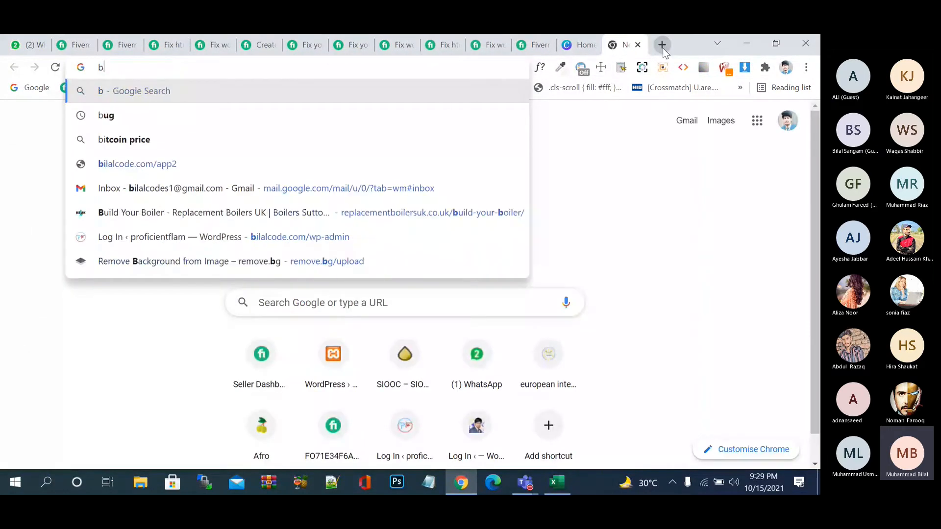
{"action": "type", "text": "ug fix fiver"}
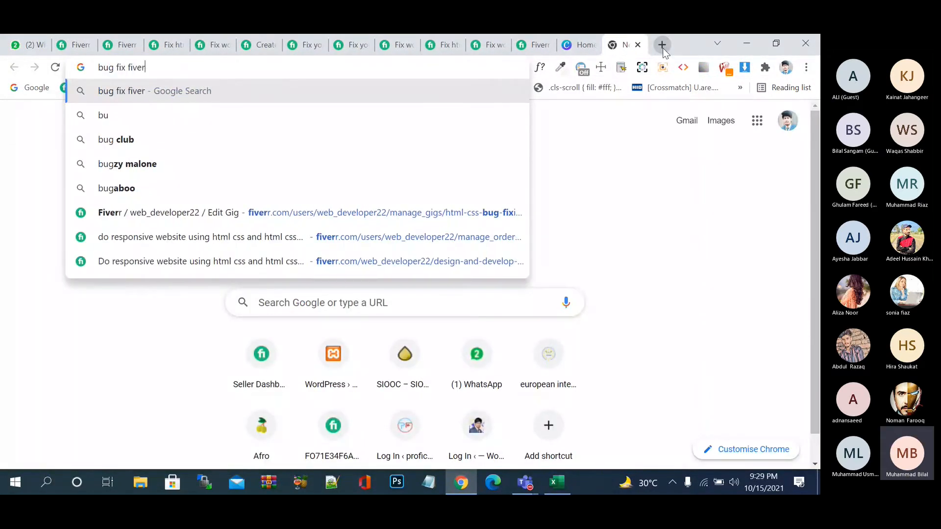
{"action": "type", "text": "r gig"}
{"action": "key", "text": "Return"}
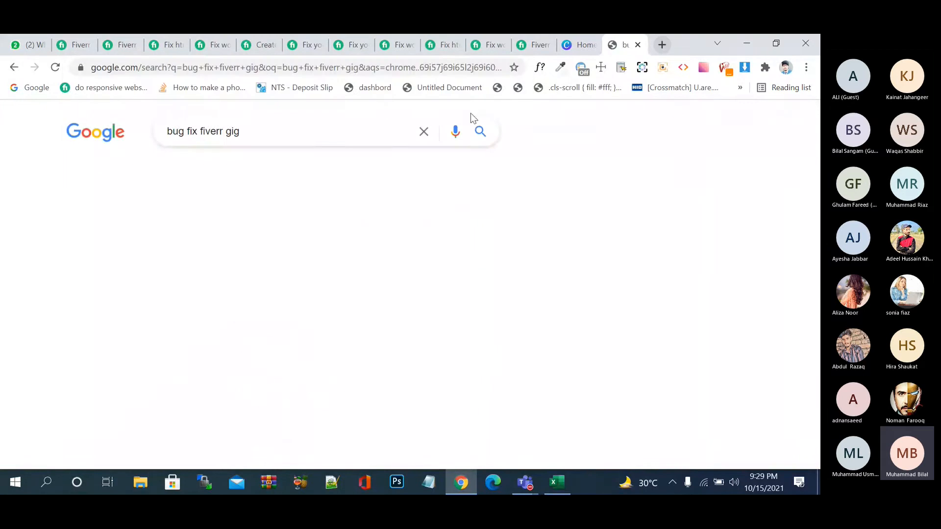
{"action": "left_click", "coordinate": [133, 169]}
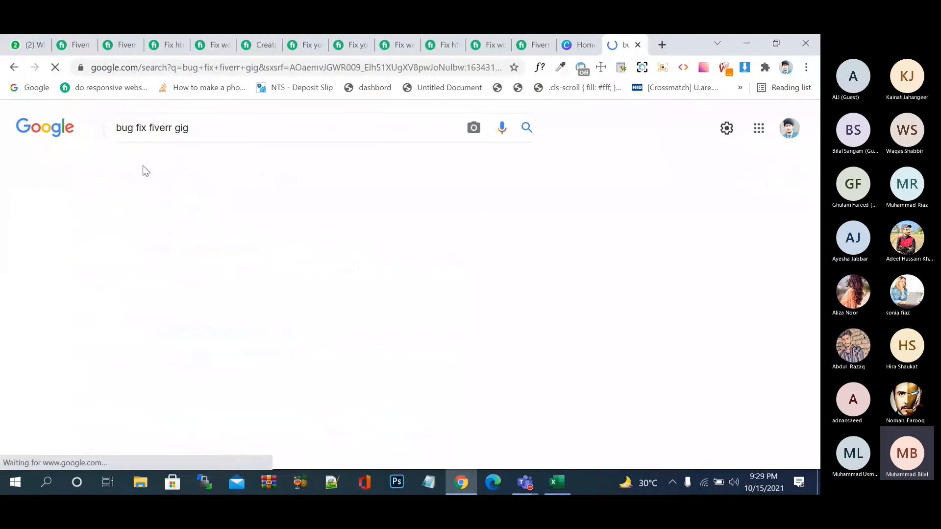
Step: Examine the bug-fixing gig thumbnails in the image results for design ideas for the gig image
{"action": "scroll", "coordinate": [320, 237], "scroll_direction": "down", "scroll_amount": 5}
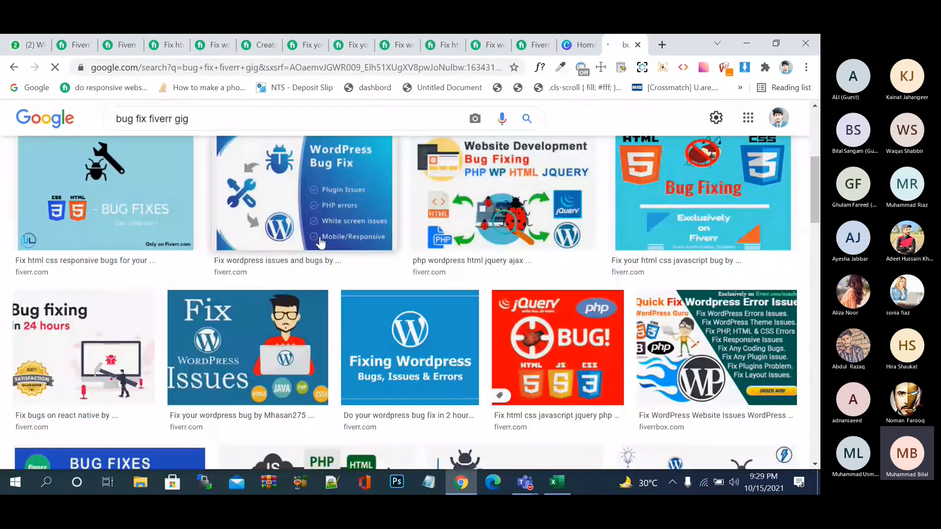
{"action": "scroll", "coordinate": [321, 241], "scroll_direction": "down", "scroll_amount": 2}
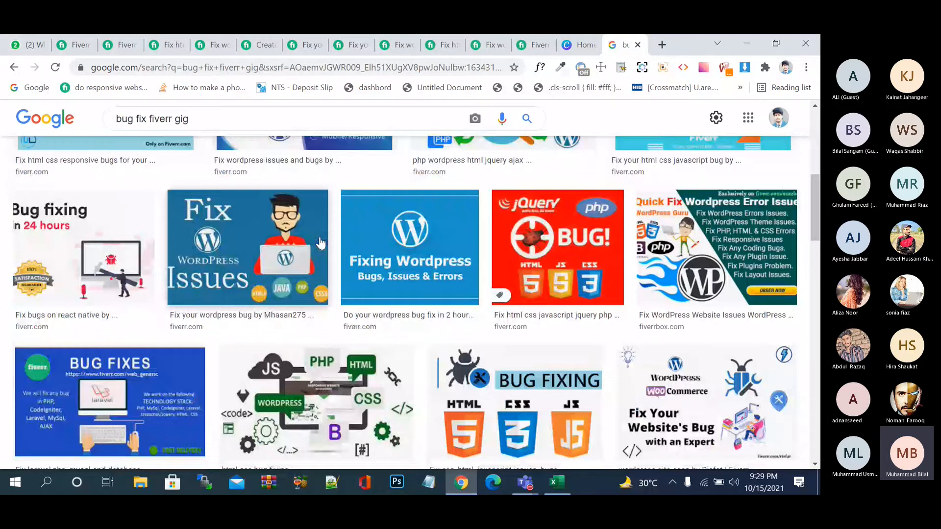
{"action": "scroll", "coordinate": [319, 242], "scroll_direction": "down", "scroll_amount": 4}
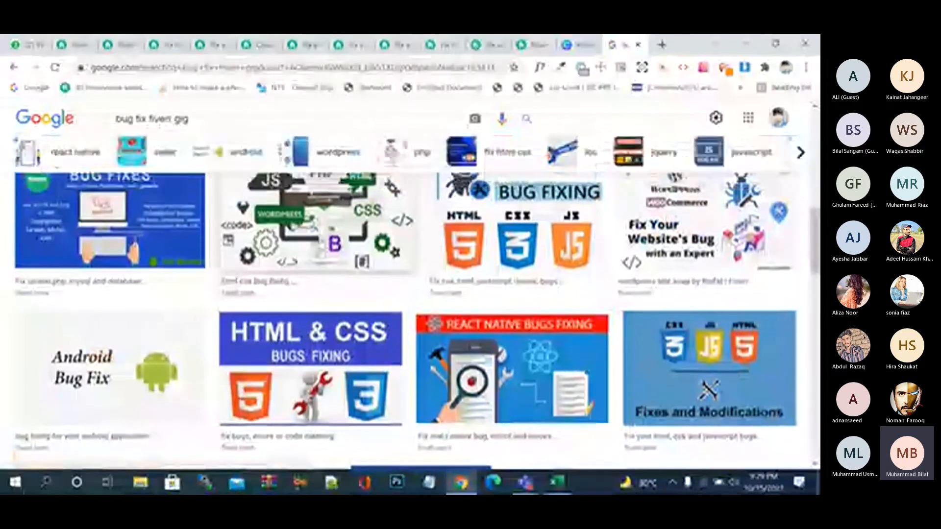
{"action": "scroll", "coordinate": [321, 243], "scroll_direction": "down", "scroll_amount": 2}
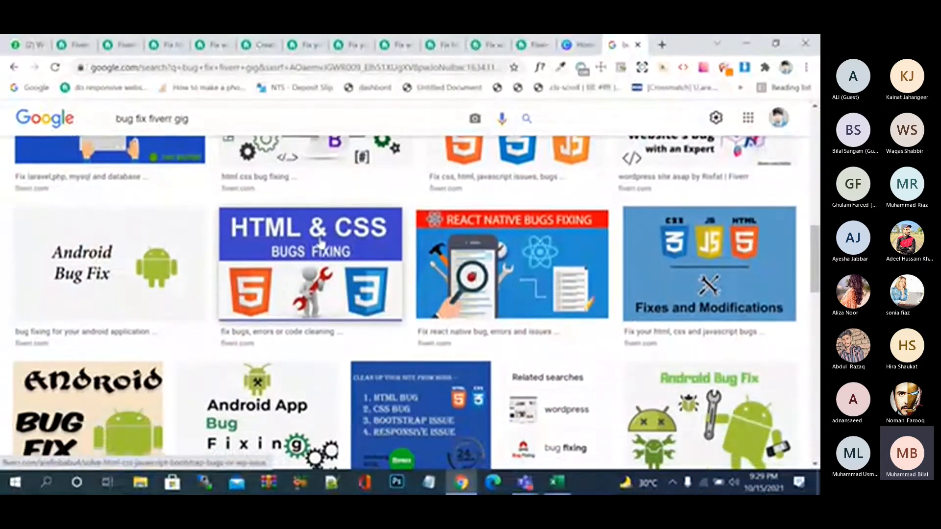
{"action": "scroll", "coordinate": [320, 242], "scroll_direction": "down", "scroll_amount": 1}
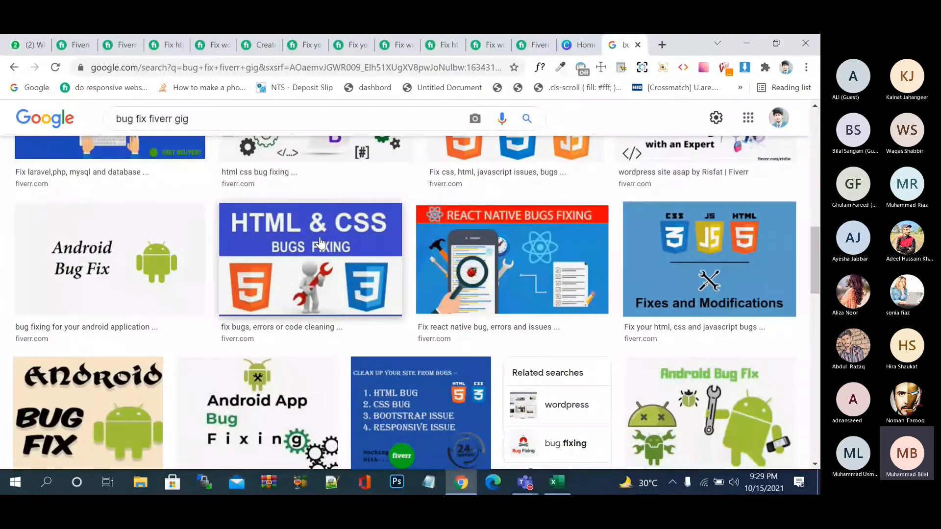
{"action": "scroll", "coordinate": [320, 242], "scroll_direction": "down", "scroll_amount": 2}
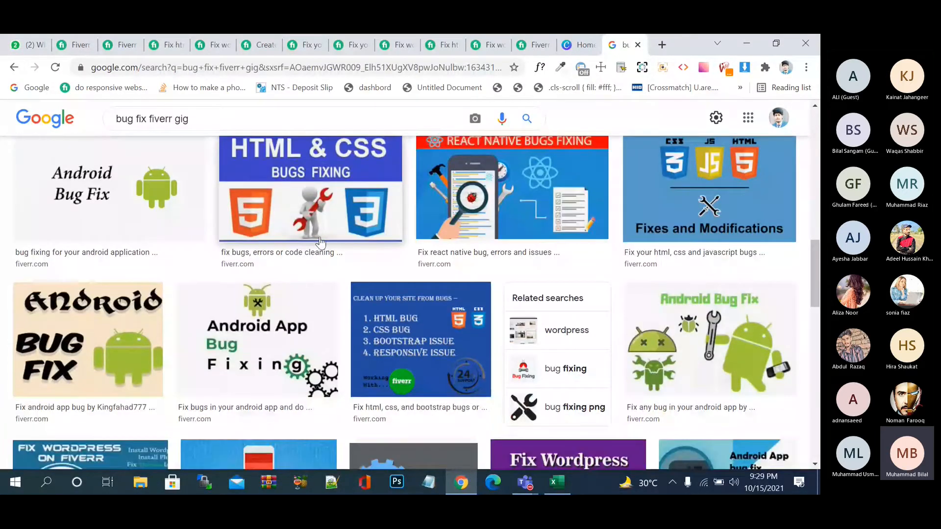
{"action": "scroll", "coordinate": [320, 242], "scroll_direction": "down", "scroll_amount": 1}
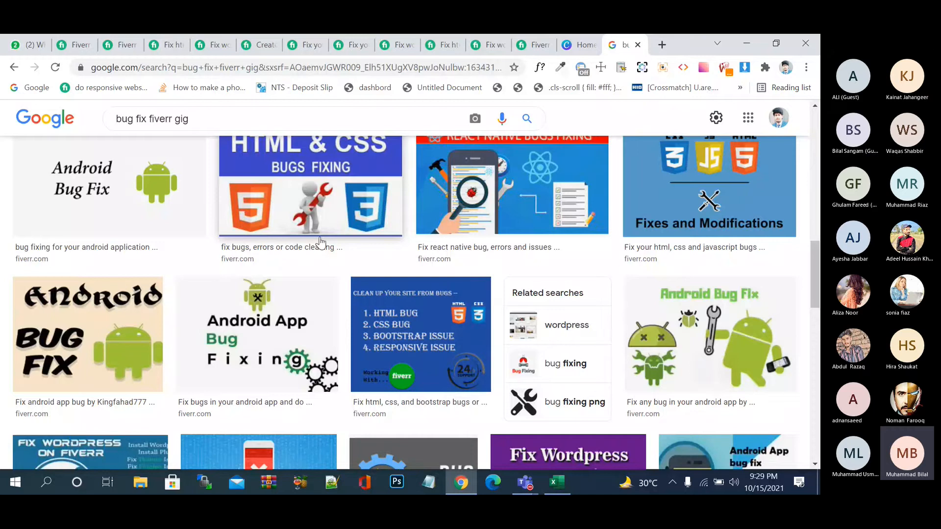
{"action": "scroll", "coordinate": [321, 241], "scroll_direction": "down", "scroll_amount": 5}
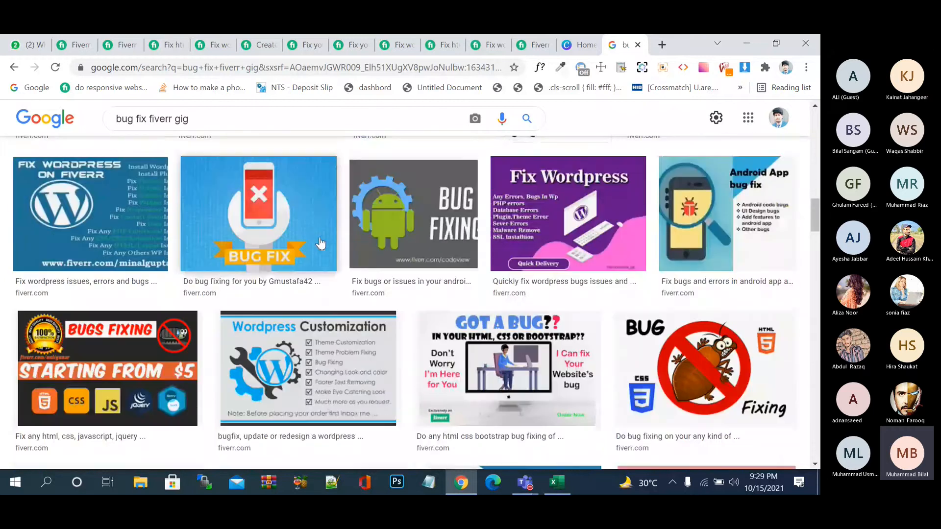
{"action": "scroll", "coordinate": [320, 242], "scroll_direction": "down", "scroll_amount": 1}
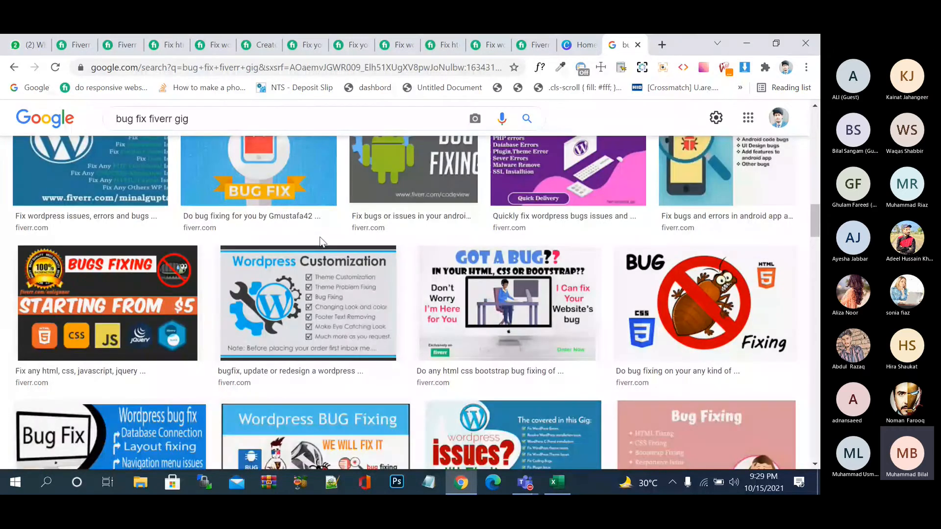
{"action": "scroll", "coordinate": [320, 241], "scroll_direction": "down", "scroll_amount": 1}
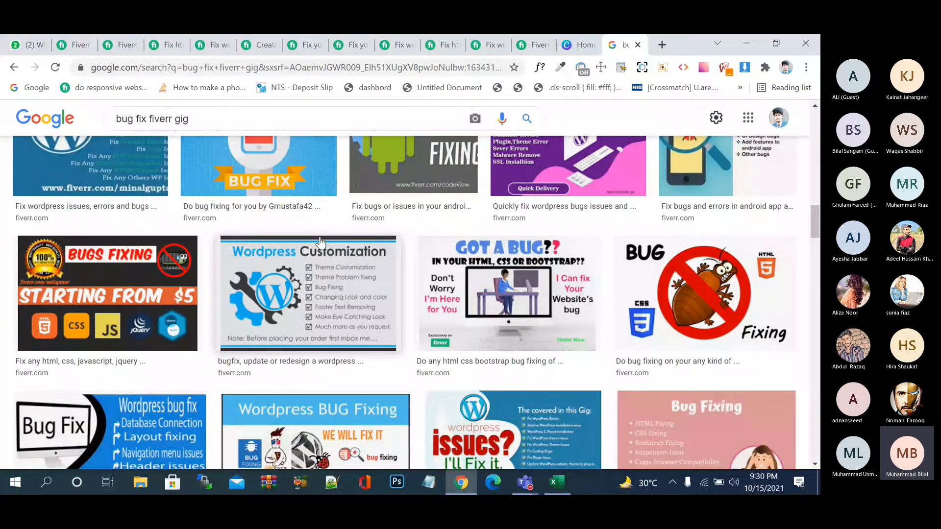
{"action": "scroll", "coordinate": [320, 241], "scroll_direction": "down", "scroll_amount": 1}
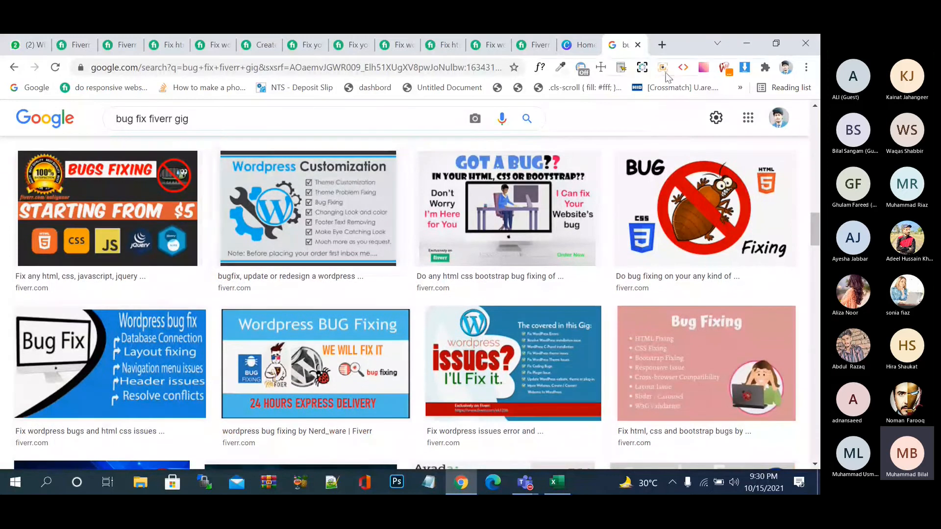
Step: Search Google Images for "insect png" in another new browser tab
{"action": "left_click", "coordinate": [662, 44]}
{"action": "type", "text": "insect pond"}
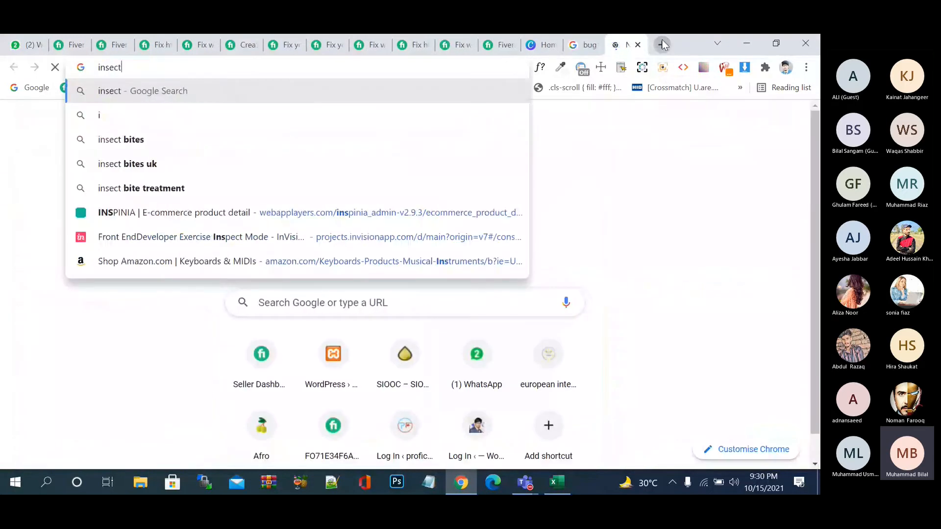
{"action": "key", "text": "BackSpace"}
{"action": "key", "text": "BackSpace"}
{"action": "key", "text": "BackSpace"}
{"action": "type", "text": "ng"}
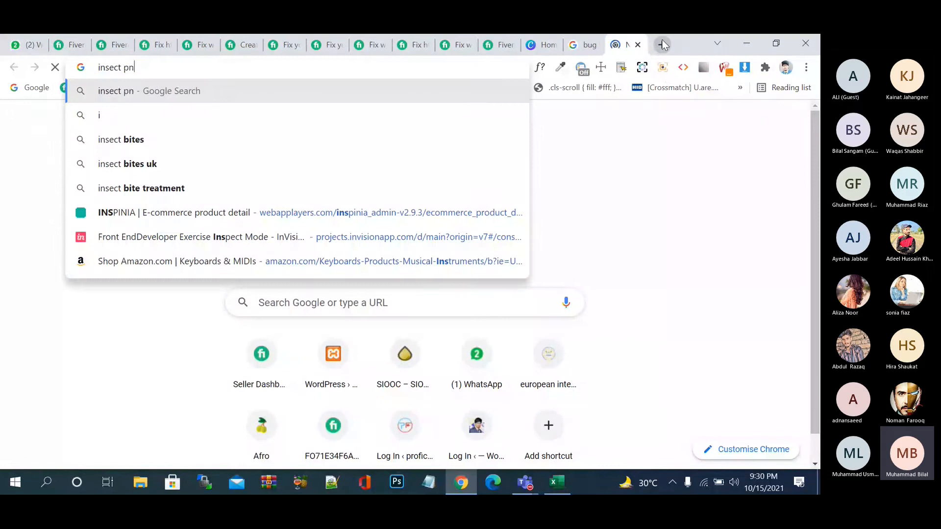
{"action": "key", "text": "Return"}
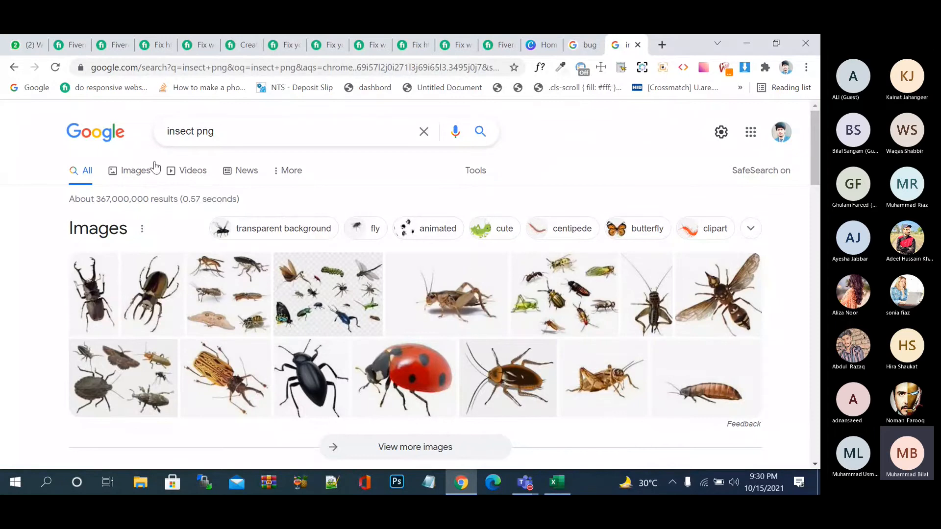
{"action": "left_click", "coordinate": [125, 171]}
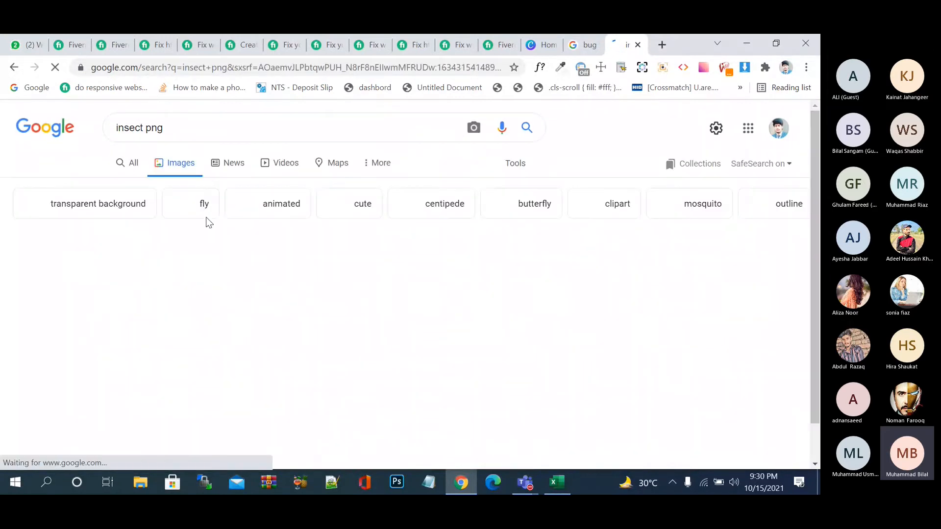
Step: Refine the image search to "insect illastration png" and browse the illustrated insect graphics
{"action": "scroll", "coordinate": [347, 316], "scroll_direction": "down", "scroll_amount": 10}
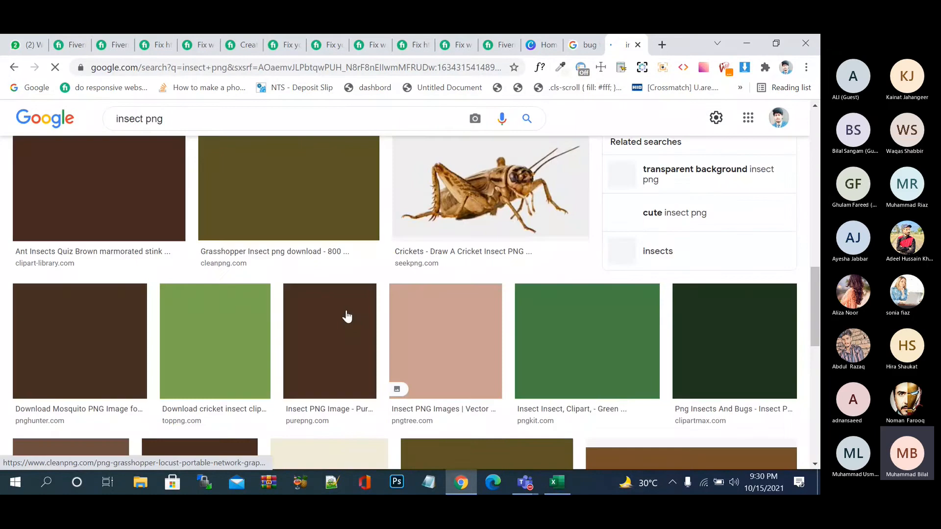
{"action": "scroll", "coordinate": [347, 316], "scroll_direction": "up", "scroll_amount": 10}
{"action": "left_click", "coordinate": [208, 120]}
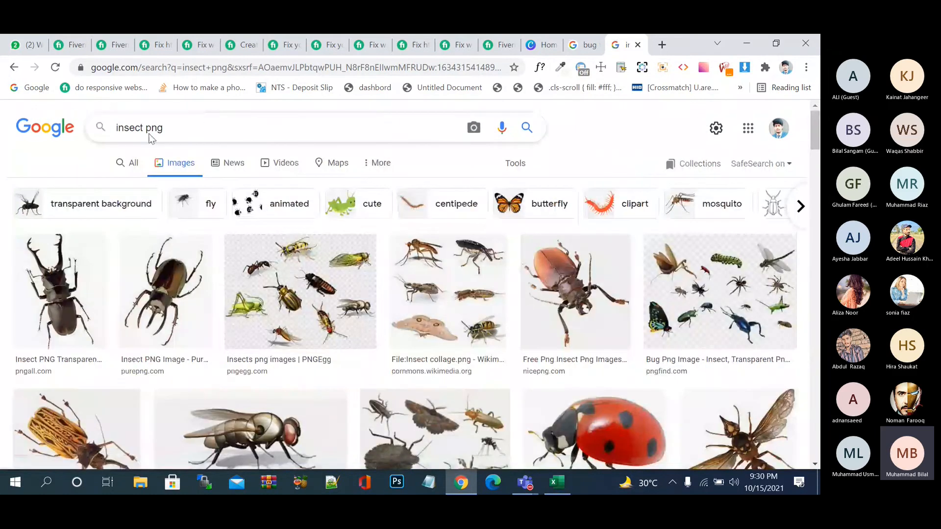
{"action": "type", "text": "illastration"}
{"action": "key", "text": "Return"}
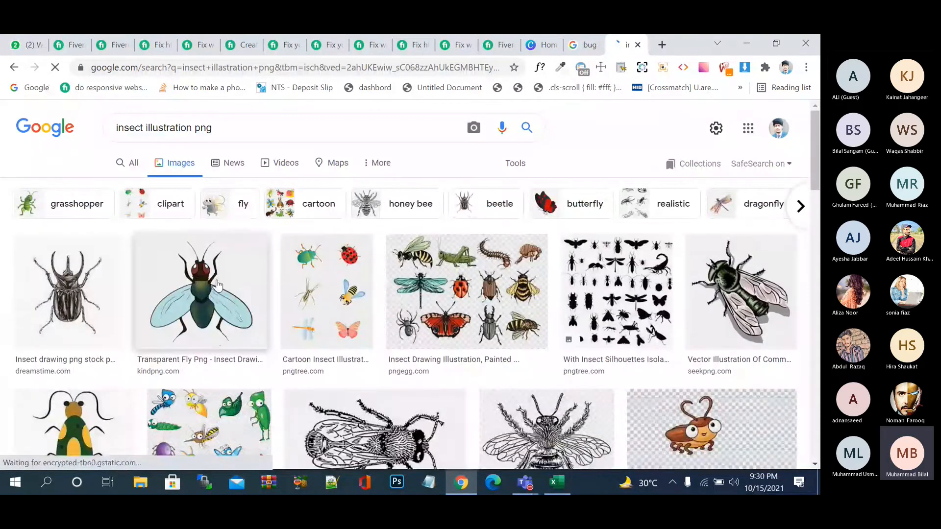
{"action": "scroll", "coordinate": [218, 284], "scroll_direction": "down", "scroll_amount": 1}
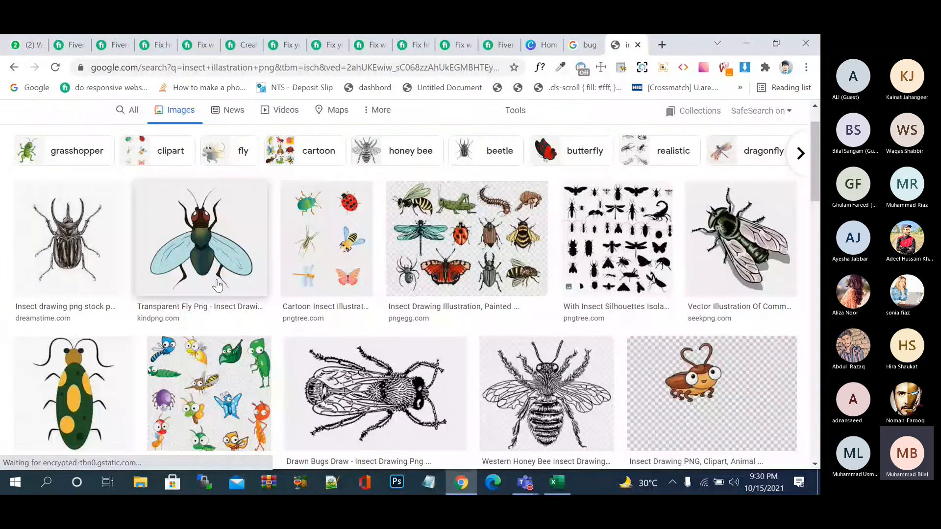
{"action": "scroll", "coordinate": [218, 284], "scroll_direction": "down", "scroll_amount": 10}
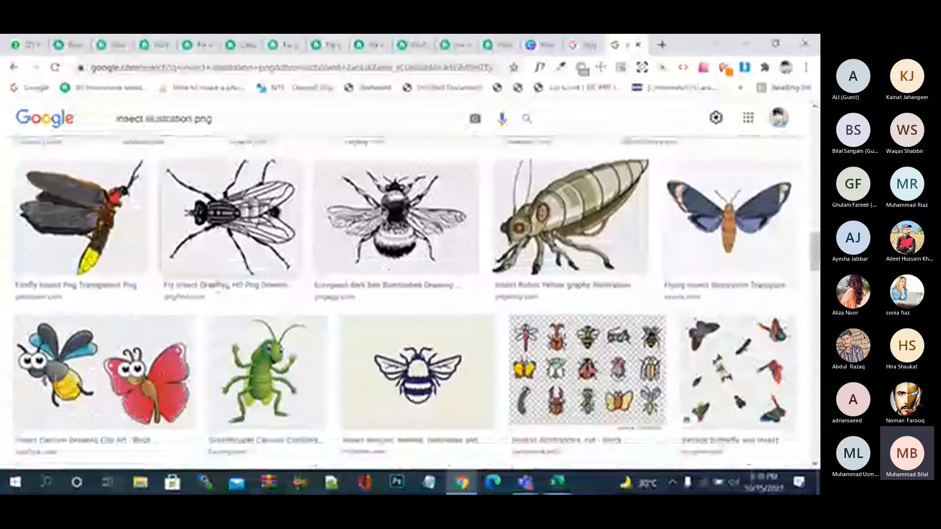
Step: Check the grasshopper filter of the insect image results and rerun the search with the corrected spelling "insect illustration png"
{"action": "scroll", "coordinate": [79, 218], "scroll_direction": "up", "scroll_amount": 12}
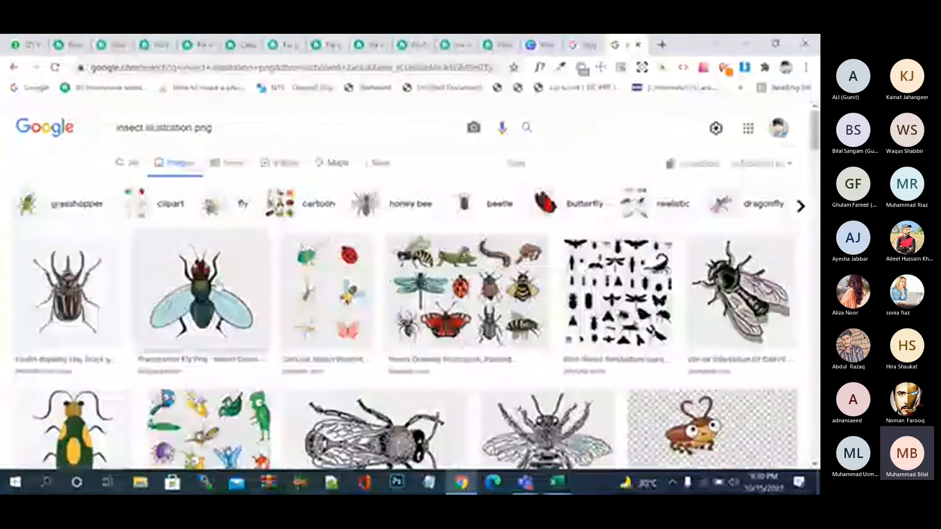
{"action": "left_click", "coordinate": [77, 211]}
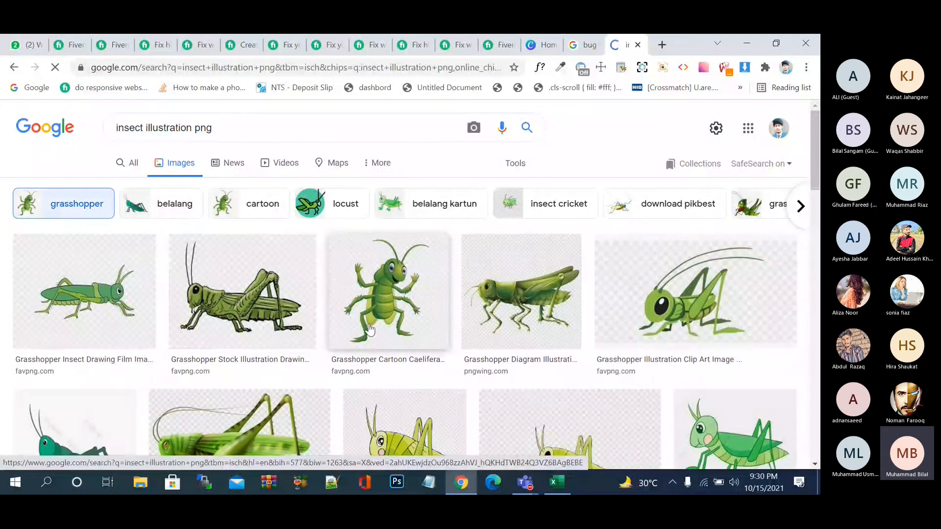
{"action": "left_click", "coordinate": [16, 70]}
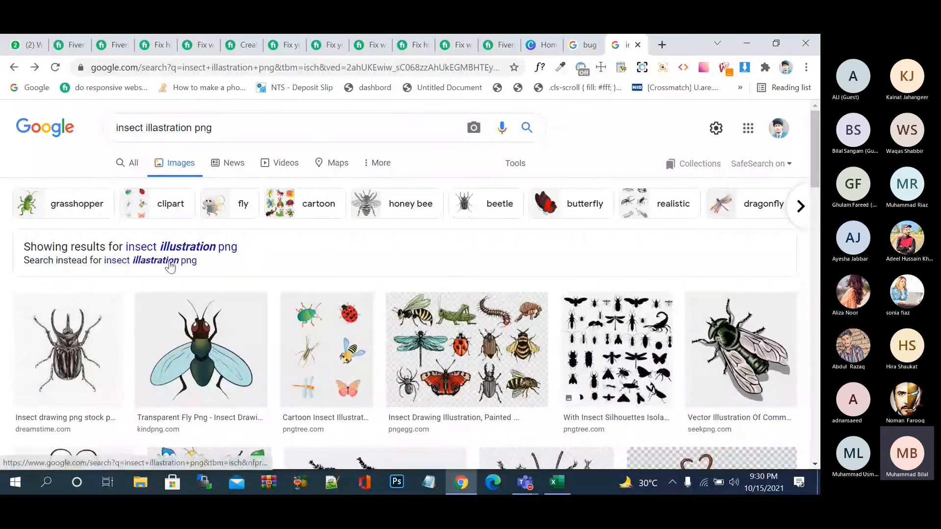
{"action": "left_click", "coordinate": [170, 267]}
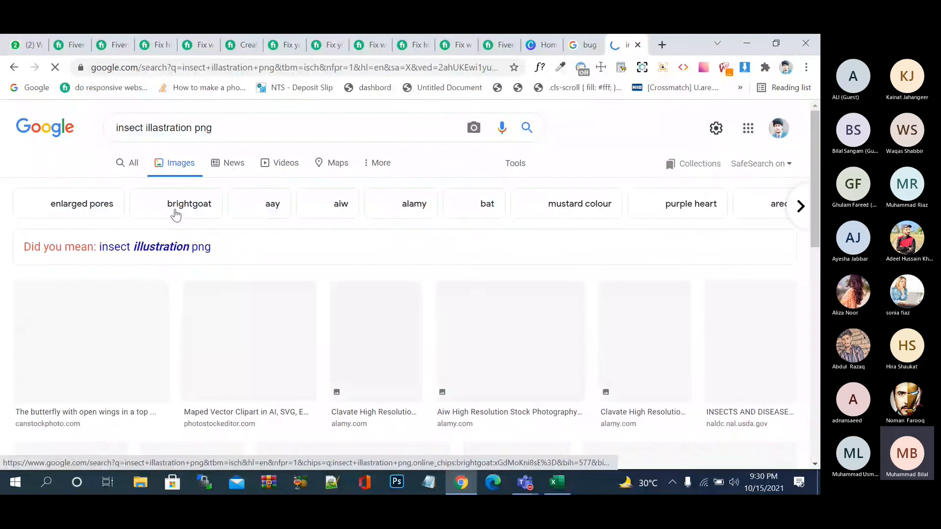
{"action": "left_click", "coordinate": [180, 248]}
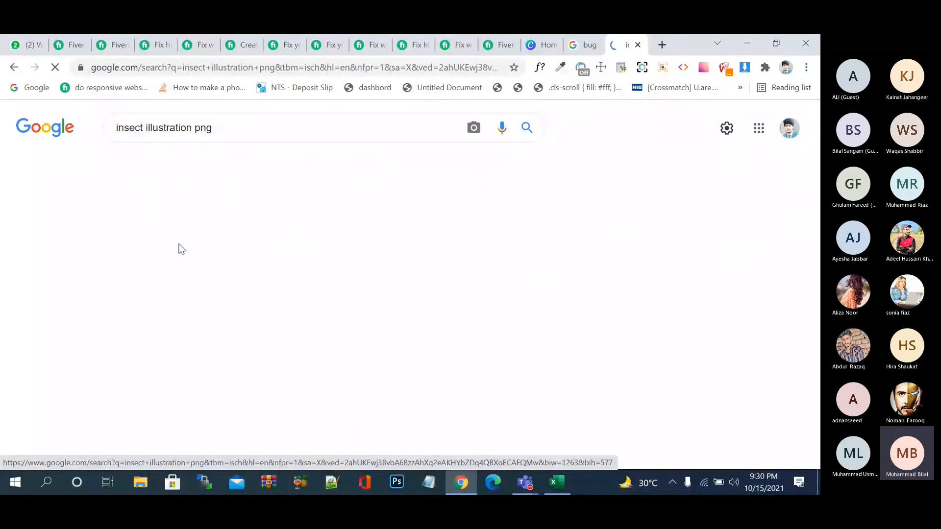
Step: Preview the transparent fly drawing with blue wings and examine its related fly illustrations
{"action": "left_click", "coordinate": [222, 276]}
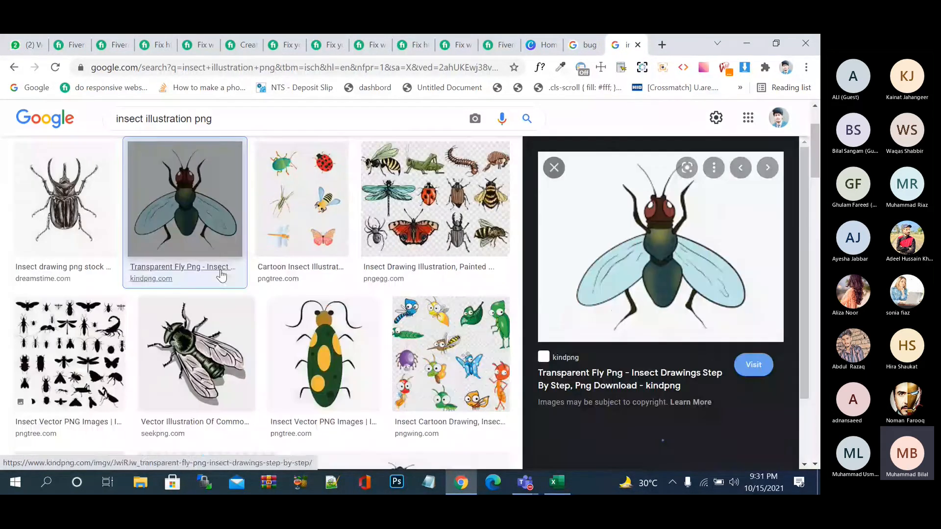
{"action": "scroll", "coordinate": [617, 310], "scroll_direction": "down", "scroll_amount": 4}
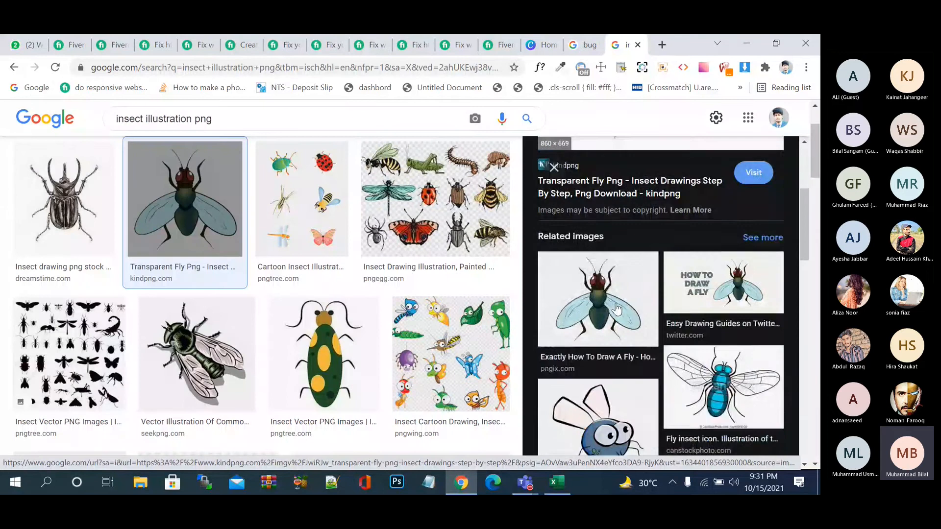
{"action": "scroll", "coordinate": [616, 310], "scroll_direction": "down", "scroll_amount": 2}
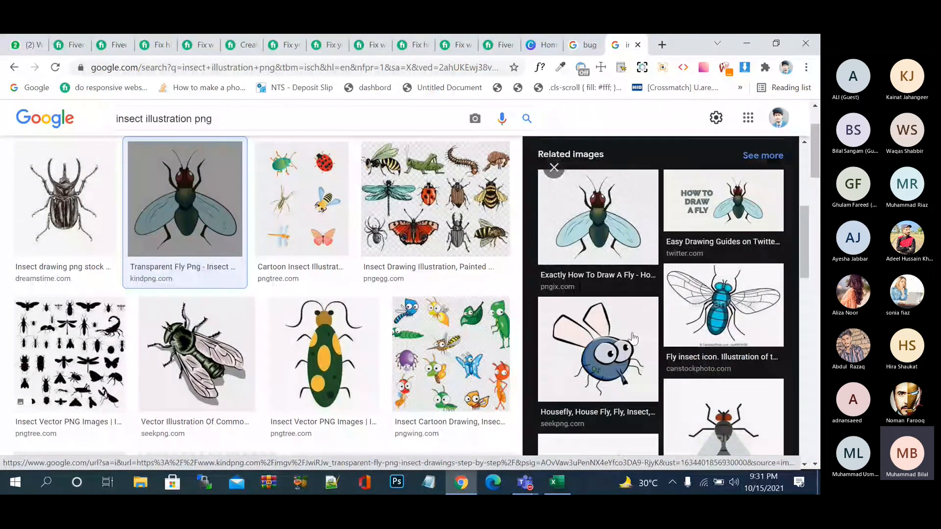
{"action": "scroll", "coordinate": [632, 339], "scroll_direction": "down", "scroll_amount": 3}
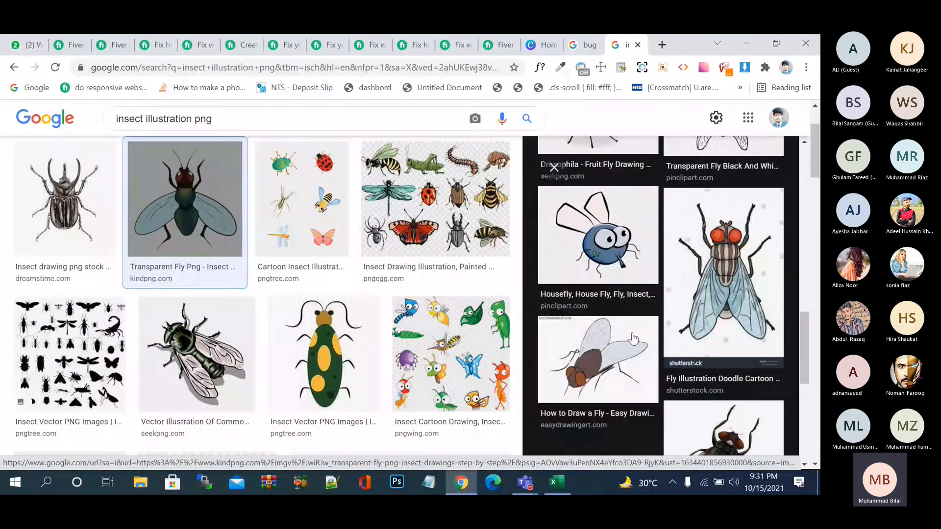
{"action": "scroll", "coordinate": [632, 338], "scroll_direction": "up", "scroll_amount": 5}
Step: Switch to Canva and create a blank custom-size design of 550 x 370 px
{"action": "left_click", "coordinate": [544, 45]}
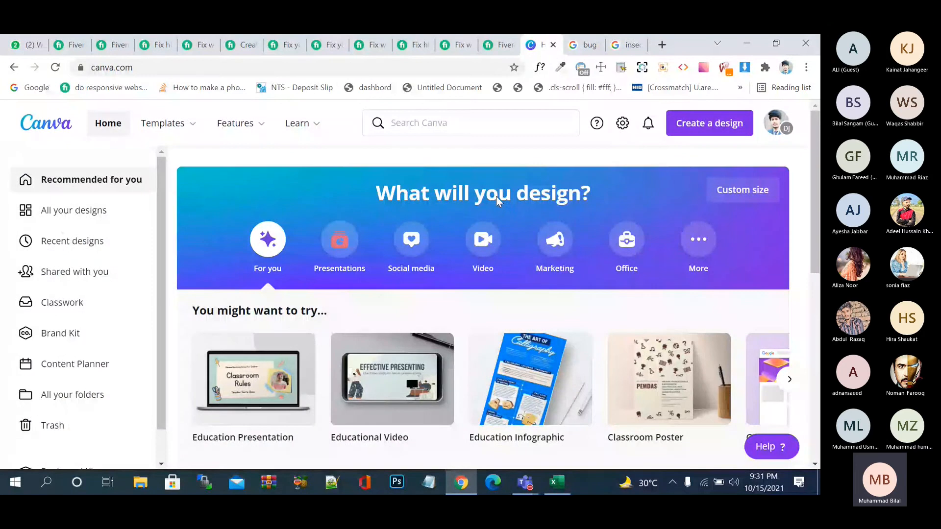
{"action": "left_click", "coordinate": [729, 124]}
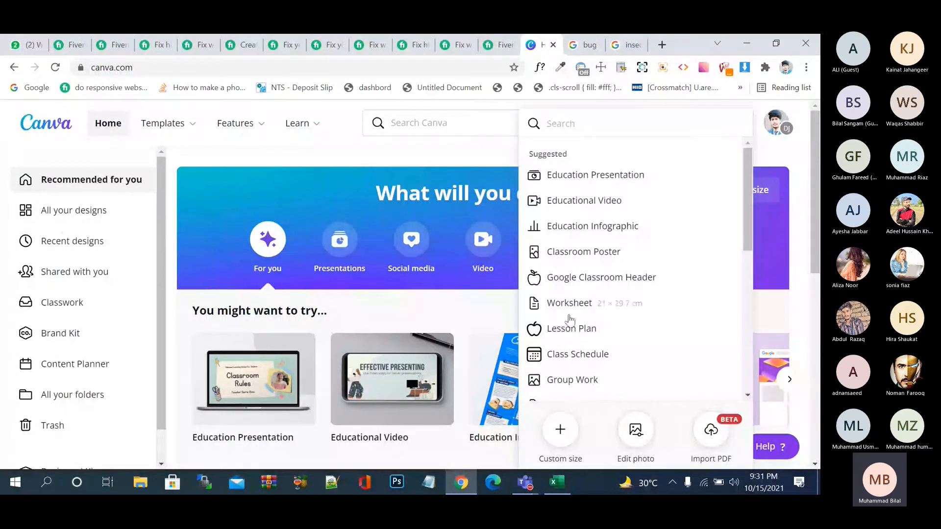
{"action": "left_click", "coordinate": [562, 450]}
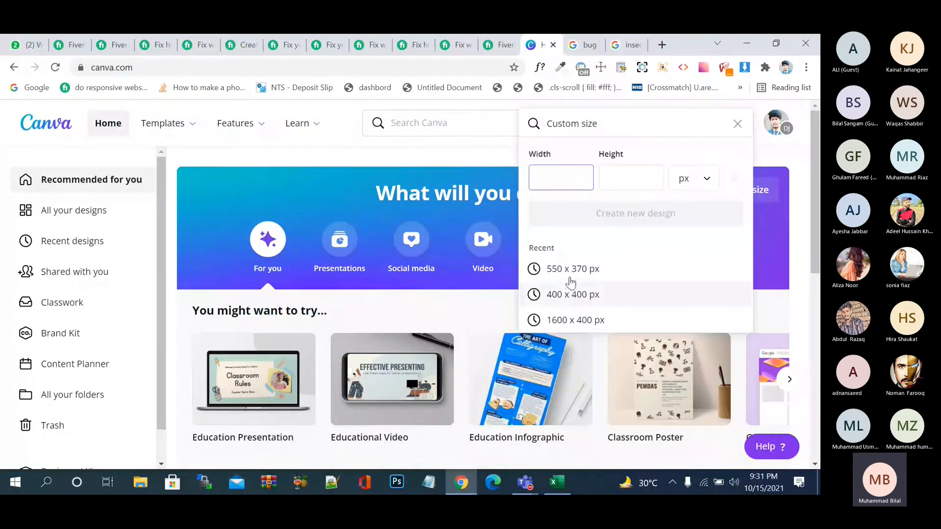
{"action": "left_click", "coordinate": [573, 268]}
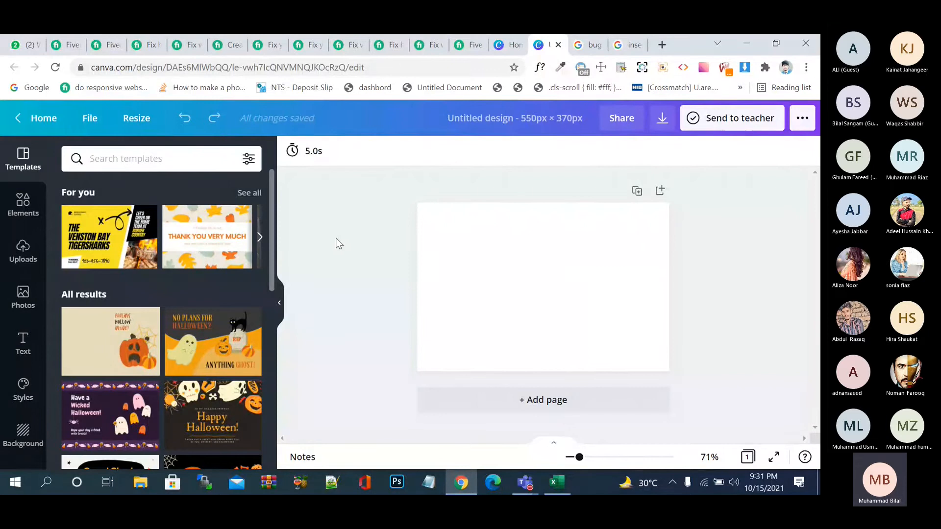
{"action": "left_click", "coordinate": [513, 43]}
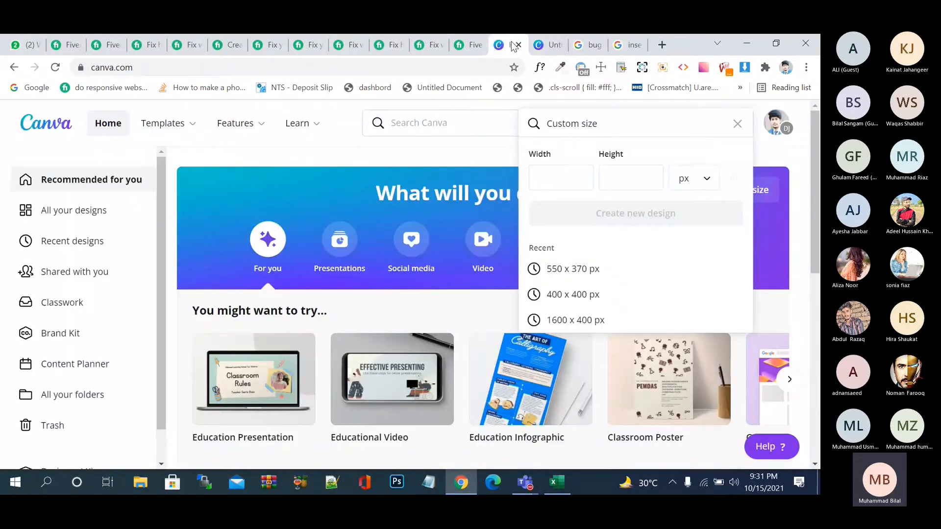
{"action": "left_click", "coordinate": [541, 43]}
Step: Search the design templates for "wordpress"
{"action": "left_click", "coordinate": [198, 157]}
{"action": "type", "text": "w"}
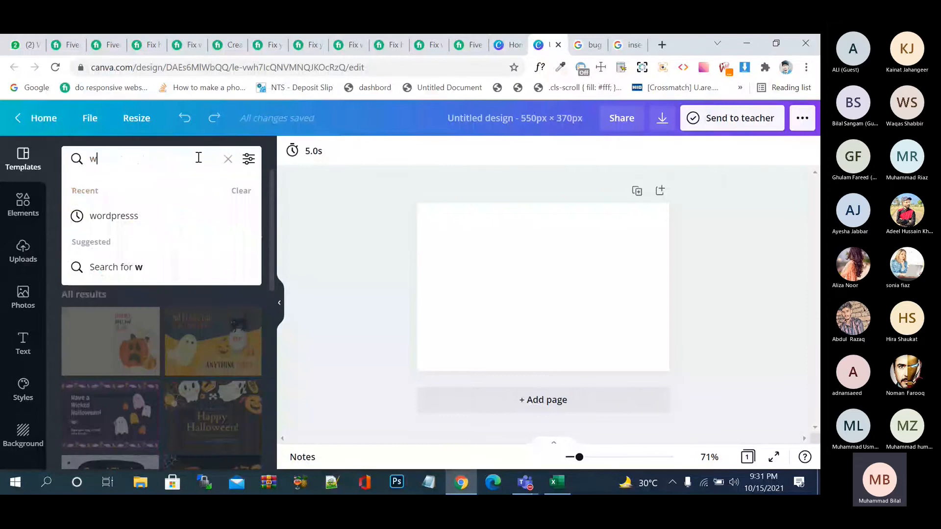
{"action": "type", "text": "ordpress"}
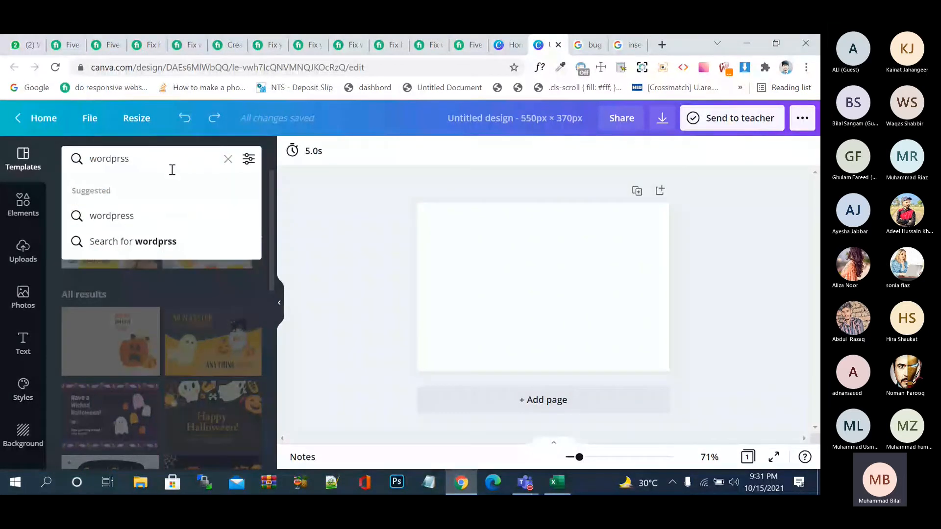
{"action": "left_click", "coordinate": [131, 216]}
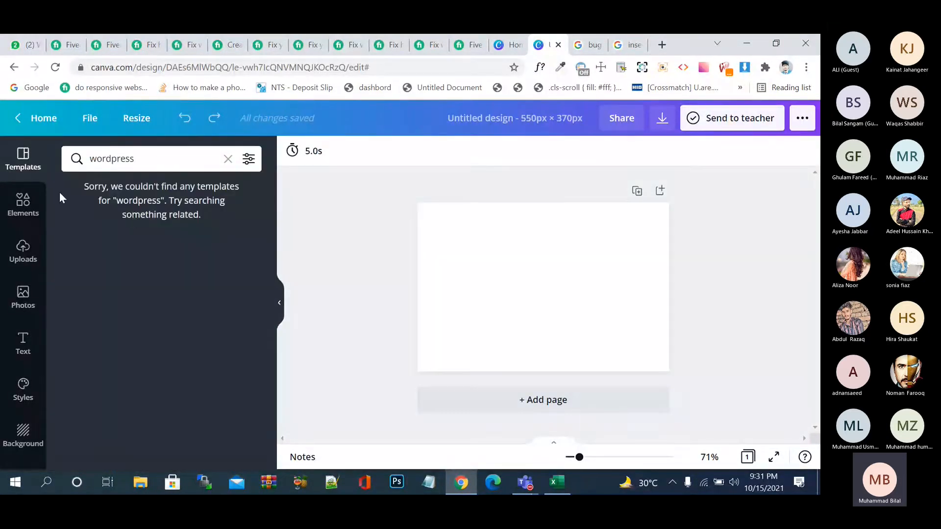
Step: Search the elements for "wordpress" and add the square blue WordPress logo to the blank page
{"action": "left_click", "coordinate": [34, 210]}
{"action": "left_click", "coordinate": [147, 158]}
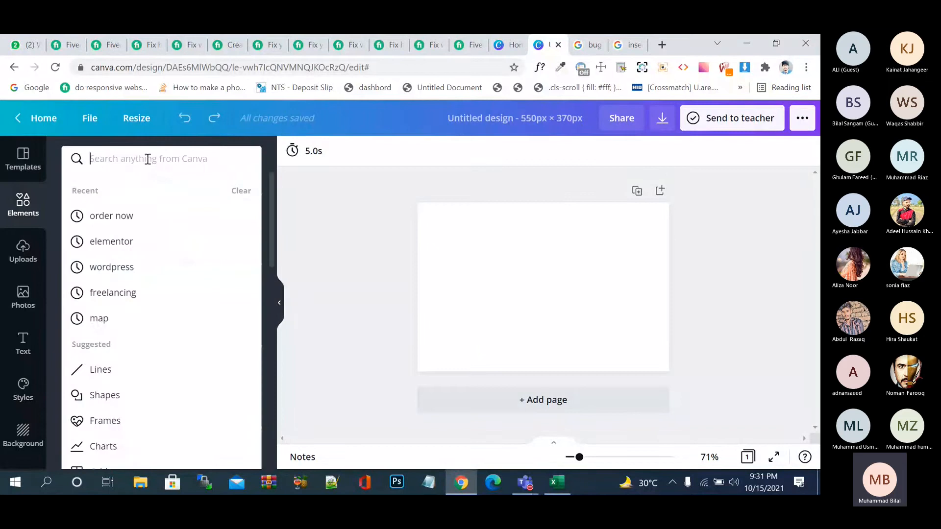
{"action": "type", "text": "wordpres"}
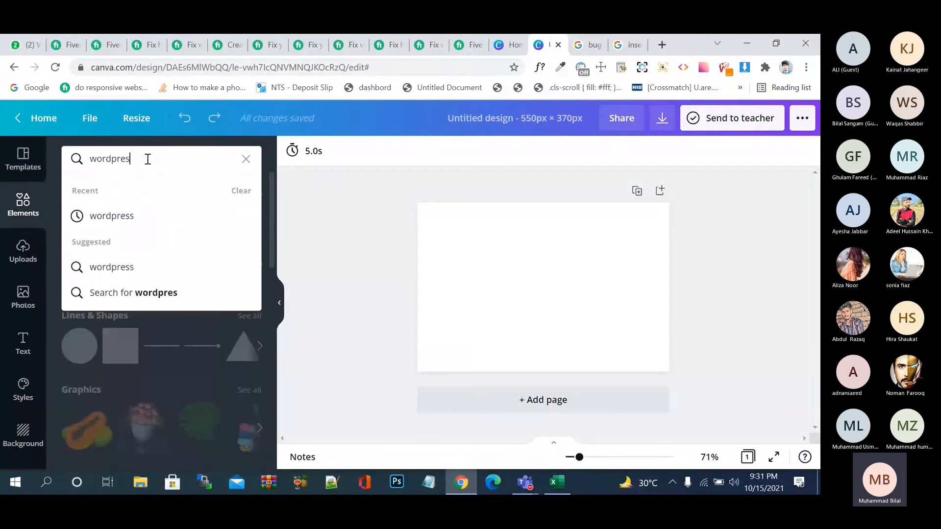
{"action": "left_click", "coordinate": [148, 216]}
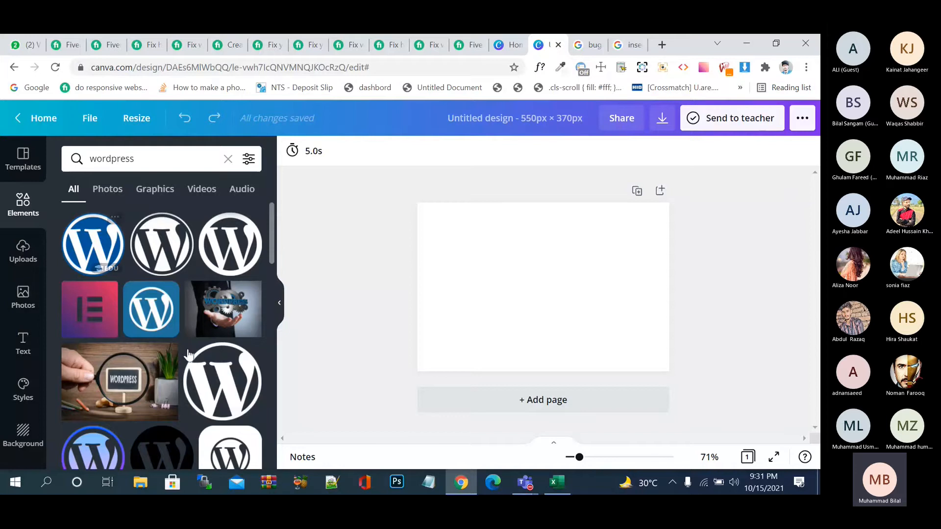
{"action": "left_click", "coordinate": [151, 307]}
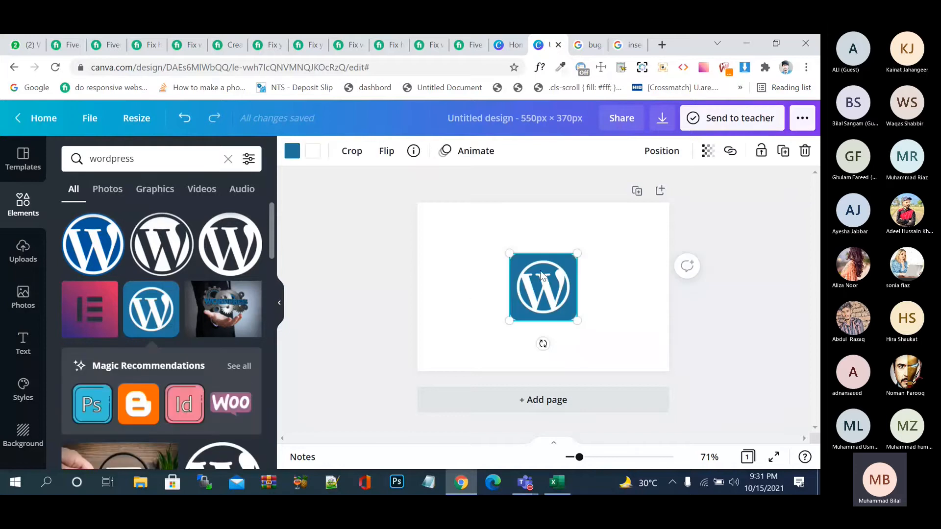
{"action": "left_click", "coordinate": [292, 152]}
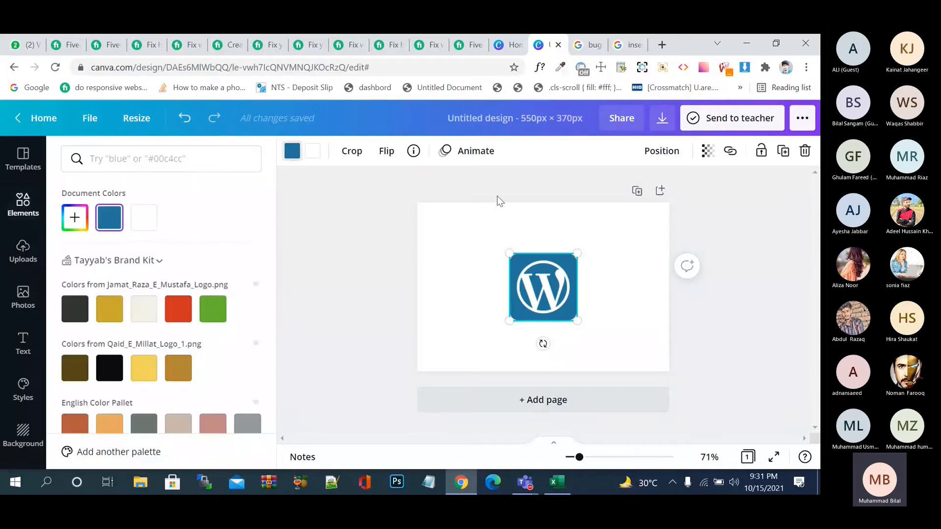
{"action": "key", "text": "Escape"}
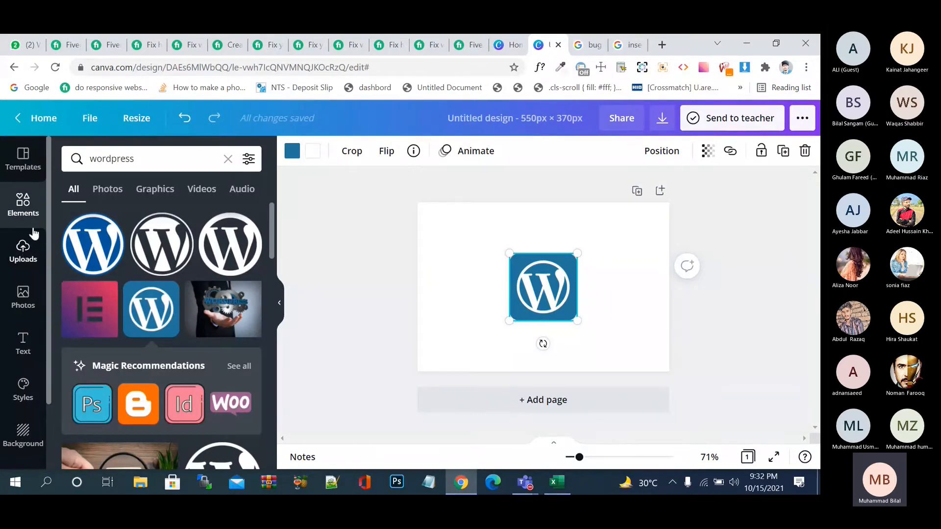
Step: Add a square shape and stretch it past the page edges so it fills the whole page in blue
{"action": "left_click", "coordinate": [24, 206]}
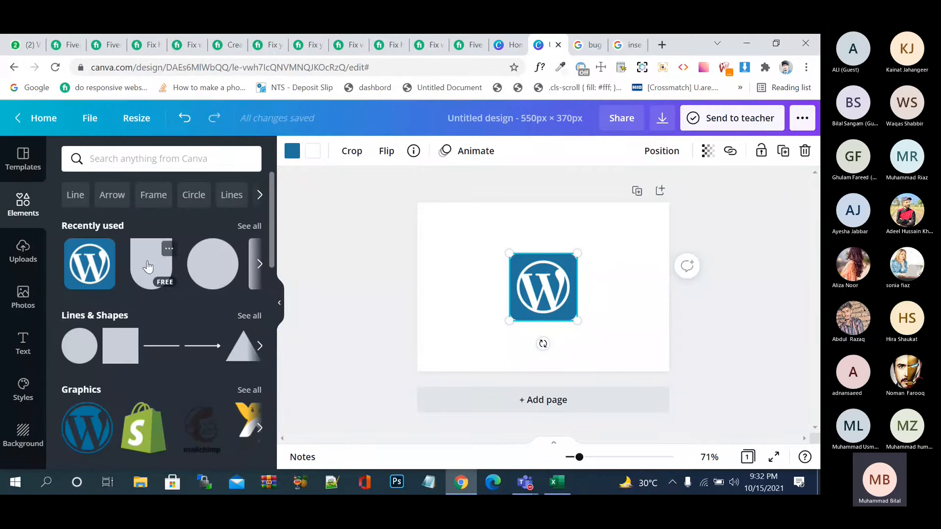
{"action": "left_click", "coordinate": [118, 349]}
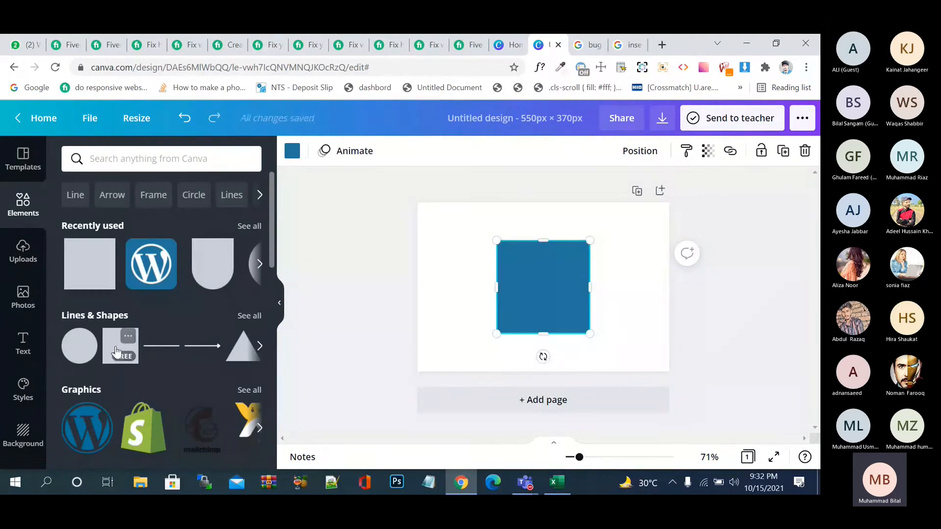
{"action": "left_click_drag", "start_coordinate": [495, 240], "coordinate": [376, 204]}
{"action": "left_click_drag", "start_coordinate": [494, 263], "coordinate": [495, 301]}
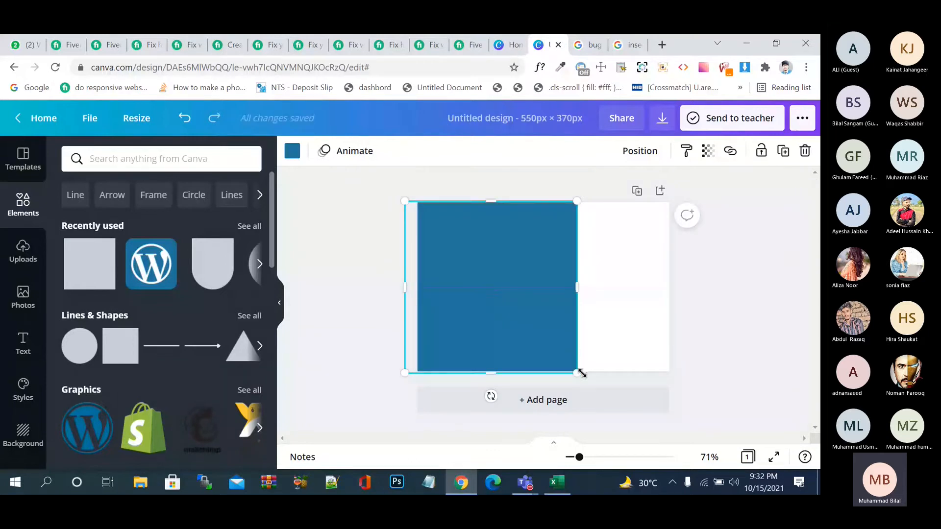
{"action": "left_click_drag", "start_coordinate": [581, 373], "coordinate": [598, 391]}
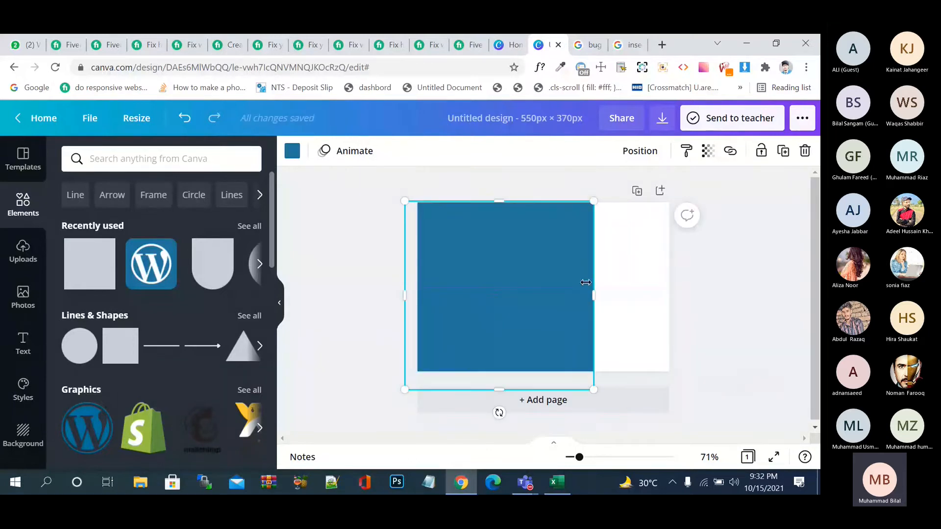
{"action": "left_click_drag", "start_coordinate": [592, 295], "coordinate": [694, 295]}
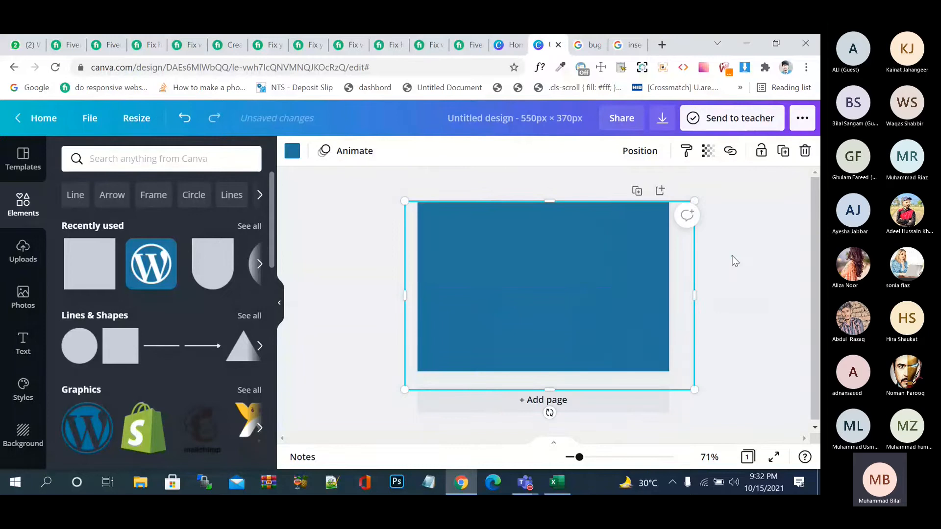
{"action": "left_click", "coordinate": [732, 257]}
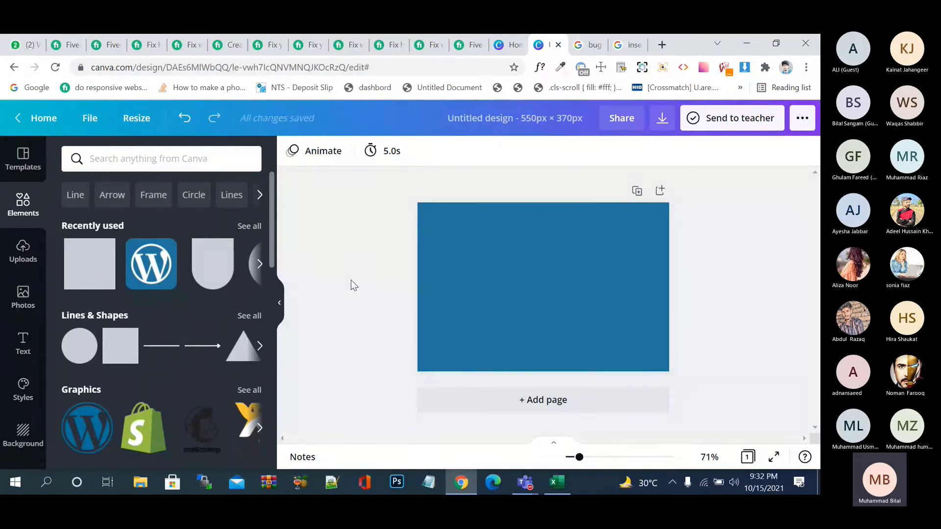
Step: Add the rounded-square WordPress icon, try several tile colours and settle on dark grey, and place it in the page's upper middle
{"action": "left_click", "coordinate": [139, 266]}
{"action": "left_click", "coordinate": [292, 151]}
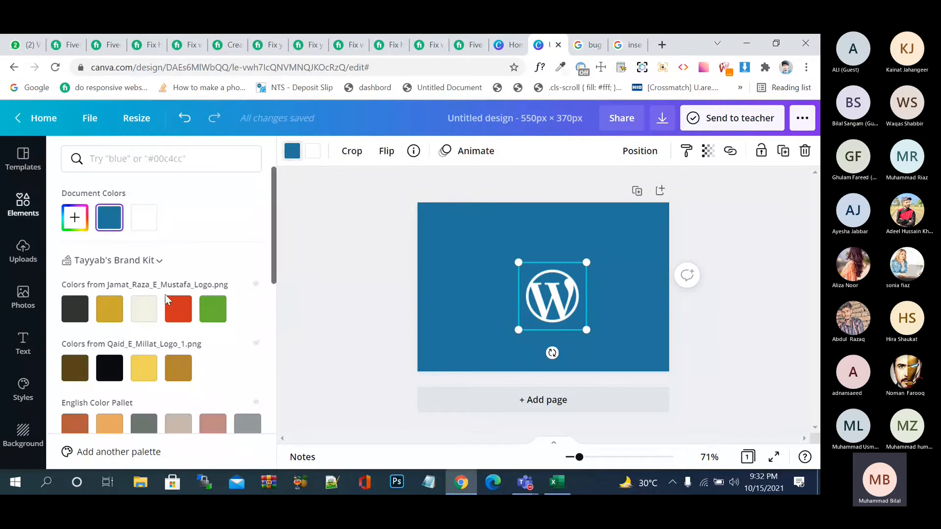
{"action": "left_click", "coordinate": [179, 309]}
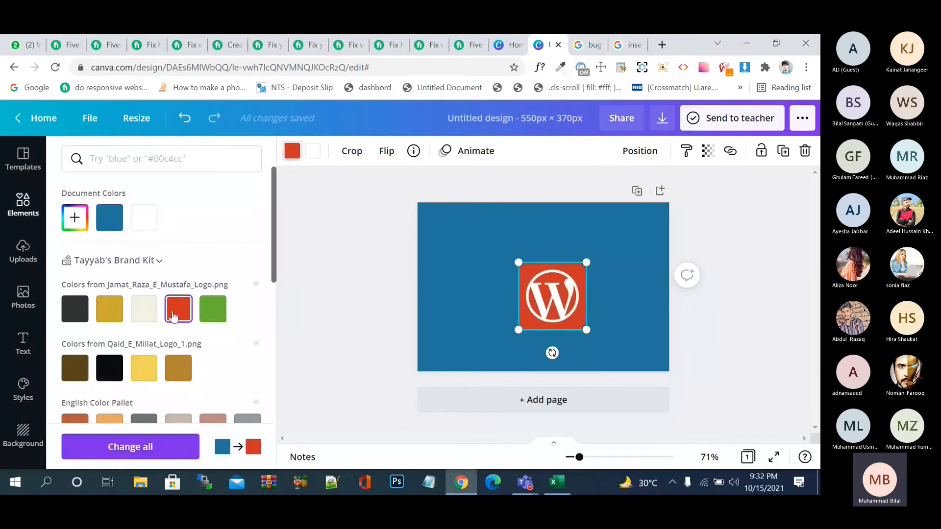
{"action": "left_click", "coordinate": [215, 310]}
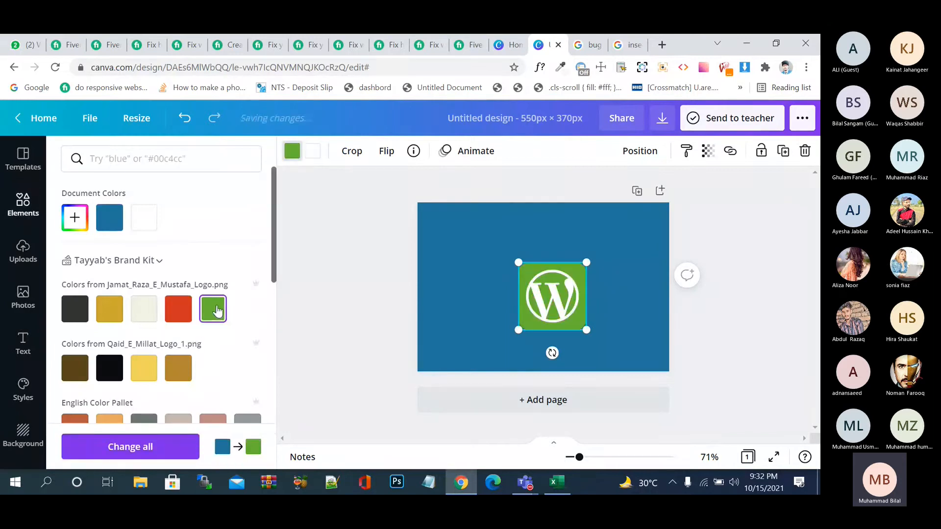
{"action": "left_click", "coordinate": [110, 309]}
{"action": "left_click", "coordinate": [75, 308]}
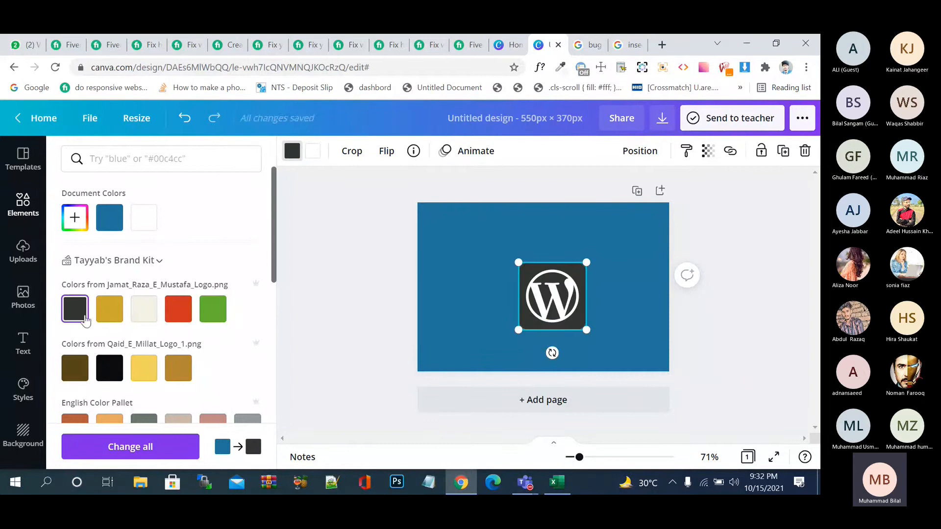
{"action": "left_click", "coordinate": [110, 367]}
{"action": "left_click", "coordinate": [144, 217]}
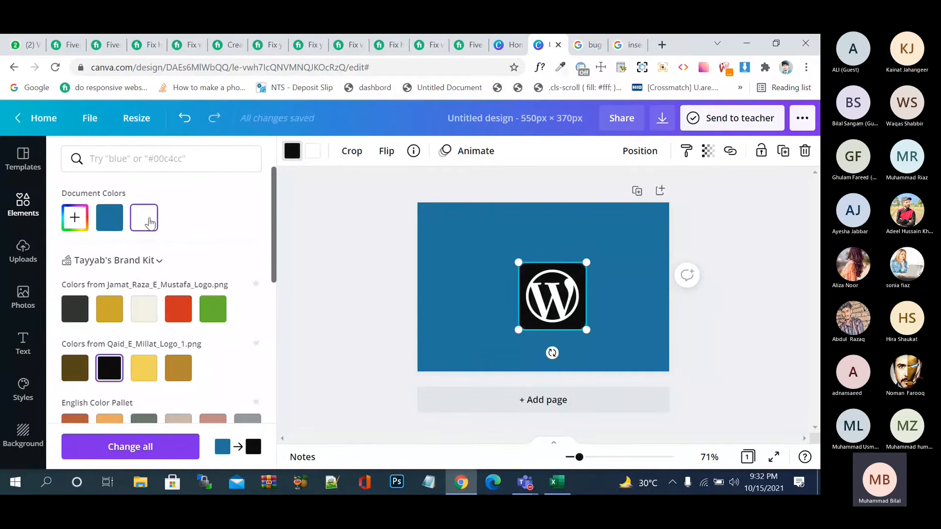
{"action": "left_click", "coordinate": [75, 309]}
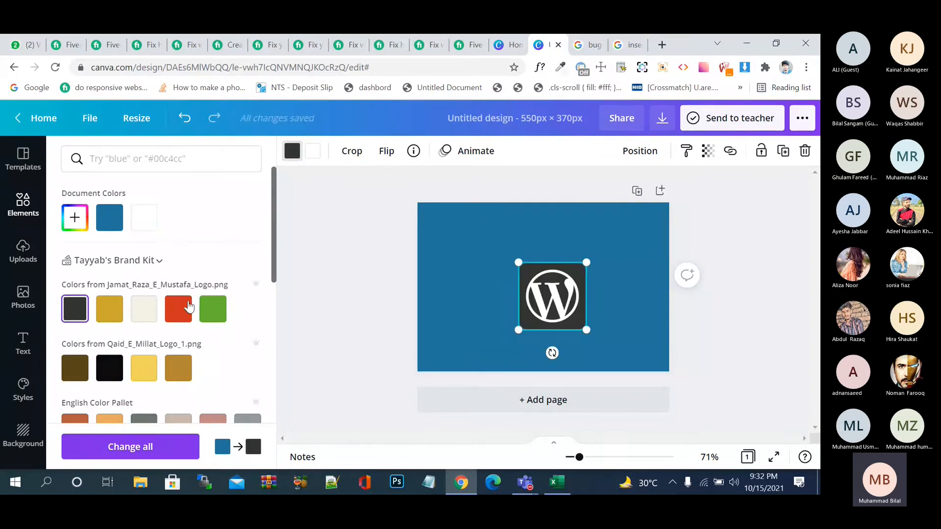
{"action": "key", "text": "Escape"}
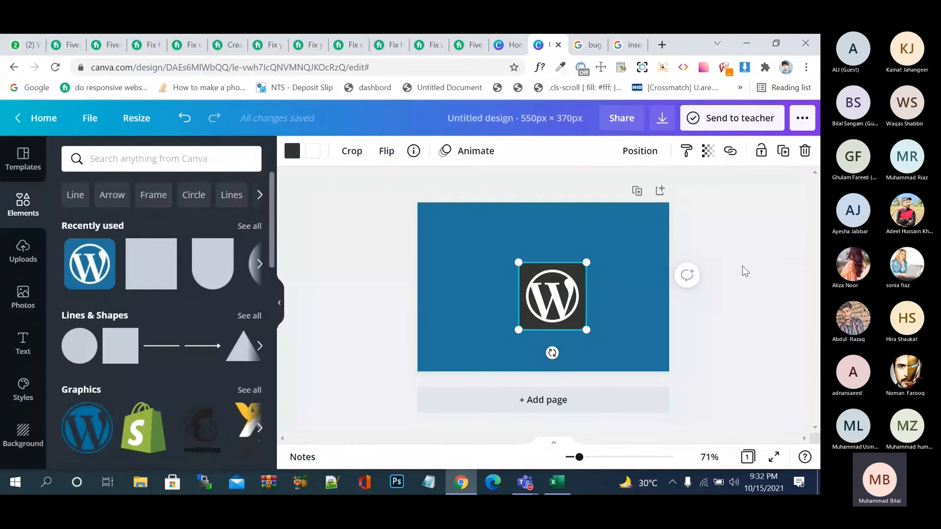
{"action": "left_click", "coordinate": [741, 269]}
{"action": "left_click_drag", "start_coordinate": [561, 288], "coordinate": [546, 249]}
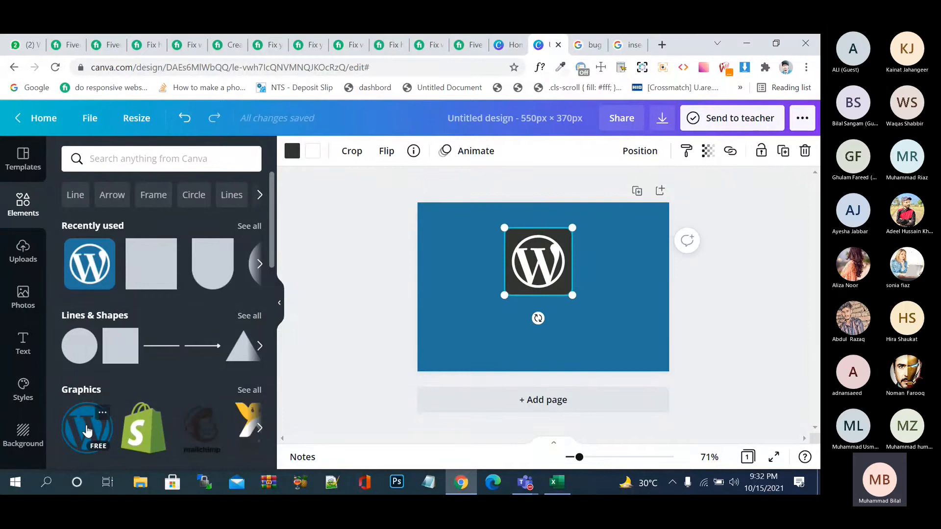
Step: Add the round WordPress logo graphic beside the square icon and recolour it white
{"action": "left_click", "coordinate": [87, 431]}
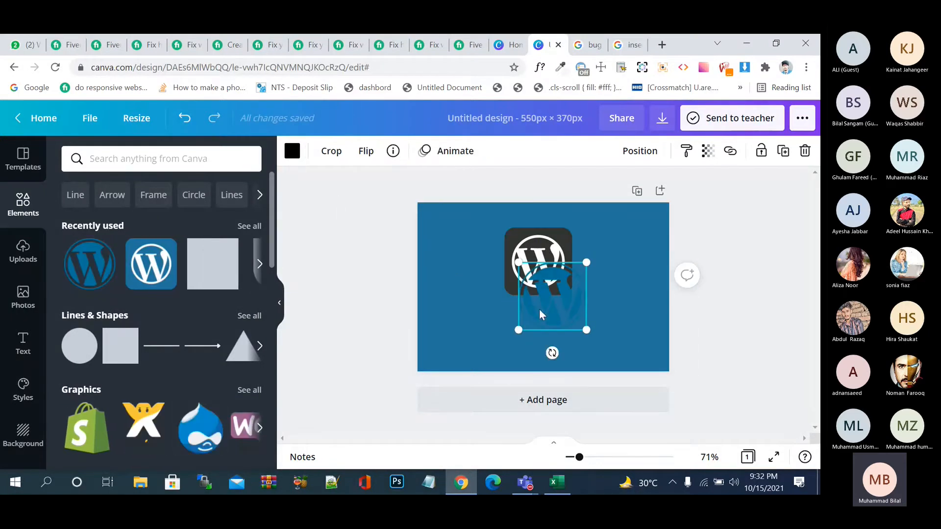
{"action": "left_click_drag", "start_coordinate": [552, 313], "coordinate": [610, 289]}
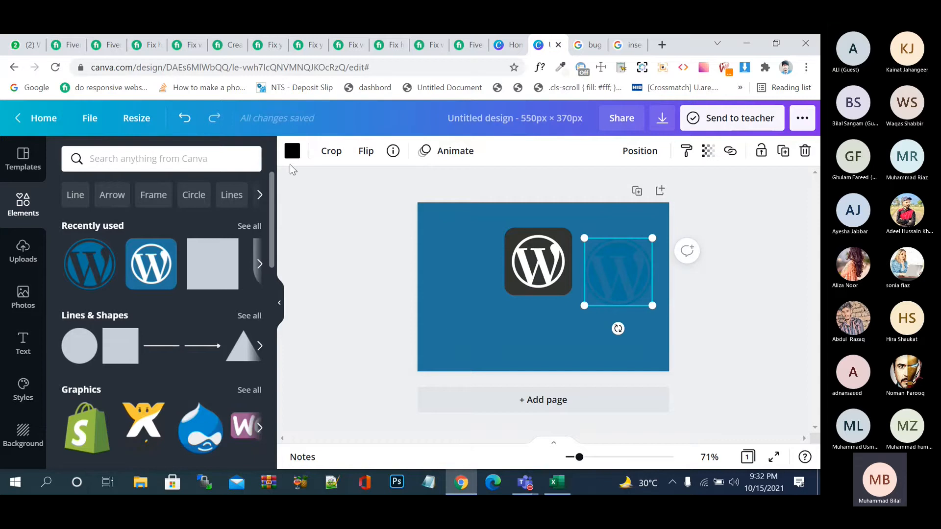
{"action": "left_click", "coordinate": [292, 151]}
{"action": "left_click", "coordinate": [213, 217]}
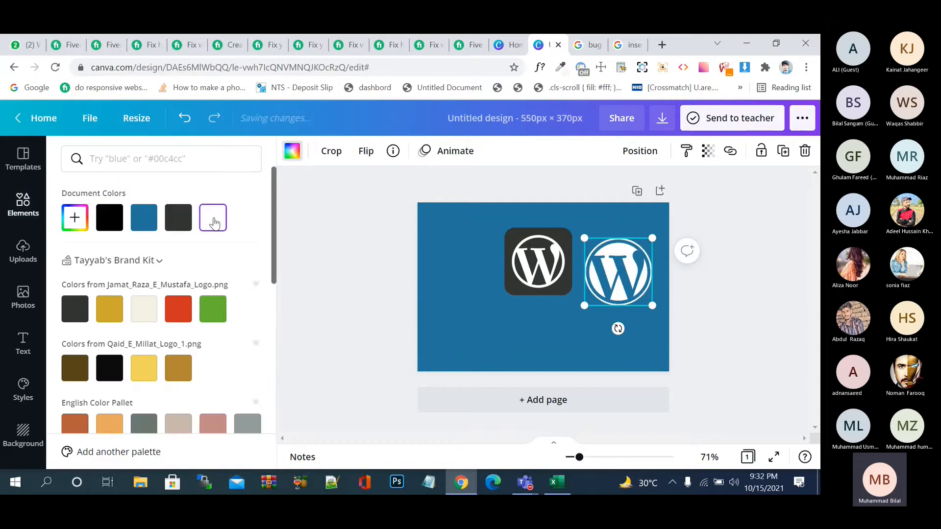
Step: Delete the dark grey WordPress icon and move the white round logo to the page's upper centre
{"action": "left_click", "coordinate": [537, 271]}
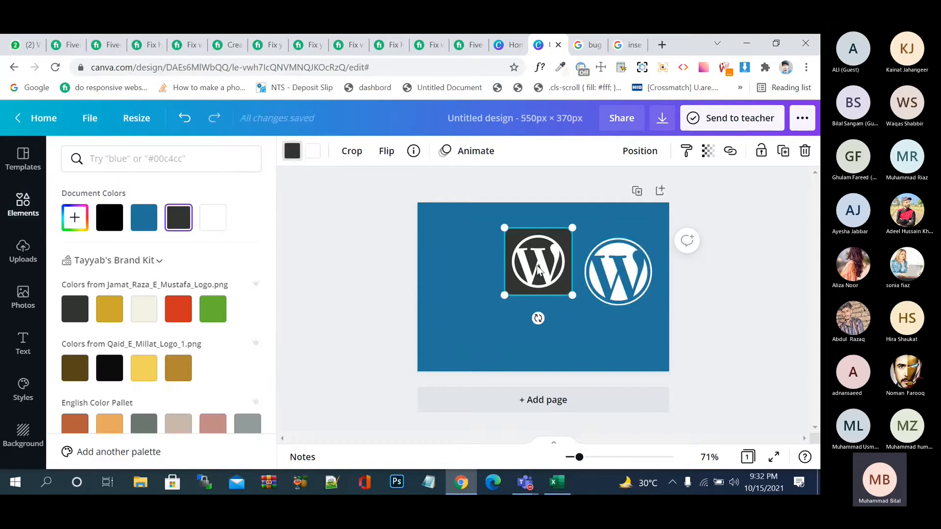
{"action": "key", "text": "Delete"}
{"action": "left_click_drag", "start_coordinate": [619, 260], "coordinate": [544, 254]}
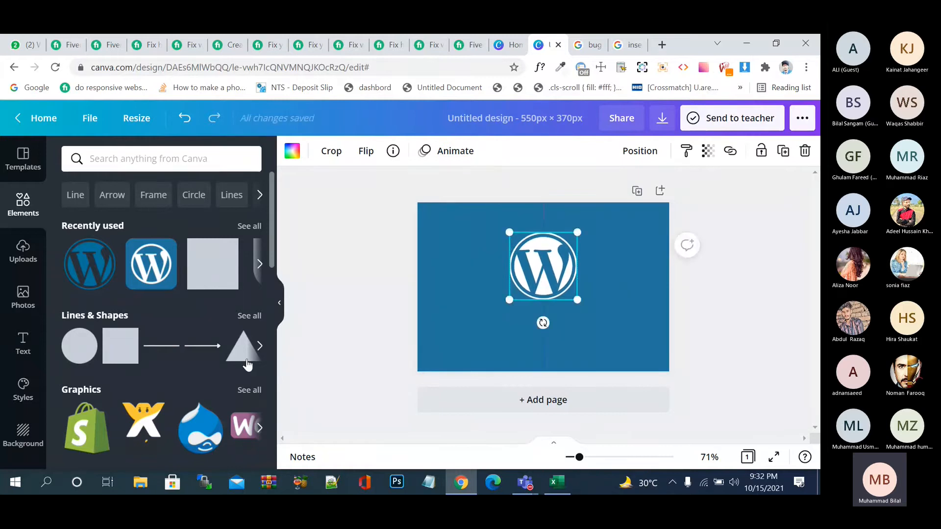
Step: Add a heading text to the page and delete the narrow duplicate heading, keeping the single-line one
{"action": "left_click", "coordinate": [23, 341]}
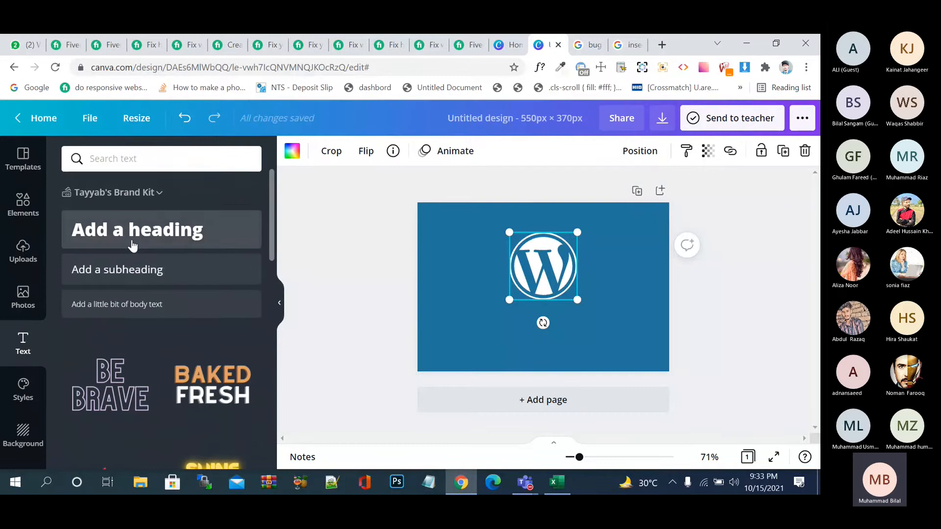
{"action": "left_click", "coordinate": [147, 241]}
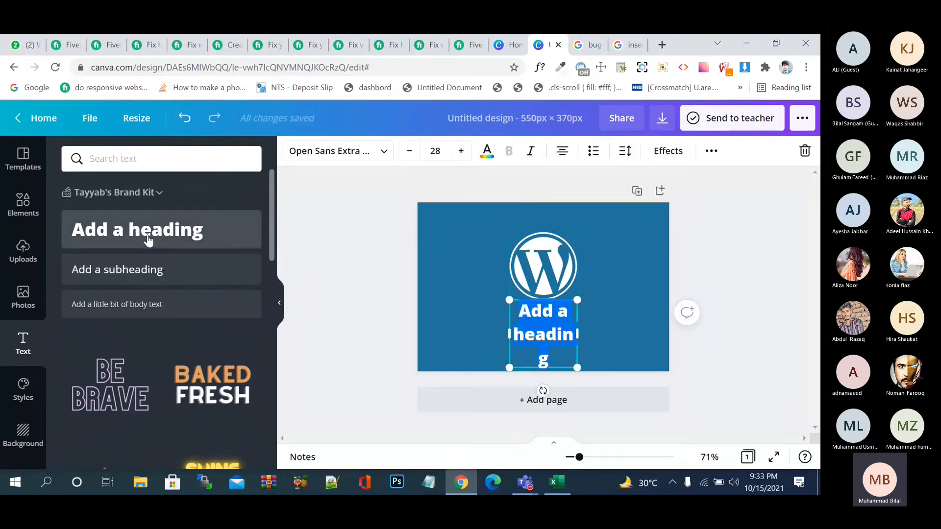
{"action": "left_click", "coordinate": [147, 240]}
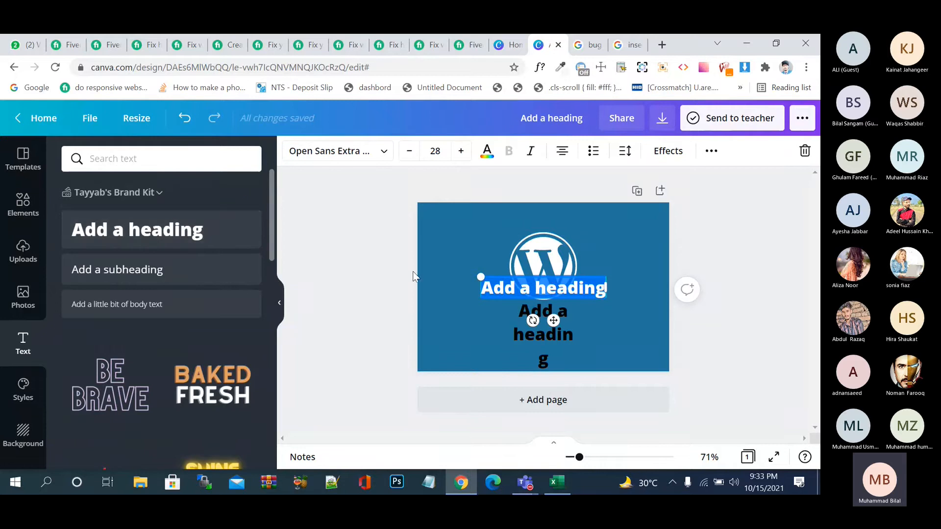
{"action": "left_click", "coordinate": [810, 231]}
{"action": "left_click", "coordinate": [563, 333]}
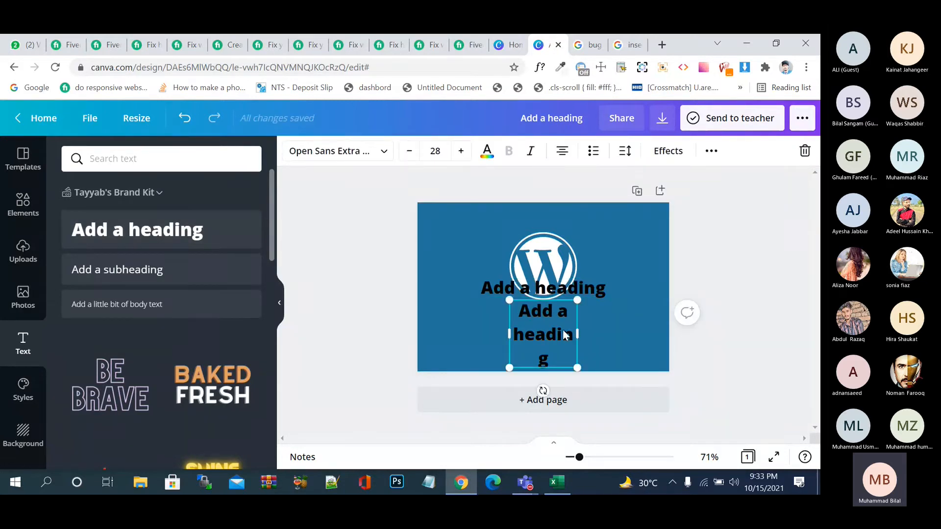
{"action": "key", "text": "Delete"}
Step: Move the heading to the page's upper edge and the WordPress logo down to the page's centre
{"action": "left_click_drag", "start_coordinate": [589, 297], "coordinate": [580, 221]}
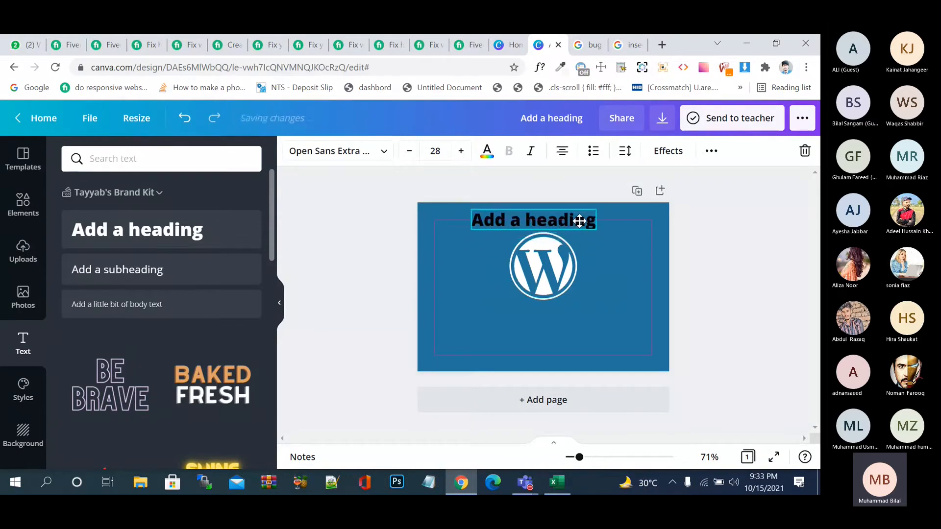
{"action": "left_click", "coordinate": [543, 264]}
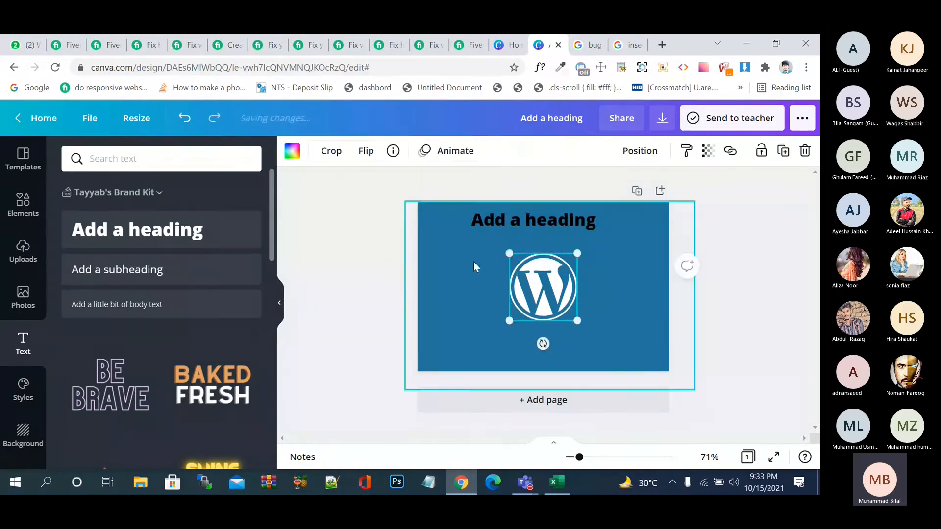
Step: Add a red rectangle as a full-width banner behind the heading, and shift the WordPress logo slightly down below it
{"action": "left_click", "coordinate": [23, 204]}
{"action": "left_click", "coordinate": [120, 345]}
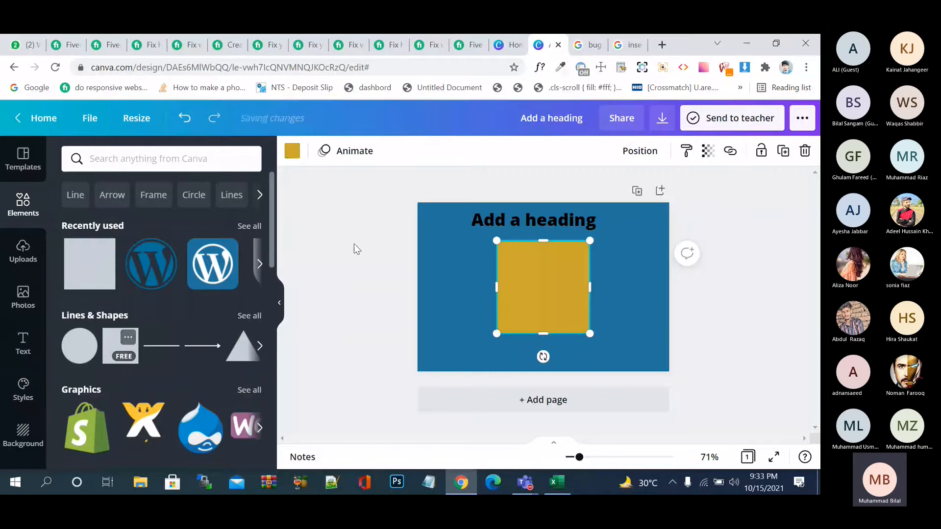
{"action": "left_click", "coordinate": [291, 153]}
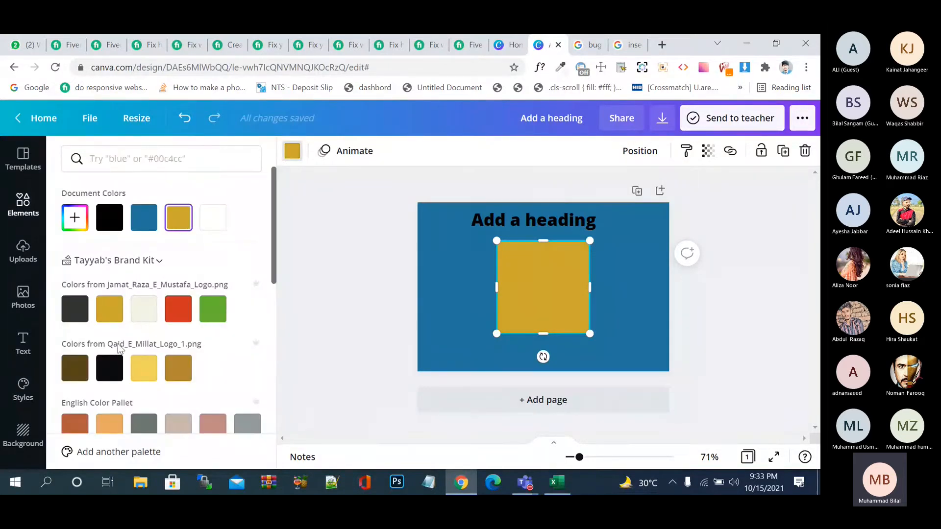
{"action": "left_click", "coordinate": [179, 309]}
{"action": "left_click_drag", "start_coordinate": [554, 243], "coordinate": [414, 223]}
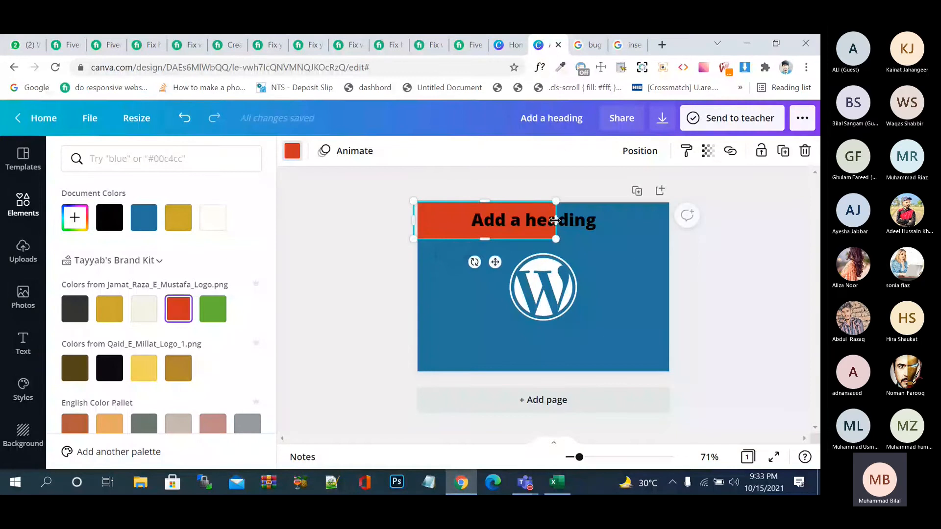
{"action": "left_click_drag", "start_coordinate": [556, 220], "coordinate": [688, 201]}
{"action": "left_click", "coordinate": [738, 240]}
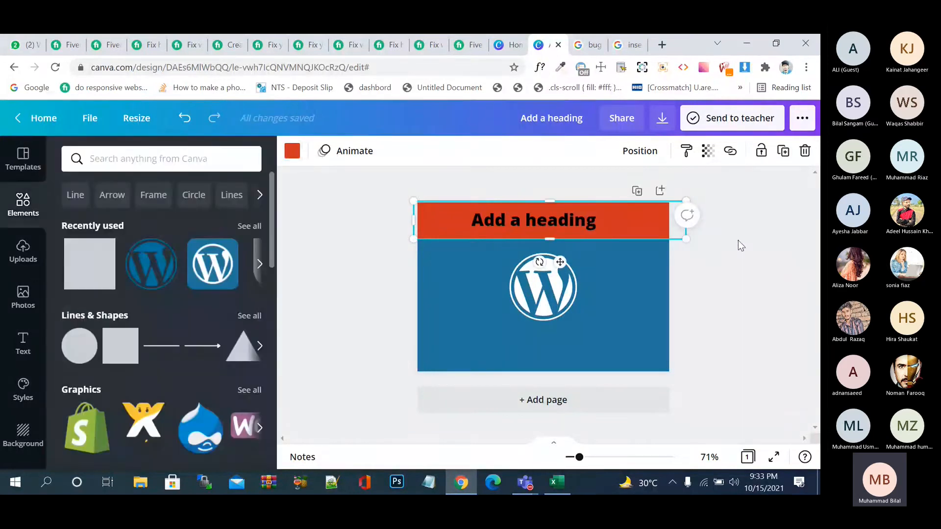
{"action": "left_click", "coordinate": [548, 297]}
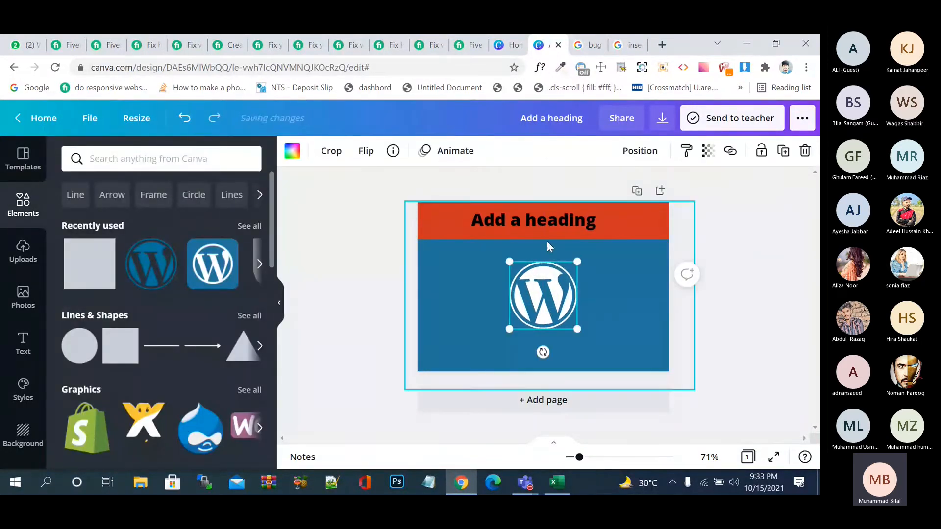
Step: Change the colour of the heading text on the red banner to white
{"action": "left_click", "coordinate": [552, 219]}
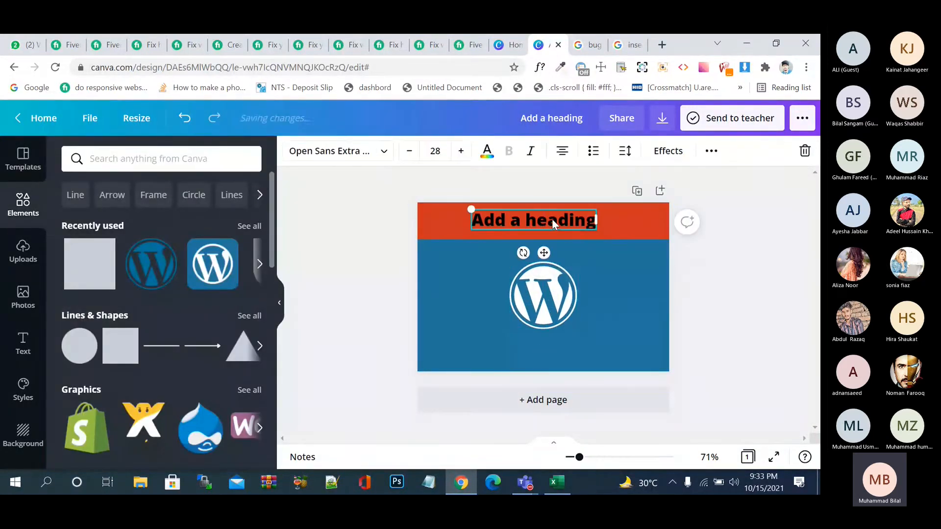
{"action": "left_click", "coordinate": [485, 152]}
{"action": "left_click", "coordinate": [208, 213]}
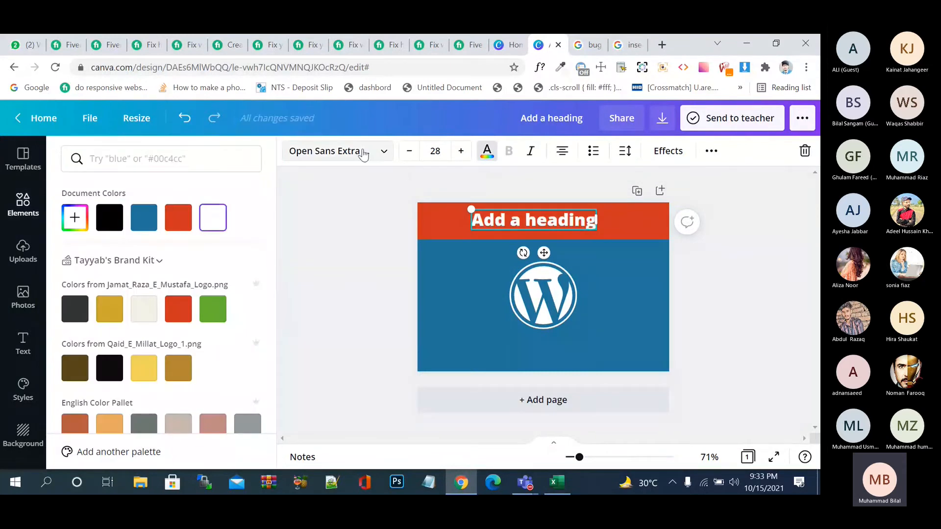
Step: Search the fonts for "h", try UL Sajid Heading Regular and set the heading to Cooper Hewitt Heavy
{"action": "left_click", "coordinate": [333, 152]}
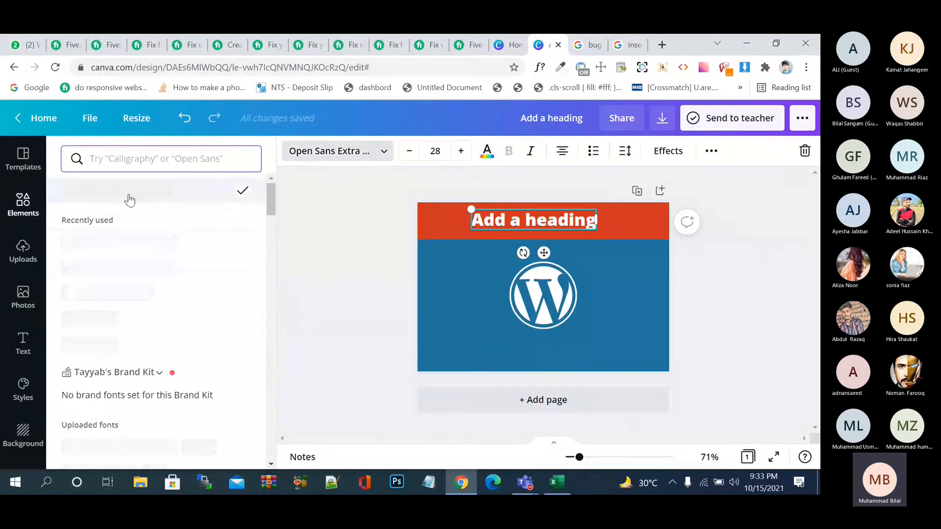
{"action": "left_click", "coordinate": [145, 158]}
{"action": "type", "text": "ha"}
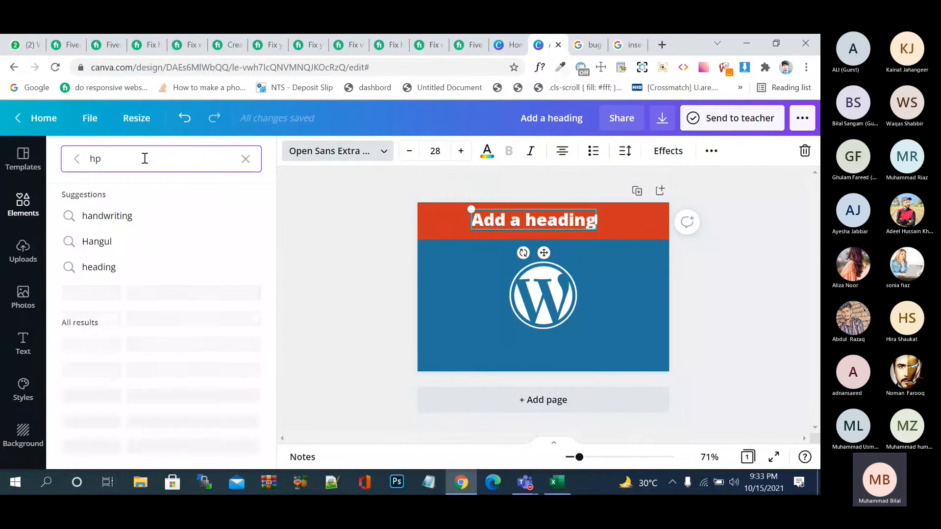
{"action": "key", "text": "BackSpace"}
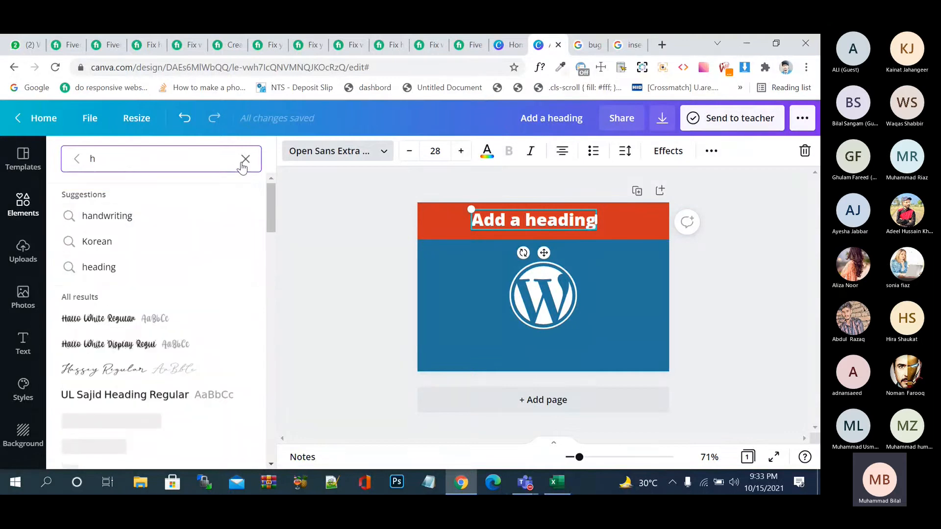
{"action": "left_click", "coordinate": [120, 396]}
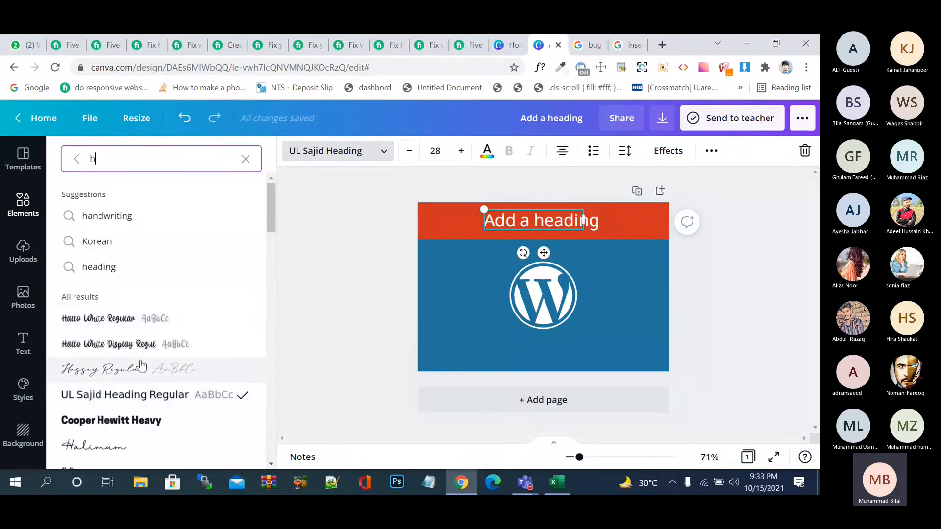
{"action": "left_click", "coordinate": [111, 420]}
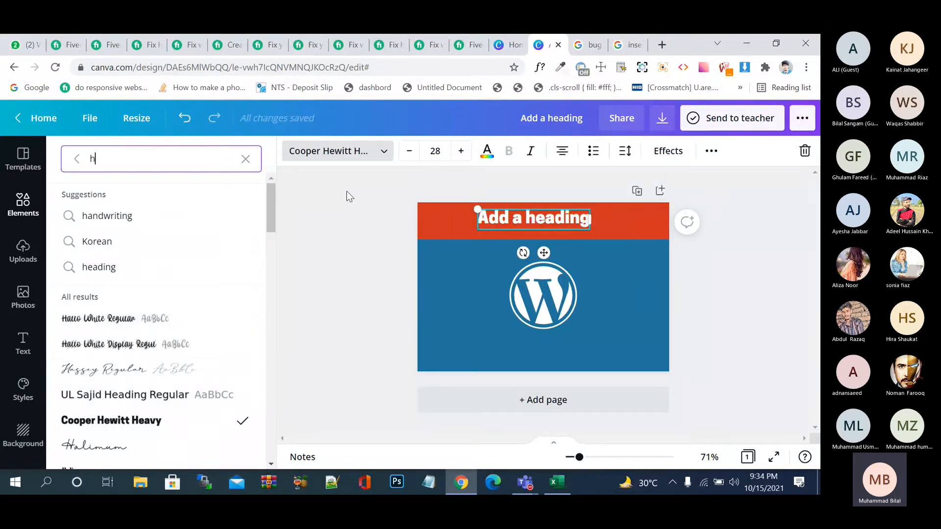
{"action": "left_click", "coordinate": [343, 151]}
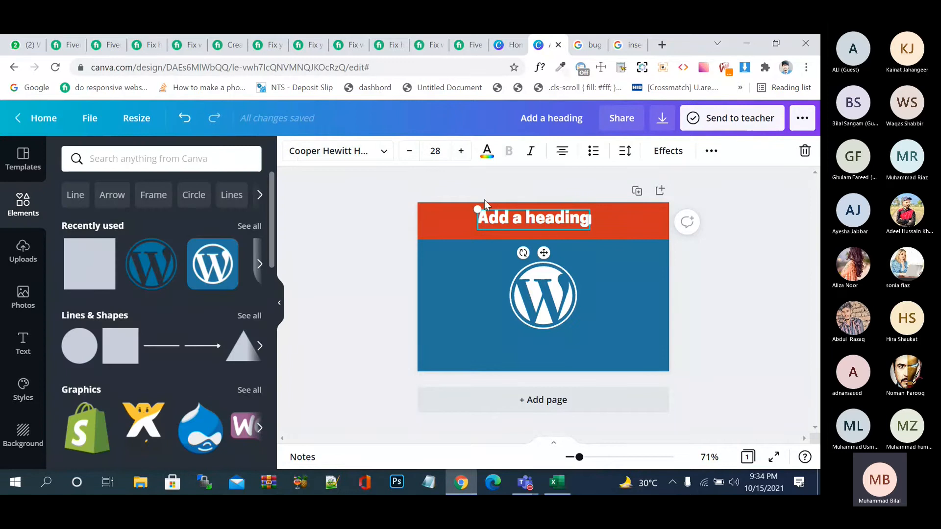
Step: Replace the heading's placeholder text with "Wordpres Bug Fixing"
{"action": "double_click", "coordinate": [495, 217]}
{"action": "type", "text": "wi"}
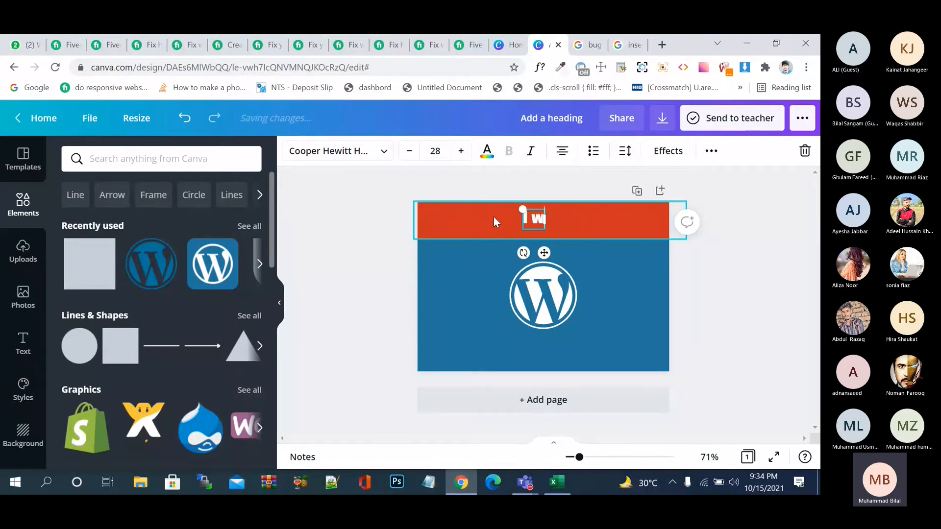
{"action": "key", "text": "BackSpace"}
{"action": "key", "text": "BackSpace"}
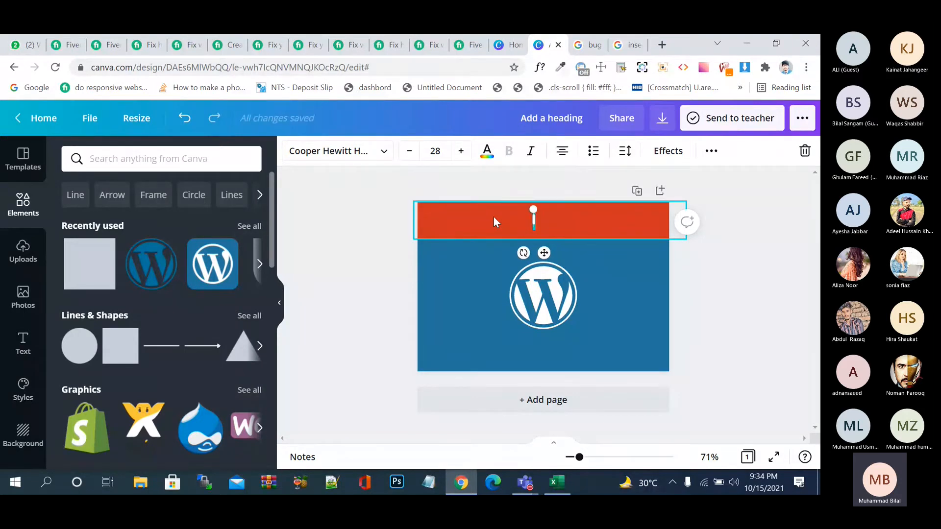
{"action": "type", "text": "Wordpre"}
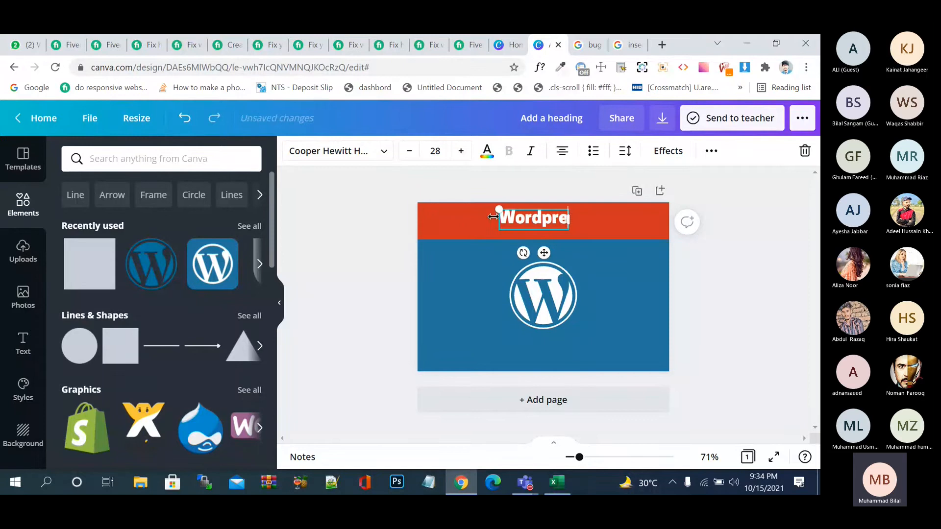
{"action": "type", "text": "s Bug F"}
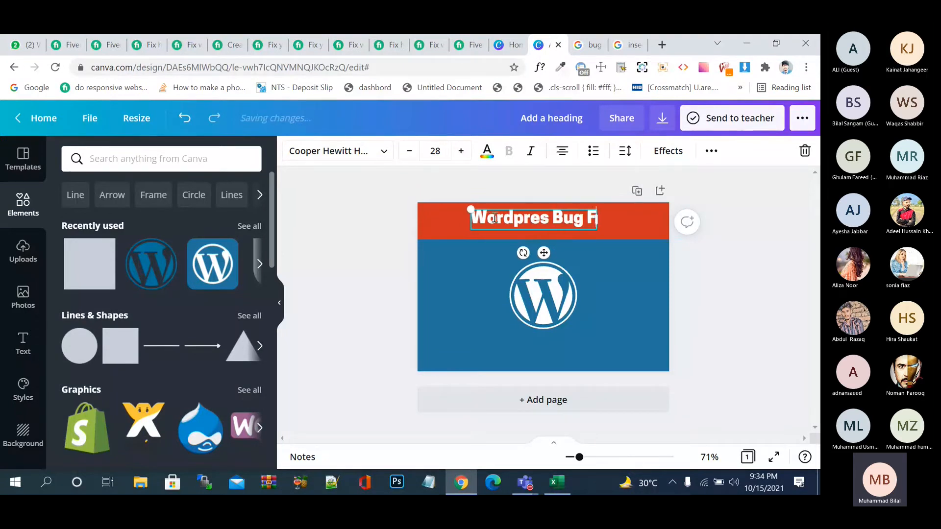
{"action": "type", "text": "ixq"}
{"action": "key", "text": "BackSpace"}
{"action": "type", "text": "i"}
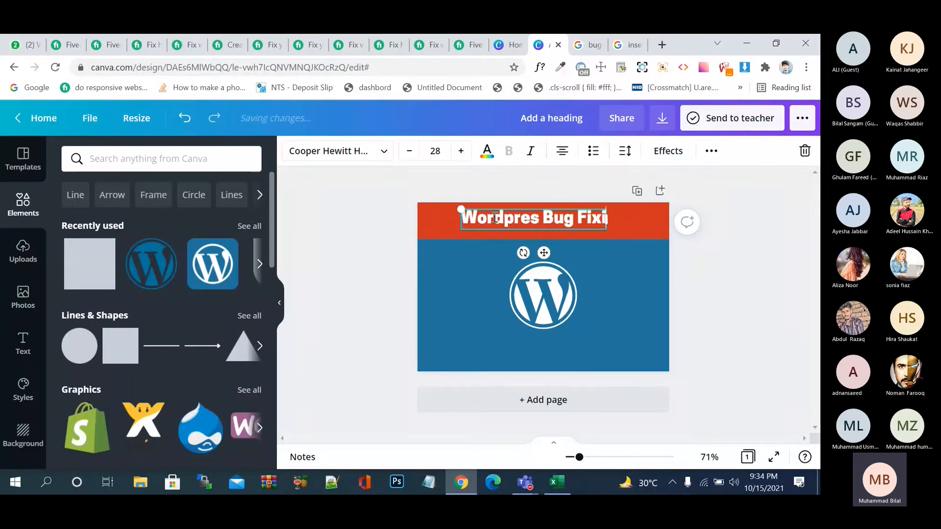
{"action": "type", "text": "ng"}
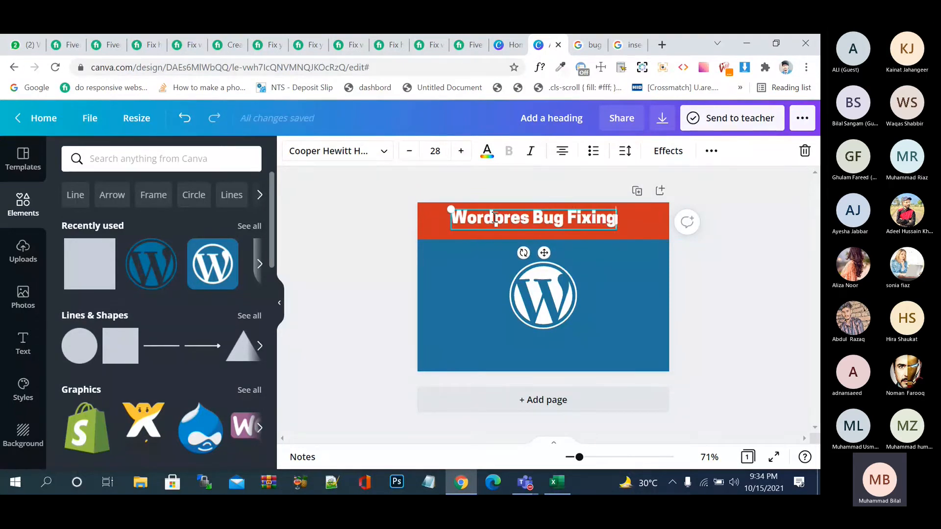
Step: Search the fonts for "mont" and set the heading's font to Montserrat Semi-Bold
{"action": "left_click", "coordinate": [385, 152]}
{"action": "left_click", "coordinate": [241, 160]}
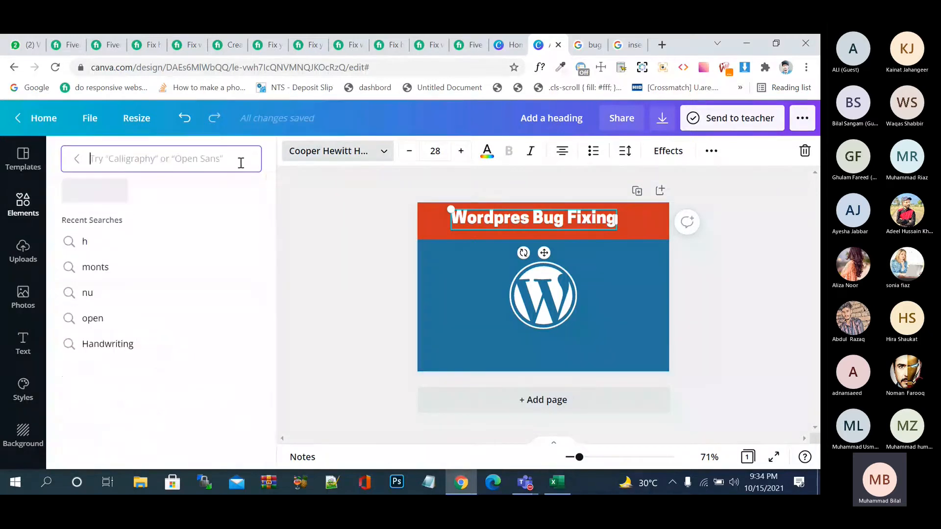
{"action": "scroll", "coordinate": [156, 361], "scroll_direction": "down", "scroll_amount": 1}
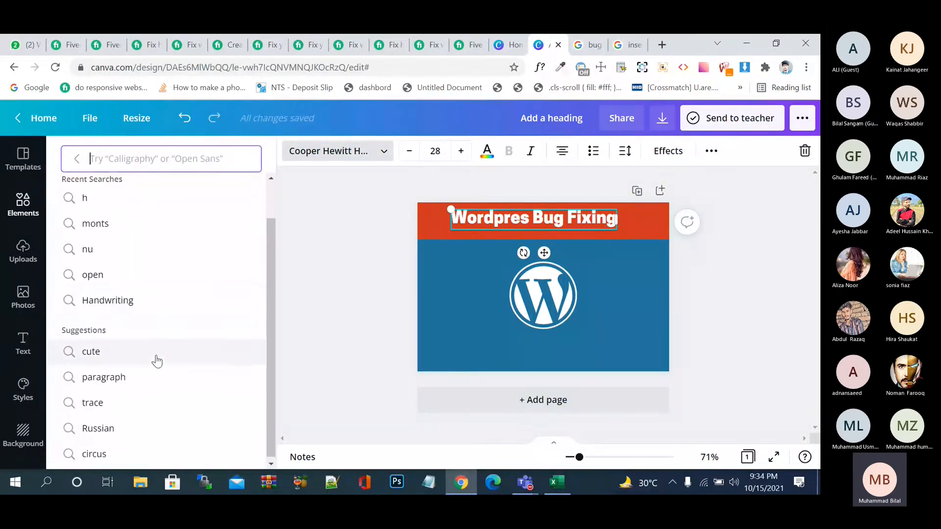
{"action": "scroll", "coordinate": [156, 230], "scroll_direction": "up", "scroll_amount": 1}
{"action": "left_click", "coordinate": [160, 160]}
{"action": "type", "text": "m"}
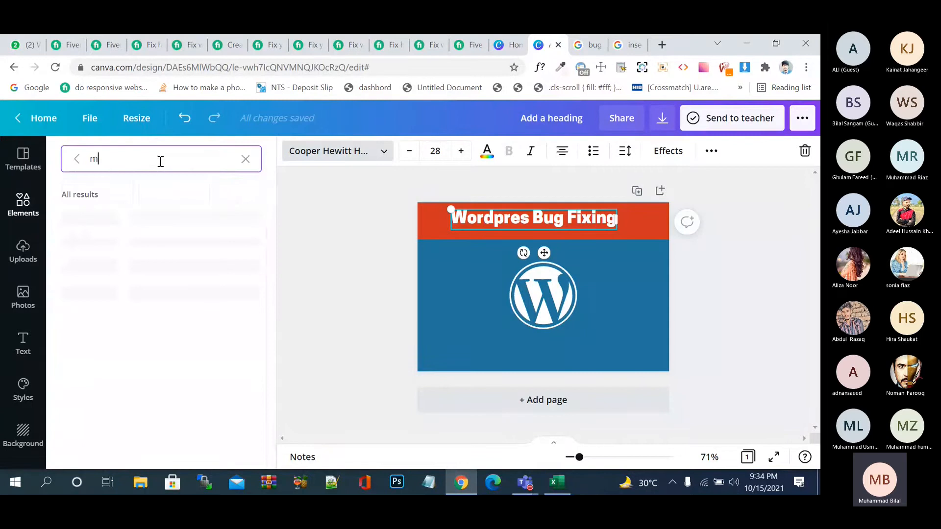
{"action": "type", "text": "on"}
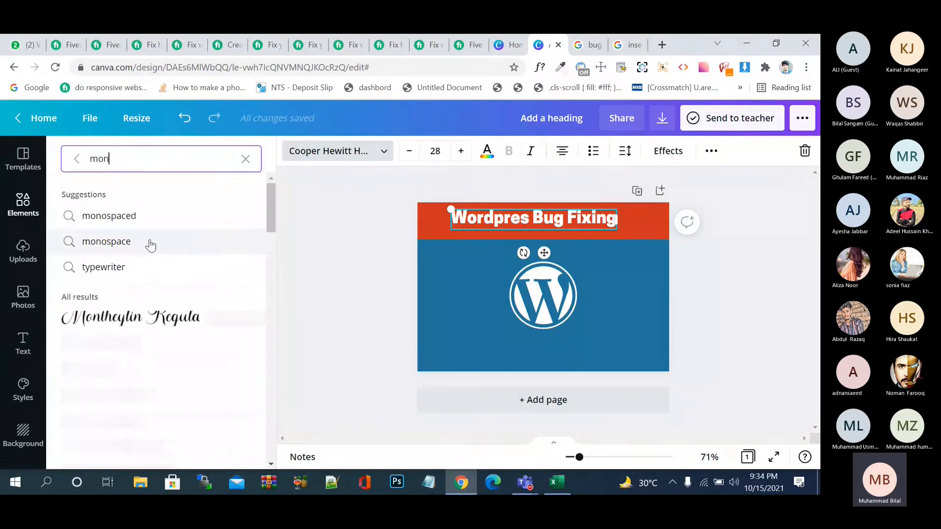
{"action": "type", "text": "t"}
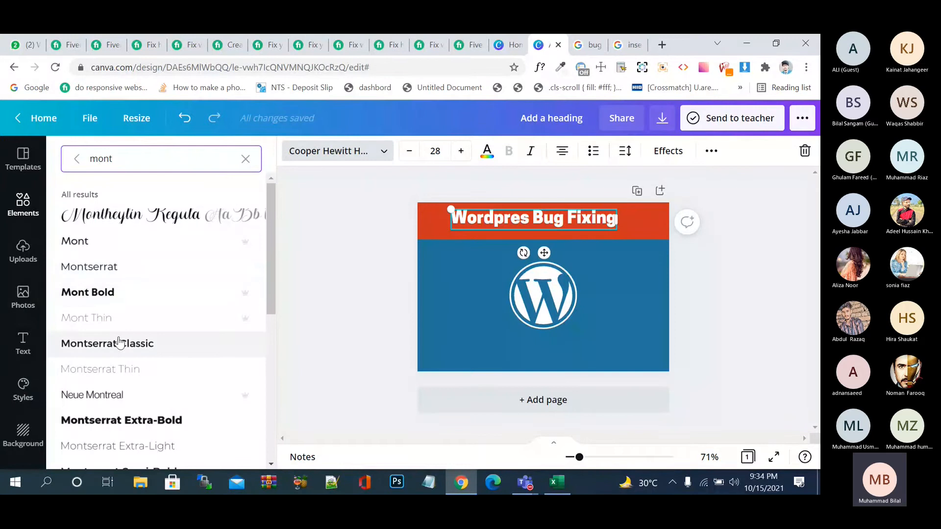
{"action": "left_click", "coordinate": [120, 342]}
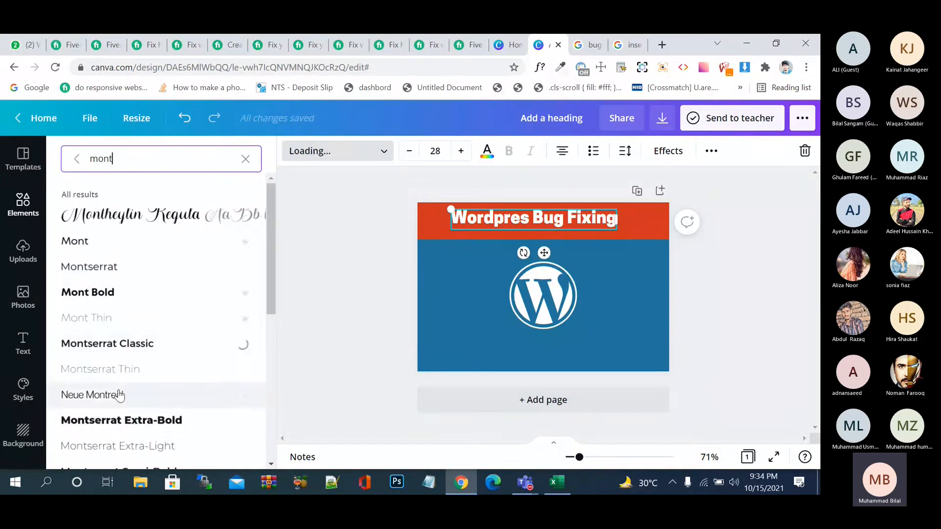
{"action": "left_click", "coordinate": [125, 420]}
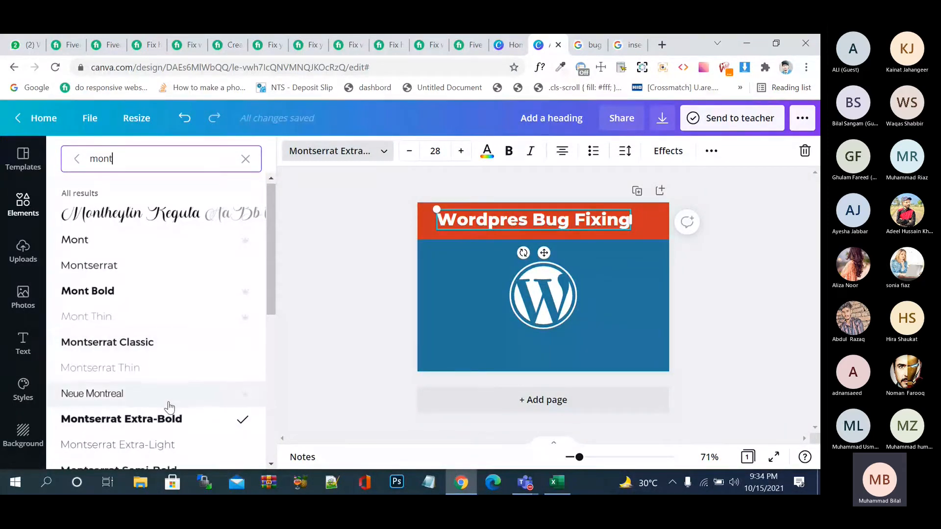
{"action": "scroll", "coordinate": [168, 405], "scroll_direction": "down", "scroll_amount": 3}
{"action": "left_click", "coordinate": [174, 314]}
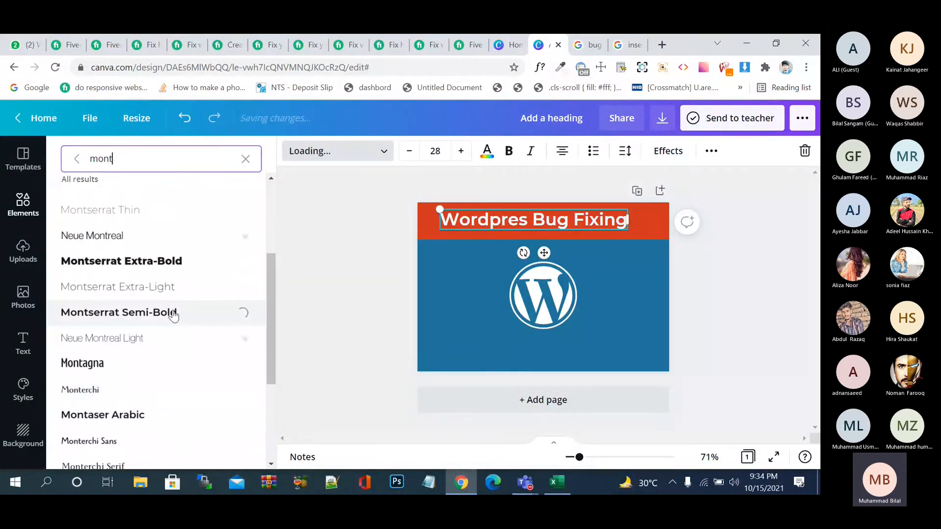
{"action": "key", "text": "Escape"}
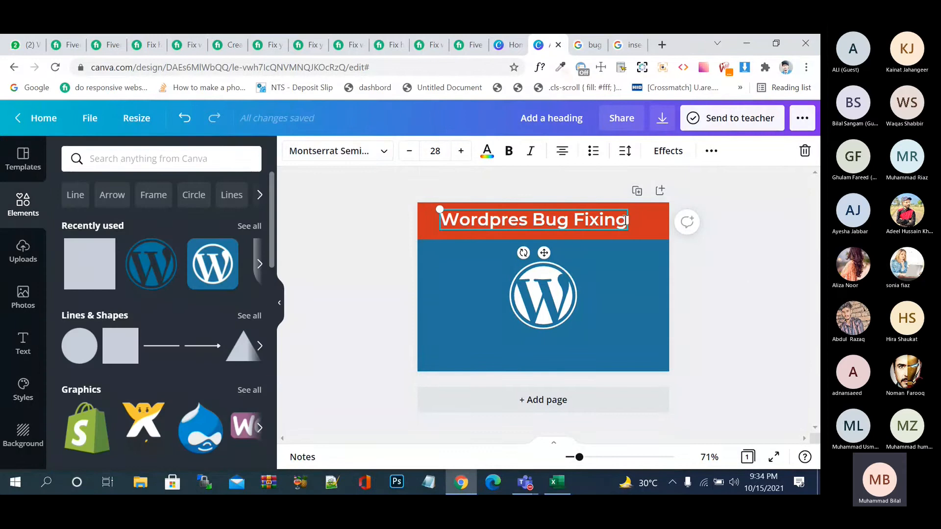
Step: Widen the heading's text box to the full page width and centre-align its text
{"action": "left_click_drag", "start_coordinate": [628, 220], "coordinate": [671, 216]}
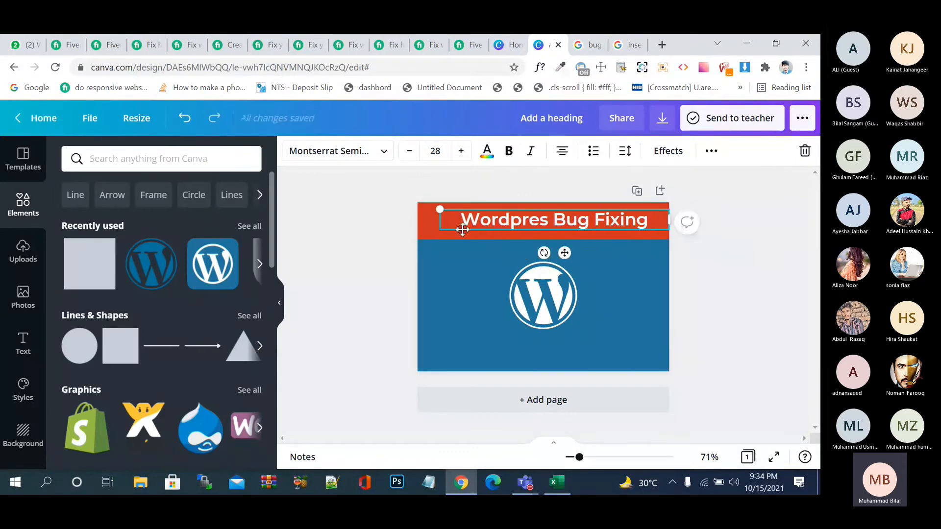
{"action": "left_click_drag", "start_coordinate": [440, 219], "coordinate": [417, 219]}
{"action": "left_click", "coordinate": [562, 158]}
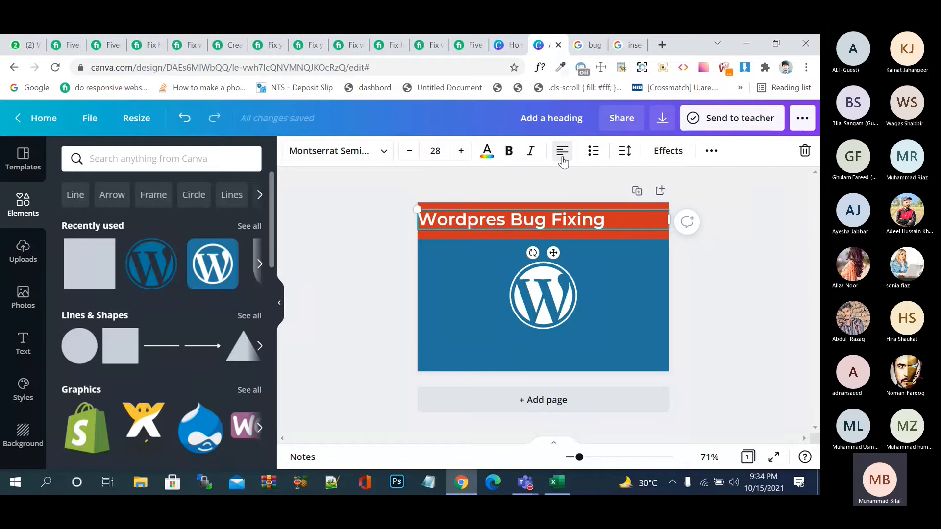
{"action": "left_click", "coordinate": [561, 158]}
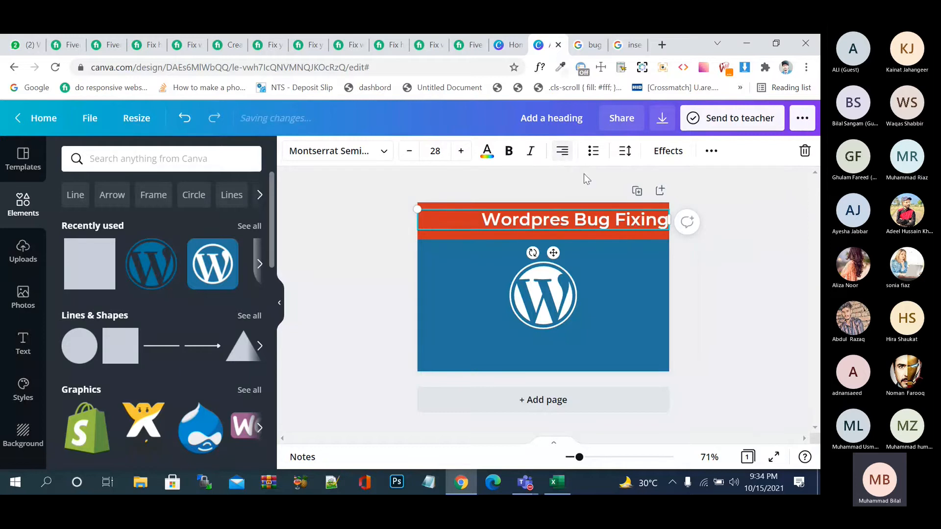
{"action": "left_click", "coordinate": [561, 158]}
{"action": "left_click", "coordinate": [758, 260]}
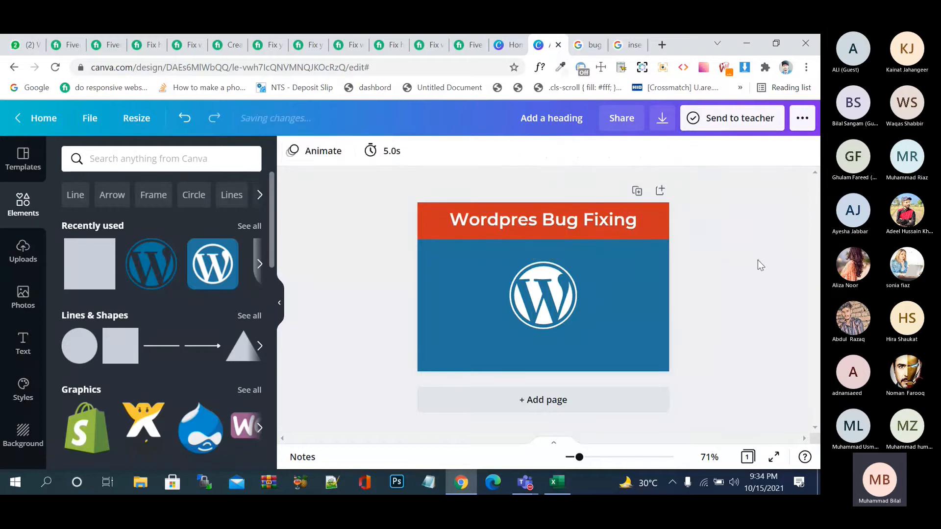
Step: Convert the heading to uppercase and move the WordPress logo slightly up, closer to the red banner
{"action": "left_click", "coordinate": [662, 223]}
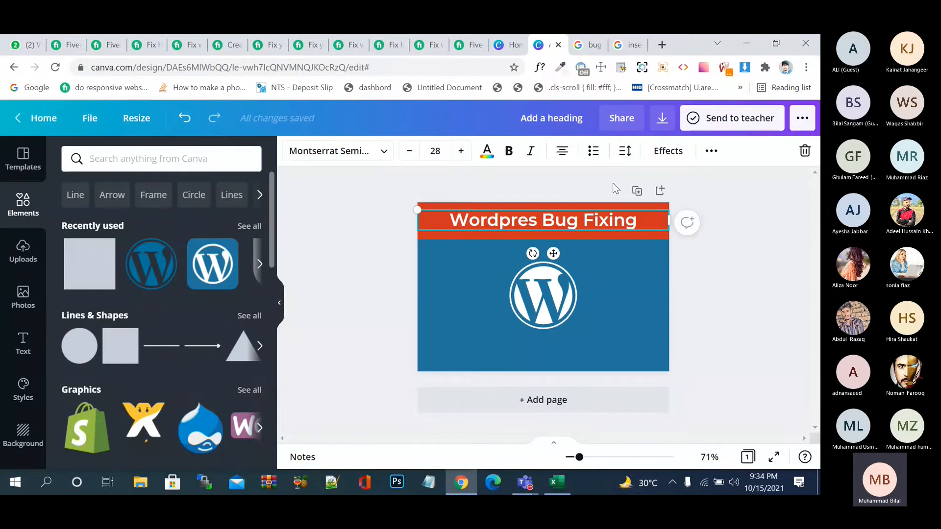
{"action": "left_click", "coordinate": [705, 153]}
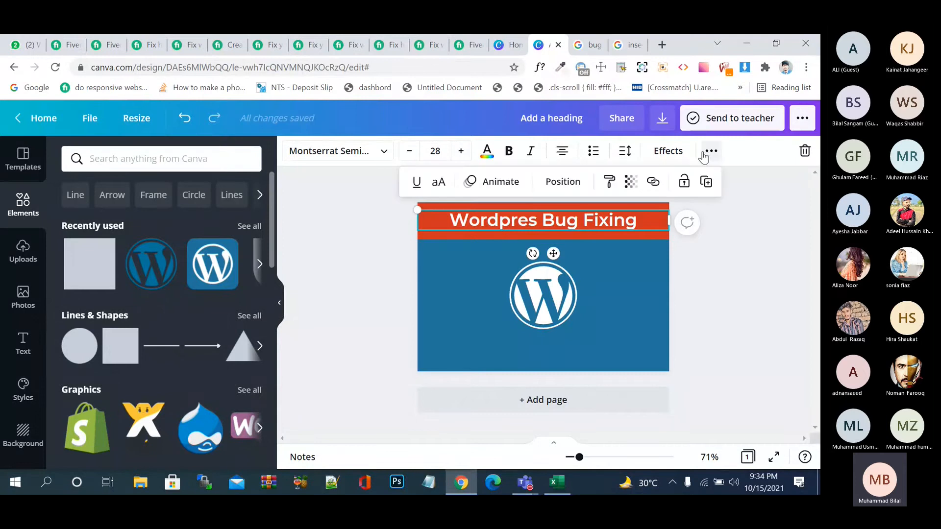
{"action": "left_click", "coordinate": [438, 183]}
{"action": "left_click", "coordinate": [740, 301]}
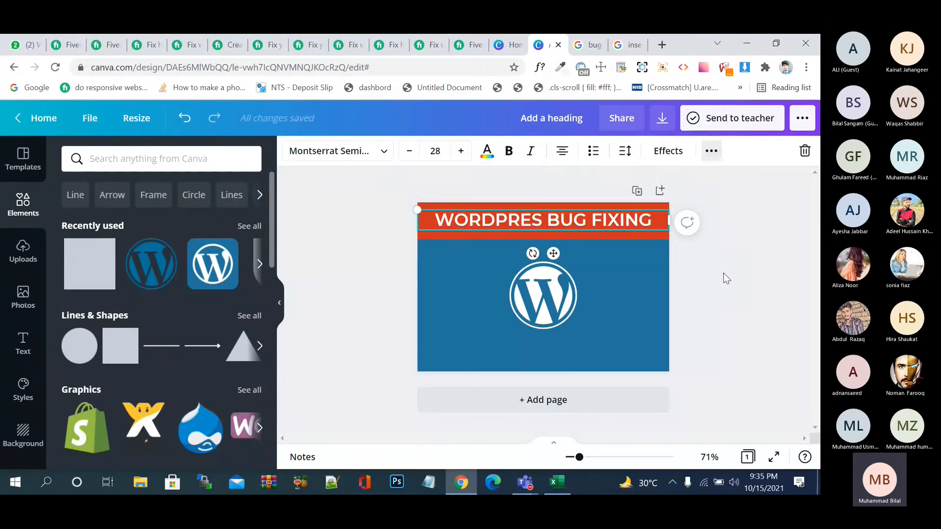
{"action": "left_click", "coordinate": [723, 272]}
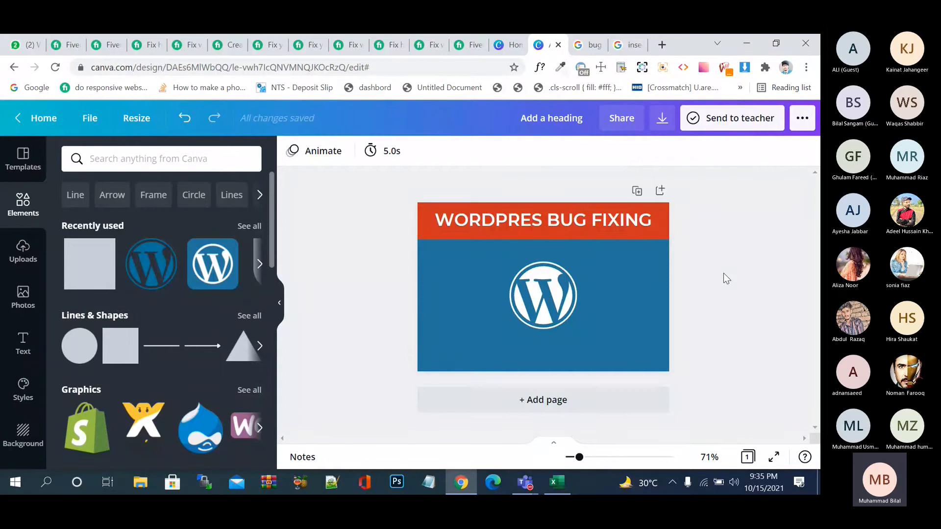
{"action": "left_click_drag", "start_coordinate": [560, 294], "coordinate": [557, 277]}
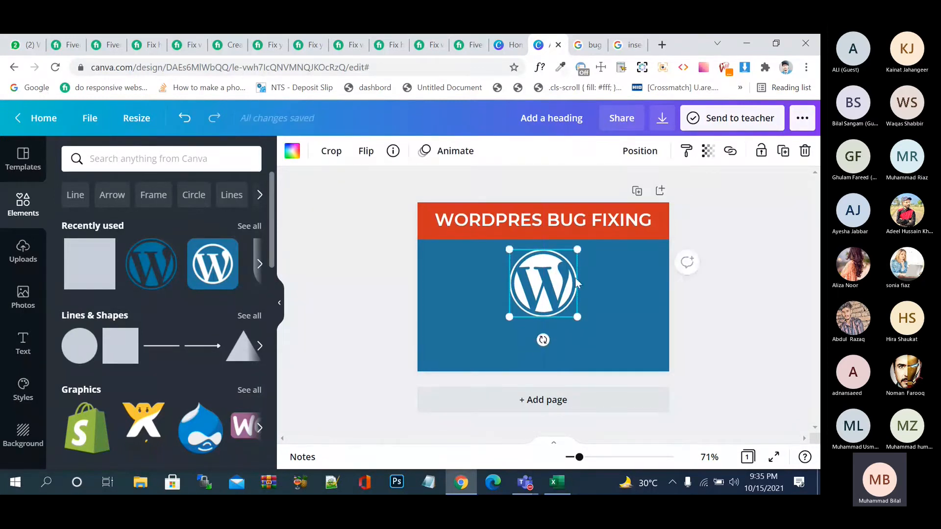
{"action": "left_click", "coordinate": [771, 284]}
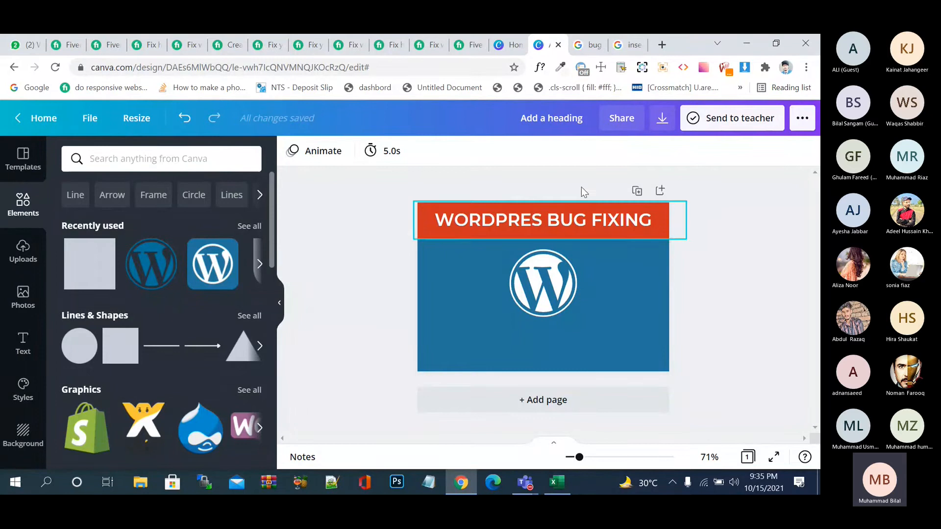
Step: Review the "bug fix fiverr gig" image results for reference, previewing the crossed-out bug design with the HTML5 and CSS3 logos
{"action": "left_click", "coordinate": [586, 45]}
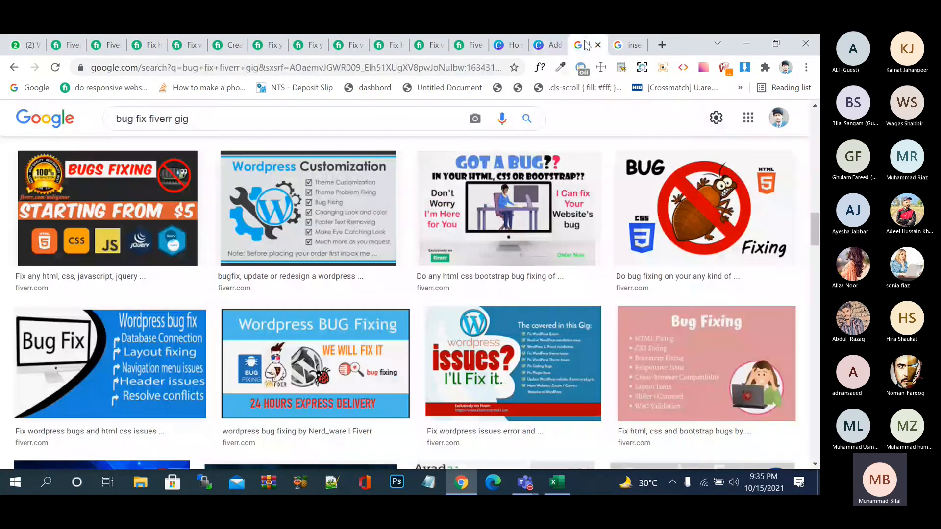
{"action": "left_click", "coordinate": [689, 209]}
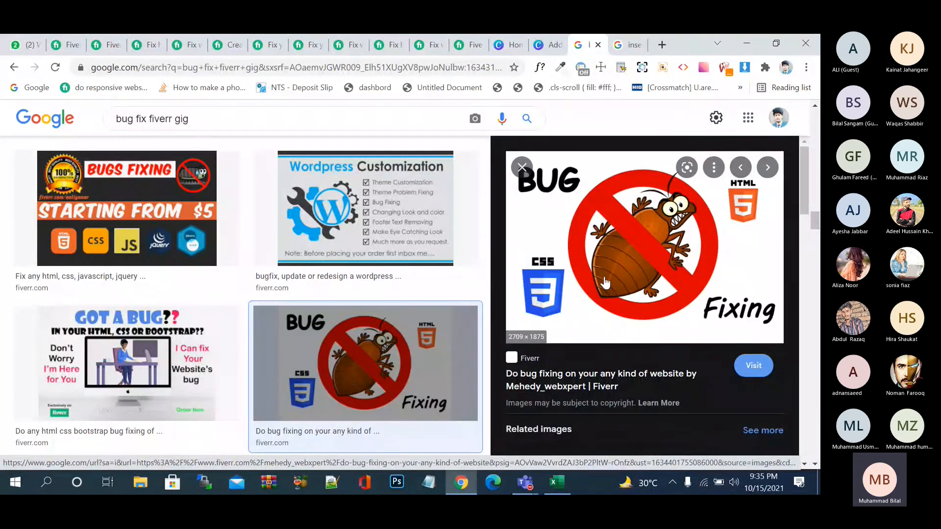
{"action": "scroll", "coordinate": [605, 283], "scroll_direction": "down", "scroll_amount": 5}
{"action": "scroll", "coordinate": [455, 327], "scroll_direction": "down", "scroll_amount": 3}
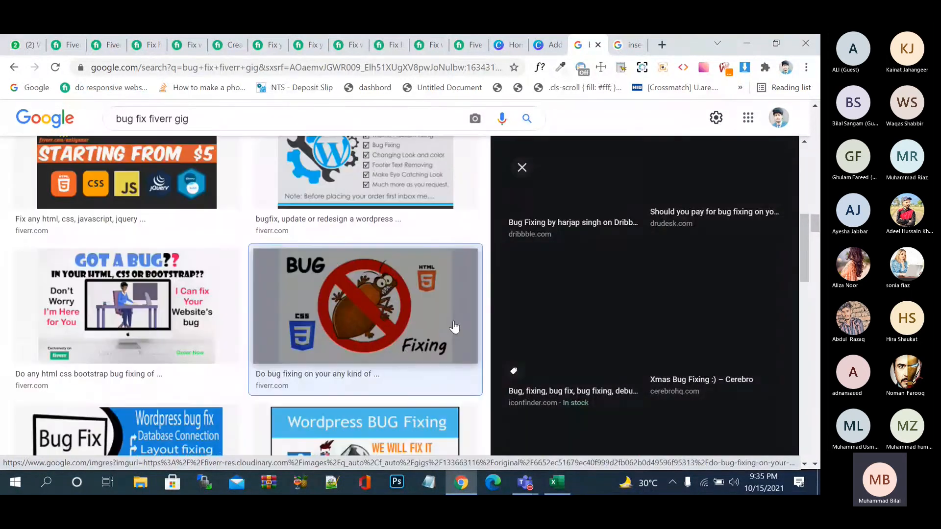
{"action": "scroll", "coordinate": [455, 327], "scroll_direction": "up", "scroll_amount": 5}
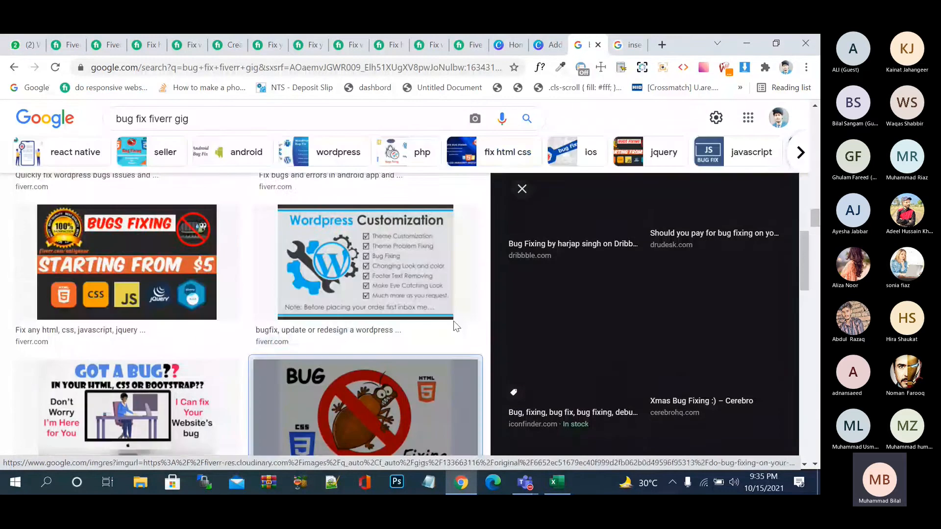
{"action": "left_click", "coordinate": [520, 204]}
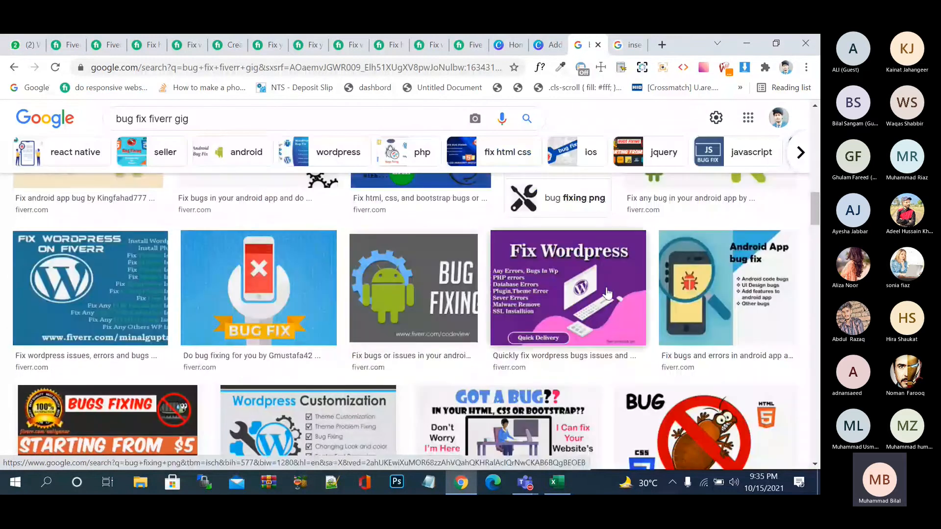
Step: Save the blue-winged fly picture from the insect illustration image results to the Desktop as a PNG
{"action": "key", "text": "ctrl+Tab"}
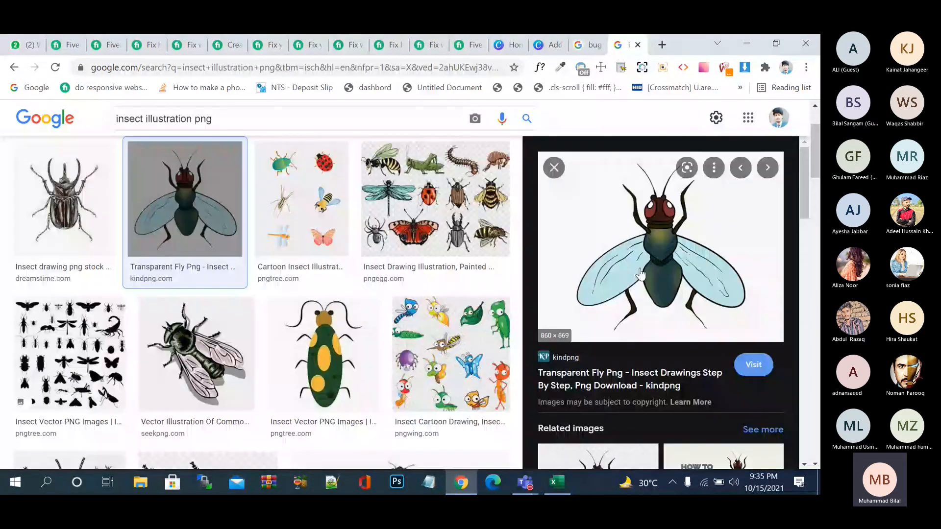
{"action": "right_click", "coordinate": [659, 249]}
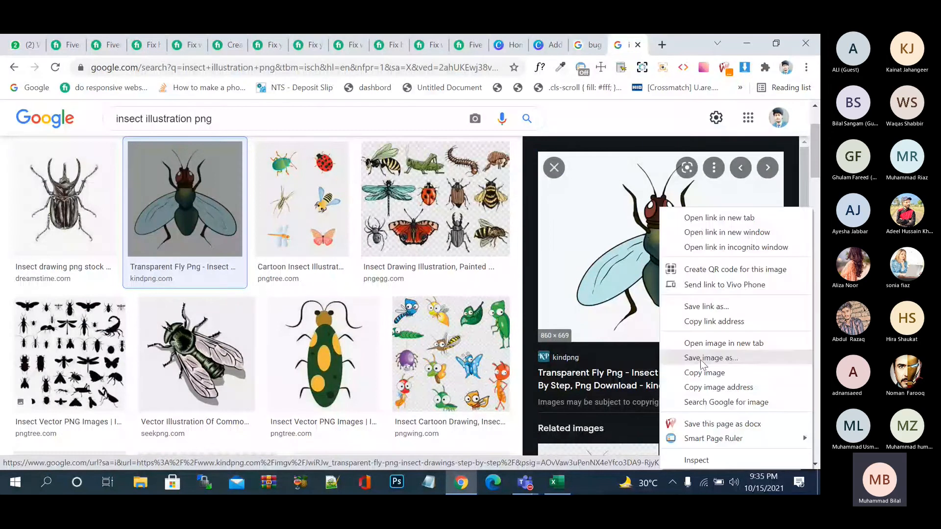
{"action": "left_click", "coordinate": [702, 360]}
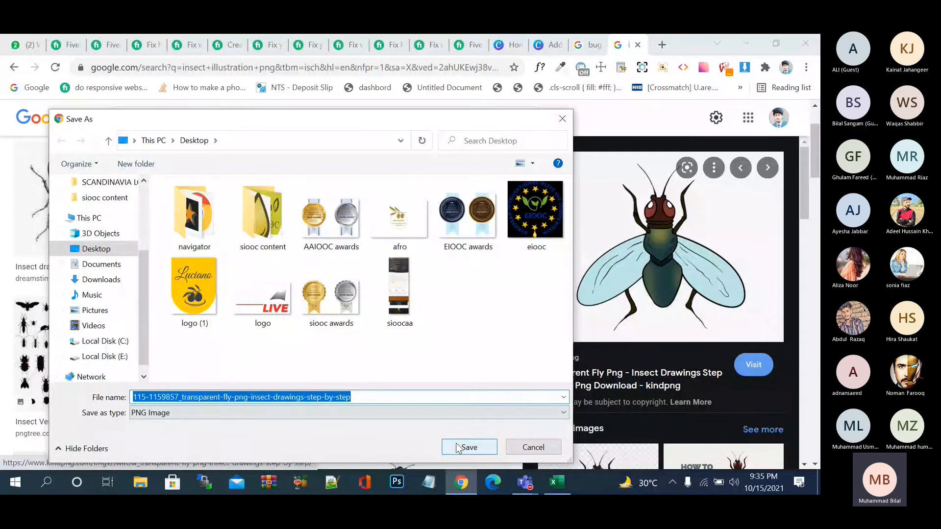
{"action": "left_click", "coordinate": [456, 447]}
{"action": "scroll", "coordinate": [550, 266], "scroll_direction": "down", "scroll_amount": 5}
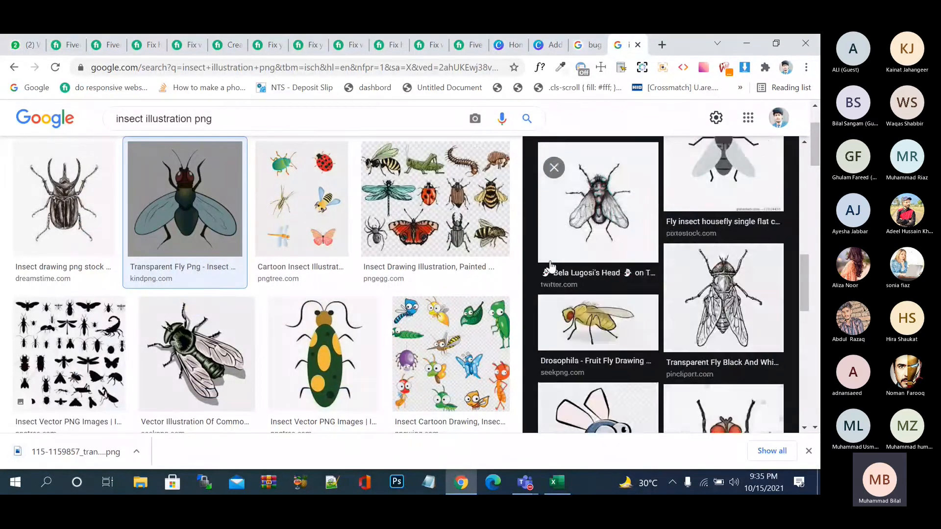
{"action": "scroll", "coordinate": [550, 266], "scroll_direction": "up", "scroll_amount": 5}
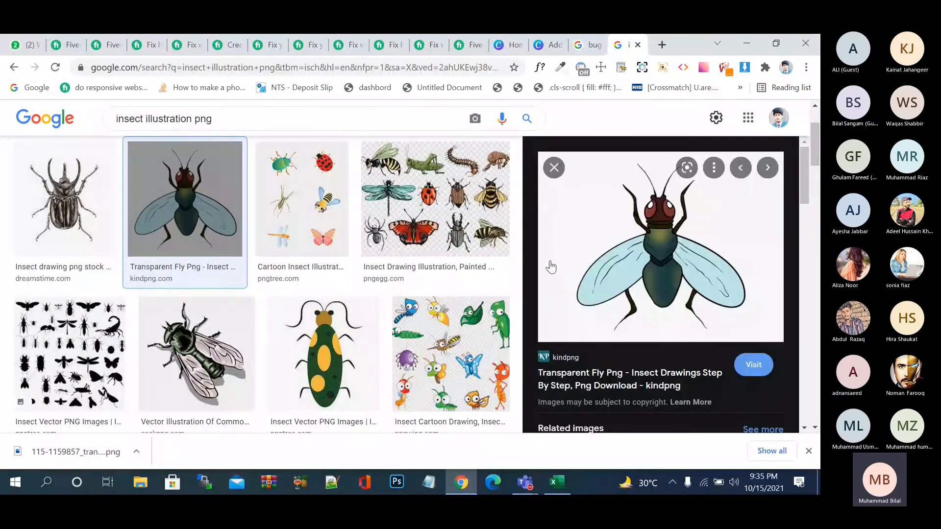
Step: Search Google Images for "bug png", browse the results and preview the black bug image
{"action": "left_click_drag", "start_coordinate": [226, 117], "coordinate": [109, 121]}
{"action": "type", "text": "bug p"}
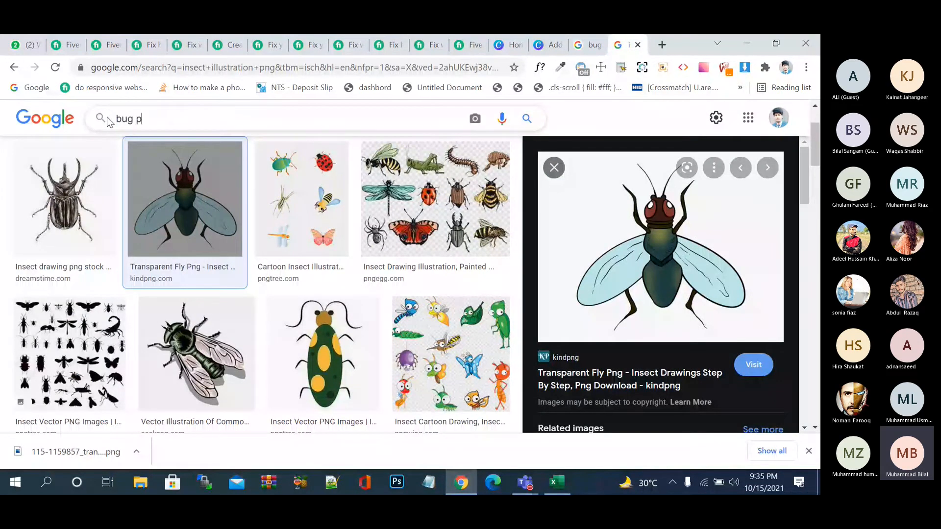
{"action": "type", "text": "ng"}
{"action": "key", "text": "Return"}
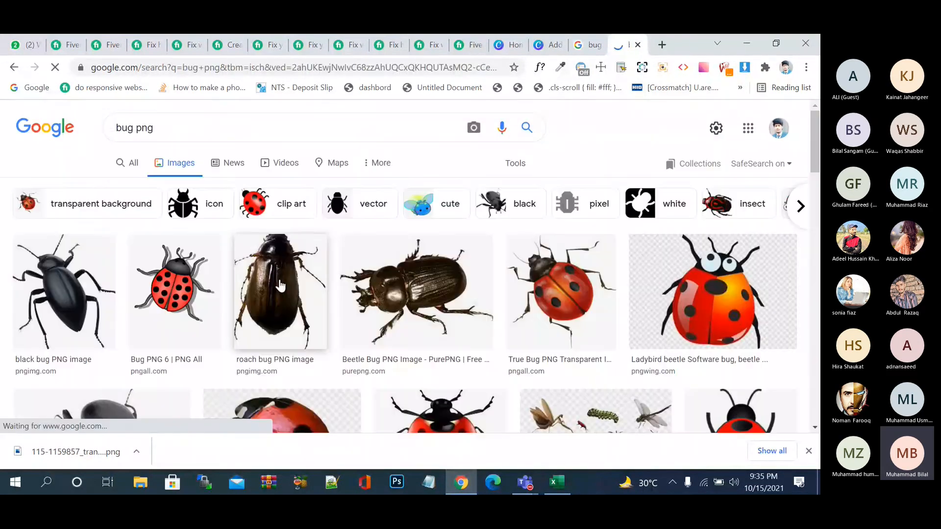
{"action": "scroll", "coordinate": [343, 310], "scroll_direction": "down", "scroll_amount": 8}
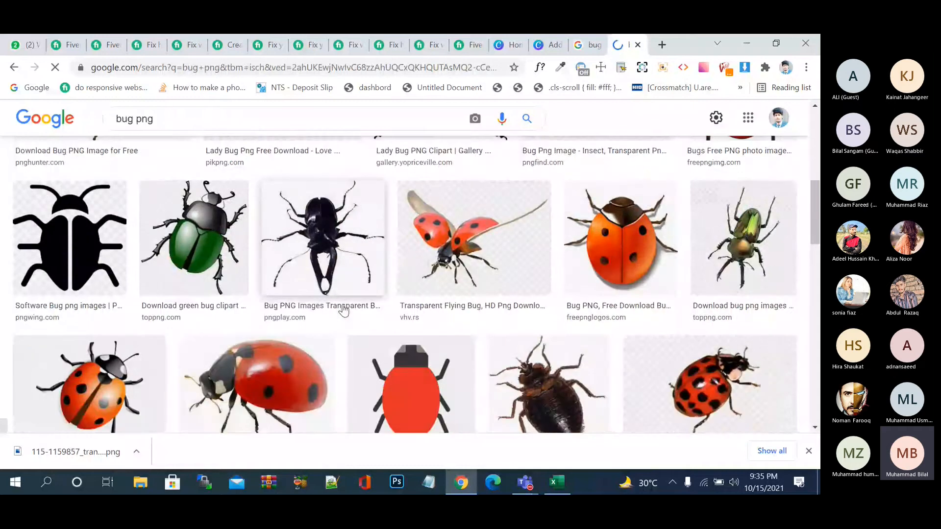
{"action": "scroll", "coordinate": [343, 311], "scroll_direction": "down", "scroll_amount": 5}
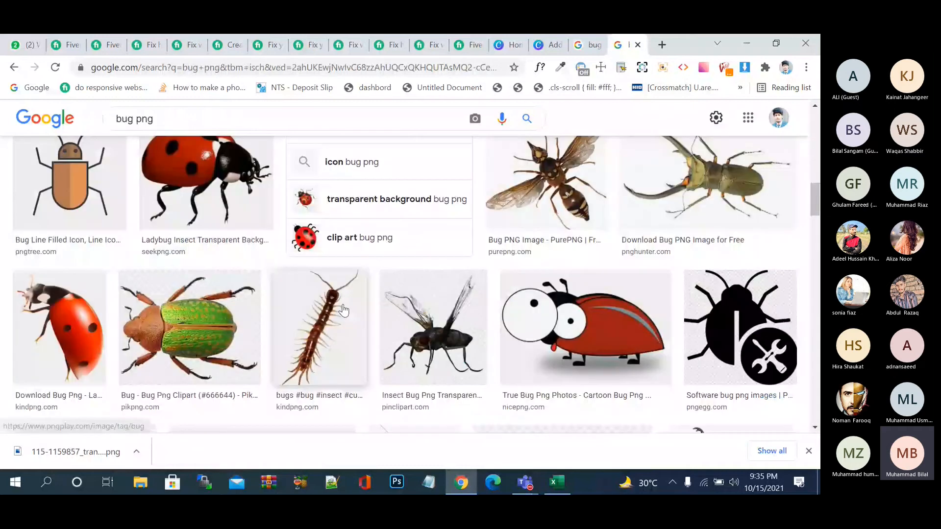
{"action": "scroll", "coordinate": [343, 311], "scroll_direction": "up", "scroll_amount": 13}
{"action": "left_click", "coordinate": [41, 274]}
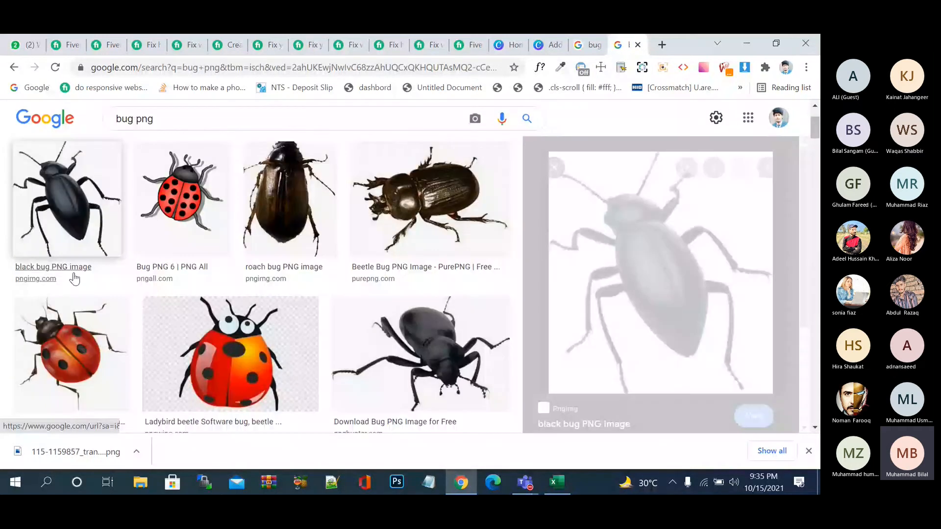
{"action": "scroll", "coordinate": [606, 334], "scroll_direction": "down", "scroll_amount": 2}
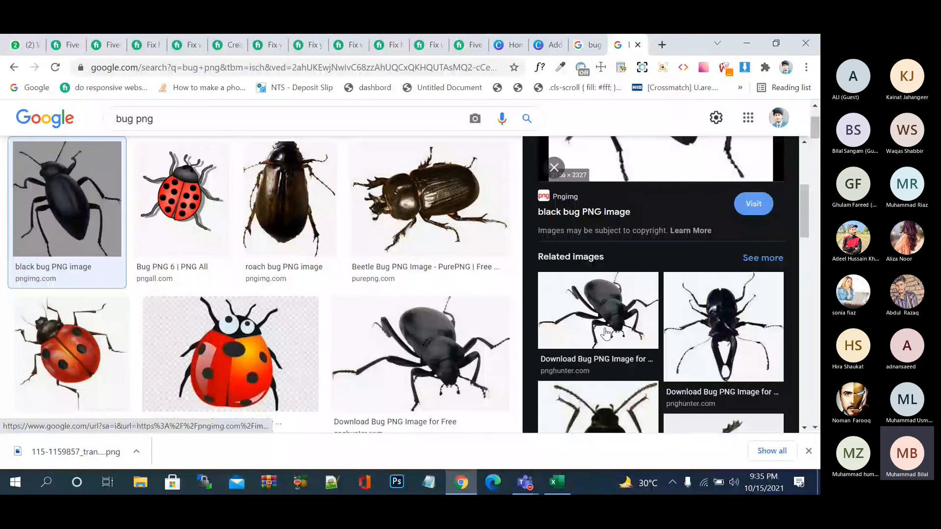
{"action": "scroll", "coordinate": [607, 333], "scroll_direction": "up", "scroll_amount": 2}
Step: Change the image search to "issue png" and look through the results for a suitable graphic
{"action": "double_click", "coordinate": [117, 120]}
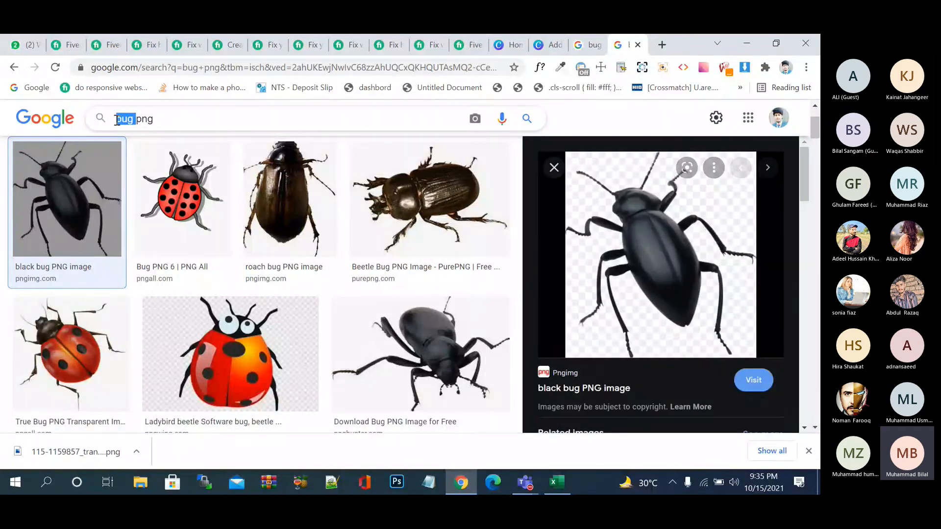
{"action": "type", "text": "issue"}
{"action": "key", "text": "Return"}
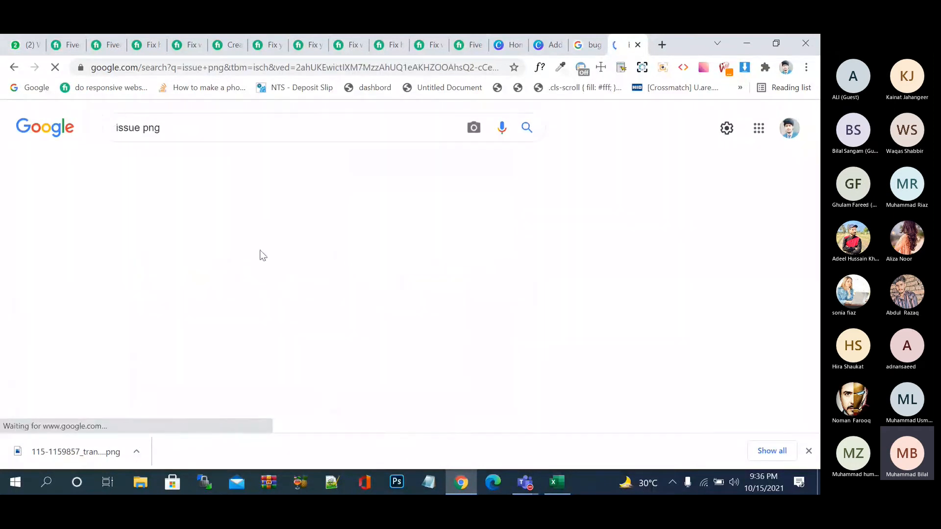
{"action": "scroll", "coordinate": [275, 276], "scroll_direction": "down", "scroll_amount": 4}
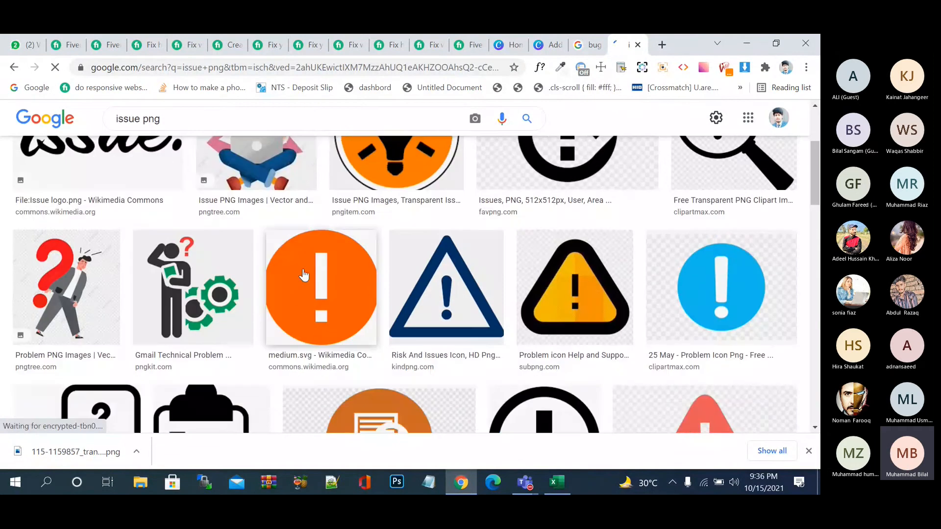
{"action": "scroll", "coordinate": [308, 307], "scroll_direction": "down", "scroll_amount": 7}
{"action": "scroll", "coordinate": [308, 308], "scroll_direction": "up", "scroll_amount": 10}
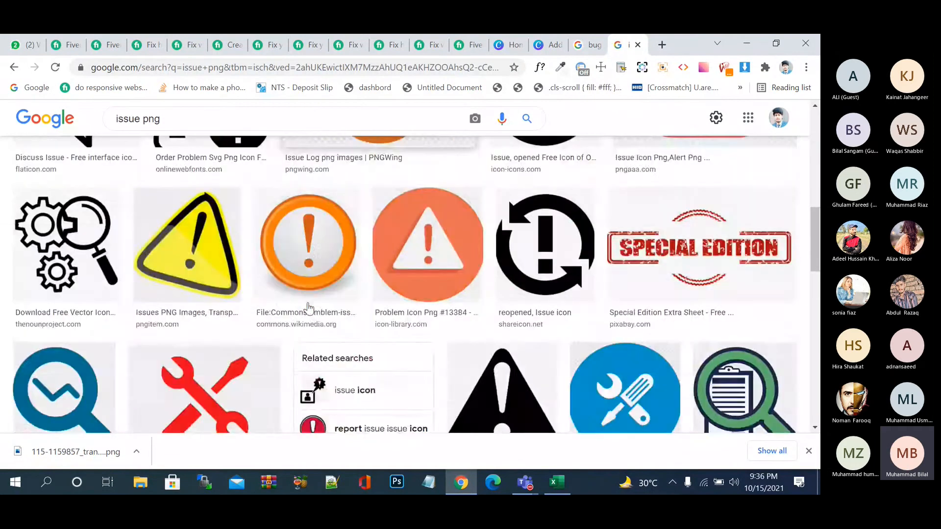
Step: Change the image search to "erorr png" and browse the error symbols
{"action": "double_click", "coordinate": [112, 128]}
{"action": "type", "text": "erorr"}
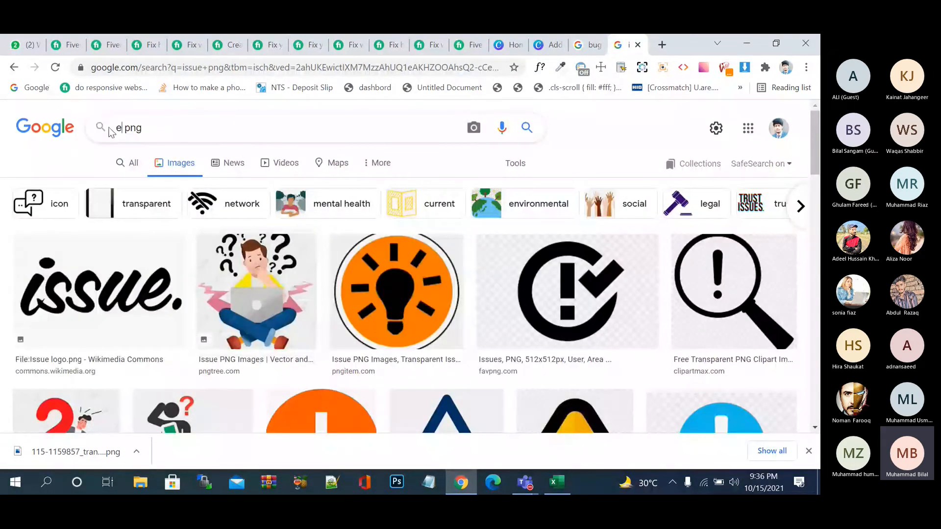
{"action": "key", "text": "Return"}
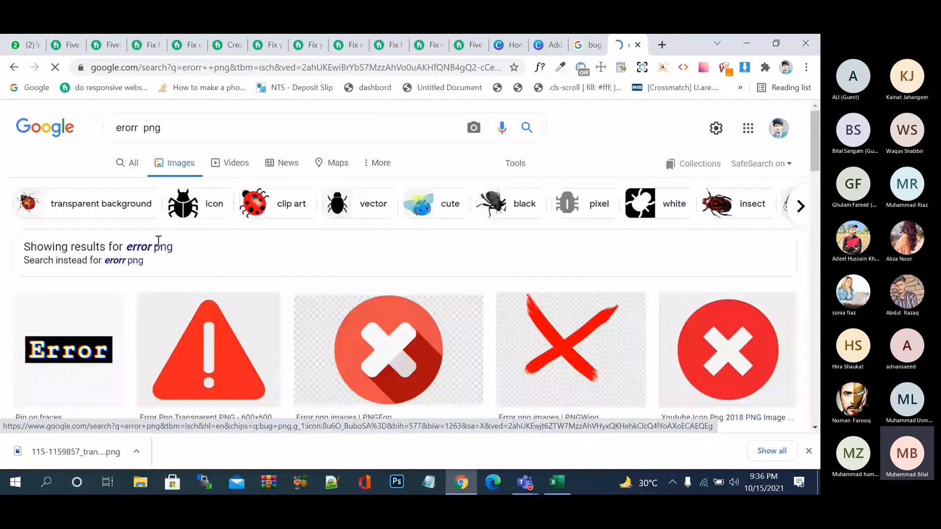
{"action": "scroll", "coordinate": [281, 262], "scroll_direction": "down", "scroll_amount": 8}
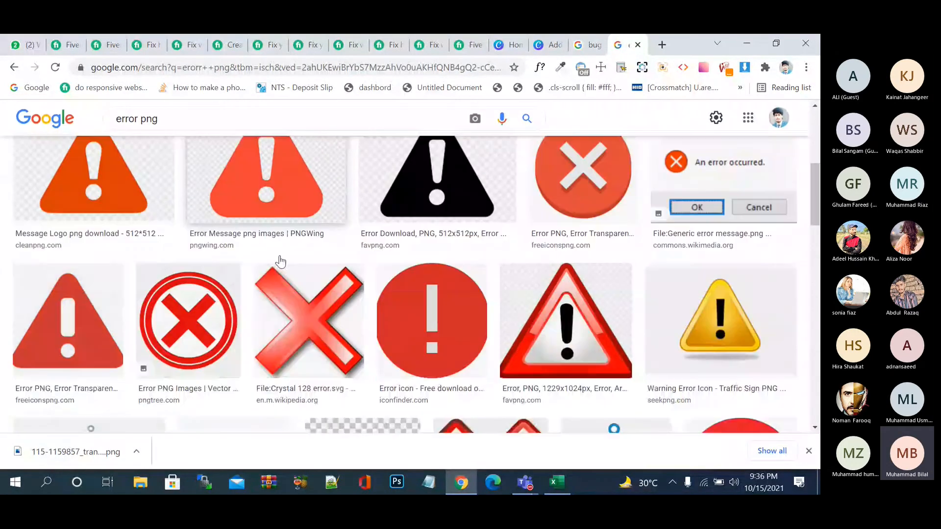
{"action": "scroll", "coordinate": [277, 260], "scroll_direction": "up", "scroll_amount": 8}
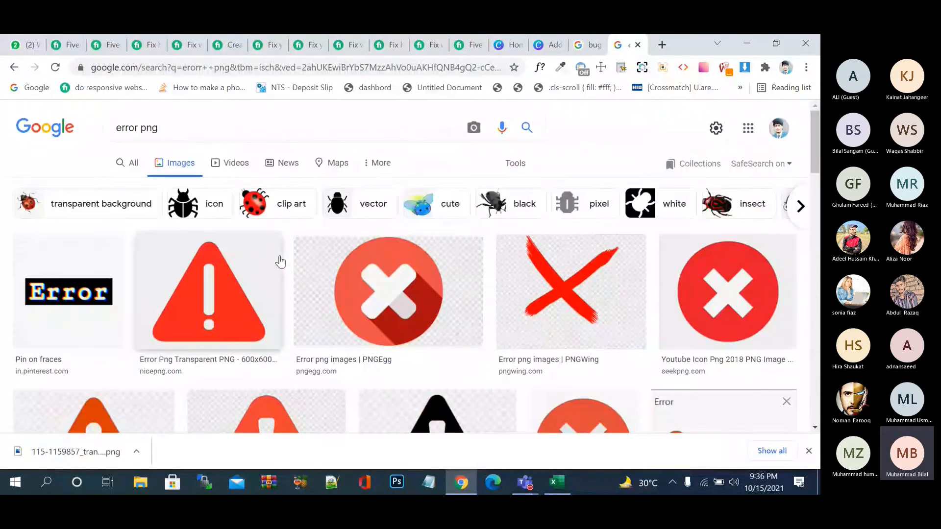
Step: Narrow the error images to icons, browse them, and narrow the results to vector images instead
{"action": "left_click", "coordinate": [211, 204]}
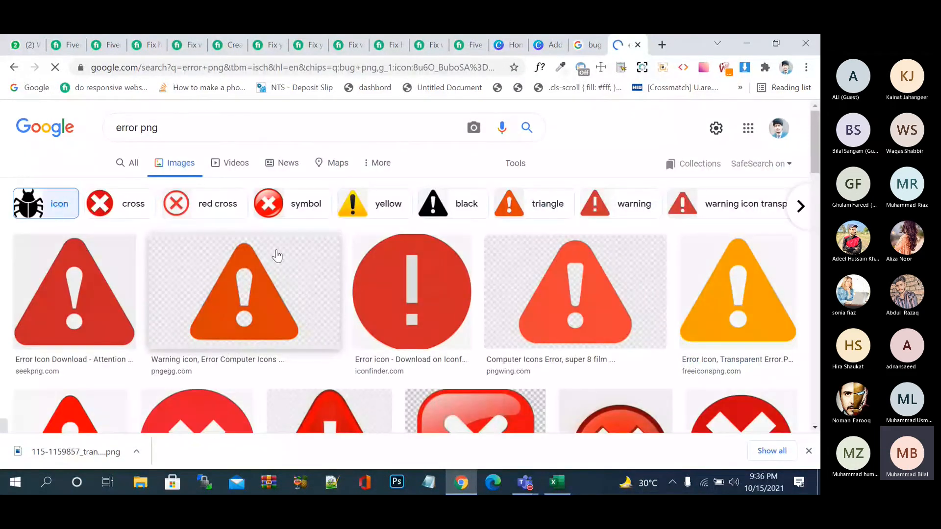
{"action": "scroll", "coordinate": [187, 229], "scroll_direction": "down", "scroll_amount": 5}
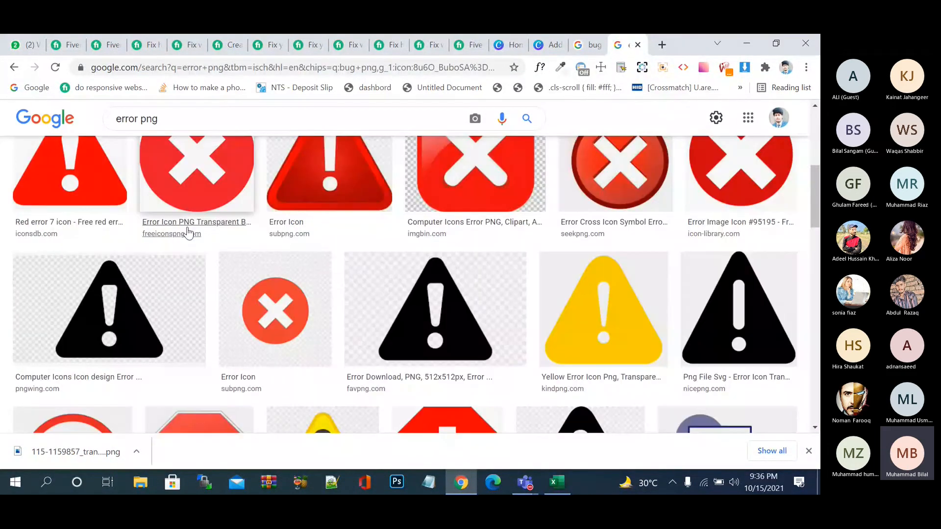
{"action": "scroll", "coordinate": [187, 231], "scroll_direction": "up", "scroll_amount": 5}
{"action": "left_click", "coordinate": [14, 68]}
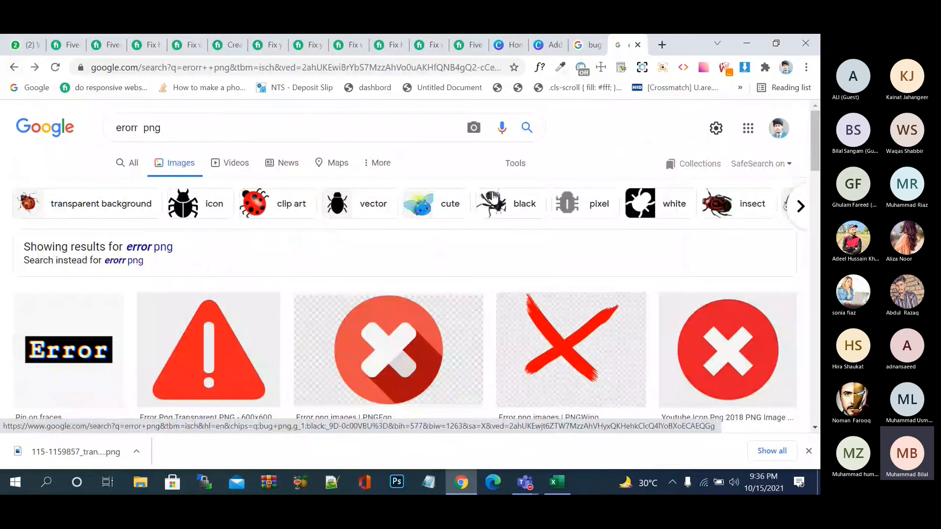
{"action": "left_click", "coordinate": [353, 212]}
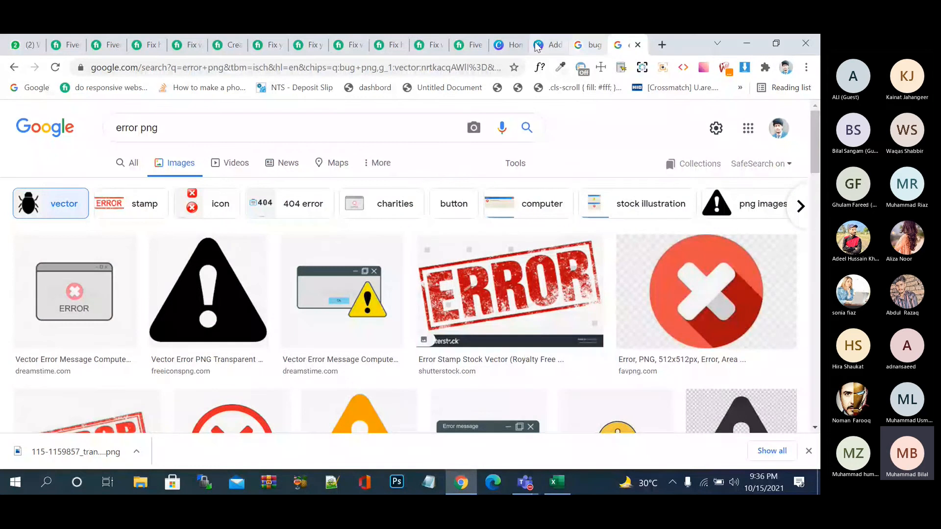
Step: Open remove.bg in a new tab, upload the saved fly PNG from the Desktop and download the 566 × 440 background-free preview image
{"action": "left_click", "coordinate": [662, 45]}
{"action": "type", "text": "rem"}
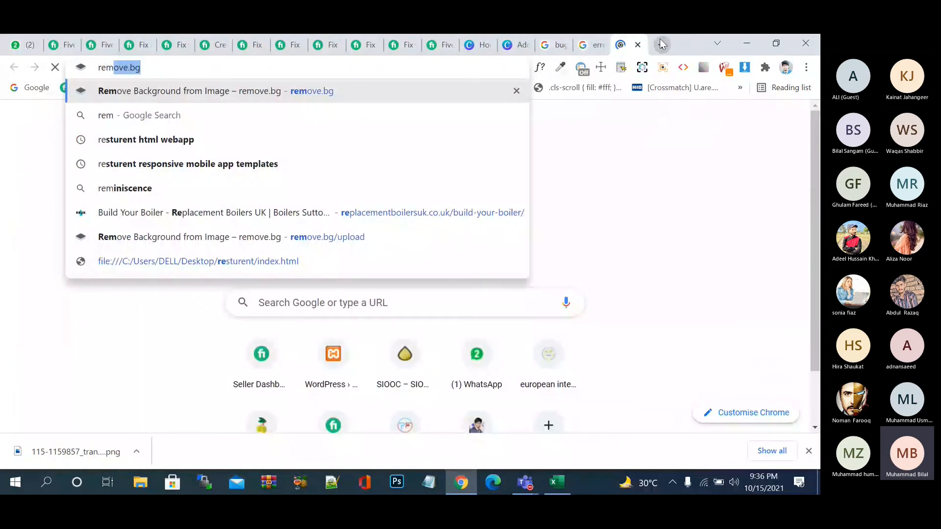
{"action": "key", "text": "Return"}
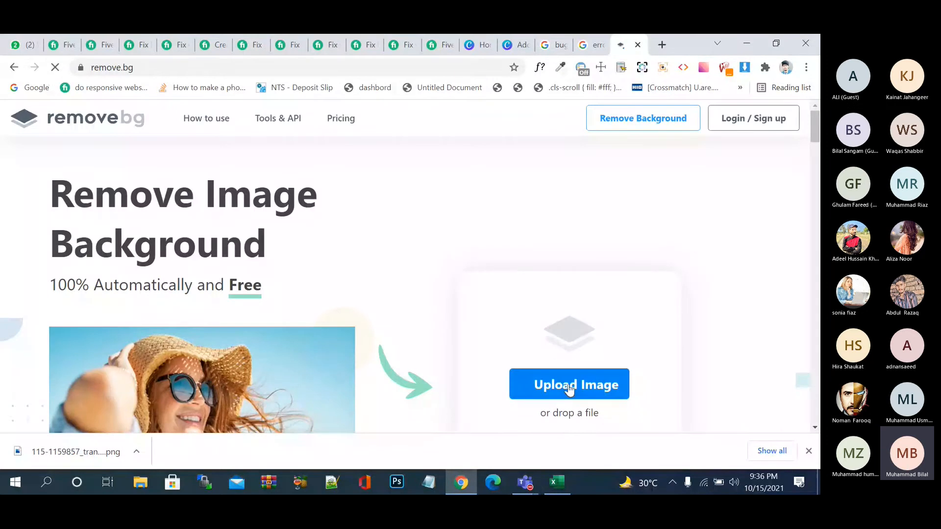
{"action": "left_click", "coordinate": [569, 387]}
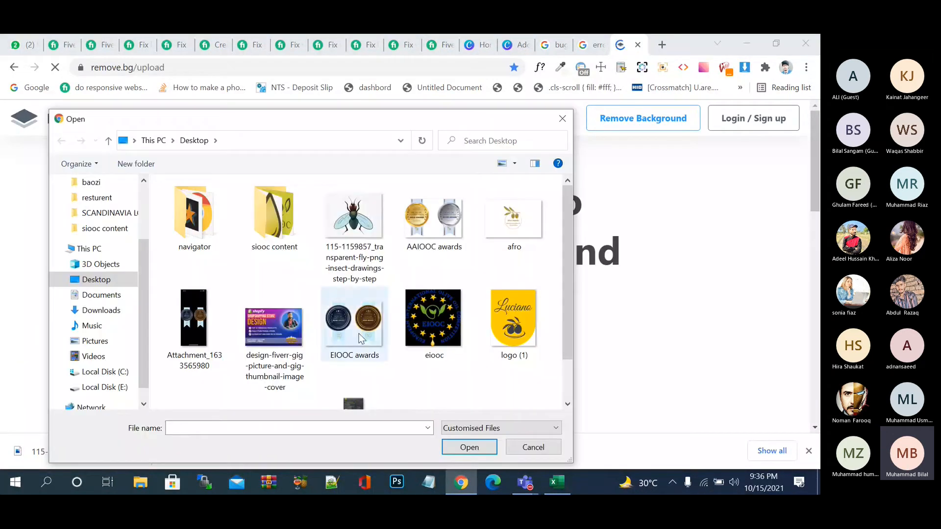
{"action": "left_click", "coordinate": [368, 232]}
{"action": "left_click", "coordinate": [465, 445]}
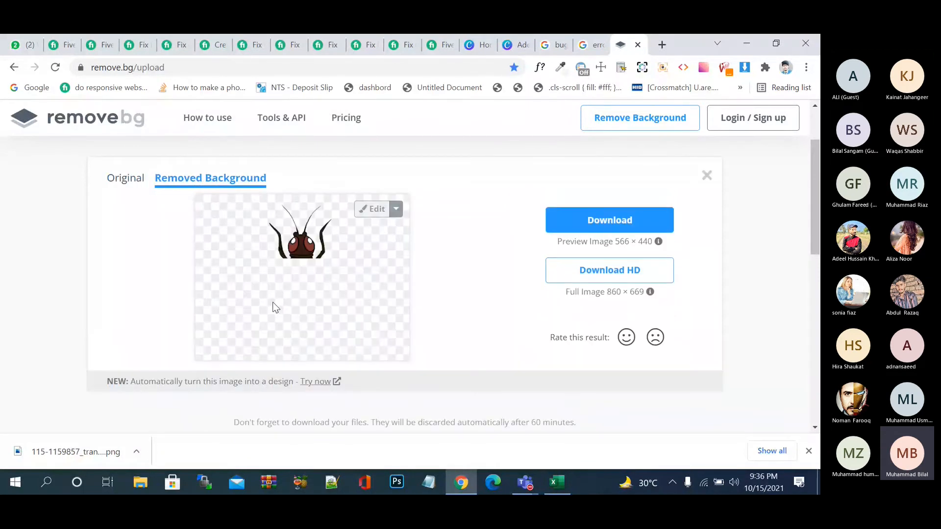
{"action": "left_click", "coordinate": [576, 231]}
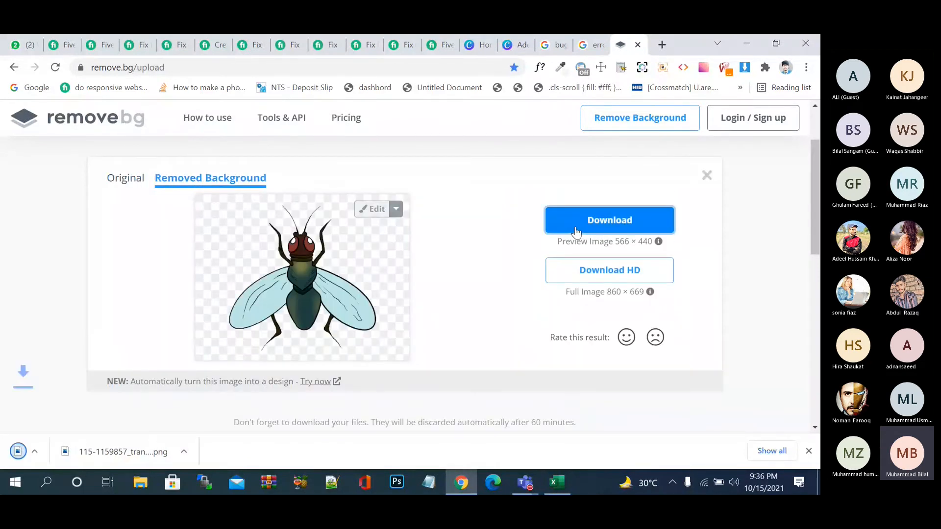
Step: Switch to the Canva gig design and upload the downloaded background-free fly PNG to its image library
{"action": "left_click", "coordinate": [74, 49]}
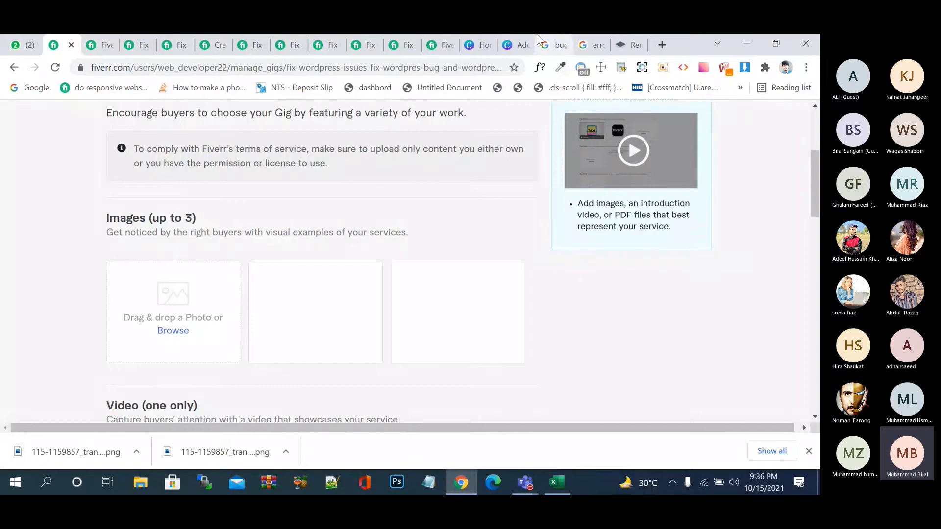
{"action": "left_click", "coordinate": [483, 45]}
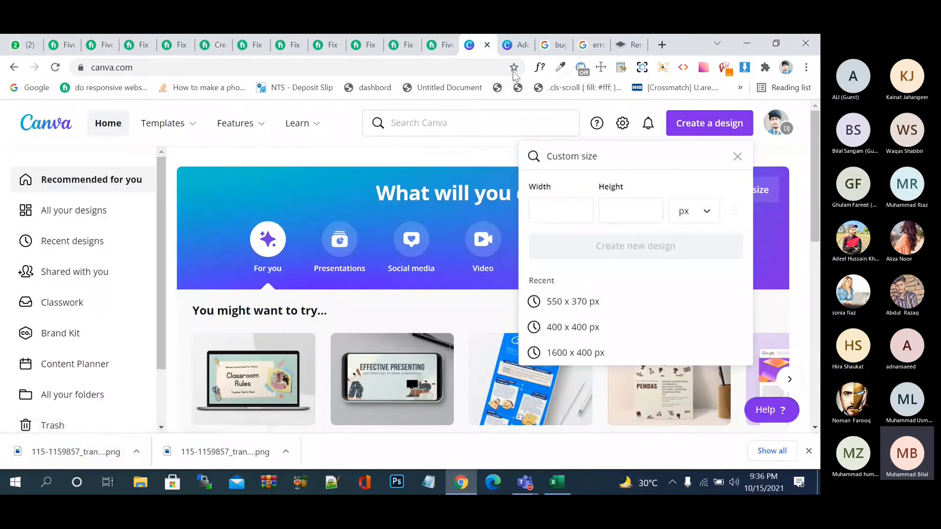
{"action": "left_click", "coordinate": [512, 47]}
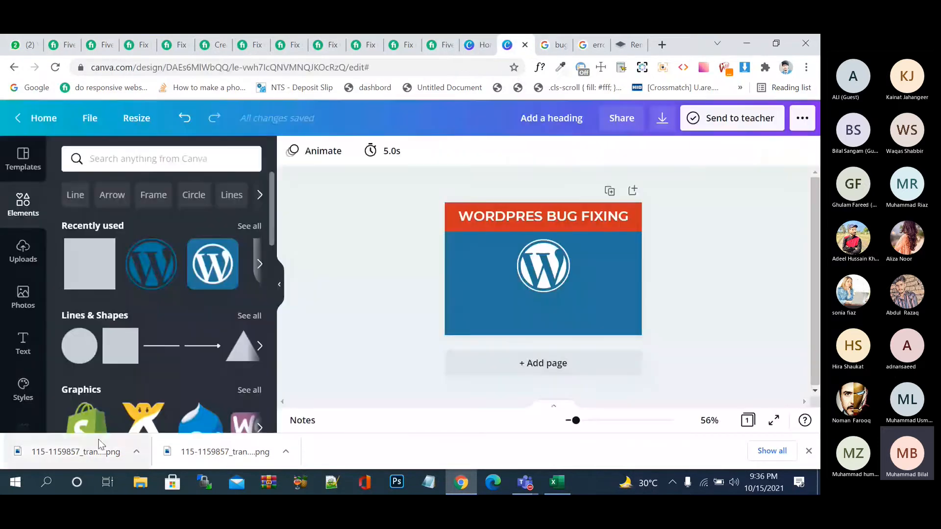
{"action": "left_click_drag", "start_coordinate": [73, 451], "coordinate": [532, 292]}
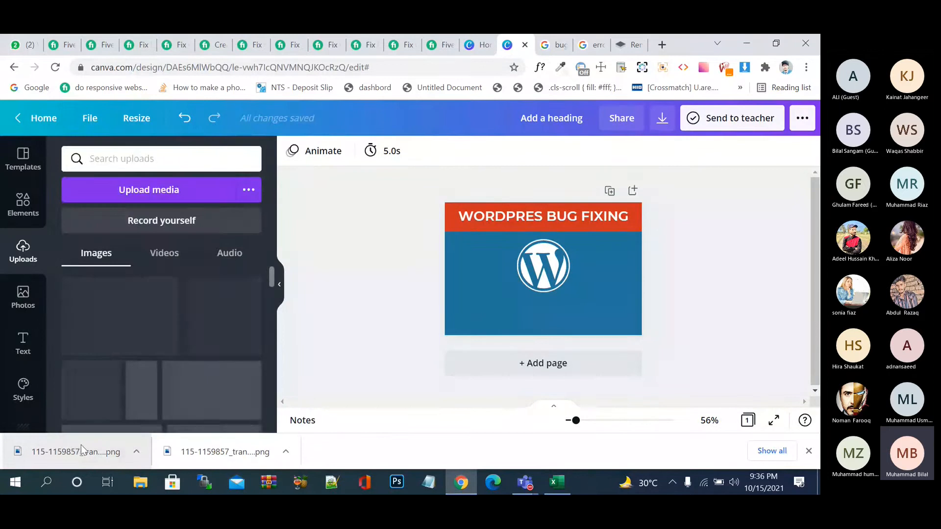
{"action": "left_click_drag", "start_coordinate": [73, 455], "coordinate": [139, 360]}
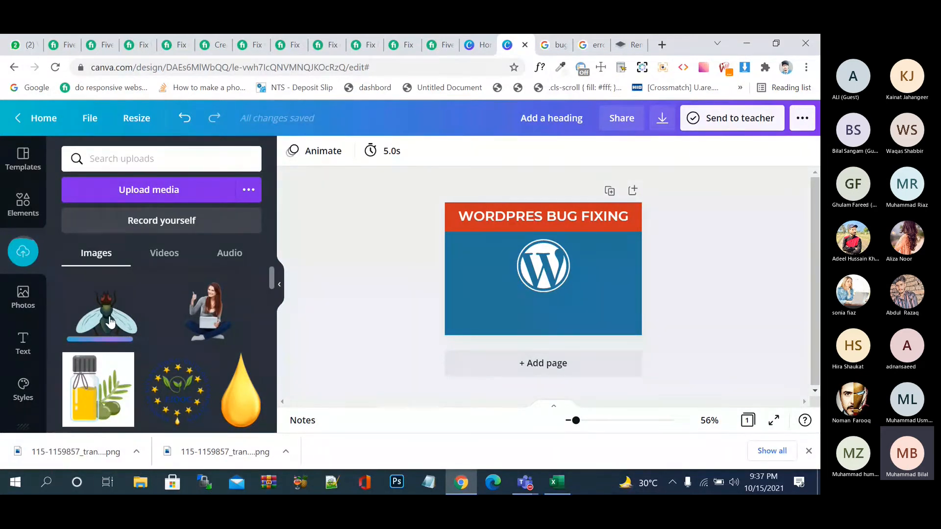
Step: Place the uploaded fly beside the WordPress logo, tilt it clockwise and shrink it to about 184 × 143
{"action": "left_click", "coordinate": [110, 322]}
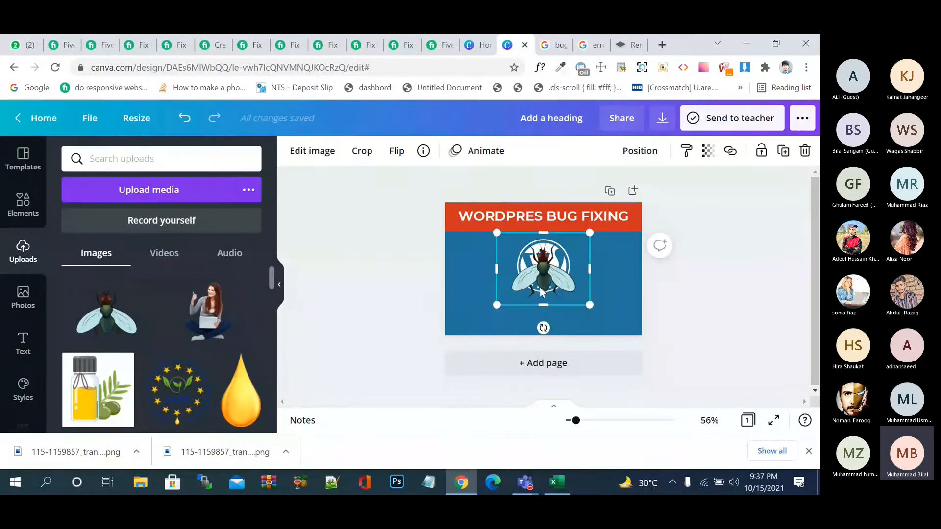
{"action": "left_click", "coordinate": [747, 293]}
{"action": "left_click", "coordinate": [541, 264]}
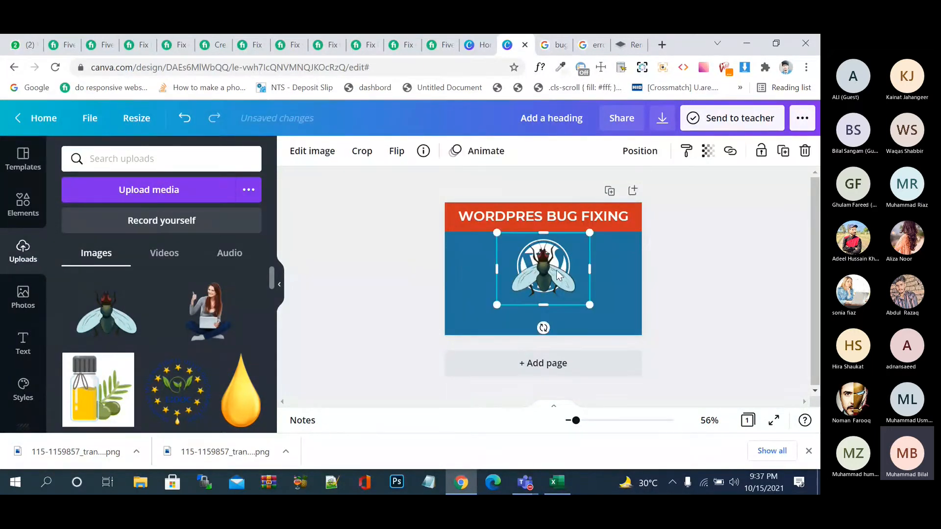
{"action": "left_click_drag", "start_coordinate": [541, 264], "coordinate": [587, 271]}
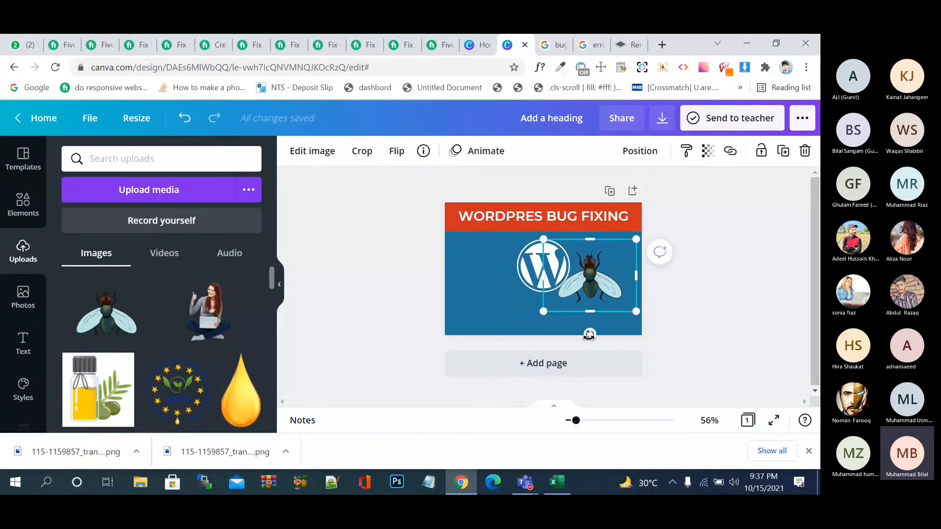
{"action": "left_click_drag", "start_coordinate": [589, 336], "coordinate": [659, 230]}
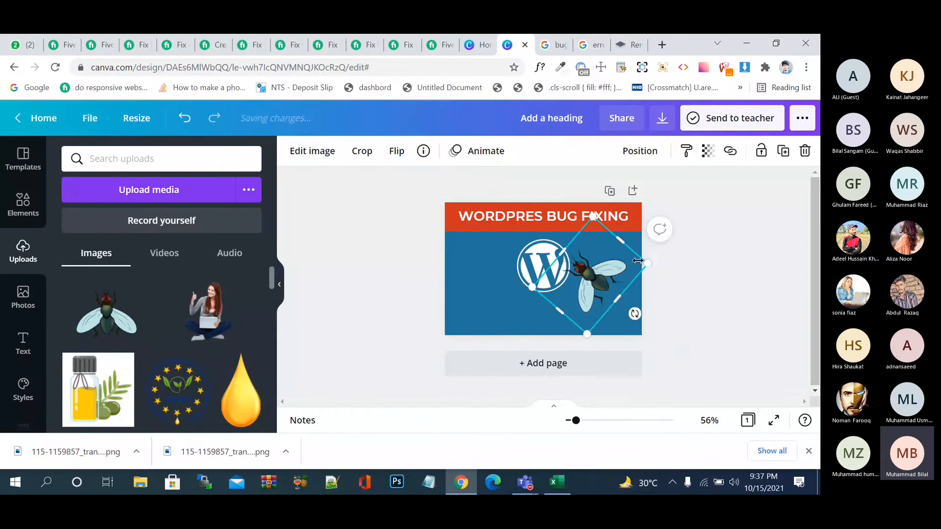
{"action": "left_click_drag", "start_coordinate": [596, 228], "coordinate": [647, 278]}
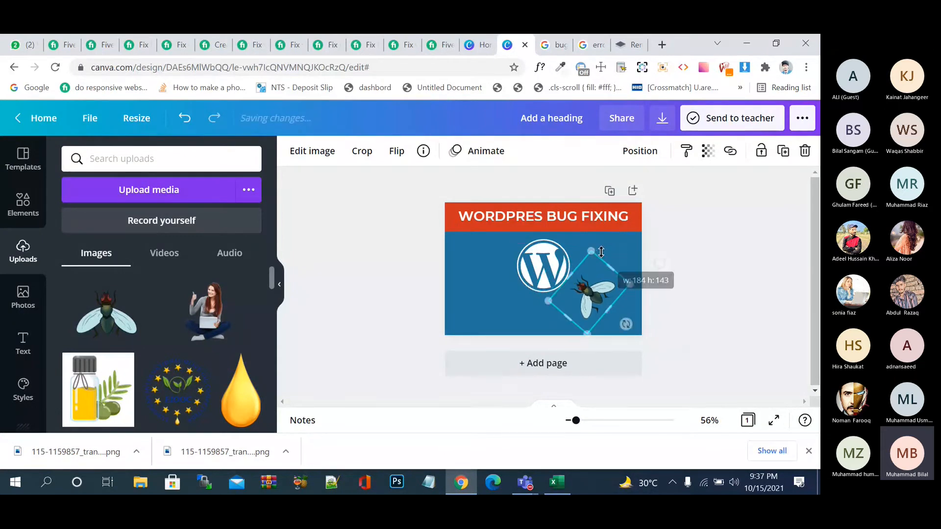
{"action": "left_click", "coordinate": [575, 247]}
Step: Shift the WordPress logo left and overlap the fly onto its right edge
{"action": "left_click", "coordinate": [539, 254]}
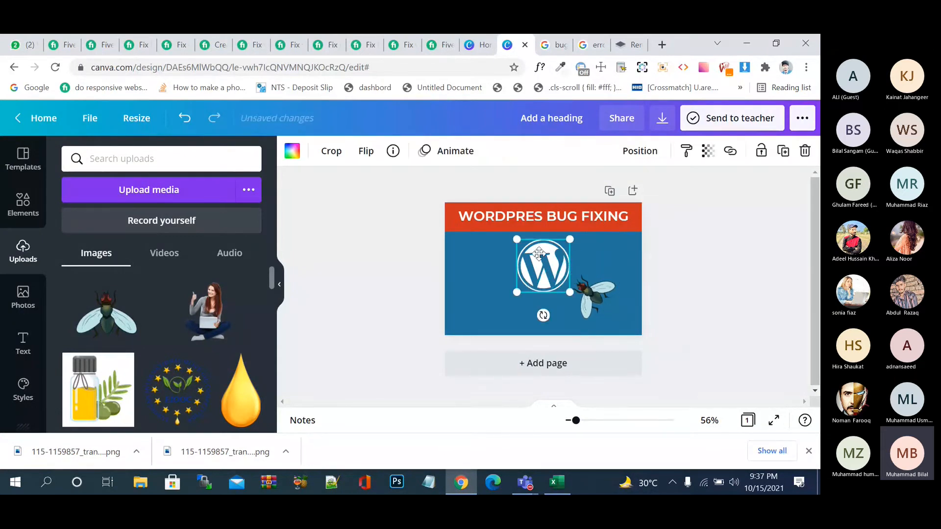
{"action": "left_click_drag", "start_coordinate": [539, 254], "coordinate": [518, 254]}
{"action": "left_click", "coordinate": [595, 294]}
{"action": "left_click_drag", "start_coordinate": [595, 294], "coordinate": [553, 275]}
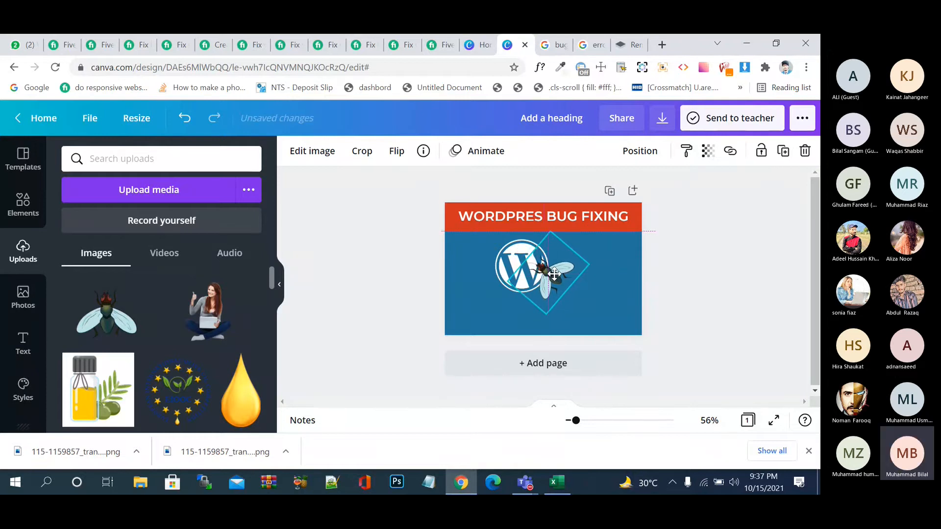
{"action": "left_click", "coordinate": [789, 237]}
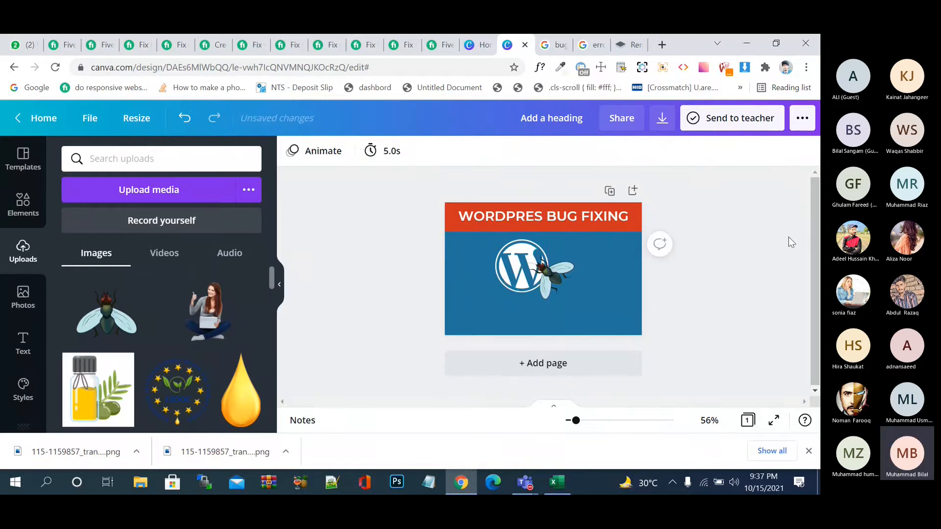
Step: Move the fly off the logo, delete it, and recentre the WordPress logo on the design
{"action": "left_click_drag", "start_coordinate": [569, 275], "coordinate": [586, 266]}
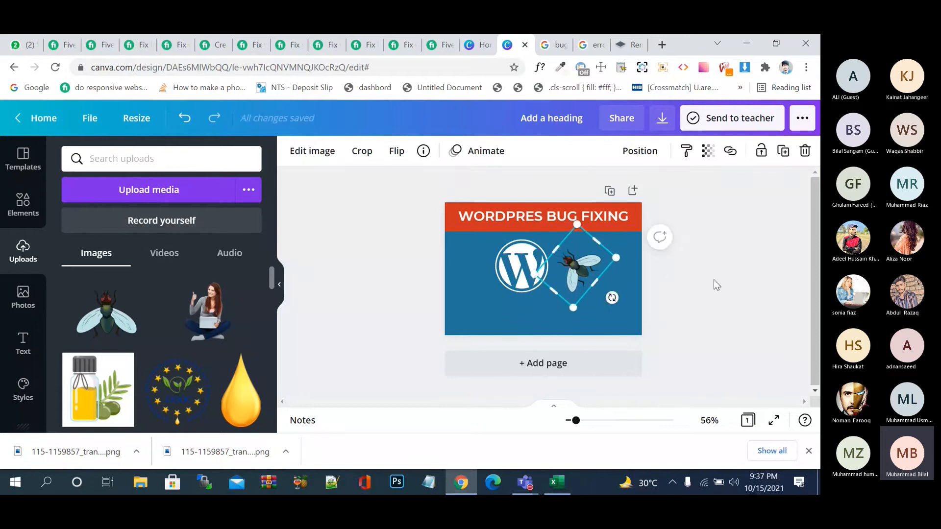
{"action": "left_click", "coordinate": [731, 296]}
{"action": "left_click", "coordinate": [581, 264]}
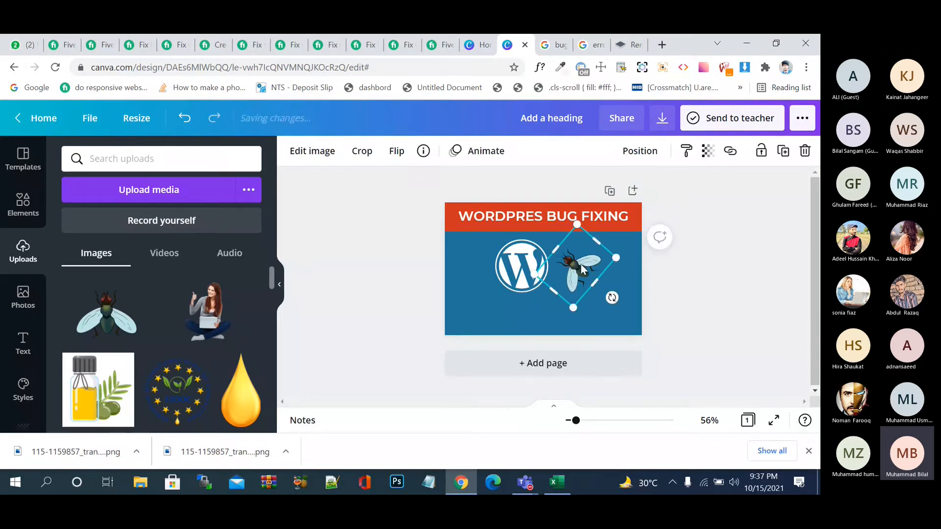
{"action": "key", "text": "Delete"}
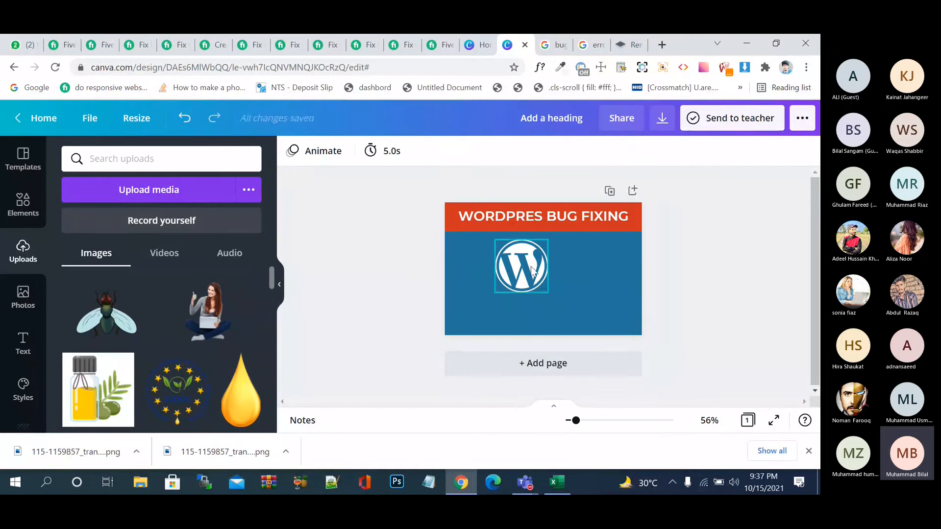
{"action": "left_click_drag", "start_coordinate": [529, 266], "coordinate": [551, 268]}
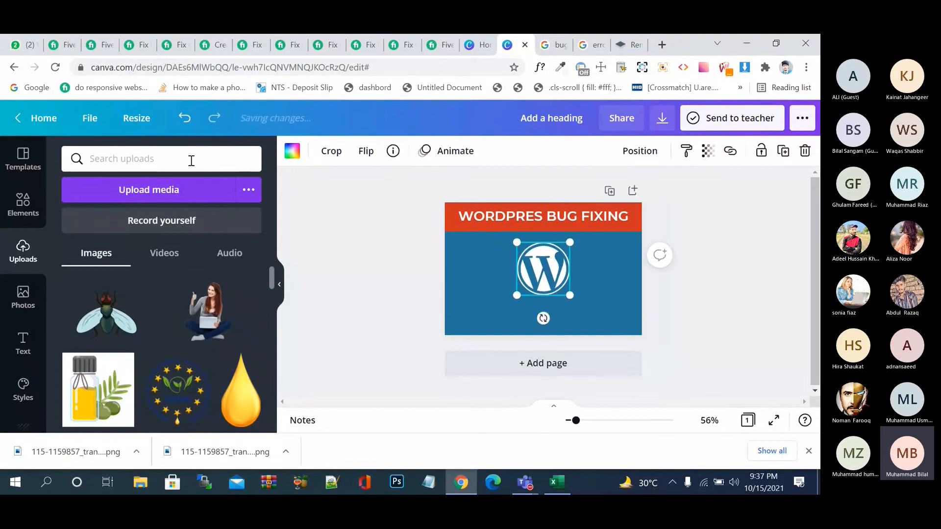
Step: Search the elements for "bug" and add the crossed-out bug sign to the design
{"action": "left_click", "coordinate": [23, 205]}
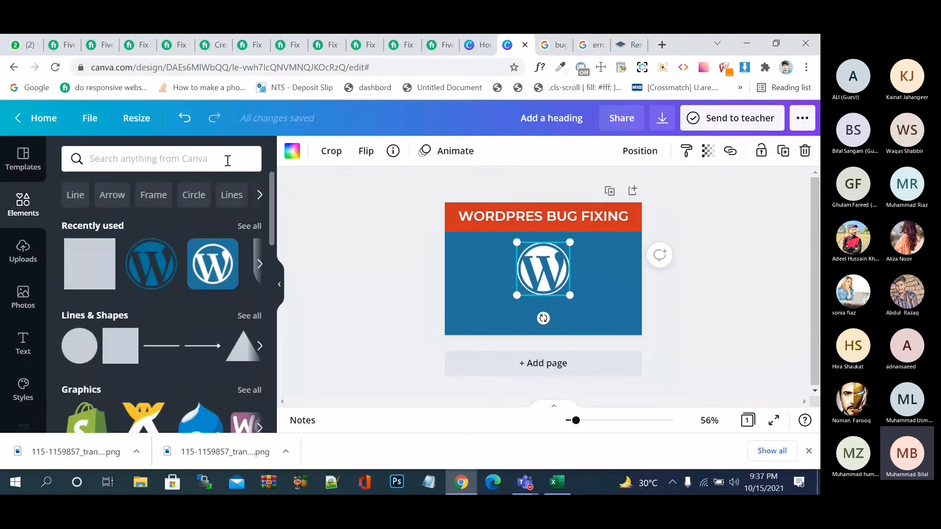
{"action": "left_click", "coordinate": [195, 151]}
{"action": "type", "text": "bug"}
{"action": "key", "text": "Return"}
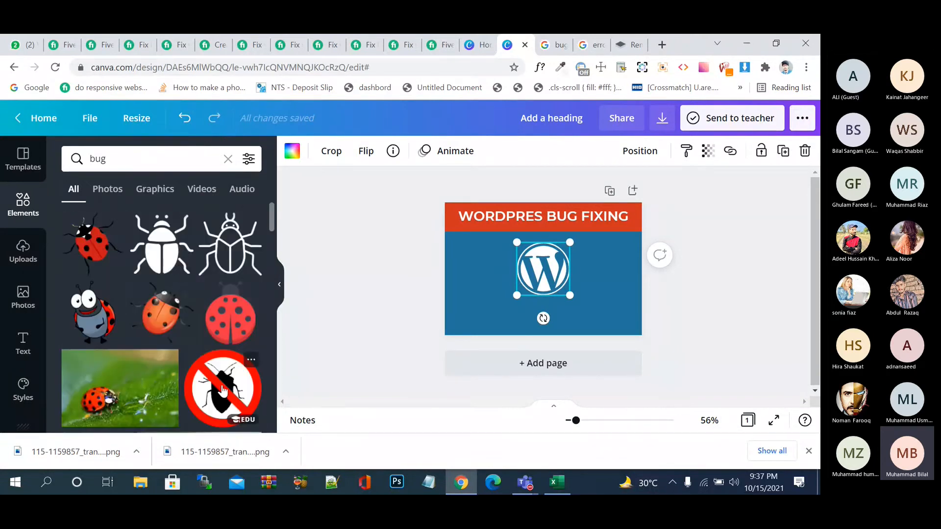
{"action": "left_click", "coordinate": [223, 390]}
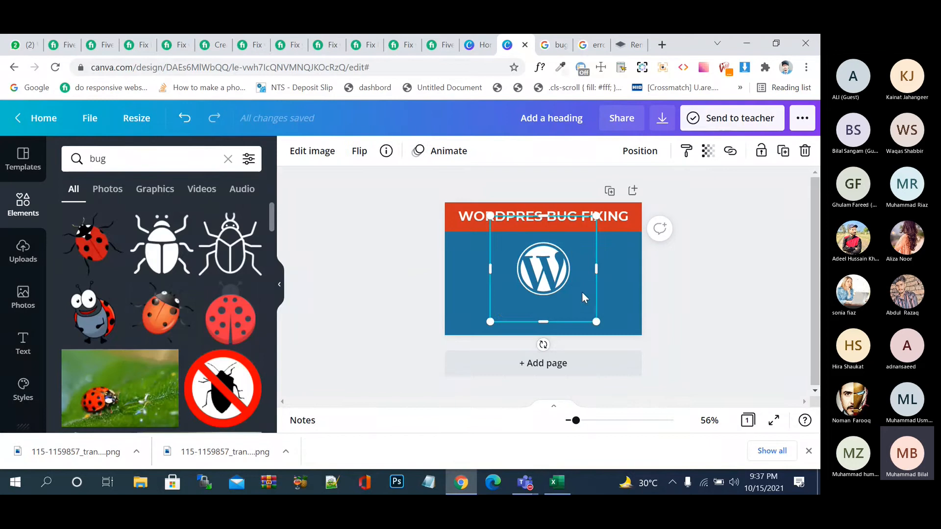
{"action": "left_click", "coordinate": [317, 331]}
Step: Browse the bug results and add the solid beetle graphic to the design
{"action": "scroll", "coordinate": [132, 361], "scroll_direction": "down", "scroll_amount": 2}
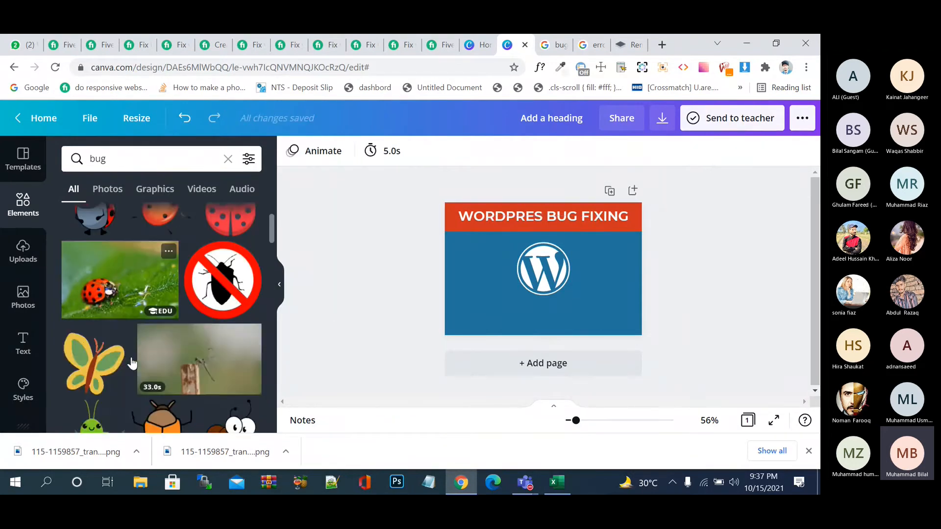
{"action": "scroll", "coordinate": [132, 363], "scroll_direction": "down", "scroll_amount": 3}
{"action": "scroll", "coordinate": [132, 363], "scroll_direction": "up", "scroll_amount": 5}
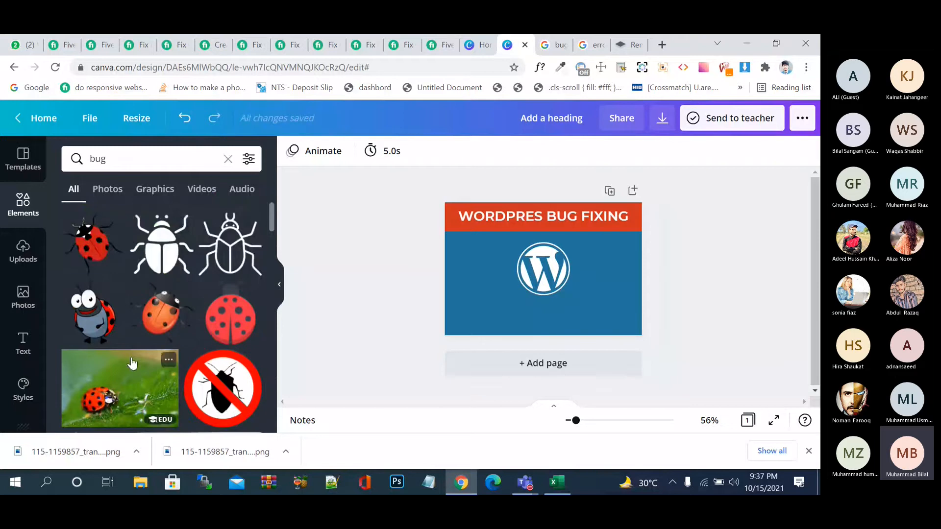
{"action": "left_click", "coordinate": [156, 263]}
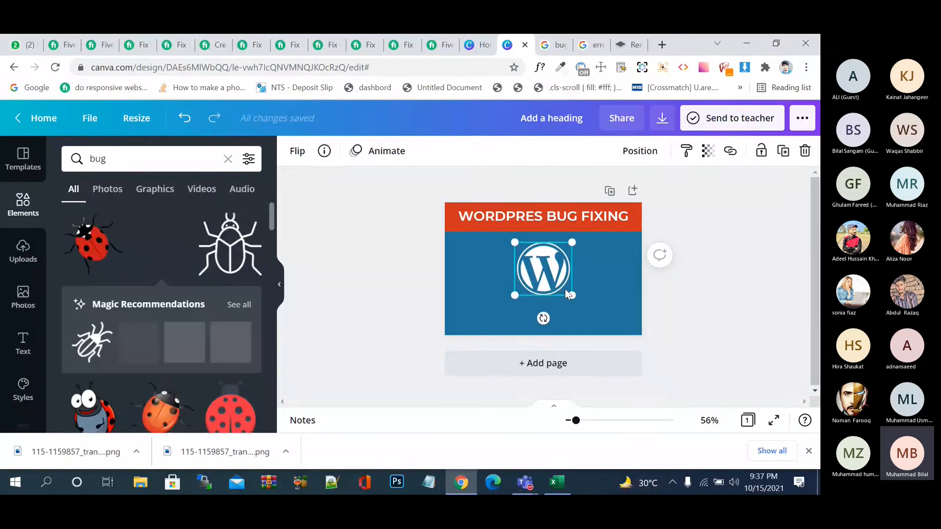
{"action": "left_click", "coordinate": [718, 286]}
Step: Send the blue background shape to the back and move the beetle to the right of the WordPress logo
{"action": "left_click", "coordinate": [636, 293]}
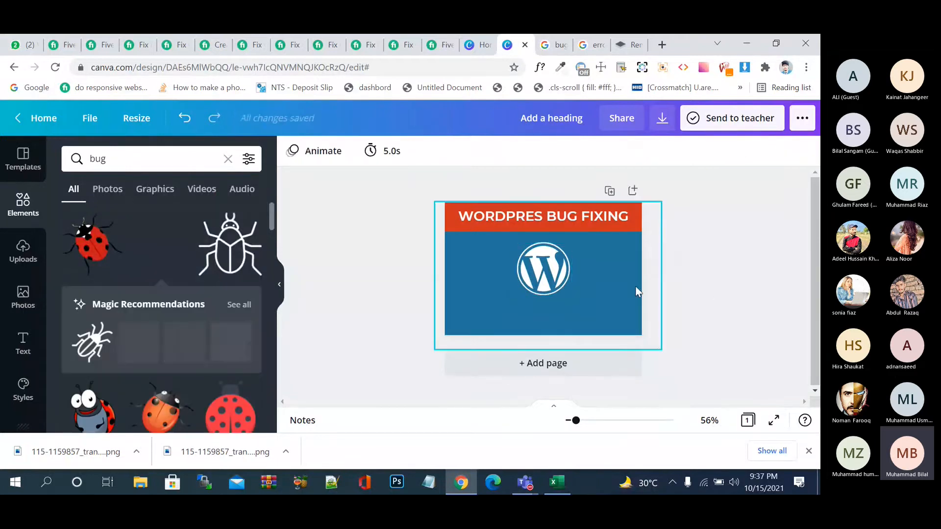
{"action": "right_click", "coordinate": [630, 299]}
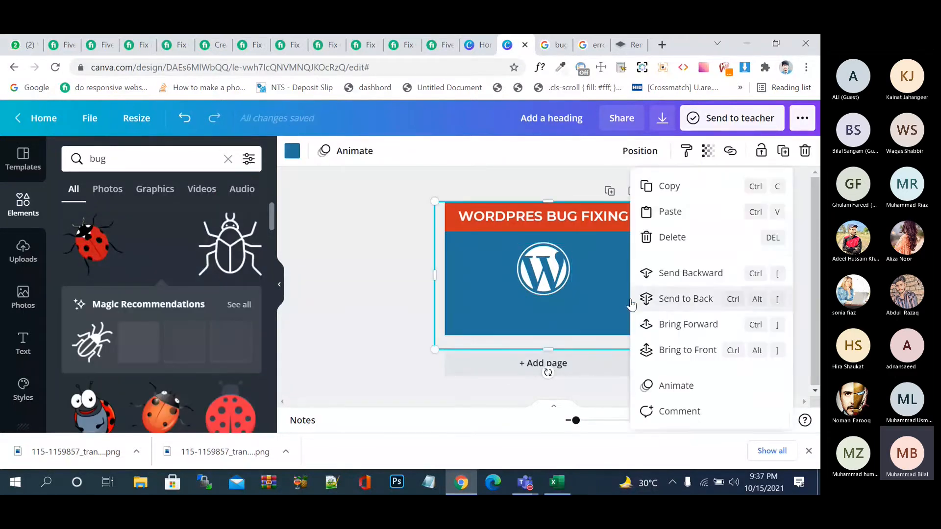
{"action": "left_click", "coordinate": [673, 298]}
{"action": "left_click_drag", "start_coordinate": [555, 277], "coordinate": [621, 284]}
Step: Shrink the crossed-out bug sign to about half its size and place it left of the WordPress logo
{"action": "left_click", "coordinate": [580, 245]}
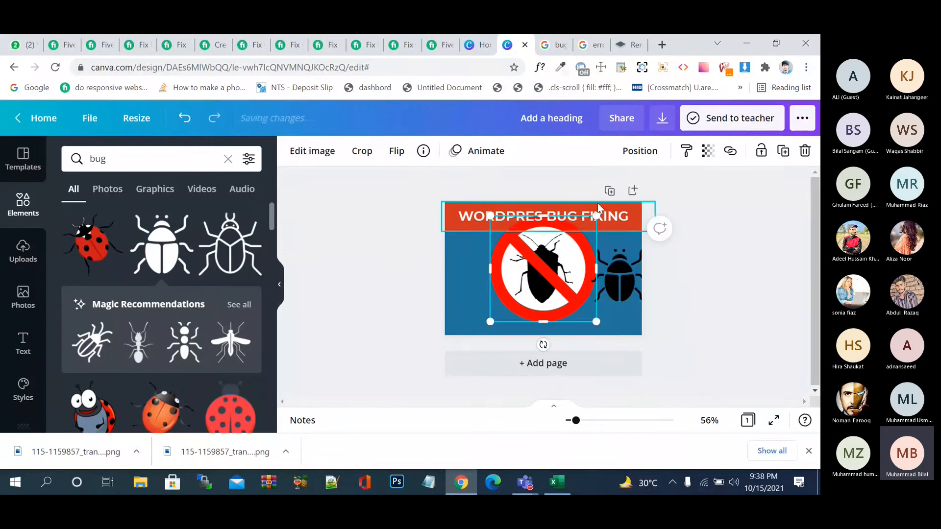
{"action": "left_click_drag", "start_coordinate": [595, 216], "coordinate": [548, 263]}
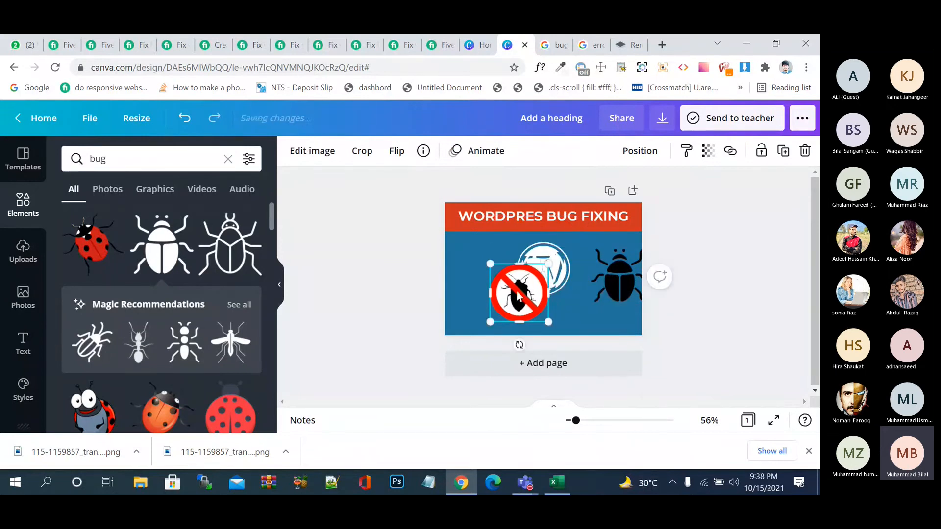
{"action": "left_click_drag", "start_coordinate": [518, 294], "coordinate": [486, 289]}
Step: Try the WordPress logo lower right next to the beetle, and return it to the centre
{"action": "left_click", "coordinate": [545, 268]}
{"action": "left_click_drag", "start_coordinate": [545, 269], "coordinate": [578, 294]}
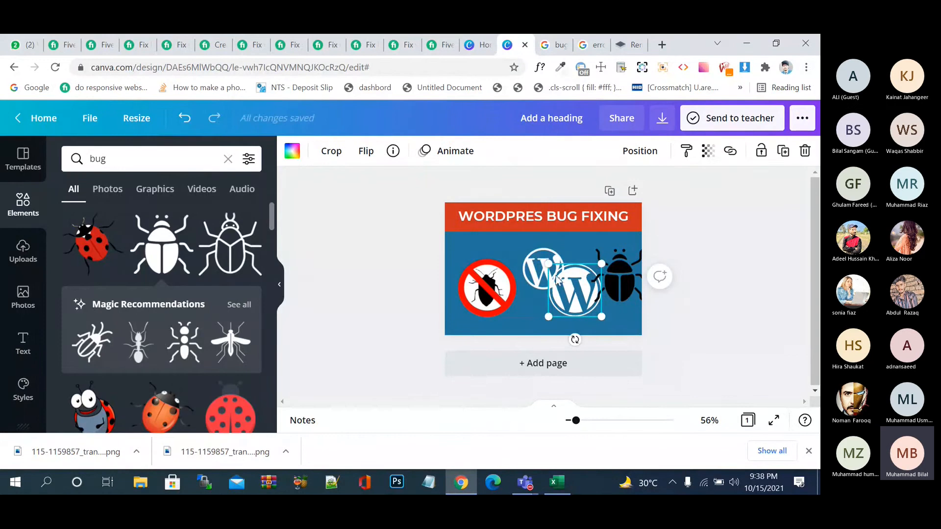
{"action": "left_click", "coordinate": [534, 248]}
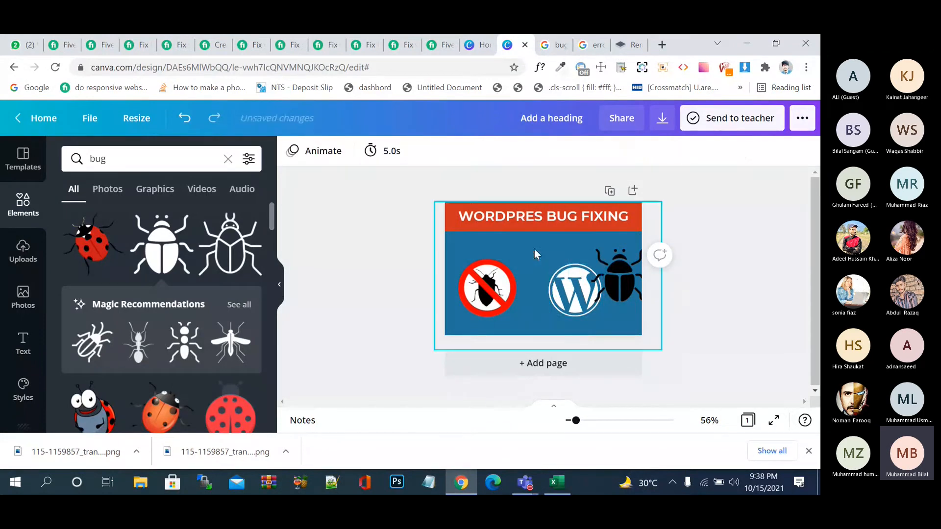
{"action": "left_click_drag", "start_coordinate": [567, 289], "coordinate": [537, 270]}
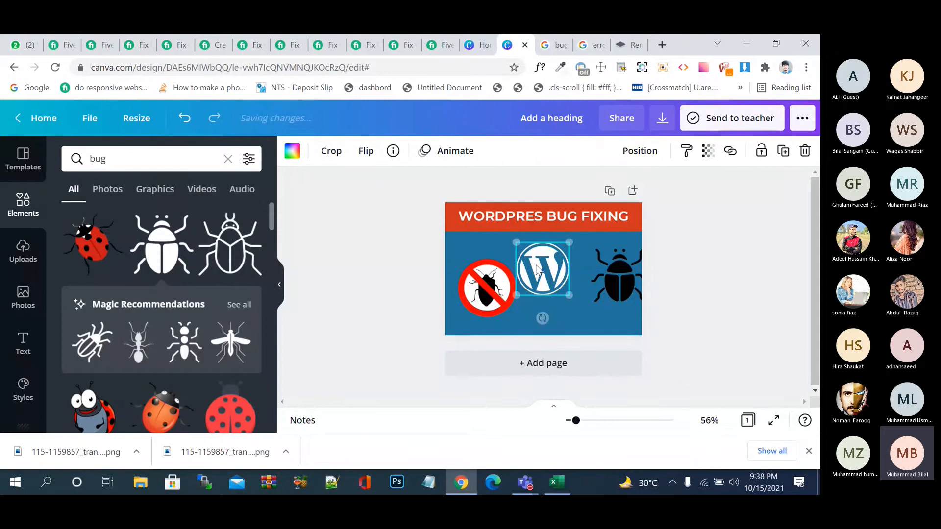
Step: Centre the beetle over the WordPress logo at about half its size, and delete the crossed-out bug sign
{"action": "left_click_drag", "start_coordinate": [613, 280], "coordinate": [541, 276]}
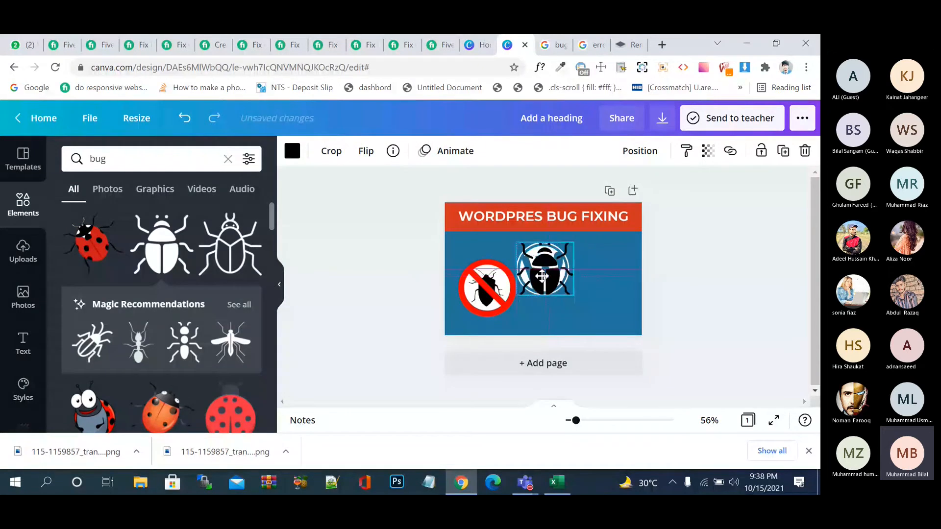
{"action": "left_click_drag", "start_coordinate": [572, 242], "coordinate": [543, 270]}
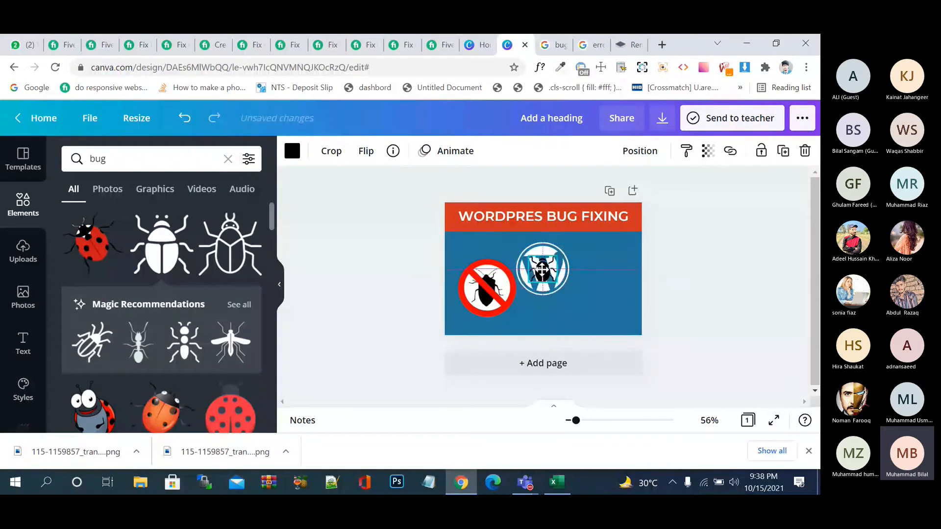
{"action": "left_click", "coordinate": [489, 287]}
{"action": "key", "text": "Delete"}
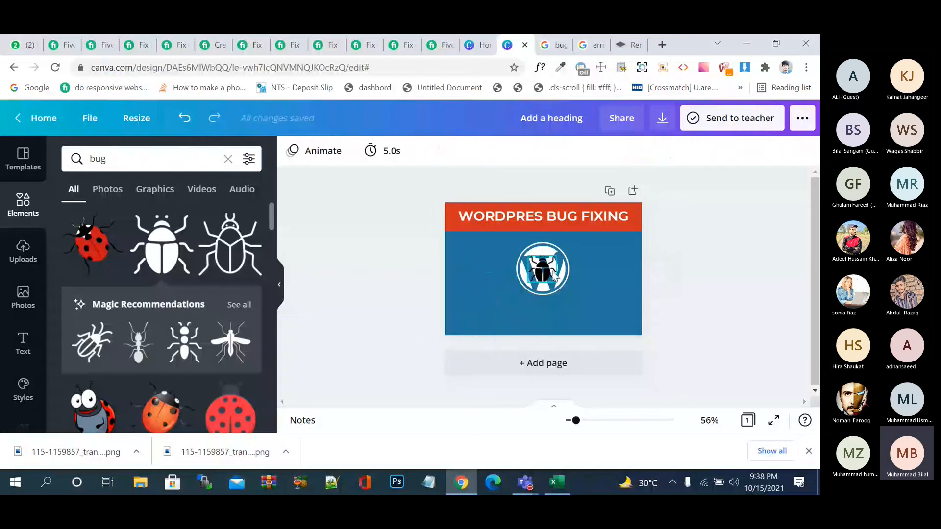
Step: Move the small beetle down onto the lower edge of the WordPress logo and keep it selected
{"action": "left_click_drag", "start_coordinate": [554, 277], "coordinate": [553, 303]}
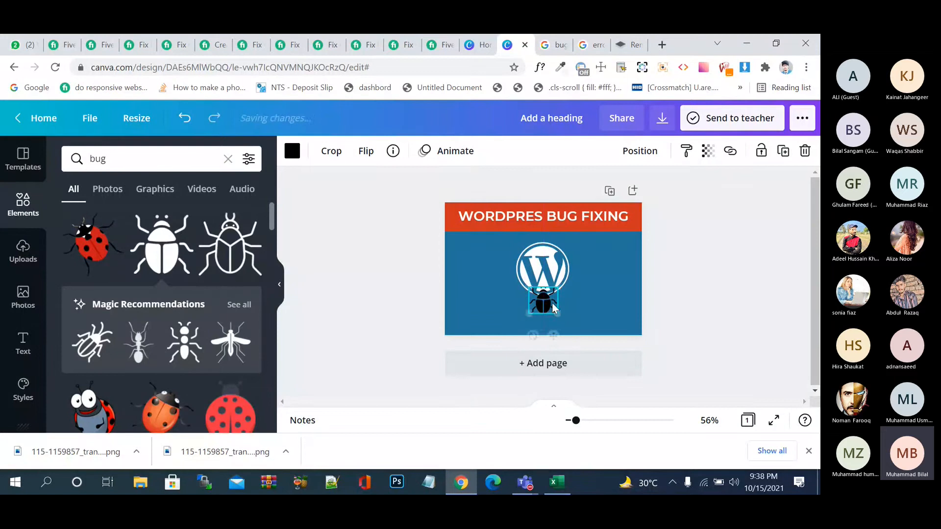
{"action": "left_click", "coordinate": [705, 282]}
{"action": "left_click", "coordinate": [544, 302]}
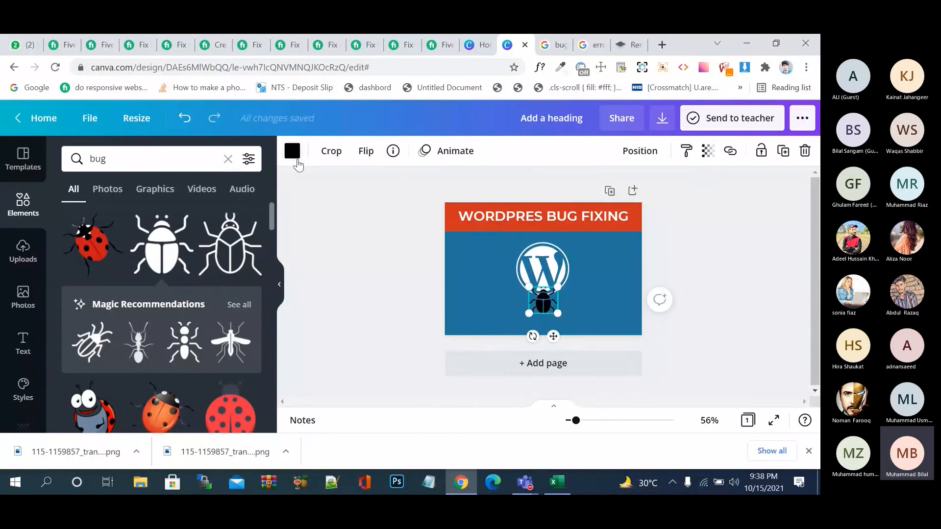
Step: Try the beetle on the WordPress logo in the banner's red, and set it to white instead
{"action": "left_click", "coordinate": [294, 156]}
{"action": "left_click", "coordinate": [179, 217]}
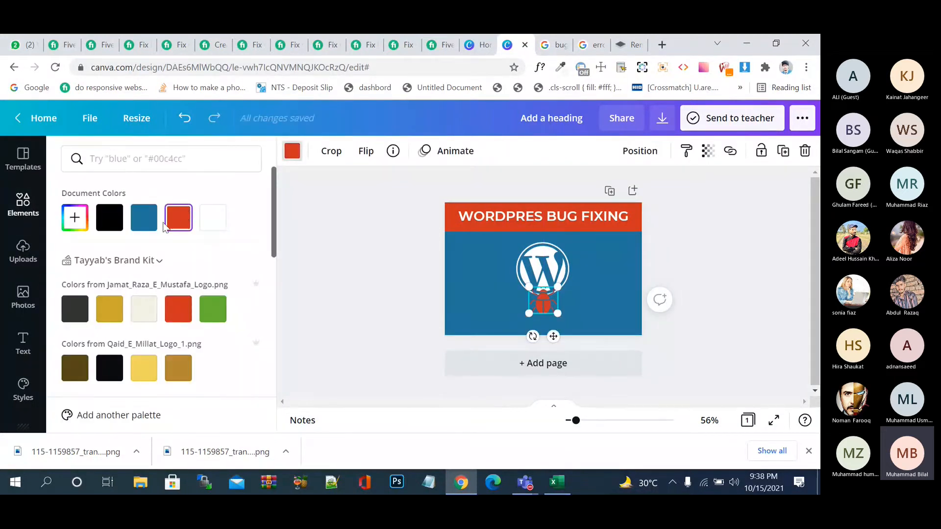
{"action": "left_click", "coordinate": [206, 225]}
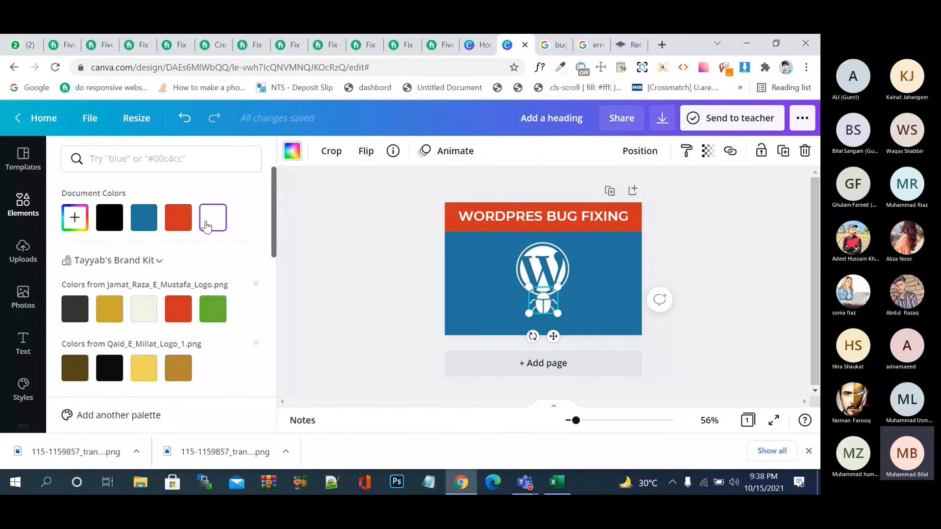
{"action": "key", "text": "Escape"}
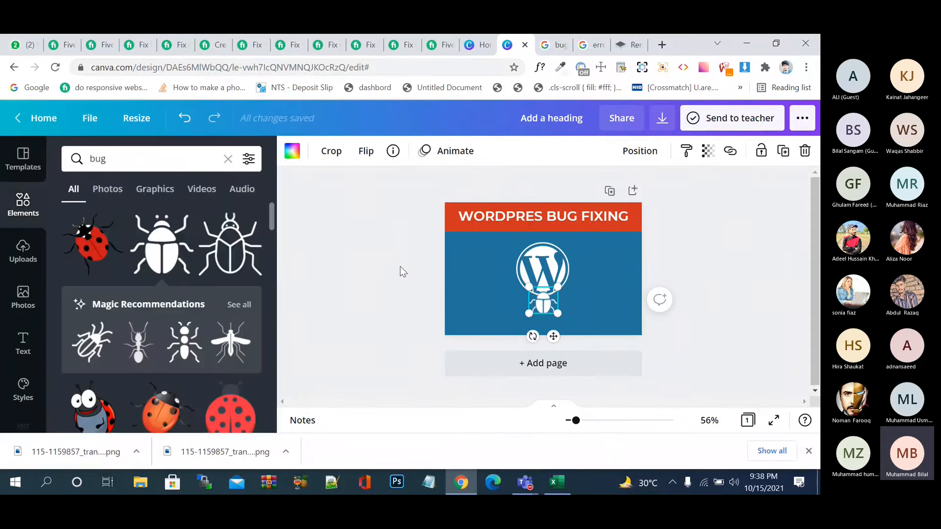
{"action": "left_click", "coordinate": [774, 234]}
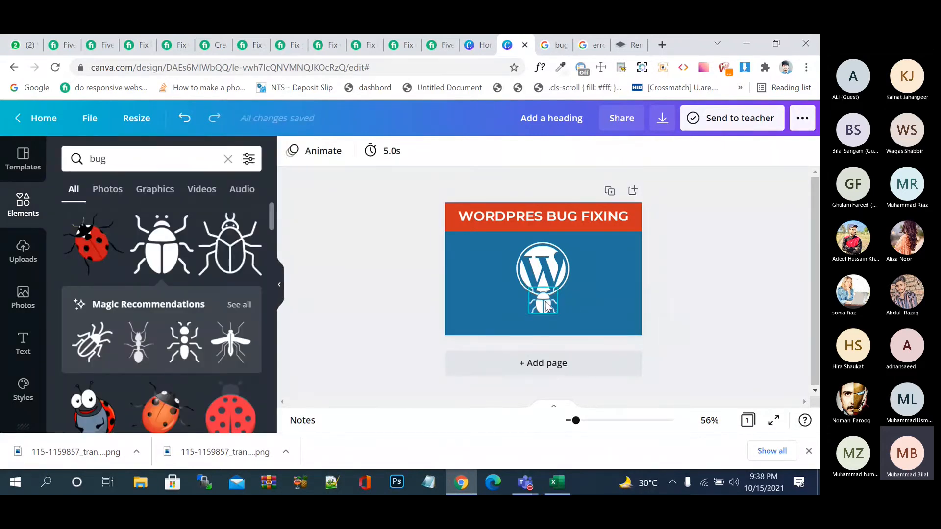
Step: Delete the white beetle and the WordPress logo from the design
{"action": "left_click_drag", "start_coordinate": [547, 305], "coordinate": [587, 266]}
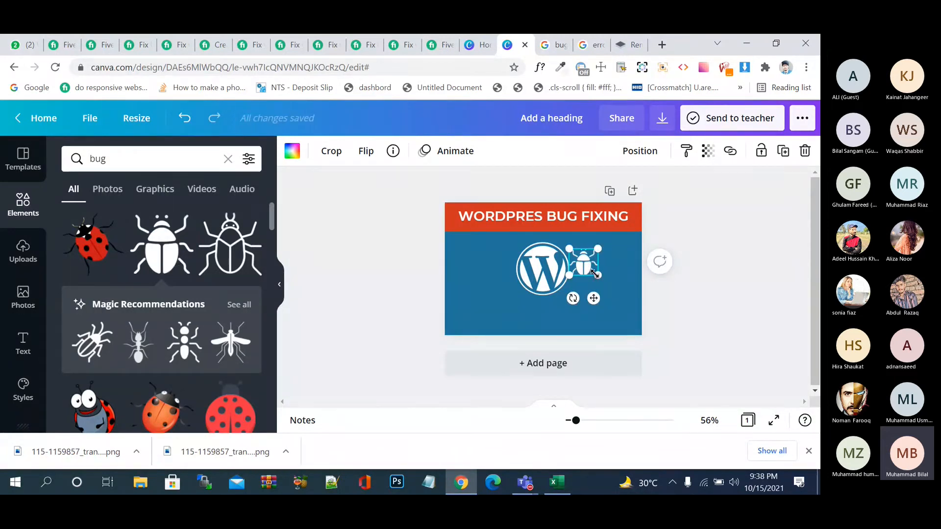
{"action": "key", "text": "Delete"}
{"action": "left_click", "coordinate": [543, 266]}
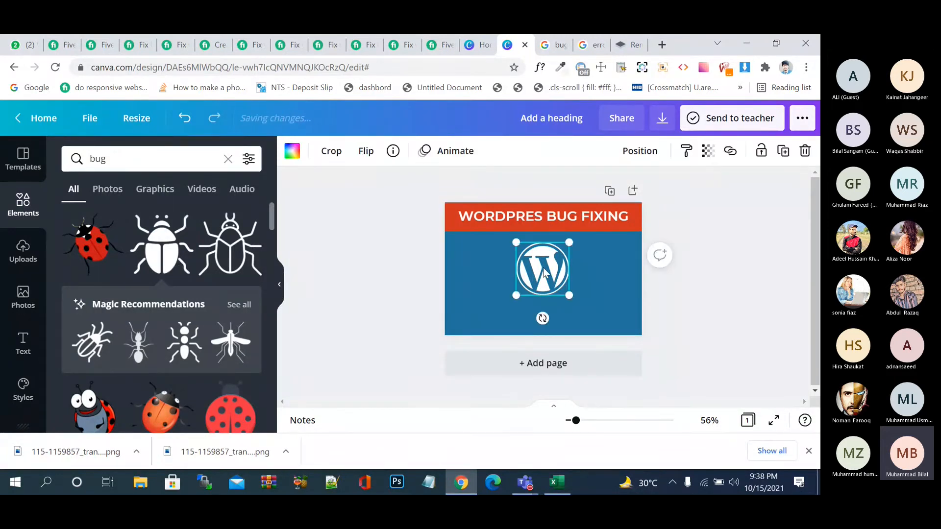
{"action": "key", "text": "Delete"}
Step: Add the crossed-out bug sign from the bug graphics and shrink it to about half its size
{"action": "scroll", "coordinate": [211, 296], "scroll_direction": "down", "scroll_amount": 4}
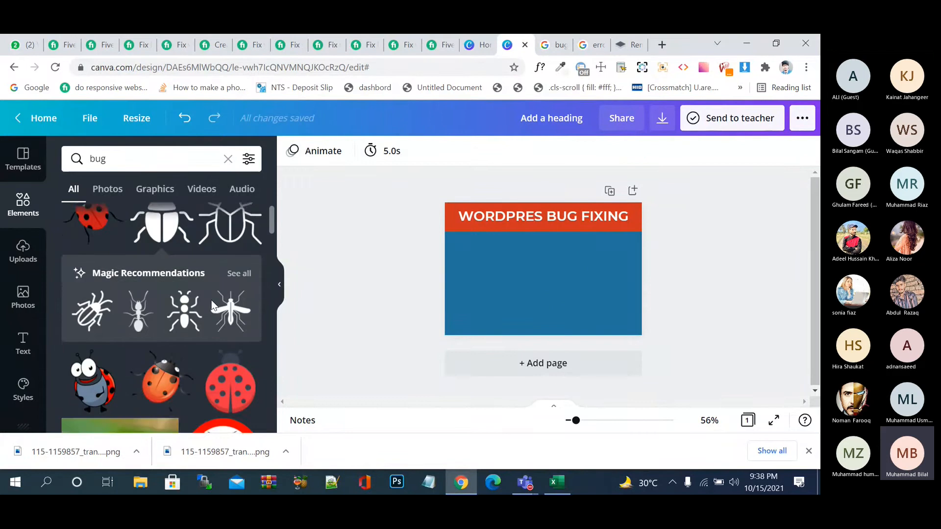
{"action": "left_click", "coordinate": [211, 294]}
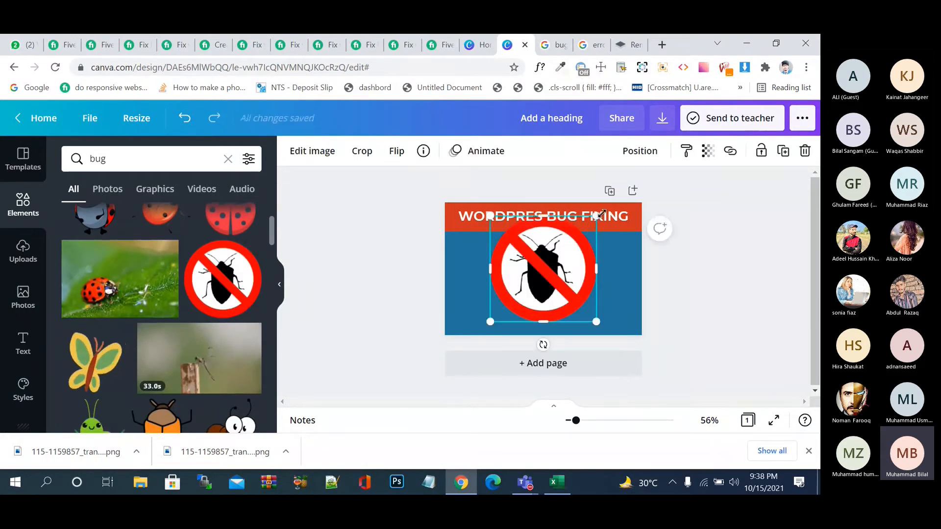
{"action": "left_click_drag", "start_coordinate": [598, 228], "coordinate": [543, 275]}
Step: Recolour the heading banner with the bright red from the bug sign's photo colours
{"action": "left_click", "coordinate": [469, 222]}
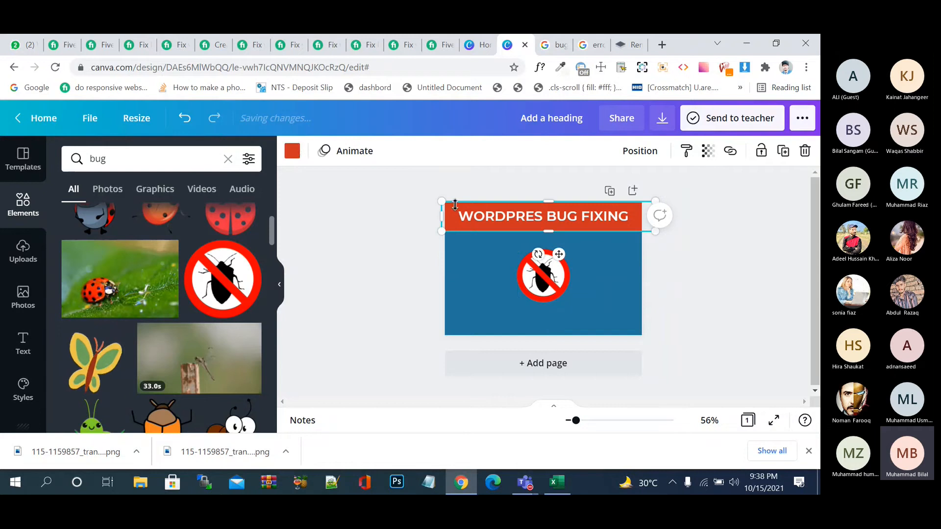
{"action": "left_click", "coordinate": [293, 152]}
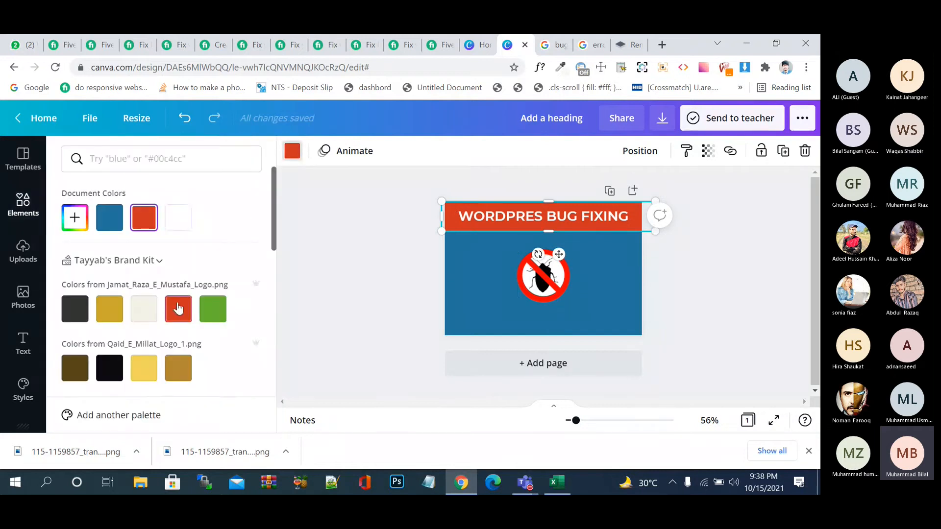
{"action": "scroll", "coordinate": [168, 325], "scroll_direction": "down", "scroll_amount": 3}
{"action": "scroll", "coordinate": [168, 323], "scroll_direction": "down", "scroll_amount": 6}
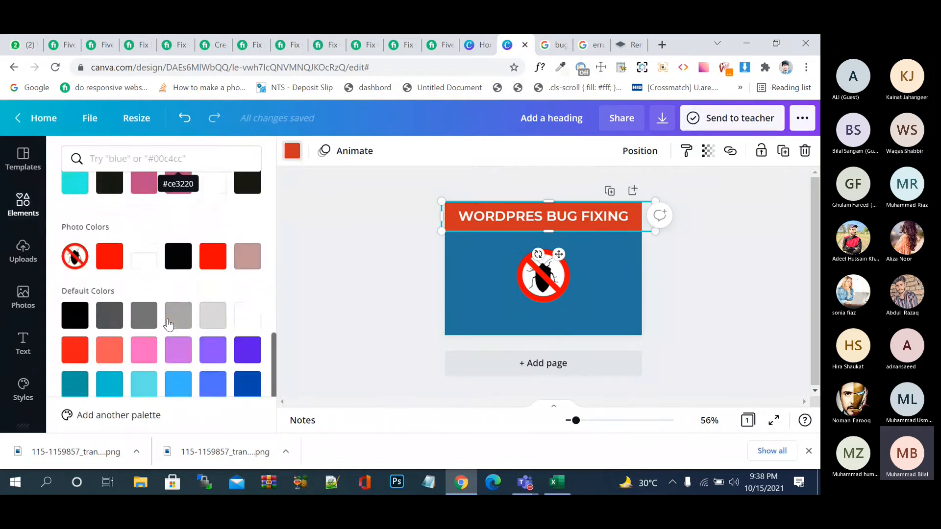
{"action": "left_click", "coordinate": [114, 260]}
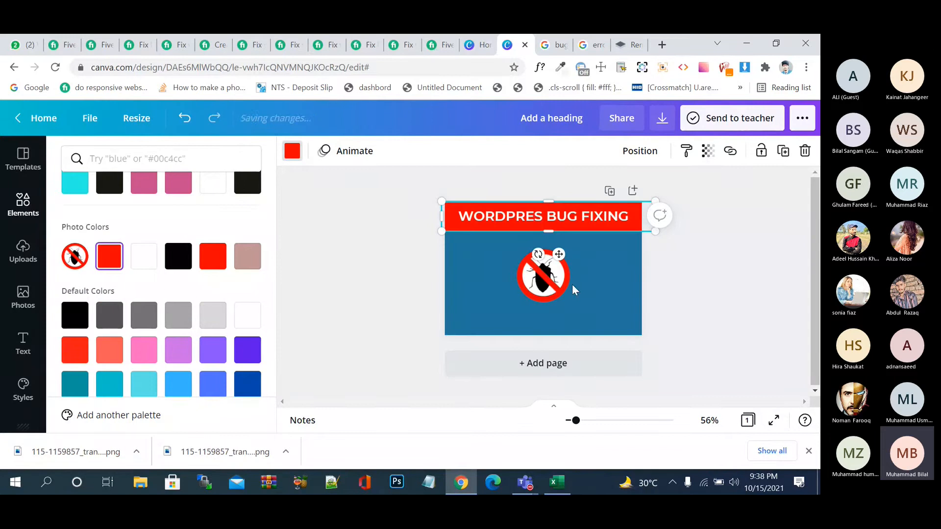
{"action": "left_click", "coordinate": [726, 272]}
Step: Move the crossed-out bug sign slightly up, centred below the heading banner
{"action": "left_click_drag", "start_coordinate": [544, 276], "coordinate": [554, 268]}
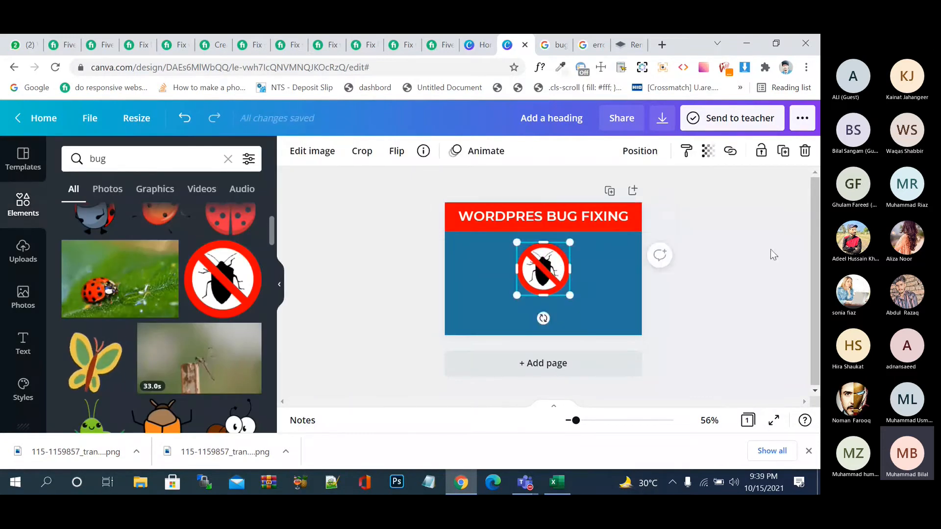
{"action": "left_click", "coordinate": [790, 251]}
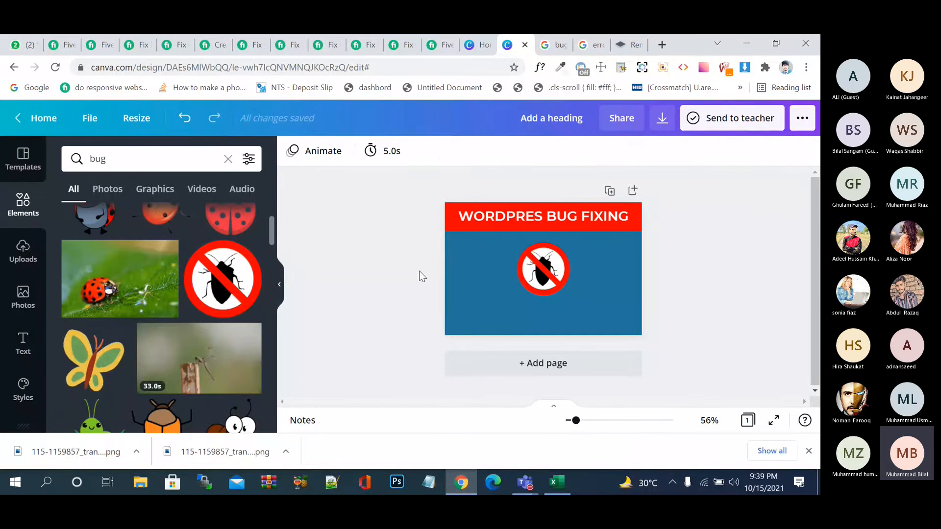
Step: Add a subheading text box and place it centred below the crossed-out bug sign
{"action": "left_click", "coordinate": [27, 341]}
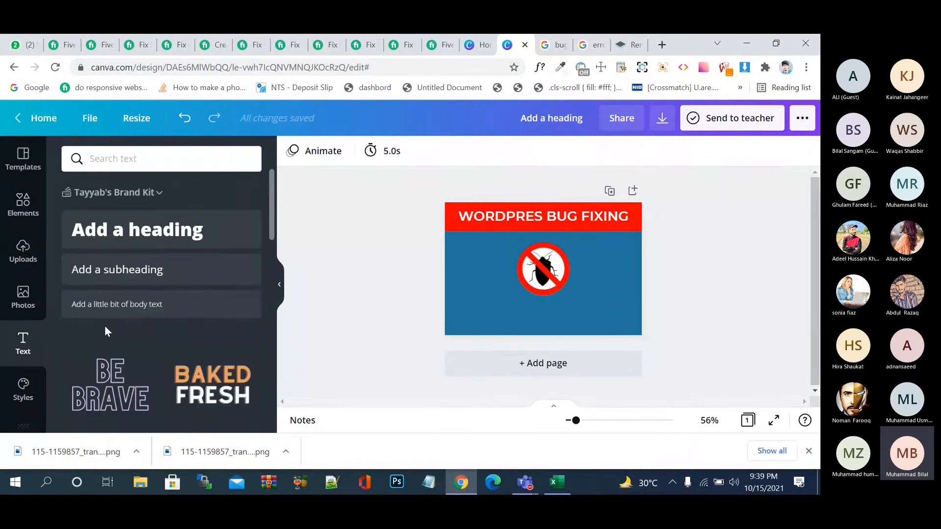
{"action": "left_click", "coordinate": [158, 272]}
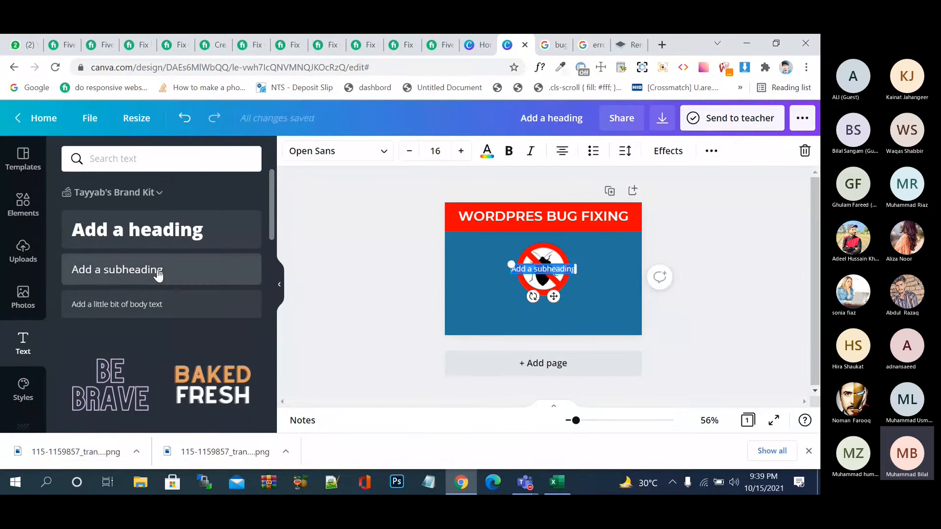
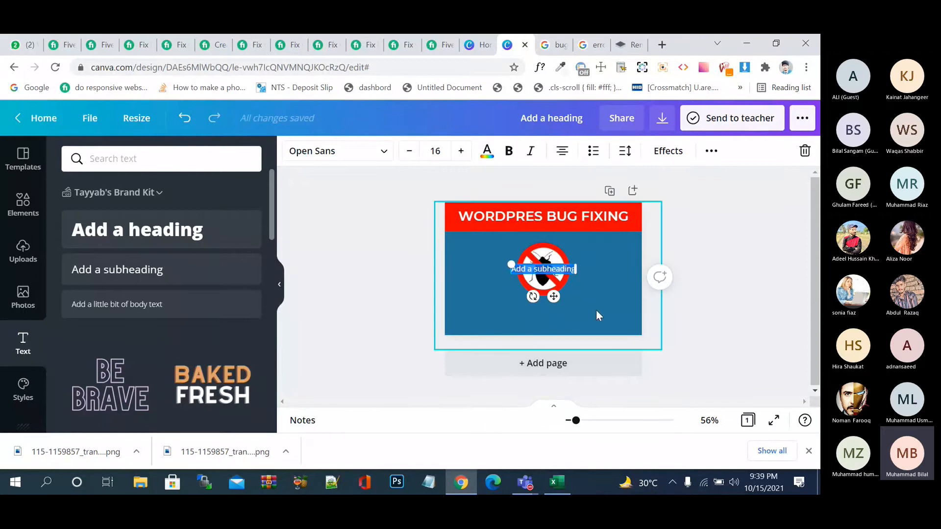
{"action": "mouse_move", "coordinate": [583, 426]}
{"action": "left_mouse_down"}
{"action": "mouse_move", "coordinate": [600, 420]}
{"action": "mouse_move", "coordinate": [582, 418]}
{"action": "left_mouse_up"}
{"action": "left_click", "coordinate": [729, 306]}
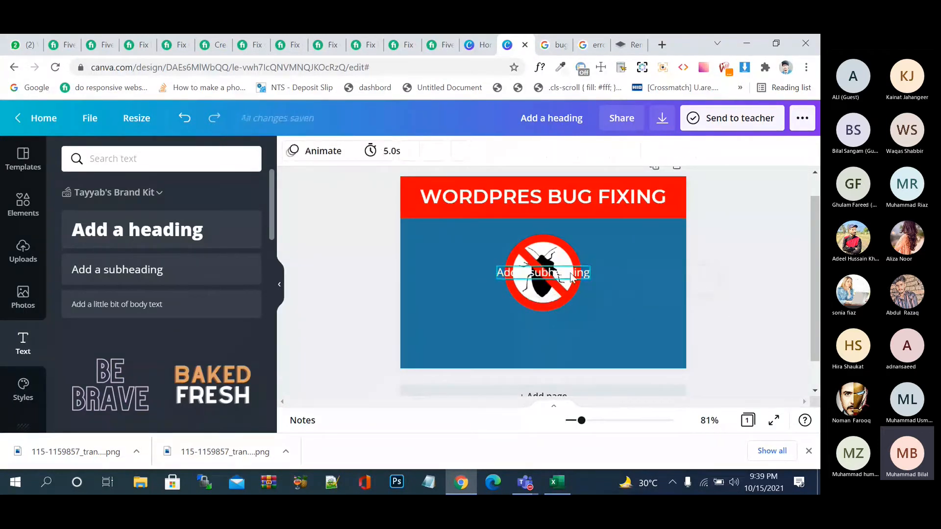
{"action": "left_click_drag", "start_coordinate": [561, 270], "coordinate": [560, 329]}
Step: Replace the subheading's placeholder text with "Fix Wordpress, Elementor and Woocommerce Issues"
{"action": "left_click", "coordinate": [560, 331]}
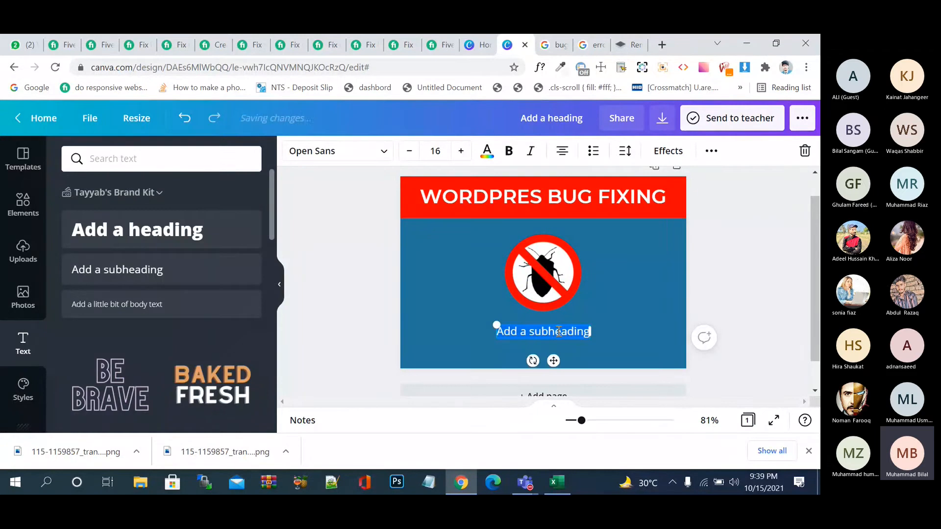
{"action": "type", "text": "Sid"}
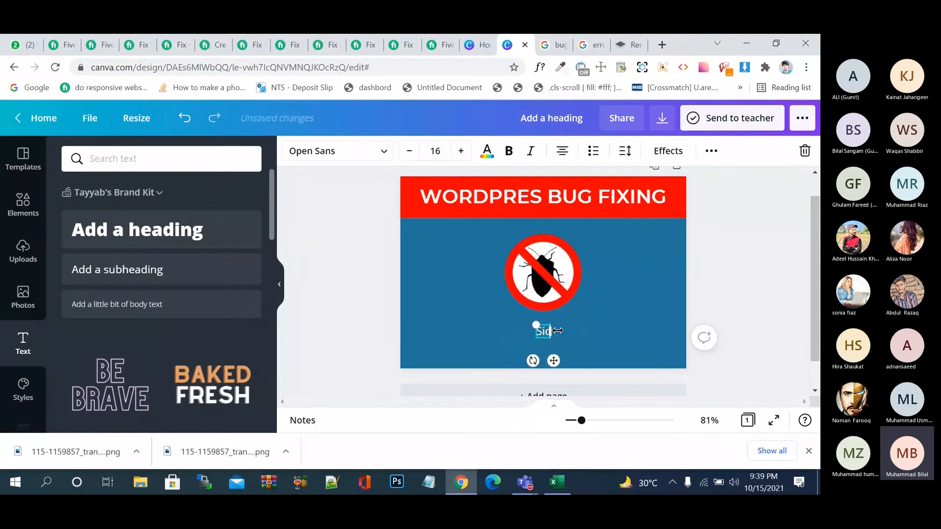
{"action": "key", "text": "BackSpace"}
{"action": "key", "text": "BackSpace"}
{"action": "key", "text": "BackSpace"}
{"action": "type", "text": "Fix Wordp"}
{"action": "type", "text": "ress<"}
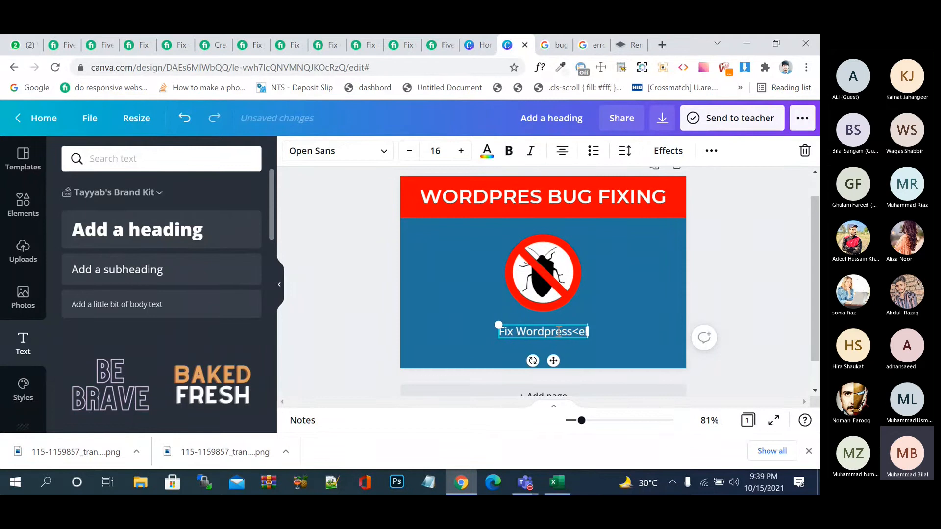
{"action": "key", "text": "BackSpace"}
{"action": "type", "text": ","}
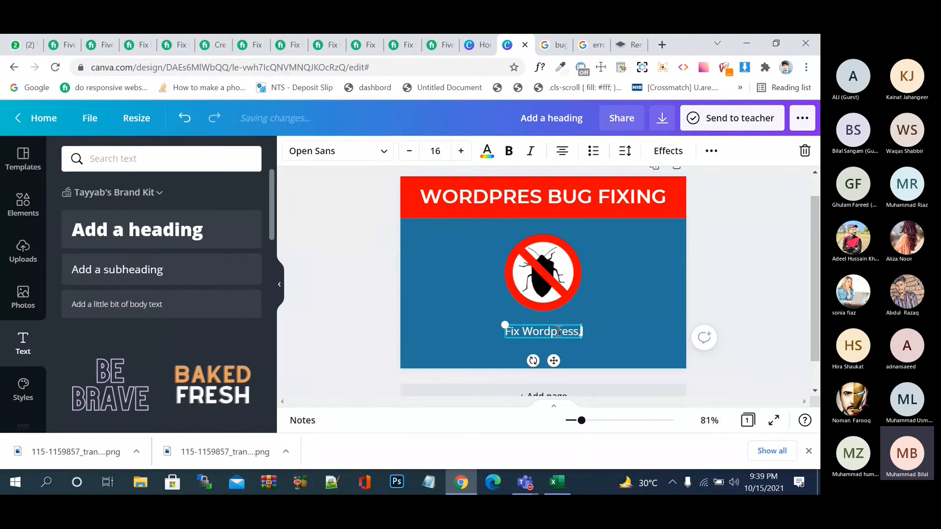
{"action": "type", "text": " Elemen"}
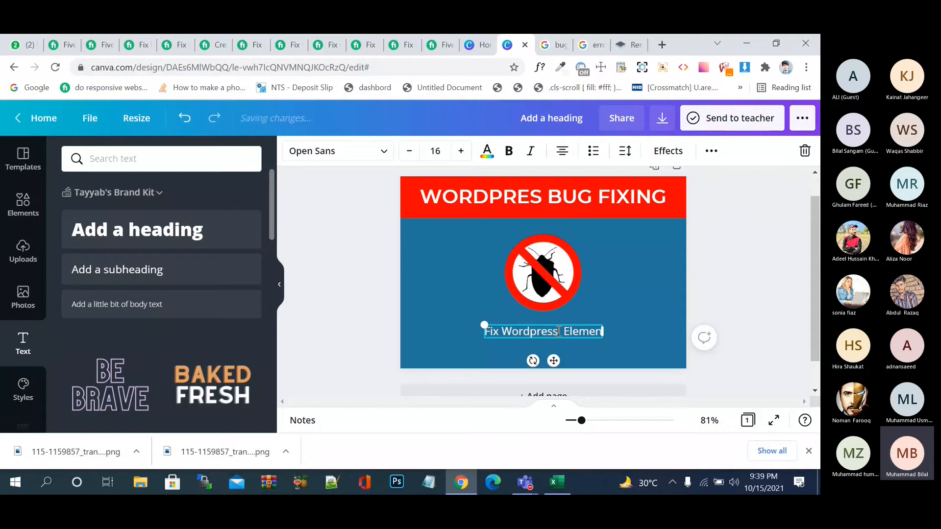
{"action": "type", "text": "tor and S"}
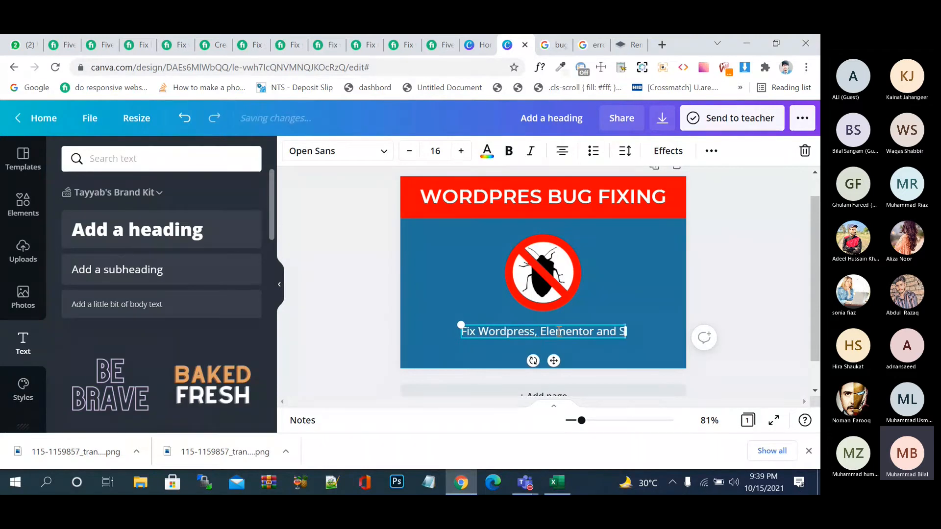
{"action": "key", "text": "BackSpace"}
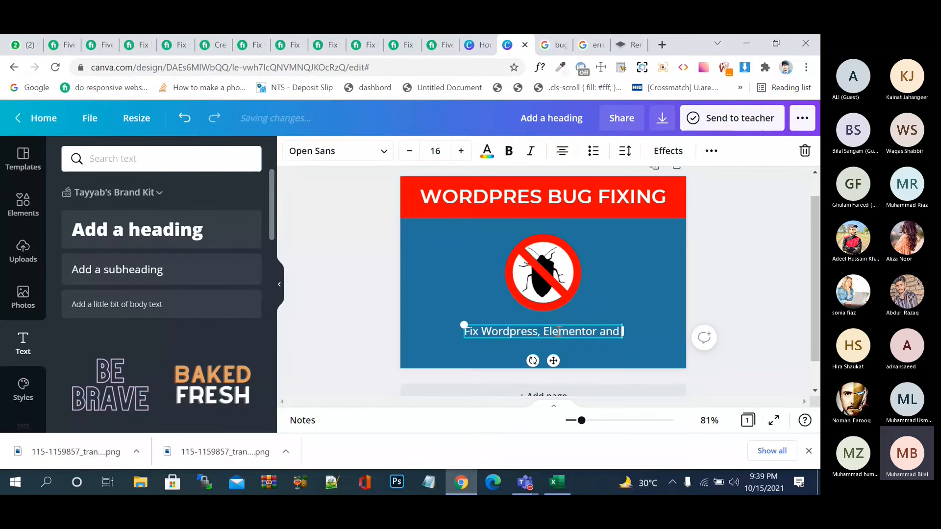
{"action": "type", "text": "Woocommer"}
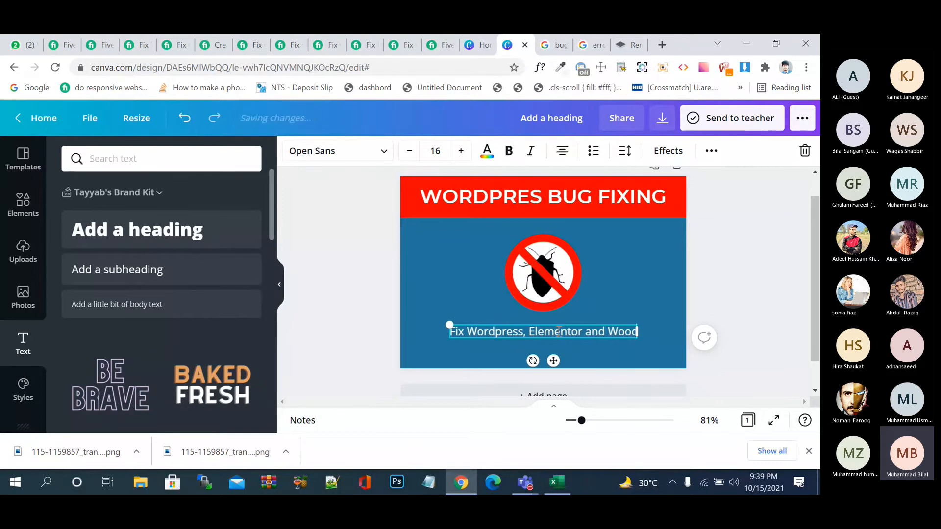
{"action": "type", "text": "ce"}
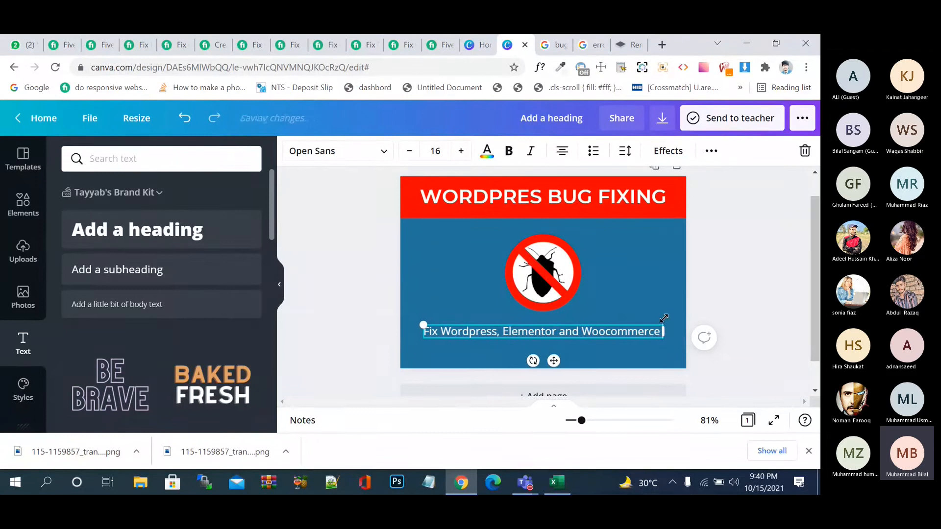
{"action": "type", "text": " Issues"}
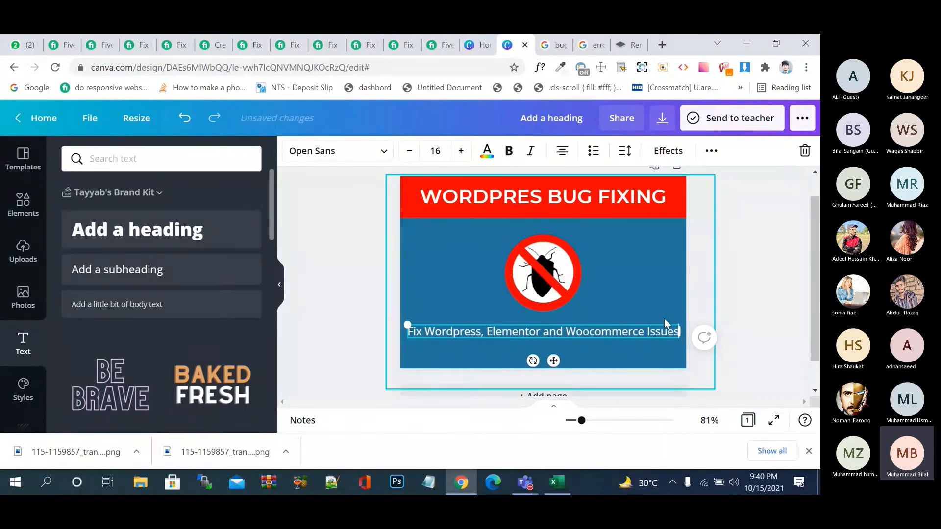
{"action": "key", "text": "Escape"}
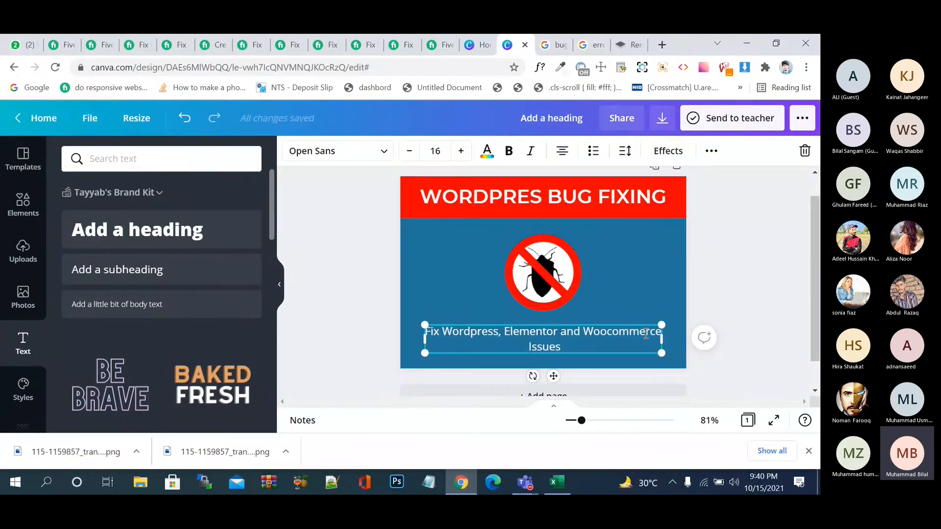
Step: Move the subheading up closer to the bug sign and set its font to Montserrat Extra-Bold
{"action": "left_click", "coordinate": [740, 268]}
{"action": "left_click_drag", "start_coordinate": [605, 329], "coordinate": [604, 325]}
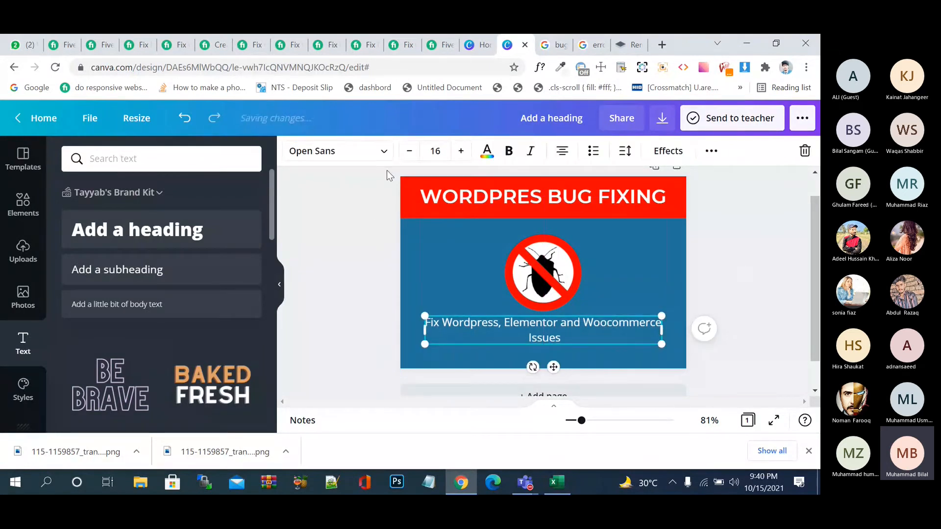
{"action": "left_click", "coordinate": [384, 151]}
{"action": "type", "text": "mont"}
{"action": "left_click", "coordinate": [158, 264]}
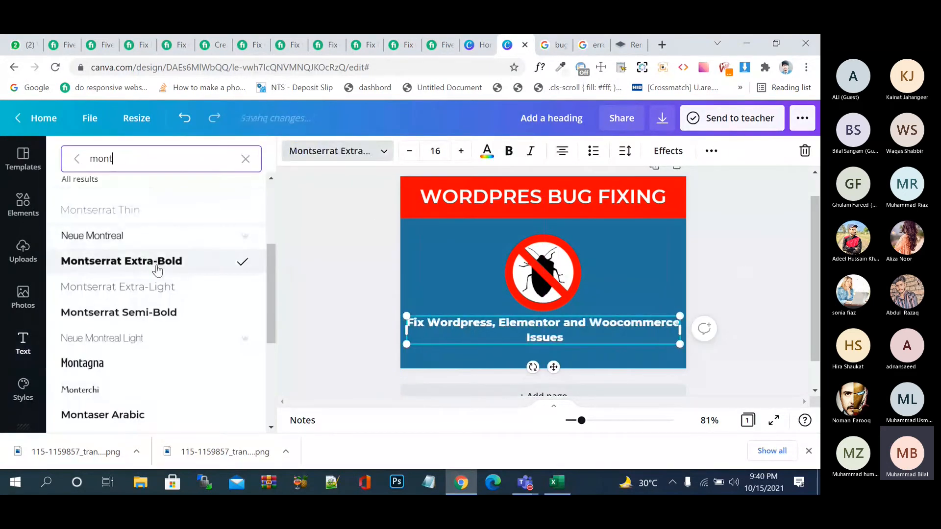
{"action": "left_click", "coordinate": [148, 312]}
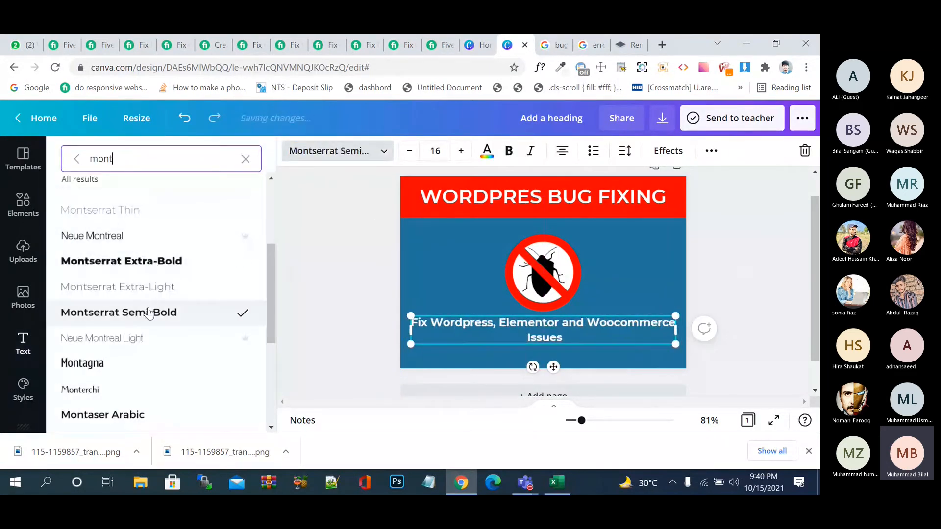
{"action": "left_click", "coordinate": [167, 262]}
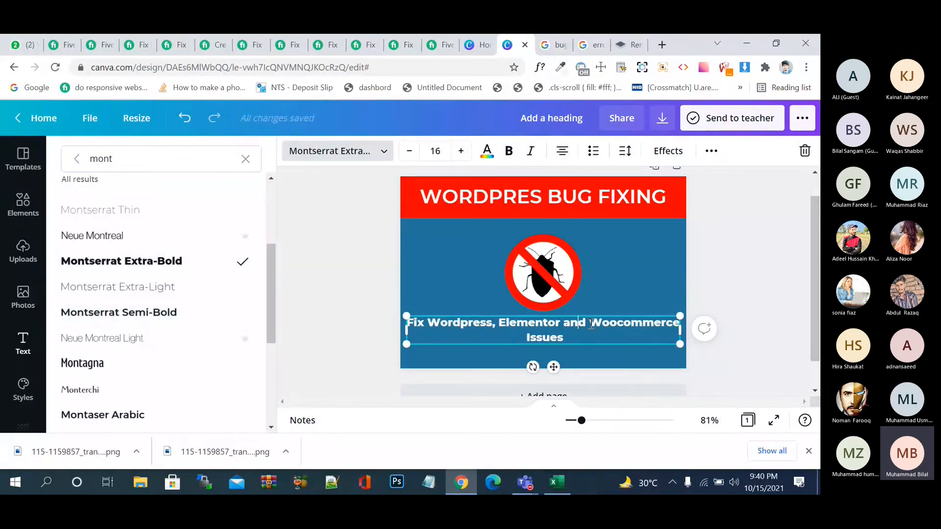
Step: Insert a line break in the subheading after "Fix Wordpress," and deselect the text
{"action": "key", "text": "Return"}
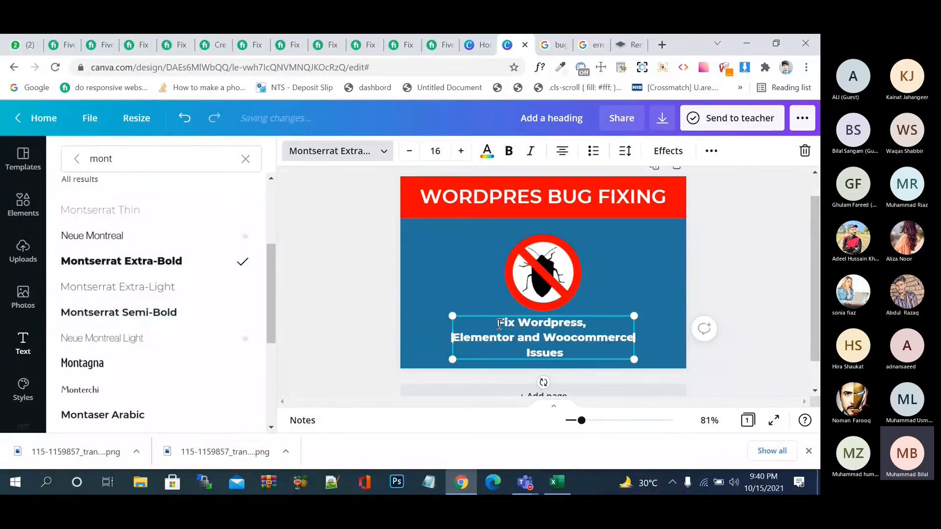
{"action": "left_click", "coordinate": [761, 248]}
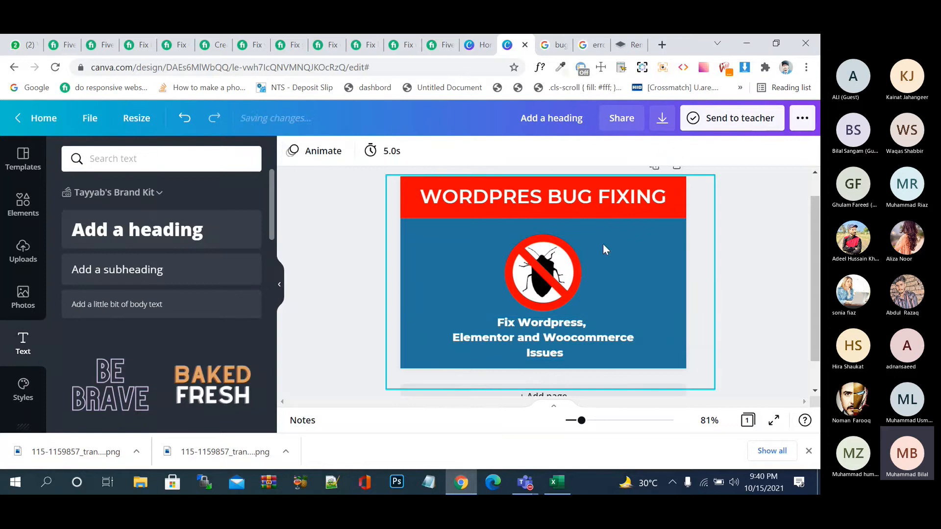
Step: Place the bug sign on the canvas's right side and the subheading on its left, then left-align and narrow the subheading
{"action": "left_click", "coordinate": [556, 266]}
{"action": "left_click_drag", "start_coordinate": [556, 266], "coordinate": [625, 276]}
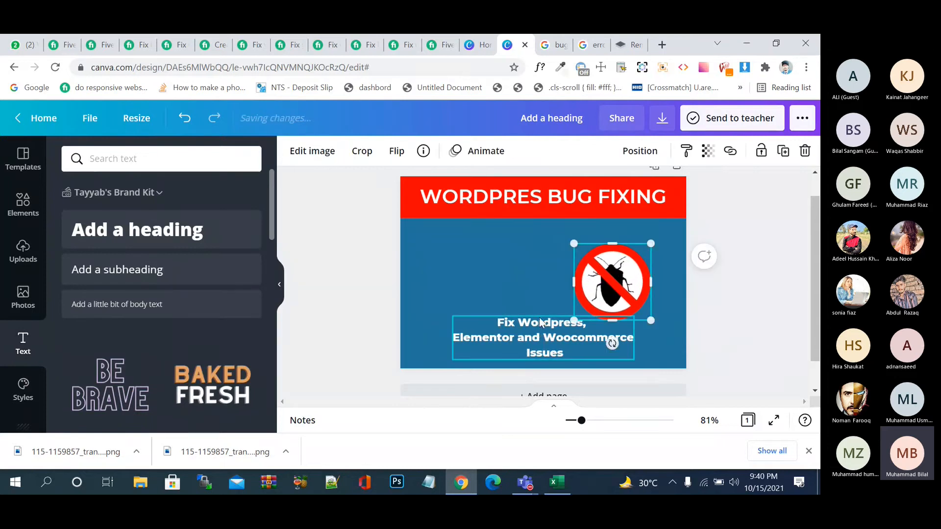
{"action": "left_click_drag", "start_coordinate": [517, 329], "coordinate": [463, 268]}
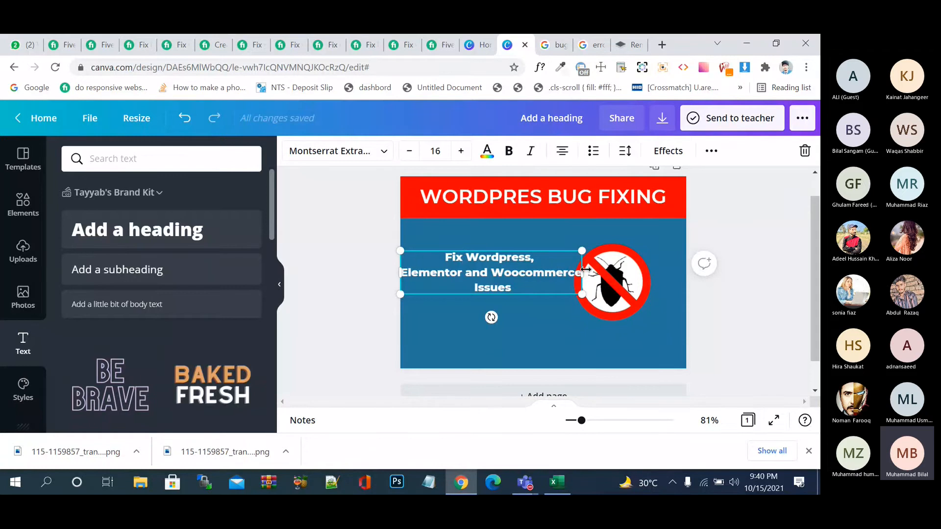
{"action": "left_click", "coordinate": [562, 151]}
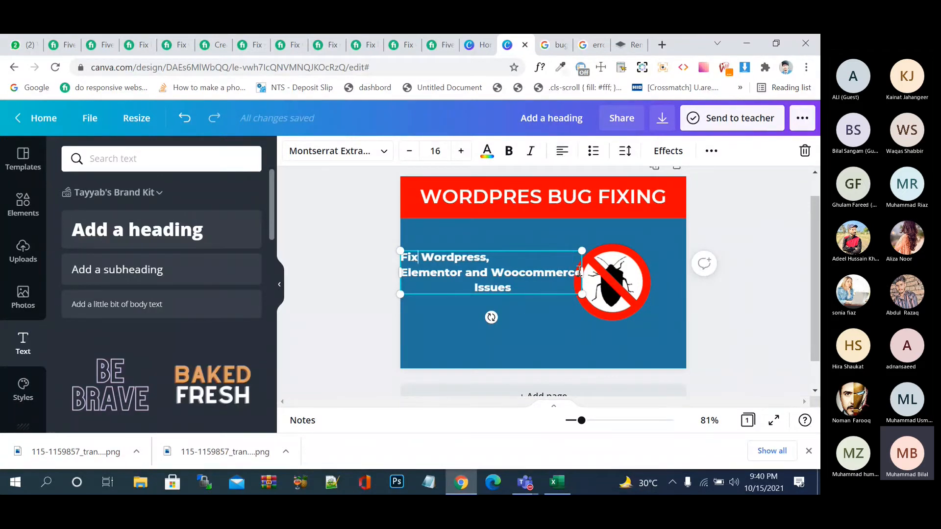
{"action": "left_click_drag", "start_coordinate": [572, 271], "coordinate": [500, 273]}
{"action": "left_click", "coordinate": [562, 152]}
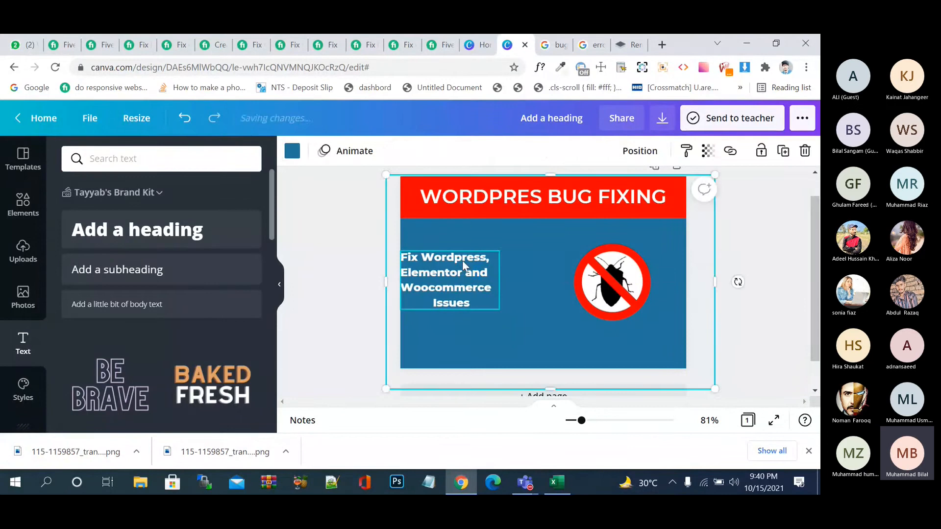
Step: Increase the subheading's font size to 21 and position the text just below the red banner
{"action": "left_click_drag", "start_coordinate": [452, 268], "coordinate": [486, 271]}
{"action": "left_click", "coordinate": [460, 151]}
{"action": "left_click", "coordinate": [461, 151]}
{"action": "left_click", "coordinate": [461, 150]}
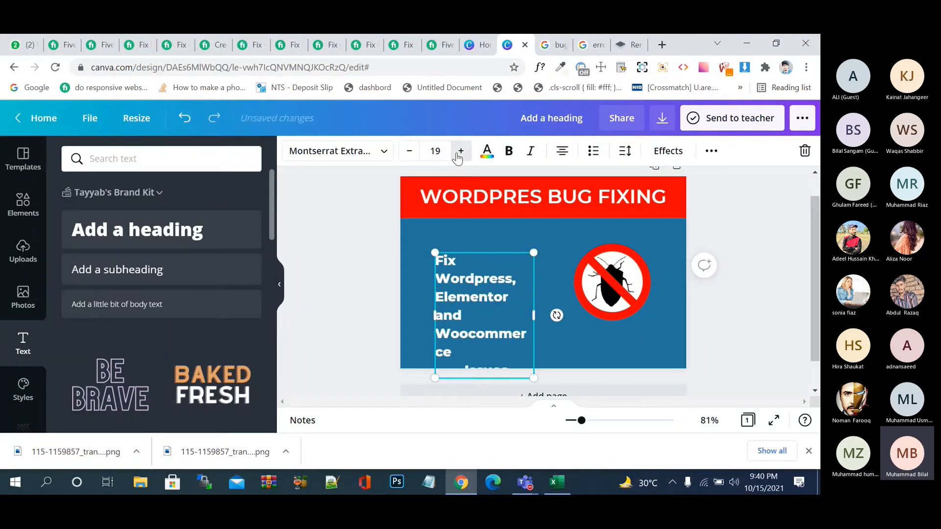
{"action": "left_click", "coordinate": [460, 151]}
{"action": "left_click", "coordinate": [461, 151]}
{"action": "left_click", "coordinate": [733, 251]}
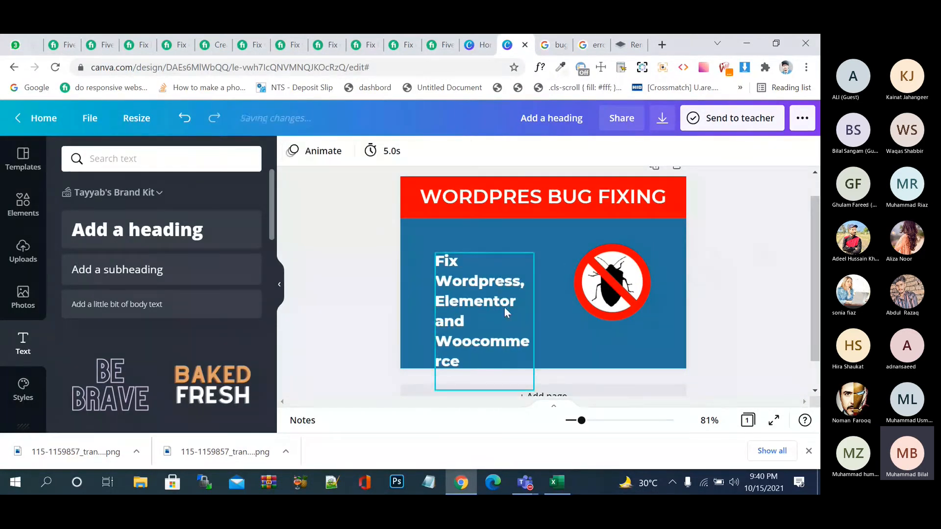
{"action": "left_click_drag", "start_coordinate": [495, 302], "coordinate": [484, 271]}
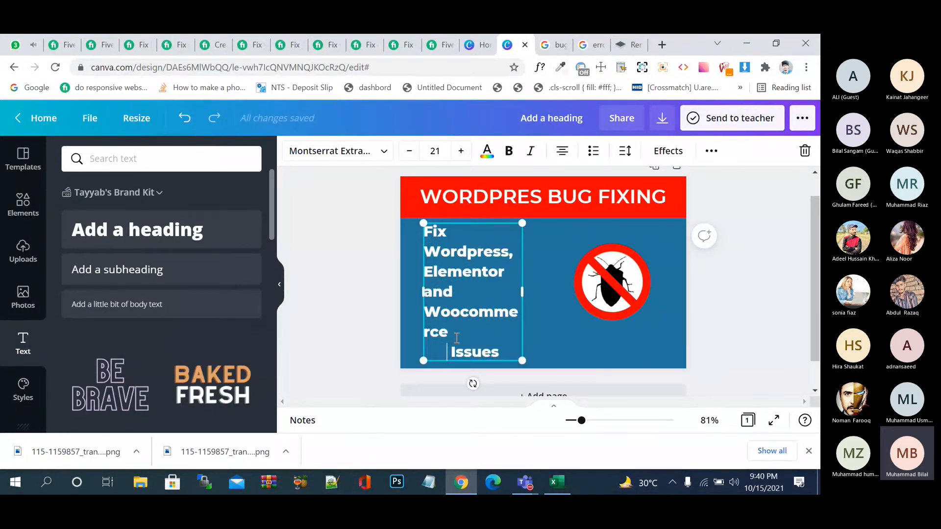
Step: Remove the gap and line break before "Issues" in the subheading and widen the text box slightly
{"action": "key", "text": "BackSpace"}
{"action": "key", "text": "BackSpace"}
{"action": "key", "text": "BackSpace"}
{"action": "key", "text": "BackSpace"}
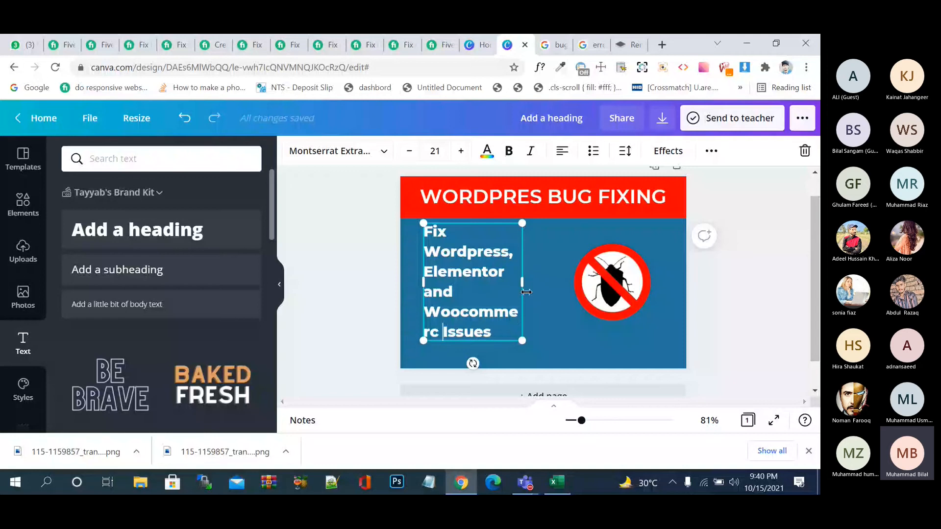
{"action": "left_click_drag", "start_coordinate": [525, 292], "coordinate": [539, 292]}
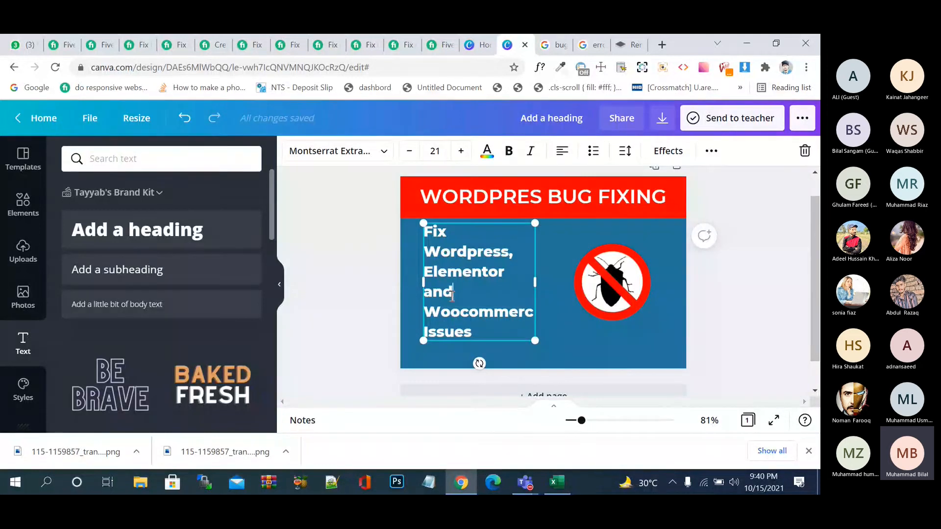
Step: Replace "and" with "&" in the subheading and restore the missing final "e" of "Woocommerce"
{"action": "key", "text": "BackSpace"}
{"action": "key", "text": "BackSpace"}
{"action": "key", "text": "BackSpace"}
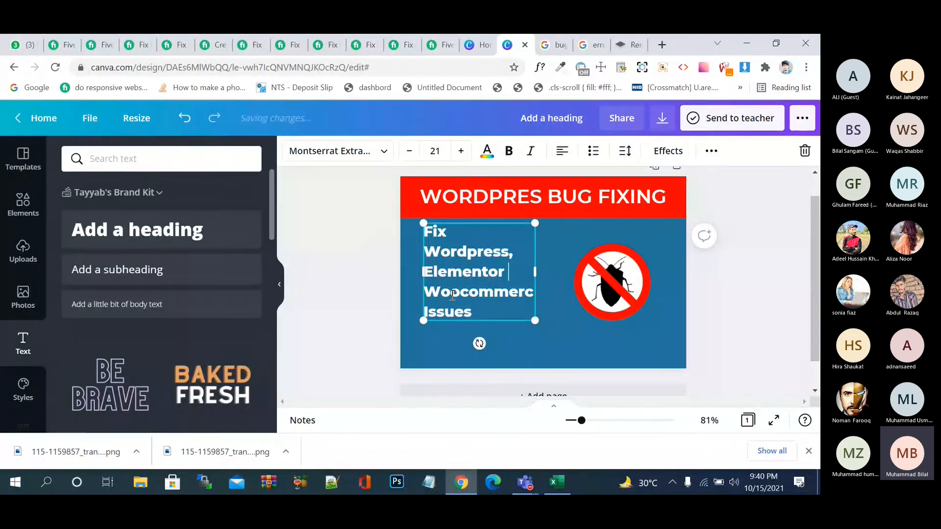
{"action": "type", "text": "&"}
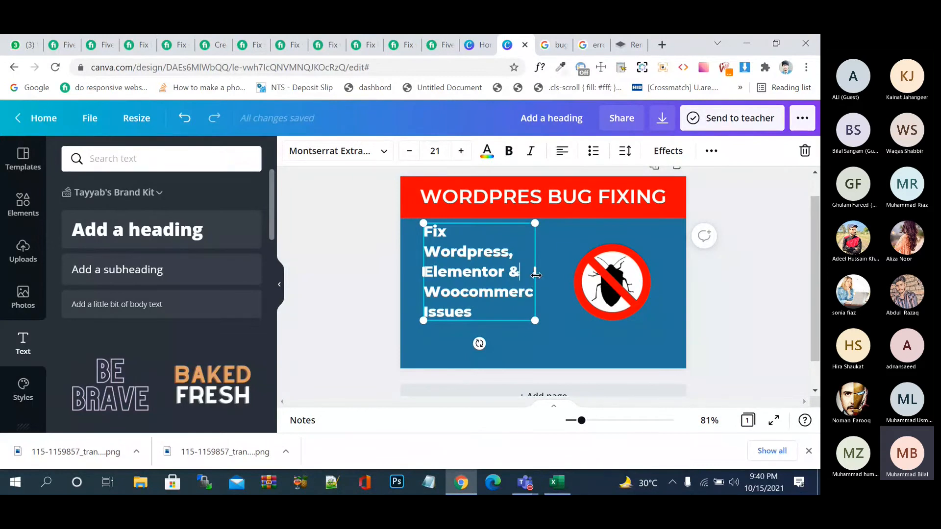
{"action": "left_click_drag", "start_coordinate": [535, 276], "coordinate": [530, 293]}
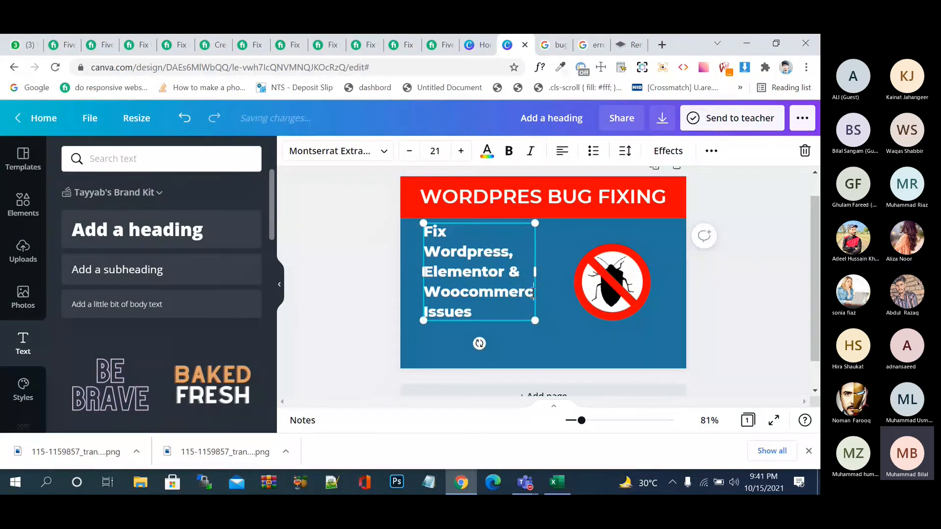
{"action": "left_click", "coordinate": [533, 293]}
{"action": "type", "text": "e"}
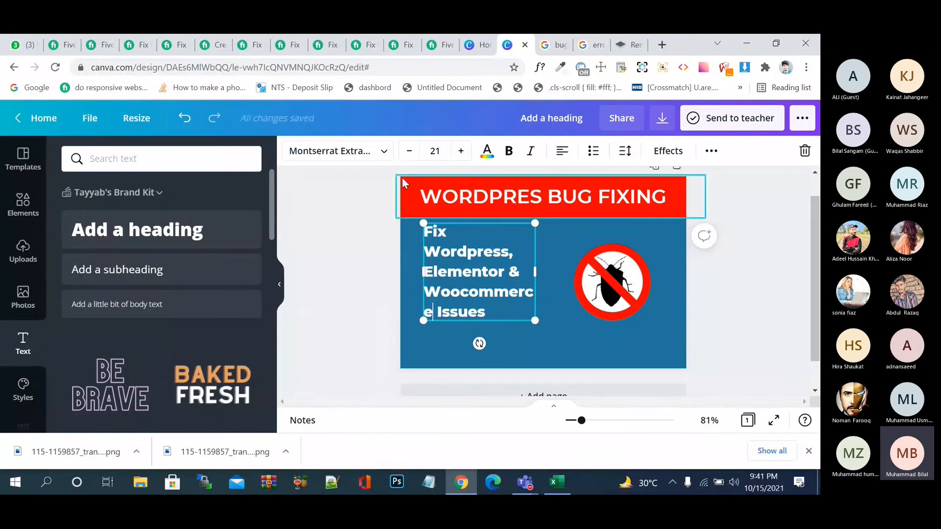
Step: Set the whole subheading's font to Montserrat Semi-Bold and deselect it
{"action": "left_click", "coordinate": [333, 151]}
{"action": "left_click", "coordinate": [100, 322]}
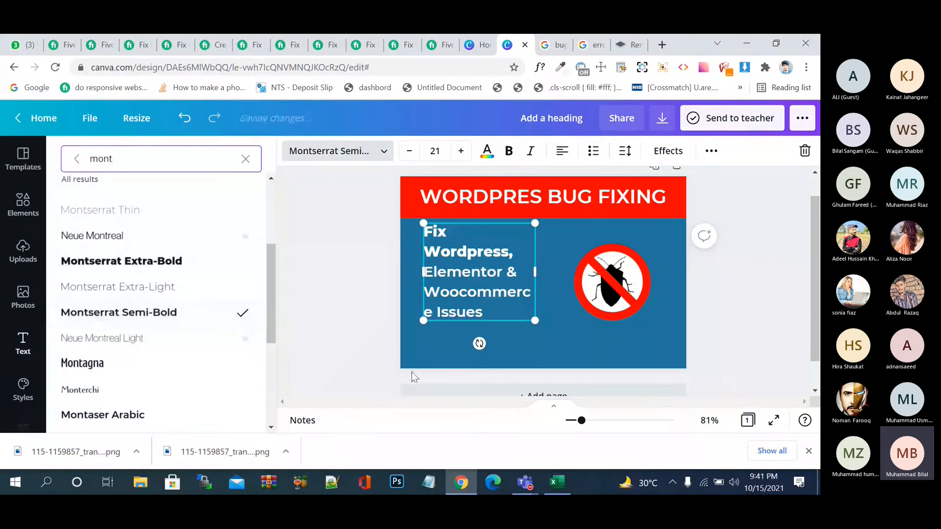
{"action": "key", "text": "ctrl+a"}
{"action": "left_click", "coordinate": [493, 256]}
{"action": "key", "text": "ctrl+a"}
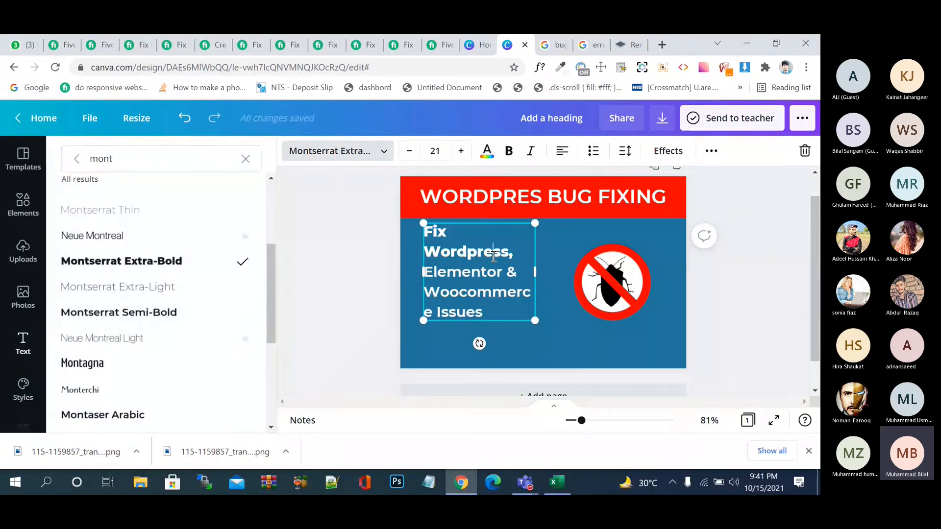
{"action": "left_click", "coordinate": [186, 314]}
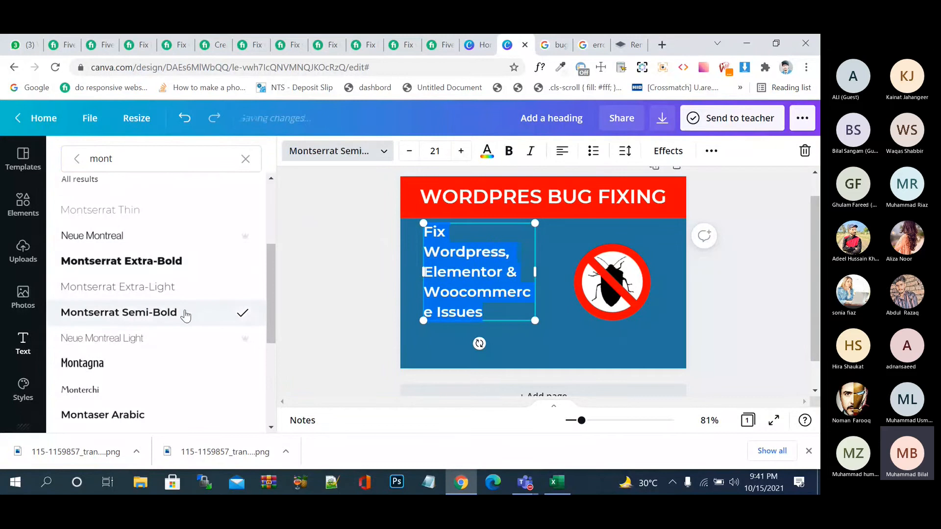
{"action": "left_click", "coordinate": [747, 303]}
Step: Enlarge the subheading to font size 28, widen its box to about 297 px and place it beside the bug sign
{"action": "left_click", "coordinate": [454, 278]}
{"action": "left_click_drag", "start_coordinate": [454, 278], "coordinate": [450, 291]}
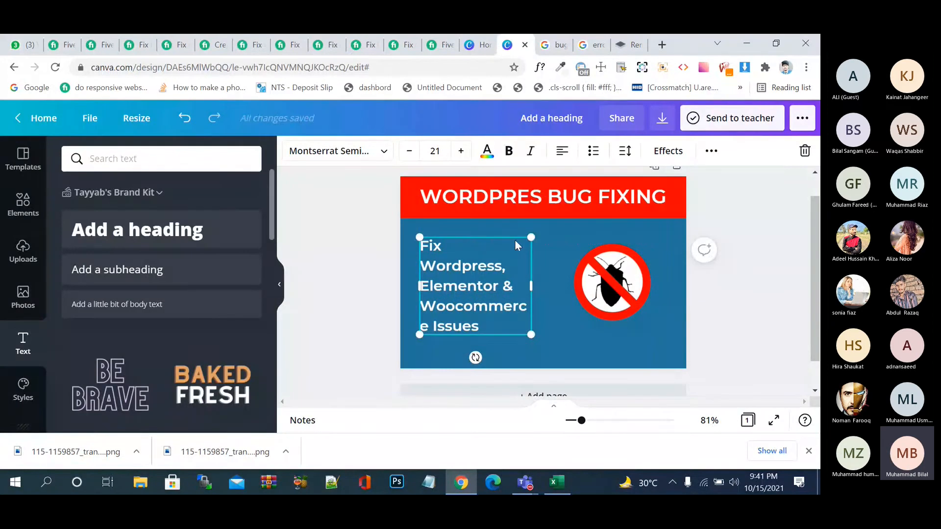
{"action": "left_click", "coordinate": [461, 151]}
{"action": "left_click", "coordinate": [461, 151]}
{"action": "left_click", "coordinate": [460, 151]}
{"action": "left_click", "coordinate": [461, 151]}
{"action": "left_click", "coordinate": [461, 151]}
{"action": "left_click", "coordinate": [461, 151]}
{"action": "left_click", "coordinate": [460, 151]}
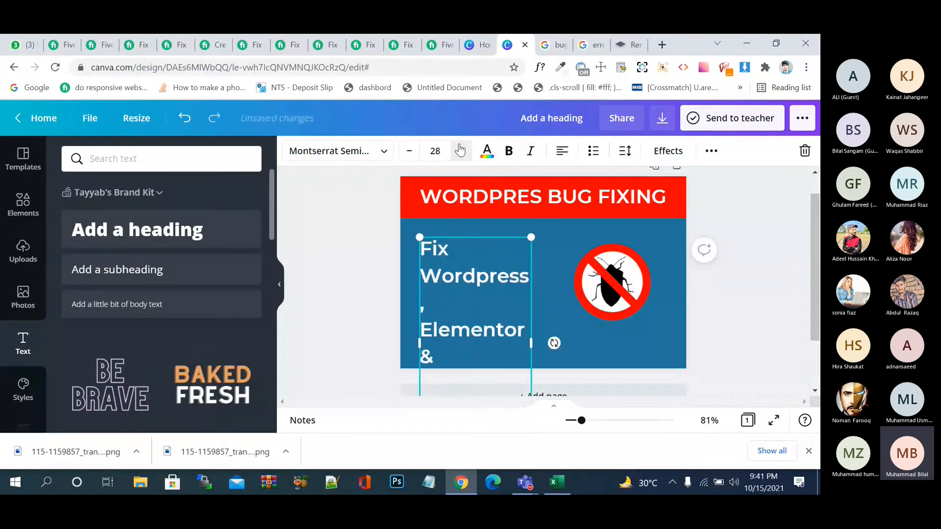
{"action": "left_click_drag", "start_coordinate": [531, 343], "coordinate": [576, 338]}
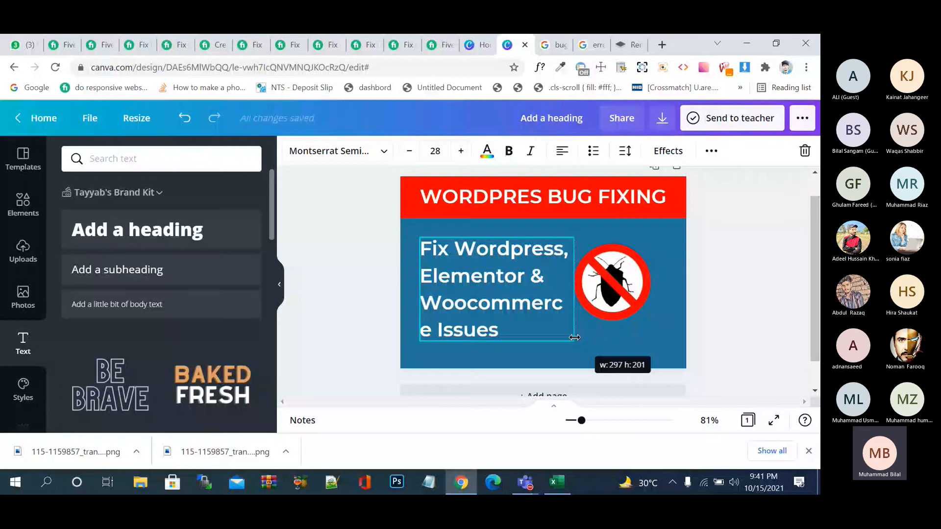
{"action": "left_click_drag", "start_coordinate": [498, 280], "coordinate": [490, 278]}
{"action": "left_click", "coordinate": [534, 275]}
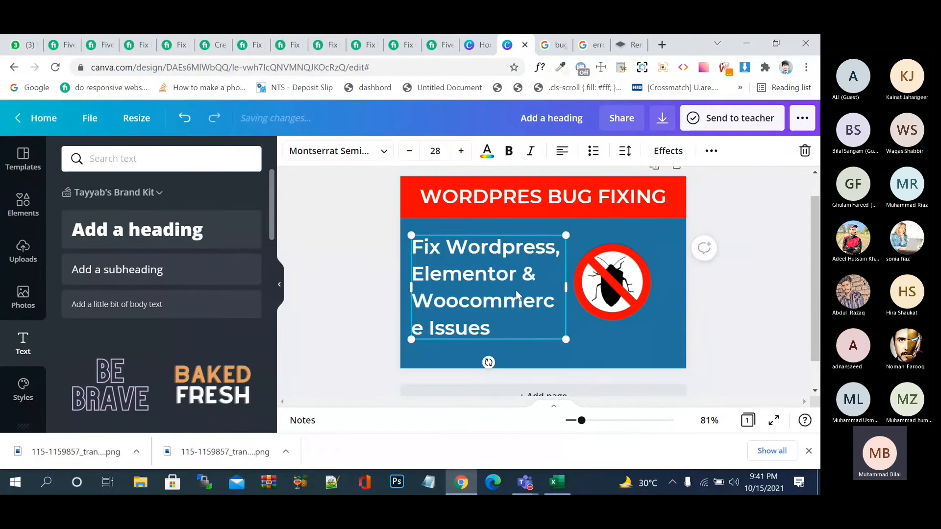
Step: Shorten the subheading to "Fix issue" by replacing everything after "Fix"
{"action": "left_click_drag", "start_coordinate": [490, 326], "coordinate": [436, 249]}
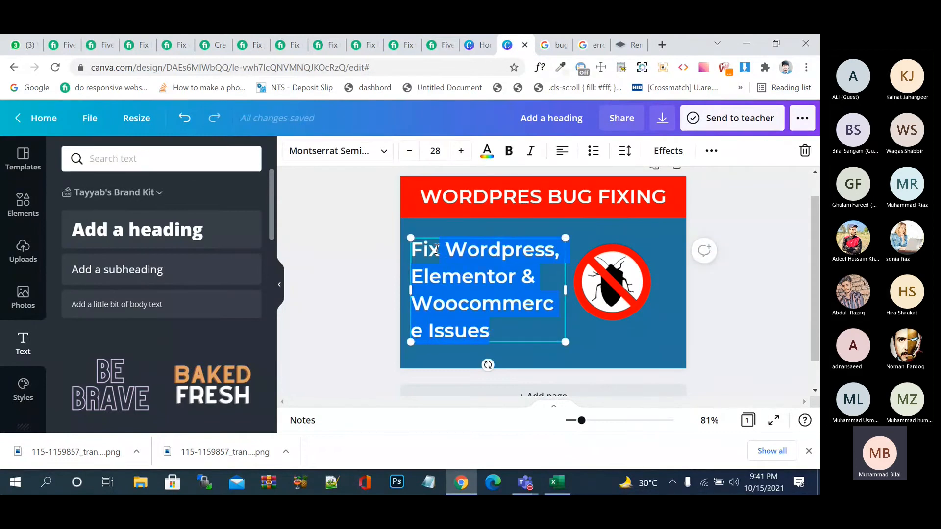
{"action": "type", "text": "issue"}
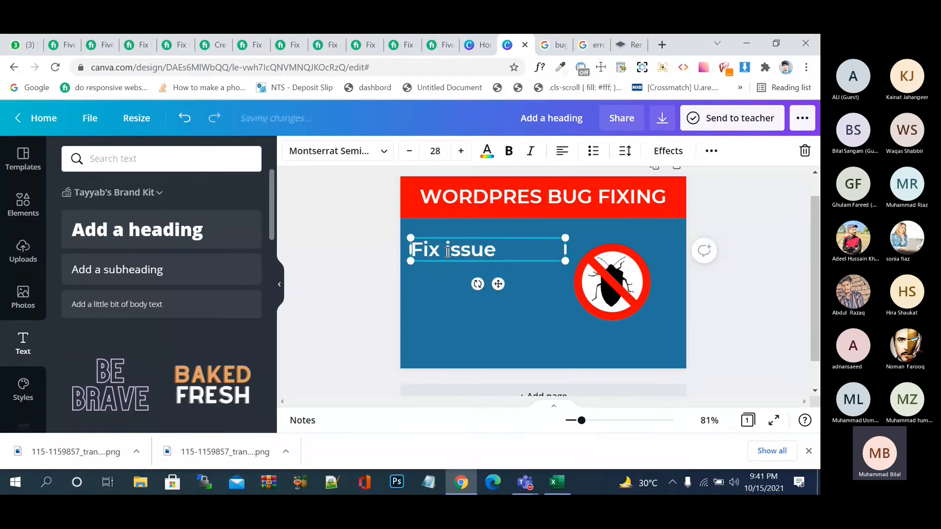
{"action": "left_click", "coordinate": [539, 291]}
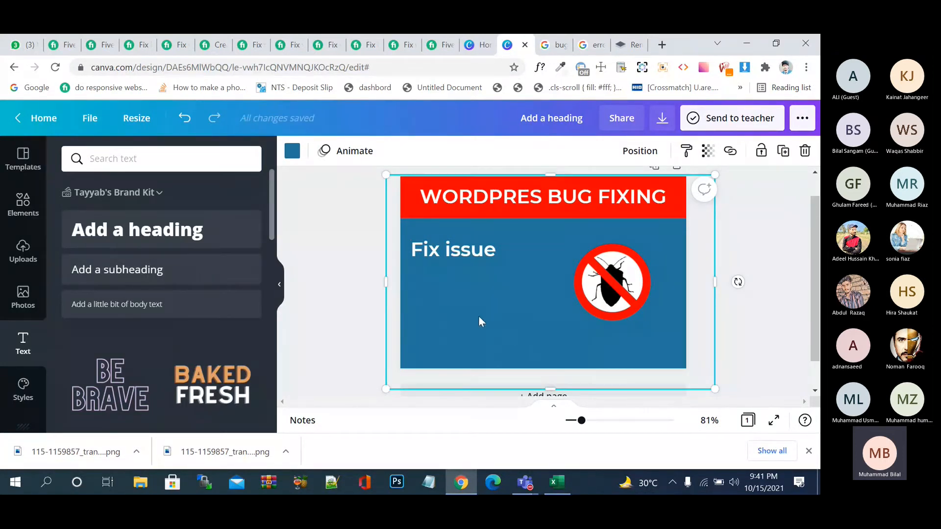
Step: Try searching the text designs for "check"
{"action": "left_click", "coordinate": [766, 282]}
{"action": "left_click", "coordinate": [203, 159]}
{"action": "type", "text": "check"}
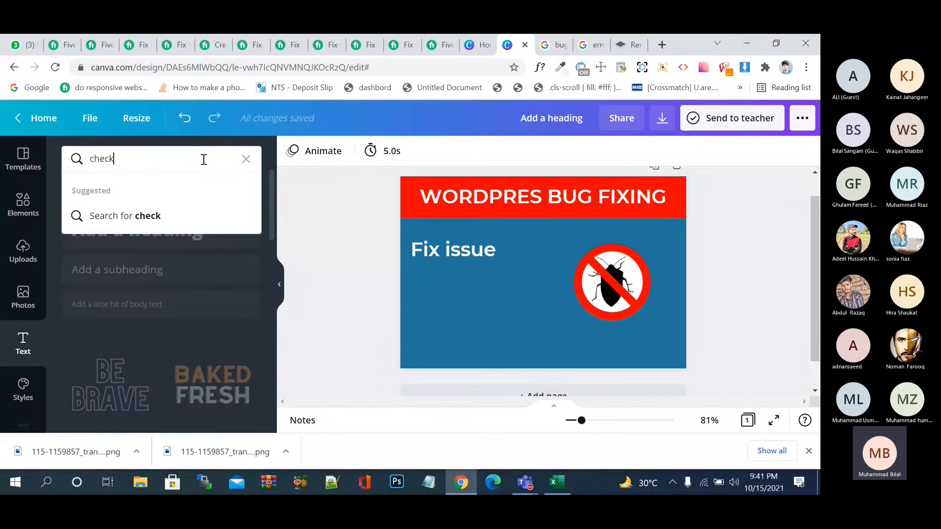
{"action": "key", "text": "Return"}
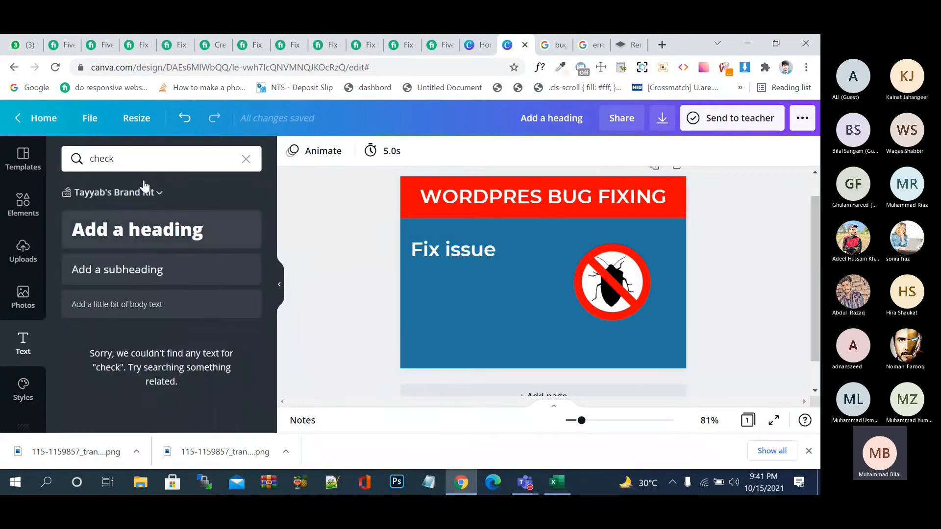
Step: Search the elements library for "check" and add the green circular check mark to the design
{"action": "left_click", "coordinate": [32, 215]}
{"action": "left_click", "coordinate": [150, 154]}
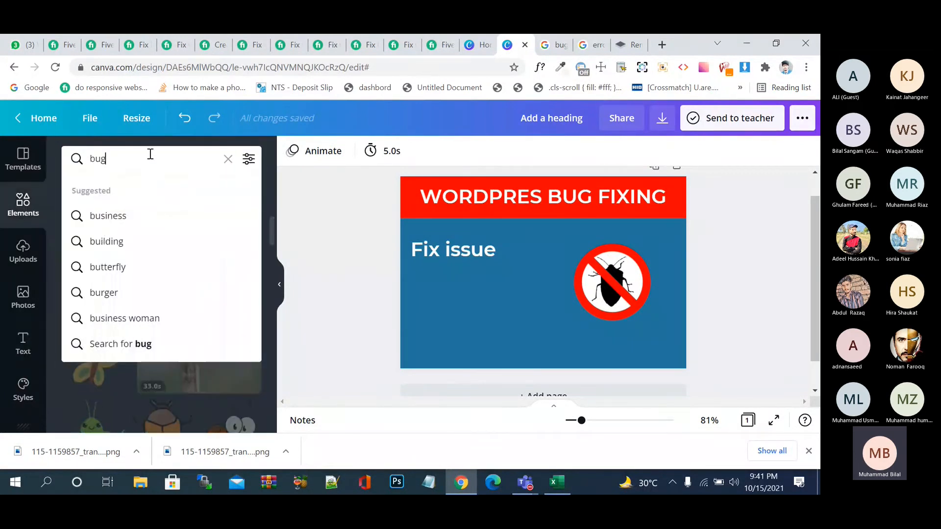
{"action": "type", "text": "ch"}
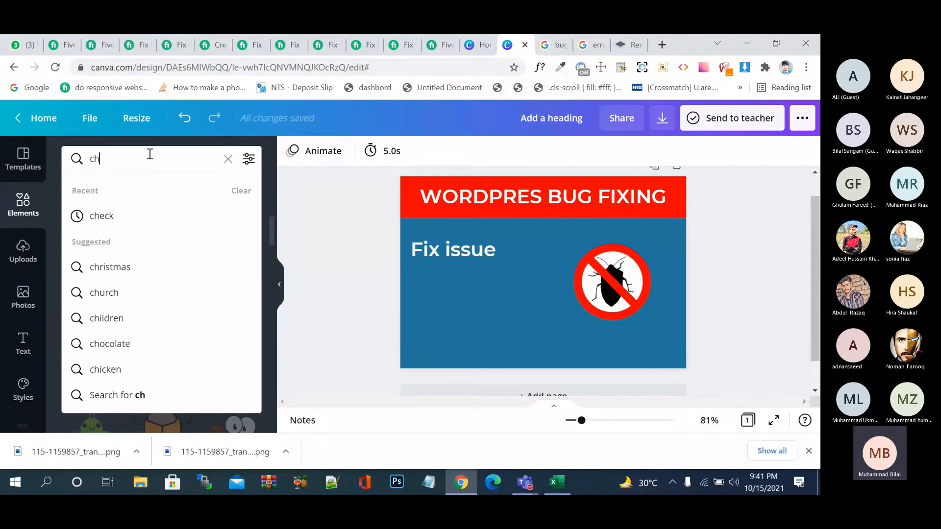
{"action": "left_click", "coordinate": [127, 220]}
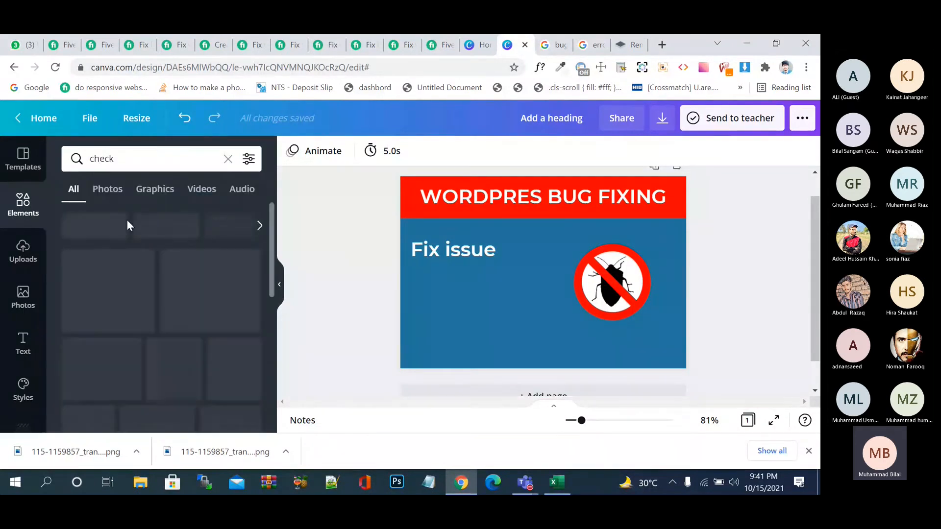
{"action": "left_click", "coordinate": [109, 244]}
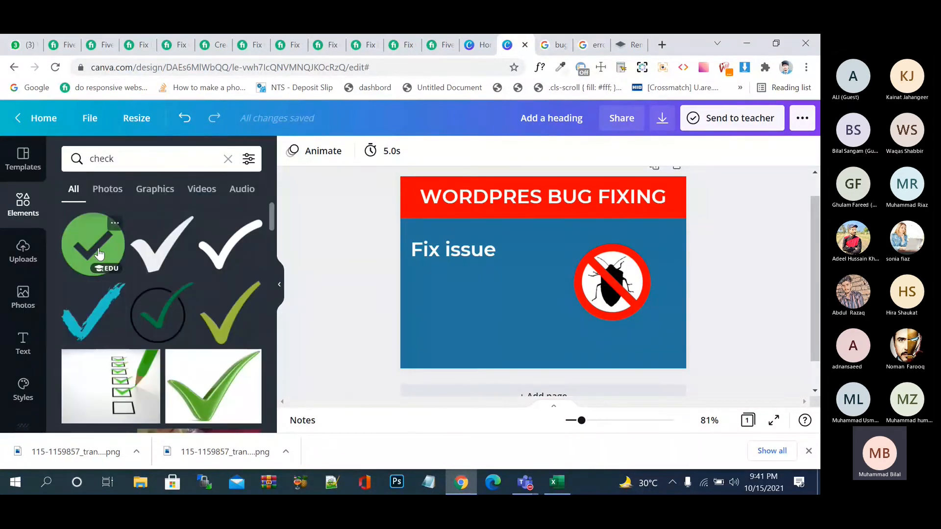
Step: Bring the check mark graphic to the front of the design and deselect everything
{"action": "right_click", "coordinate": [550, 279]}
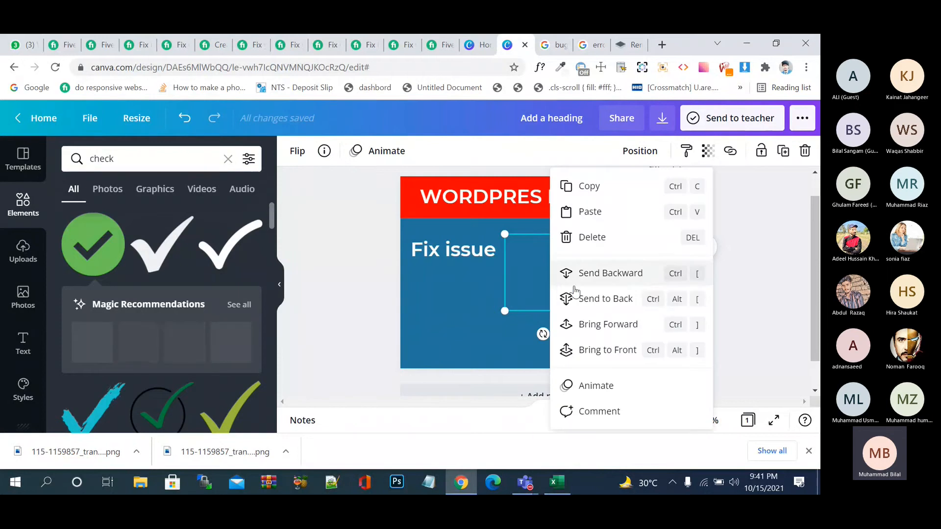
{"action": "left_click", "coordinate": [599, 349]}
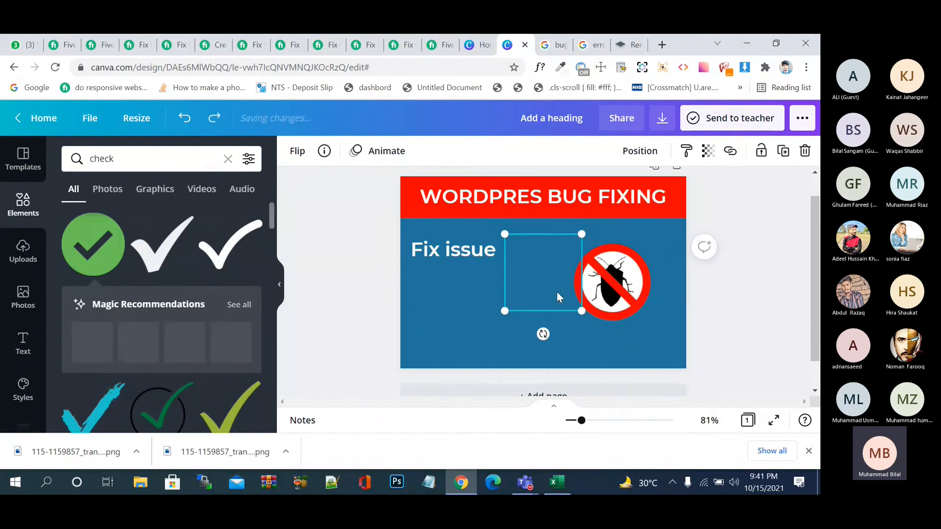
{"action": "left_click", "coordinate": [485, 314]}
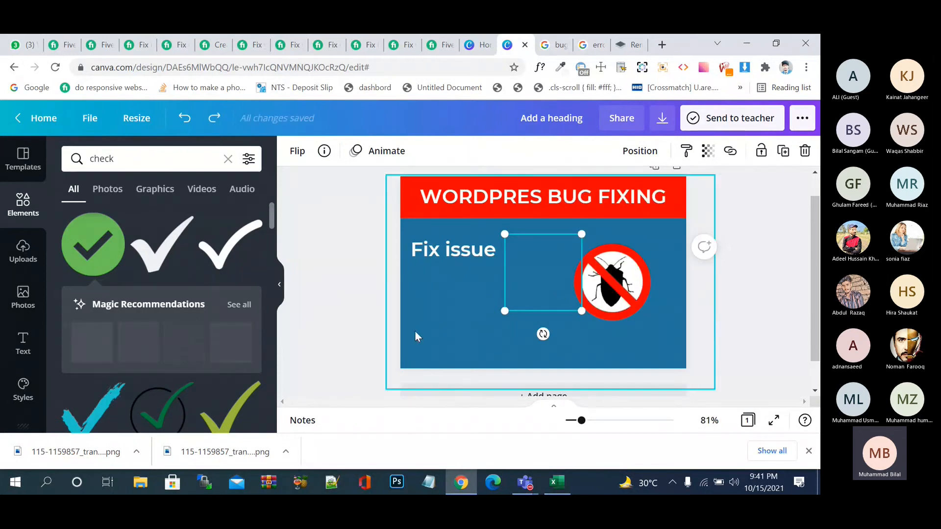
{"action": "right_click", "coordinate": [455, 332]}
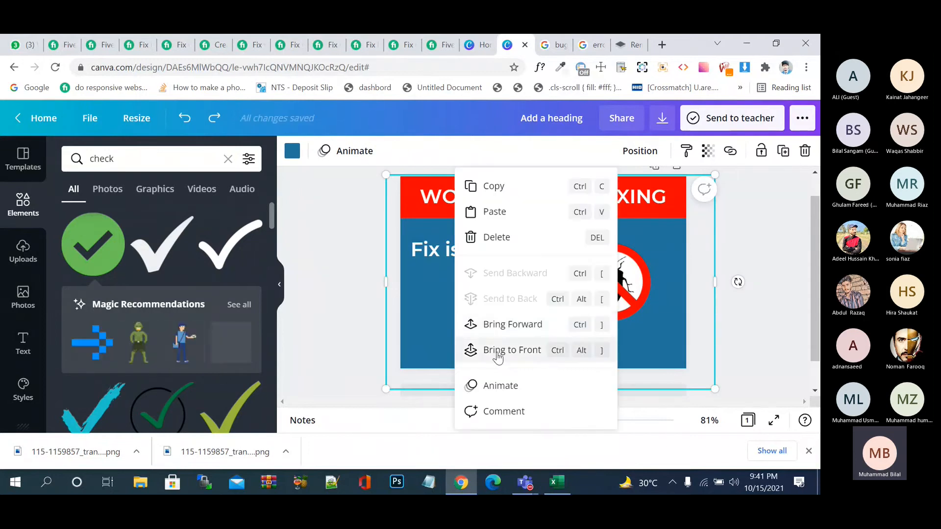
{"action": "left_click", "coordinate": [374, 310]}
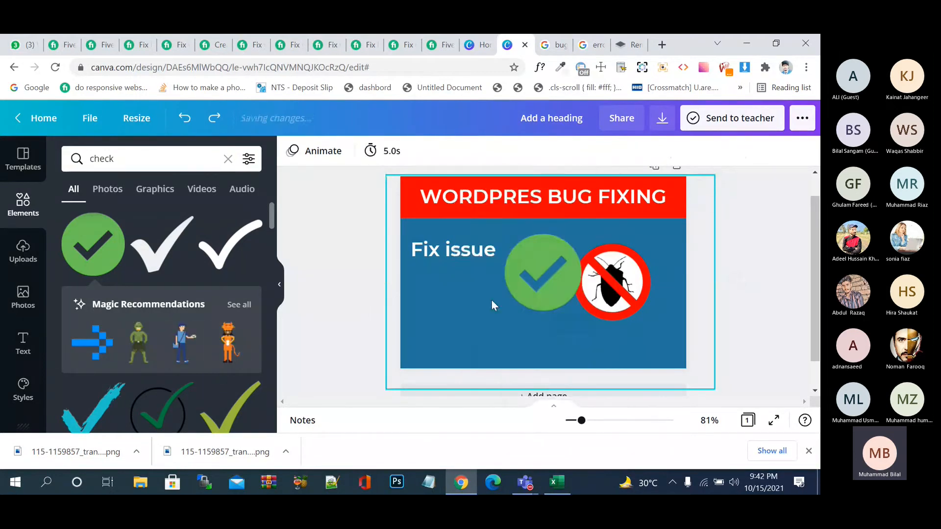
Step: Shrink the green check mark to bullet size and place it directly before "Fix issue", shifting the text to make room
{"action": "left_click", "coordinate": [539, 283]}
{"action": "left_click_drag", "start_coordinate": [539, 284], "coordinate": [516, 308]}
{"action": "left_click_drag", "start_coordinate": [554, 265], "coordinate": [431, 293]}
{"action": "left_click_drag", "start_coordinate": [456, 249], "coordinate": [487, 258]}
{"action": "left_click_drag", "start_coordinate": [430, 293], "coordinate": [464, 252]}
{"action": "left_click", "coordinate": [466, 254]}
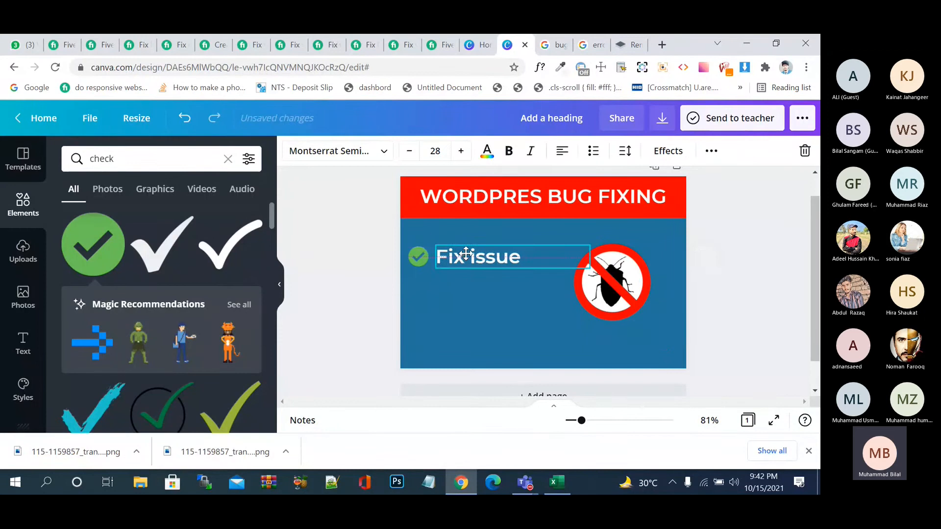
Step: Replace the "Fix issue" text beside the green check mark with "Wordpress Issues"
{"action": "double_click", "coordinate": [478, 260]}
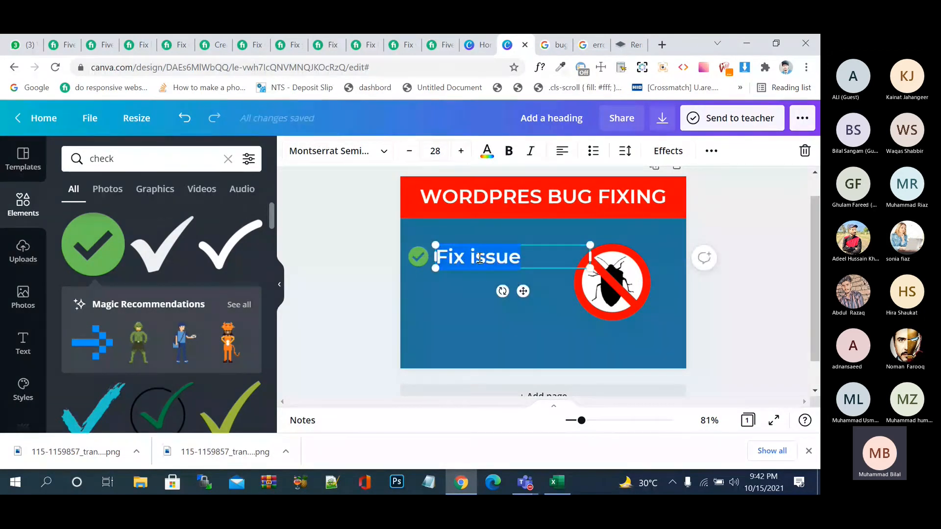
{"action": "type", "text": "Woedp"}
{"action": "key", "text": "BackSpace"}
{"action": "key", "text": "BackSpace"}
{"action": "key", "text": "BackSpace"}
{"action": "key", "text": "BackSpace"}
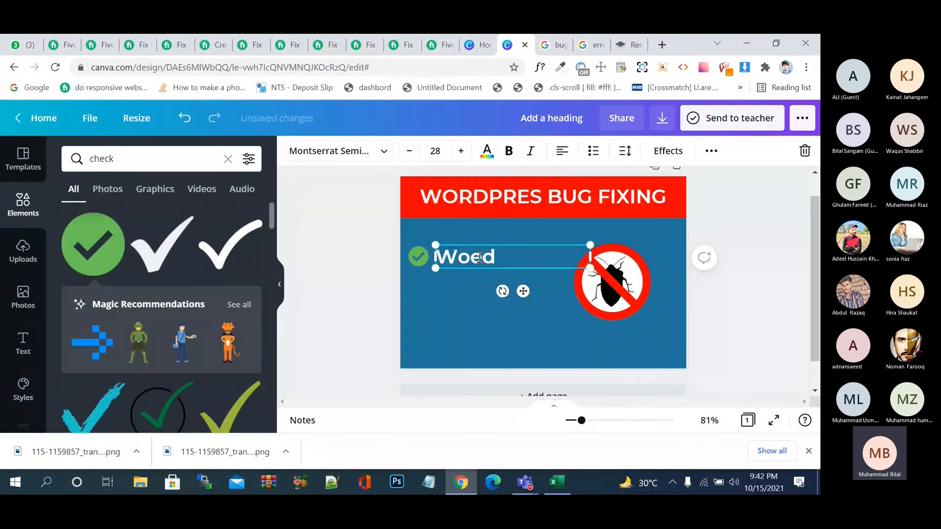
{"action": "type", "text": "ordp"}
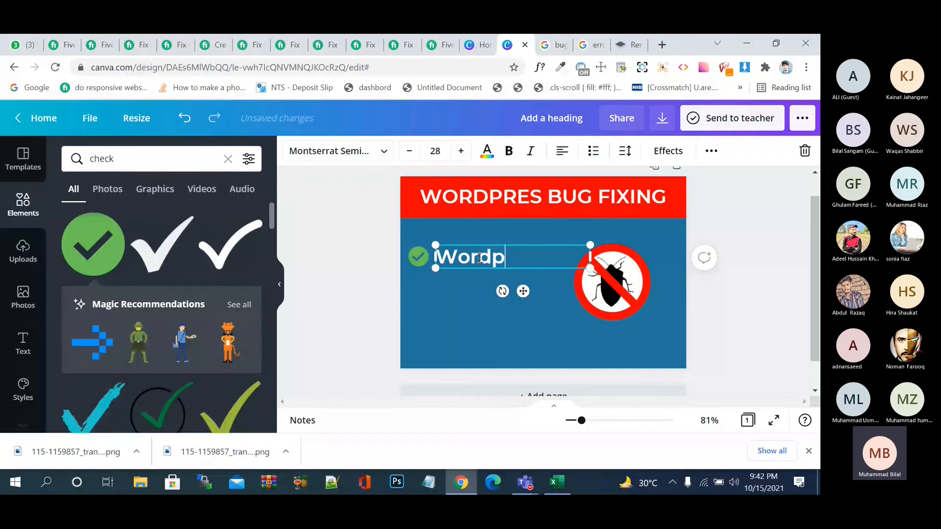
{"action": "type", "text": "ress "}
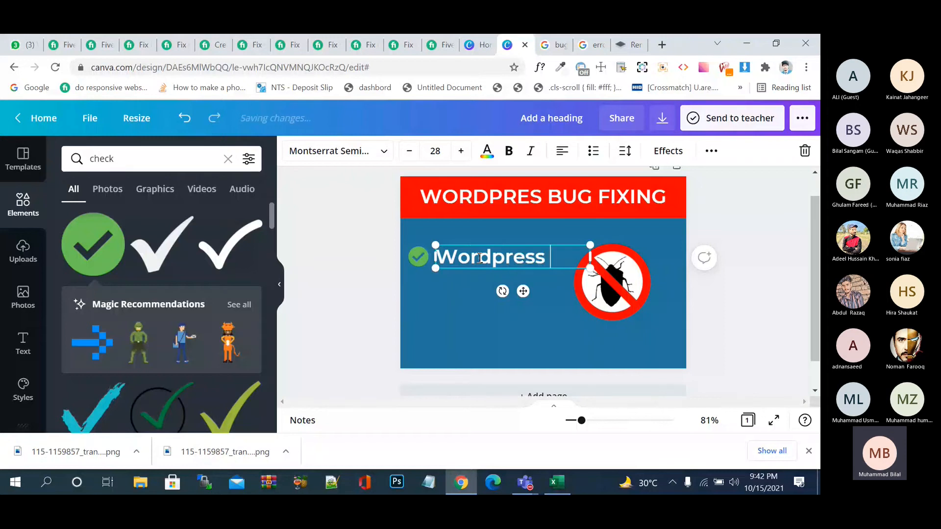
{"action": "type", "text": "Issues"}
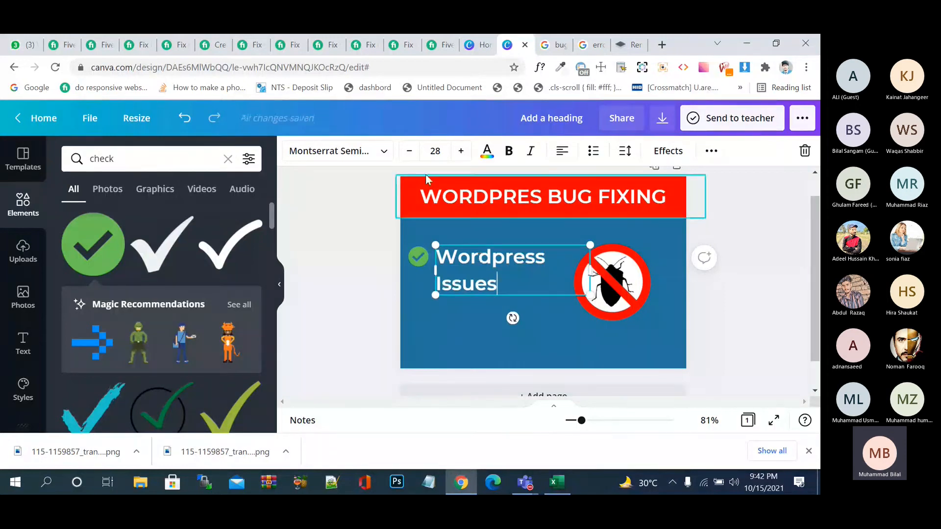
Step: Reduce the "Wordpress Issues" font size to 22 and align the text vertically with its check mark
{"action": "left_click", "coordinate": [409, 151]}
{"action": "left_click", "coordinate": [409, 151]}
{"action": "left_click", "coordinate": [409, 151]}
{"action": "left_click", "coordinate": [410, 151]}
{"action": "left_click", "coordinate": [409, 151]}
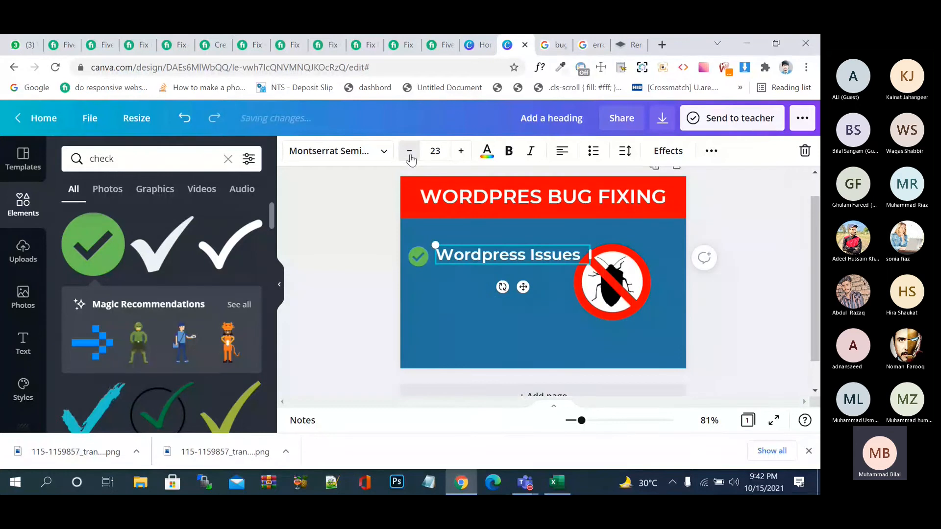
{"action": "left_click", "coordinate": [409, 151]}
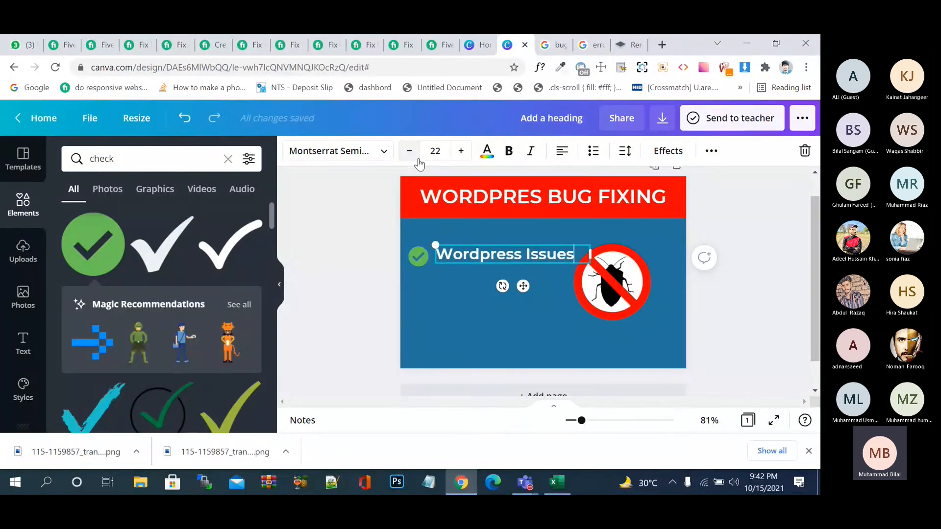
{"action": "left_click", "coordinate": [501, 333]}
{"action": "left_click", "coordinate": [461, 257]}
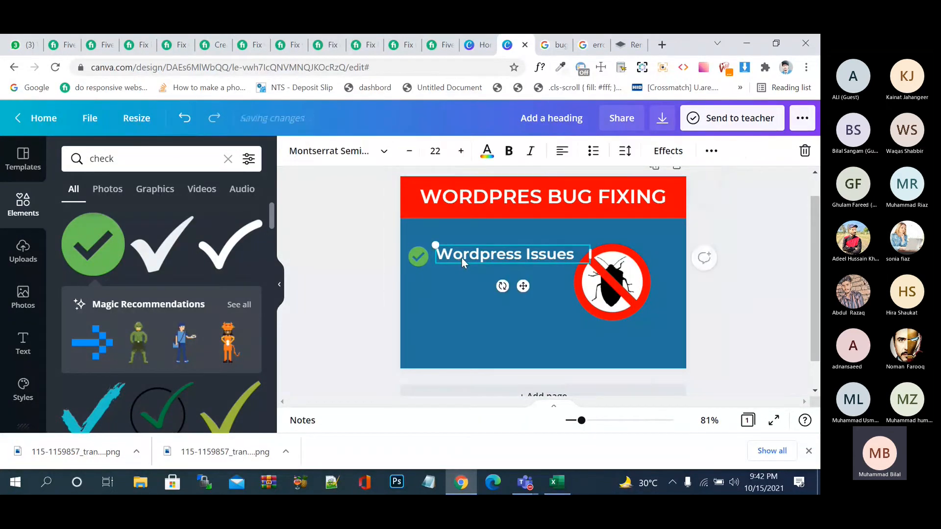
{"action": "left_click_drag", "start_coordinate": [461, 258], "coordinate": [460, 258]}
Step: Shrink the crossed-out bug sign and move it toward the design's right edge, level with the "Wordpress Issues" line
{"action": "left_click", "coordinate": [620, 300]}
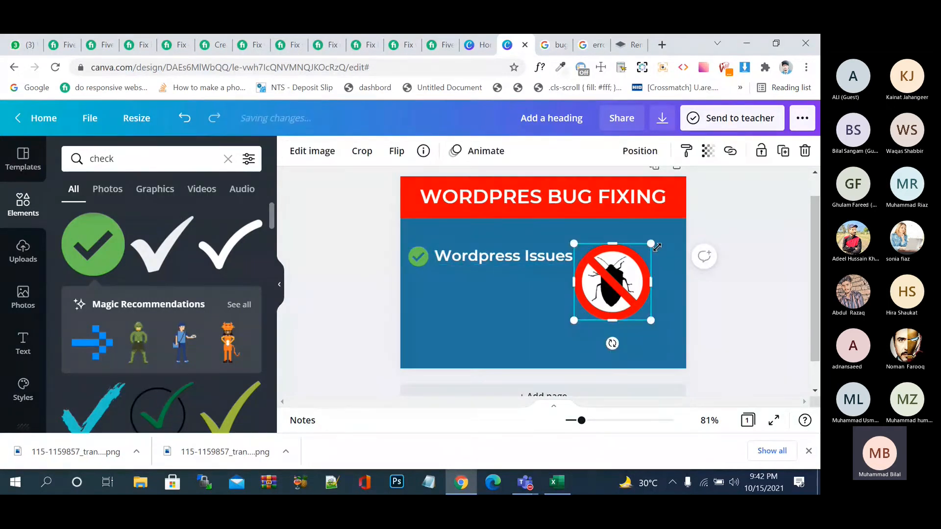
{"action": "left_click_drag", "start_coordinate": [652, 244], "coordinate": [635, 268]}
{"action": "left_click_drag", "start_coordinate": [605, 301], "coordinate": [646, 268]}
{"action": "left_click", "coordinate": [578, 266]}
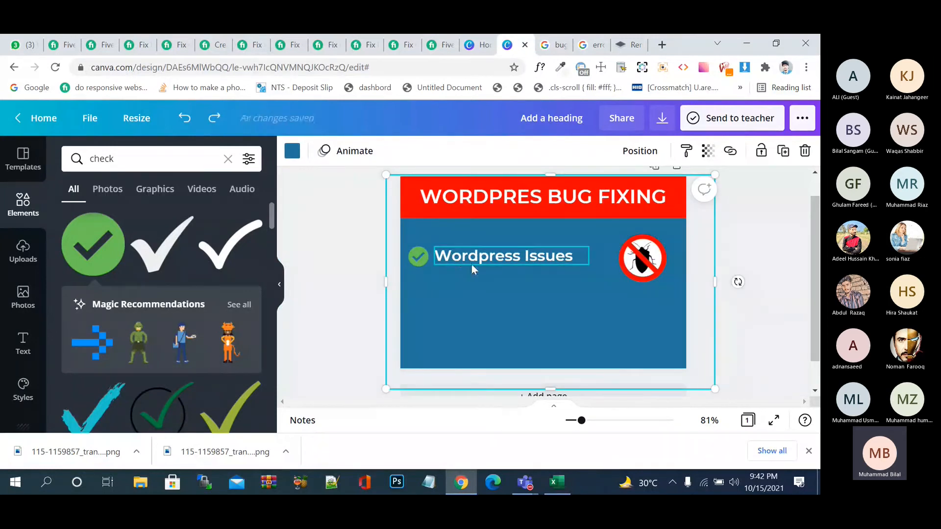
Step: Duplicate the check mark and "Wordpress Issues" text twice, stacking the copies below as evenly spaced second and third lines
{"action": "left_click", "coordinate": [420, 259], "text": "shift"}
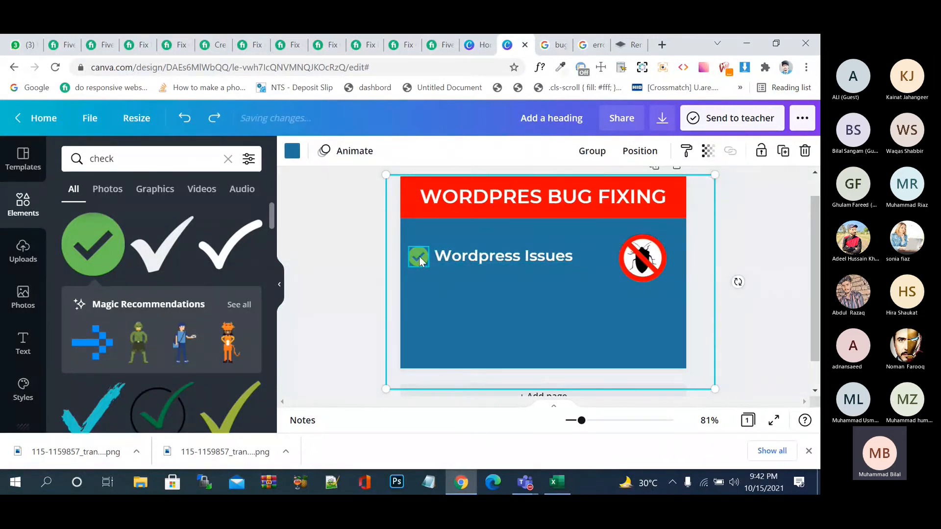
{"action": "left_click", "coordinate": [473, 259], "text": "shift"}
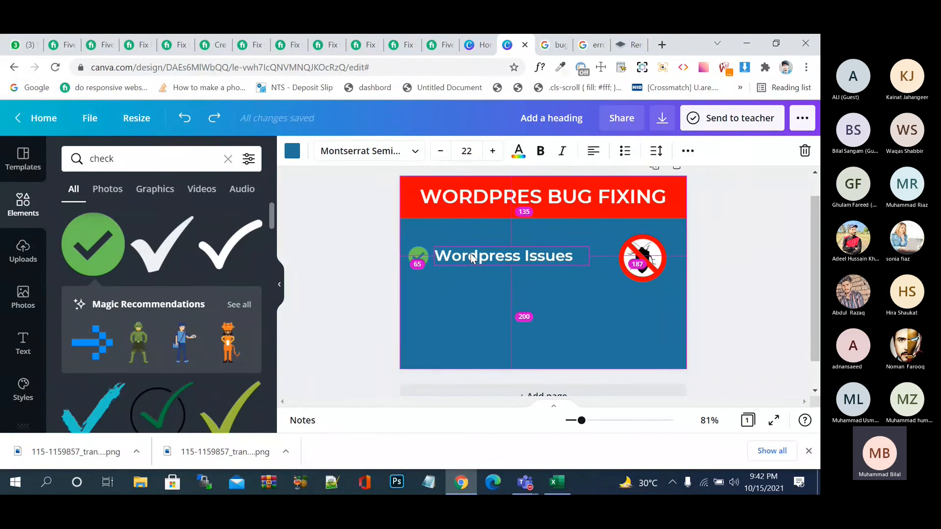
{"action": "left_click_drag", "start_coordinate": [471, 254], "coordinate": [477, 320]}
Step: Change the second check-marked line to "Elementor Issues"
{"action": "double_click", "coordinate": [484, 290]}
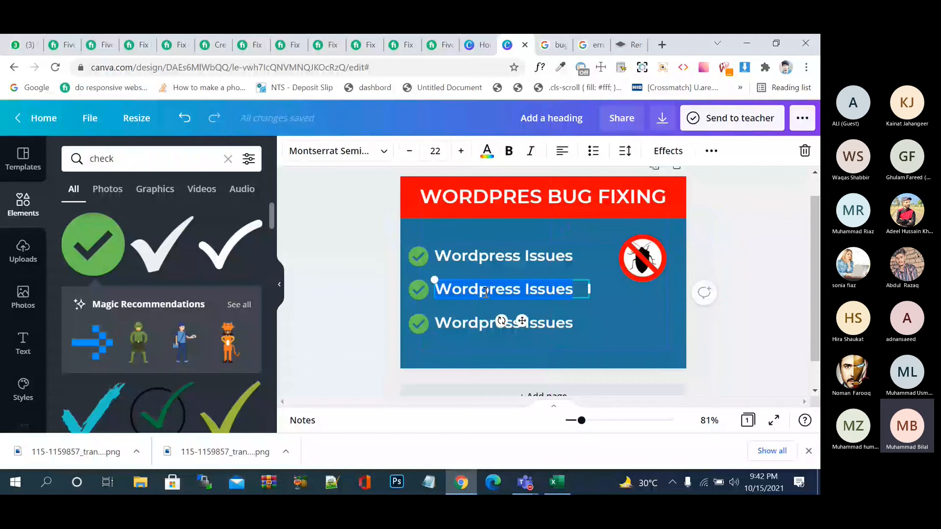
{"action": "left_click", "coordinate": [515, 290]}
{"action": "left_click_drag", "start_coordinate": [517, 289], "coordinate": [441, 290]}
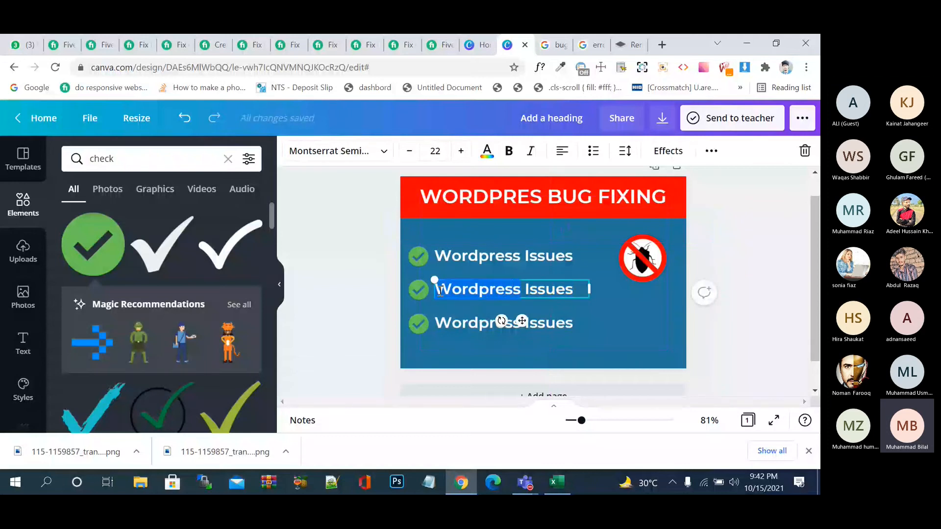
{"action": "type", "text": "E"}
{"action": "type", "text": "lementor"}
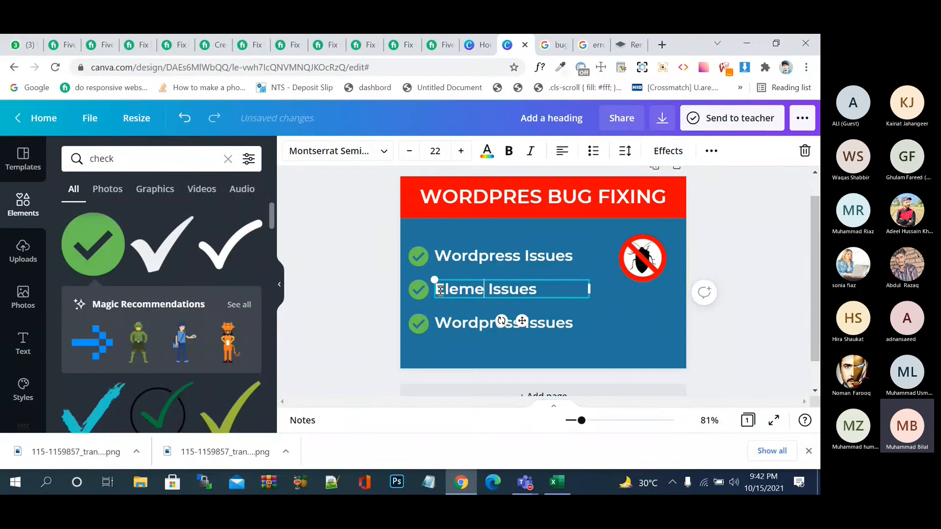
Step: Replace the third check-marked line's text with "Speed Updates"
{"action": "left_click", "coordinate": [539, 324]}
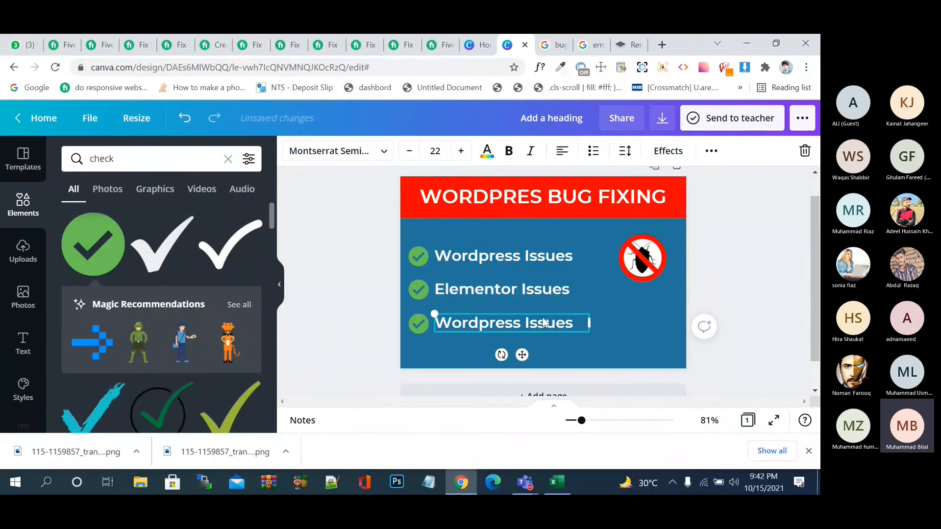
{"action": "double_click", "coordinate": [546, 324]}
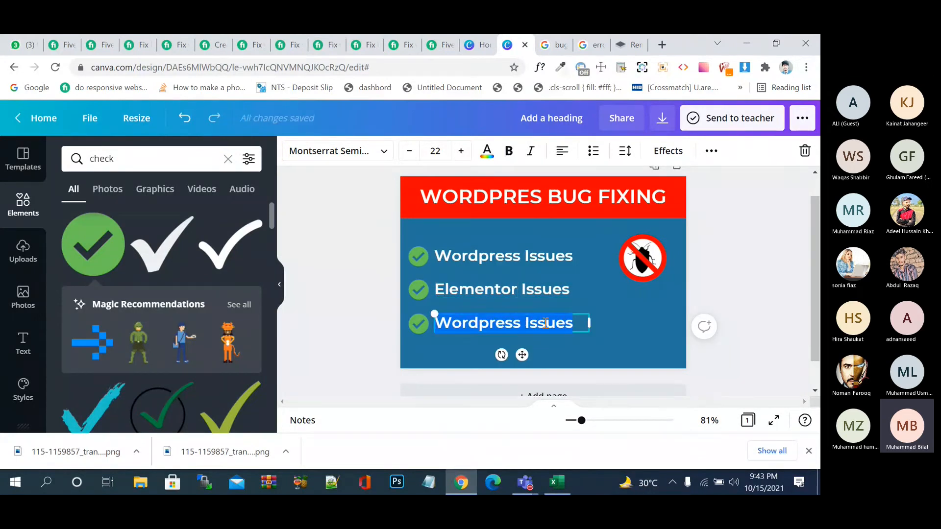
{"action": "type", "text": "Spee"}
{"action": "type", "text": "d "}
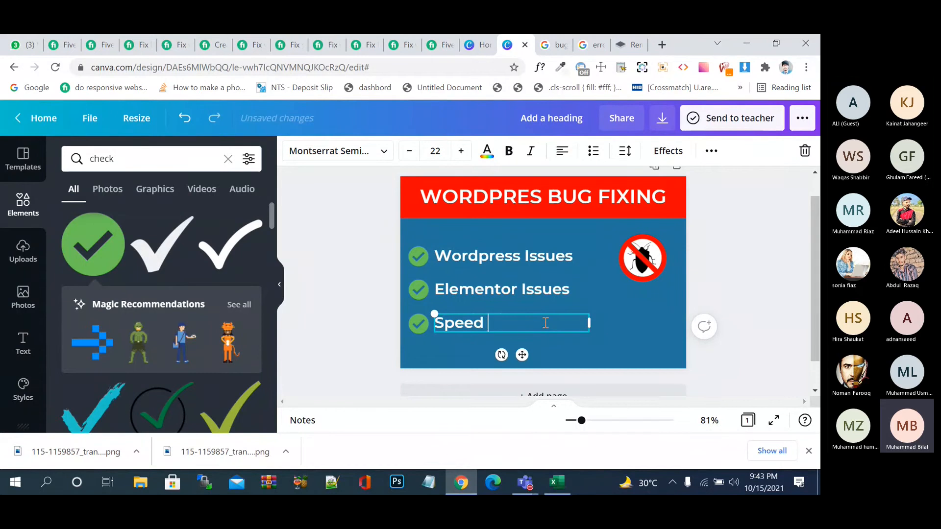
{"action": "type", "text": "Updates"}
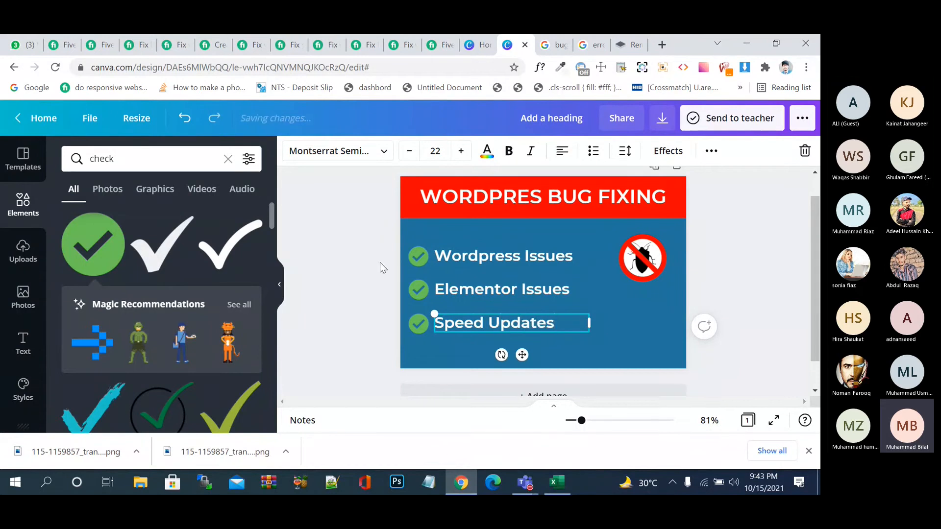
Step: Switch to Fiverr and review the services listed in the gig's description, plus the competing WordPress bug gigs, for wording ideas
{"action": "left_click", "coordinate": [63, 45]}
{"action": "left_click", "coordinate": [97, 49]}
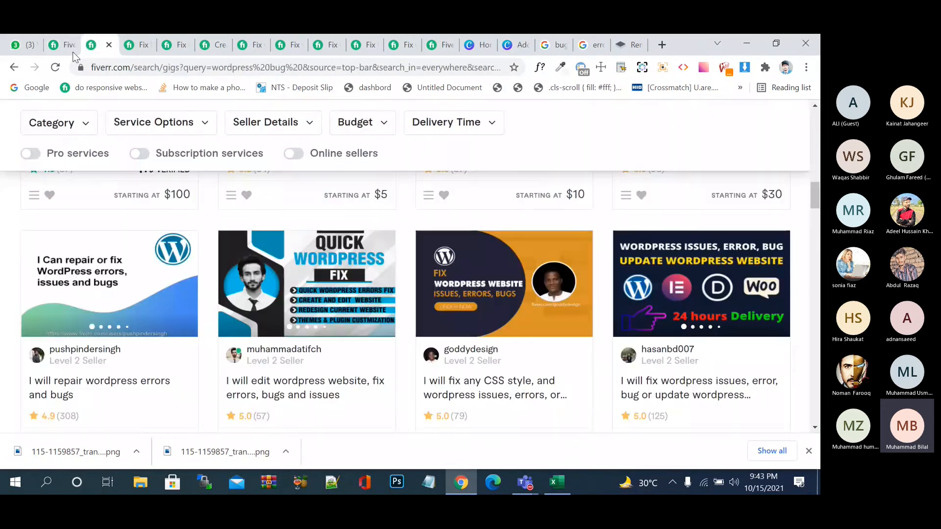
{"action": "left_click", "coordinate": [65, 49]}
{"action": "scroll", "coordinate": [287, 199], "scroll_direction": "up", "scroll_amount": 5}
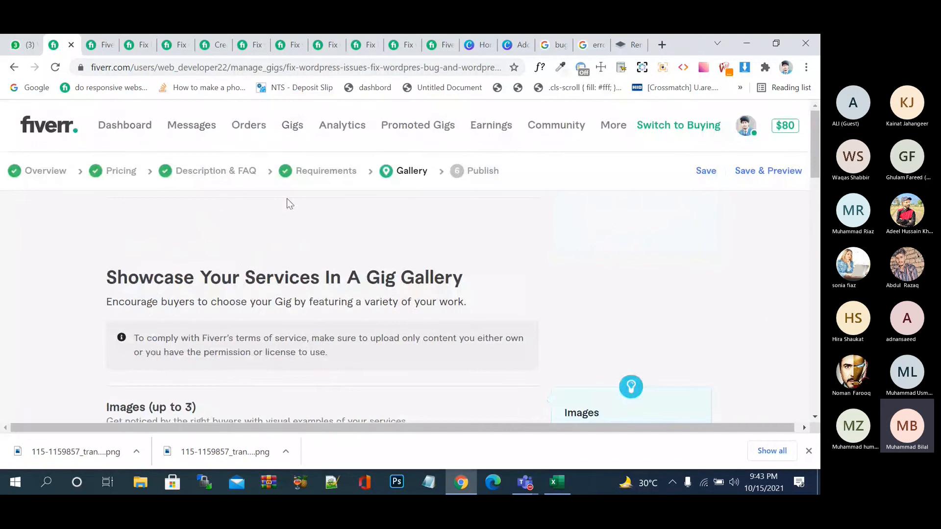
{"action": "left_click", "coordinate": [296, 173]}
{"action": "left_click", "coordinate": [247, 173]}
{"action": "scroll", "coordinate": [247, 171], "scroll_direction": "down", "scroll_amount": 4}
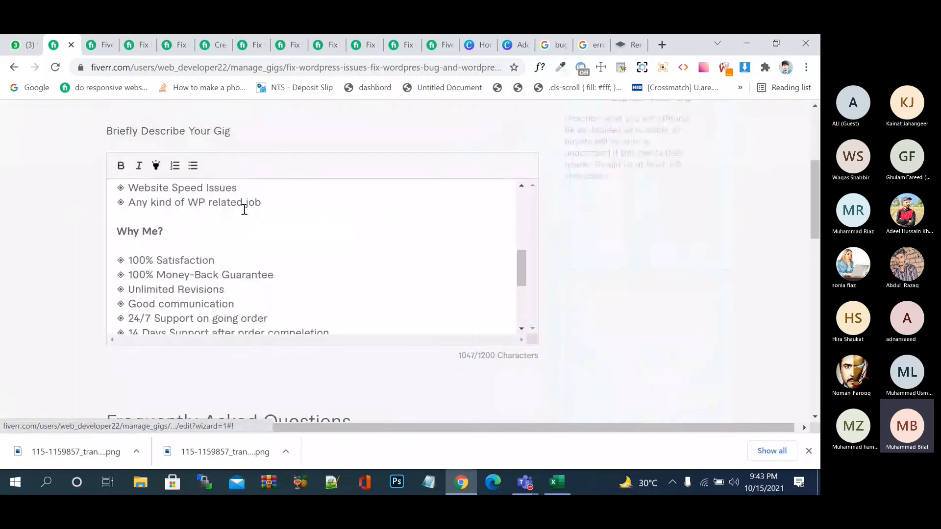
{"action": "scroll", "coordinate": [244, 210], "scroll_direction": "up", "scroll_amount": 3}
{"action": "scroll", "coordinate": [244, 209], "scroll_direction": "up", "scroll_amount": 1}
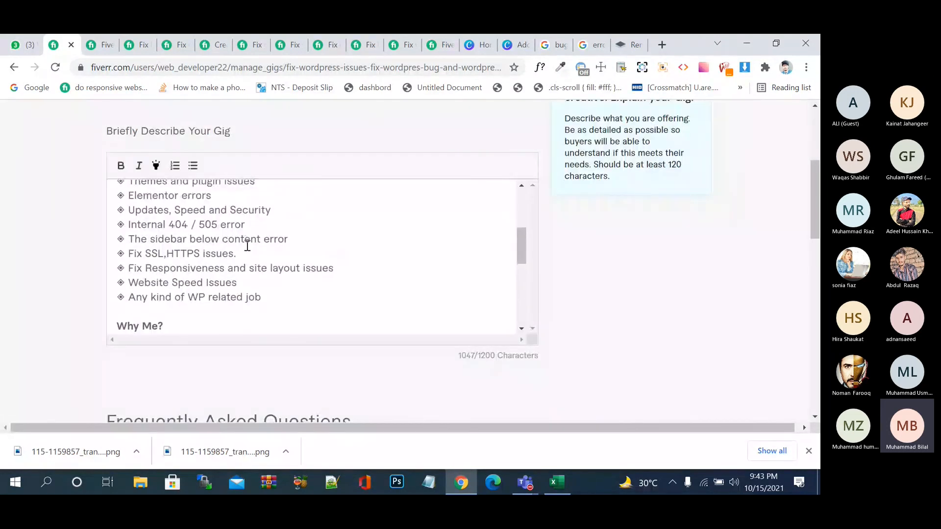
{"action": "scroll", "coordinate": [247, 246], "scroll_direction": "up", "scroll_amount": 1}
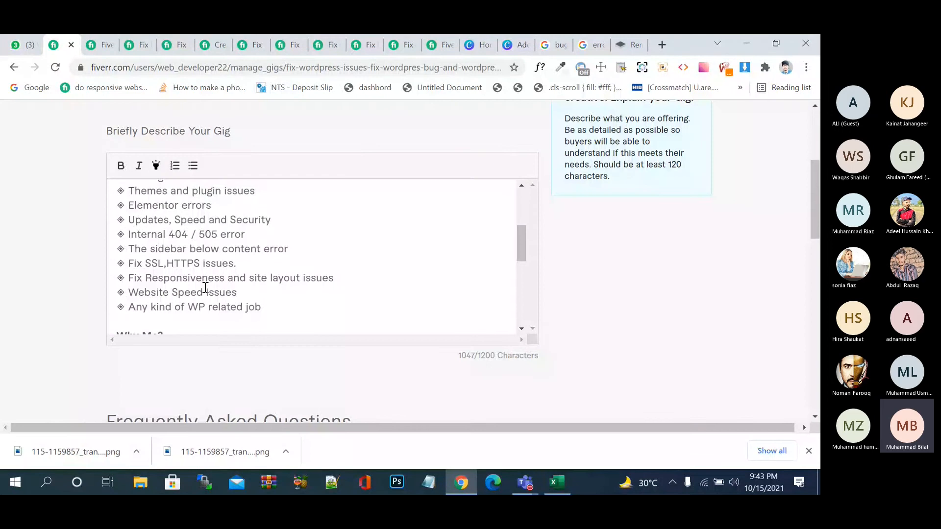
{"action": "scroll", "coordinate": [212, 300], "scroll_direction": "up", "scroll_amount": 2}
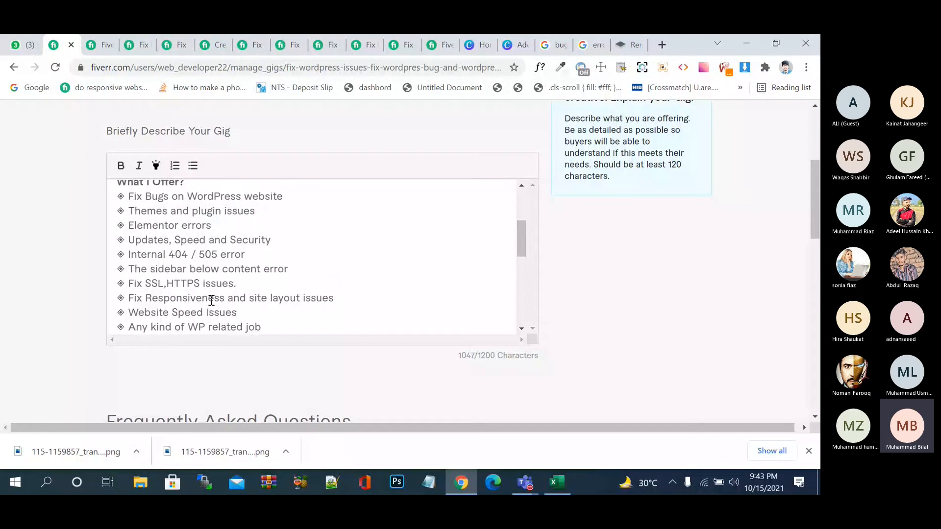
{"action": "scroll", "coordinate": [212, 300], "scroll_direction": "up", "scroll_amount": 2}
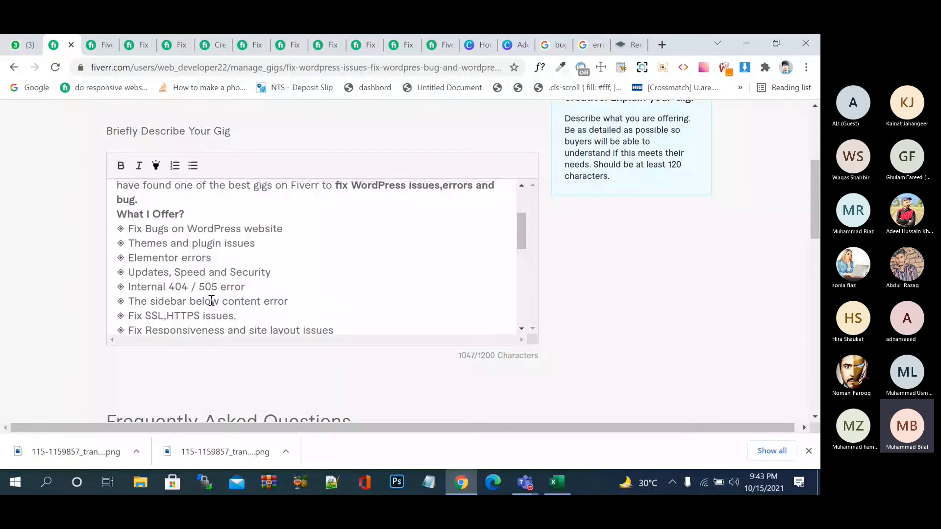
{"action": "scroll", "coordinate": [211, 300], "scroll_direction": "up", "scroll_amount": 1}
{"action": "scroll", "coordinate": [212, 300], "scroll_direction": "down", "scroll_amount": 4}
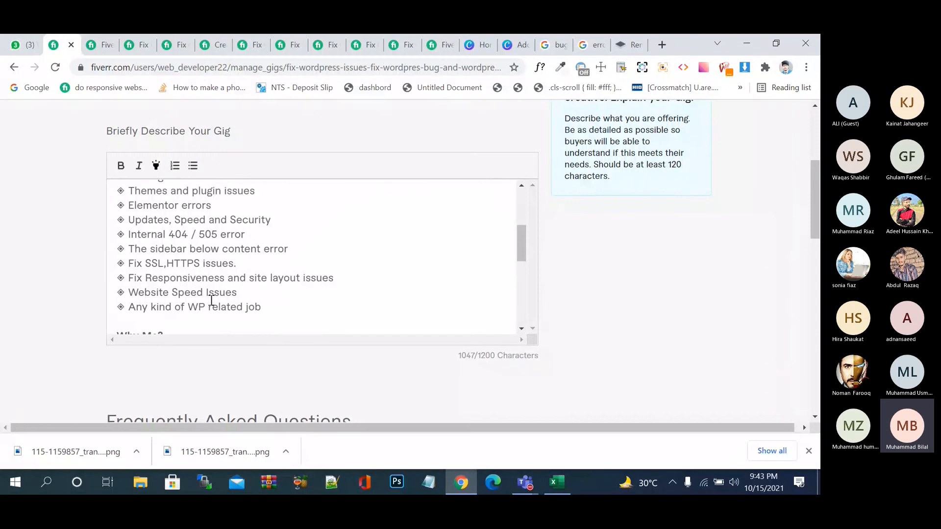
{"action": "scroll", "coordinate": [212, 300], "scroll_direction": "down", "scroll_amount": 1}
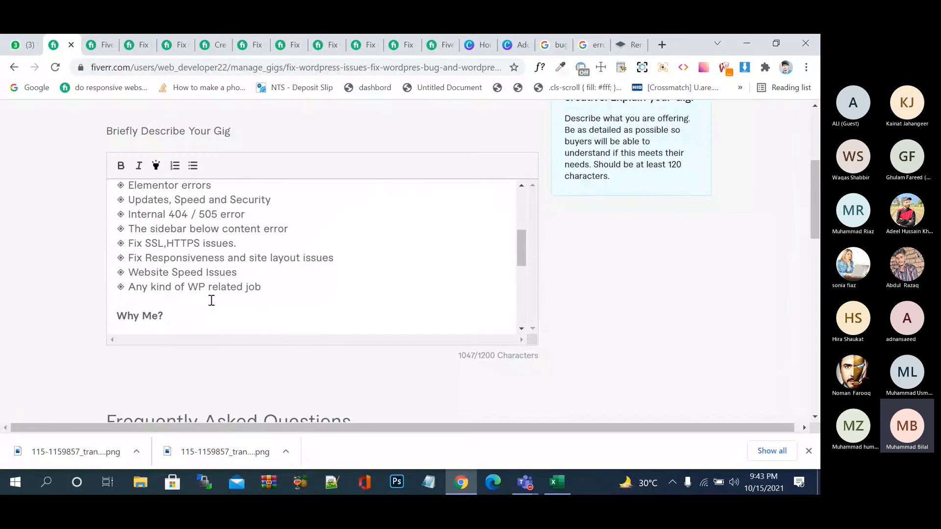
{"action": "left_click", "coordinate": [101, 45]}
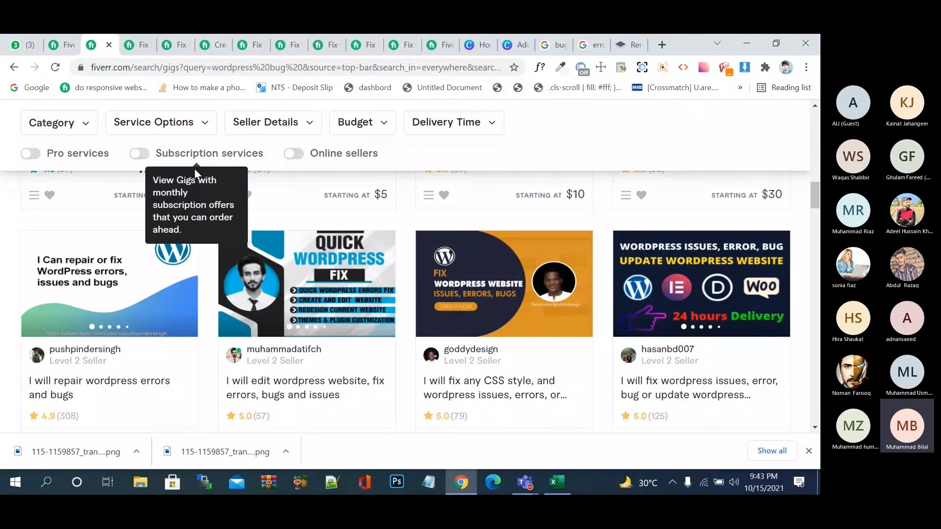
{"action": "left_click", "coordinate": [139, 44]}
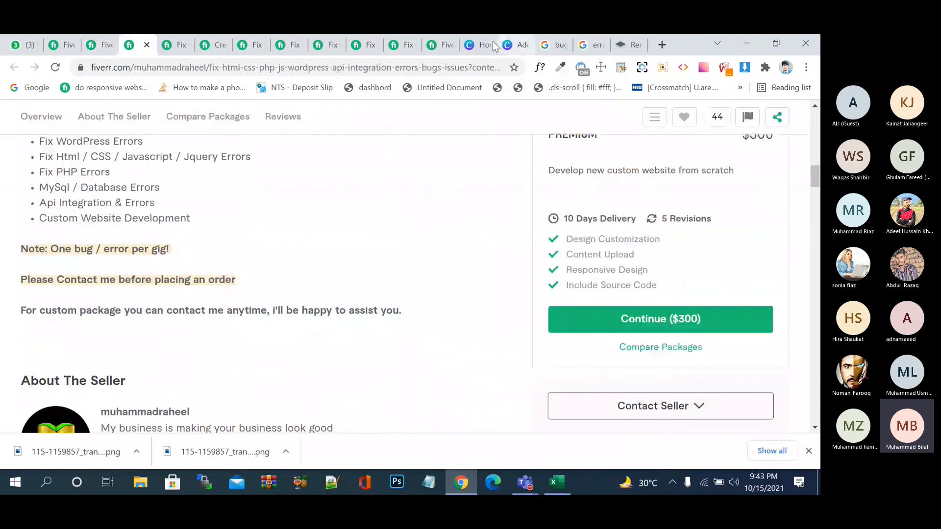
Step: Switch back to the Canva design and extend the third line to read "Speed ,Updates & Security Issues"
{"action": "left_click", "coordinate": [509, 45]}
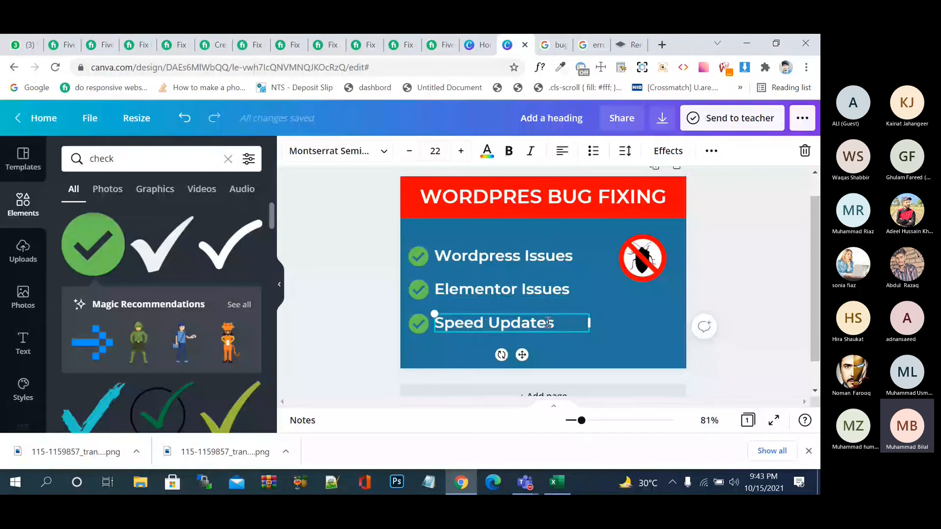
{"action": "type", "text": ","}
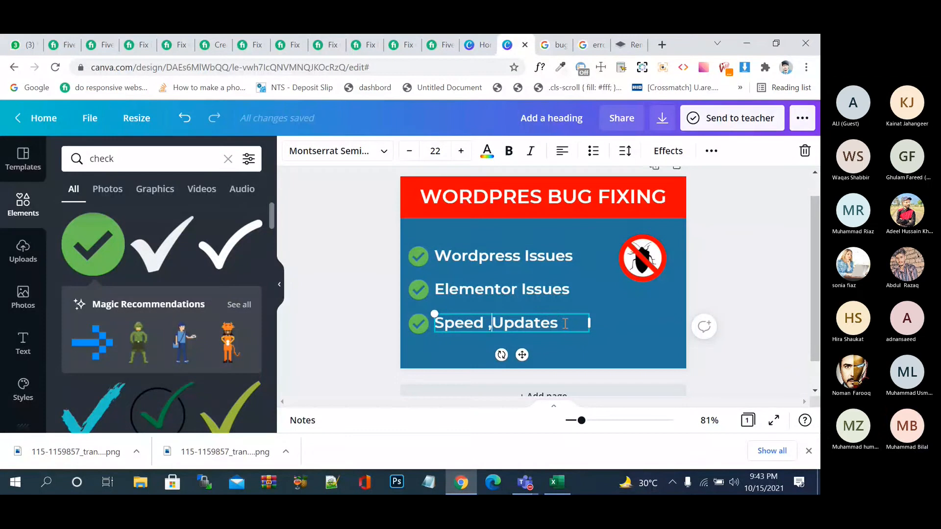
{"action": "type", "text": " %"}
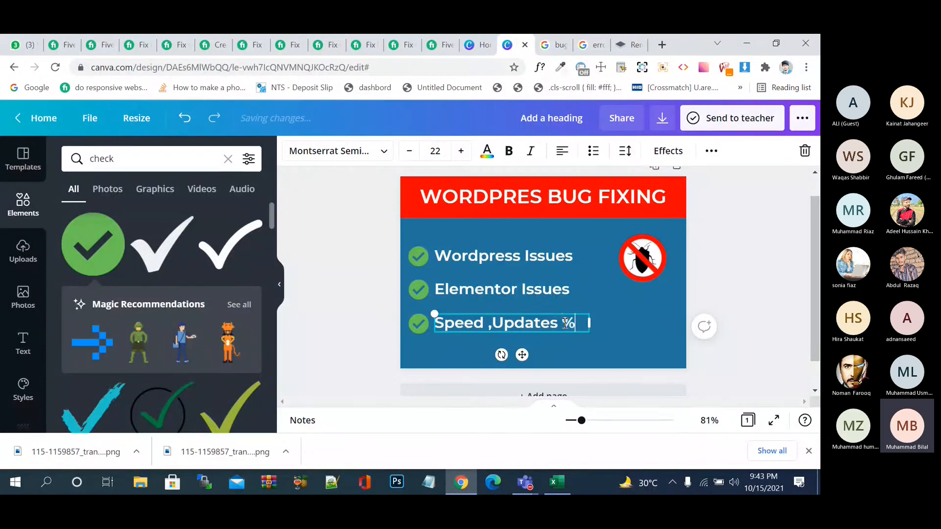
{"action": "key", "text": "BackSpace"}
{"action": "type", "text": "& Sec"}
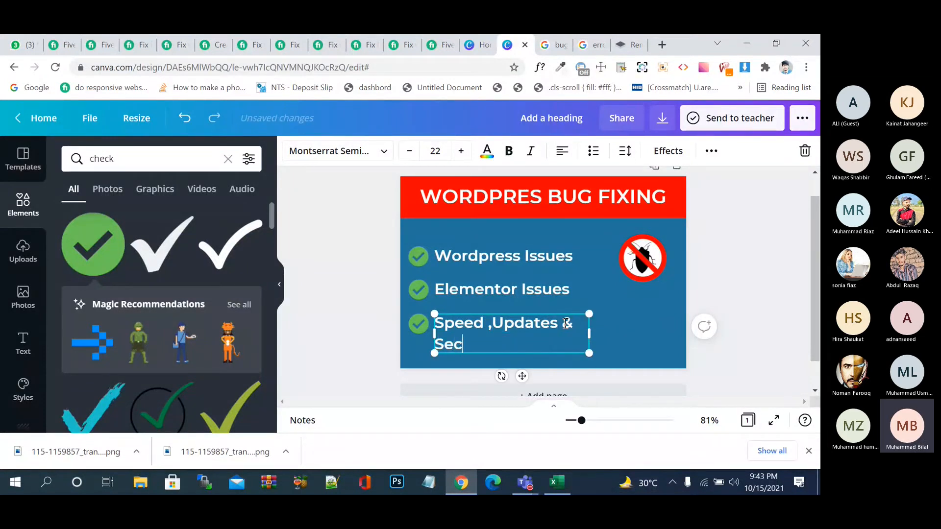
{"action": "type", "text": "urity Issues"}
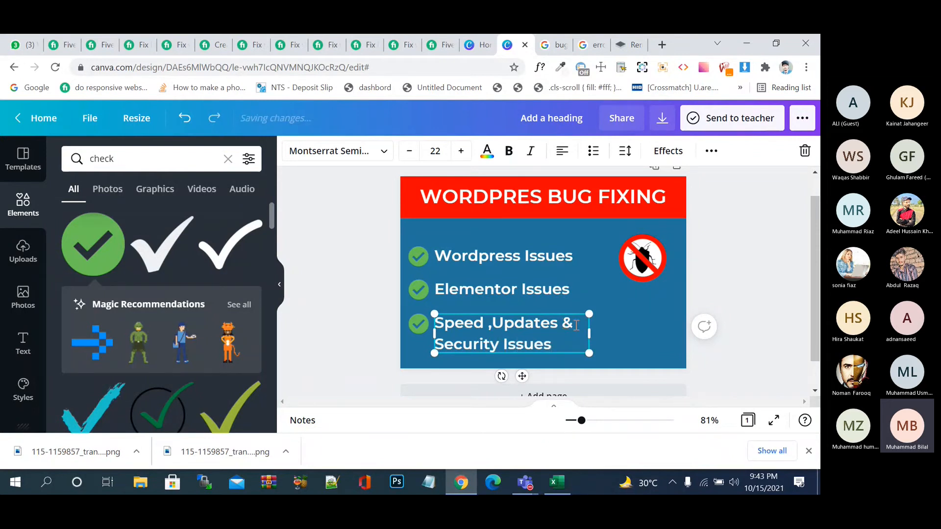
Step: Widen the third service line's text box to the page's edge and set all three service lines' font size to 20
{"action": "left_click_drag", "start_coordinate": [589, 333], "coordinate": [681, 320]}
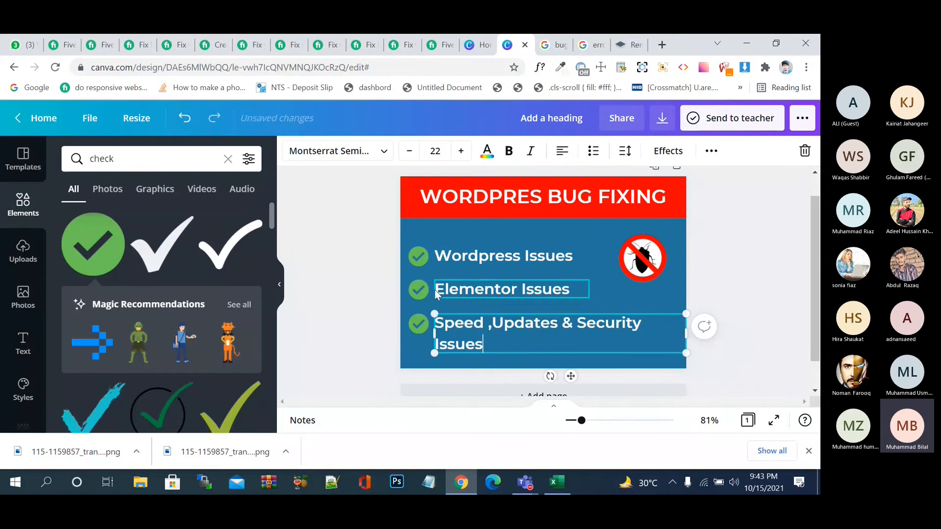
{"action": "left_click", "coordinate": [409, 151]}
{"action": "left_click", "coordinate": [409, 151]}
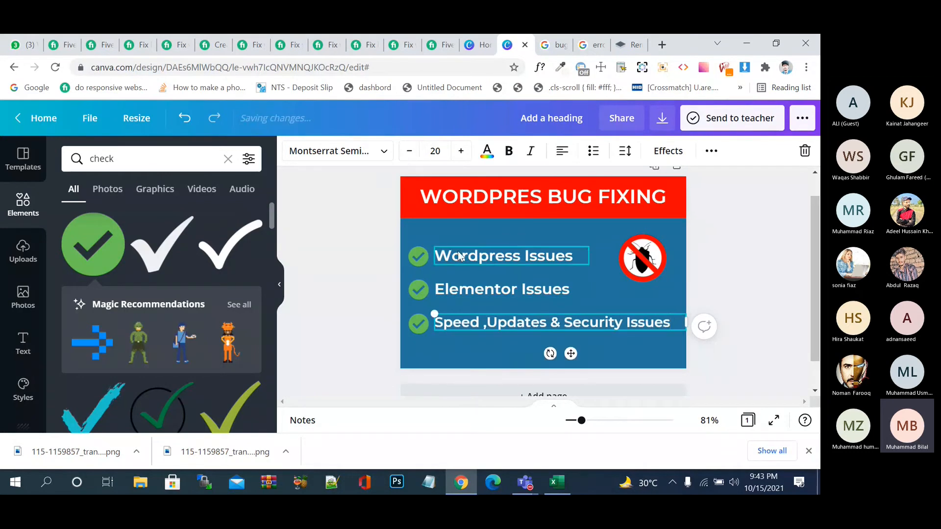
{"action": "left_click", "coordinate": [465, 284]}
{"action": "left_click", "coordinate": [409, 151]}
{"action": "left_click", "coordinate": [409, 151]}
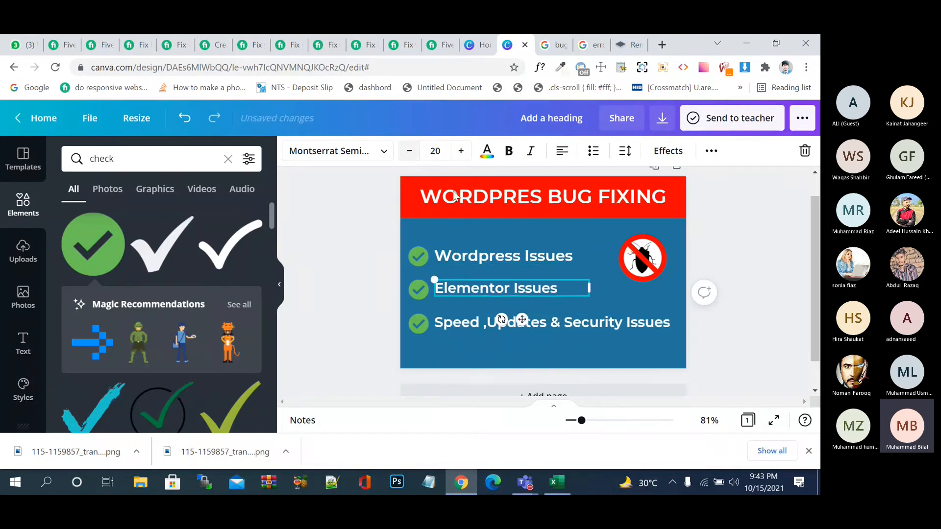
{"action": "left_click", "coordinate": [499, 258]}
{"action": "left_click", "coordinate": [409, 151]}
{"action": "left_click", "coordinate": [410, 151]}
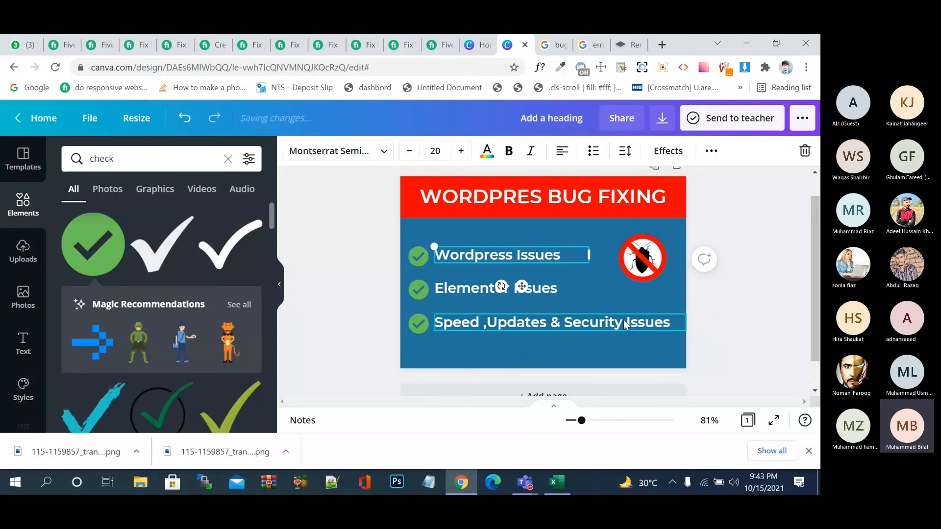
{"action": "left_click", "coordinate": [730, 301]}
Step: Nudge the three service lines slightly down so each text lines up vertically with its green check mark
{"action": "left_click", "coordinate": [479, 327]}
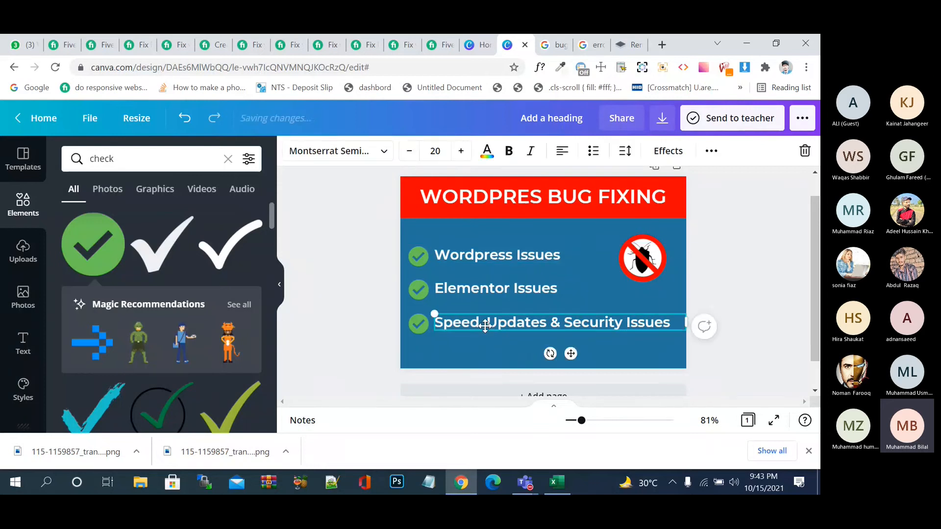
{"action": "left_click", "coordinate": [478, 290]}
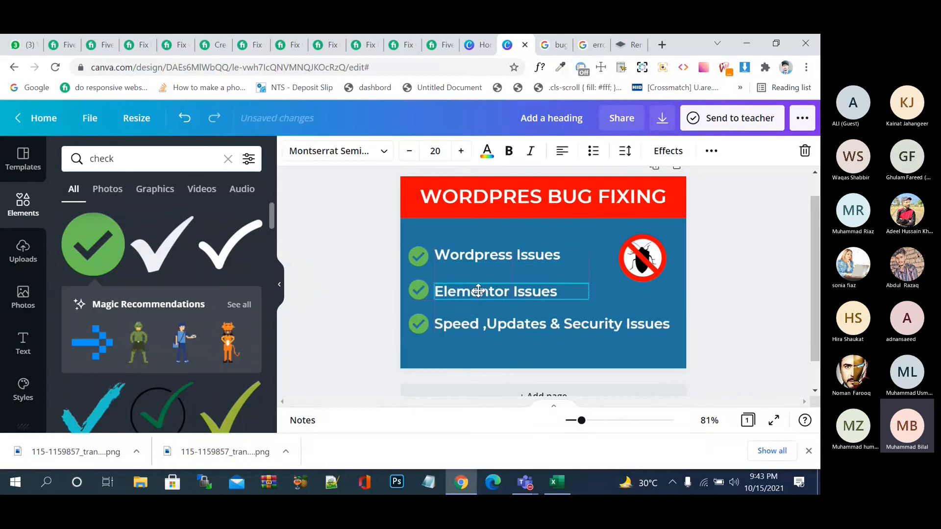
{"action": "left_click_drag", "start_coordinate": [478, 291], "coordinate": [480, 293]}
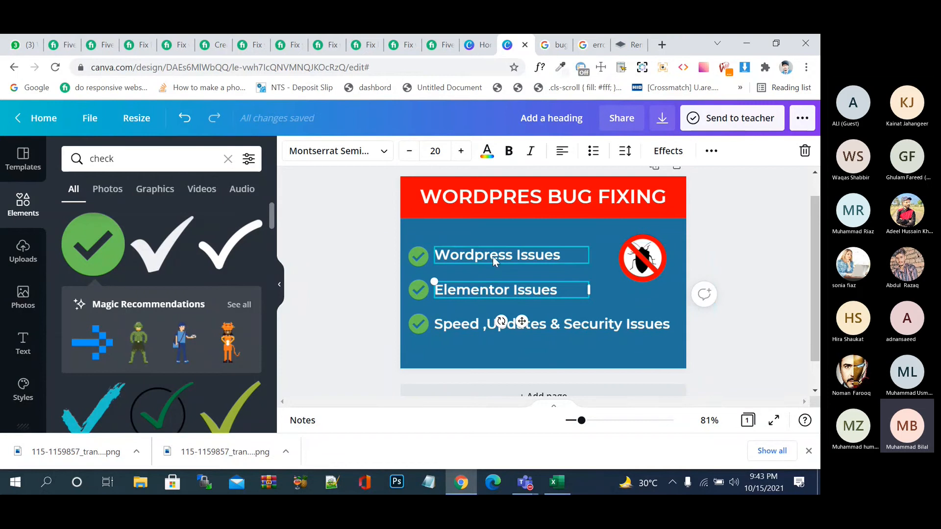
{"action": "left_click_drag", "start_coordinate": [492, 256], "coordinate": [493, 257]}
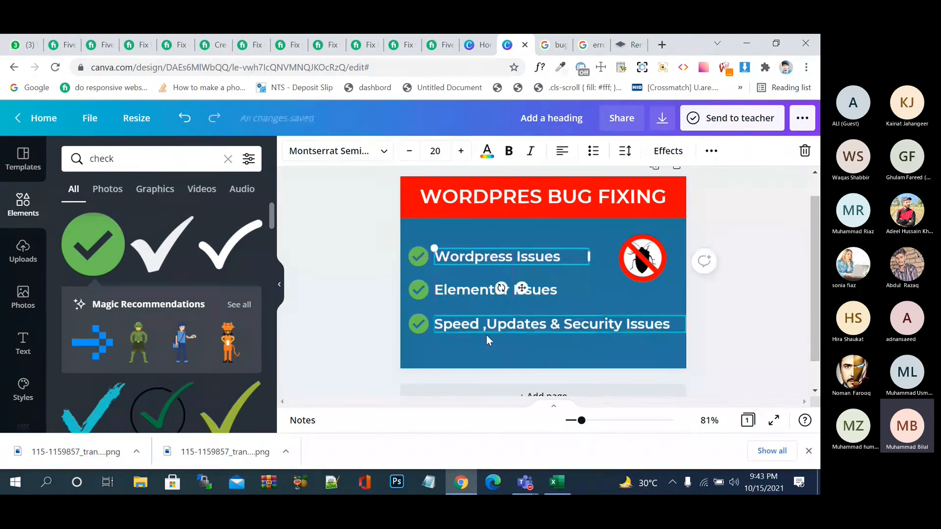
{"action": "left_click", "coordinate": [484, 349]}
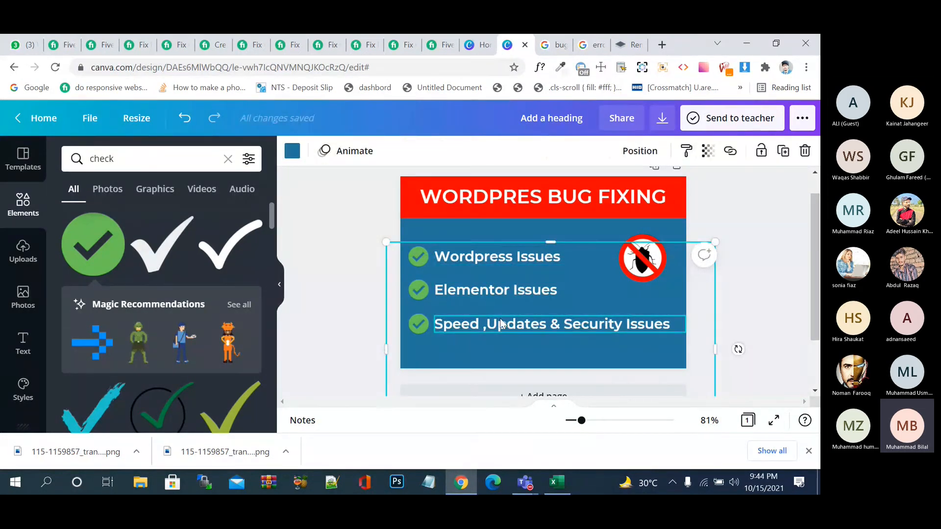
{"action": "left_click", "coordinate": [500, 319]}
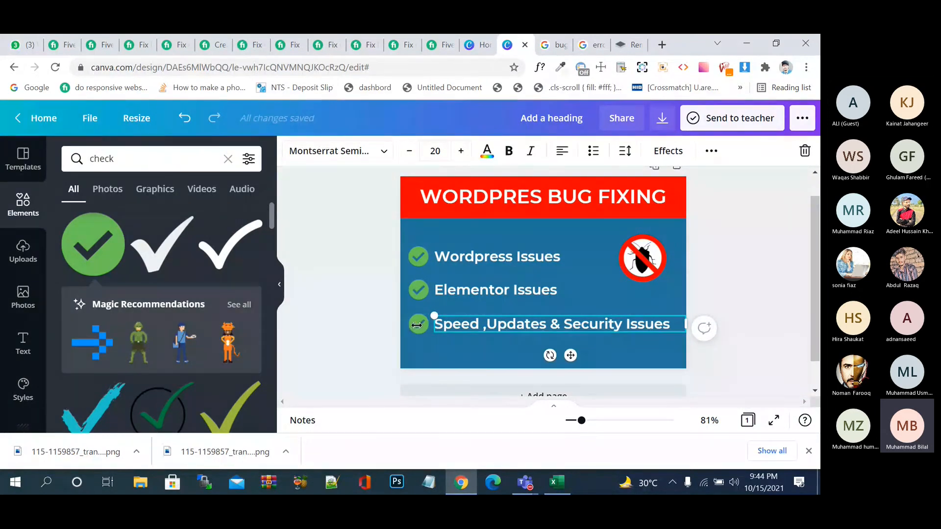
{"action": "left_click", "coordinate": [448, 341]}
Step: Select all three service lines with their check marks and move them together slightly up and toward the page's edge
{"action": "left_click", "coordinate": [427, 325]}
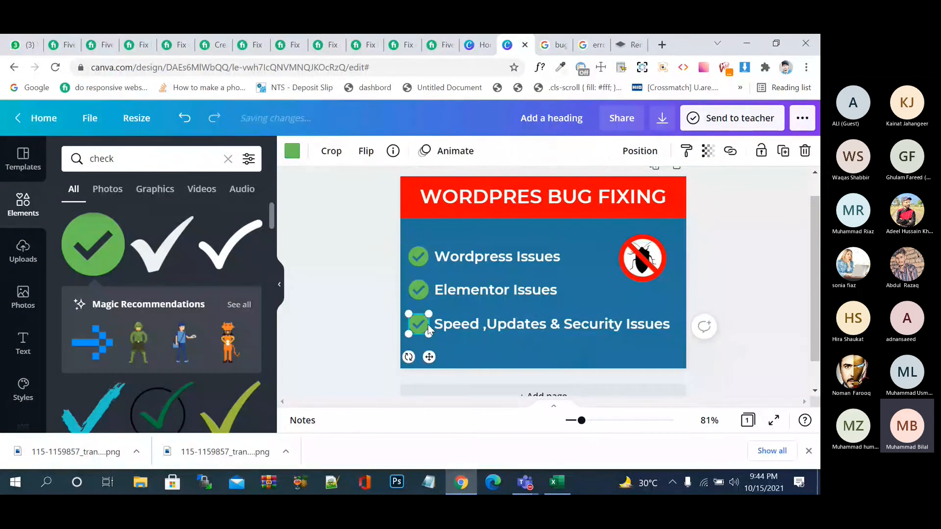
{"action": "left_click", "coordinate": [479, 322], "text": "shift"}
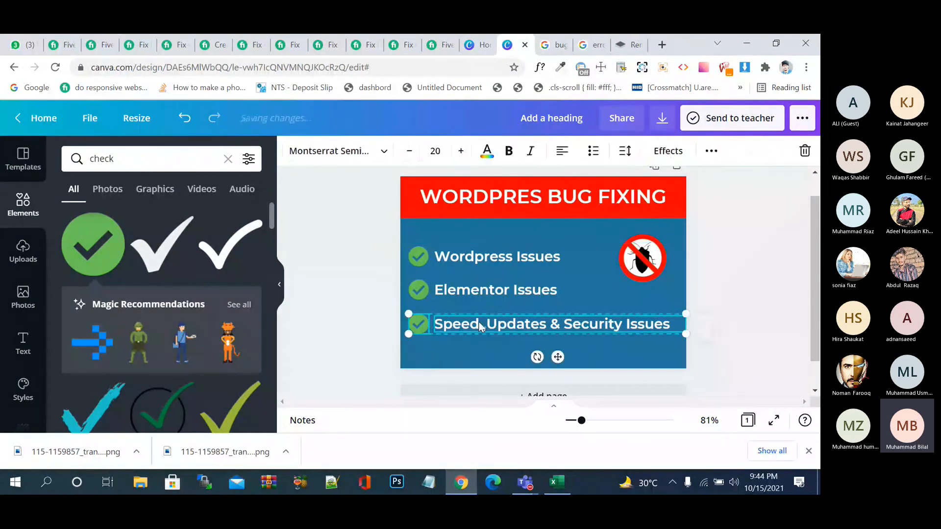
{"action": "left_click", "coordinate": [488, 292], "text": "shift"}
{"action": "left_click", "coordinate": [423, 294], "text": "shift"}
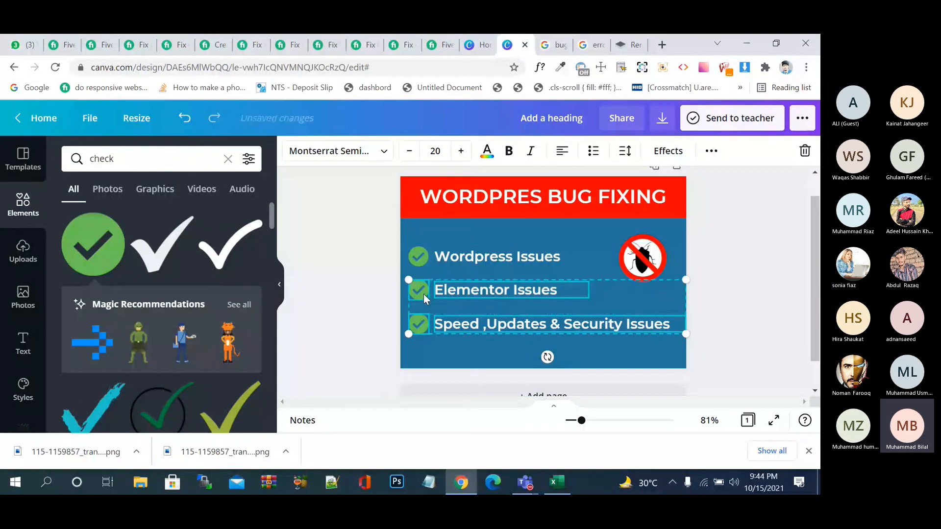
{"action": "left_click", "coordinate": [418, 256], "text": "shift"}
{"action": "left_click", "coordinate": [478, 262], "text": "shift"}
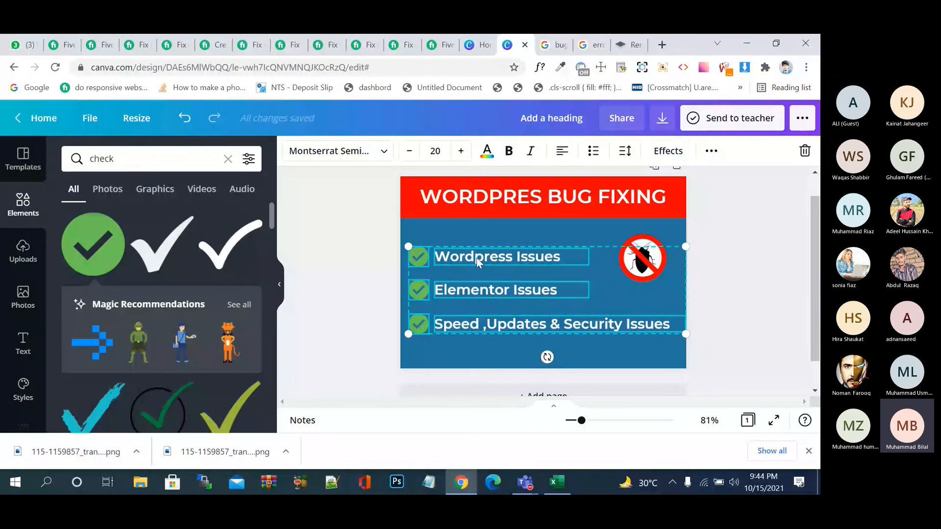
{"action": "left_click_drag", "start_coordinate": [488, 256], "coordinate": [486, 245]}
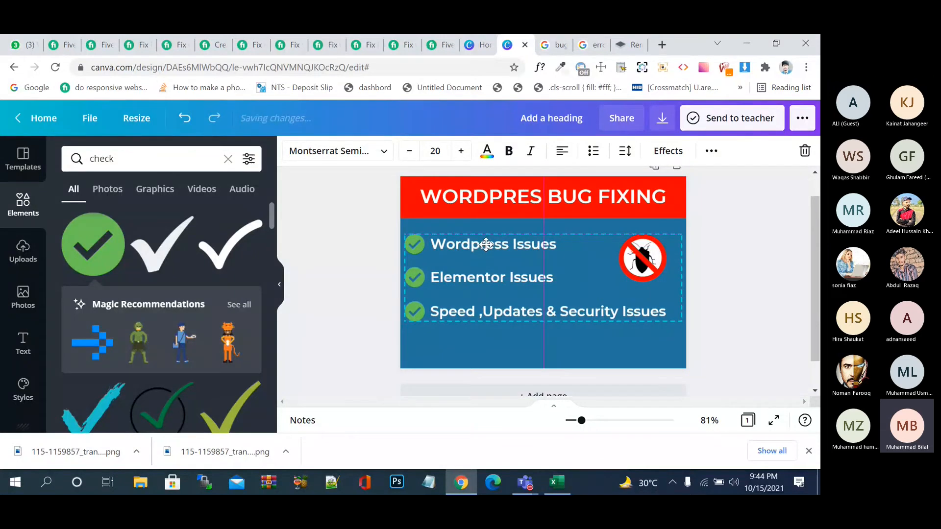
{"action": "left_click", "coordinate": [762, 269]}
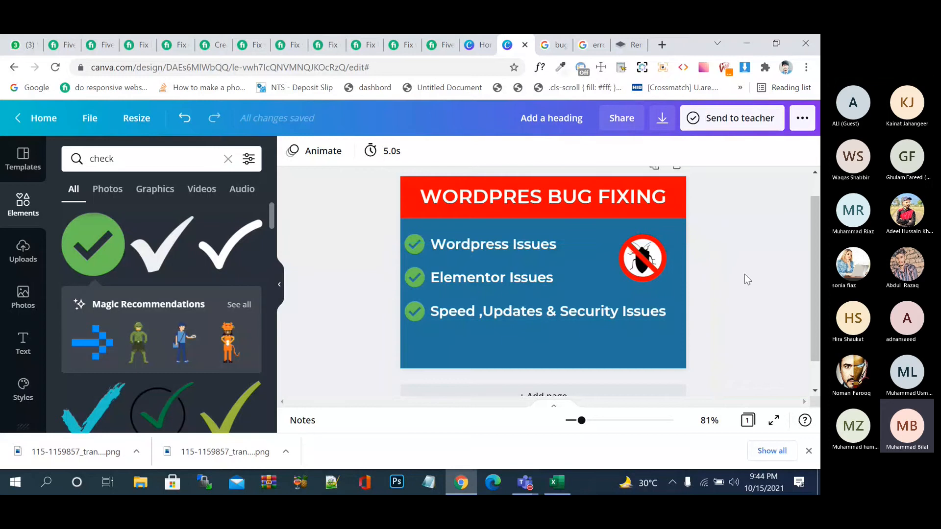
Step: Group the three service lines and their check marks into one object
{"action": "left_click", "coordinate": [549, 244]}
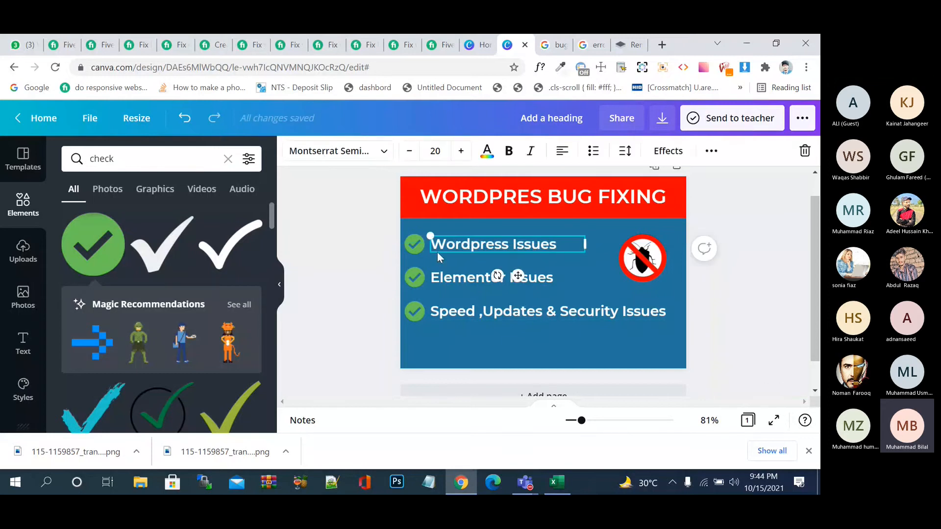
{"action": "left_click", "coordinate": [417, 249]}
{"action": "left_click", "coordinate": [483, 316]}
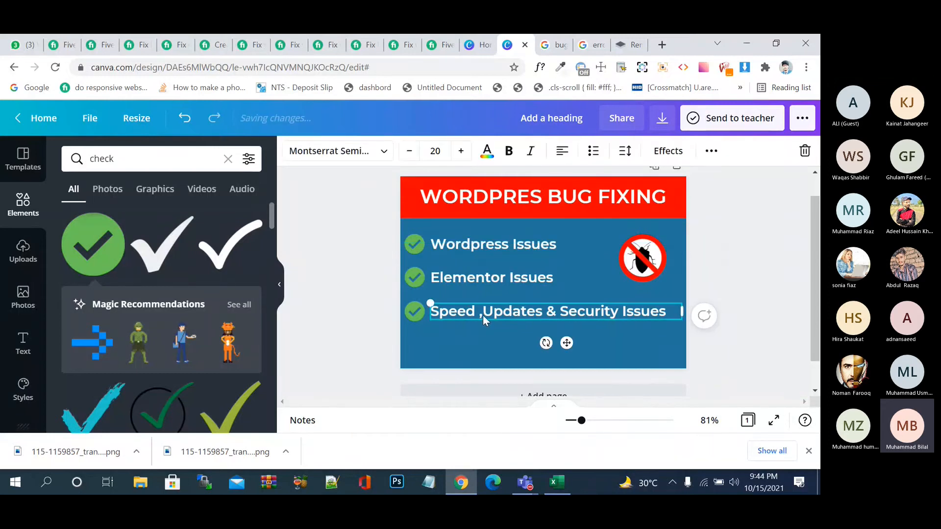
{"action": "left_click", "coordinate": [428, 326]}
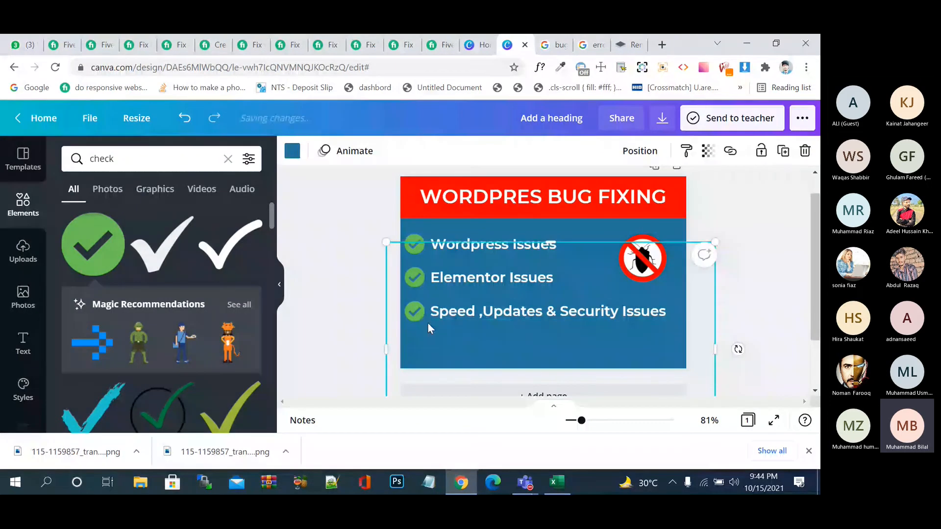
{"action": "left_click", "coordinate": [428, 323]}
{"action": "left_click", "coordinate": [485, 278], "text": "shift"}
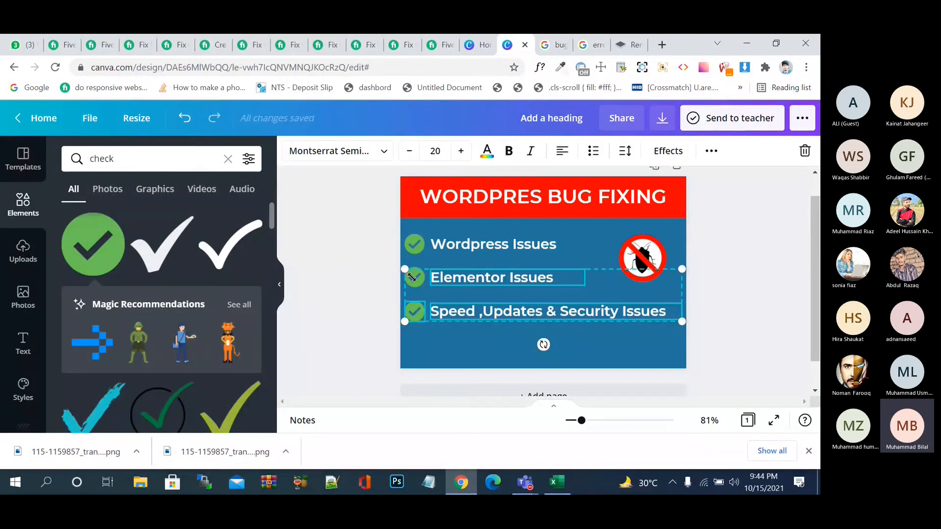
{"action": "left_click", "coordinate": [414, 249], "text": "shift"}
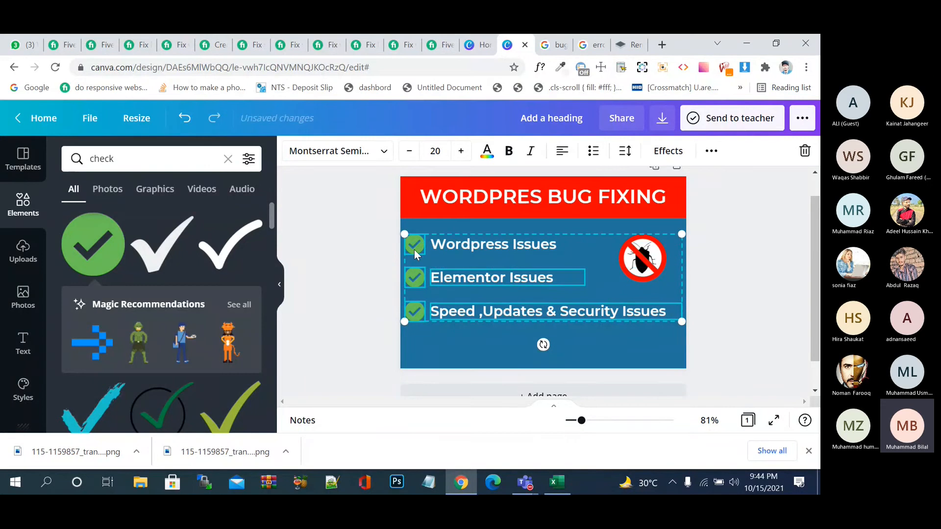
{"action": "right_click", "coordinate": [457, 246]}
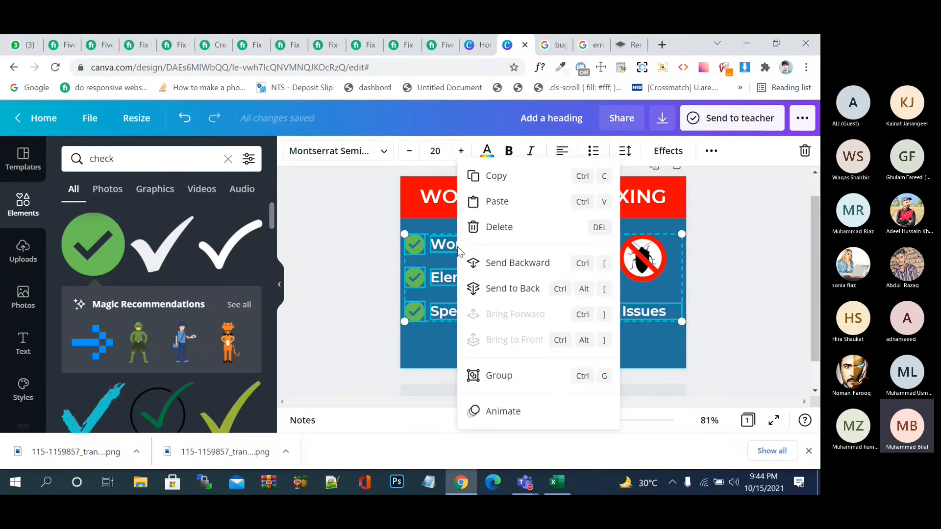
{"action": "left_click", "coordinate": [508, 376]}
{"action": "left_click", "coordinate": [752, 293]}
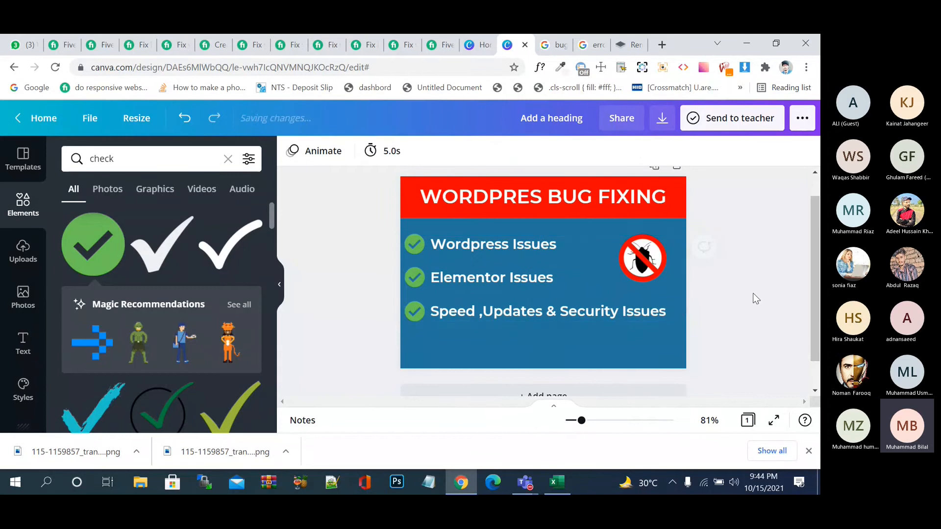
Step: Move the grouped service lines up to sit just below the red heading banner
{"action": "mouse_move", "coordinate": [547, 278]}
{"action": "left_mouse_down"}
{"action": "mouse_move", "coordinate": [570, 273]}
{"action": "mouse_move", "coordinate": [541, 266]}
{"action": "left_mouse_up"}
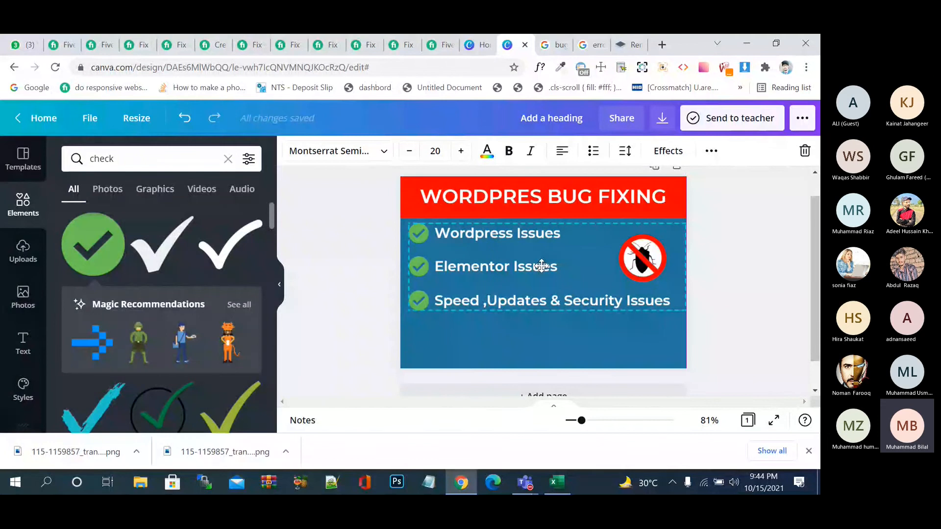
{"action": "left_click", "coordinate": [739, 301]}
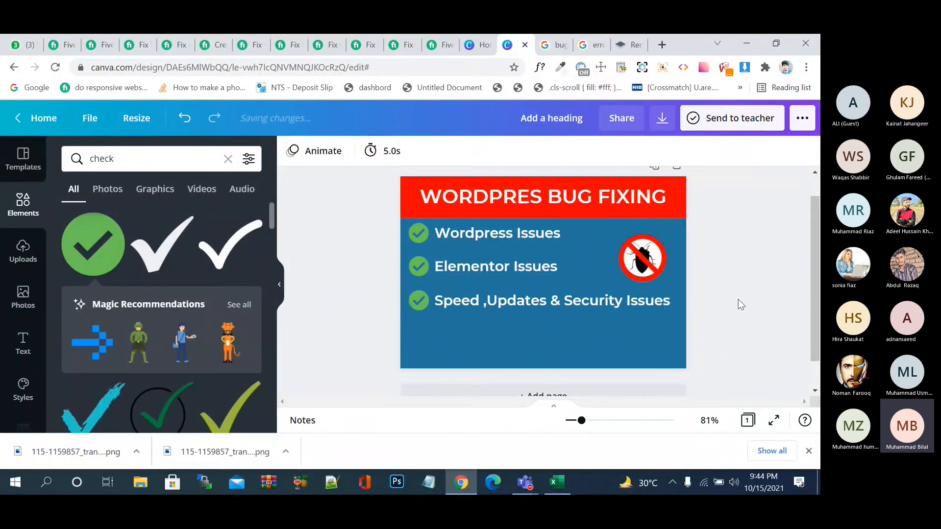
{"action": "left_click", "coordinate": [431, 296]}
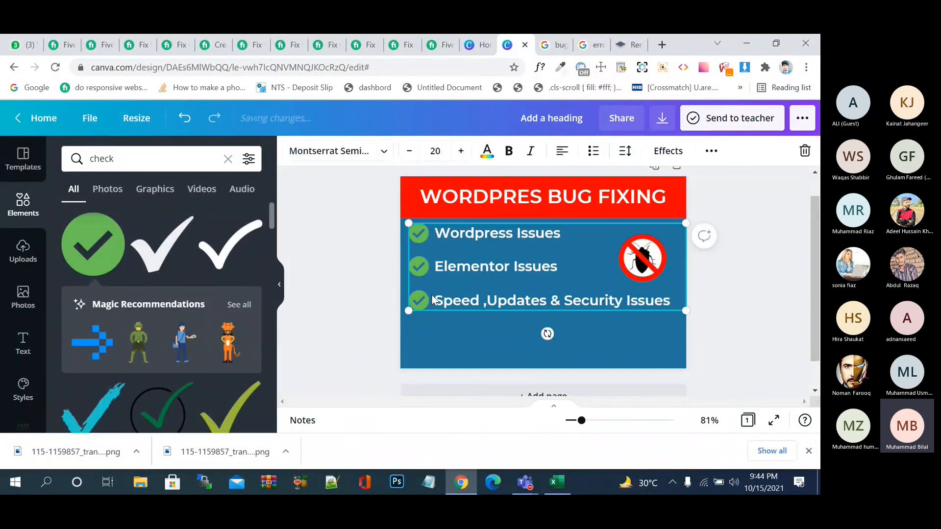
{"action": "left_click", "coordinate": [745, 326]}
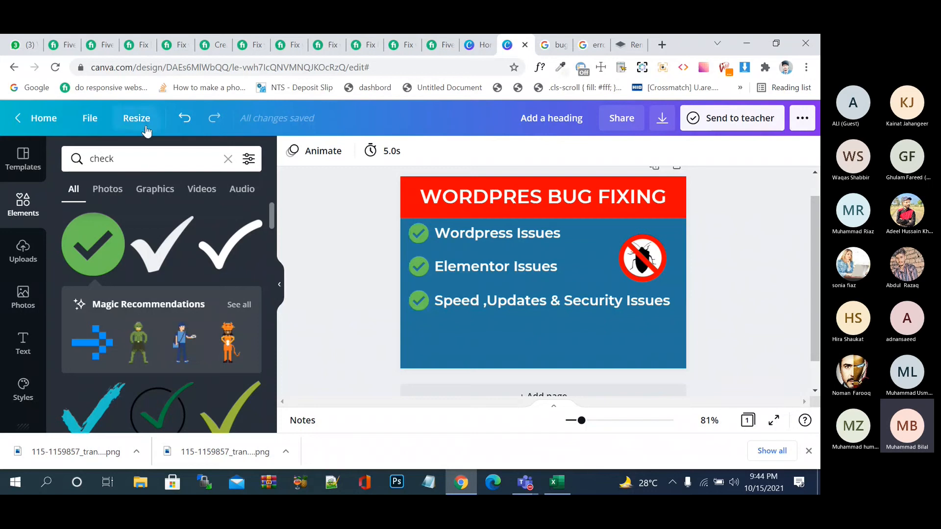
Step: Search the elements for "order now" and add the white button graphic with a pointer to the page
{"action": "left_click", "coordinate": [227, 160]}
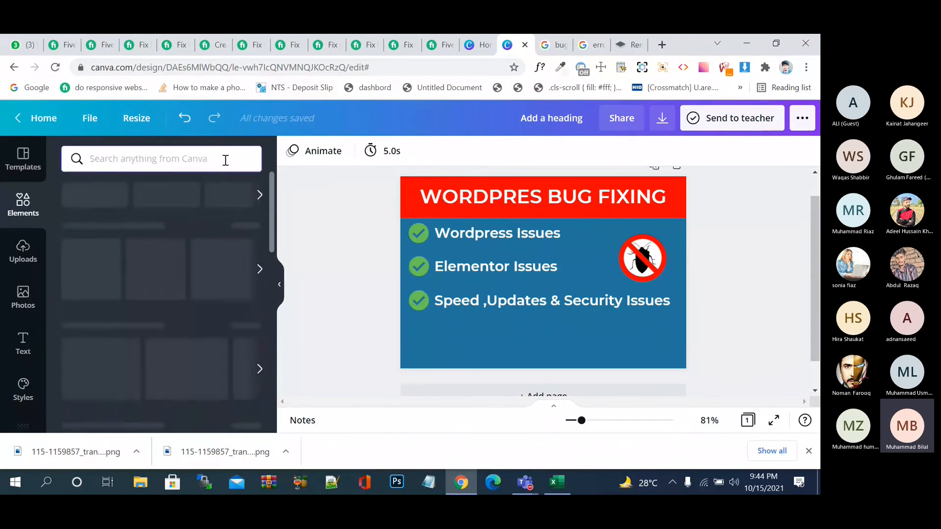
{"action": "type", "text": "Order"}
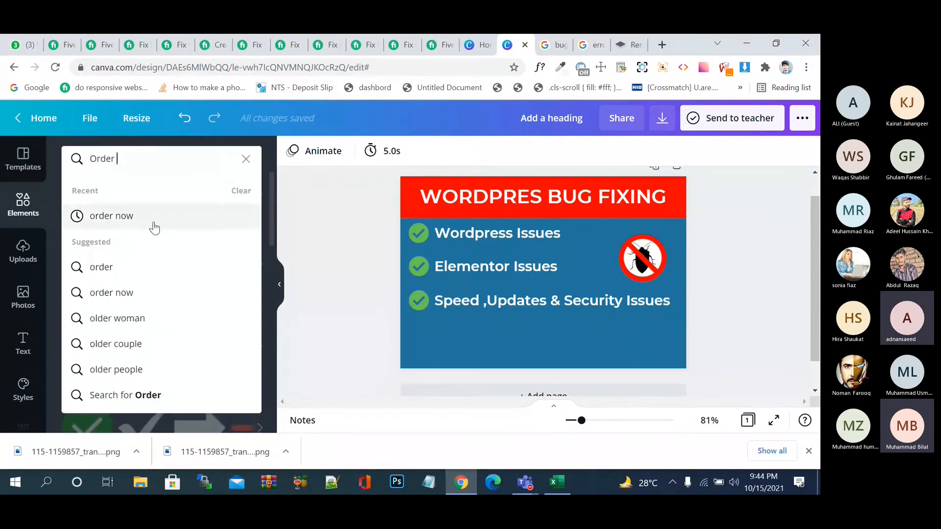
{"action": "left_click", "coordinate": [147, 215]}
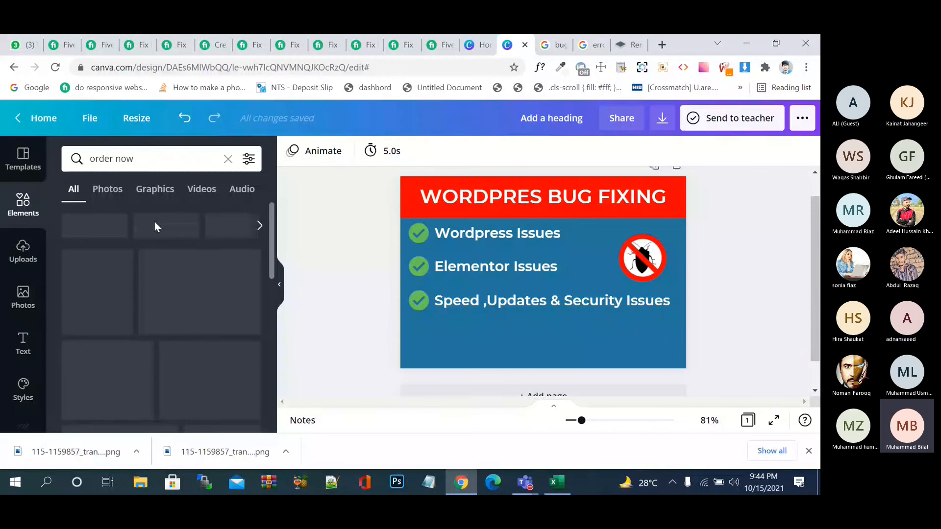
{"action": "left_click", "coordinate": [162, 246]}
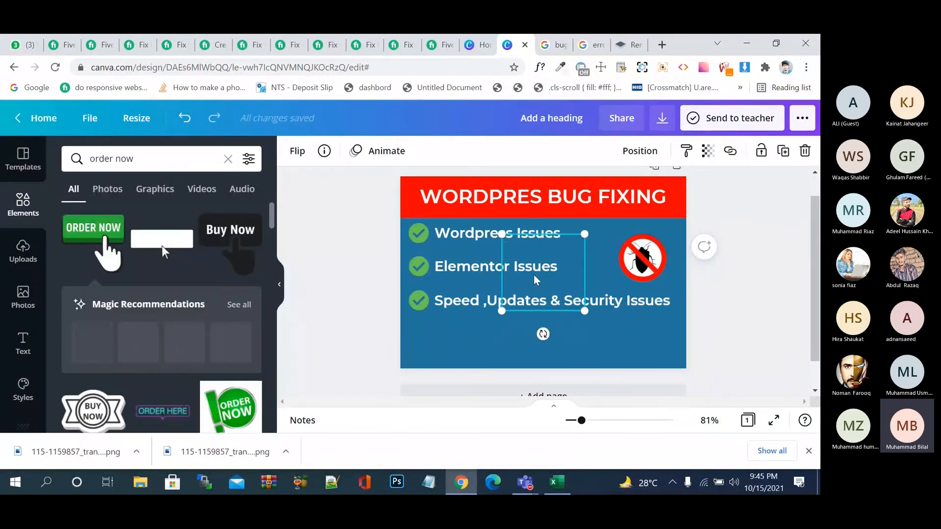
Step: Move the added button graphic down into the blue area below the service lines and send it one layer backward
{"action": "left_click_drag", "start_coordinate": [566, 282], "coordinate": [566, 325]}
{"action": "right_click", "coordinate": [566, 325]}
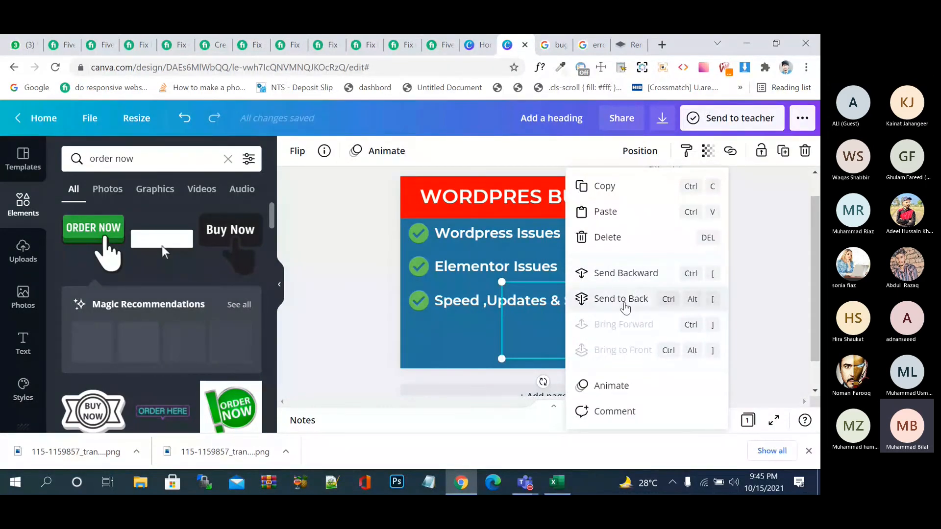
{"action": "left_click", "coordinate": [637, 274]}
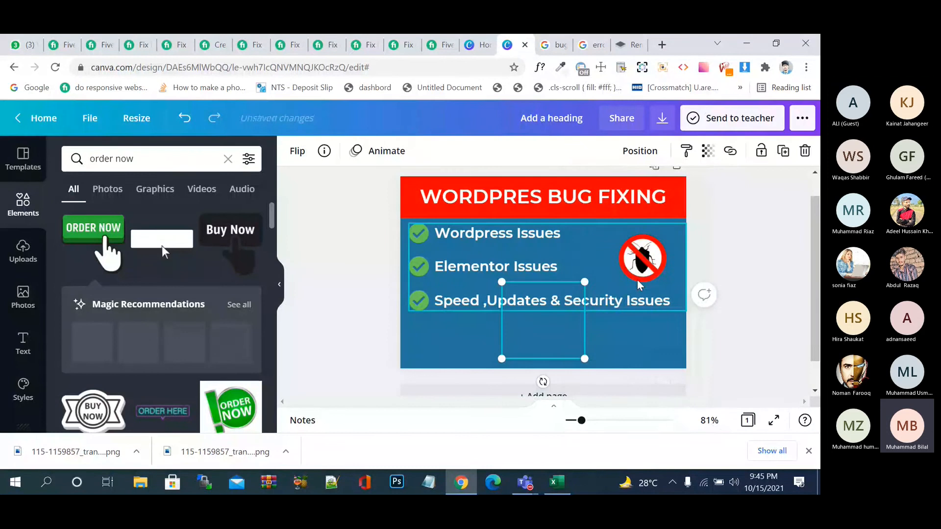
{"action": "left_click_drag", "start_coordinate": [570, 330], "coordinate": [763, 345]}
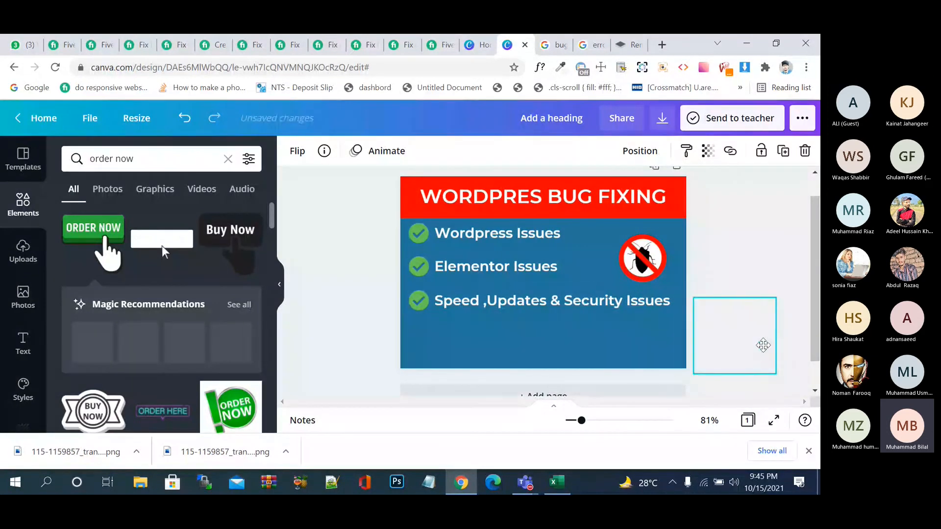
{"action": "key", "text": "ctrl+z"}
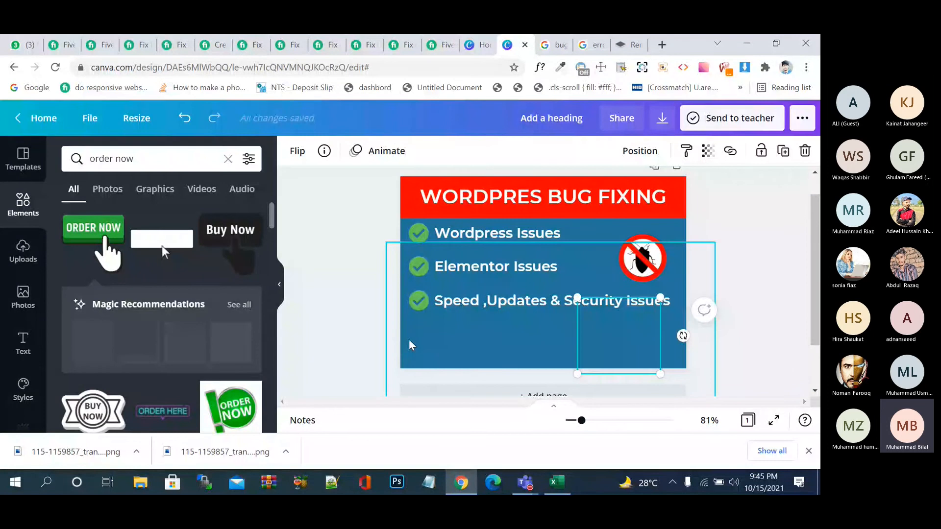
Step: Try rearranging the layer order of the blue background and the green order-now graphic
{"action": "right_click", "coordinate": [401, 237]}
{"action": "left_click", "coordinate": [437, 300]}
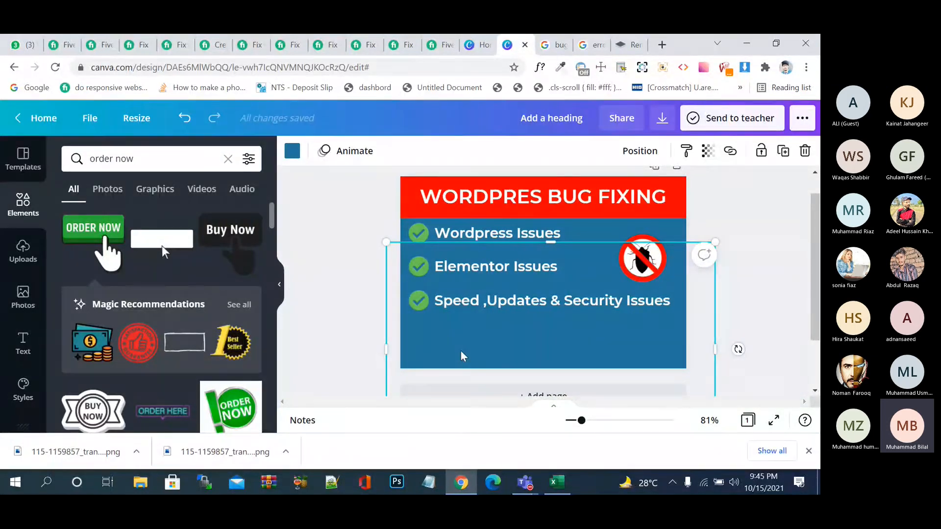
{"action": "left_click_drag", "start_coordinate": [462, 352], "coordinate": [659, 352]}
{"action": "right_click", "coordinate": [659, 352]}
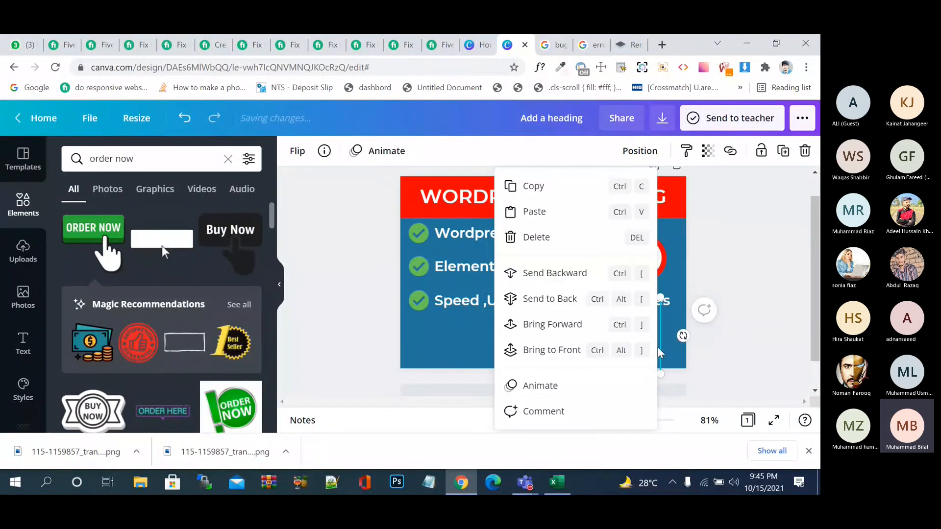
{"action": "left_click", "coordinate": [674, 328]}
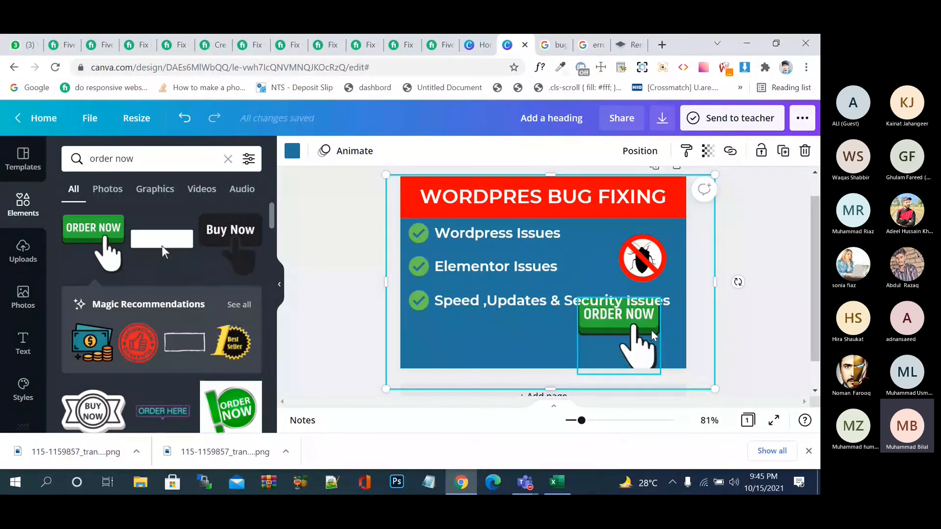
{"action": "left_click", "coordinate": [681, 334]}
{"action": "right_click", "coordinate": [682, 335]}
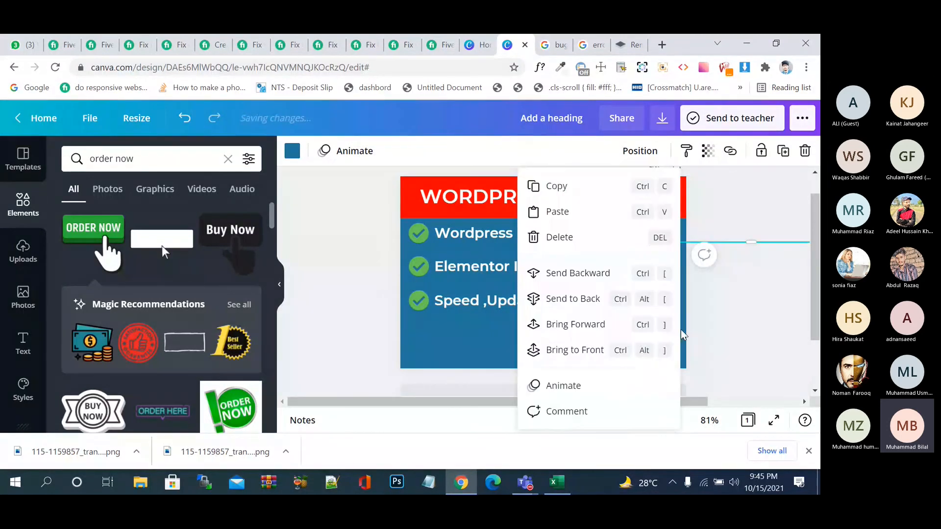
{"action": "left_click", "coordinate": [591, 248]}
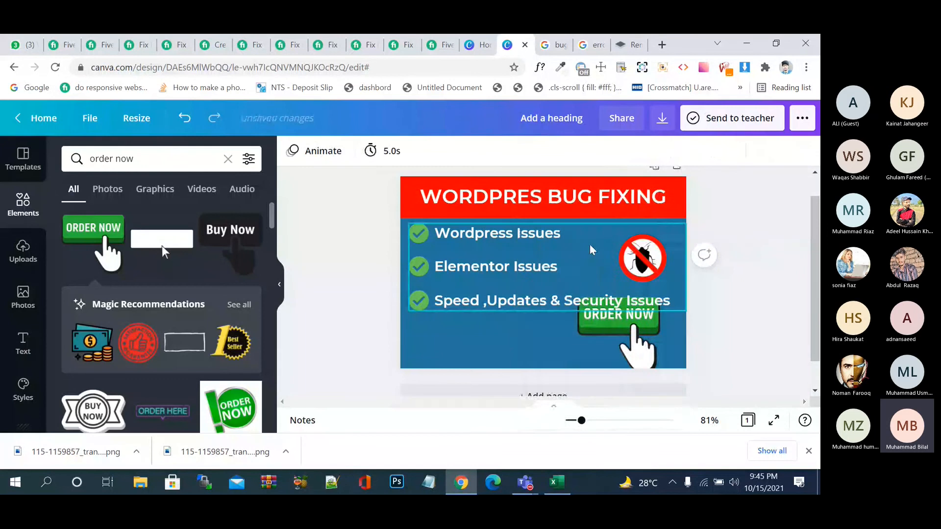
Step: Try shrinking the order-now graphic and moving it beside the bug sign, and undo these changes
{"action": "left_click_drag", "start_coordinate": [632, 336], "coordinate": [588, 263]}
{"action": "left_click_drag", "start_coordinate": [646, 257], "coordinate": [635, 256]}
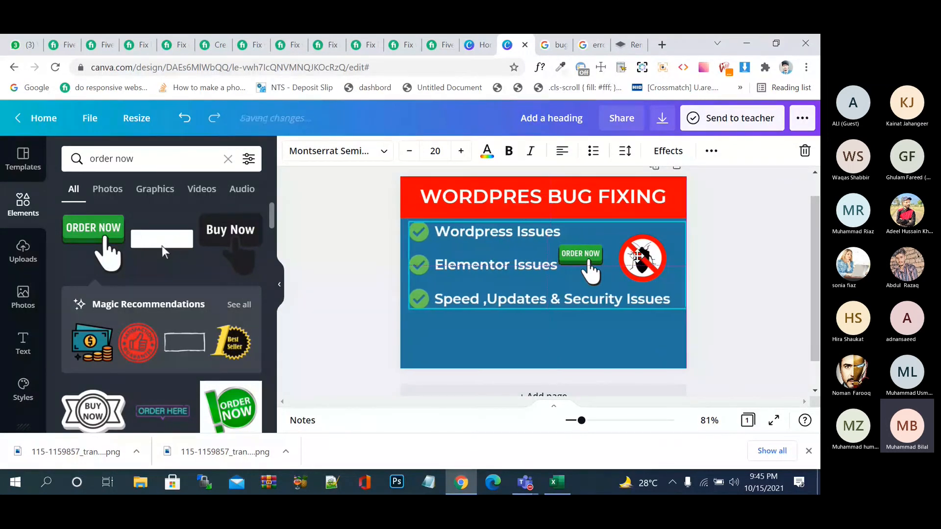
{"action": "left_click", "coordinate": [547, 332]}
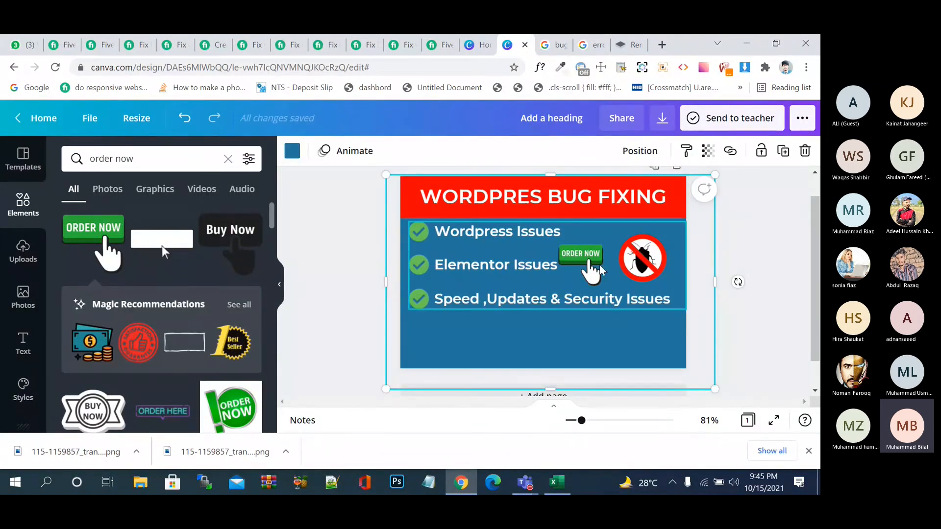
{"action": "key", "text": "ctrl+z"}
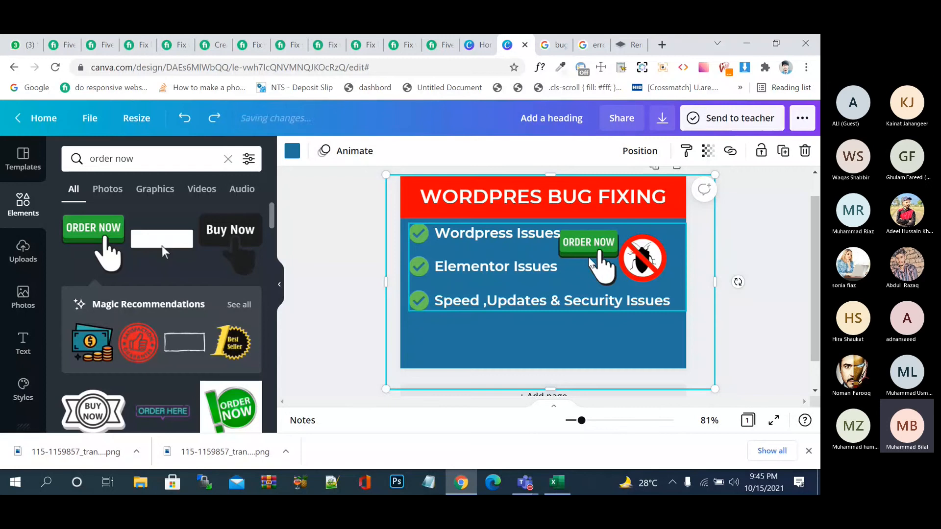
{"action": "left_click_drag", "start_coordinate": [602, 250], "coordinate": [606, 312]}
{"action": "key", "text": "ctrl+z"}
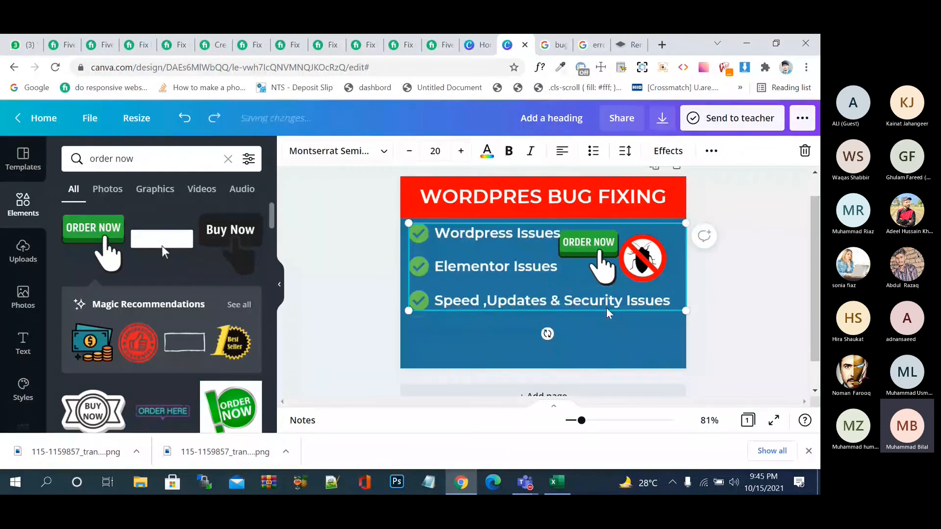
{"action": "key", "text": "ctrl+z"}
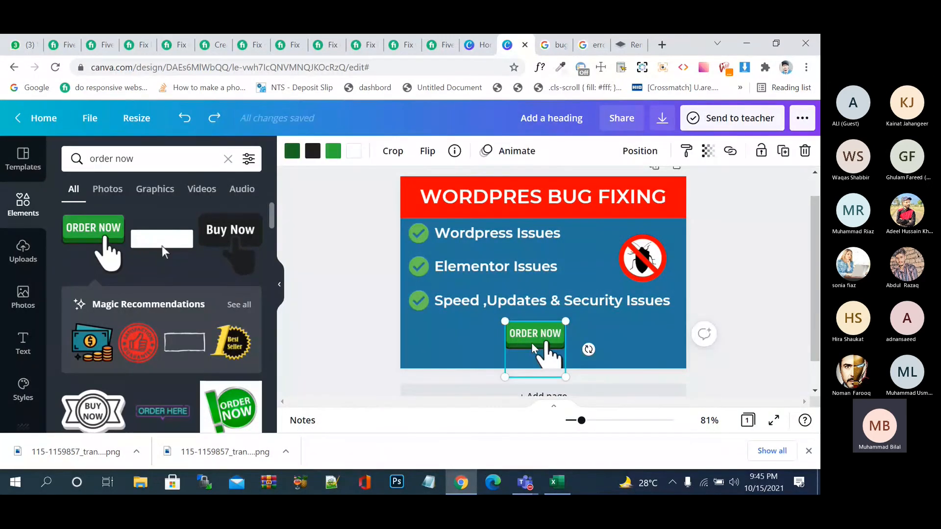
Step: Delete the green order-now graphic and shift the grouped service lines slightly down
{"action": "left_click", "coordinate": [534, 346]}
{"action": "key", "text": "Delete"}
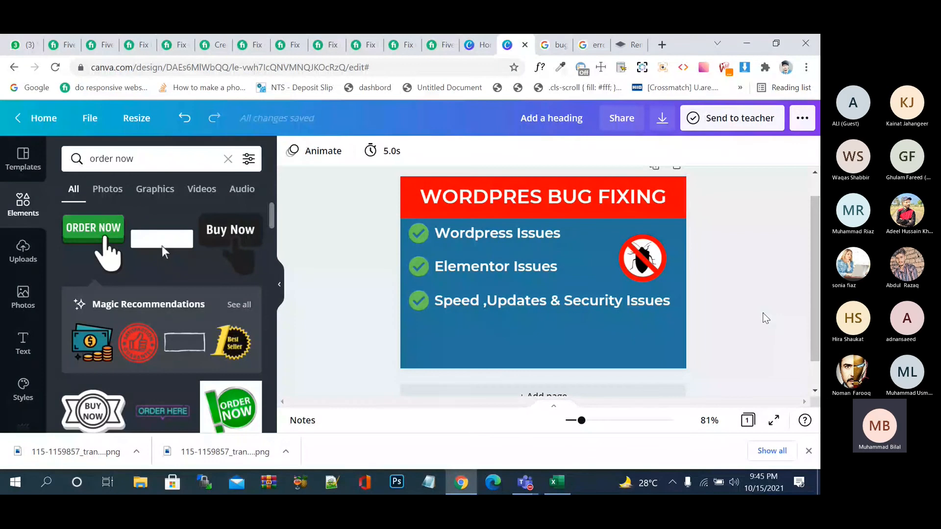
{"action": "left_click_drag", "start_coordinate": [564, 273], "coordinate": [563, 279]}
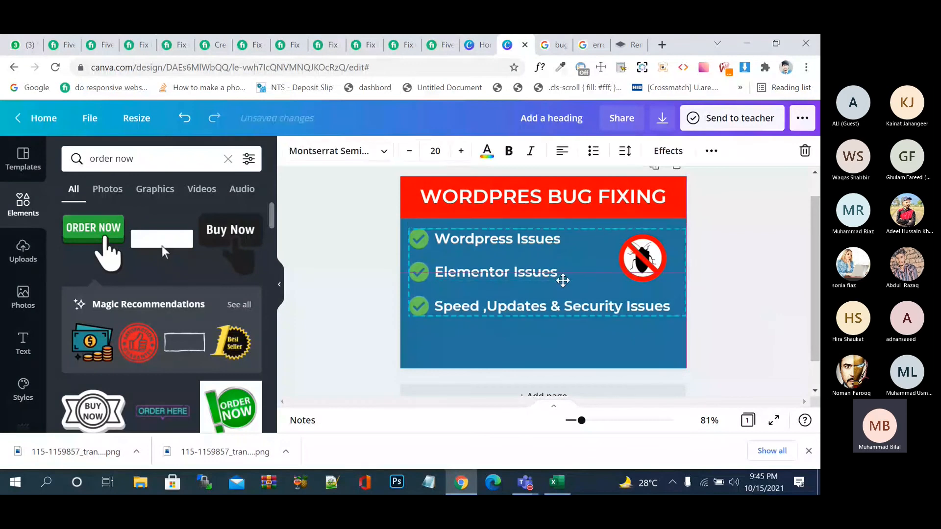
{"action": "left_click", "coordinate": [774, 312]}
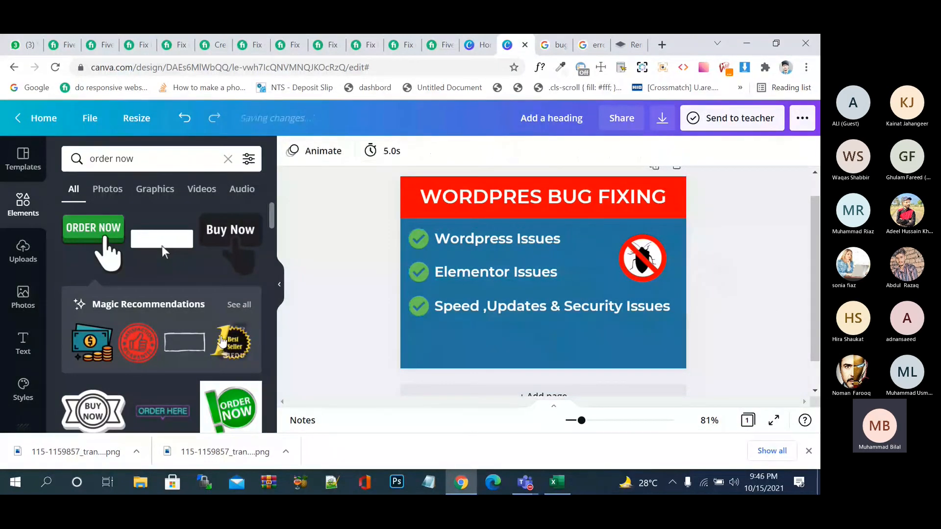
Step: Add a heading text box reading "Exclusive FIverr Gig" to the page
{"action": "left_click", "coordinate": [23, 343]}
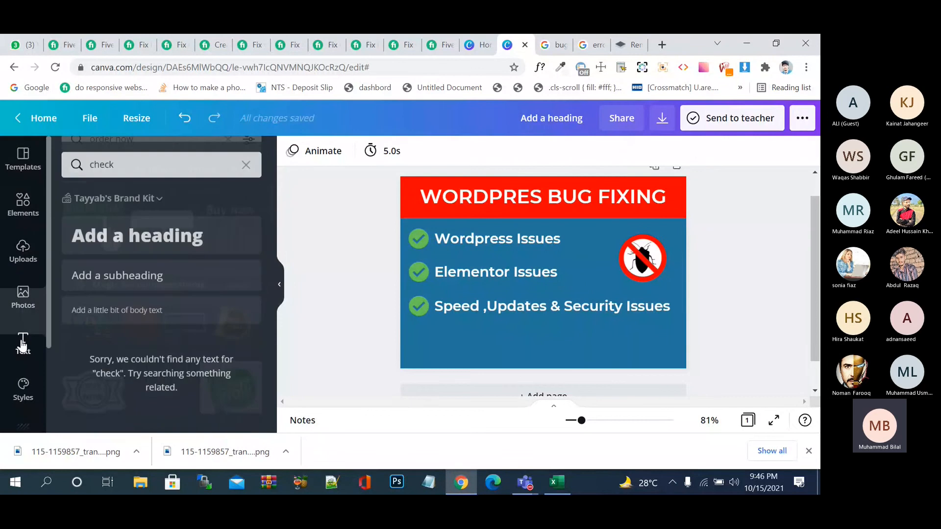
{"action": "left_click", "coordinate": [137, 231]}
{"action": "type", "text": "Ex"}
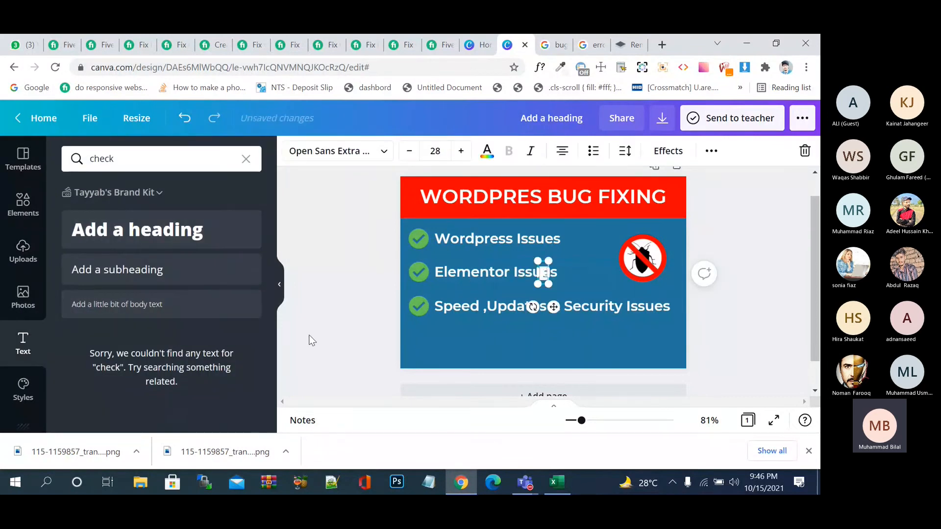
{"action": "type", "text": "c"}
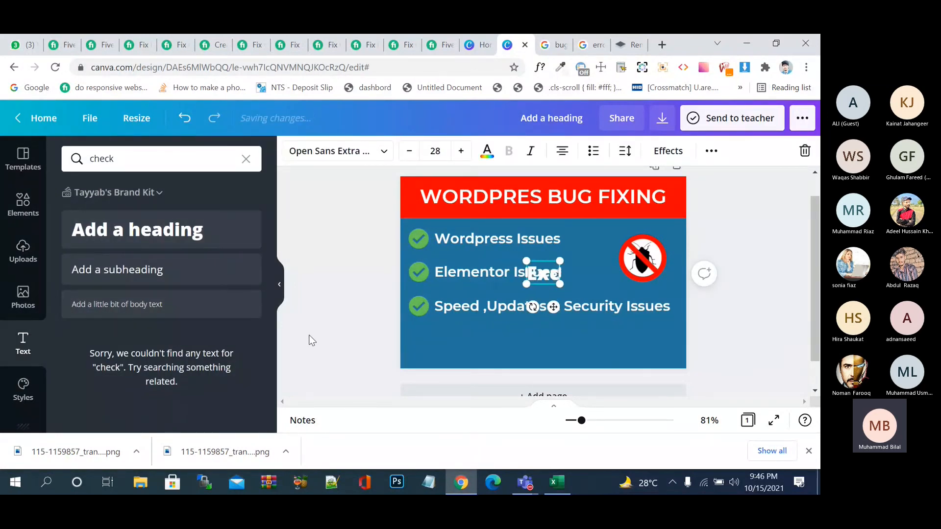
{"action": "type", "text": "elusive"}
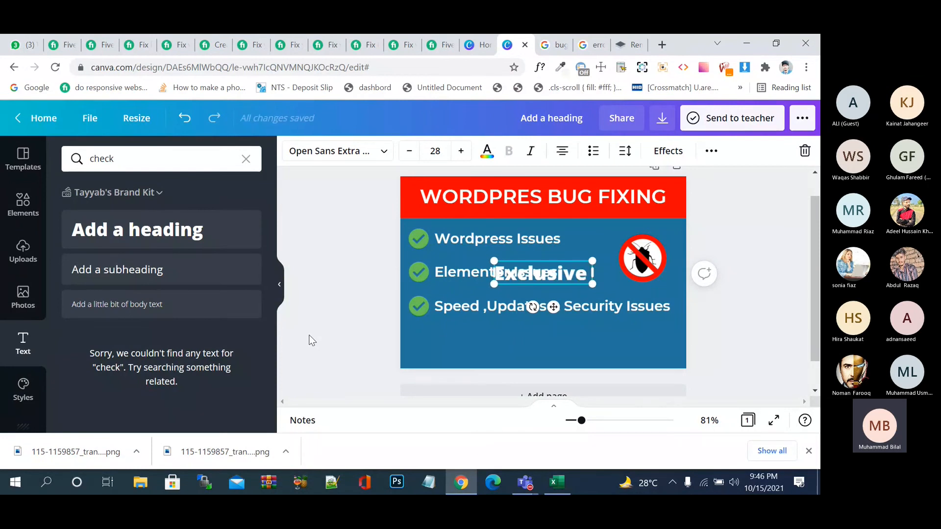
{"action": "type", "text": " Fiverr"}
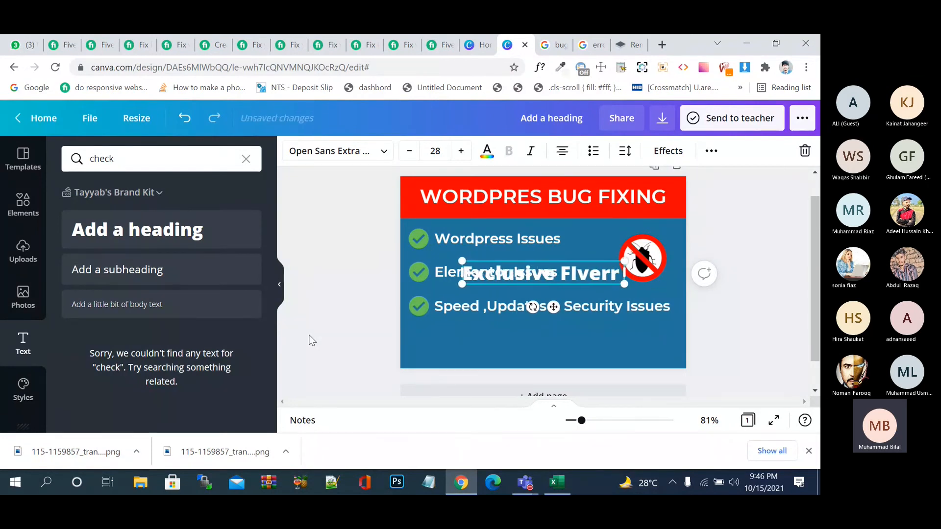
{"action": "type", "text": " Gig"}
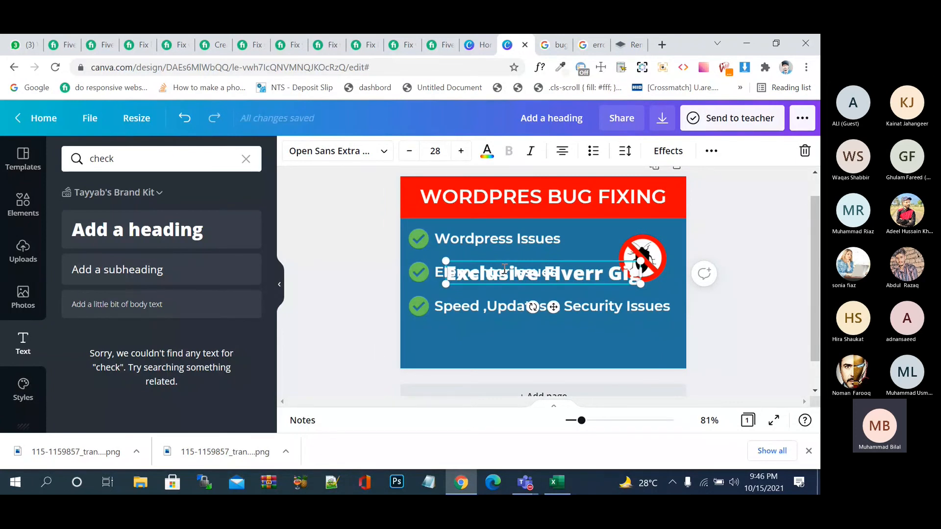
Step: Set the new heading in Montserrat Semi-Bold and place it below the service lines, left-aligned with the check marks
{"action": "left_click_drag", "start_coordinate": [494, 264], "coordinate": [492, 332]}
{"action": "left_click", "coordinate": [390, 158]}
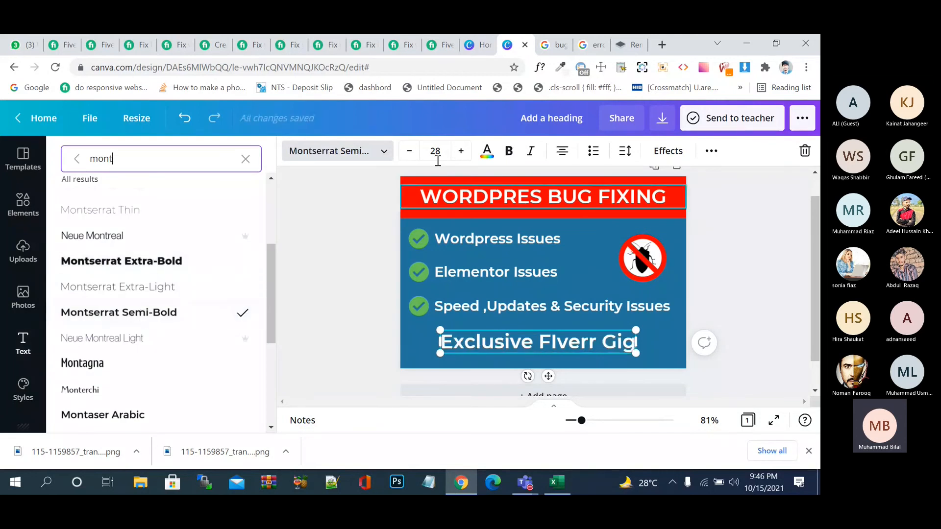
{"action": "left_click", "coordinate": [785, 257]}
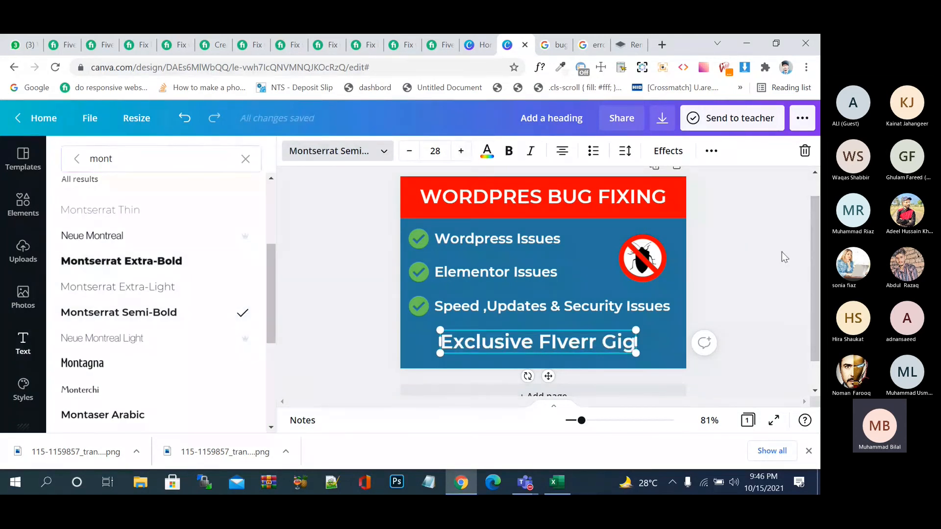
{"action": "left_click", "coordinate": [772, 271]}
{"action": "left_click", "coordinate": [515, 346]}
{"action": "left_click_drag", "start_coordinate": [515, 346], "coordinate": [494, 341]}
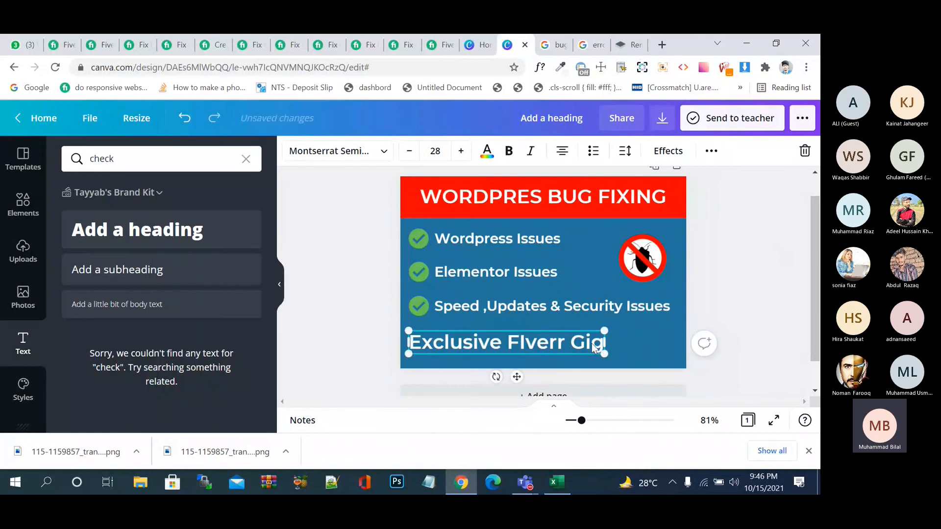
{"action": "left_click", "coordinate": [756, 293]}
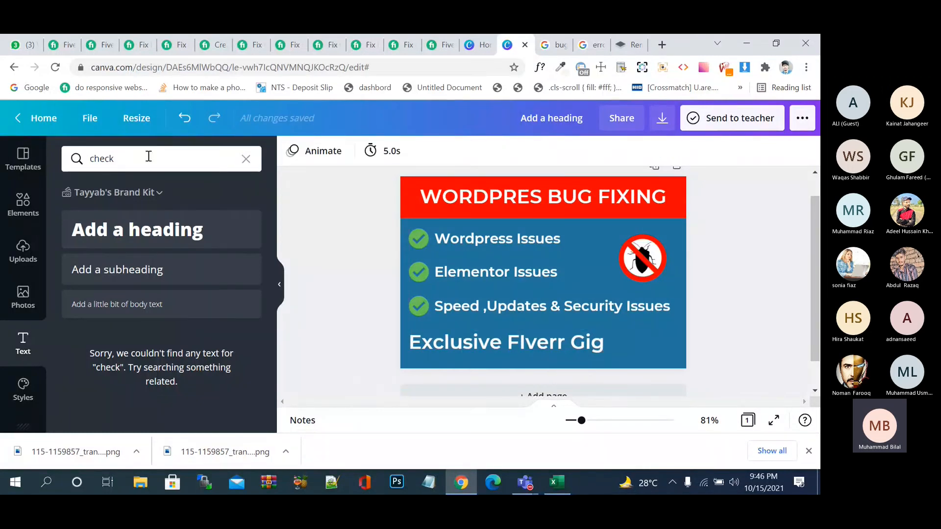
Step: Search the elements for "5 star" and add the orange five-star rating graphic to the right of the "Exclusive FIverr Gig" text
{"action": "left_click", "coordinate": [246, 159]}
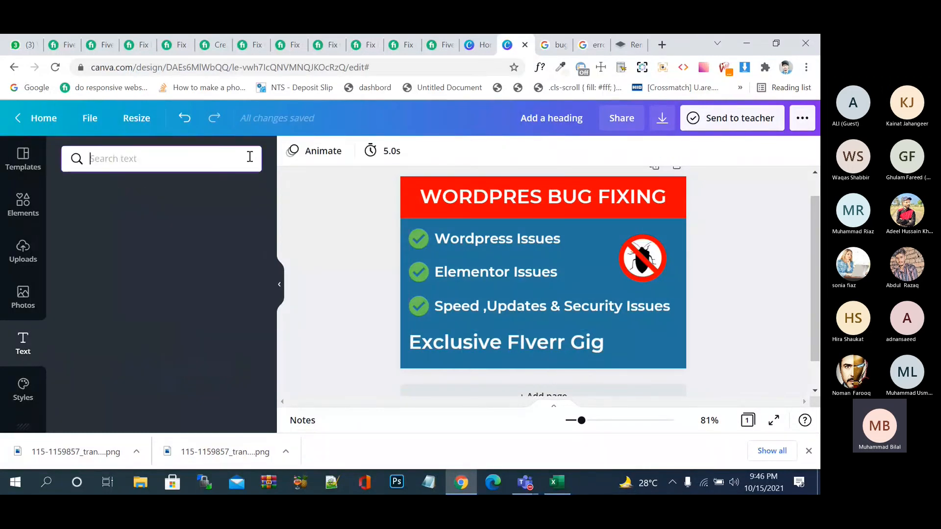
{"action": "left_click", "coordinate": [187, 156]}
{"action": "type", "text": "s"}
{"action": "key", "text": "BackSpace"}
{"action": "left_click", "coordinate": [20, 206]}
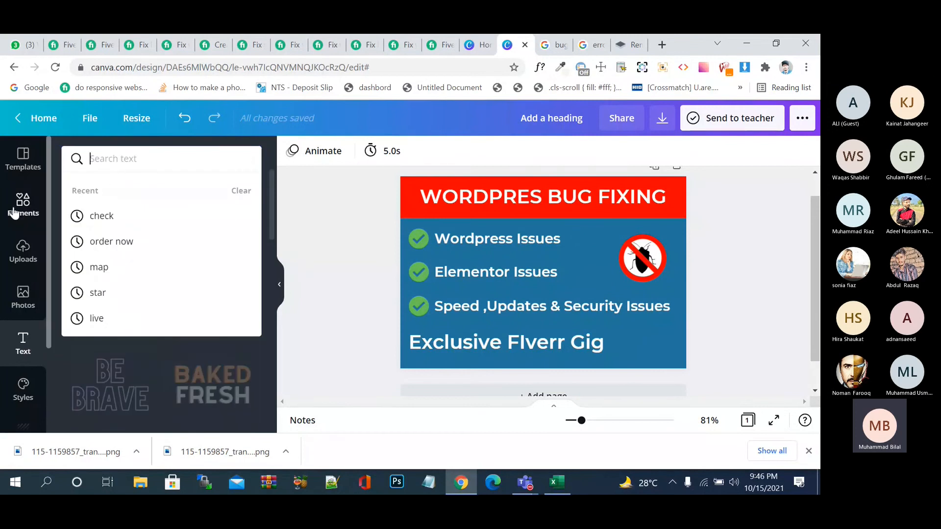
{"action": "left_click", "coordinate": [139, 155]}
{"action": "key", "text": "ctrl+a"}
{"action": "type", "text": "star"}
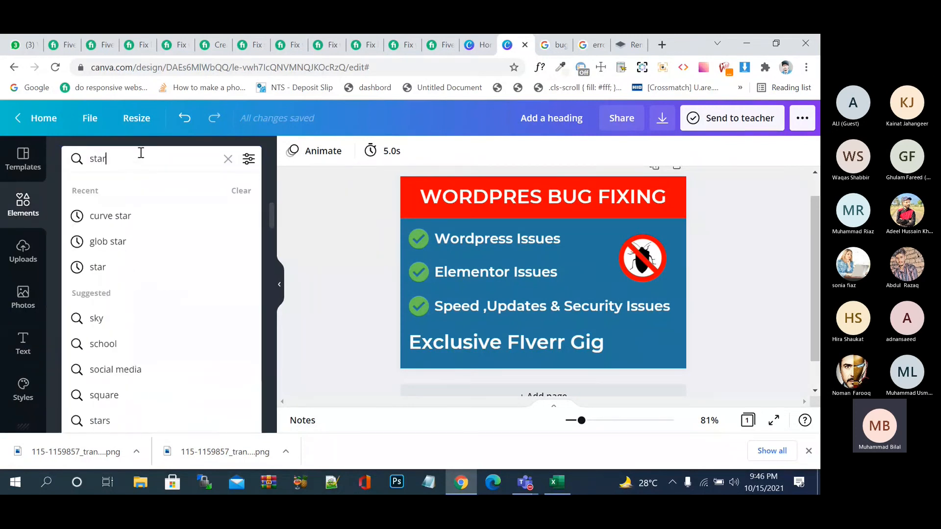
{"action": "key", "text": "Return"}
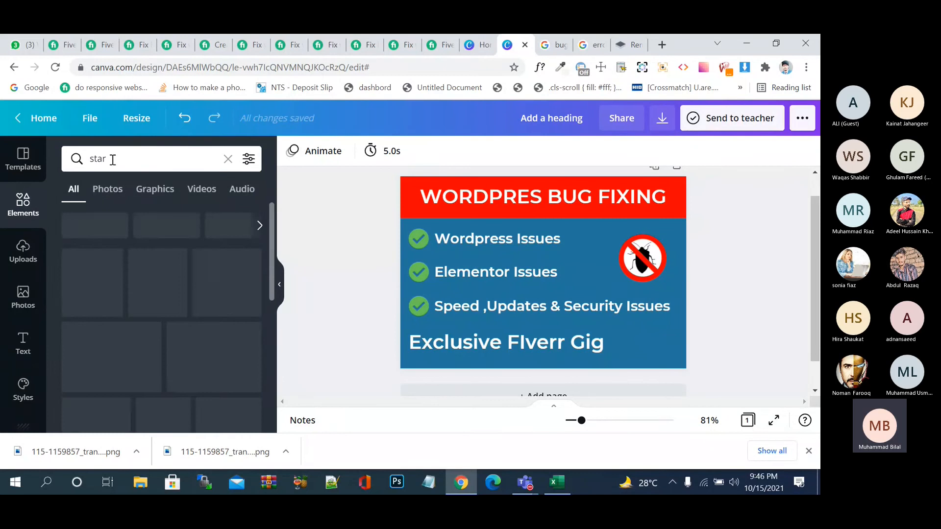
{"action": "left_click", "coordinate": [93, 160]}
{"action": "type", "text": "5"}
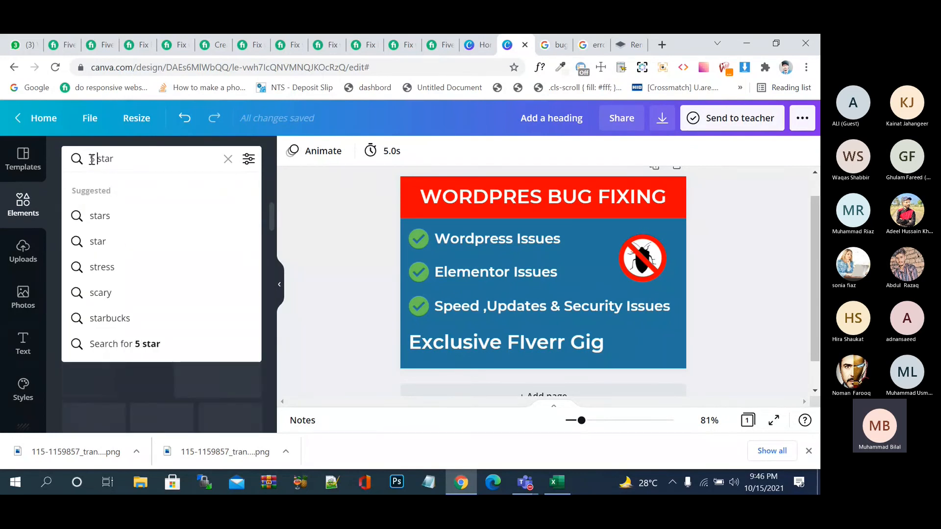
{"action": "key", "text": "Return"}
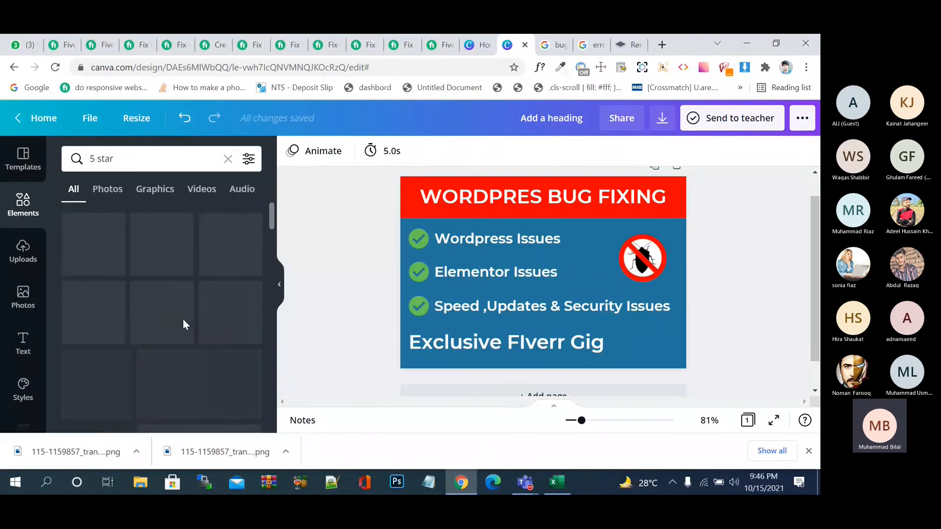
{"action": "left_click", "coordinate": [808, 451]}
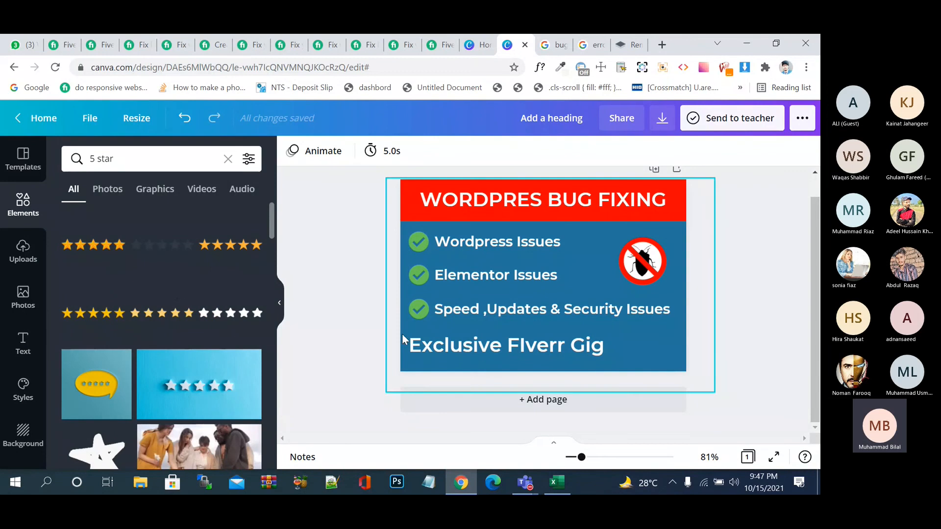
{"action": "left_click", "coordinate": [228, 244]}
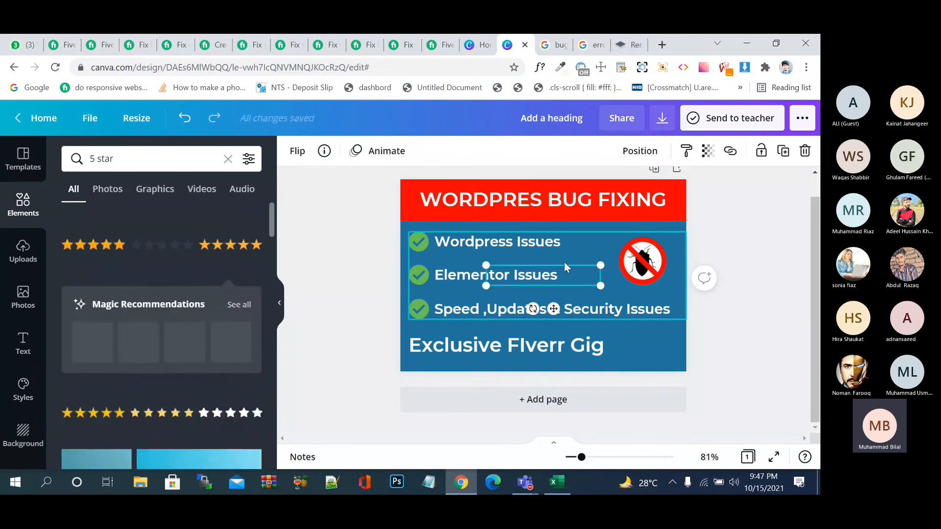
{"action": "left_click_drag", "start_coordinate": [494, 265], "coordinate": [628, 340]}
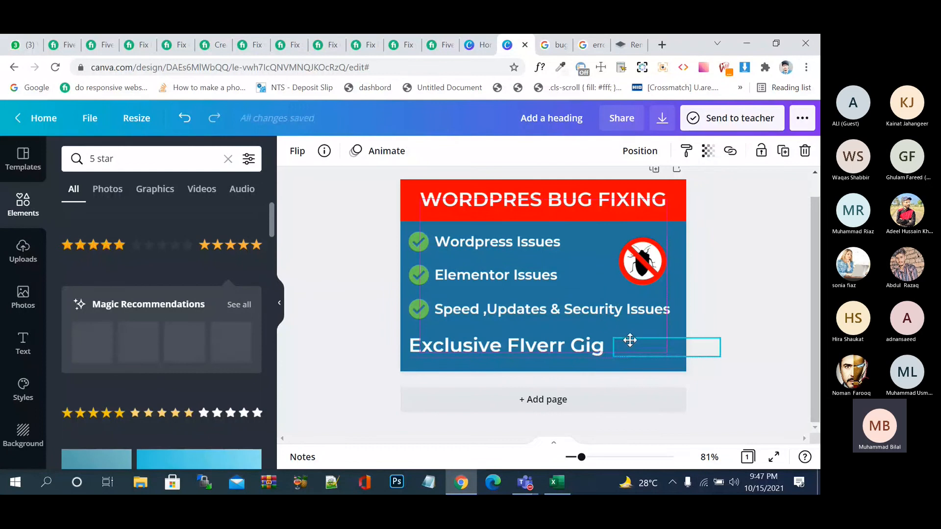
Step: Reduce the "Exclusive FIverr Gig" text to font size 20
{"action": "left_click", "coordinate": [544, 344]}
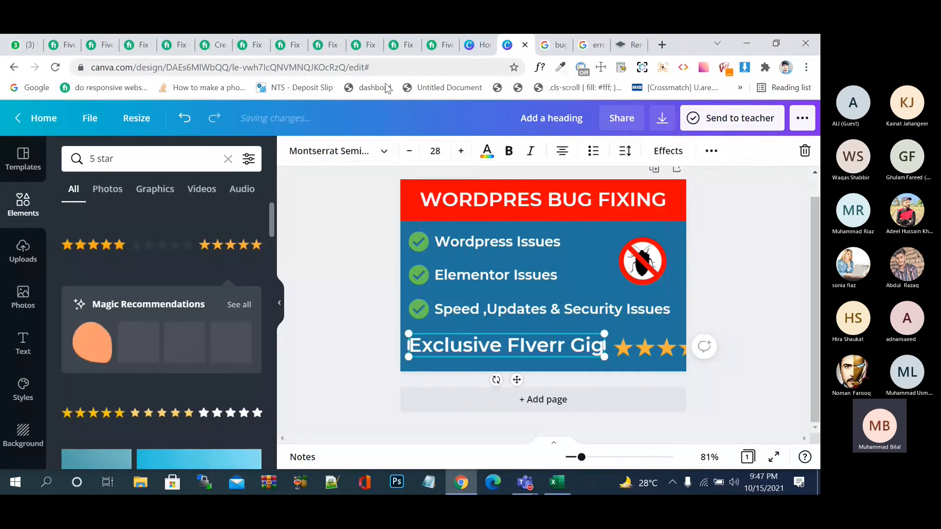
{"action": "left_click", "coordinate": [409, 149]}
{"action": "left_click", "coordinate": [409, 151]}
{"action": "left_click", "coordinate": [409, 151]}
{"action": "left_click", "coordinate": [410, 151]}
{"action": "left_click", "coordinate": [409, 150]}
{"action": "left_click", "coordinate": [409, 150]}
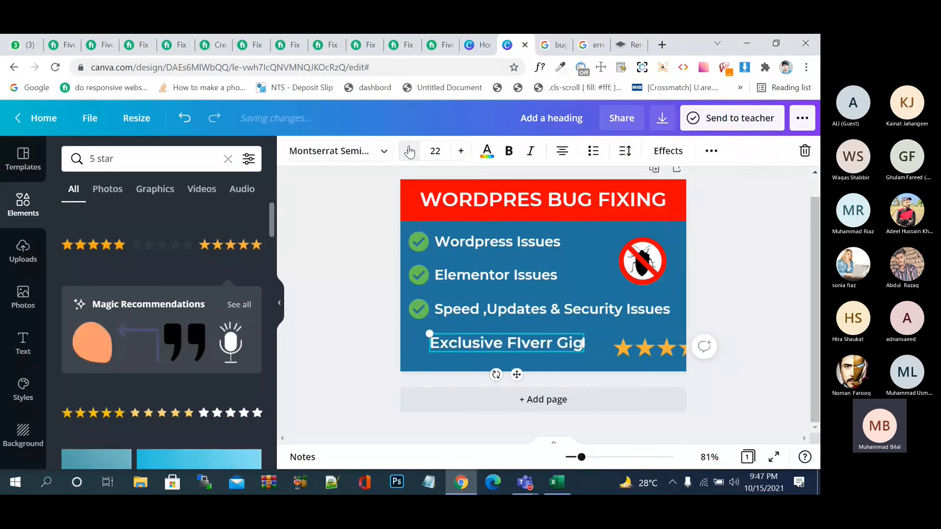
{"action": "left_click", "coordinate": [410, 152]}
{"action": "left_click", "coordinate": [410, 152]}
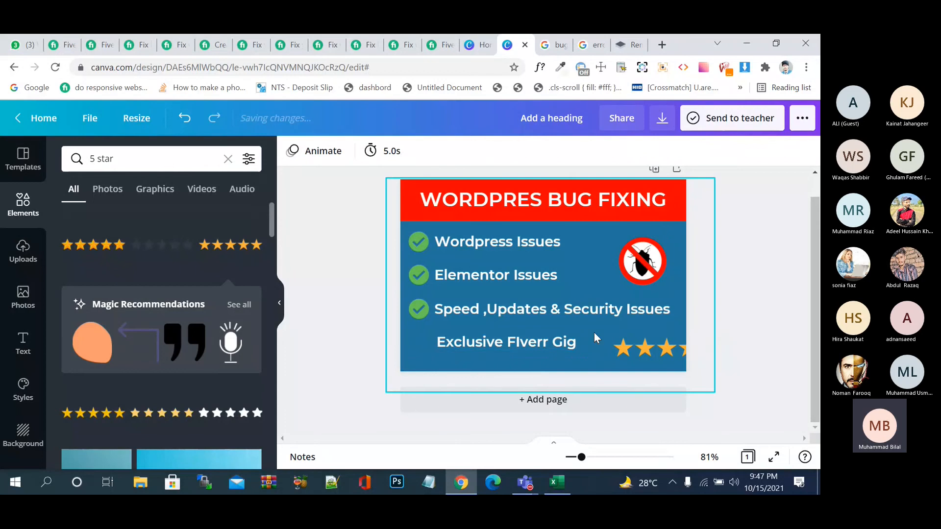
Step: Left-align the "Exclusive FIverr Gig" text with the check marks near the bottom edge, and place the shrunken five-star graphic beside it
{"action": "left_click_drag", "start_coordinate": [544, 340], "coordinate": [518, 351]}
{"action": "left_click_drag", "start_coordinate": [665, 354], "coordinate": [616, 359]}
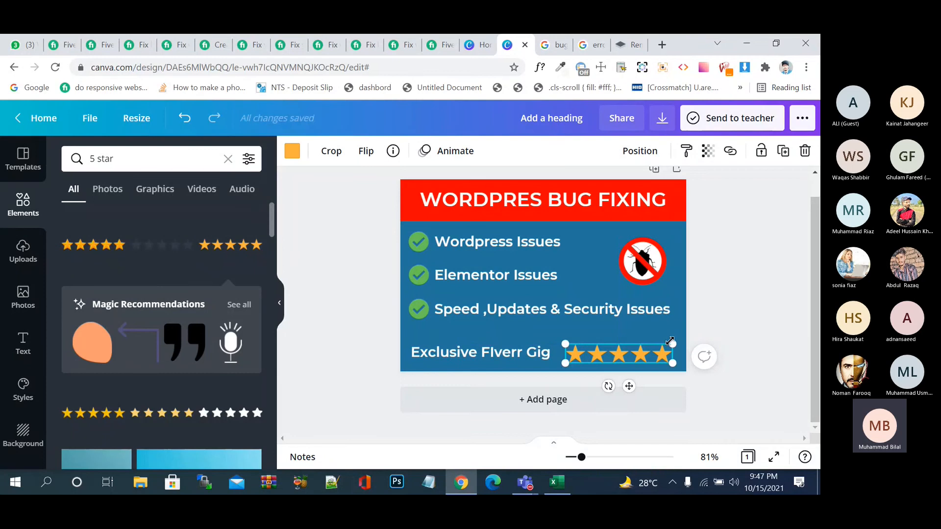
{"action": "left_click_drag", "start_coordinate": [670, 341], "coordinate": [629, 352]}
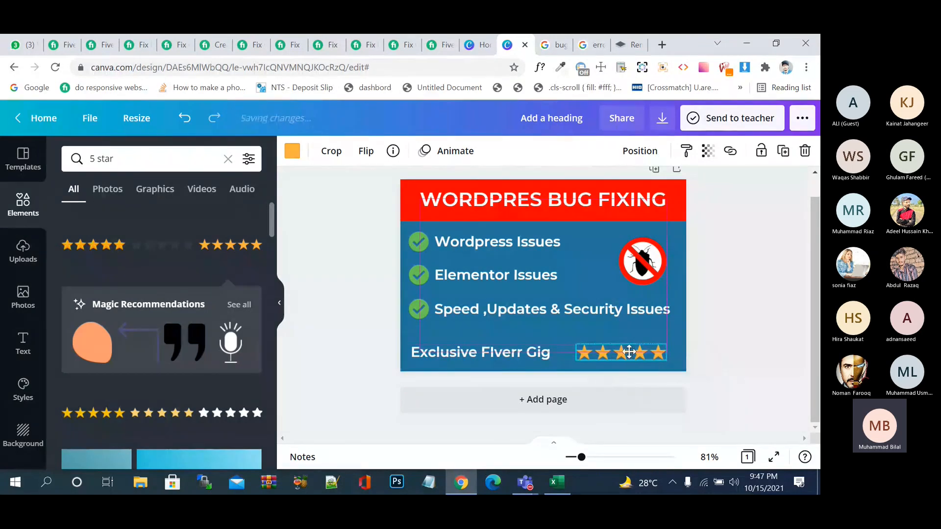
{"action": "left_click", "coordinate": [772, 302]}
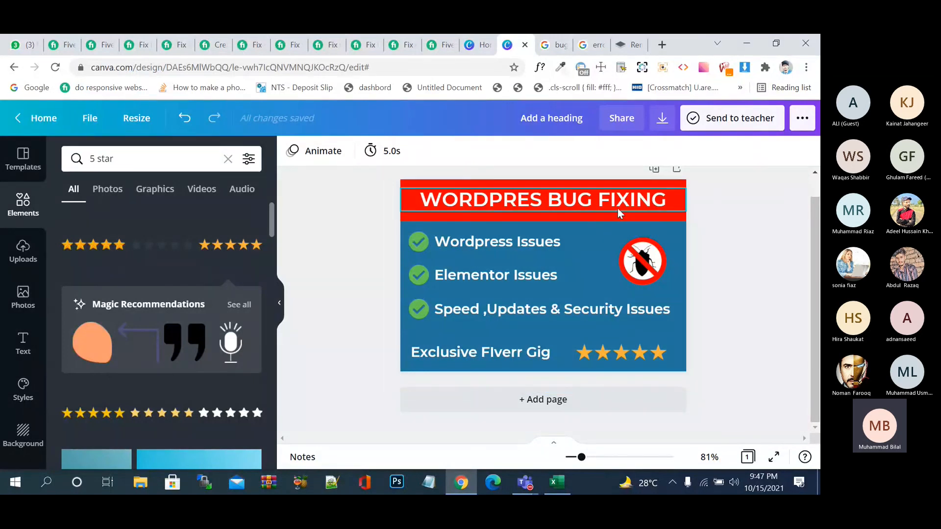
Step: Download the finished design as a PNG at size 1.5 (825 × 555 px) and dismiss the confirmation
{"action": "left_click", "coordinate": [662, 119]}
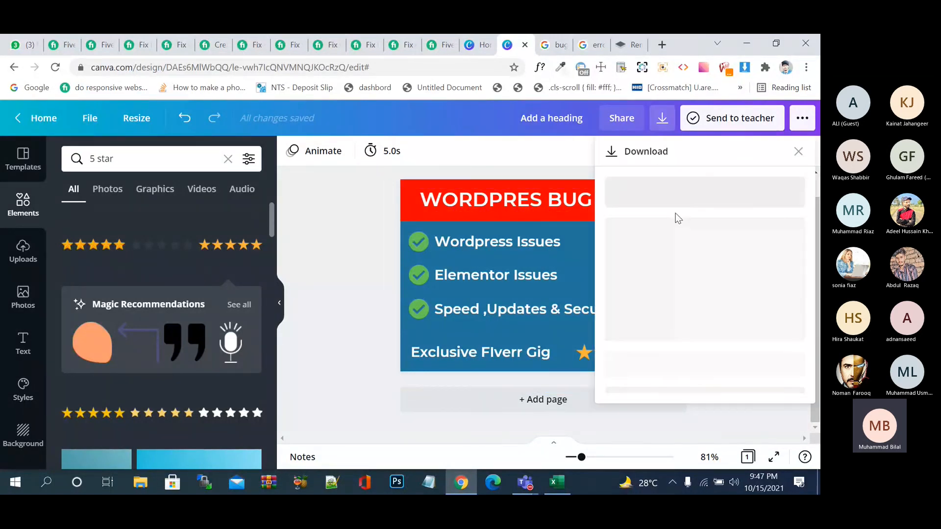
{"action": "left_click_drag", "start_coordinate": [668, 237], "coordinate": [693, 238]}
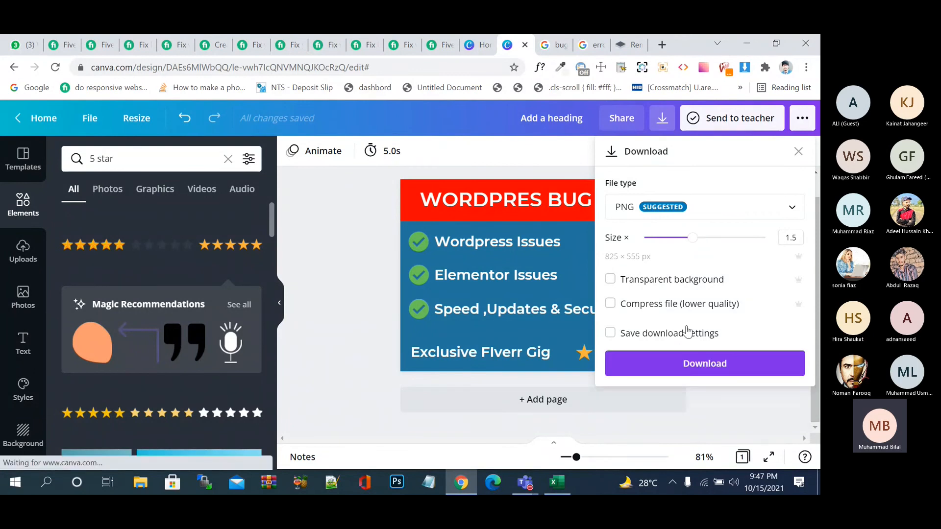
{"action": "left_click", "coordinate": [707, 364]}
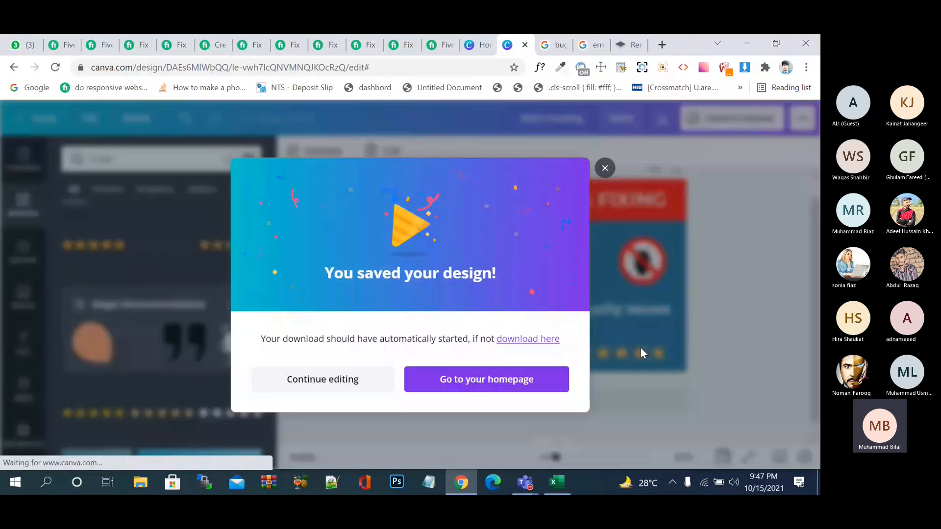
{"action": "left_click", "coordinate": [640, 348]}
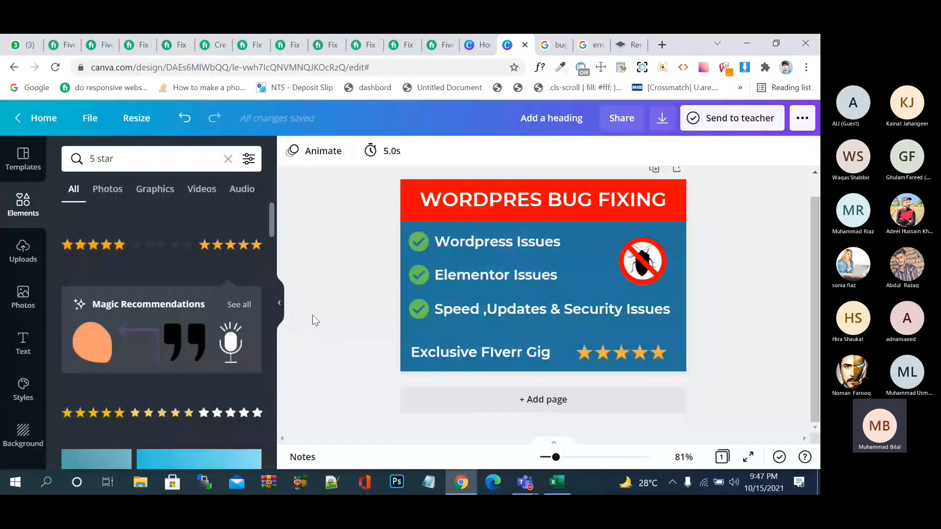
Step: Switch to the Fiverr gig editor, save the buyer questions section and continue to the gallery's image section
{"action": "left_click", "coordinate": [63, 45]}
{"action": "scroll", "coordinate": [244, 365], "scroll_direction": "down", "scroll_amount": 5}
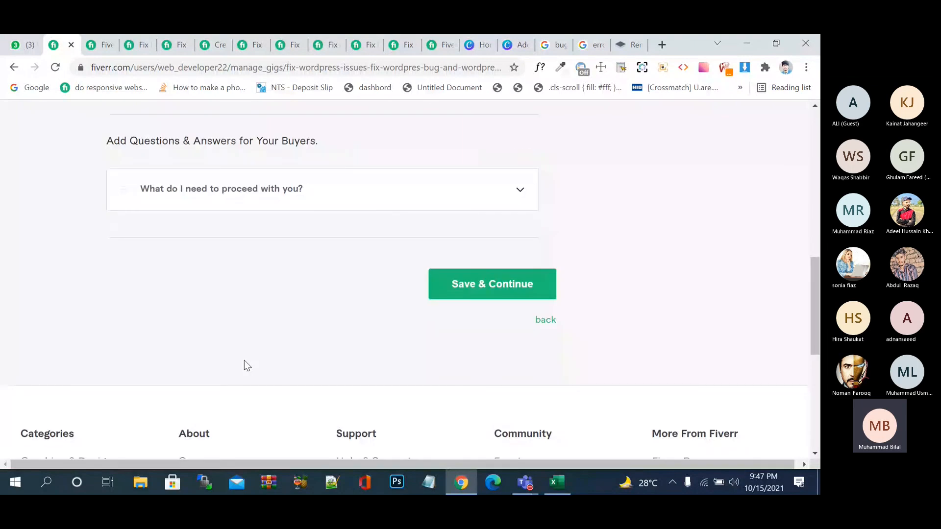
{"action": "left_click", "coordinate": [474, 279]}
{"action": "scroll", "coordinate": [468, 365], "scroll_direction": "up", "scroll_amount": 5}
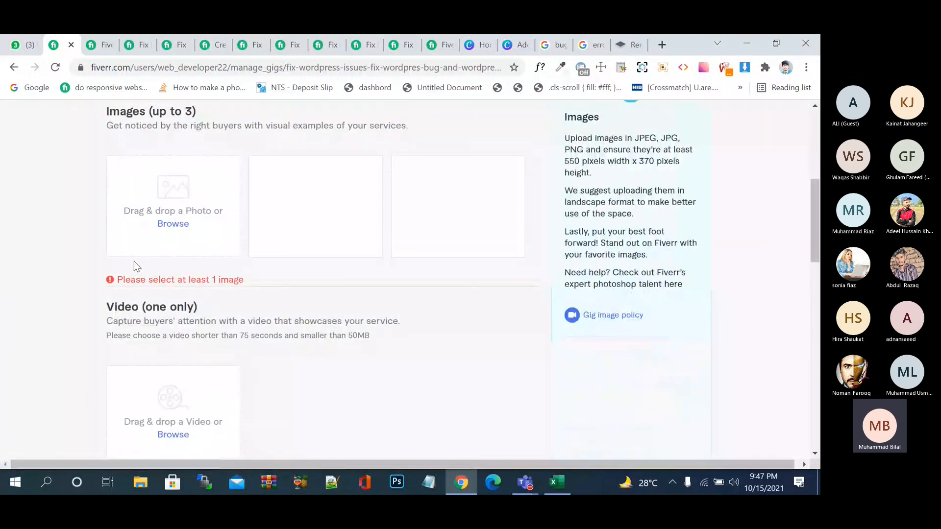
{"action": "left_click", "coordinate": [175, 226]}
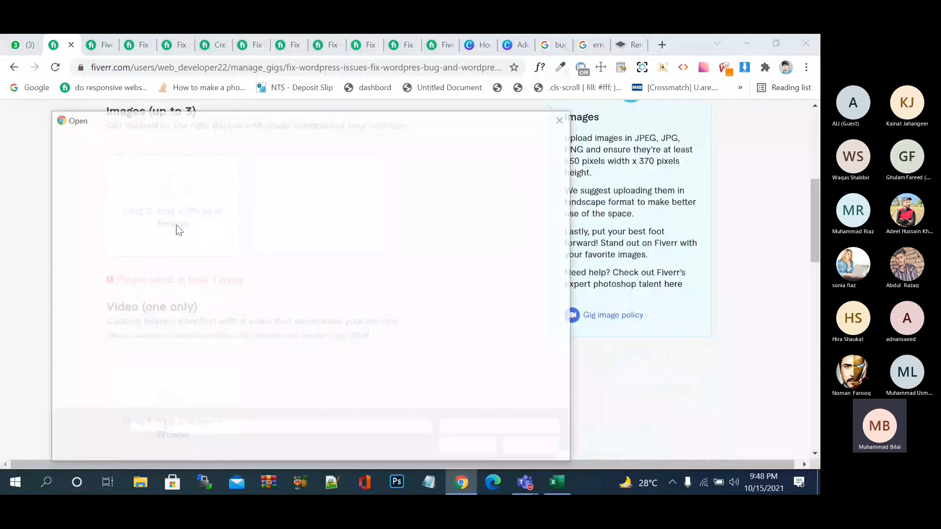
{"action": "left_click", "coordinate": [109, 313]}
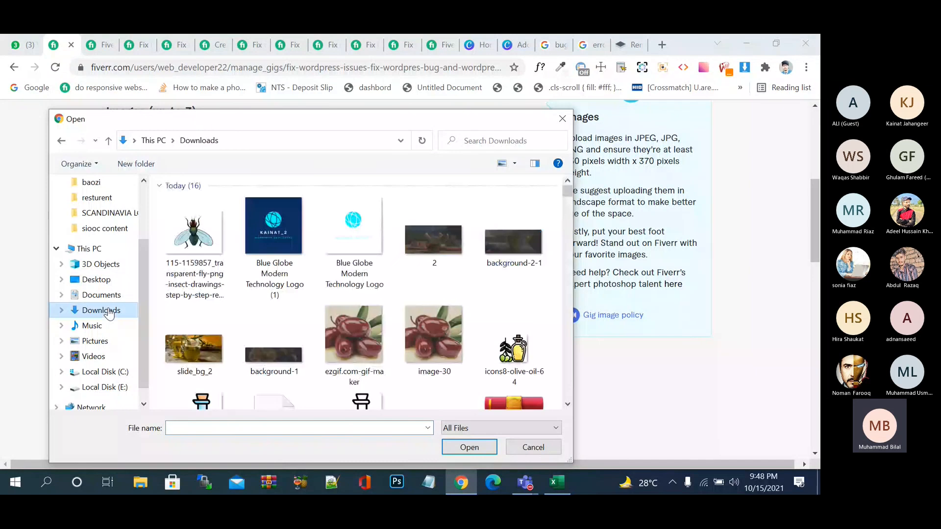
{"action": "left_click", "coordinate": [194, 231]}
{"action": "left_click", "coordinate": [283, 244]}
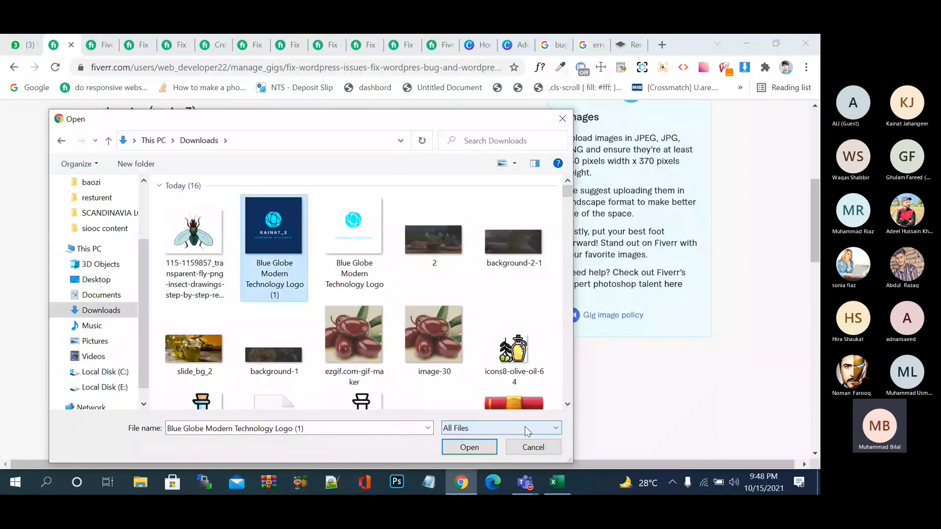
{"action": "left_click", "coordinate": [533, 447]}
Step: Copy the gig title from the Overview section and return to the Gallery section
{"action": "scroll", "coordinate": [147, 187], "scroll_direction": "up", "scroll_amount": 7}
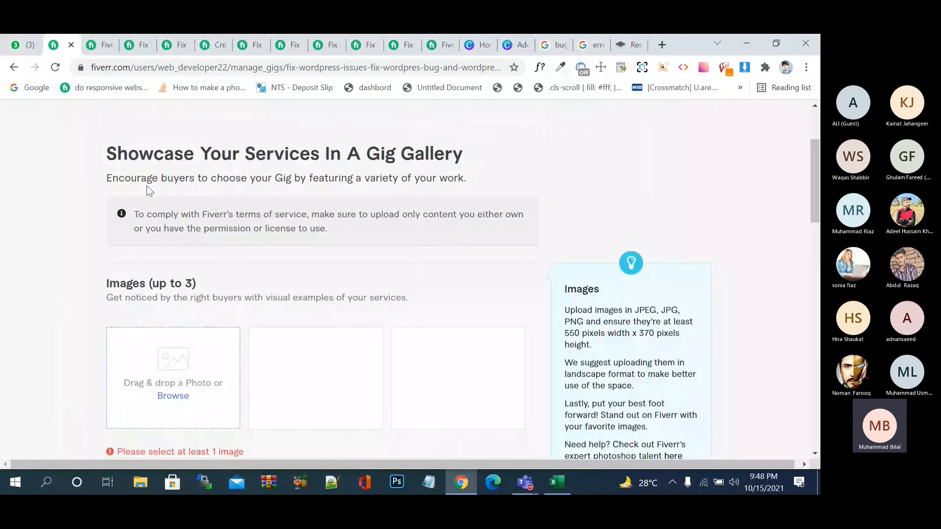
{"action": "left_click", "coordinate": [58, 177]}
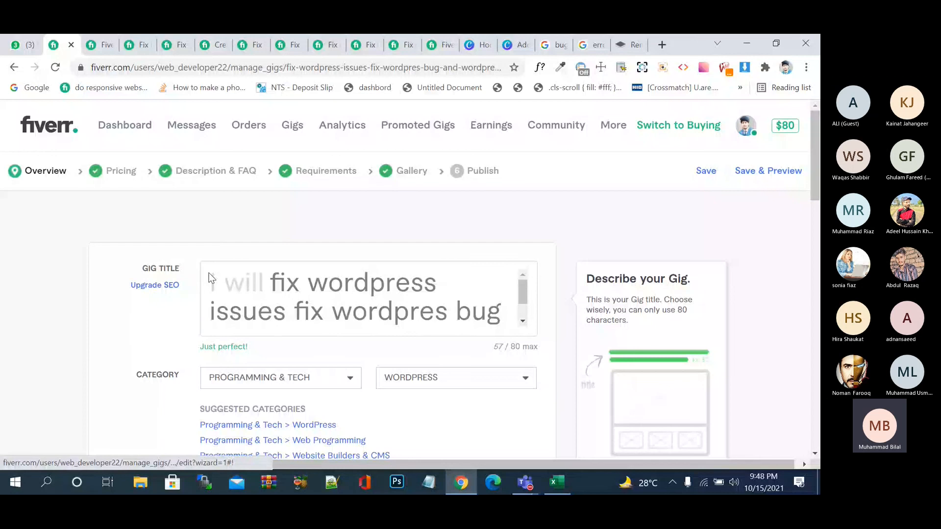
{"action": "key", "text": "ctrl+s"}
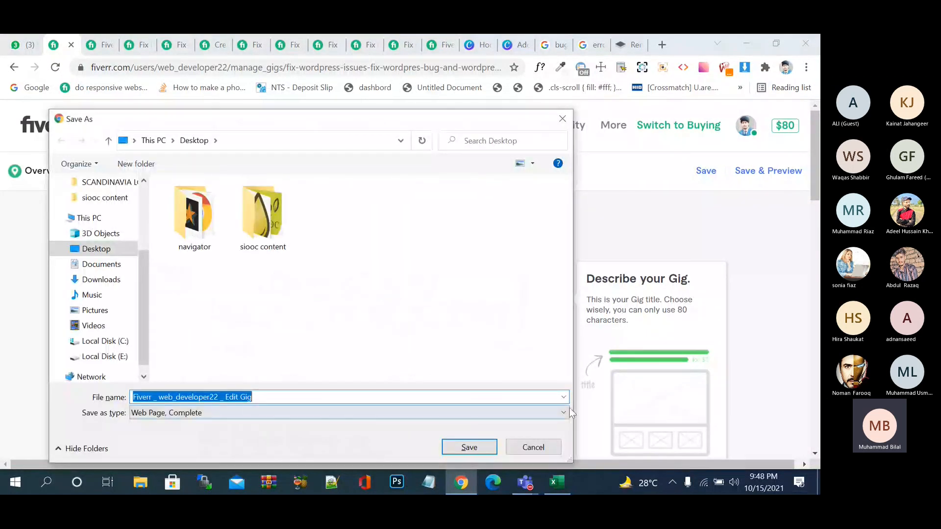
{"action": "left_click", "coordinate": [548, 442]}
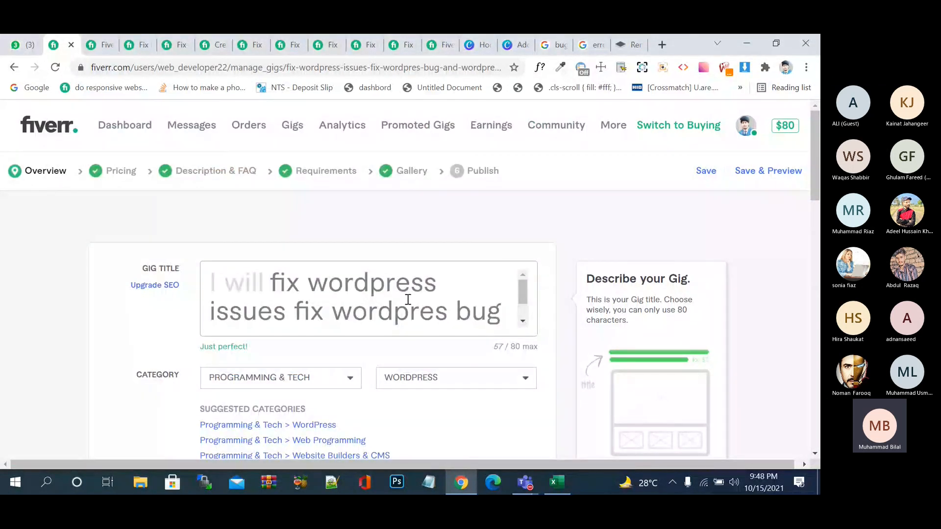
{"action": "left_click", "coordinate": [370, 171]}
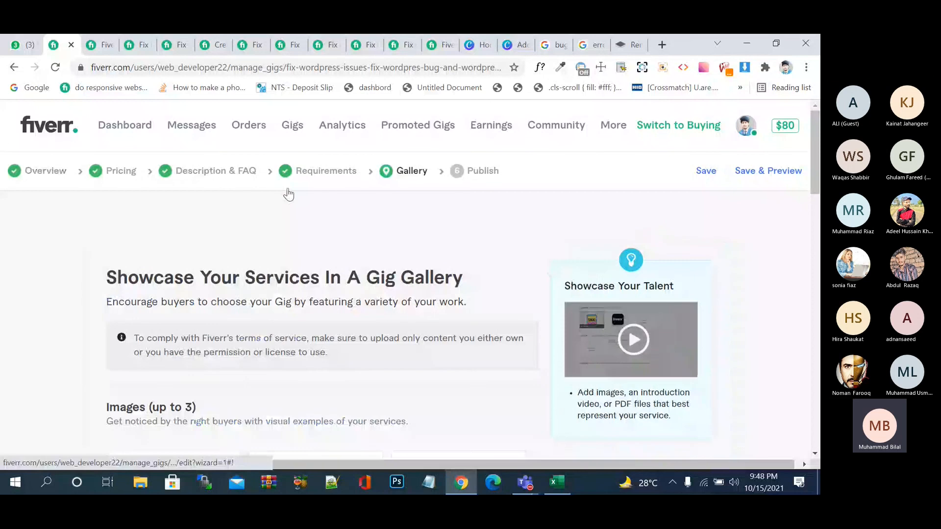
{"action": "scroll", "coordinate": [210, 397], "scroll_direction": "down", "scroll_amount": 2}
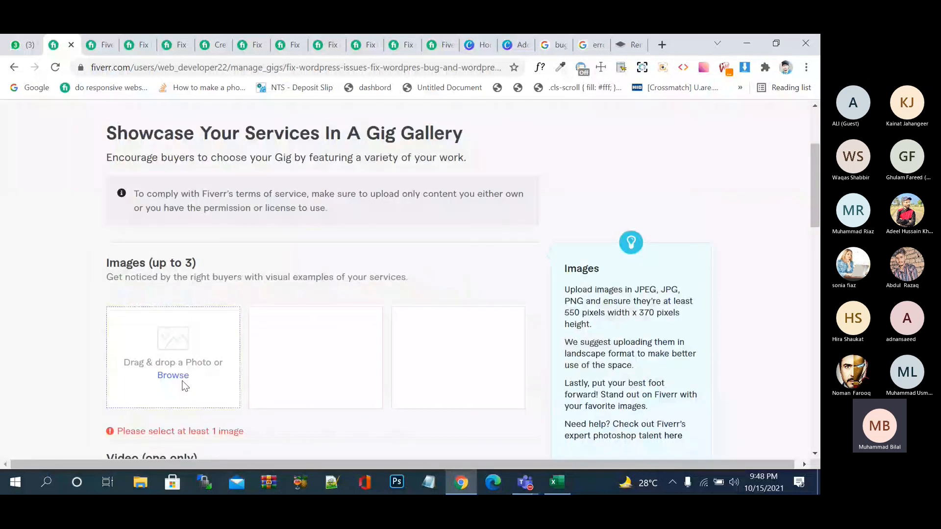
{"action": "left_click", "coordinate": [182, 377]}
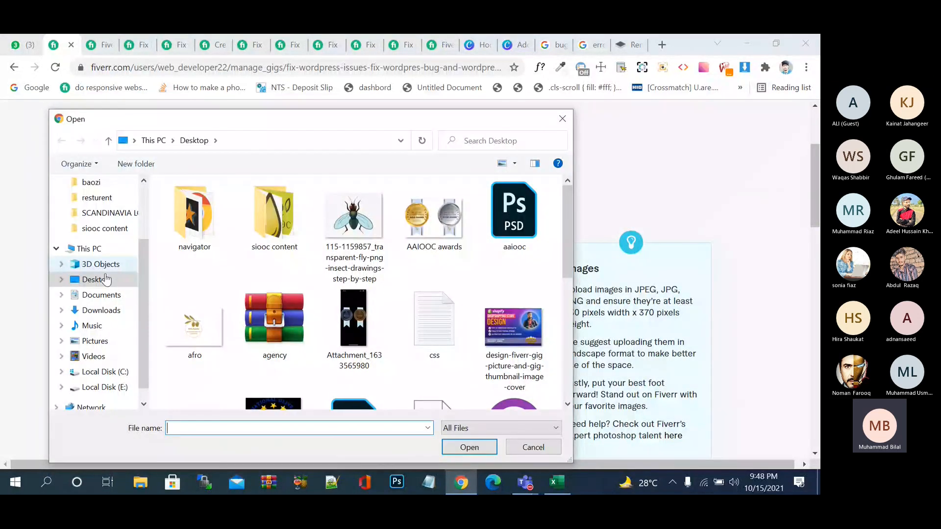
{"action": "left_click", "coordinate": [100, 295]}
{"action": "left_click", "coordinate": [100, 310]}
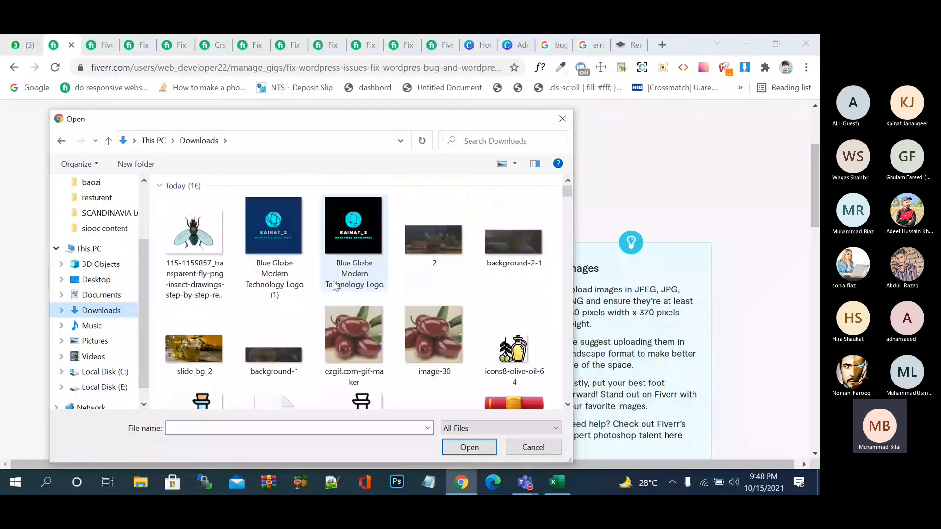
{"action": "left_click", "coordinate": [533, 447]}
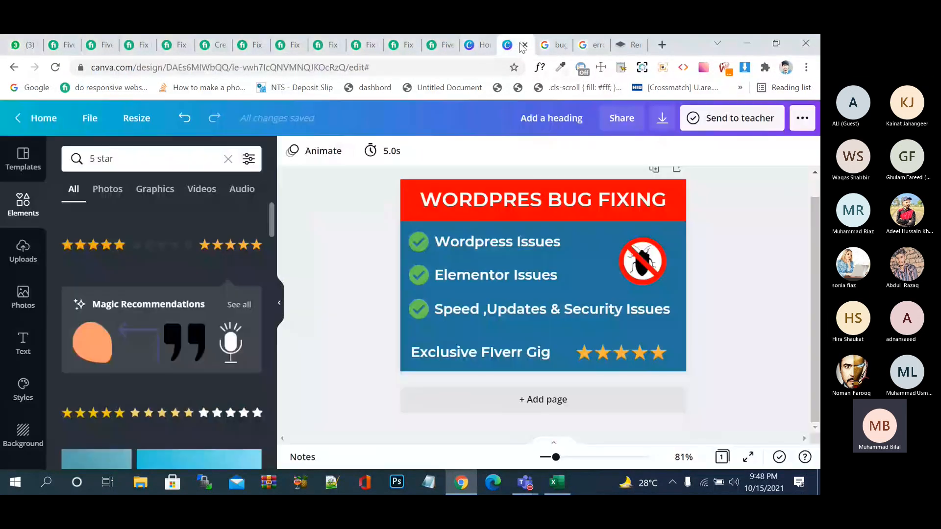
Step: Switch back to Canva, open the completed PNG export from its download link and save the image to the Desktop as "Add a heading"
{"action": "left_click", "coordinate": [512, 44]}
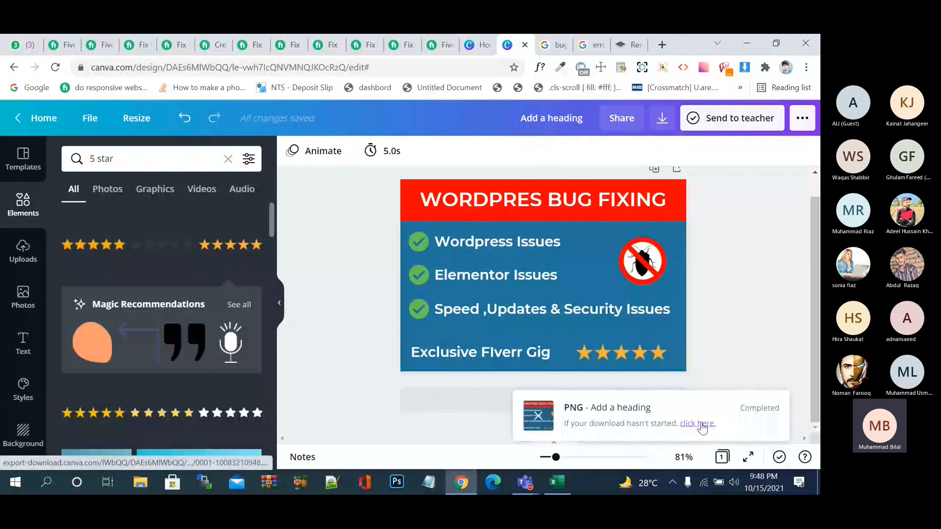
{"action": "left_click", "coordinate": [700, 423]}
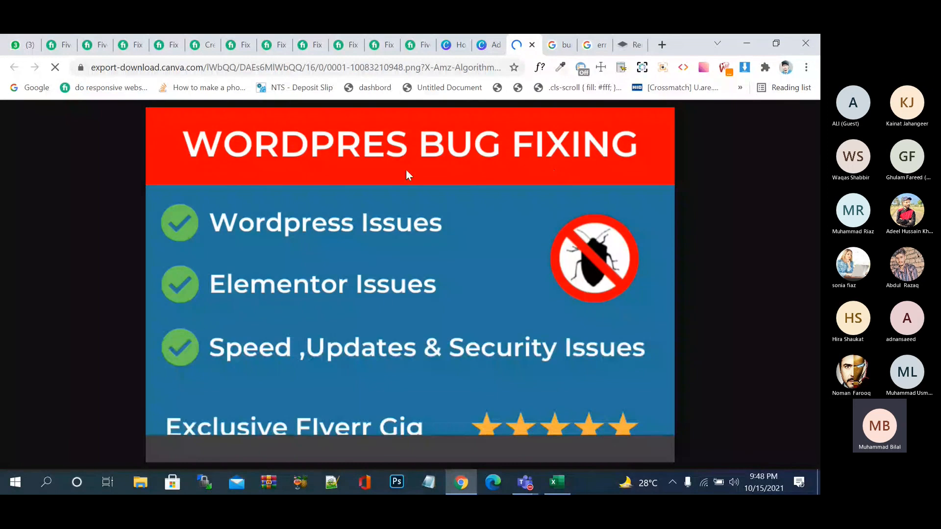
{"action": "right_click", "coordinate": [407, 171]}
{"action": "left_click", "coordinate": [445, 195]}
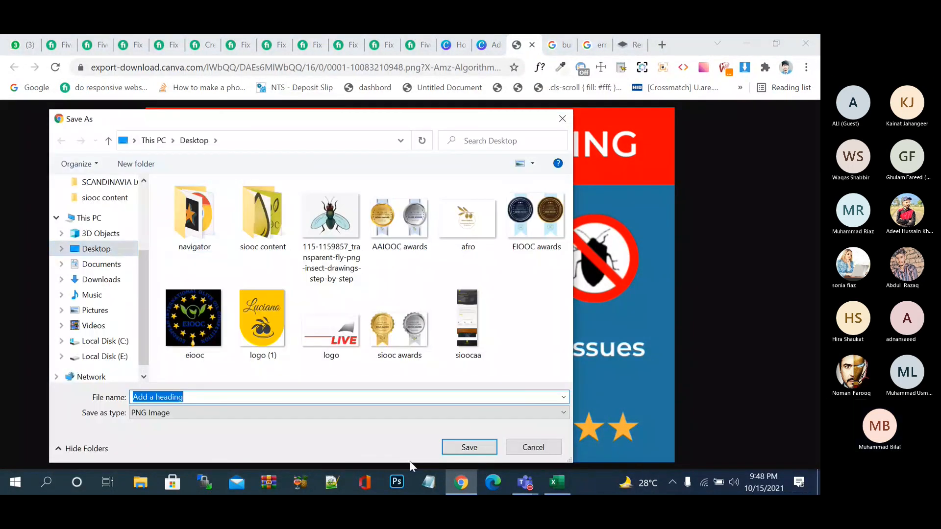
{"action": "left_click", "coordinate": [463, 443]}
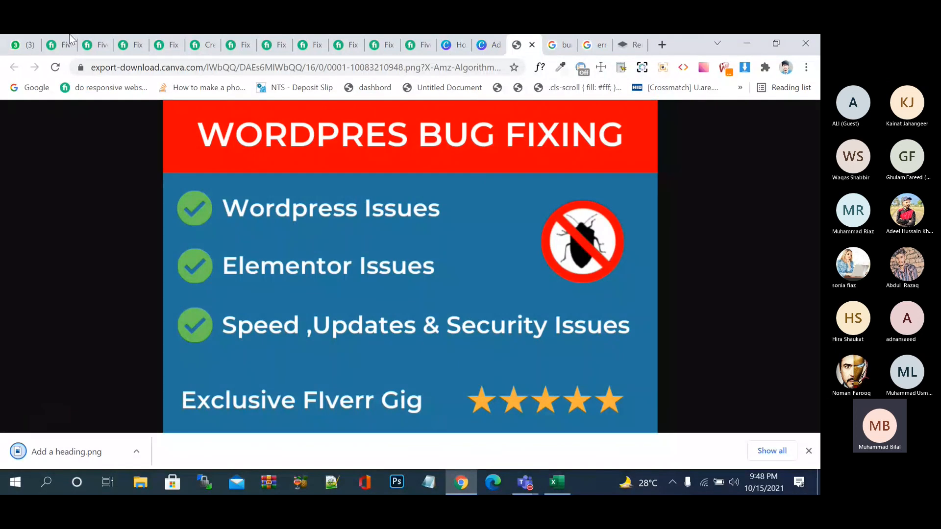
Step: Show the saved image in its folder and rename it "fix wordpress issues fix wordpres bug and wordpress error"
{"action": "left_click", "coordinate": [137, 452]}
{"action": "left_click", "coordinate": [169, 407]}
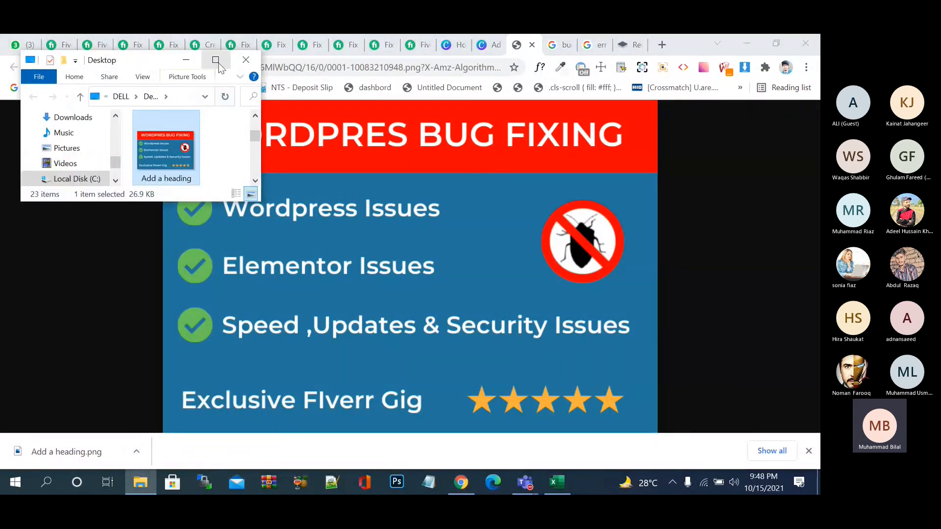
{"action": "left_click", "coordinate": [215, 60]}
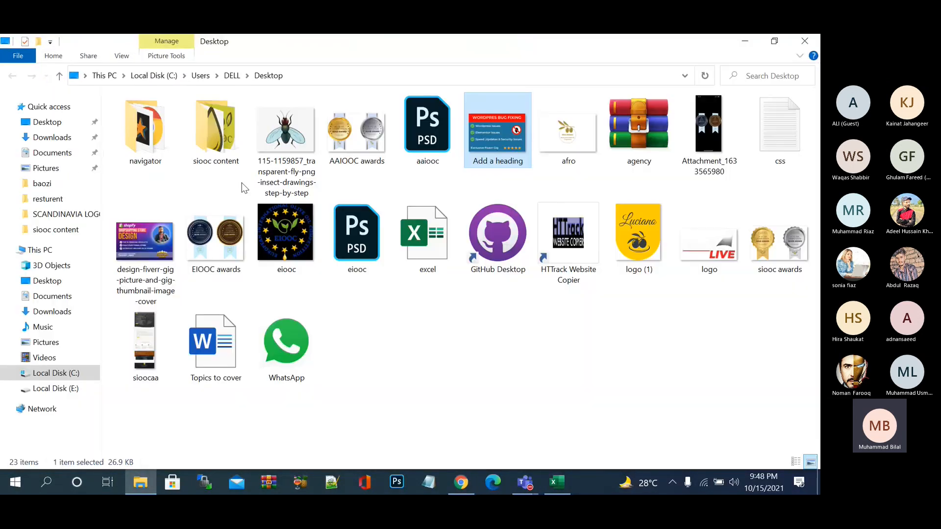
{"action": "right_click", "coordinate": [502, 147]}
{"action": "left_click", "coordinate": [558, 439]}
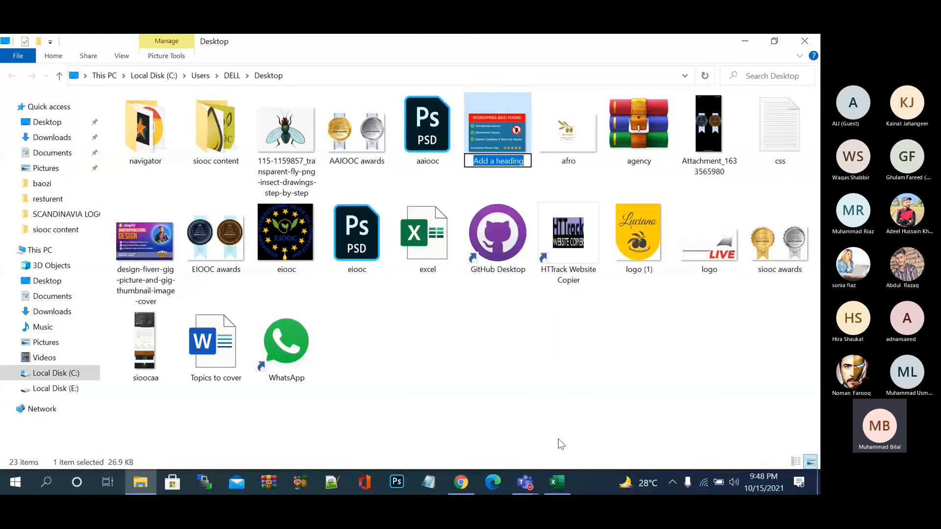
{"action": "key", "text": "ctrl+v"}
{"action": "key", "text": "Return"}
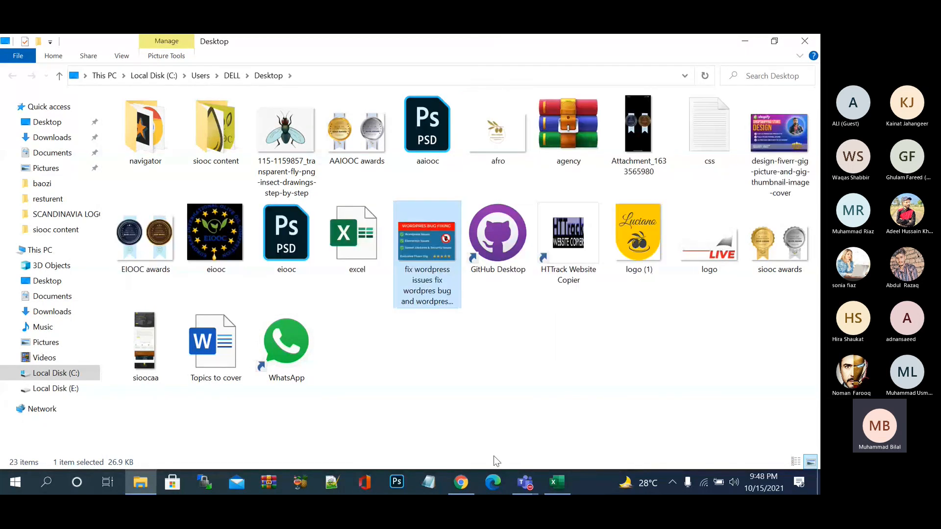
Step: Return to the Fiverr gallery and upload "fix wordpress issues fix wordpres bug and wordpress error" from the Desktop as the first gig image
{"action": "left_click", "coordinate": [461, 482]}
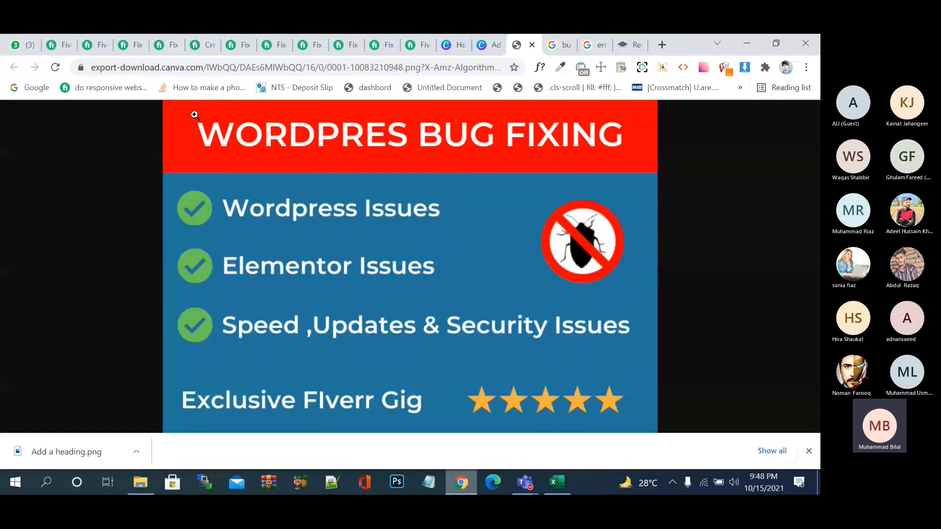
{"action": "left_click", "coordinate": [62, 46]}
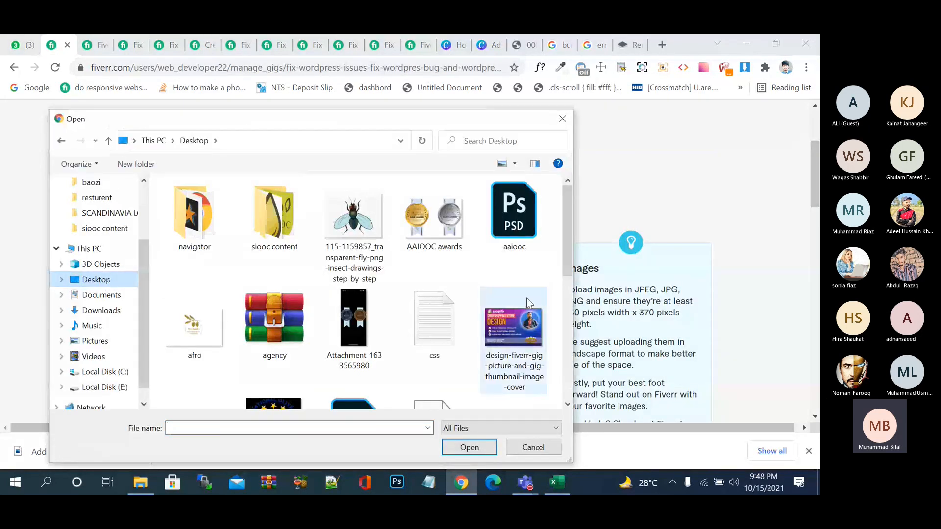
{"action": "left_click_drag", "start_coordinate": [572, 222], "coordinate": [563, 294]}
{"action": "left_click", "coordinate": [514, 255]}
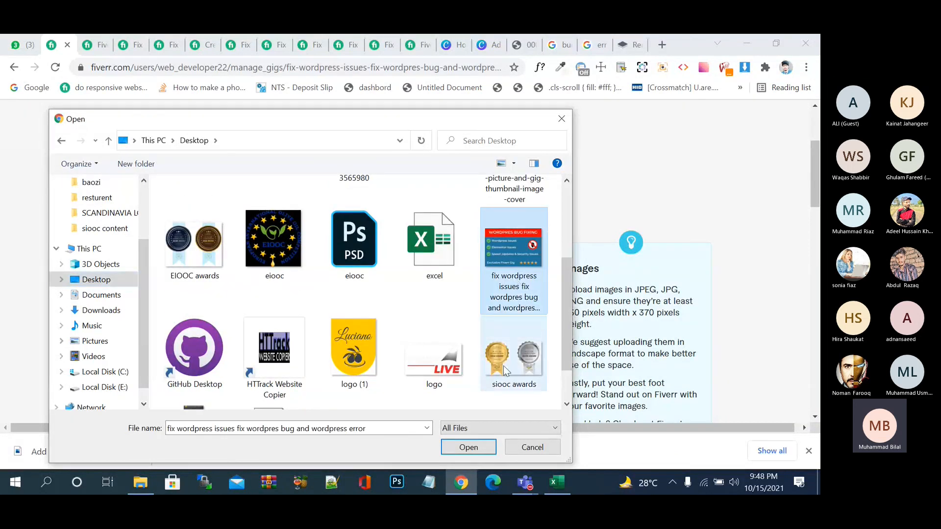
{"action": "left_click", "coordinate": [478, 439]}
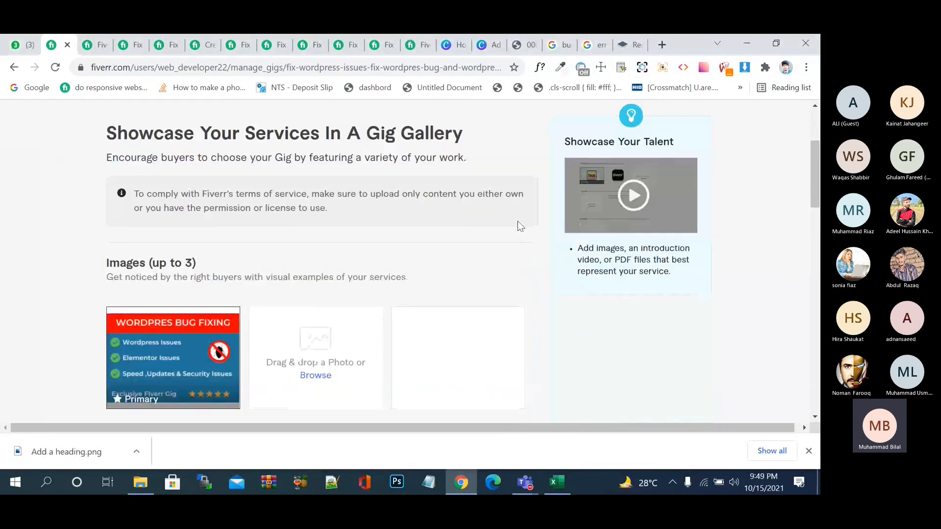
{"action": "scroll", "coordinate": [517, 222], "scroll_direction": "down", "scroll_amount": 10}
{"action": "scroll", "coordinate": [518, 222], "scroll_direction": "up", "scroll_amount": 9}
{"action": "scroll", "coordinate": [517, 221], "scroll_direction": "down", "scroll_amount": 6}
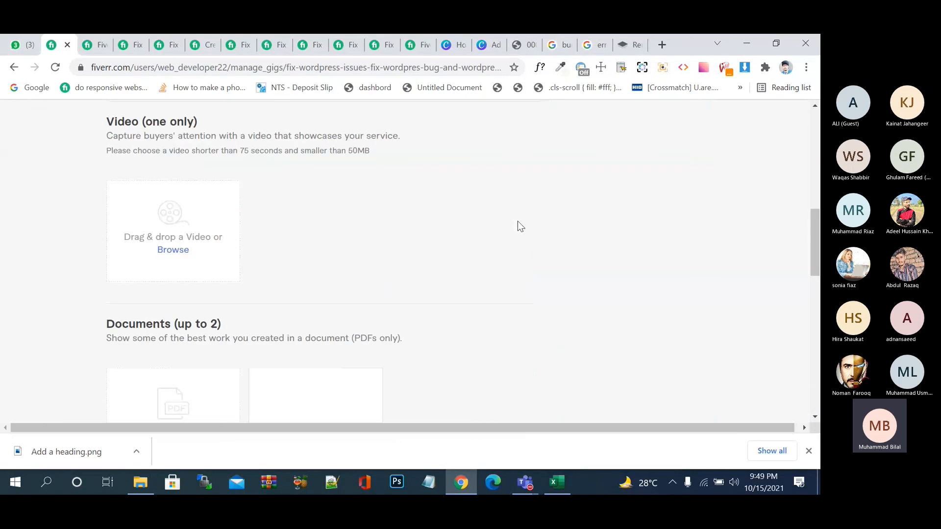
{"action": "scroll", "coordinate": [518, 221], "scroll_direction": "up", "scroll_amount": 1}
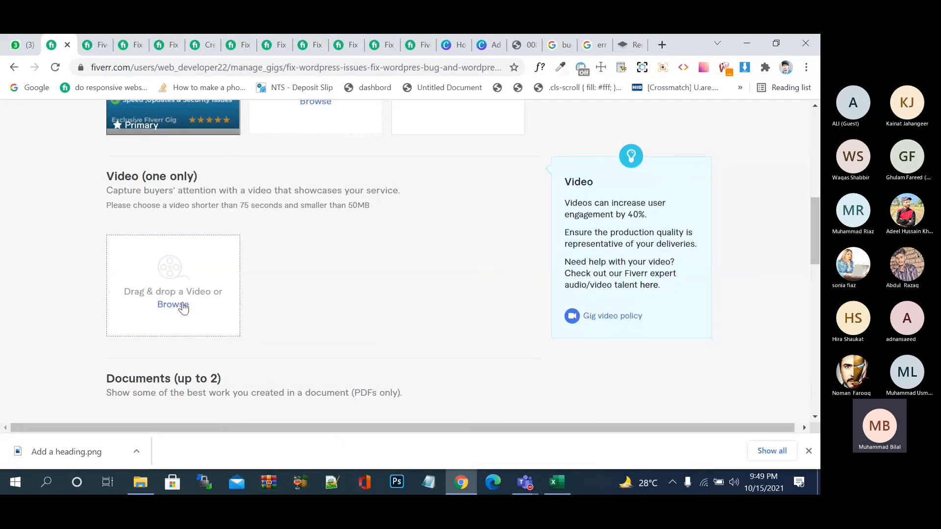
Step: Leave the gig's video and PDF documents empty, then save the Gallery section and continue to Publish
{"action": "scroll", "coordinate": [183, 308], "scroll_direction": "down", "scroll_amount": 3}
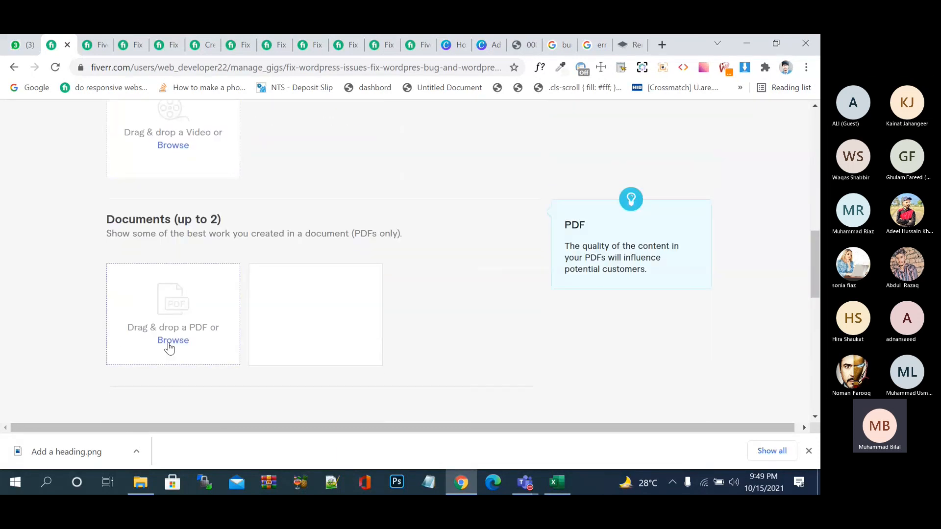
{"action": "scroll", "coordinate": [170, 348], "scroll_direction": "down", "scroll_amount": 4}
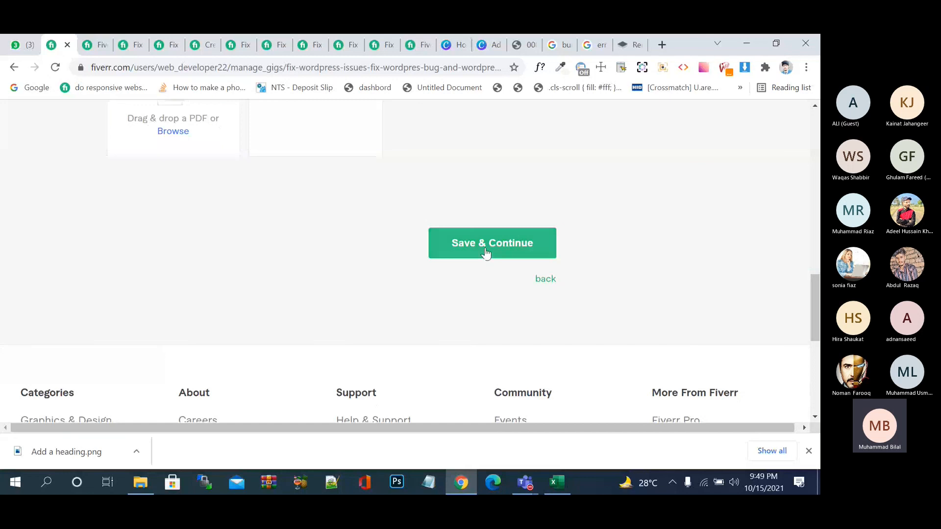
{"action": "left_click", "coordinate": [486, 249]}
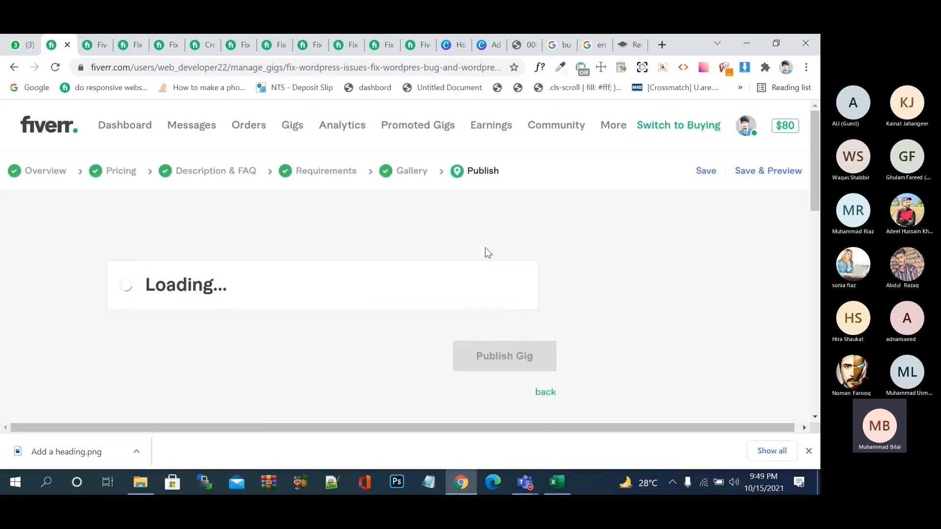
Step: Publish the WordPress bug-fixing gig and finish the creation process to return to the gig list
{"action": "scroll", "coordinate": [485, 248], "scroll_direction": "down", "scroll_amount": 4}
{"action": "left_click", "coordinate": [504, 267]}
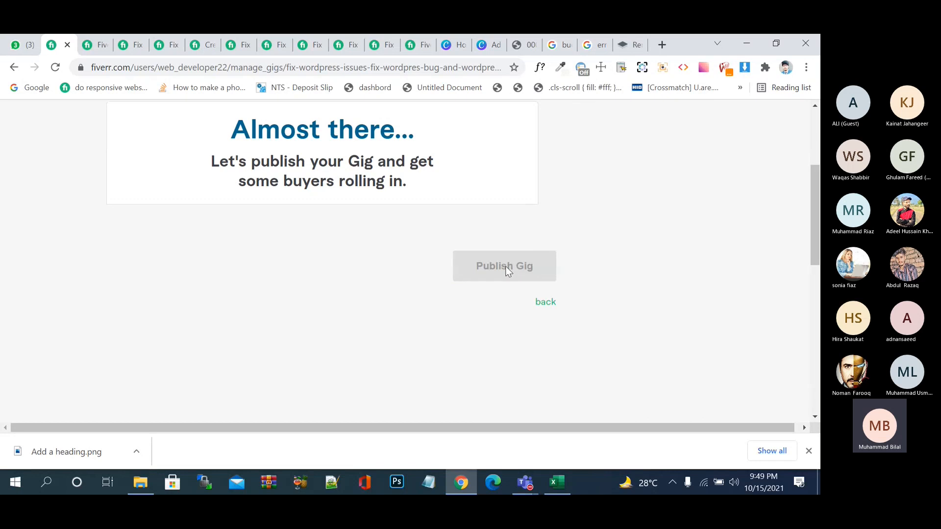
{"action": "scroll", "coordinate": [508, 272], "scroll_direction": "down", "scroll_amount": 5}
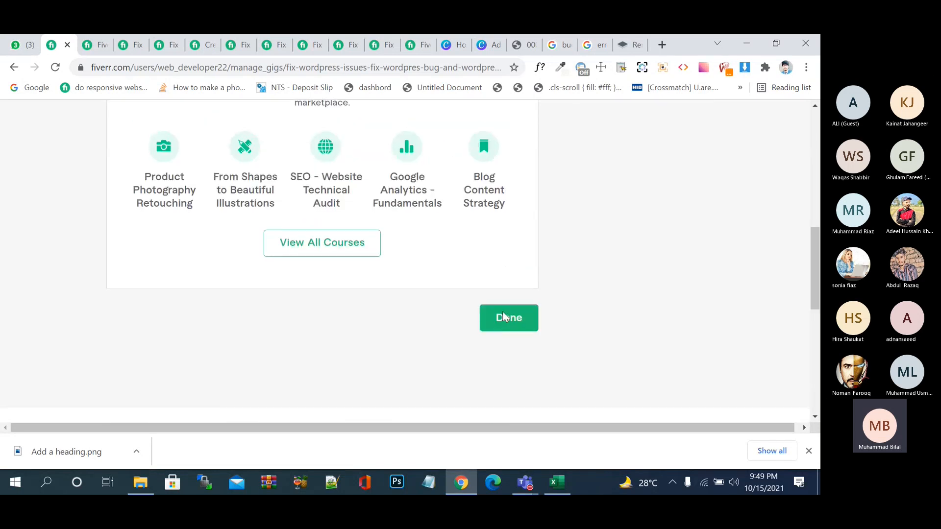
{"action": "left_click", "coordinate": [500, 332]}
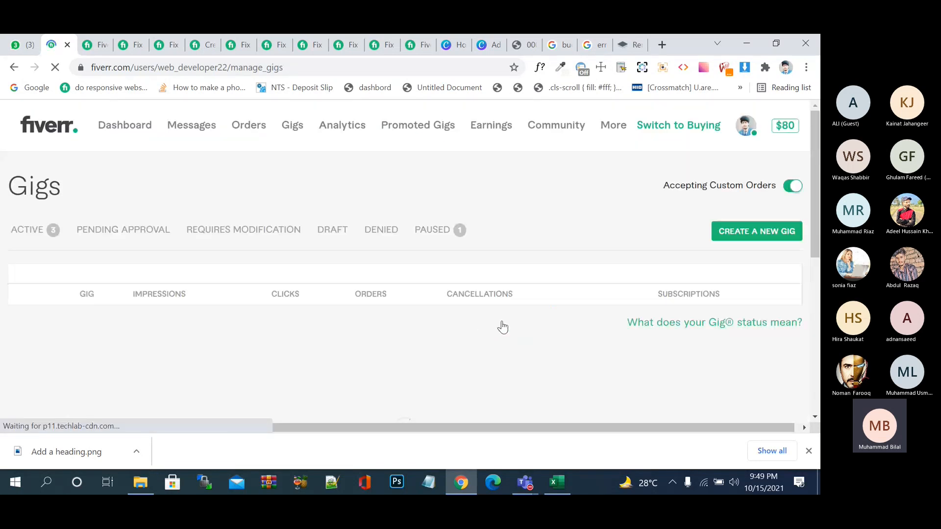
Step: Check the active gigs list for the published WordPress gig and dismiss the browser's download bar
{"action": "scroll", "coordinate": [502, 327], "scroll_direction": "down", "scroll_amount": 2}
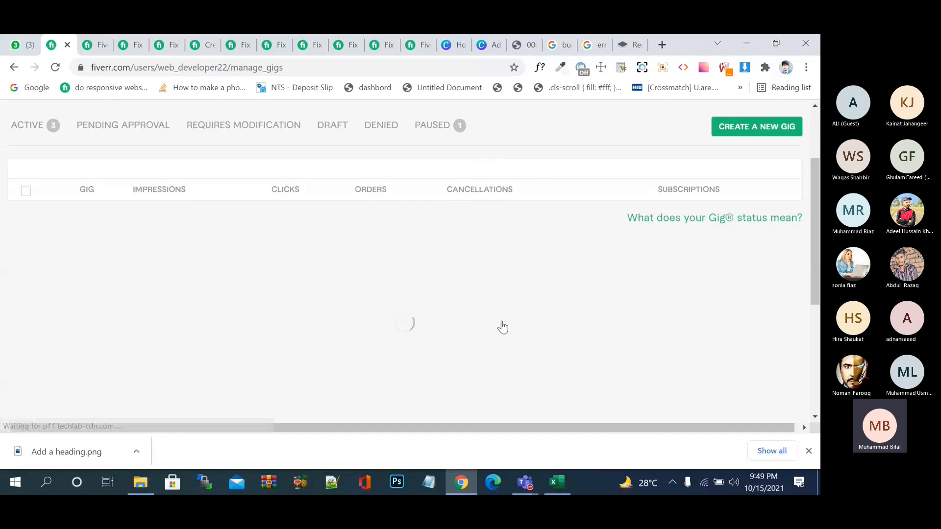
{"action": "scroll", "coordinate": [502, 327], "scroll_direction": "down", "scroll_amount": 1}
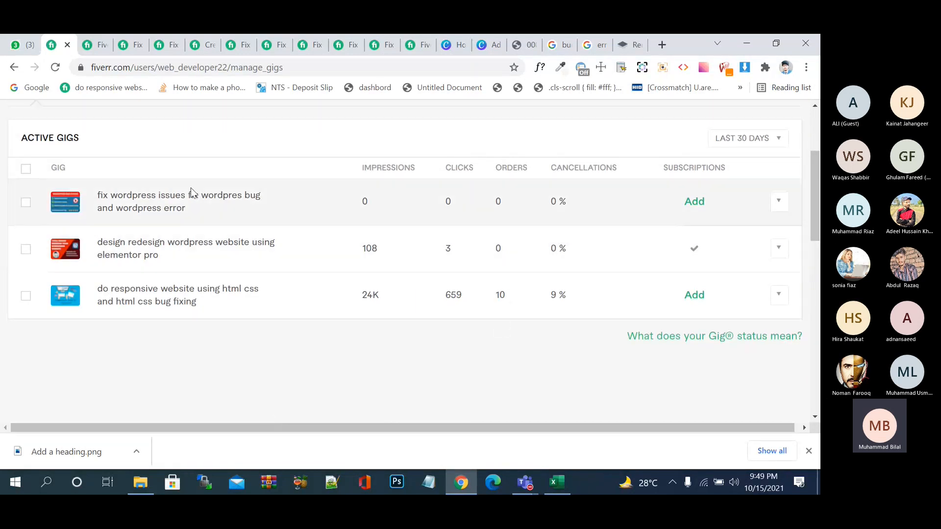
{"action": "left_click", "coordinate": [809, 451]}
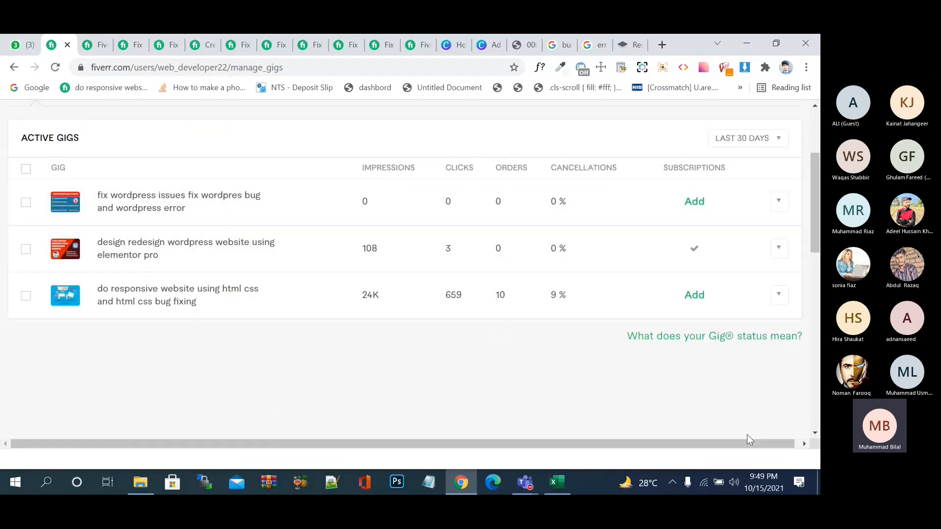
{"action": "scroll", "coordinate": [620, 424], "scroll_direction": "up", "scroll_amount": 3}
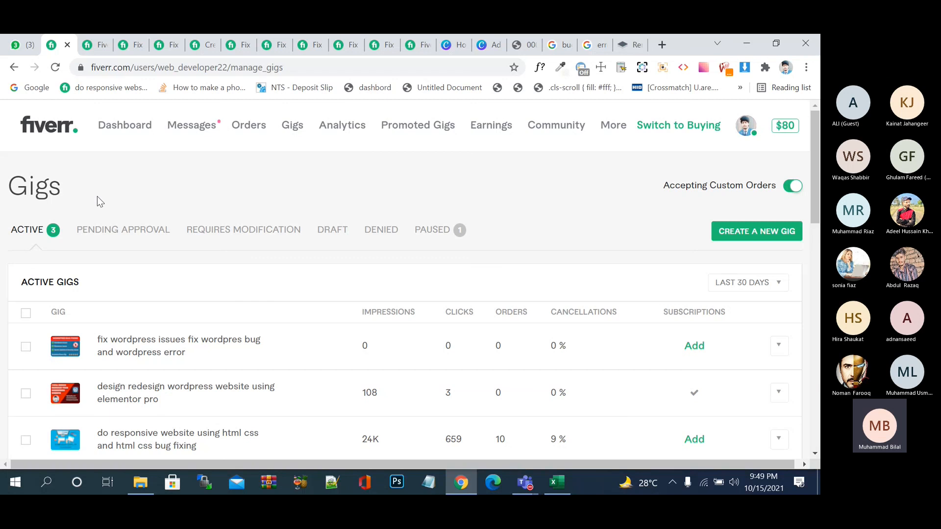
Step: Open the delivery reminder from the notifications and review the details of its order
{"action": "left_click", "coordinate": [203, 128]}
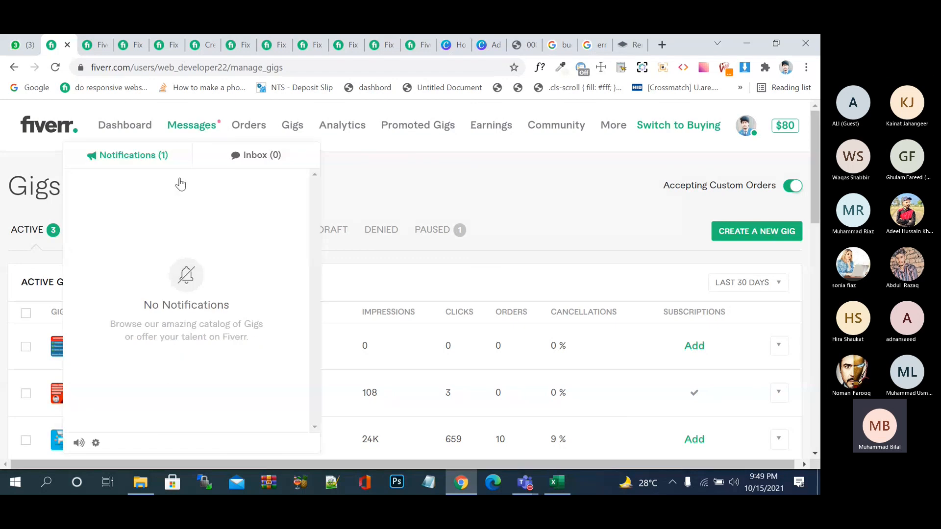
{"action": "left_click", "coordinate": [181, 199]}
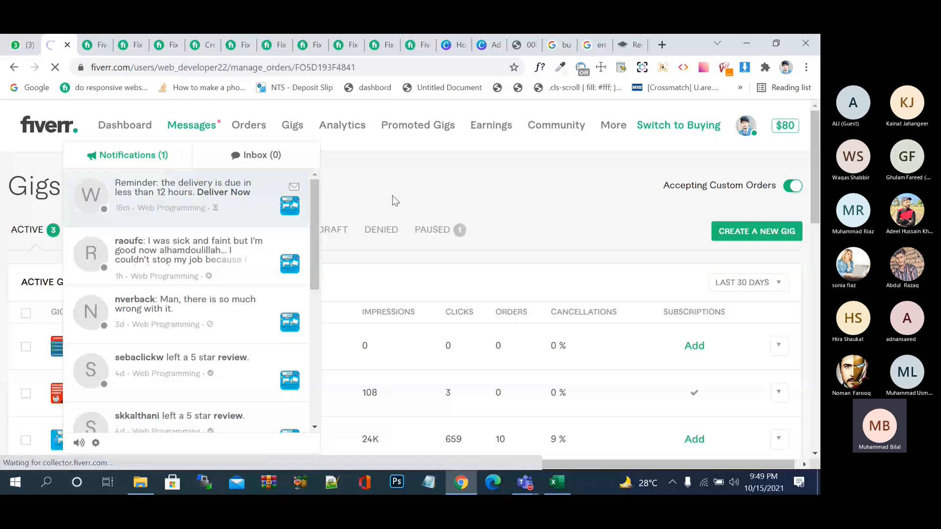
{"action": "scroll", "coordinate": [395, 201], "scroll_direction": "down", "scroll_amount": 6}
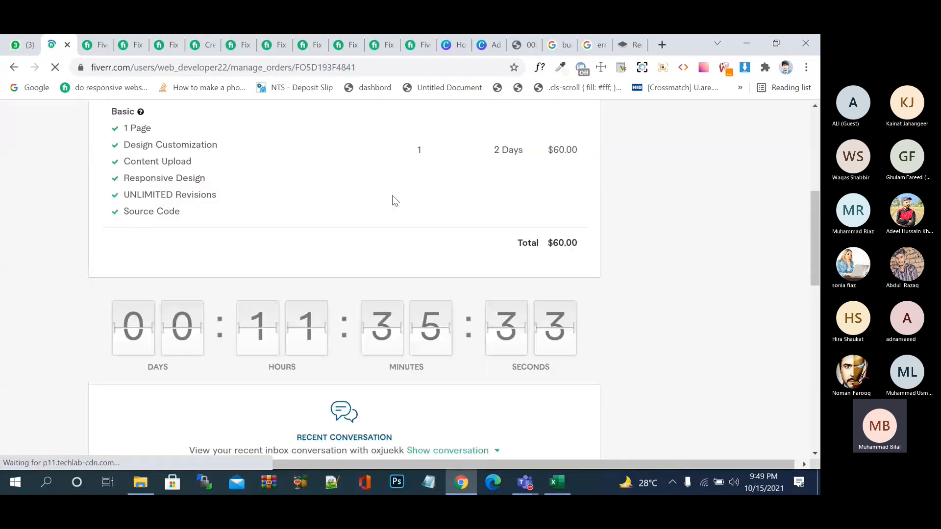
{"action": "scroll", "coordinate": [395, 201], "scroll_direction": "up", "scroll_amount": 3}
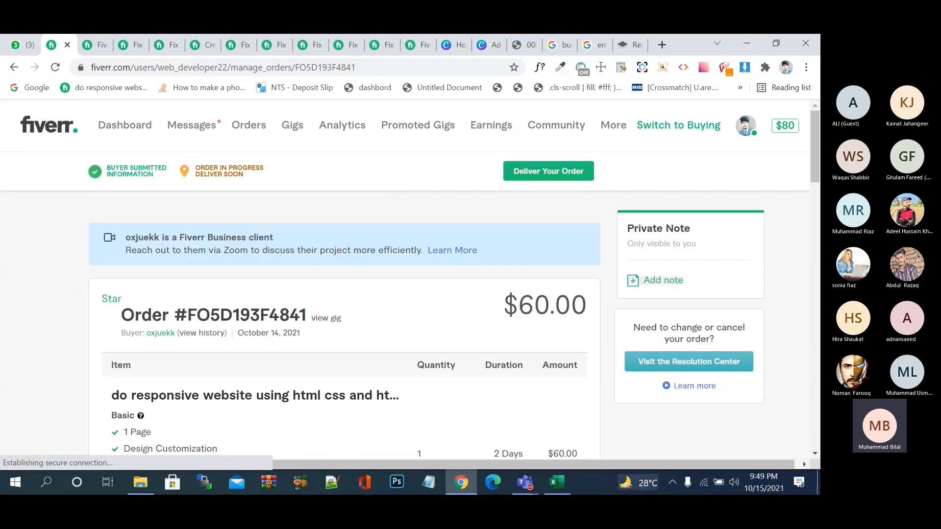
Step: Switch to the Microsoft Teams meeting "Fiverr Bug Fixing Gig creation" and open its additional meeting actions
{"action": "left_click", "coordinate": [525, 483]}
{"action": "left_click", "coordinate": [547, 399]}
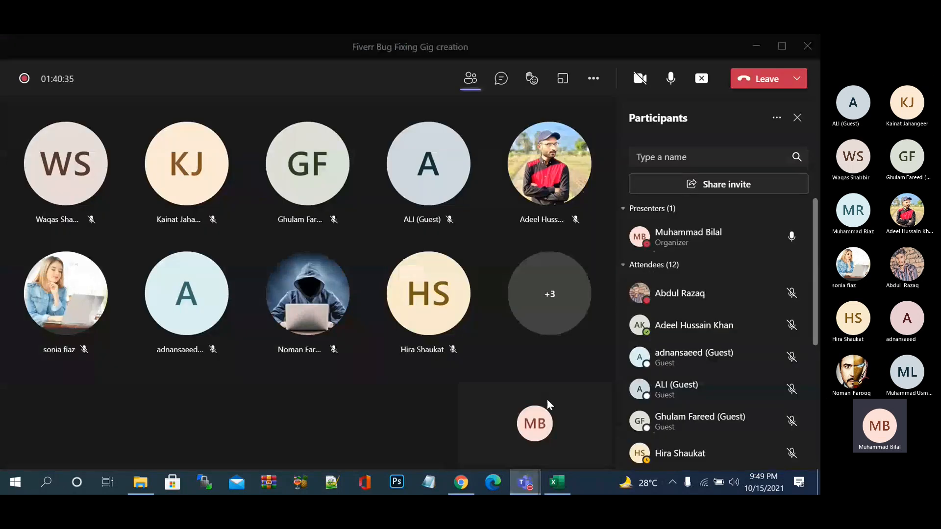
{"action": "left_click", "coordinate": [593, 78]}
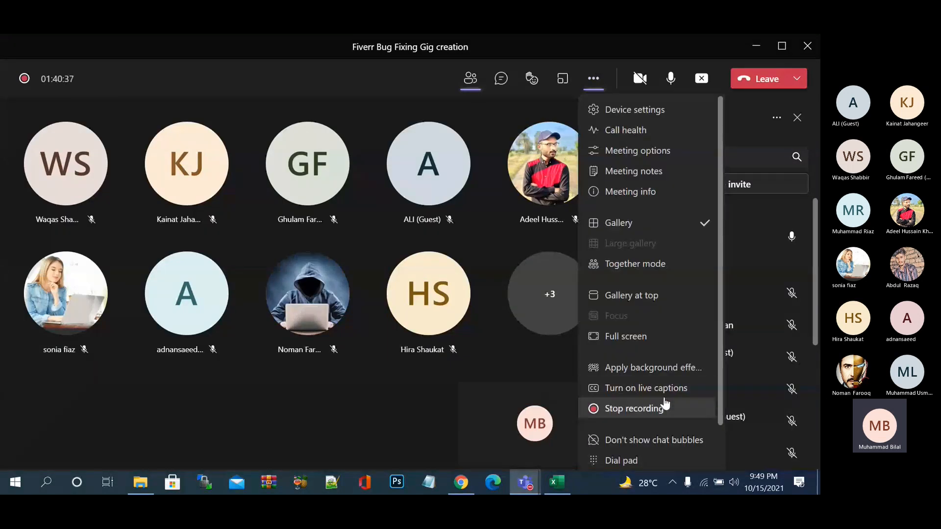